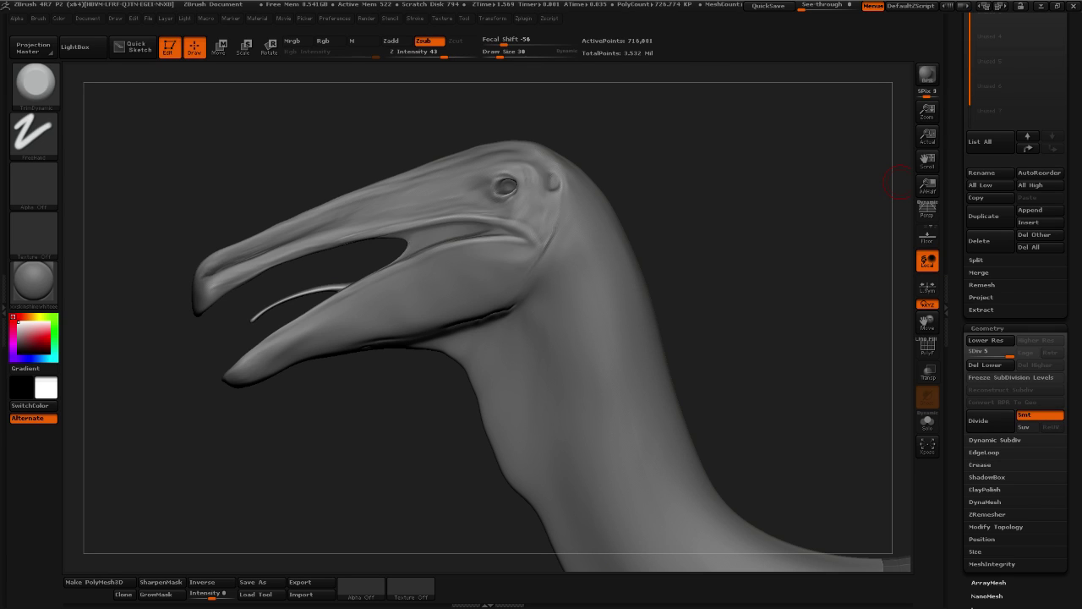
Examine the creature's head and open beak from the side, three-quarter and top views
left_click_drag(725, 280, 715, 281)
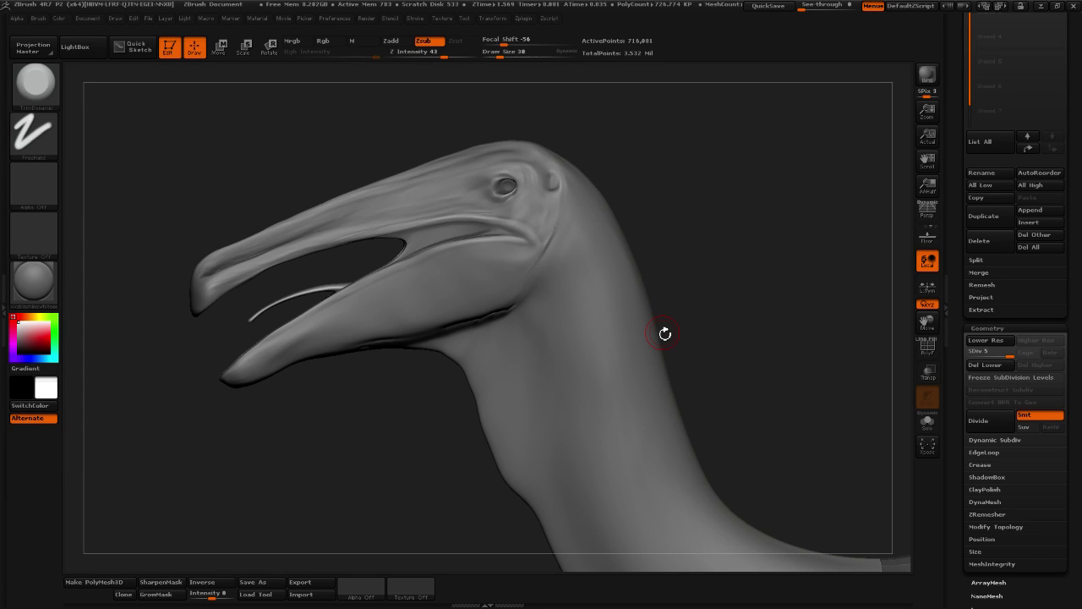
mouse_move(761, 302)
left_mouse_down()
mouse_move(825, 302)
mouse_move(811, 384)
mouse_move(769, 381)
mouse_move(705, 310)
left_mouse_up()
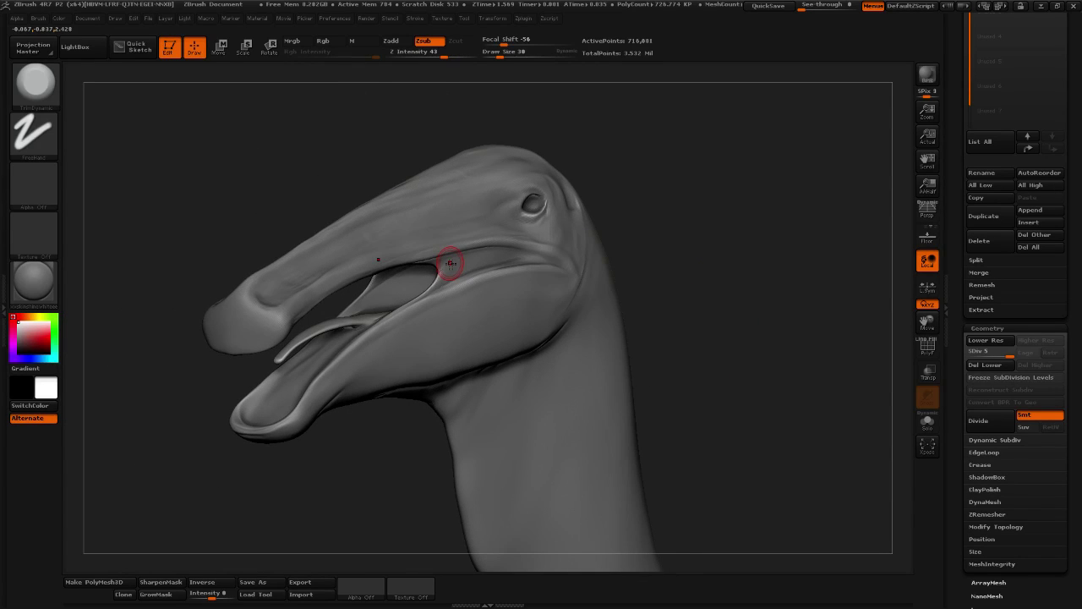
mouse_move(737, 350)
left_mouse_down()
mouse_move(740, 369)
mouse_move(697, 262)
mouse_move(689, 283)
mouse_move(704, 318)
mouse_move(667, 341)
mouse_move(763, 343)
mouse_move(698, 341)
mouse_move(667, 290)
mouse_move(725, 355)
mouse_move(769, 271)
mouse_move(825, 270)
left_mouse_up()
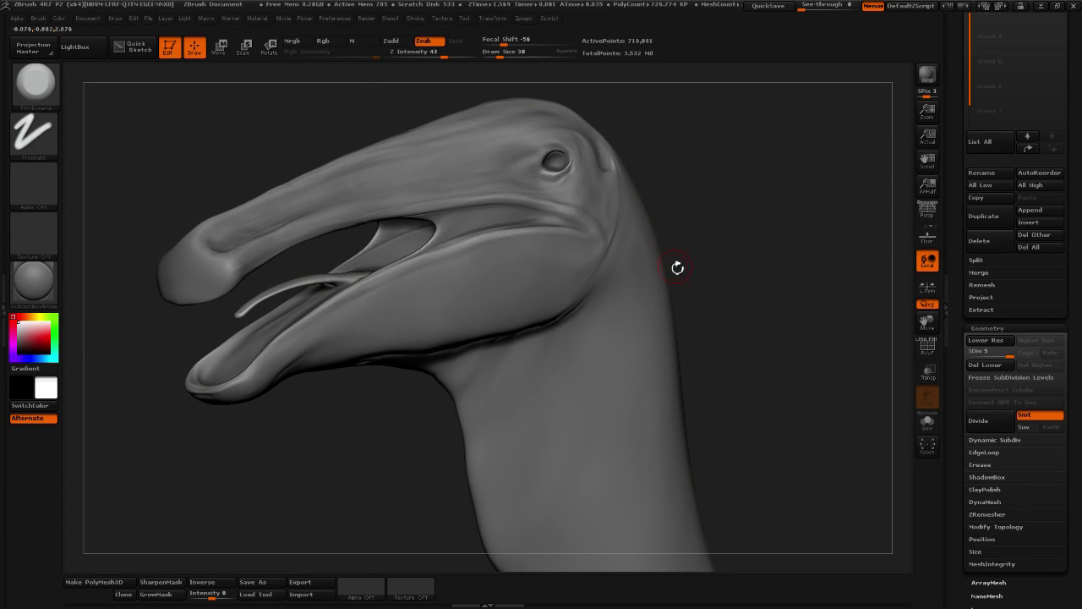
mouse_move(743, 265)
left_mouse_down()
mouse_move(778, 283)
mouse_move(794, 271)
mouse_move(751, 262)
left_mouse_up()
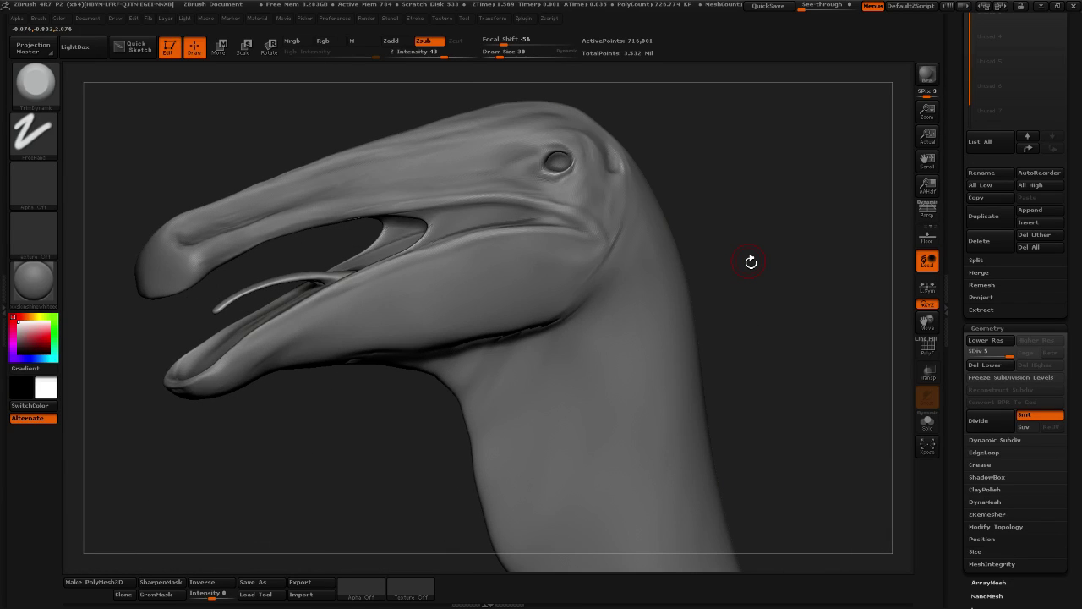
mouse_move(691, 266)
left_mouse_down()
mouse_move(686, 246)
mouse_move(753, 256)
mouse_move(720, 297)
mouse_move(768, 290)
mouse_move(723, 249)
mouse_move(744, 363)
mouse_move(764, 387)
mouse_move(705, 339)
mouse_move(713, 314)
mouse_move(536, 363)
mouse_move(562, 389)
left_mouse_up()
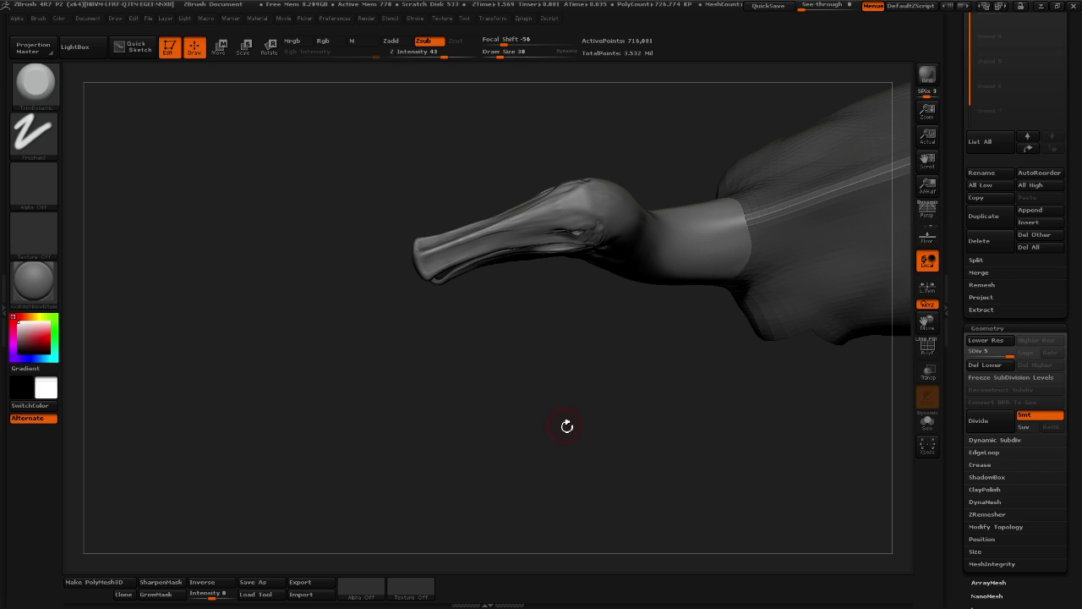
left_click_drag(626, 377, 660, 432)
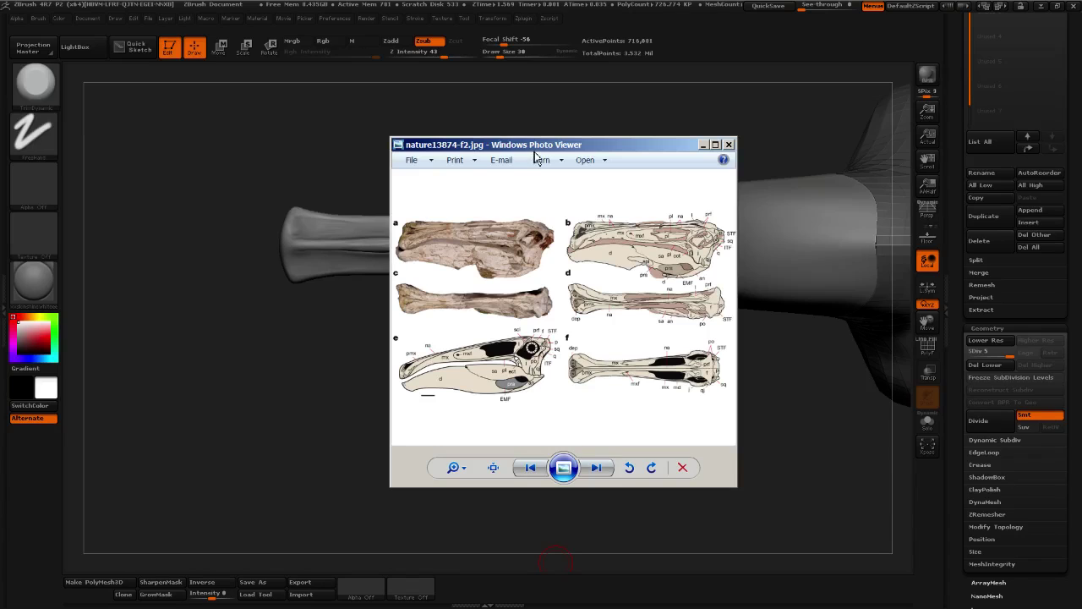
Enlarge the skull reference image nature13874-f2.jpg beside the model and compare it with the head's top view
left_click_drag(538, 150, 571, 150)
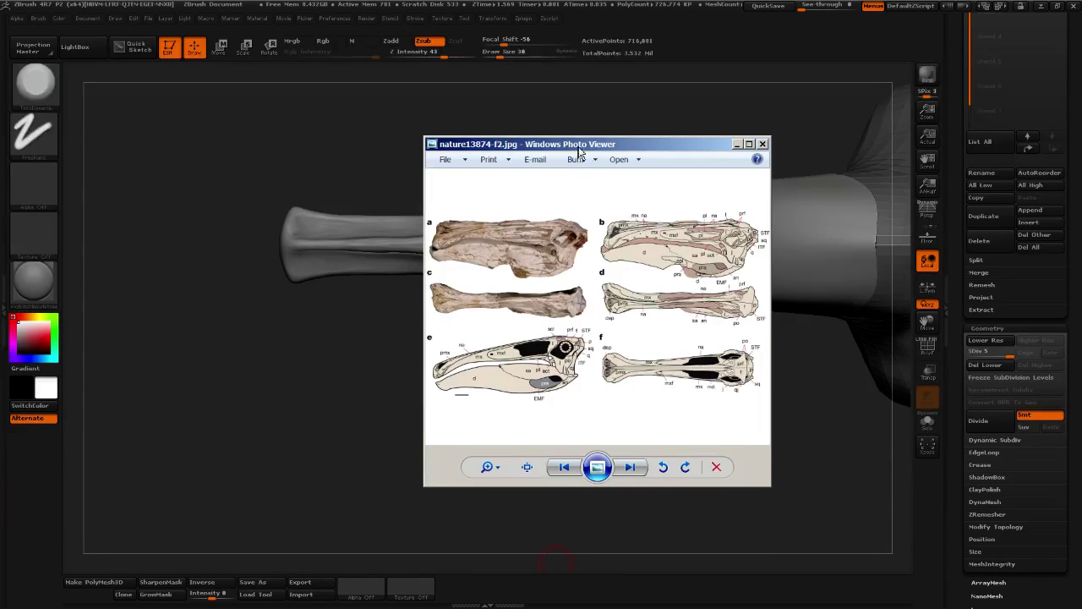
left_click_drag(505, 139, 433, 127)
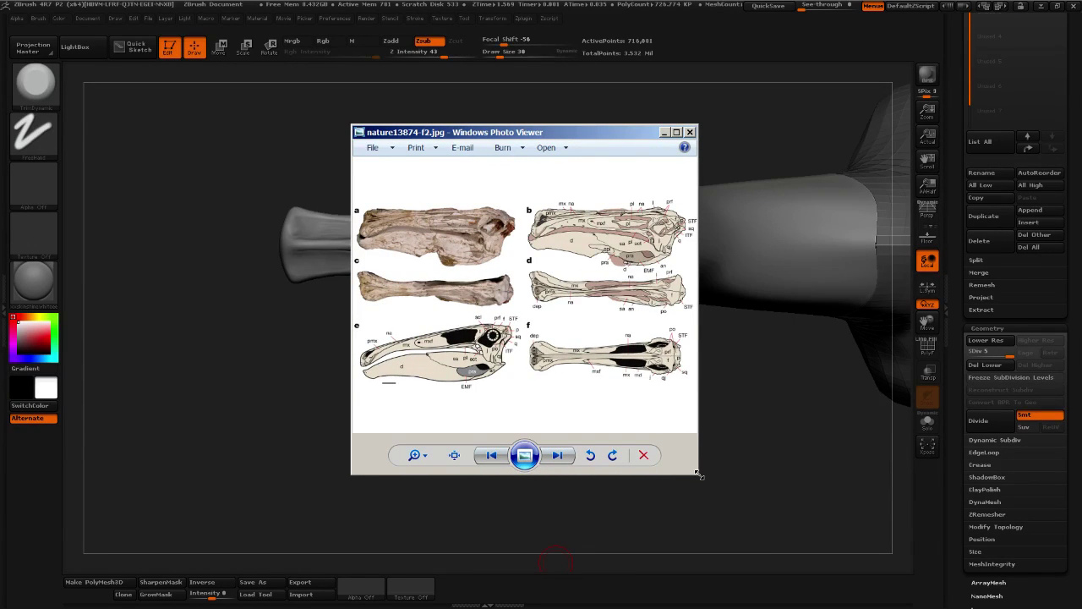
left_click_drag(702, 479, 769, 518)
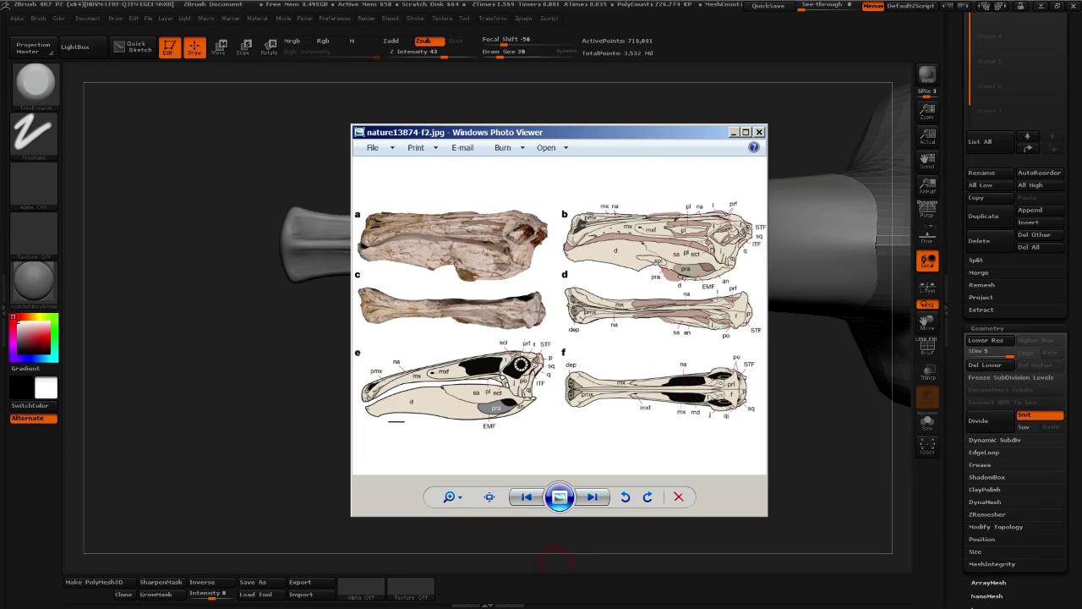
left_click(557, 561)
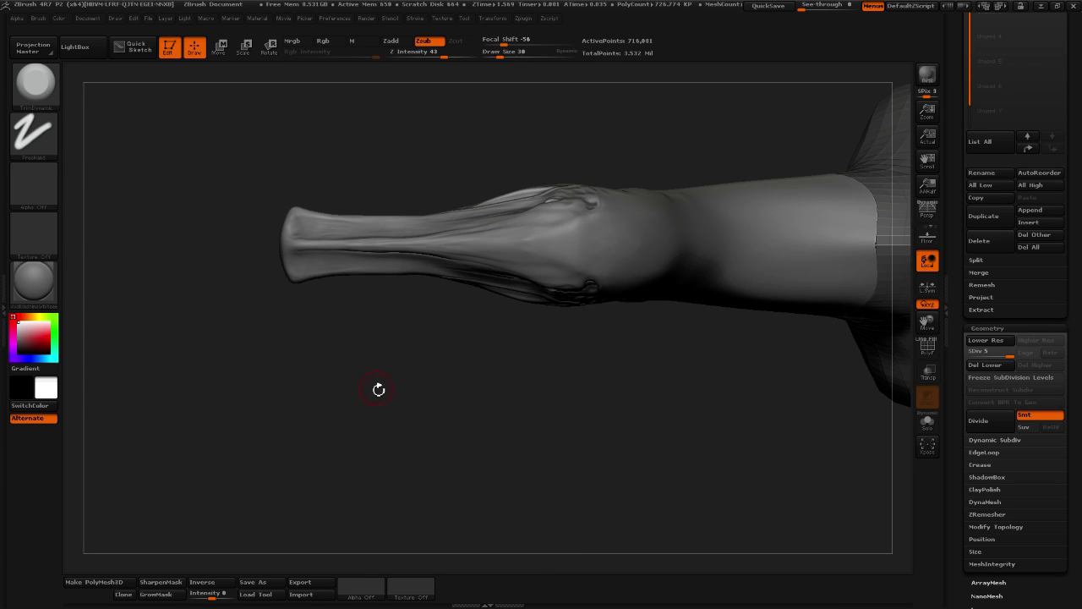
Widen the tip of the upper beak in top view using the Move brush at draw size 82
mouse_move(364, 369)
left_mouse_down("alt")
mouse_move(411, 418)
mouse_move(376, 421)
mouse_move(464, 423)
left_mouse_up("alt")
mouse_move(330, 424)
left_mouse_down("alt")
mouse_move(349, 425)
mouse_move(211, 232)
left_mouse_up("alt")
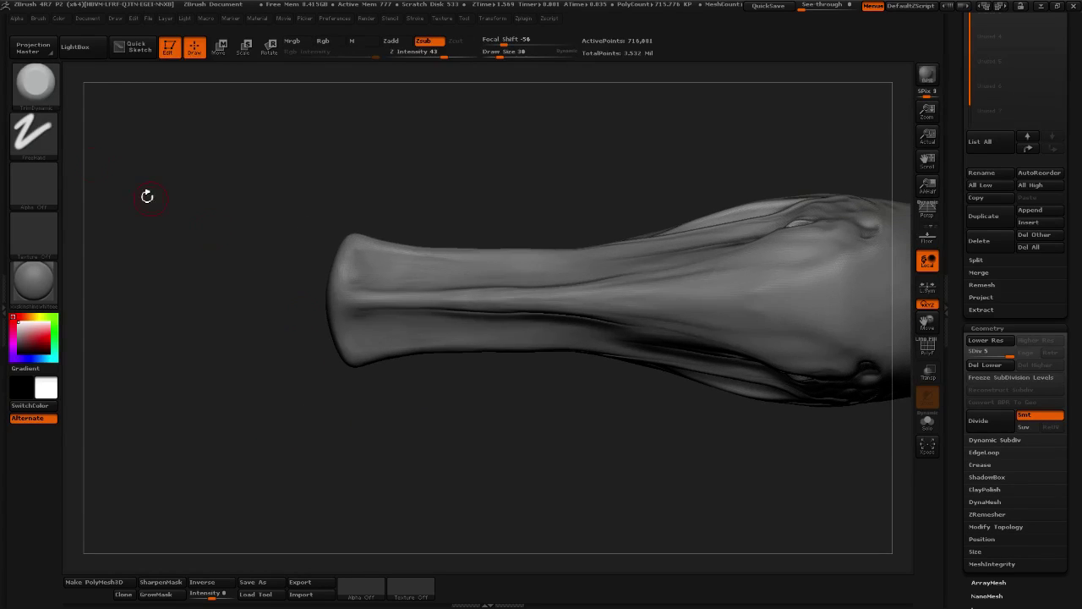
left_click(52, 91)
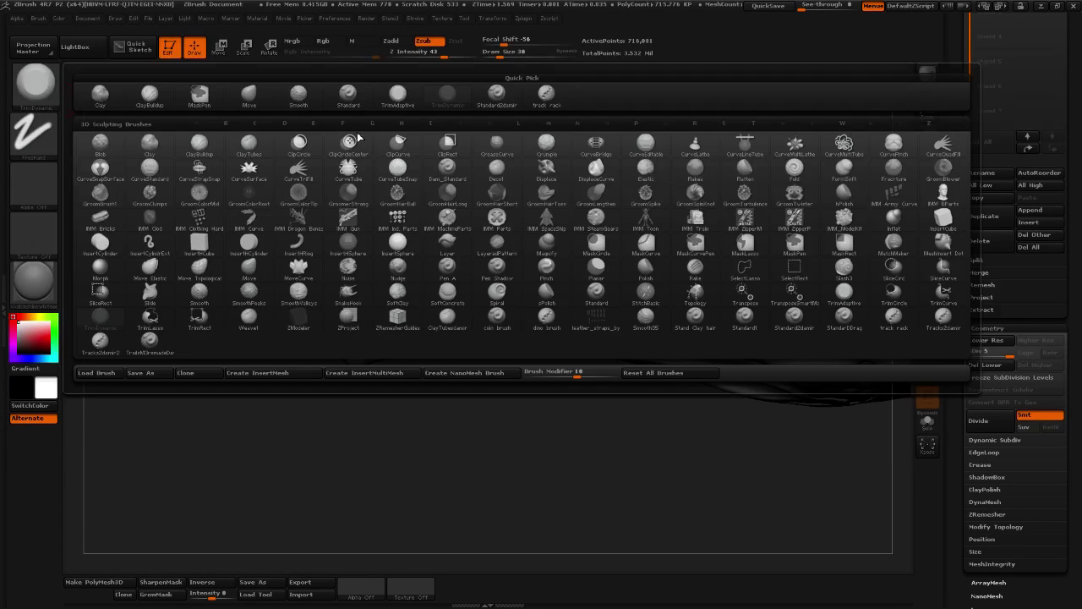
left_click(262, 102)
left_click(495, 56)
type("50")
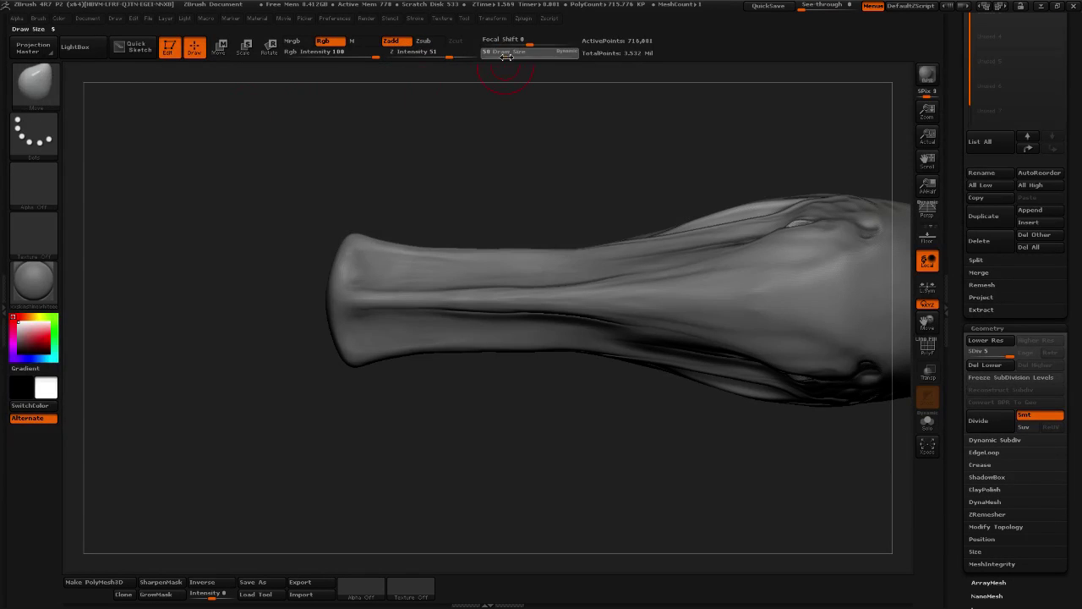
key("Return")
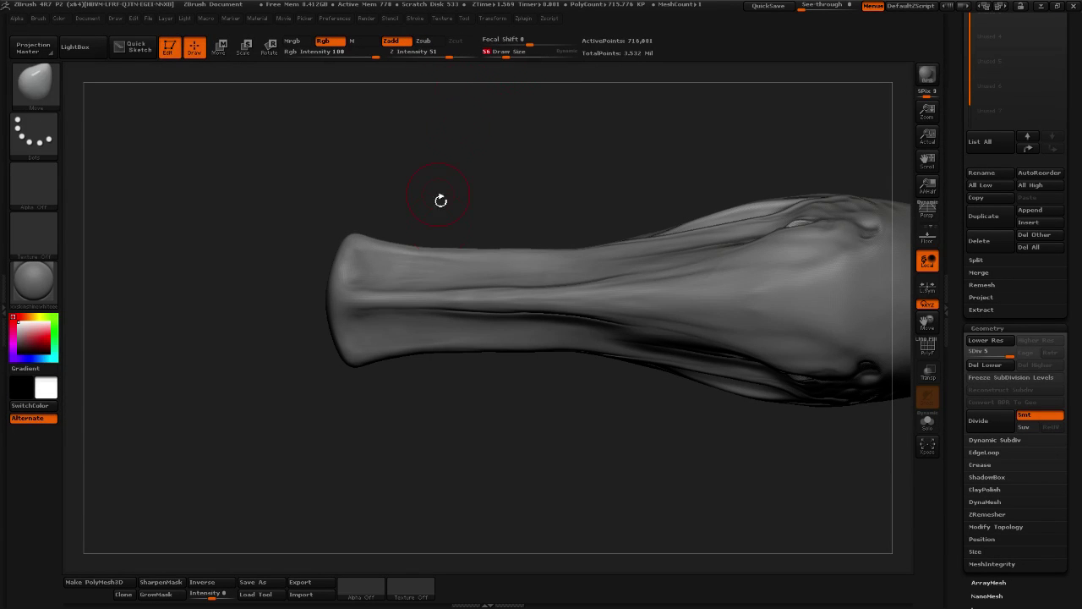
mouse_move(435, 416)
left_mouse_down()
mouse_move(473, 418)
mouse_move(494, 292)
mouse_move(501, 434)
left_mouse_up()
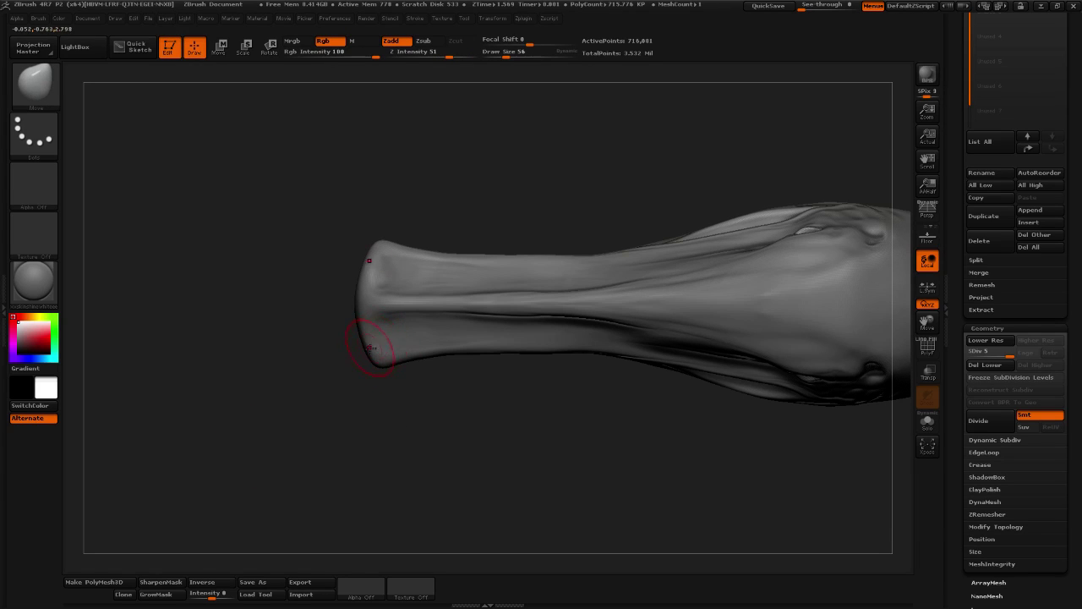
left_click_drag(505, 56, 511, 56)
left_click_drag(498, 444, 476, 375)
mouse_move(459, 337)
left_mouse_down()
mouse_move(472, 356)
mouse_move(459, 338)
mouse_move(445, 348)
left_mouse_up()
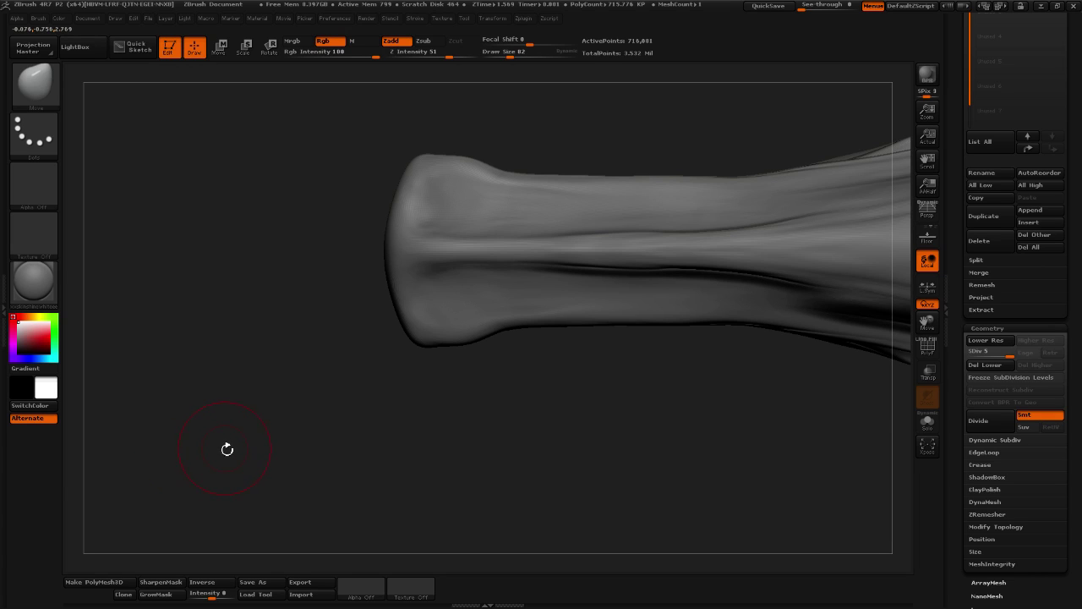
left_click_drag(437, 342, 437, 348)
Refine the flared outline and front edge of the upper beak tip with more Move brush strokes
left_click_drag(413, 392, 411, 416, "alt")
mouse_move(448, 345)
left_mouse_down()
mouse_move(381, 354)
mouse_move(334, 391)
left_mouse_up()
left_click_drag(399, 300, 371, 271)
left_click_drag(372, 331, 445, 271)
left_click_drag(374, 285, 409, 245)
Round out the front of the upper beak tip with the Move brush at Z Intensity 35 and draw size 131
left_click(438, 55)
left_click_drag(509, 55, 517, 56)
mouse_move(498, 158)
left_mouse_down()
mouse_move(372, 262)
mouse_move(235, 450)
mouse_move(324, 415)
mouse_move(391, 436)
mouse_move(377, 431)
left_mouse_up()
mouse_move(209, 457)
left_mouse_down()
mouse_move(261, 454)
mouse_move(299, 418)
left_mouse_up()
left_click_drag(343, 255, 336, 257)
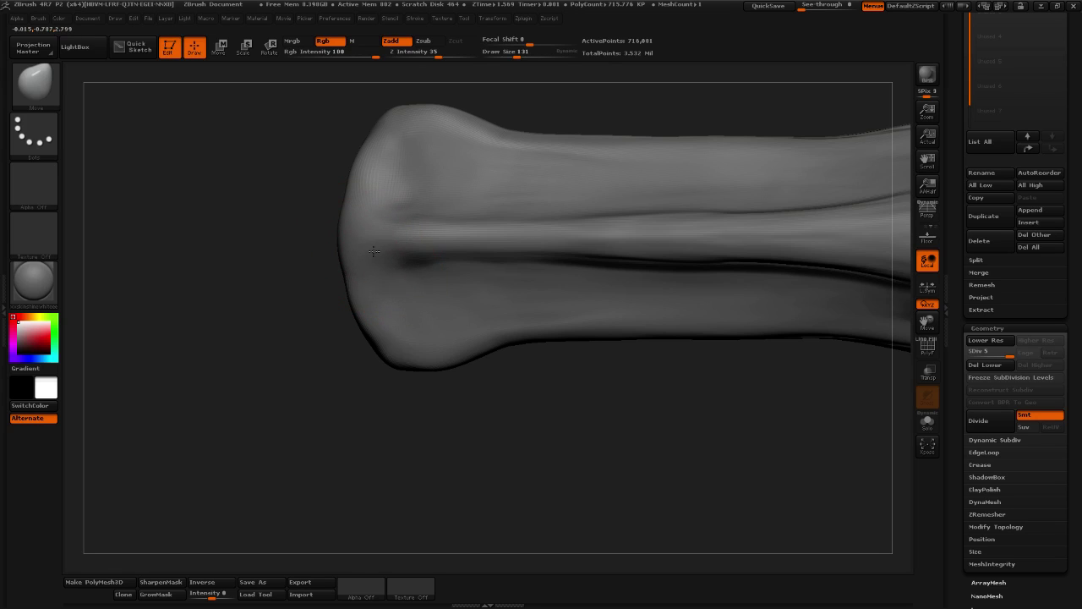
mouse_move(560, 405)
left_mouse_down()
mouse_move(476, 459)
mouse_move(482, 467)
mouse_move(362, 454)
left_mouse_up()
left_click_drag(339, 349, 323, 343)
left_click_drag(309, 446, 273, 439)
mouse_move(398, 428)
left_mouse_down()
mouse_move(348, 407)
mouse_move(337, 395)
mouse_move(345, 389)
mouse_move(279, 427)
mouse_move(270, 354)
left_mouse_up()
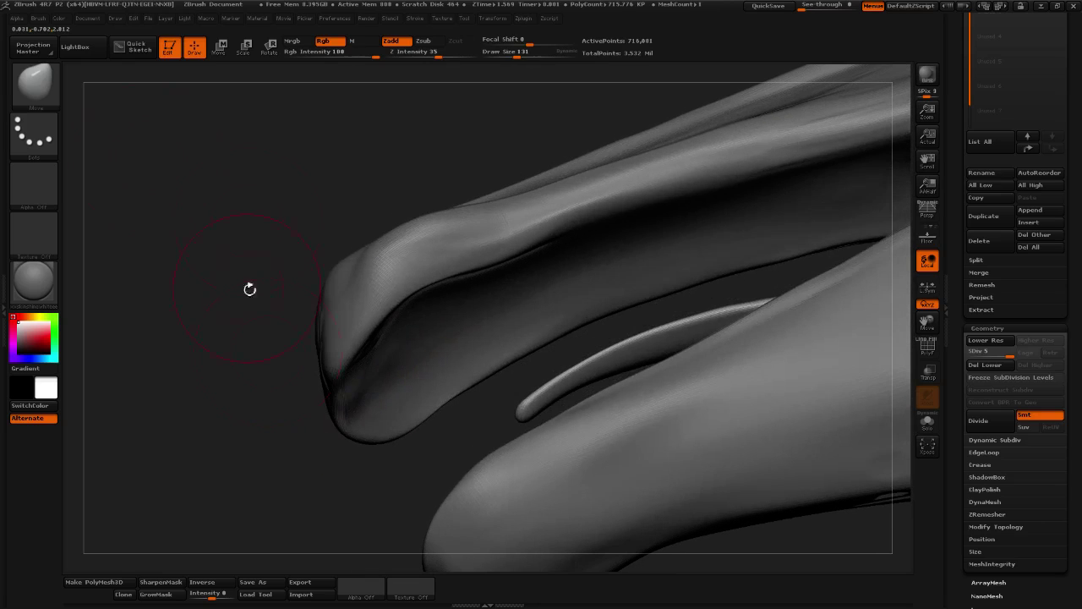
Build up the underside rim of the upper beak tip with the ClayTubesdamir brush at Z Intensity 26 and draw size 37
left_click(35, 83)
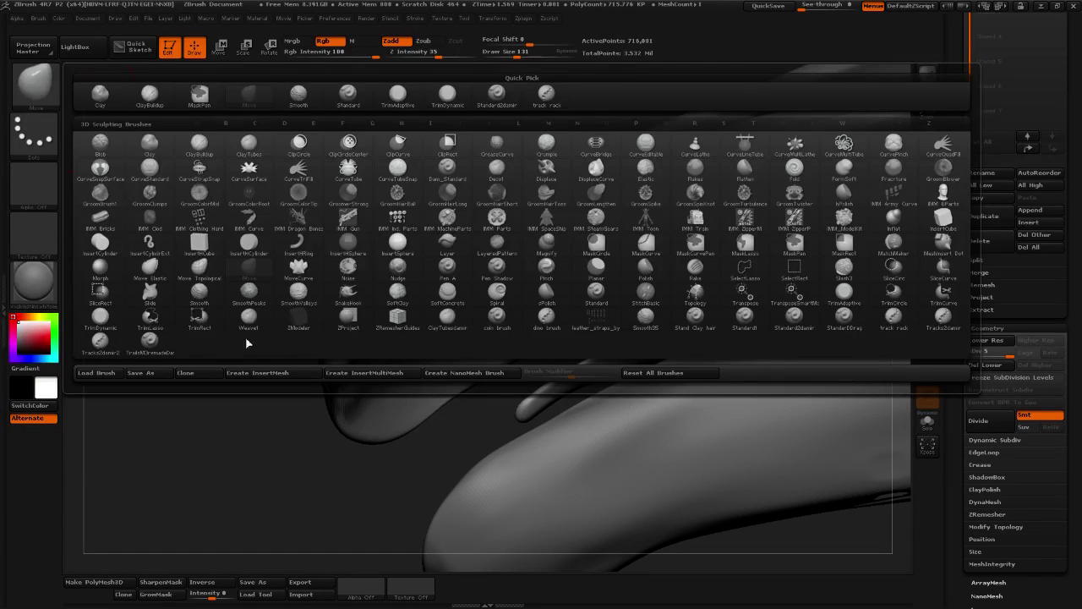
left_click(448, 328)
left_click_drag(447, 57, 432, 56)
left_click_drag(499, 57, 502, 57)
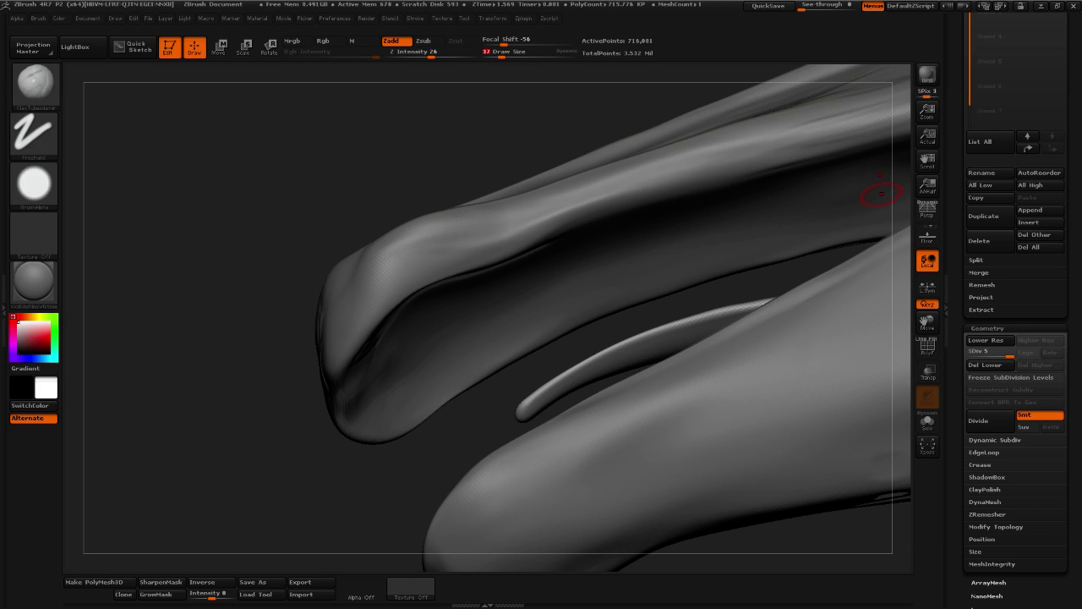
left_click_drag(169, 434, 205, 379)
left_click_drag(208, 440, 245, 495)
mouse_move(358, 329)
left_mouse_down()
mouse_move(341, 350)
mouse_move(356, 367)
mouse_move(337, 340)
left_mouse_up()
right_click_drag(337, 359, 384, 366, "ctrl")
left_click_drag(345, 350, 351, 374)
left_click_drag(362, 311, 375, 306)
right_click_drag(338, 406, 324, 437)
left_click_drag(342, 373, 340, 406)
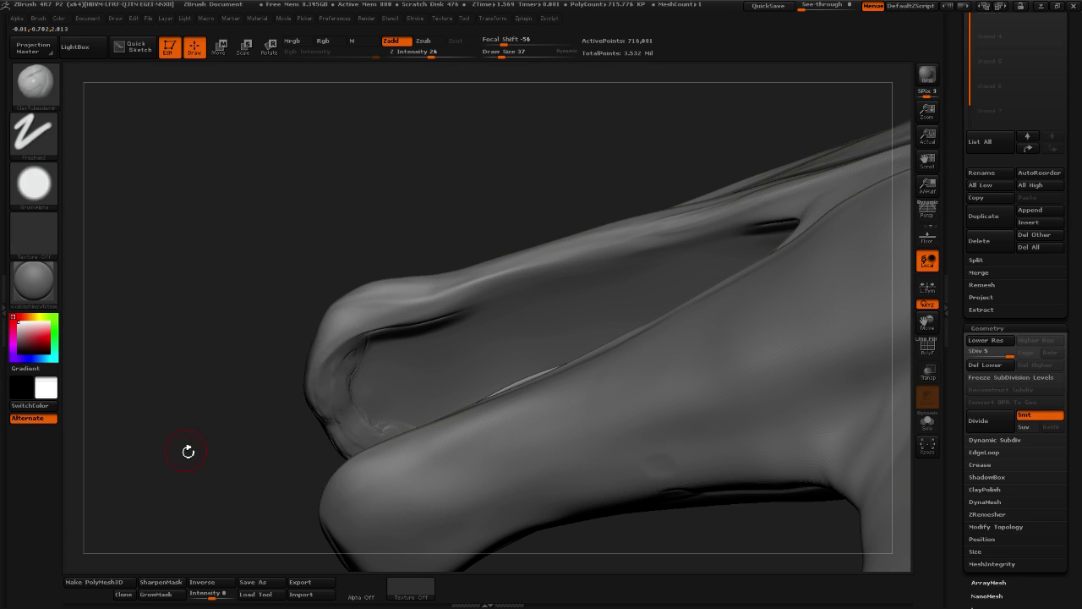
Add clay strokes around the inner curve of the upper beak's rim and back along its side edge
left_click_drag(194, 443, 292, 422)
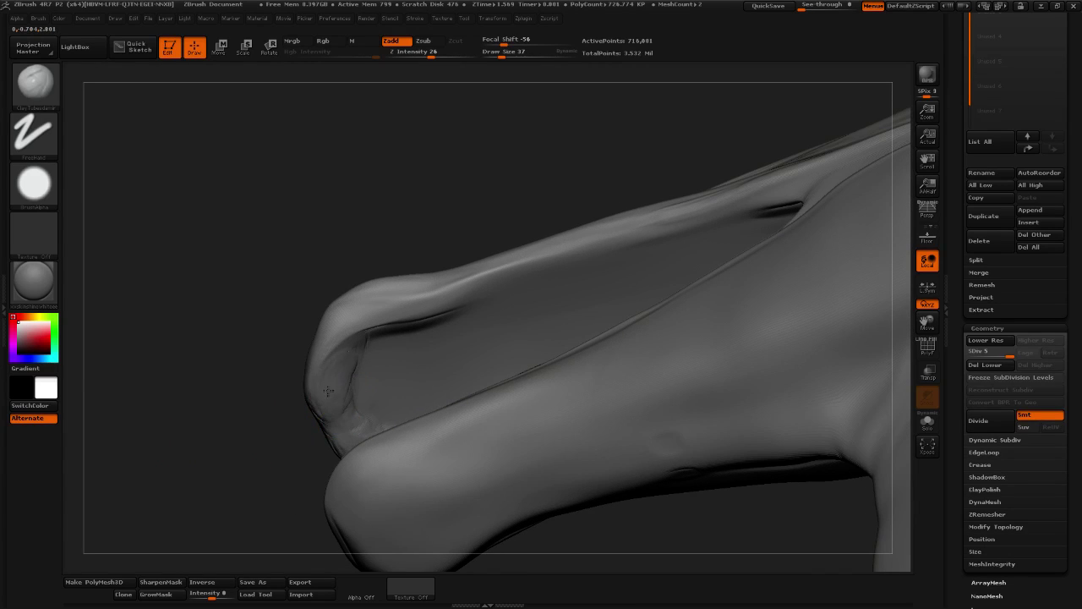
left_click_drag(301, 374, 225, 456)
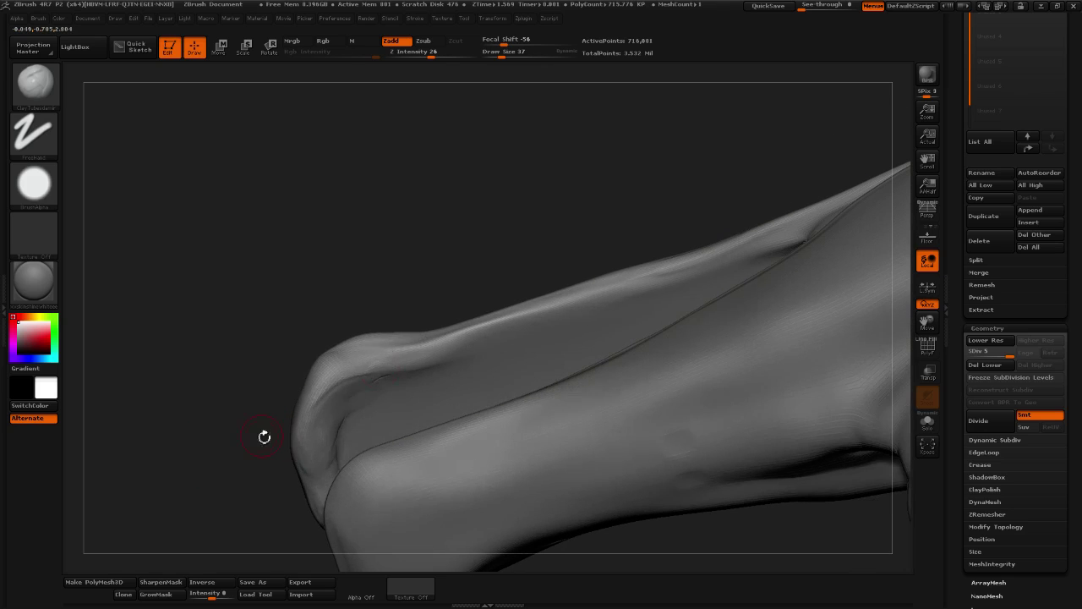
left_click_drag(333, 397, 388, 375)
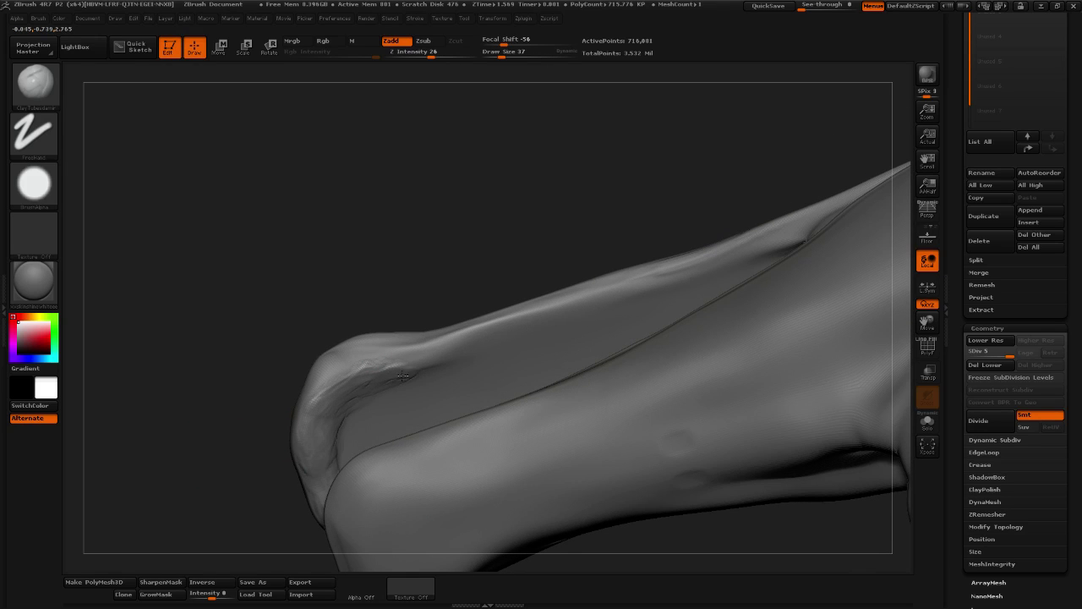
left_click_drag(212, 476, 253, 469)
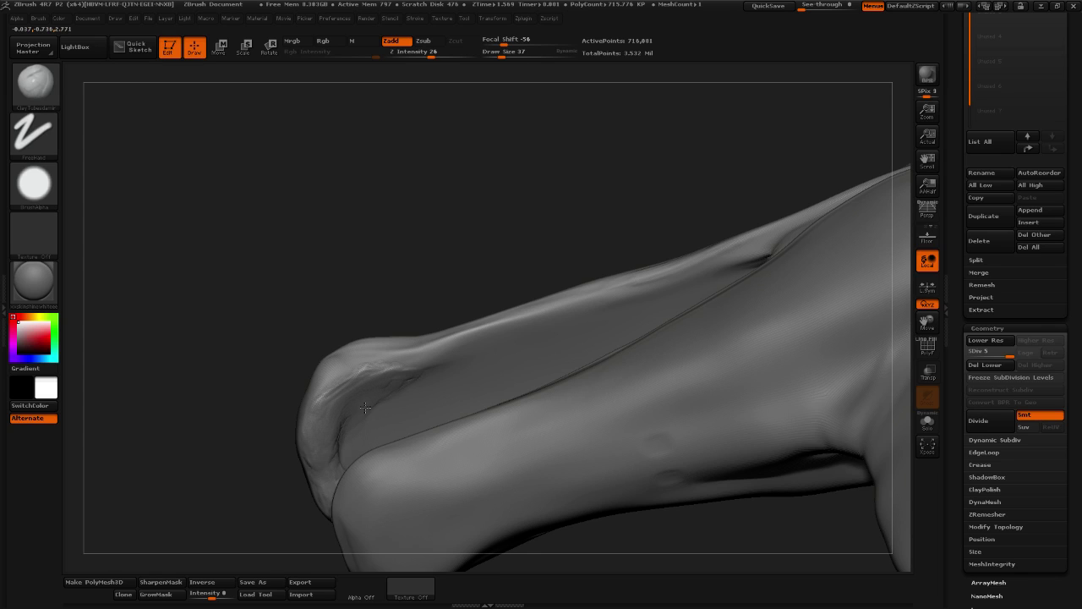
left_click_drag(418, 375, 377, 402)
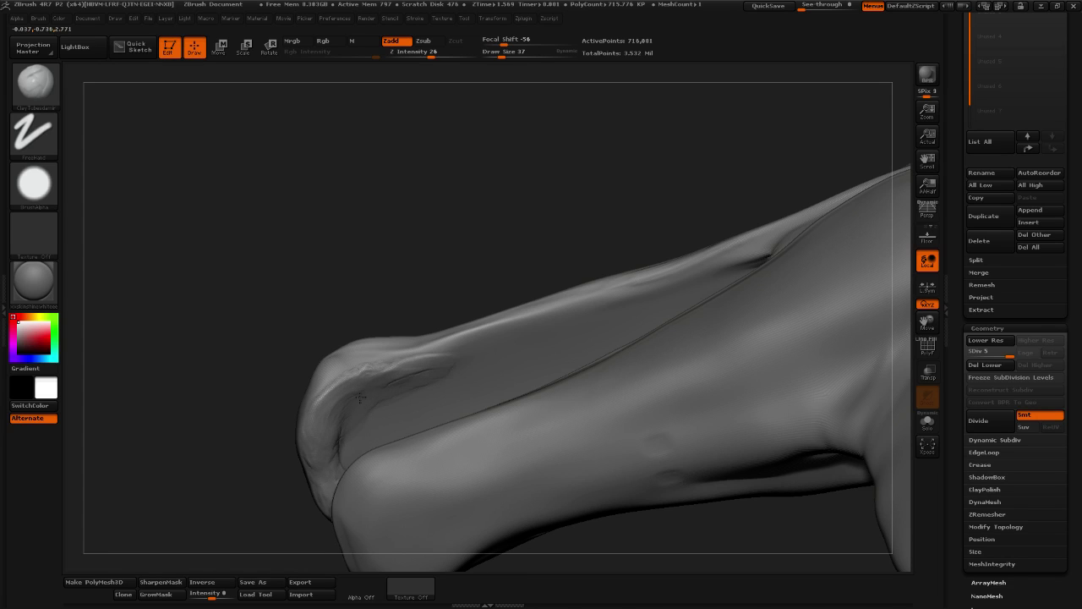
left_click_drag(437, 307, 455, 371)
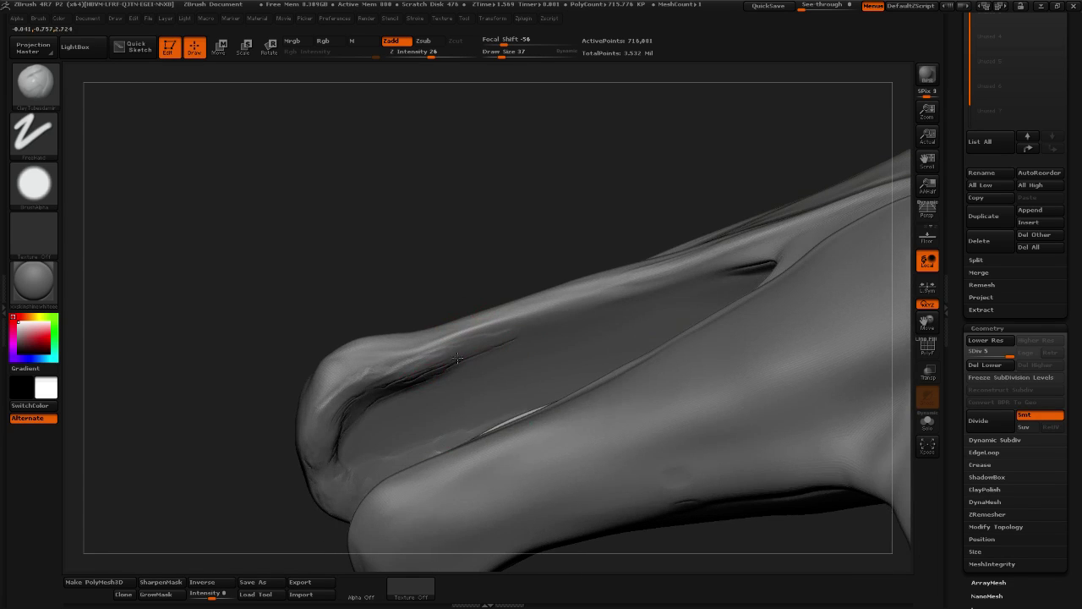
Extend the raised rim along the upper beak's lower edge toward the mouth corner and smooth it
left_click_drag(594, 306, 681, 277)
left_click_drag(531, 329, 661, 291)
key("shift")
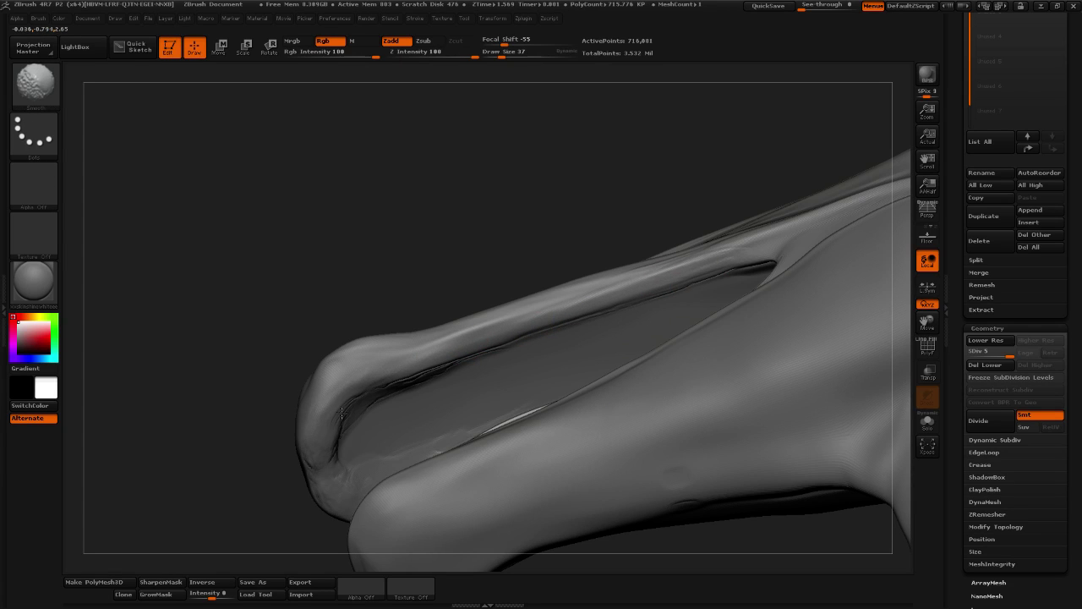
mouse_move(307, 502)
left_mouse_down()
mouse_move(326, 516)
mouse_move(346, 498)
mouse_move(369, 438)
left_mouse_up()
Thicken the inside of the upper beak's front rim with clay strokes that continue onto the side edge
left_click_drag(210, 510, 308, 427)
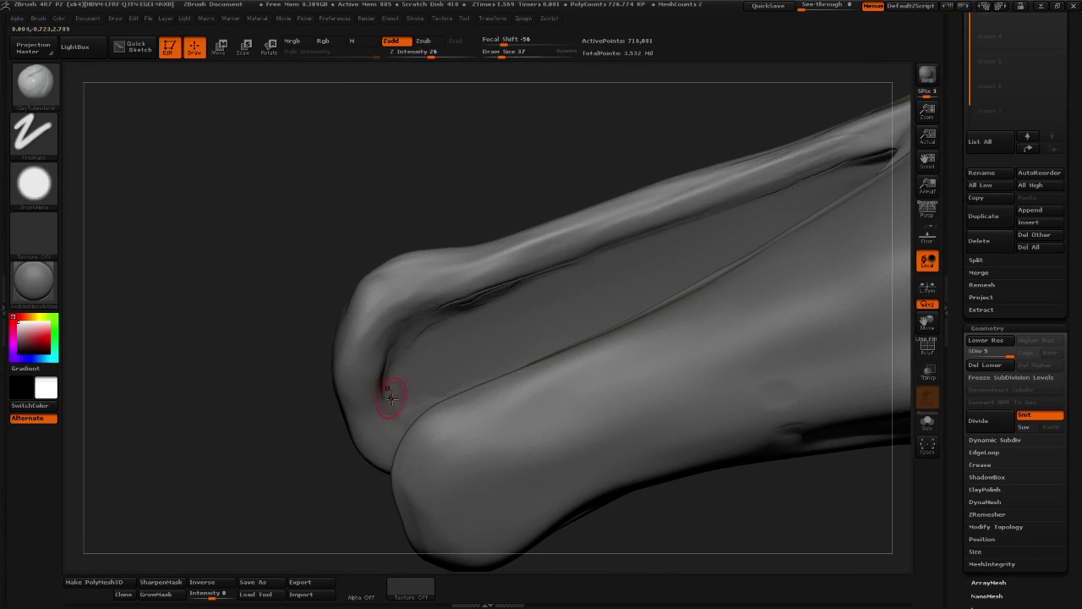
mouse_move(383, 393)
left_mouse_down()
mouse_move(396, 421)
mouse_move(380, 368)
mouse_move(389, 342)
mouse_move(421, 316)
left_mouse_up()
left_click_drag(365, 371, 367, 366)
left_click_drag(382, 304, 357, 364)
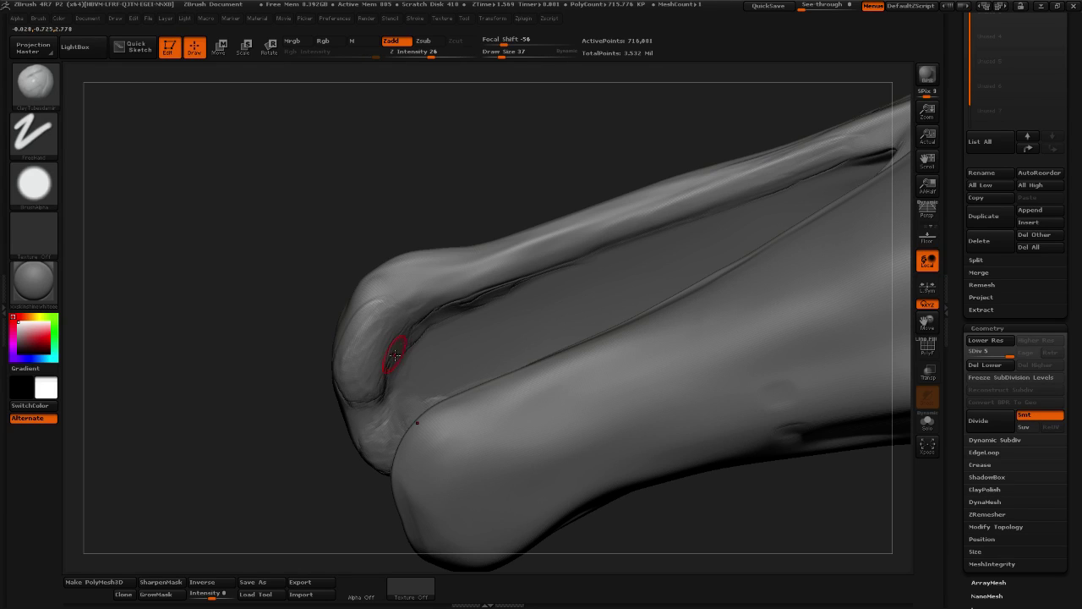
left_click_drag(399, 298, 375, 350)
mouse_move(457, 284)
left_mouse_down()
mouse_move(507, 261)
mouse_move(448, 304)
mouse_move(504, 281)
left_mouse_up()
Build up a thick raised rim around the tip of the lower beak with clay strokes
left_click_drag(290, 483, 532, 508)
mouse_move(407, 494)
left_mouse_down()
mouse_move(384, 492)
mouse_move(430, 475)
mouse_move(450, 433)
mouse_move(412, 485)
left_mouse_up()
left_click_drag(506, 511, 489, 509)
mouse_move(450, 367)
left_mouse_down()
mouse_move(463, 438)
mouse_move(592, 440)
mouse_move(569, 441)
left_mouse_up()
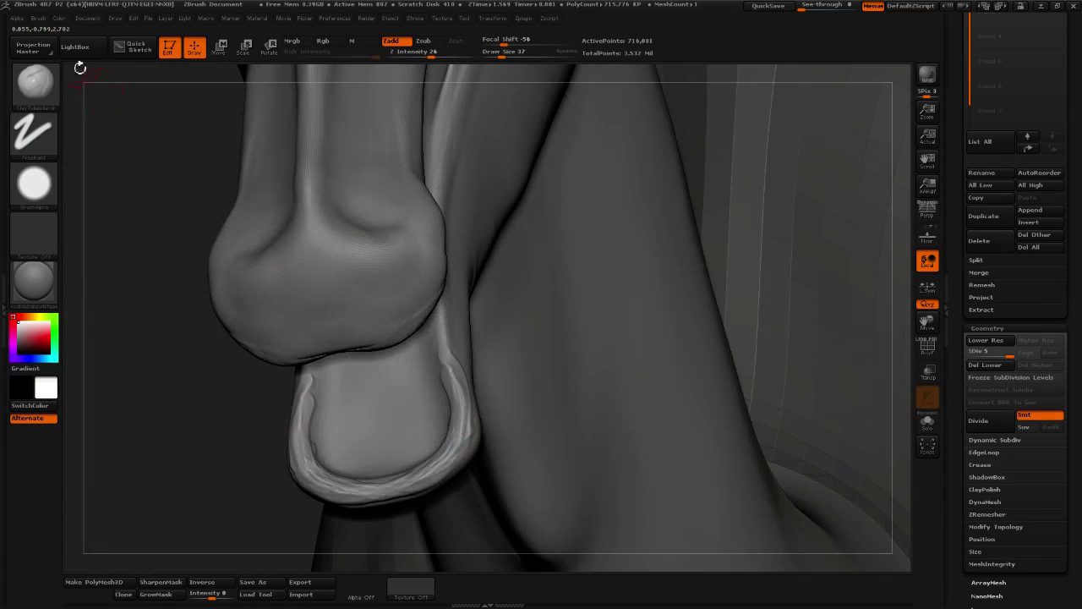
Open the brush's Auto Masking options and set its Z Intensity to 23, Focal Shift to -45 and draw size to 50
left_click(38, 19)
scroll(139, 418, "down", 2)
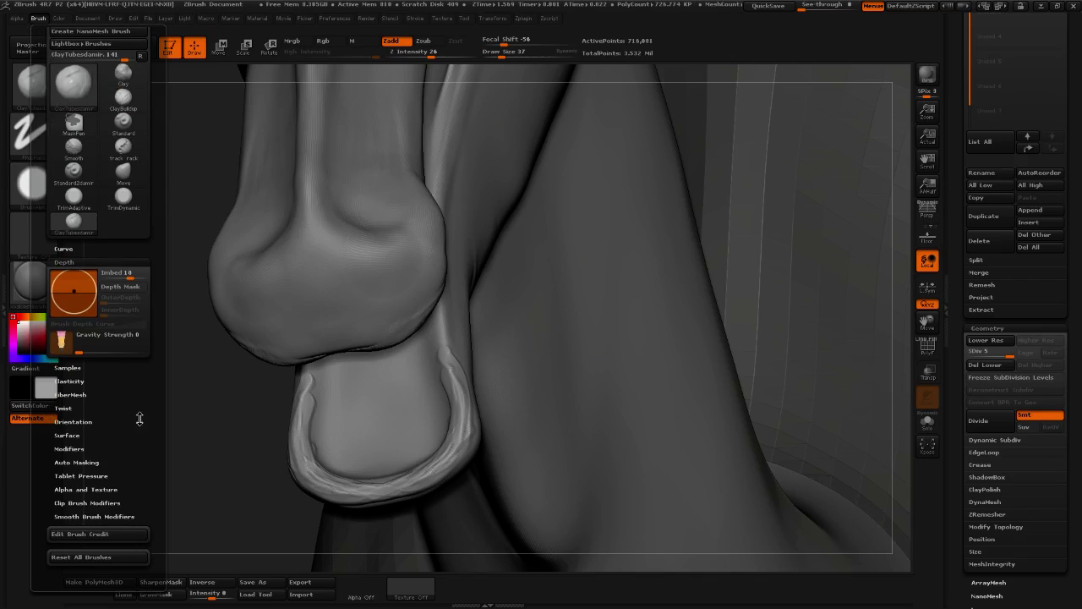
left_click(89, 462)
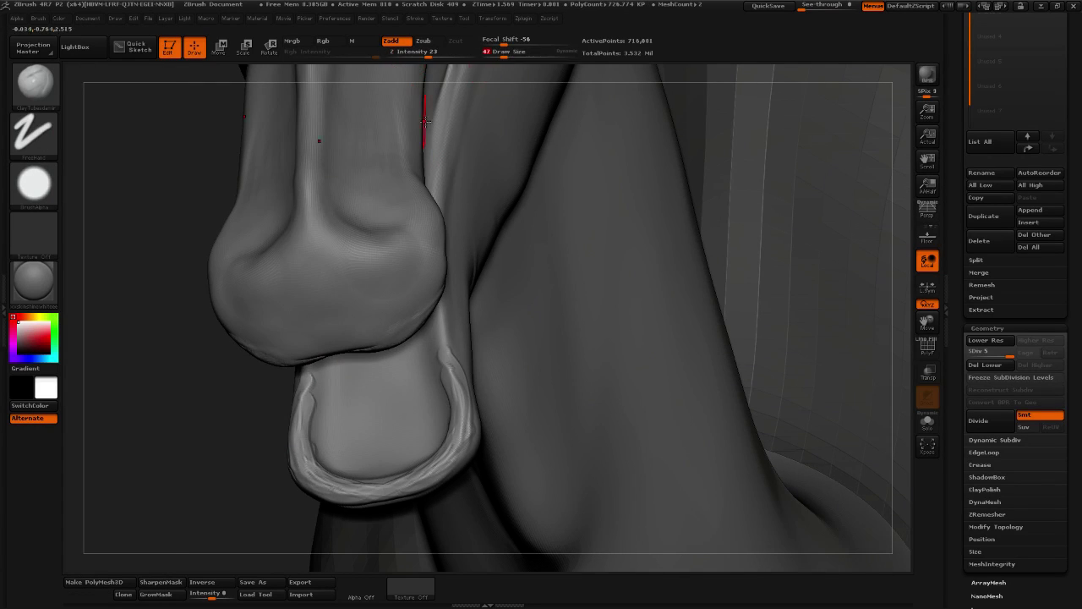
left_click_drag(503, 41, 509, 41)
mouse_move(237, 469)
left_mouse_down()
mouse_move(178, 480)
mouse_move(195, 490)
left_mouse_up()
left_click_drag(504, 54, 506, 54)
Sculpt lengthwise clay ridges on the inner floor of the lower beak and smooth them
mouse_move(613, 437)
left_mouse_down()
mouse_move(616, 452)
mouse_move(398, 403)
left_mouse_up()
left_click_drag(552, 441, 511, 445)
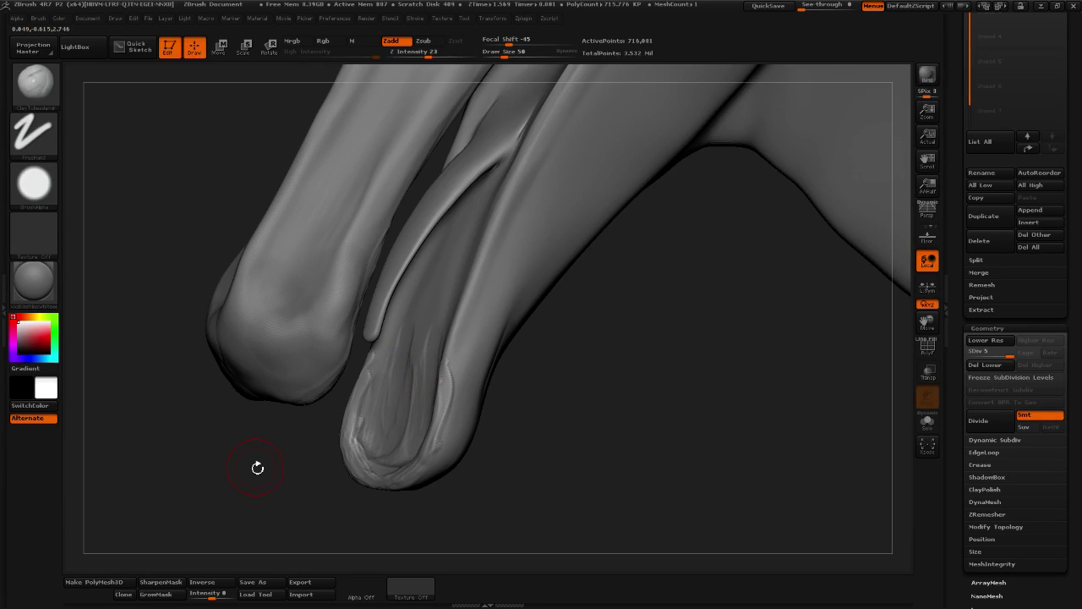
left_click_drag(558, 323, 557, 385)
mouse_move(532, 439)
left_mouse_down()
mouse_move(565, 411)
mouse_move(587, 363)
mouse_move(602, 363)
left_mouse_up()
left_click_drag(429, 360, 428, 377)
left_click_drag(446, 369, 450, 386)
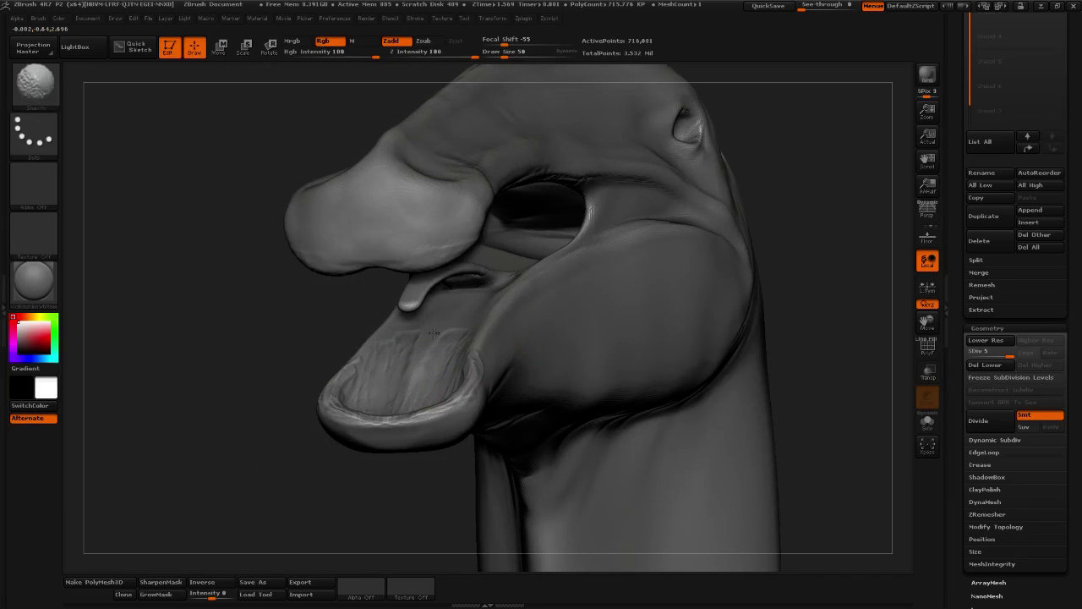
Fill in the grooves on the inner floor of the lower beak with clay strokes and smooth the surface
left_click_drag(434, 333, 384, 388, "shift")
left_click_drag(259, 437, 221, 463)
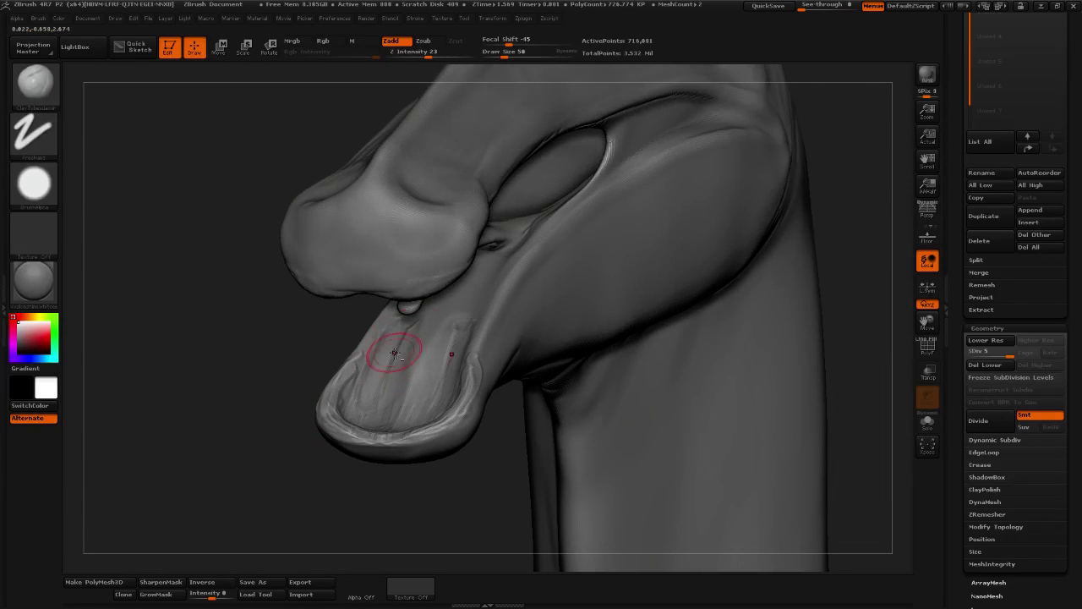
left_click_drag(385, 395, 431, 372)
left_click_drag(405, 457, 406, 520)
mouse_move(487, 412)
left_mouse_down()
mouse_move(519, 482)
mouse_move(399, 420)
left_mouse_up()
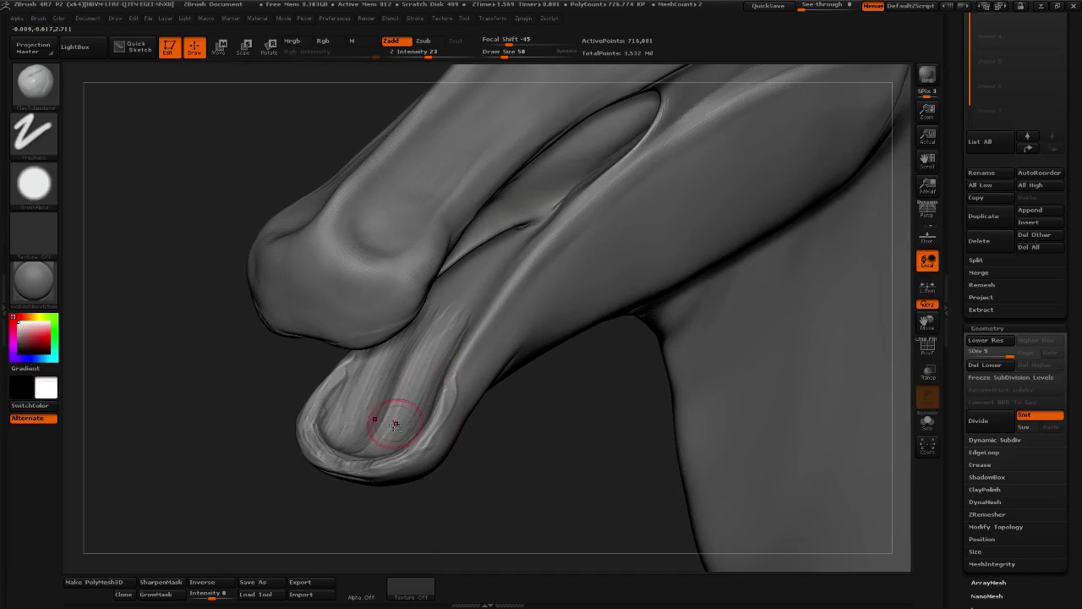
left_click_drag(446, 300, 430, 354)
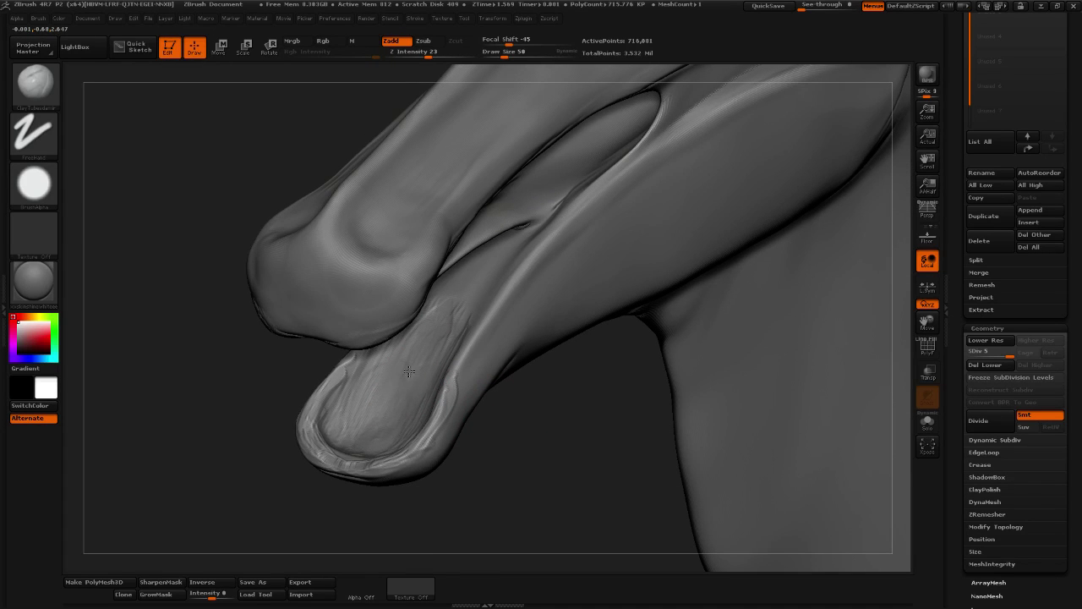
Build up a ridge with clay strokes along the side of the upper beak just behind its tip
mouse_move(459, 394)
left_mouse_down()
mouse_move(587, 443)
mouse_move(550, 529)
mouse_move(490, 505)
mouse_move(589, 527)
mouse_move(626, 515)
mouse_move(473, 551)
mouse_move(485, 571)
left_mouse_up()
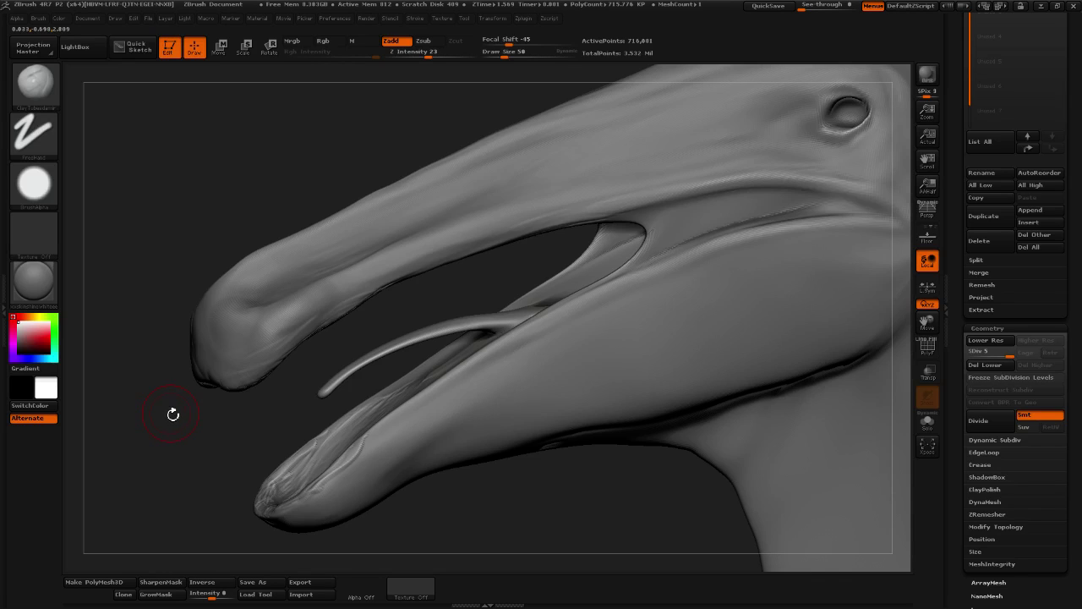
left_click_drag(242, 212, 284, 255, "alt")
mouse_move(320, 396)
left_mouse_down()
mouse_move(275, 388)
mouse_move(380, 327)
mouse_move(303, 385)
left_mouse_up()
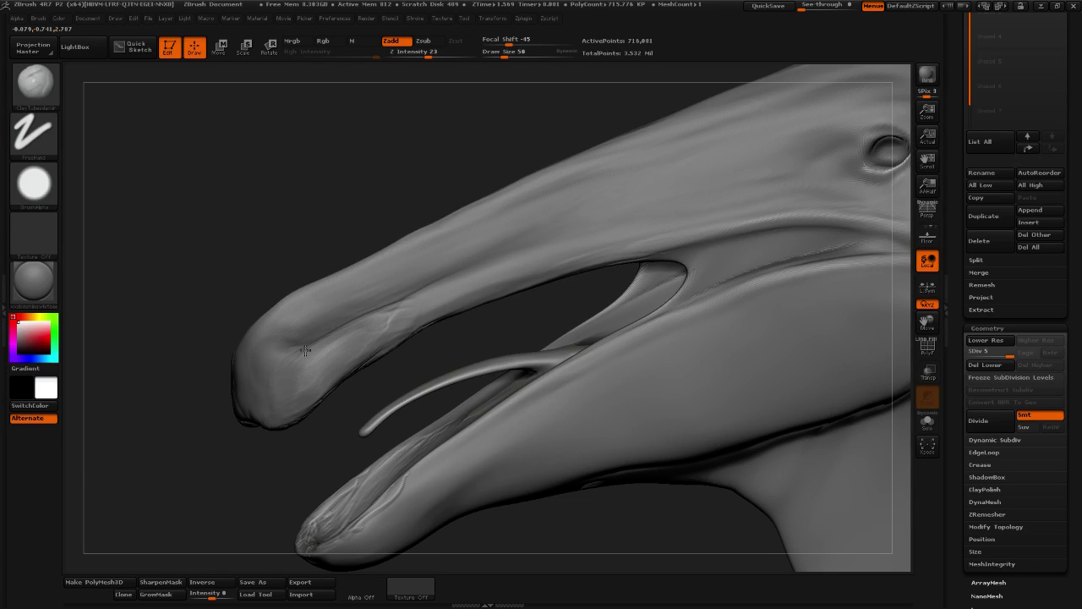
mouse_move(355, 344)
left_mouse_down()
mouse_move(486, 282)
mouse_move(346, 366)
mouse_move(546, 261)
mouse_move(379, 379)
left_mouse_up()
mouse_move(327, 449)
left_mouse_down()
mouse_move(364, 472)
mouse_move(290, 374)
left_mouse_up()
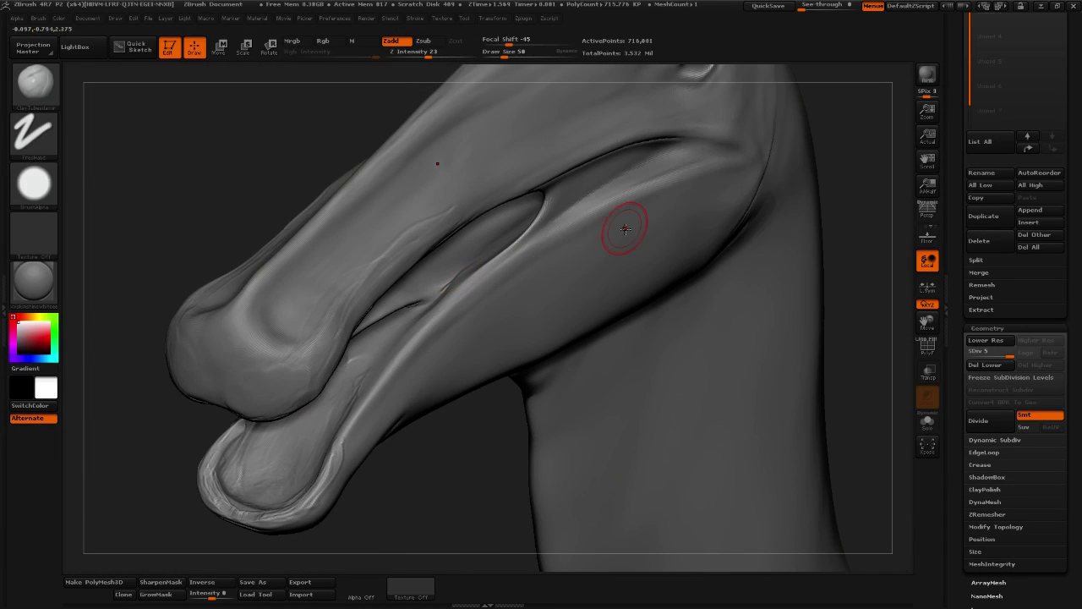
Add clay strokes over the upper beak's tip and build a raised oval rim around the hollow on its side
mouse_move(210, 377)
left_mouse_down()
mouse_move(236, 338)
mouse_move(253, 372)
mouse_move(242, 387)
left_mouse_up()
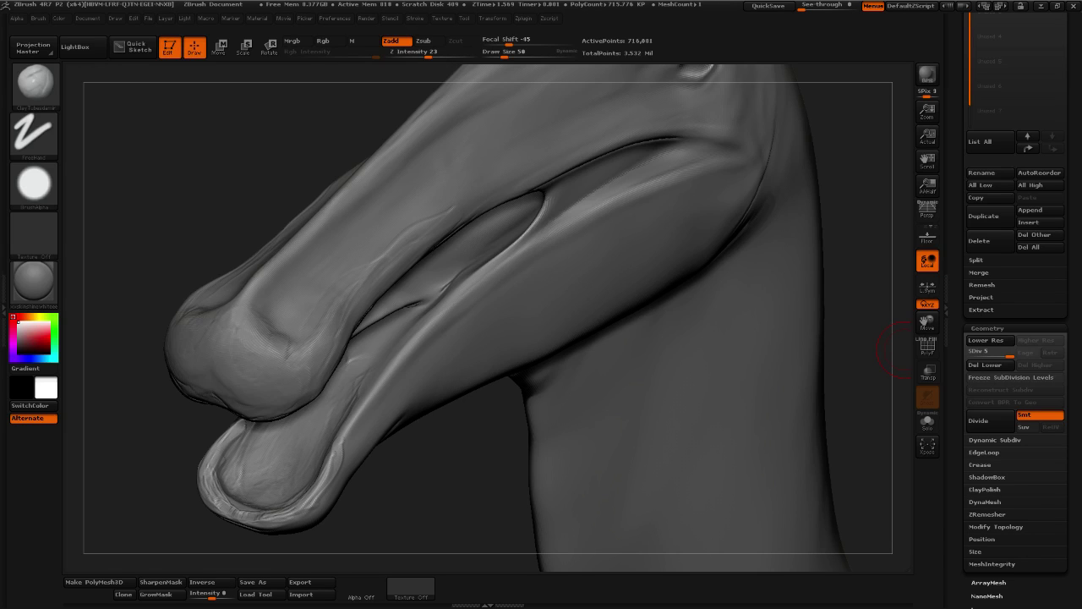
left_click_drag(430, 476, 303, 488, "alt")
mouse_move(213, 424)
left_mouse_down()
mouse_move(253, 314)
mouse_move(201, 369)
mouse_move(222, 423)
mouse_move(254, 389)
left_mouse_up()
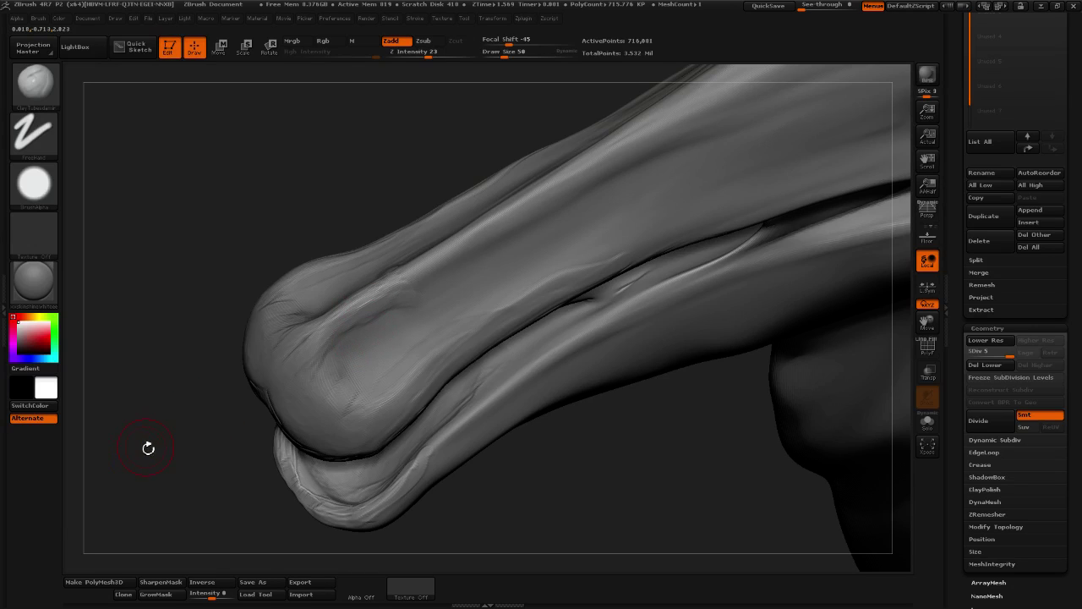
left_click_drag(427, 338, 425, 290)
mouse_move(415, 338)
left_mouse_down()
mouse_move(425, 293)
mouse_move(413, 365)
left_mouse_up()
mouse_move(433, 300)
left_mouse_down()
mouse_move(413, 364)
mouse_move(427, 339)
mouse_move(405, 366)
mouse_move(418, 291)
mouse_move(494, 258)
mouse_move(512, 285)
mouse_move(497, 306)
mouse_move(493, 269)
mouse_move(532, 244)
mouse_move(434, 281)
mouse_move(506, 294)
mouse_move(515, 274)
mouse_move(452, 285)
mouse_move(519, 331)
left_mouse_up()
mouse_move(643, 482)
left_mouse_down()
mouse_move(602, 461)
mouse_move(479, 479)
left_mouse_up()
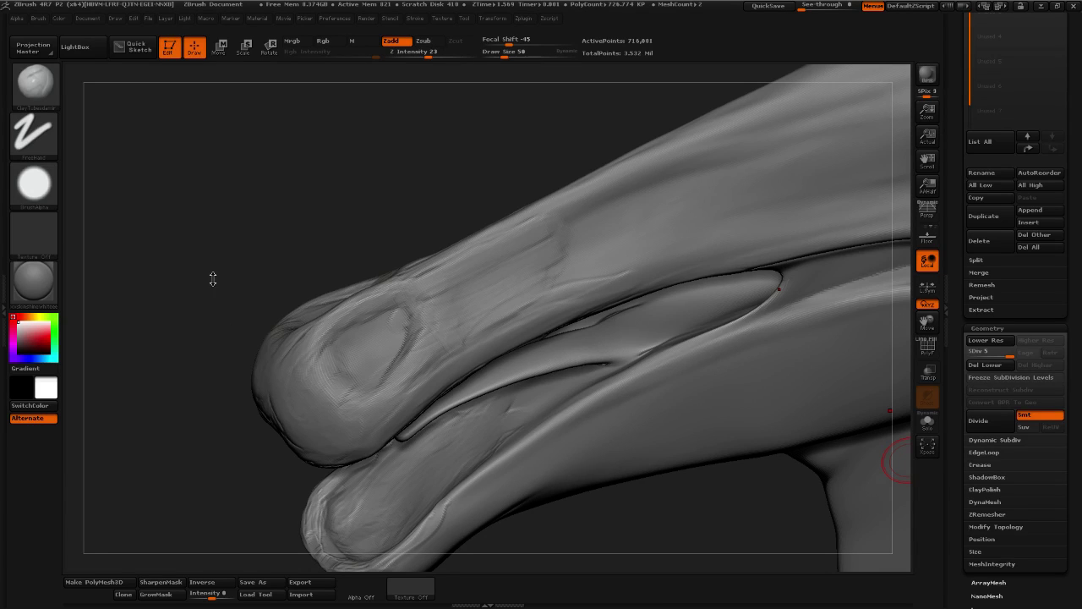
Refine the oval hollow near the upper beak's tip and blend clay strokes along the snout behind it
left_click_drag(225, 345, 561, 309)
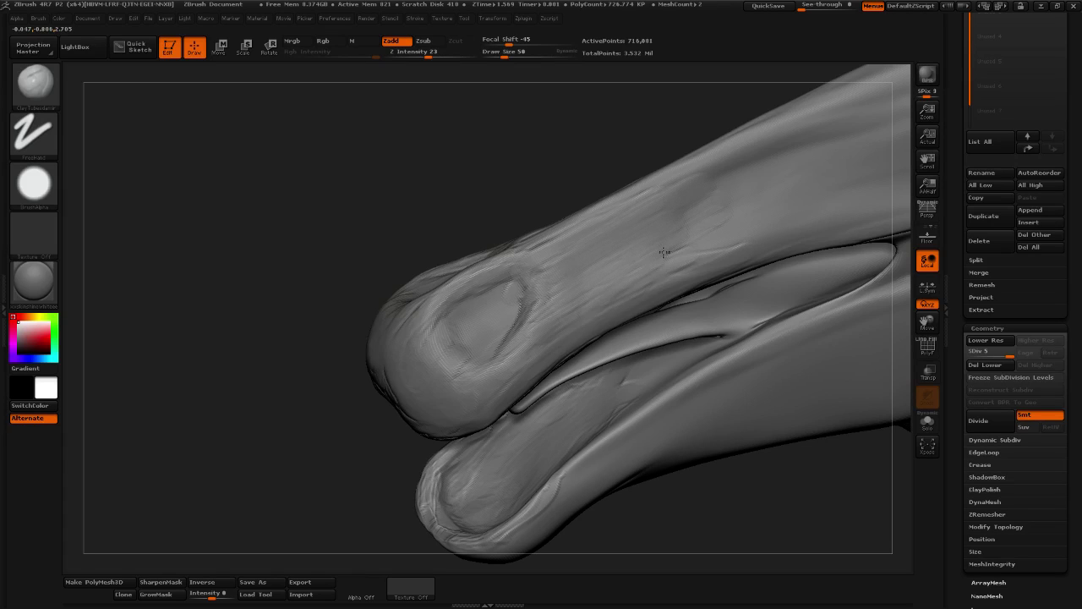
mouse_move(268, 347)
left_mouse_down()
mouse_move(569, 254)
mouse_move(565, 298)
left_mouse_up()
mouse_move(678, 436)
left_mouse_down()
mouse_move(650, 432)
mouse_move(678, 469)
mouse_move(666, 417)
left_mouse_up()
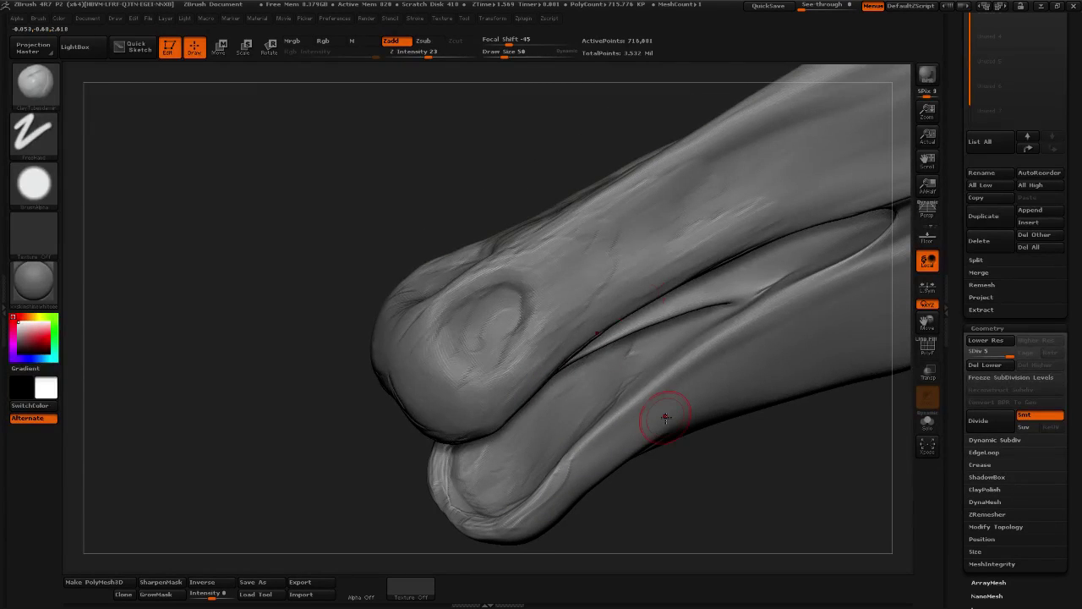
mouse_move(510, 310)
left_mouse_down()
mouse_move(531, 292)
mouse_move(505, 330)
mouse_move(436, 284)
mouse_move(495, 342)
mouse_move(470, 270)
mouse_move(455, 354)
mouse_move(494, 296)
mouse_move(457, 338)
mouse_move(439, 318)
mouse_move(465, 323)
mouse_move(465, 270)
mouse_move(483, 294)
left_mouse_up()
mouse_move(313, 369)
left_mouse_down()
mouse_move(310, 404)
mouse_move(261, 336)
mouse_move(273, 330)
mouse_move(237, 342)
left_mouse_up()
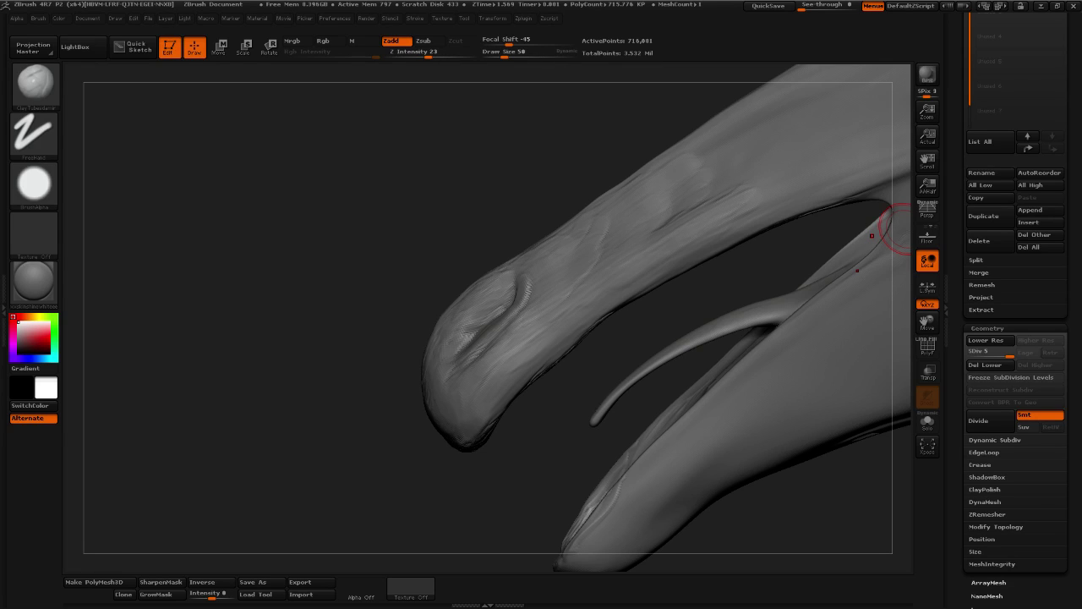
Switch to the goose head reference photo in Windows Photo Viewer, then enlarge its window and frame the open beak
mouse_move(107, 10)
mouse_move(526, 9)
left_click(618, 21)
left_click_drag(562, 116, 541, 119)
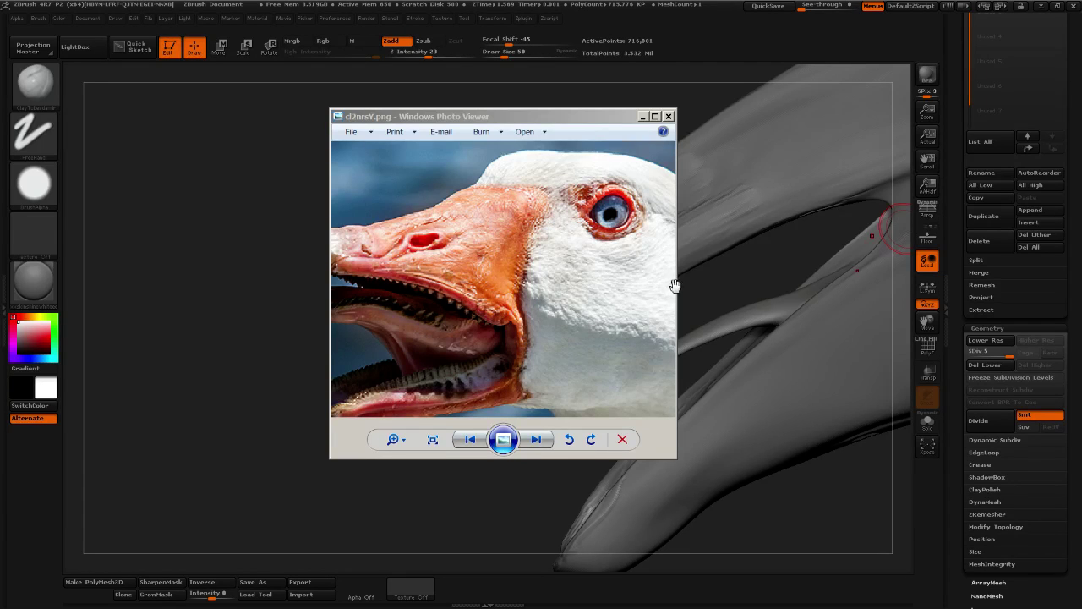
left_click_drag(679, 283, 784, 280)
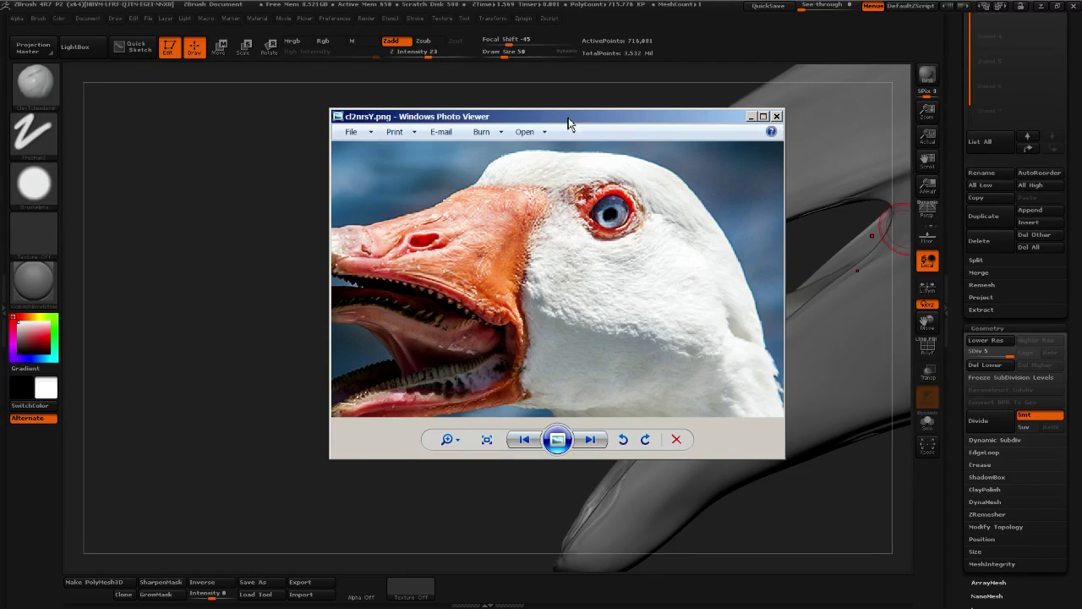
left_click_drag(563, 121, 444, 111)
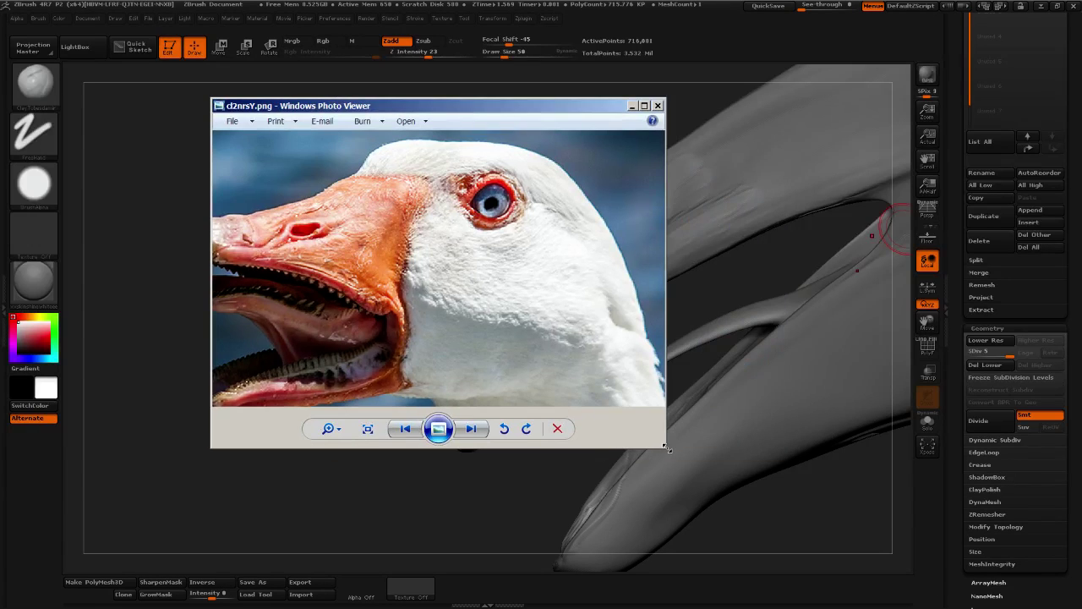
left_click_drag(764, 497, 787, 508)
left_click_drag(550, 326, 587, 327)
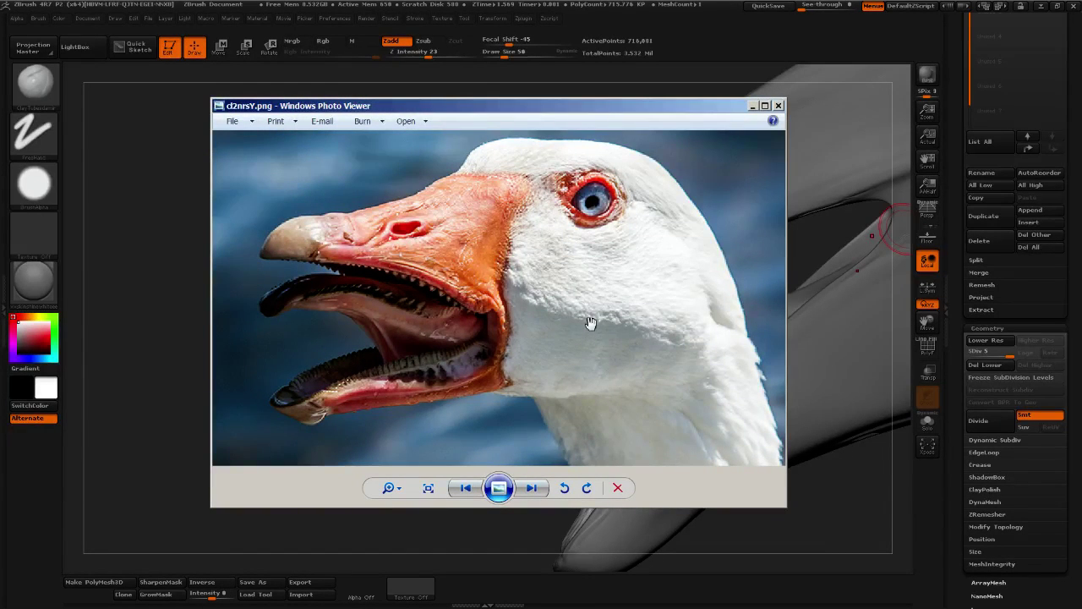
scroll(397, 306, "up", 1)
left_click_drag(453, 331, 491, 335)
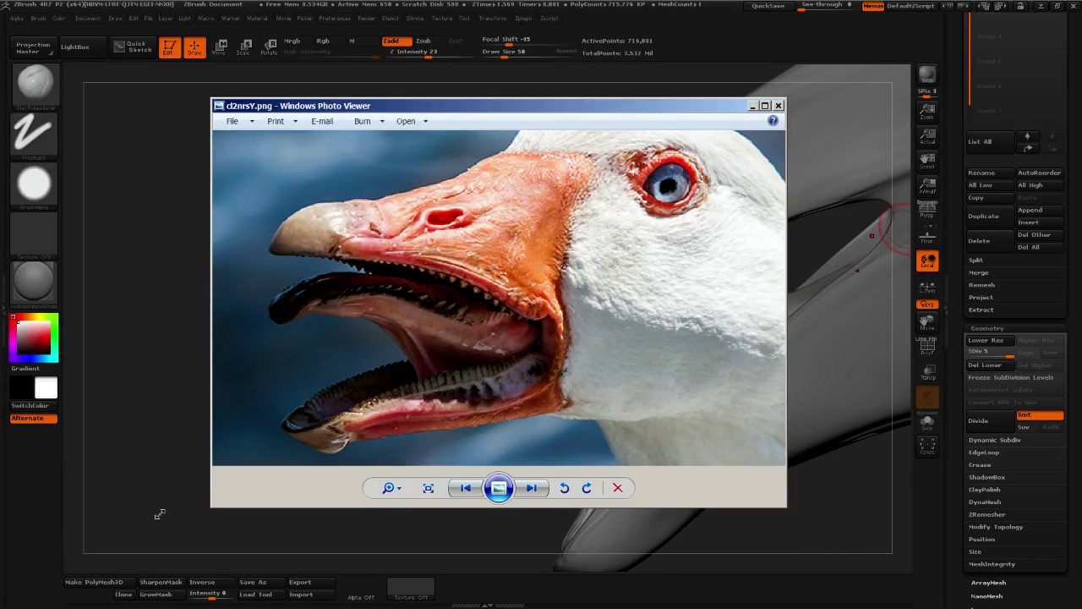
left_click_drag(177, 511, 110, 535)
Examine the tongue and the serrated edges inside the goose's open beak in the reference photo
scroll(351, 338, "up", 2)
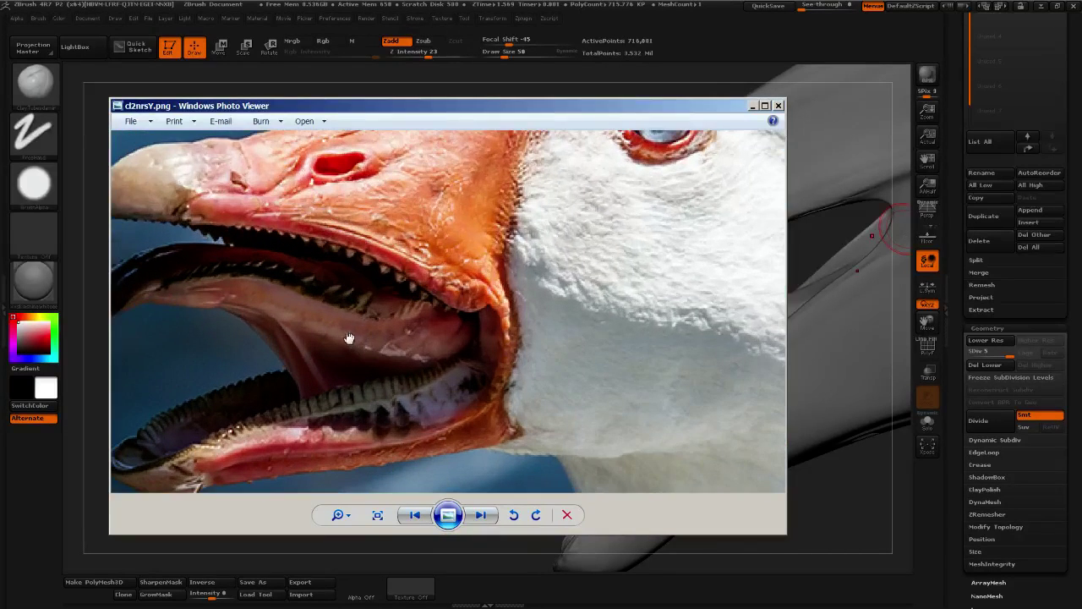
scroll(348, 338, "down", 3)
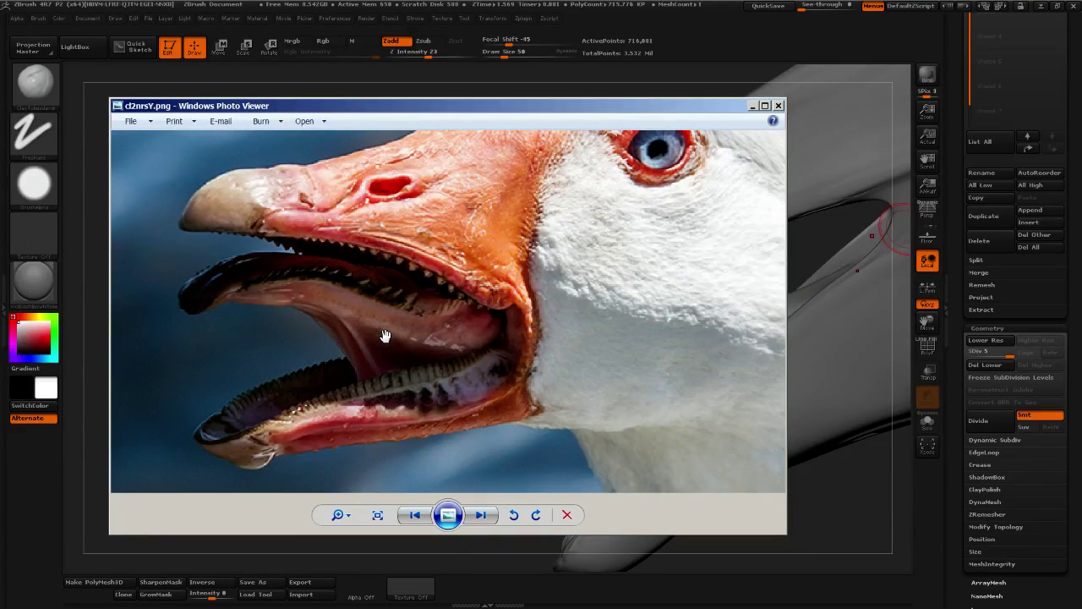
left_click_drag(362, 304, 411, 336)
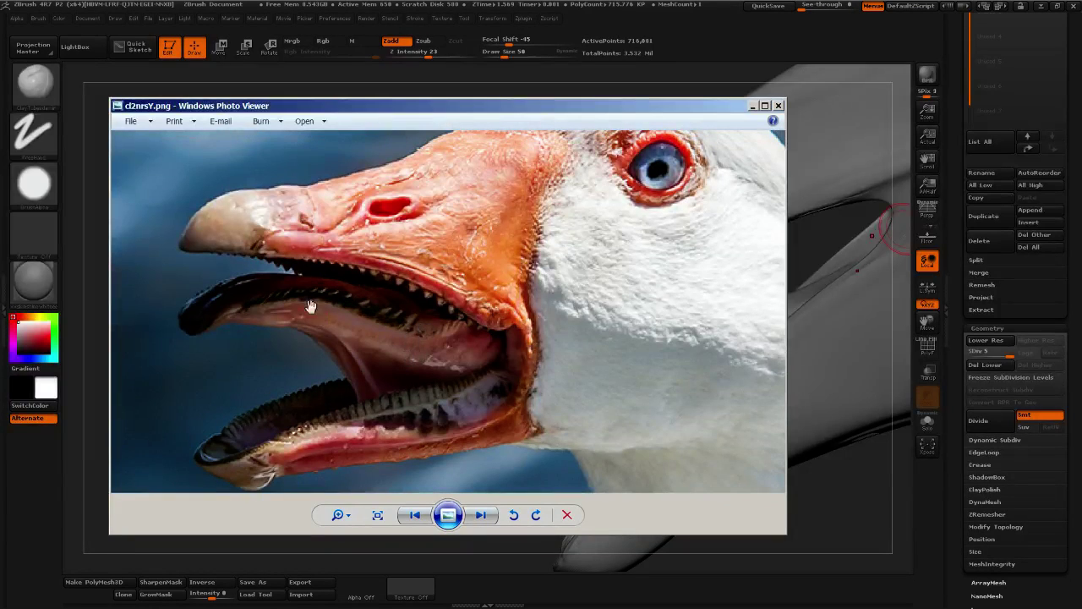
scroll(378, 336, "up", 3)
left_click_drag(332, 322, 377, 319)
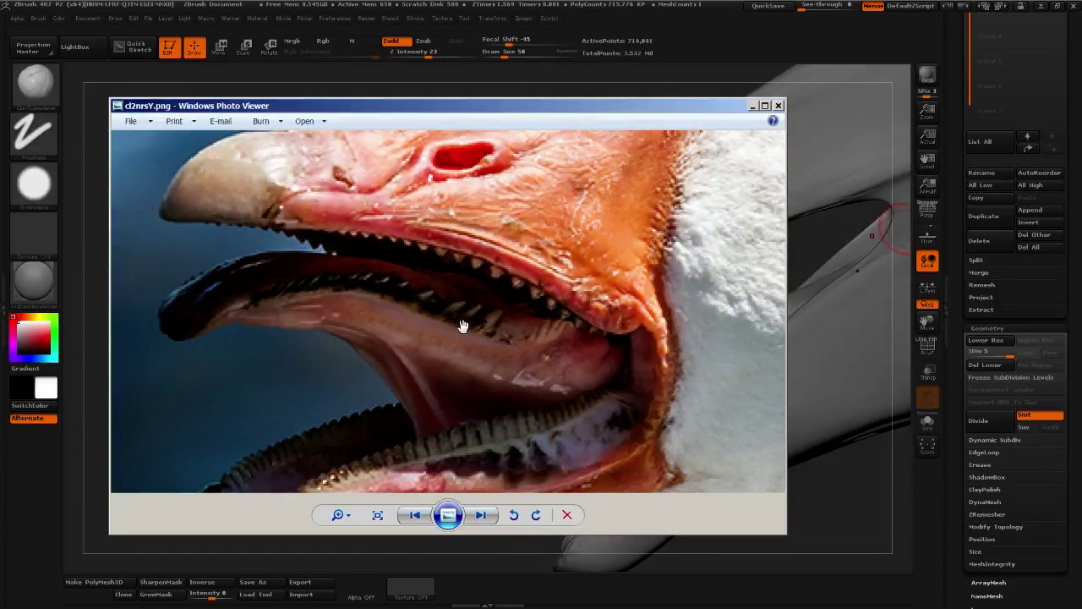
scroll(459, 381, "down", 2)
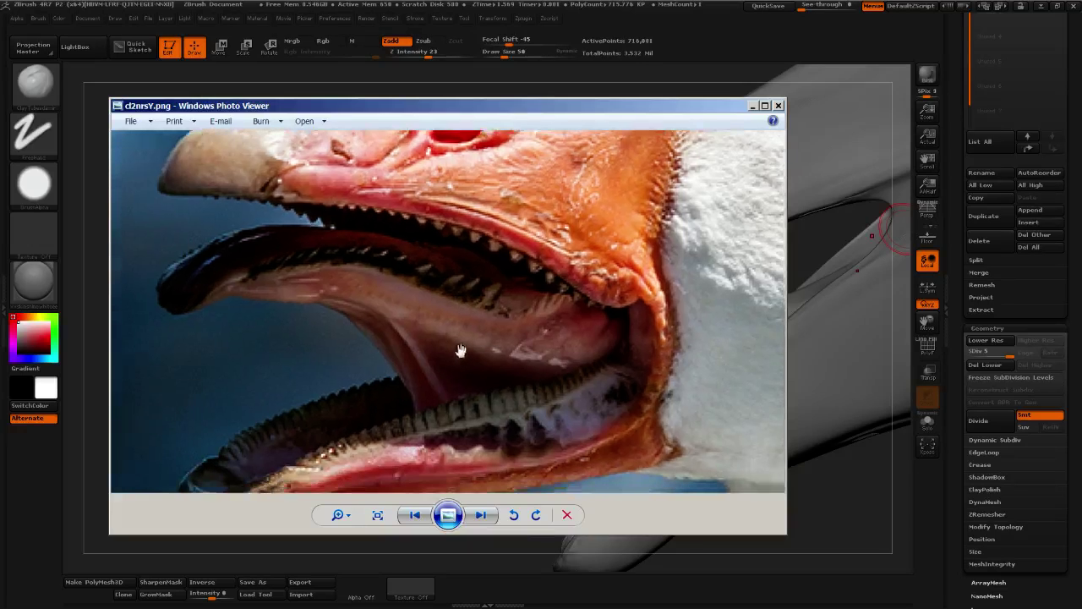
left_click_drag(411, 377, 488, 383)
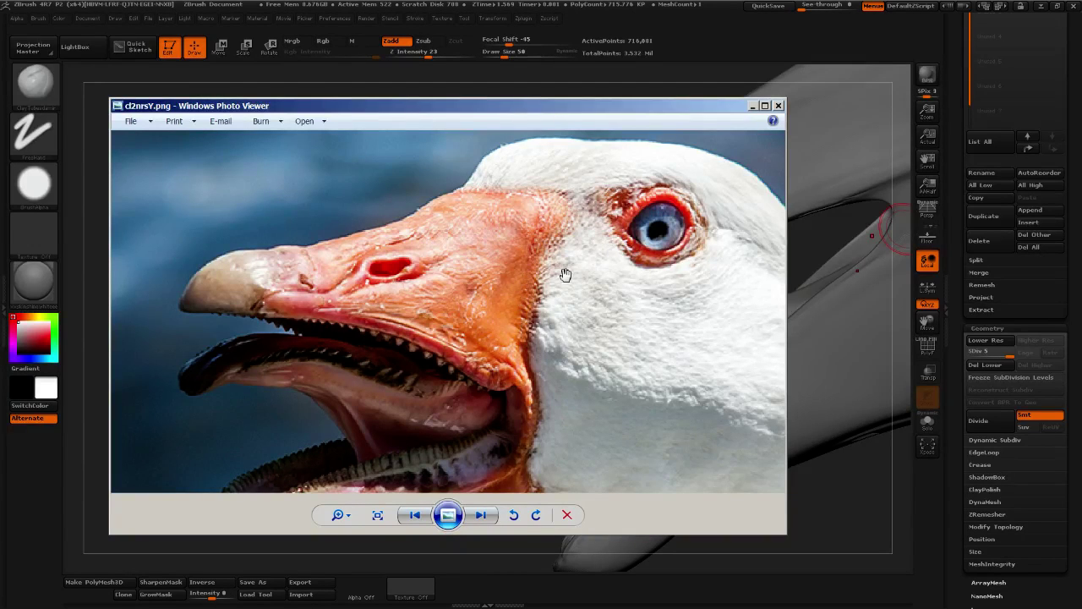
Examine the overall head shape, nostril and surface of the upper beak in the goose photo
left_click_drag(524, 288, 528, 269)
left_click_drag(608, 271, 553, 316)
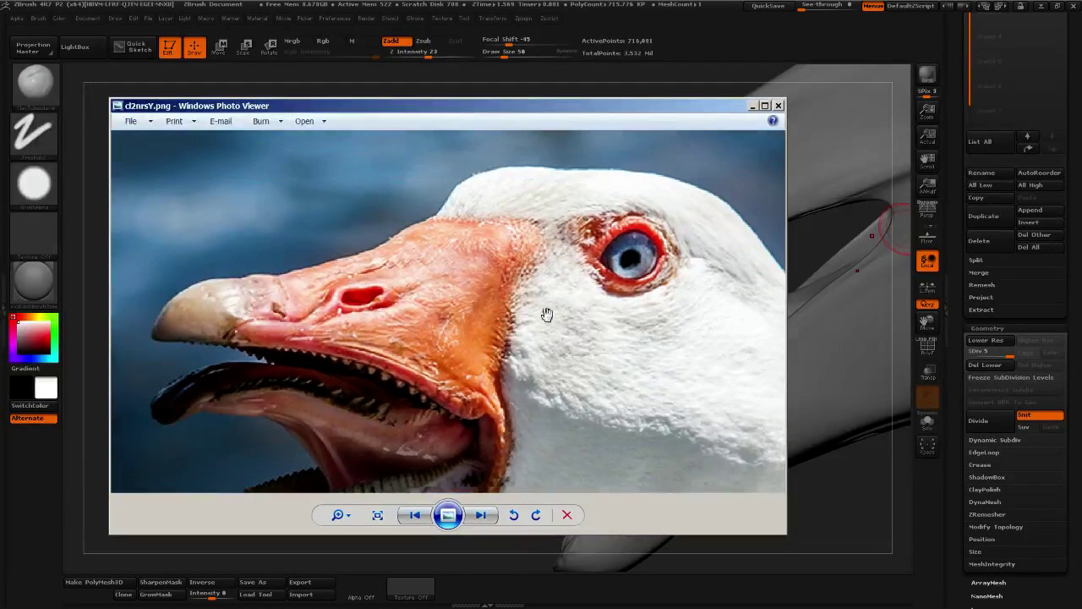
scroll(508, 279, "down", 5)
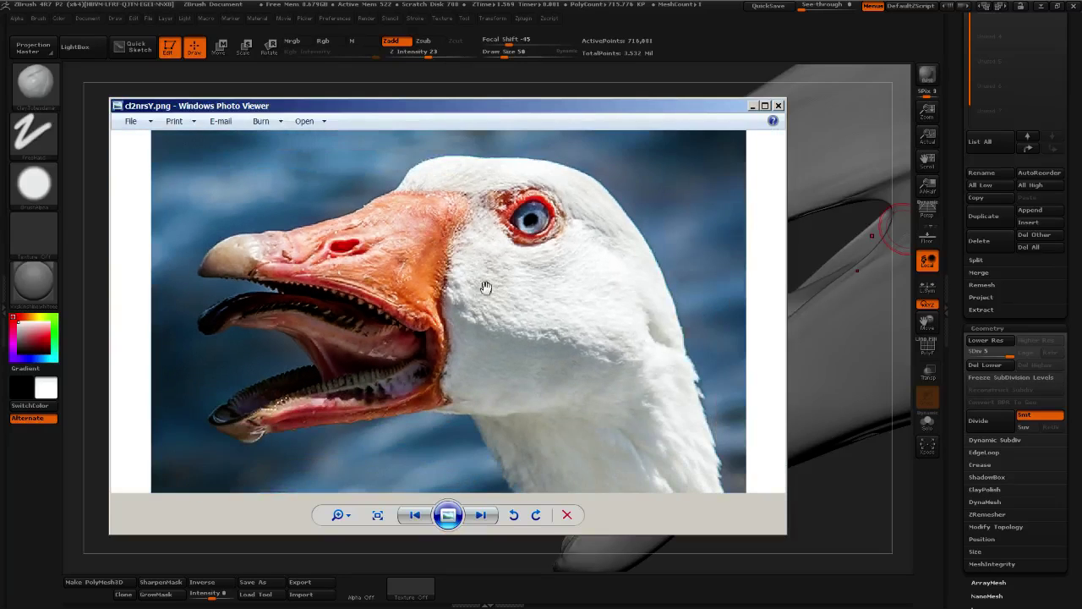
scroll(430, 275, "up", 4)
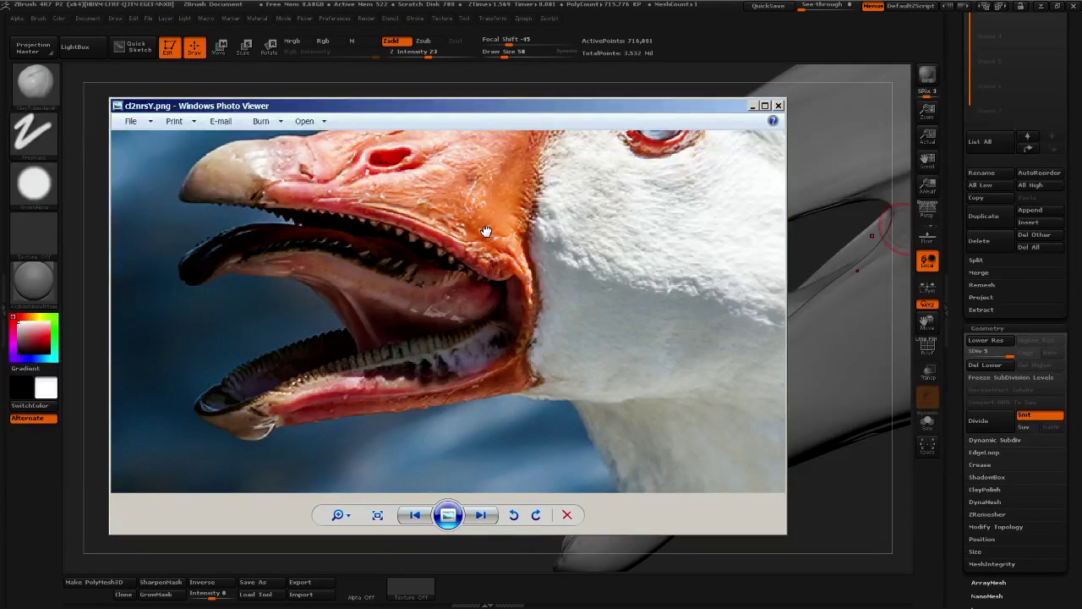
left_click_drag(486, 231, 483, 309)
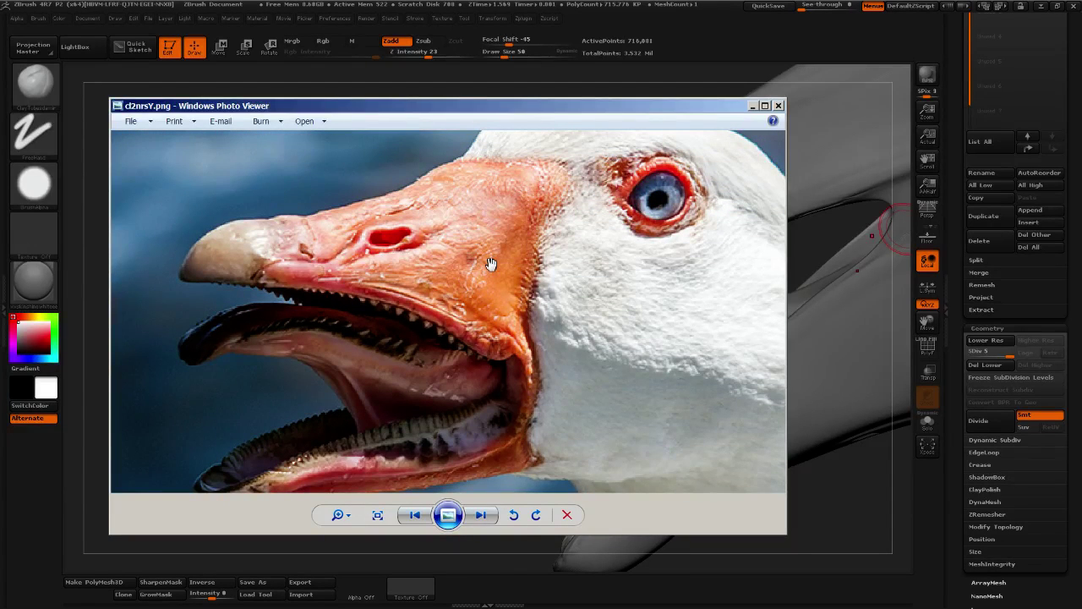
left_click_drag(482, 262, 517, 249)
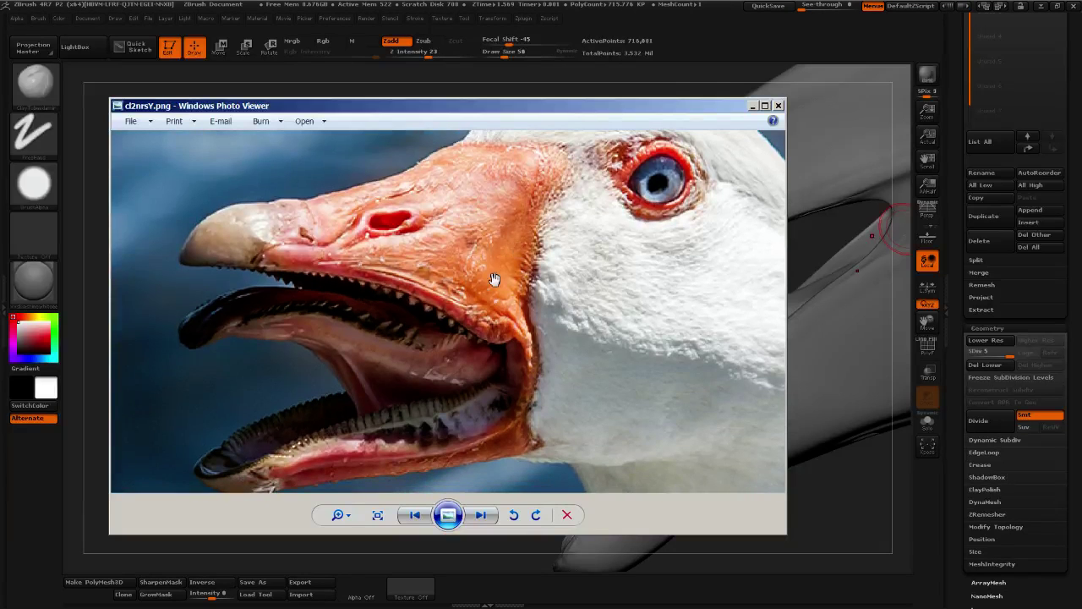
left_click_drag(422, 277, 454, 306)
scroll(431, 272, "up", 4)
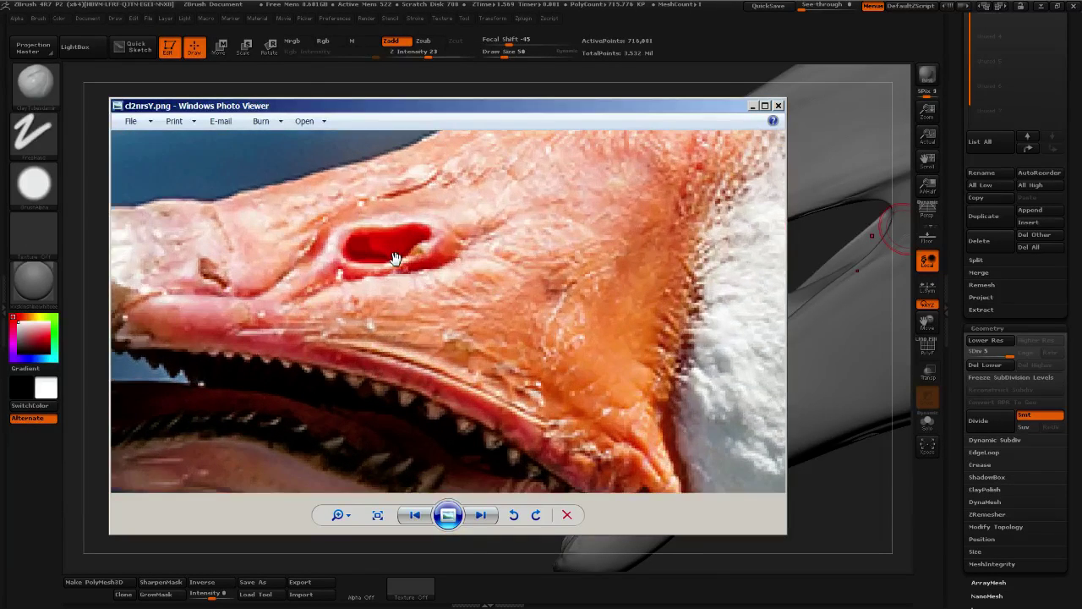
scroll(477, 316, "down", 2)
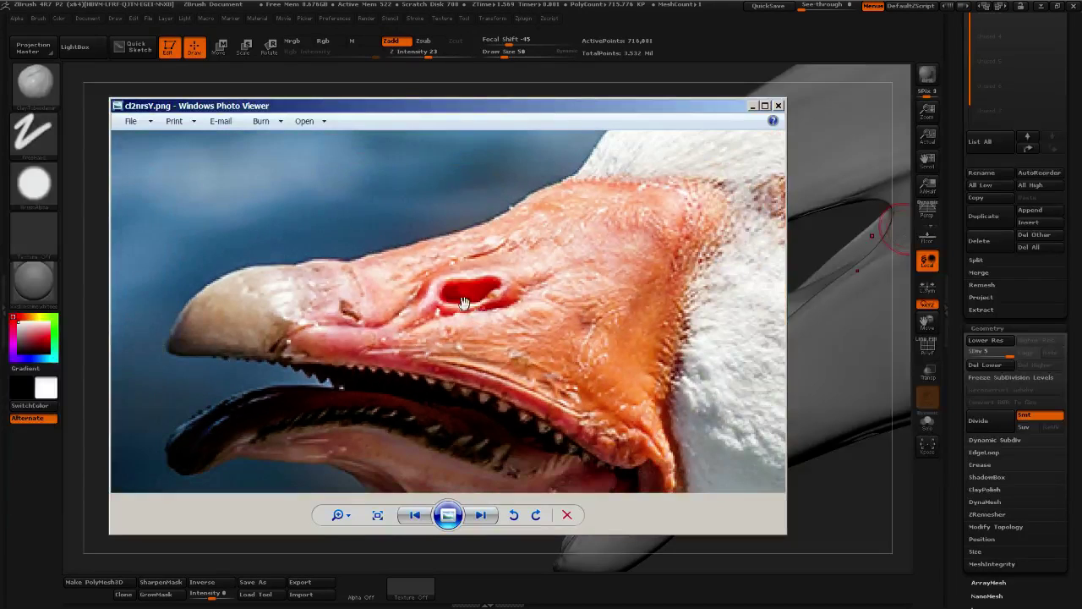
mouse_move(469, 320)
left_mouse_down()
mouse_move(378, 352)
mouse_move(455, 328)
left_mouse_up()
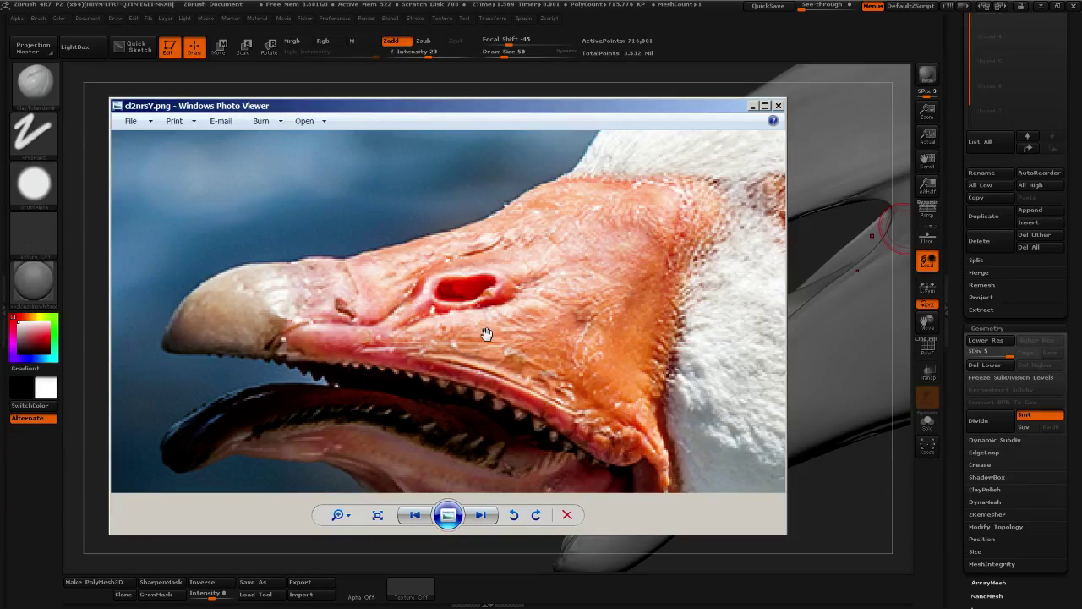
scroll(465, 315, "down", 1)
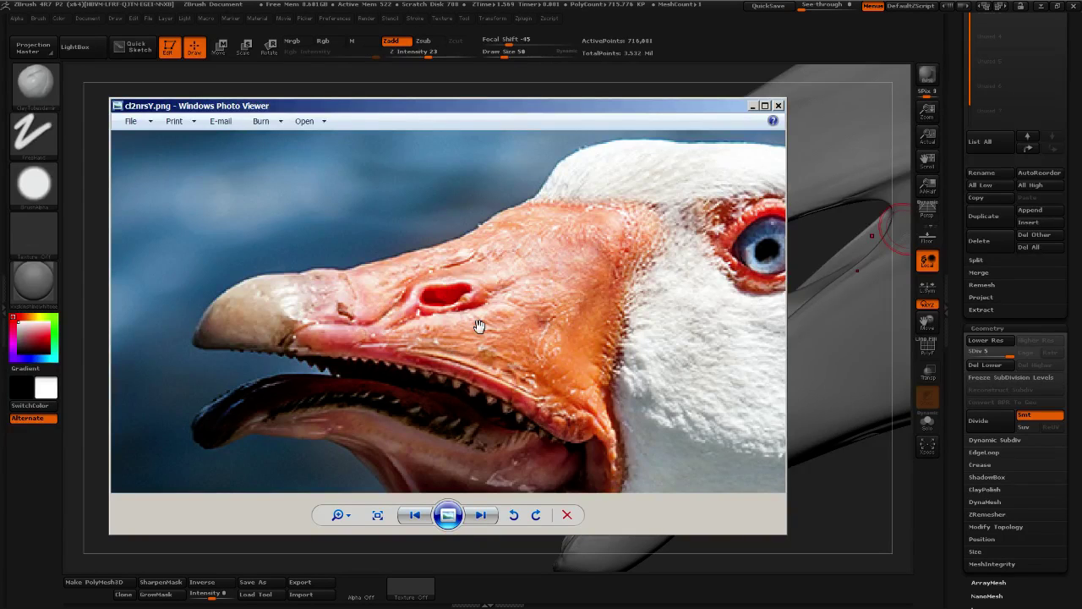
Study the goose's mouth corner and lower beak, and reframe the photo to compare the whole head
left_click_drag(519, 332, 563, 232)
left_click_drag(575, 384, 573, 219)
left_click_drag(578, 315, 579, 374)
scroll(579, 373, "down", 1)
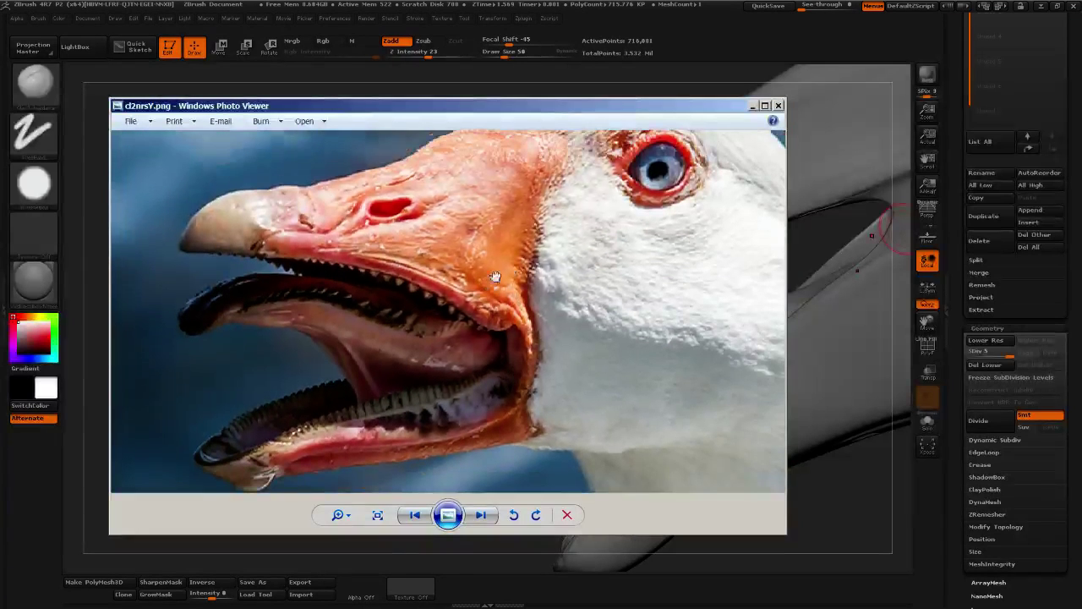
left_click_drag(487, 284, 524, 251)
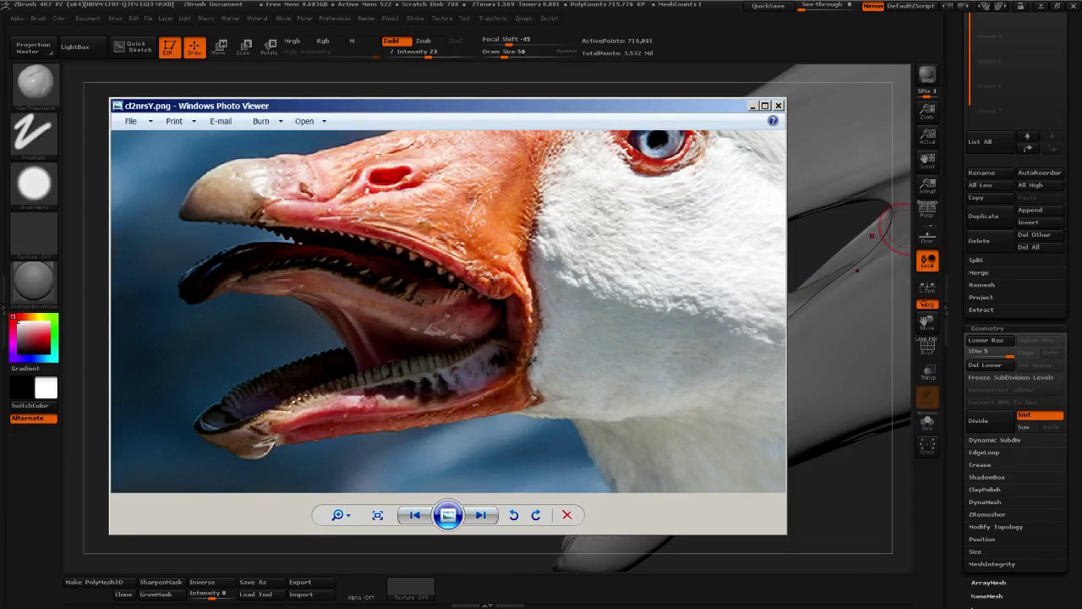
left_click_drag(493, 111, 539, 124)
scroll(577, 254, "down", 2)
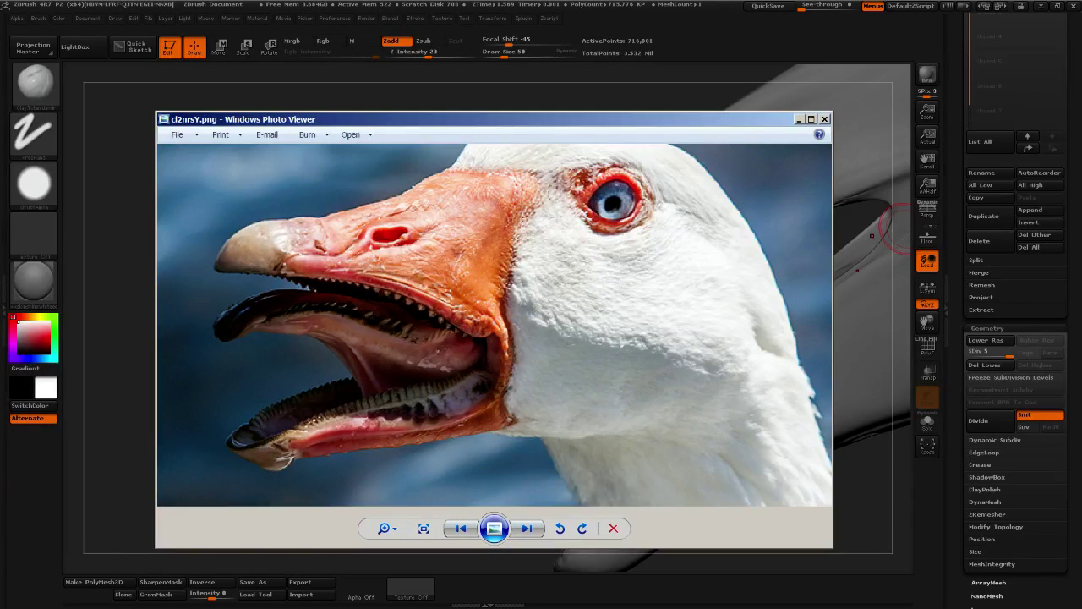
Switch back to ZBrush and rework the nostril hollow near the upper beak's tip with clay strokes, softening it with Smooth
left_click(903, 229)
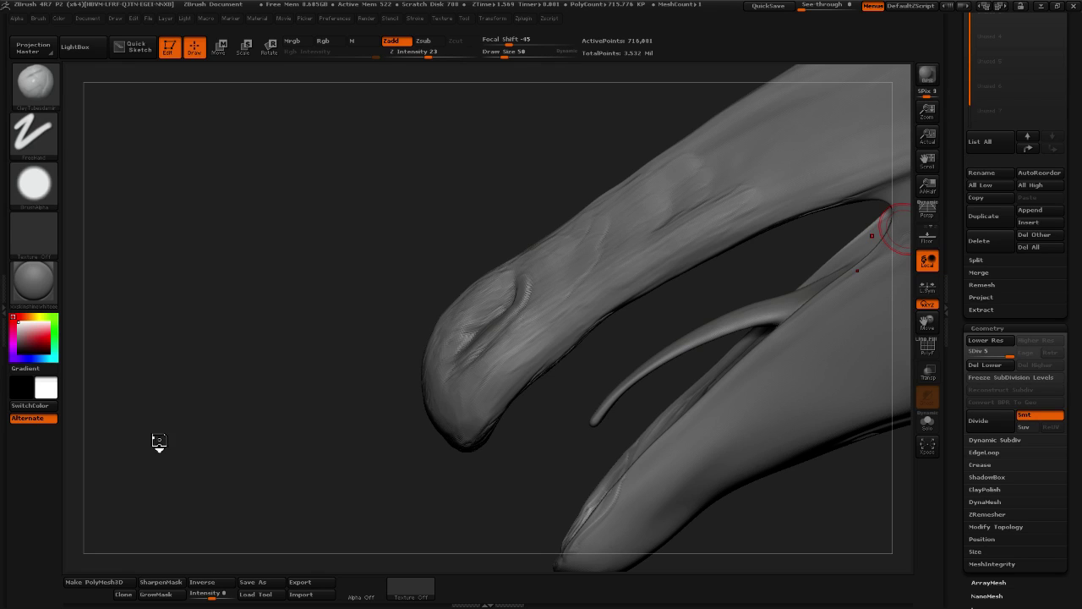
mouse_move(297, 406)
left_mouse_down()
mouse_move(325, 432)
mouse_move(307, 435)
mouse_move(311, 471)
left_mouse_up()
mouse_move(465, 358)
left_mouse_down()
mouse_move(455, 365)
mouse_move(501, 338)
mouse_move(518, 364)
mouse_move(525, 340)
mouse_move(535, 356)
mouse_move(475, 346)
mouse_move(517, 322)
left_mouse_up()
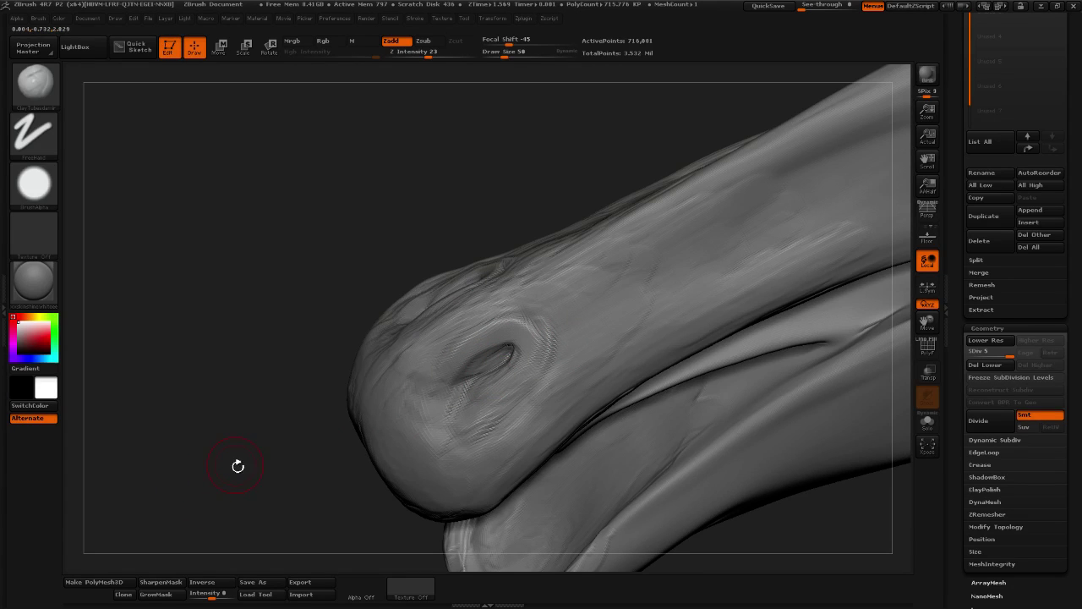
left_click_drag(233, 446, 254, 495)
mouse_move(478, 339)
left_mouse_down()
mouse_move(443, 379)
mouse_move(499, 342)
mouse_move(473, 332)
mouse_move(447, 384)
mouse_move(499, 345)
left_mouse_up()
left_click_drag(292, 452, 260, 405)
mouse_move(479, 364)
left_mouse_down("shift")
mouse_move(457, 380)
mouse_move(476, 347)
mouse_move(447, 381)
mouse_move(488, 340)
left_mouse_up("shift")
left_click_drag(315, 444, 409, 391)
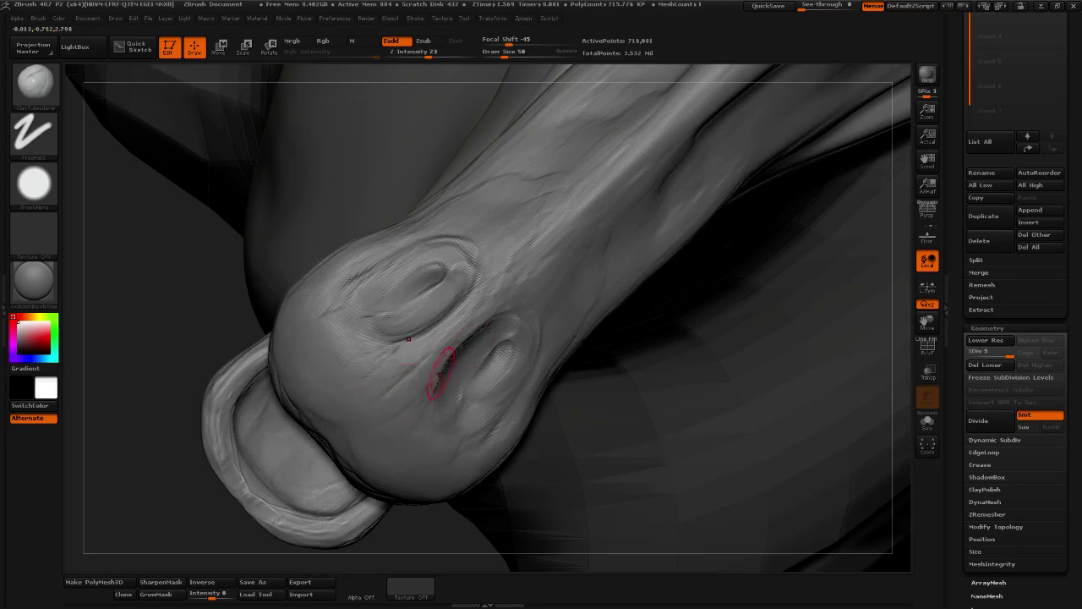
Build up the surface inside and around the nostril rims on the upper beak's tip
left_click_drag(441, 528, 435, 381)
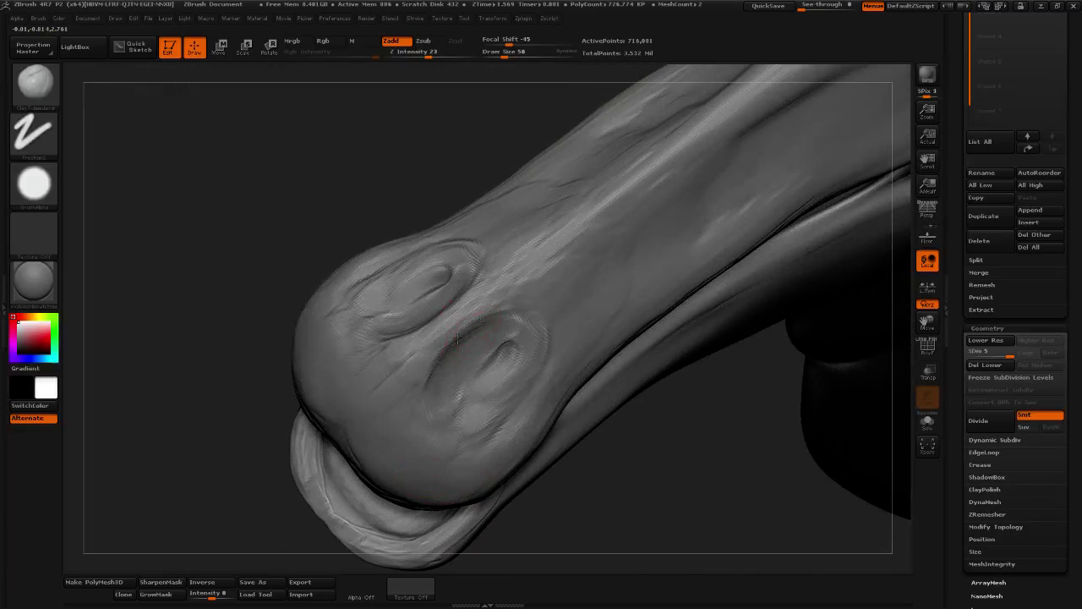
mouse_move(290, 490)
left_mouse_down()
mouse_move(266, 479)
mouse_move(269, 469)
left_mouse_up()
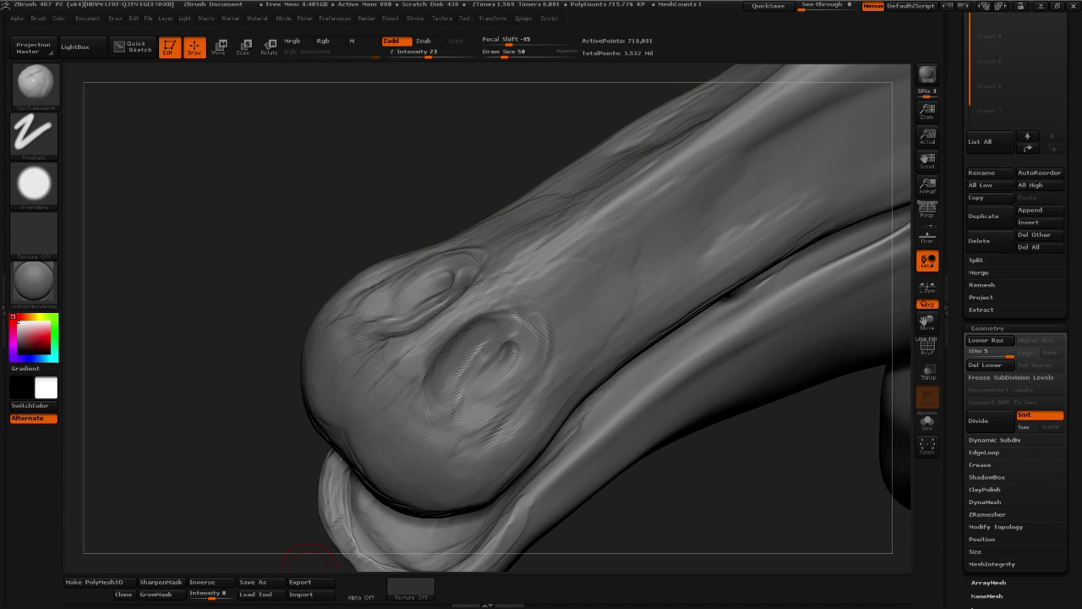
mouse_move(150, 428)
left_mouse_down()
mouse_move(217, 428)
mouse_move(164, 474)
mouse_move(366, 364)
left_mouse_up()
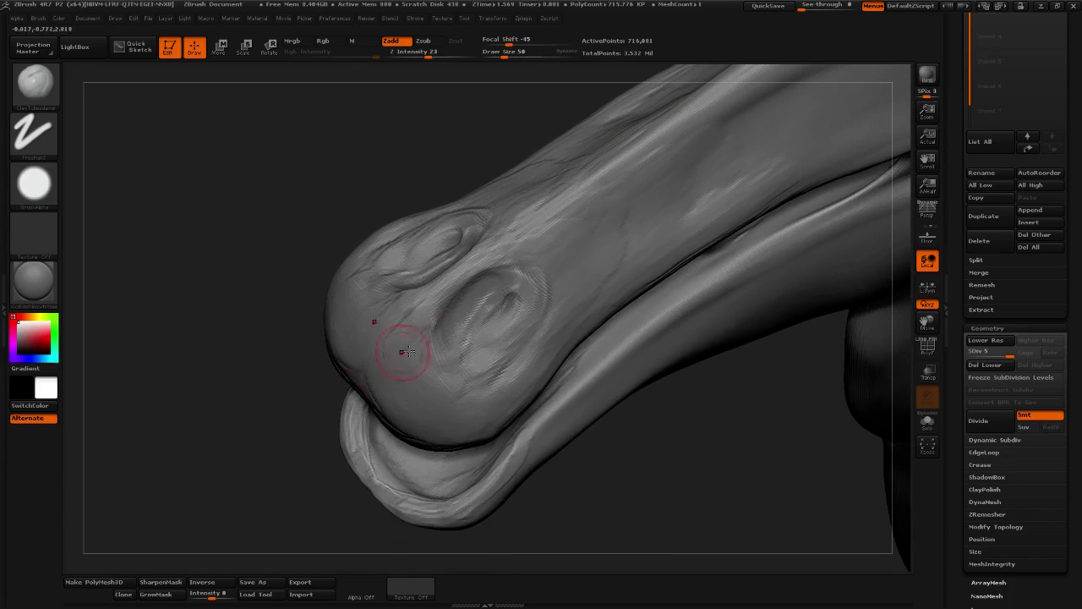
mouse_move(449, 329)
left_mouse_down()
mouse_move(476, 294)
mouse_move(513, 310)
mouse_move(490, 321)
left_mouse_up()
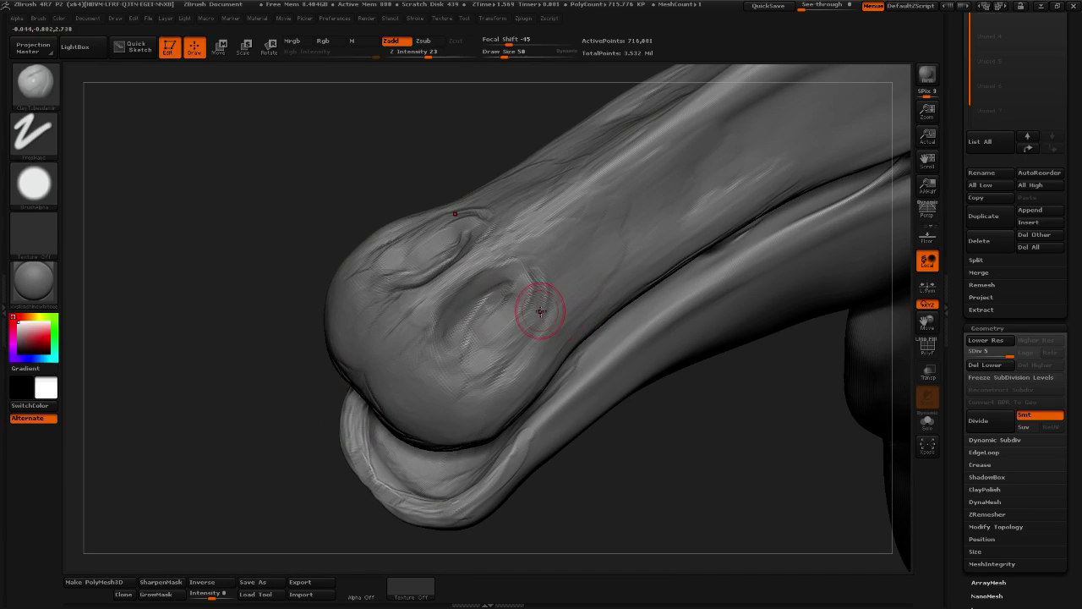
Set the brush's draw size to 47, then blend the back of the nostril rim into the beak with clay and smoothing strokes
left_click_drag(507, 52, 505, 53)
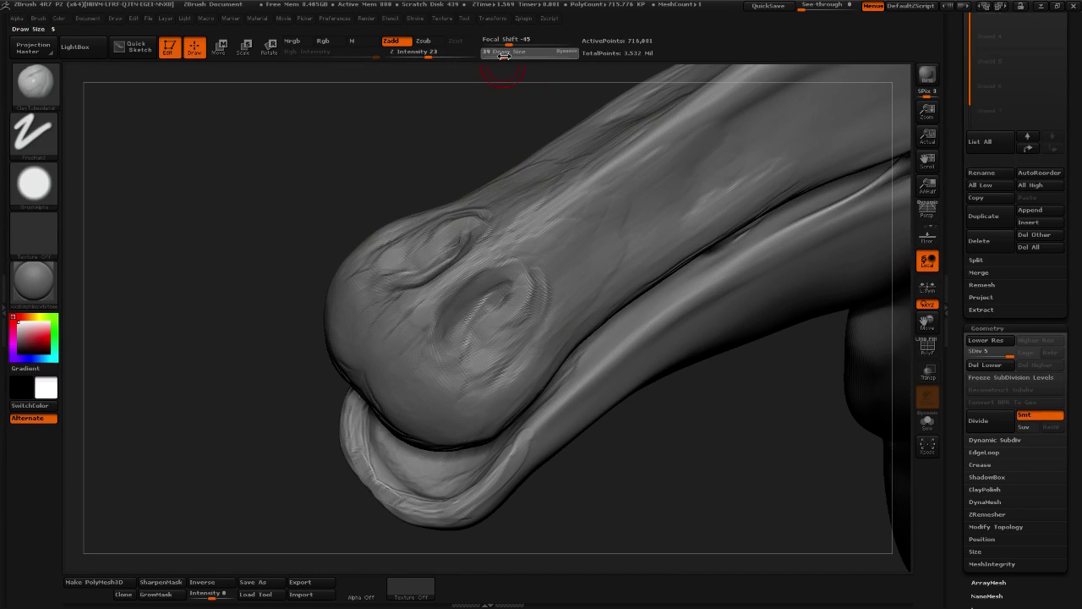
mouse_move(500, 318)
left_mouse_down()
mouse_move(508, 282)
mouse_move(499, 322)
mouse_move(475, 335)
mouse_move(506, 299)
mouse_move(475, 335)
left_mouse_up()
left_click_drag(689, 386, 644, 345)
mouse_move(534, 328)
left_mouse_down()
mouse_move(521, 269)
mouse_move(547, 272)
mouse_move(569, 257)
left_mouse_up()
left_click_drag(538, 297, 603, 244)
mouse_move(561, 283)
left_mouse_down("shift")
mouse_move(541, 317)
mouse_move(476, 358)
mouse_move(476, 331)
mouse_move(470, 346)
mouse_move(448, 335)
mouse_move(478, 344)
mouse_move(511, 331)
mouse_move(519, 289)
mouse_move(504, 279)
left_mouse_up("shift")
Tighten the nostril opening with a raised clay rim and smooth the surface around it
left_click_drag(622, 516, 664, 499)
mouse_move(471, 342)
left_mouse_down()
mouse_move(479, 317)
mouse_move(491, 342)
mouse_move(456, 371)
mouse_move(497, 380)
mouse_move(536, 308)
mouse_move(516, 300)
mouse_move(513, 266)
mouse_move(499, 394)
mouse_move(461, 366)
mouse_move(501, 294)
left_mouse_up()
mouse_move(440, 316)
left_mouse_down()
mouse_move(473, 334)
mouse_move(483, 301)
mouse_move(428, 325)
mouse_move(495, 307)
left_mouse_up()
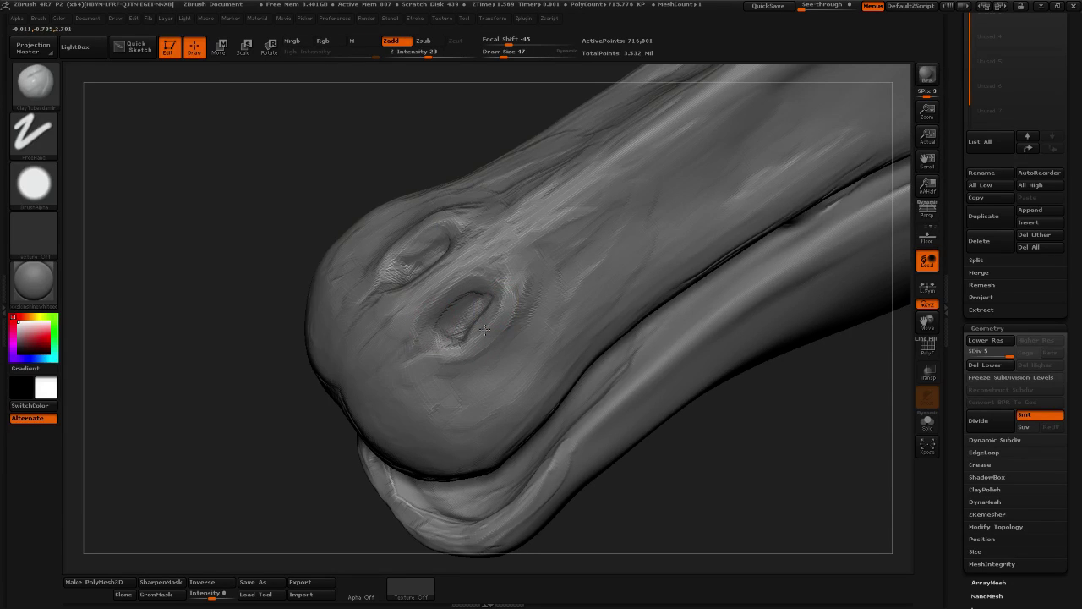
left_click_drag(602, 479, 700, 479)
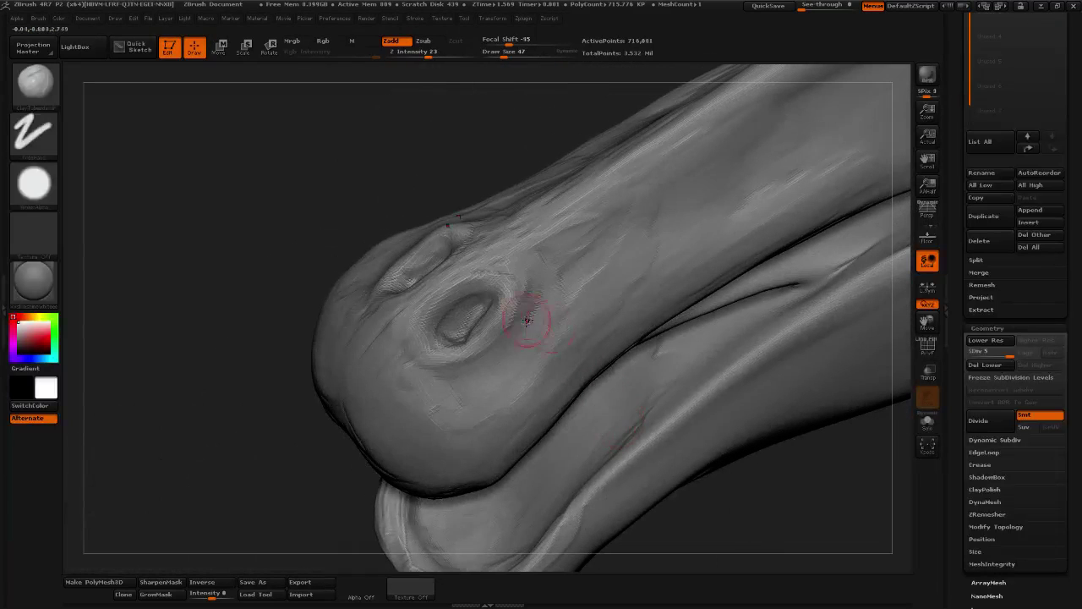
key("shift")
left_click_drag(407, 296, 529, 248, "shift")
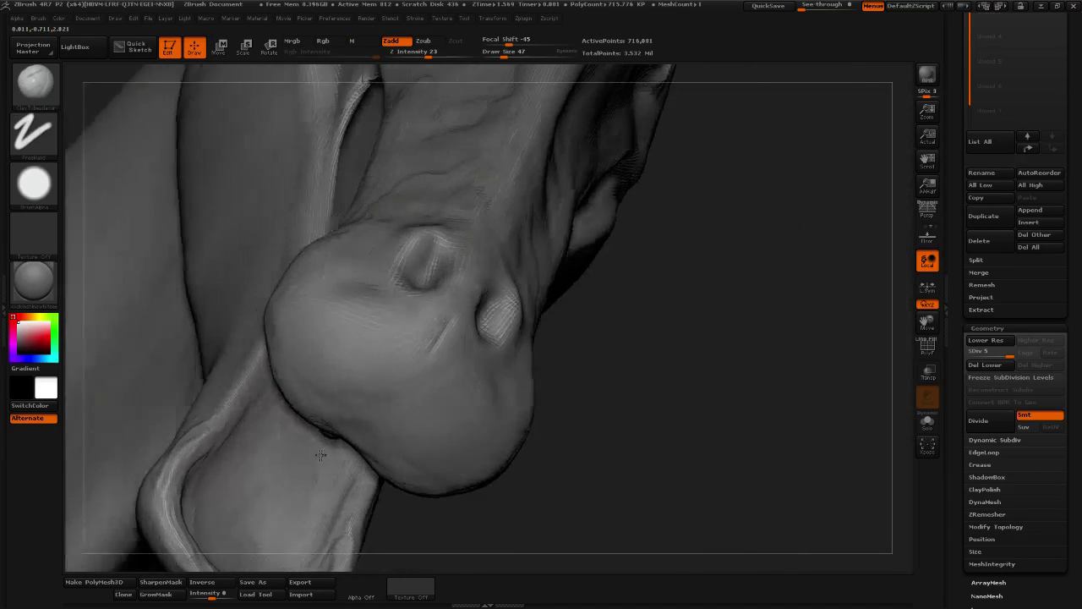
Compare the whole head sculpt from several angles with the Deinocheirus illustration in Windows Photo Viewer
mouse_move(754, 400)
left_mouse_down()
mouse_move(728, 387)
mouse_move(829, 241)
mouse_move(522, 268)
left_mouse_up()
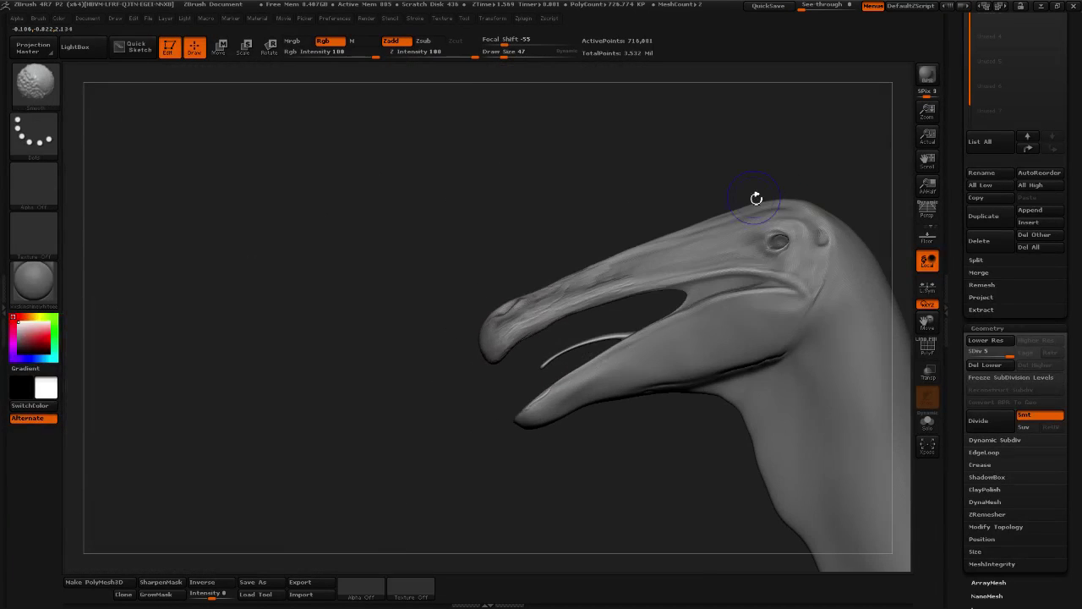
mouse_move(345, 337)
left_mouse_down()
mouse_move(374, 341)
mouse_move(414, 317)
left_mouse_up()
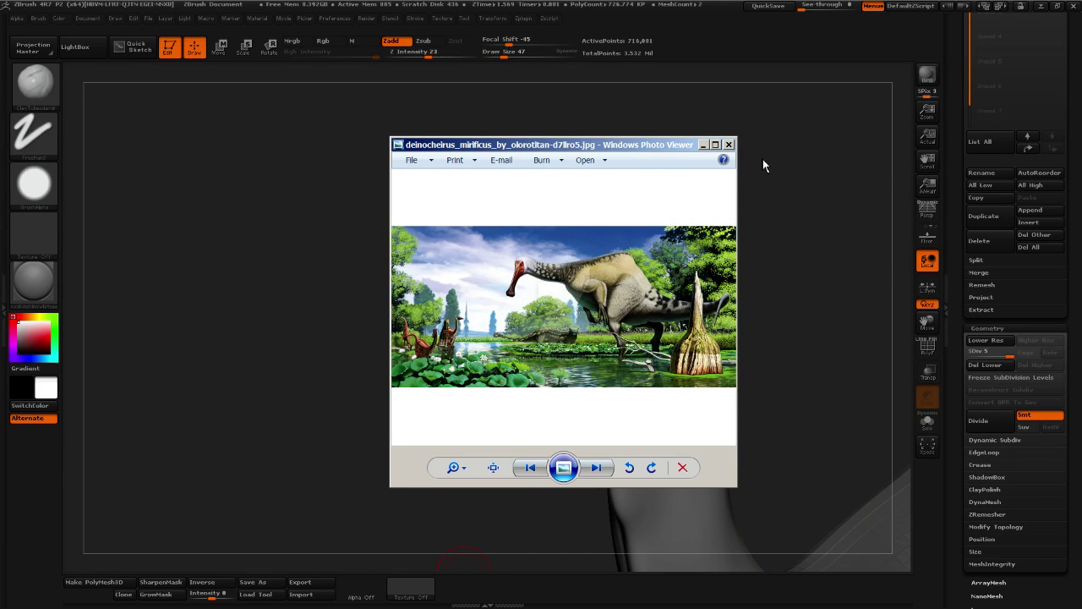
key("alt+Tab")
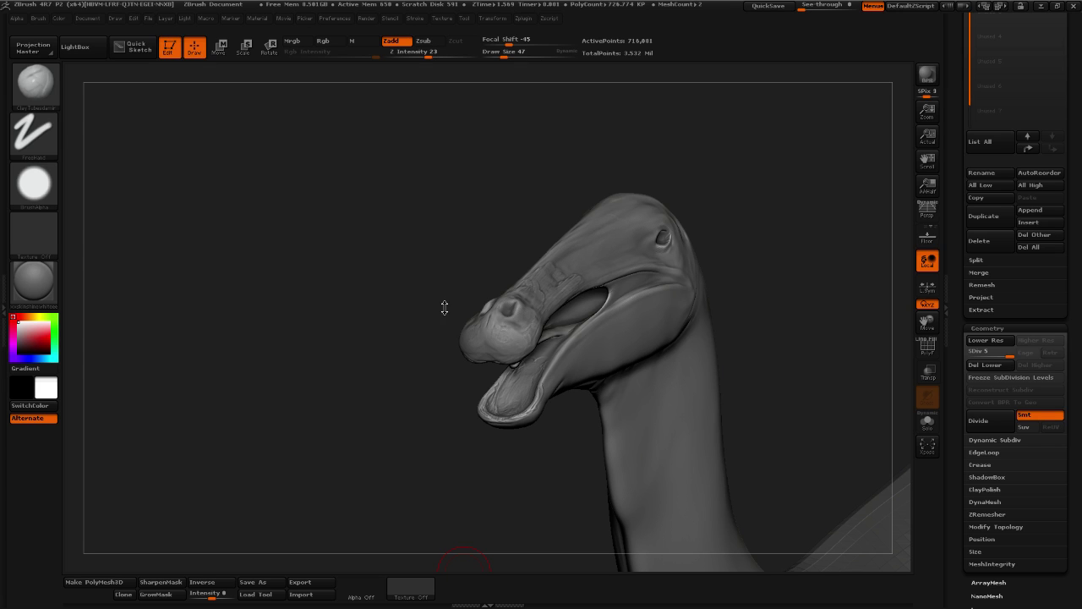
left_click_drag(395, 393, 392, 400)
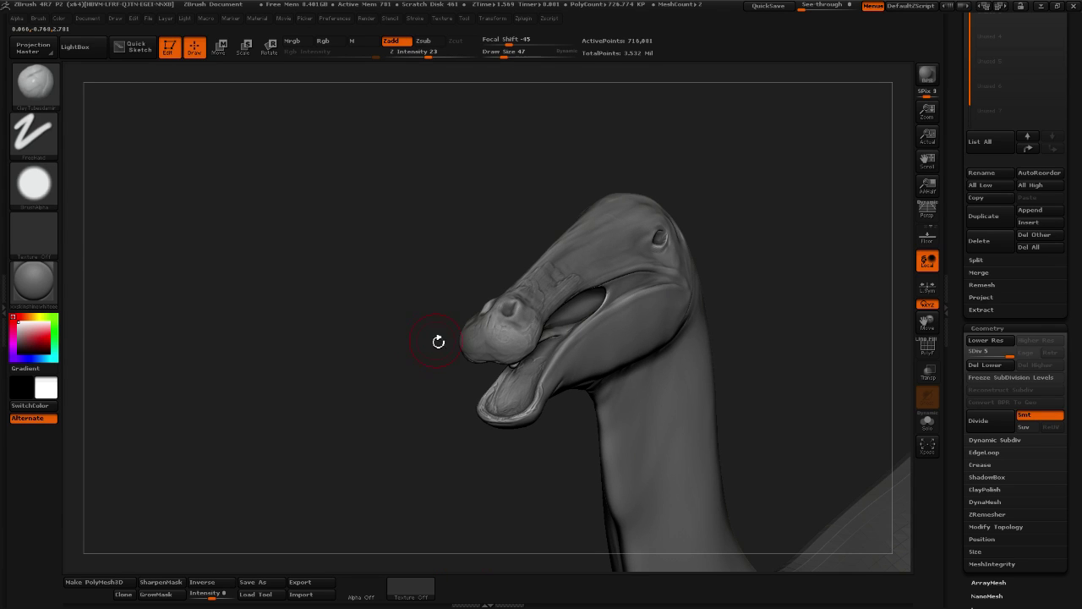
left_click_drag(430, 338, 423, 394)
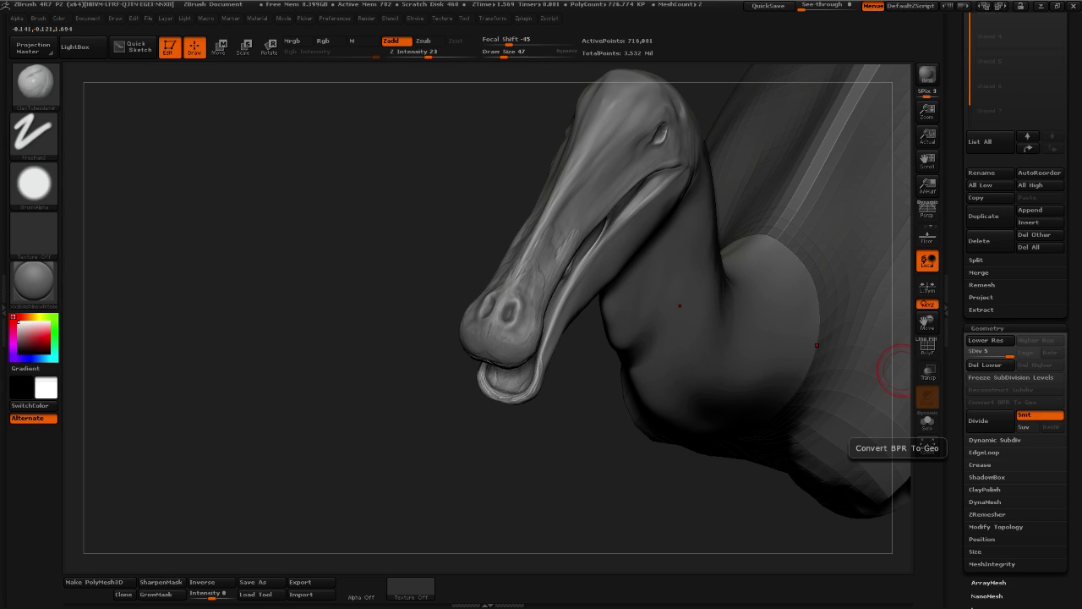
Add clay ridges running from the nostrils back along the upper beak
left_click_drag(328, 390, 341, 471)
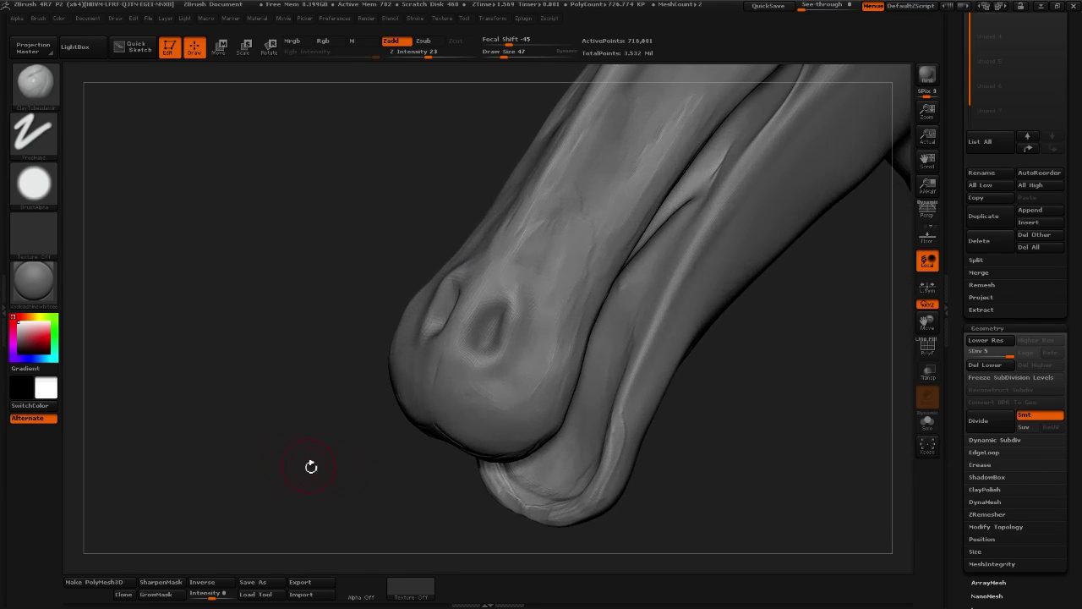
left_click_drag(279, 440, 279, 474)
mouse_move(534, 283)
left_mouse_down()
mouse_move(517, 273)
mouse_move(486, 295)
mouse_move(527, 218)
left_mouse_up()
right_click_drag(527, 218, 527, 290, "ctrl")
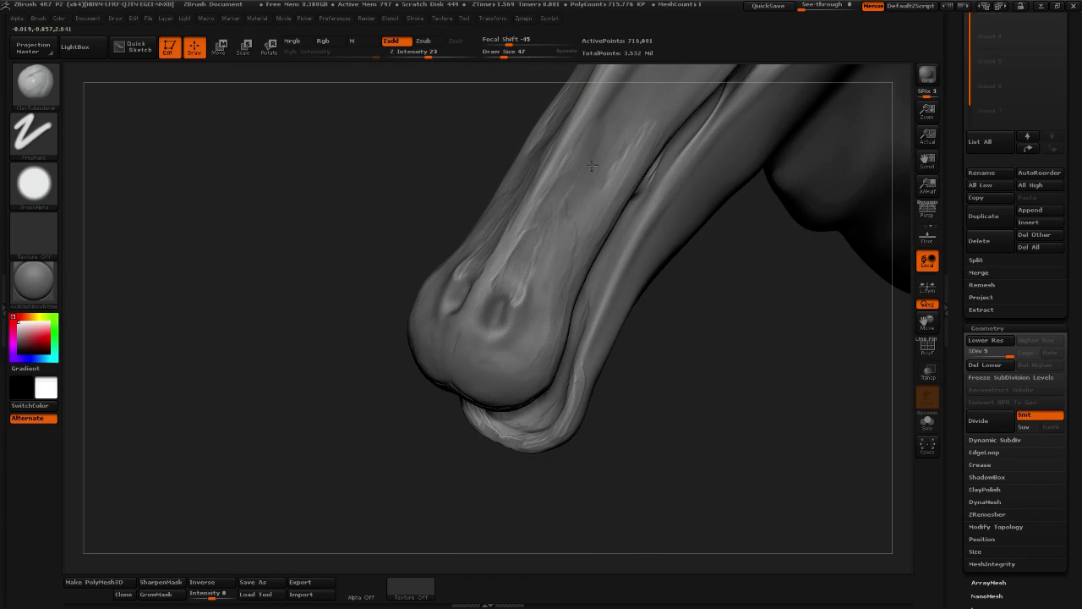
left_click_drag(763, 323, 713, 444, "alt")
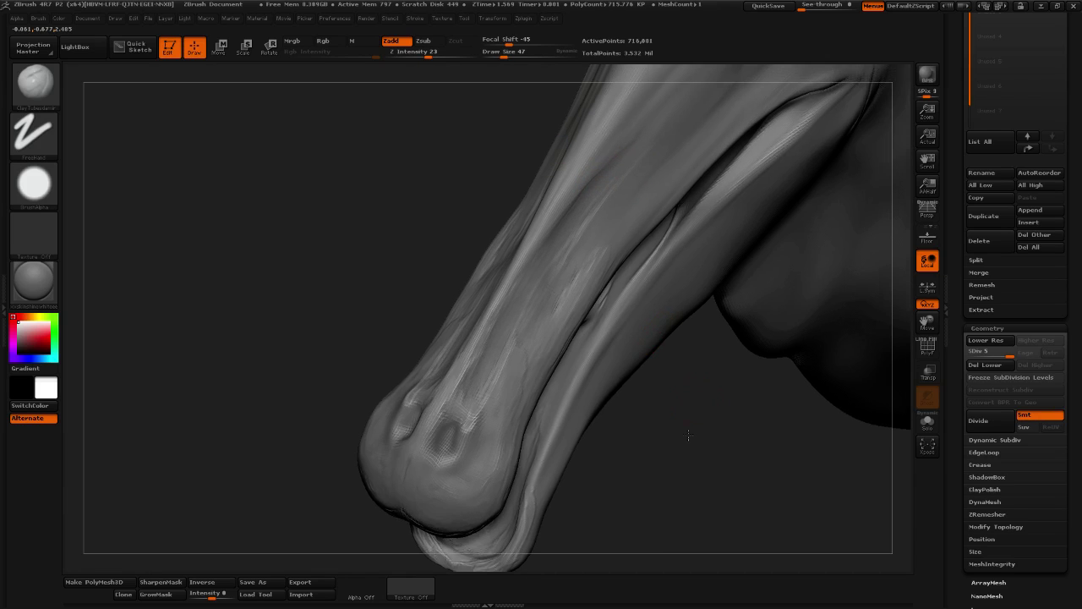
Sculpt long ridges down the top of the snout from in front of the eye to the nostrils and smooth them
left_click_drag(701, 403, 484, 421)
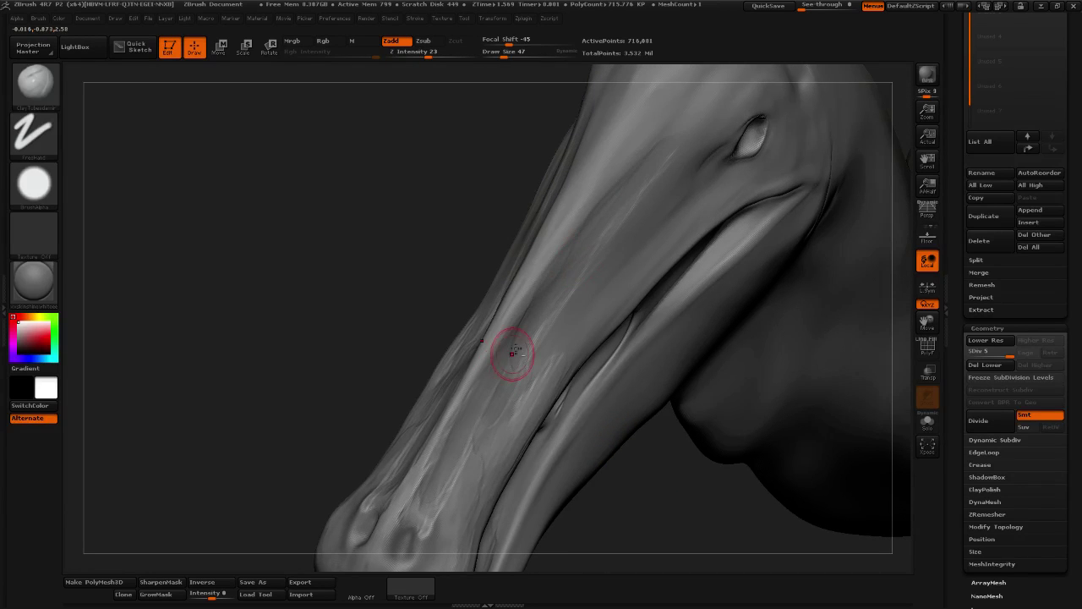
left_click_drag(651, 133, 532, 297)
left_click_drag(592, 207, 542, 322)
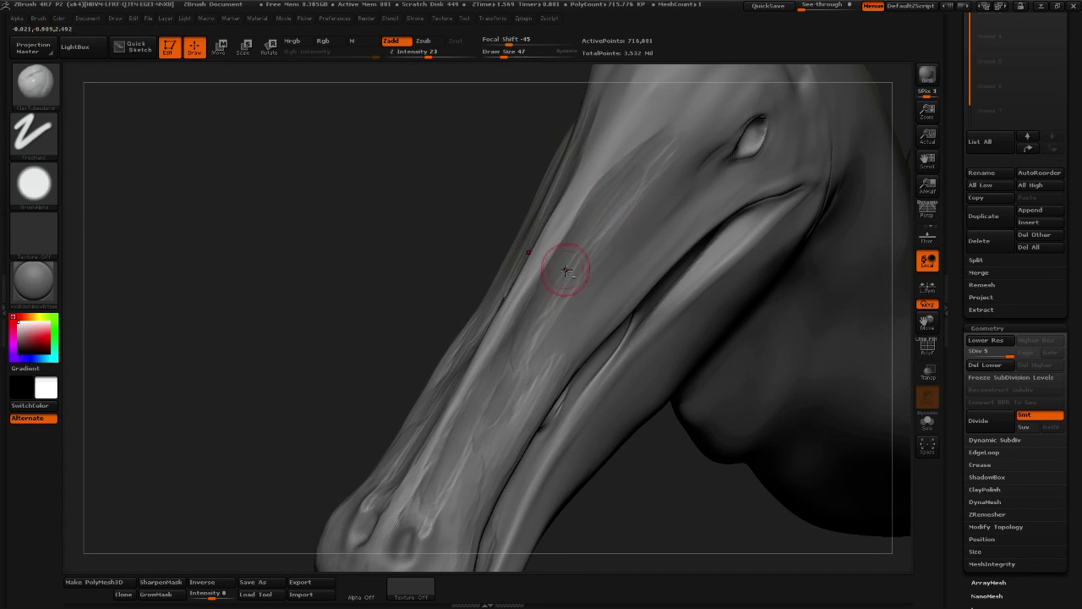
mouse_move(589, 211)
left_mouse_down()
mouse_move(612, 177)
mouse_move(529, 313)
mouse_move(527, 288)
left_mouse_up()
mouse_move(560, 246)
left_mouse_down()
mouse_move(517, 301)
mouse_move(558, 230)
mouse_move(588, 230)
mouse_move(597, 200)
mouse_move(436, 448)
left_mouse_up()
left_click_drag(459, 366, 398, 485)
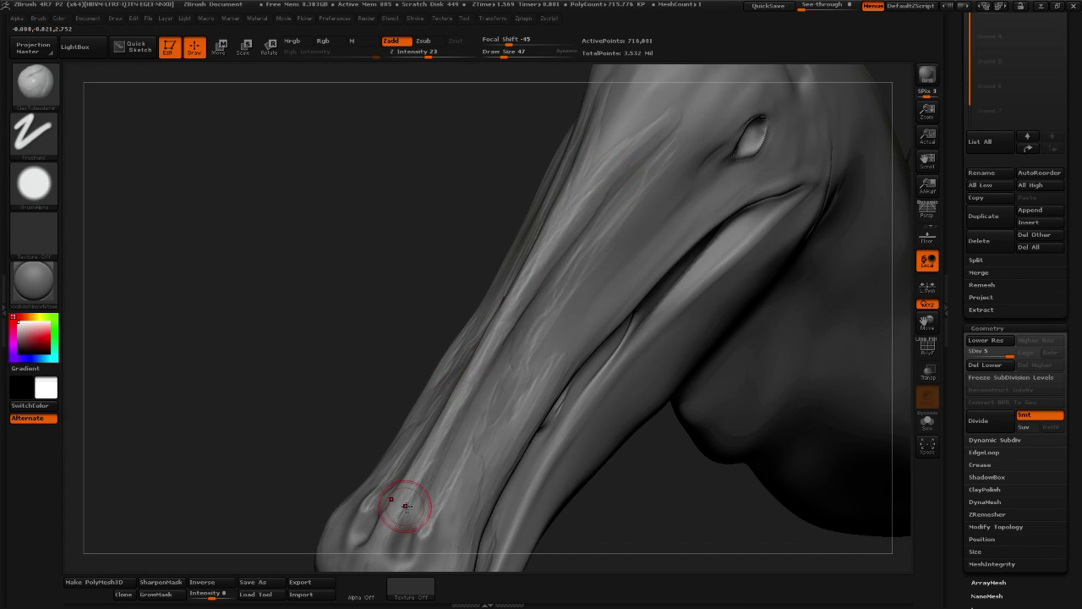
left_click_drag(565, 223, 452, 408)
key("shift")
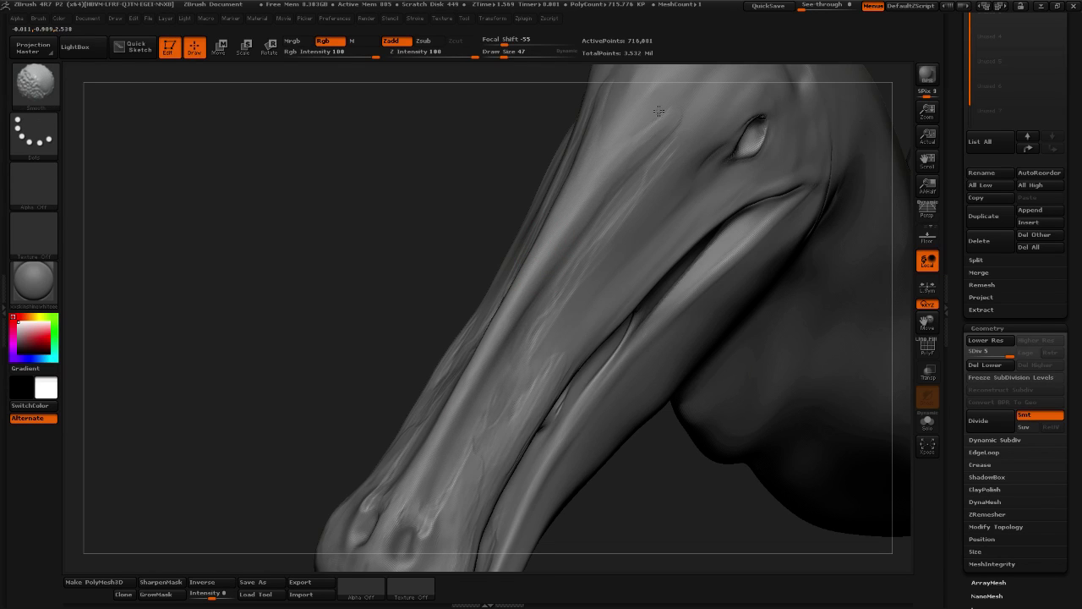
Review the head from the side, then reshape the nostril into an elongated depression and smooth its back edge
mouse_move(635, 529)
left_mouse_down()
mouse_move(758, 386)
mouse_move(756, 346)
mouse_move(778, 320)
mouse_move(800, 389)
mouse_move(789, 319)
mouse_move(770, 317)
mouse_move(864, 241)
left_mouse_up()
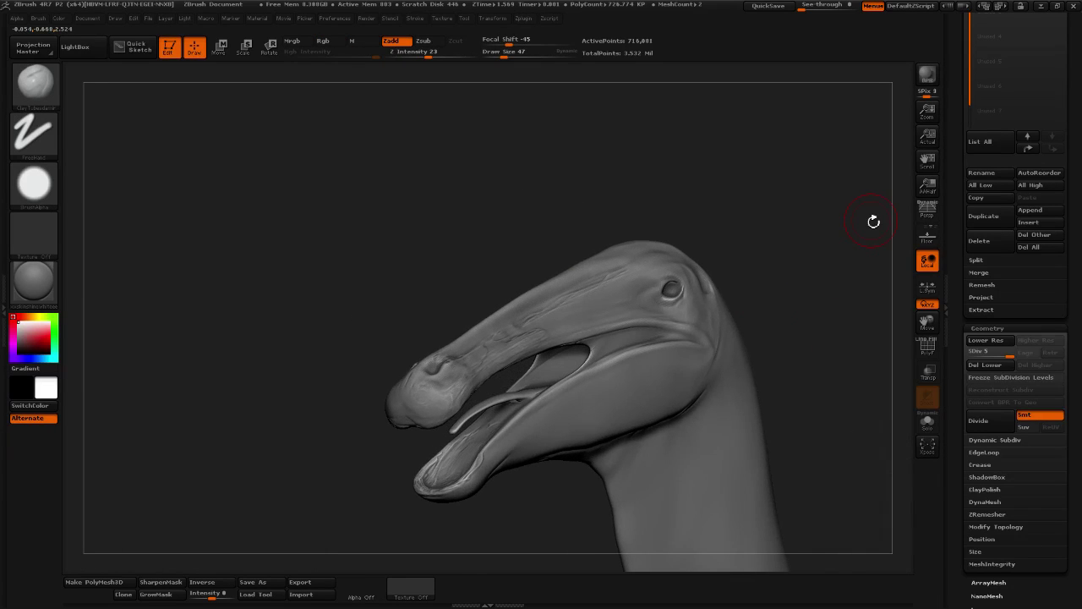
mouse_move(826, 280)
left_mouse_down()
mouse_move(853, 177)
mouse_move(903, 162)
left_mouse_up()
left_click_drag(783, 164, 810, 169)
mouse_move(624, 441)
left_mouse_down()
mouse_move(582, 439)
mouse_move(623, 513)
mouse_move(546, 491)
left_mouse_up()
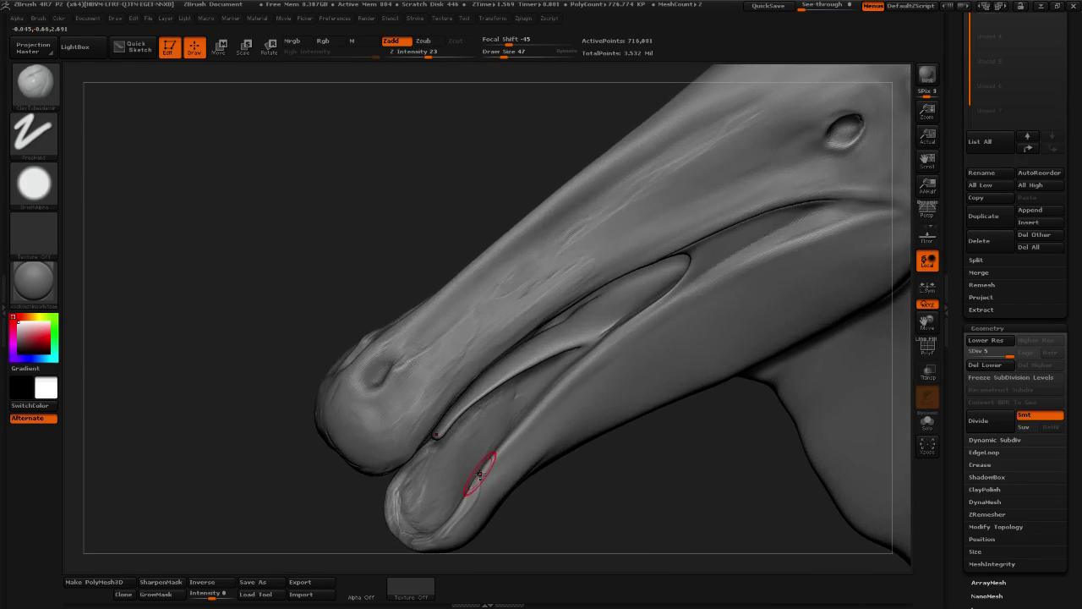
left_click_drag(710, 445, 736, 371)
mouse_move(423, 347)
left_mouse_down()
mouse_move(404, 350)
mouse_move(418, 367)
mouse_move(410, 339)
mouse_move(423, 321)
mouse_move(428, 362)
mouse_move(425, 317)
mouse_move(448, 323)
mouse_move(445, 333)
mouse_move(418, 328)
mouse_move(473, 255)
mouse_move(435, 288)
left_mouse_up()
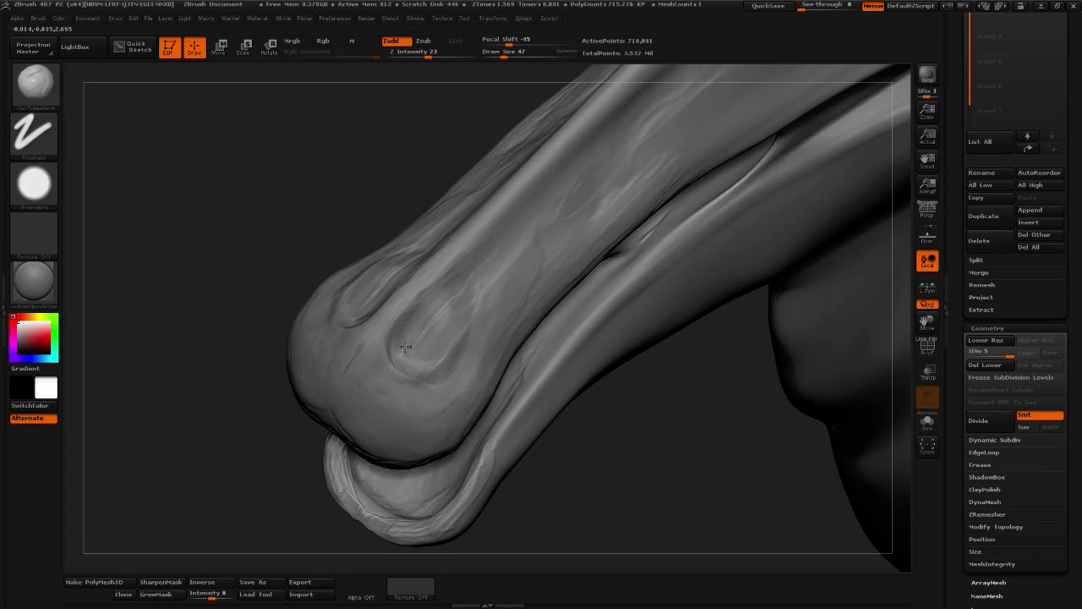
mouse_move(499, 242)
left_mouse_down()
mouse_move(438, 332)
mouse_move(479, 282)
mouse_move(445, 341)
mouse_move(483, 319)
mouse_move(438, 365)
left_mouse_up()
mouse_move(453, 328)
left_mouse_down("shift")
mouse_move(389, 276)
mouse_move(444, 321)
mouse_move(435, 355)
mouse_move(464, 307)
mouse_move(481, 307)
mouse_move(457, 208)
mouse_move(561, 203)
mouse_move(536, 272)
mouse_move(570, 250)
mouse_move(531, 309)
left_mouse_up("shift")
Lay long clay strokes along the side of the upper beak behind the nostril to lead its groove backward
left_click_drag(638, 383, 577, 296)
left_click_drag(519, 340, 641, 223)
left_click_drag(493, 352, 635, 212)
mouse_move(468, 283)
left_mouse_down()
mouse_move(623, 216)
mouse_move(510, 319)
left_mouse_up()
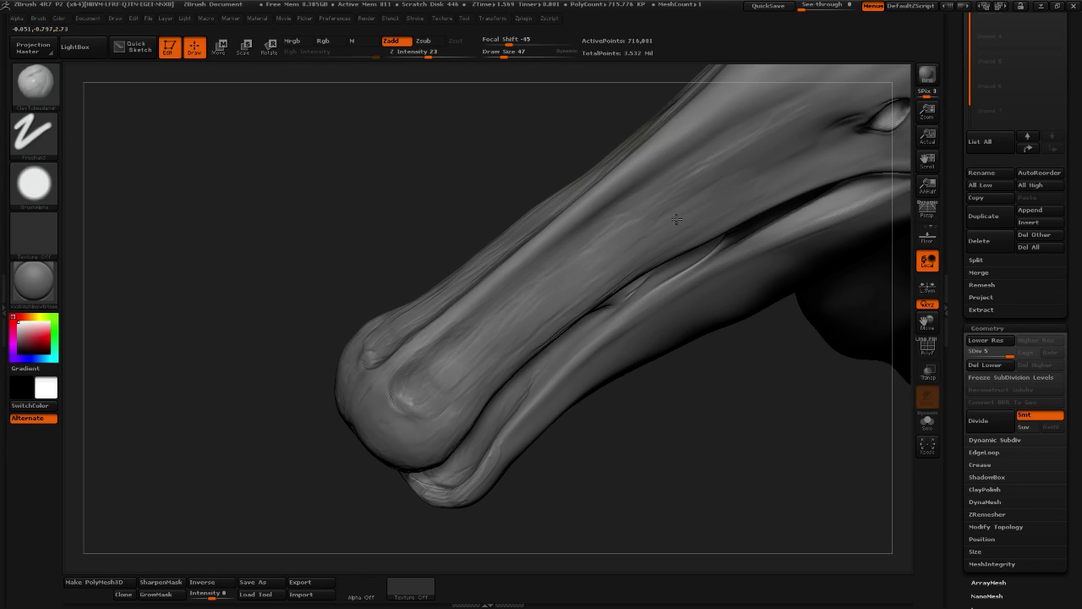
mouse_move(689, 428)
left_mouse_down()
mouse_move(643, 474)
mouse_move(677, 422)
mouse_move(667, 416)
mouse_move(686, 414)
left_mouse_up()
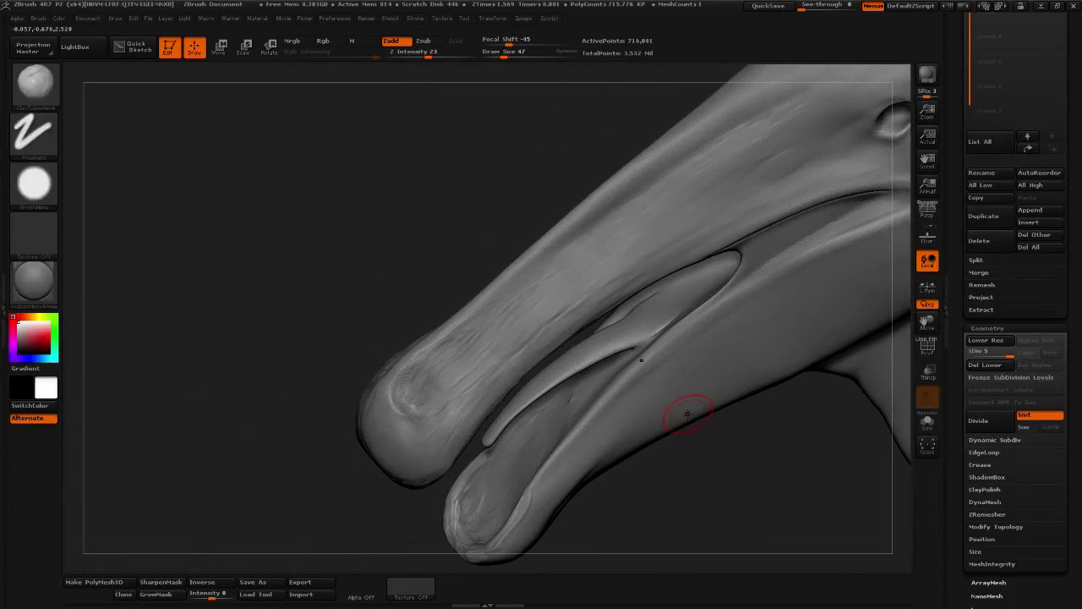
left_click_drag(671, 489, 687, 501)
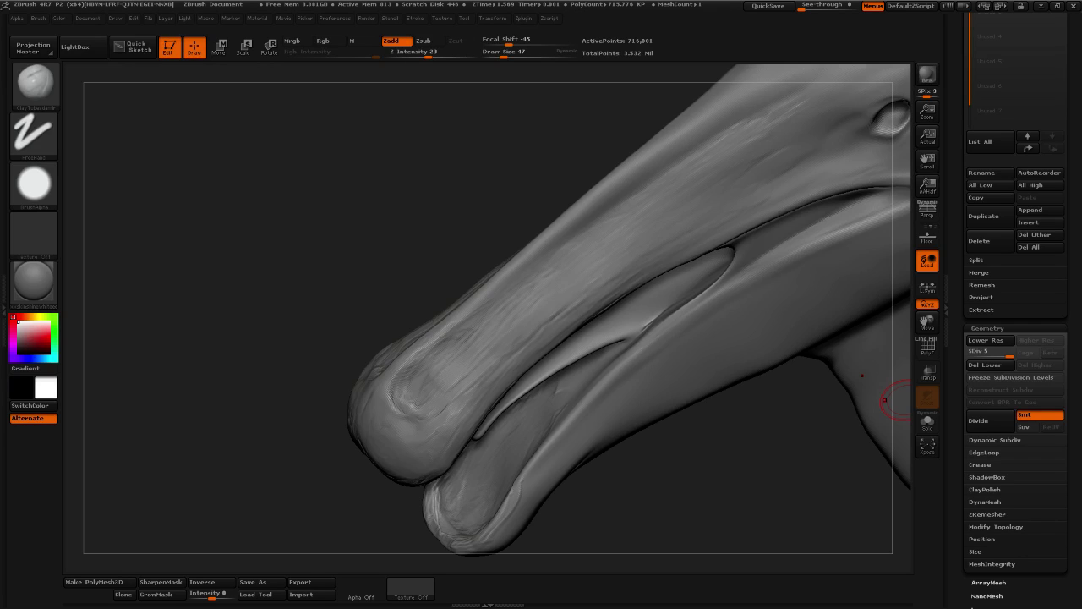
Build up the lower side of the upper beak with long strokes running from the nostril area toward the mouth corner
mouse_move(401, 230)
left_mouse_down("alt")
mouse_move(285, 314)
mouse_move(329, 261)
left_mouse_up("alt")
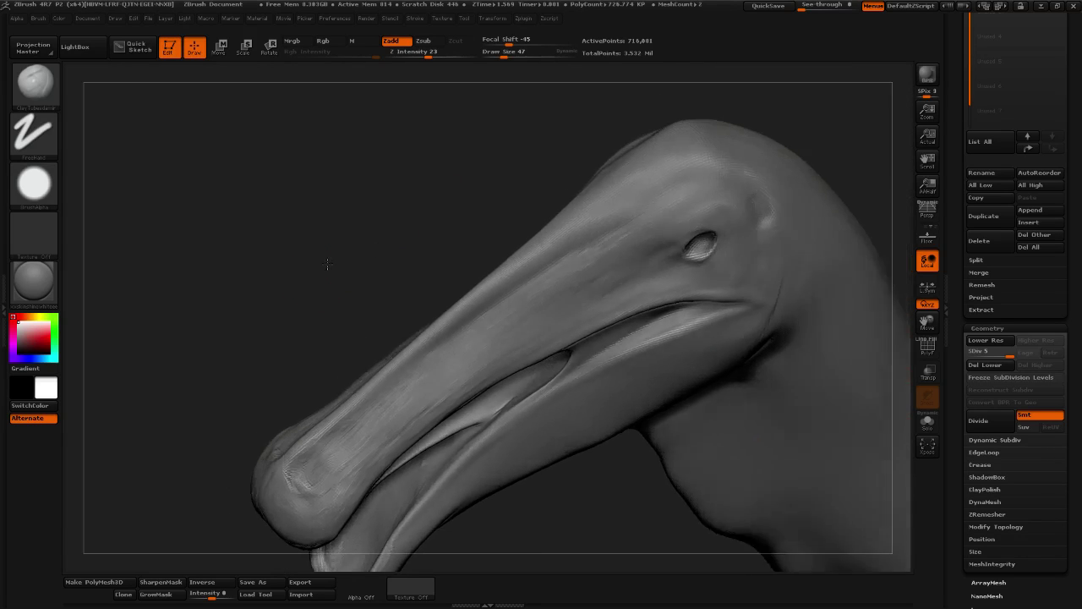
left_click_drag(413, 409, 542, 309)
left_click_drag(395, 417, 553, 295)
left_click_drag(448, 381, 585, 290)
left_click_drag(423, 384, 477, 342)
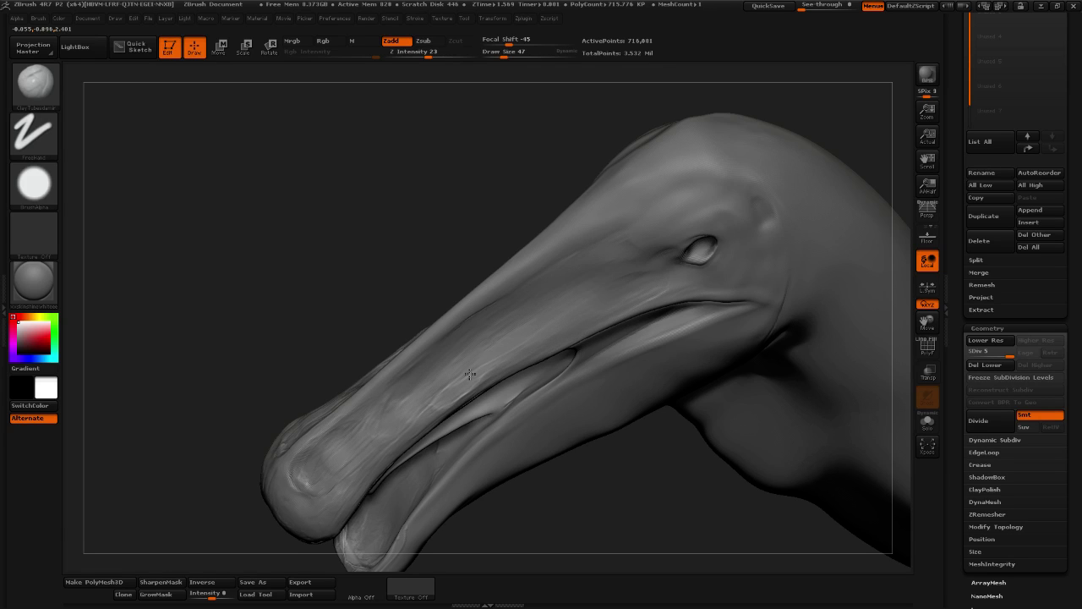
Thicken the upper beak's lower rim near the tip with clay strokes and smooth it, working from below
left_click_drag(599, 527, 644, 436)
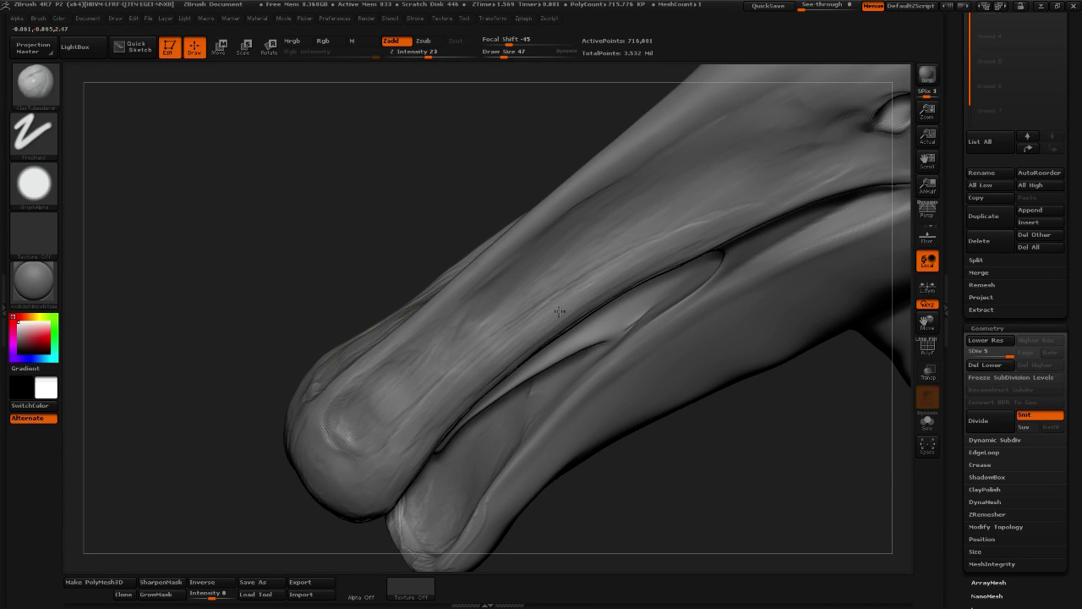
left_click_drag(674, 520, 448, 381)
left_click_drag(429, 423, 449, 363)
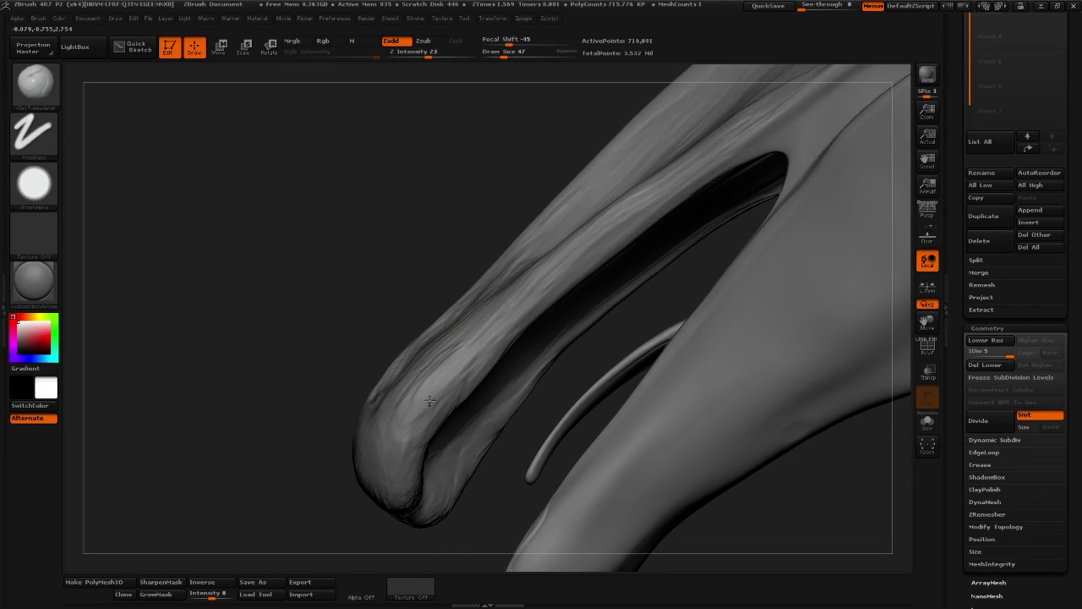
mouse_move(425, 425)
left_mouse_down()
mouse_move(446, 367)
mouse_move(406, 422)
mouse_move(469, 345)
left_mouse_up()
left_click_drag(389, 427, 461, 355)
mouse_move(402, 471)
left_mouse_down()
mouse_move(463, 328)
mouse_move(425, 412)
mouse_move(472, 373)
left_mouse_up()
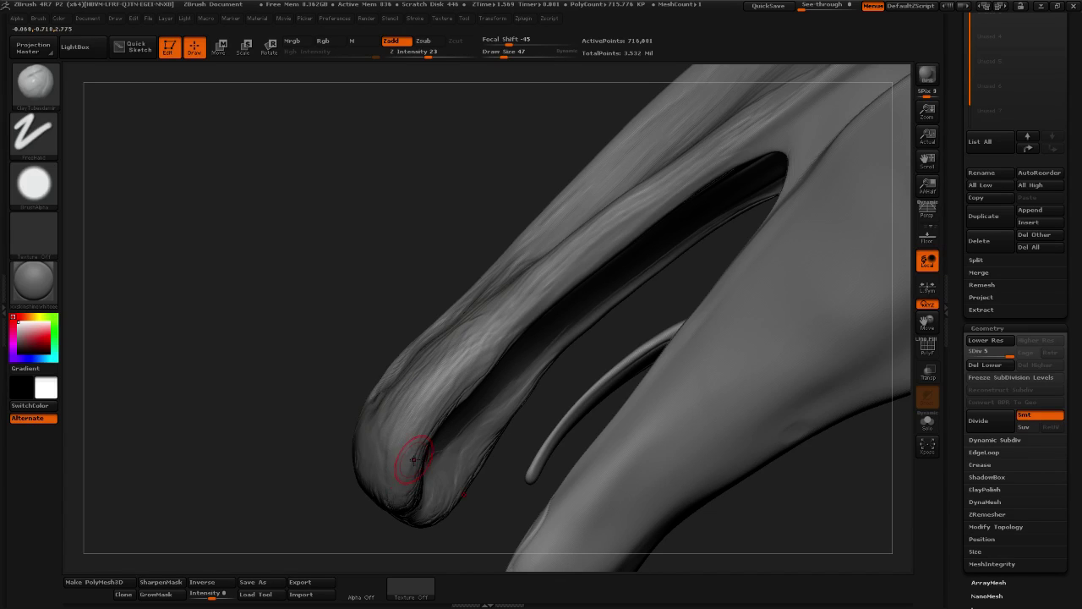
key("shift")
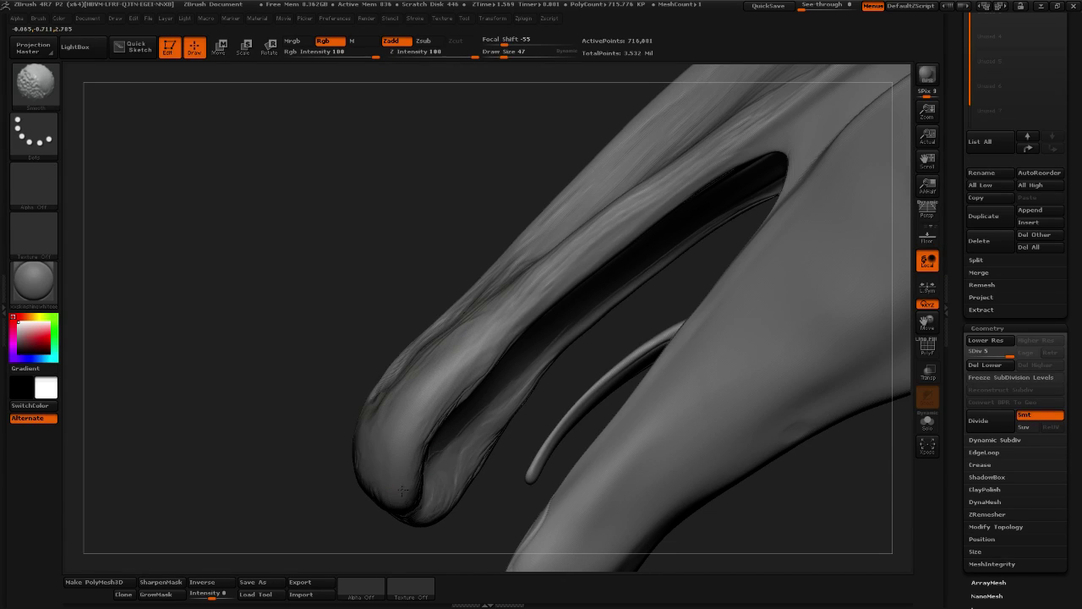
Smooth the upper beak's top surface near the tip and deepen the groove beside the central ridge
mouse_move(513, 463)
left_mouse_down()
mouse_move(578, 500)
mouse_move(561, 454)
mouse_move(380, 452)
left_mouse_up()
key("shift")
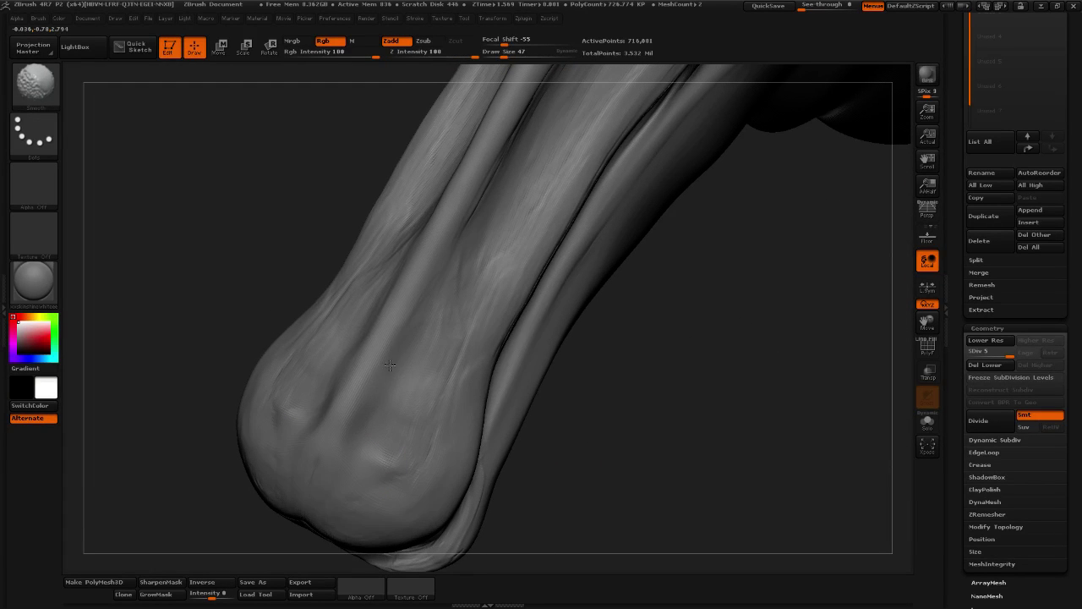
left_click_drag(324, 389, 400, 367)
mouse_move(482, 220)
left_mouse_down()
mouse_move(506, 189)
mouse_move(477, 191)
mouse_move(504, 161)
mouse_move(475, 190)
mouse_move(530, 98)
left_mouse_up()
left_click_drag(715, 290, 662, 410, "alt")
mouse_move(455, 259)
left_mouse_down()
mouse_move(520, 156)
mouse_move(435, 302)
left_mouse_up()
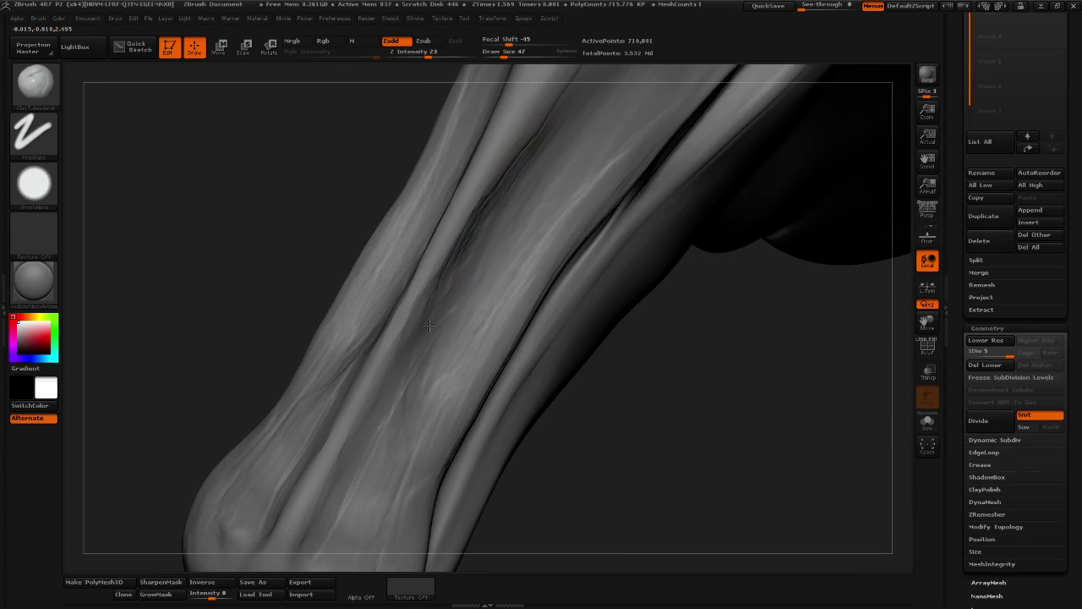
Carve rounded hollows for the nostrils near the beak tip and soften their front edges with clay strokes
mouse_move(621, 462)
left_mouse_down()
mouse_move(668, 399)
mouse_move(660, 389)
mouse_move(771, 312)
mouse_move(597, 420)
mouse_move(570, 412)
left_mouse_up()
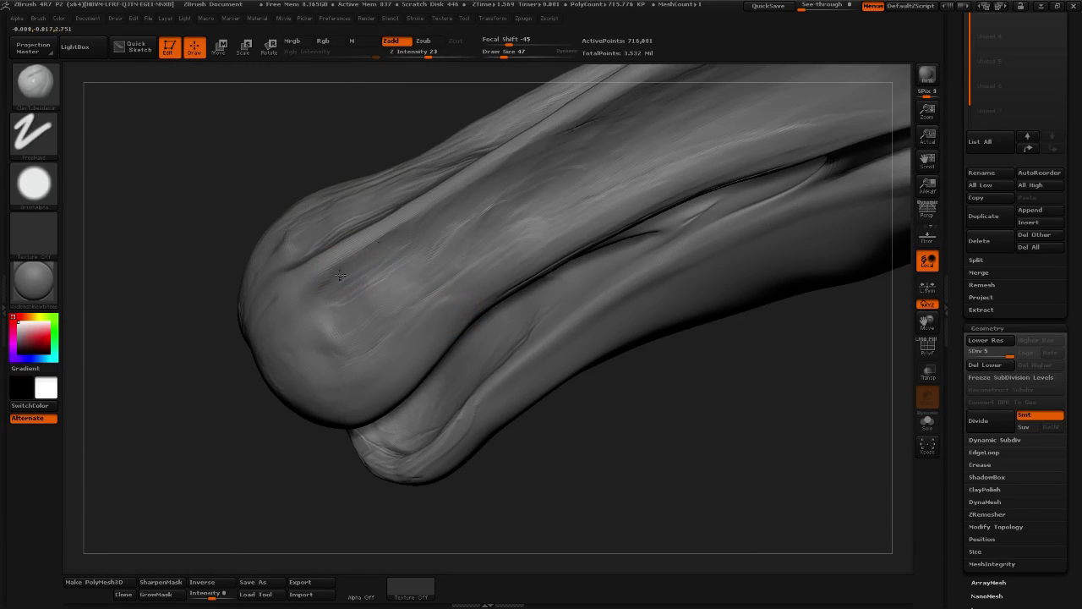
mouse_move(606, 406)
left_mouse_down()
mouse_move(705, 488)
mouse_move(744, 433)
mouse_move(674, 462)
mouse_move(459, 357)
left_mouse_up()
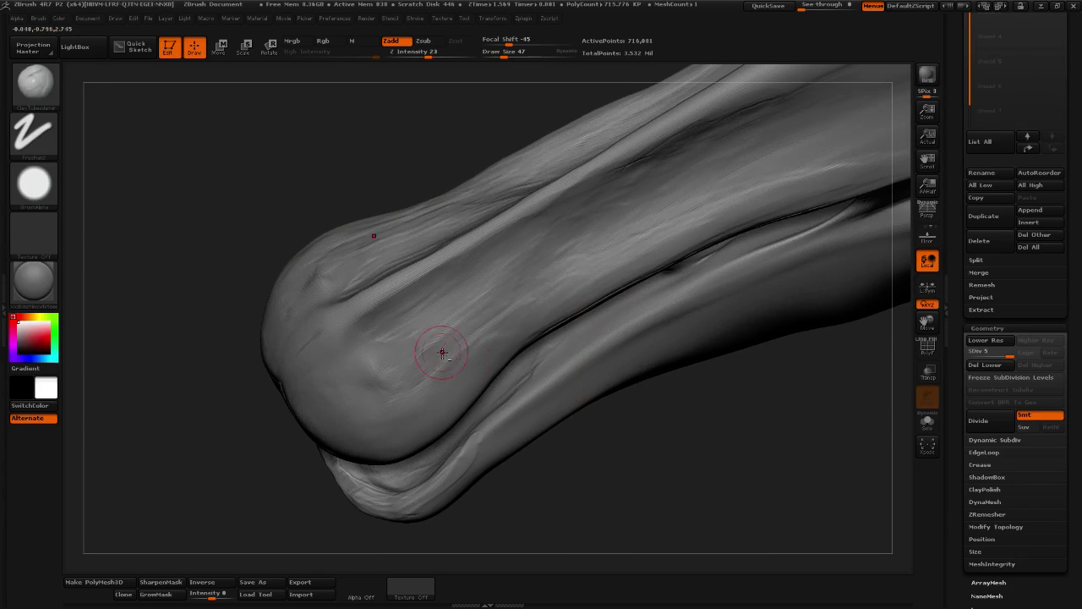
mouse_move(383, 340)
left_mouse_down("alt")
mouse_move(379, 353)
mouse_move(386, 345)
left_mouse_up("alt")
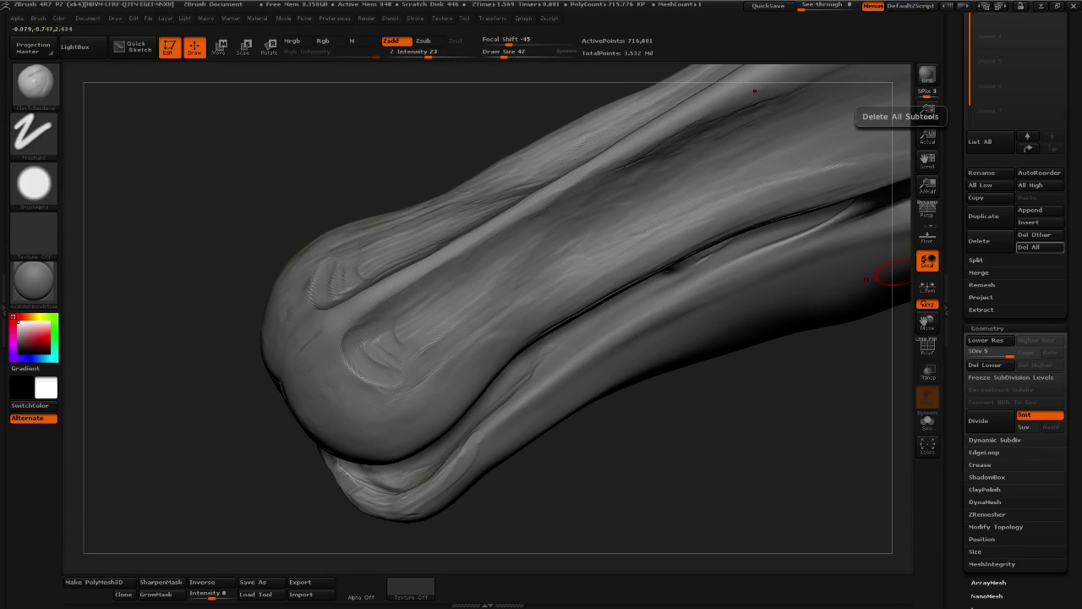
left_click_drag(647, 458, 596, 490)
mouse_move(362, 365)
left_mouse_down()
mouse_move(377, 380)
mouse_move(406, 343)
mouse_move(446, 323)
left_mouse_up()
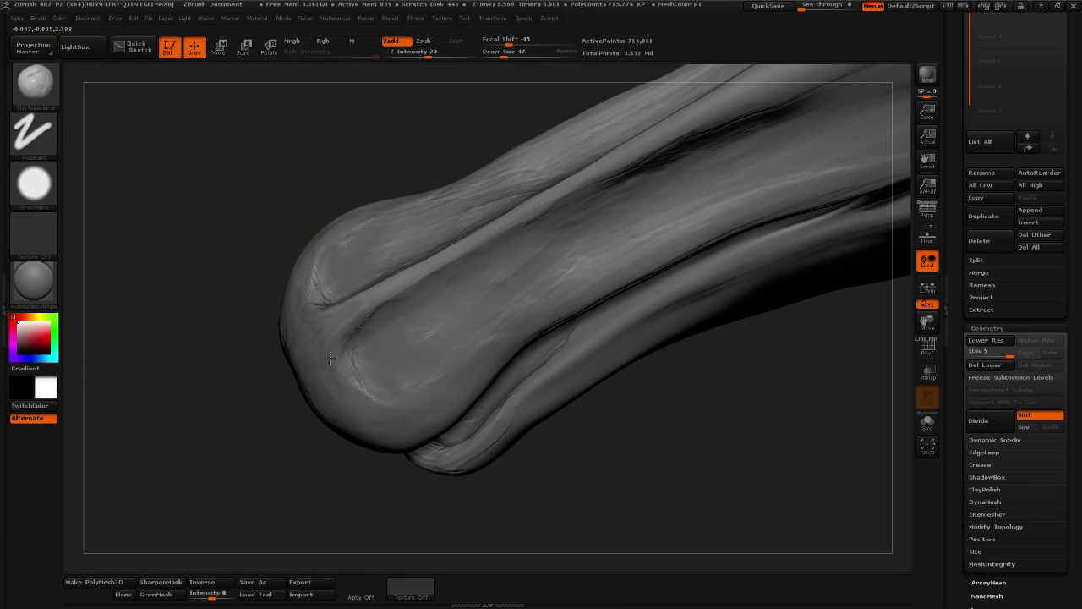
mouse_move(344, 359)
left_mouse_down()
mouse_move(381, 310)
mouse_move(326, 363)
mouse_move(337, 380)
mouse_move(388, 298)
left_mouse_up()
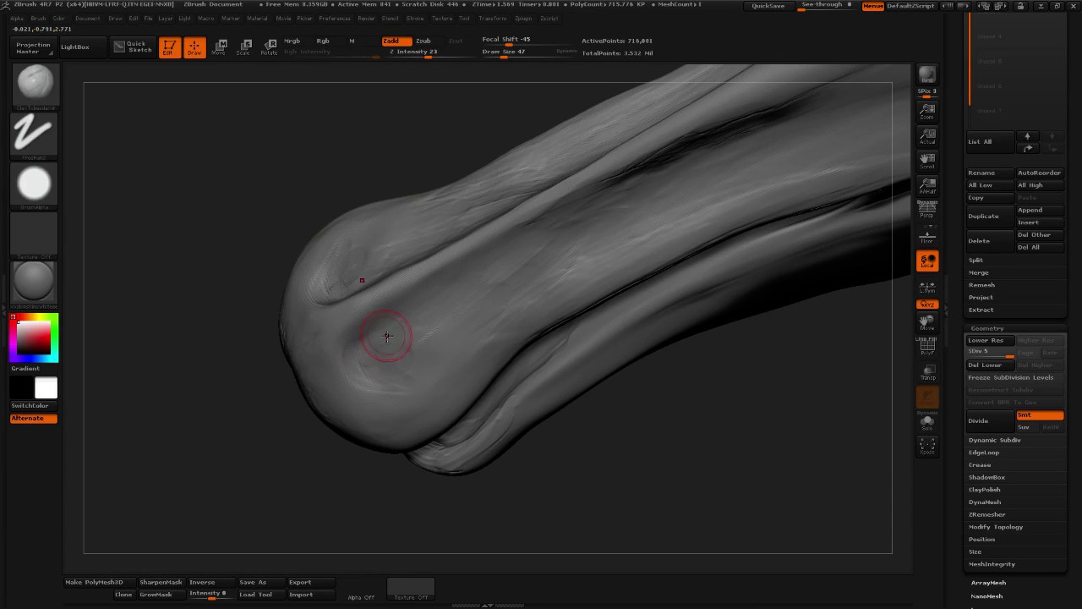
mouse_move(391, 335)
left_mouse_down()
mouse_move(375, 360)
mouse_move(375, 343)
left_mouse_up()
Refine the inside of the nostril hollows with finer clay strokes at draw size 32, undoing one stroke
left_click_drag(505, 57, 500, 57)
left_click_drag(317, 147, 355, 165)
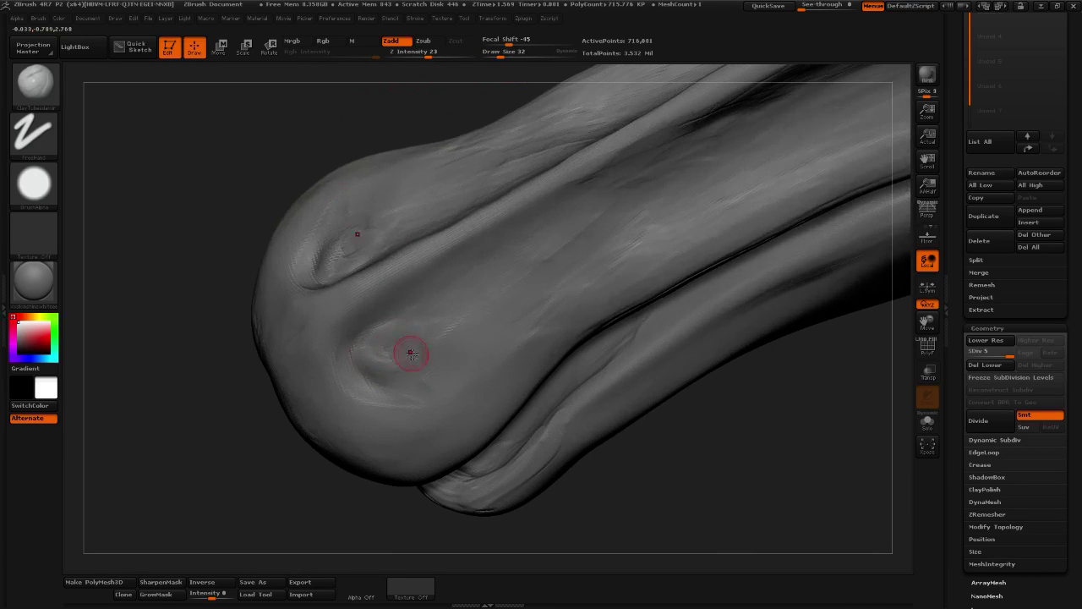
mouse_move(365, 369)
left_mouse_down()
mouse_move(350, 363)
mouse_move(354, 378)
left_mouse_up()
key("ctrl+z")
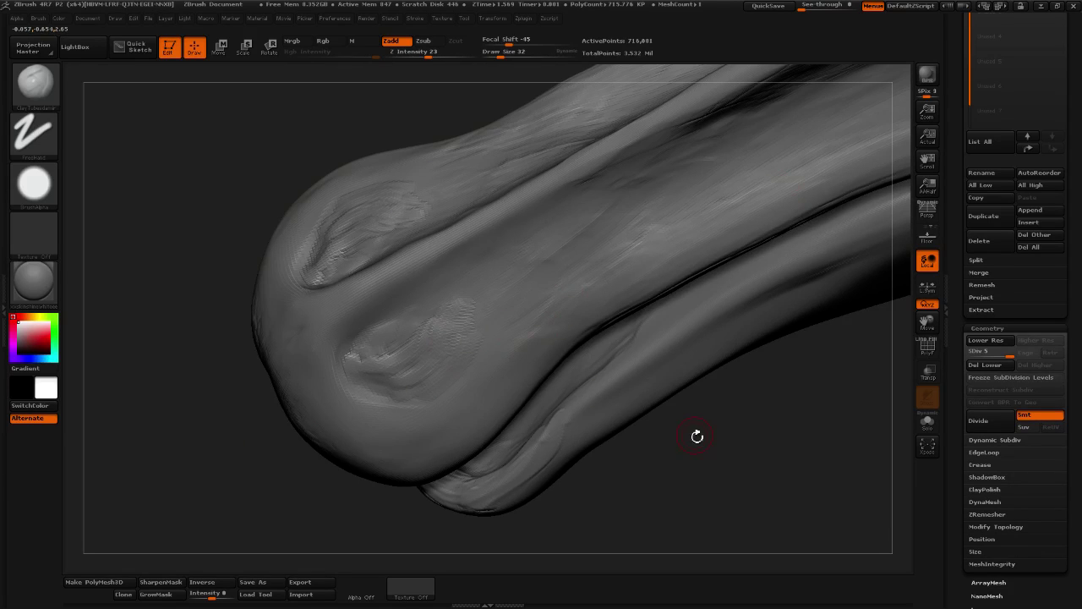
left_click_drag(697, 437, 479, 379)
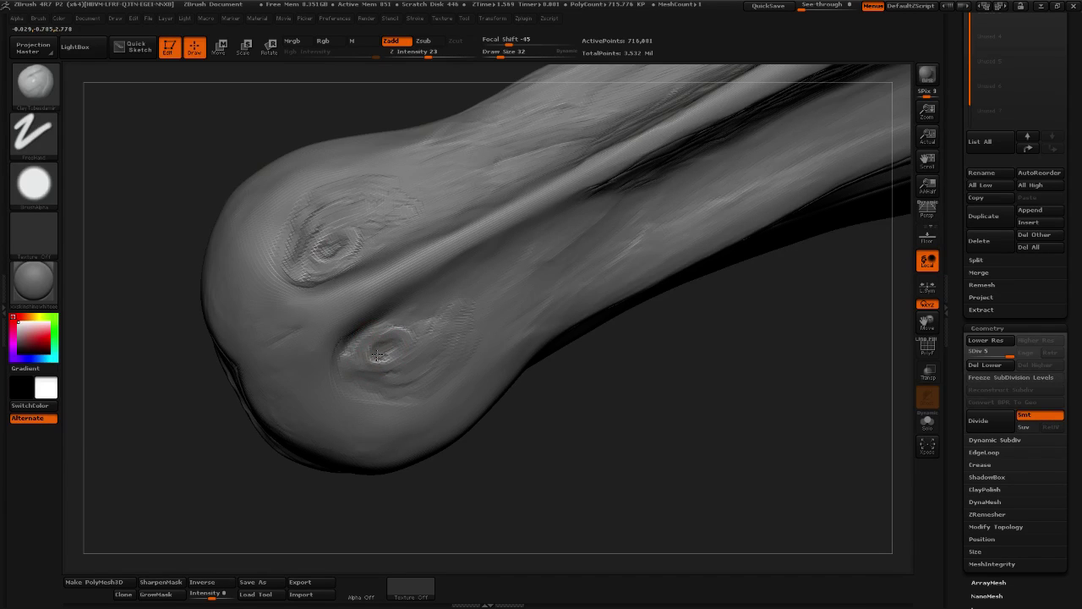
Carve an elongated opening inside each nostril hollow and build up and smooth the rim around it
mouse_move(540, 359)
left_mouse_down()
mouse_move(461, 362)
mouse_move(433, 345)
left_mouse_up()
mouse_move(270, 443)
left_mouse_down()
mouse_move(364, 397)
mouse_move(404, 352)
mouse_move(414, 312)
mouse_move(440, 293)
left_mouse_up()
left_click_drag(411, 326, 463, 309)
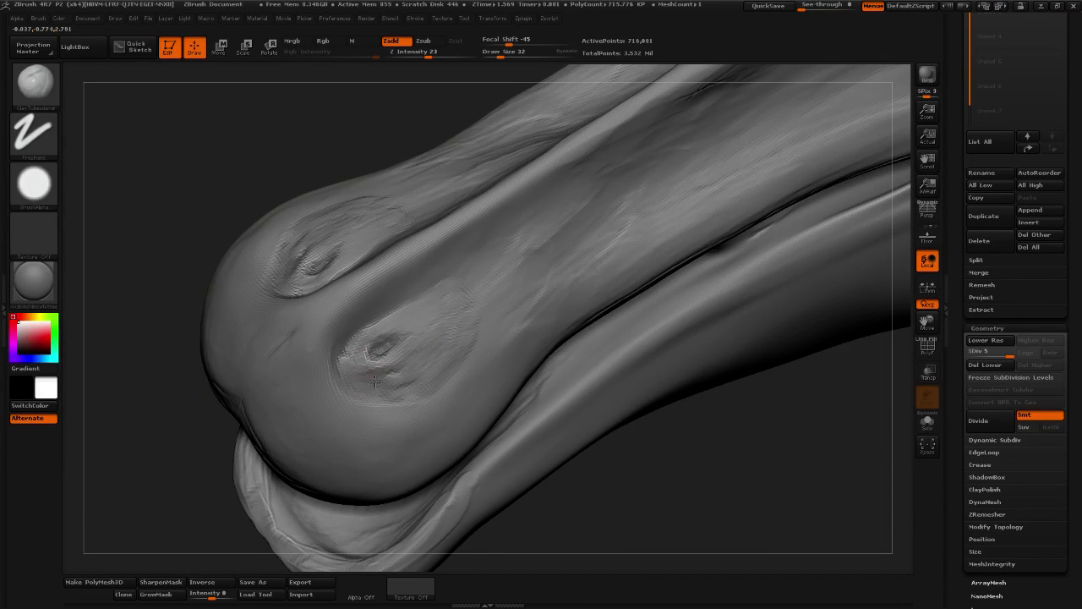
mouse_move(356, 351)
left_mouse_down()
mouse_move(401, 387)
mouse_move(433, 380)
mouse_move(434, 354)
mouse_move(370, 362)
mouse_move(388, 373)
mouse_move(411, 340)
mouse_move(400, 356)
mouse_move(429, 352)
mouse_move(364, 365)
mouse_move(374, 339)
left_mouse_up()
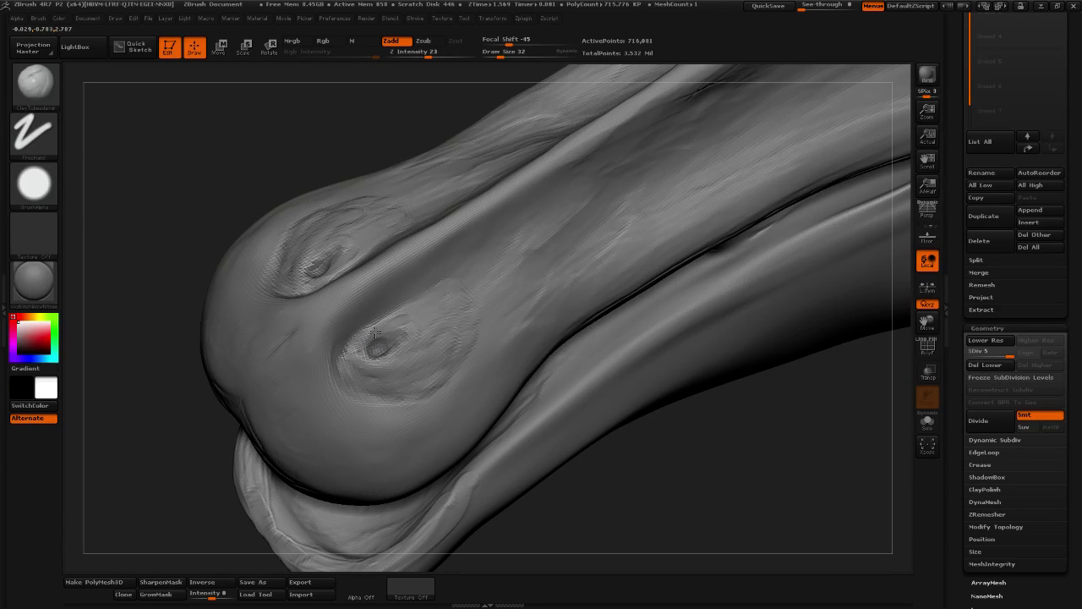
mouse_move(404, 322)
left_mouse_down()
mouse_move(427, 339)
mouse_move(465, 293)
mouse_move(359, 368)
mouse_move(372, 347)
left_mouse_up()
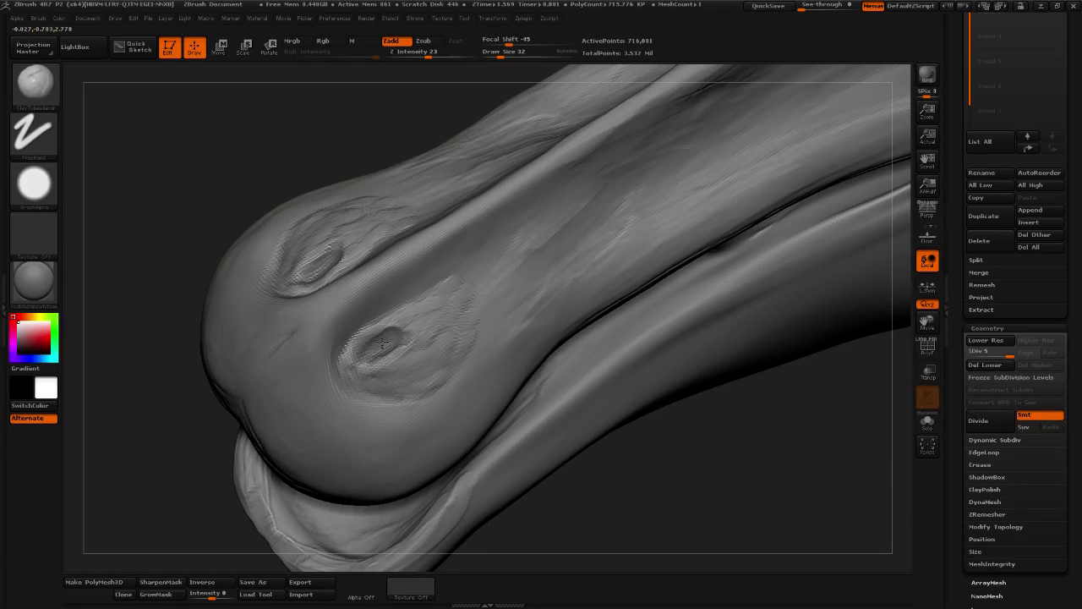
left_click_drag(615, 462, 641, 515)
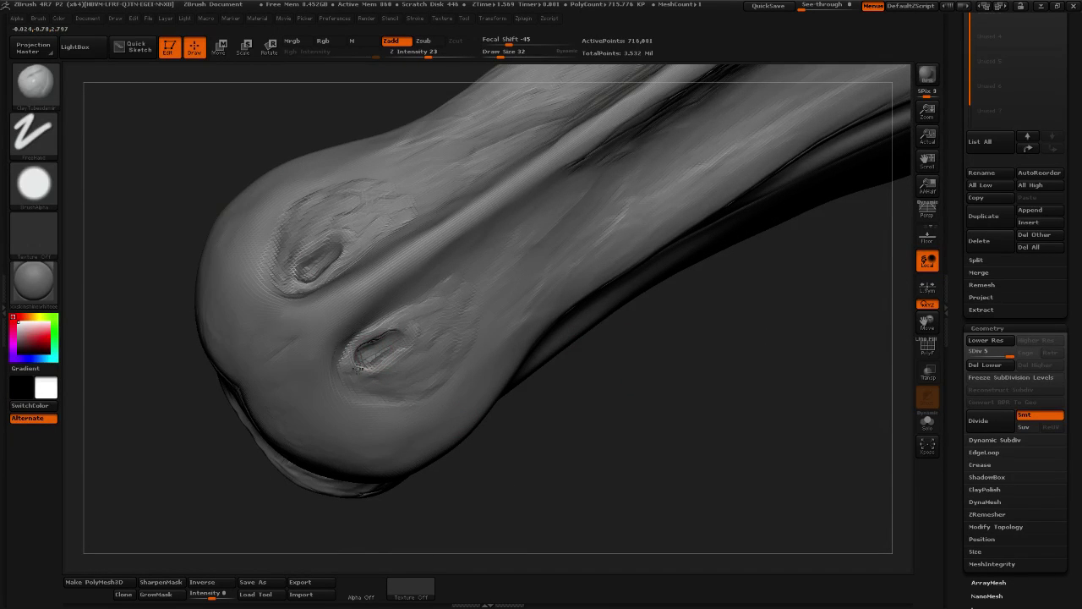
left_click_drag(365, 369, 417, 362, "shift")
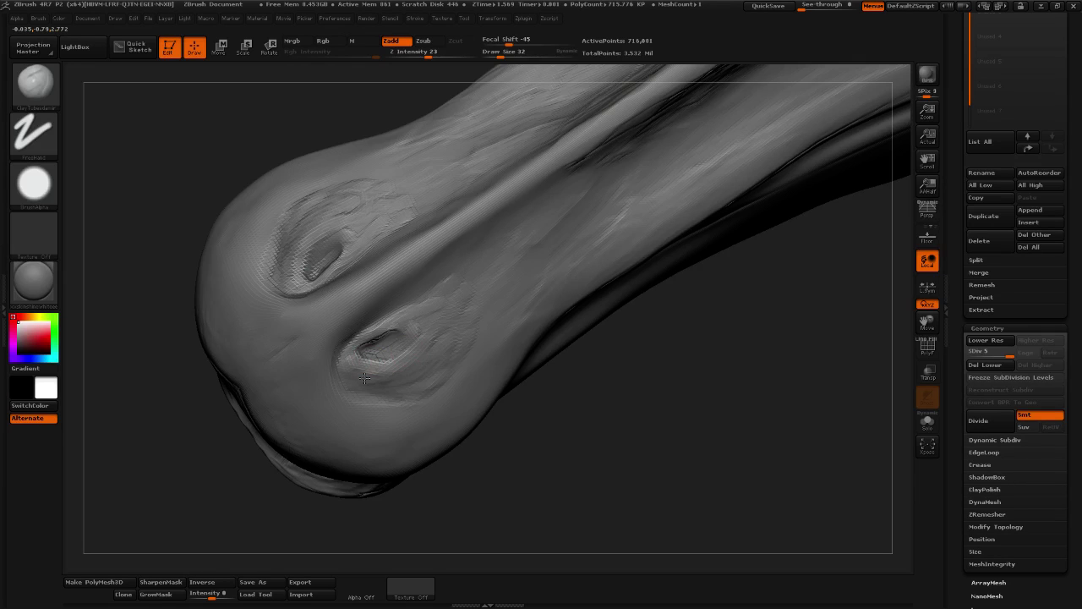
Add clay strokes to the area around and behind the nostril, and check the whole head from the side
left_click_drag(575, 391, 617, 476)
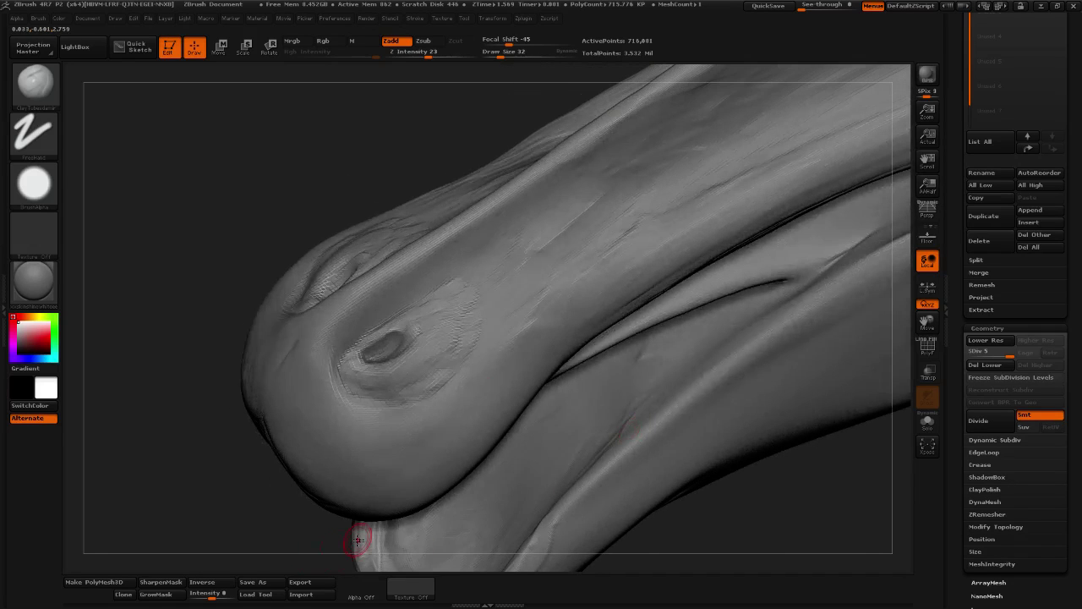
left_click_drag(358, 539, 857, 443)
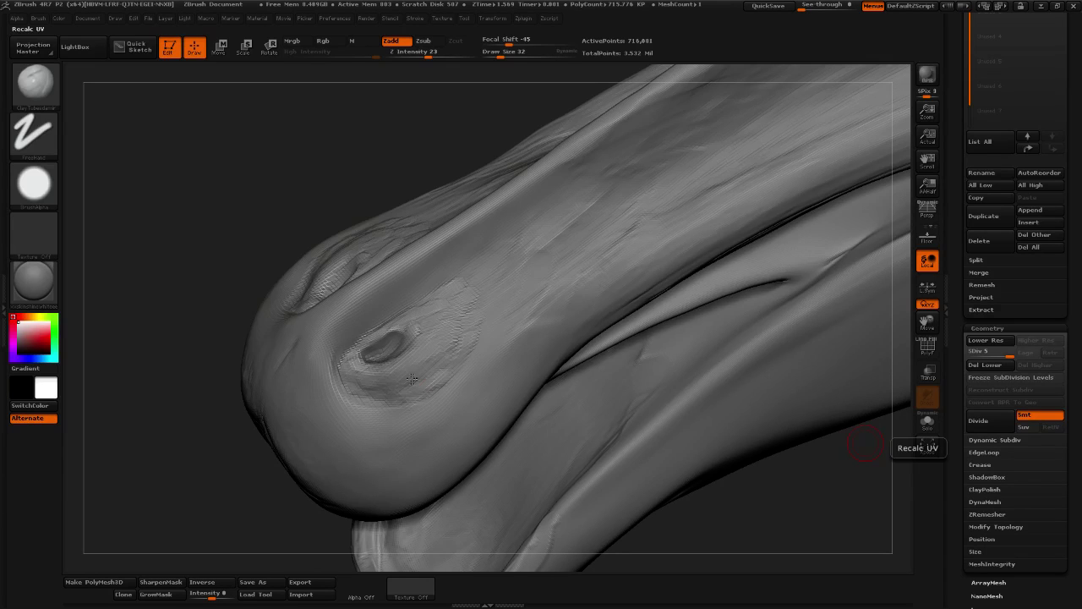
left_click_drag(257, 488, 507, 487)
mouse_move(778, 463)
left_mouse_down("alt")
mouse_move(657, 416)
mouse_move(174, 385)
mouse_move(167, 372)
left_mouse_up("alt")
mouse_move(555, 316)
left_mouse_down()
mouse_move(655, 327)
mouse_move(156, 452)
left_mouse_up()
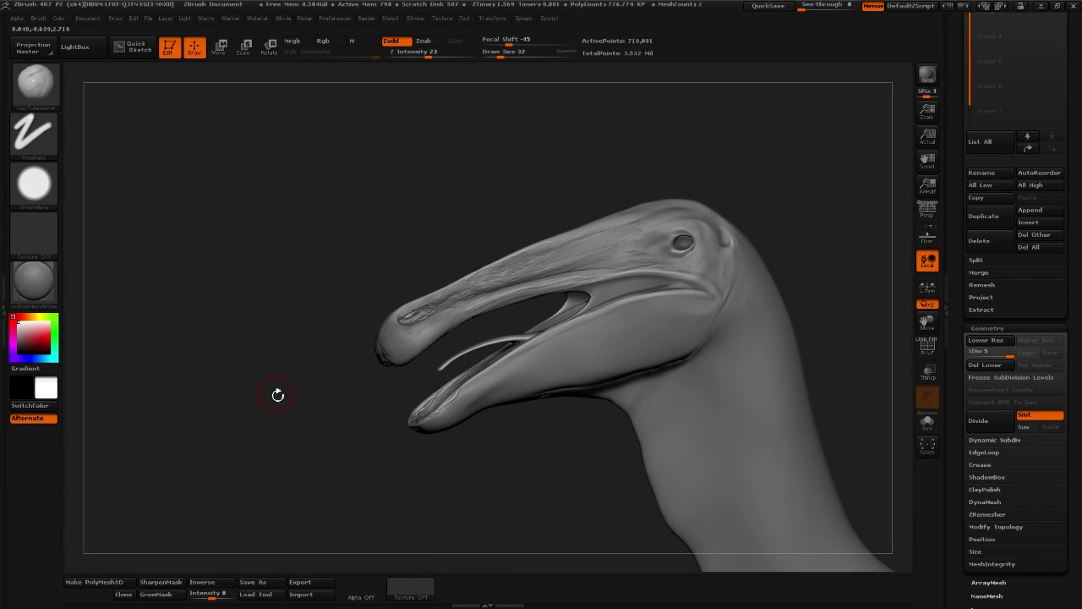
mouse_move(285, 391)
left_mouse_down()
mouse_move(273, 394)
mouse_move(314, 396)
left_mouse_up()
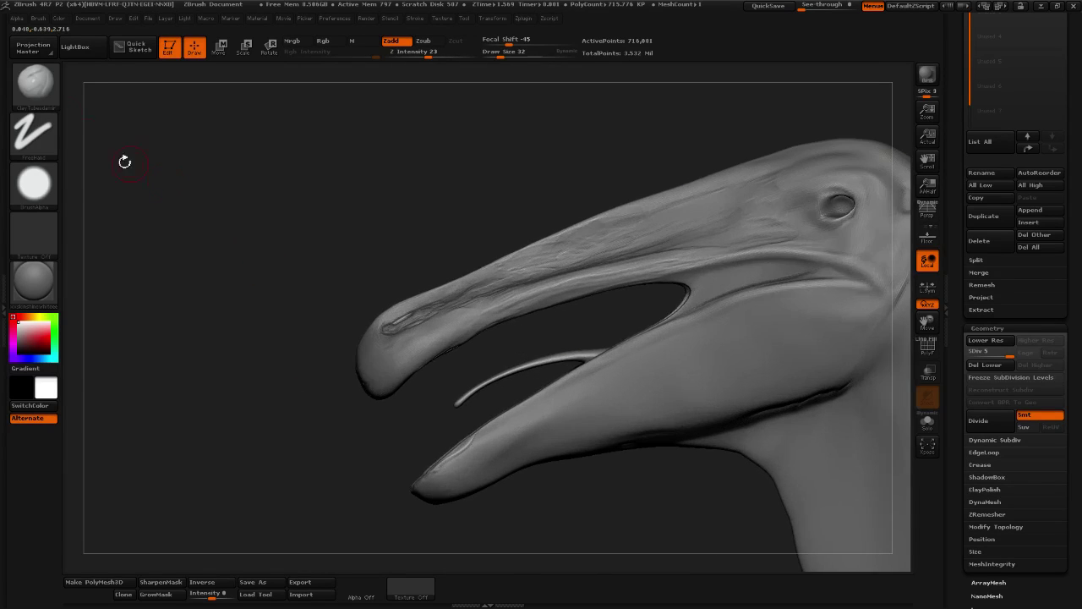
Arch the upper beak's top profile with the Move brush at draw size 122, focal shift 39 and Z intensity 23
left_click(34, 82)
left_click(251, 92)
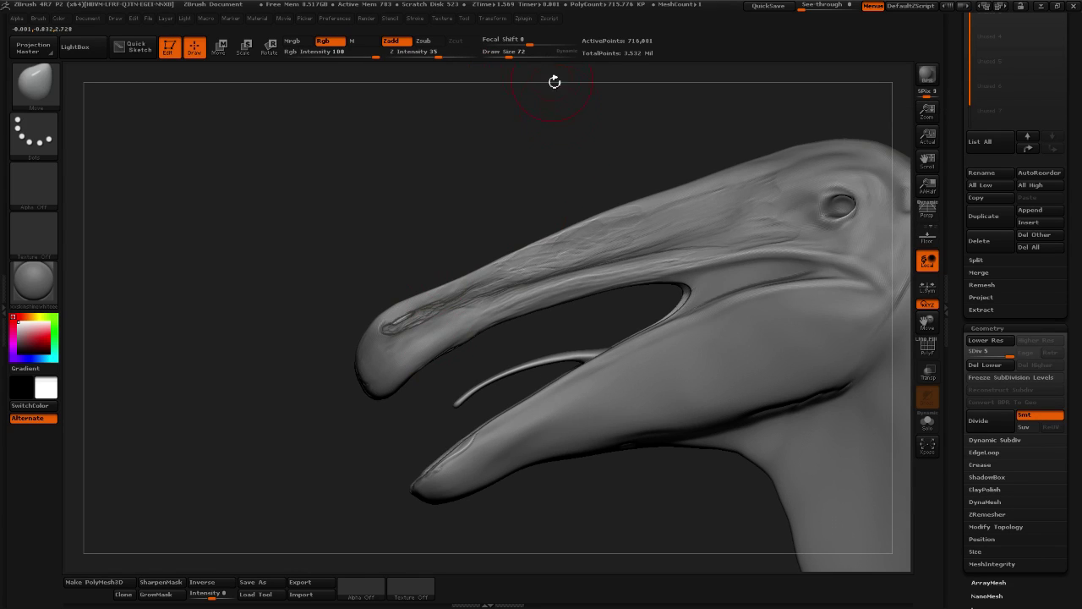
left_click_drag(508, 52, 548, 42)
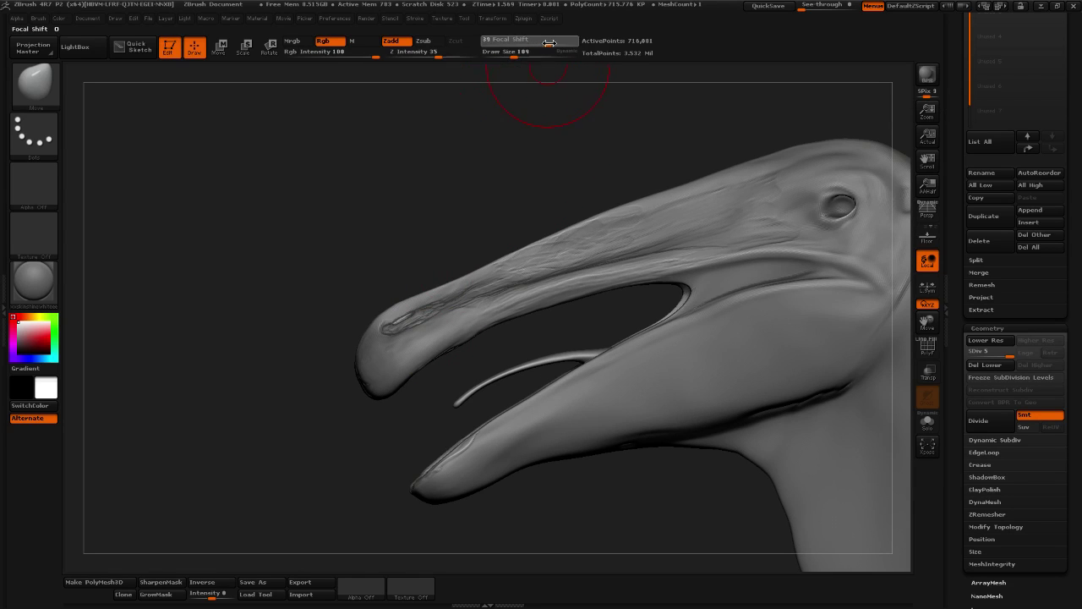
mouse_move(422, 300)
left_mouse_down()
mouse_move(416, 293)
mouse_move(460, 265)
left_mouse_up()
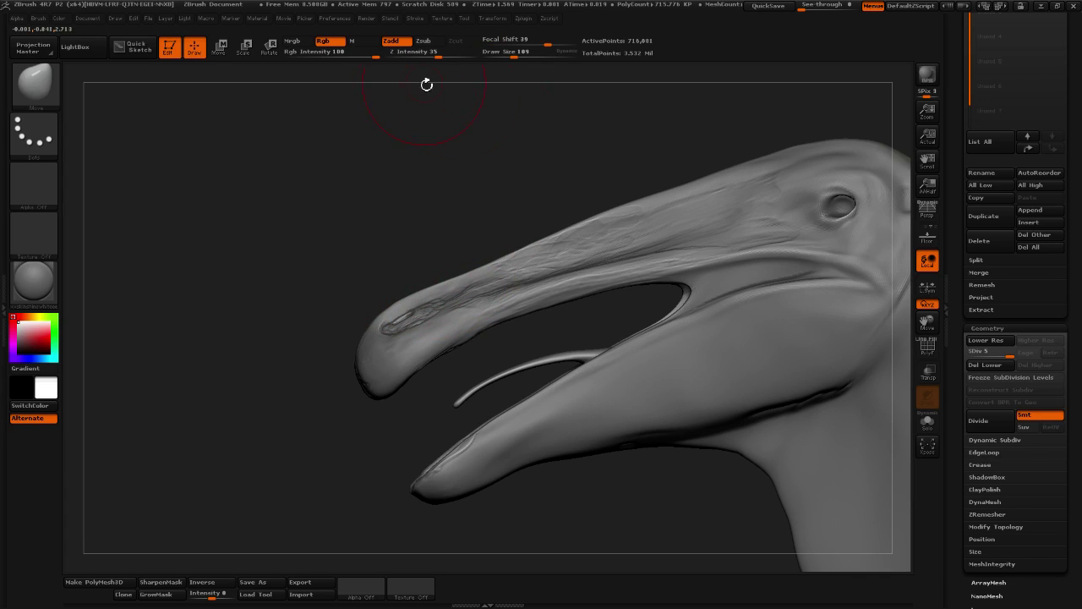
left_click_drag(439, 56, 429, 55)
left_click_drag(519, 56, 517, 57)
mouse_move(527, 253)
left_mouse_down()
mouse_move(514, 242)
mouse_move(459, 260)
mouse_move(431, 285)
left_mouse_up()
left_click_drag(494, 267, 492, 260)
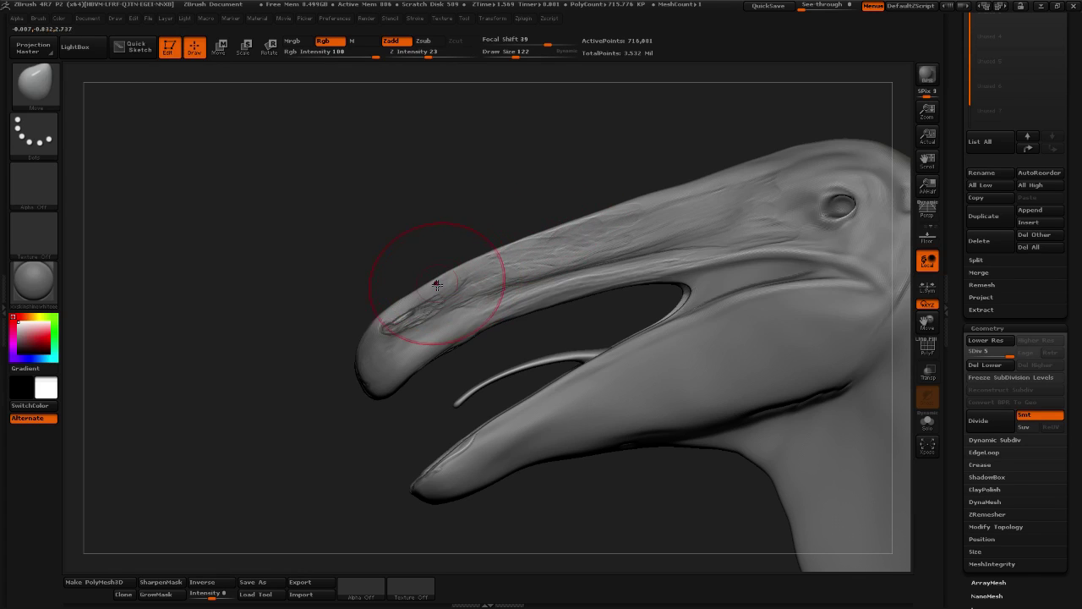
Reshape the rounded tip of the upper beak with the Move brush, working from side and three-quarter views
mouse_move(273, 343)
left_mouse_down("alt")
mouse_move(331, 321)
mouse_move(385, 327)
left_mouse_up("alt")
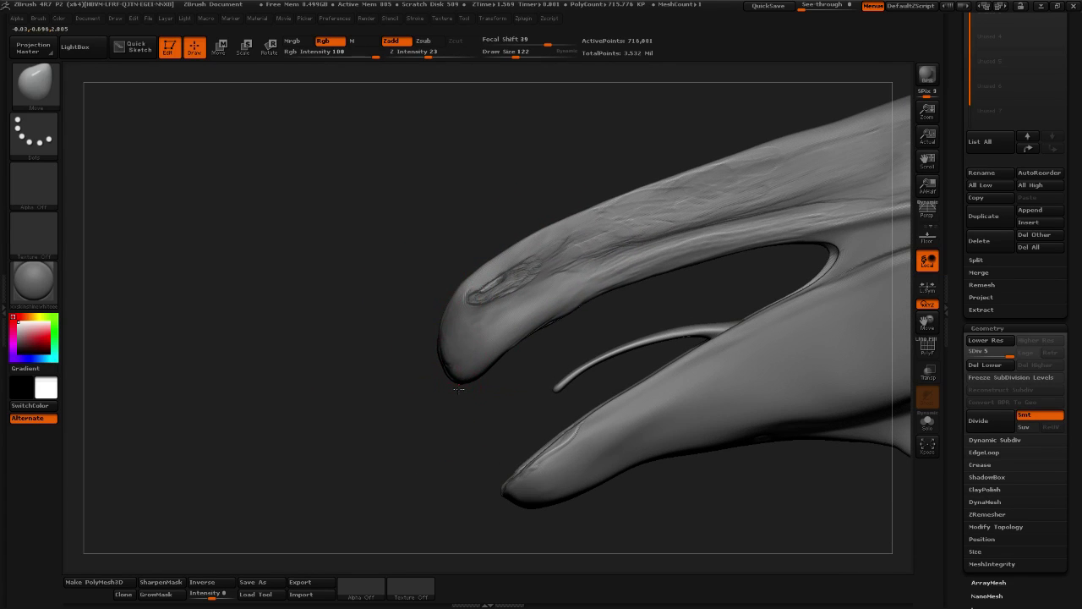
mouse_move(453, 391)
left_mouse_down()
mouse_move(439, 452)
mouse_move(430, 354)
mouse_move(410, 422)
mouse_move(427, 397)
left_mouse_up()
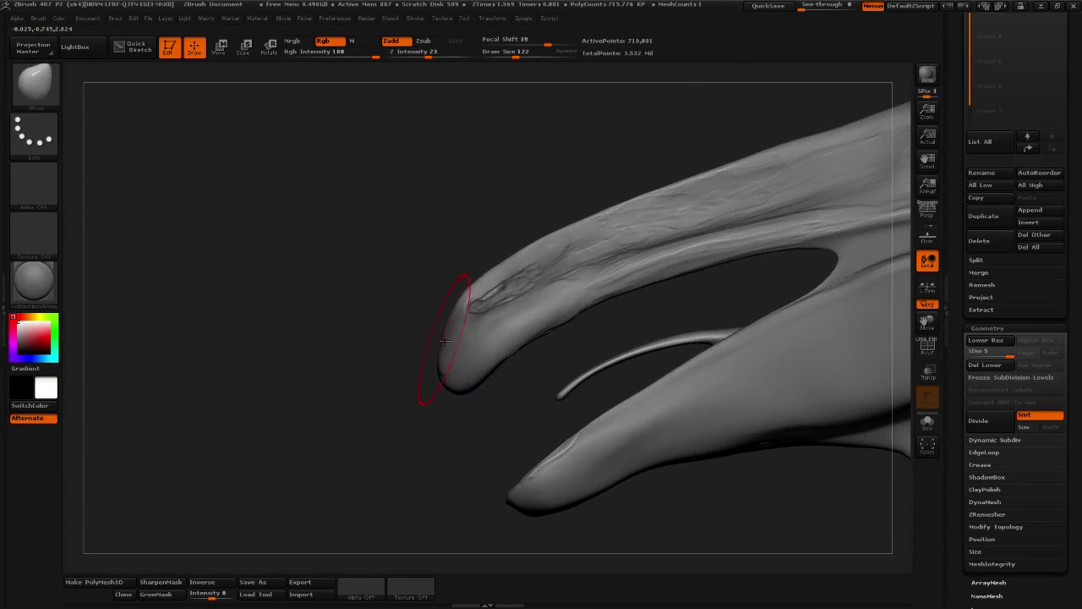
mouse_move(441, 386)
left_mouse_down()
mouse_move(481, 432)
mouse_move(459, 430)
left_mouse_up()
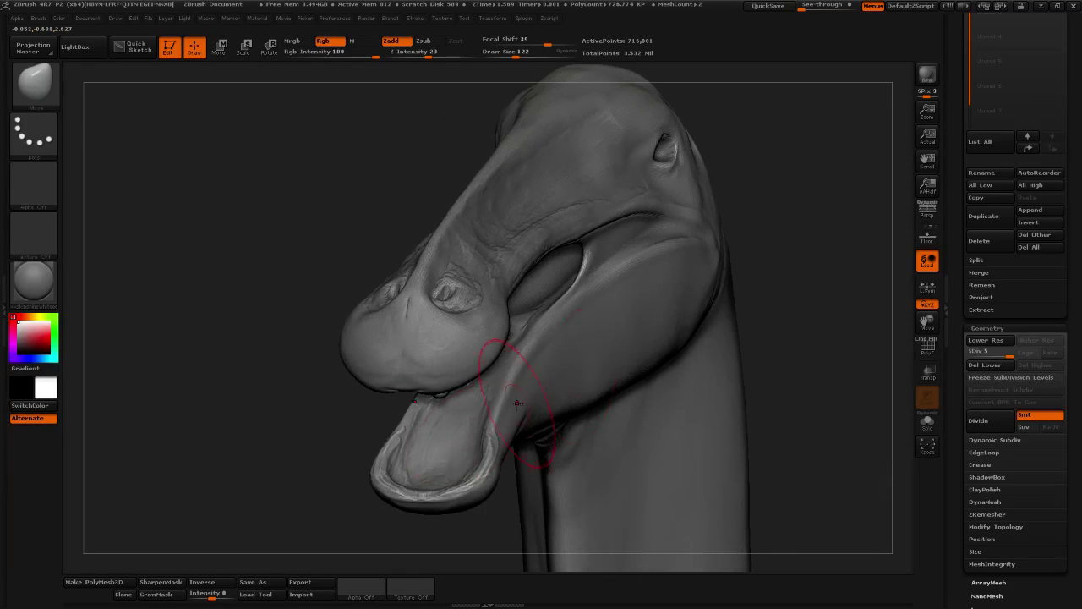
left_click_drag(761, 285, 823, 251)
right_click_drag(453, 412, 489, 417, "ctrl")
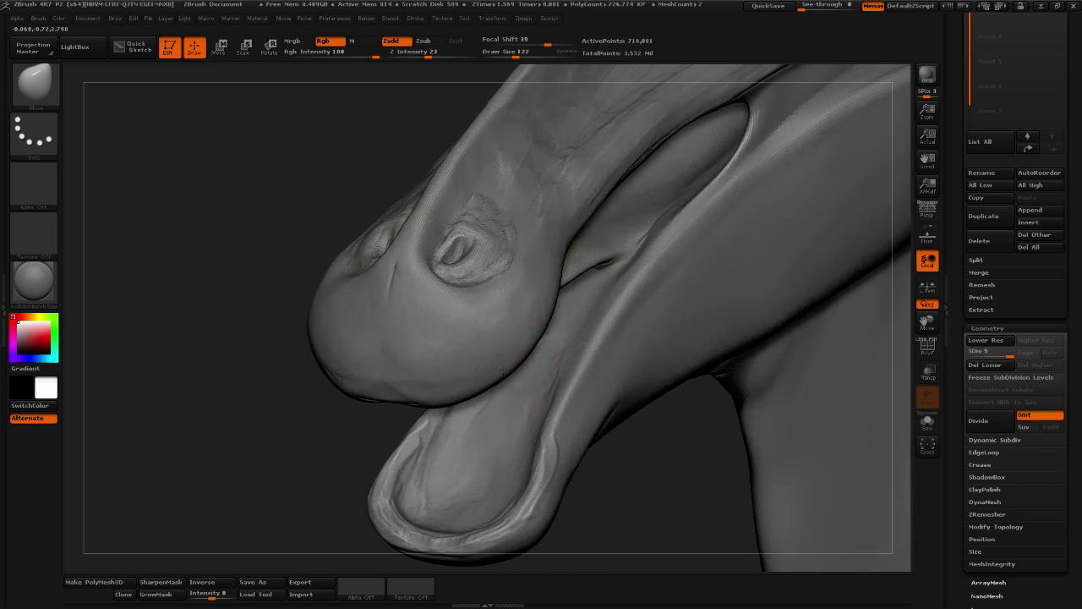
Adjust the upper beak's front and side lip contour from below, reducing the Move brush's draw size to 59
mouse_move(704, 429)
left_mouse_down()
mouse_move(728, 450)
mouse_move(737, 490)
left_mouse_up()
left_click_drag(614, 371, 565, 380)
left_click_drag(526, 340, 547, 343)
mouse_move(644, 275)
left_mouse_down()
mouse_move(564, 267)
mouse_move(592, 271)
mouse_move(566, 286)
left_mouse_up()
mouse_move(718, 290)
left_mouse_down()
mouse_move(795, 289)
mouse_move(788, 314)
left_mouse_up()
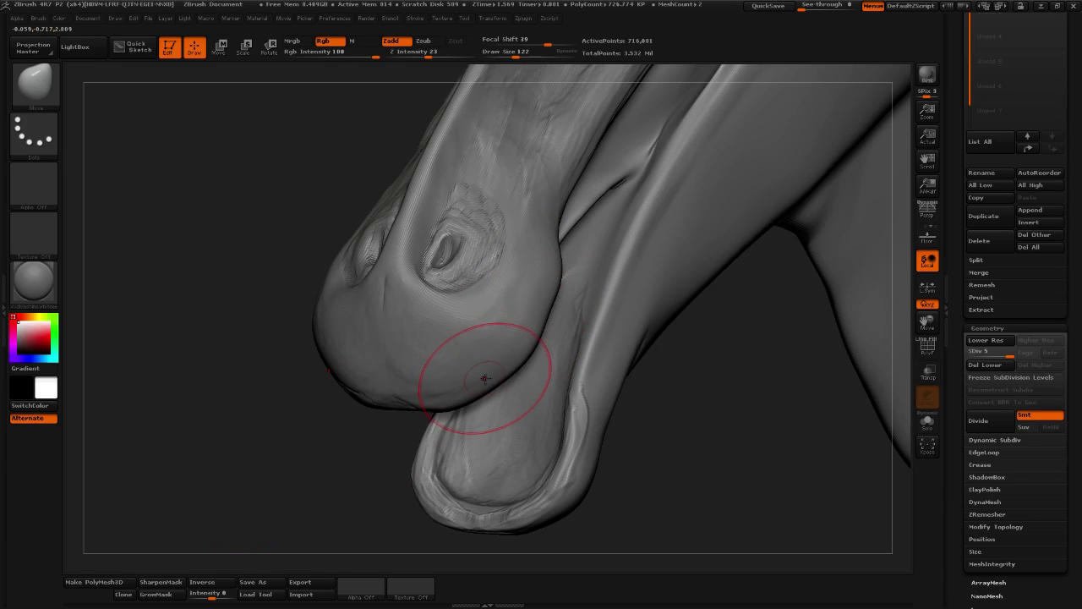
left_click_drag(515, 57, 497, 57)
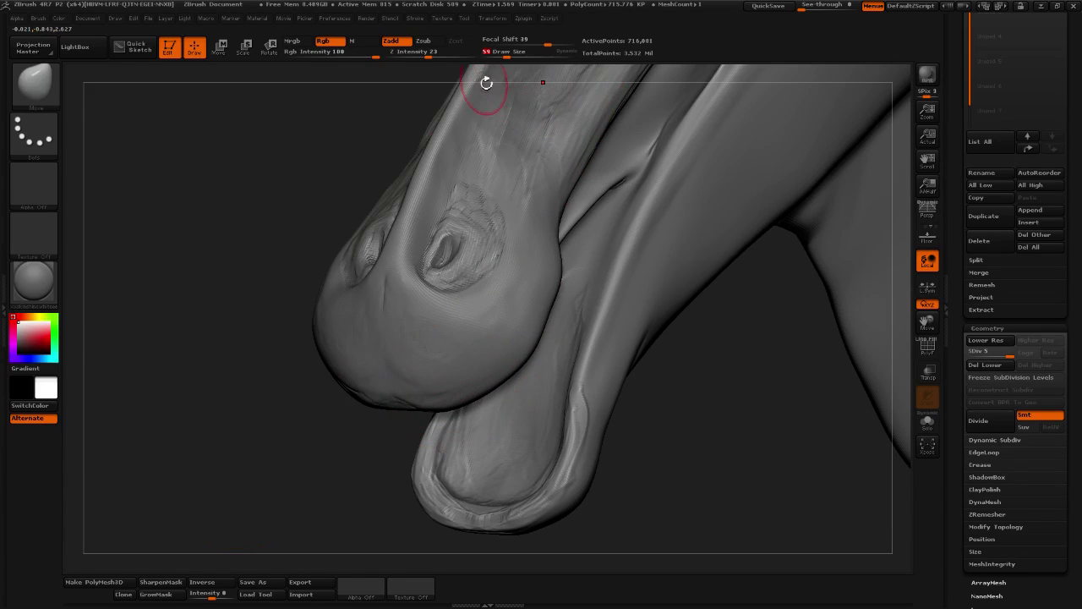
mouse_move(480, 399)
left_mouse_down()
mouse_move(416, 403)
mouse_move(708, 431)
mouse_move(460, 405)
mouse_move(486, 382)
mouse_move(484, 394)
left_mouse_up()
mouse_move(635, 358)
left_mouse_down()
mouse_move(623, 381)
mouse_move(587, 346)
mouse_move(579, 254)
left_mouse_up()
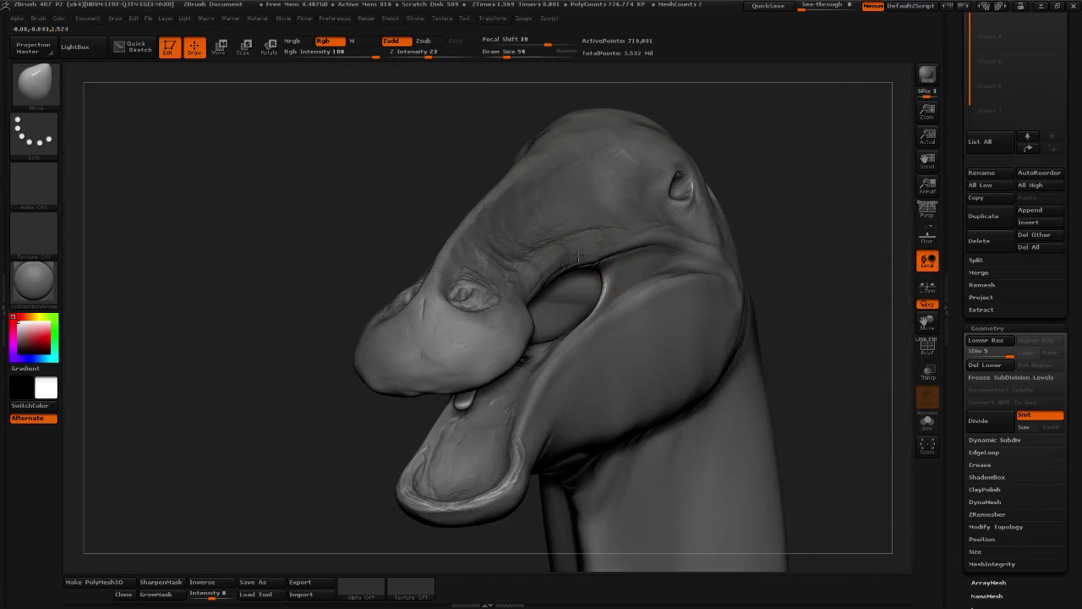
Adjust the upper jaw line toward the cheek with the Move brush at draw size 113, and check the head's shape
left_click_drag(507, 54, 515, 54)
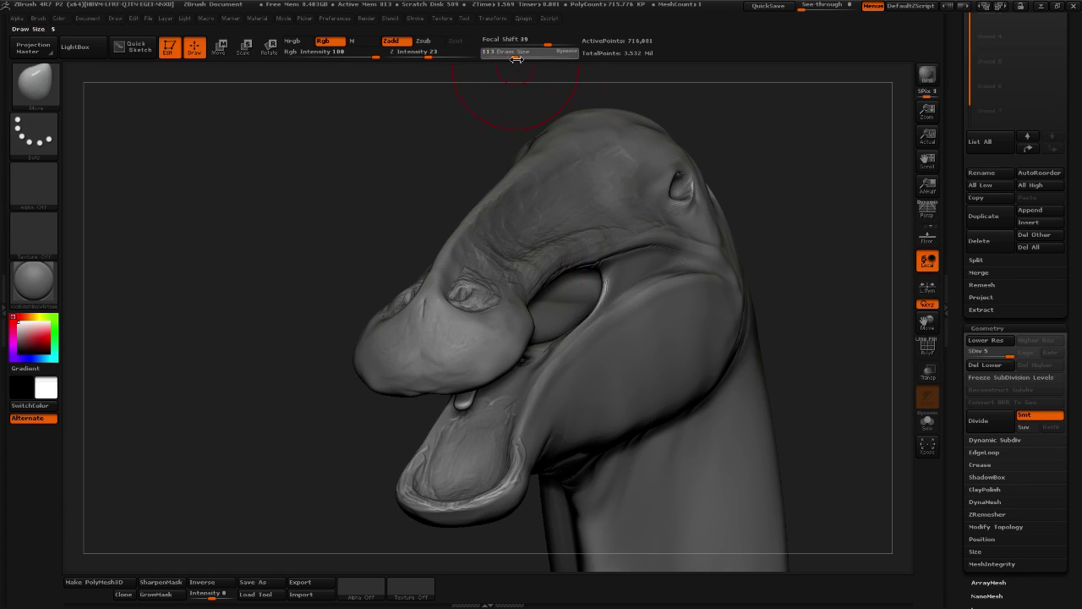
left_click_drag(579, 268, 672, 237)
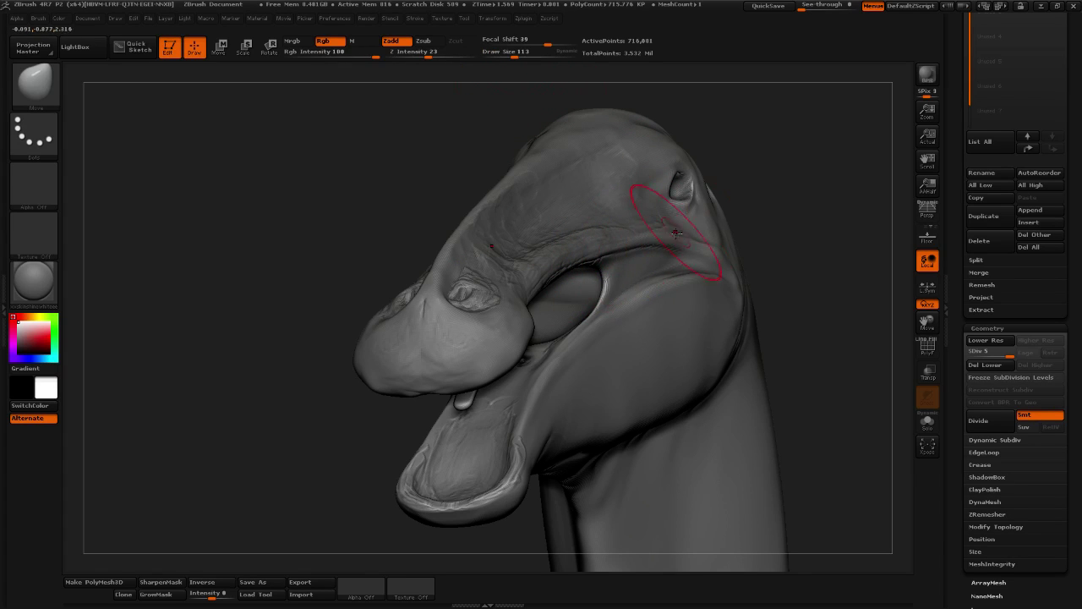
mouse_move(820, 225)
left_mouse_down()
mouse_move(696, 253)
mouse_move(632, 322)
left_mouse_up()
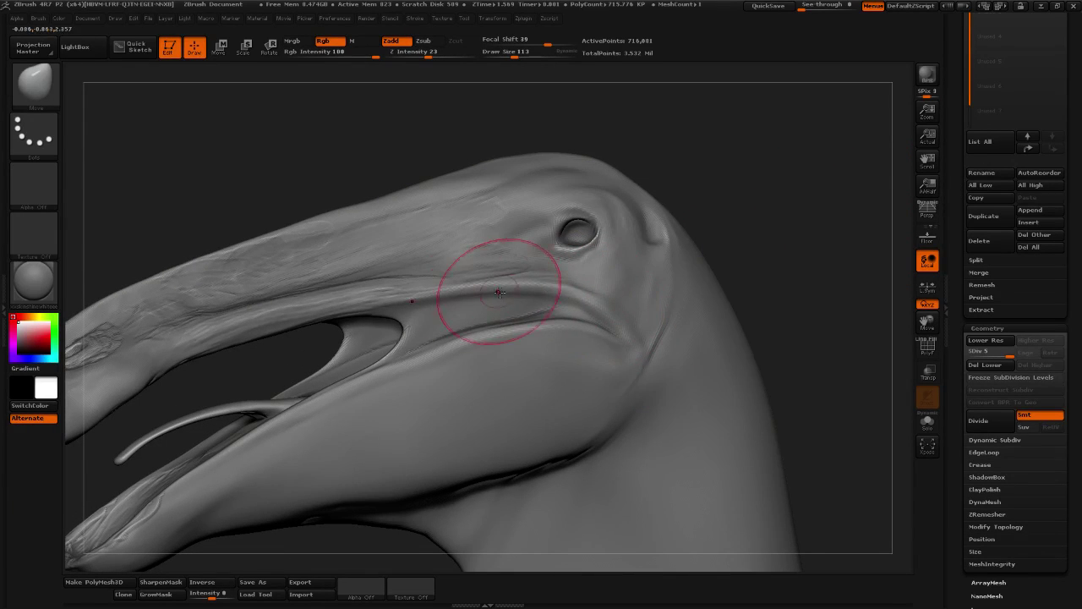
left_click_drag(745, 272, 764, 224, "alt")
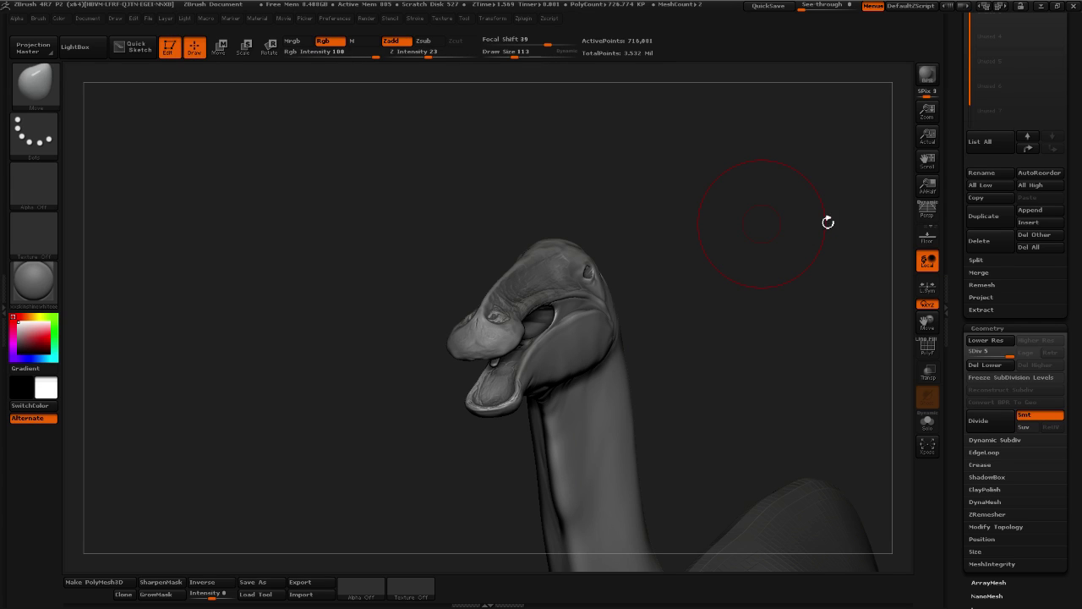
left_click_drag(773, 260, 806, 269)
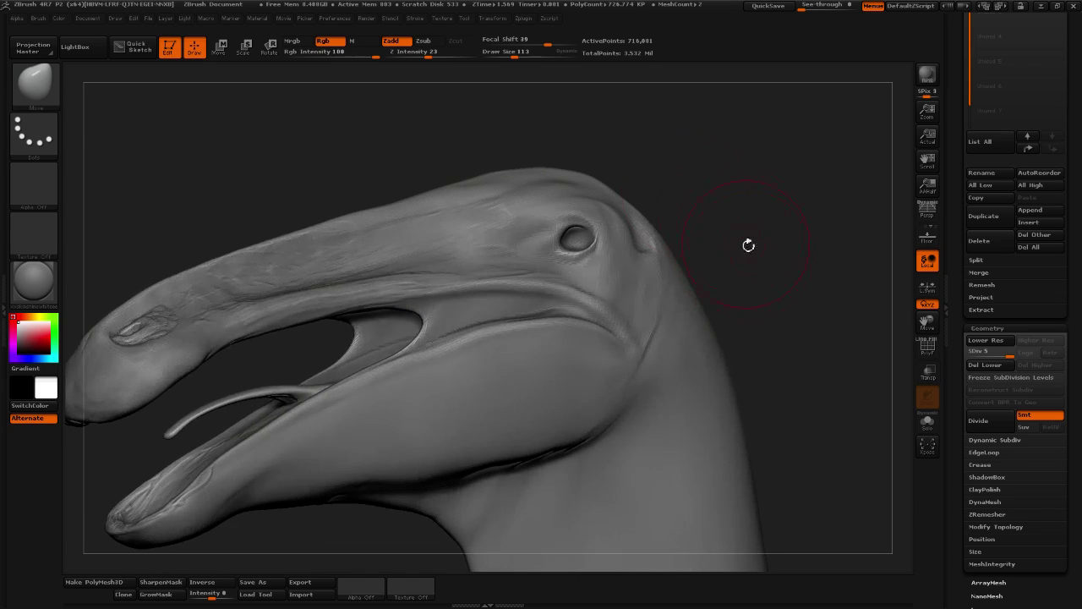
Lower the head mesh to subdivision level 4 and delete the higher level, with the Move brush's draw size at 62
left_click_drag(514, 53, 508, 53)
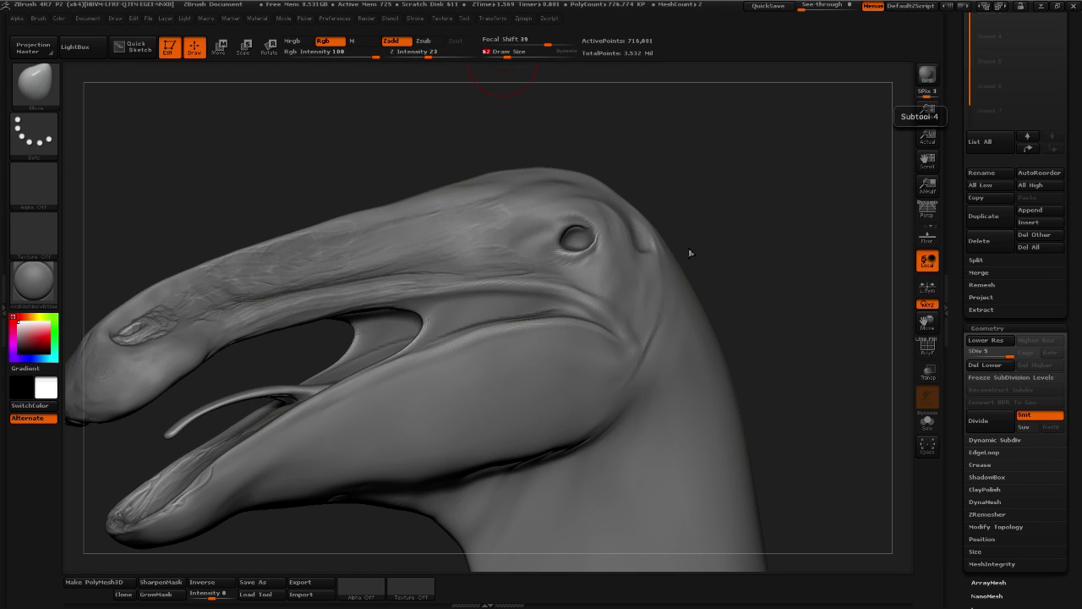
left_click_drag(766, 259, 942, 261)
left_click(1001, 351)
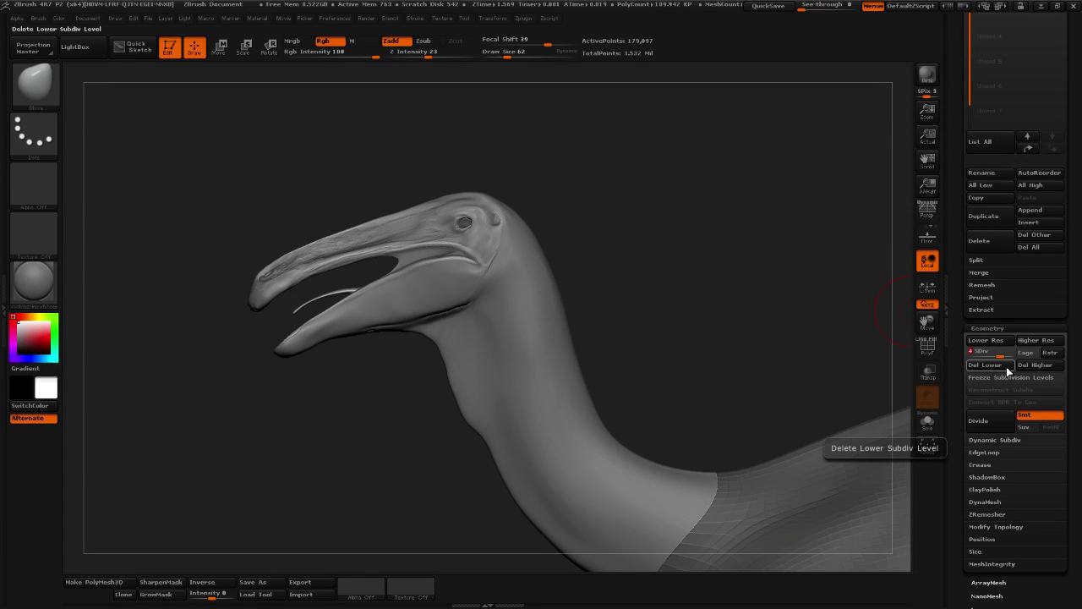
left_click(1036, 364)
Reduce the Move brush's draw size and examine the cheek membrane at the mouth corner from side and three-quarter views
left_click_drag(760, 293, 689, 180, "alt")
left_click_drag(513, 52, 499, 52)
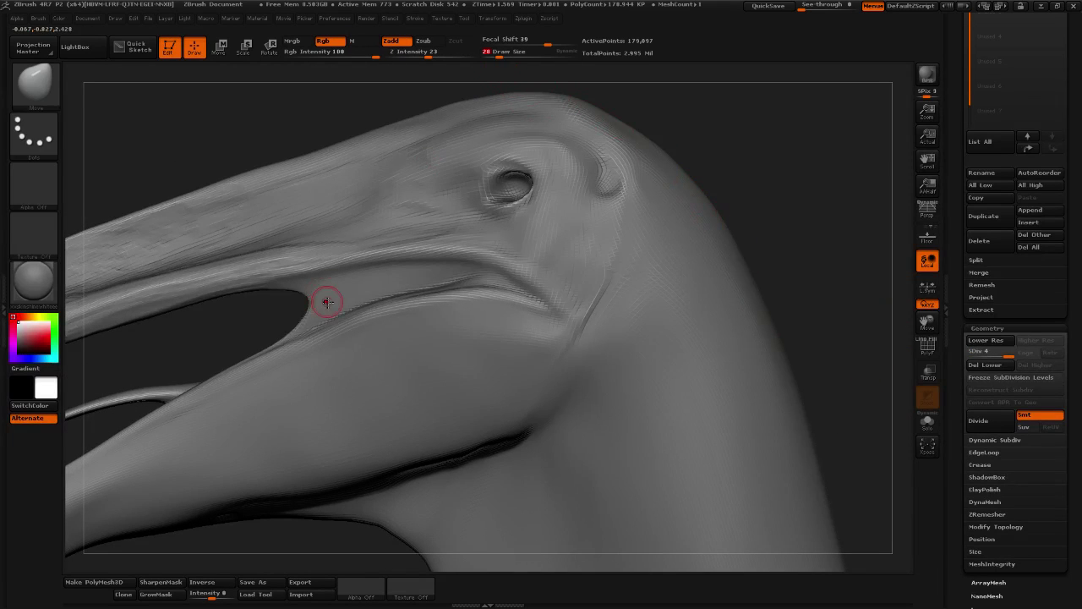
left_click_drag(749, 155, 682, 201)
mouse_move(757, 153)
left_mouse_down("alt")
mouse_move(783, 149)
mouse_move(741, 156)
left_mouse_up("alt")
left_click_drag(328, 304, 299, 305)
key("ctrl+shift")
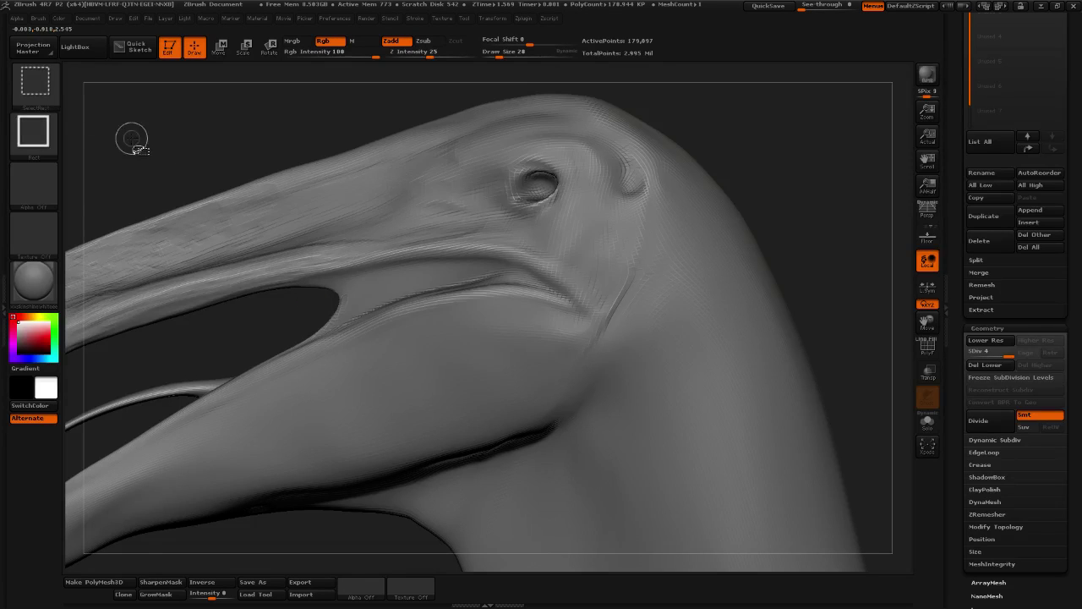
left_click(49, 89)
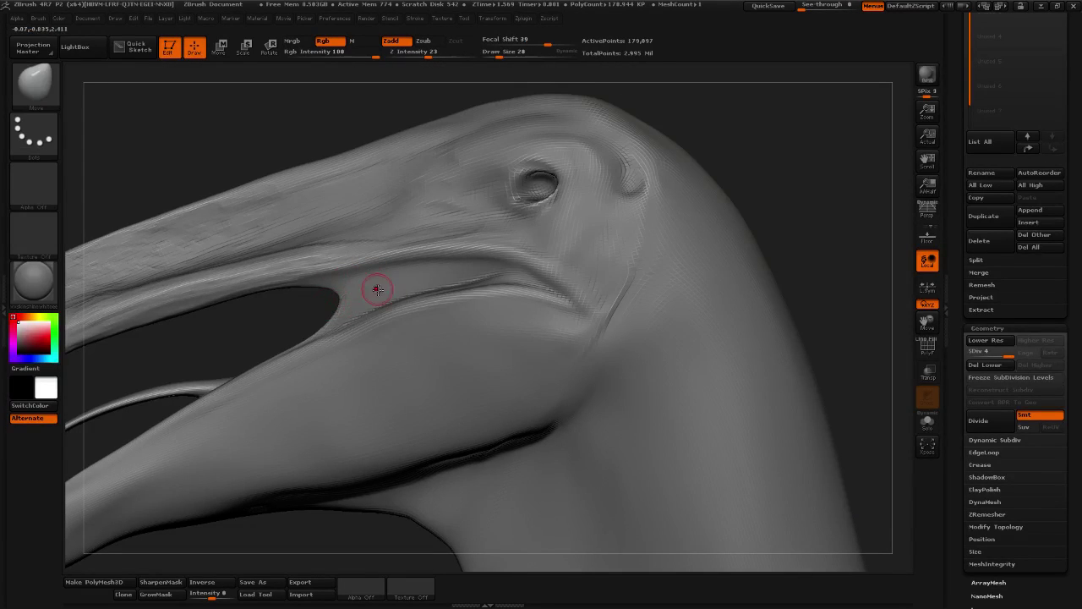
mouse_move(294, 328)
left_mouse_down()
mouse_move(305, 308)
mouse_move(357, 286)
left_mouse_up()
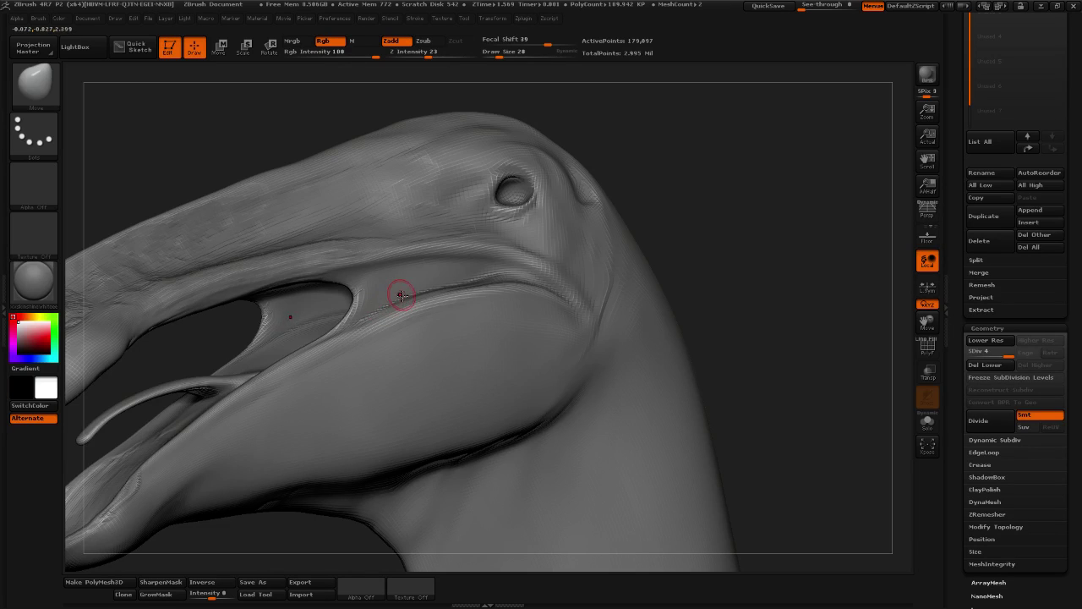
Make a small dent in the rear side of the lower jaw below the mouth corner with the Move brush
mouse_move(714, 222)
left_mouse_down()
mouse_move(676, 245)
mouse_move(726, 217)
mouse_move(680, 235)
left_mouse_up()
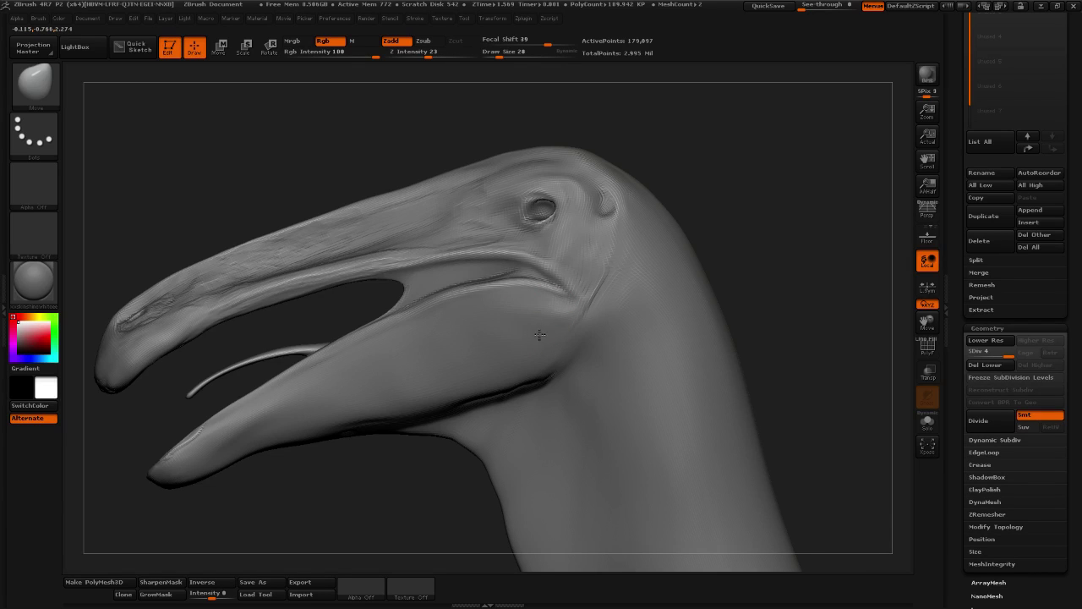
left_click_drag(538, 326, 574, 328, "alt")
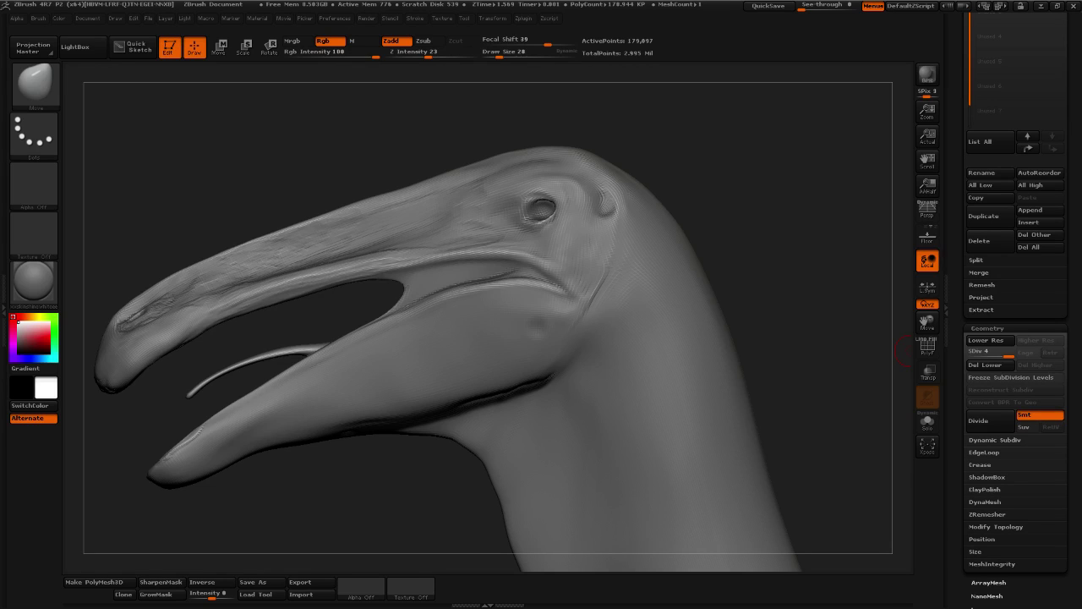
left_click_drag(757, 225, 728, 231)
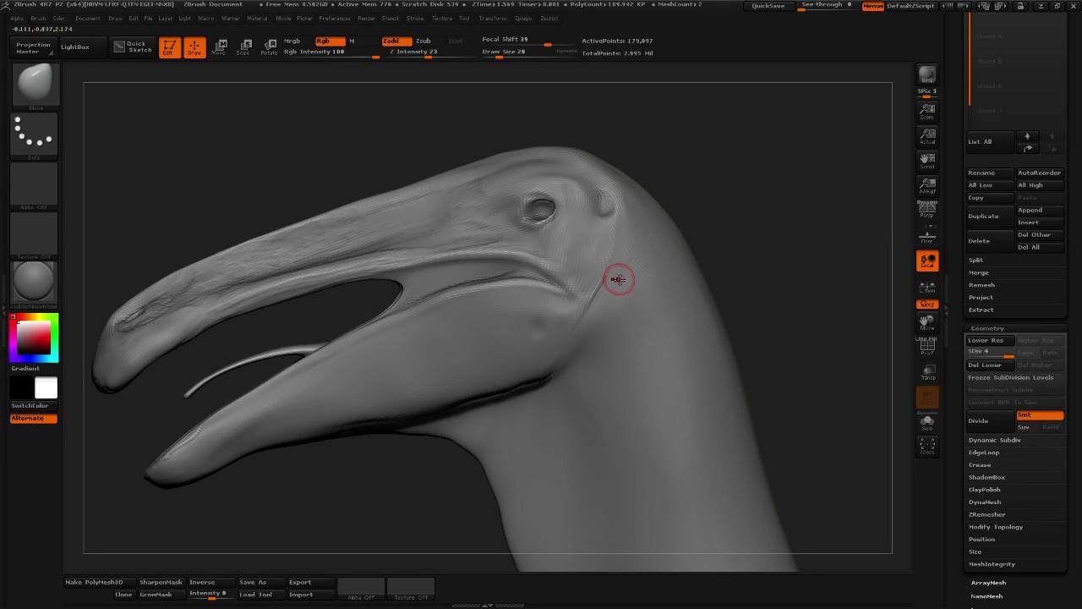
Hide the cheek membrane between the jaws at the mouth corner with SelectLasso, extending the opening backward with a second selection
left_click_drag(716, 164, 744, 190, "alt")
mouse_move(298, 324)
left_mouse_down()
mouse_move(331, 352)
mouse_move(372, 339)
left_mouse_up()
key("ctrl+shift")
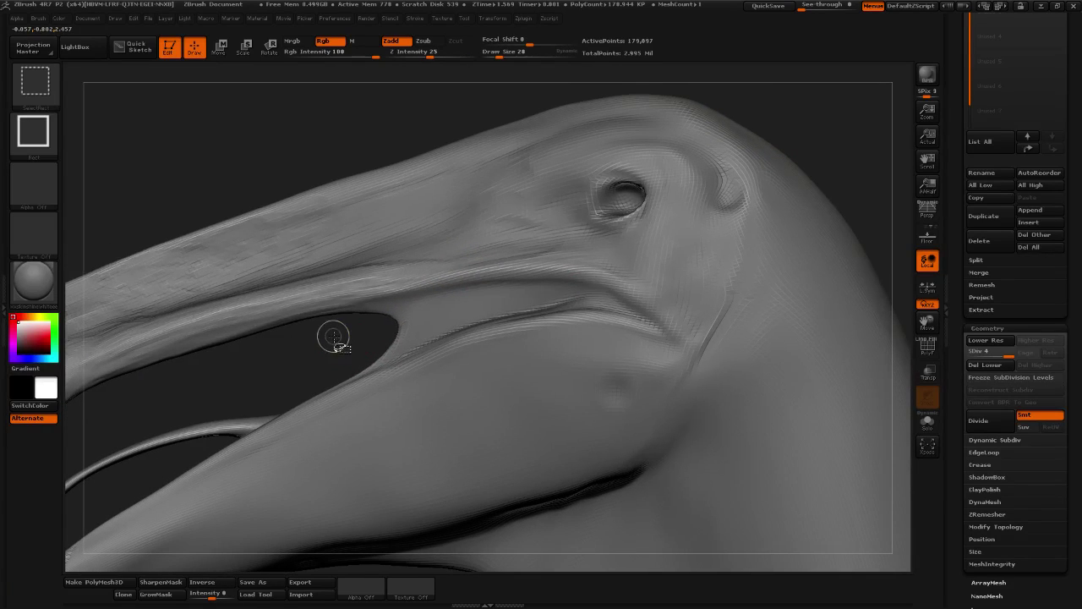
left_click(35, 85)
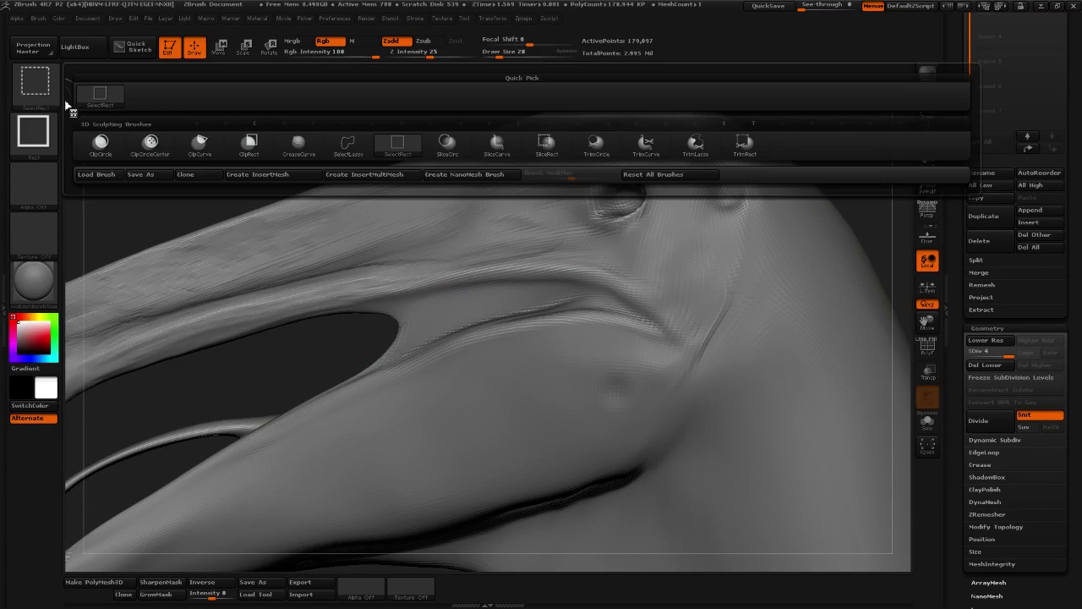
left_click(349, 144)
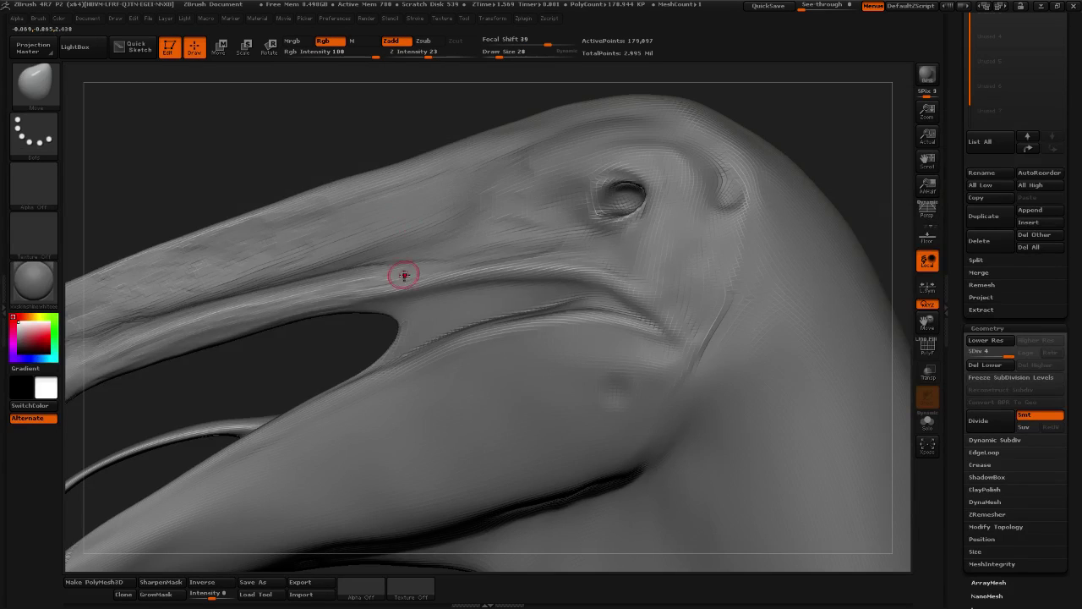
mouse_move(357, 329)
left_mouse_down("ctrl+shift")
mouse_move(362, 314)
mouse_move(440, 298)
mouse_move(484, 317)
mouse_move(355, 331)
mouse_move(350, 353)
mouse_move(553, 251)
left_mouse_up("ctrl+shift")
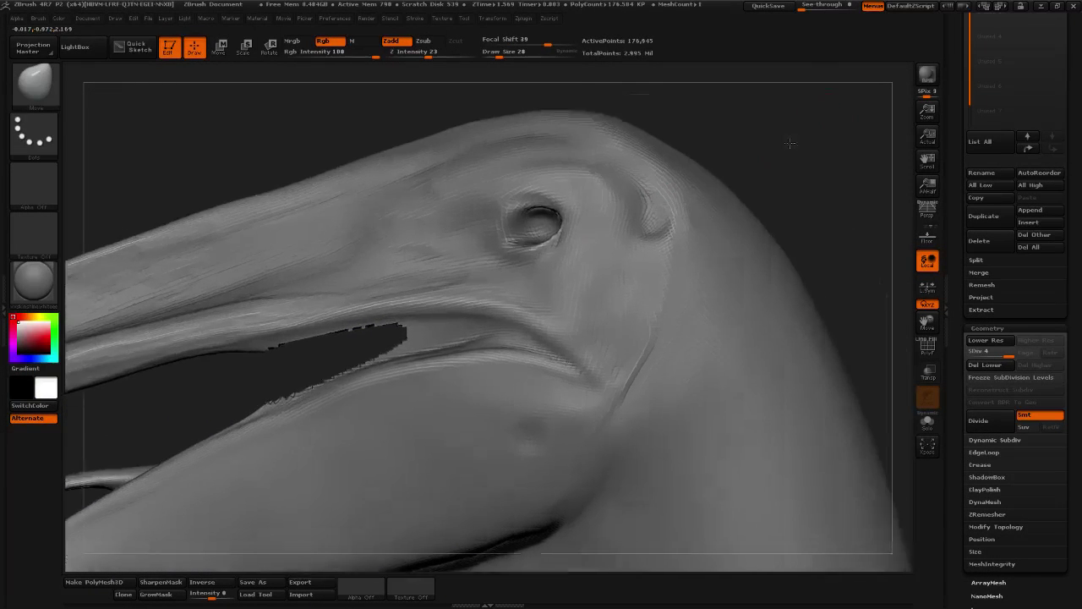
left_click_drag(790, 143, 789, 134)
mouse_move(369, 339)
left_mouse_down("ctrl+alt+shift")
mouse_move(408, 325)
mouse_move(472, 330)
mouse_move(369, 354)
left_mouse_up("ctrl+alt+shift")
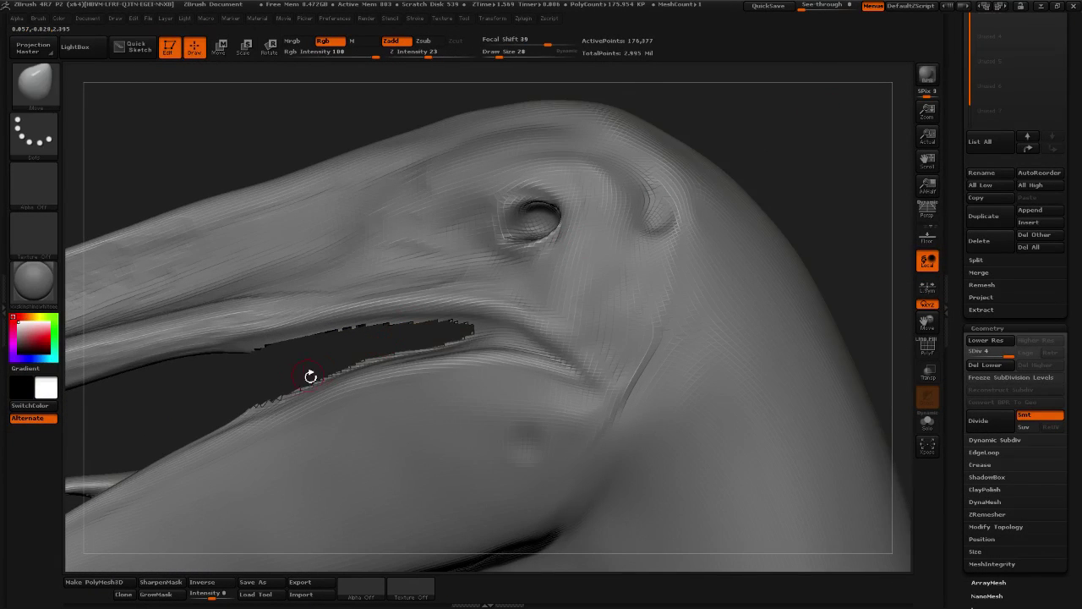
mouse_move(812, 152)
left_mouse_down()
mouse_move(673, 162)
mouse_move(795, 161)
mouse_move(695, 172)
left_mouse_up()
left_click_drag(739, 208, 728, 186)
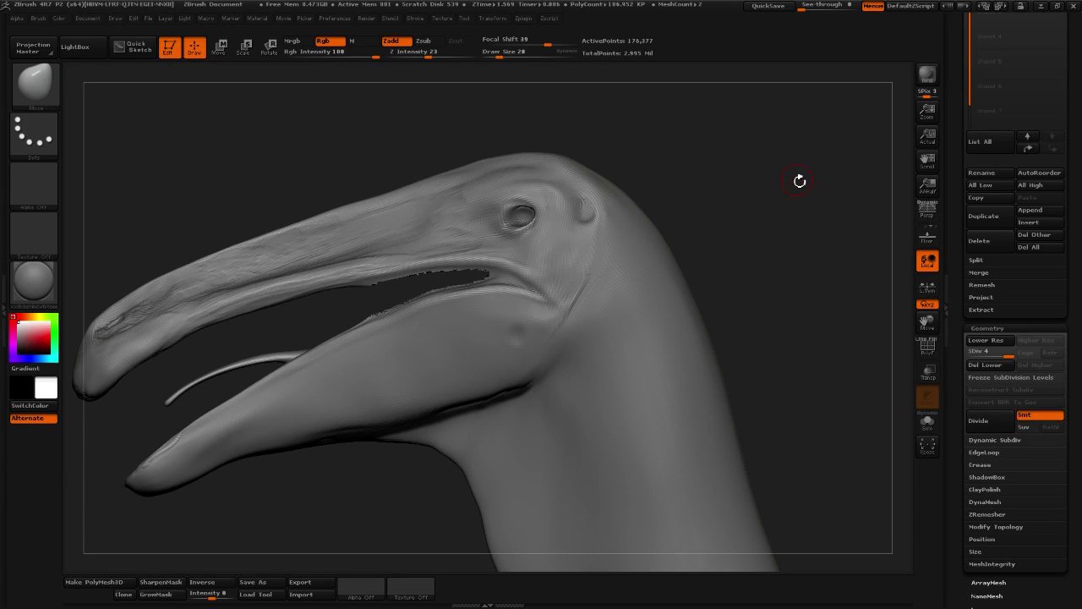
Delete the hidden mouth-corner polygons from the head mesh and close the resulting holes
left_click_drag(780, 226, 930, 309)
left_click_drag(959, 376, 956, 293)
key("shift+d")
key("shift+d")
key("shift+d")
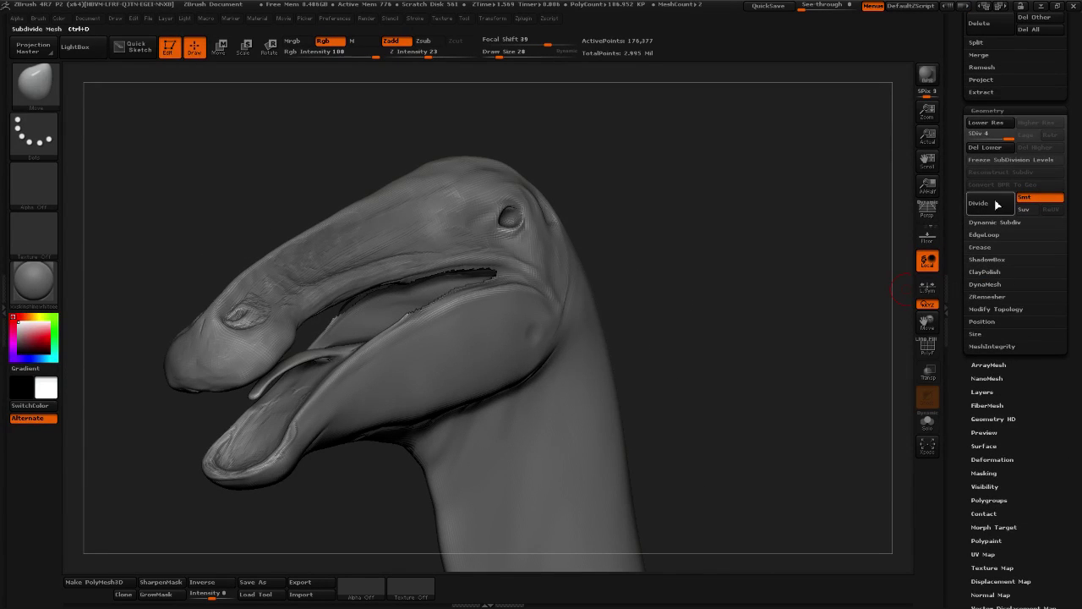
left_click(997, 310)
left_click(990, 361)
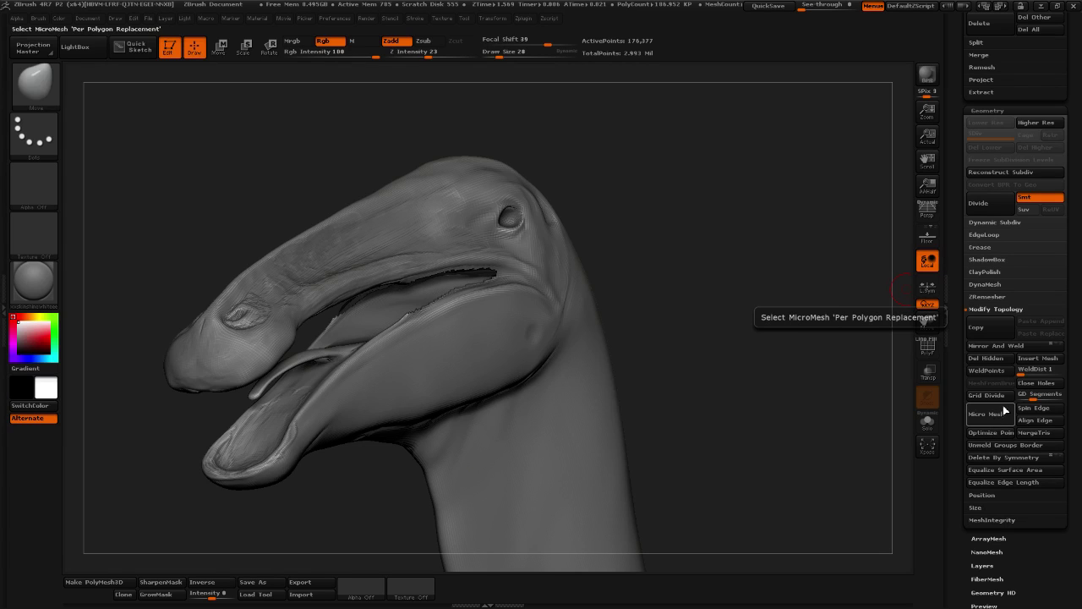
left_click(1036, 383)
Smooth the jagged cut edge at the mouth corner with draw size 45, and check it from several angles
left_click_drag(716, 348, 686, 258)
mouse_move(665, 194)
left_mouse_down("alt")
mouse_move(700, 201)
mouse_move(583, 67)
mouse_move(674, 123)
left_mouse_up("alt")
left_click(504, 56)
left_click_drag(536, 84, 565, 98, "alt")
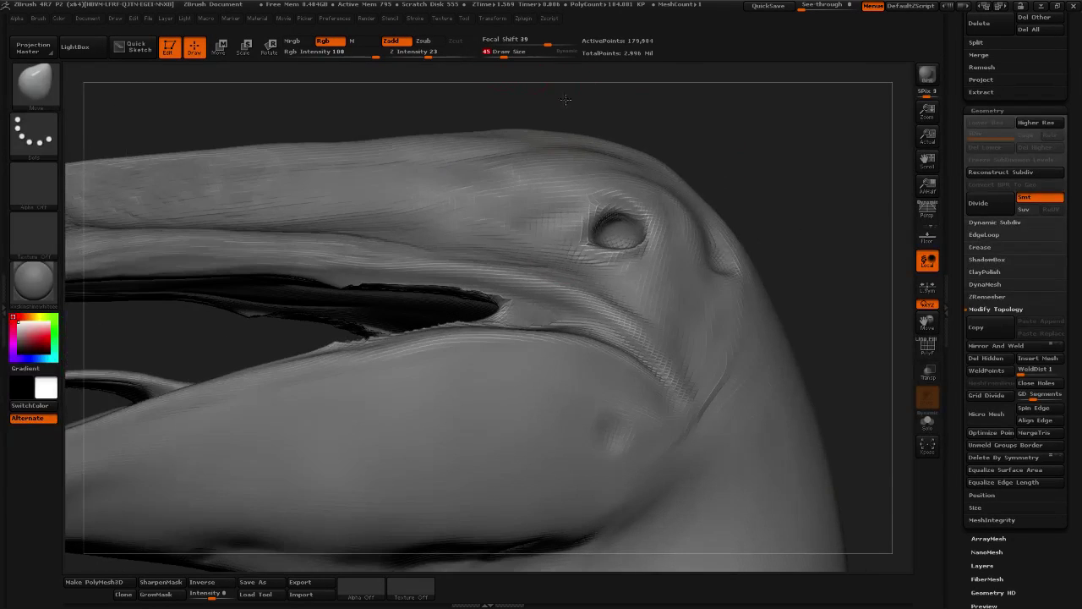
left_click_drag(838, 211, 801, 234)
key("shift")
mouse_move(845, 182)
left_mouse_down()
mouse_move(739, 203)
mouse_move(725, 237)
mouse_move(703, 227)
left_mouse_up()
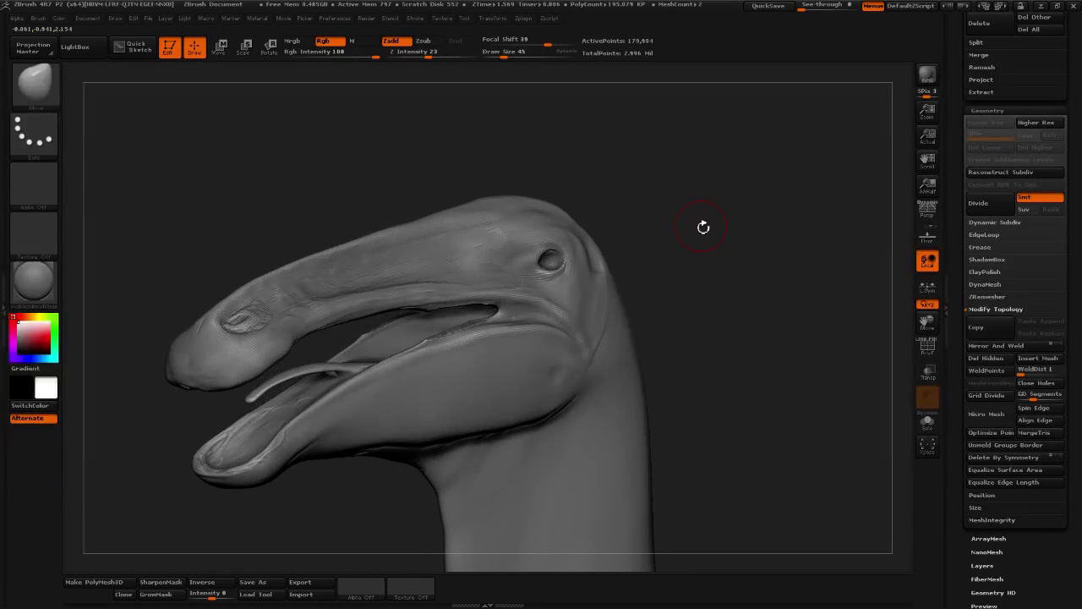
mouse_move(858, 142)
left_mouse_down()
mouse_move(841, 138)
mouse_move(857, 137)
mouse_move(684, 198)
left_mouse_up()
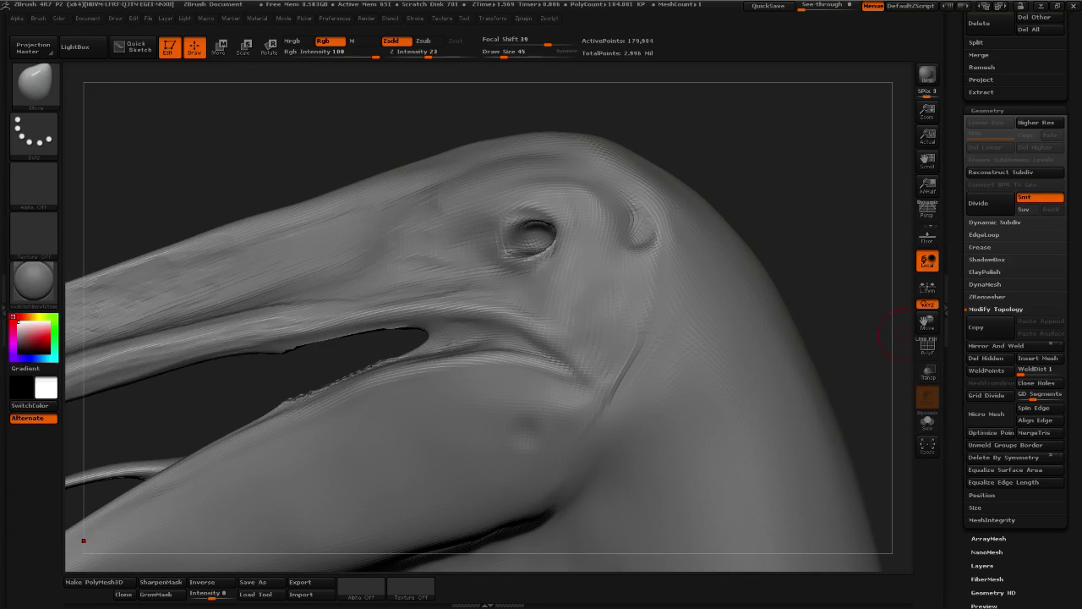
Switch to Windows Photo Viewer and study the jaw joint and skull openings in the reference diagram nature13874-f2.jpg
key("alt+Tab")
scroll(543, 368, "up", 5)
left_click_drag(533, 345, 598, 216)
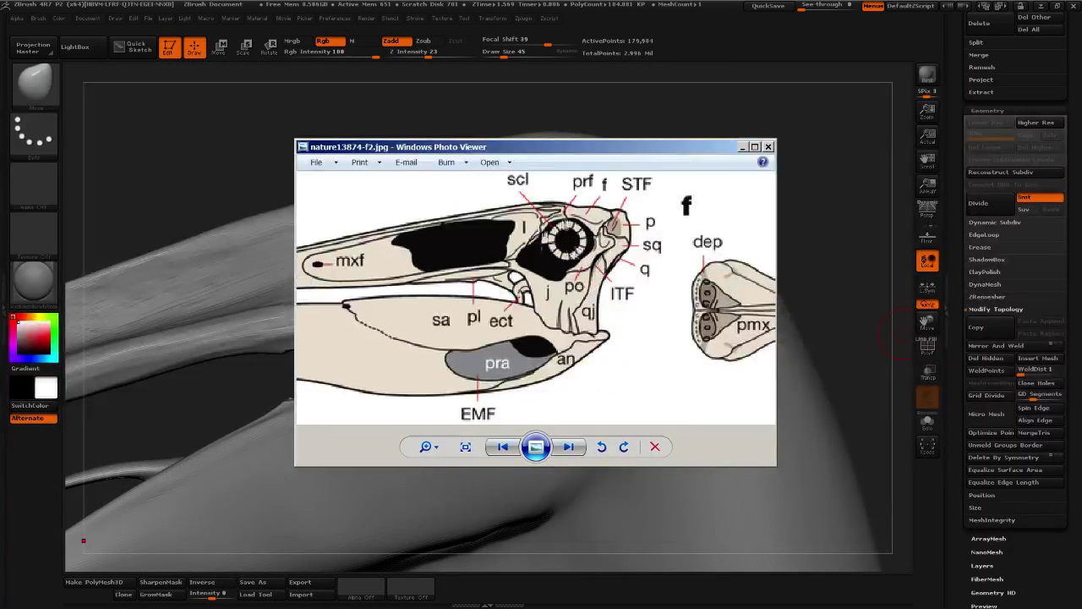
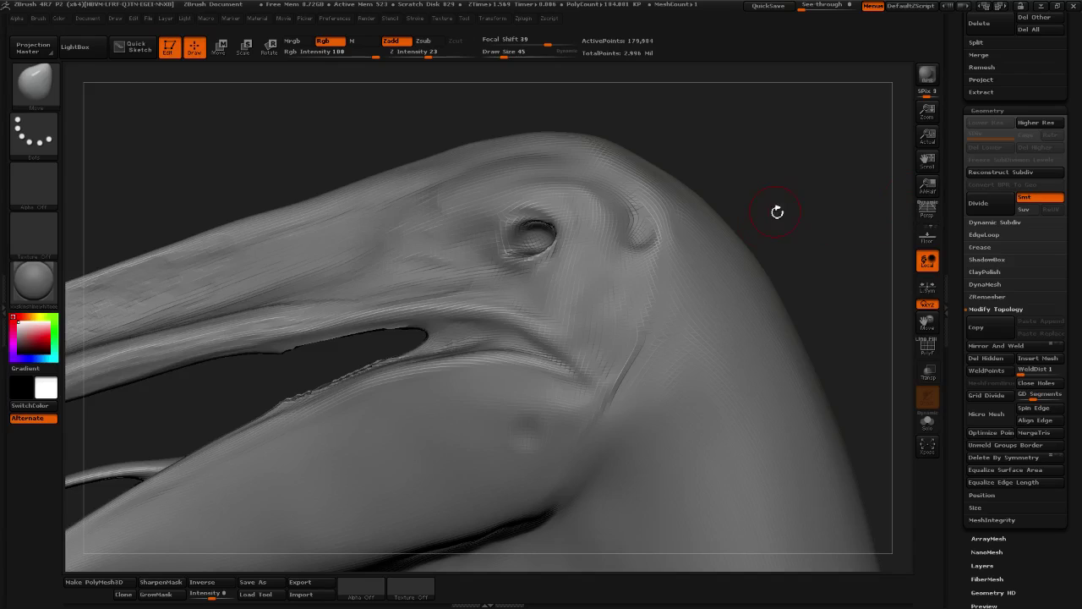
Push the mouth corner slightly backward with the Move brush, reducing its draw size from 93 to 56
mouse_move(777, 213)
left_mouse_down("alt")
mouse_move(790, 208)
mouse_move(783, 232)
left_mouse_up("alt")
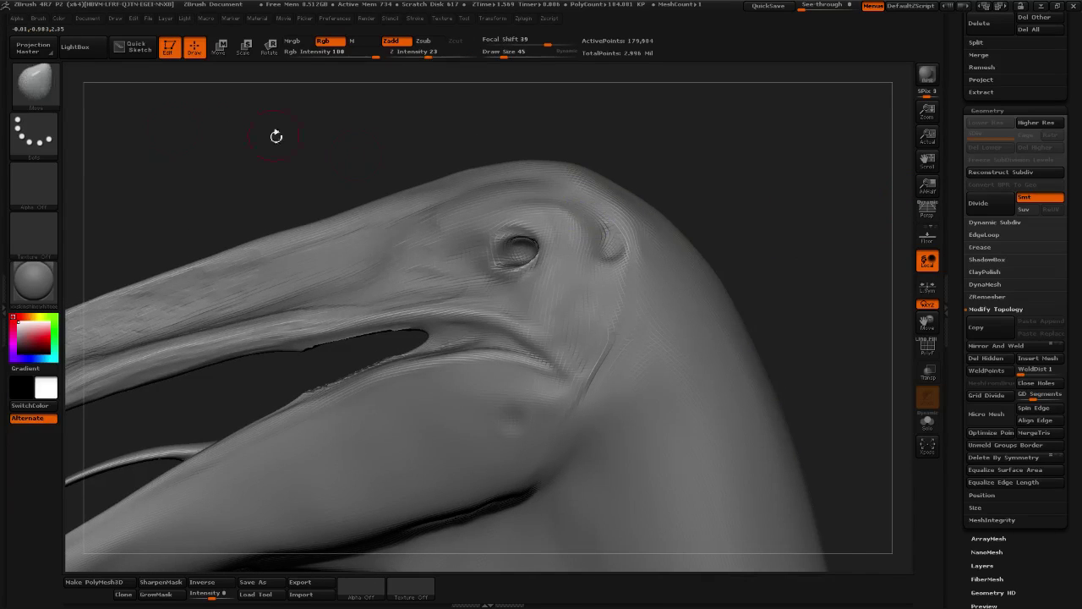
left_click_drag(513, 56, 512, 56)
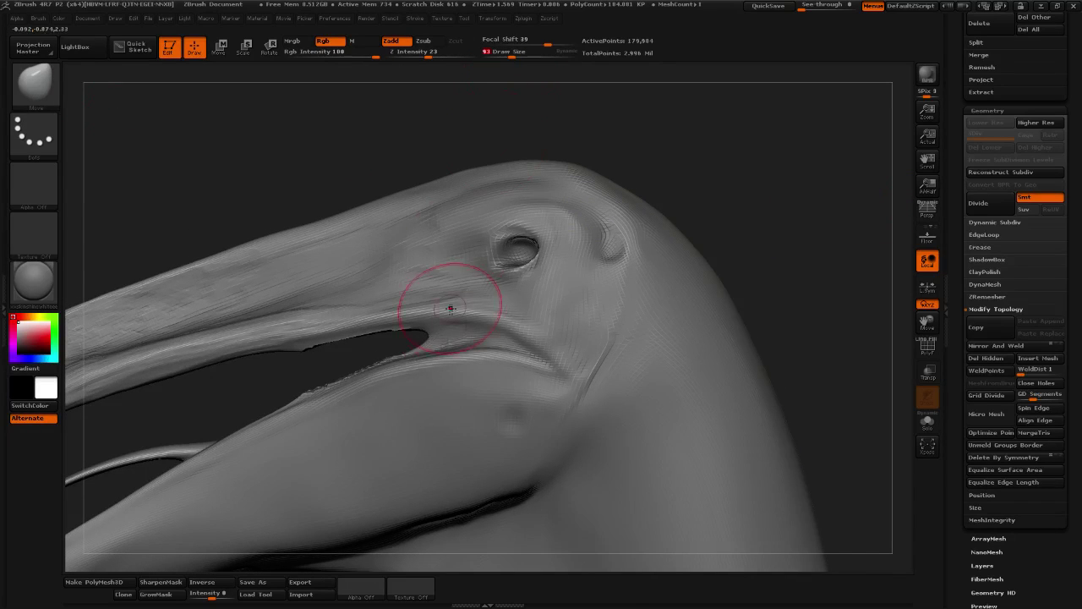
left_click_drag(439, 345, 438, 356)
left_click(506, 55)
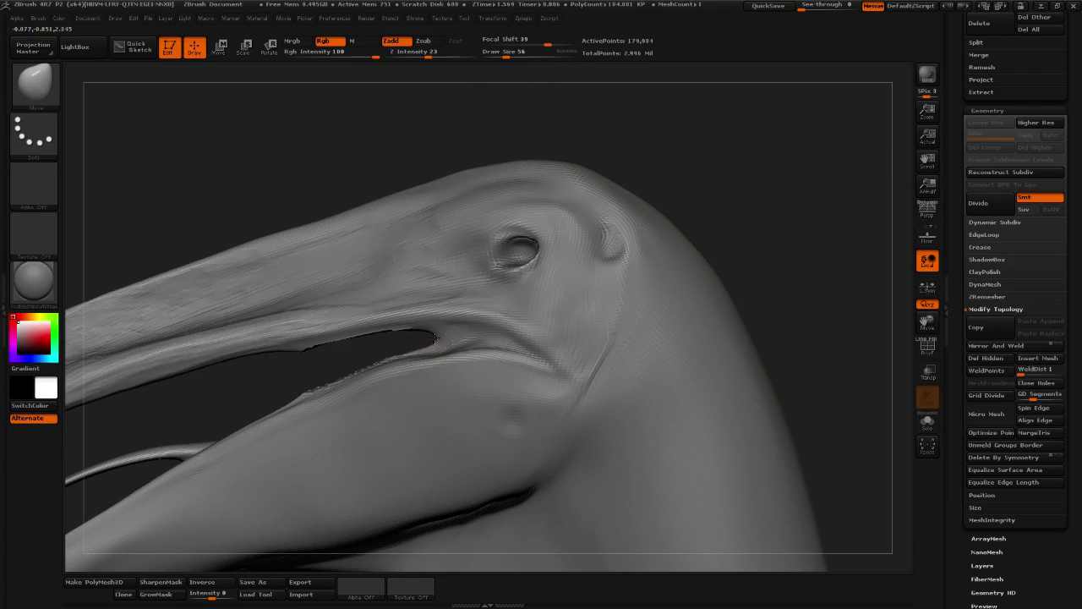
mouse_move(436, 338)
left_mouse_down()
mouse_move(428, 345)
mouse_move(442, 336)
mouse_move(437, 347)
mouse_move(451, 349)
left_mouse_up()
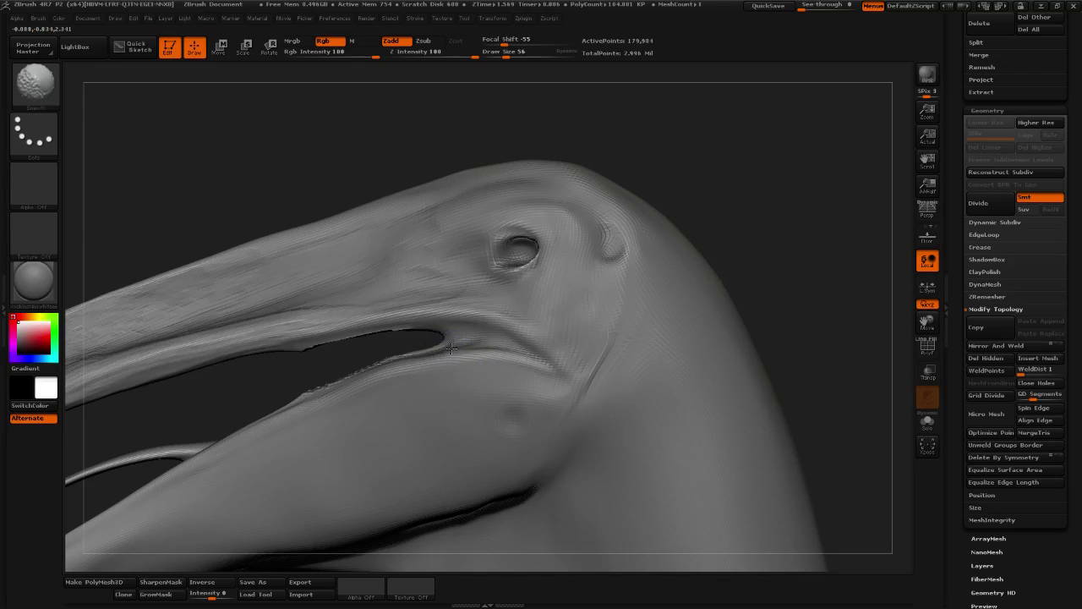
Smooth the ragged upper and lower edges of the mouth opening on both sides of the head at draw size 56
mouse_move(761, 210)
left_mouse_down()
mouse_move(832, 196)
mouse_move(787, 240)
left_mouse_up()
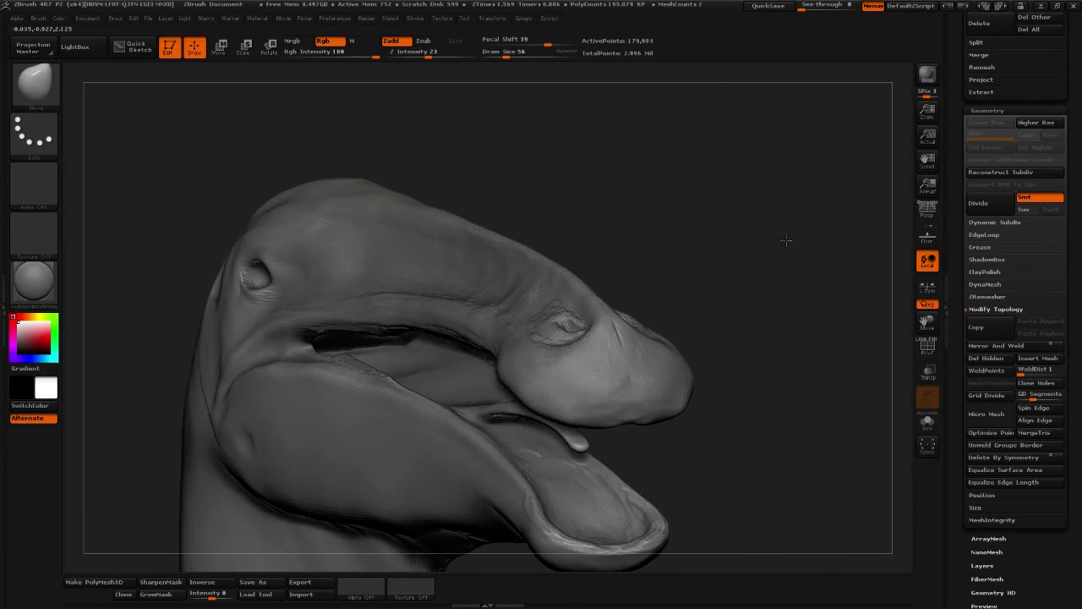
mouse_move(395, 345)
left_mouse_down("shift")
mouse_move(350, 351)
mouse_move(410, 342)
left_mouse_up("shift")
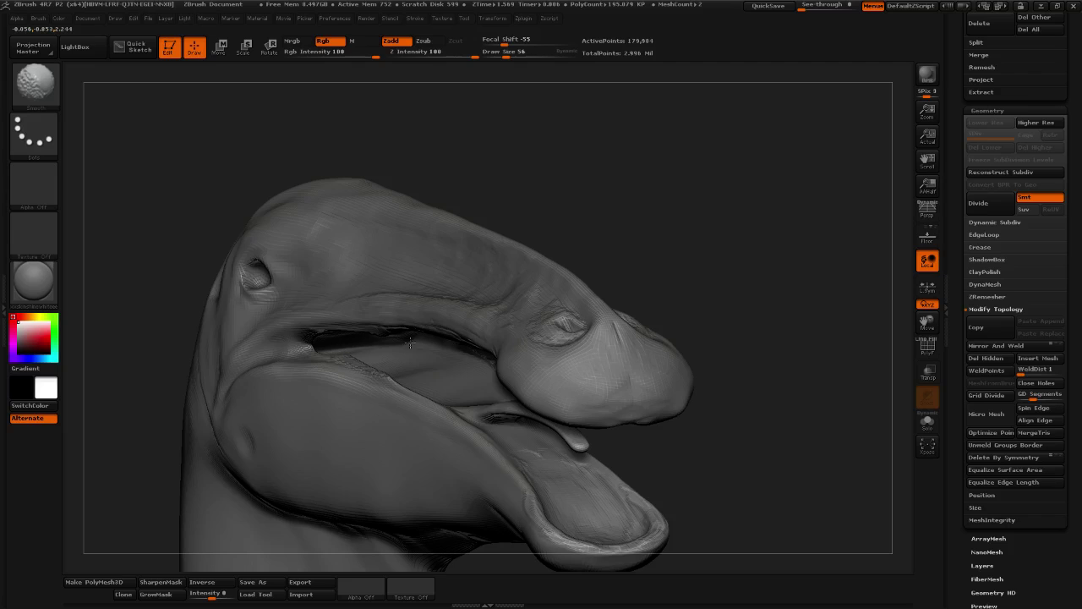
left_click_drag(696, 251, 380, 333)
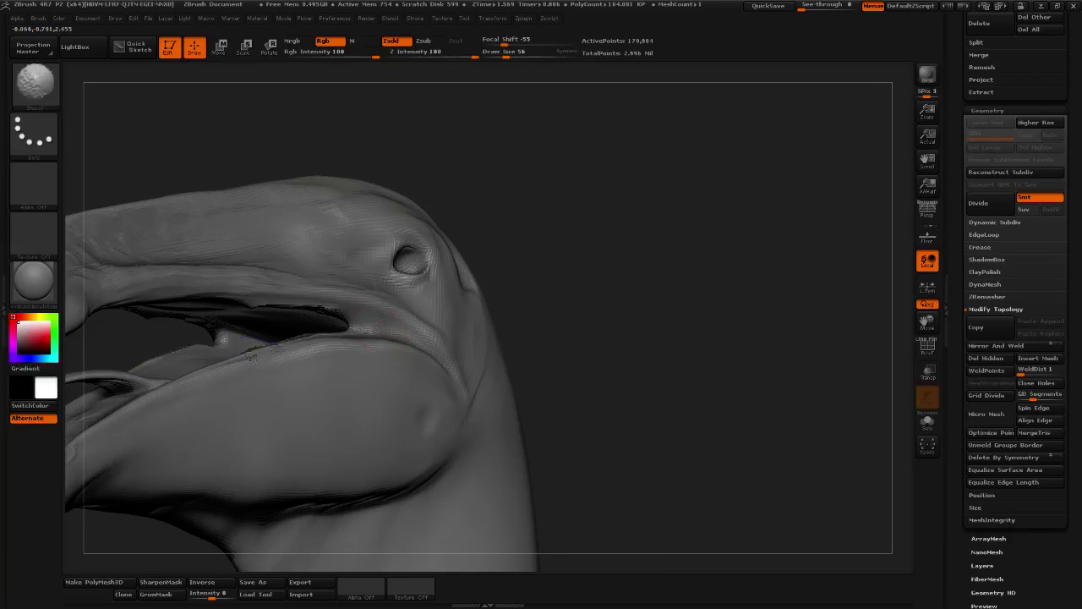
left_click_drag(250, 357, 303, 341, "shift")
left_click_drag(558, 279, 604, 300)
left_click_drag(223, 336, 238, 328, "shift")
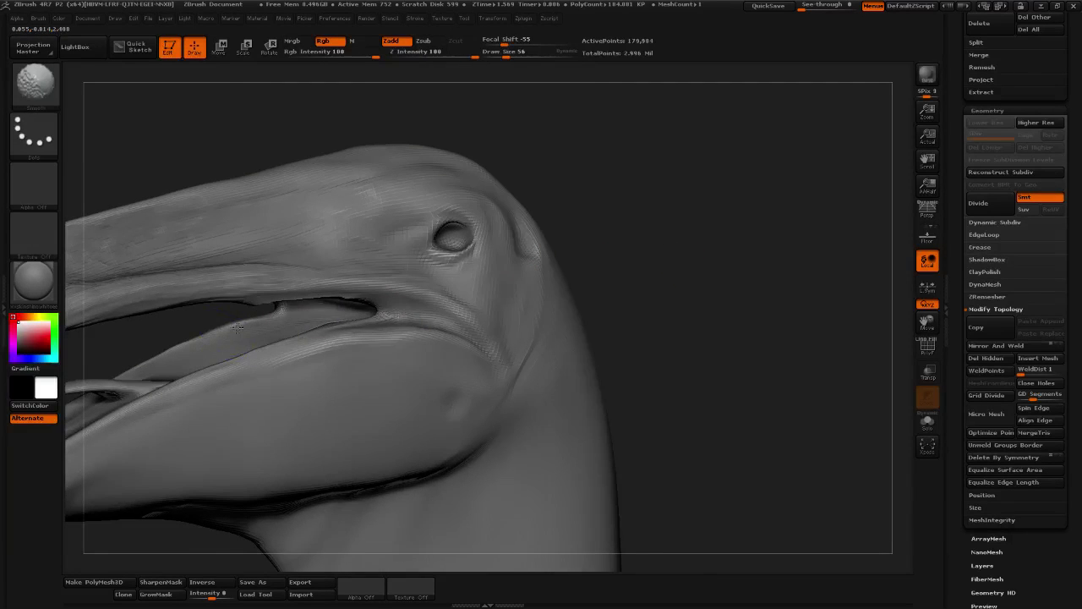
mouse_move(626, 236)
left_mouse_down()
mouse_move(683, 203)
mouse_move(676, 191)
left_mouse_up()
left_click_drag(250, 272, 201, 259, "shift")
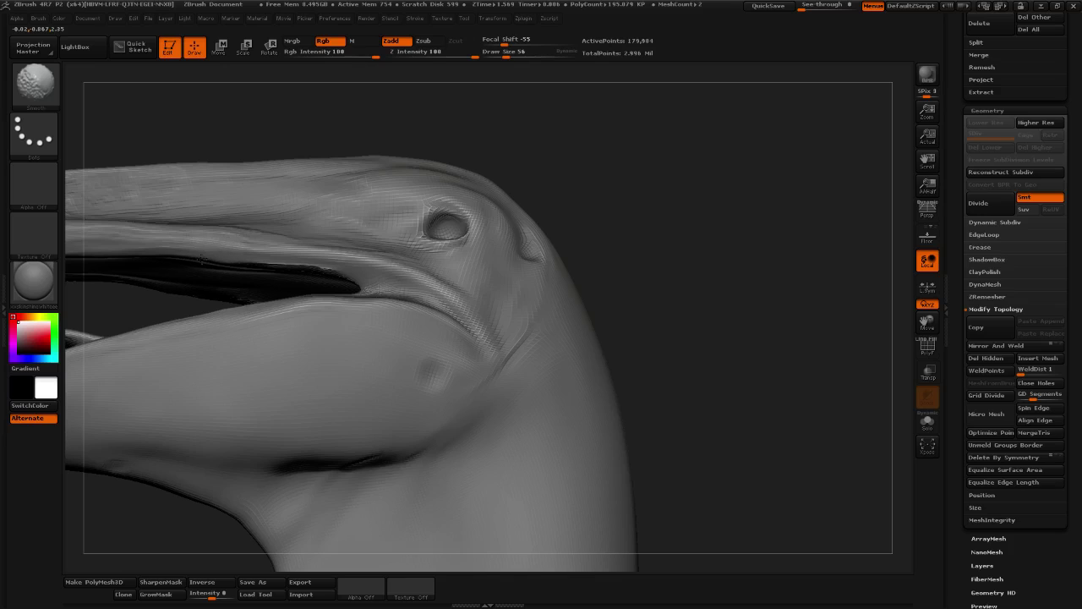
mouse_move(613, 175)
left_mouse_down()
mouse_move(623, 133)
mouse_move(374, 284)
mouse_move(440, 318)
left_mouse_up()
mouse_move(743, 219)
left_mouse_down()
mouse_move(747, 251)
mouse_move(706, 229)
left_mouse_up()
left_click_drag(707, 229, 669, 314)
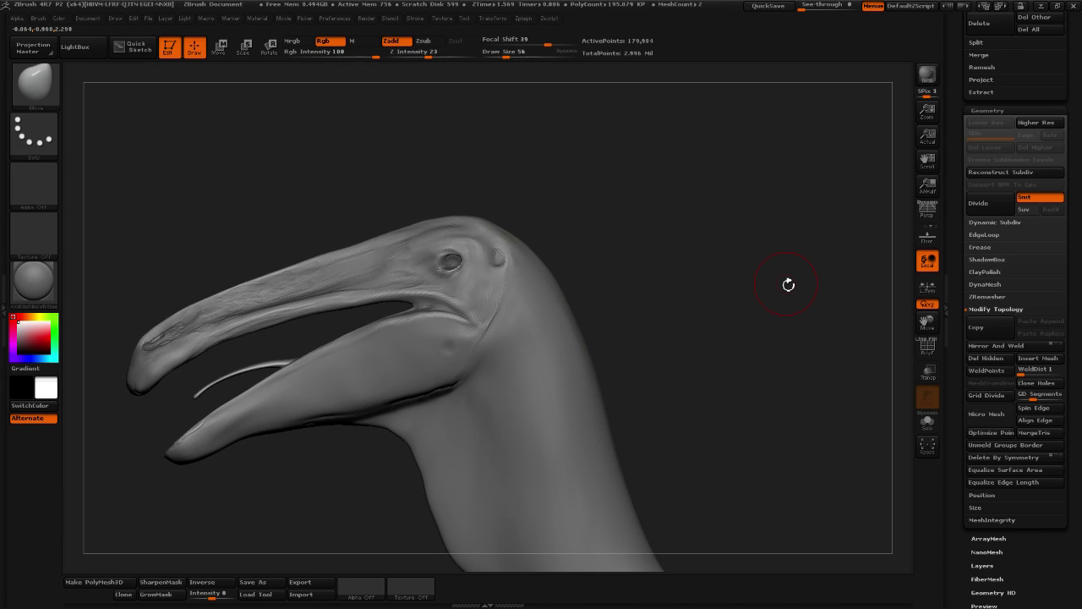
Choose the customized ClayTubes brush and set its draw size to 75 and Z intensity to 21
mouse_move(770, 325)
left_mouse_down()
mouse_move(764, 346)
mouse_move(813, 328)
mouse_move(824, 339)
mouse_move(897, 292)
left_mouse_up()
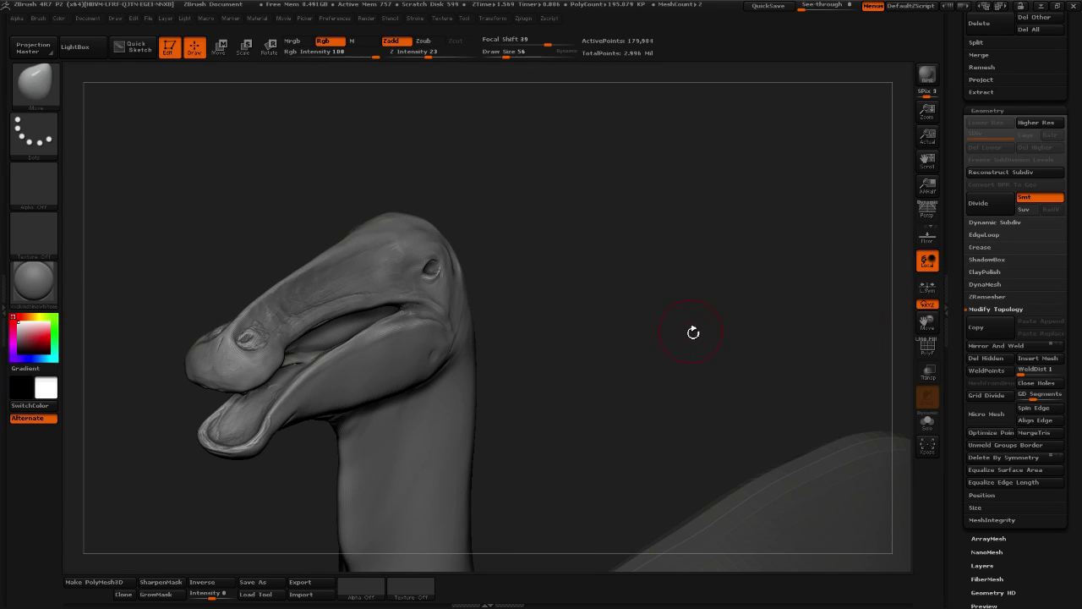
left_click_drag(693, 330, 665, 292)
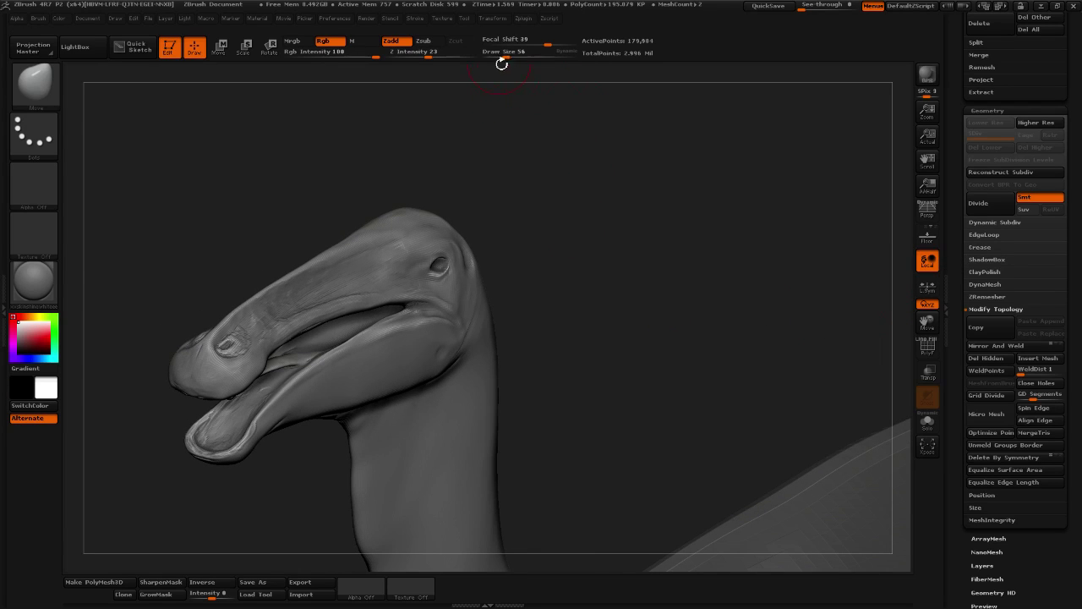
left_click_drag(501, 58, 514, 57)
left_click(44, 87)
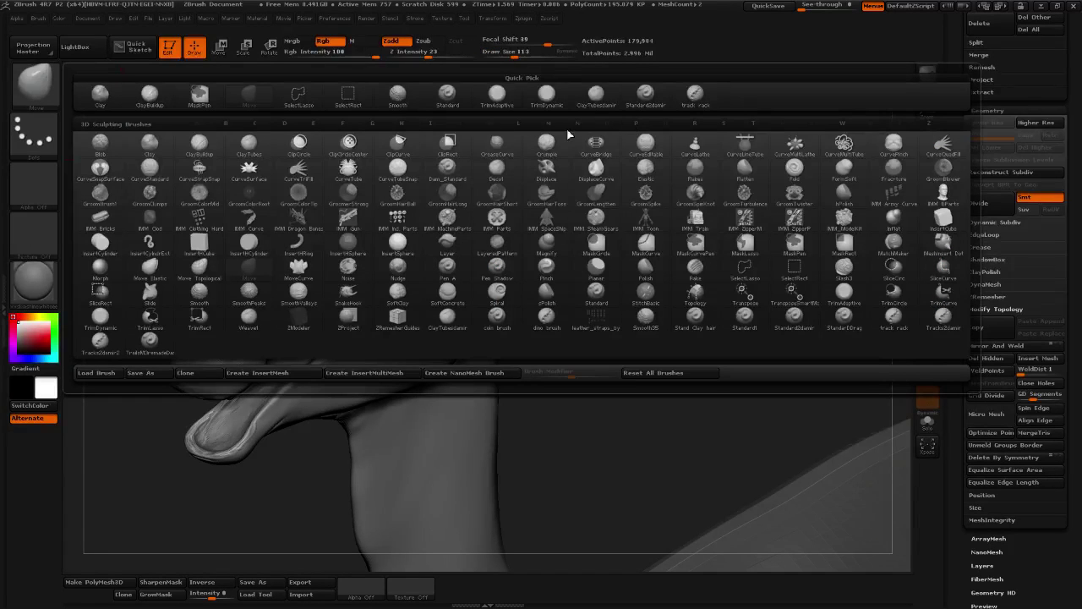
left_click(597, 94)
left_click_drag(521, 54, 512, 55)
left_click_drag(576, 186, 589, 206, "alt")
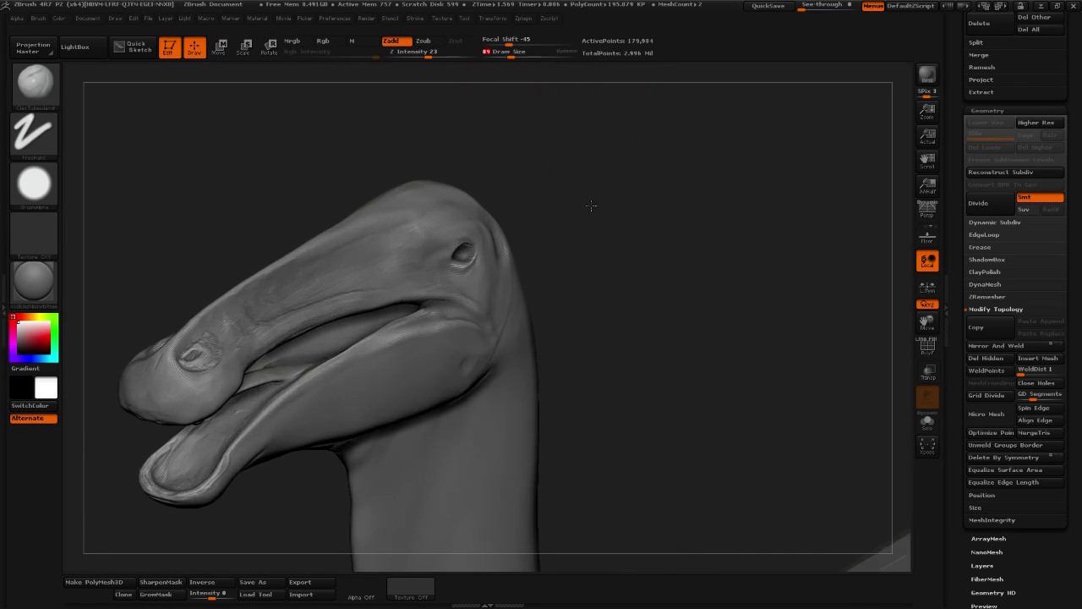
left_click_drag(513, 54, 506, 54)
mouse_move(626, 212)
left_mouse_down()
mouse_move(660, 283)
mouse_move(594, 292)
left_mouse_up()
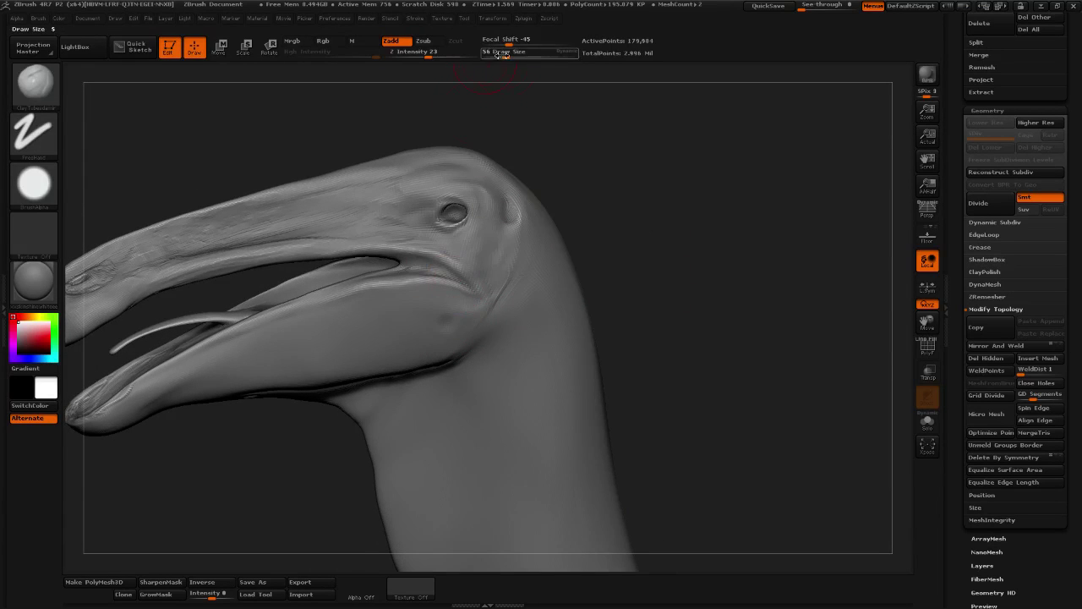
left_click_drag(506, 55, 513, 54)
left_click_drag(428, 56, 426, 56)
left_click_drag(514, 56, 510, 56)
Build up clay strokes on the rear of the lower jaw, just behind and below the mouth corner
mouse_move(464, 312)
left_mouse_down()
mouse_move(403, 346)
mouse_move(410, 303)
mouse_move(381, 314)
mouse_move(428, 295)
mouse_move(408, 336)
left_mouse_up()
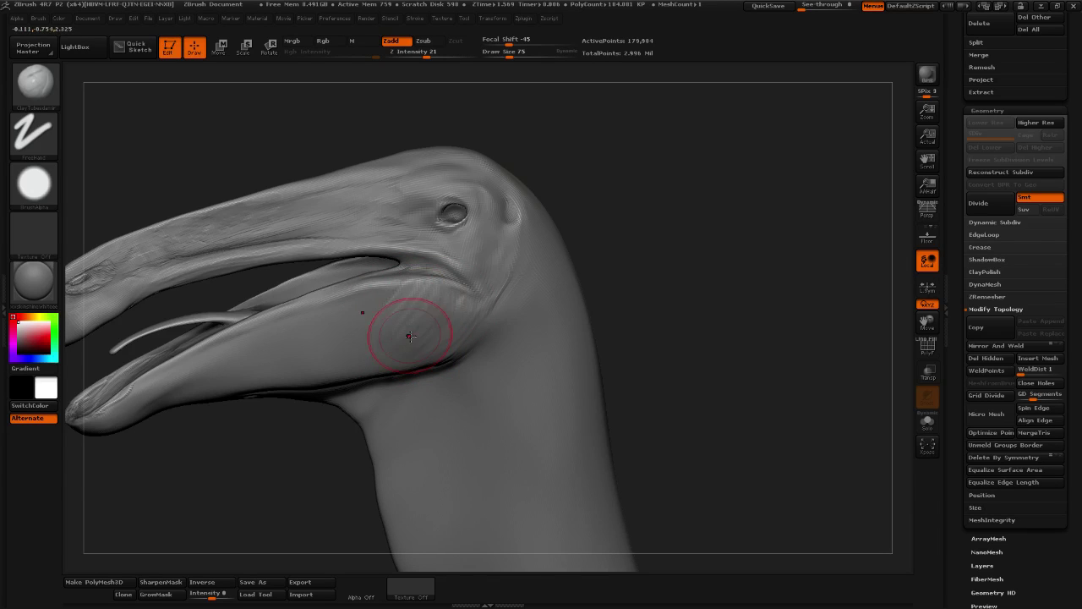
mouse_move(438, 301)
left_mouse_down()
mouse_move(449, 324)
mouse_move(397, 350)
mouse_move(409, 308)
mouse_move(380, 314)
mouse_move(397, 353)
left_mouse_up()
mouse_move(445, 319)
left_mouse_down()
mouse_move(371, 361)
mouse_move(461, 343)
left_mouse_up()
left_click_drag(619, 267, 718, 276)
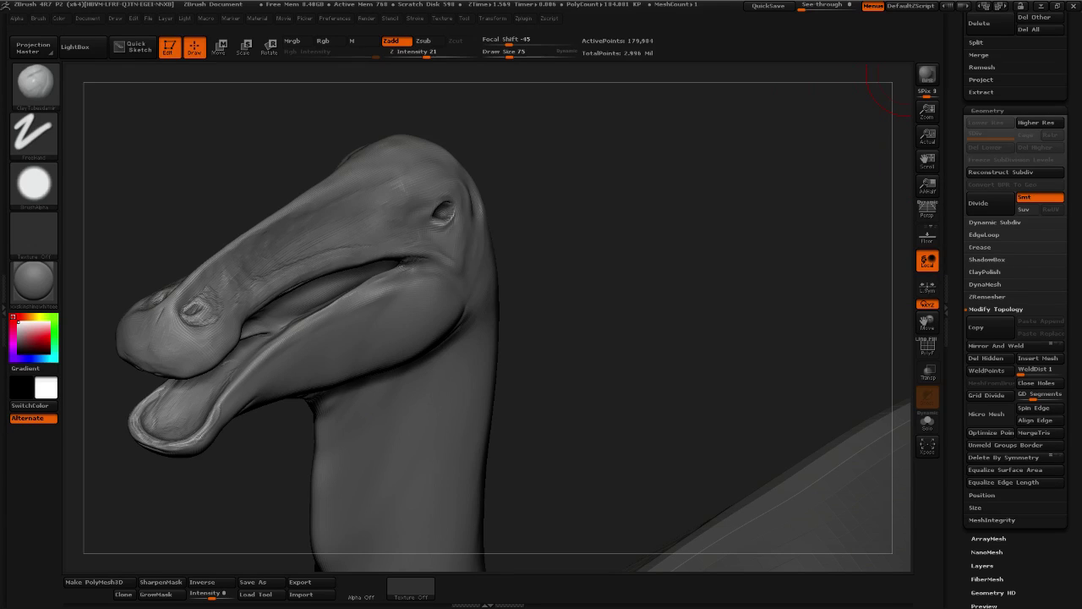
Switch to Windows Photo Viewer and study the open beak and cheek of the goose photo cl2nrsY.png
key("alt+Tab")
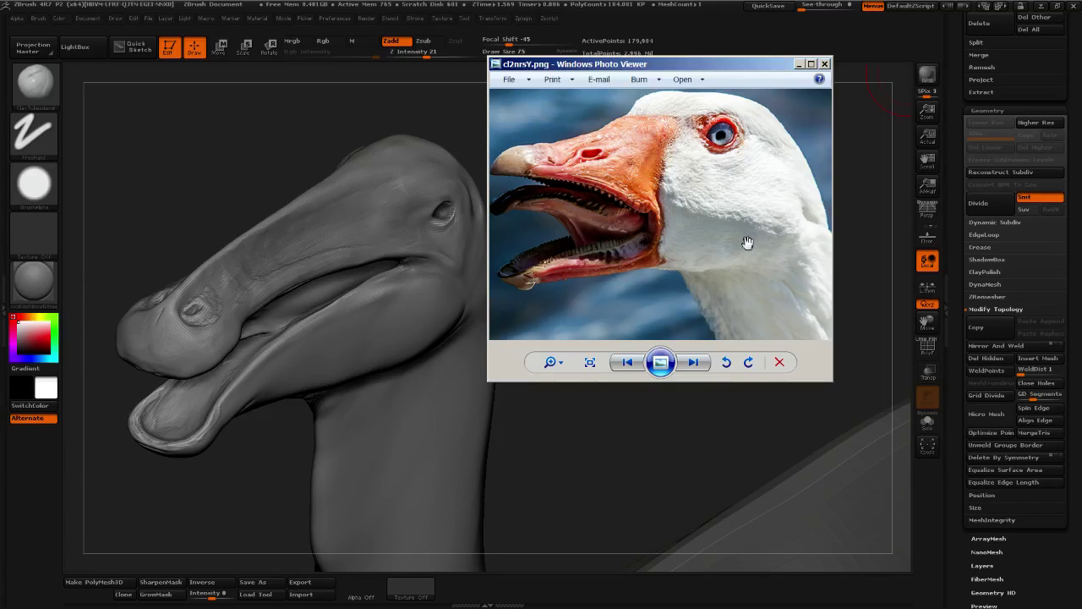
left_click_drag(763, 233, 735, 223)
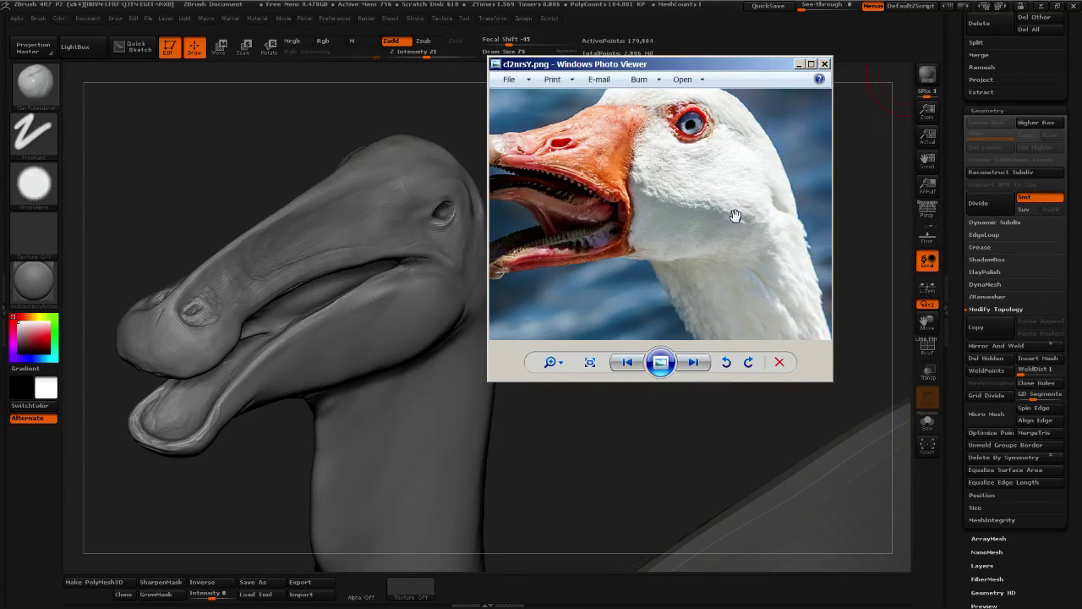
scroll(736, 222, "down", 2)
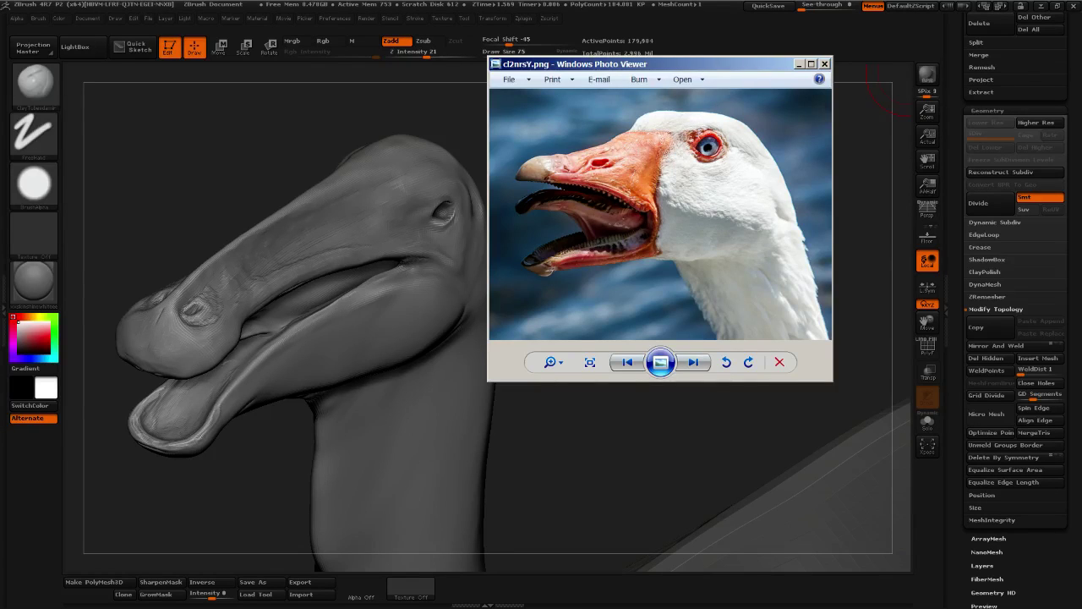
key("alt+Tab")
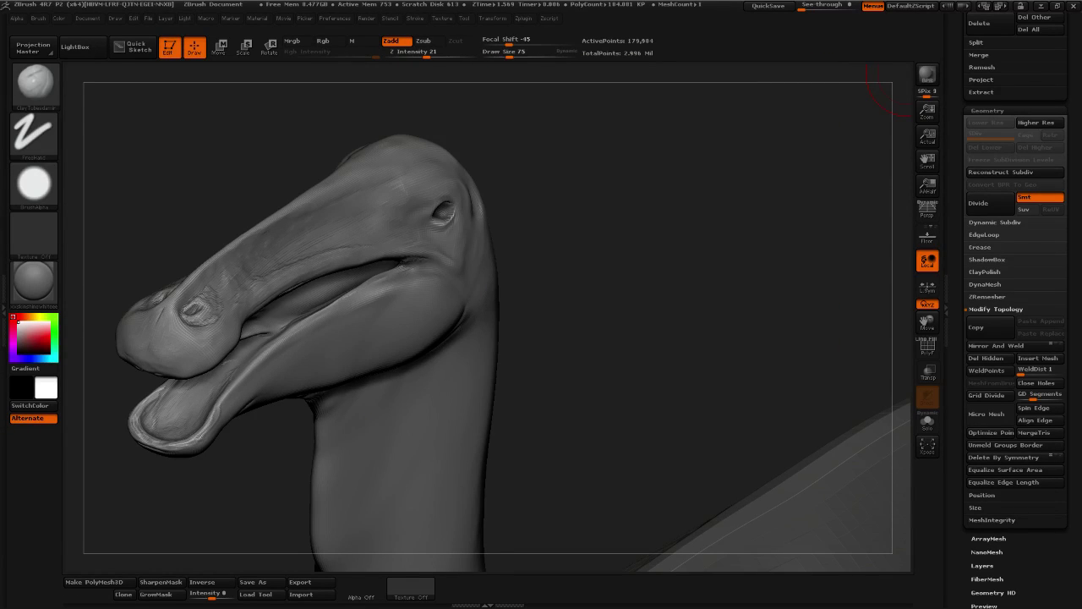
Back in ZBrush, build up the cheek between the eye and the mouth corner at draw size 42, extending it back over the jaw joint
mouse_move(562, 7)
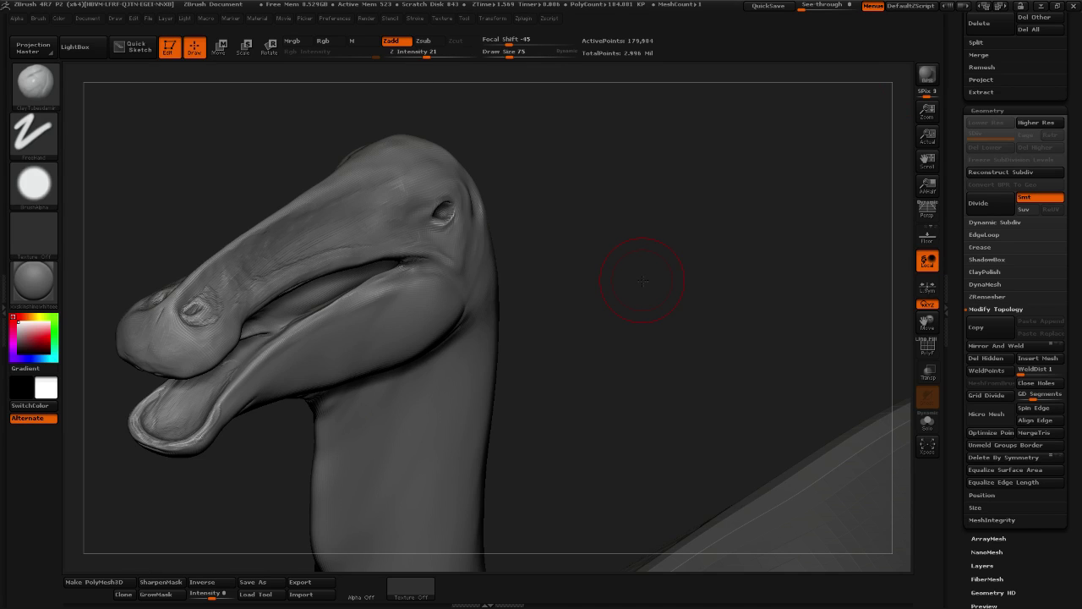
mouse_move(648, 271)
left_mouse_down()
mouse_move(679, 180)
mouse_move(578, 83)
mouse_move(722, 162)
mouse_move(733, 240)
mouse_move(743, 225)
mouse_move(550, 221)
left_mouse_up()
mouse_move(708, 184)
left_mouse_down("alt")
mouse_move(694, 227)
mouse_move(656, 252)
left_mouse_up("alt")
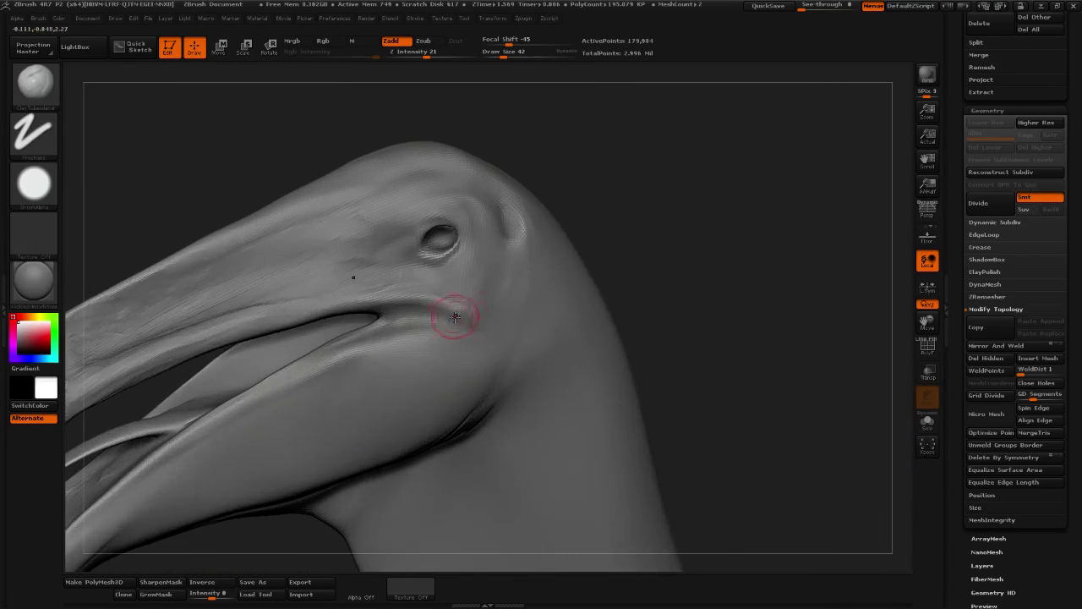
mouse_move(411, 290)
left_mouse_down()
mouse_move(472, 309)
mouse_move(408, 282)
mouse_move(432, 280)
mouse_move(522, 312)
left_mouse_up()
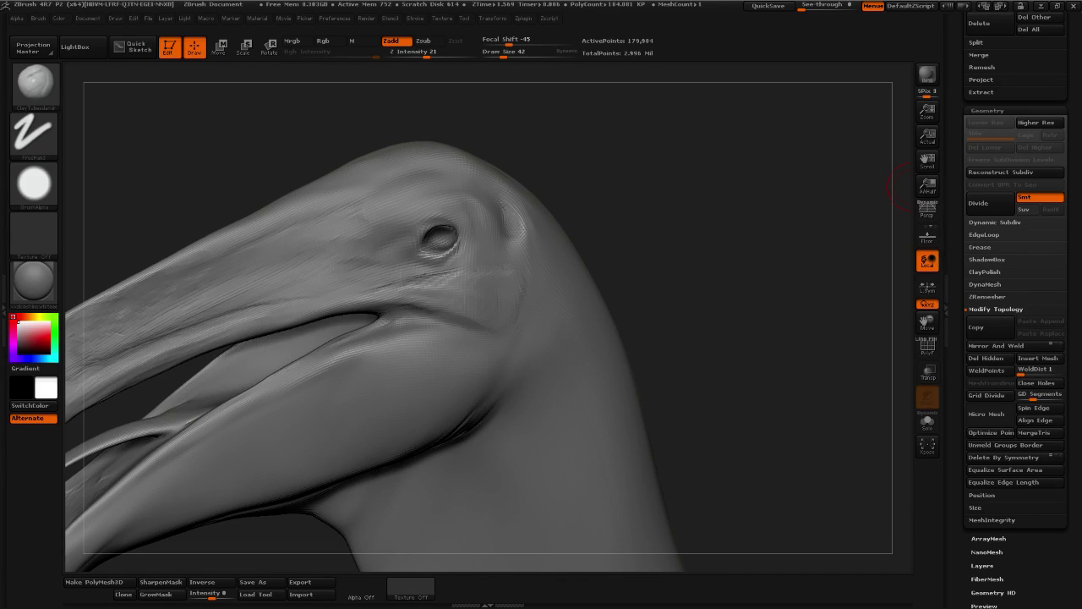
left_click_drag(651, 284, 656, 287)
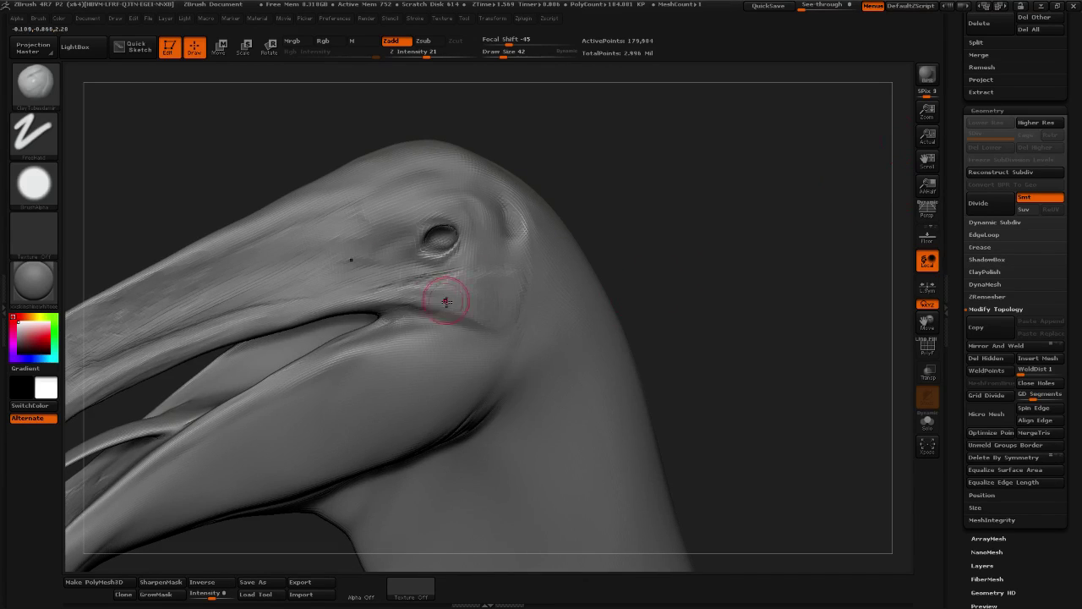
mouse_move(450, 308)
left_mouse_down()
mouse_move(411, 299)
mouse_move(473, 325)
mouse_move(511, 314)
mouse_move(440, 307)
mouse_move(486, 282)
mouse_move(487, 301)
left_mouse_up()
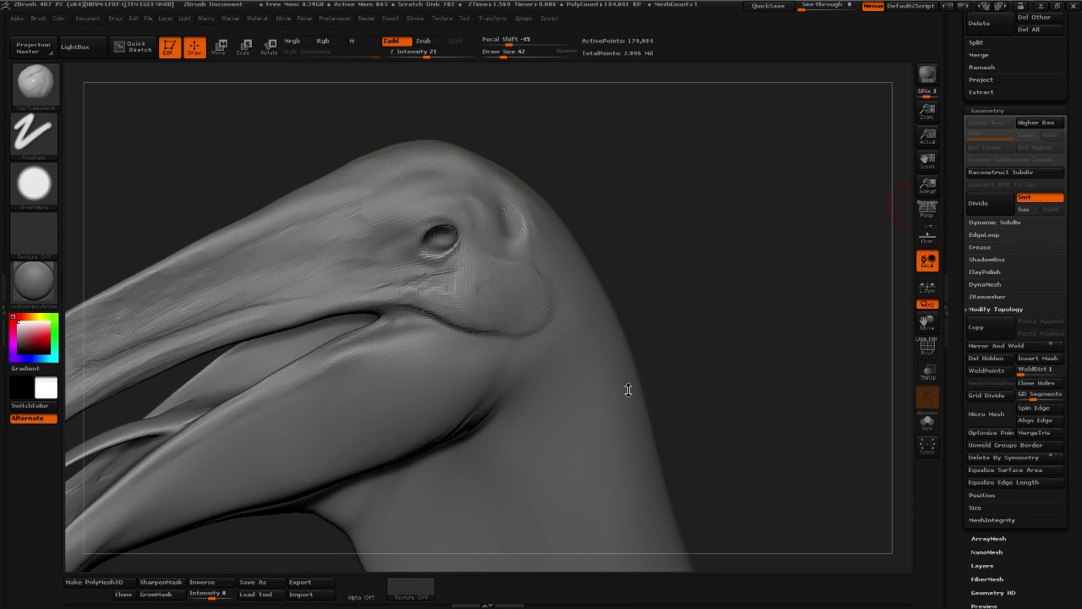
Sculpt a raised band between the eye and the ear opening, carrying the strokes down over the jaw joint
left_click_drag(685, 248, 816, 264)
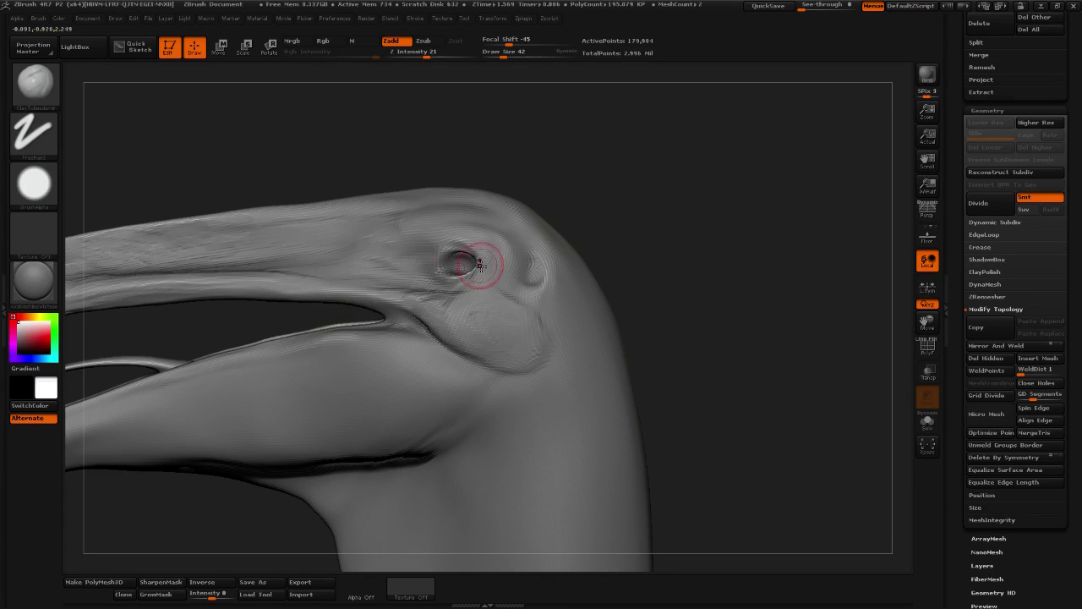
left_click_drag(649, 247, 657, 285)
mouse_move(538, 272)
left_mouse_down()
mouse_move(523, 281)
mouse_move(534, 275)
mouse_move(512, 260)
mouse_move(522, 274)
mouse_move(507, 289)
mouse_move(525, 269)
mouse_move(513, 232)
left_mouse_up()
left_click_drag(744, 211, 732, 214)
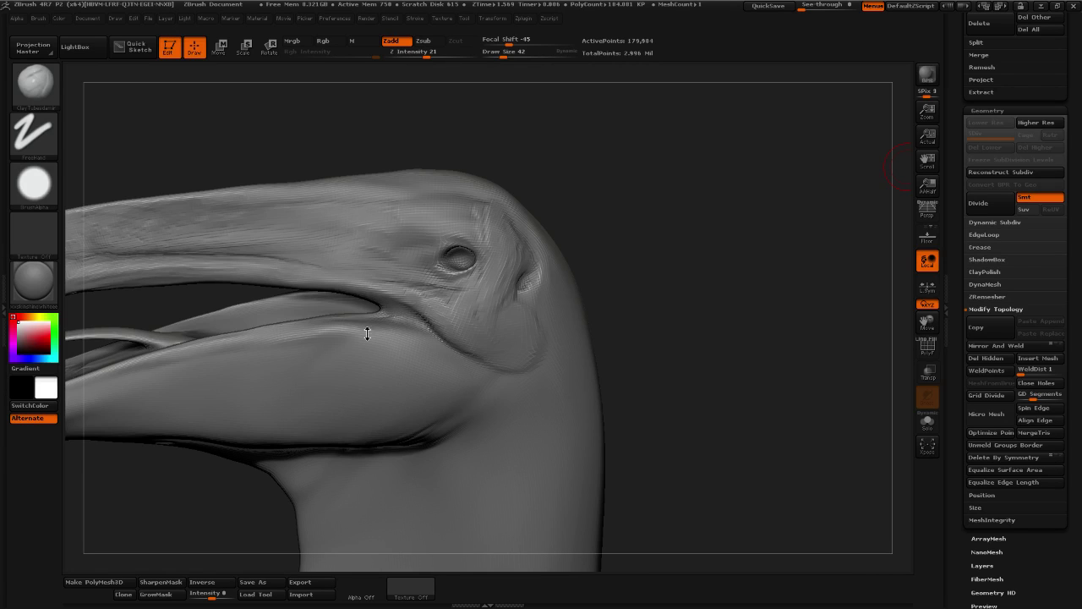
left_click_drag(657, 242, 476, 316)
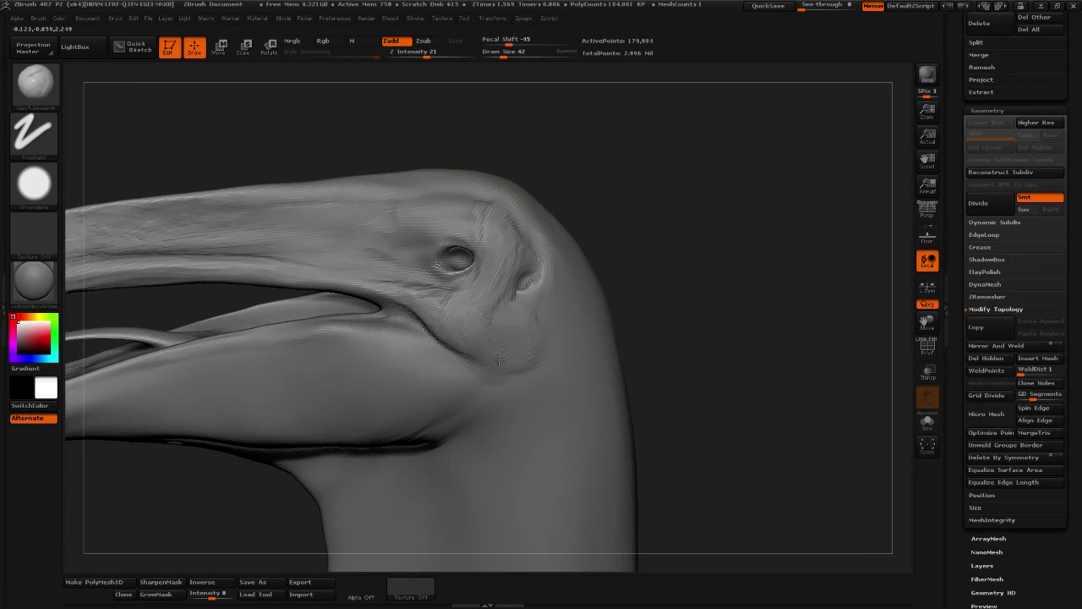
left_click_drag(746, 326, 490, 319)
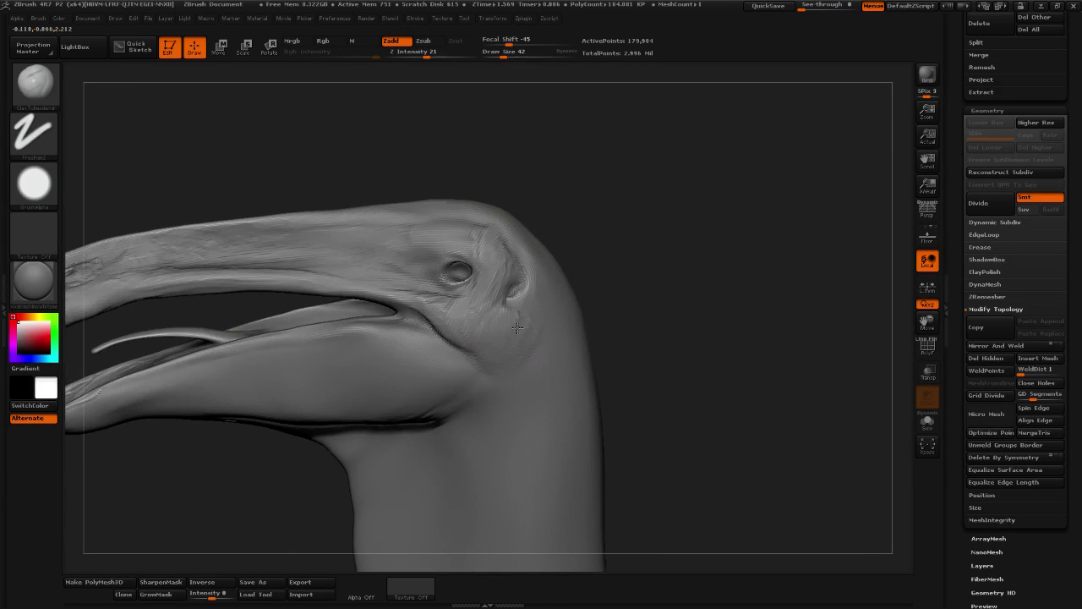
Fill the crease under the rear of the lower jaw and add muscle strokes down the throat and neck
mouse_move(708, 344)
left_mouse_down()
mouse_move(732, 279)
mouse_move(722, 274)
left_mouse_up()
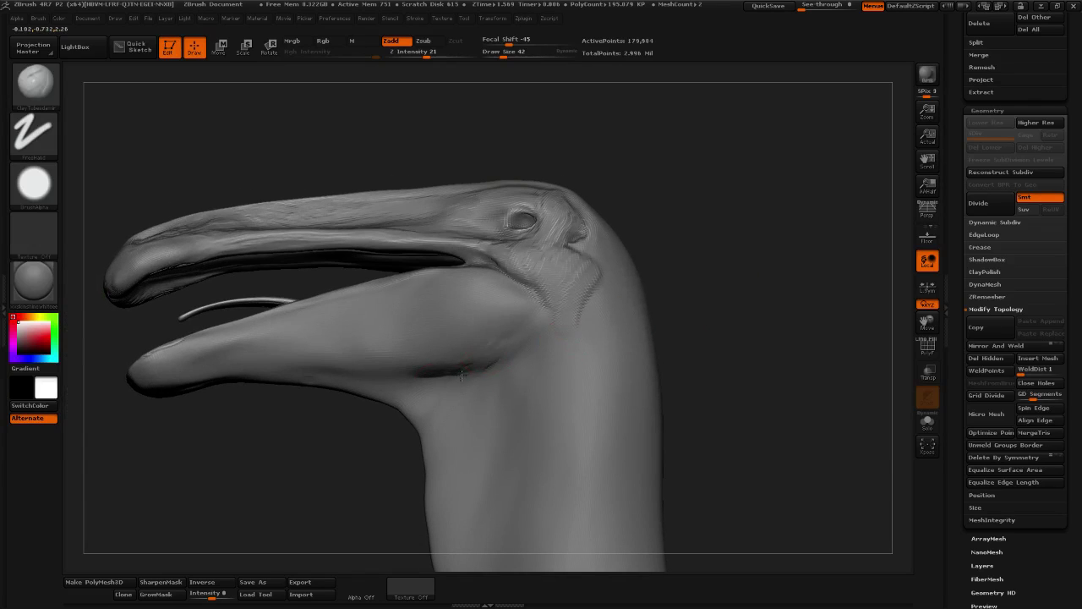
mouse_move(469, 367)
left_mouse_down()
mouse_move(423, 376)
mouse_move(423, 391)
mouse_move(470, 358)
mouse_move(463, 388)
mouse_move(463, 378)
left_mouse_up()
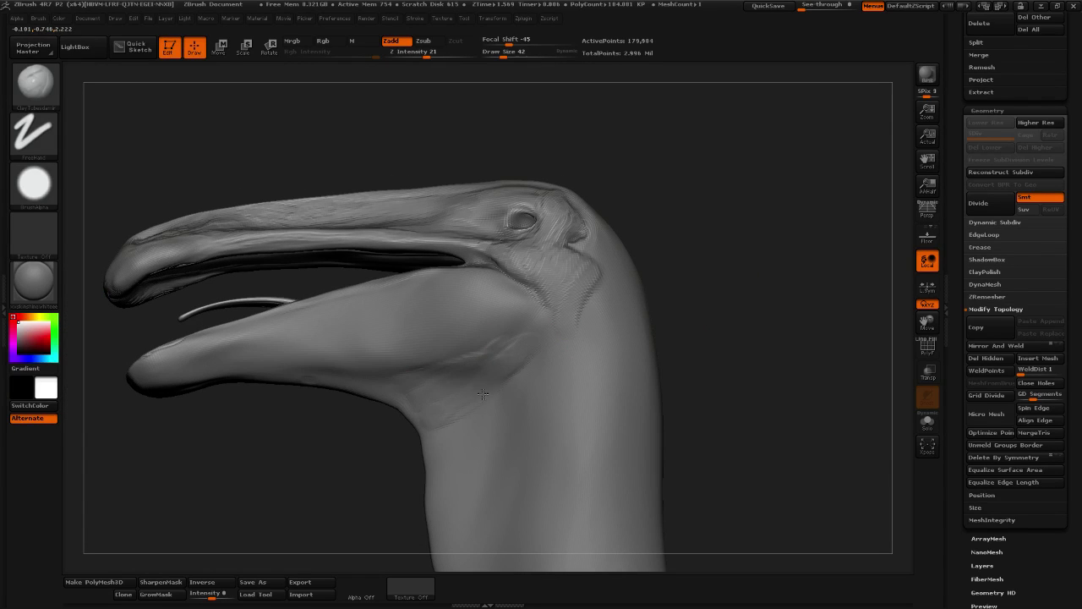
mouse_move(541, 367)
left_mouse_down()
mouse_move(480, 480)
mouse_move(526, 386)
mouse_move(505, 380)
mouse_move(500, 397)
mouse_move(520, 381)
mouse_move(522, 353)
mouse_move(511, 360)
left_mouse_up()
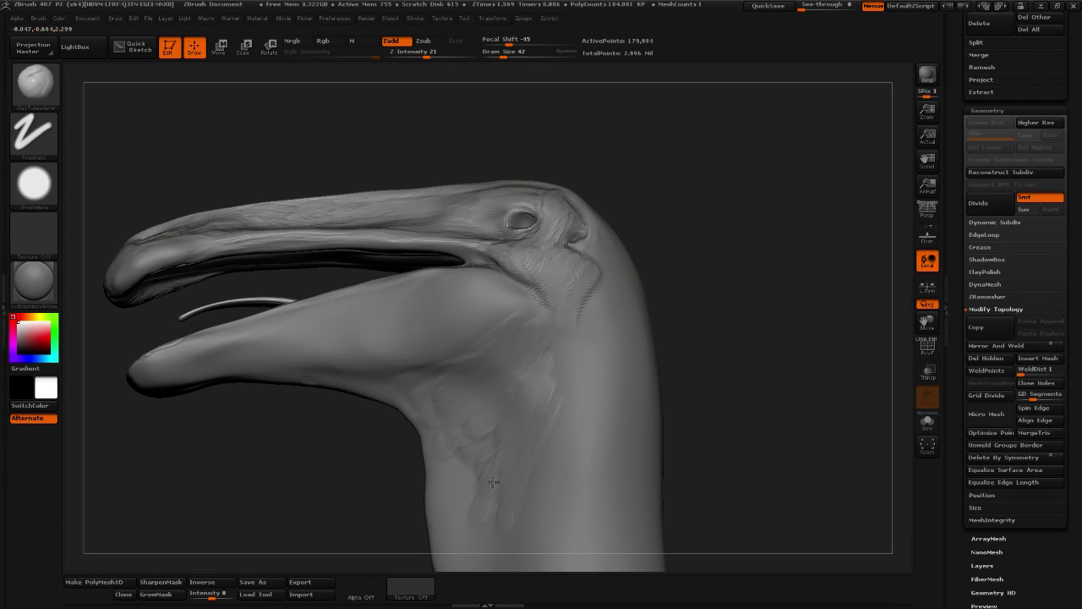
right_click_drag(432, 356, 758, 304)
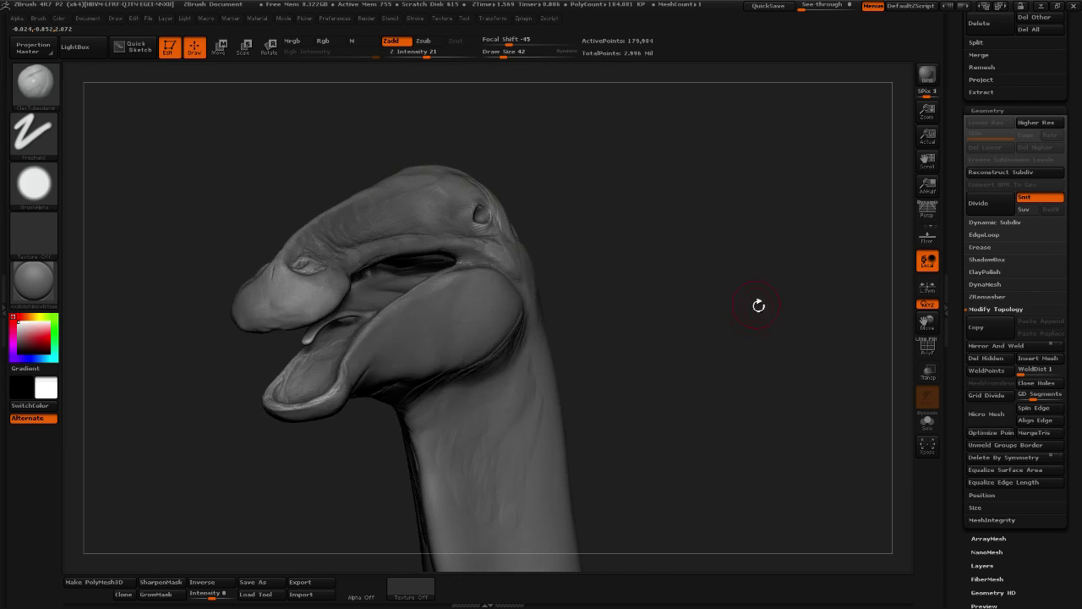
right_click_drag(459, 291, 782, 336)
left_click_drag(783, 335, 751, 306)
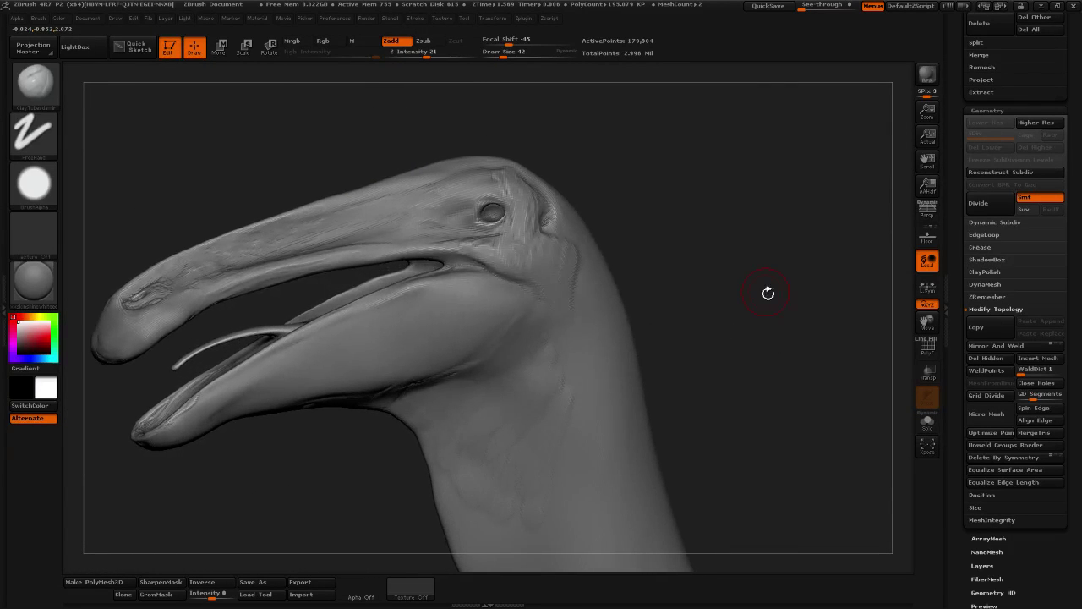
Layer clay strokes over the forehead and the crown of the head above the eye
left_click_drag(717, 202, 656, 306)
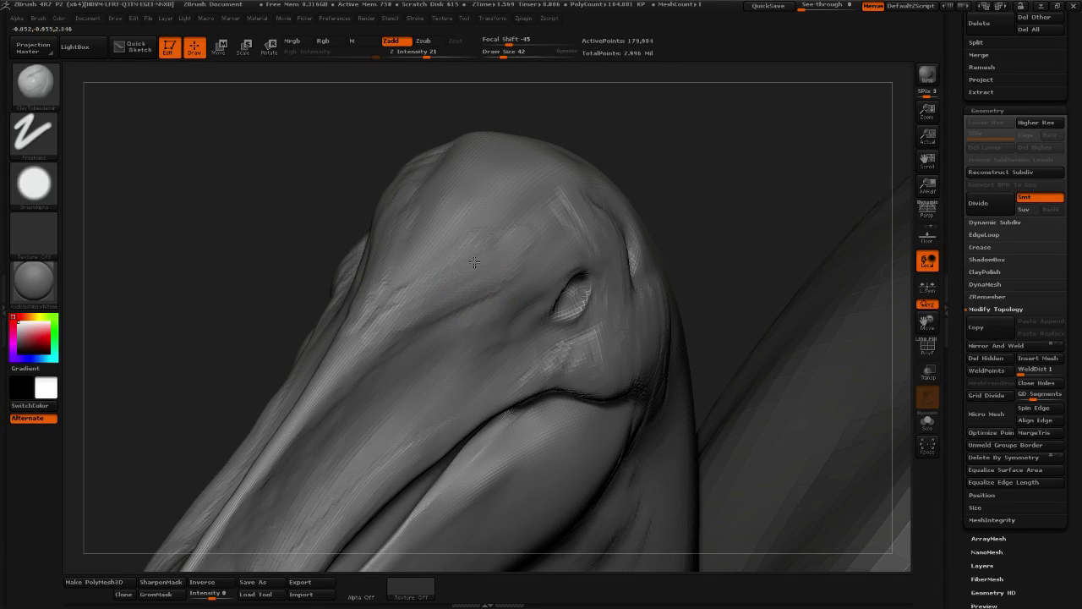
left_click_drag(474, 262, 471, 302)
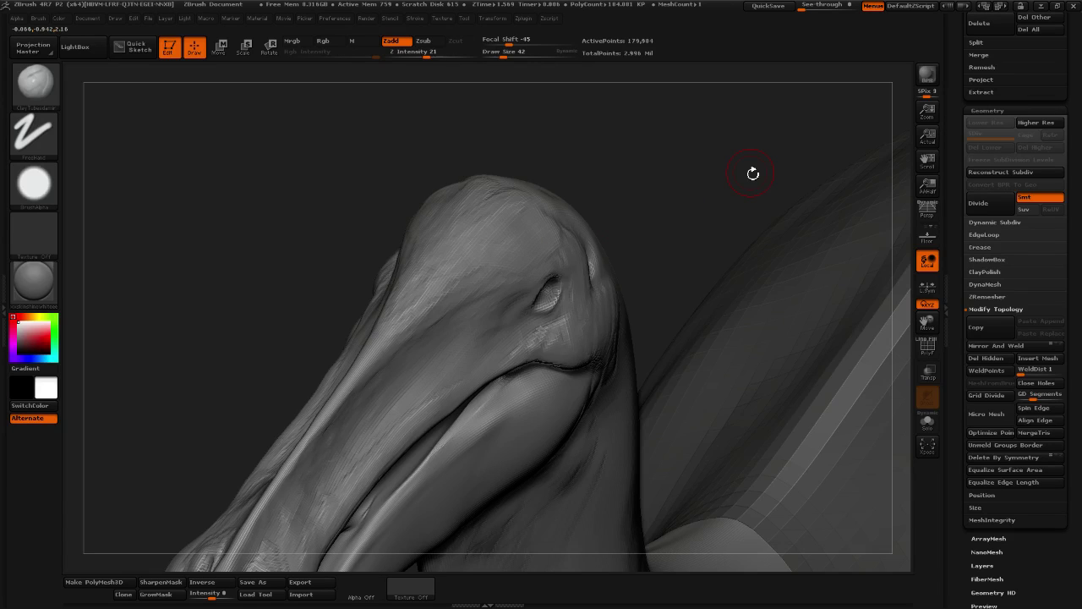
mouse_move(723, 213)
left_mouse_down()
mouse_move(742, 169)
mouse_move(705, 220)
mouse_move(493, 276)
left_mouse_up()
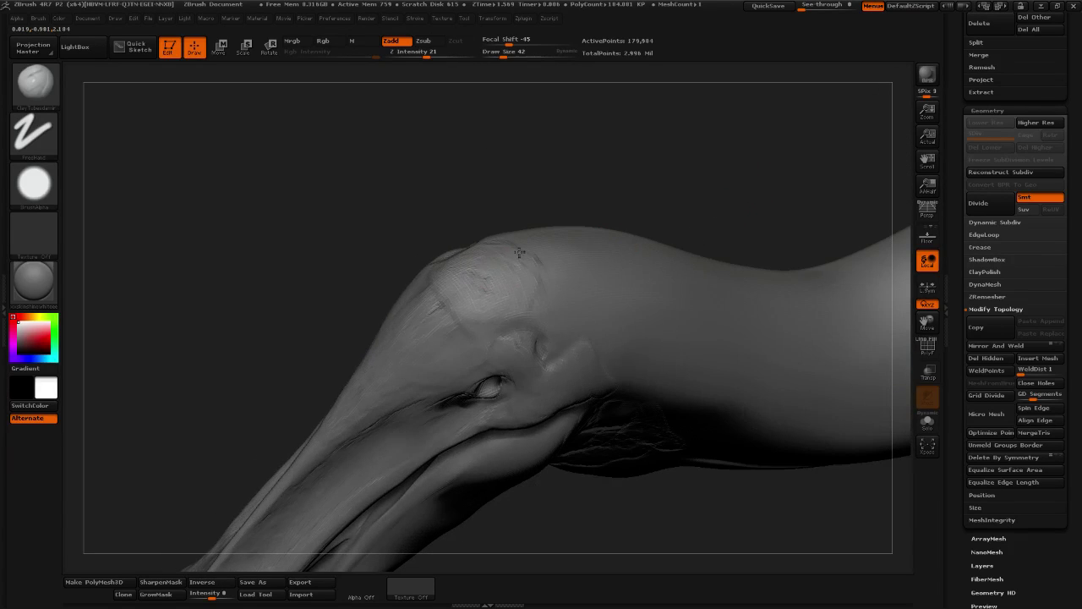
Sculpt long muscle strokes from the back of the skull down the nape and the sides of the upper neck
mouse_move(681, 176)
left_mouse_down()
mouse_move(694, 176)
mouse_move(709, 233)
mouse_move(728, 167)
mouse_move(430, 302)
left_mouse_up()
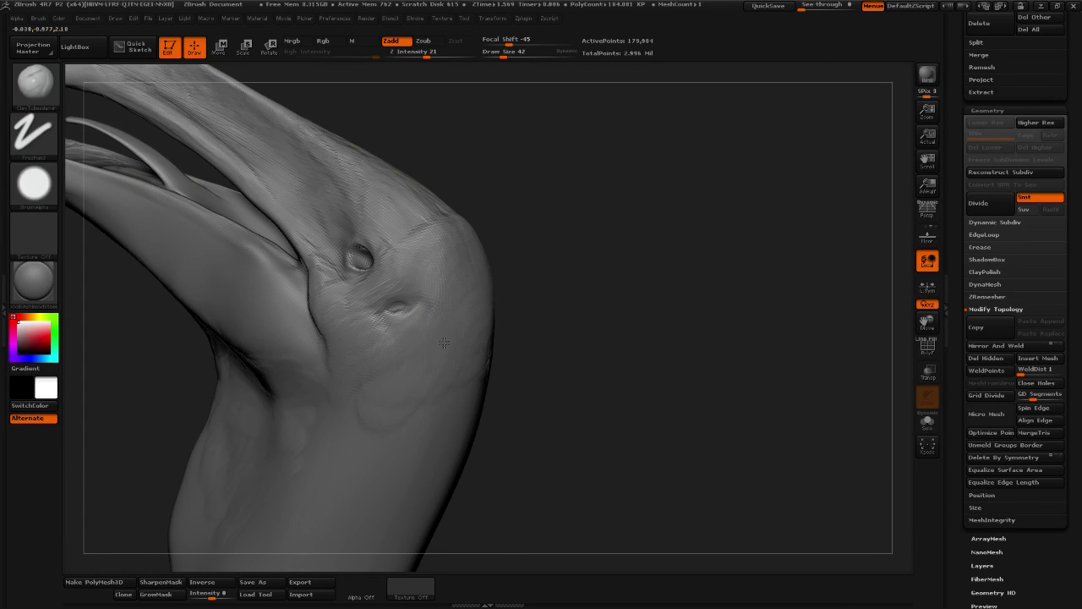
left_click_drag(486, 371, 443, 448)
mouse_move(469, 388)
left_mouse_down()
mouse_move(423, 487)
mouse_move(436, 425)
left_mouse_up()
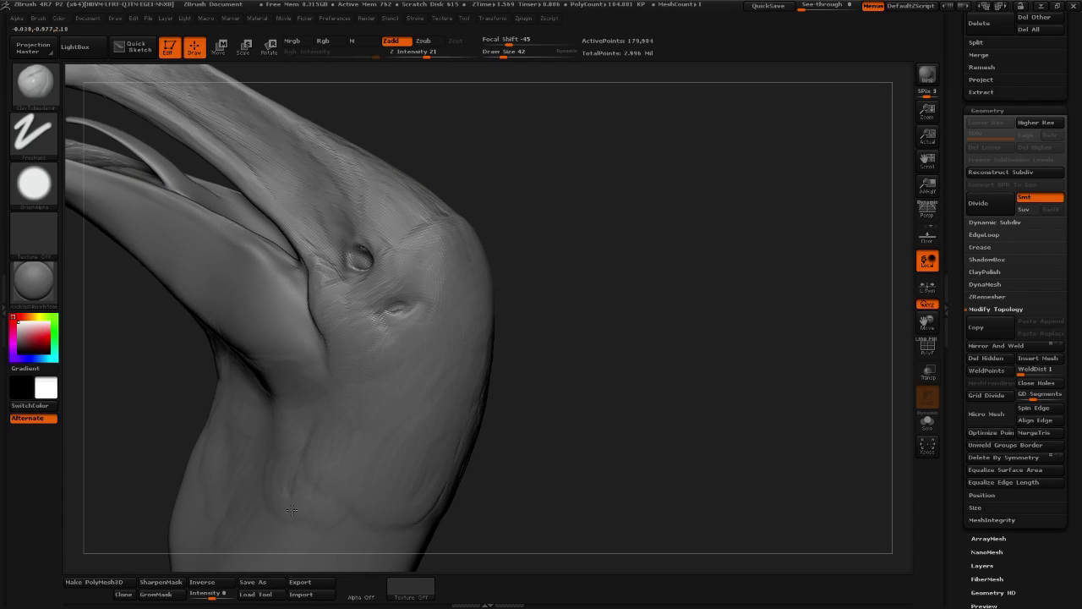
left_click_drag(563, 451, 622, 370)
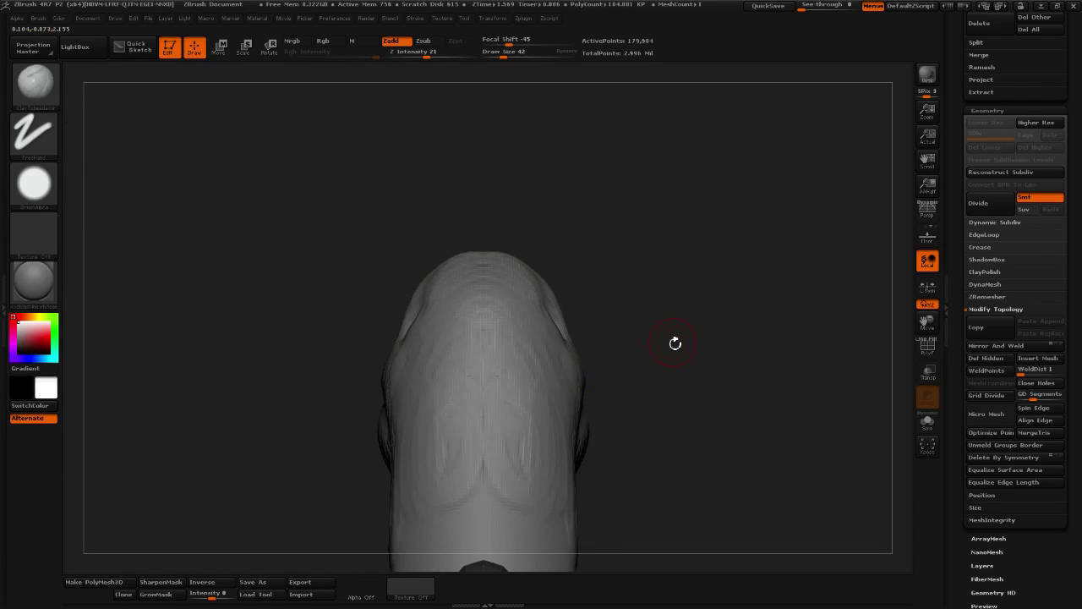
left_click_drag(676, 341, 787, 314)
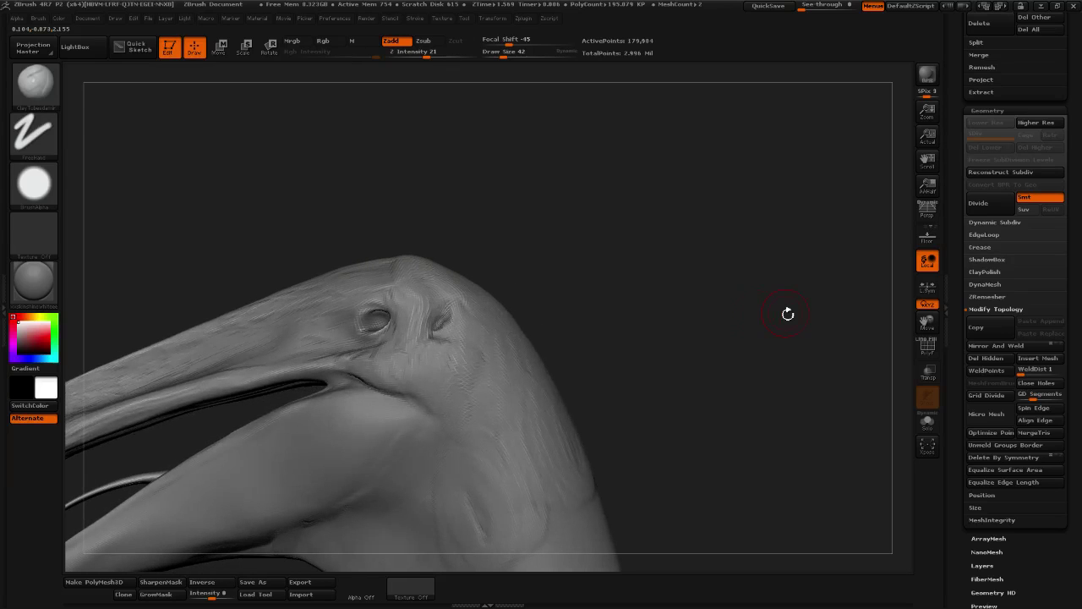
left_click_drag(638, 313, 687, 311)
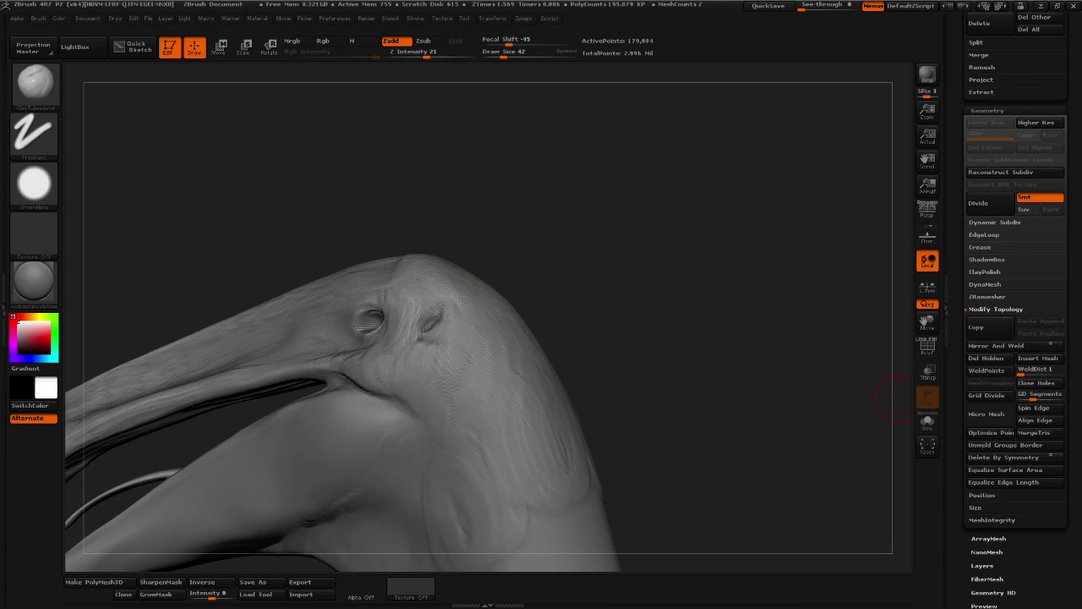
Add clay strokes in front of the eye, between the eye socket and the base of the beak
left_click_drag(810, 180, 555, 268)
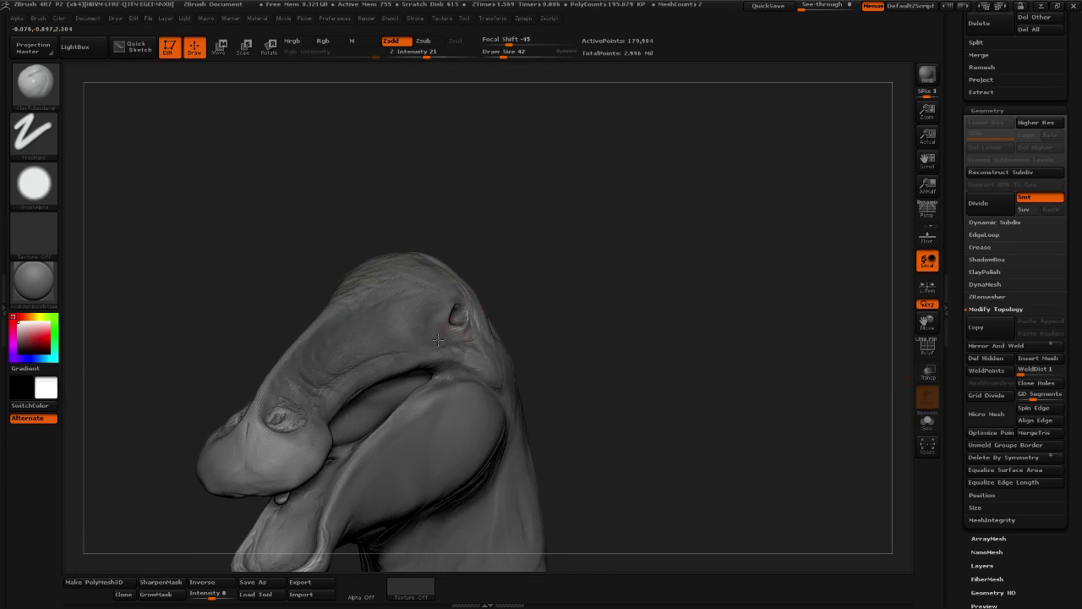
left_click_drag(652, 263, 482, 307)
mouse_move(440, 338)
left_mouse_down()
mouse_move(434, 305)
mouse_move(448, 342)
left_mouse_up()
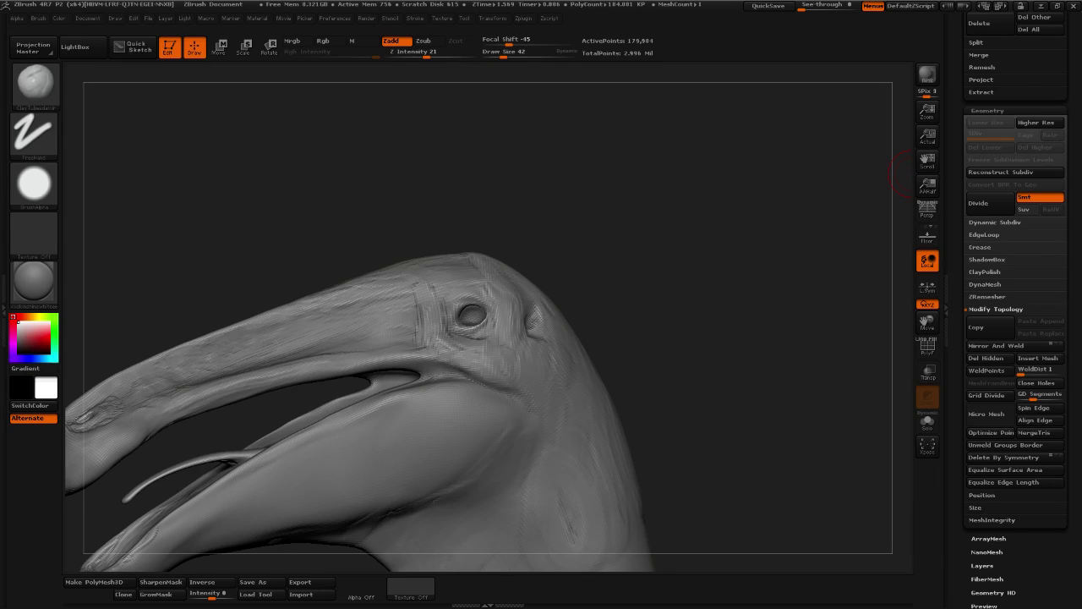
Smooth the inside of the eye socket and reshape it into a round recess
left_click_drag(720, 214, 605, 241)
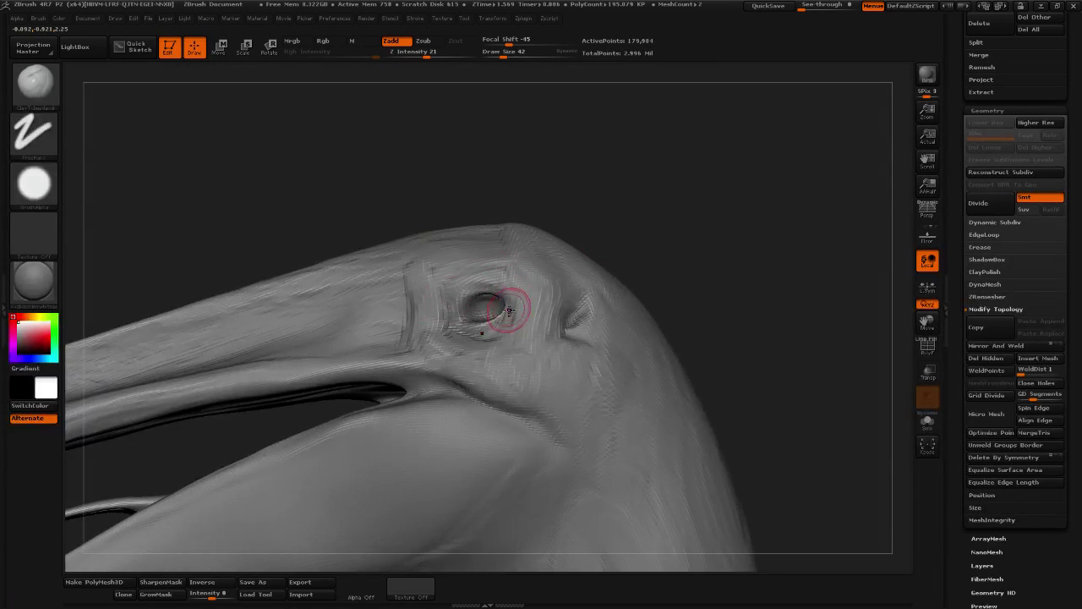
mouse_move(505, 307)
left_mouse_down("shift")
mouse_move(485, 301)
mouse_move(482, 317)
left_mouse_up("shift")
left_click_drag(672, 234, 609, 244)
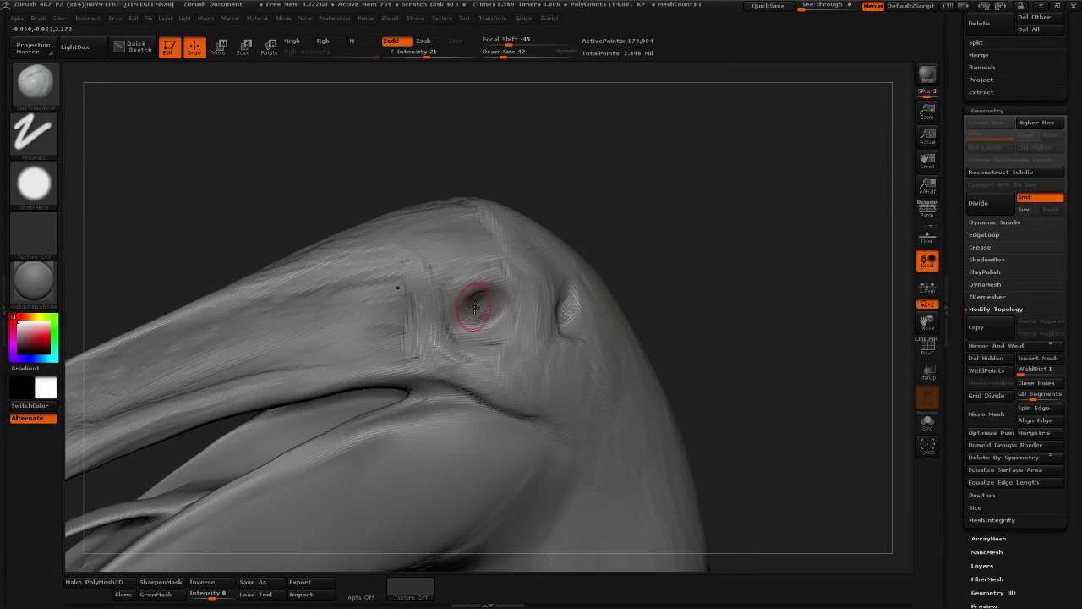
mouse_move(476, 310)
left_mouse_down()
mouse_move(458, 299)
mouse_move(472, 295)
left_mouse_up()
mouse_move(657, 237)
left_mouse_down()
mouse_move(665, 186)
mouse_move(681, 218)
mouse_move(499, 287)
mouse_move(467, 280)
mouse_move(531, 263)
mouse_move(499, 260)
mouse_move(476, 294)
mouse_move(512, 279)
mouse_move(494, 297)
mouse_move(470, 284)
mouse_move(497, 266)
mouse_move(502, 308)
mouse_move(478, 298)
mouse_move(493, 313)
left_mouse_up()
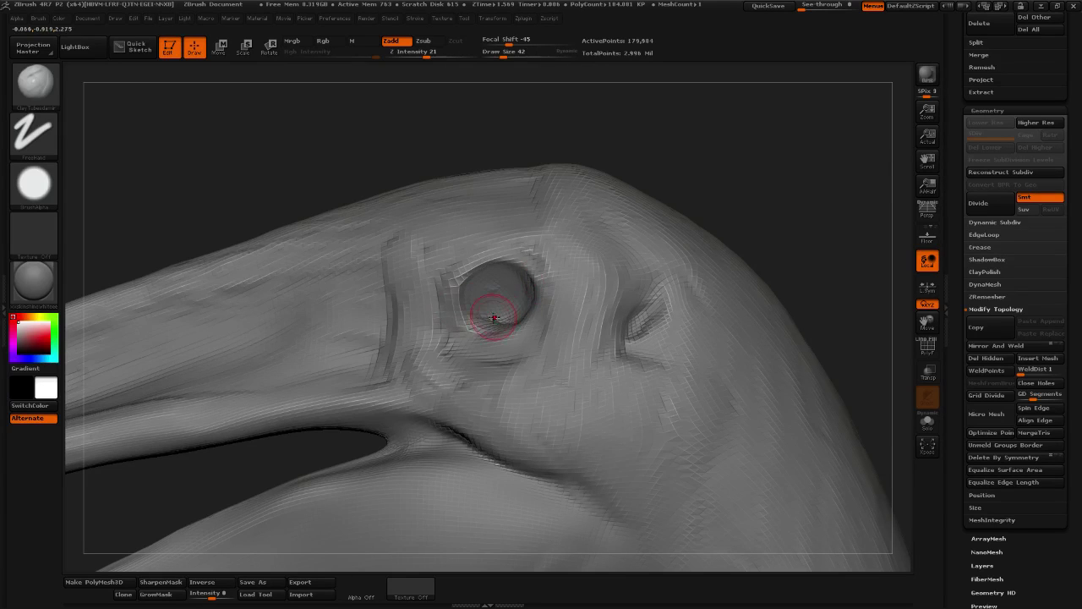
mouse_move(773, 294)
left_mouse_down()
mouse_move(797, 192)
mouse_move(713, 234)
mouse_move(741, 232)
left_mouse_up()
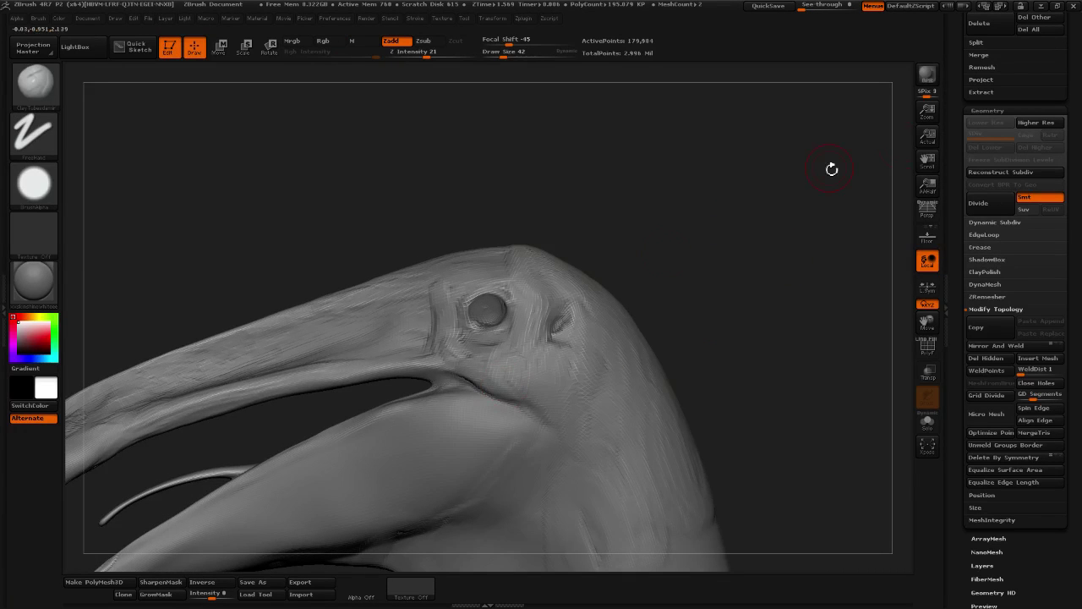
Create a Sphere3D primitive and convert it into a PolyMesh3D
left_click_drag(957, 69, 958, 306)
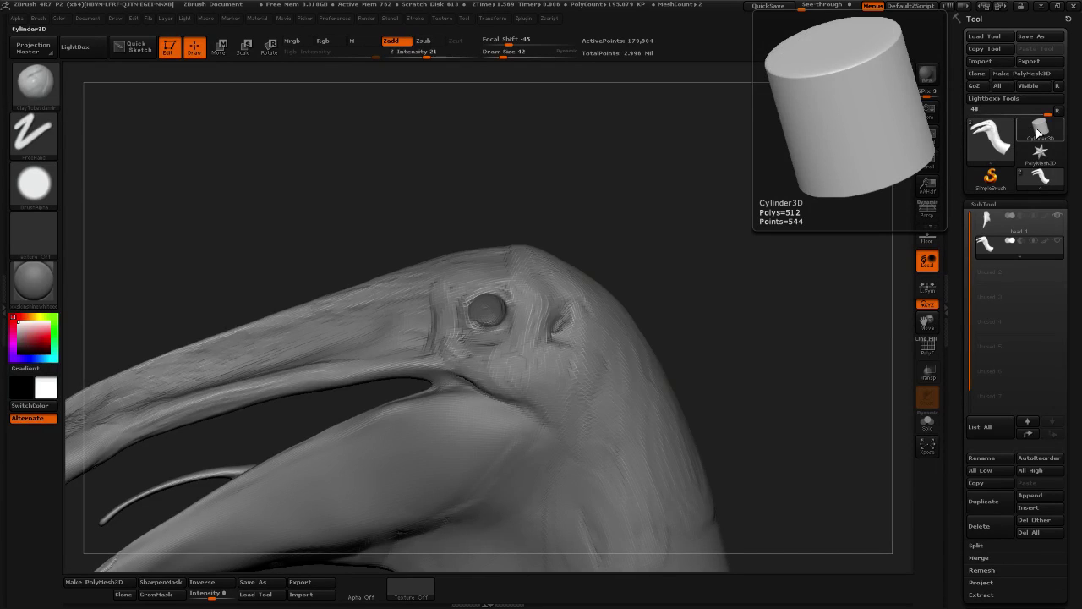
left_click(1039, 133)
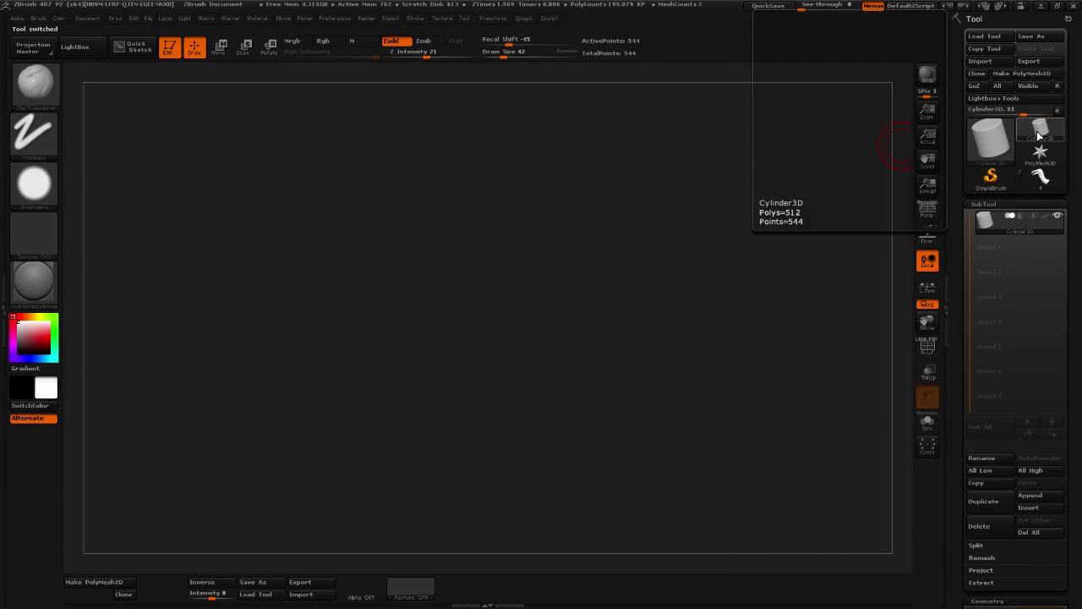
left_click(991, 139)
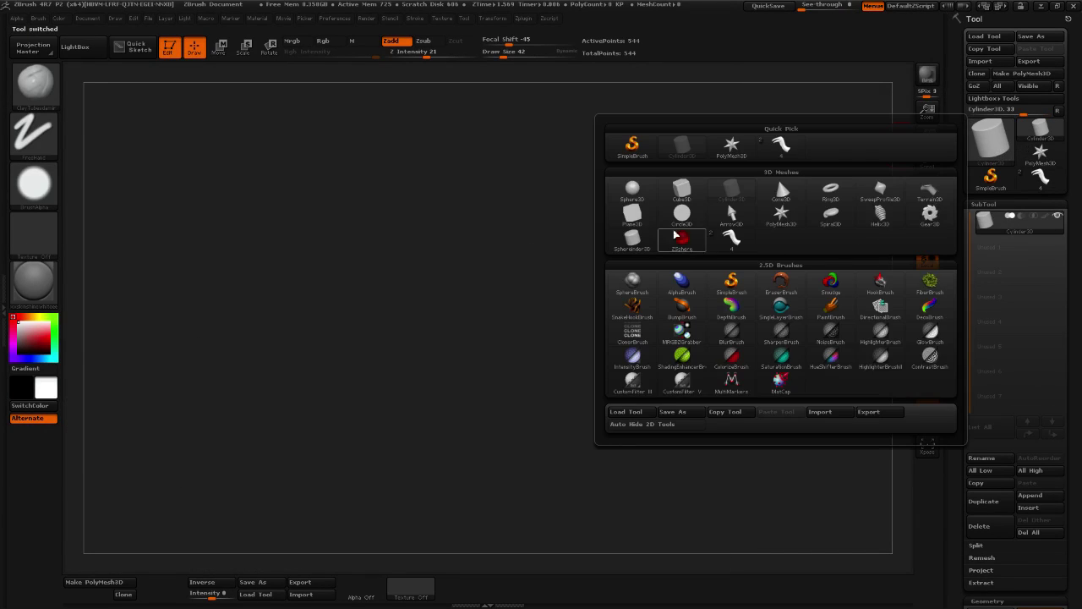
left_click(633, 205)
left_click(1004, 76)
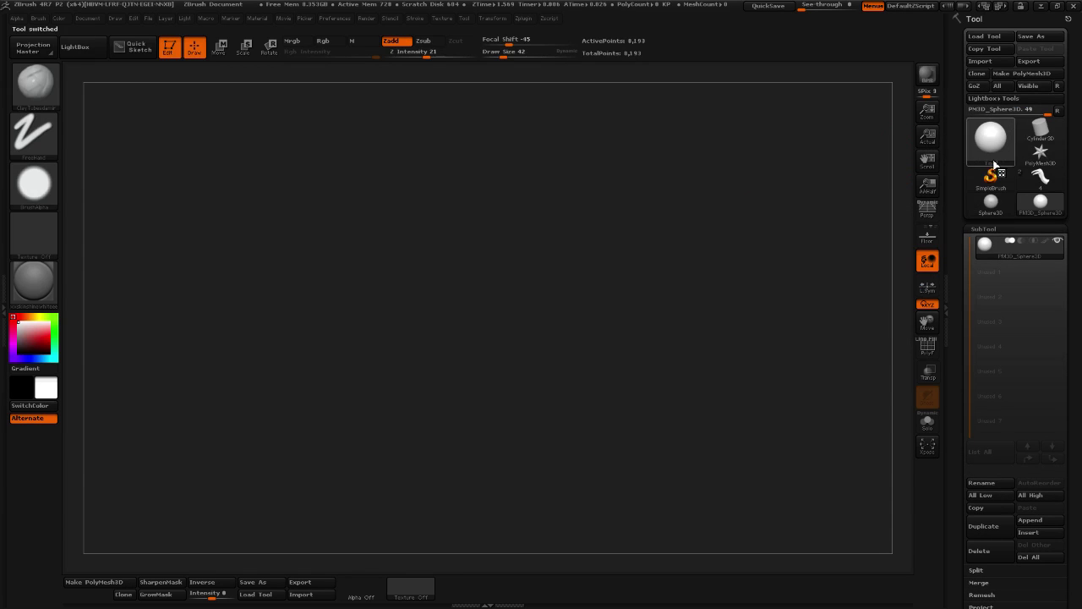
Return to the dinosaur tool and append the polymesh sphere as a new subtool
left_click(1029, 186)
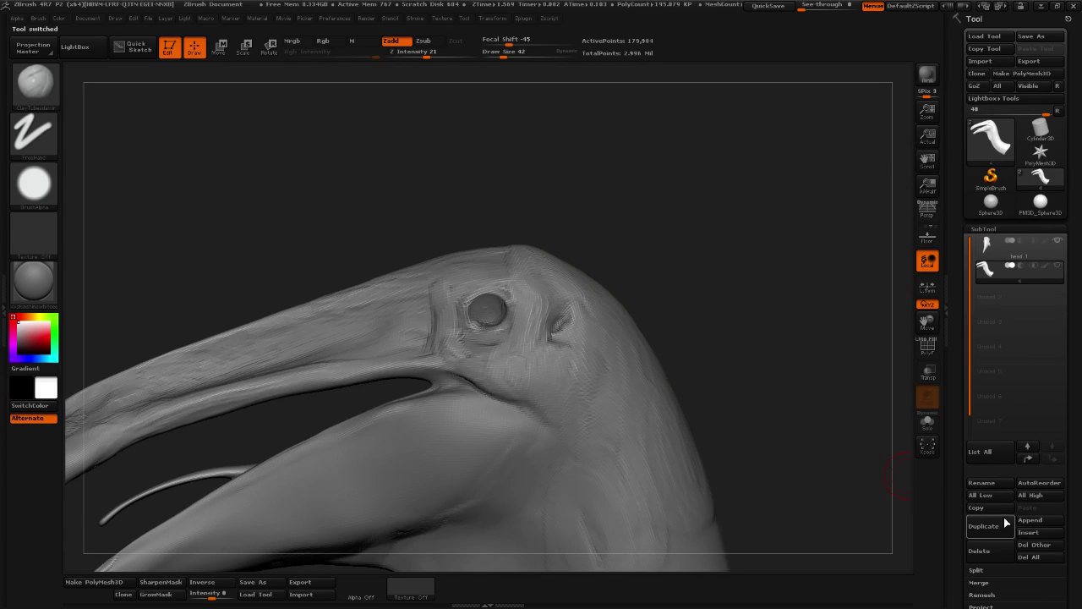
left_click(1032, 520)
left_click(833, 390)
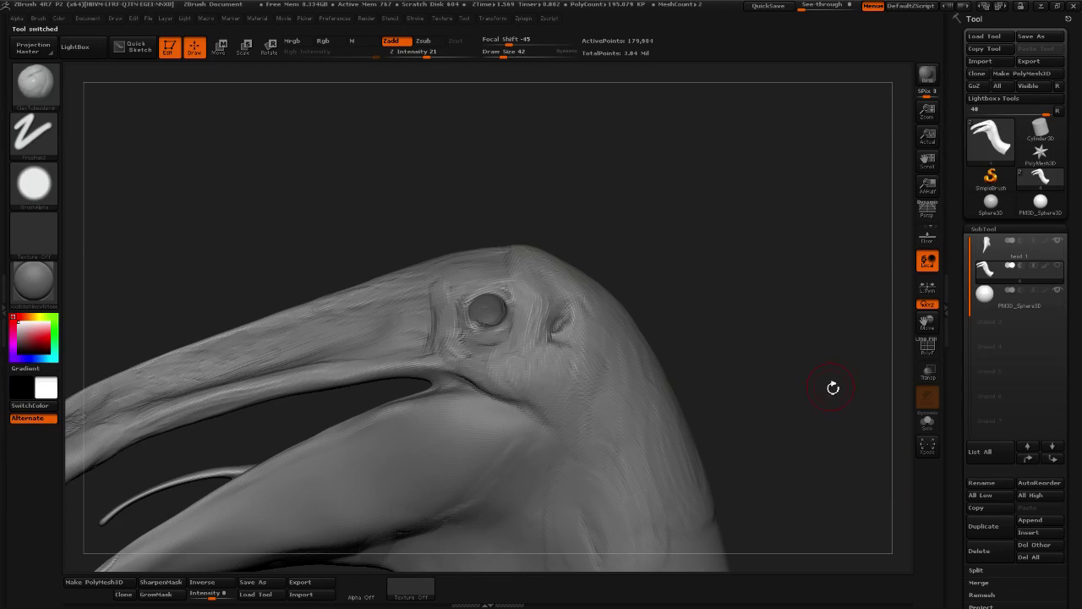
Make the appended sphere the active subtool and open its Deformation settings
left_click(1008, 307)
left_click_drag(959, 398, 962, 350)
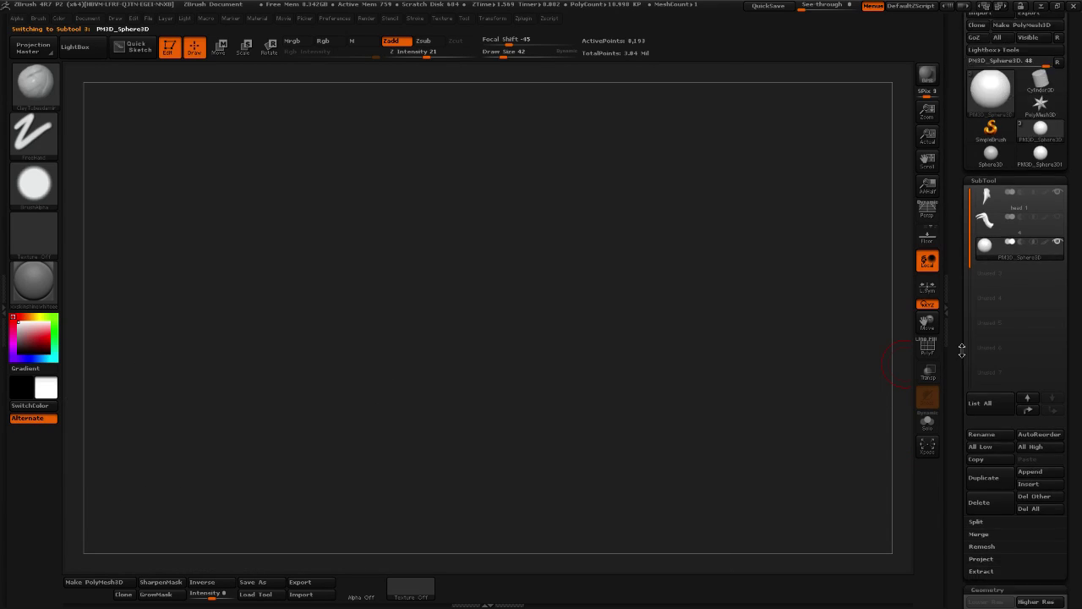
left_click(987, 589)
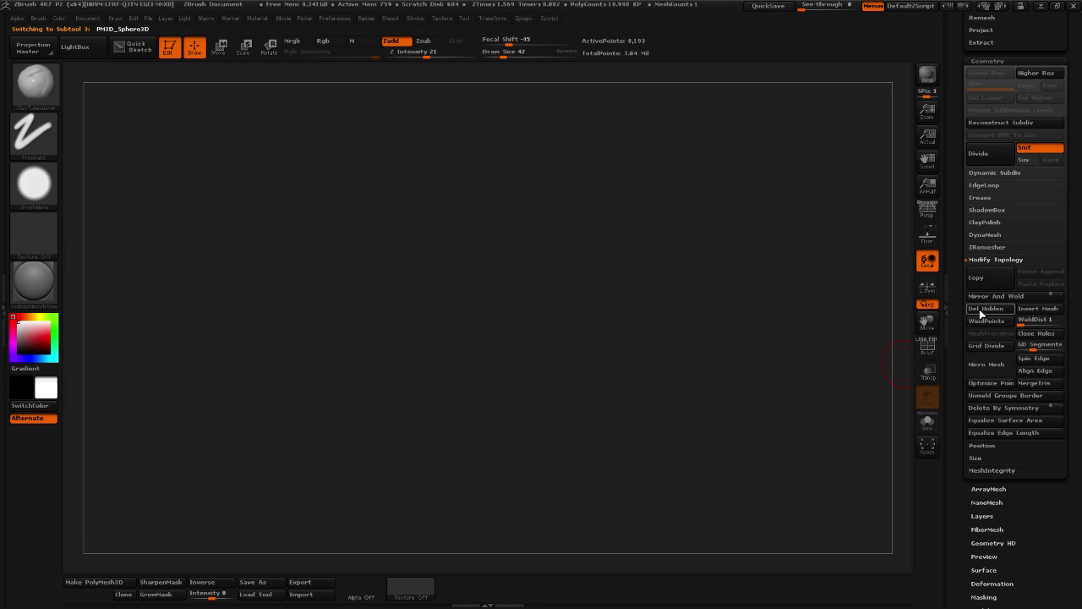
left_click_drag(956, 427, 975, 338)
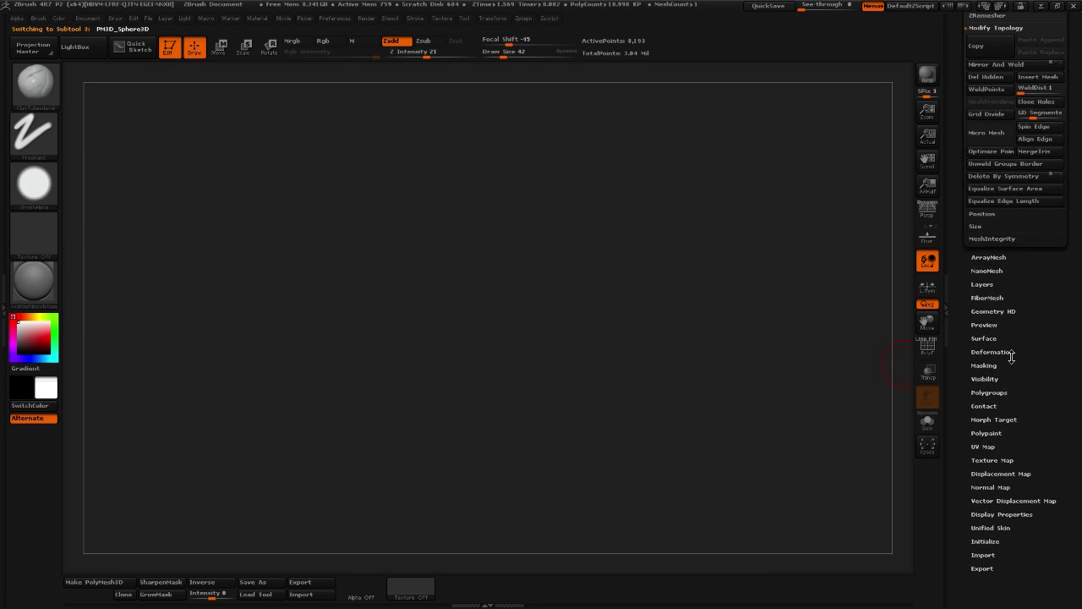
left_click(993, 352)
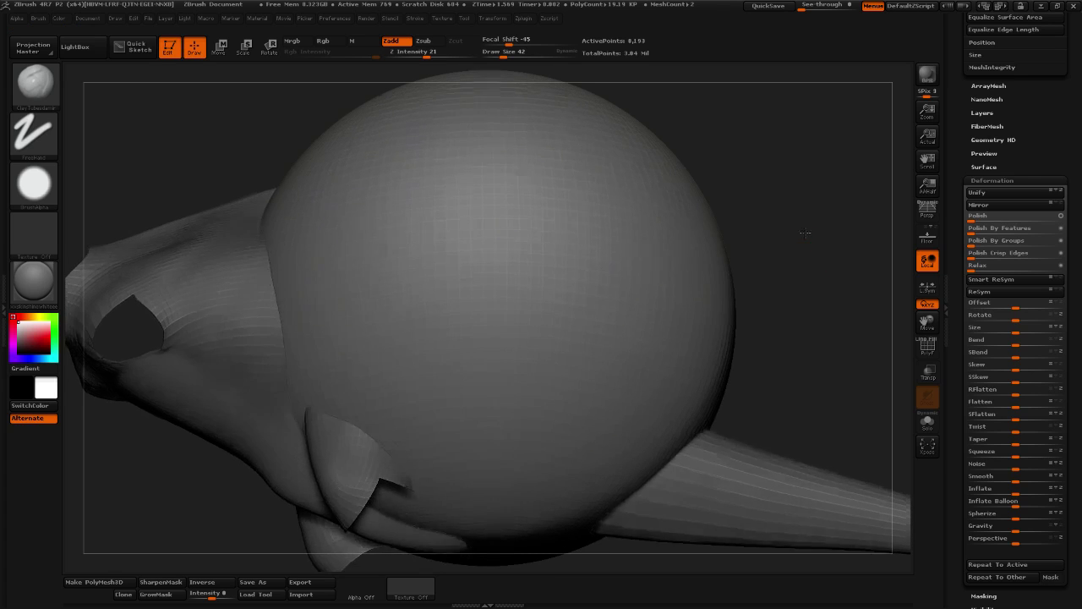
left_click_drag(805, 233, 777, 218)
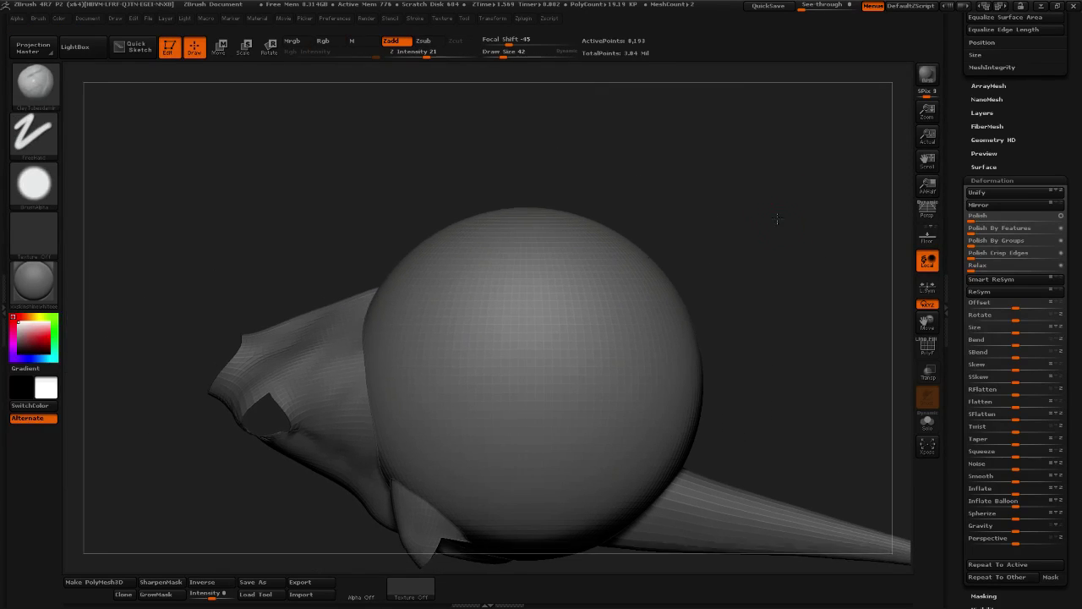
Scale the sphere down uniformly with the transpose line to the size of an eyeball
left_click(244, 46)
left_click_drag(576, 326, 709, 271)
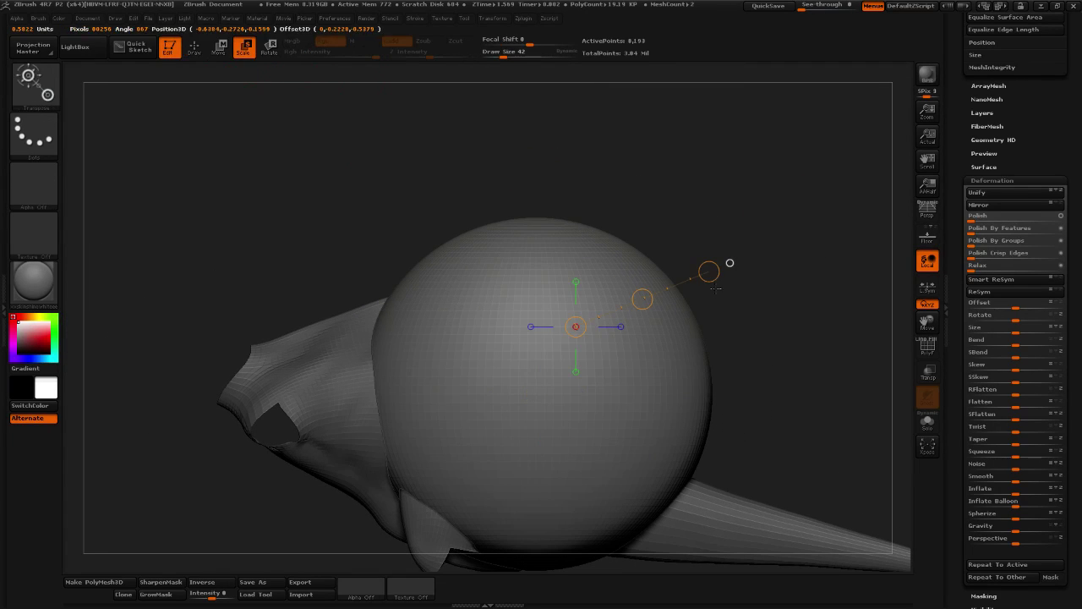
left_click_drag(958, 60, 955, 233)
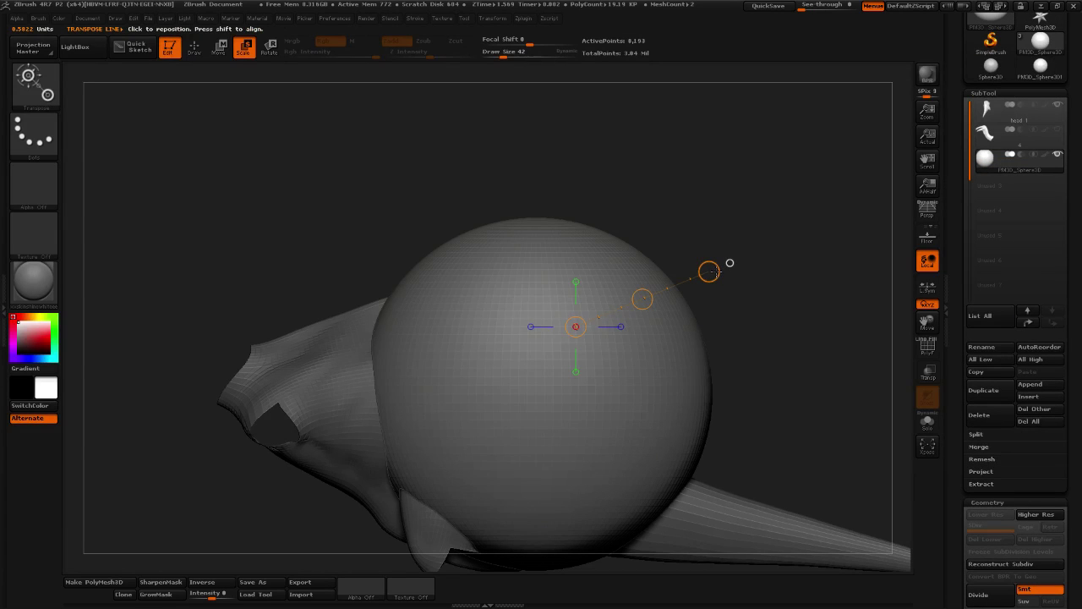
left_click_drag(710, 271, 643, 299)
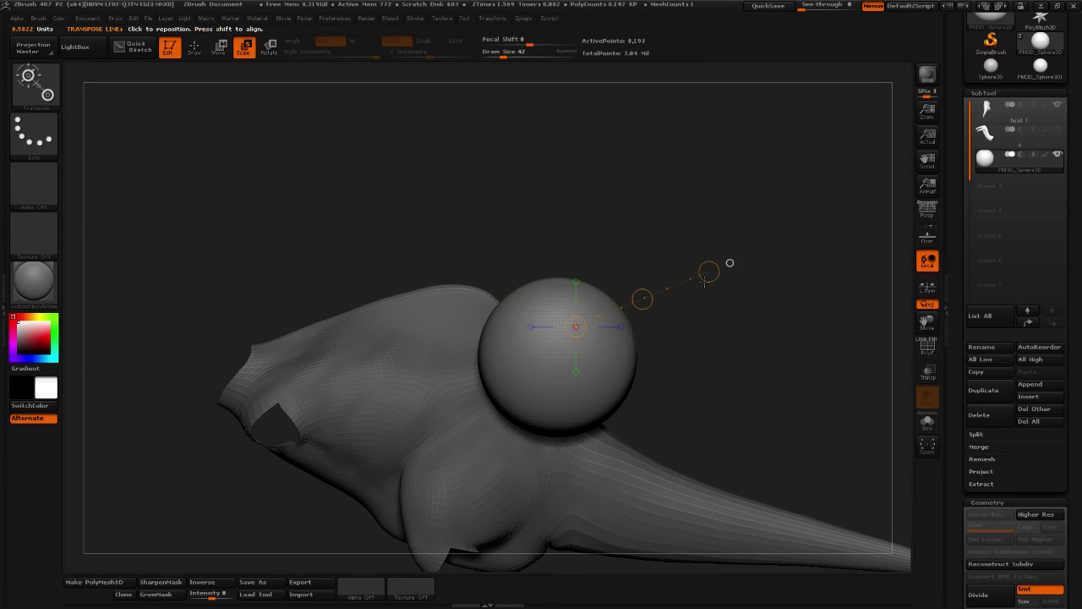
left_click_drag(708, 271, 641, 299)
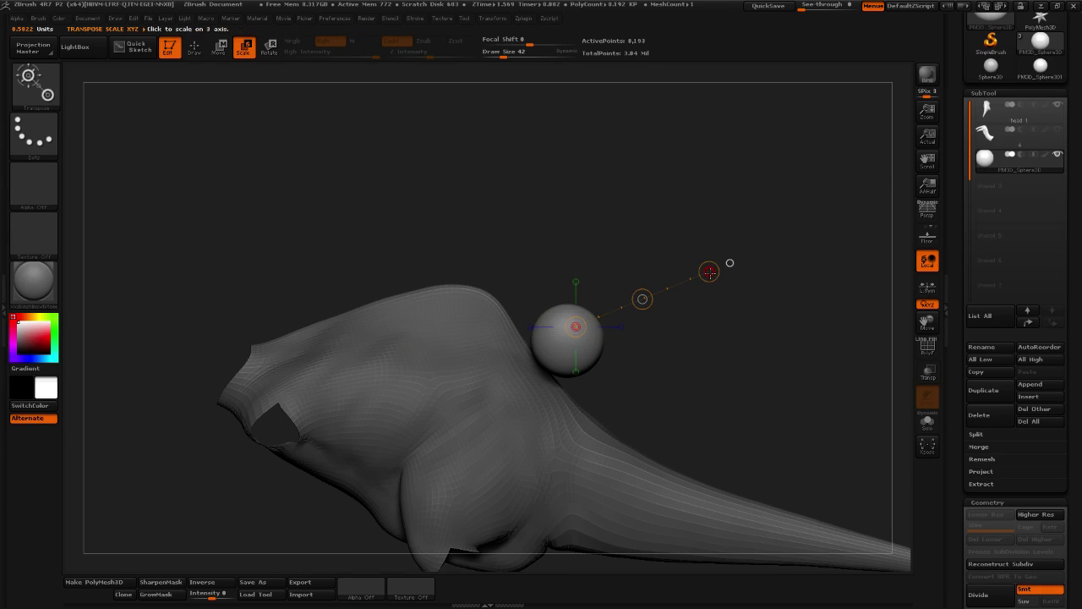
left_click_drag(708, 272, 584, 322)
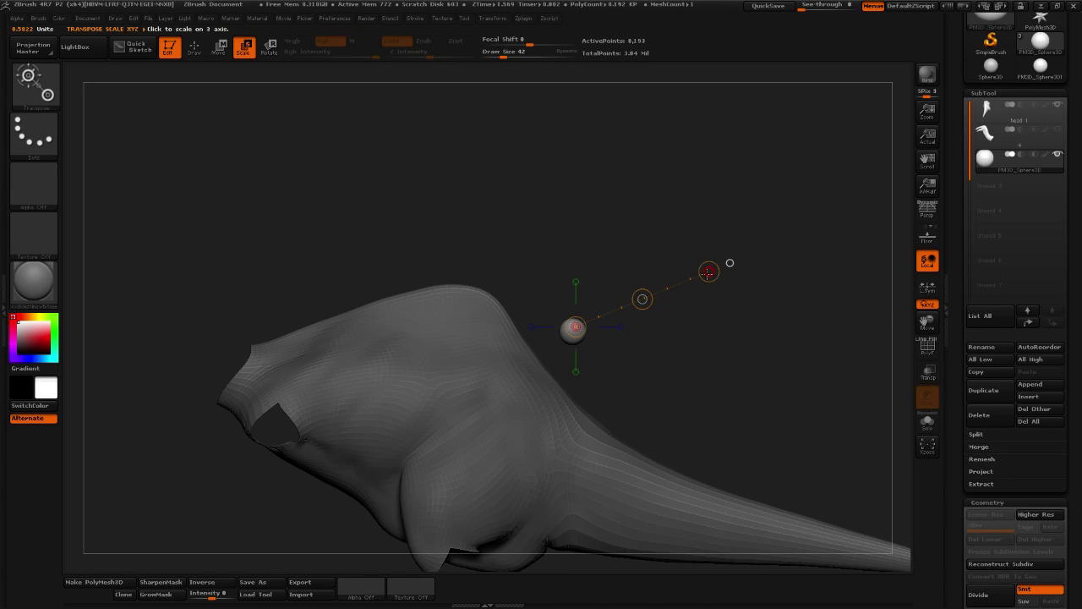
left_click_drag(709, 272, 599, 316)
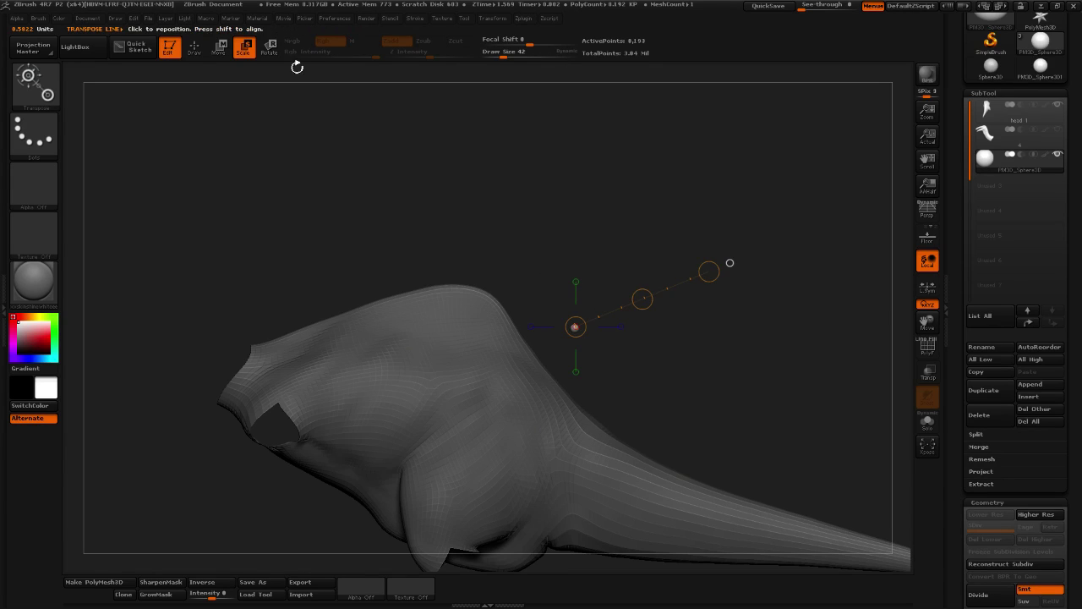
Move the small sphere away from the back of the body toward the area of the head
left_click(219, 46)
left_click_drag(642, 299, 644, 297)
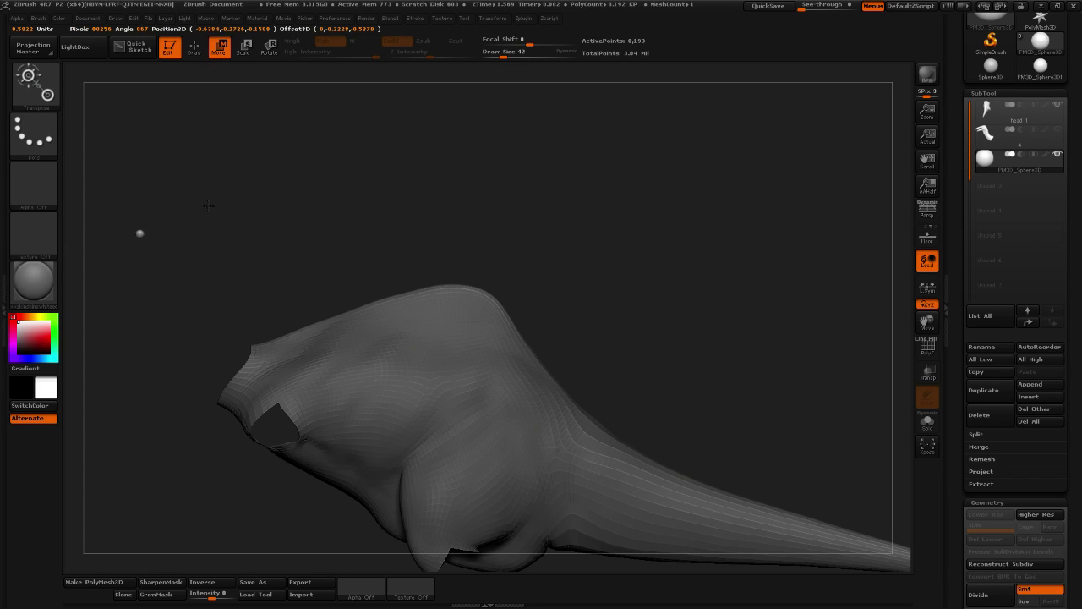
left_click_drag(209, 206, 211, 207)
left_click_drag(313, 295, 615, 314, "alt")
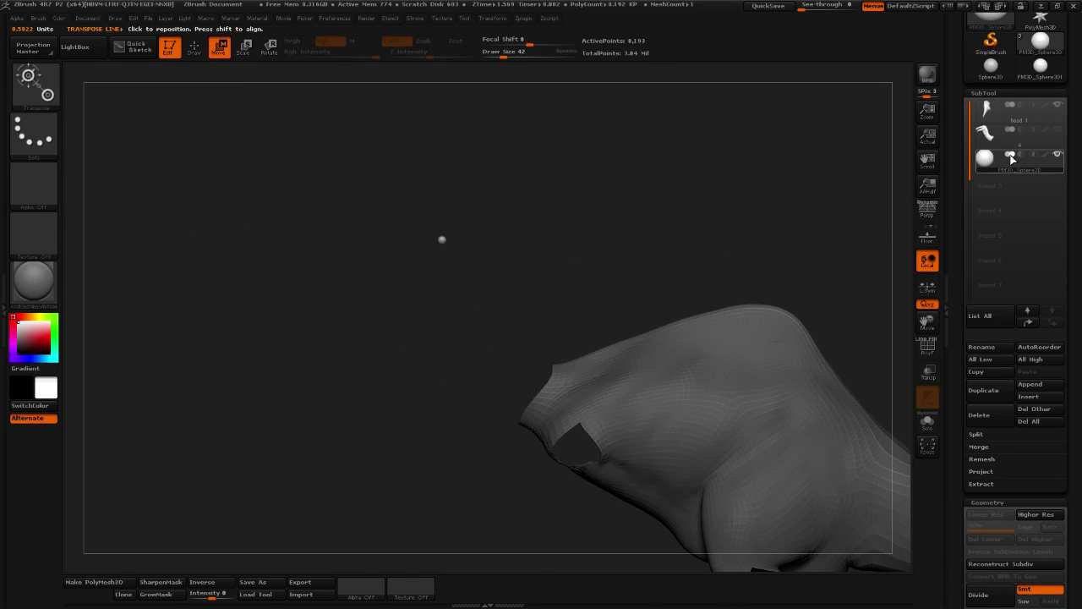
Show the head and neck subtool and hide the body subtool
left_click(1058, 130)
left_click(1058, 106)
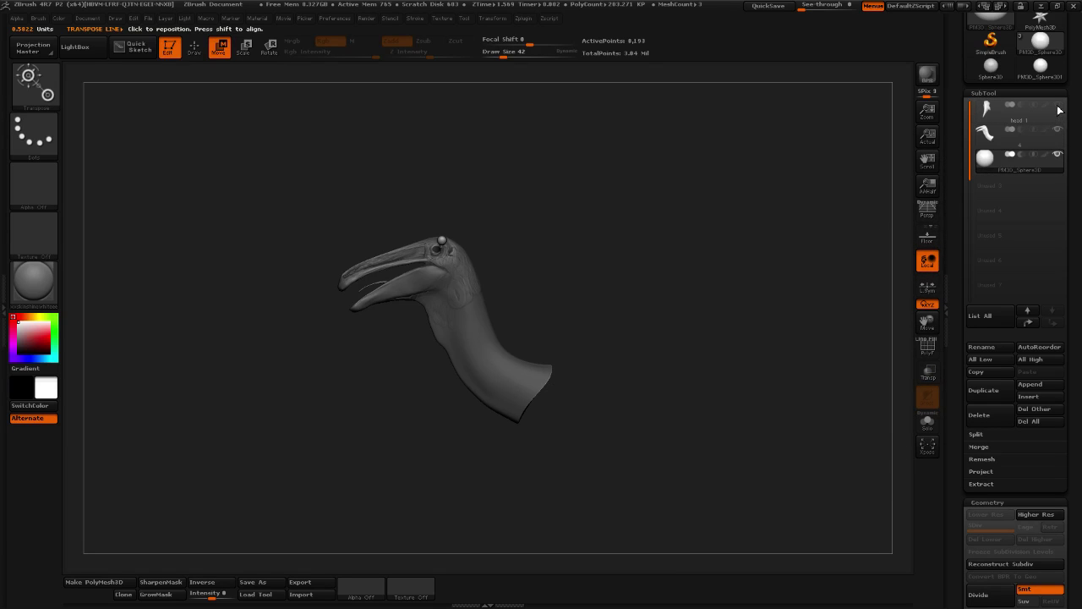
mouse_move(1030, 150)
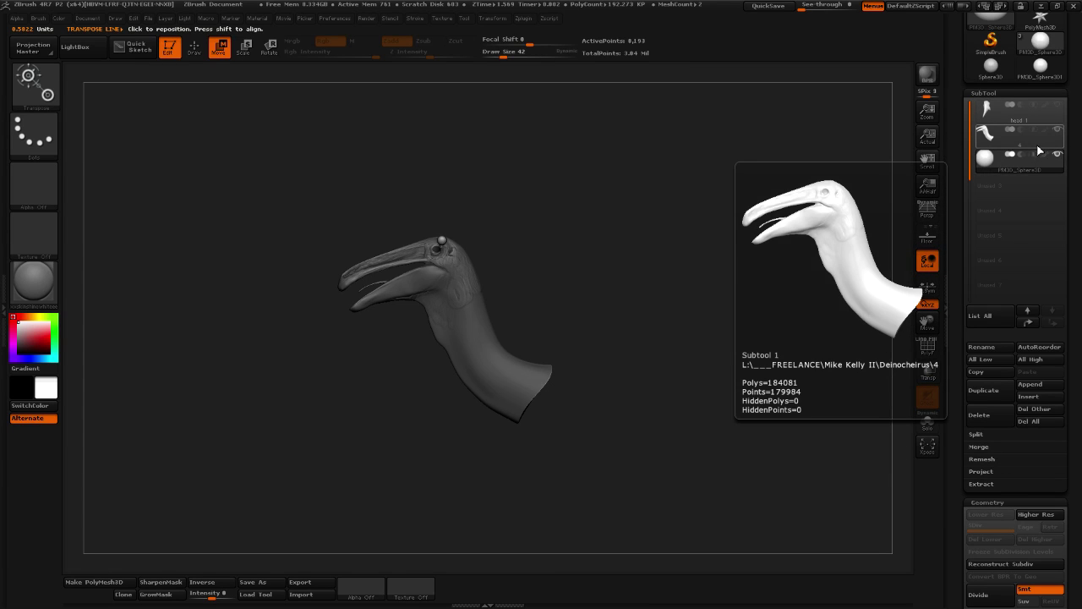
left_click_drag(684, 255, 700, 394, "alt")
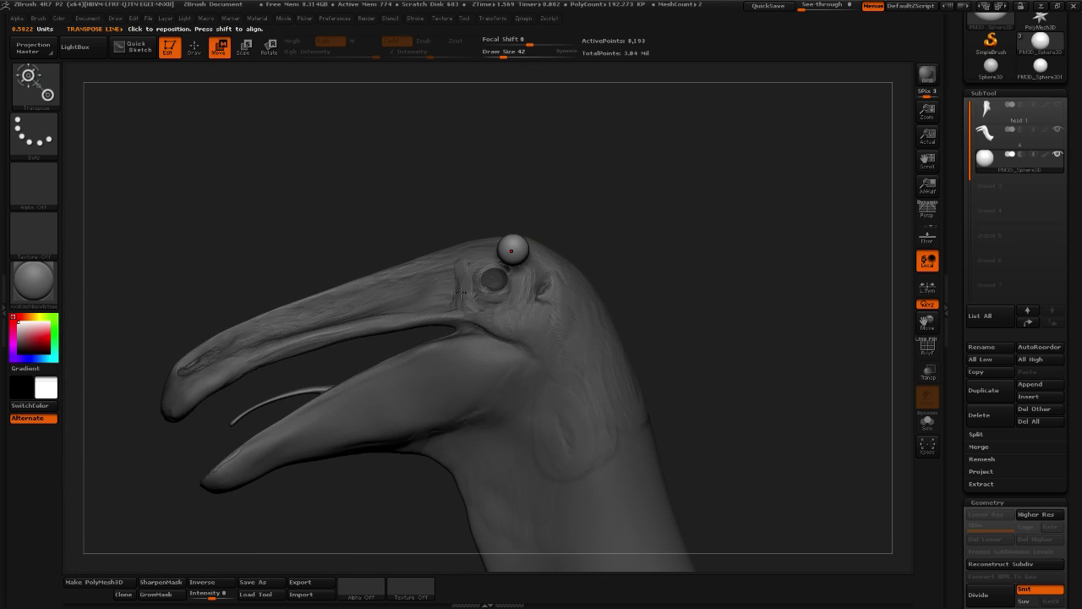
Move the sphere over the eye socket in side view and sideways against the head in front view
left_click_drag(513, 249, 650, 191)
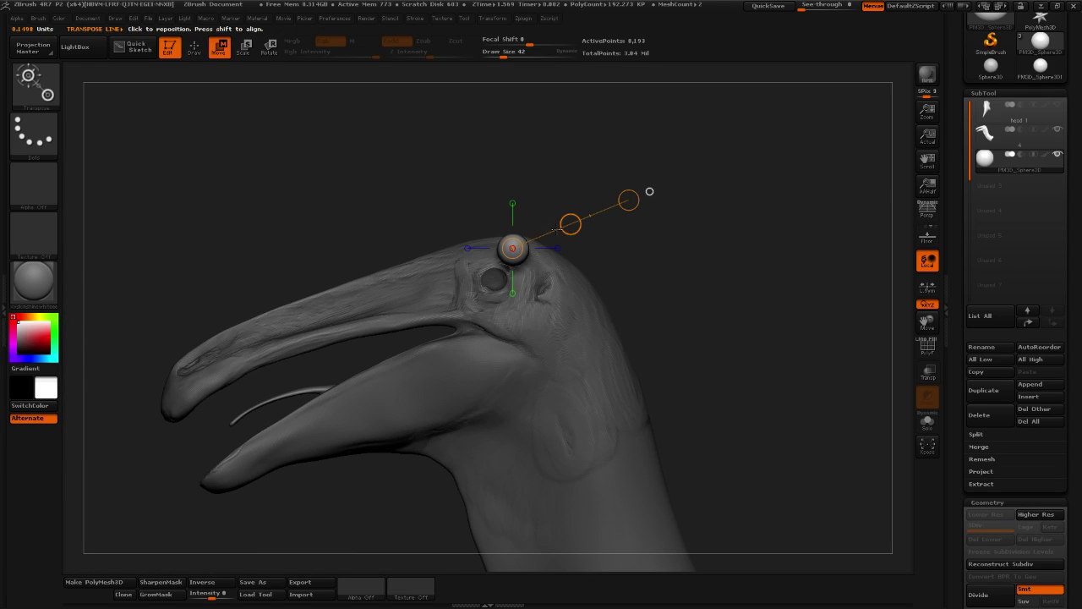
left_click_drag(570, 224, 836, 286)
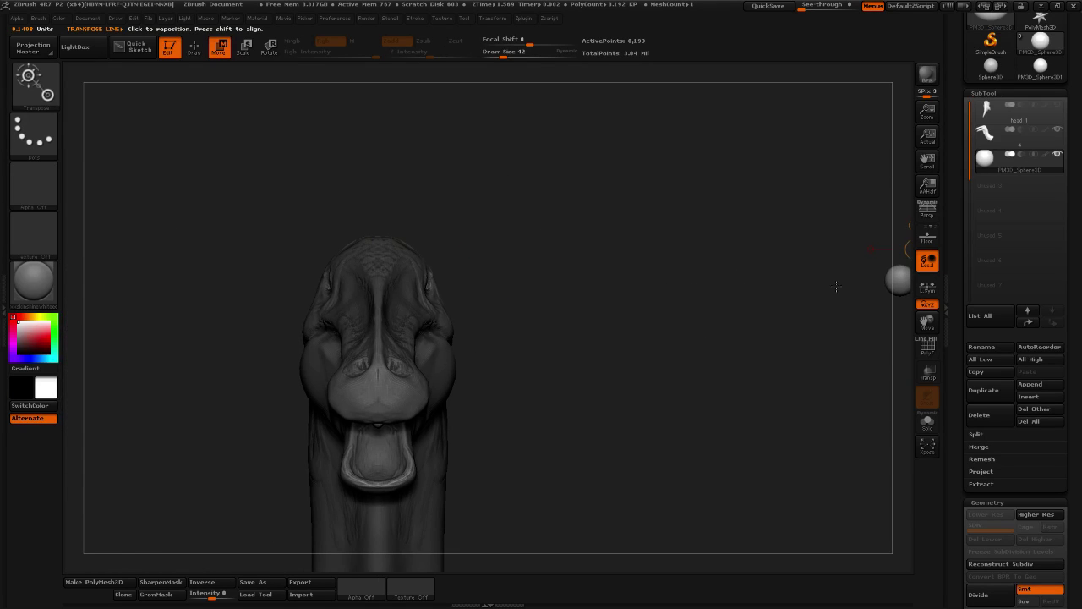
left_click_drag(818, 321, 740, 334, "alt")
left_click_drag(826, 302, 826, 418, "shift")
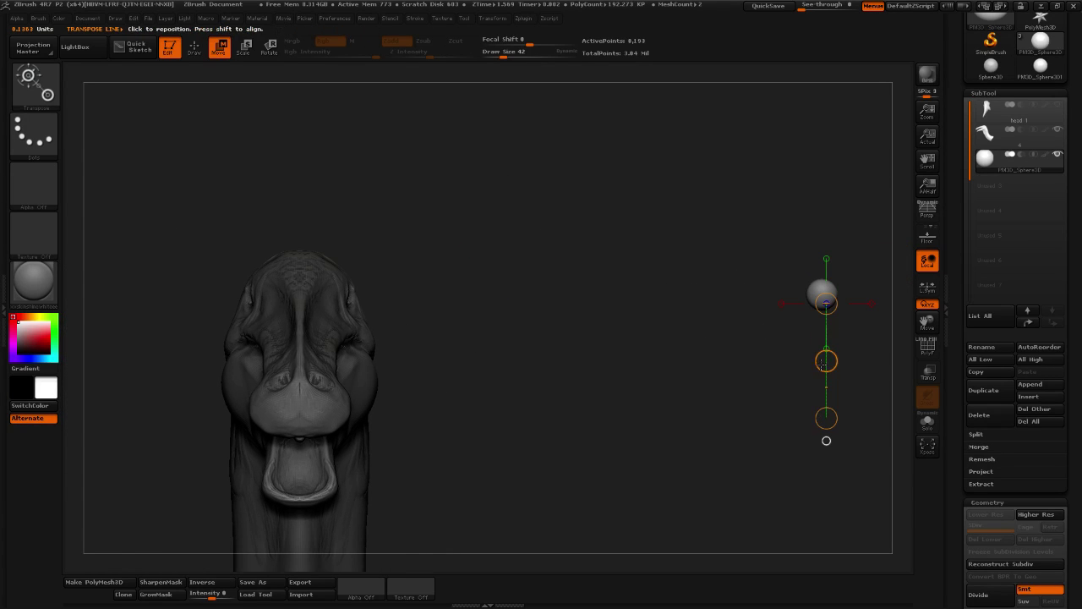
left_click_drag(824, 361, 344, 366)
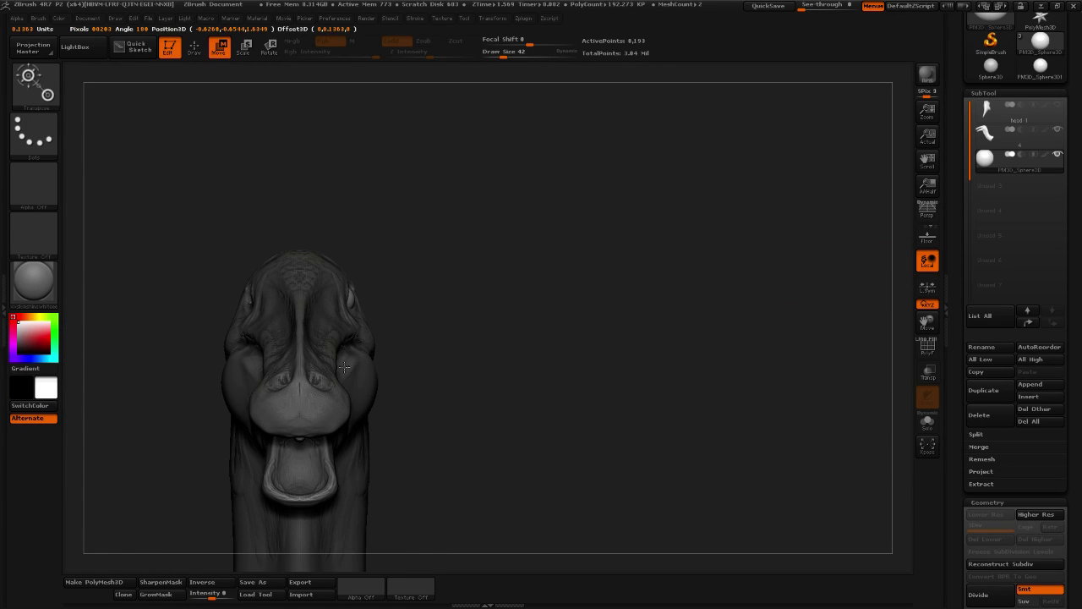
Fine-tune the eyeball's position so it sits centred in the socket in side view and at the proper depth in front view
key("f")
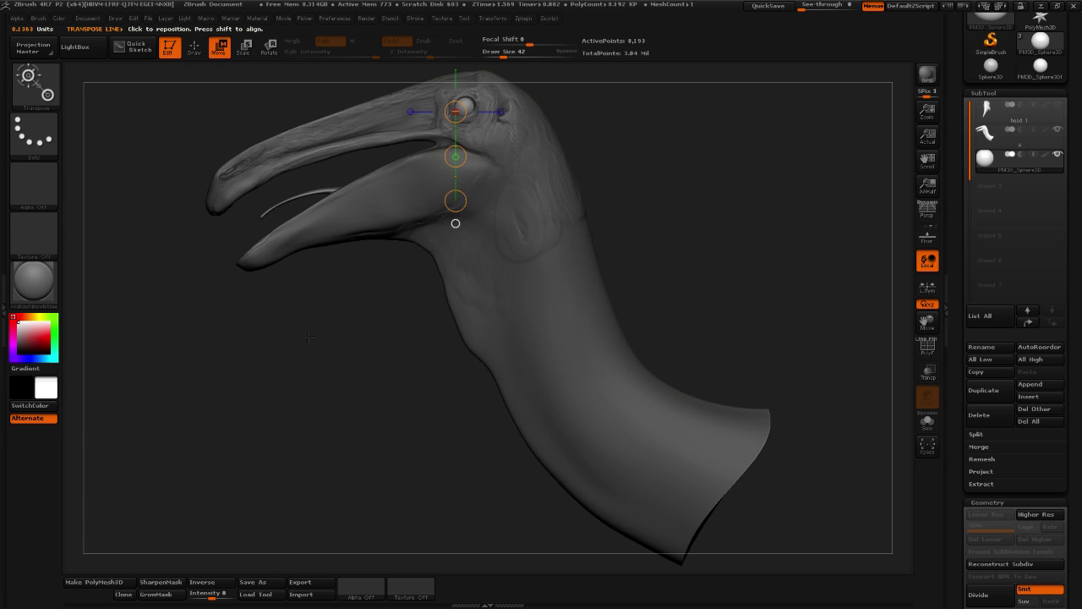
left_click_drag(657, 161, 610, 312, "alt")
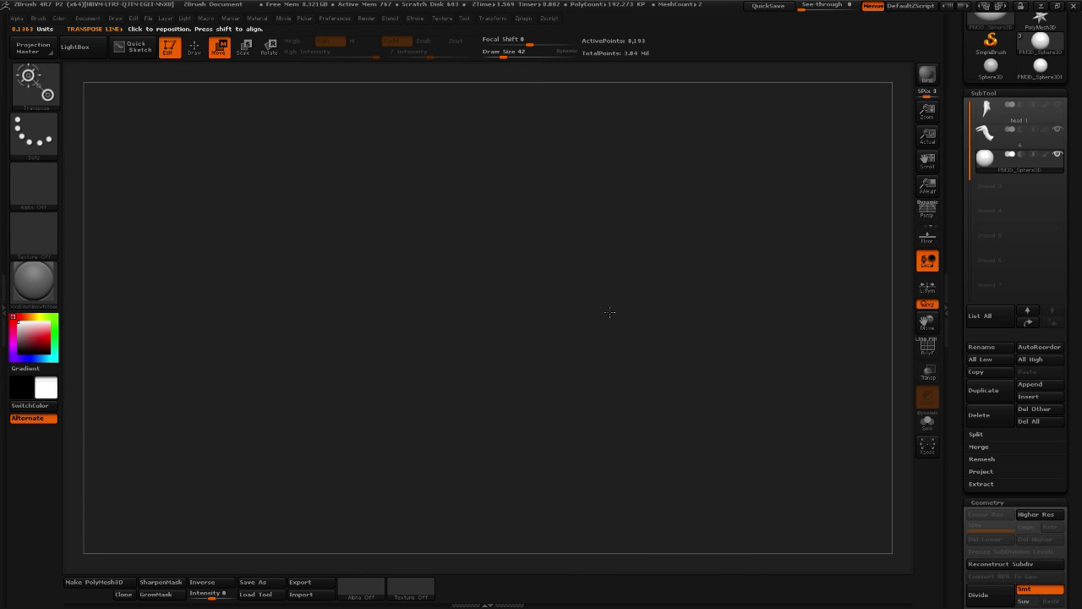
left_click_drag(396, 326, 720, 340, "alt")
left_click_drag(336, 337, 475, 348, "alt")
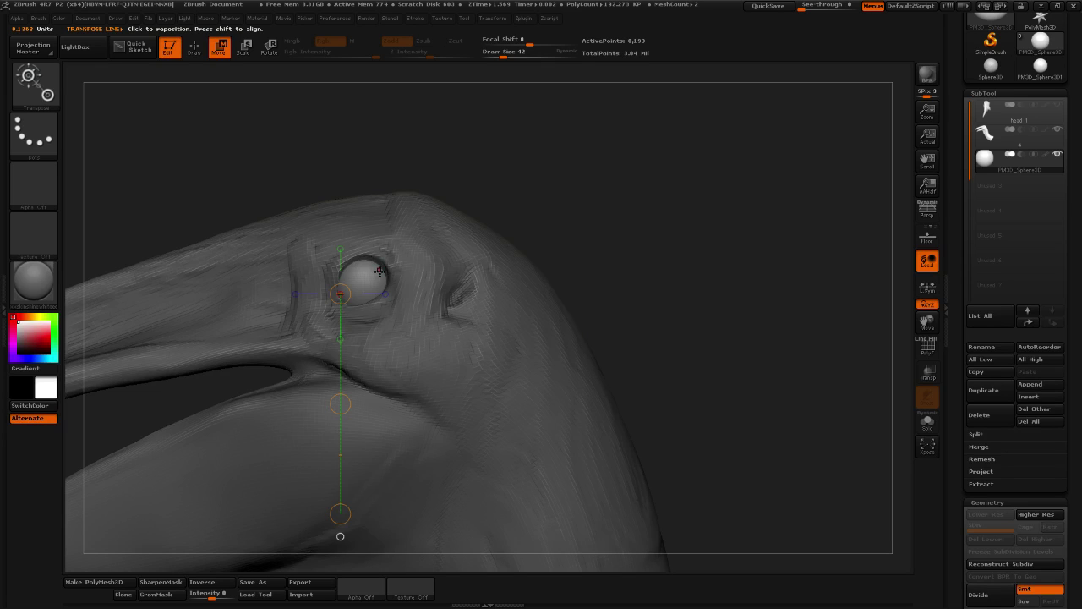
mouse_move(373, 278)
left_mouse_down()
mouse_move(563, 199)
mouse_move(657, 285)
left_mouse_up()
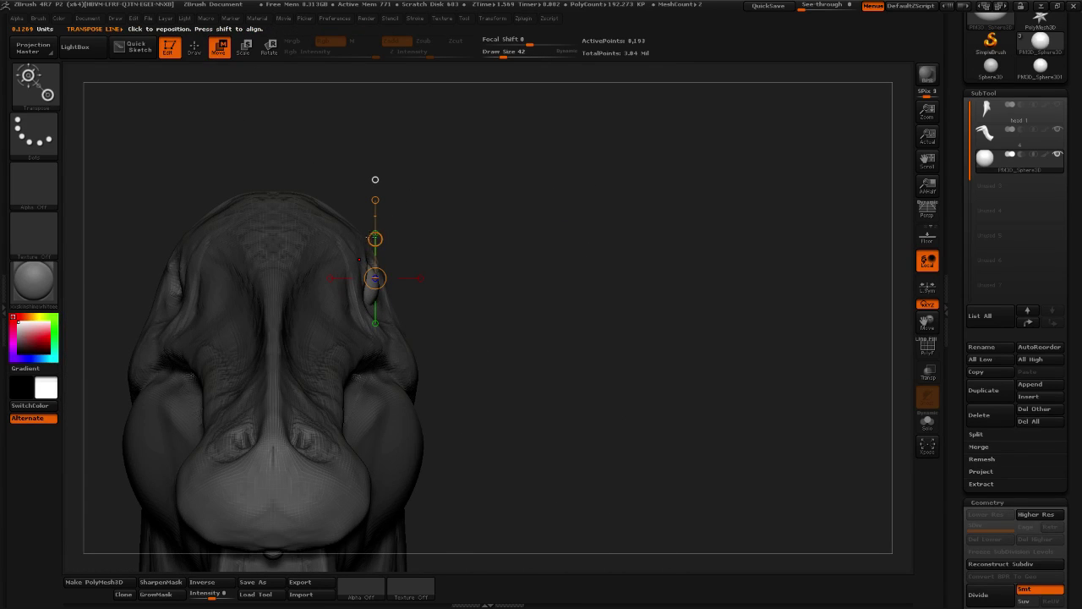
left_click_drag(371, 288, 414, 287, "shift")
mouse_move(626, 297)
left_mouse_down()
mouse_move(499, 293)
mouse_move(580, 291)
mouse_move(553, 315)
mouse_move(632, 283)
left_mouse_up()
left_click_drag(958, 301, 972, 237)
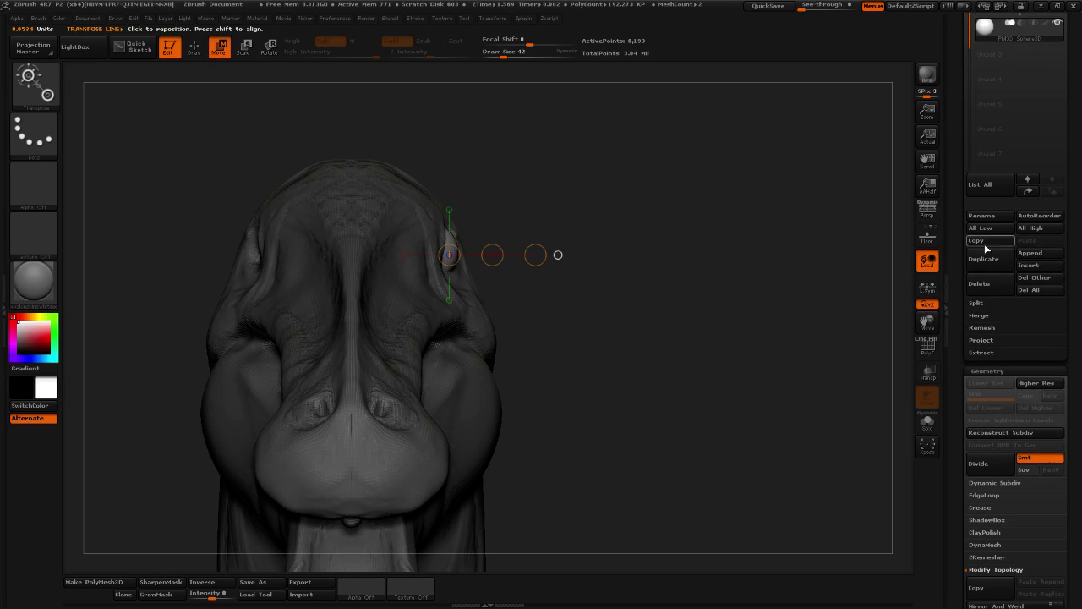
Duplicate the eyeball sphere and mirror it to the socket on the opposite side of the head
left_click(992, 265)
left_click_drag(957, 313, 976, 236)
scroll(977, 237, "down", 4)
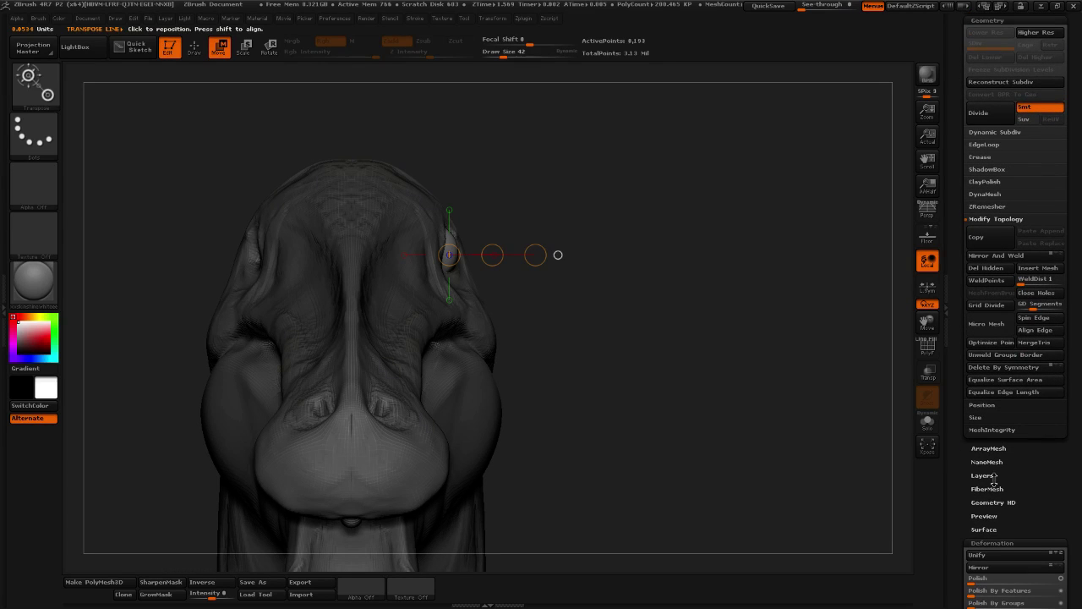
left_click(983, 567)
scroll(976, 406, "up", 10)
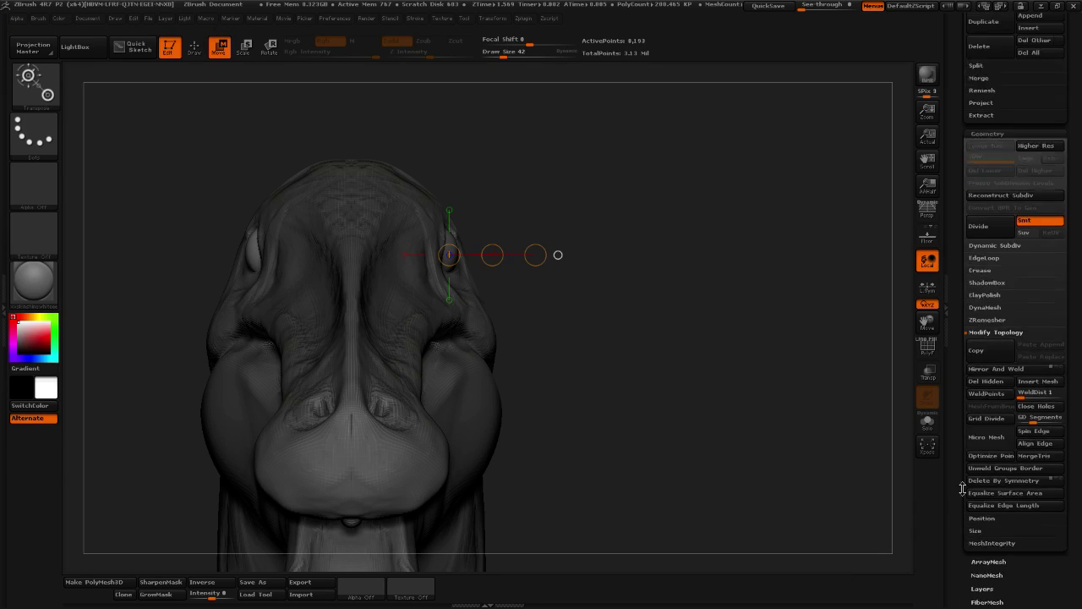
Select the upper of the two eyeball subtools and merge it down with the other into one subtool
left_click(1018, 242)
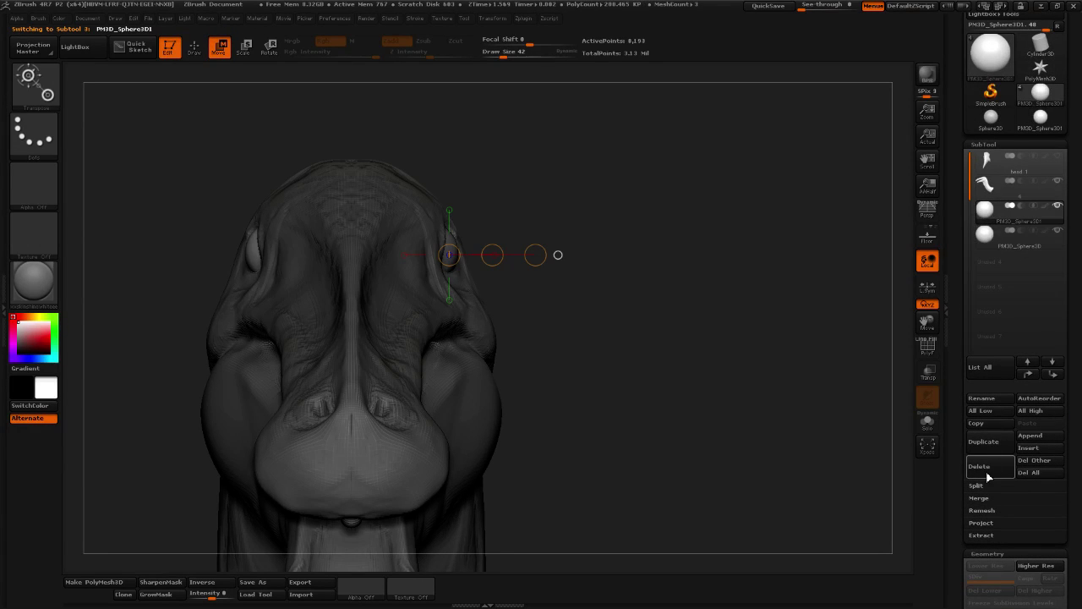
left_click(994, 500)
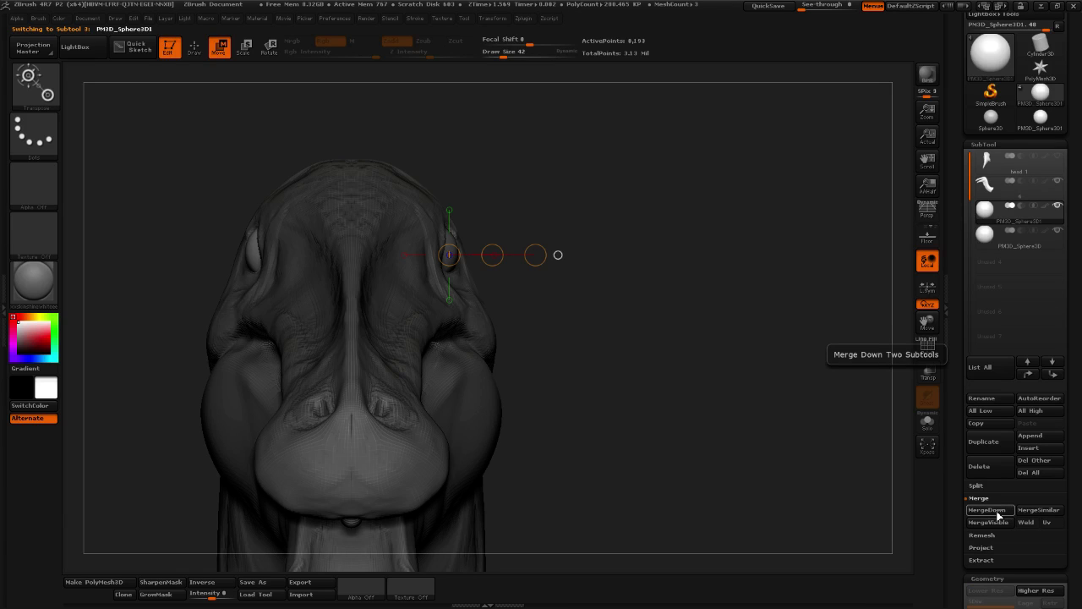
left_click(999, 513)
left_click(870, 535)
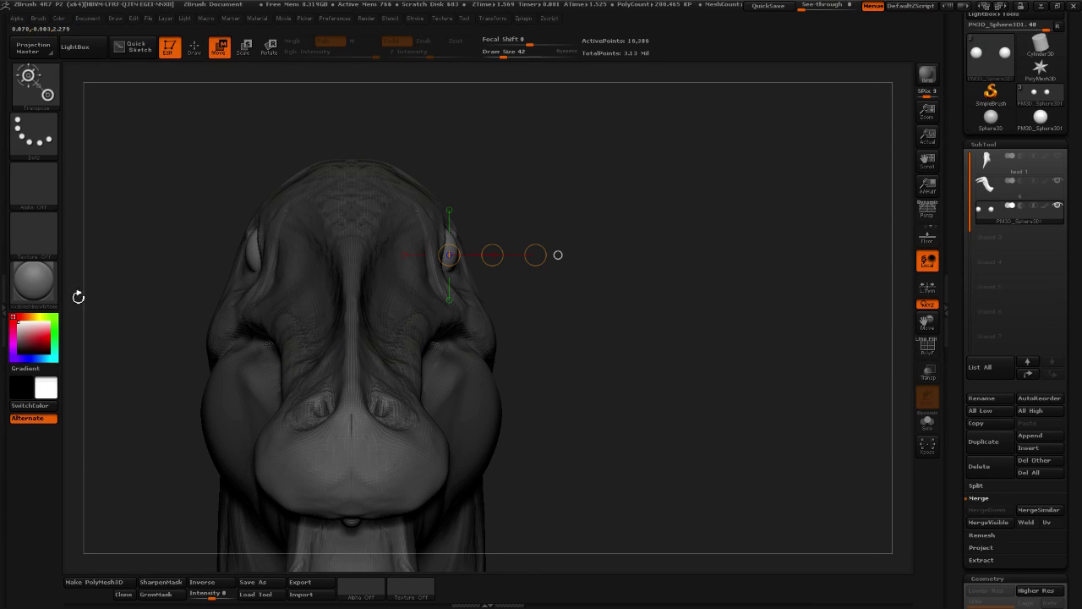
Try the eye materials on the model and fill the eyeball subtool with the orange-iris one, xxeye2
left_click(34, 283)
left_click(354, 435)
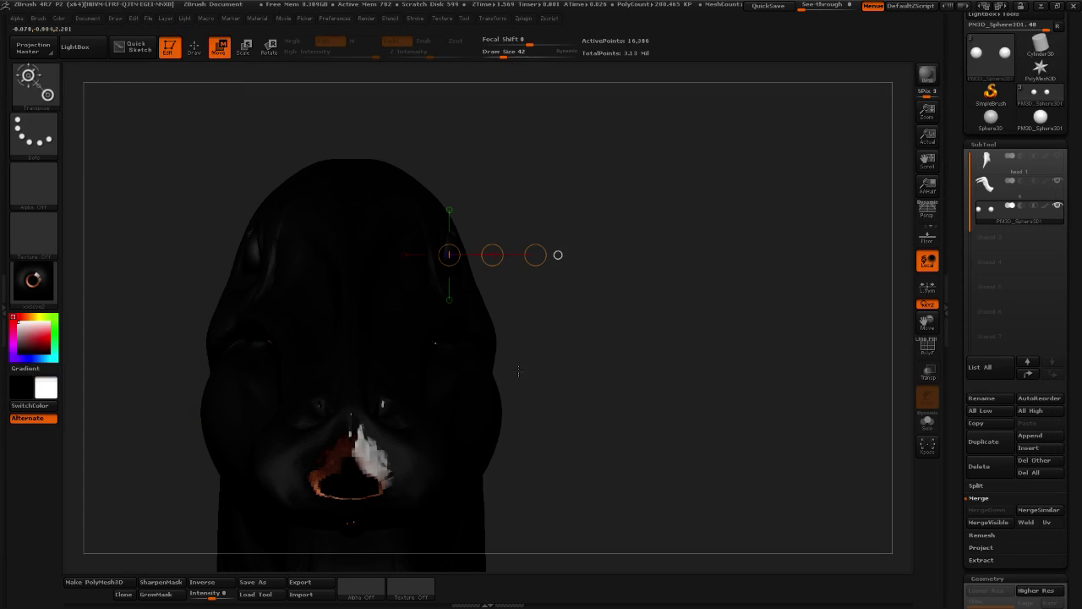
left_click_drag(518, 370, 722, 287)
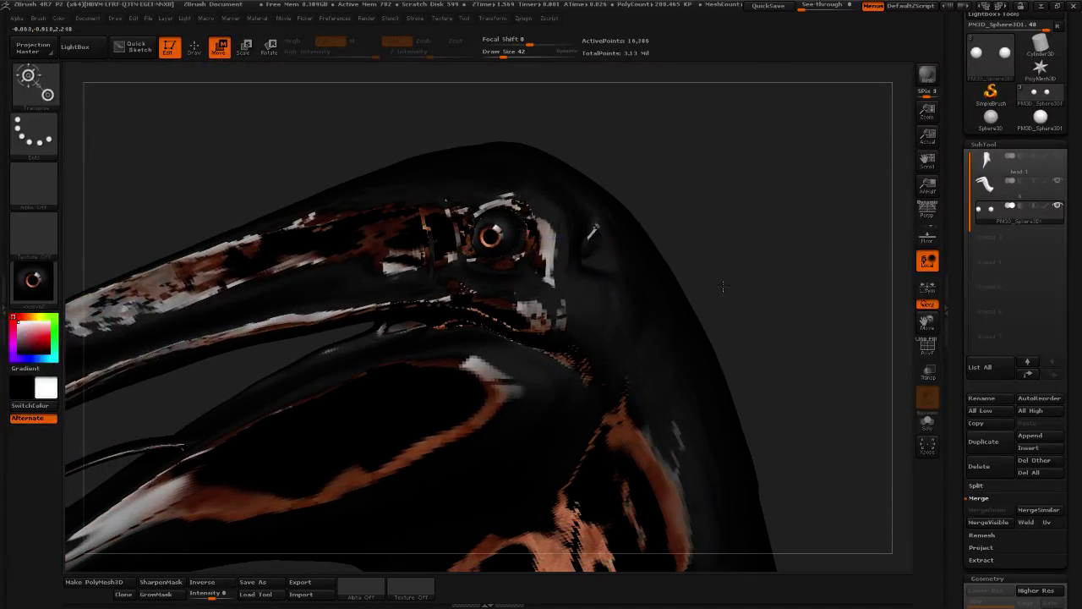
left_click(53, 285)
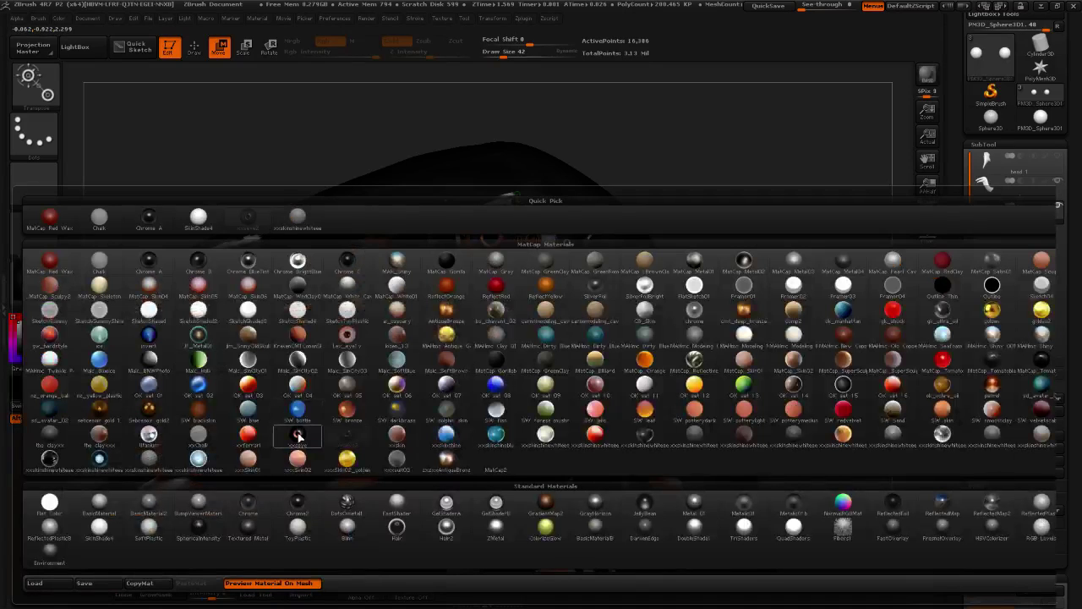
left_click(766, 247)
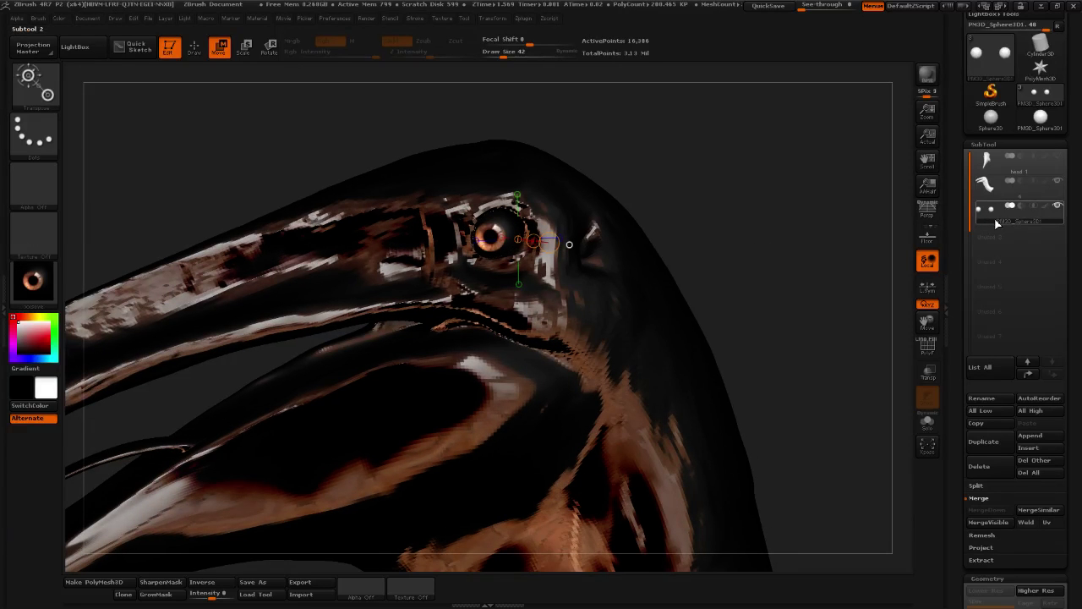
left_click(197, 53)
left_click(60, 19)
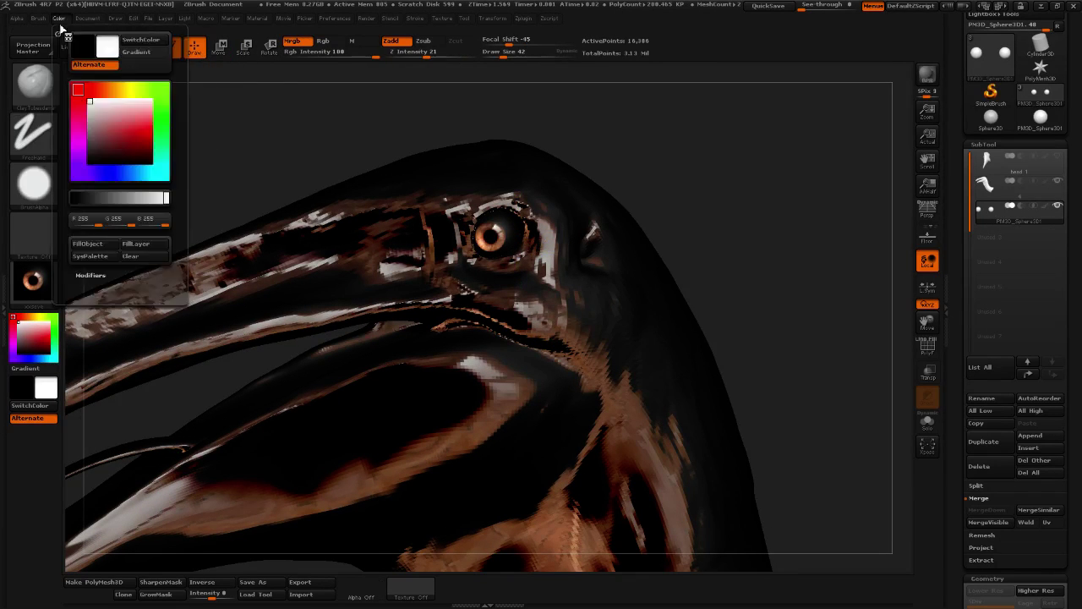
left_click(85, 243)
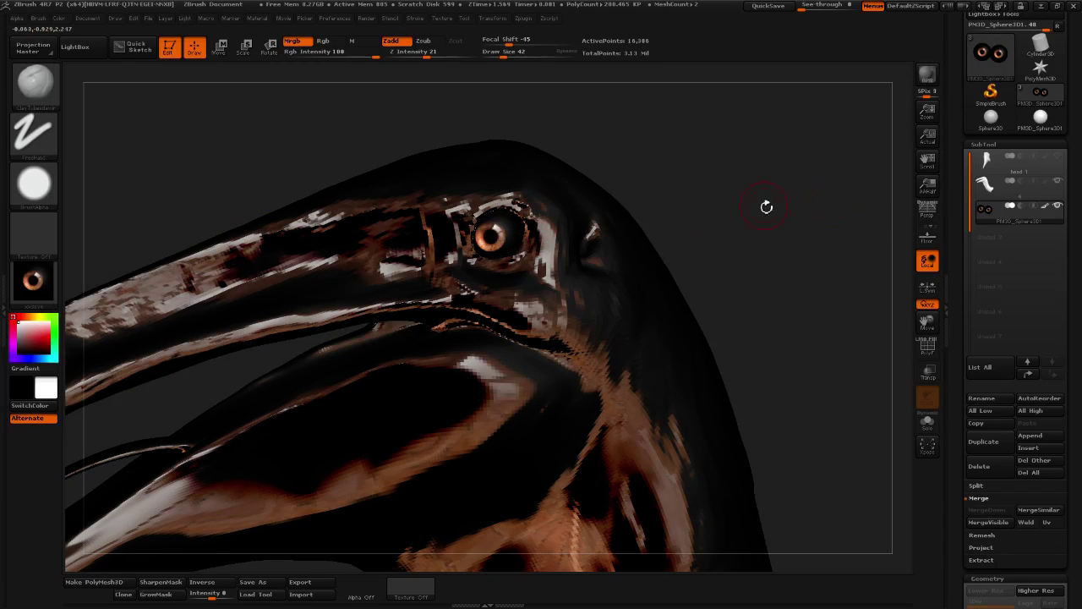
Fill the head and neck subtool with white and the grey xxskinshinewhiteeee314efg material
left_click(991, 185)
left_click(34, 281)
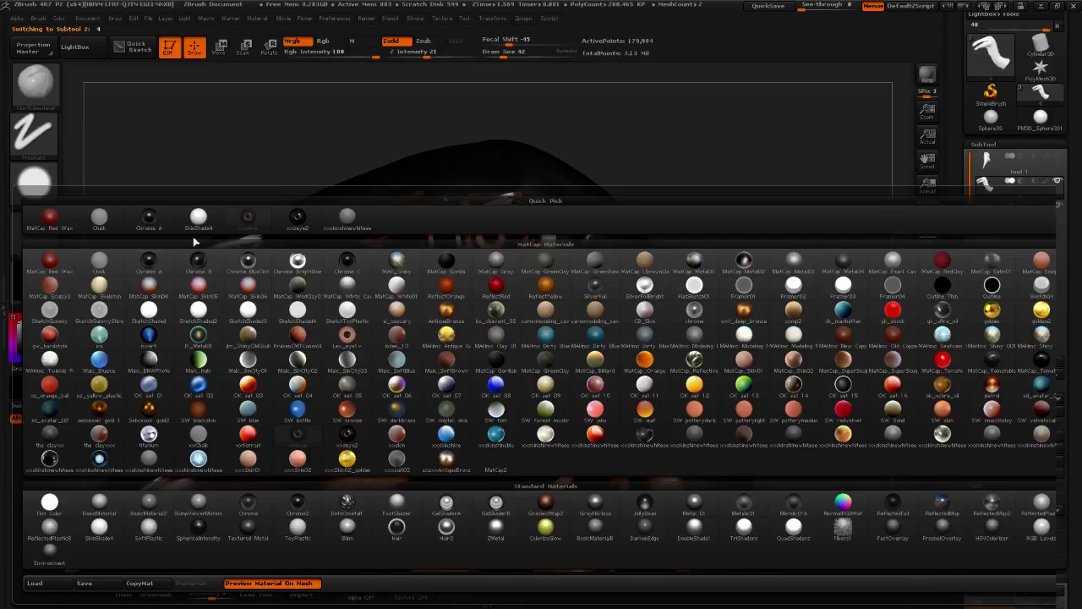
left_click(332, 225)
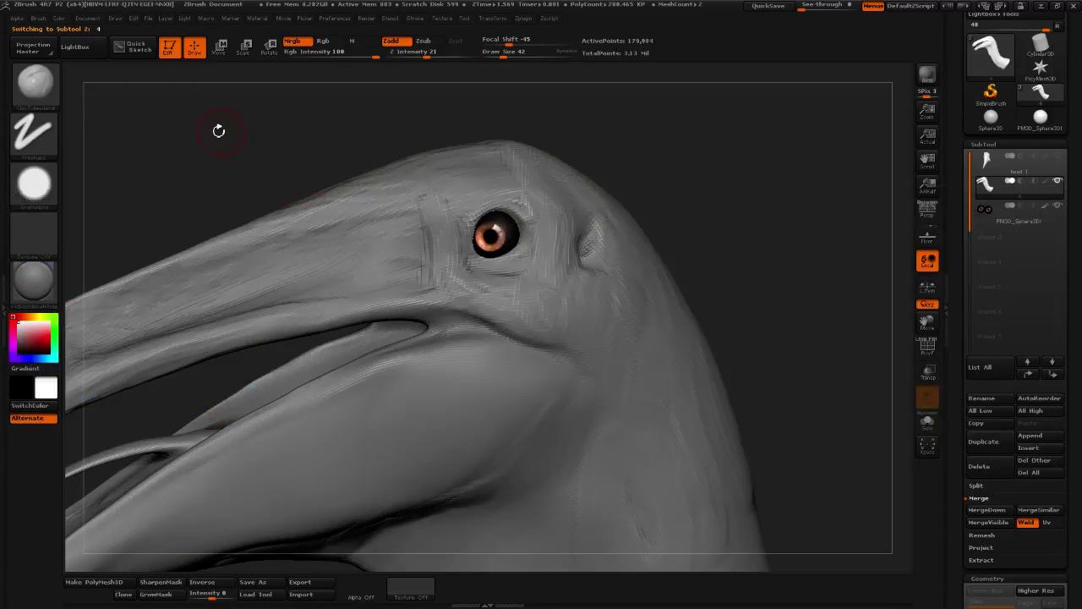
left_click(59, 19)
left_click(87, 243)
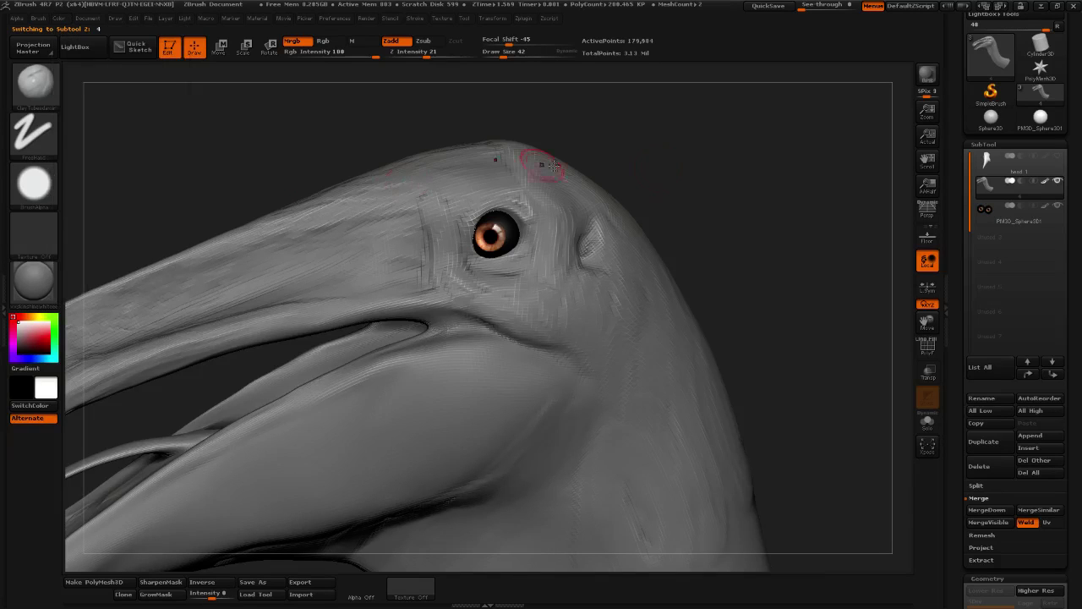
Fill the hidden body subtool with the same white colour and skin material, and reselect the head and neck subtool
left_click(594, 148, "alt")
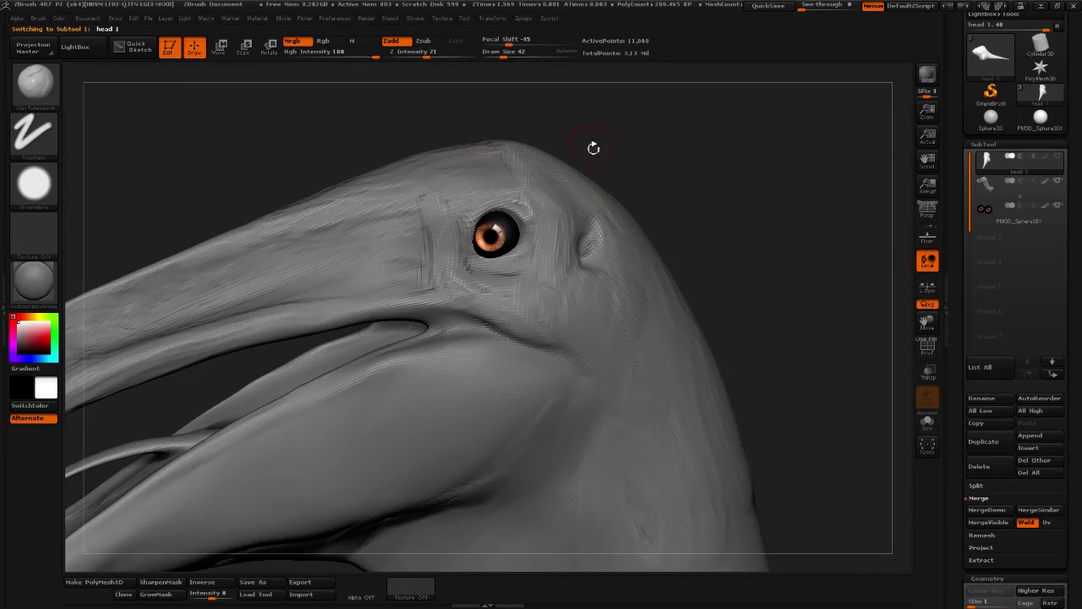
left_click(59, 18)
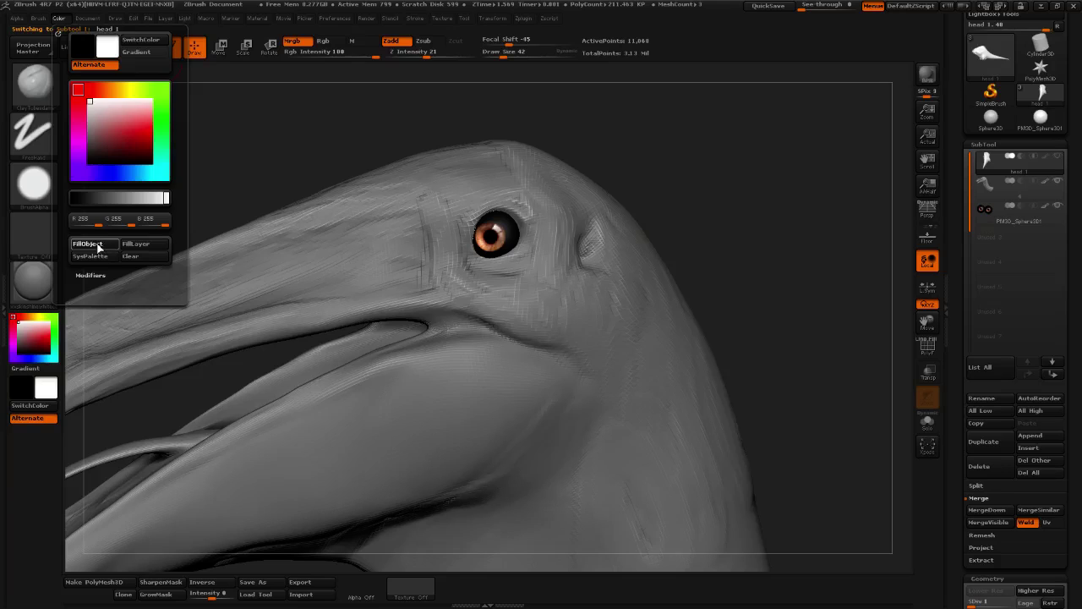
left_click(89, 243)
left_click(993, 186)
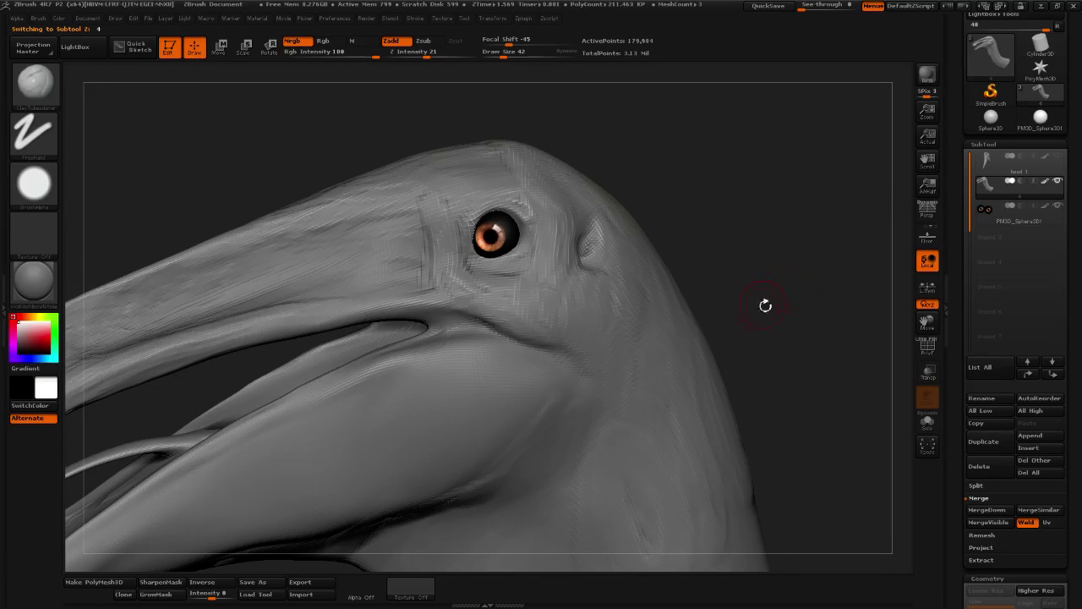
Prepare the clay brush for sculpting around the eye with Z Intensity 24, Draw Size 24 and colour painting off
left_click_drag(840, 287, 756, 309)
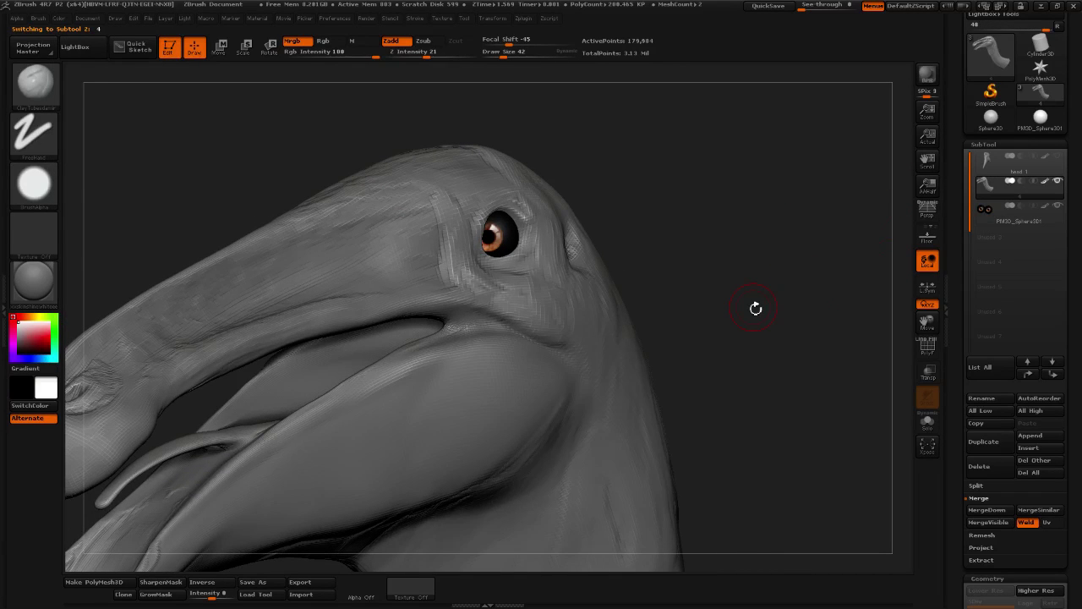
mouse_move(802, 221)
left_mouse_down()
mouse_move(770, 231)
mouse_move(789, 234)
mouse_move(669, 210)
mouse_move(718, 249)
mouse_move(798, 249)
mouse_move(713, 251)
mouse_move(775, 263)
mouse_move(766, 235)
mouse_move(775, 242)
mouse_move(762, 276)
left_mouse_up()
key("b")
key("c")
key("b")
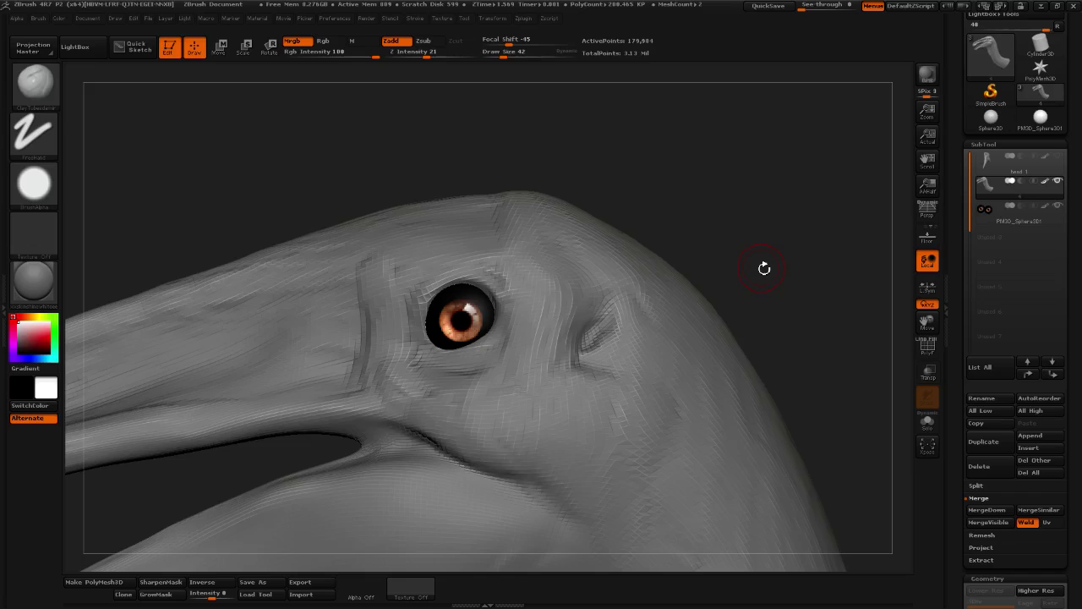
mouse_move(784, 220)
left_mouse_down()
mouse_move(784, 168)
mouse_move(772, 253)
mouse_move(792, 252)
mouse_move(786, 238)
mouse_move(800, 241)
mouse_move(793, 219)
mouse_move(768, 245)
mouse_move(815, 231)
left_mouse_up()
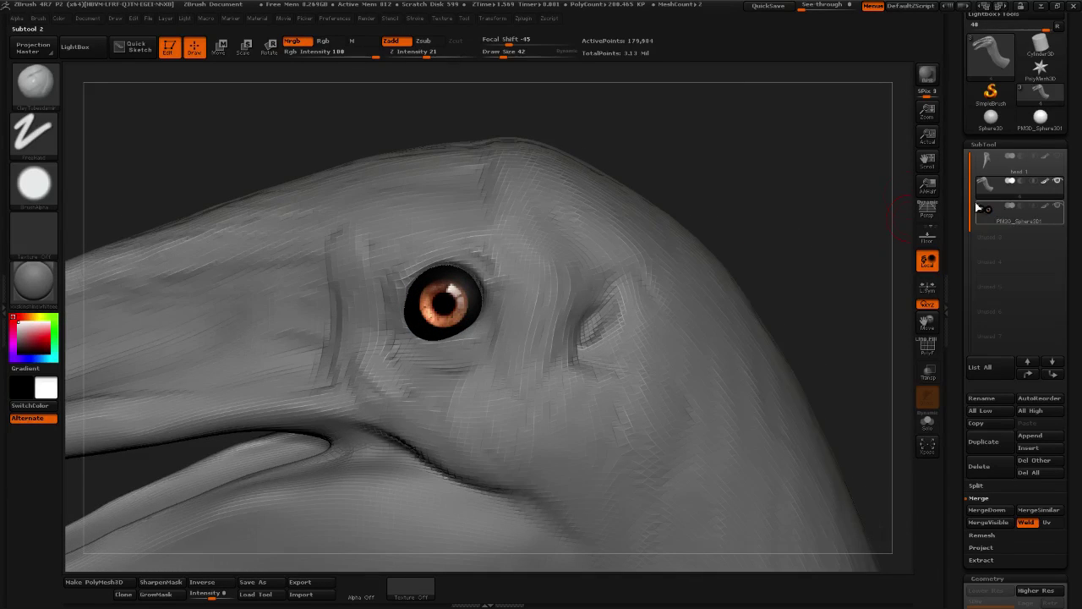
left_click(34, 82)
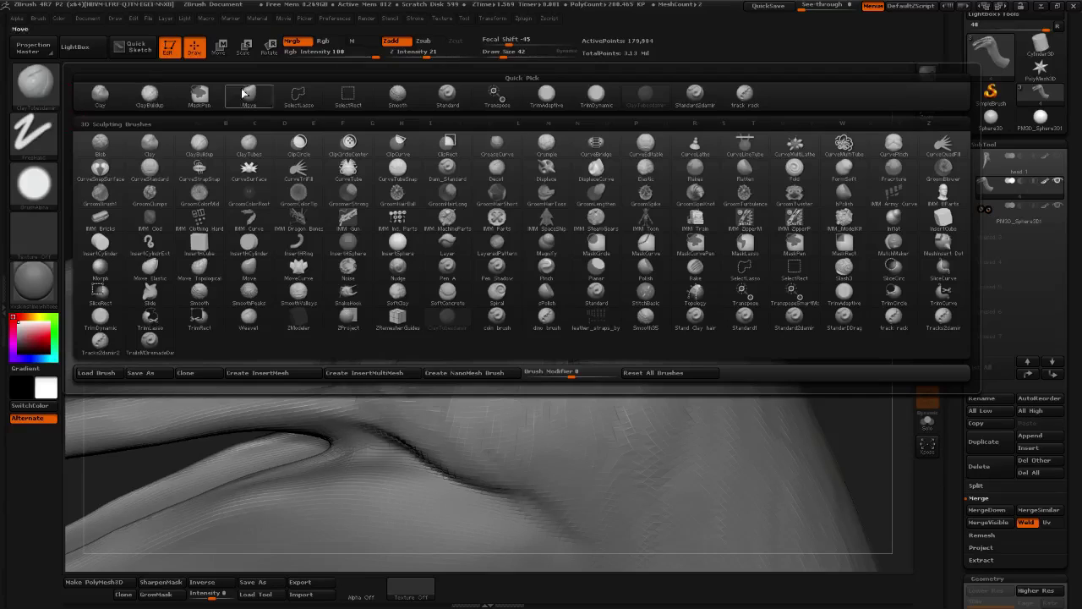
left_click(244, 93)
left_click(425, 53)
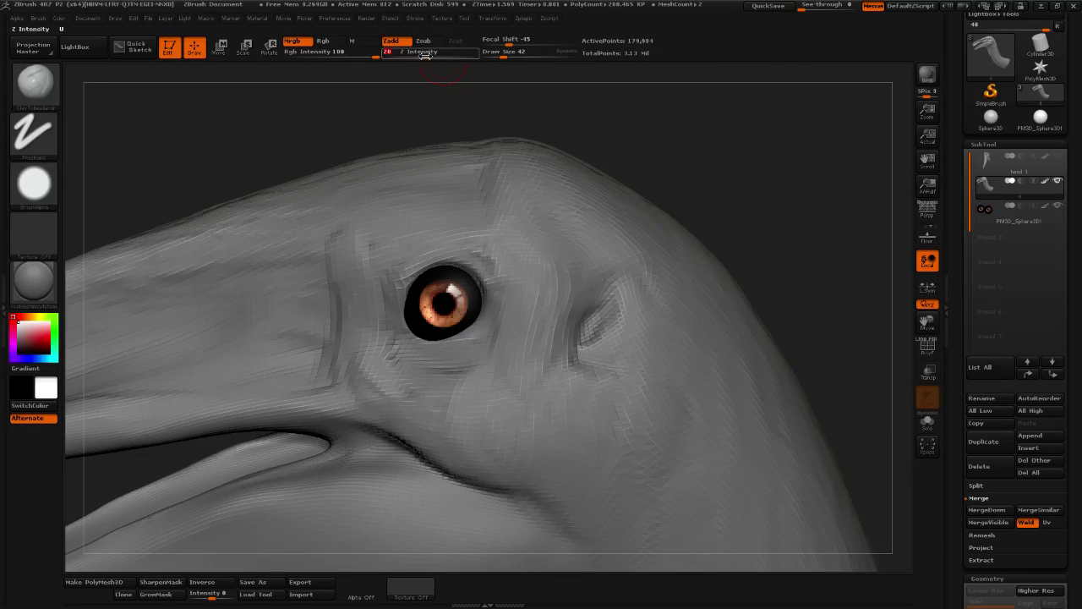
left_click(430, 56)
left_click(499, 55)
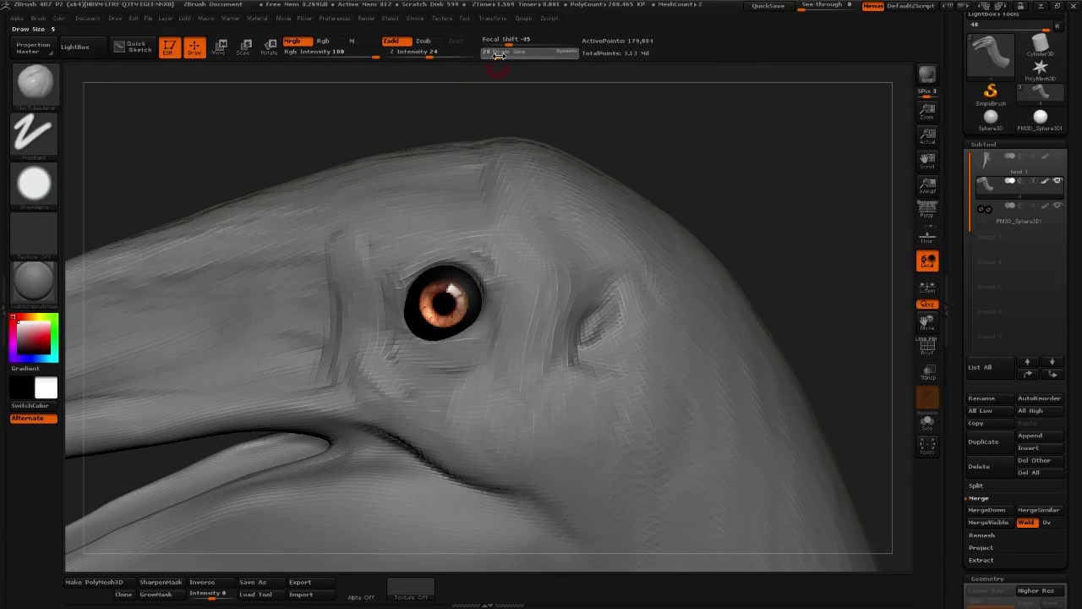
left_click_drag(498, 55, 502, 56)
left_click(300, 41)
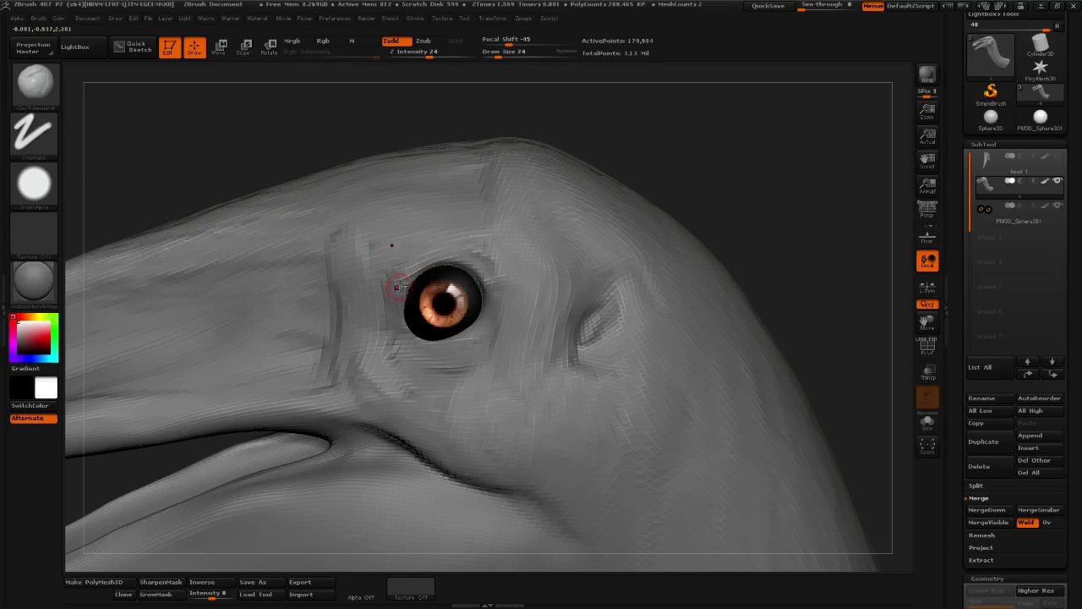
left_click_drag(736, 193, 753, 207)
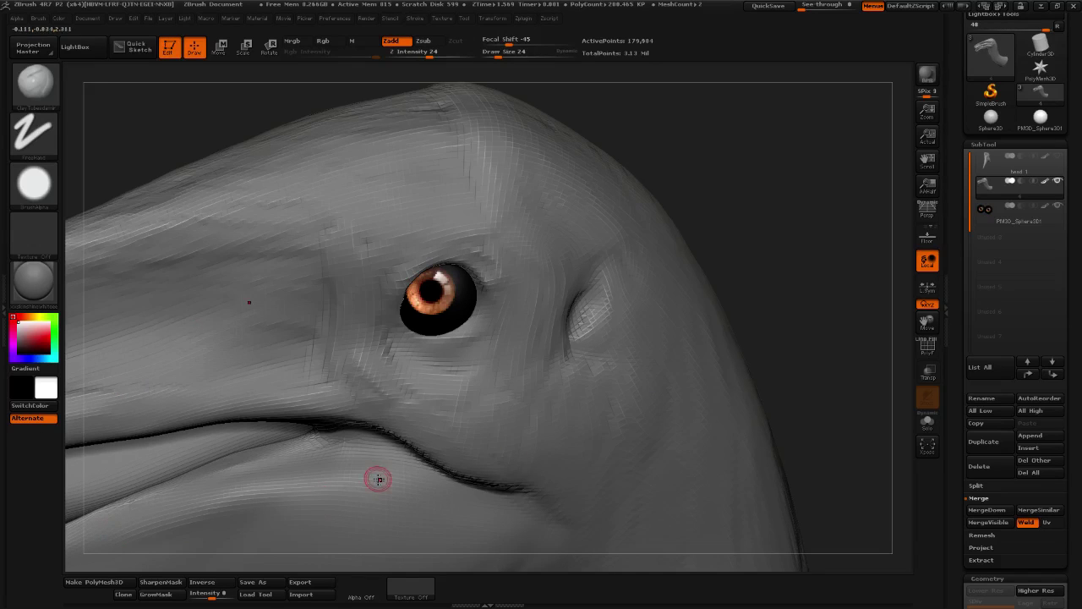
Fill the eyeball subtool with dark grey (RGB 39) and the skin material, with material and colour painting on
left_click(1015, 220)
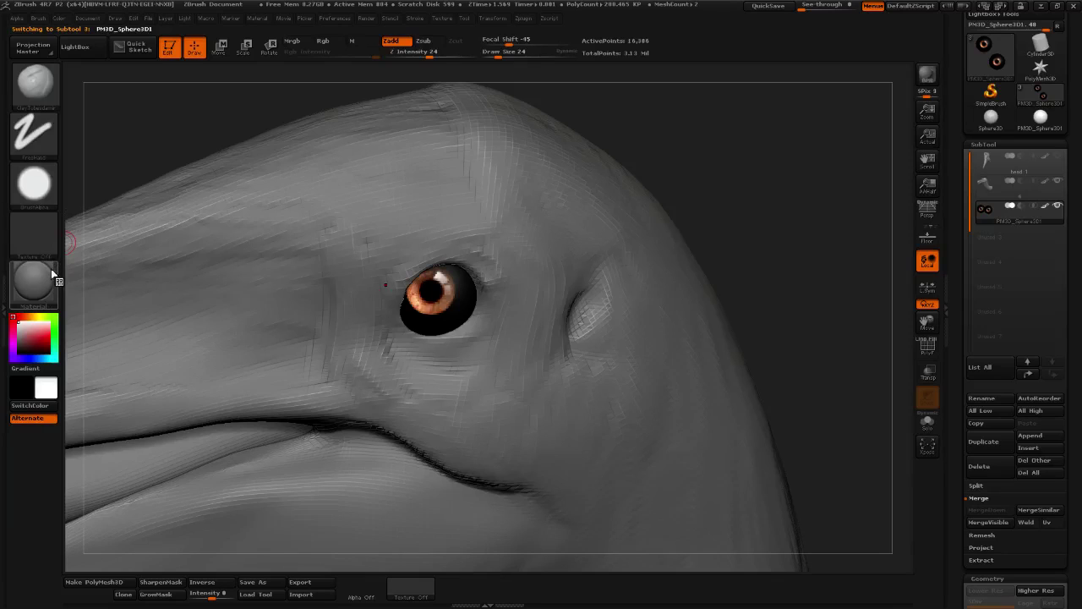
left_click_drag(34, 340, 4, 343)
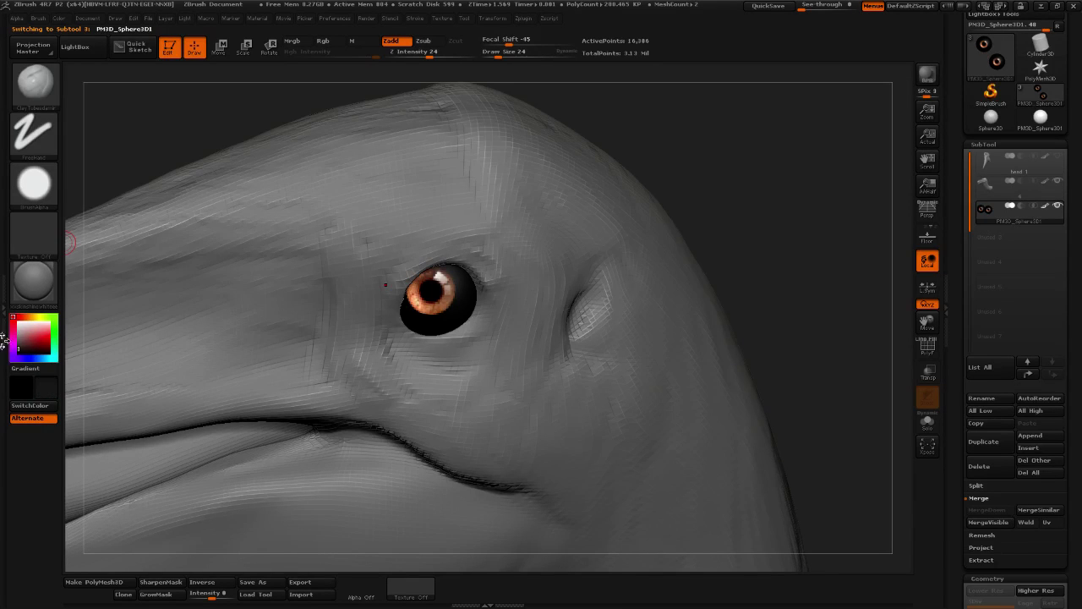
left_click(289, 43)
left_click(41, 18)
mouse_move(58, 23)
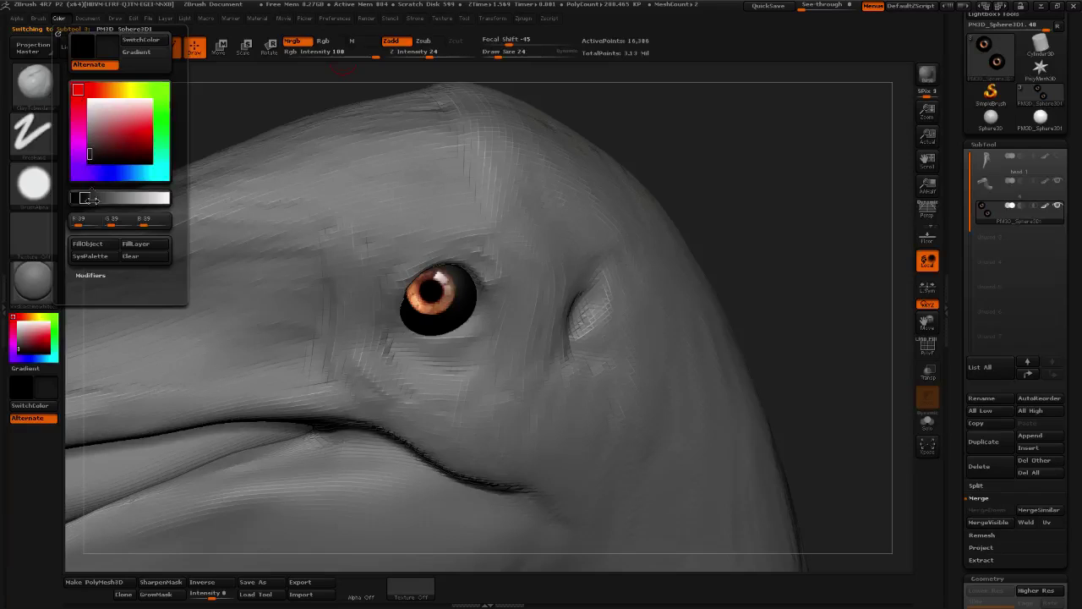
left_click(88, 244)
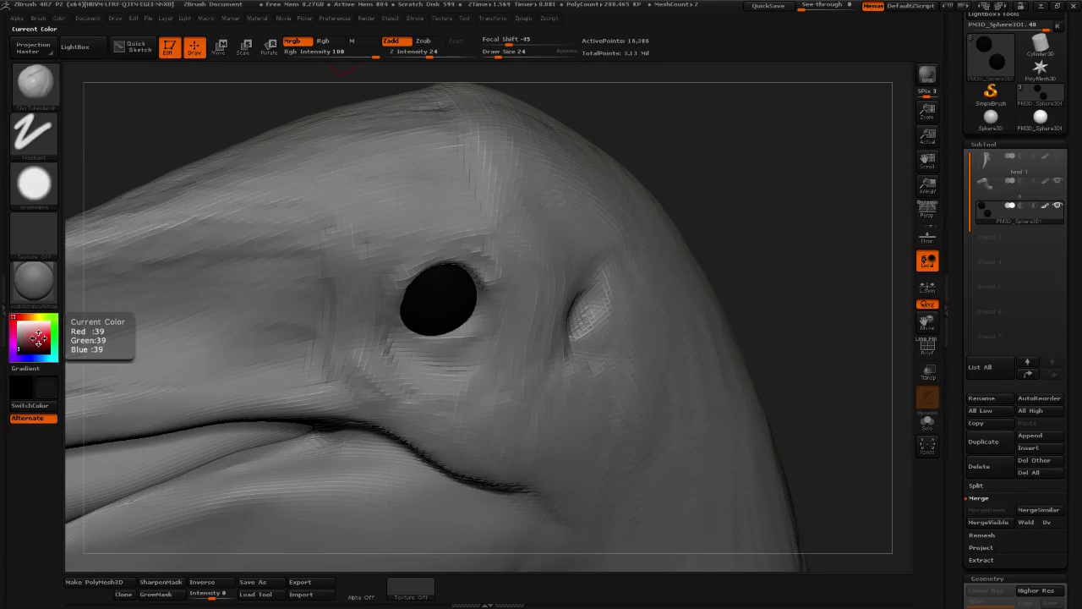
Lighten the active colour to mid grey (RGB 151) and refill the eyeball subtool with it
left_click(12, 327)
left_click_drag(12, 327, 12, 340)
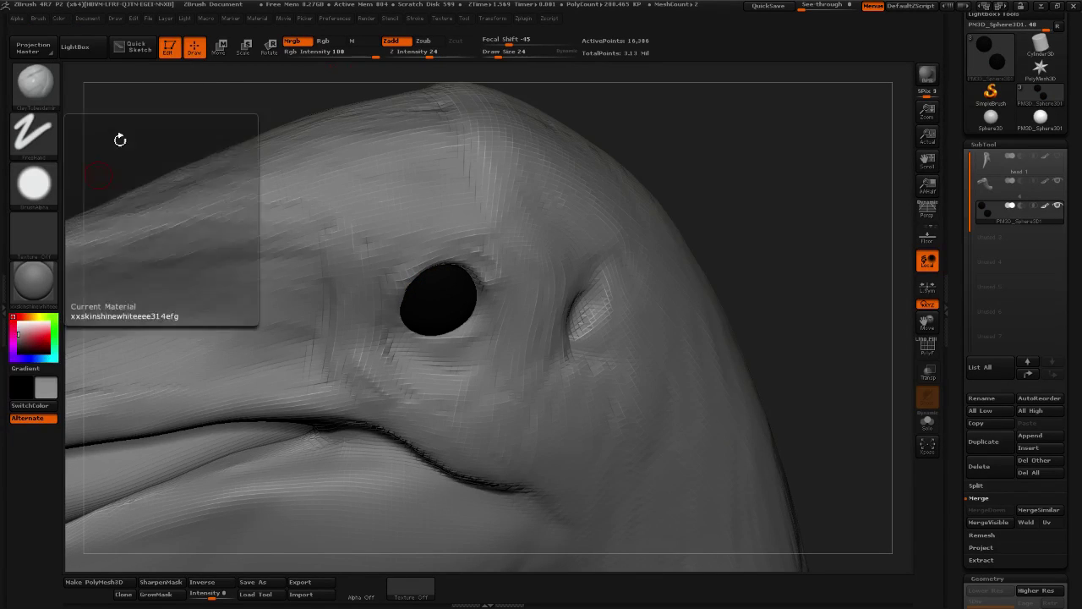
left_click(58, 19)
left_click(78, 248)
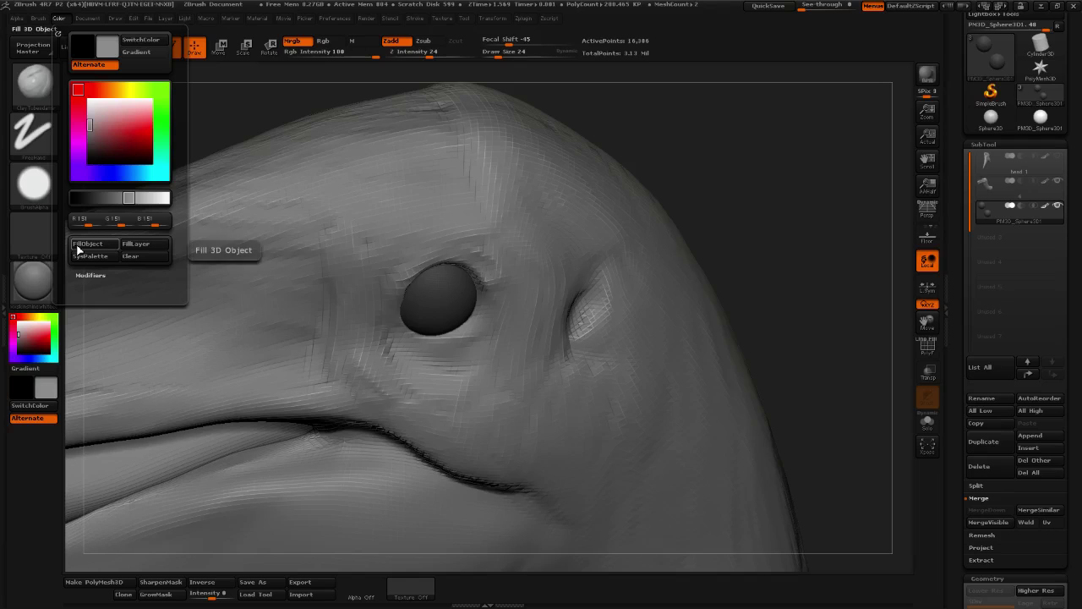
Reselect the head and neck subtool and set the active colour back to white
left_click_drag(776, 93, 808, 157)
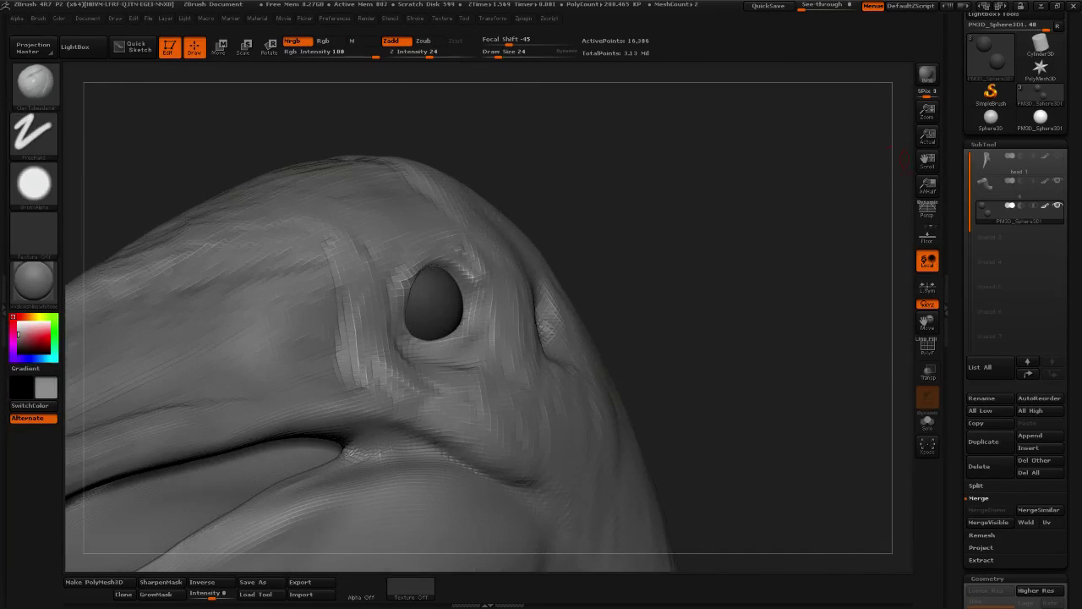
left_click(1019, 193)
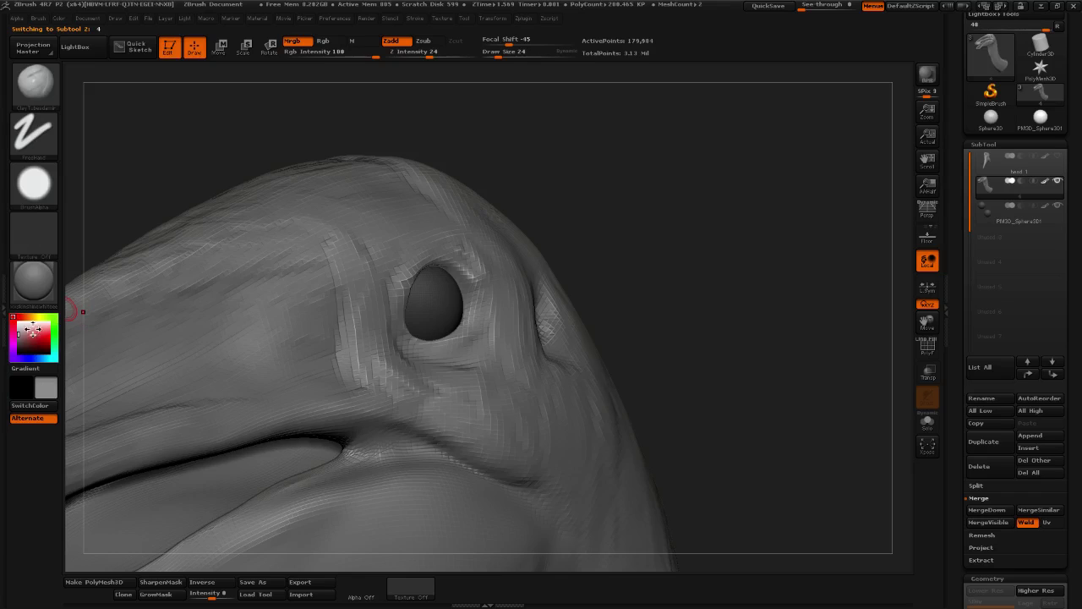
left_click_drag(29, 336, 16, 320)
left_click(36, 290)
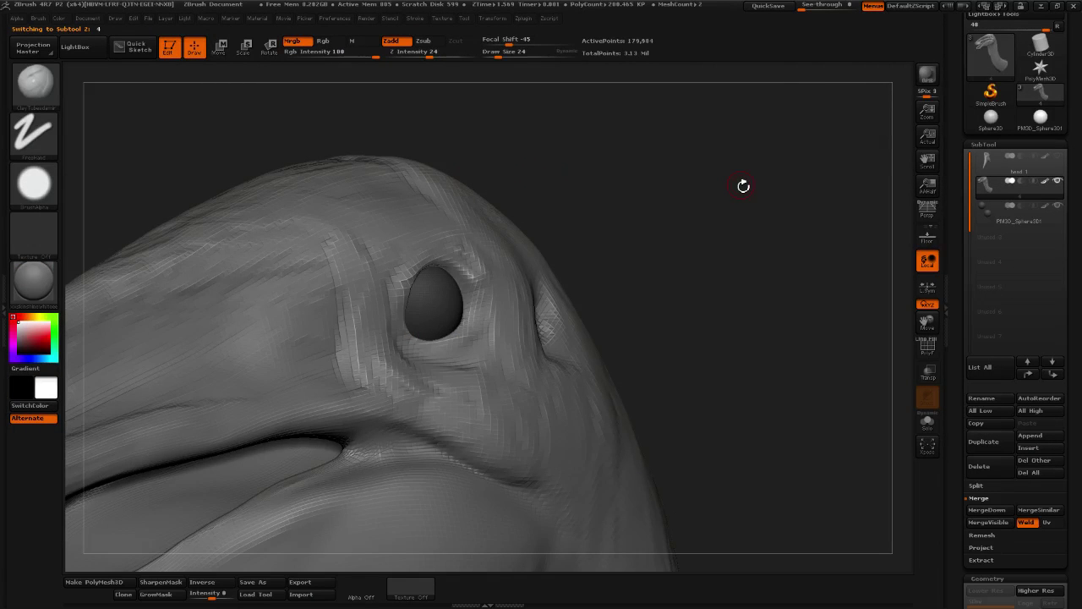
Add clay in front of and below the eye socket and smooth the rough skin around its rim
mouse_move(743, 185)
left_mouse_down()
mouse_move(643, 181)
mouse_move(713, 164)
mouse_move(660, 186)
mouse_move(677, 172)
mouse_move(659, 176)
left_mouse_up()
left_click_drag(320, 366, 341, 378)
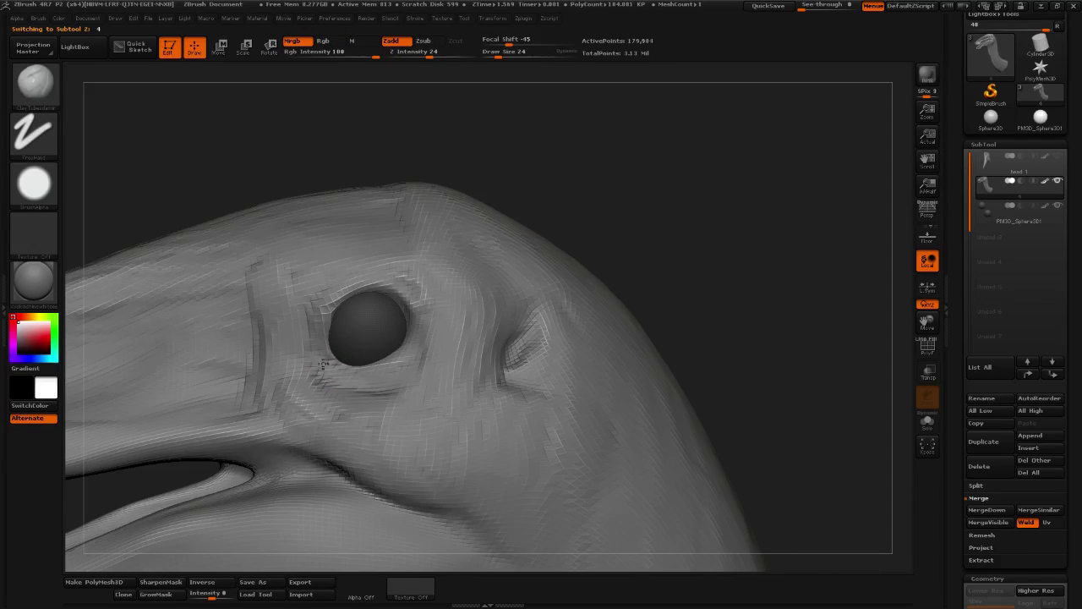
mouse_move(687, 254)
left_mouse_down()
mouse_move(669, 257)
mouse_move(681, 279)
left_mouse_up()
left_click_drag(350, 355, 332, 352, "shift")
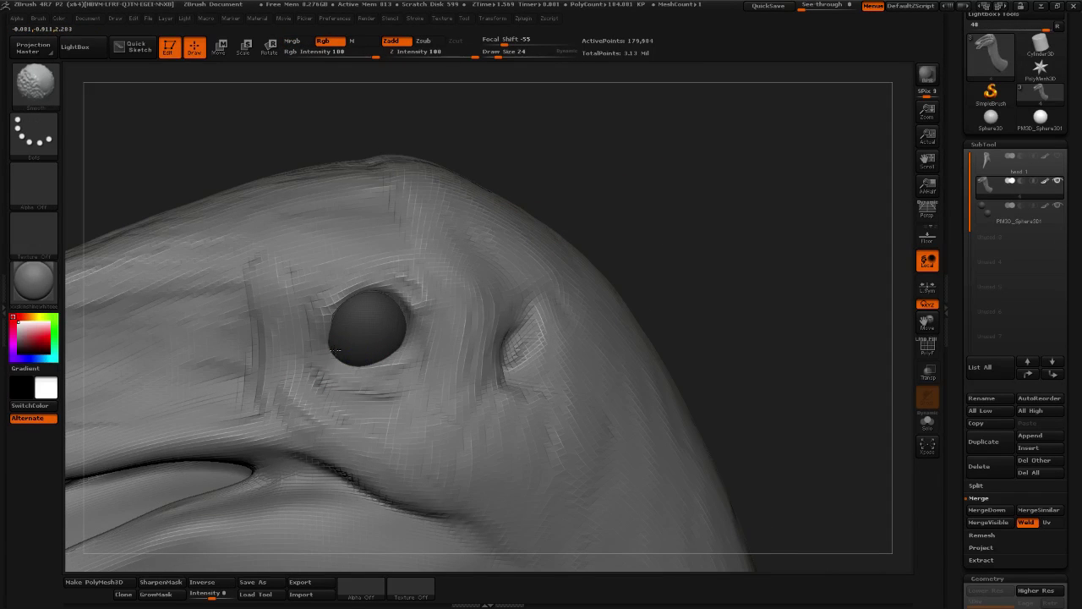
left_click_drag(711, 242, 694, 229, "alt")
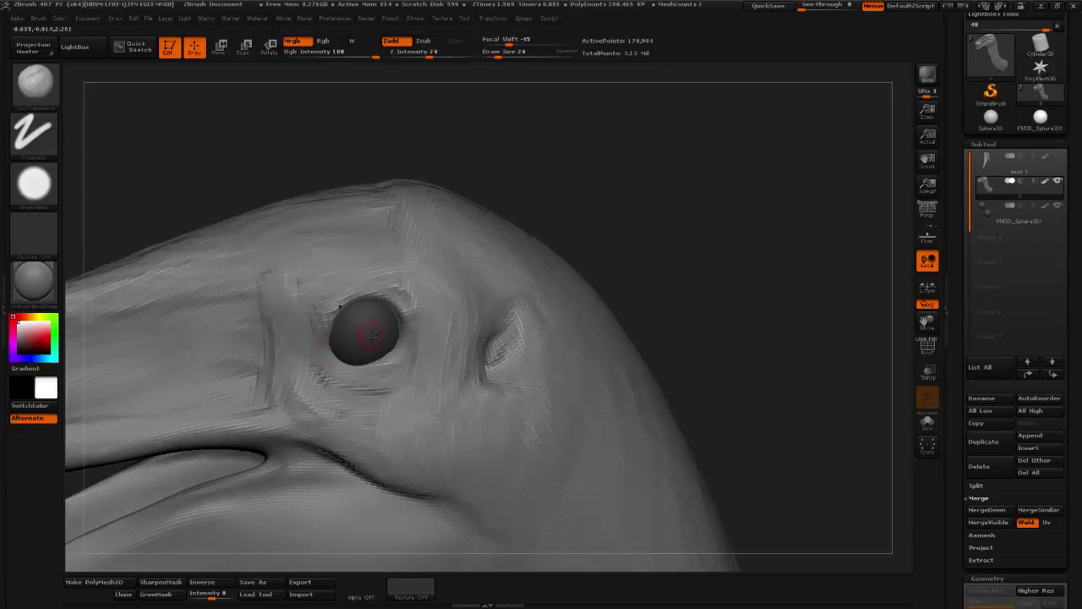
mouse_move(345, 350)
left_mouse_down("shift")
mouse_move(334, 356)
mouse_move(394, 313)
left_mouse_up("shift")
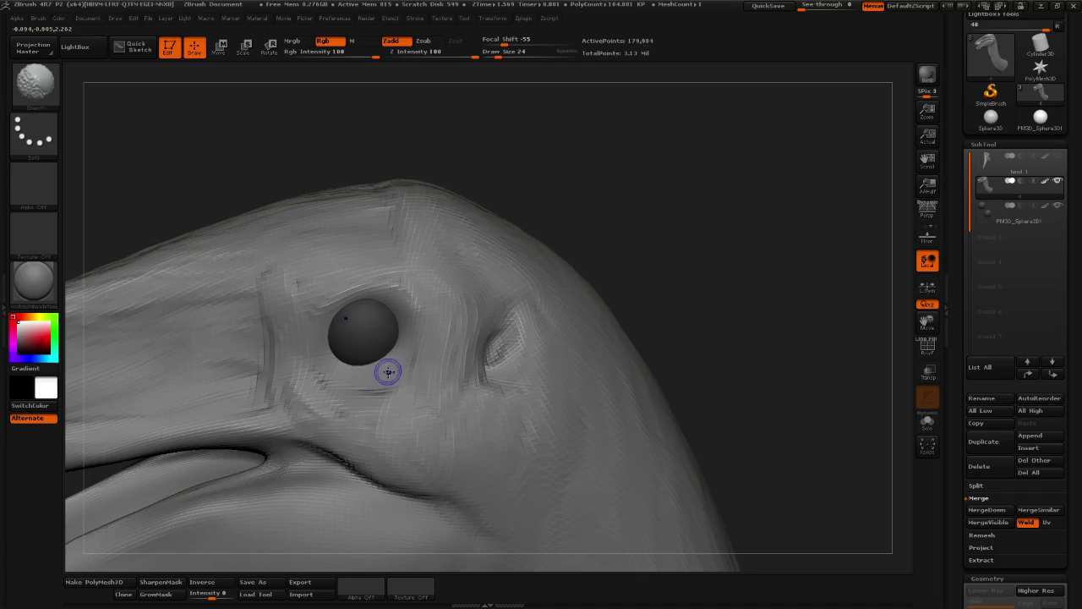
left_click_drag(647, 241, 629, 254)
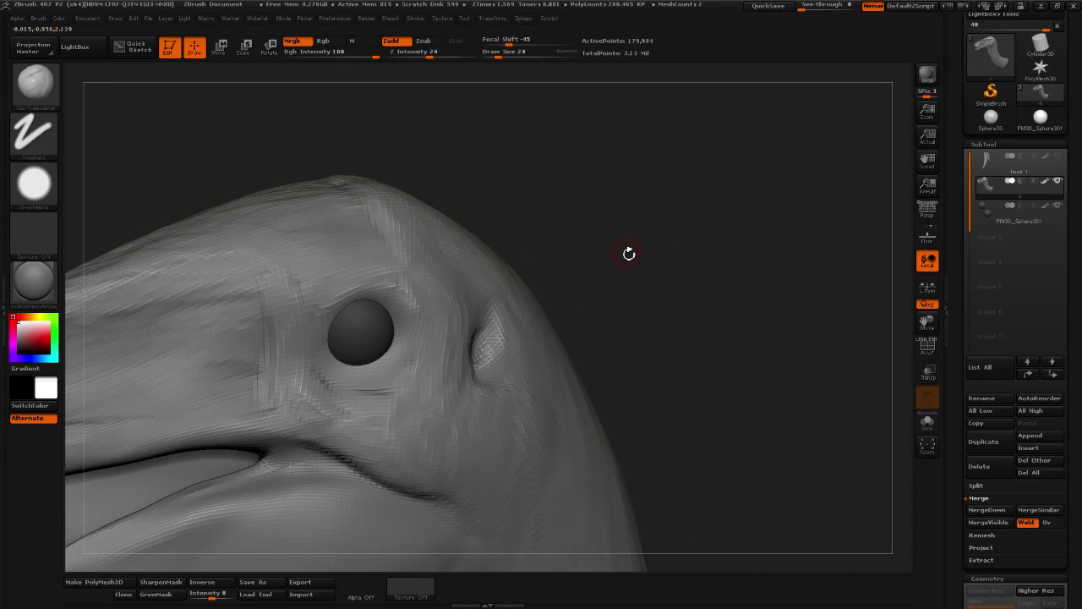
mouse_move(406, 132)
left_mouse_down("alt")
mouse_move(464, 109)
mouse_move(510, 109)
mouse_move(602, 142)
mouse_move(526, 212)
left_mouse_up("alt")
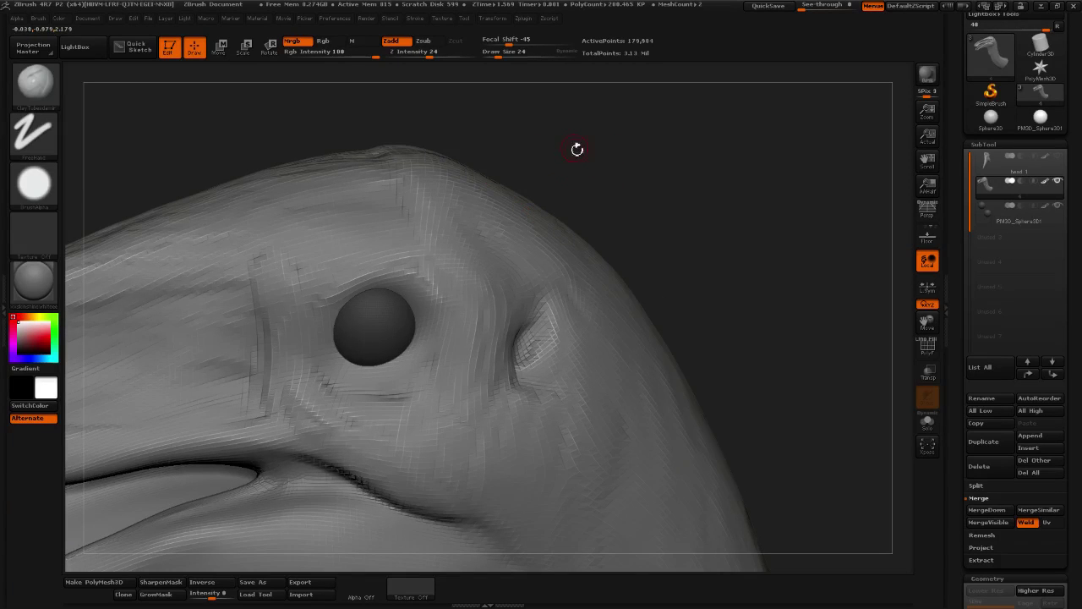
Set the clay brush to Draw Size 20 and Z Intensity 22, and divide the head mesh to subdivision level 2
left_click(504, 53)
type("20")
left_click_drag(626, 220, 587, 253)
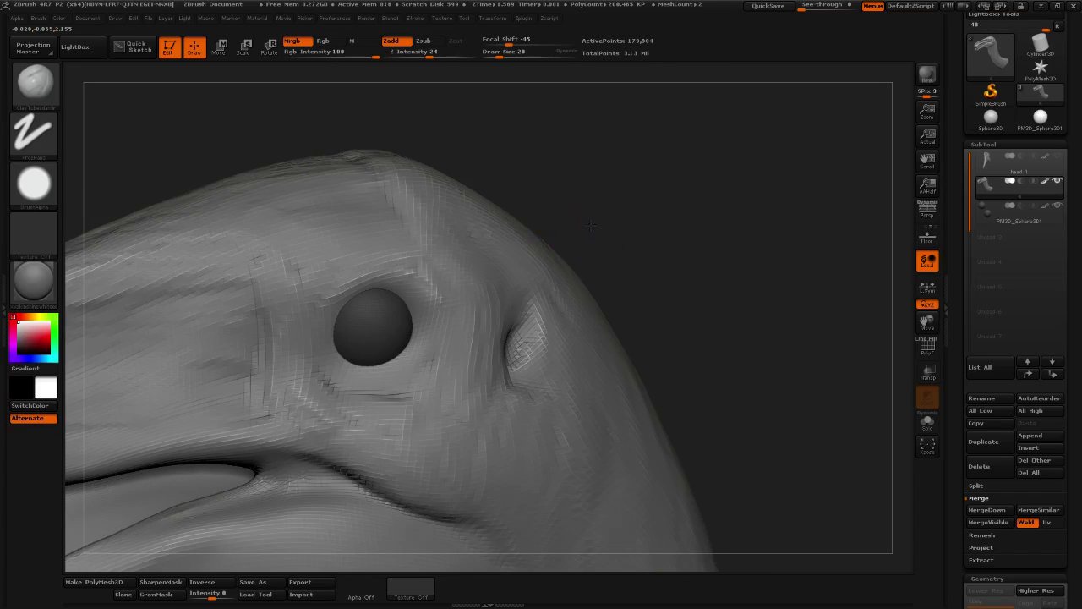
left_click_drag(529, 162, 495, 72)
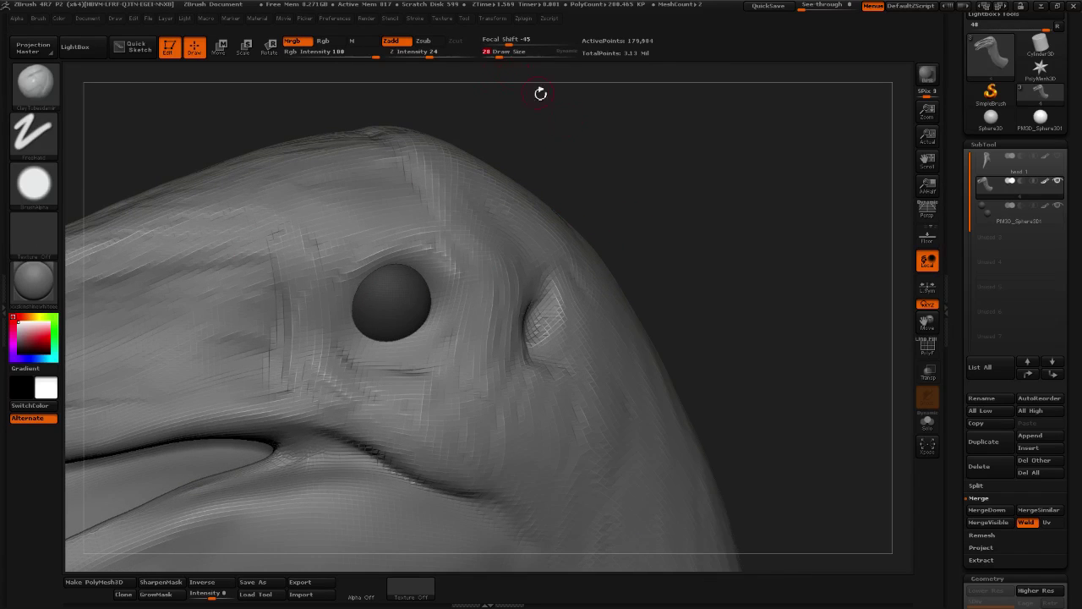
mouse_move(662, 192)
left_mouse_down()
mouse_move(608, 195)
mouse_move(630, 195)
left_mouse_up()
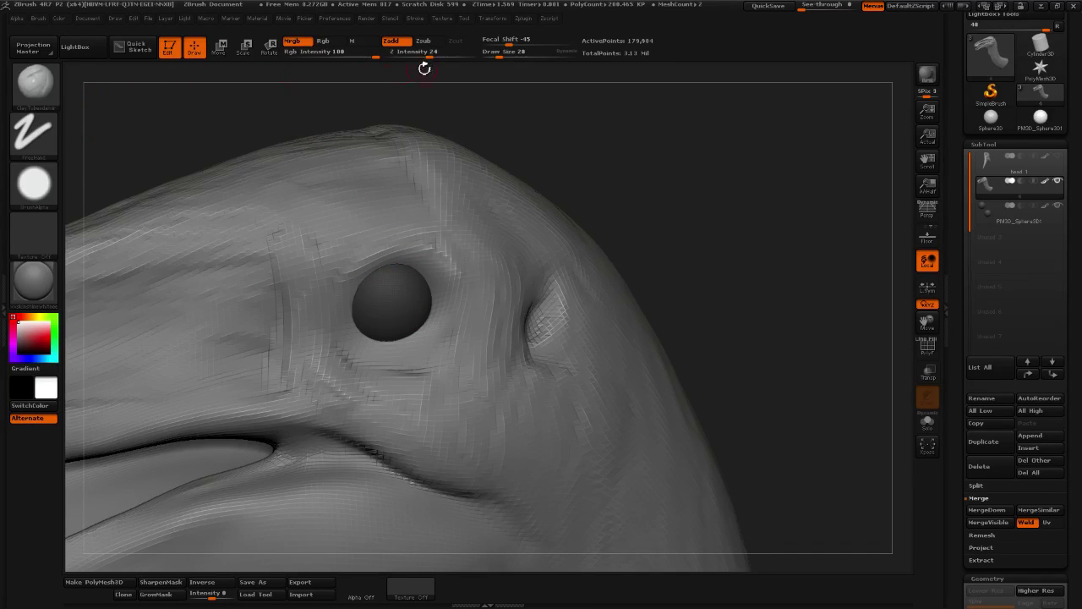
left_click_drag(424, 57, 420, 58)
left_click_drag(963, 385, 966, 205)
left_click(983, 488)
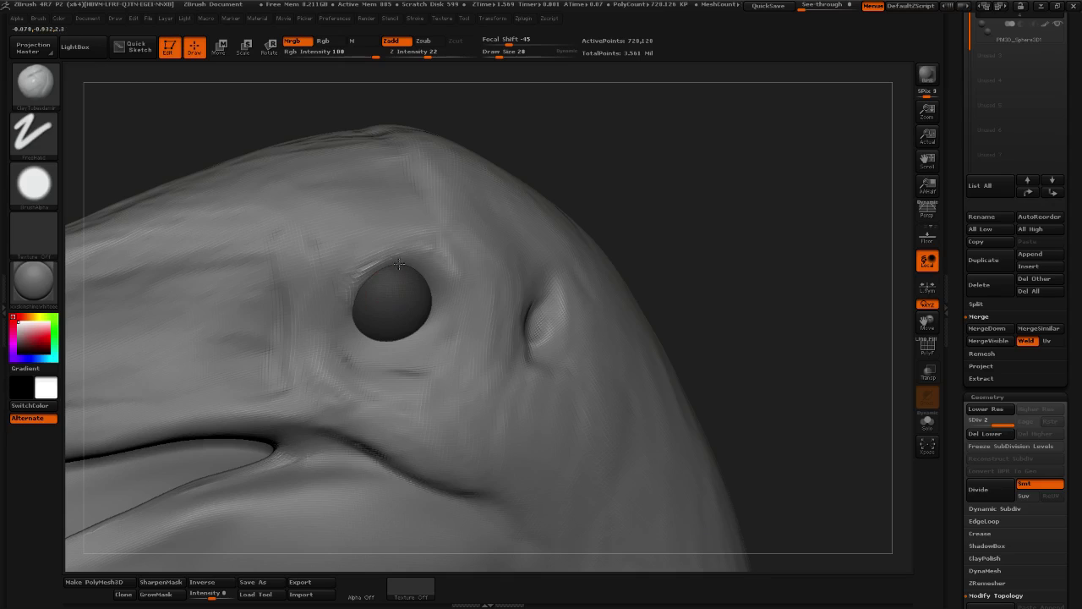
Build up raised upper and lower eyelid rims around the eyeball with repeated clay strokes
left_click_drag(366, 299, 422, 271)
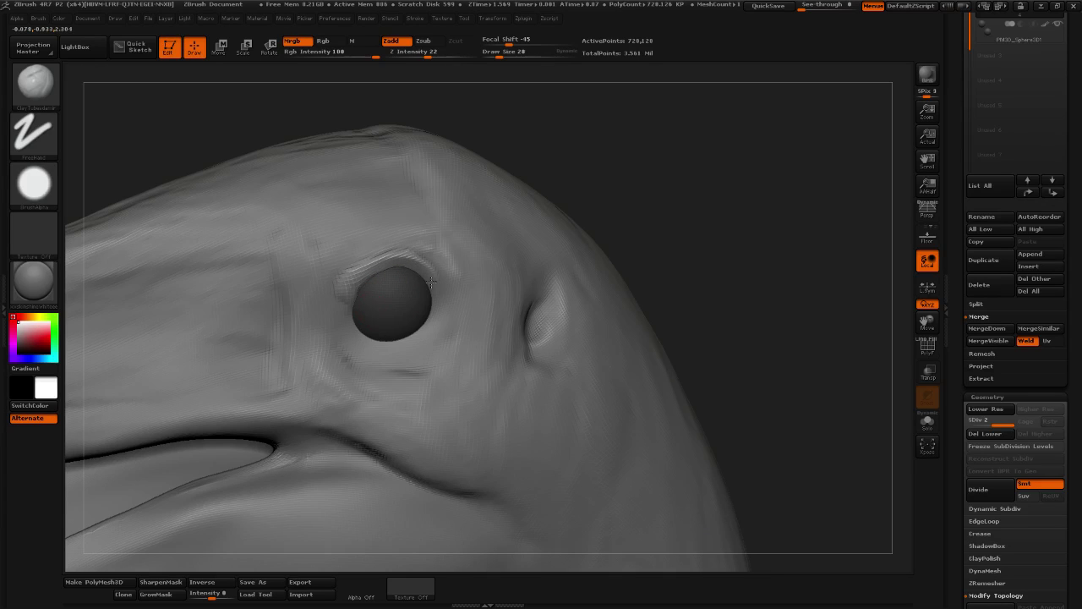
left_click_drag(350, 305, 363, 273)
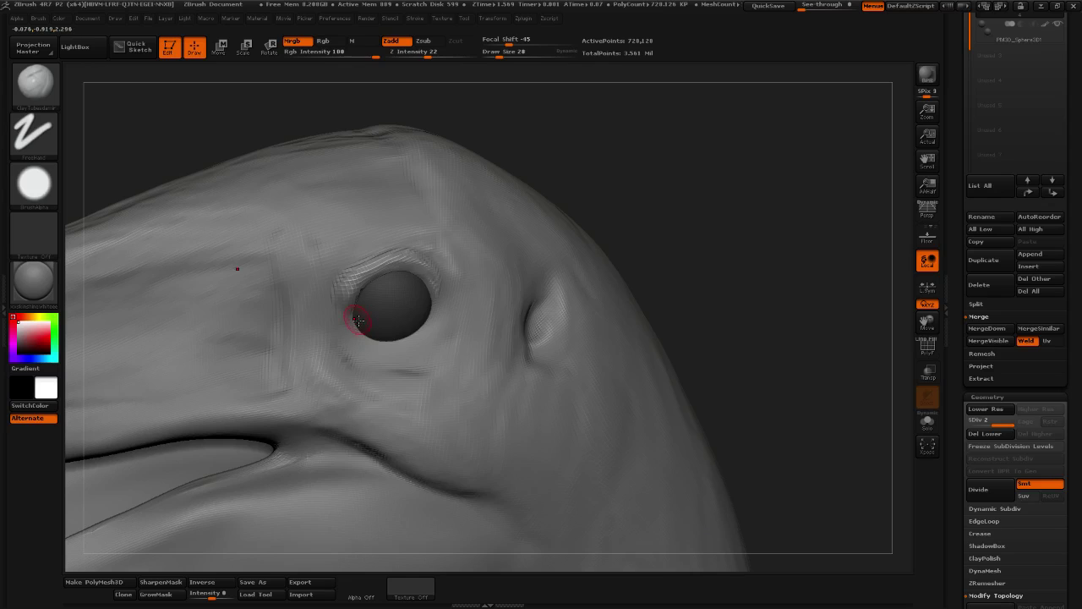
mouse_move(358, 320)
left_mouse_down()
mouse_move(423, 342)
mouse_move(442, 310)
mouse_move(407, 336)
left_mouse_up()
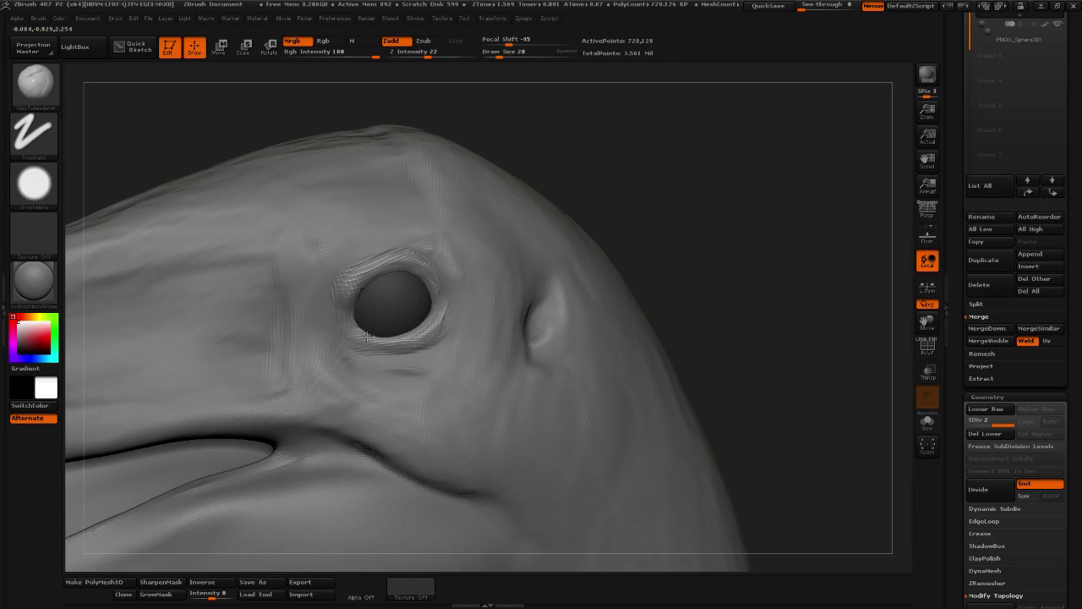
left_click_drag(437, 301, 427, 329)
left_click_drag(357, 330, 418, 326)
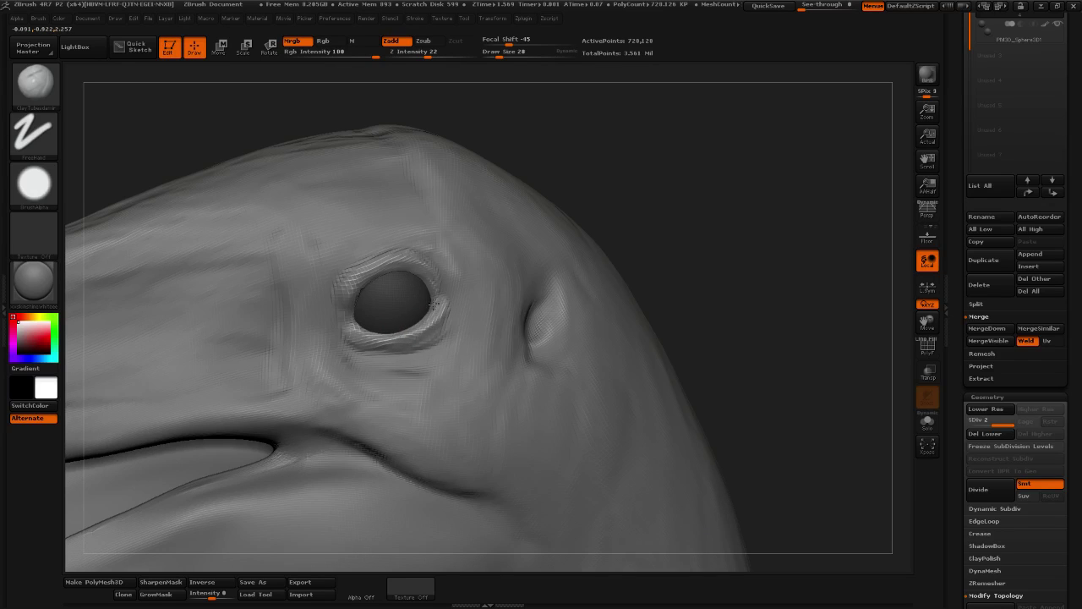
mouse_move(693, 204)
left_mouse_down()
mouse_move(713, 194)
mouse_move(476, 157)
left_mouse_up()
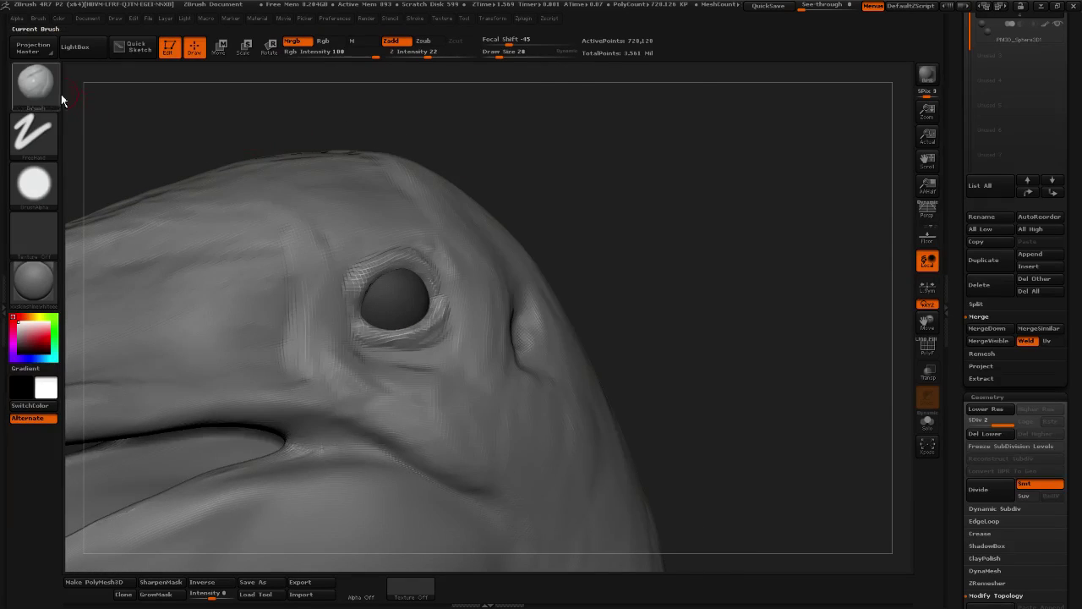
Switch to the Move brush at Draw Size 186 and shift the rear corner of the eyelids
left_click(33, 82)
left_click(250, 98)
left_click_drag(504, 56, 511, 56)
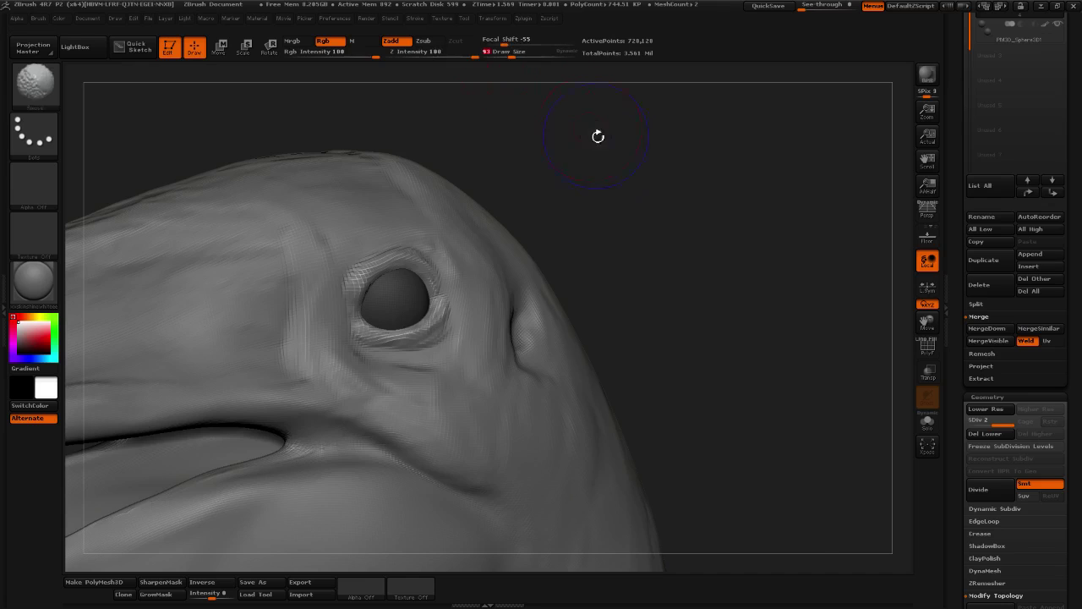
left_click_drag(597, 135, 600, 89, "shift")
left_click_drag(512, 56, 522, 56)
left_click_drag(430, 322, 432, 309)
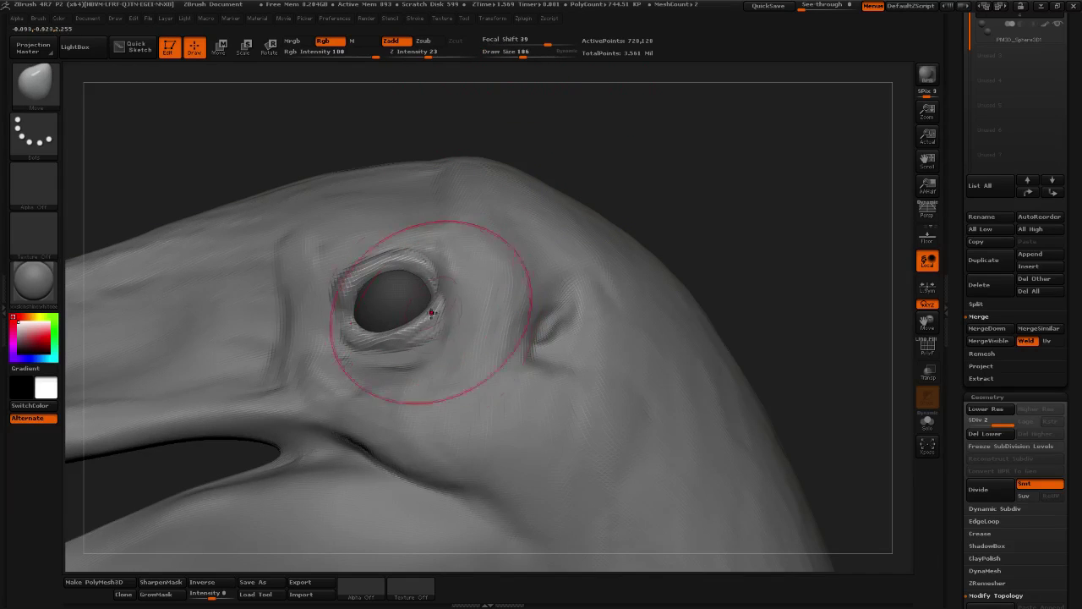
Reduce the Move brush to Draw Size 78 and pull the upper eyelid down over the eyeball
left_click_drag(523, 53, 509, 53)
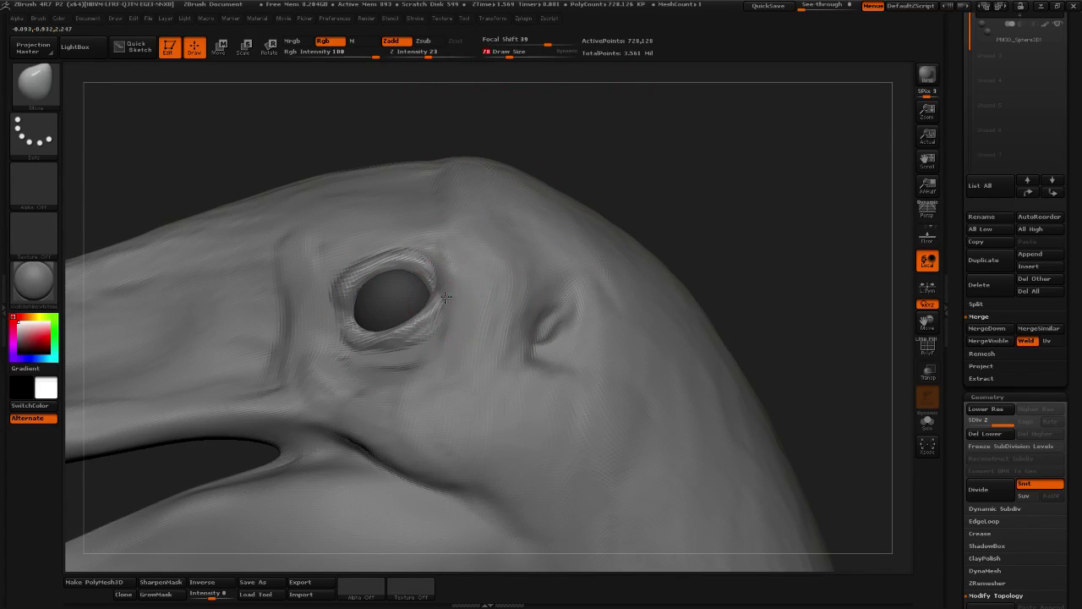
left_click_drag(404, 252, 411, 274)
left_click_drag(575, 143, 562, 169)
left_click_drag(676, 182, 664, 296)
left_click_drag(814, 172, 732, 180)
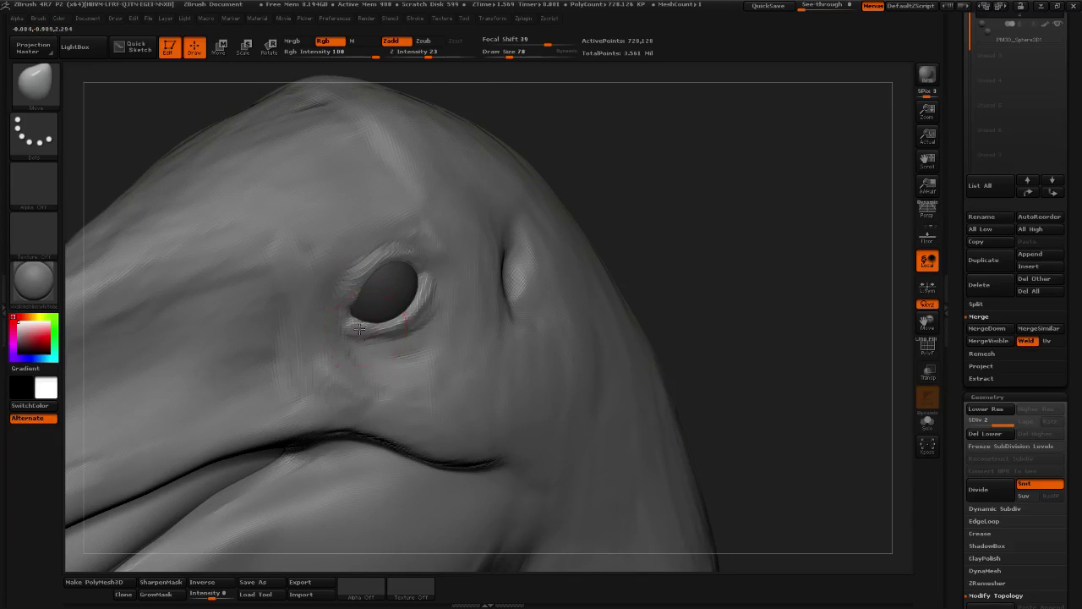
Reshape the lower eyelid and both eye corners to fit the eyeball from several angles, undoing the last adjustment
left_click_drag(701, 213, 380, 338)
left_click_drag(597, 223, 544, 259)
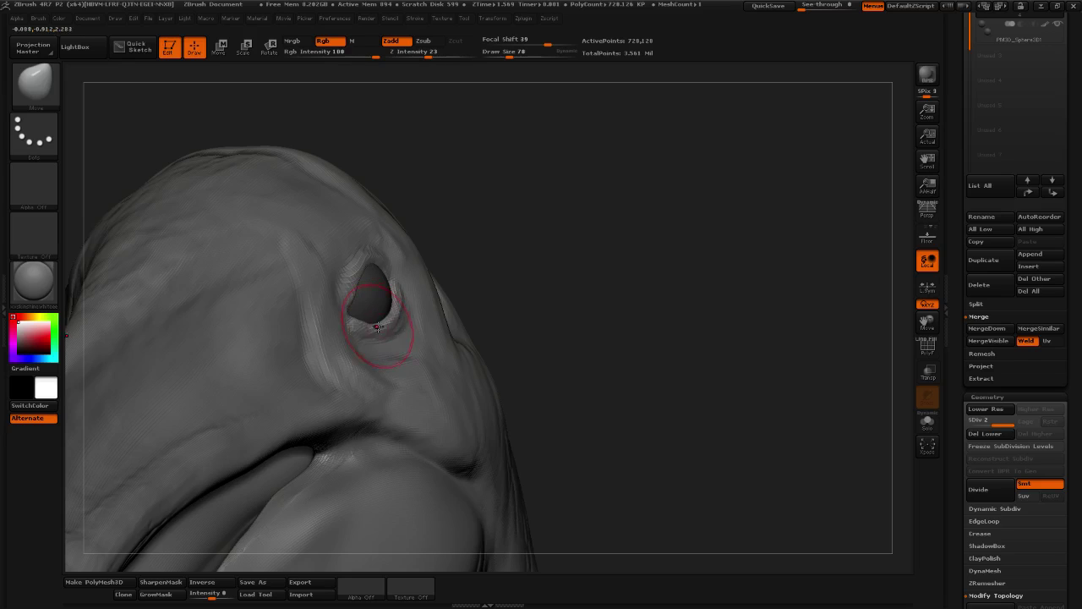
left_click_drag(622, 233, 381, 342)
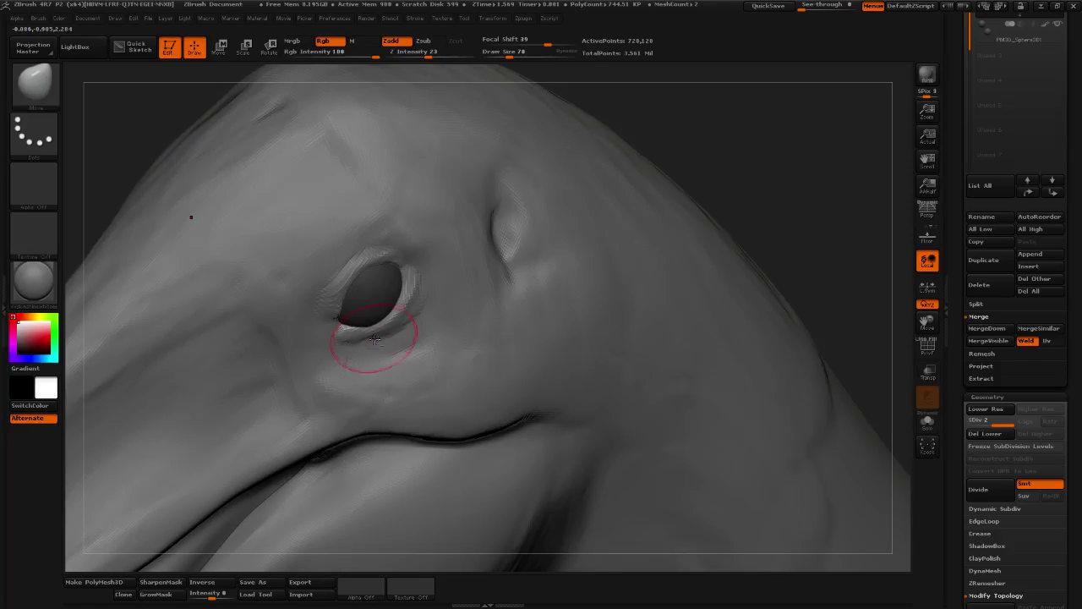
left_click_drag(764, 181, 395, 302)
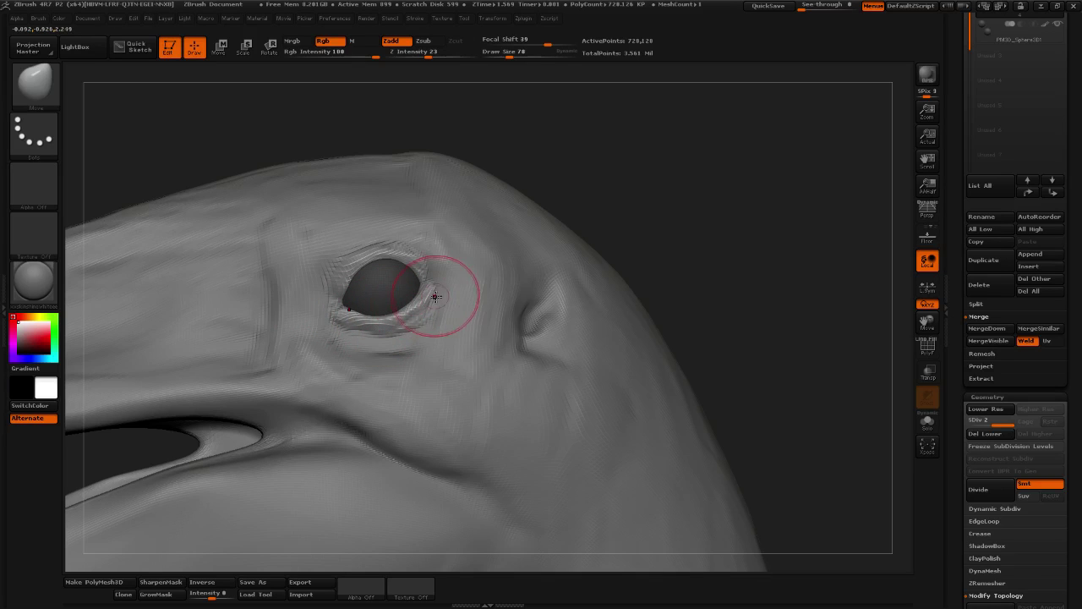
left_click_drag(677, 206, 748, 254)
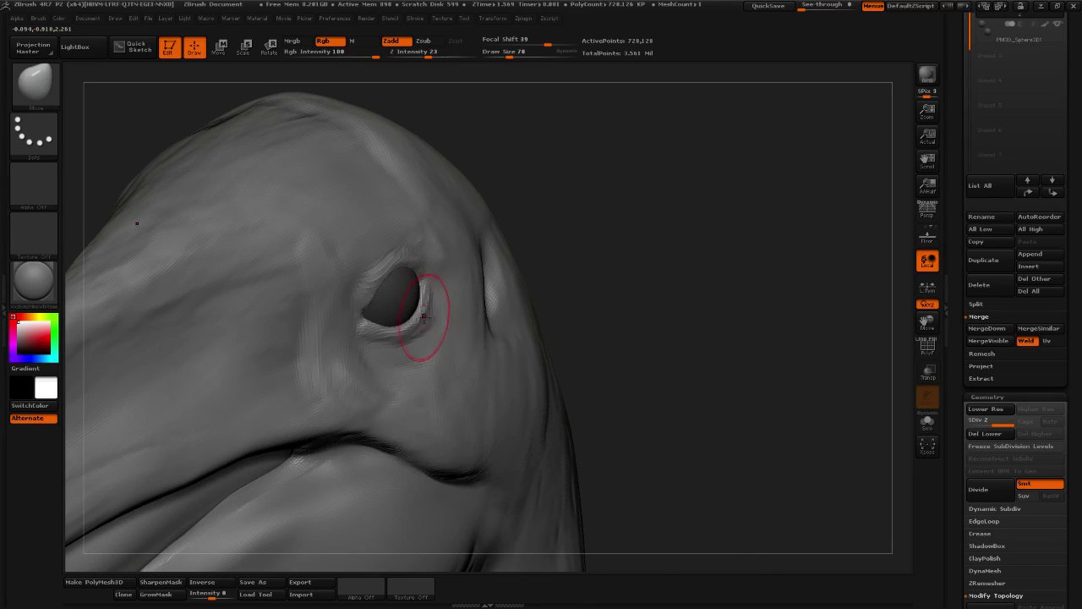
left_click_drag(653, 250, 575, 262)
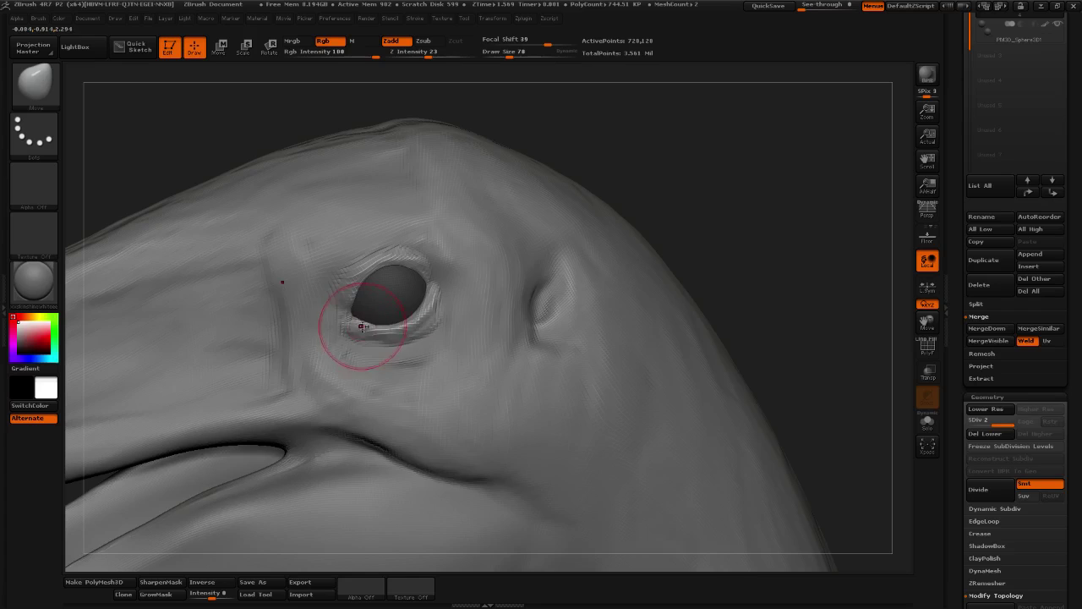
key("ctrl+z")
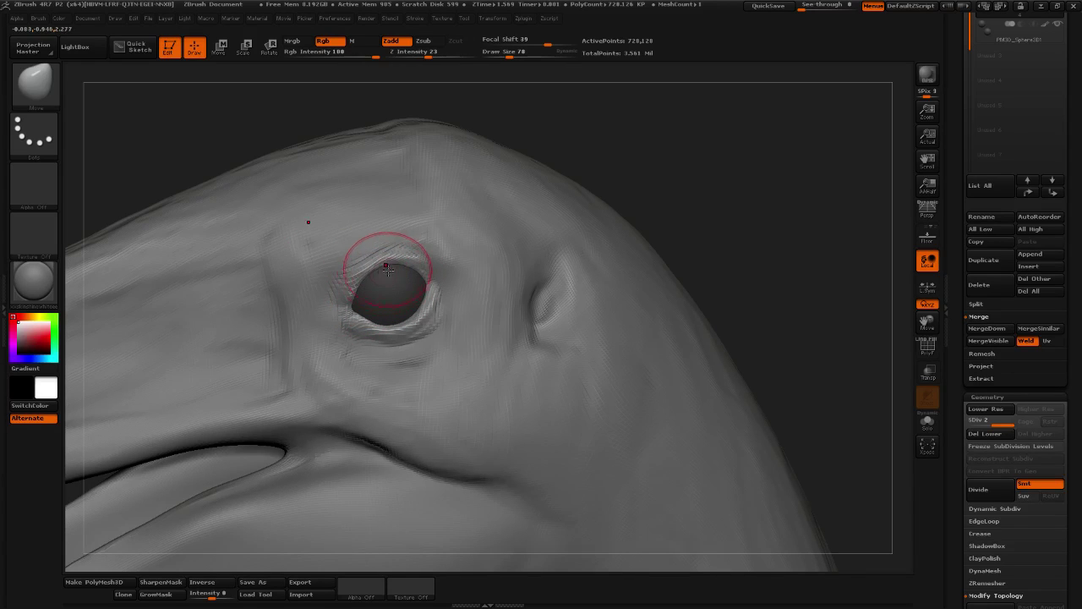
Adjust the upper eyelid edge from the front and side to follow the eyeball's curve
mouse_move(643, 179)
left_mouse_down()
mouse_move(708, 183)
mouse_move(695, 183)
mouse_move(693, 212)
mouse_move(560, 257)
left_mouse_up()
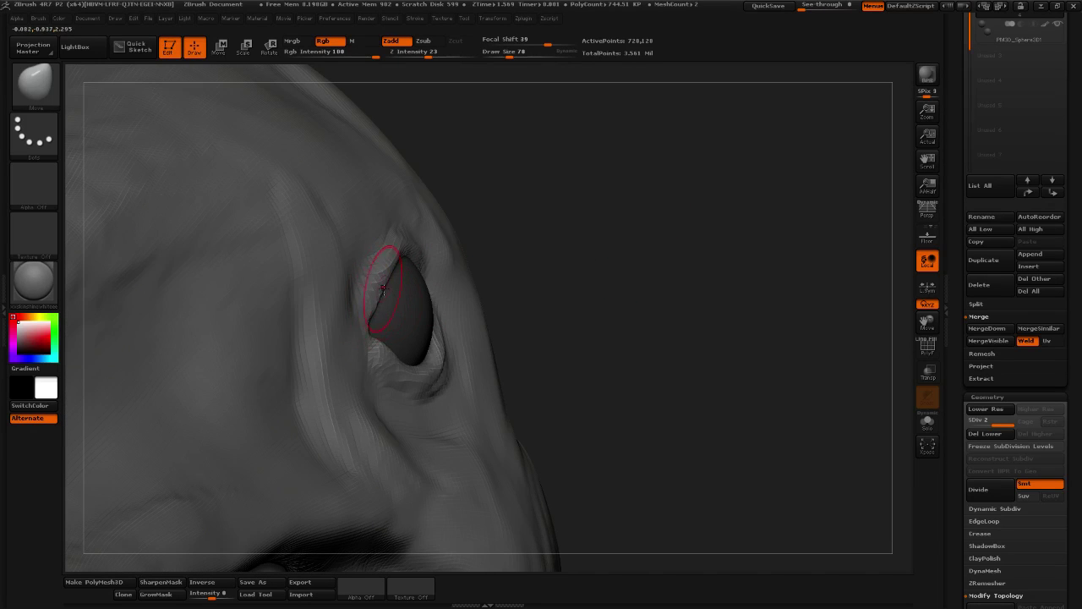
left_click_drag(383, 289, 384, 290)
left_click_drag(620, 240, 580, 206)
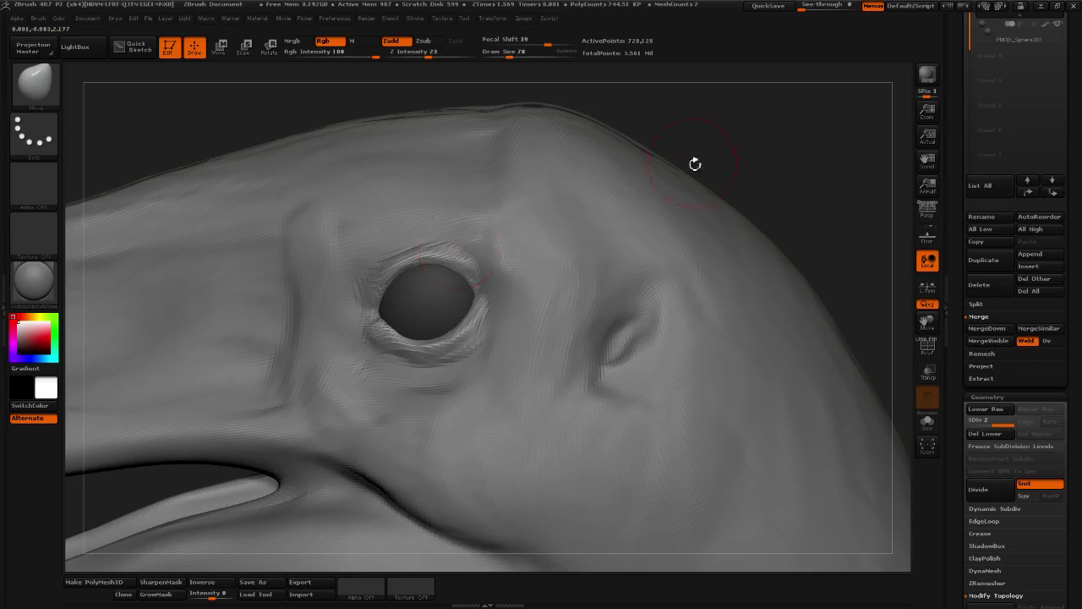
left_click_drag(696, 165, 728, 191)
left_click_drag(480, 270, 476, 284)
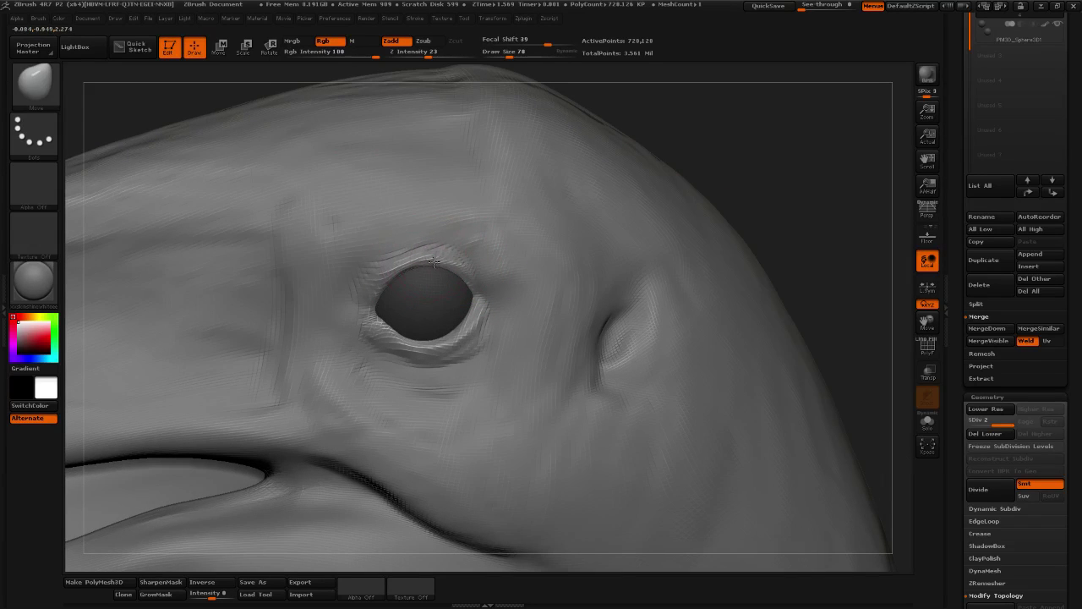
Reshape the rear rim of the bird's eyelid with the Move brush and smooth the skin behind the eye
mouse_move(732, 195)
left_mouse_down()
mouse_move(766, 192)
mouse_move(713, 194)
left_mouse_up()
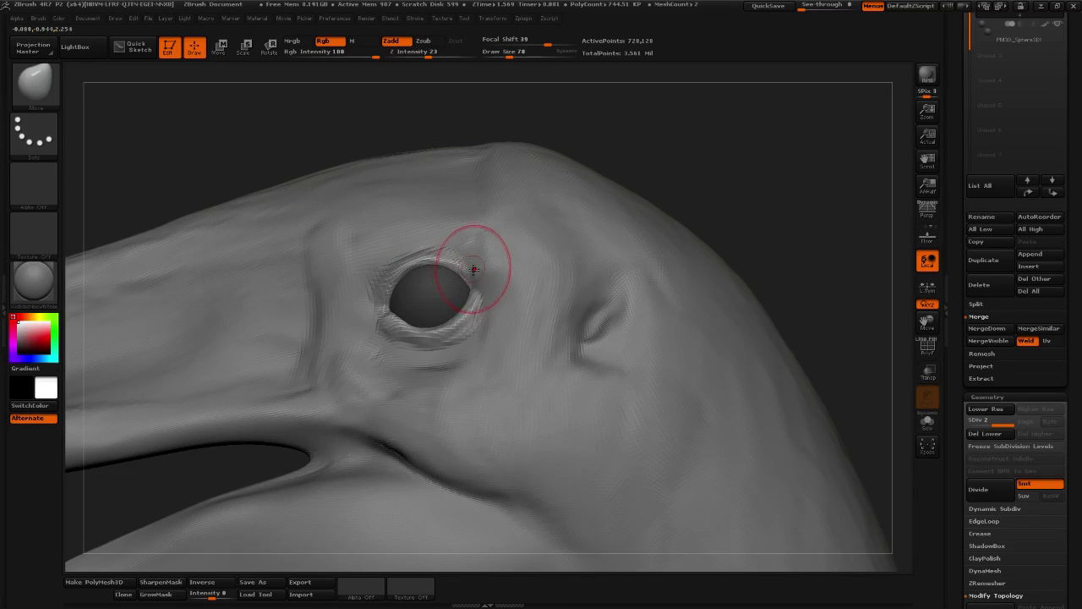
mouse_move(463, 265)
left_mouse_down("shift")
mouse_move(415, 265)
mouse_move(484, 268)
left_mouse_up("shift")
left_click_drag(812, 165, 693, 199)
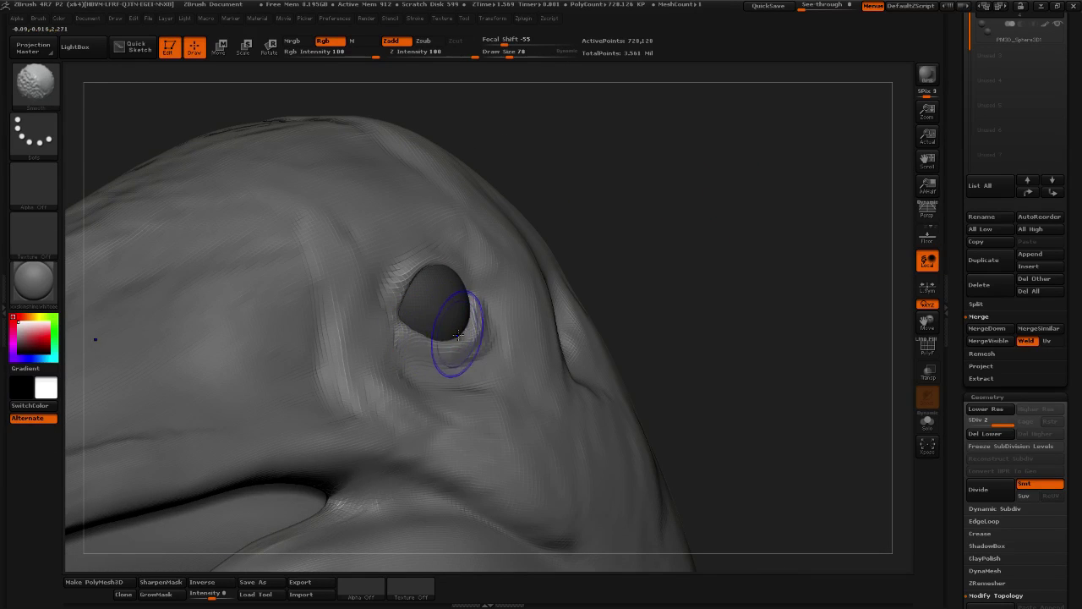
left_click_drag(459, 334, 464, 336, "shift")
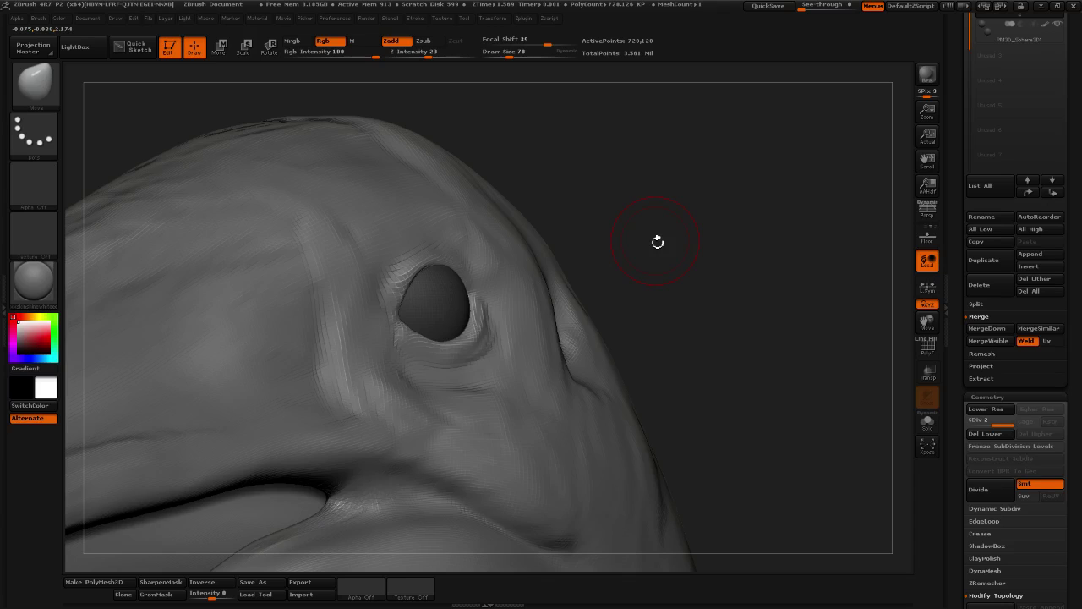
mouse_move(713, 229)
left_mouse_down()
mouse_move(737, 215)
mouse_move(707, 237)
mouse_move(718, 234)
mouse_move(677, 244)
left_mouse_up()
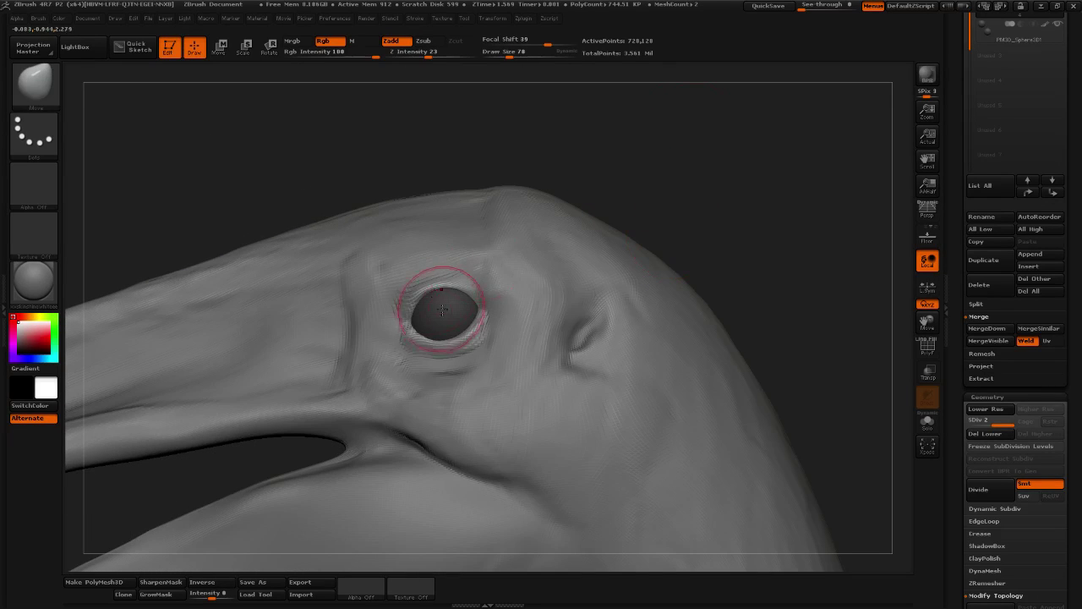
left_click_drag(698, 184, 652, 199)
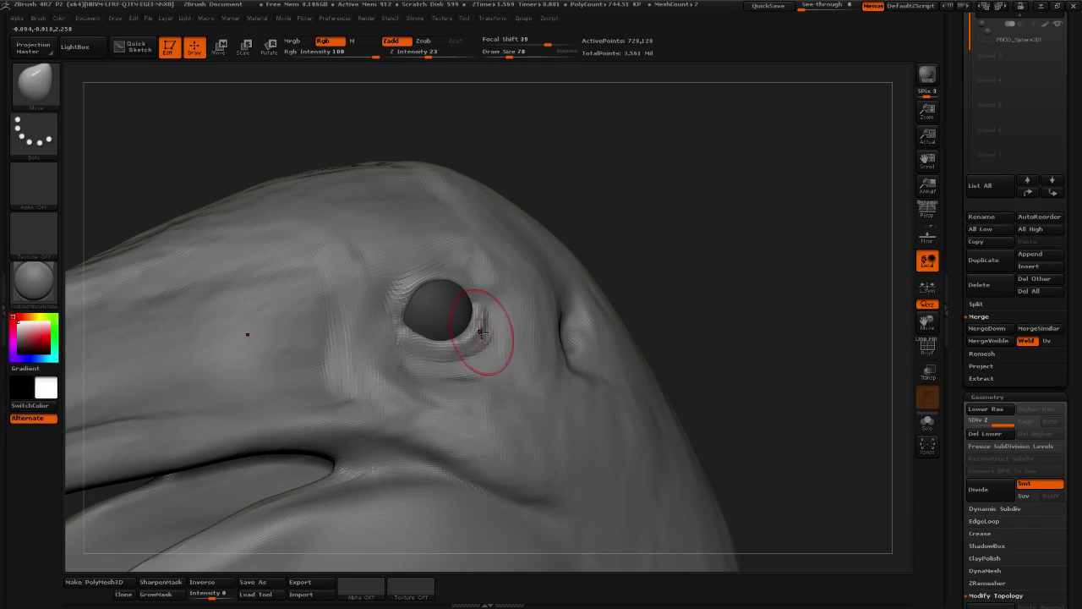
left_click_drag(480, 331, 483, 324, "shift")
Pull the rear upper corner of the eyelid slightly backward and refine the rim beneath the eyeball
left_click_drag(693, 203, 432, 342)
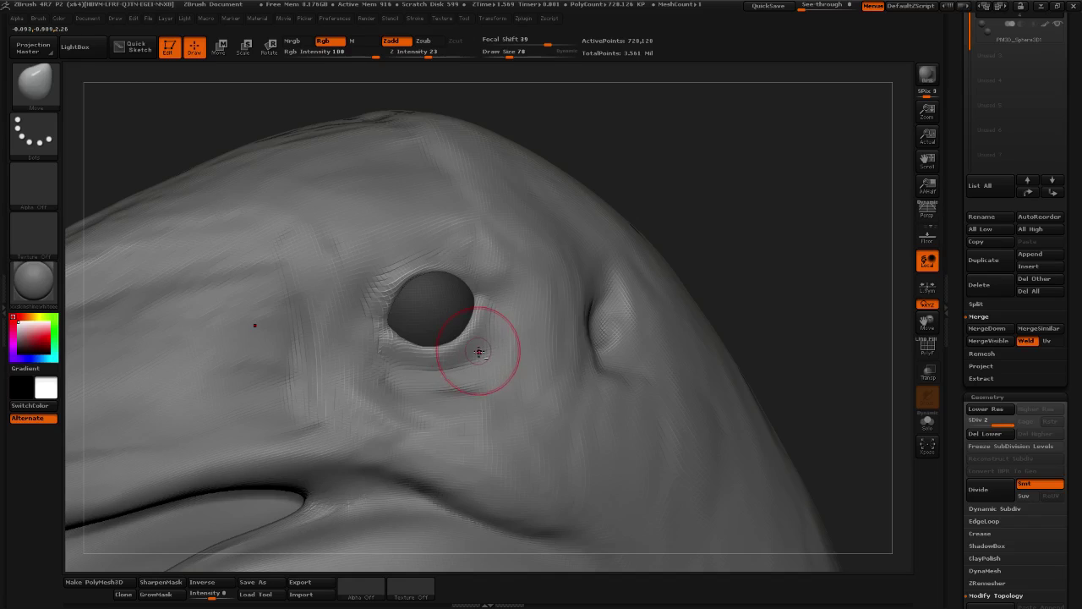
mouse_move(707, 236)
left_mouse_down()
mouse_move(720, 217)
mouse_move(651, 213)
left_mouse_up()
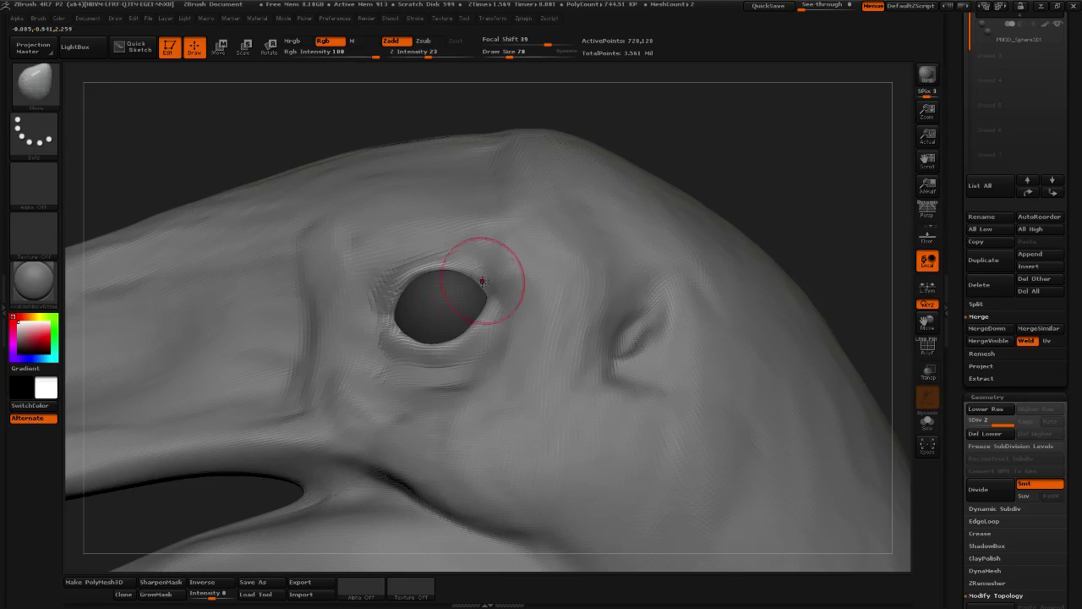
left_click_drag(482, 283, 494, 290)
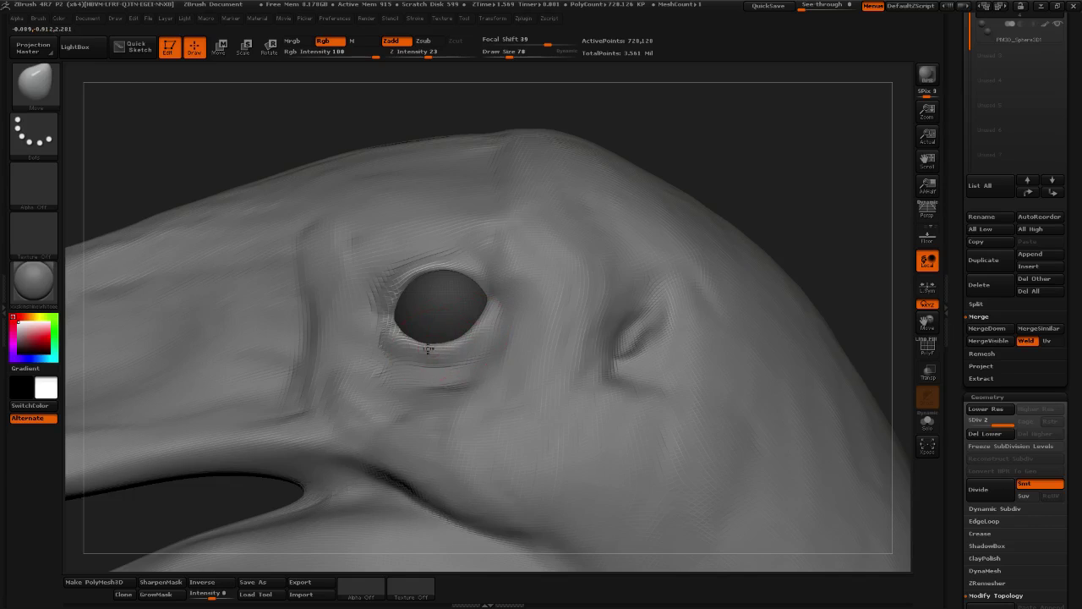
key("shift")
mouse_move(734, 177)
left_mouse_down()
mouse_move(764, 148)
mouse_move(681, 200)
mouse_move(579, 235)
left_mouse_up()
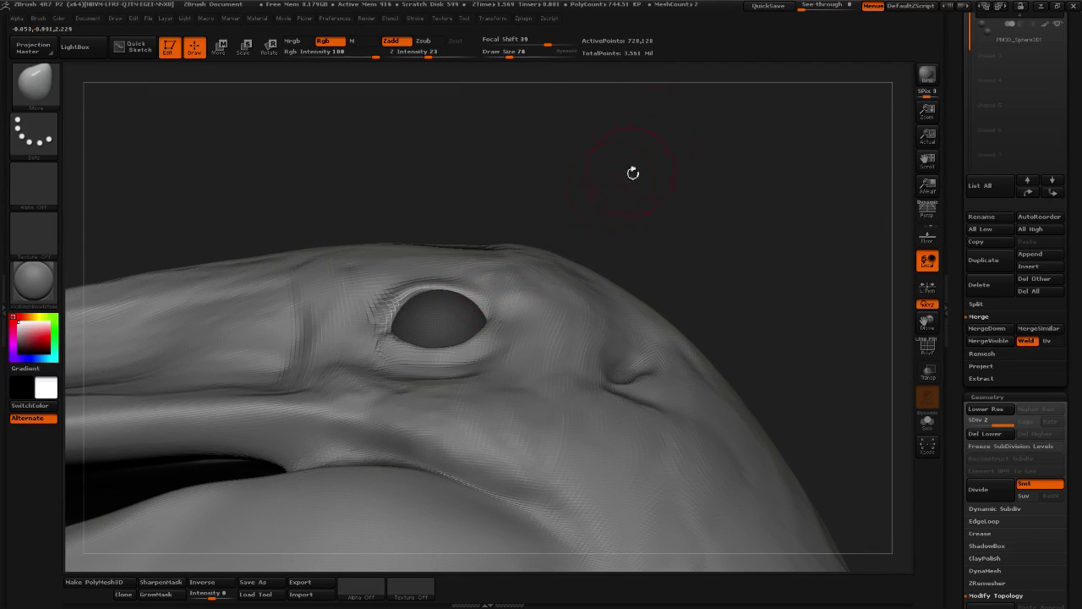
Set the Move brush draw size to 105 and reshape the upper, rear and front eyelid edges around the eyeball
left_click_drag(510, 52, 513, 52)
left_click_drag(627, 124, 575, 148)
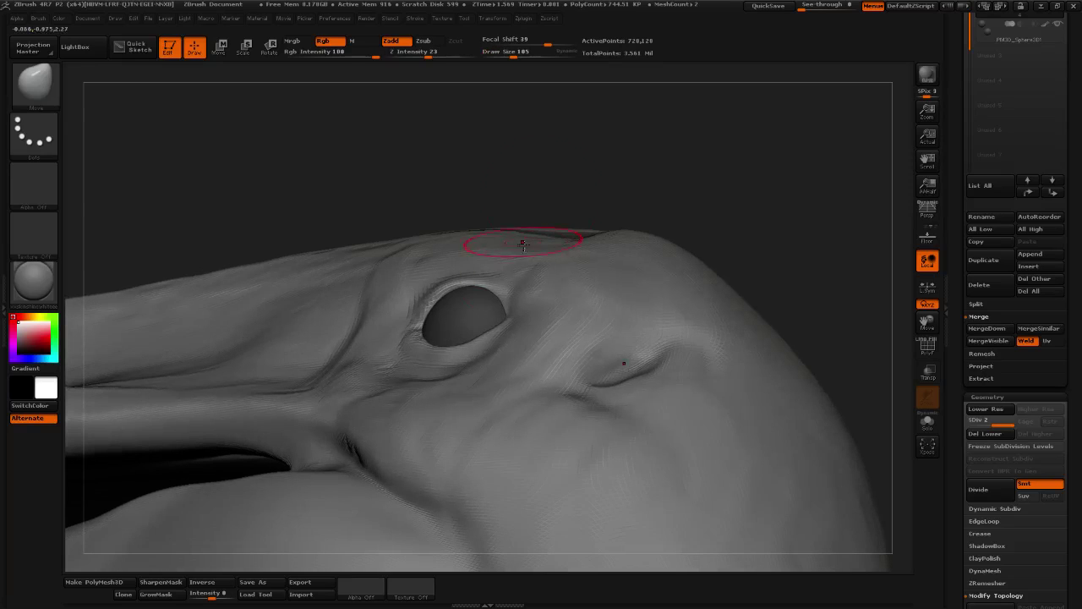
mouse_move(565, 215)
left_mouse_down()
mouse_move(580, 195)
mouse_move(646, 219)
mouse_move(599, 268)
left_mouse_up()
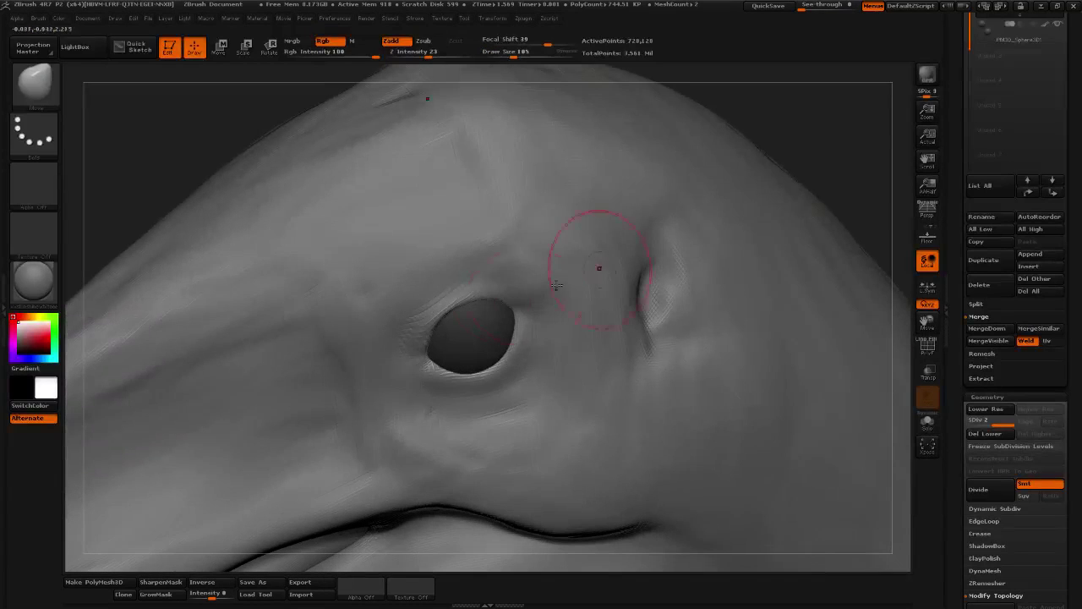
mouse_move(852, 155)
left_mouse_down()
mouse_move(809, 128)
mouse_move(727, 181)
left_mouse_up()
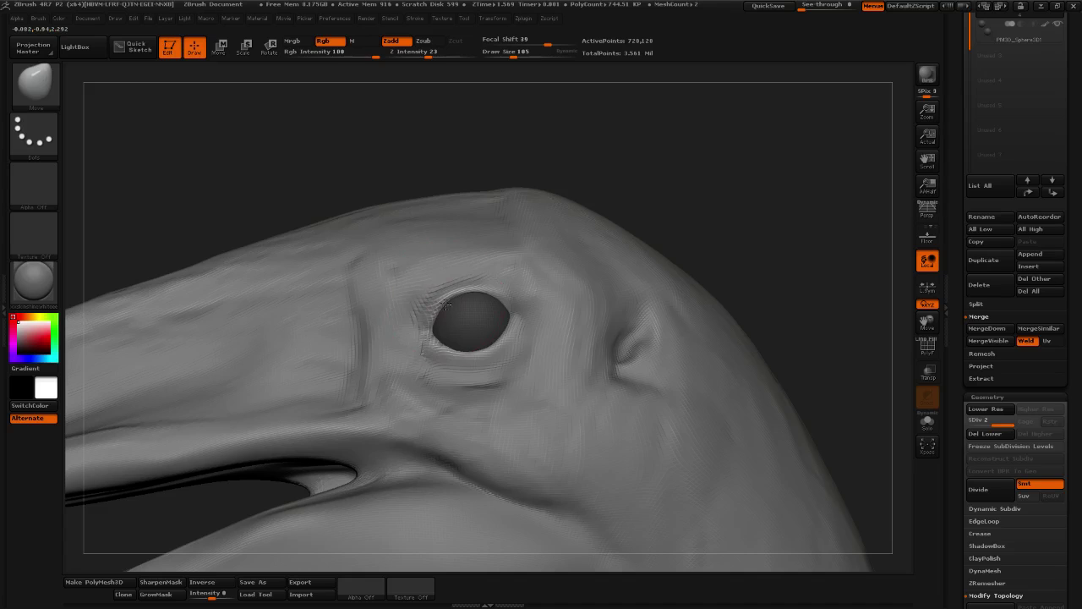
left_click_drag(494, 298, 502, 295)
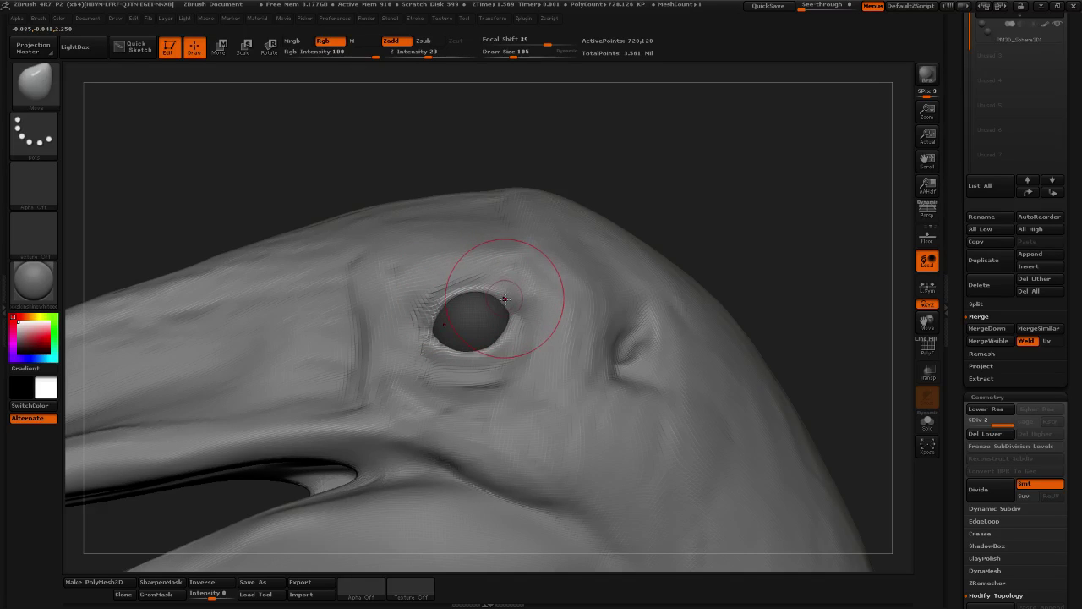
mouse_move(630, 205)
left_mouse_down()
mouse_move(759, 232)
mouse_move(781, 253)
mouse_move(719, 264)
left_mouse_up()
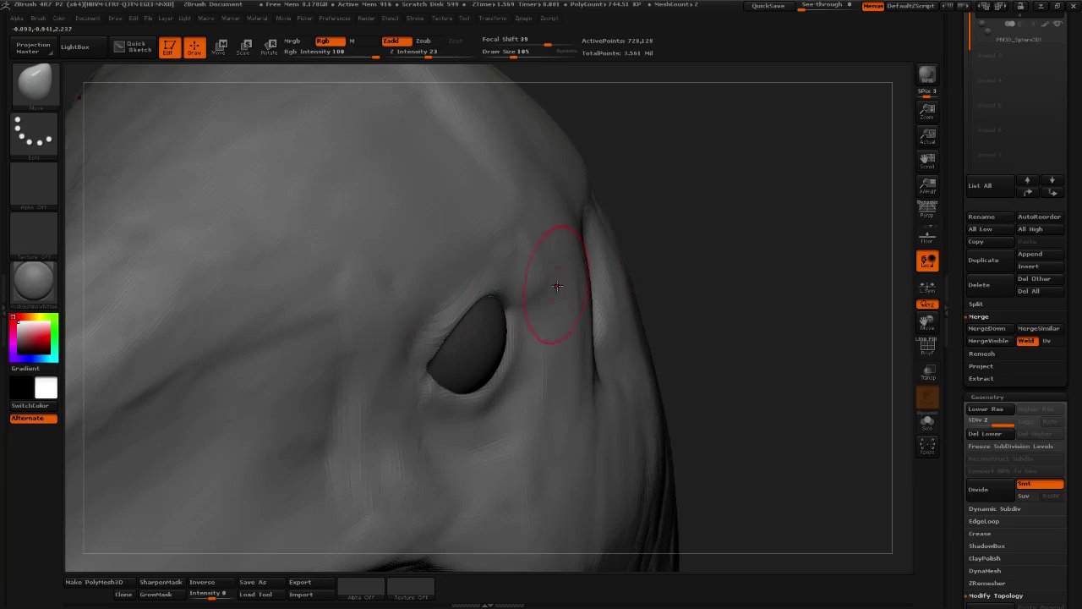
left_click_drag(452, 334, 456, 322)
mouse_move(665, 243)
left_mouse_down()
mouse_move(765, 182)
mouse_move(737, 181)
mouse_move(722, 141)
mouse_move(451, 284)
left_mouse_up()
mouse_move(750, 146)
left_mouse_down()
mouse_move(768, 145)
mouse_move(730, 174)
mouse_move(751, 205)
left_mouse_up()
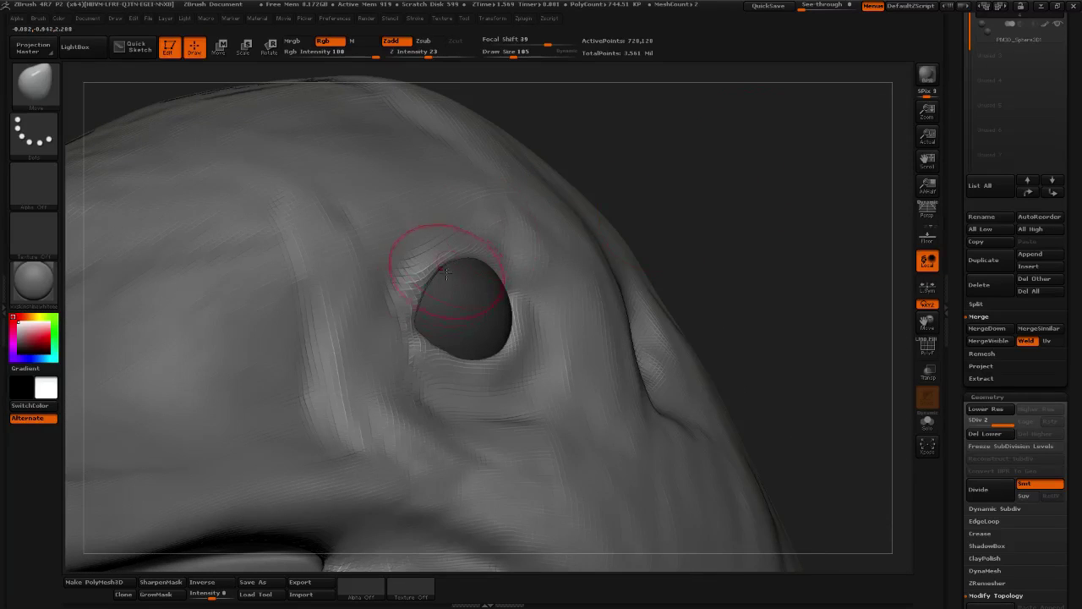
Enlarge the Move brush to draw size 145 and adjust the upper and rear curves of the eye opening
left_click(518, 53)
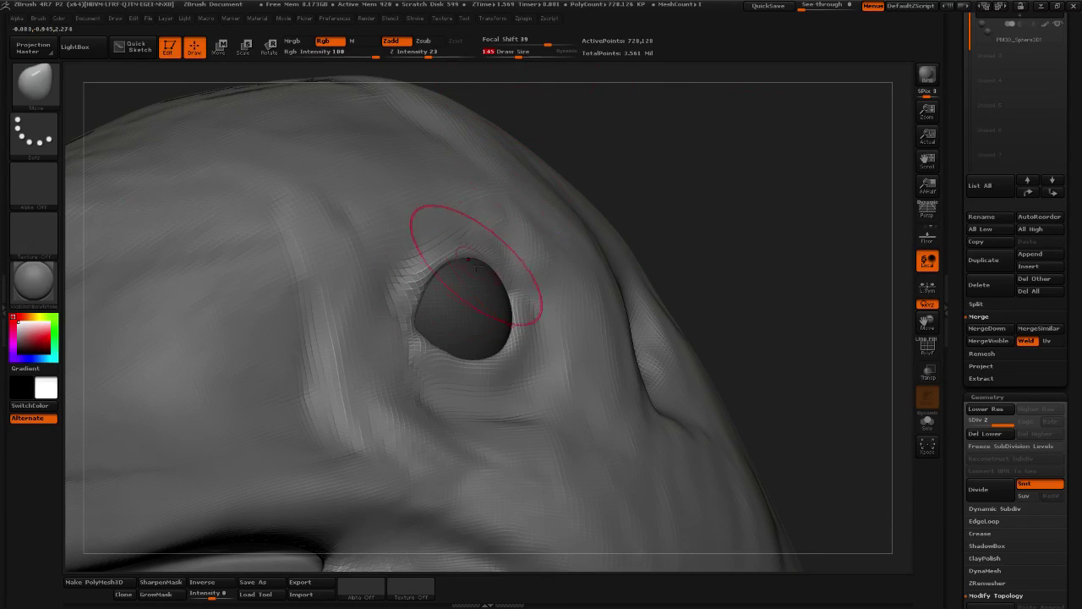
mouse_move(723, 185)
left_mouse_down()
mouse_move(741, 177)
mouse_move(683, 178)
mouse_move(471, 262)
left_mouse_up()
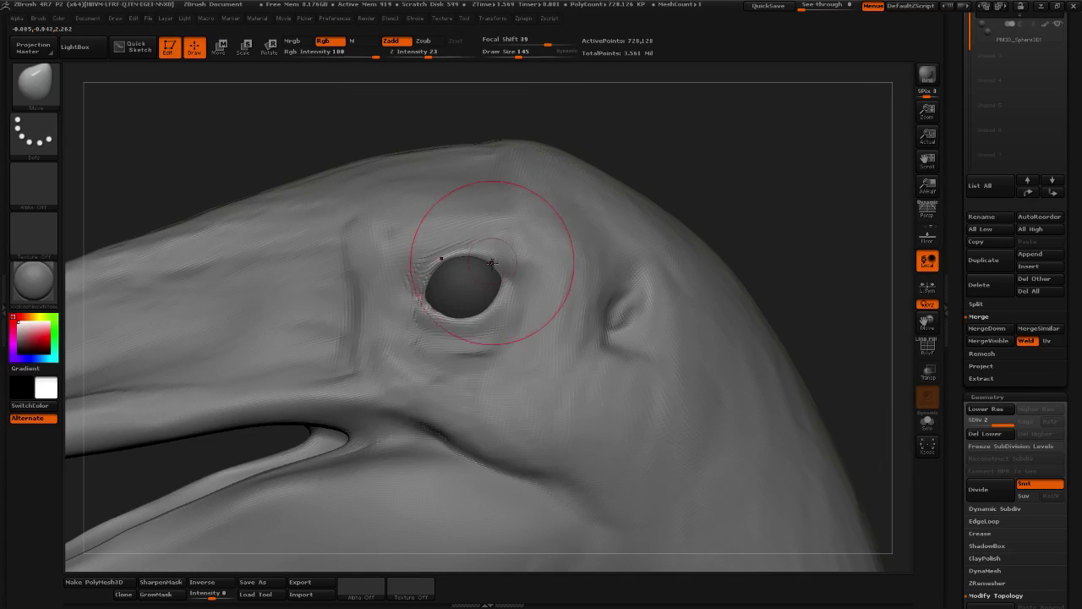
left_click_drag(496, 297, 493, 308)
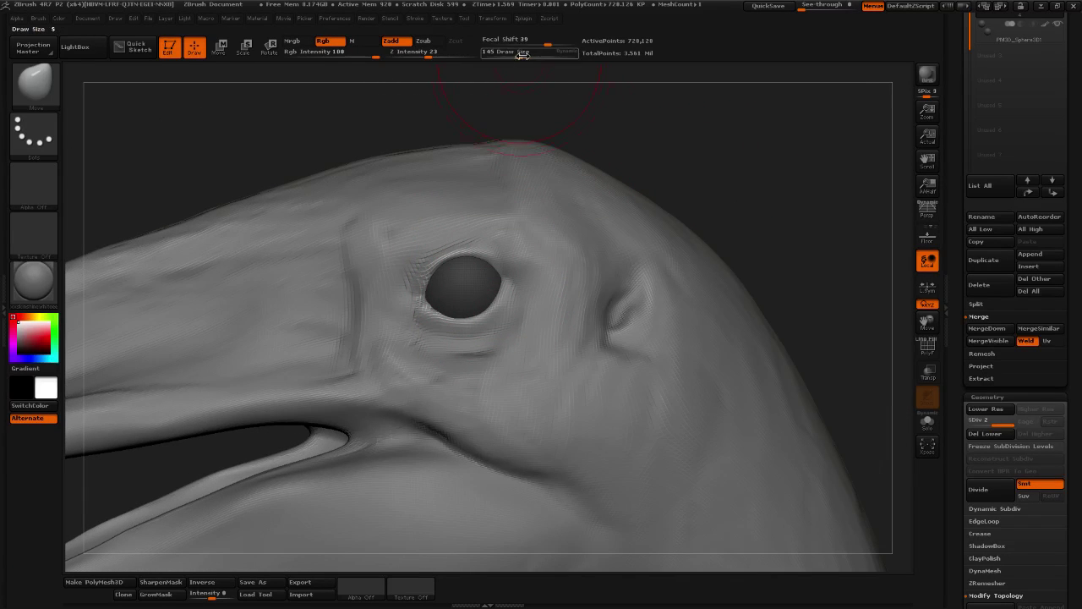
Reduce the Move brush to draw size 78 and refine the front corner and lower rim of the eyelid
left_click_drag(519, 54, 514, 54)
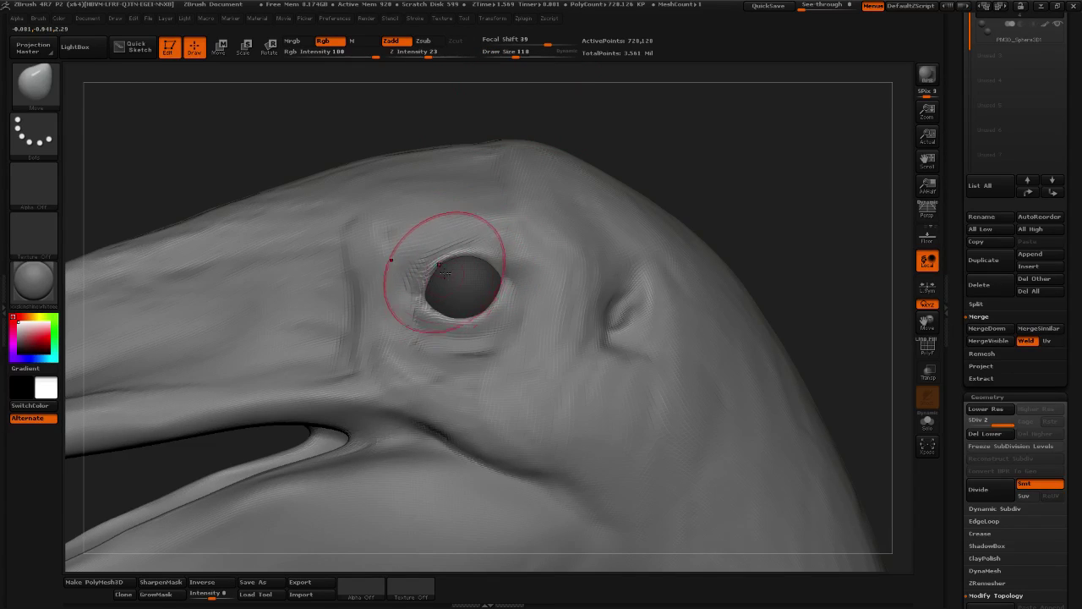
mouse_move(676, 160)
left_mouse_down()
mouse_move(717, 175)
mouse_move(749, 167)
mouse_move(711, 162)
mouse_move(738, 228)
mouse_move(696, 238)
left_mouse_up()
left_click(509, 54)
left_click_drag(636, 158, 596, 162)
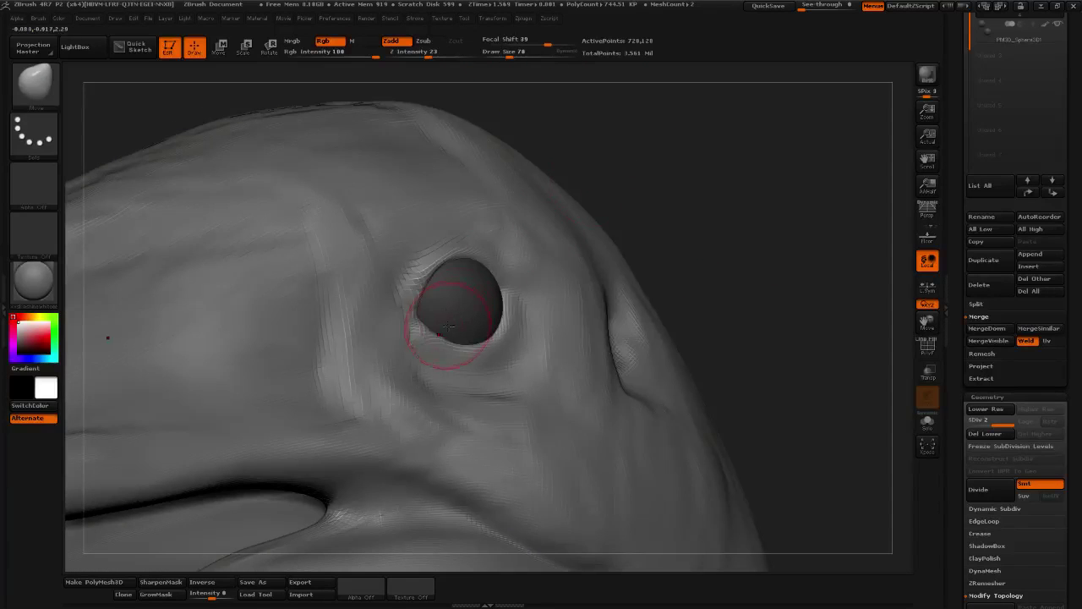
left_click_drag(457, 331, 471, 345)
left_click_drag(650, 245, 703, 211)
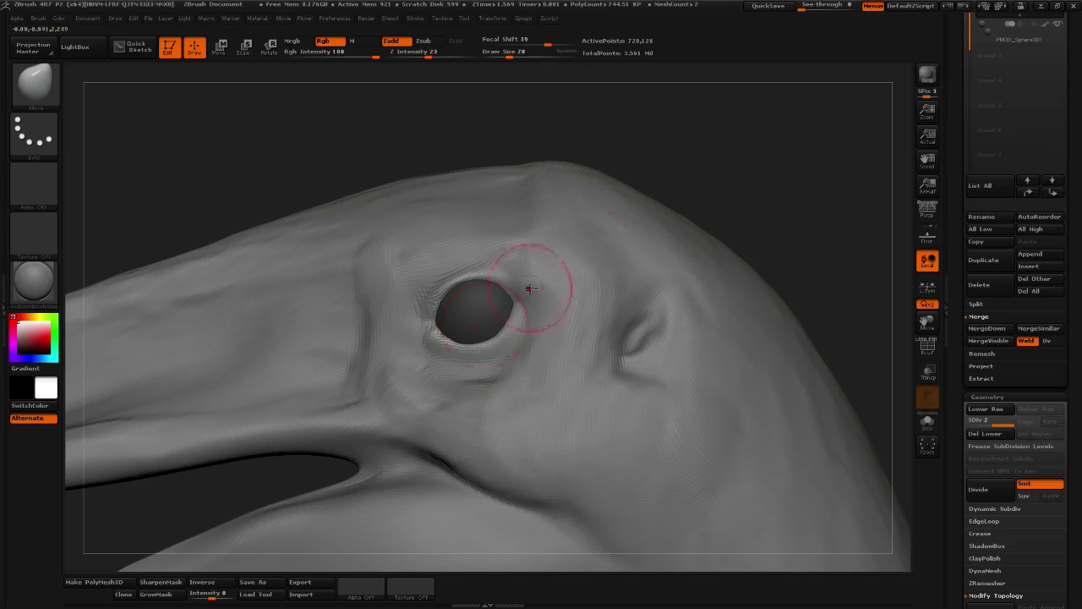
mouse_move(727, 139)
left_mouse_down()
mouse_move(735, 161)
mouse_move(804, 173)
left_mouse_up()
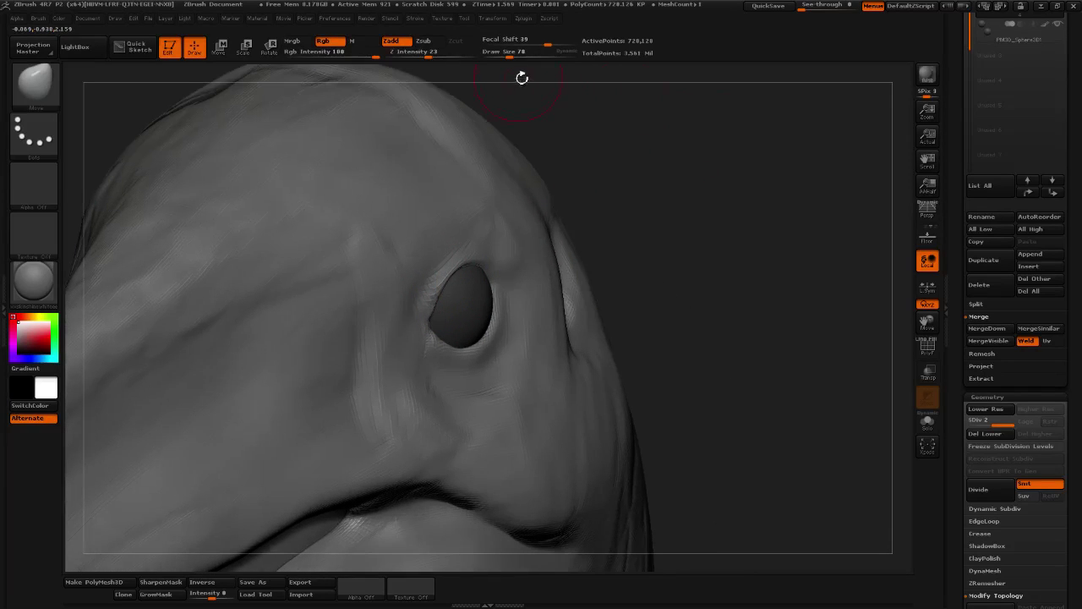
Set the Move brush draw size to 86 and round out the upper front and rear edges of the eyelid
left_click(510, 54)
left_click_drag(634, 110, 631, 156, "alt")
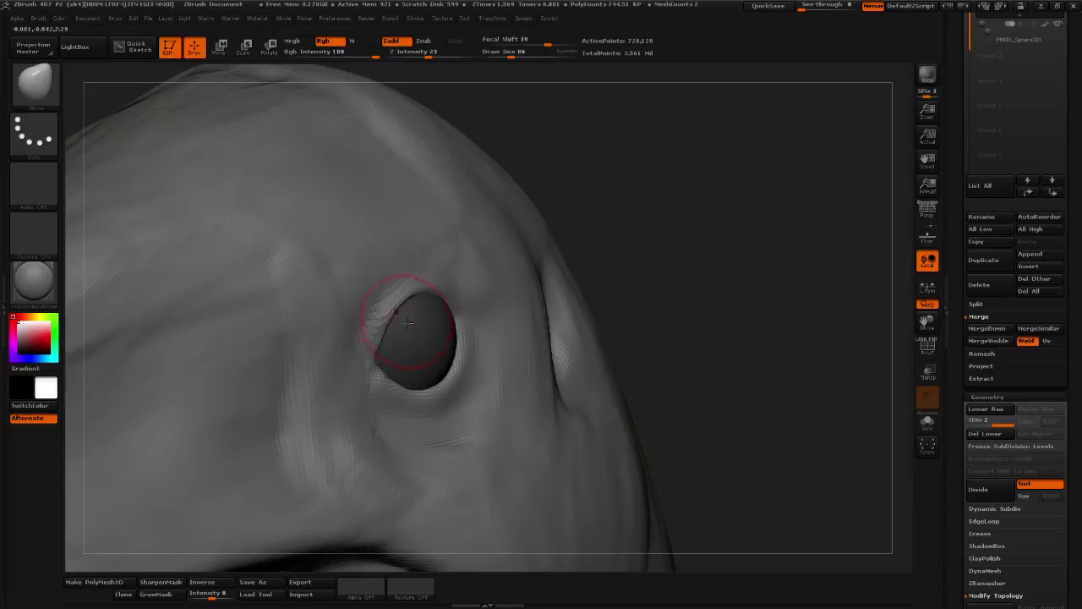
mouse_move(635, 229)
left_mouse_down()
mouse_move(696, 208)
mouse_move(700, 174)
mouse_move(640, 171)
left_mouse_up()
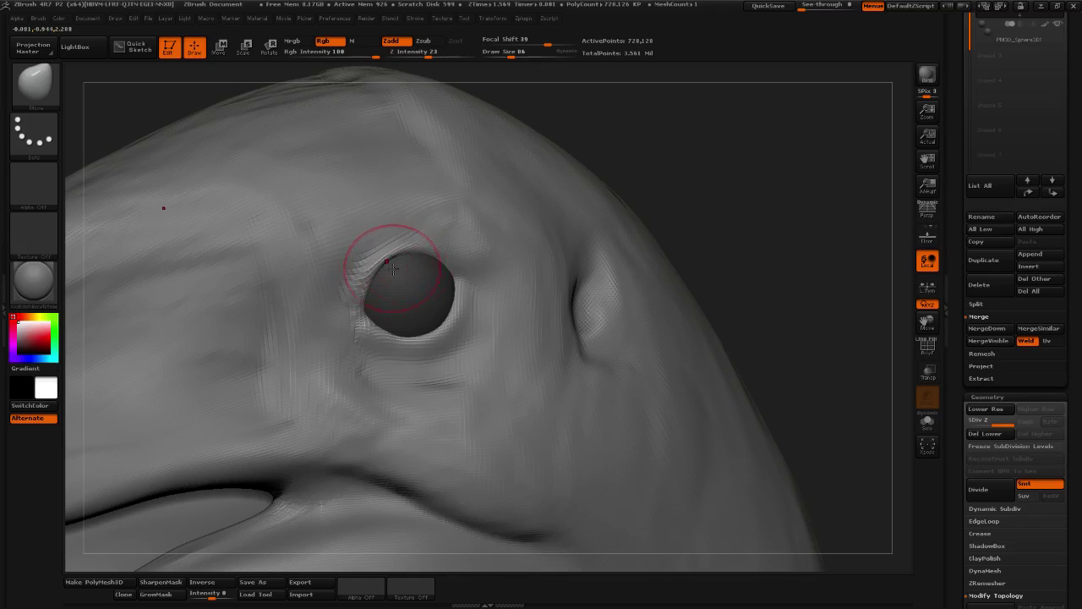
left_click_drag(737, 160, 759, 144)
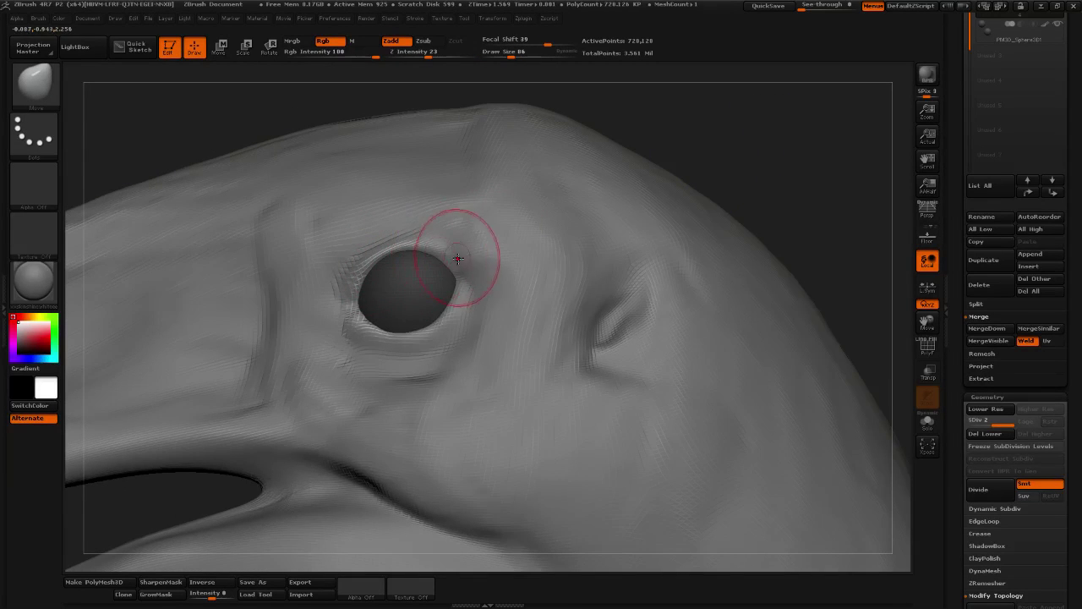
left_click_drag(767, 149, 708, 259)
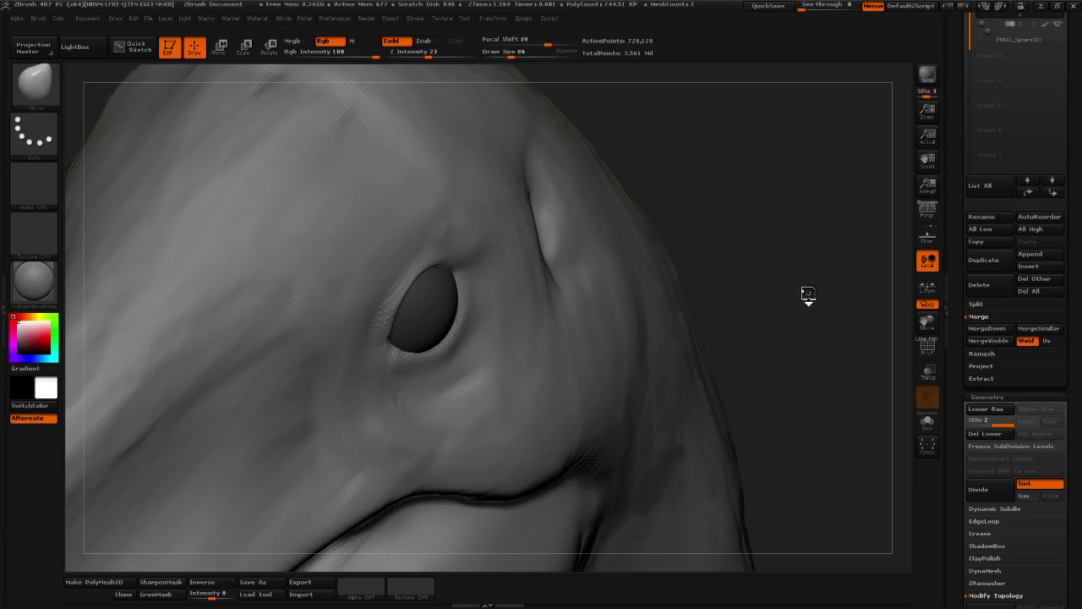
Check the eye against the whole head and nudge the lower eyelid and the skin beneath it with the Move brush
right_click_drag(808, 295, 679, 287, "ctrl")
left_click_drag(679, 287, 697, 256)
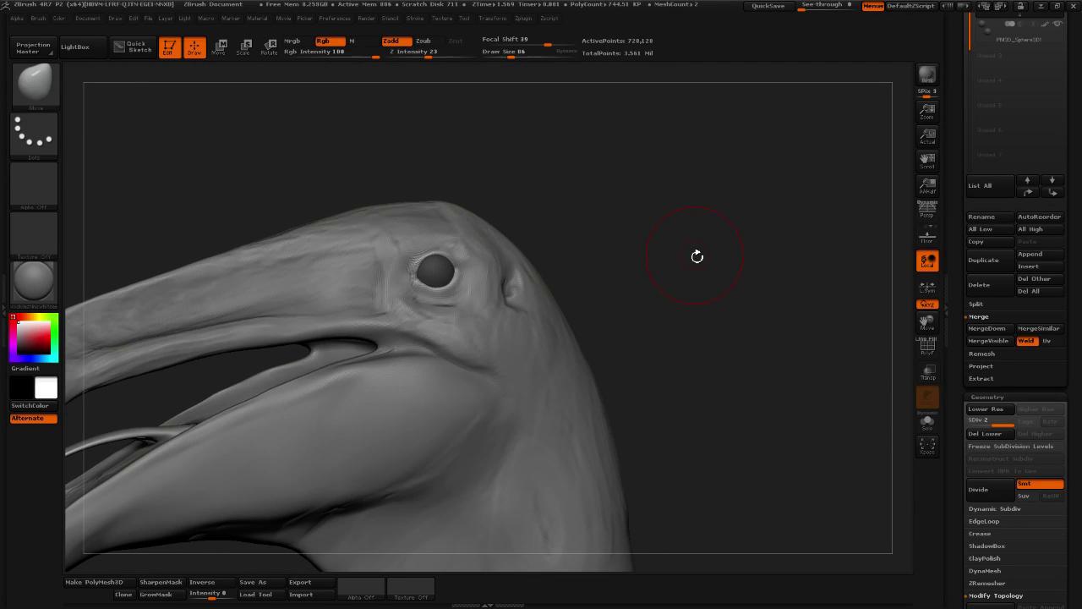
left_click_drag(614, 246, 663, 256, "alt")
left_click_drag(578, 246, 622, 263)
left_click_drag(459, 309, 474, 299)
left_click_drag(468, 349, 494, 347)
mouse_move(695, 256)
left_mouse_down()
mouse_move(712, 186)
mouse_move(740, 187)
left_mouse_up()
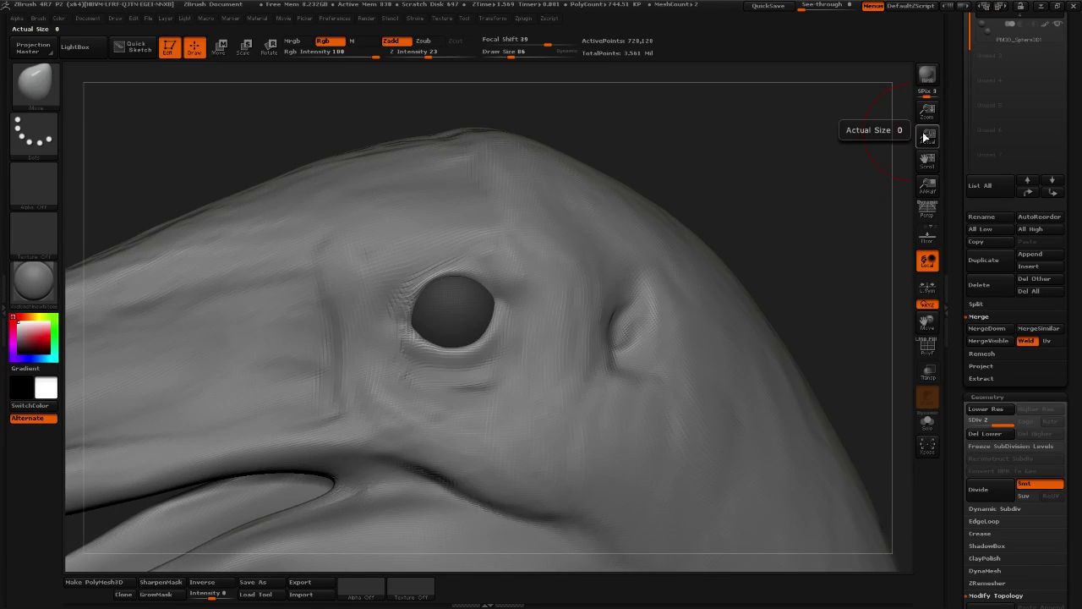
Switch from the Move brush to the custom ClayTubes sculpting brush
left_click(34, 82)
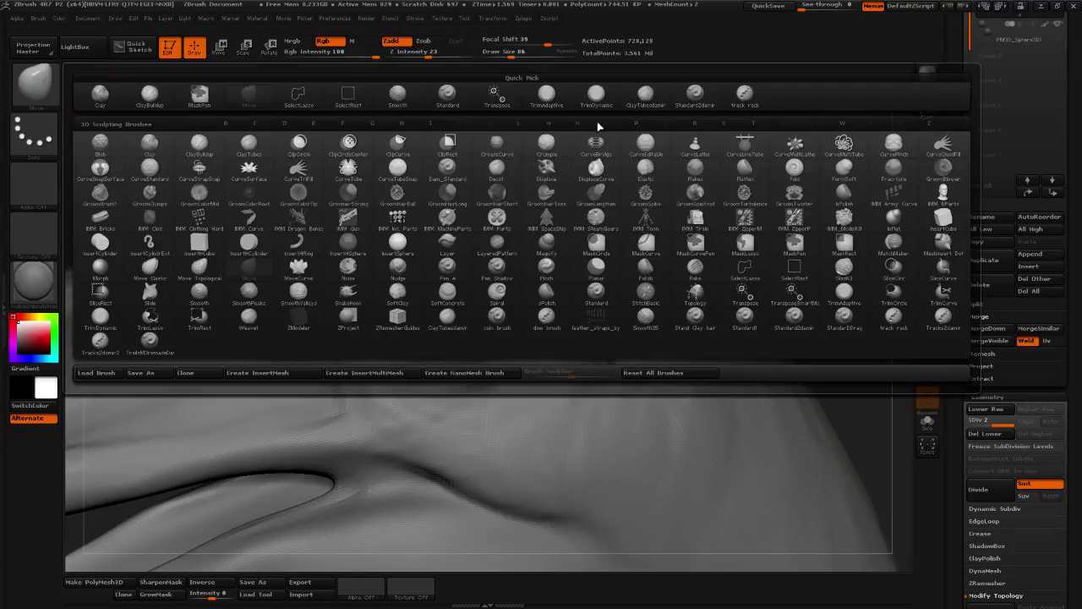
left_click(646, 93)
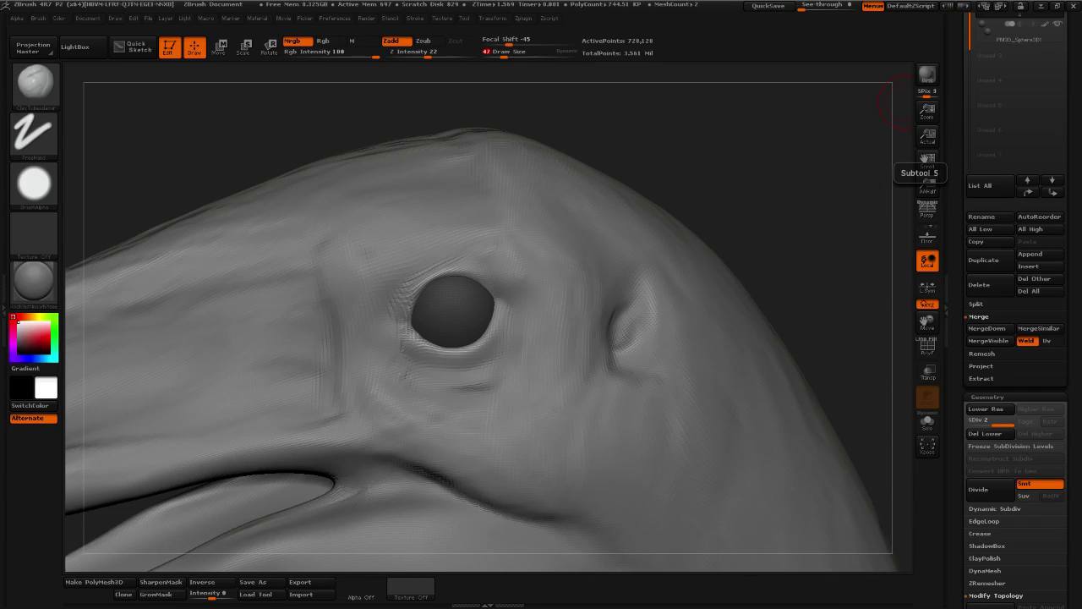
Switch to Windows Photo Viewer, examine the enlarged eyelid in the bird reference photo, and return to ZBrush
key("alt+Tab")
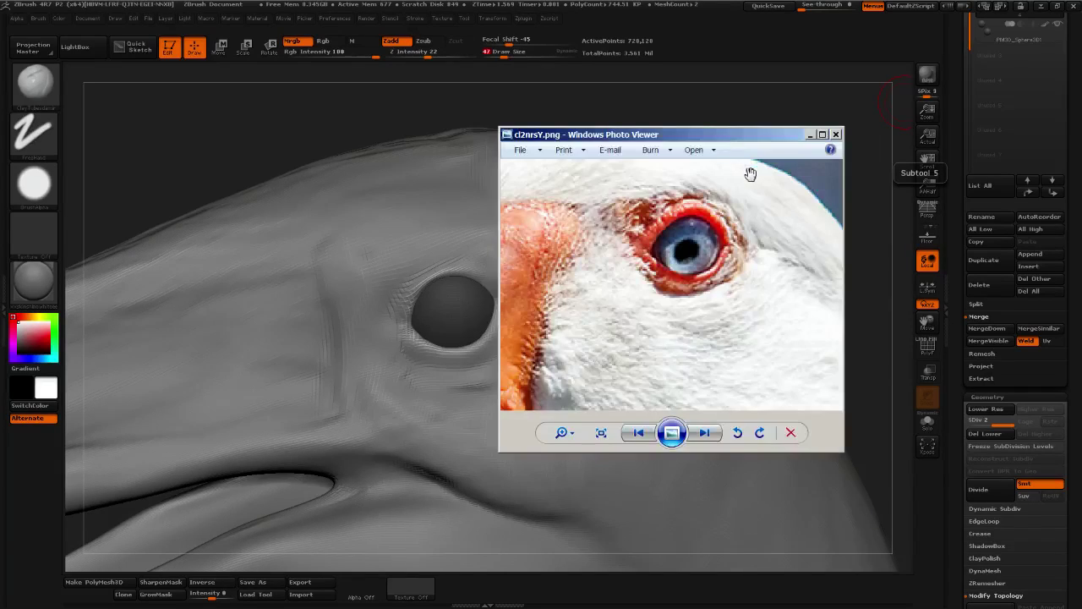
scroll(724, 200, "up", 3)
left_click_drag(706, 254, 704, 291)
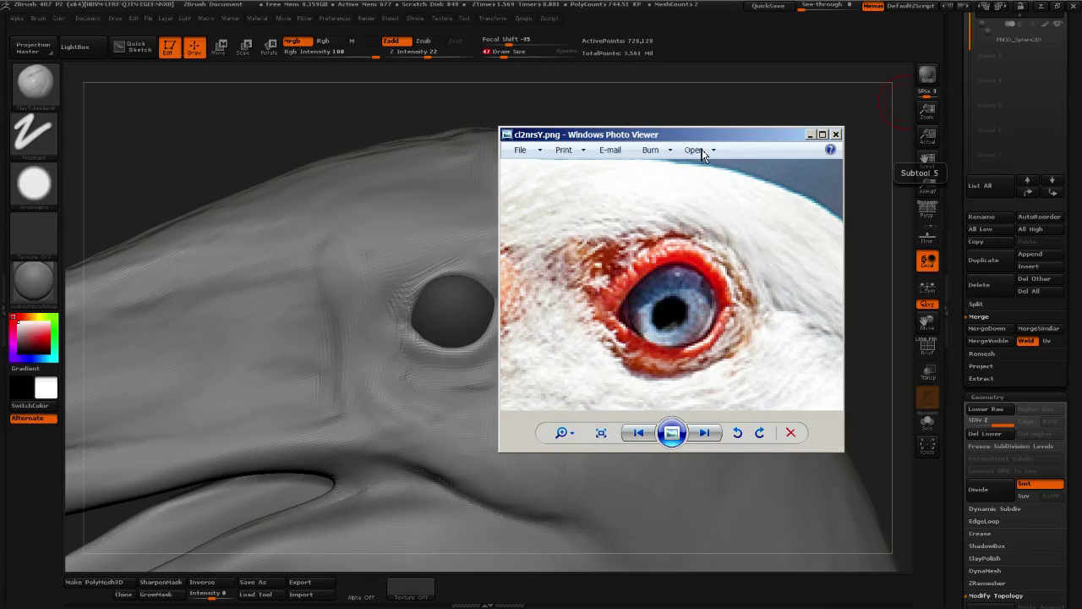
left_click_drag(723, 139, 793, 155)
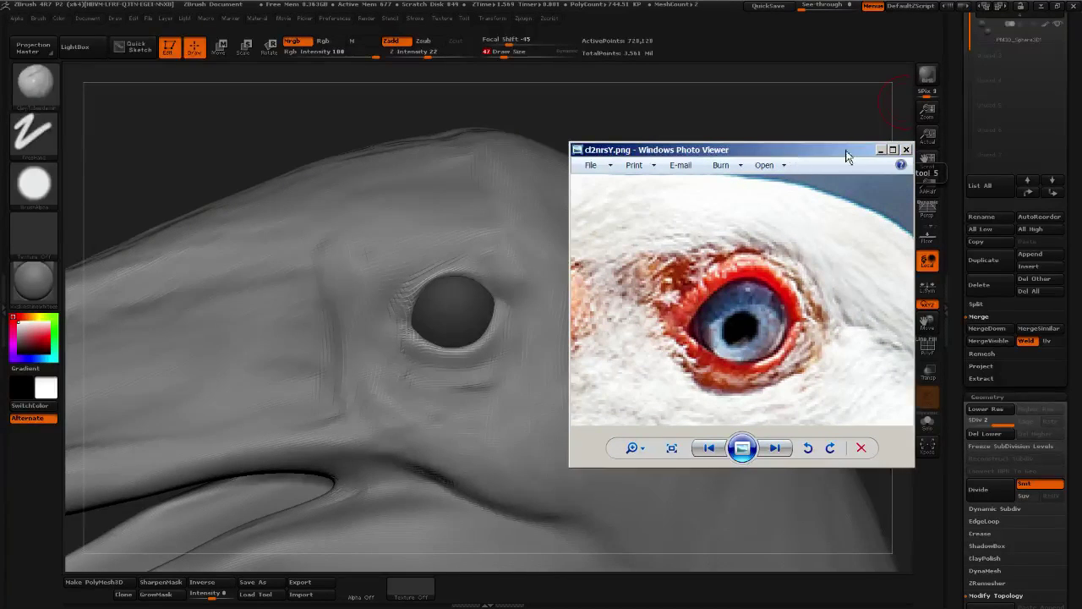
key("alt+Tab")
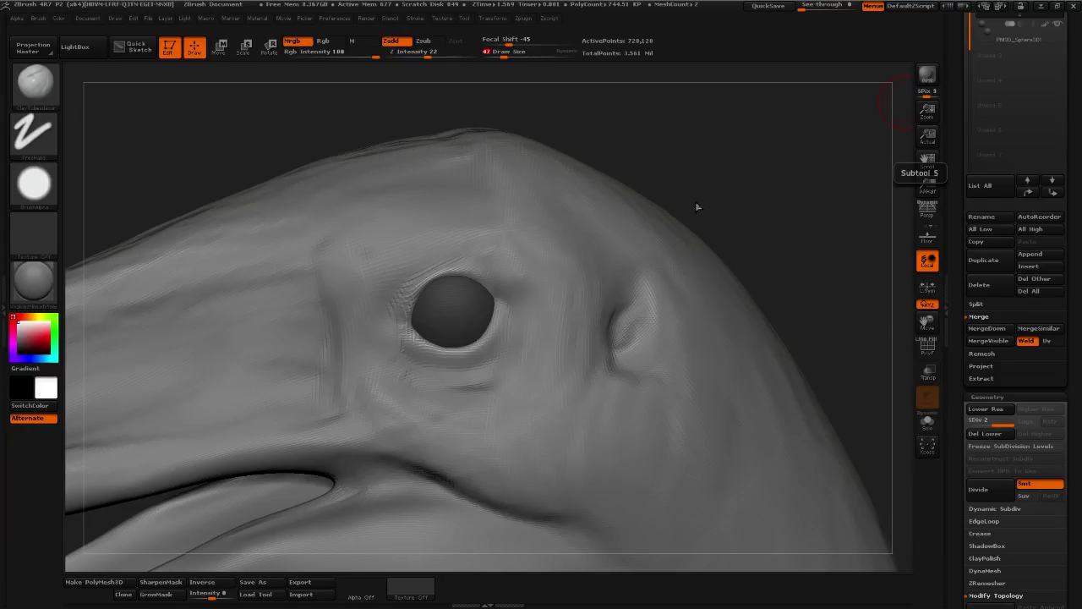
mouse_move(744, 200)
left_mouse_down()
mouse_move(739, 186)
mouse_move(737, 198)
left_mouse_up()
left_click_drag(504, 56, 507, 56)
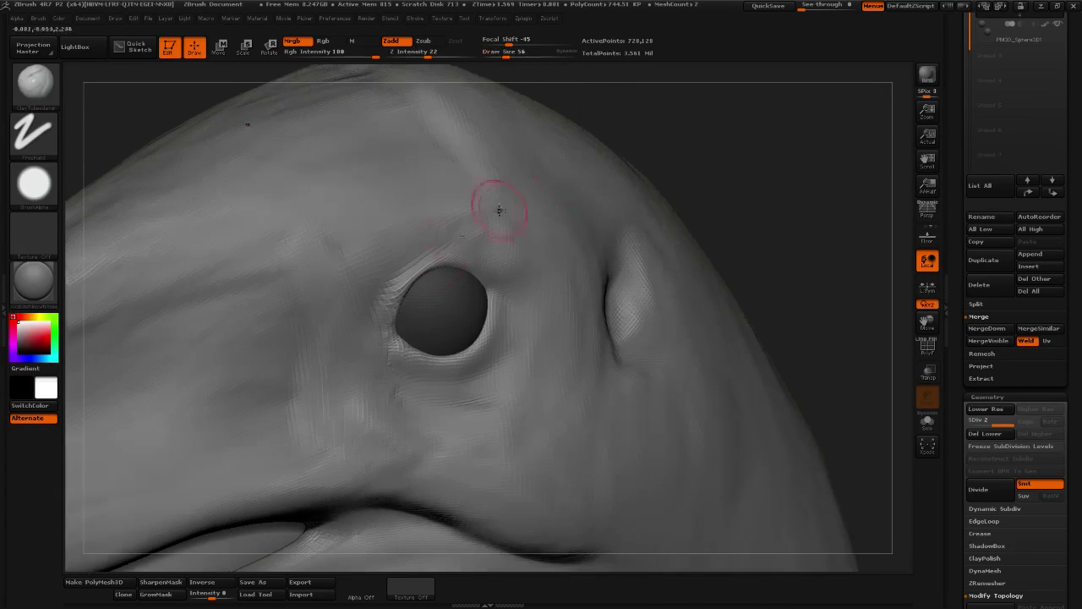
left_click_drag(404, 312, 394, 288)
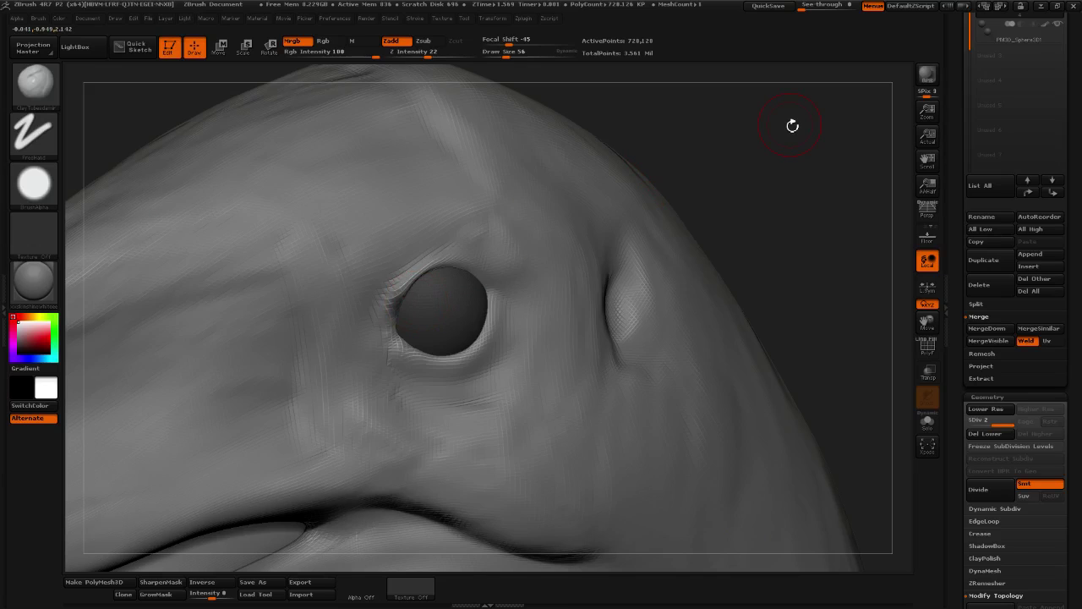
key("ctrl+z")
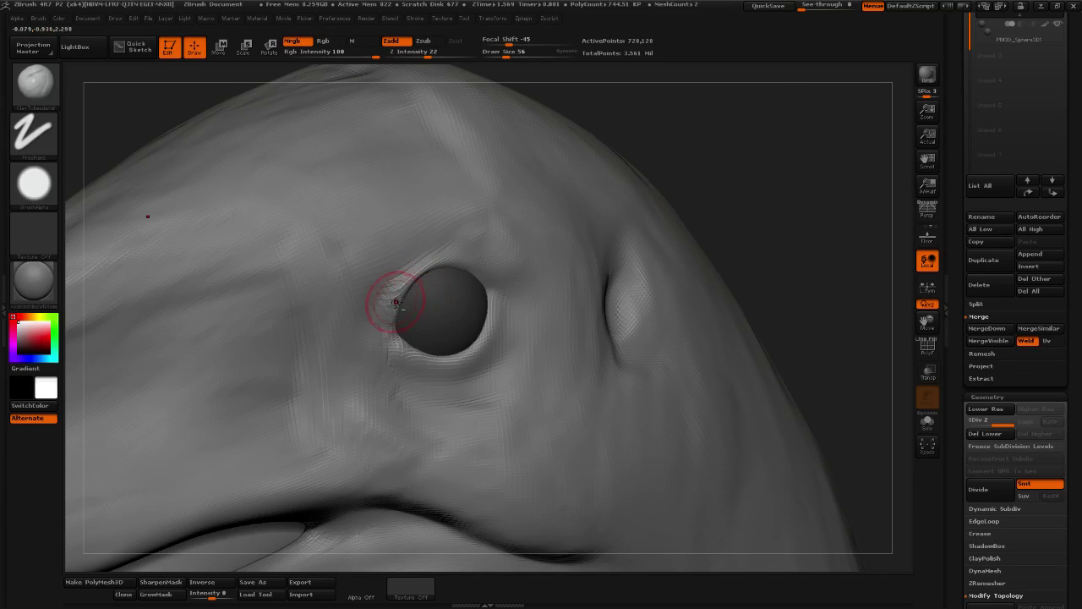
left_click_drag(395, 302, 411, 303)
key("ctrl+z")
left_click_drag(790, 179, 529, 193)
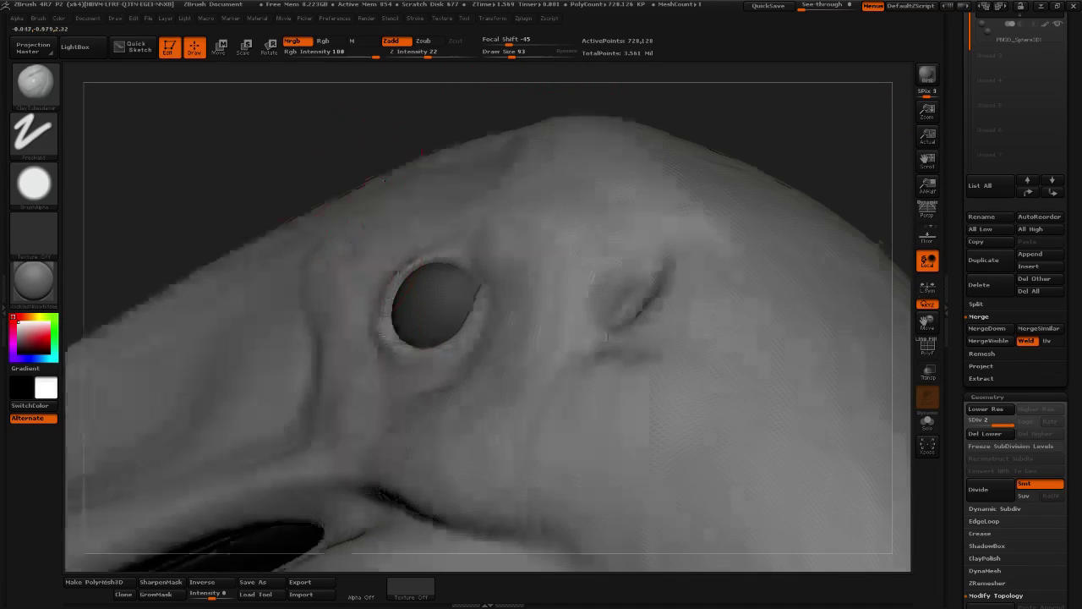
left_click_drag(384, 180, 686, 102)
key("ctrl+z")
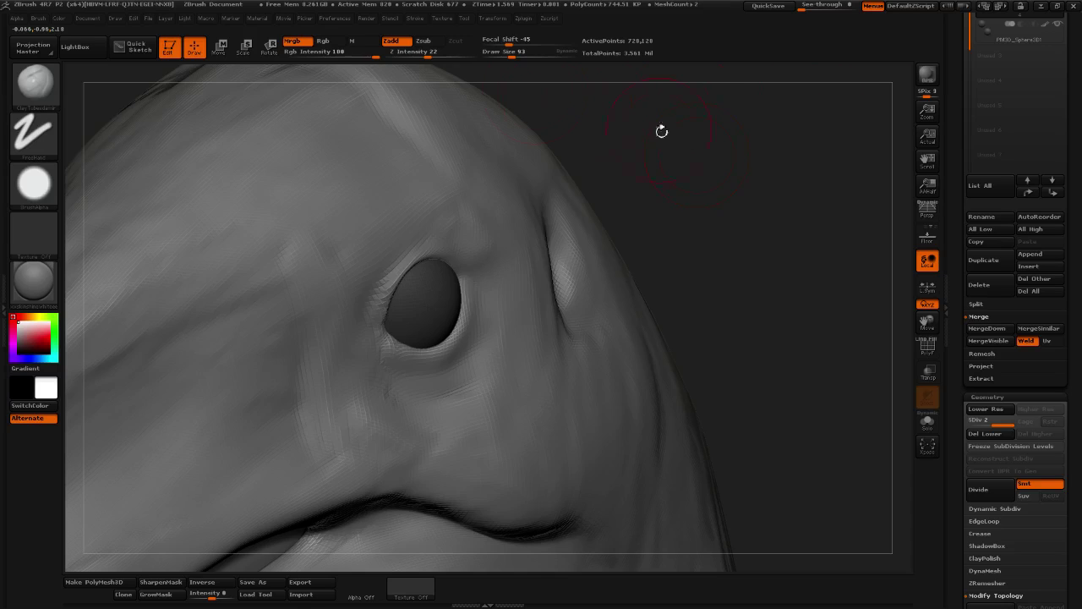
Set the draw size to 39, build up the upper eyelid rim with ClayTubes, and smooth its rear corner
left_click(501, 56)
left_click_drag(569, 122, 436, 300)
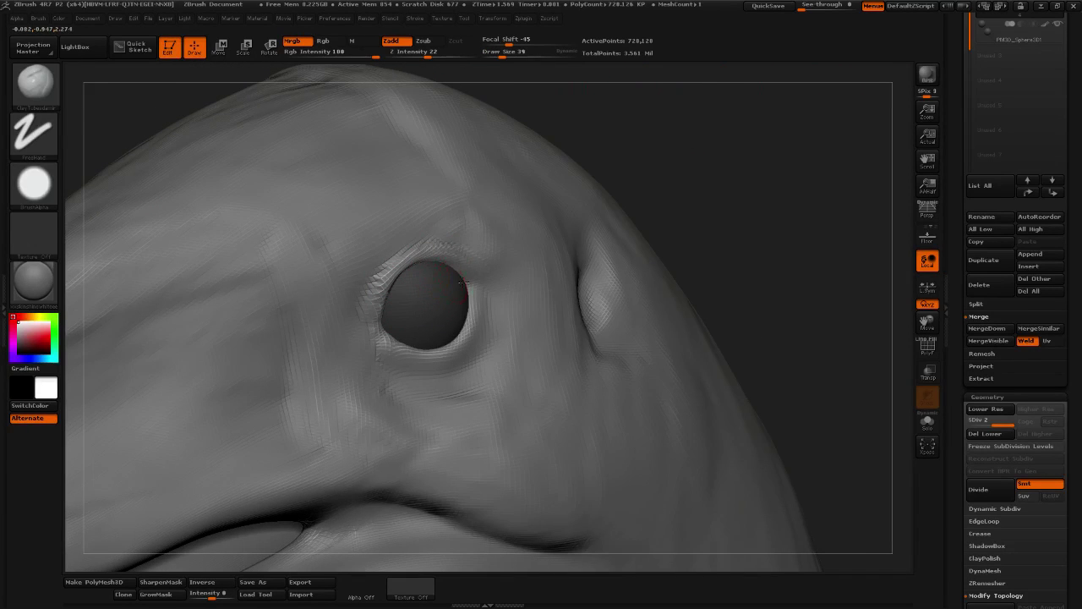
left_click_drag(732, 194, 701, 206)
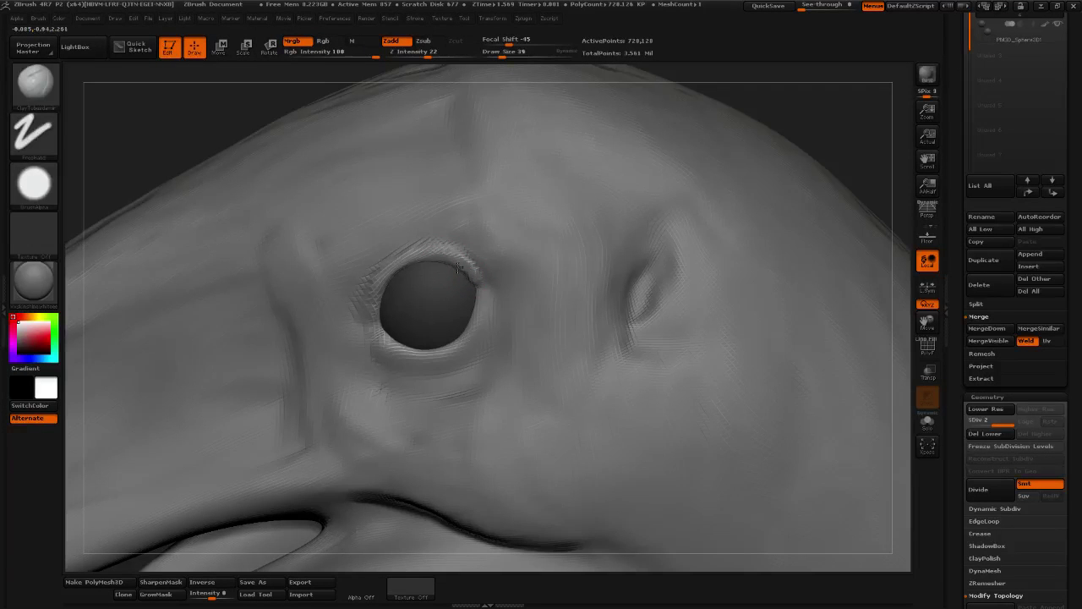
left_click_drag(485, 279, 495, 297)
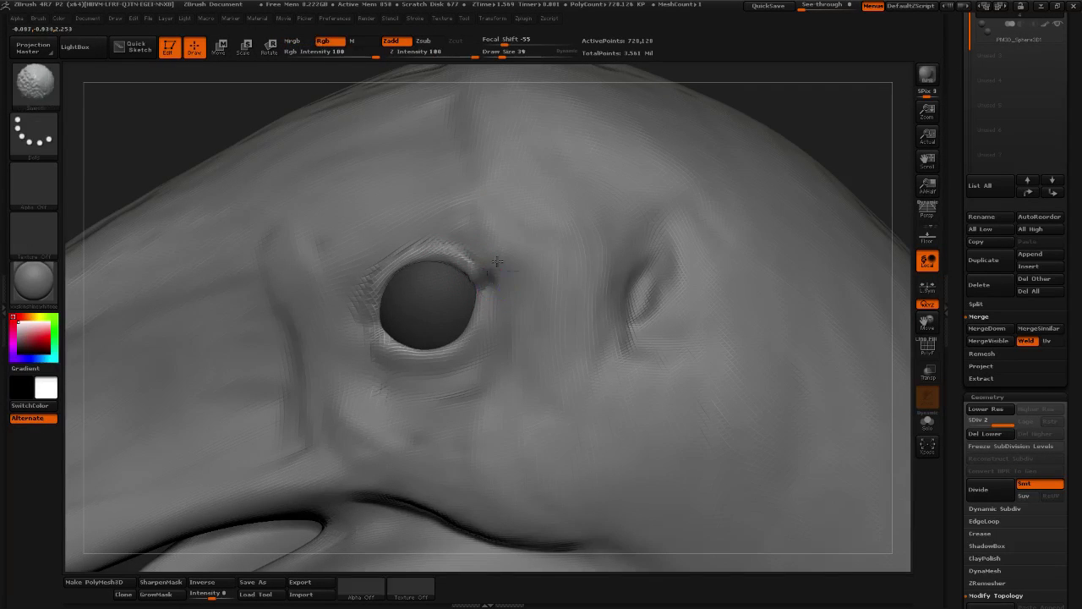
mouse_move(823, 115)
left_mouse_down()
mouse_move(733, 161)
mouse_move(744, 143)
left_mouse_up()
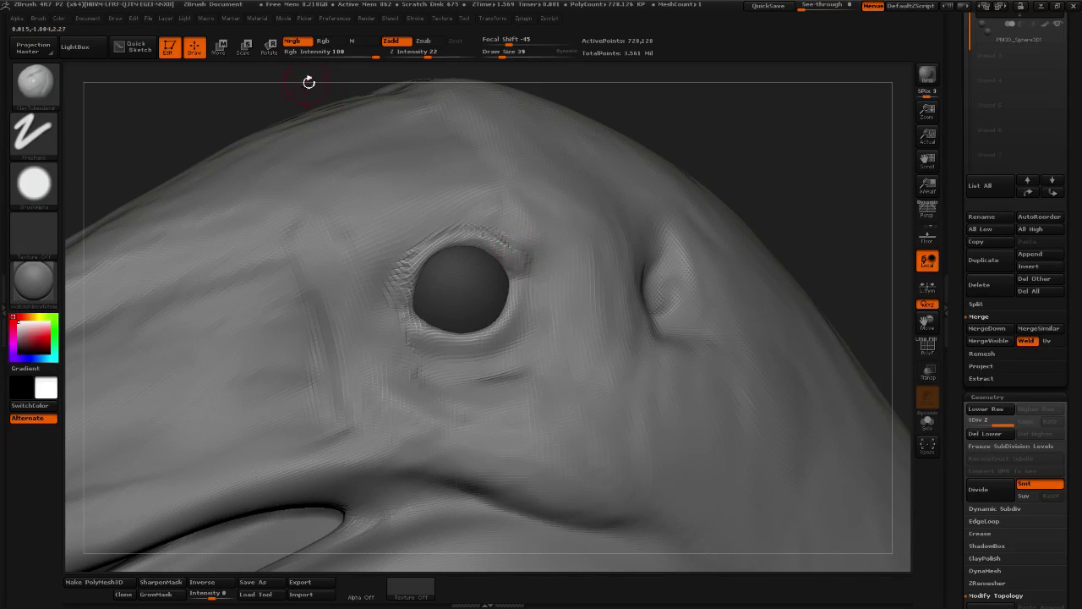
Toggle Mrgb off and back on, and fill the head subtool with the current color and material
left_click(297, 41)
key("shift")
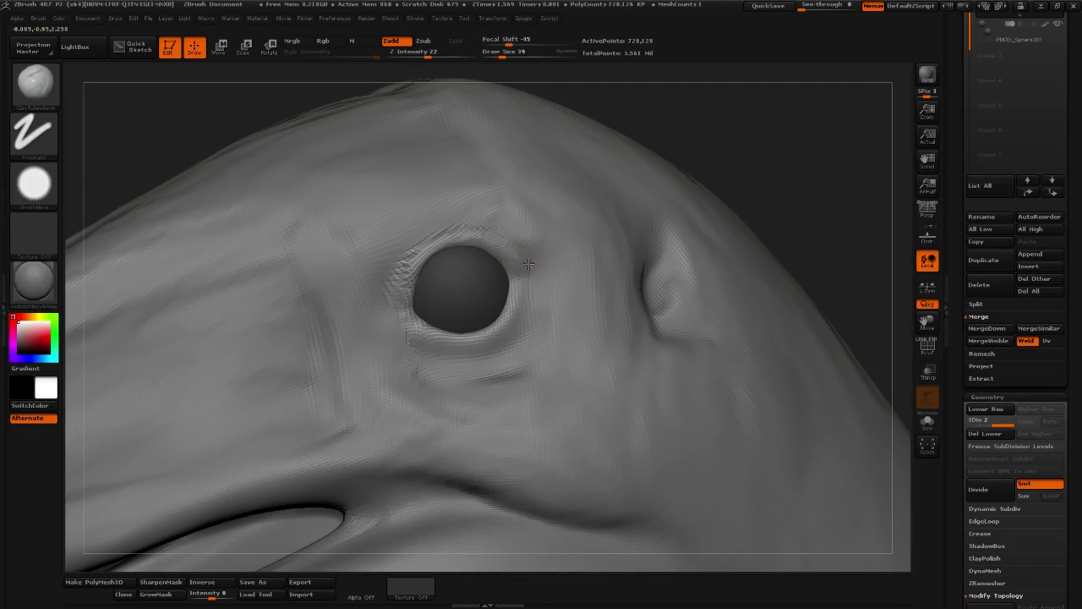
left_click(292, 41)
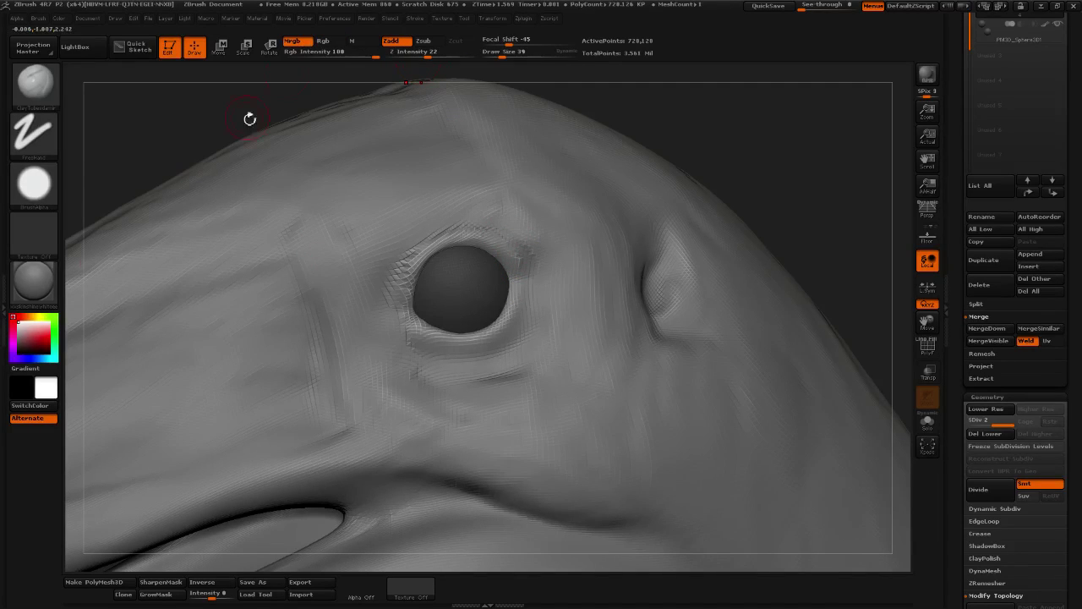
left_click(59, 17)
left_click(104, 246)
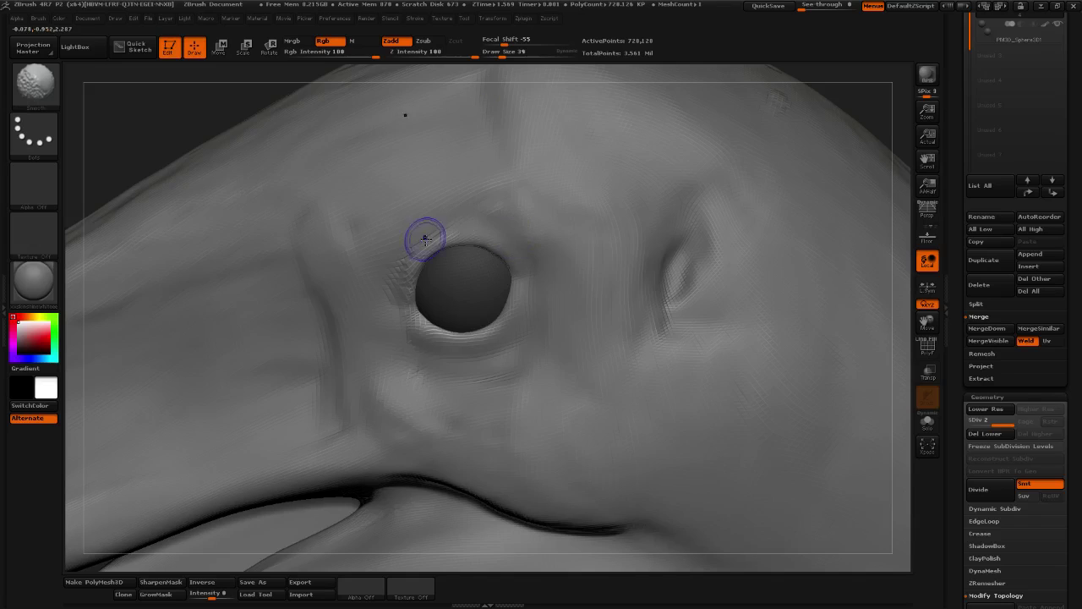
Smooth the skin around the upper and lower eyelids and check the eye against the whole head
mouse_move(474, 227)
left_mouse_down()
mouse_move(406, 296)
mouse_move(459, 339)
mouse_move(488, 338)
mouse_move(452, 360)
mouse_move(477, 372)
mouse_move(532, 364)
mouse_move(536, 380)
mouse_move(473, 369)
left_mouse_up()
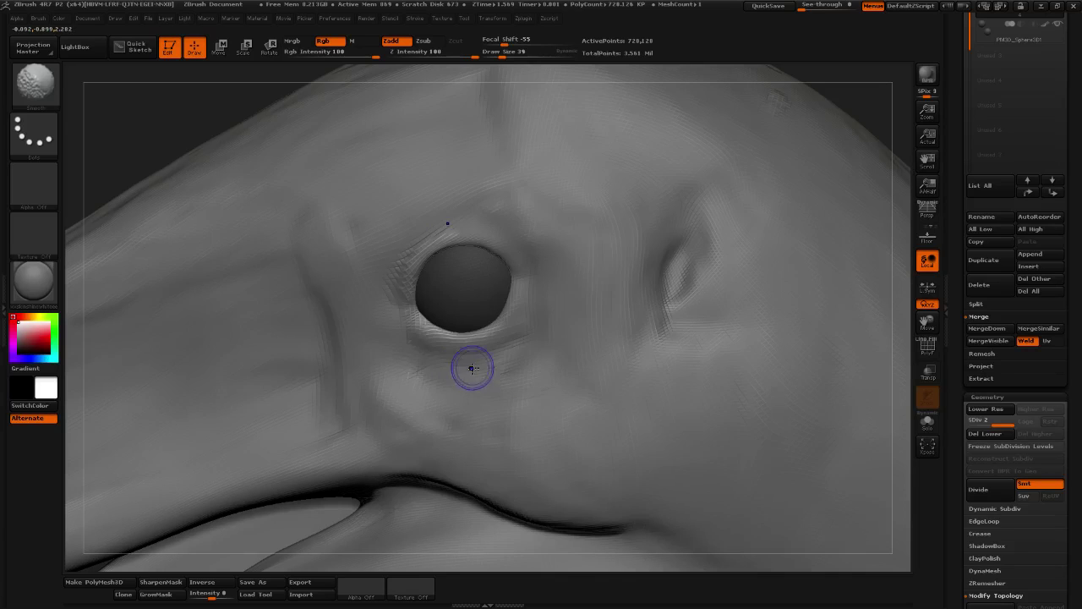
mouse_move(893, 109)
left_mouse_down("alt")
mouse_move(799, 130)
mouse_move(803, 236)
left_mouse_up("alt")
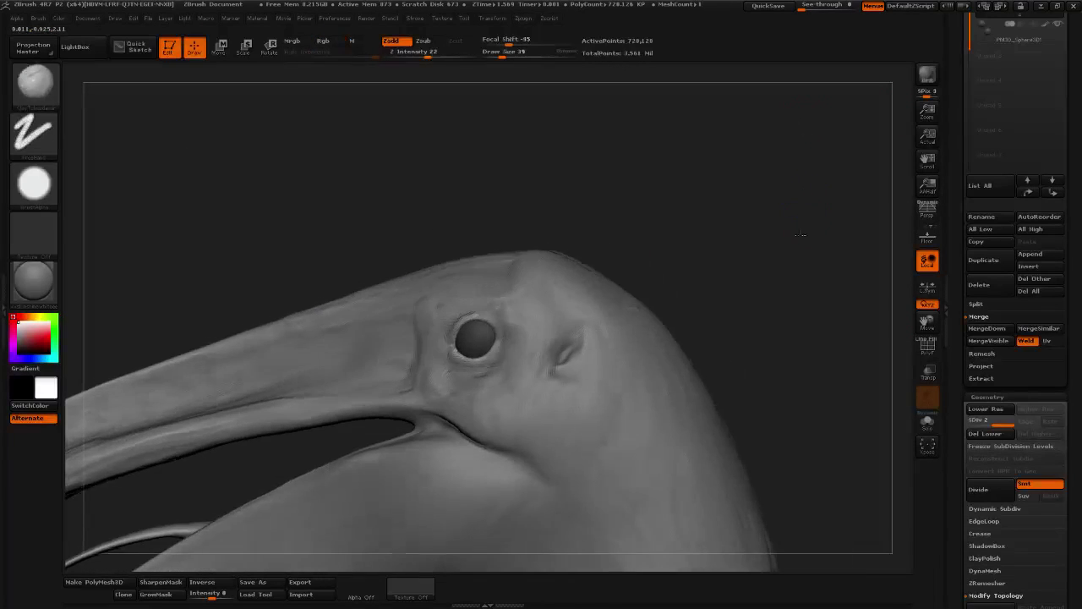
left_click_drag(689, 256, 724, 260)
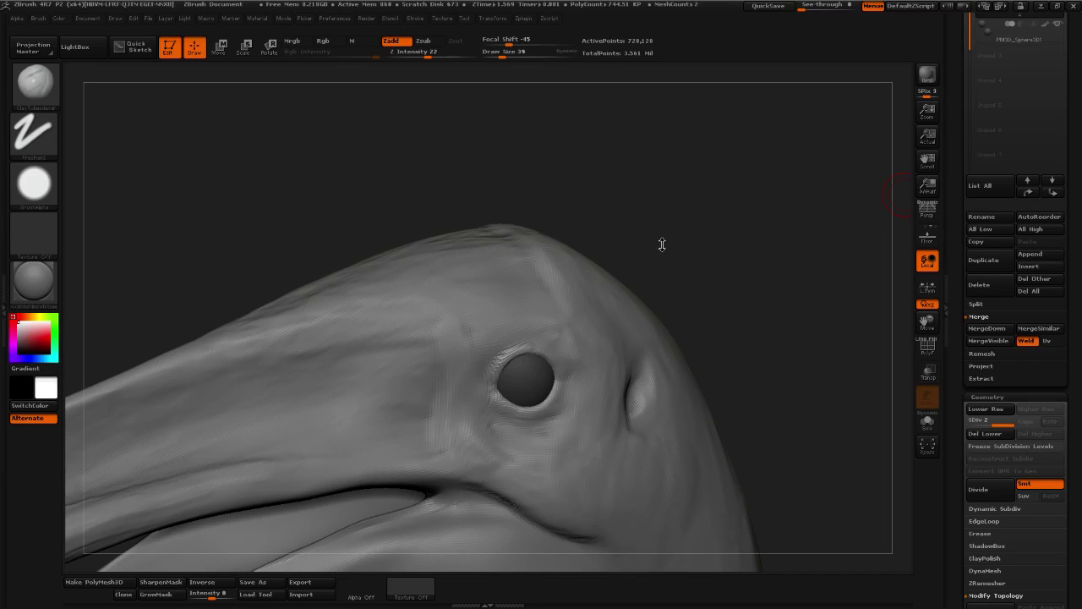
Build up the brow and forehead above the eye with ClayTubes strokes from several angles
mouse_move(662, 245)
left_mouse_down()
mouse_move(718, 251)
mouse_move(592, 315)
mouse_move(630, 320)
mouse_move(595, 315)
mouse_move(603, 297)
mouse_move(562, 311)
mouse_move(600, 282)
mouse_move(639, 279)
mouse_move(613, 262)
mouse_move(561, 308)
left_mouse_up()
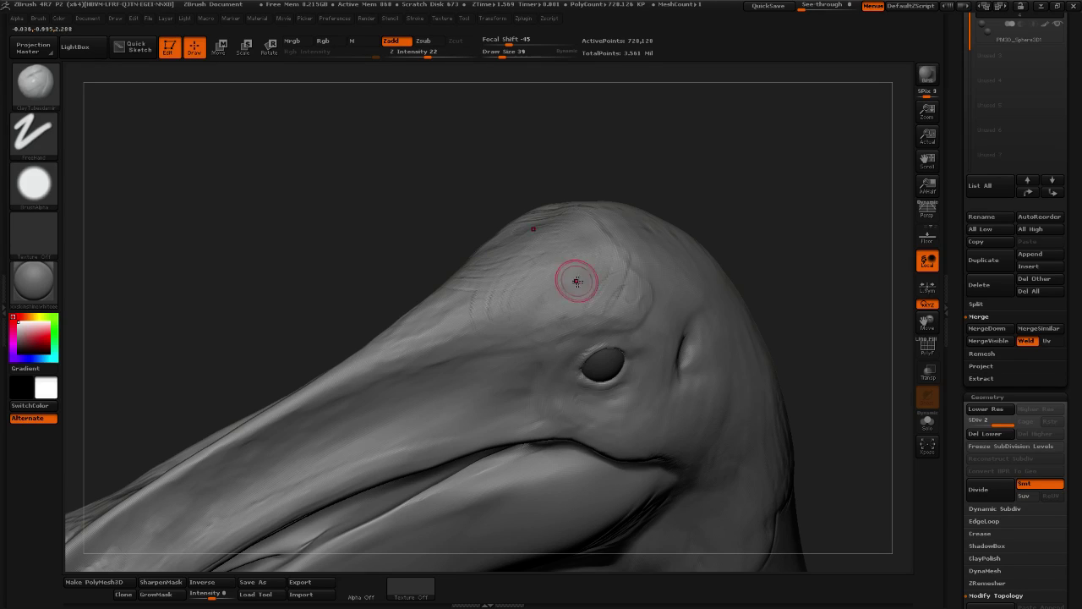
mouse_move(576, 281)
left_mouse_down()
mouse_move(593, 294)
mouse_move(626, 285)
mouse_move(633, 295)
mouse_move(596, 311)
left_mouse_up()
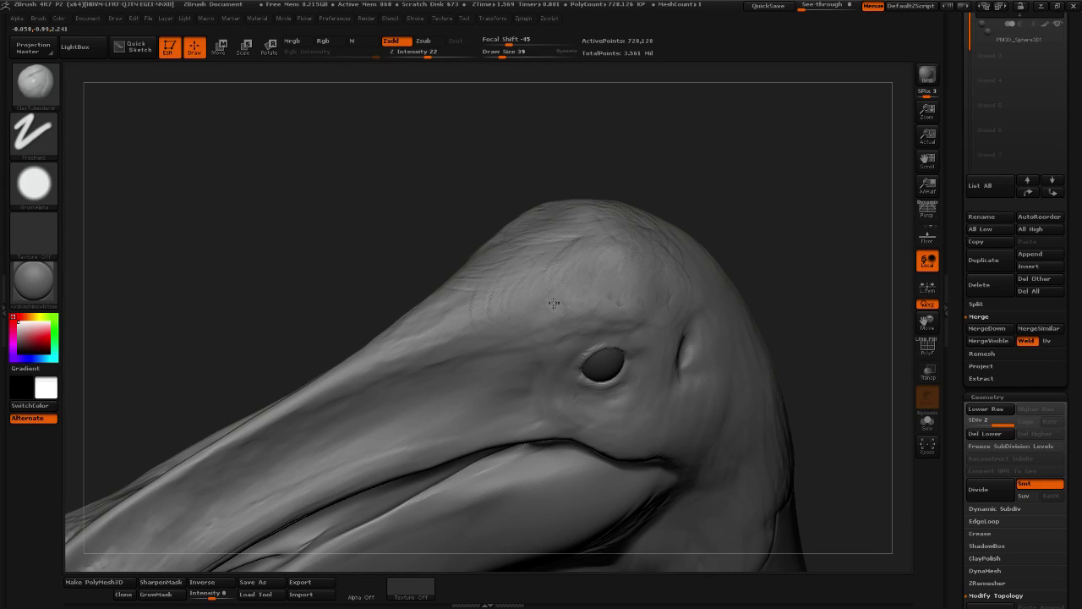
mouse_move(751, 251)
left_mouse_down()
mouse_move(800, 249)
mouse_move(774, 274)
left_mouse_up()
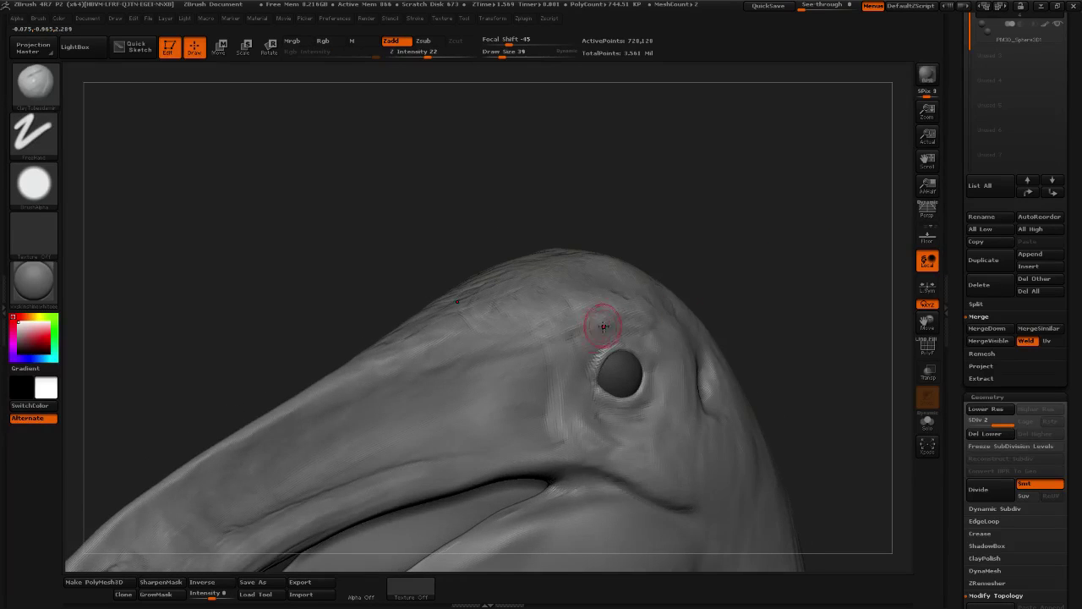
mouse_move(696, 285)
left_mouse_down()
mouse_move(675, 288)
mouse_move(656, 313)
mouse_move(662, 282)
mouse_move(594, 323)
left_mouse_up()
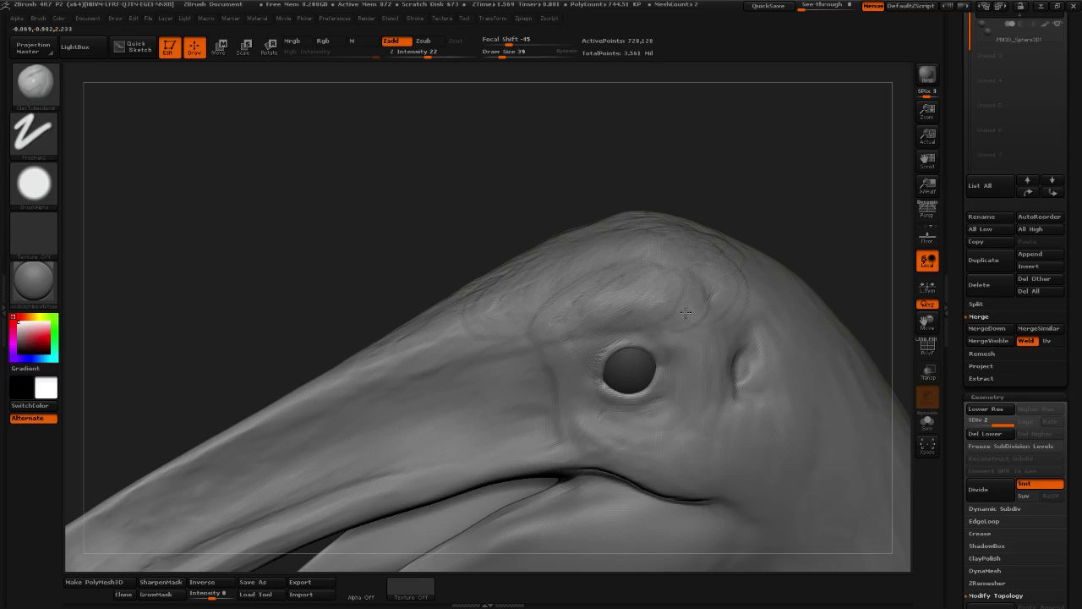
mouse_move(767, 330)
left_mouse_down()
mouse_move(790, 270)
mouse_move(823, 240)
left_mouse_up()
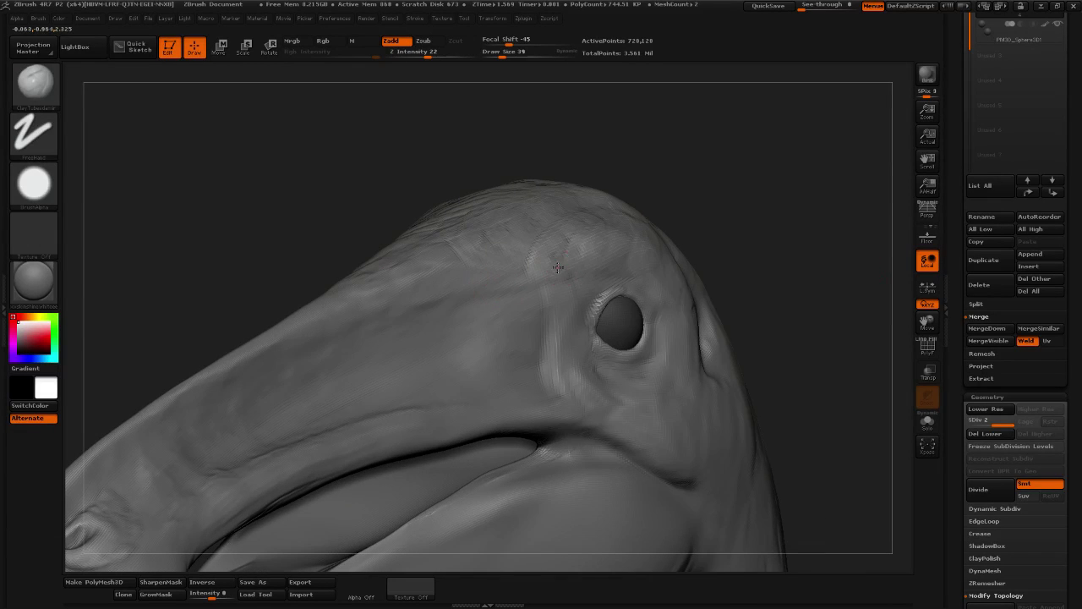
mouse_move(586, 257)
left_mouse_down()
mouse_move(559, 255)
mouse_move(601, 260)
left_mouse_up()
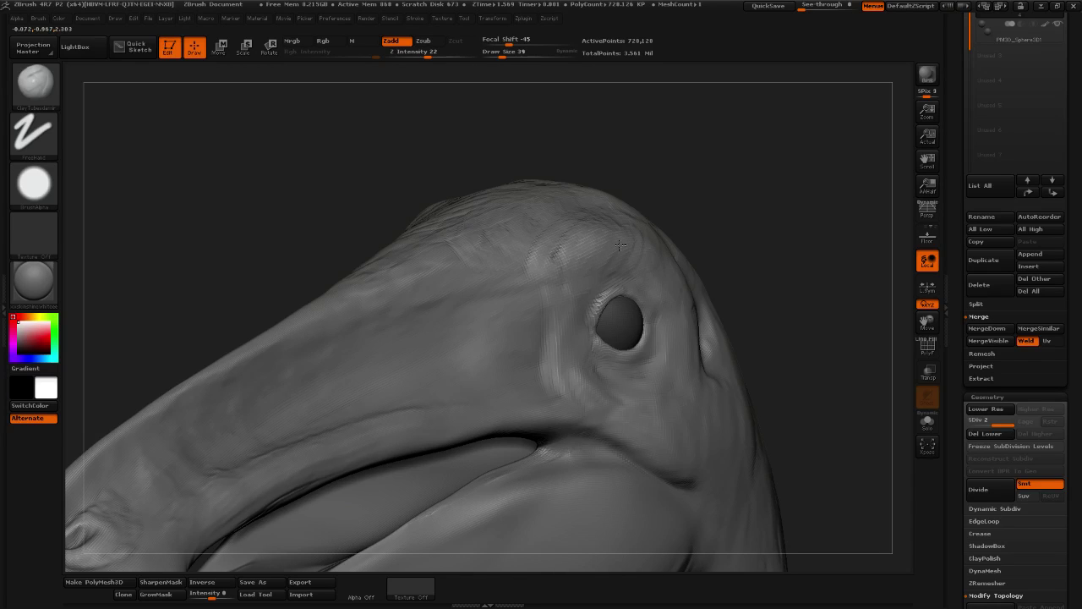
mouse_move(723, 277)
left_mouse_down()
mouse_move(778, 246)
mouse_move(708, 212)
mouse_move(763, 203)
mouse_move(765, 254)
left_mouse_up()
Add ClayTubes strokes at the beak base and shape skin folds beneath the lower eyelid
mouse_move(484, 312)
left_mouse_down()
mouse_move(519, 273)
mouse_move(524, 303)
mouse_move(446, 297)
left_mouse_up()
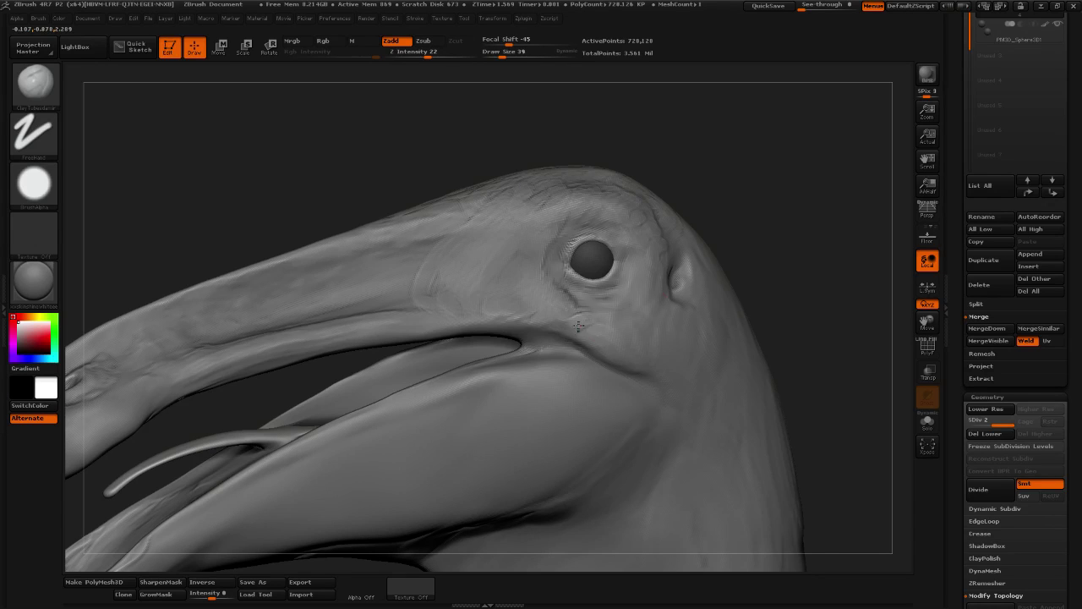
left_click_drag(819, 248, 790, 212)
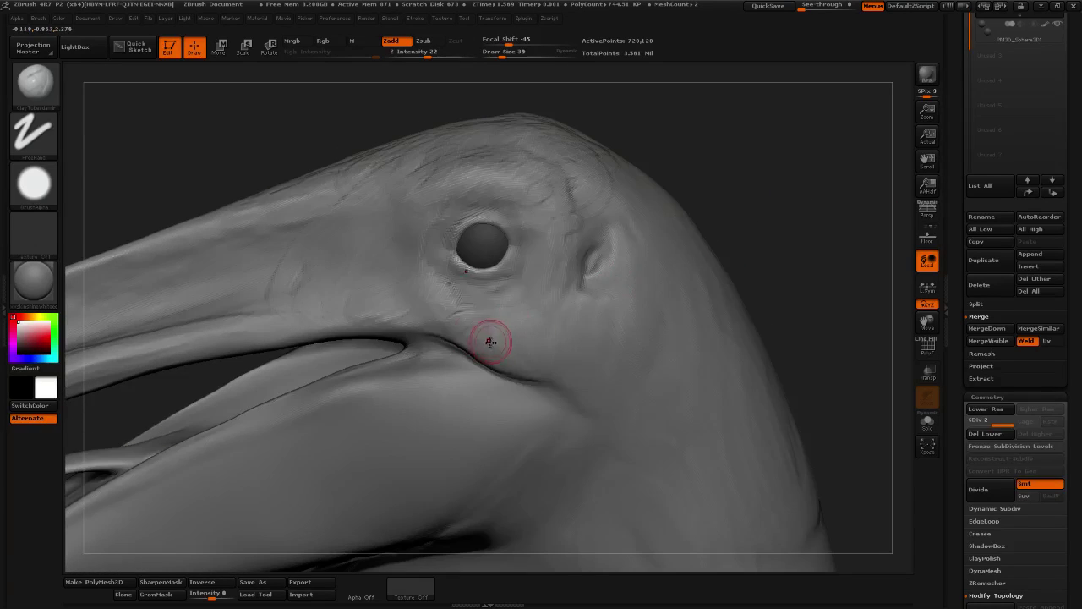
left_click_drag(486, 313, 440, 287)
left_click_drag(525, 301, 481, 315)
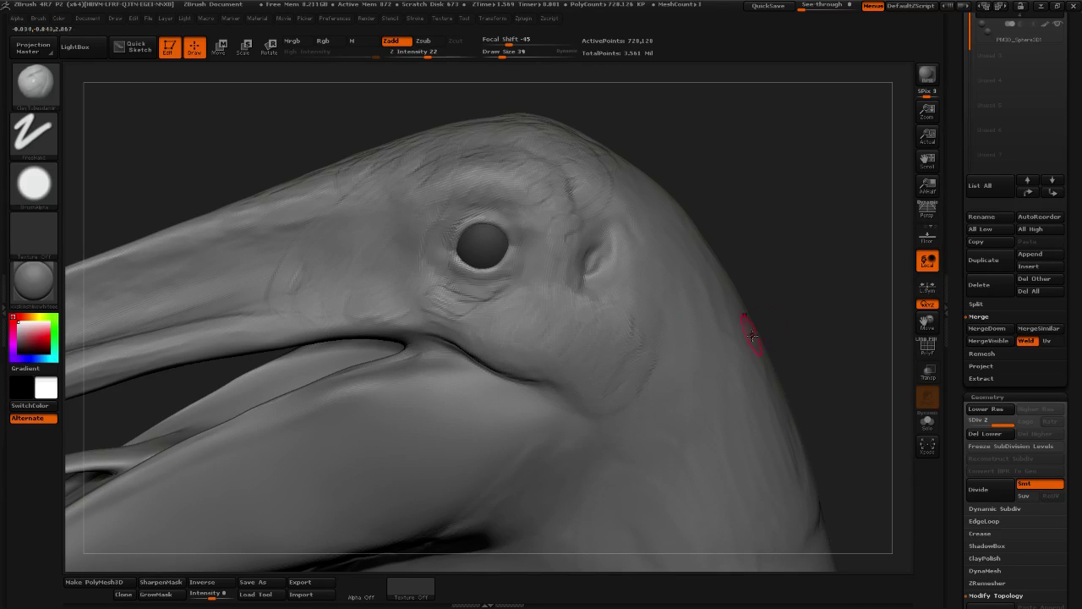
Sculpt the cheek, the mouth corner and the rear of the lower jaw, defining the jaw's edge against the neck
mouse_move(753, 314)
left_mouse_down()
mouse_move(795, 319)
mouse_move(797, 261)
mouse_move(744, 287)
mouse_move(495, 305)
mouse_move(508, 298)
left_mouse_up()
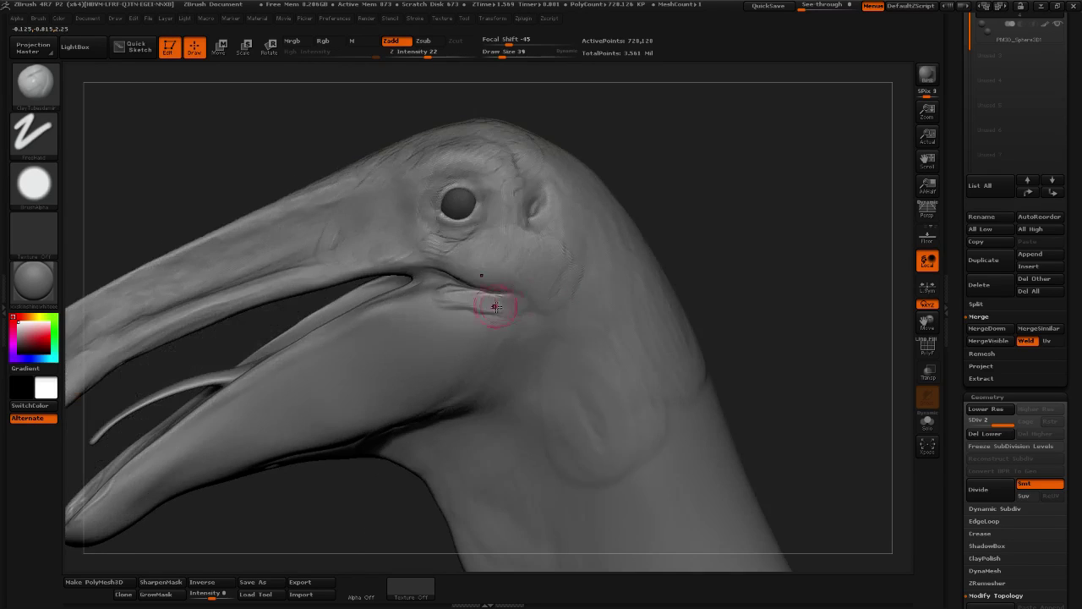
mouse_move(495, 304)
left_mouse_down()
mouse_move(474, 309)
mouse_move(519, 308)
mouse_move(489, 359)
mouse_move(506, 336)
mouse_move(474, 364)
mouse_move(519, 314)
mouse_move(523, 361)
mouse_move(452, 400)
left_mouse_up()
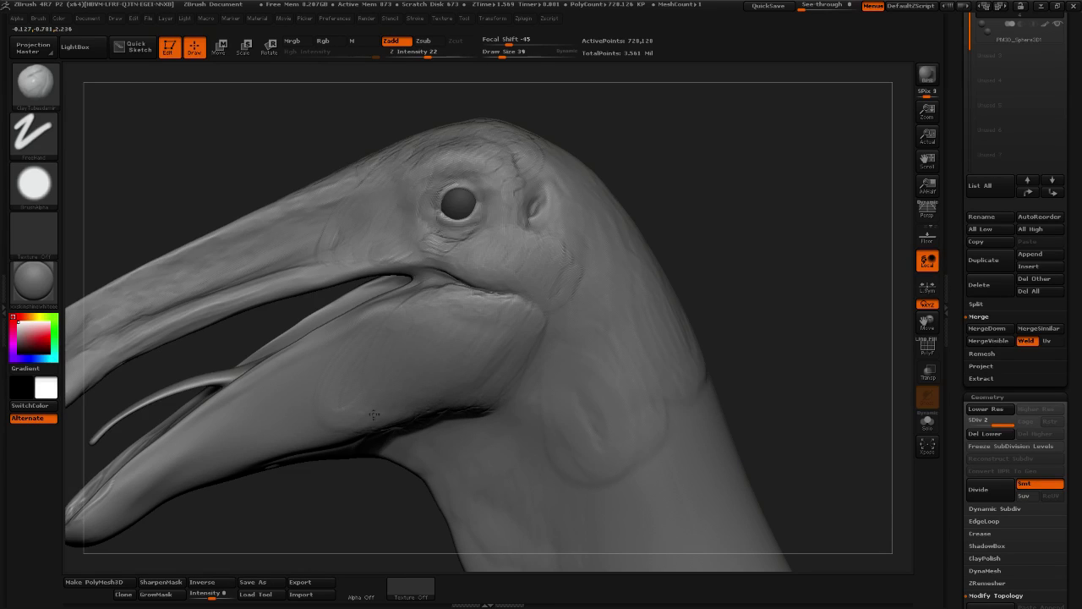
key("shift")
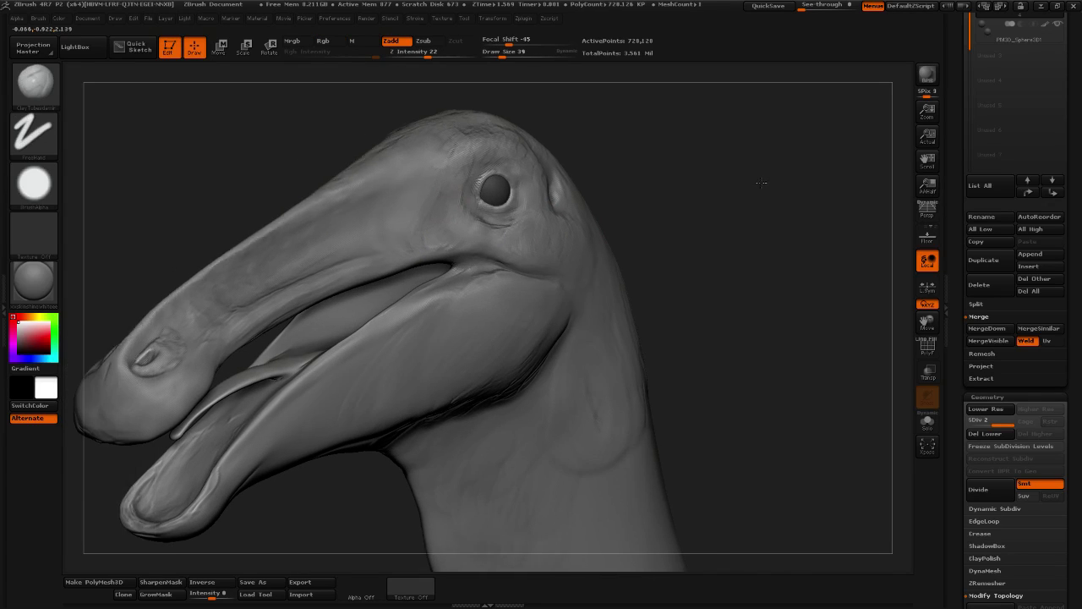
left_click_drag(583, 254, 634, 225)
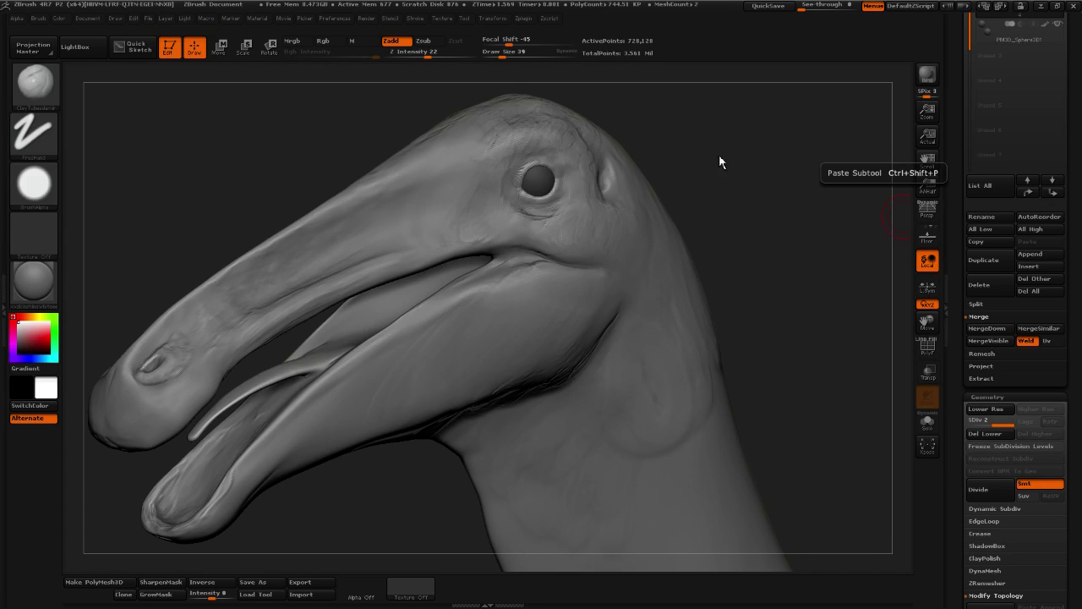
Switch to Chrome, enlarge its window, and examine the open-mouthed Royal Spoonbill photo at full and reduced size
key("alt+Tab")
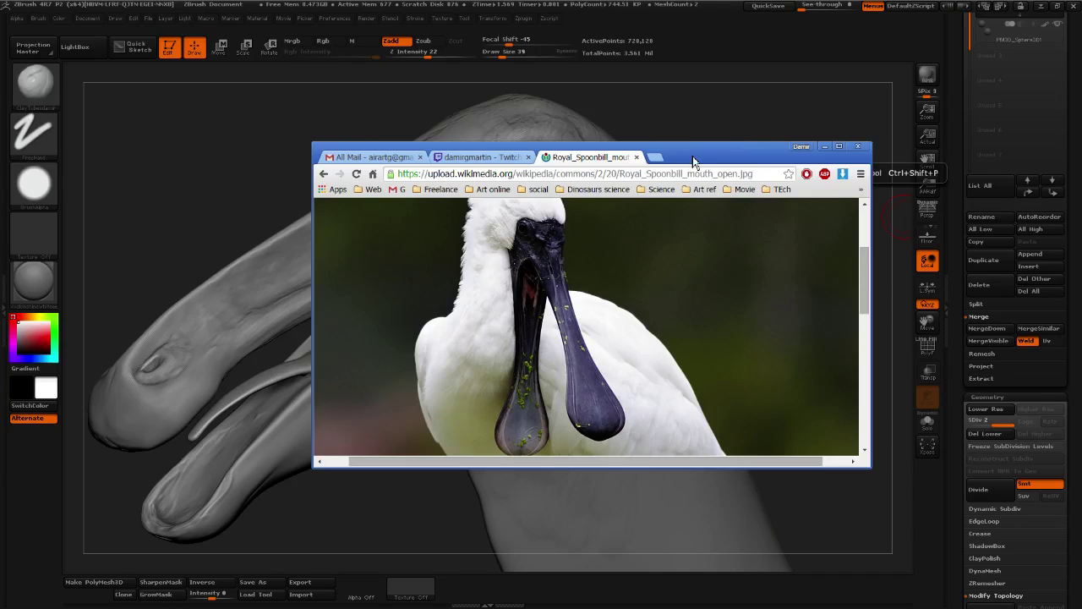
left_click_drag(694, 161, 589, 82)
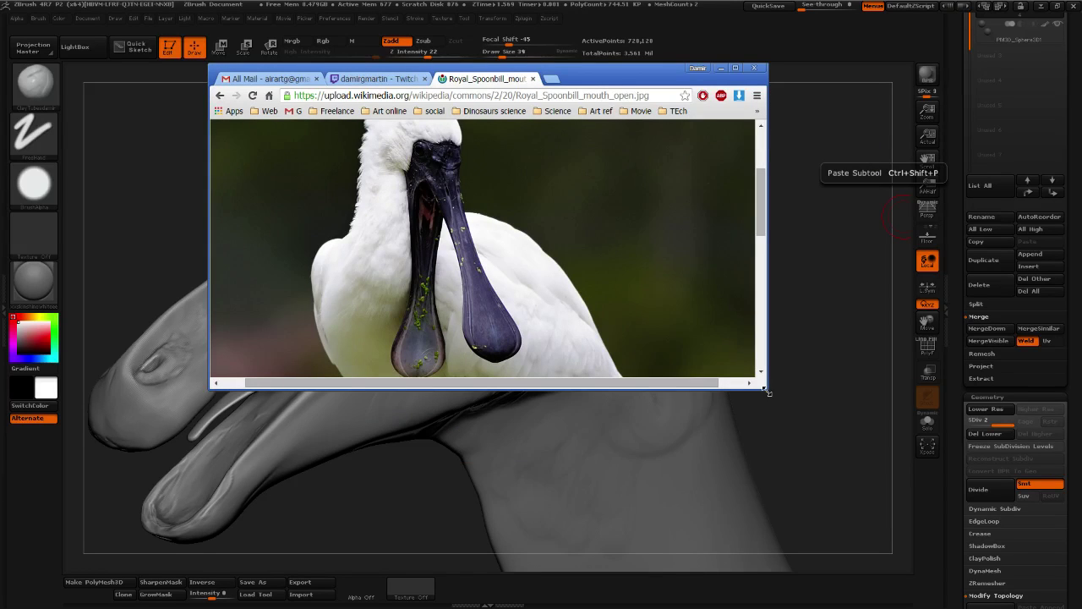
left_click_drag(767, 391, 877, 513)
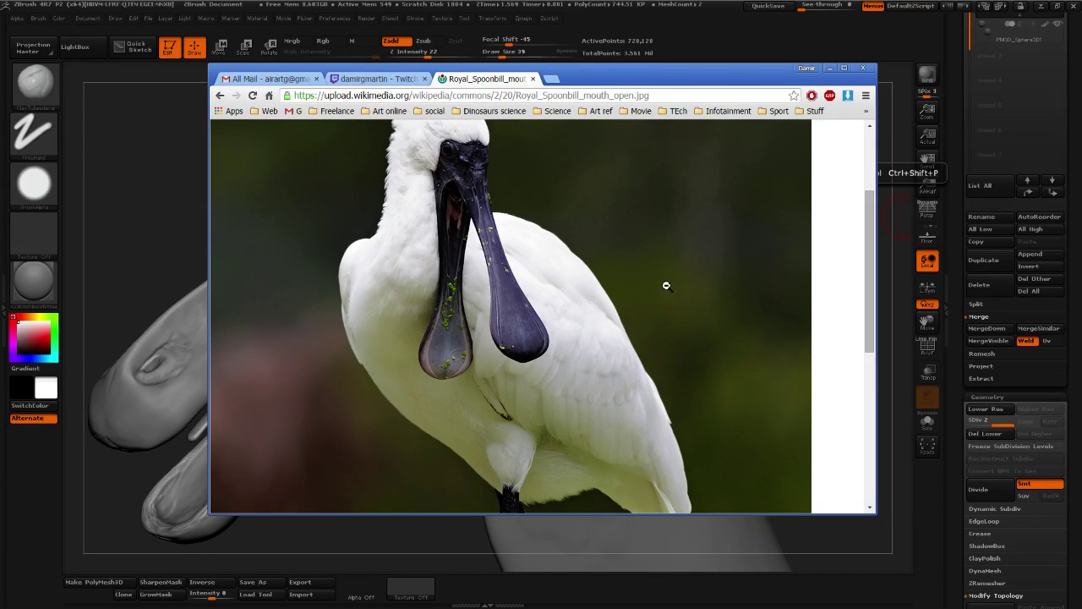
scroll(482, 207, "up", 1)
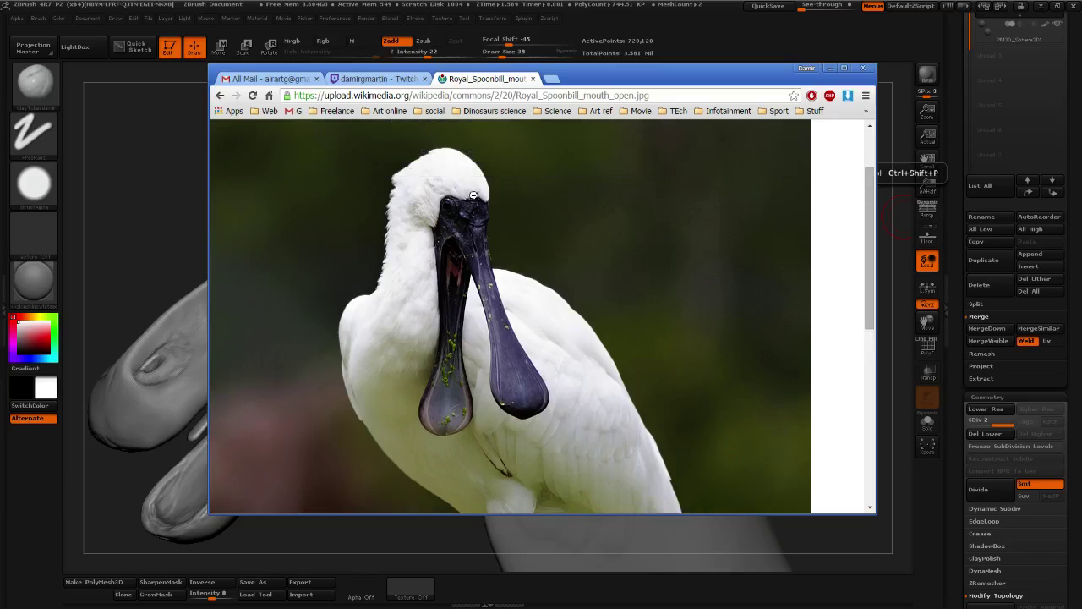
scroll(470, 203, "up", 2)
left_click(461, 327)
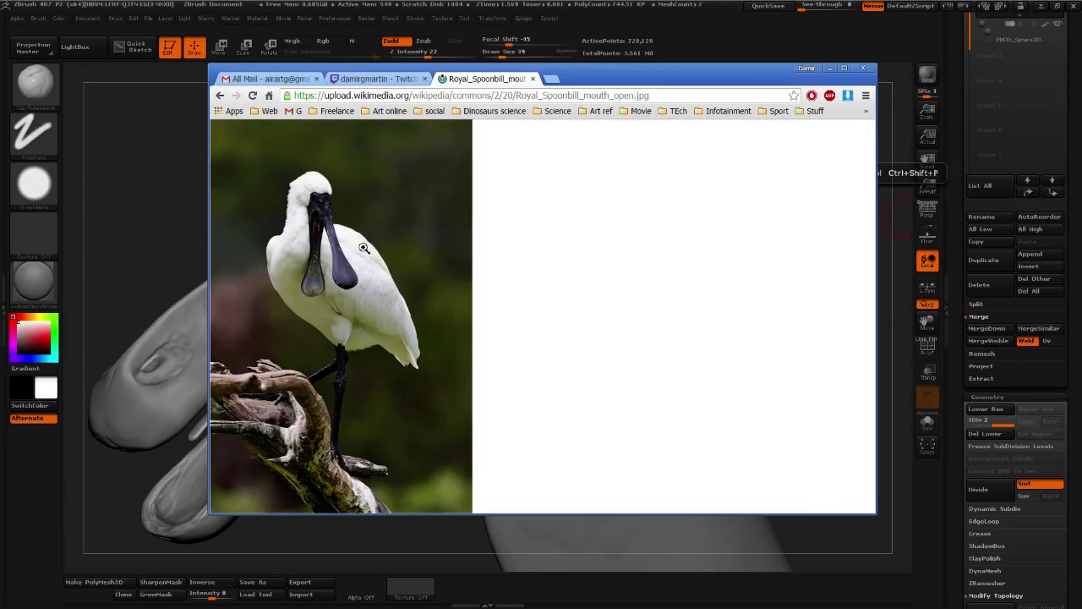
left_click(364, 248)
Save the spoonbill photo as Royal_Spoonbill_mouth_open.jpg in the dinosaurs folder of the INSPIRATION library
right_click(435, 237)
left_click(470, 245)
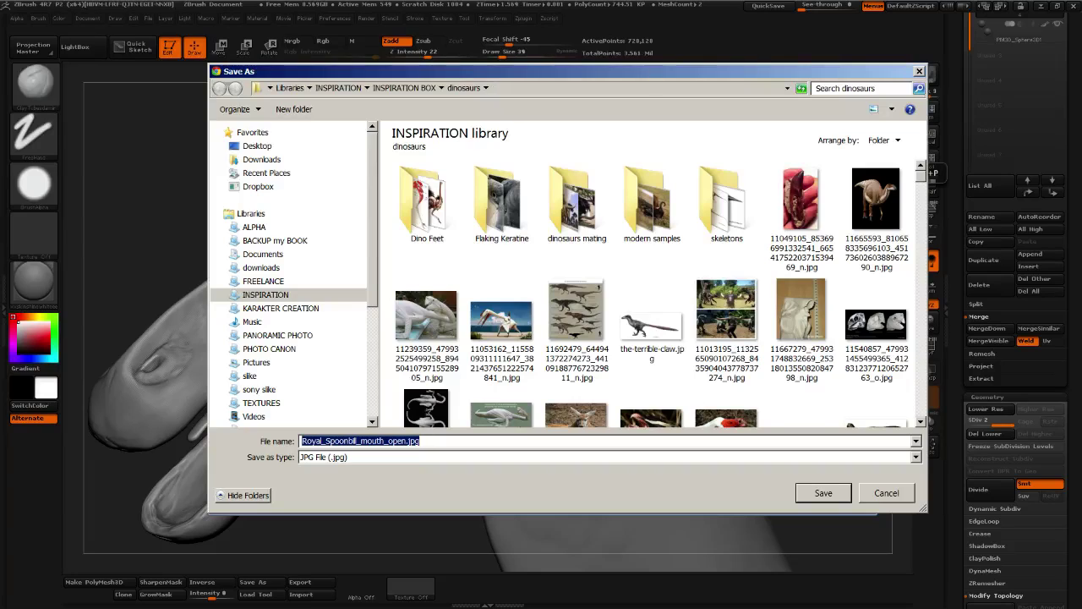
key("Return")
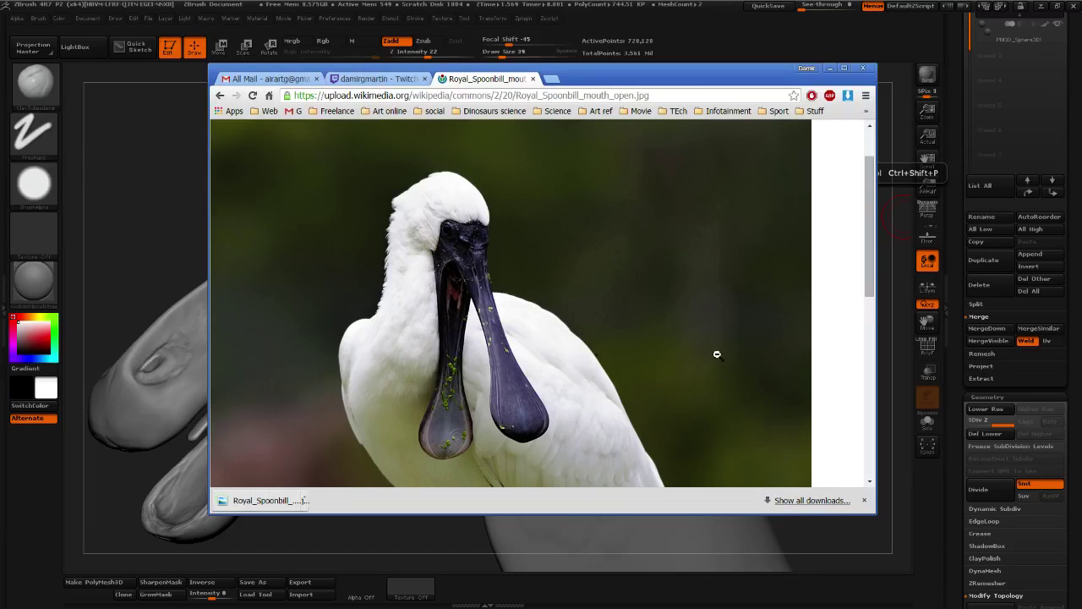
Return to the spoonbill image results, browse them for further references, and switch back to ZBrush
left_click(220, 95)
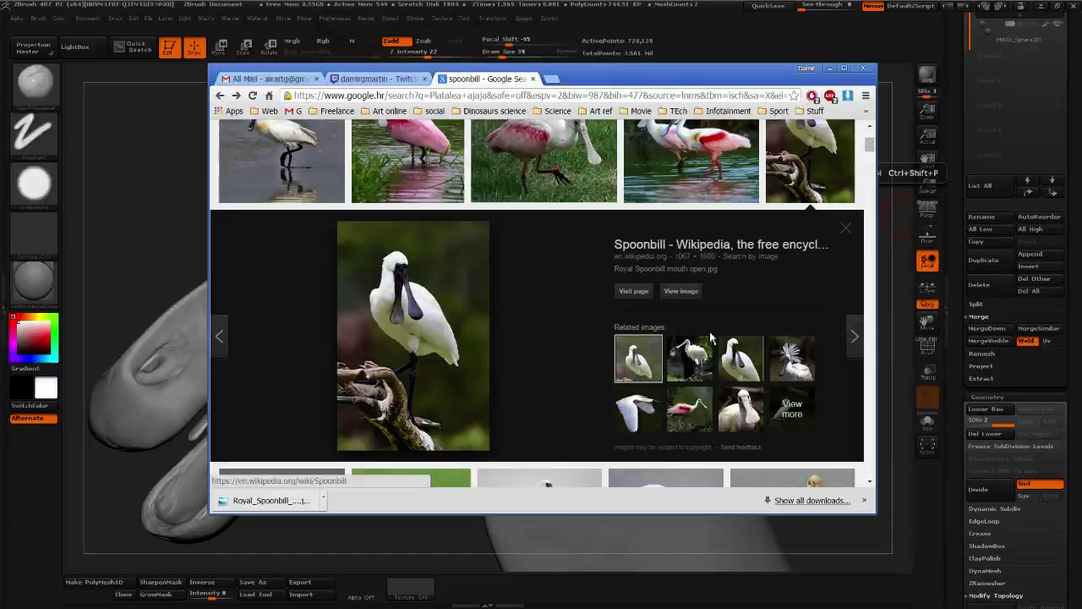
scroll(732, 376, "up", 3)
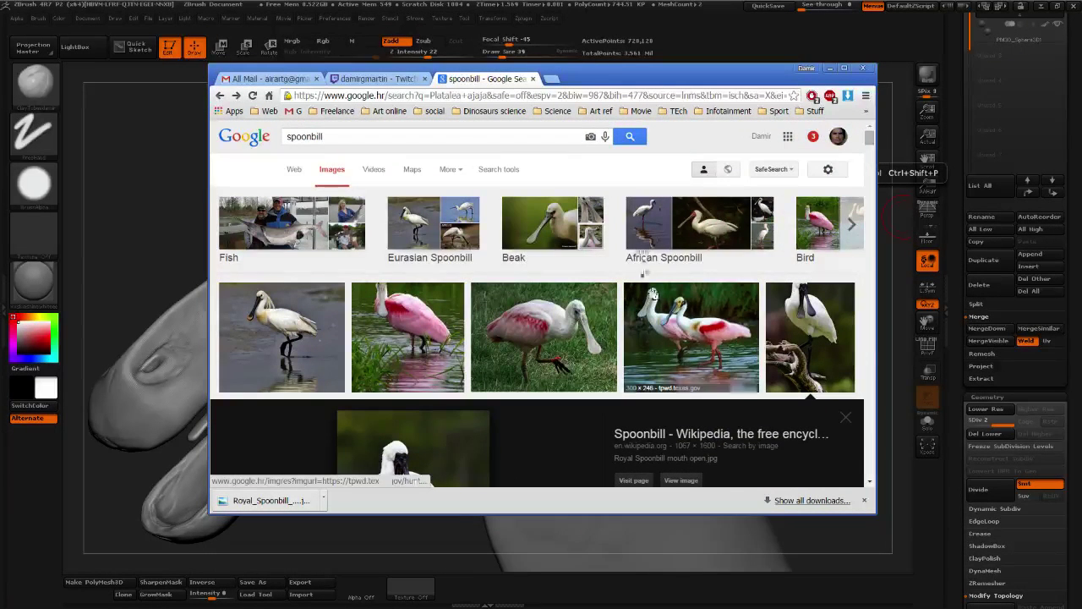
scroll(651, 279, "down", 2)
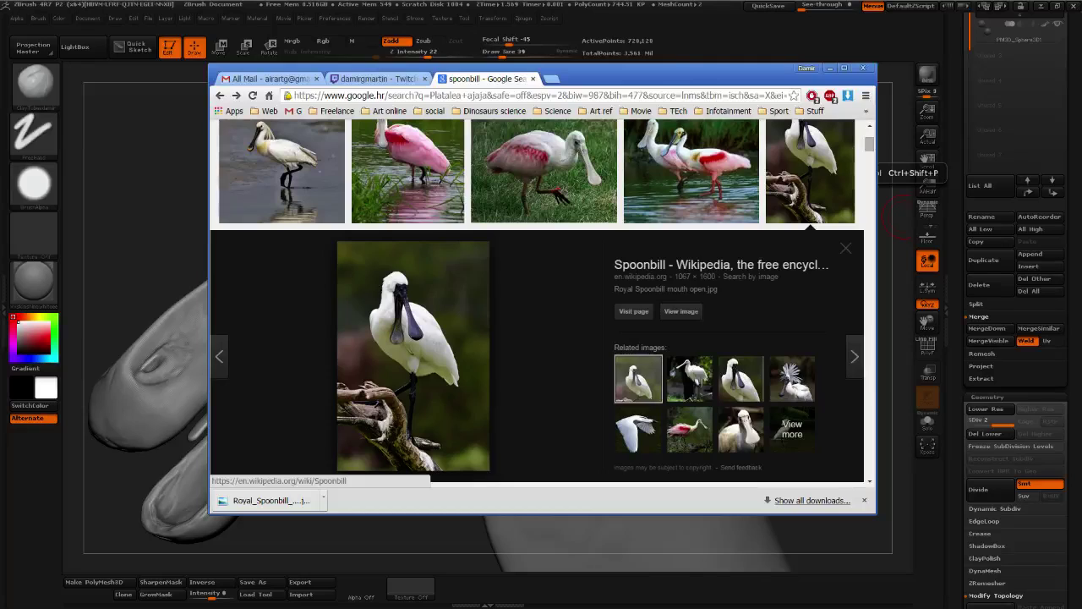
key("alt+Tab")
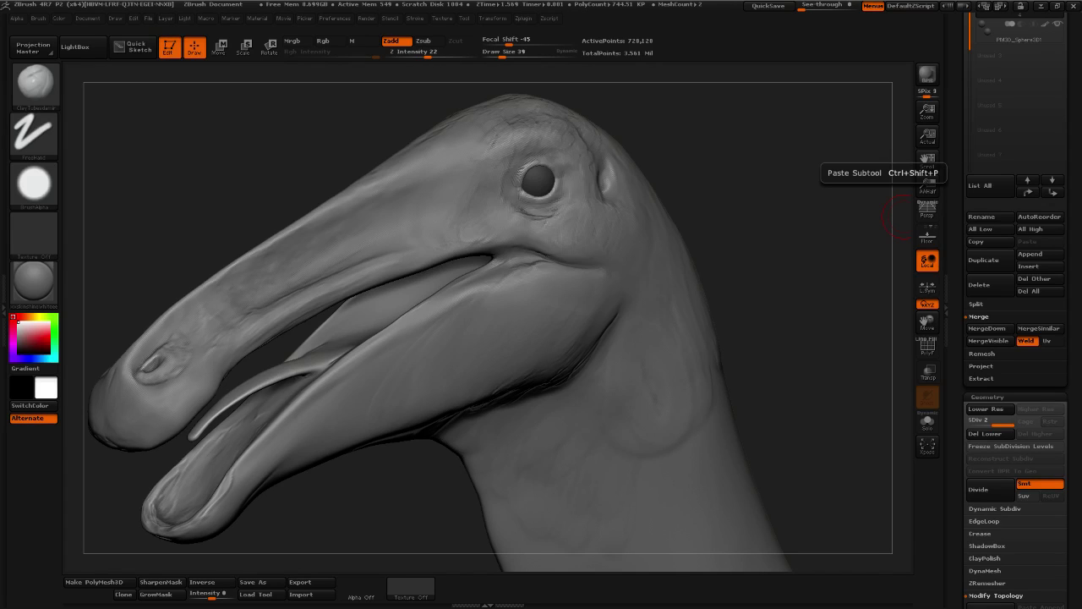
Add short ClayTubes skin folds between the eye and the upper edge of the mouth corner
left_click_drag(761, 196, 748, 269)
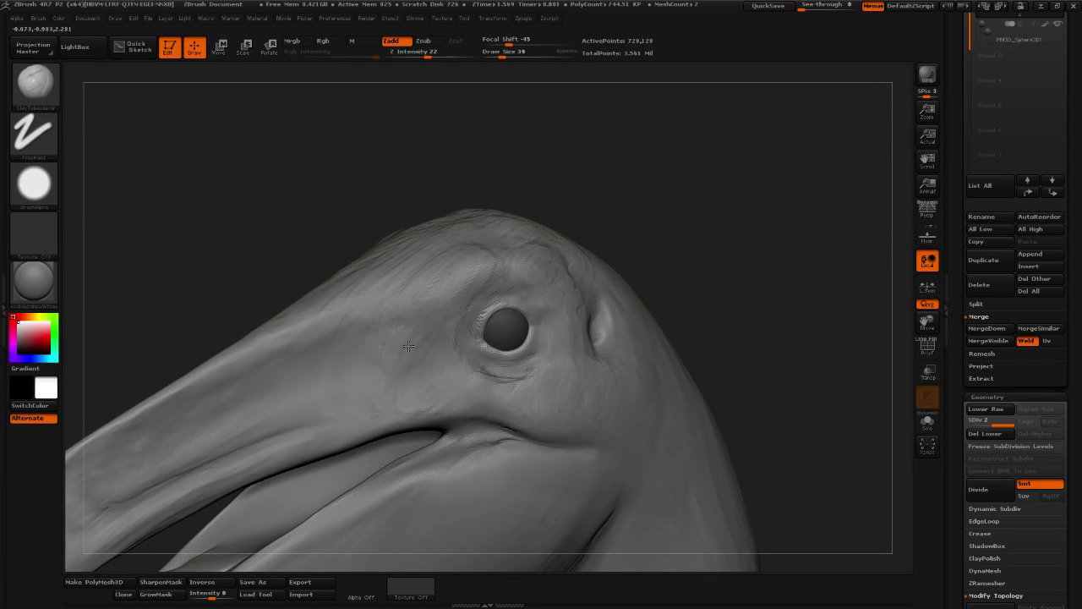
left_click_drag(409, 346, 435, 411)
mouse_move(463, 390)
left_mouse_down()
mouse_move(453, 424)
mouse_move(479, 419)
left_mouse_up()
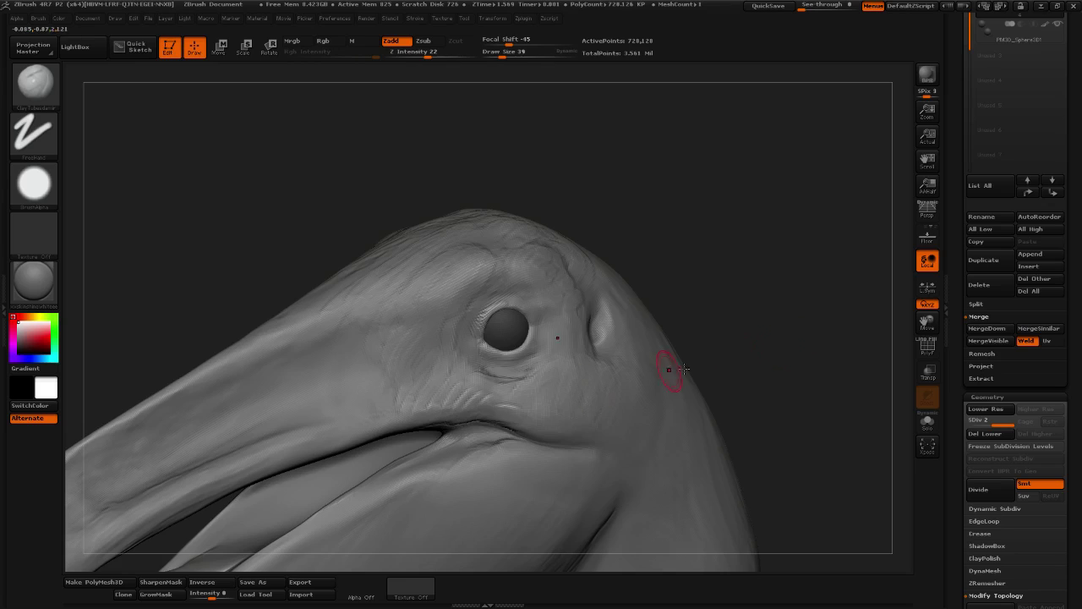
mouse_move(806, 326)
left_mouse_down()
mouse_move(851, 296)
mouse_move(870, 193)
left_mouse_up()
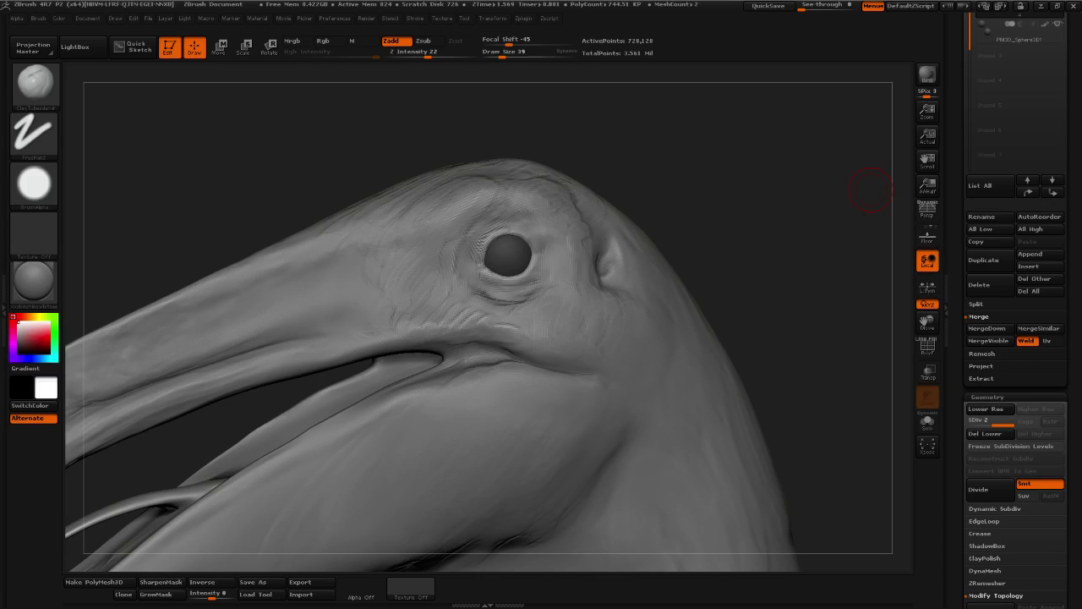
mouse_move(668, 256)
left_mouse_down()
mouse_move(701, 229)
mouse_move(780, 210)
mouse_move(783, 180)
mouse_move(838, 153)
mouse_move(677, 237)
left_mouse_up()
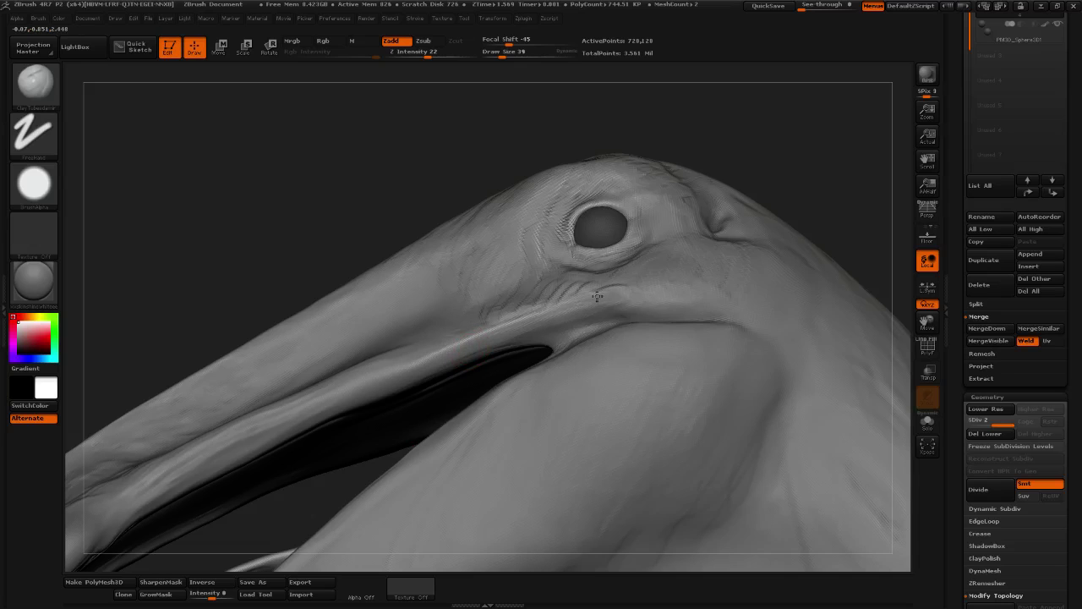
Smooth the skin folds between the eye and mouth so they blend into the cheek and beak base
key("shift")
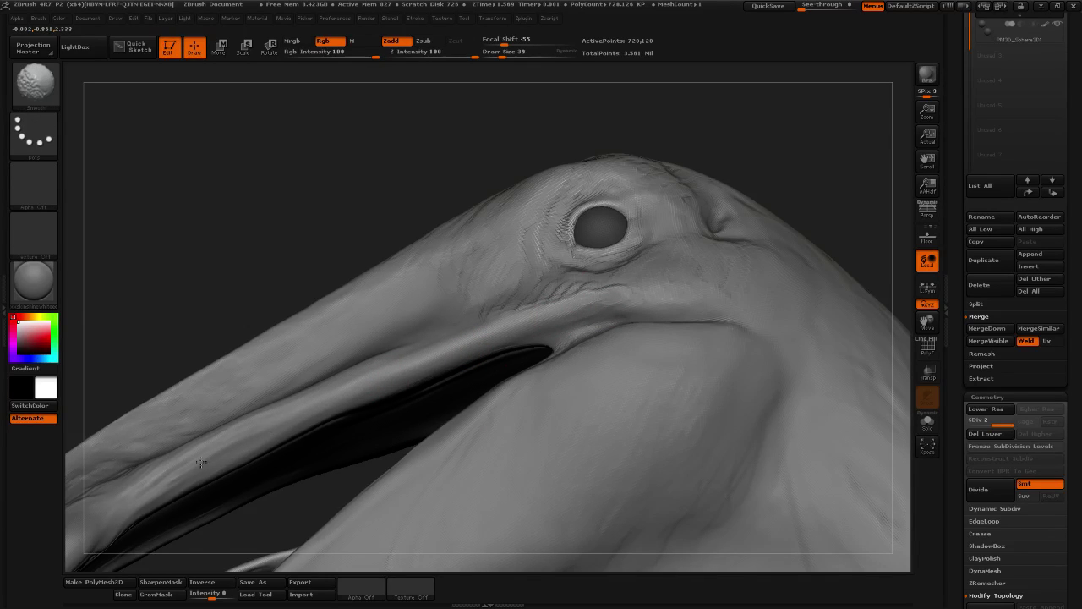
left_click_drag(783, 121, 755, 156)
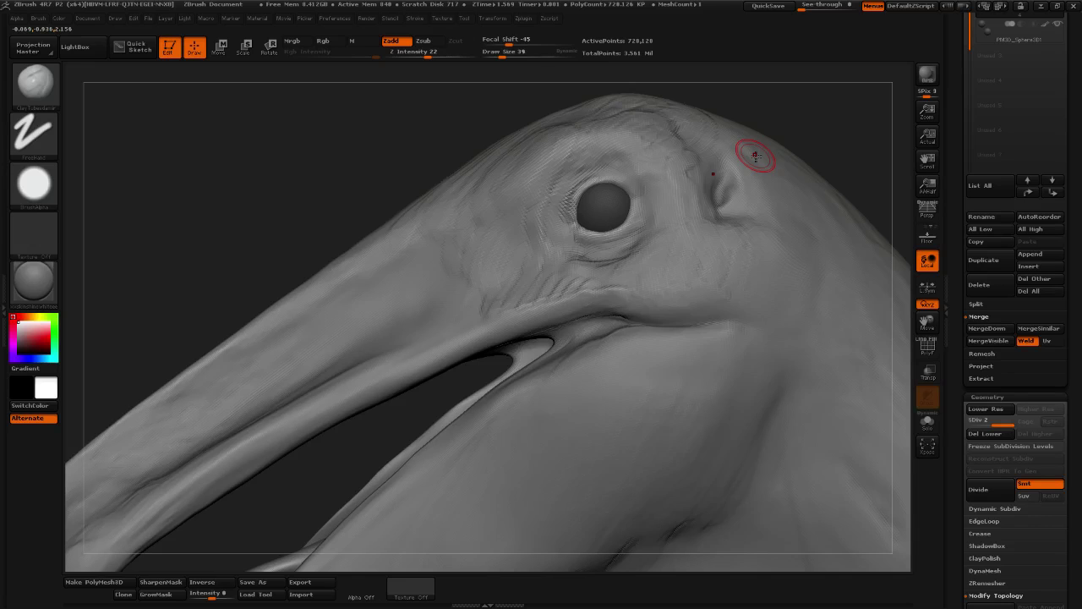
mouse_move(858, 128)
left_mouse_down()
mouse_move(885, 133)
mouse_move(682, 234)
left_mouse_up()
key("shift")
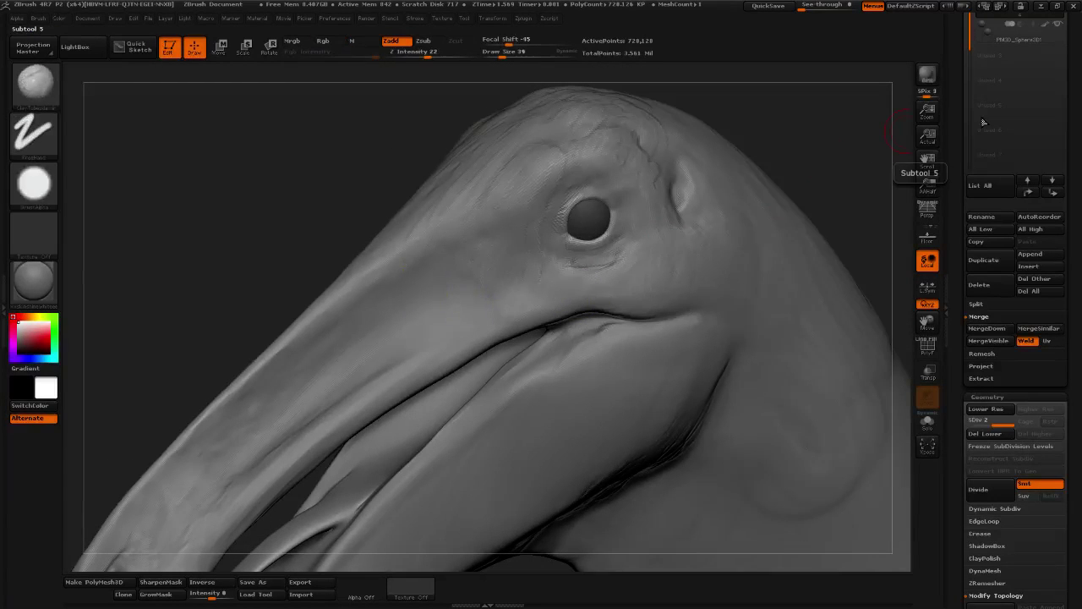
Sculpt ClayTubes strokes lengthwise along the side of the upper beak and smooth them into the surface
right_click_drag(676, 169, 466, 319, "ctrl")
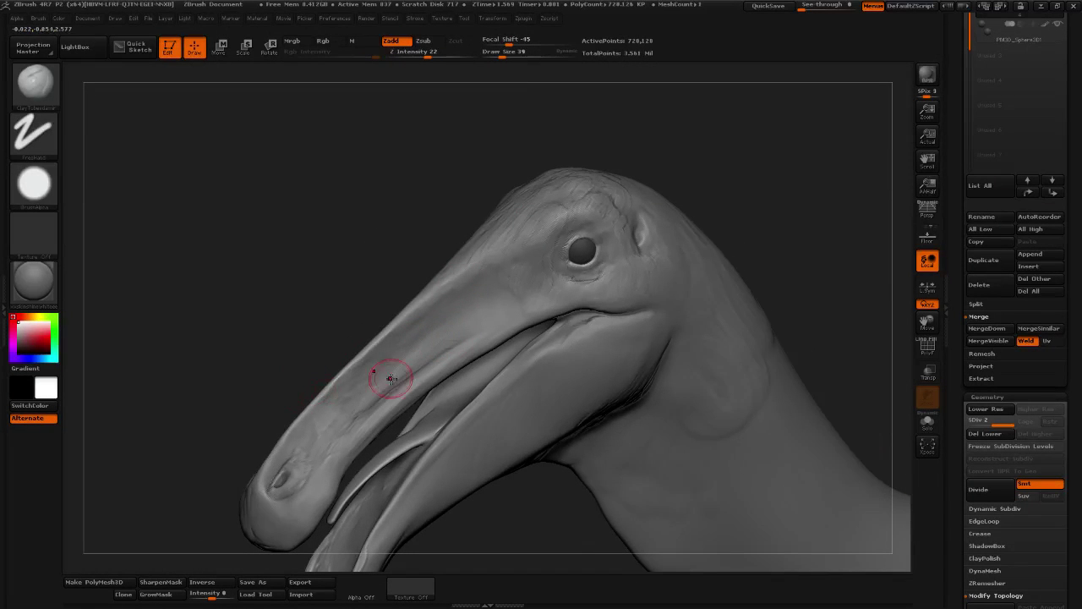
left_click_drag(389, 378, 421, 352)
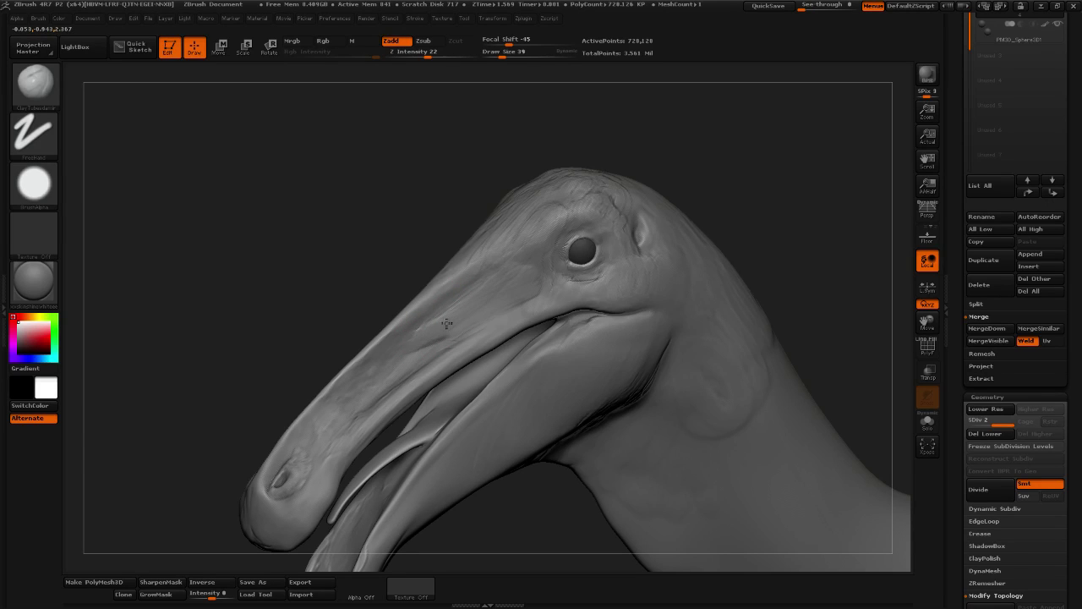
key("shift")
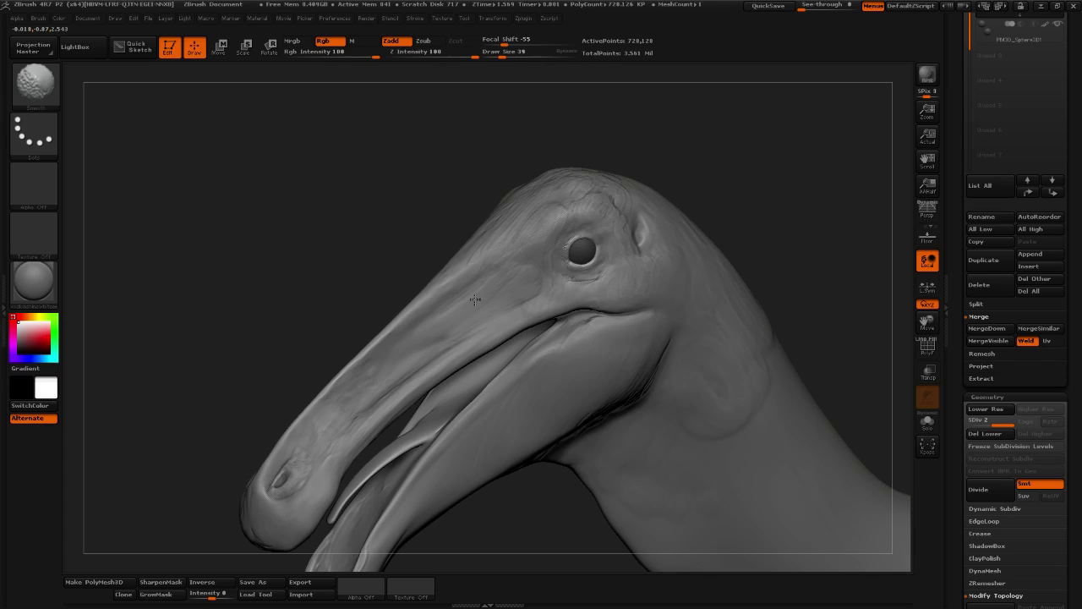
mouse_move(813, 239)
left_mouse_down()
mouse_move(782, 236)
mouse_move(772, 280)
left_mouse_up()
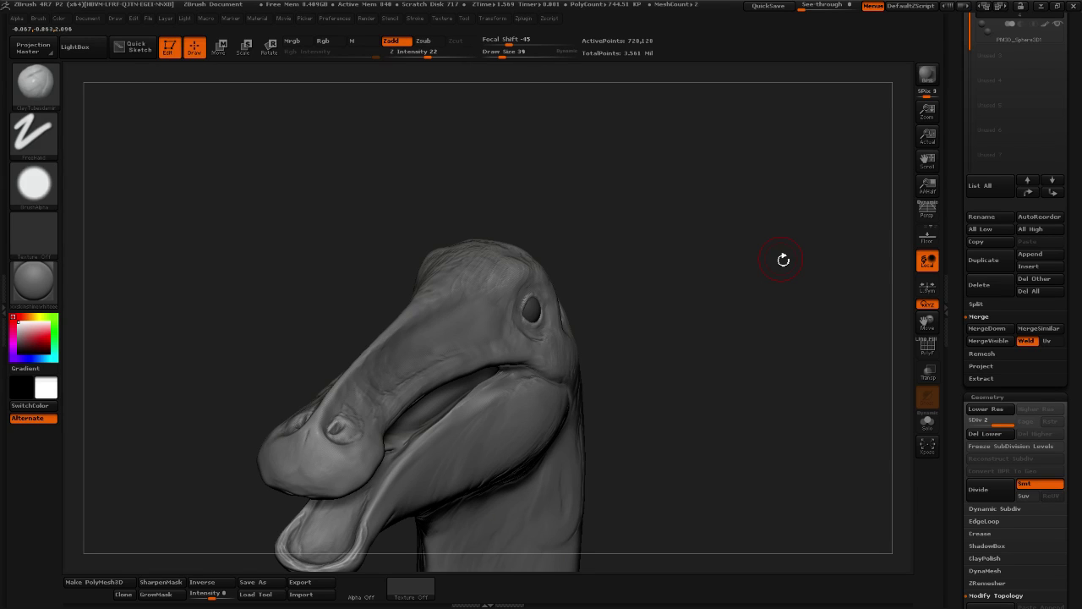
left_click_drag(650, 282, 680, 272, "alt")
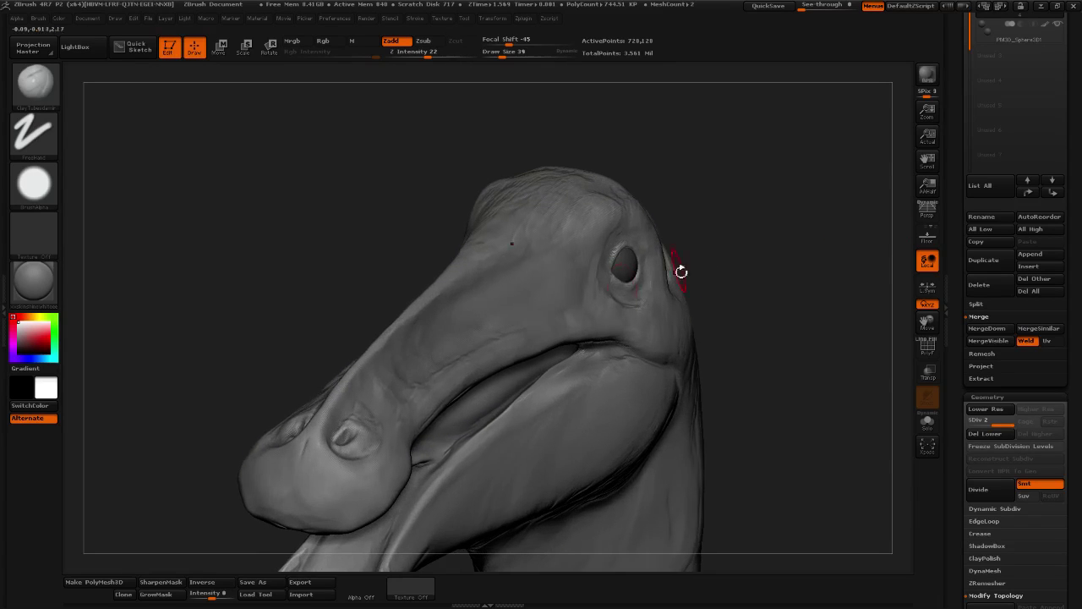
right_click_drag(572, 273, 534, 305)
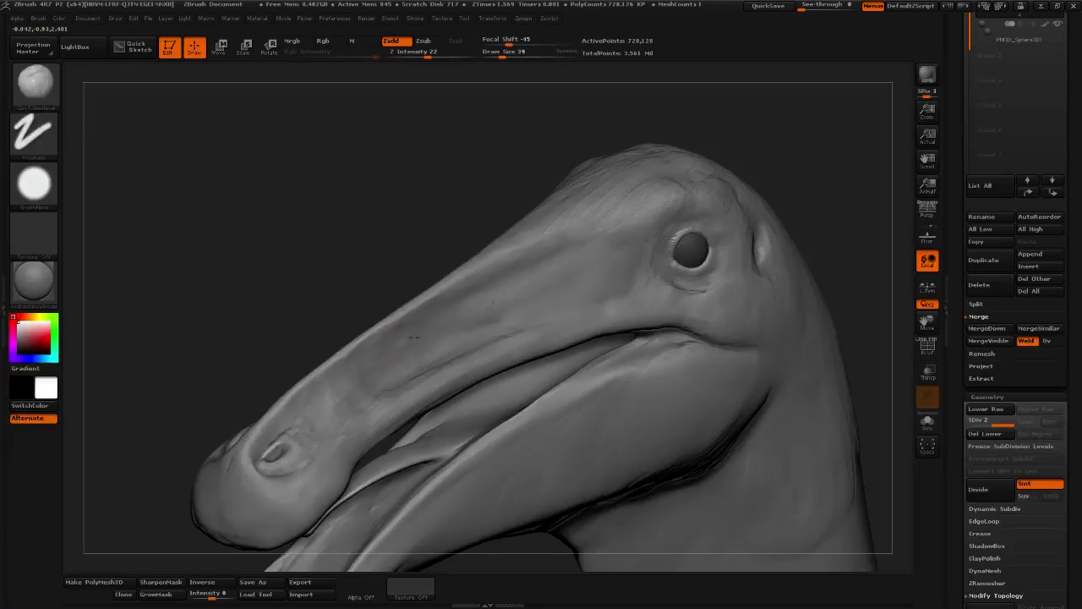
left_click_drag(824, 165, 688, 231)
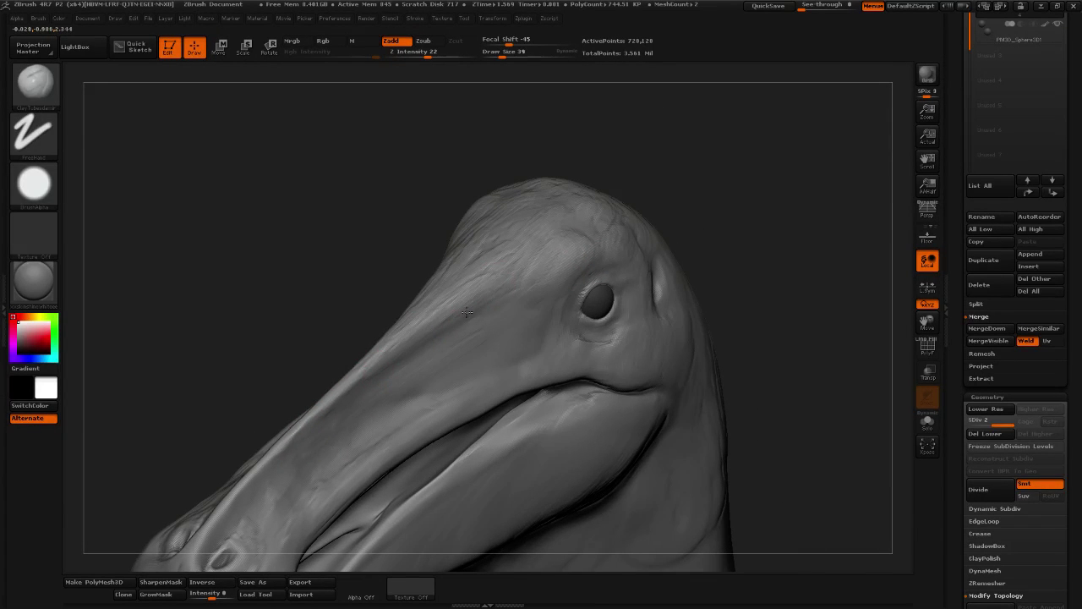
Build up a long raised ridge down the front of the neck, starting at the throat
left_click_drag(779, 222, 713, 282)
left_click_drag(505, 283, 516, 438)
left_click_drag(504, 320, 533, 493)
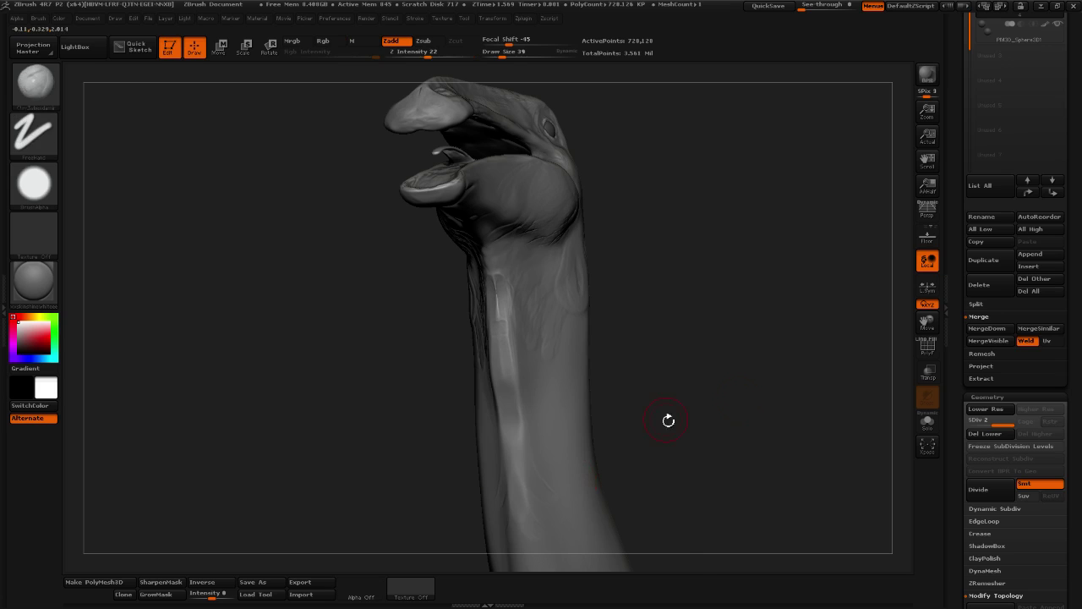
mouse_move(667, 420)
left_mouse_down()
mouse_move(654, 326)
mouse_move(636, 318)
left_mouse_up()
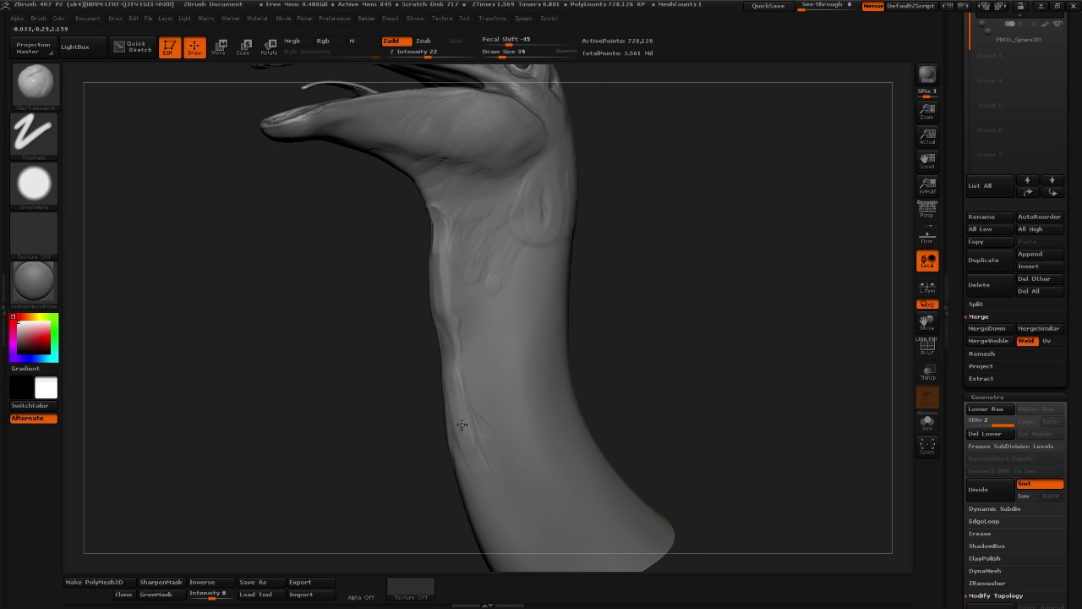
mouse_move(491, 441)
left_mouse_down()
mouse_move(461, 498)
mouse_move(479, 457)
left_mouse_up()
left_click_drag(444, 233, 467, 315)
Extend the throat ridge down the neck with overlapping lengthwise strokes and fill in its side below the jaw
left_click_drag(687, 272, 691, 382, "alt")
left_click_drag(691, 382, 752, 385)
left_click_drag(443, 343, 472, 464)
left_click_drag(447, 343, 463, 439)
mouse_move(444, 369)
left_mouse_down()
mouse_move(468, 448)
mouse_move(447, 361)
left_mouse_up()
left_click_drag(643, 397, 583, 398)
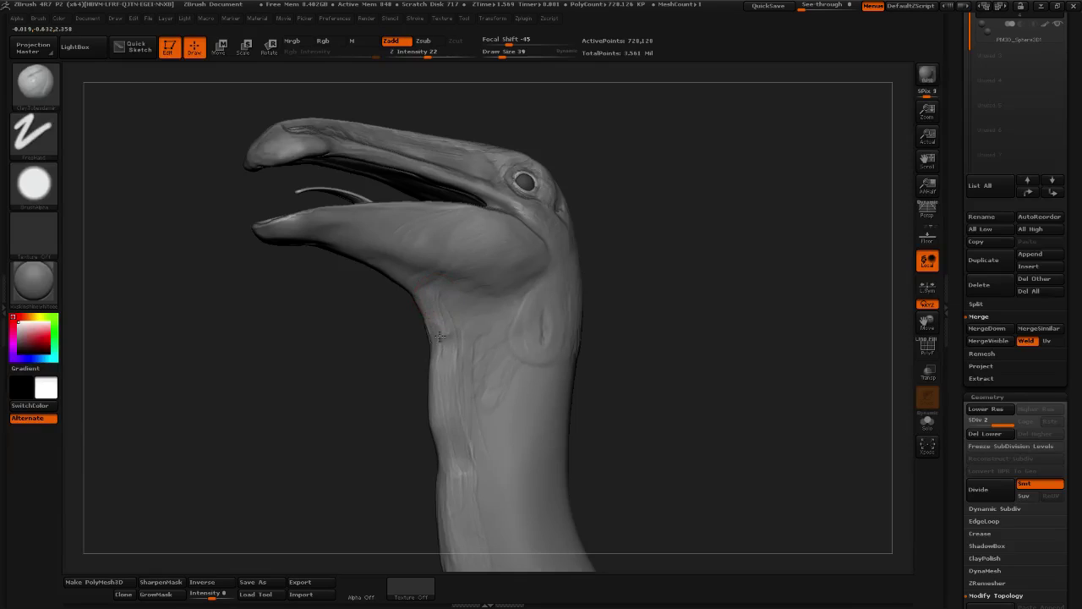
mouse_move(442, 337)
left_mouse_down()
mouse_move(446, 319)
mouse_move(472, 408)
mouse_move(484, 383)
left_mouse_up()
Smooth the front of the neck and refine the loose skin folds on the throat below the jaw
mouse_move(592, 382)
left_mouse_down()
mouse_move(654, 383)
mouse_move(700, 294)
mouse_move(744, 298)
mouse_move(791, 283)
left_mouse_up()
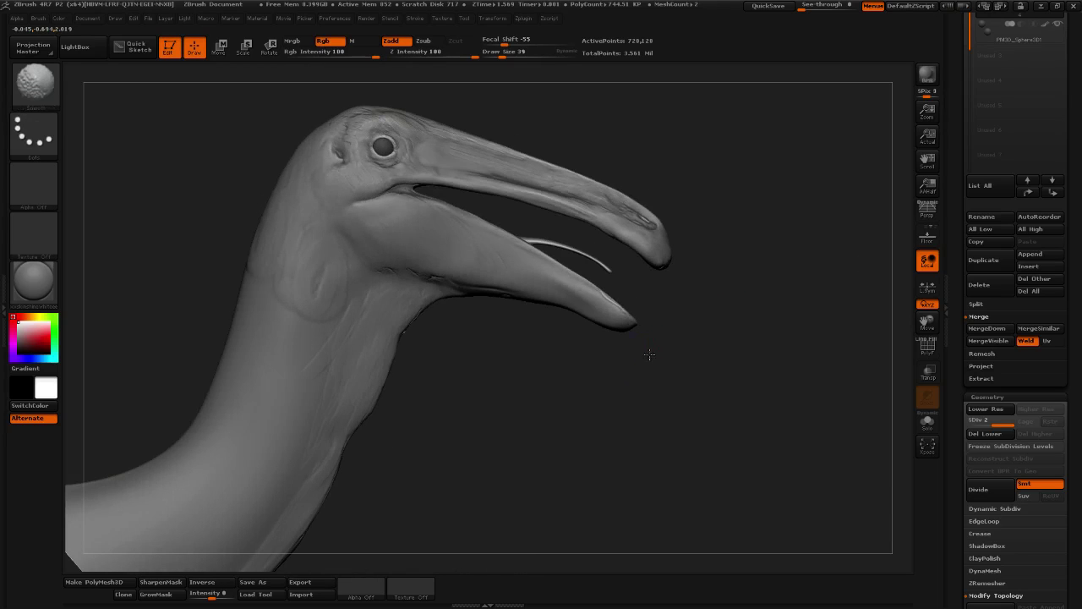
mouse_move(442, 384)
left_mouse_down()
mouse_move(454, 322)
mouse_move(663, 268)
mouse_move(643, 313)
left_mouse_up()
mouse_move(447, 348)
left_mouse_down("shift")
mouse_move(459, 336)
mouse_move(451, 315)
mouse_move(454, 381)
left_mouse_up("shift")
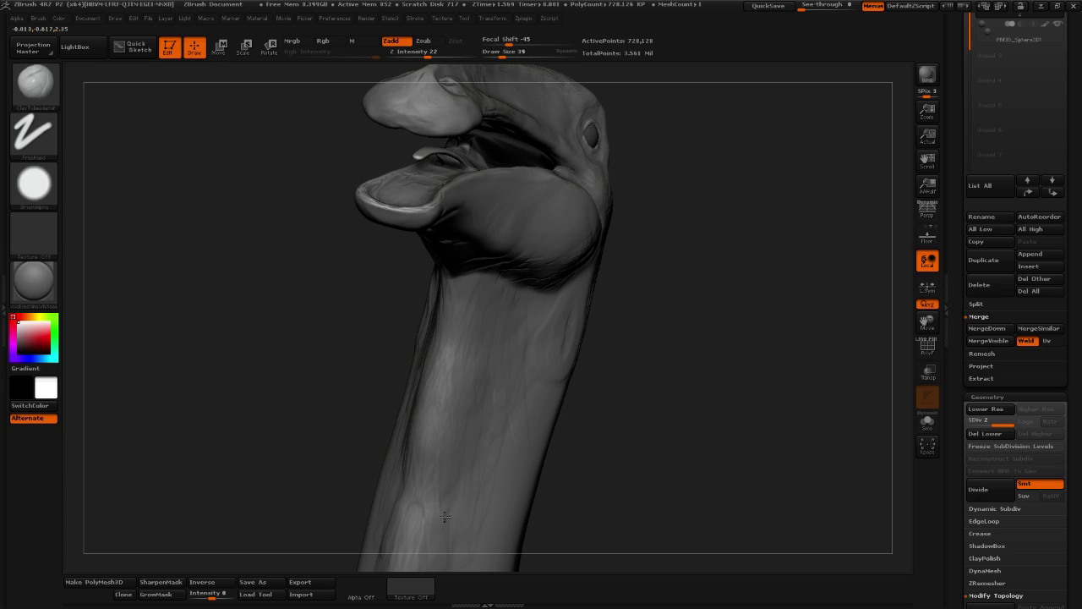
mouse_move(741, 338)
left_mouse_down()
mouse_move(707, 305)
mouse_move(688, 302)
mouse_move(520, 367)
mouse_move(520, 378)
left_mouse_up()
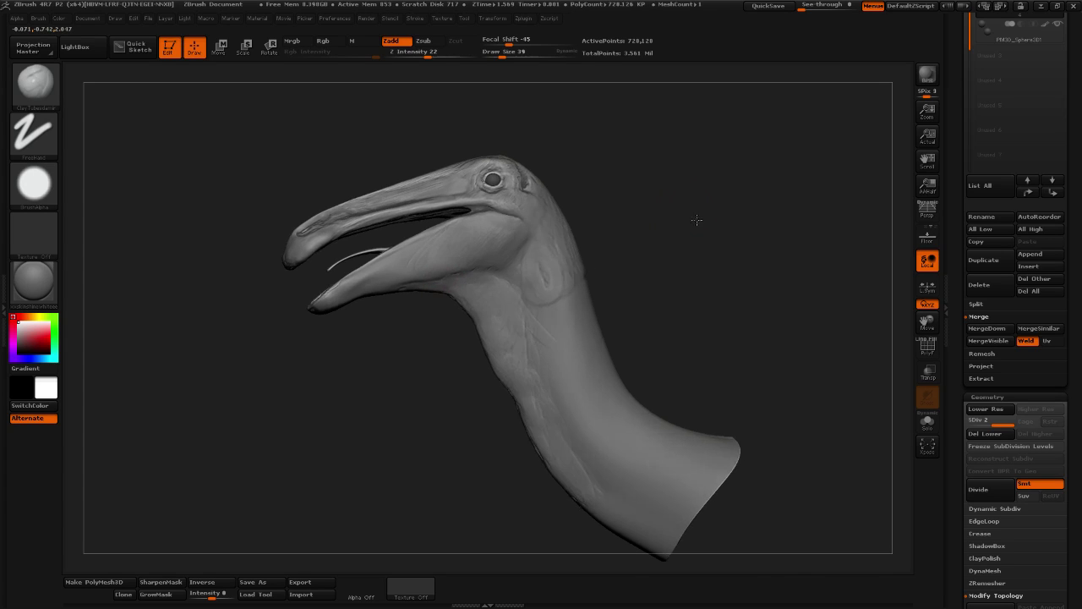
left_click_drag(696, 222, 821, 289, "alt")
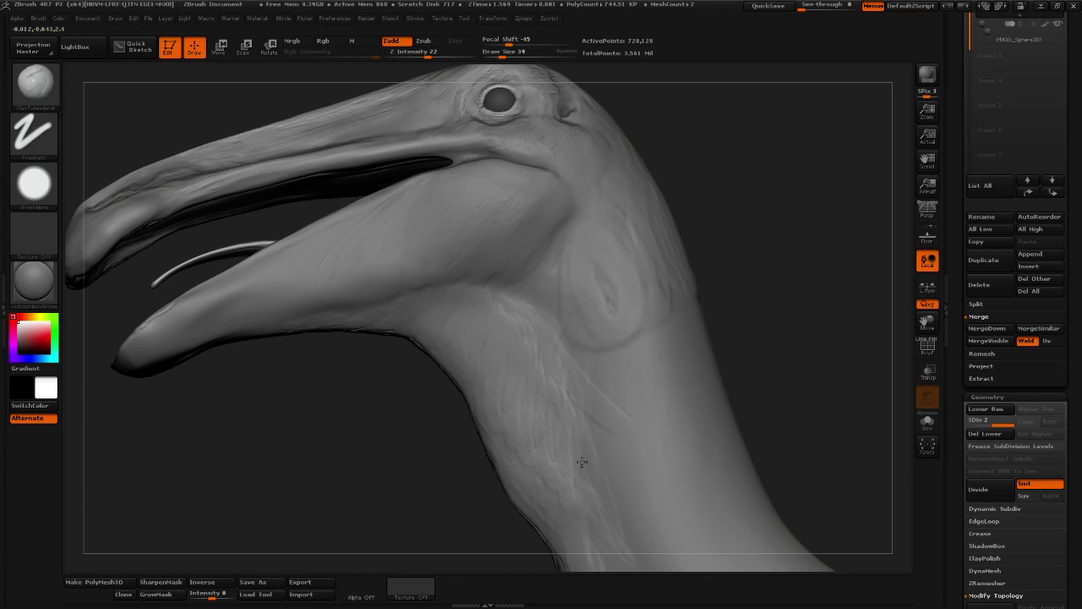
Add ClayTubes strokes along the lower jaw's underside edge and smooth them
left_click_drag(744, 337, 609, 515, "alt")
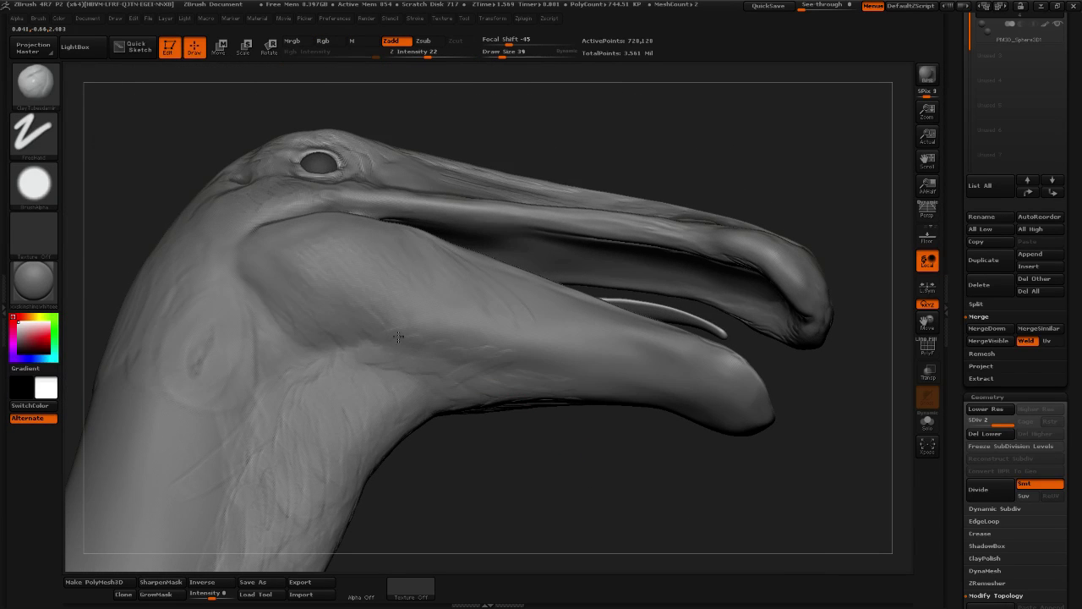
mouse_move(407, 334)
left_mouse_down()
mouse_move(381, 309)
mouse_move(427, 331)
left_mouse_up()
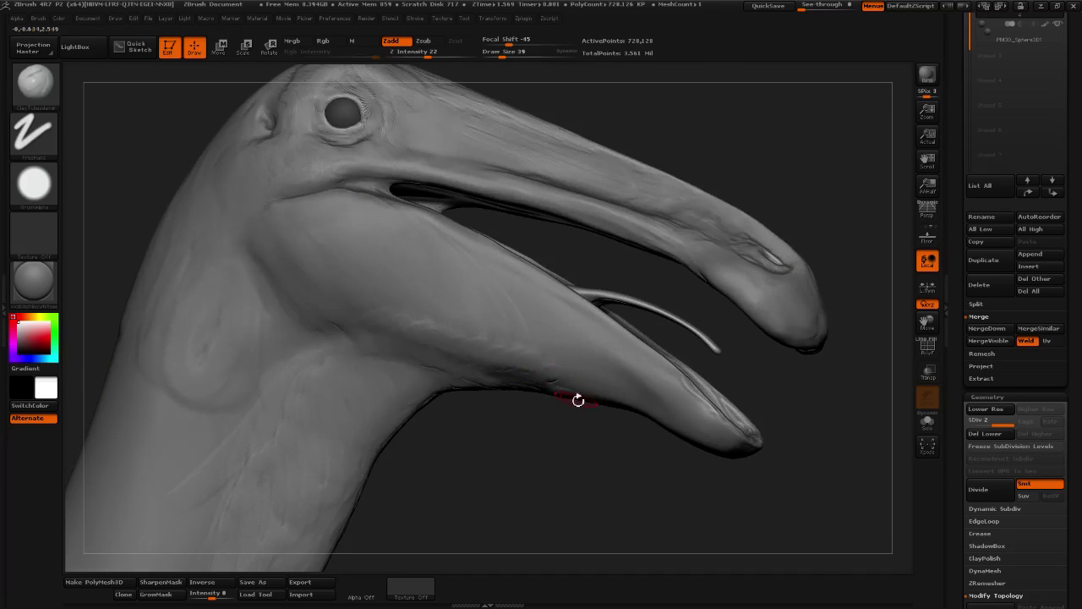
key("shift")
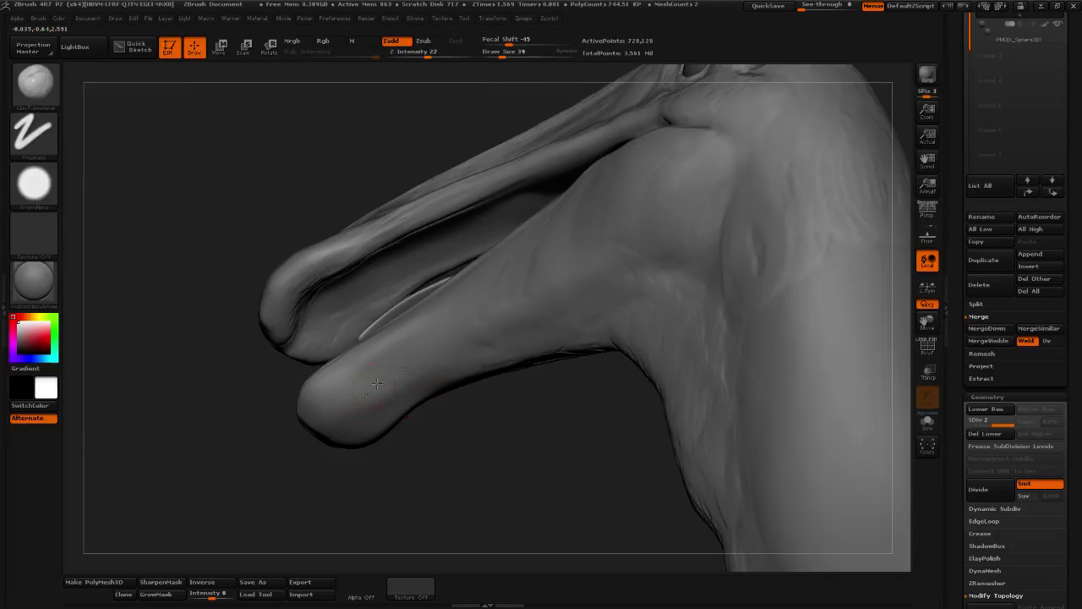
Sculpt lengthwise strokes over the tip and underside of the lower beak
mouse_move(377, 383)
left_mouse_down()
mouse_move(350, 386)
mouse_move(411, 350)
mouse_move(399, 369)
left_mouse_up()
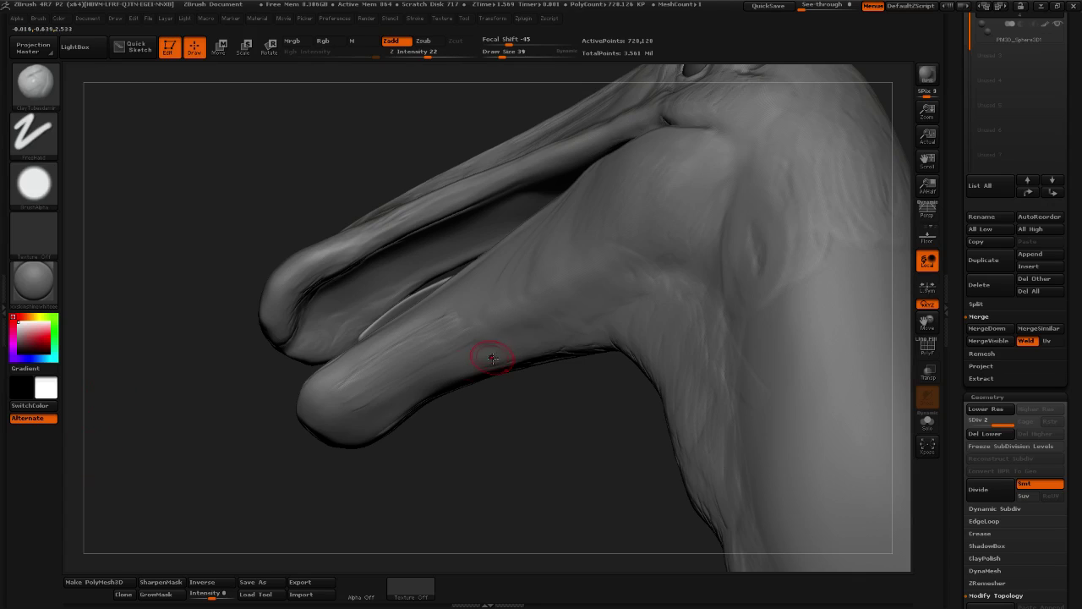
mouse_move(367, 400)
left_mouse_down()
mouse_move(374, 435)
mouse_move(358, 412)
mouse_move(352, 422)
left_mouse_up()
mouse_move(431, 373)
left_mouse_down()
mouse_move(398, 400)
mouse_move(487, 377)
left_mouse_up()
mouse_move(420, 338)
left_mouse_down()
mouse_move(412, 330)
mouse_move(374, 365)
left_mouse_up()
left_click_drag(559, 435, 515, 462)
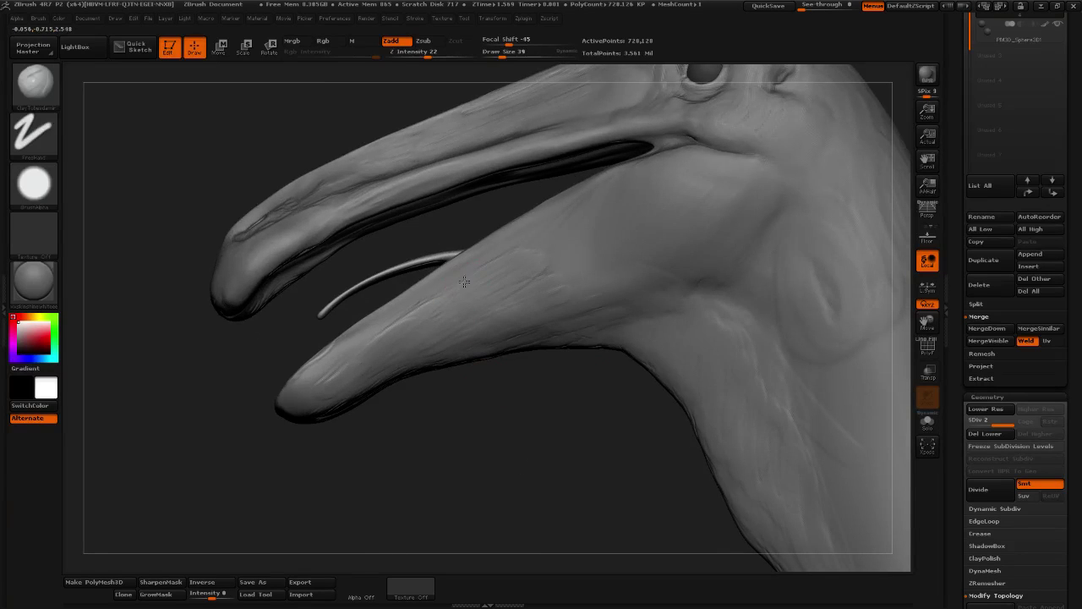
Cover the side of the lower jaw with fine lengthwise streaks running from the beak tip toward the cheek, and soften them
mouse_move(466, 282)
left_mouse_down()
mouse_move(322, 373)
mouse_move(420, 328)
left_mouse_up()
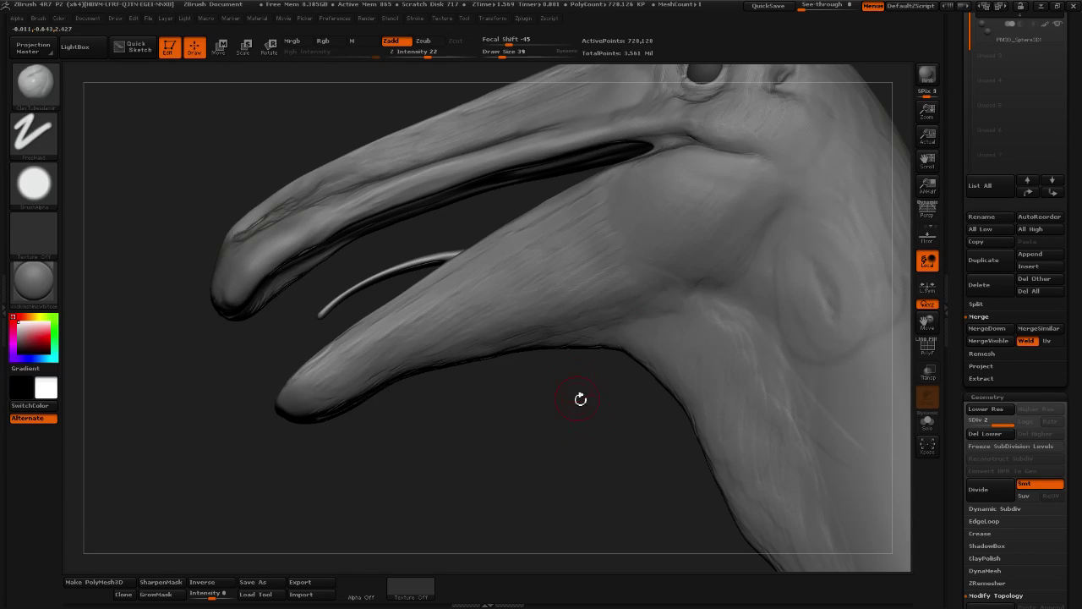
left_click_drag(580, 398, 577, 286, "alt")
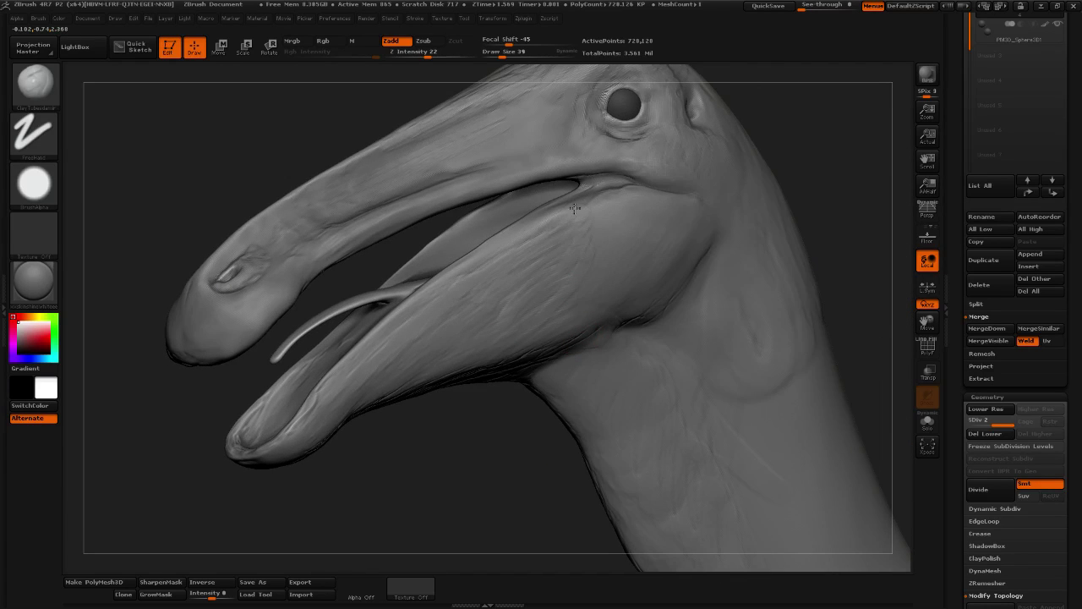
left_click_drag(447, 432, 478, 416)
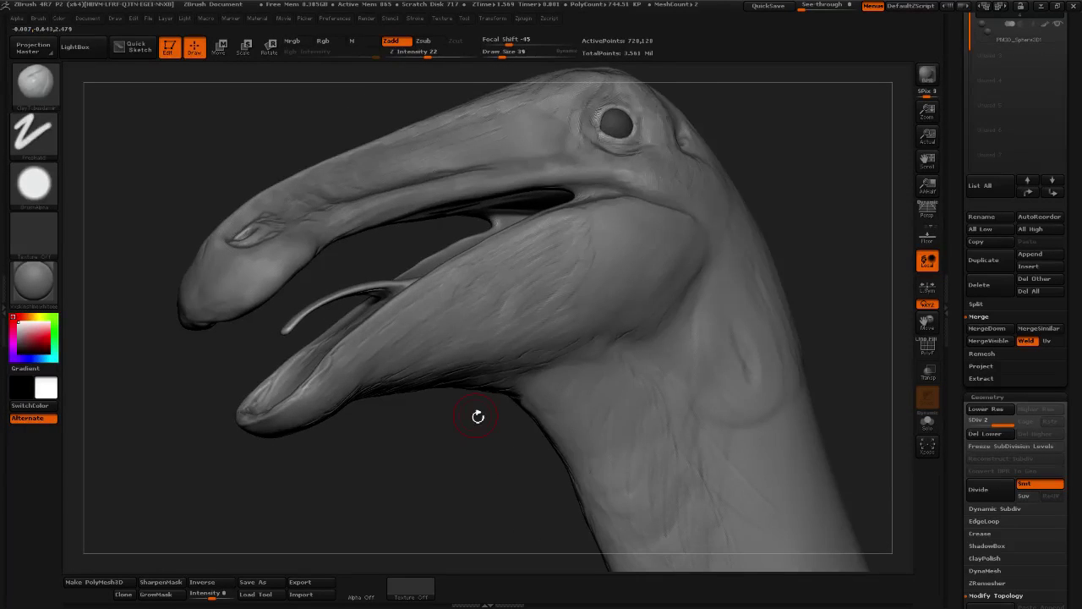
mouse_move(456, 465)
left_mouse_down()
mouse_move(427, 476)
mouse_move(411, 442)
mouse_move(438, 479)
mouse_move(443, 401)
mouse_move(459, 513)
mouse_move(481, 515)
mouse_move(372, 344)
left_mouse_up()
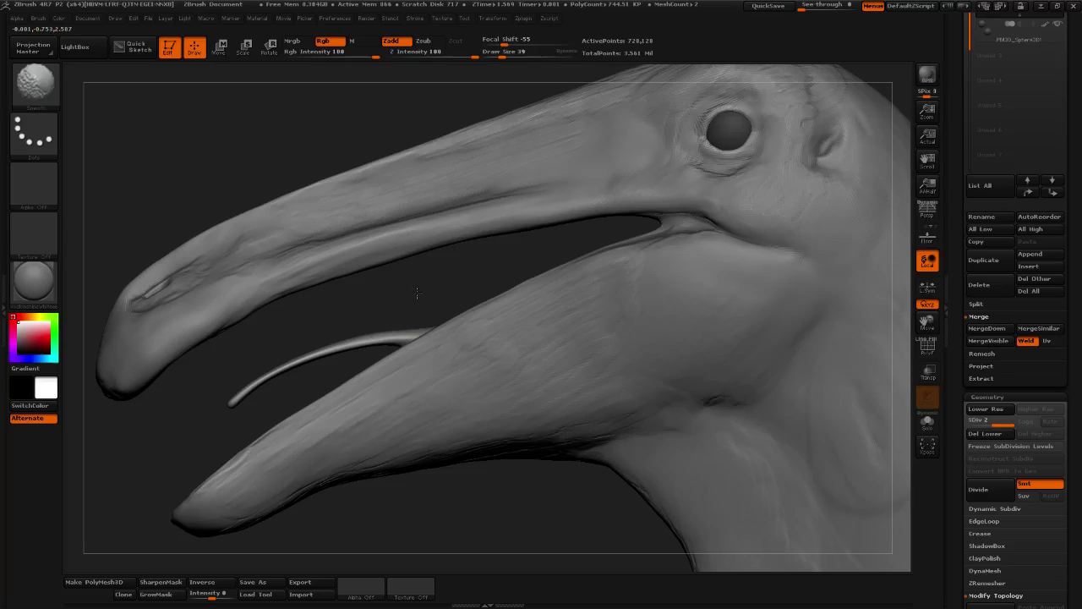
key("b")
key("c")
key("b")
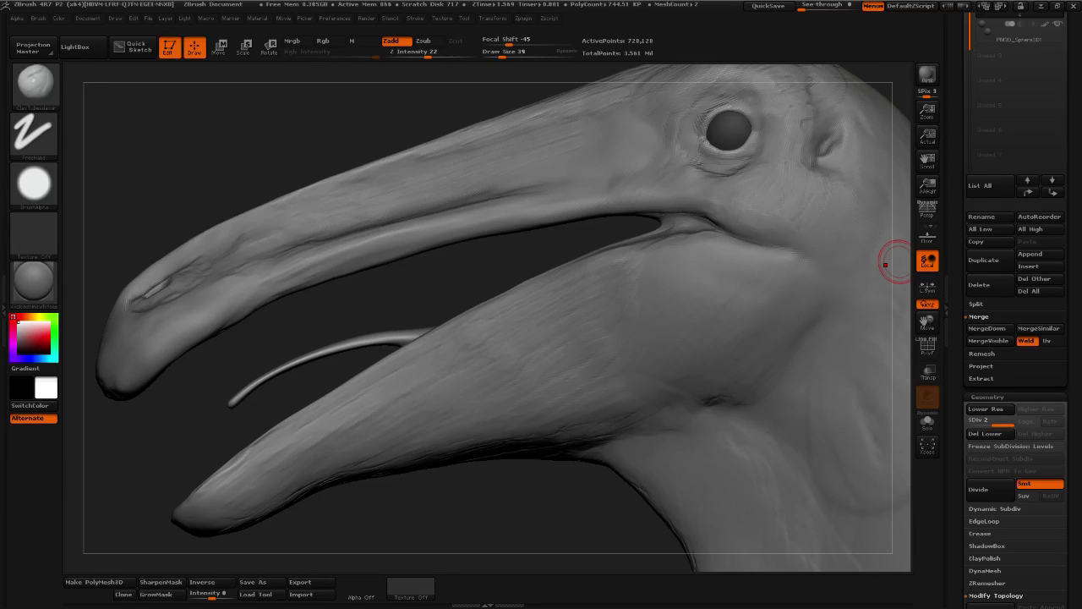
Switch to Windows Photo Viewer and examine the eye, open beak and tongue in the goose photo
key("alt+Tab")
scroll(630, 295, "down", 1)
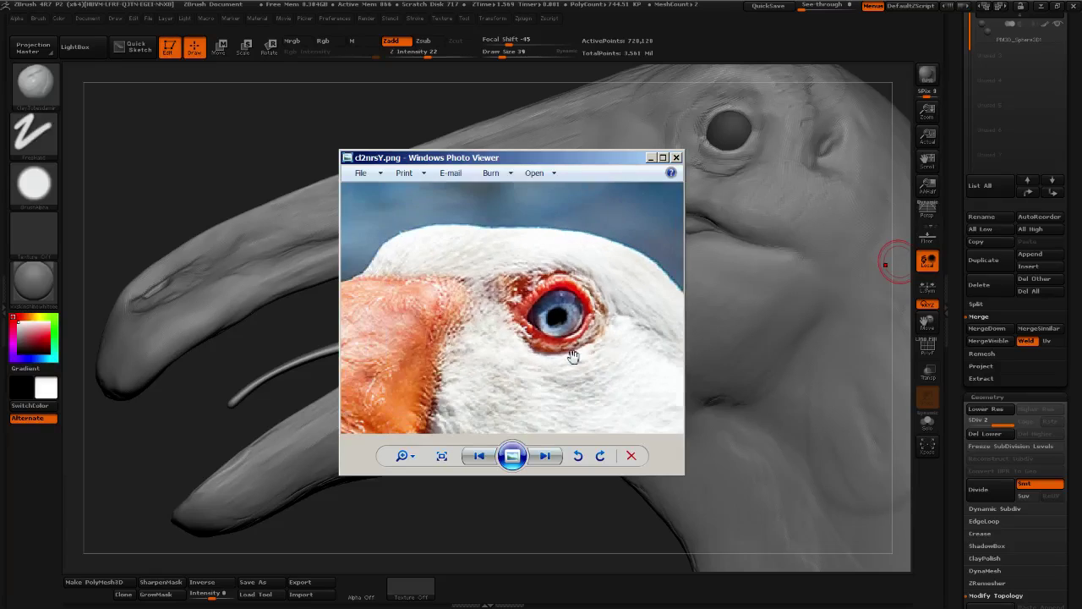
scroll(573, 358, "down", 1)
left_click_drag(534, 370, 580, 301)
left_click_drag(472, 348, 526, 340)
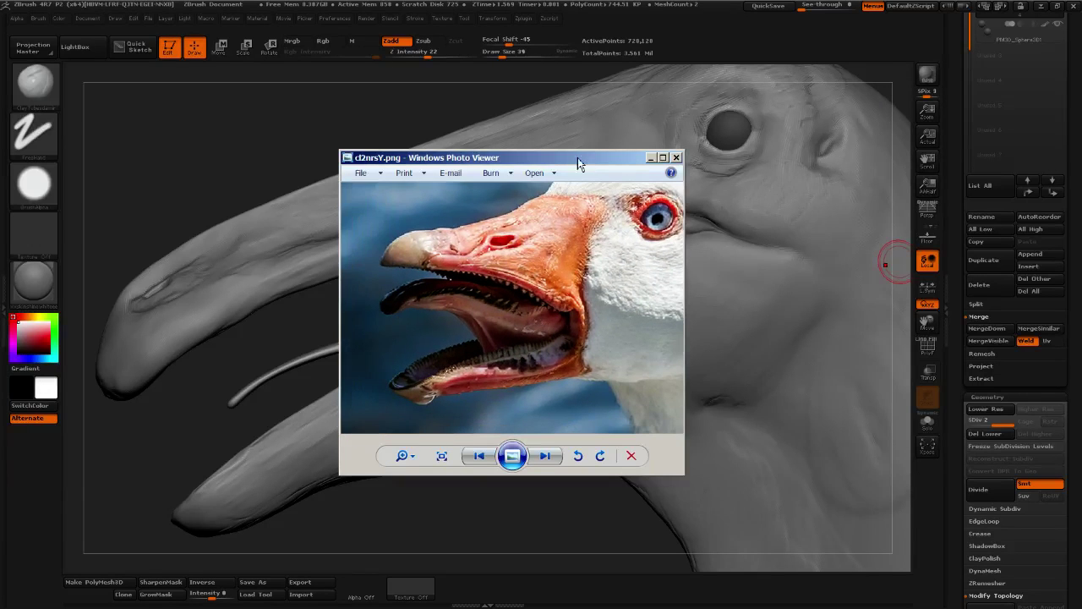
left_click_drag(567, 158, 807, 131)
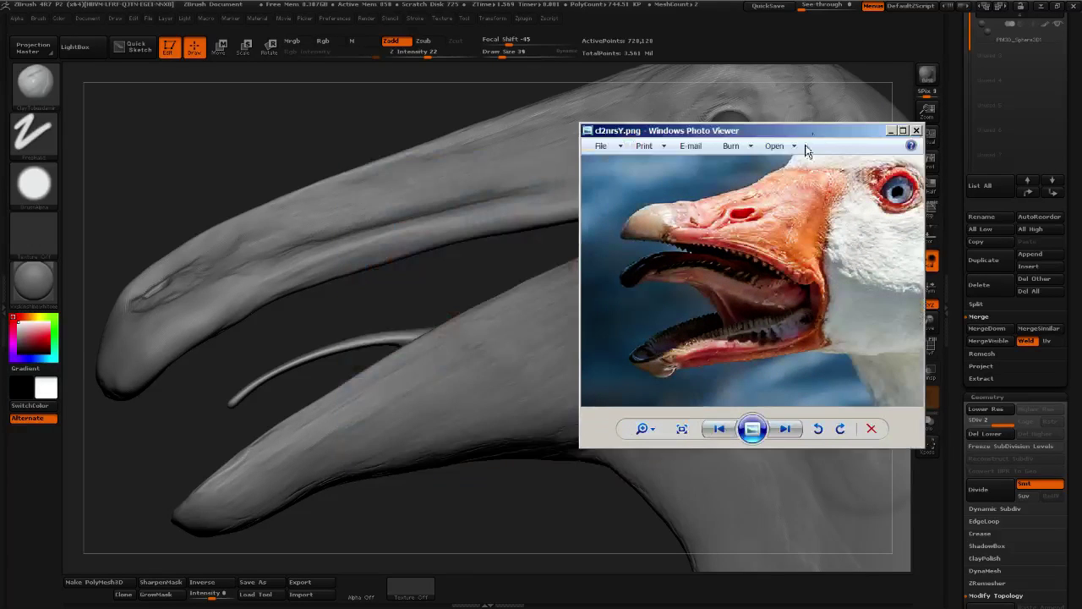
left_click_drag(748, 300, 730, 294)
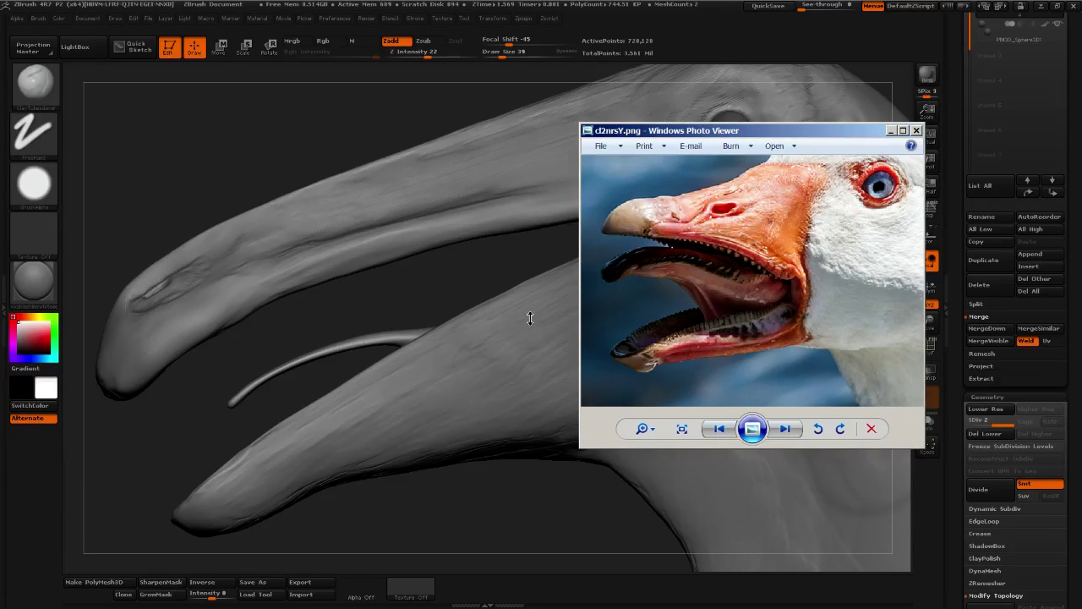
Compare the model's open beak and tongue with the goose photo
left_click(360, 126)
mouse_move(322, 131)
left_mouse_down()
mouse_move(347, 132)
mouse_move(333, 130)
left_mouse_up()
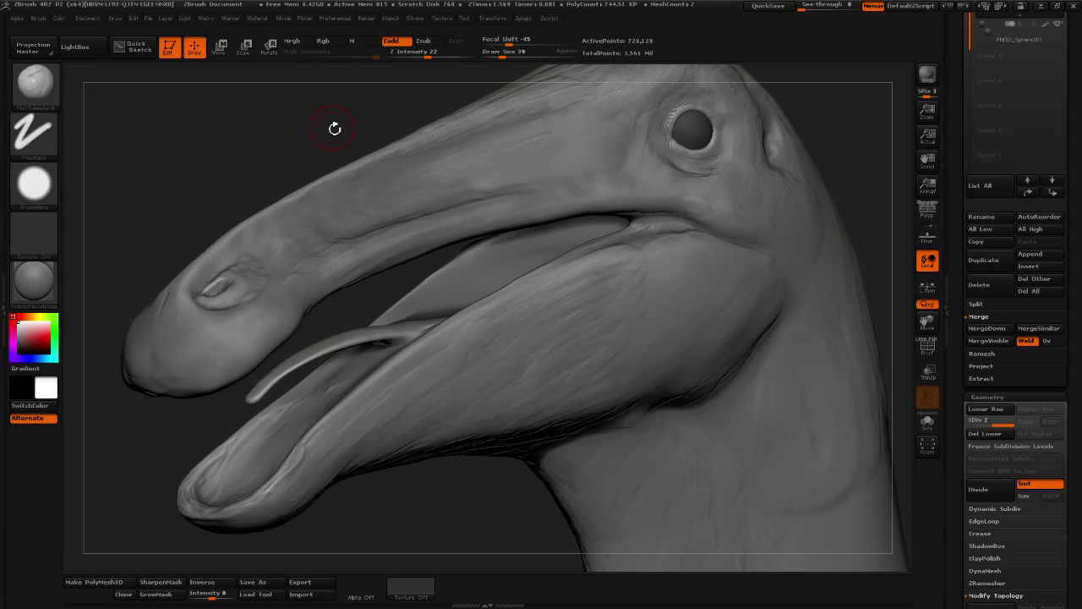
left_click_drag(447, 496, 449, 466)
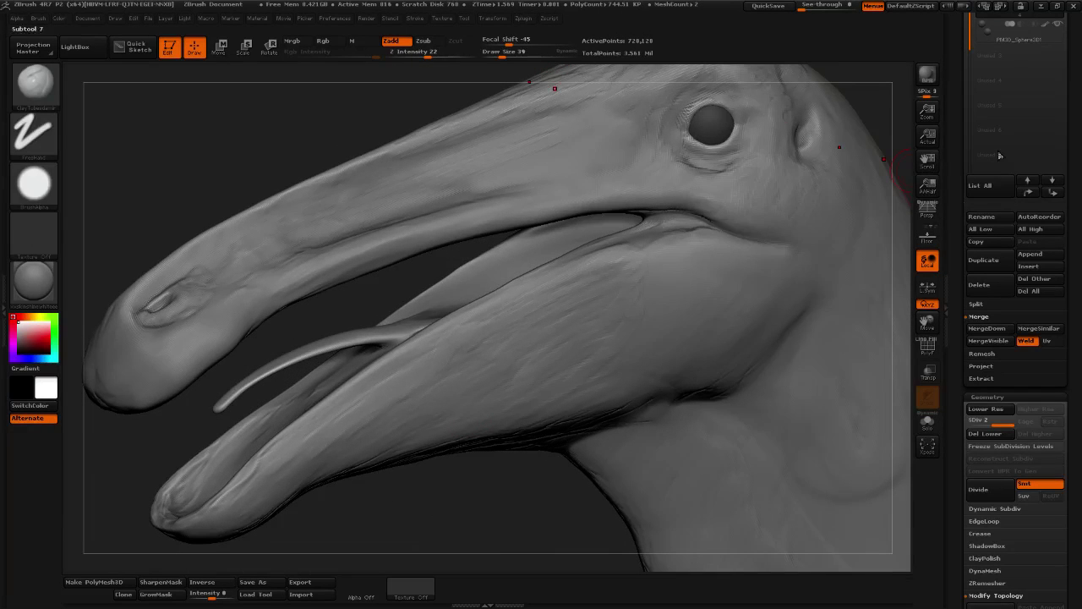
mouse_move(608, 16)
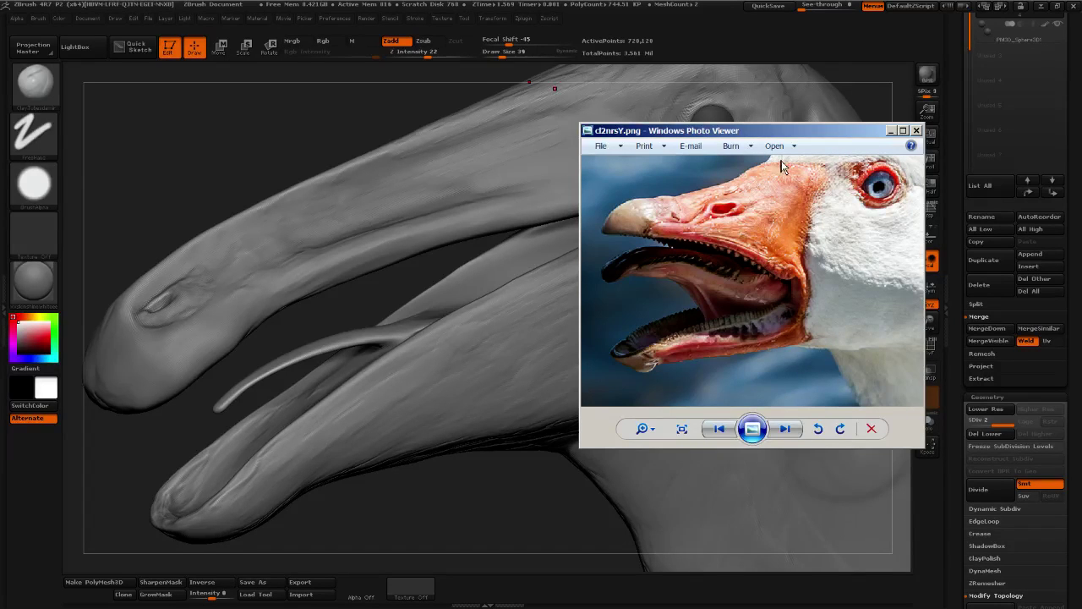
left_click_drag(710, 133, 738, 130)
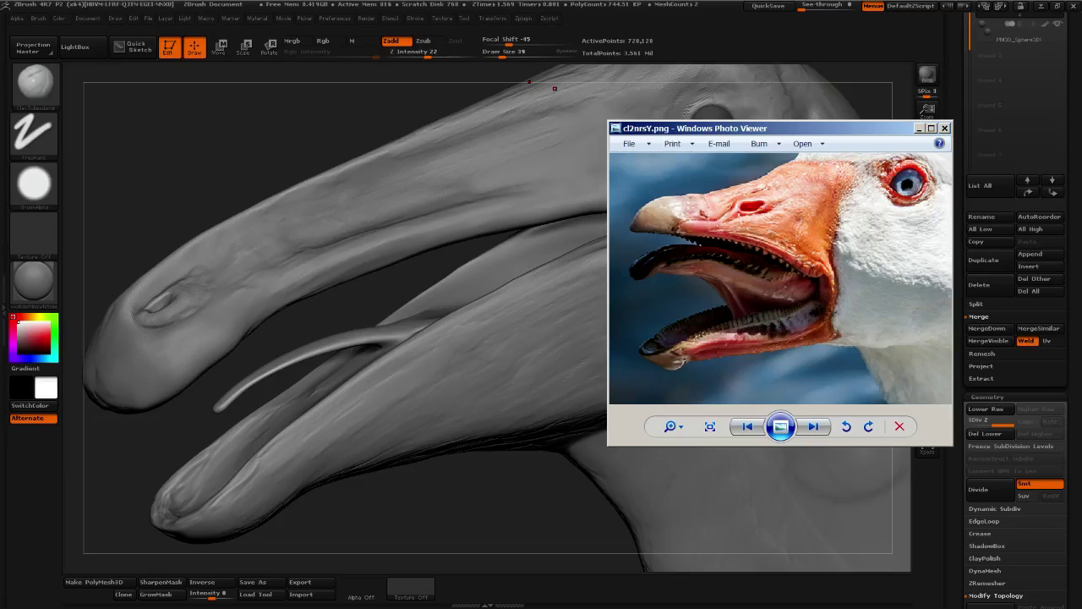
key("alt+Tab")
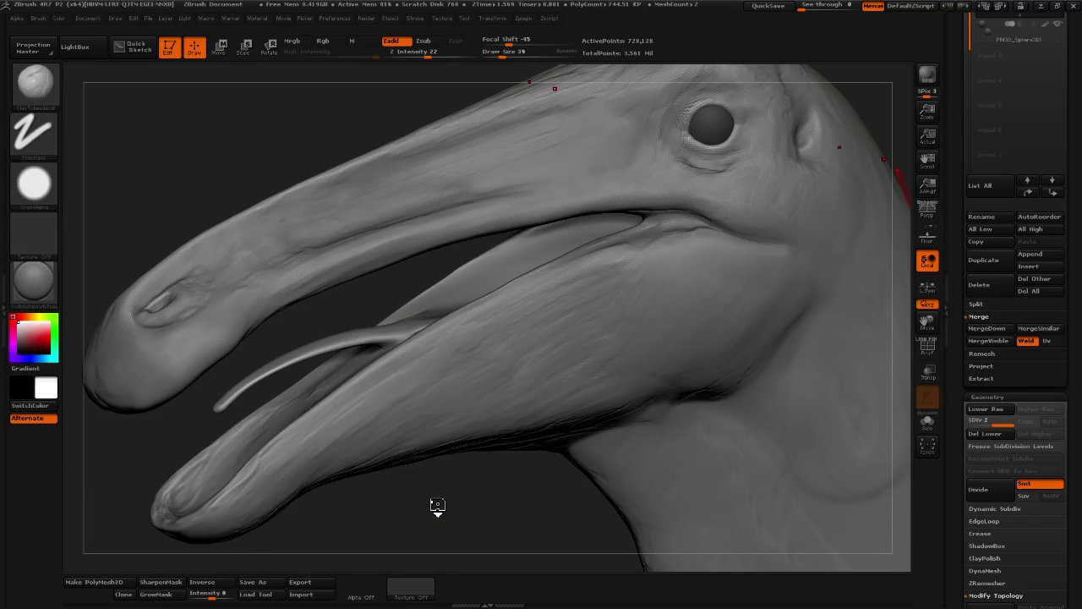
mouse_move(443, 514)
left_mouse_down()
mouse_move(476, 524)
mouse_move(457, 514)
left_mouse_up()
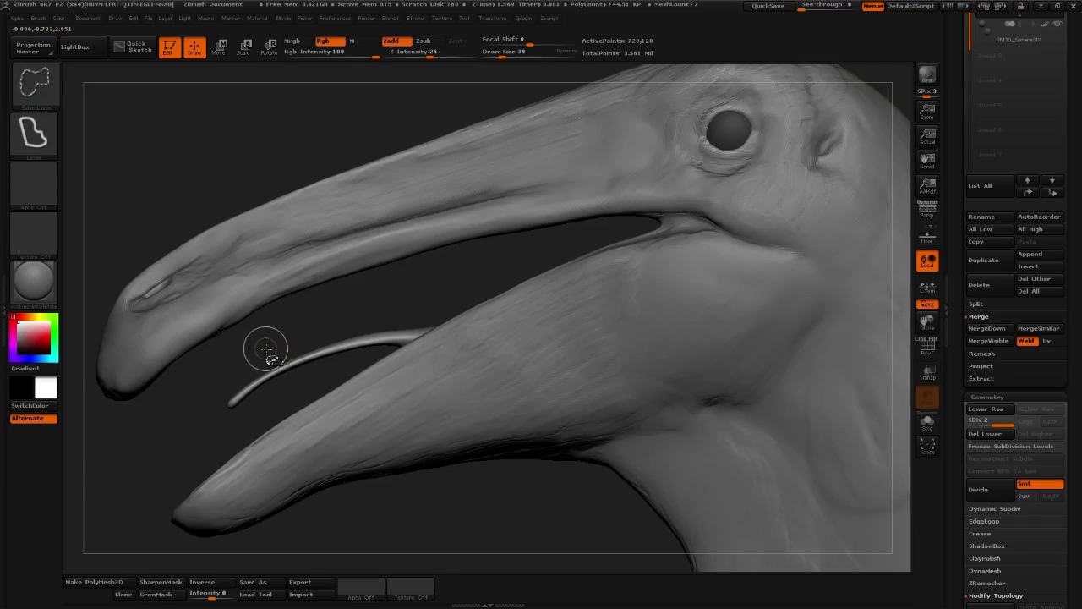
mouse_move(254, 346)
left_mouse_down("ctrl+shift")
mouse_move(239, 350)
mouse_move(243, 411)
mouse_move(291, 377)
mouse_move(256, 349)
left_mouse_up("ctrl+shift")
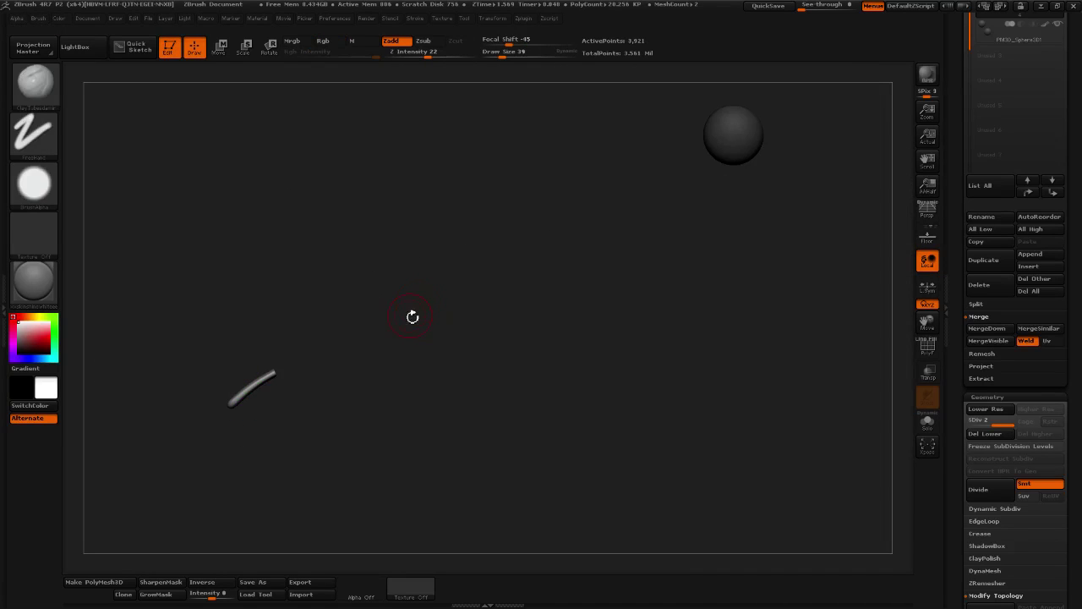
left_click(360, 302, "ctrl+shift")
mouse_move(385, 313)
left_mouse_down()
mouse_move(361, 318)
mouse_move(386, 325)
left_mouse_up()
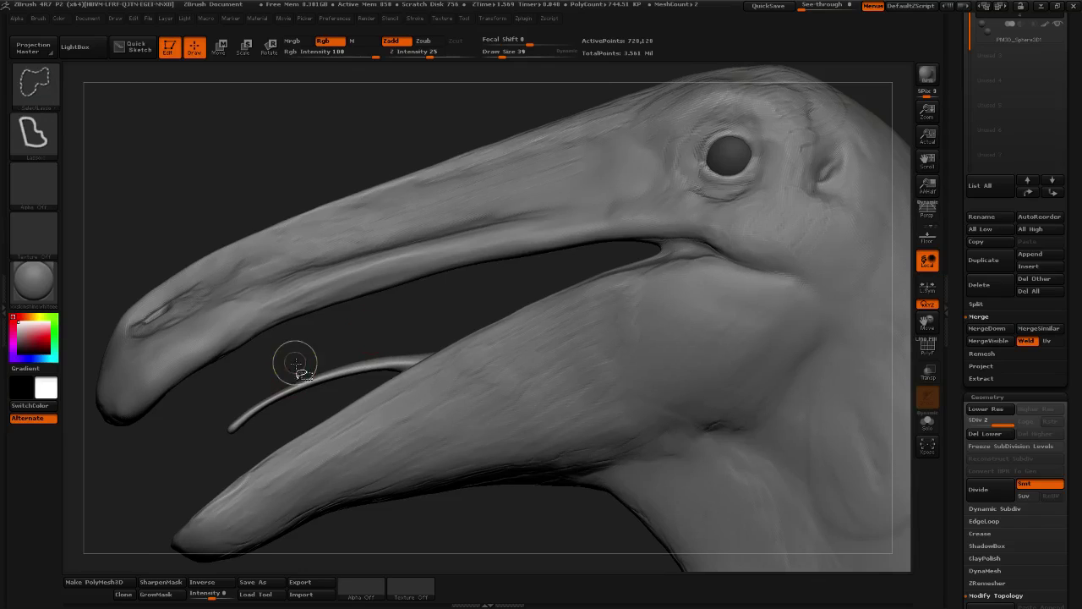
Isolate the whole tongue with a lasso selection, hiding the rest of the head mesh
mouse_move(290, 366)
left_mouse_down("ctrl+shift")
mouse_move(270, 423)
mouse_move(362, 376)
mouse_move(414, 373)
left_mouse_up("ctrl+shift")
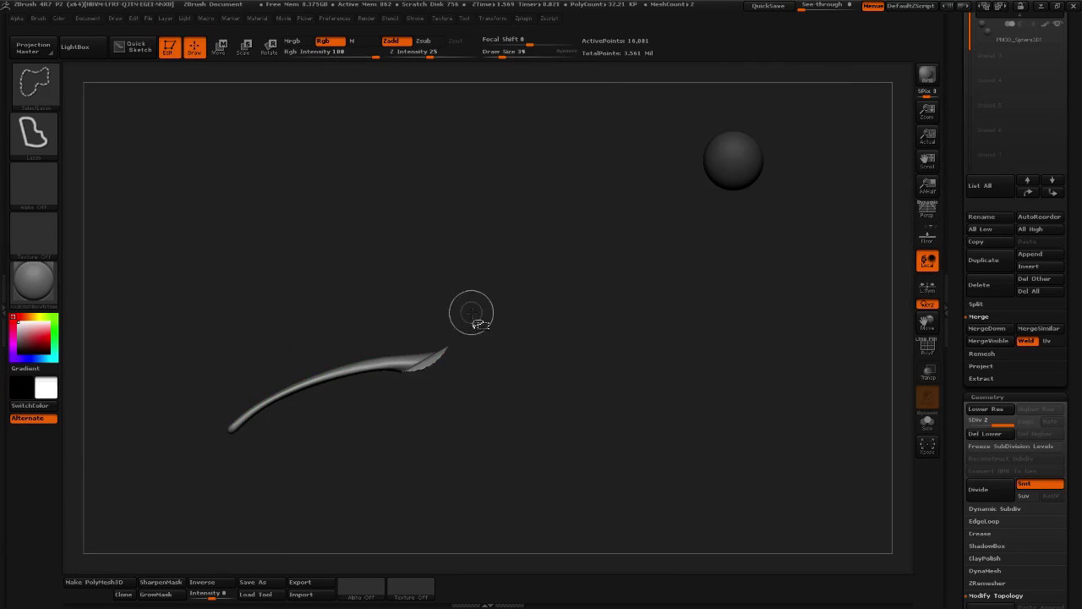
mouse_move(471, 310)
left_mouse_down()
mouse_move(546, 370)
mouse_move(529, 406)
mouse_move(383, 450)
mouse_move(360, 420)
mouse_move(466, 342)
left_mouse_up()
left_click_drag(474, 347, 484, 393, "alt")
mouse_move(279, 430)
left_mouse_down("alt")
mouse_move(401, 373)
mouse_move(436, 374)
mouse_move(414, 405)
mouse_move(360, 414)
mouse_move(462, 352)
mouse_move(490, 389)
mouse_move(517, 365)
mouse_move(583, 365)
mouse_move(698, 321)
left_mouse_up("alt")
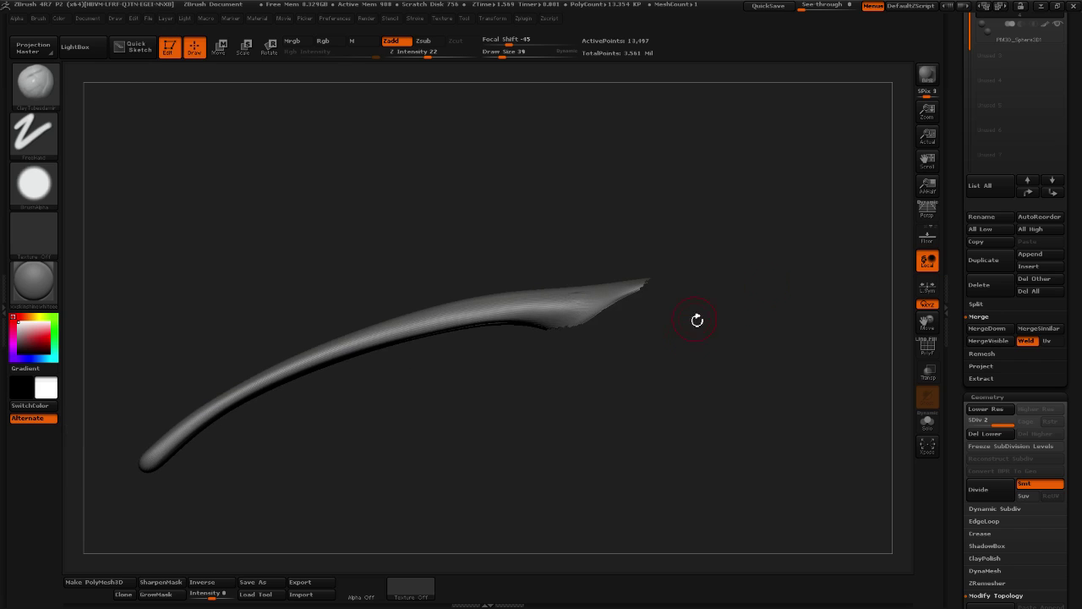
left_click_drag(624, 371, 688, 363)
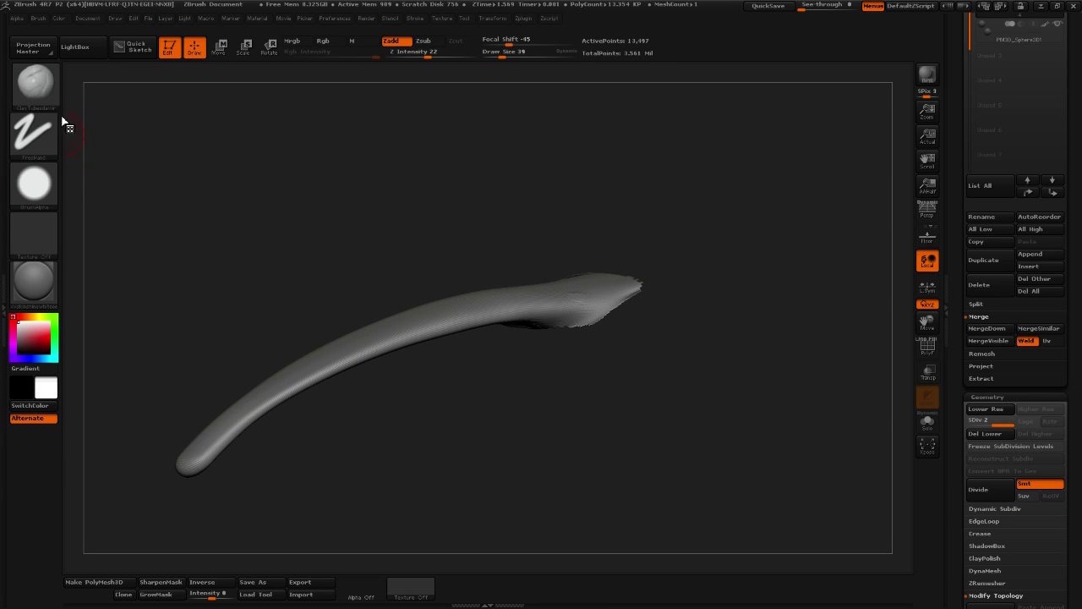
Delete the mesh's lower subdivision levels and split the hidden head geometry from the tongue into its own subtool
key("ctrl+shift")
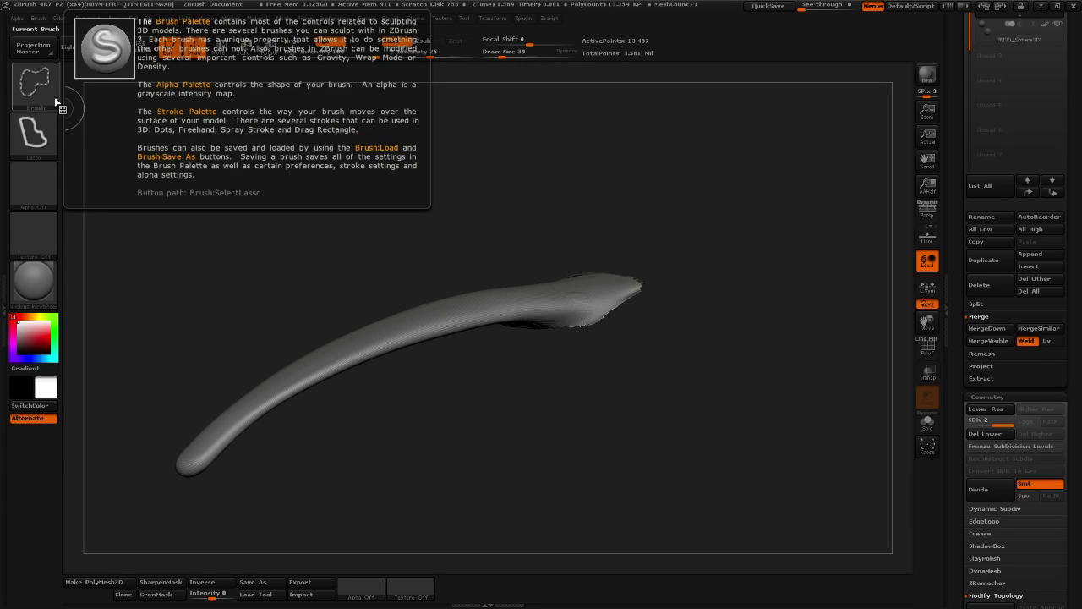
left_click_drag(958, 207, 961, 241)
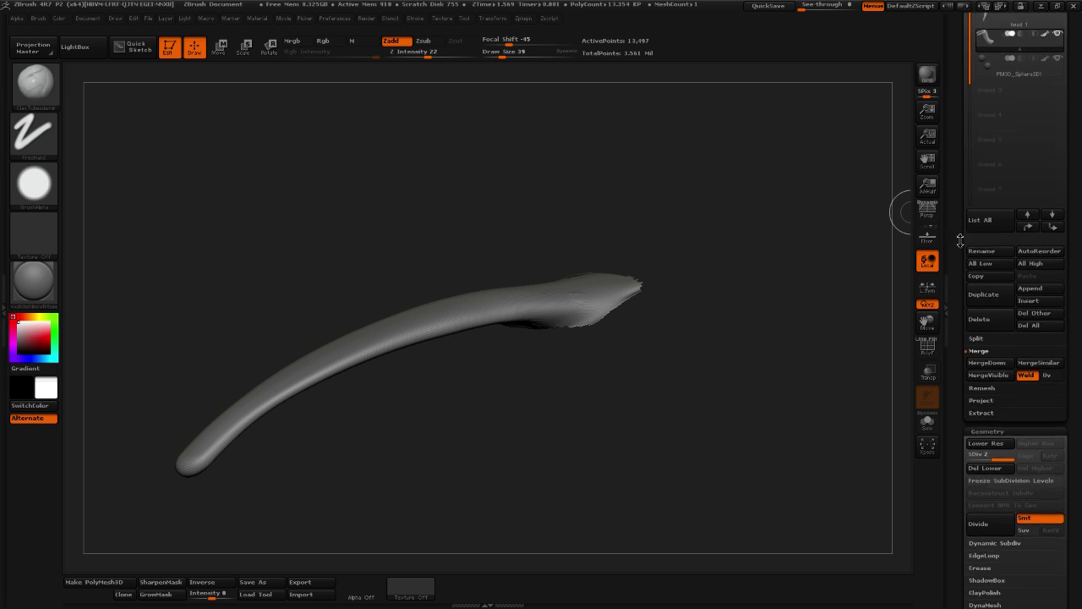
scroll(961, 241, "down", 5)
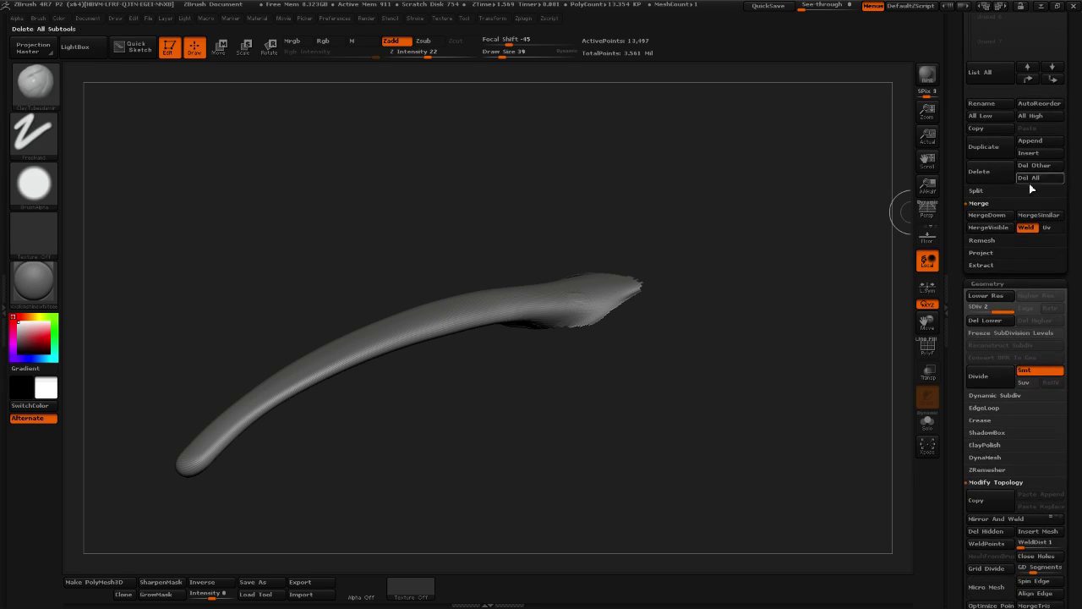
left_click(985, 191)
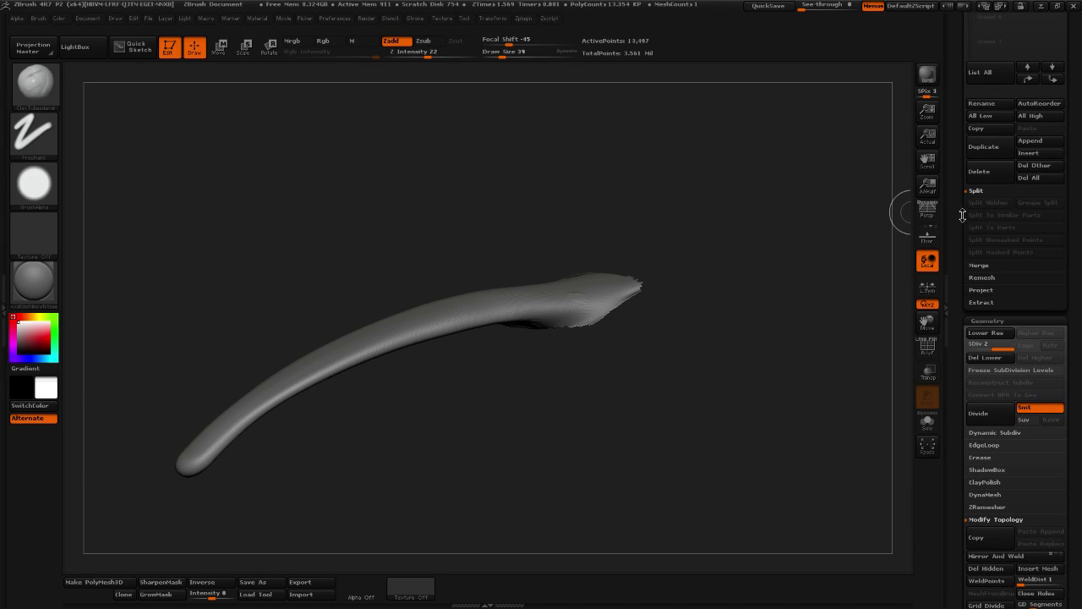
scroll(962, 215, "up", 8)
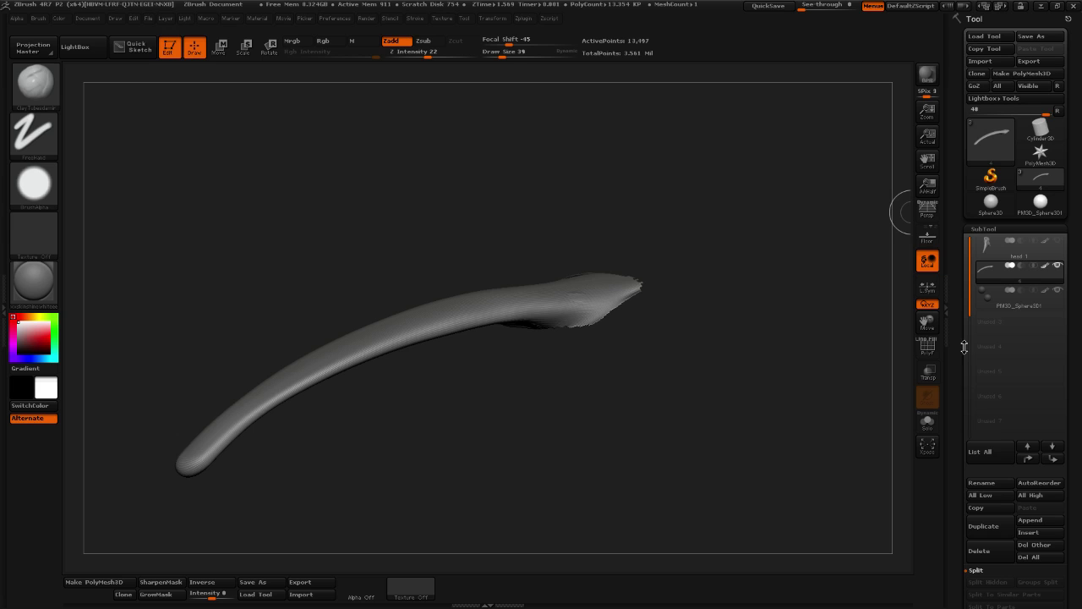
scroll(961, 239, "down", 6)
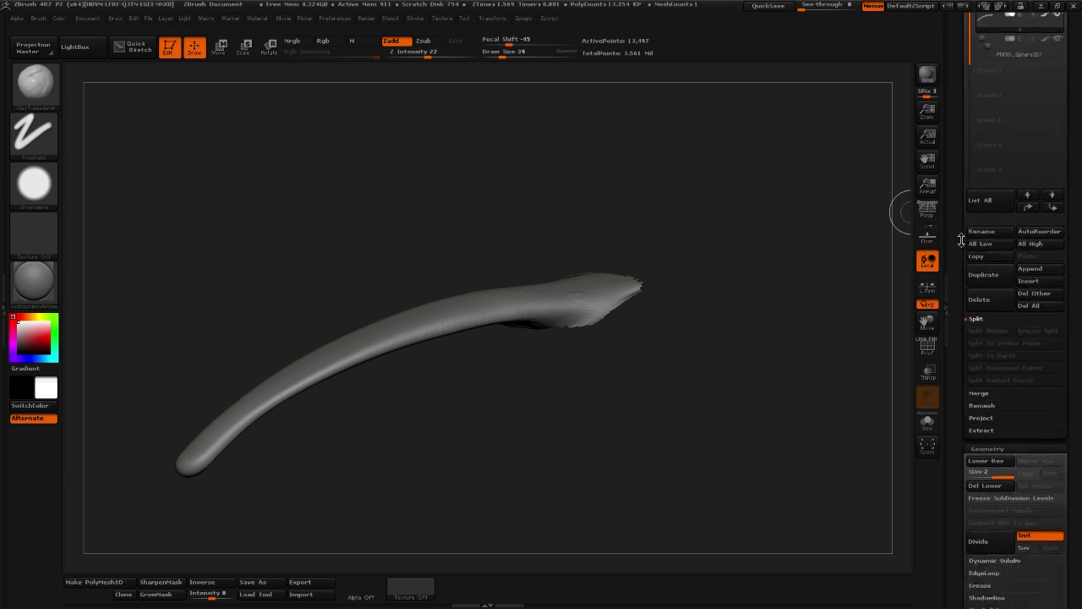
scroll(961, 239, "down", 4)
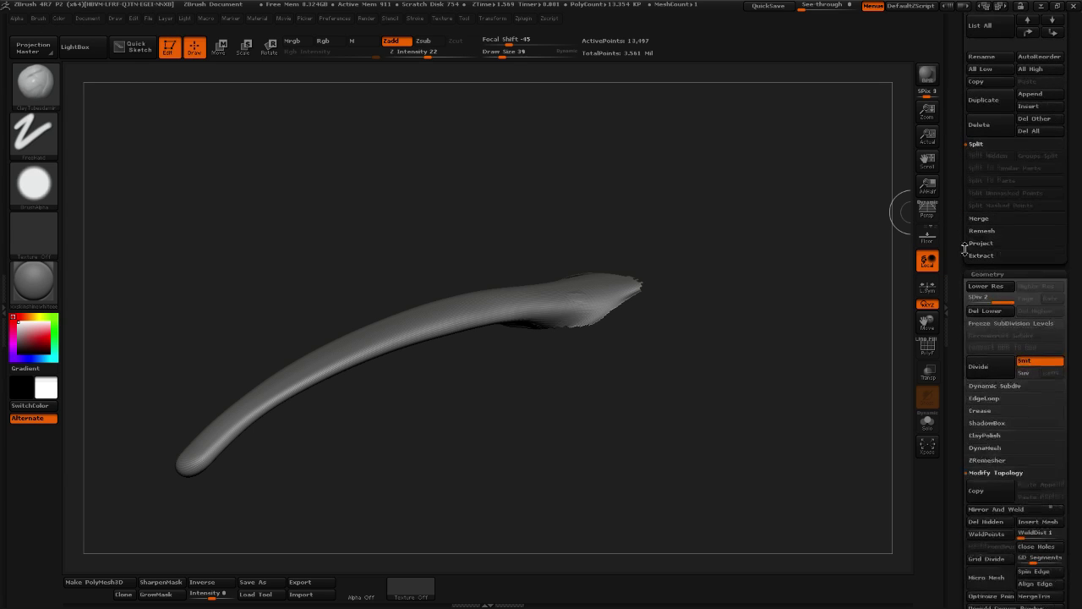
scroll(965, 254, "down", 1)
scroll(962, 266, "up", 2)
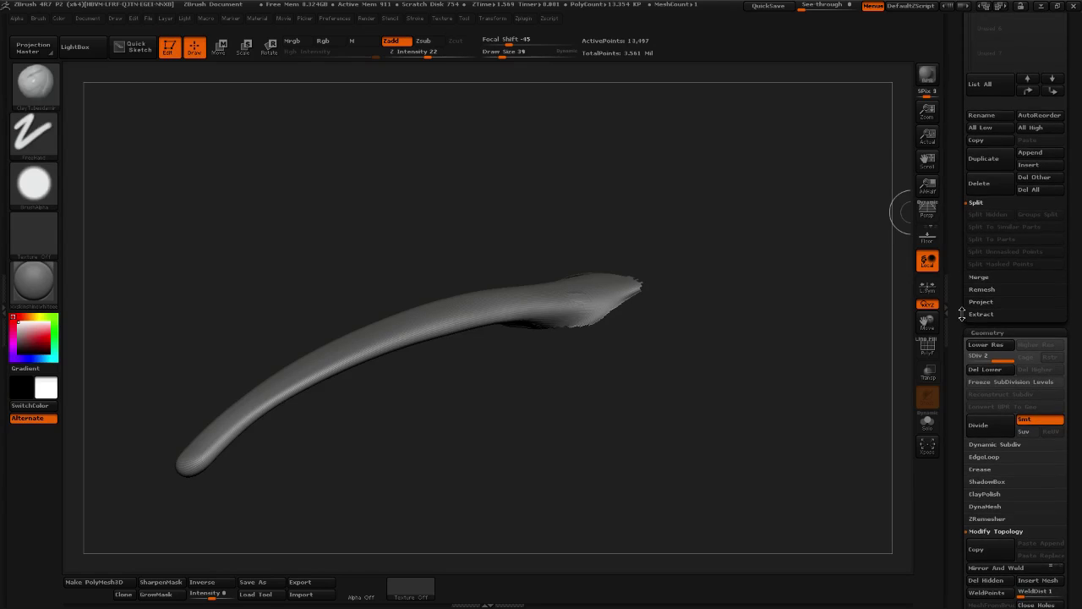
left_click(986, 375)
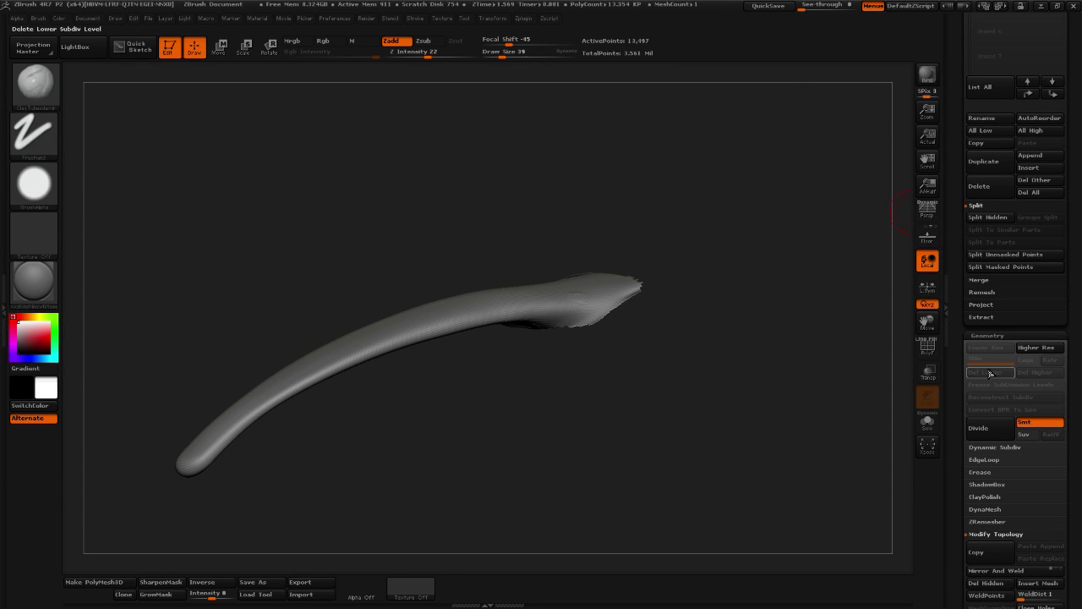
left_click(986, 218)
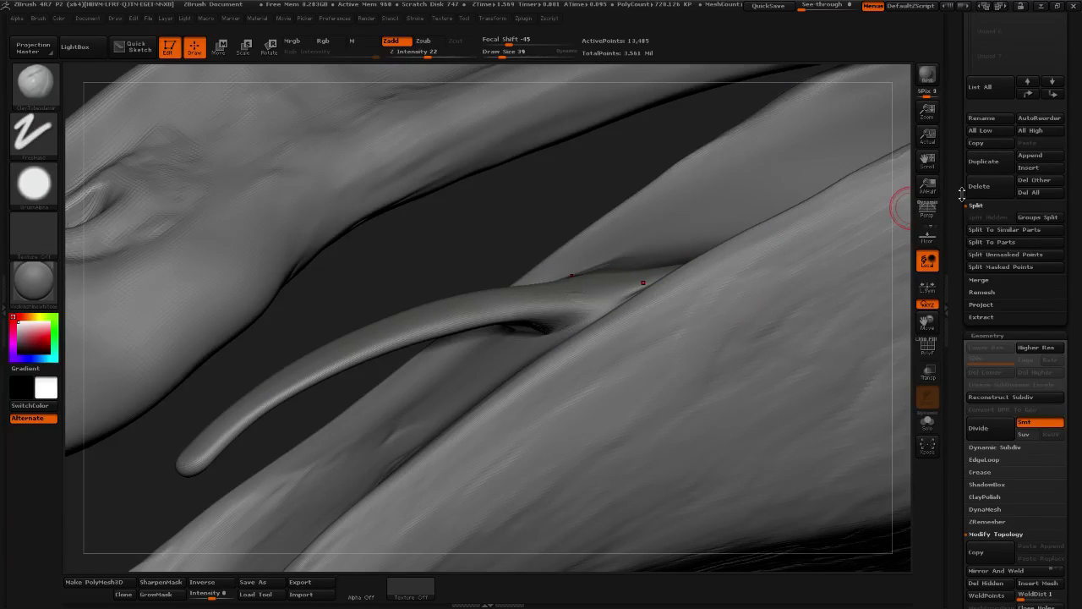
Close the open hole at the base of the separated tongue with Close Holes
left_click_drag(961, 194, 953, 303)
scroll(953, 303, "up", 1)
mouse_move(1055, 276)
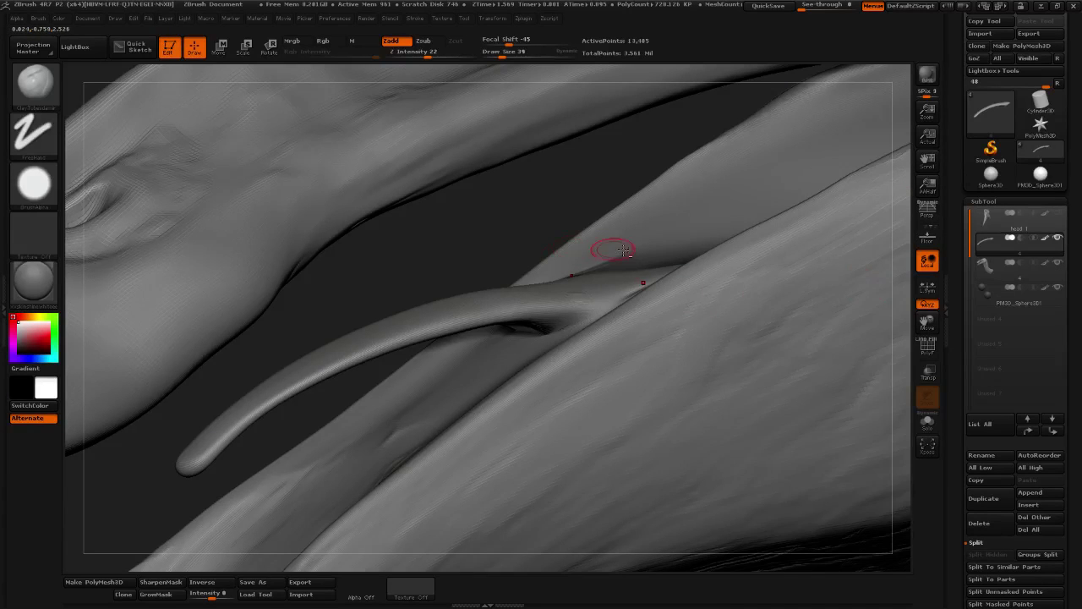
left_click_drag(609, 242, 558, 263)
left_click_drag(627, 517, 472, 409, "shift")
left_click(223, 52)
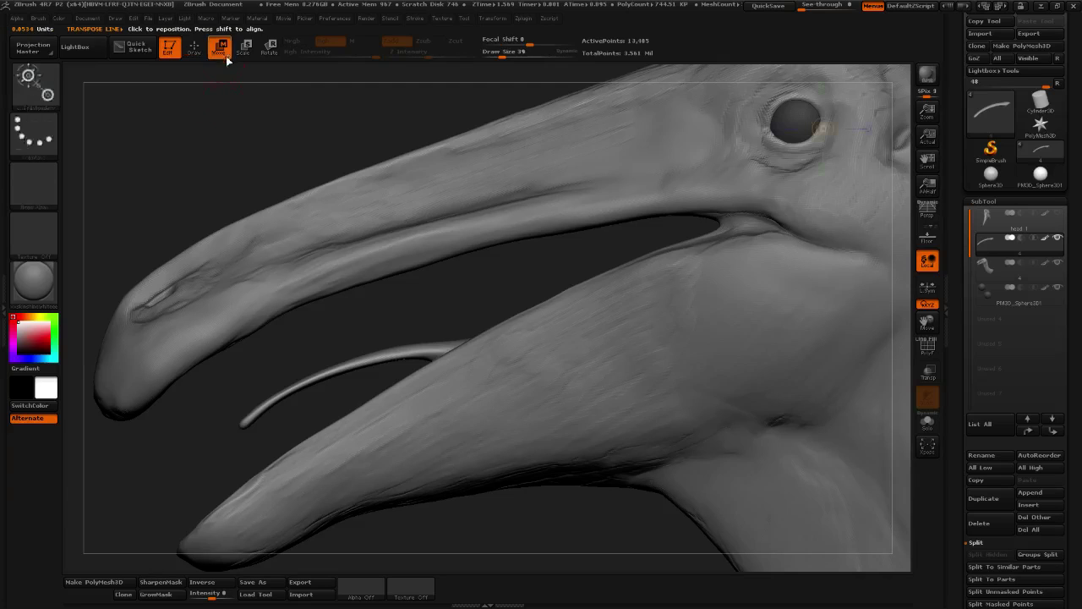
scroll(987, 288, "down", 5)
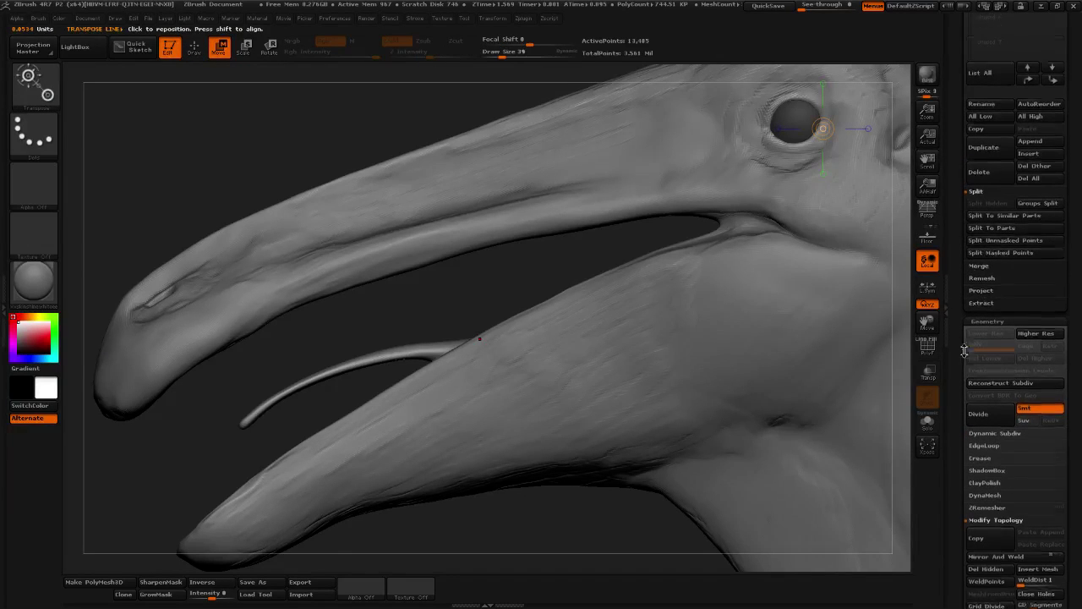
scroll(1010, 346, "down", 4)
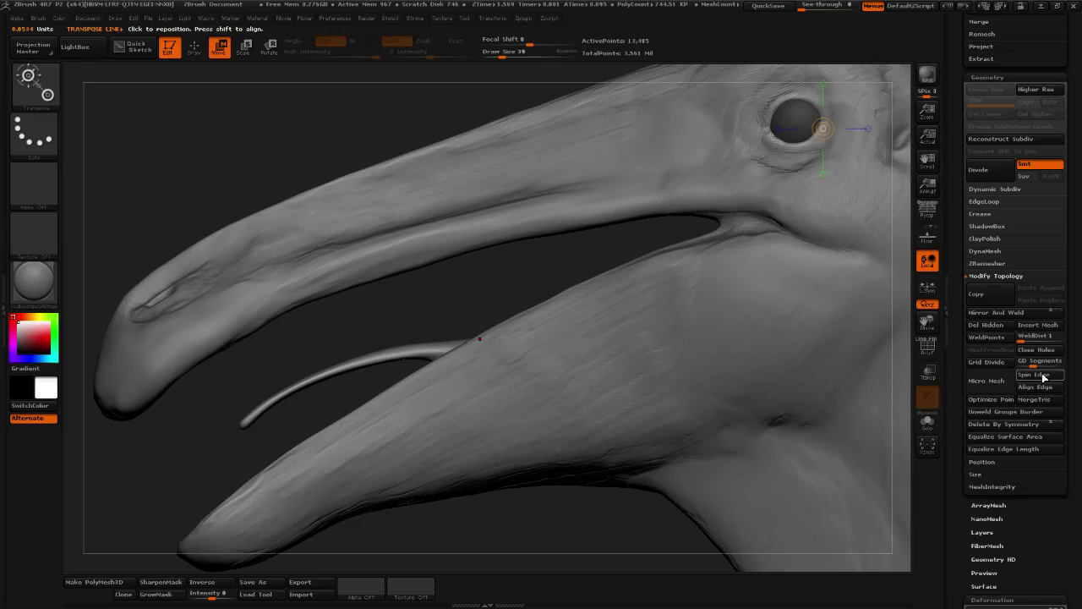
left_click(1037, 353)
Move the tongue up and back into the mouth with a transpose line
left_click_drag(441, 347, 482, 249)
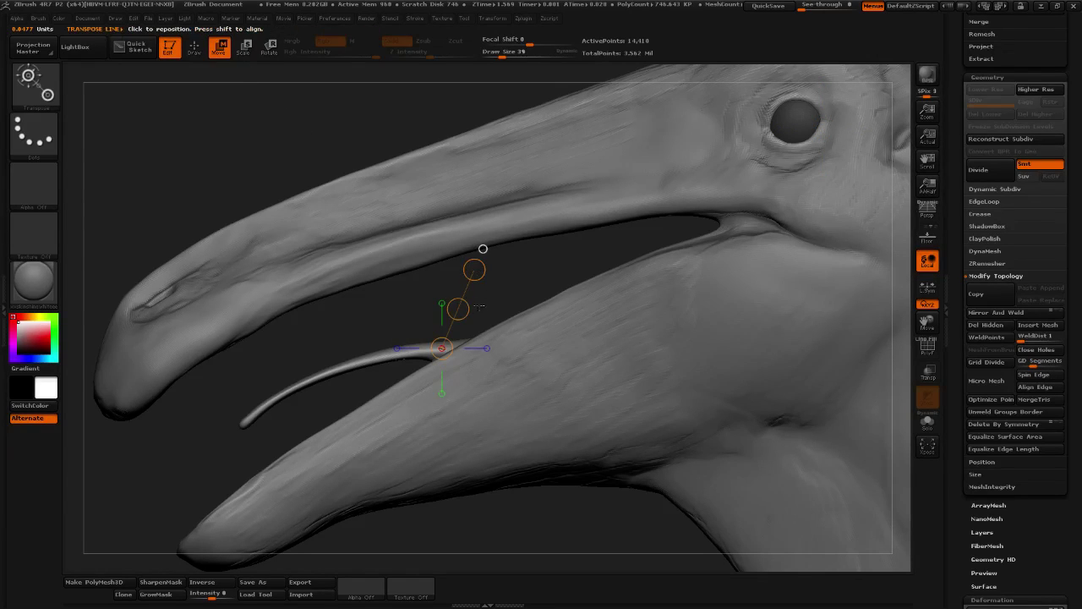
left_click_drag(457, 309, 652, 264)
left_click_drag(382, 326, 473, 342)
Make the head the active subtool and hide the tongue subtool
left_click_drag(969, 74, 970, 234)
scroll(972, 237, "up", 10)
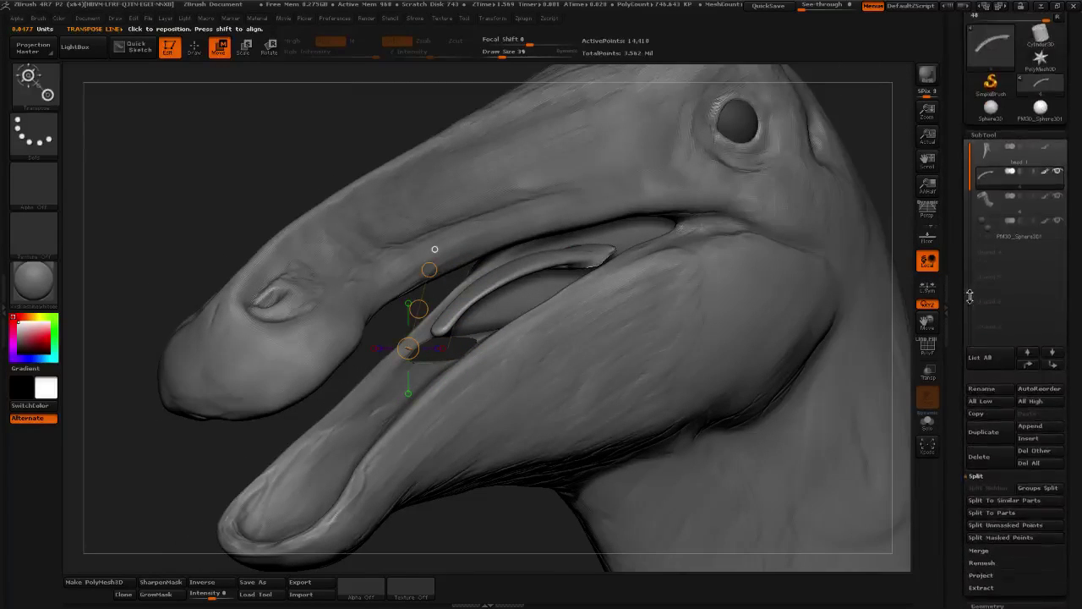
left_click(1027, 248)
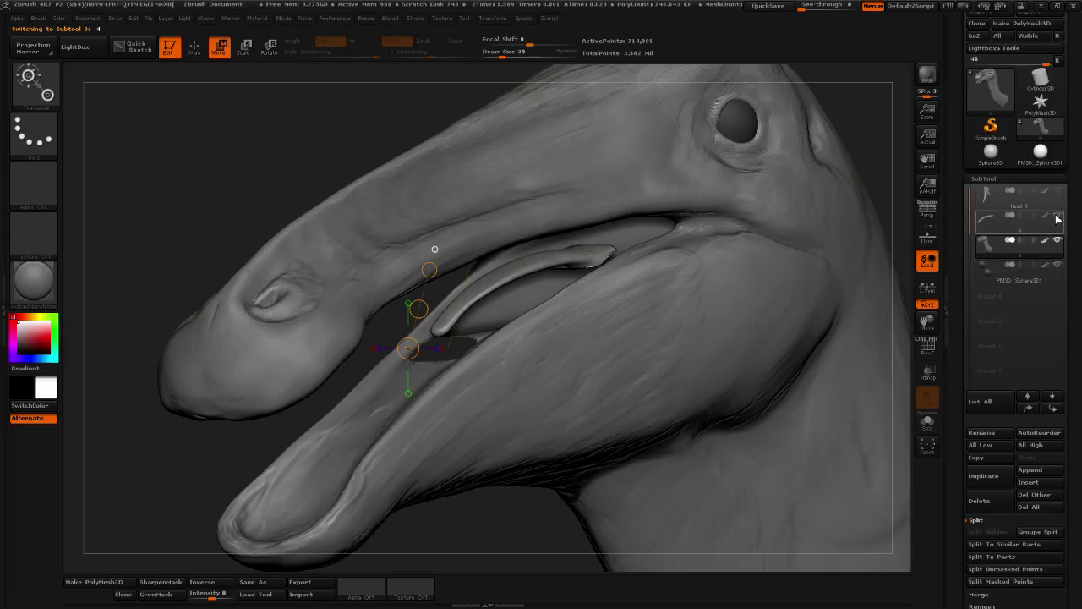
left_click(1057, 243)
Close the hole left in the floor of the lower beak with Close Holes
left_click_drag(474, 505, 466, 421, "alt")
scroll(968, 213, "down", 10)
left_click_drag(967, 213, 967, 203)
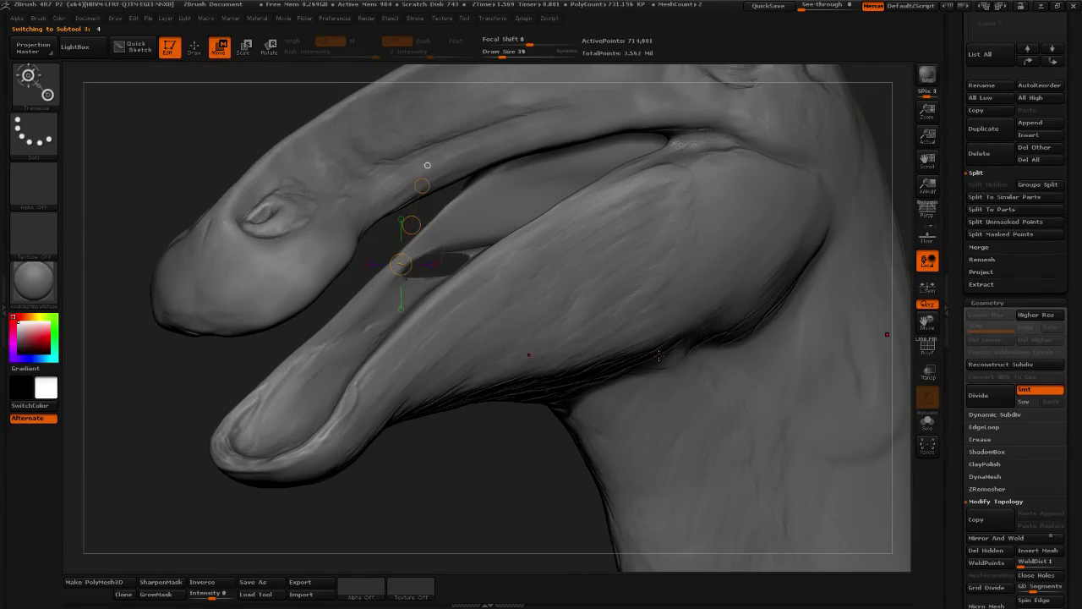
left_click_drag(485, 488, 505, 445, "alt")
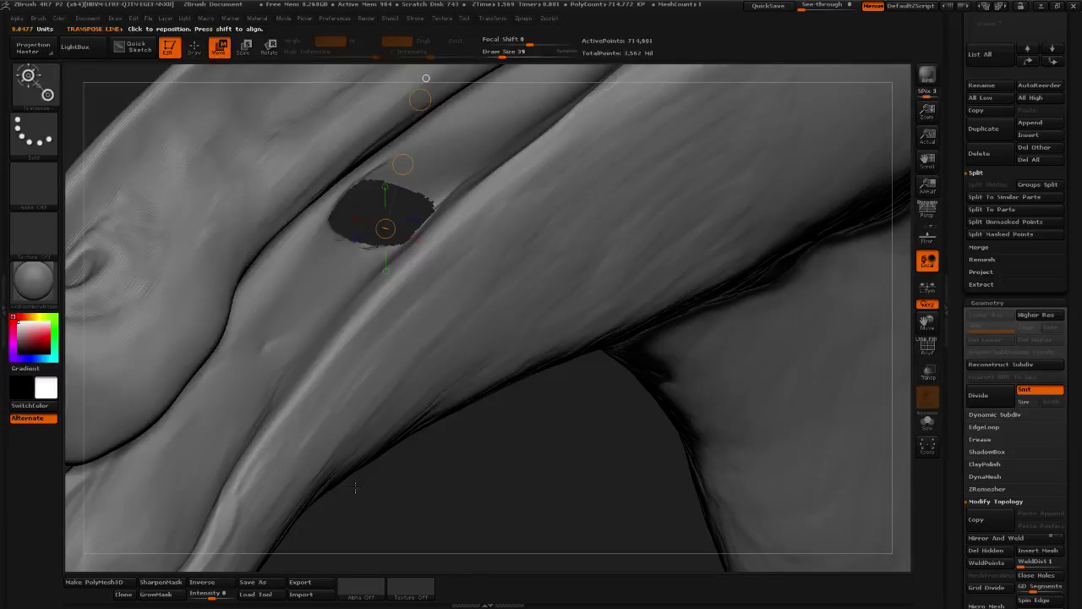
left_click_drag(596, 425, 616, 369, "alt")
left_click_drag(962, 280, 964, 334)
scroll(981, 254, "down", 5)
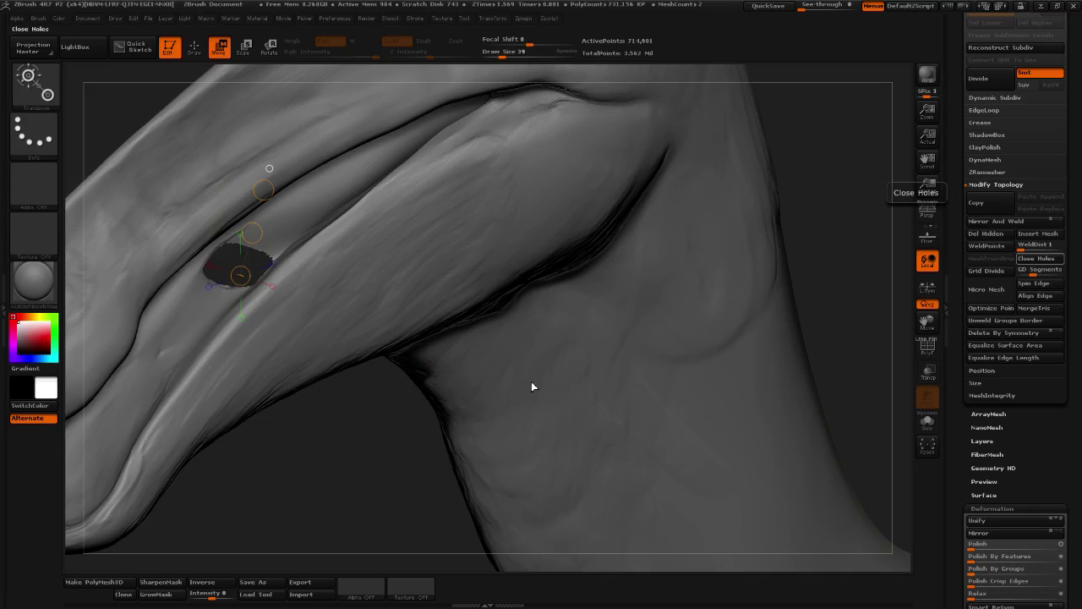
Return to Draw mode and smooth the closed patch into the surrounding lower beak floor
key("q")
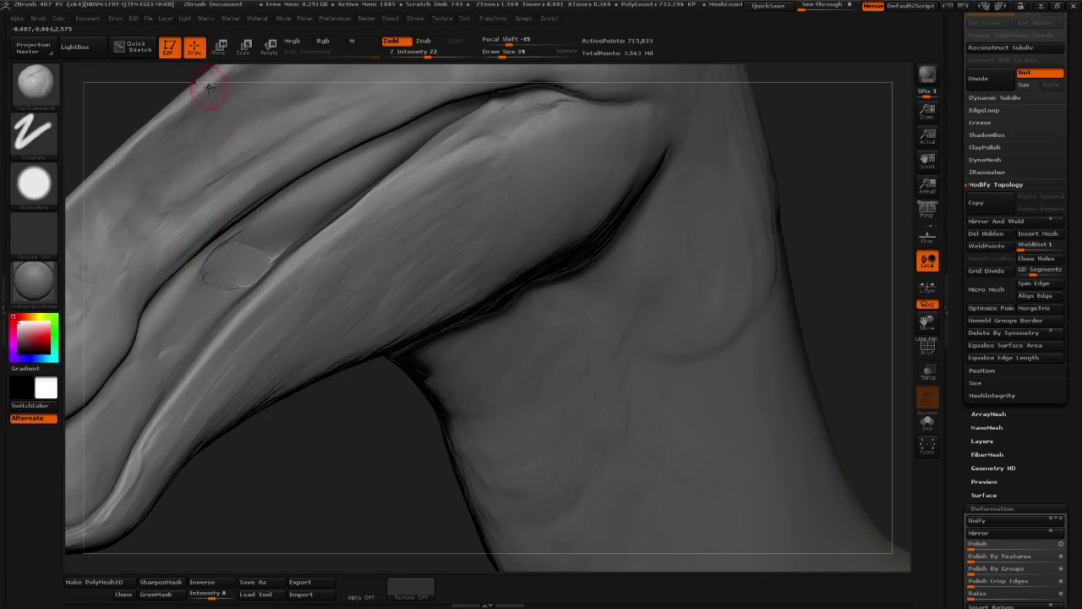
left_click_drag(308, 444, 396, 444, "alt")
left_click_drag(341, 262, 332, 278, "shift")
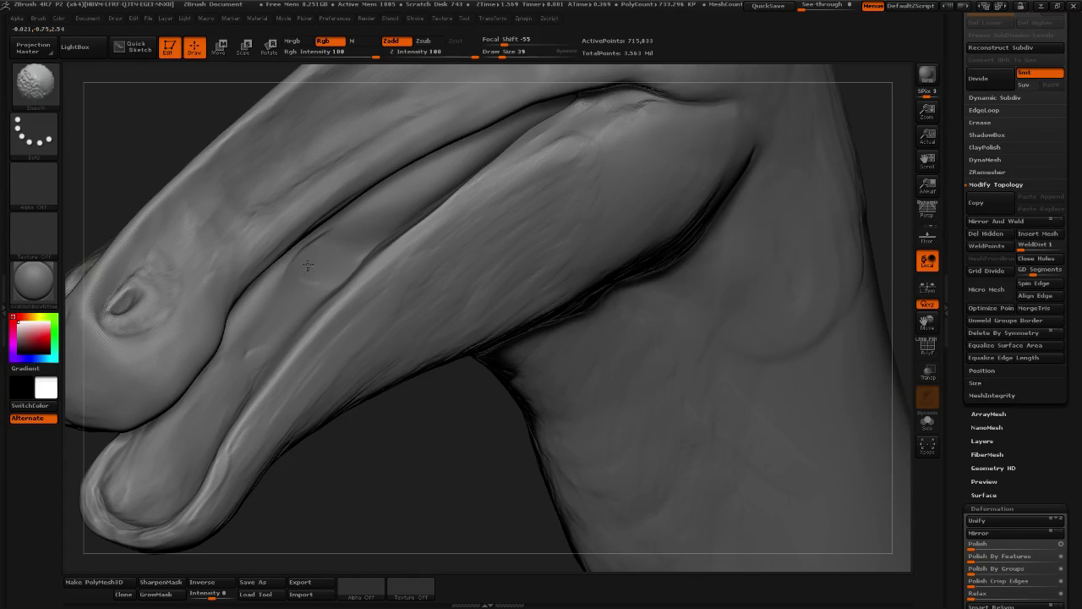
Set the draw size to 45 and hide the upper head and upper beak, keeping the lower beak and neck visible
left_click_drag(428, 489, 382, 458, "alt")
mouse_move(382, 458)
left_mouse_down()
mouse_move(538, 442)
mouse_move(394, 442)
mouse_move(413, 505)
left_mouse_up()
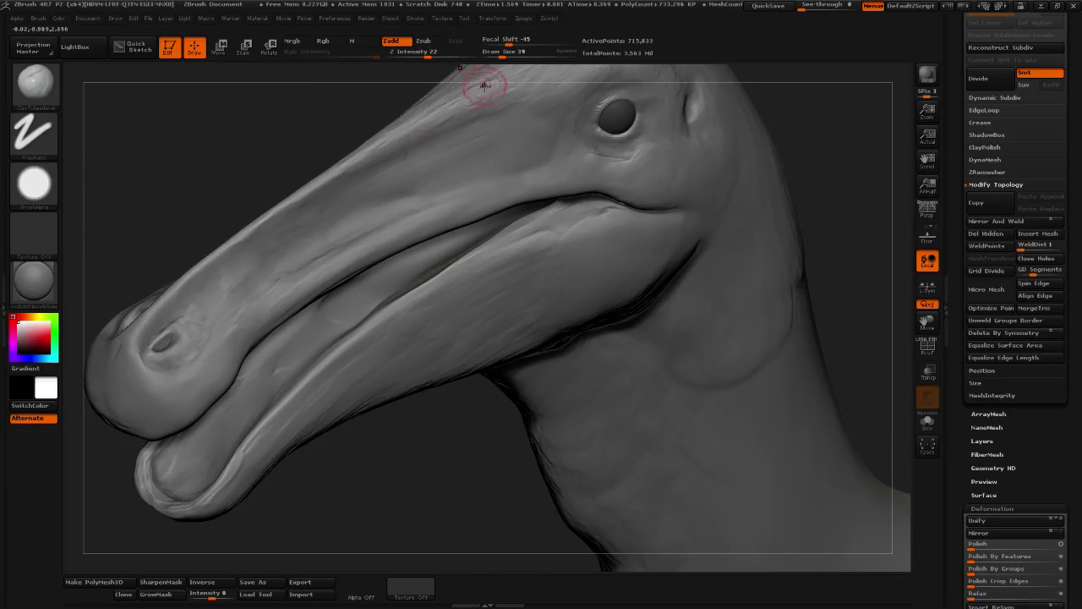
left_click_drag(502, 56, 505, 56)
mouse_move(382, 406)
left_mouse_down()
mouse_move(415, 485)
mouse_move(424, 429)
mouse_move(442, 501)
left_mouse_up()
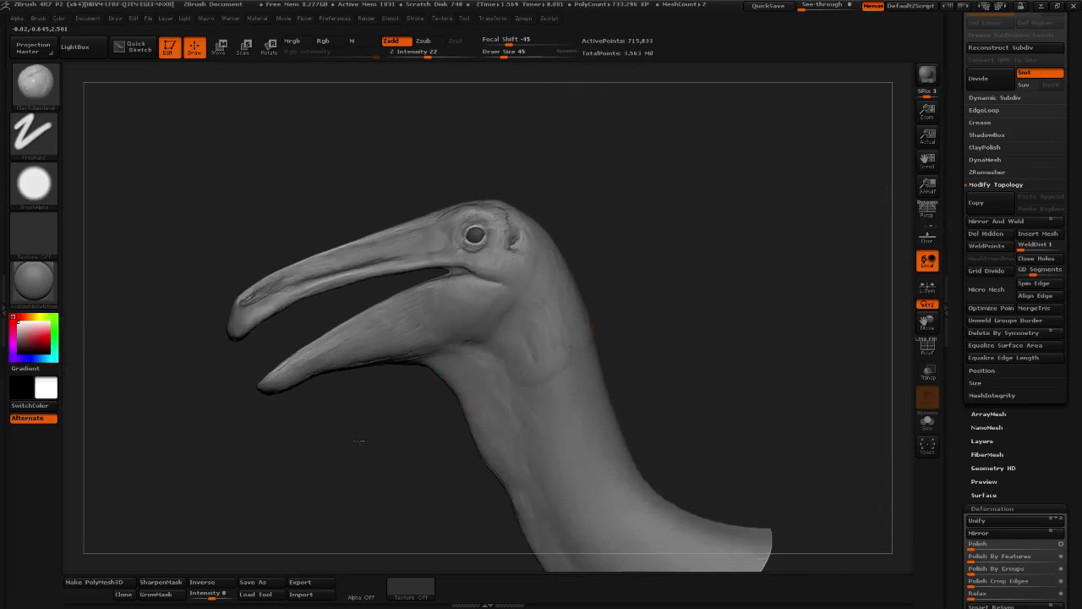
left_click_drag(659, 239, 695, 290, "alt")
key("ctrl+shift")
mouse_move(288, 280)
left_mouse_down("ctrl+shift")
mouse_move(251, 372)
mouse_move(300, 391)
mouse_move(474, 319)
mouse_move(372, 226)
mouse_move(338, 241)
left_mouse_up("ctrl+shift")
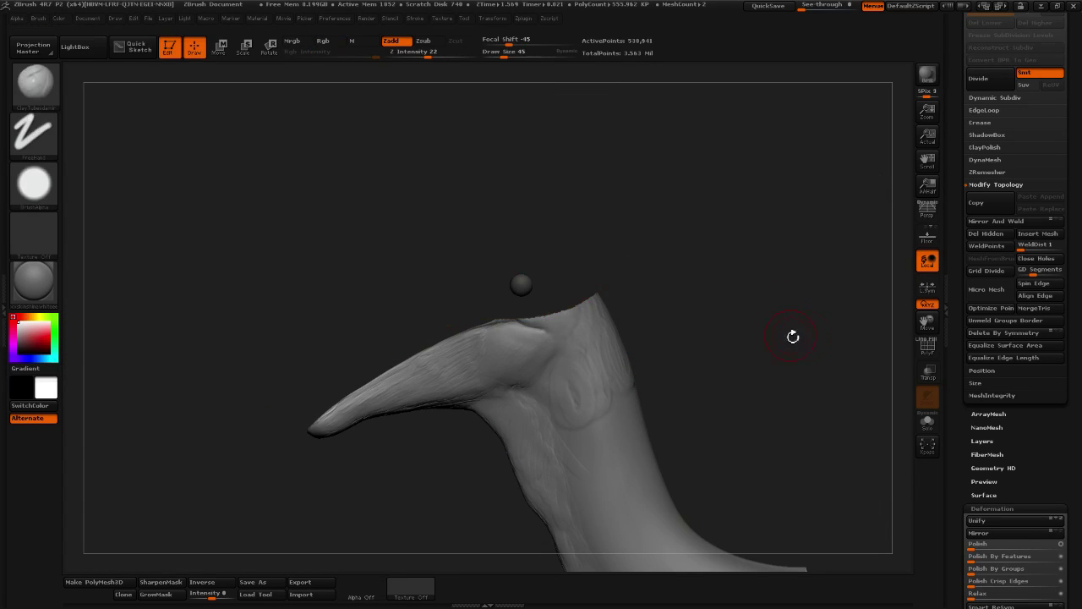
Build up the front half of the lower beak's floor with lengthwise clay strokes over the closed patch
mouse_move(792, 337)
left_mouse_down()
mouse_move(662, 239)
mouse_move(608, 338)
mouse_move(657, 322)
mouse_move(637, 301)
left_mouse_up()
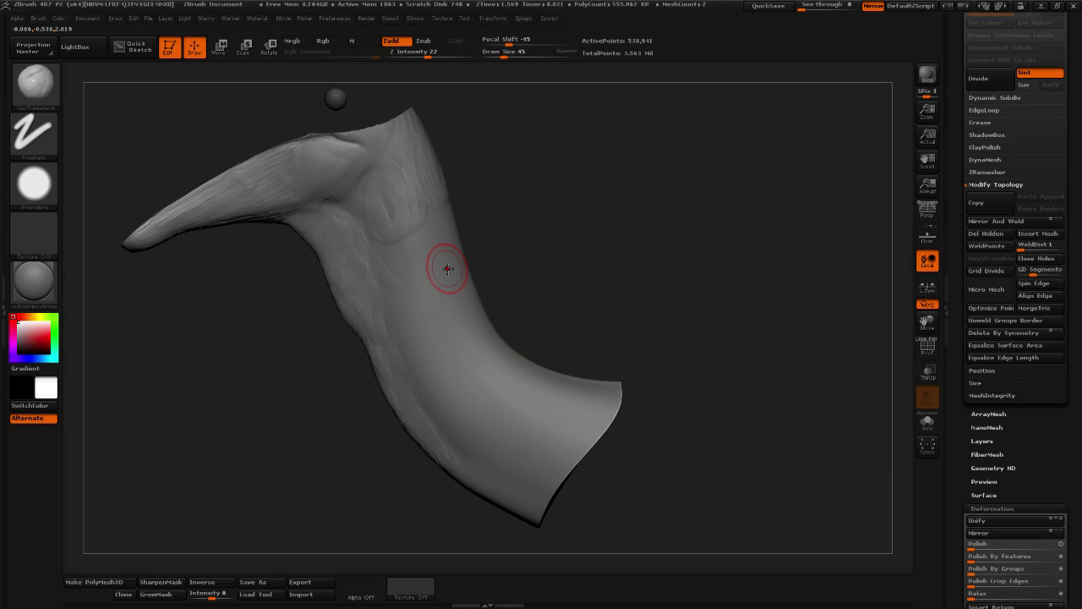
left_click_drag(582, 270, 634, 346)
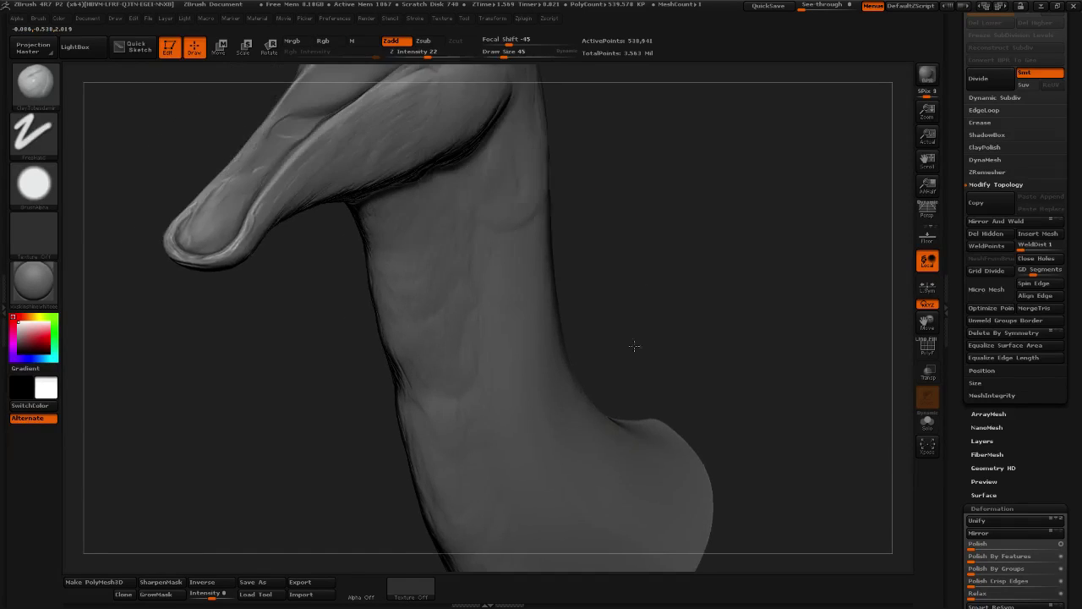
left_click_drag(590, 227, 491, 299, "alt")
left_click_drag(501, 347, 442, 307)
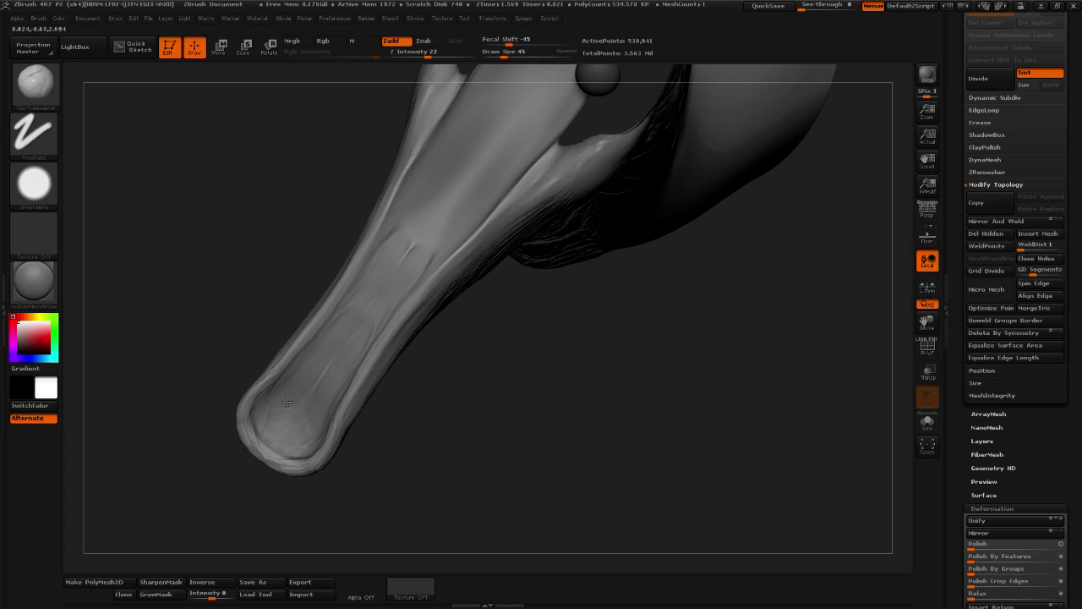
left_click_drag(302, 412, 408, 235)
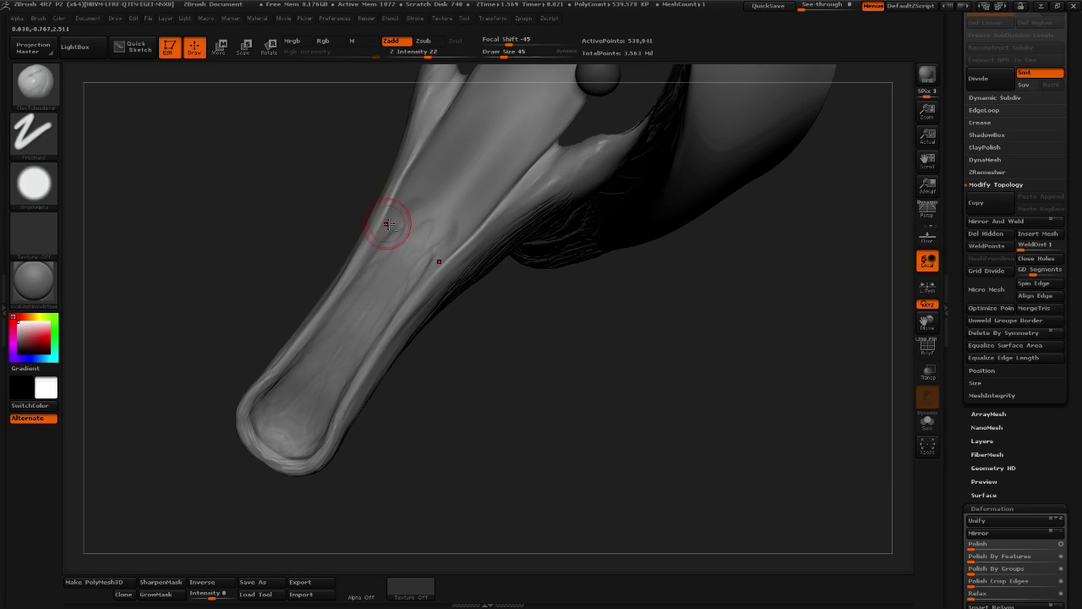
left_click_drag(350, 316, 430, 228)
mouse_move(372, 279)
left_mouse_down()
mouse_move(431, 203)
mouse_move(423, 313)
mouse_move(428, 212)
mouse_move(410, 226)
mouse_move(452, 165)
mouse_move(401, 216)
mouse_move(448, 237)
mouse_move(316, 364)
left_mouse_up()
mouse_move(371, 308)
left_mouse_down()
mouse_move(432, 218)
mouse_move(329, 366)
left_mouse_up()
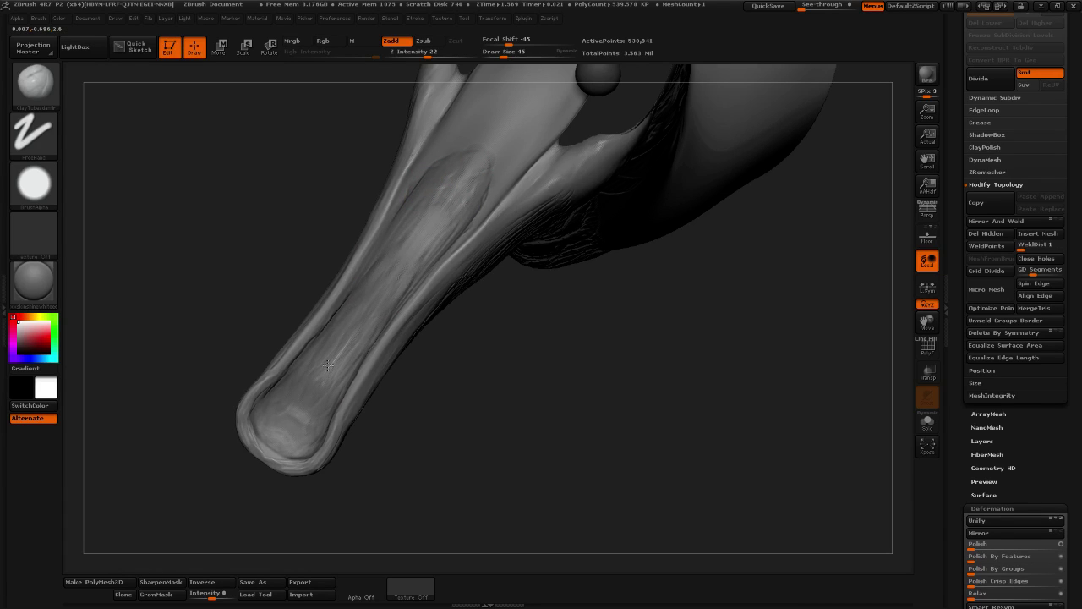
Extend the lengthwise clay strokes along the rear floor of the lower beak toward the throat
left_click_drag(482, 427, 550, 407)
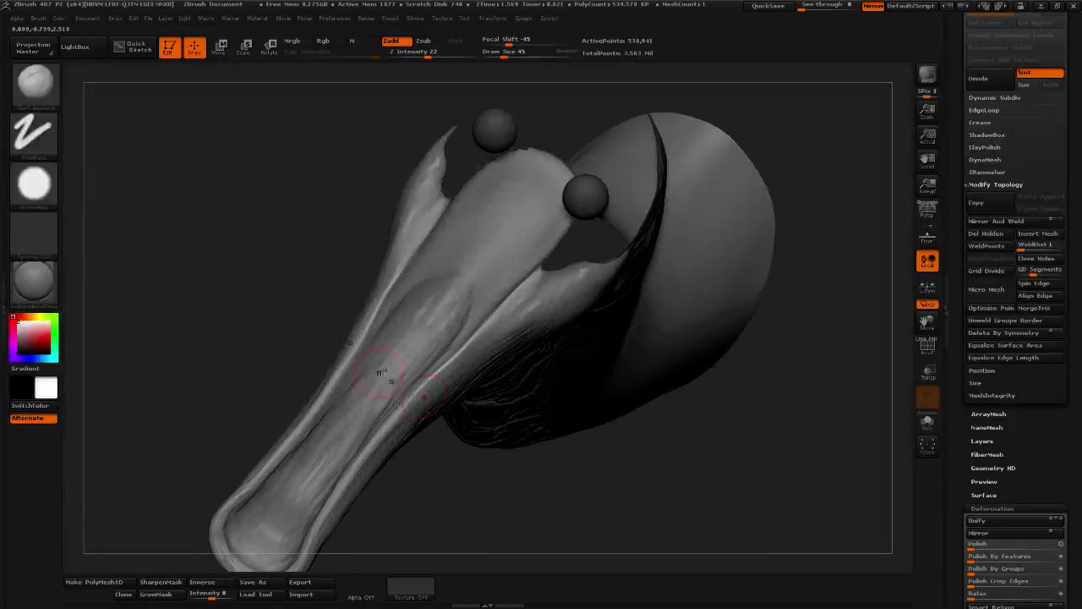
mouse_move(393, 371)
left_mouse_down()
mouse_move(419, 330)
mouse_move(362, 381)
mouse_move(405, 296)
mouse_move(464, 237)
left_mouse_up()
mouse_move(420, 287)
left_mouse_down()
mouse_move(492, 227)
mouse_move(462, 288)
mouse_move(499, 205)
left_mouse_up()
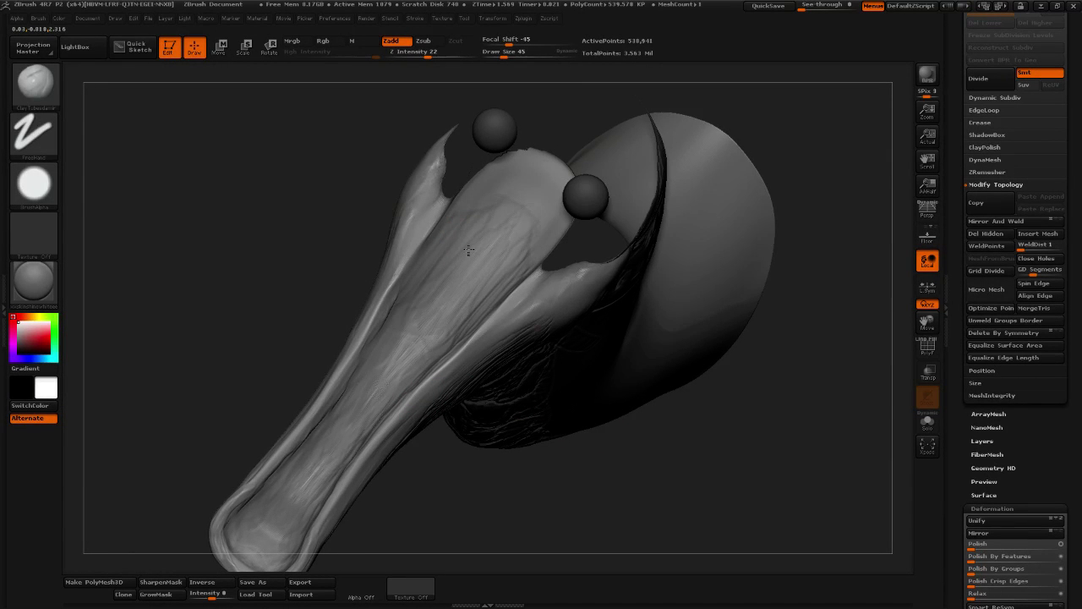
mouse_move(746, 359)
left_mouse_down()
mouse_move(763, 396)
mouse_move(734, 372)
left_mouse_up()
mouse_move(533, 293)
left_mouse_down()
mouse_move(495, 274)
mouse_move(493, 292)
mouse_move(444, 332)
mouse_move(512, 293)
mouse_move(422, 362)
mouse_move(387, 411)
mouse_move(409, 401)
left_mouse_up()
mouse_move(676, 364)
left_mouse_down()
mouse_move(633, 379)
mouse_move(534, 527)
mouse_move(541, 558)
mouse_move(641, 554)
left_mouse_up()
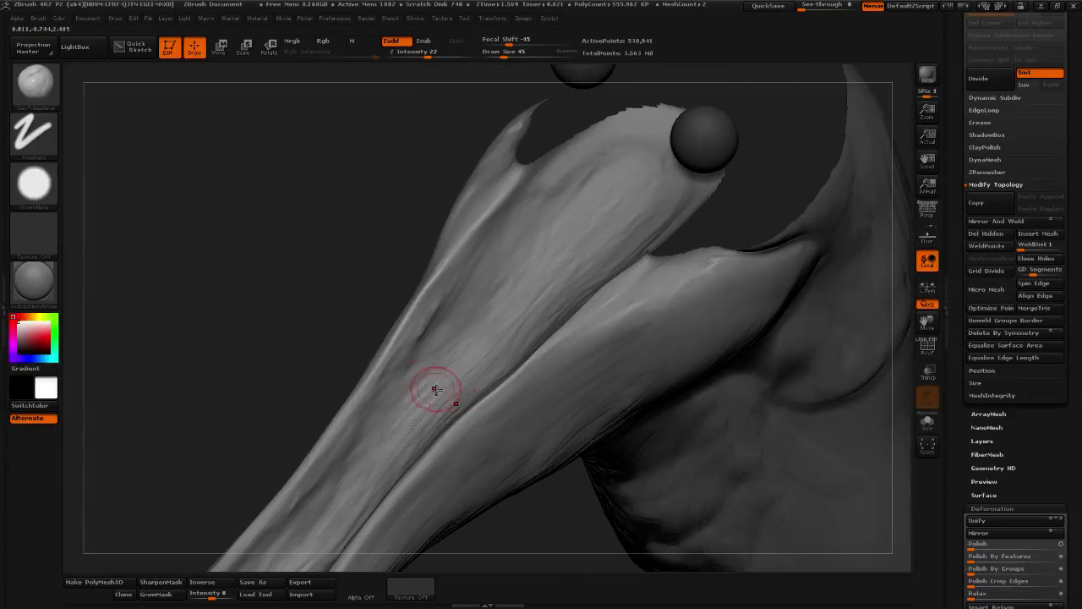
mouse_move(435, 389)
left_mouse_down()
mouse_move(518, 368)
mouse_move(394, 358)
mouse_move(419, 306)
mouse_move(518, 204)
left_mouse_up()
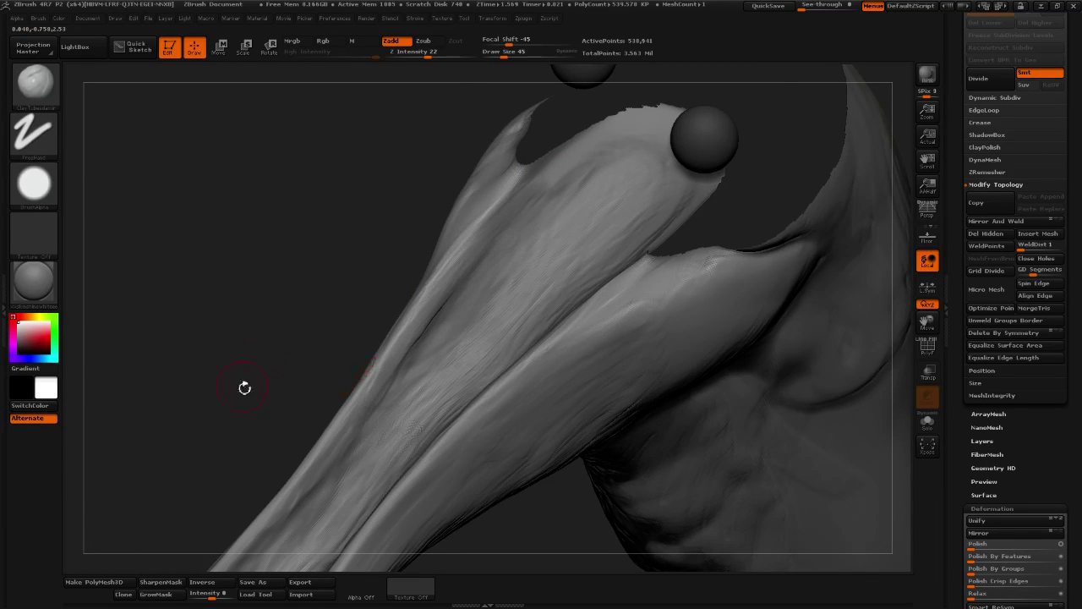
Refine the lower beak's floor along its inner edges, working from both sides
mouse_move(244, 387)
left_mouse_down()
mouse_move(387, 242)
mouse_move(408, 255)
mouse_move(805, 304)
mouse_move(668, 232)
left_mouse_up()
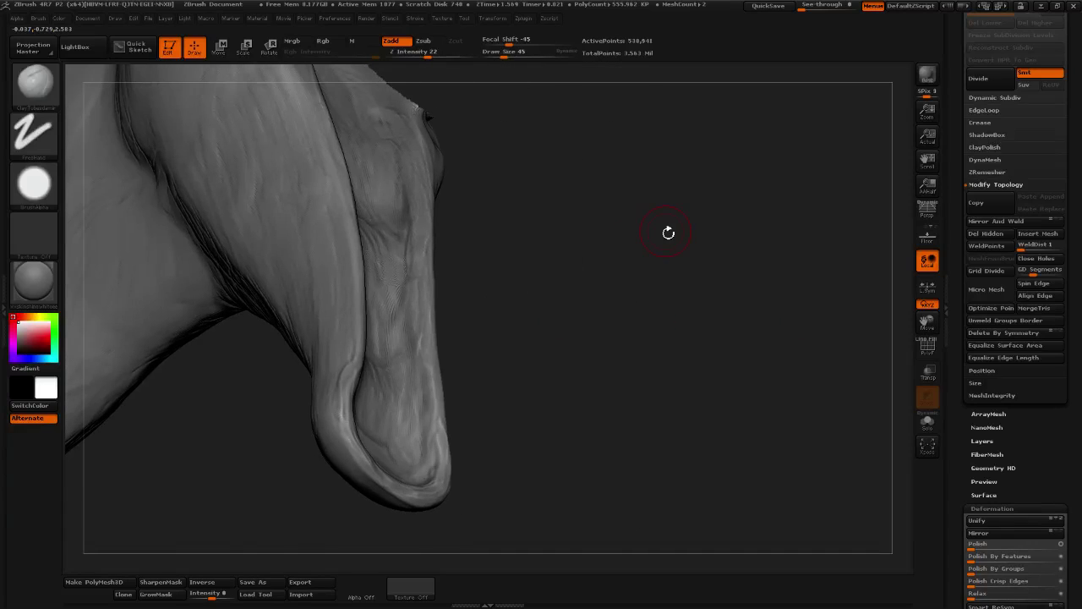
left_click_drag(687, 303, 512, 282)
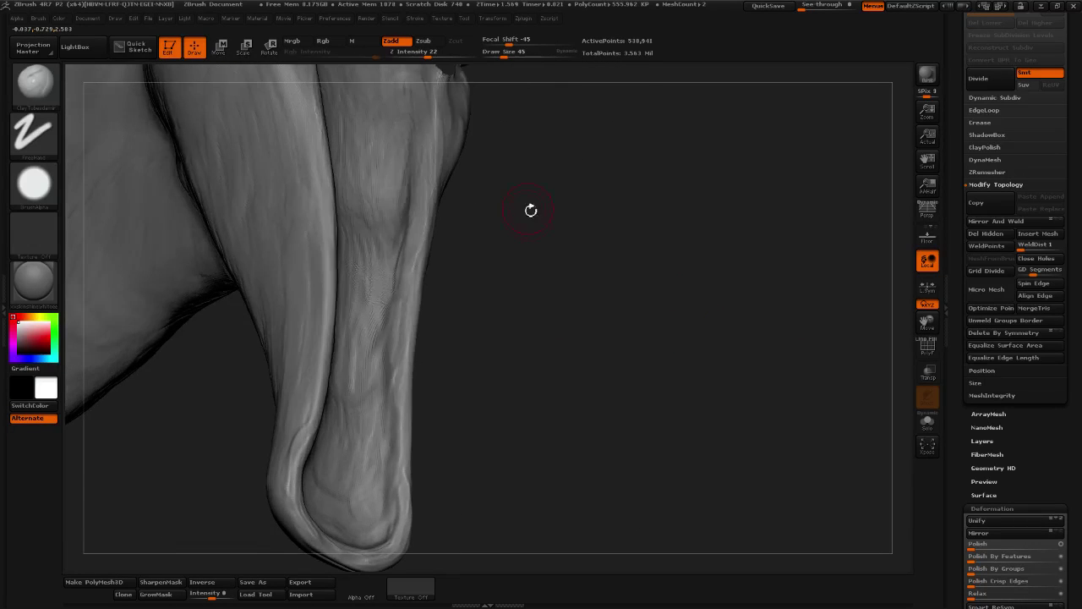
left_click_drag(531, 210, 507, 263)
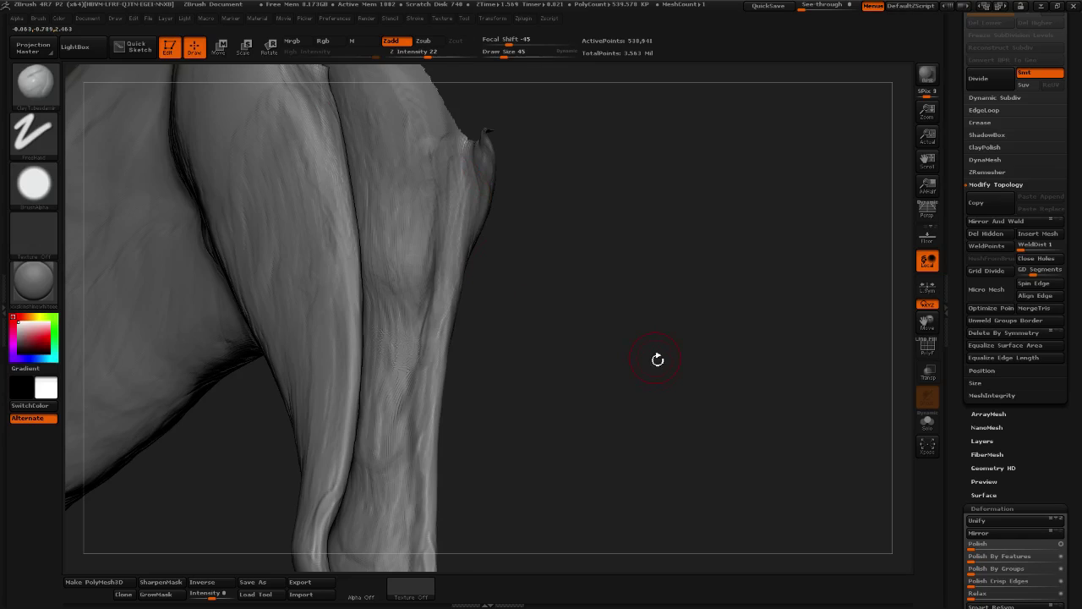
left_click_drag(658, 359, 668, 364)
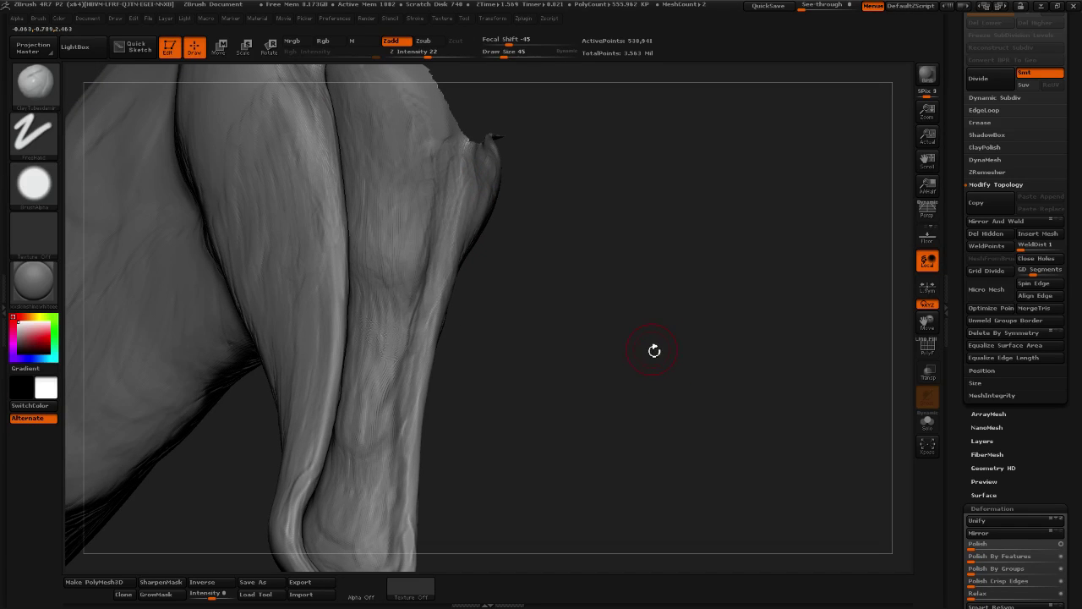
mouse_move(590, 363)
left_mouse_down()
mouse_move(427, 397)
mouse_move(363, 425)
mouse_move(540, 356)
left_mouse_up()
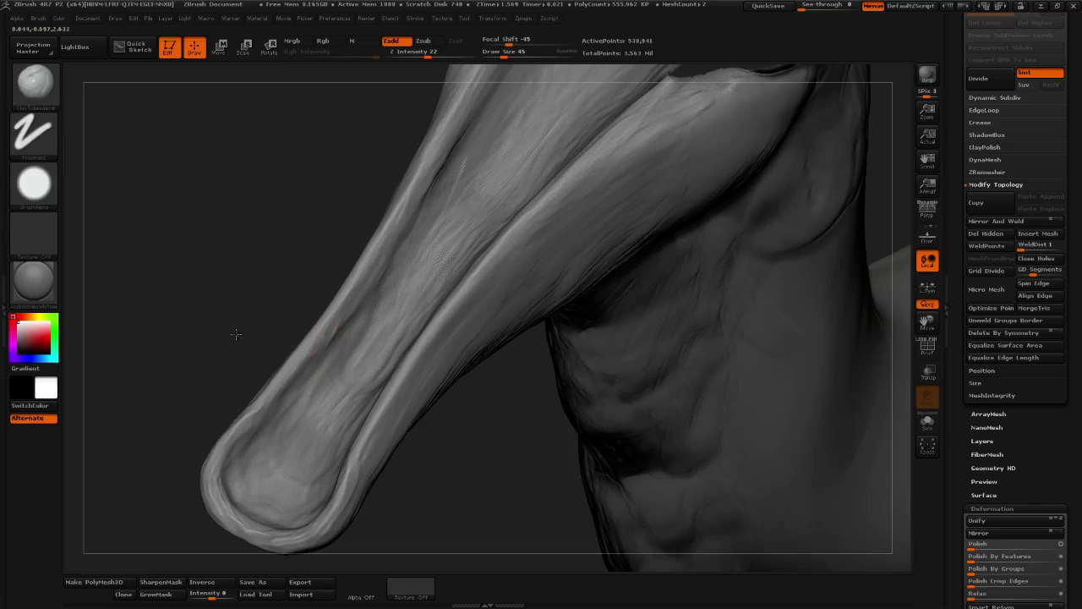
mouse_move(234, 334)
left_mouse_down()
mouse_move(344, 367)
mouse_move(621, 375)
mouse_move(583, 361)
left_mouse_up()
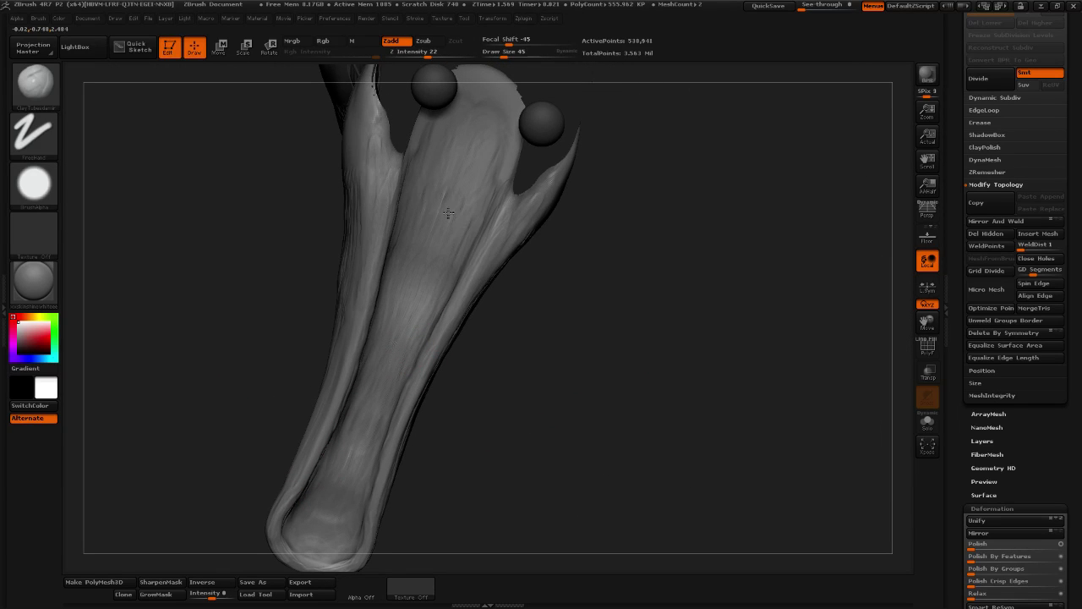
left_click_drag(519, 274, 474, 285)
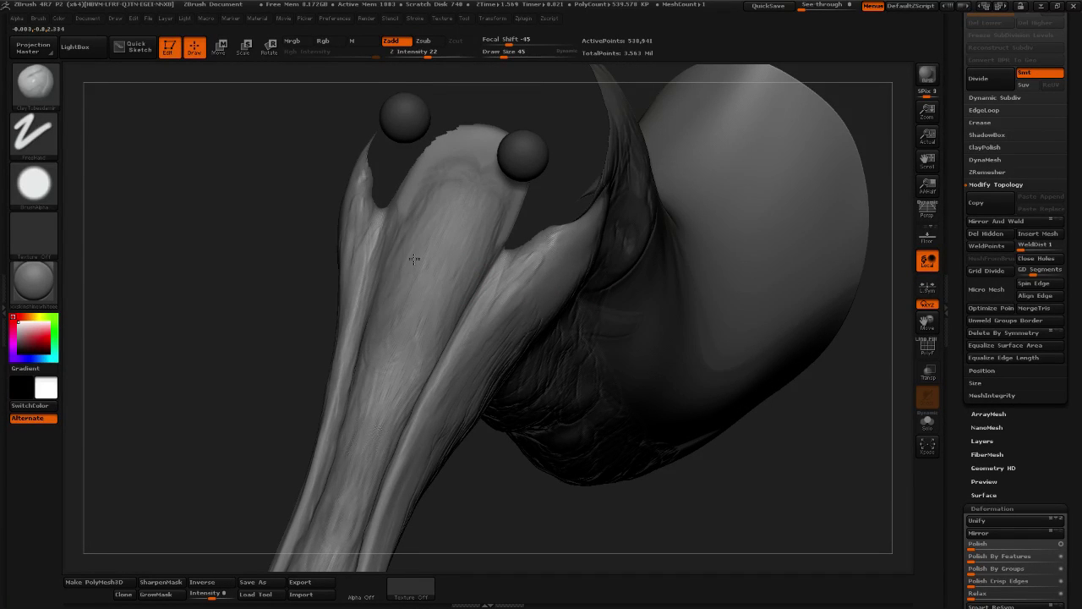
Fill and blend the narrow middle section of the lower beak's floor with short clay strokes
left_click_drag(525, 464, 542, 329, "alt")
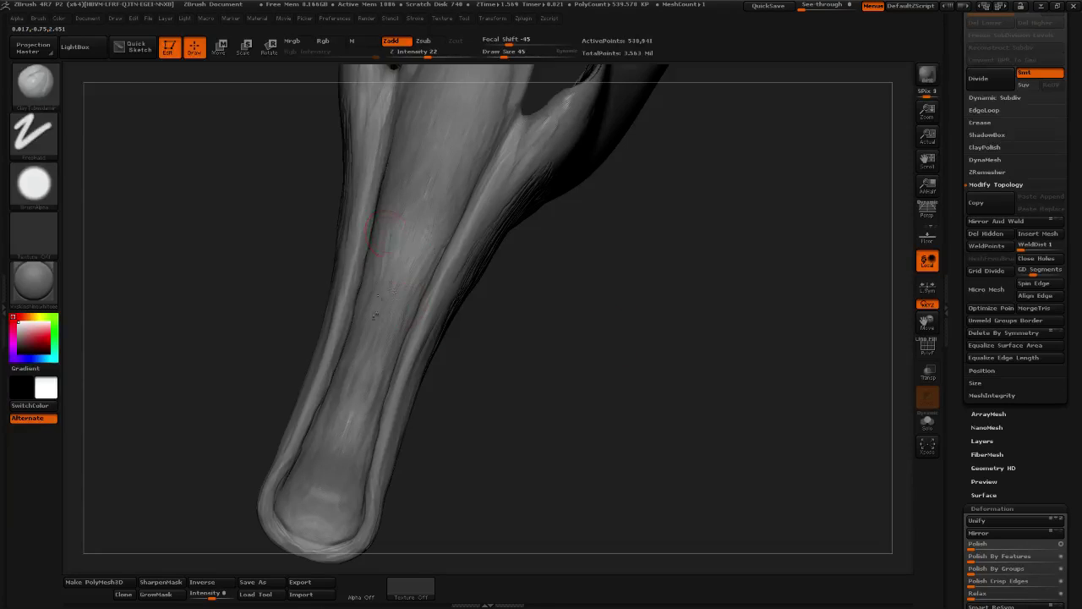
mouse_move(380, 344)
left_mouse_down()
mouse_move(415, 251)
mouse_move(379, 354)
left_mouse_up()
left_click_drag(566, 341, 575, 353)
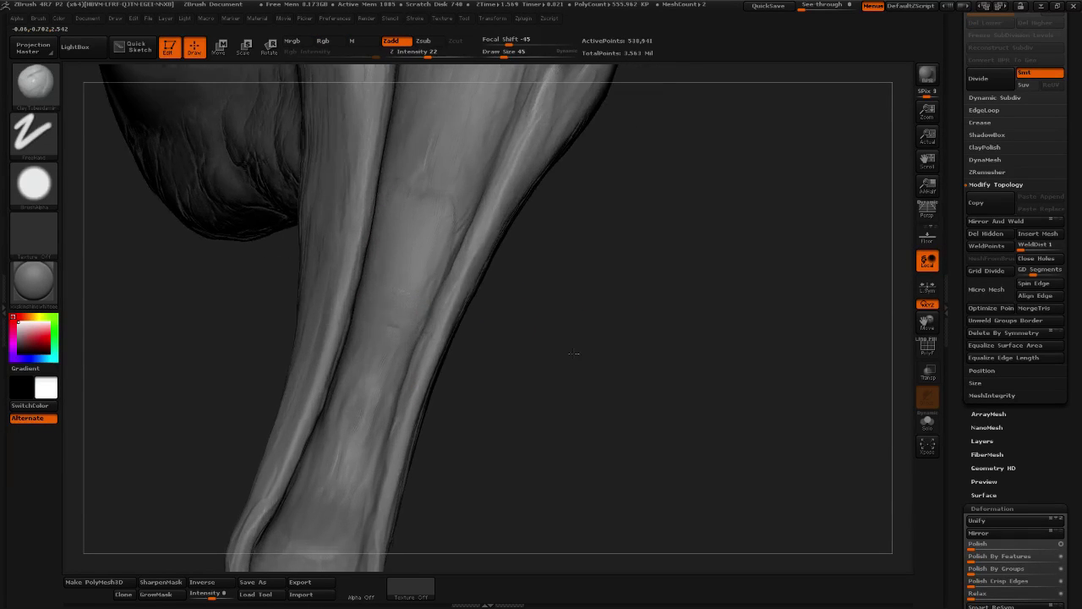
left_click_drag(385, 335, 398, 271)
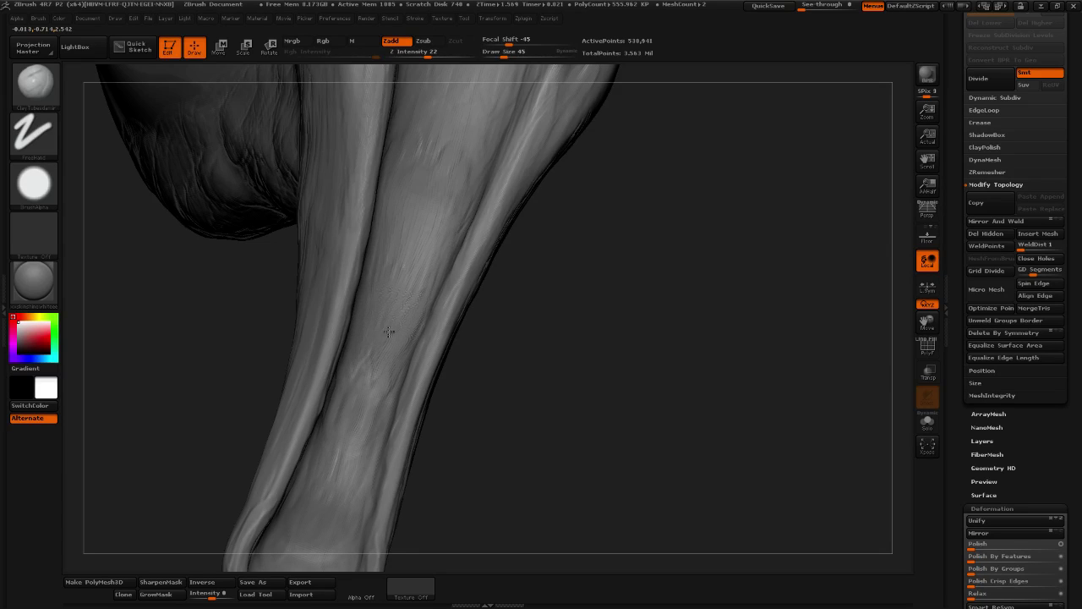
Smooth the hollow at the lower beak's tip and sculpt fine curved ridges inside its rim
mouse_move(544, 437)
left_mouse_down()
mouse_move(454, 241)
mouse_move(404, 296)
left_mouse_up()
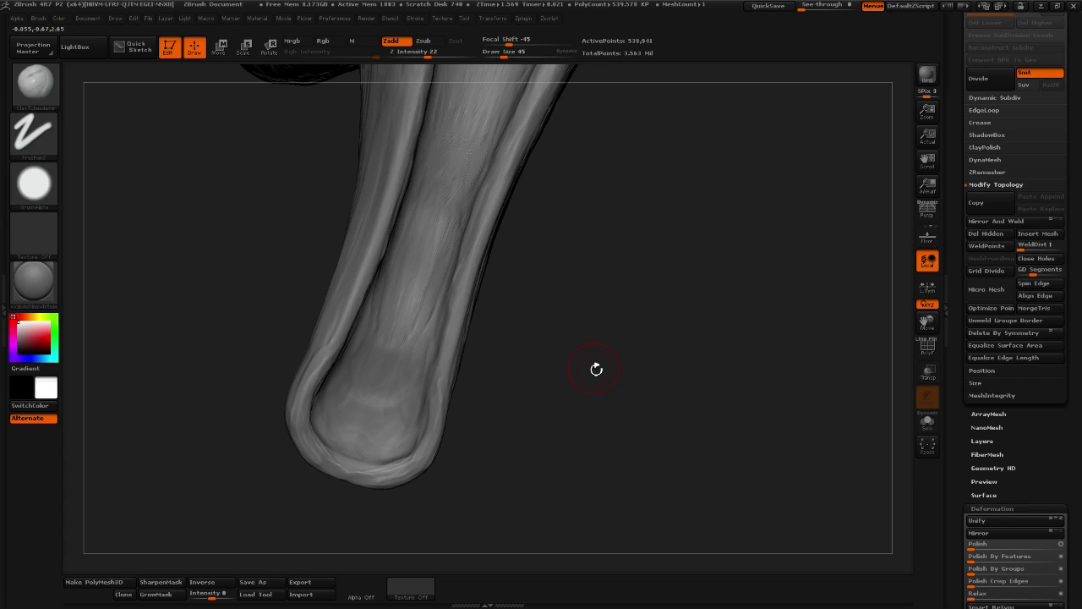
mouse_move(546, 350)
left_mouse_down()
mouse_move(640, 351)
mouse_move(582, 375)
mouse_move(507, 353)
mouse_move(394, 374)
left_mouse_up()
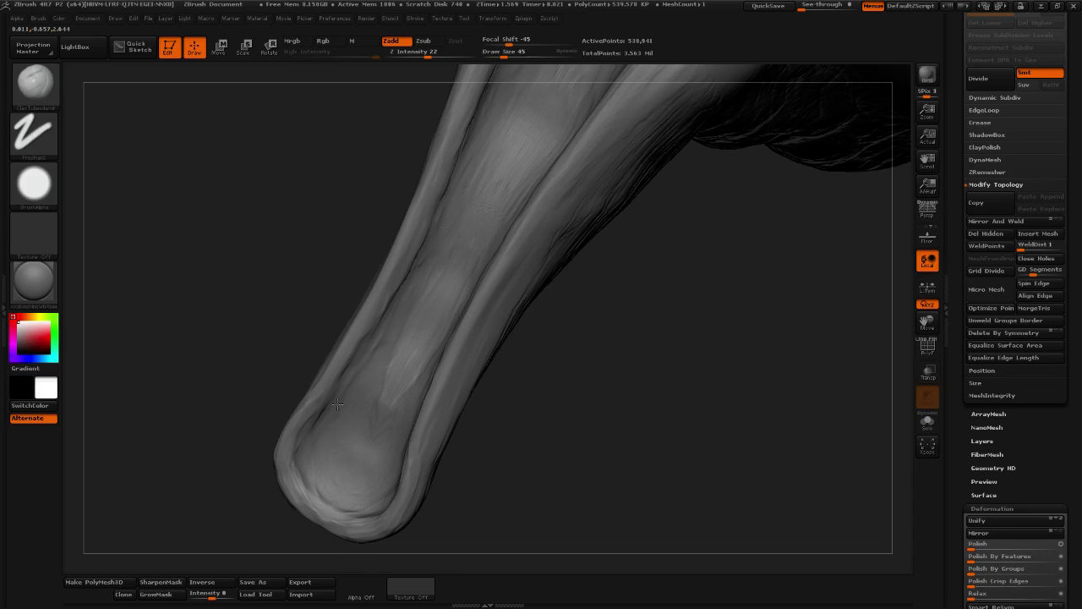
mouse_move(525, 457)
left_mouse_down()
mouse_move(546, 449)
mouse_move(522, 443)
mouse_move(508, 452)
left_mouse_up()
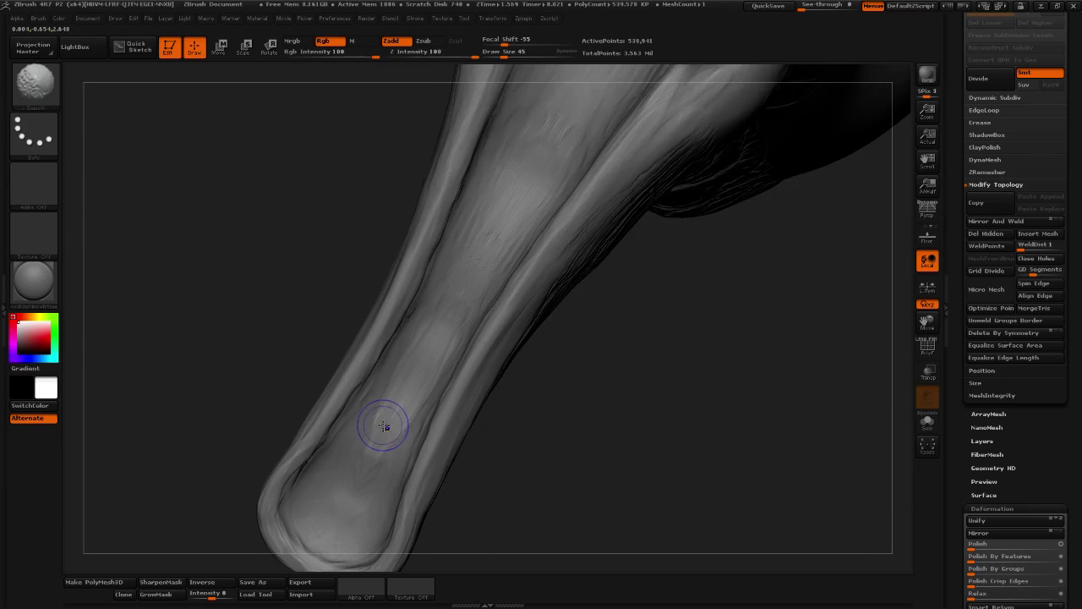
left_click_drag(387, 428, 340, 443, "shift")
mouse_move(546, 454)
left_mouse_down()
mouse_move(602, 444)
mouse_move(575, 436)
left_mouse_up()
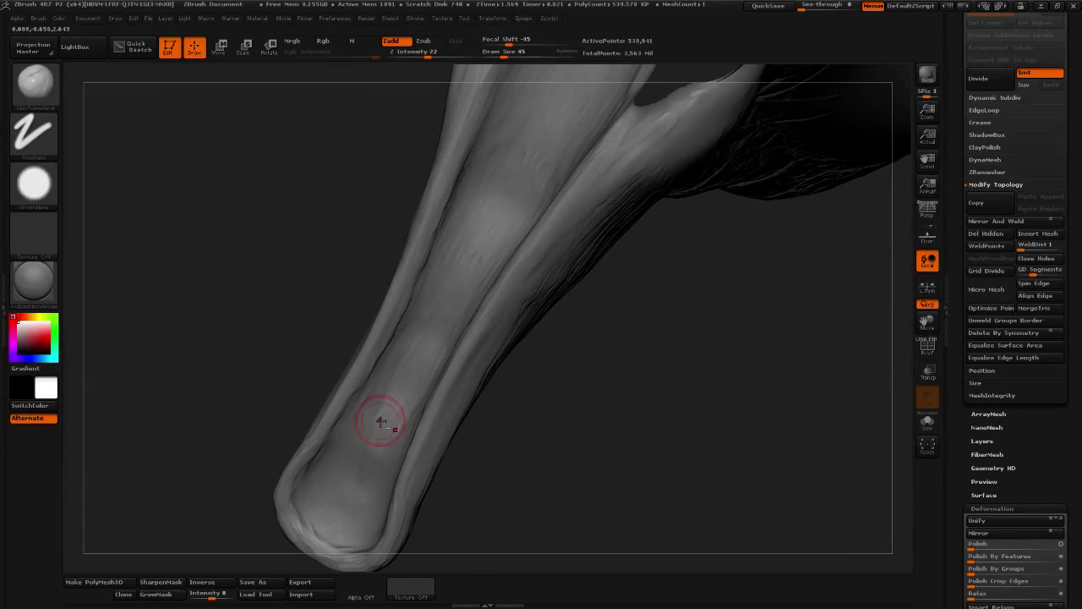
left_click_drag(381, 423, 364, 439)
left_click_drag(354, 511, 334, 470)
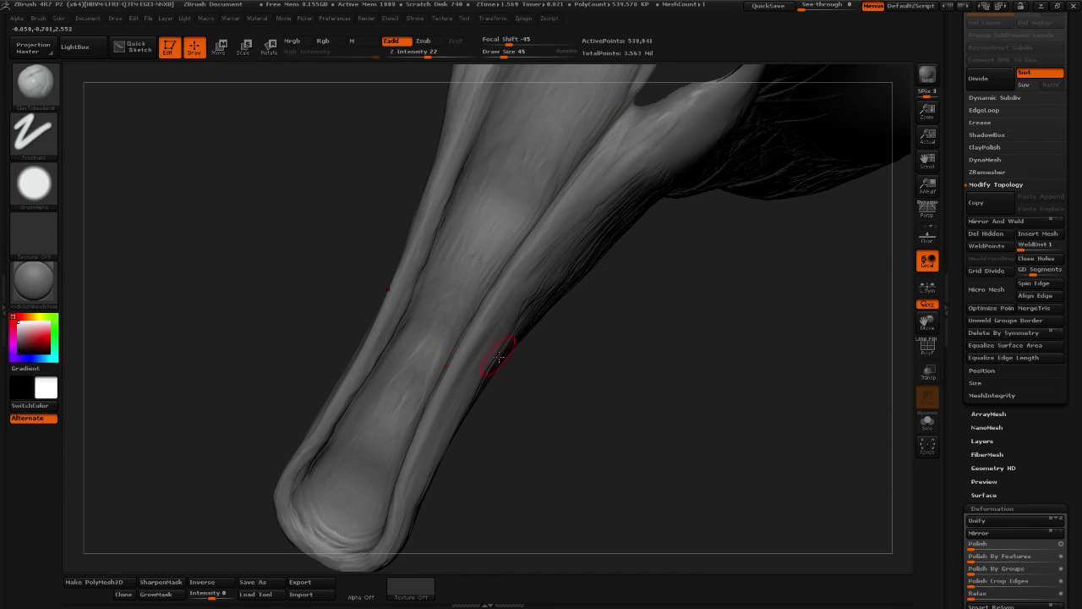
Add clay strokes along the middle of the lower beak's floor and smooth them toward the tip
mouse_move(565, 373)
left_mouse_down()
mouse_move(591, 378)
mouse_move(587, 427)
left_mouse_up()
left_click_drag(372, 403, 396, 368)
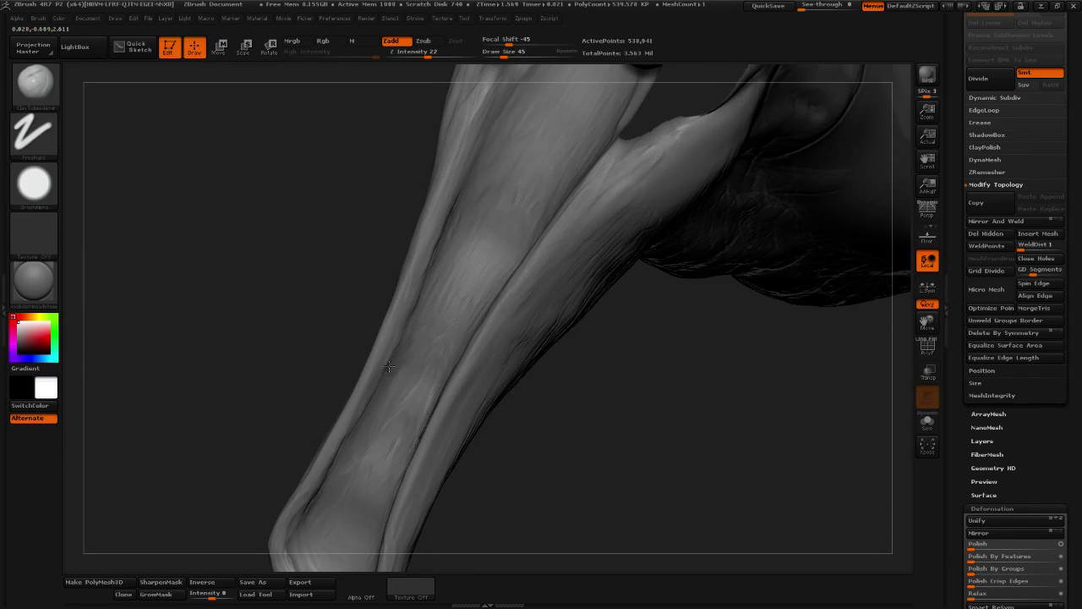
left_click_drag(530, 396, 549, 394)
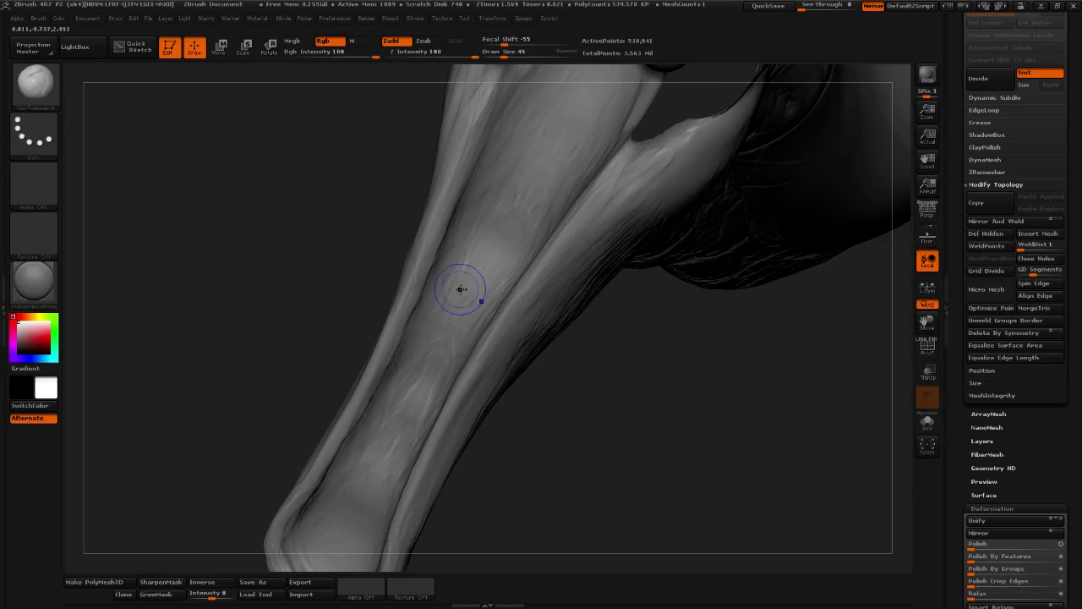
left_click_drag(462, 290, 439, 321, "shift")
mouse_move(548, 455)
left_mouse_down()
mouse_move(589, 462)
mouse_move(558, 410)
left_mouse_up()
left_click_drag(429, 394, 390, 437, "shift")
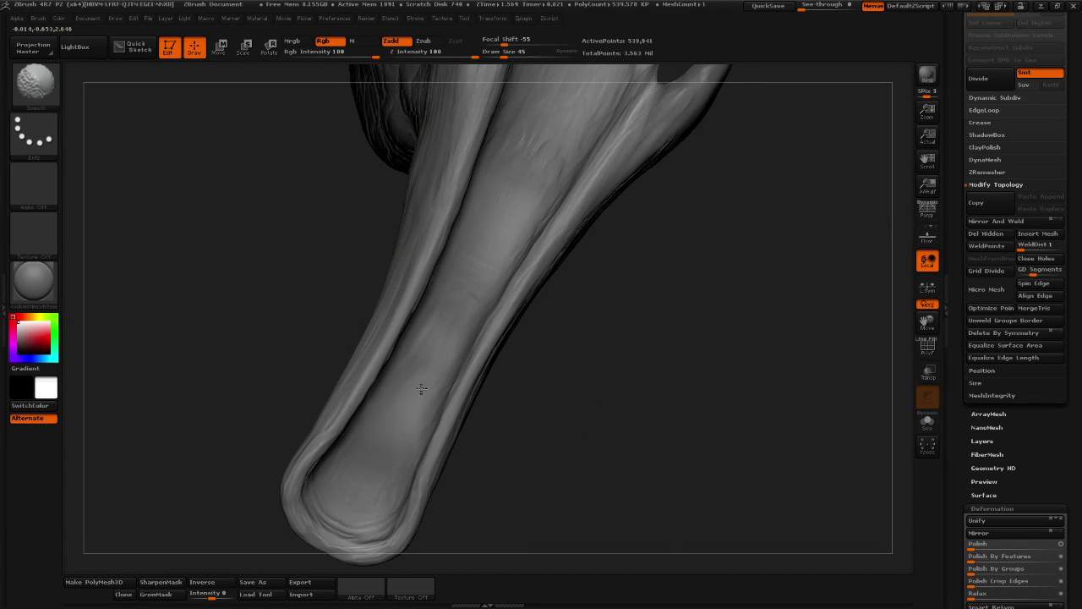
Add fine clay strokes across the narrow middle of the lower beak's floor and smooth them into the surrounding surface
left_click_drag(616, 321, 419, 389)
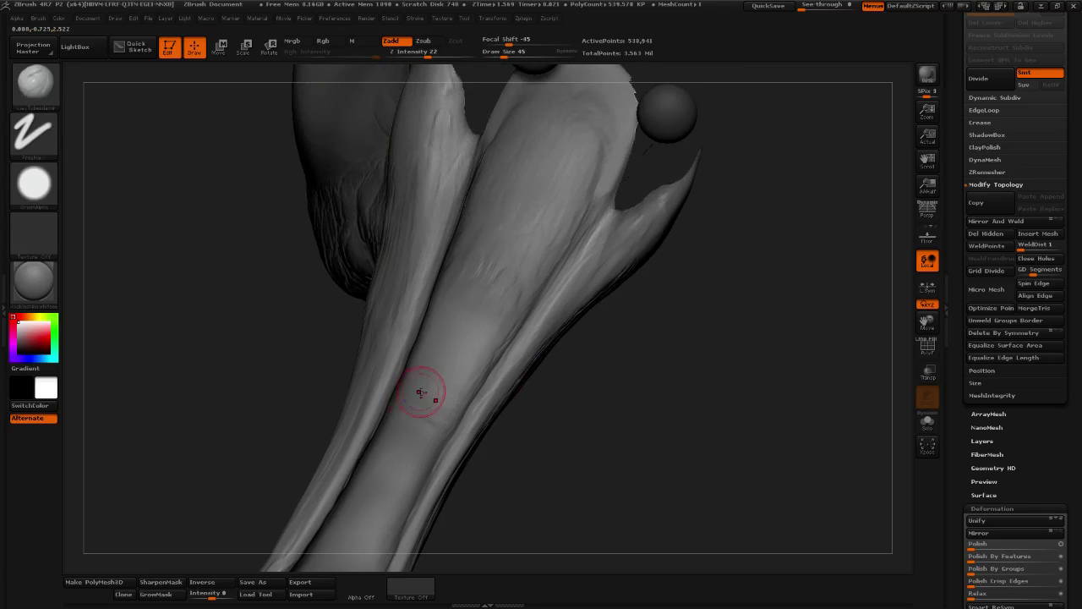
key("shift")
mouse_move(571, 416)
left_mouse_down()
mouse_move(483, 415)
mouse_move(592, 389)
mouse_move(562, 362)
mouse_move(561, 438)
left_mouse_up()
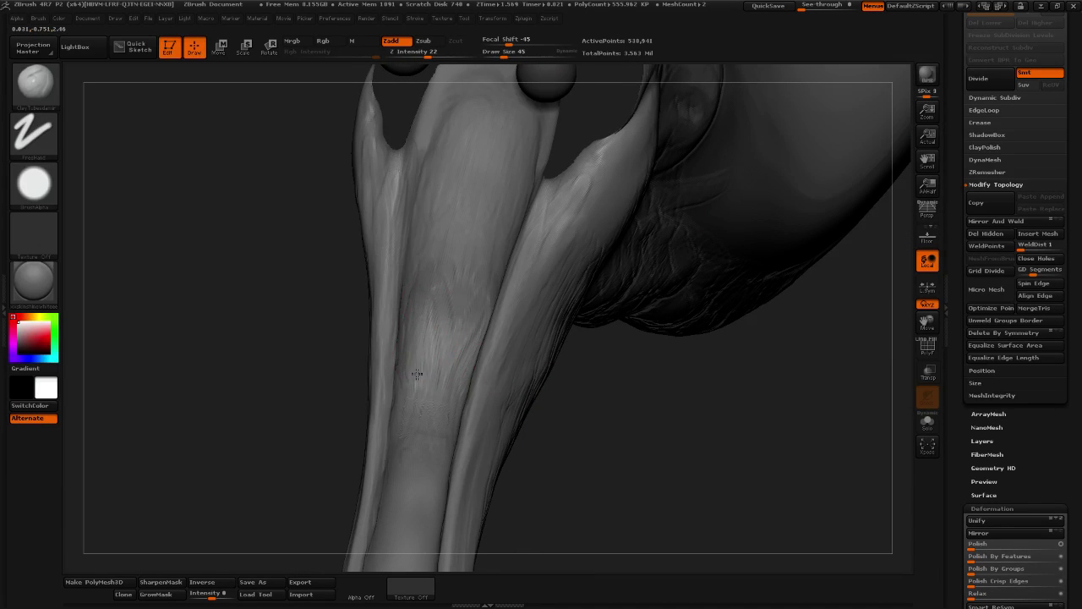
key("shift")
mouse_move(580, 471)
left_mouse_down()
mouse_move(648, 476)
mouse_move(609, 476)
mouse_move(599, 493)
mouse_move(496, 462)
left_mouse_up()
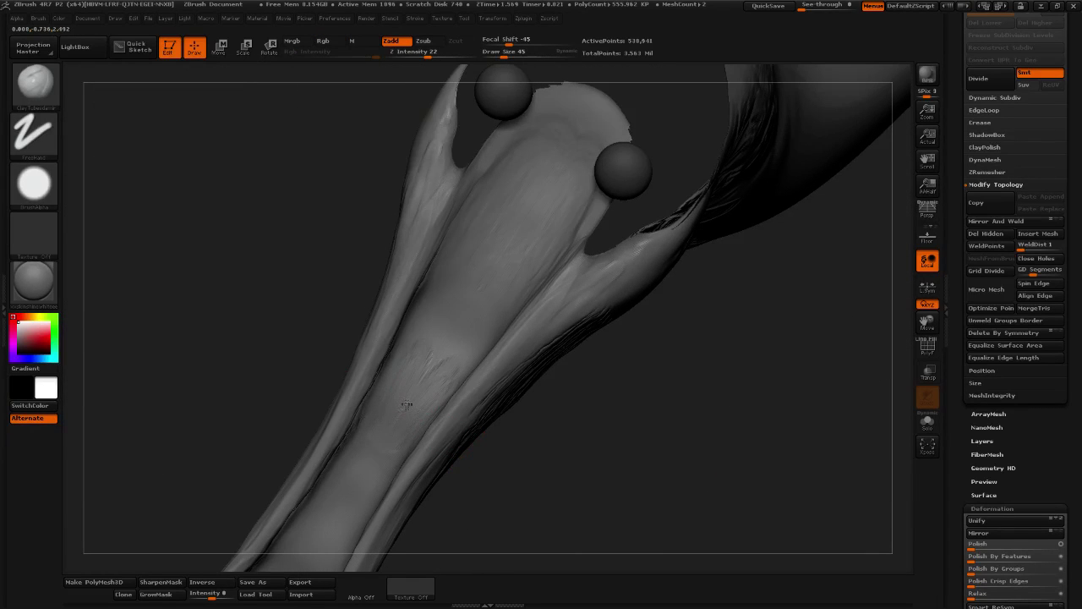
left_click_drag(541, 396, 523, 475, "alt")
left_click_drag(441, 421, 410, 466)
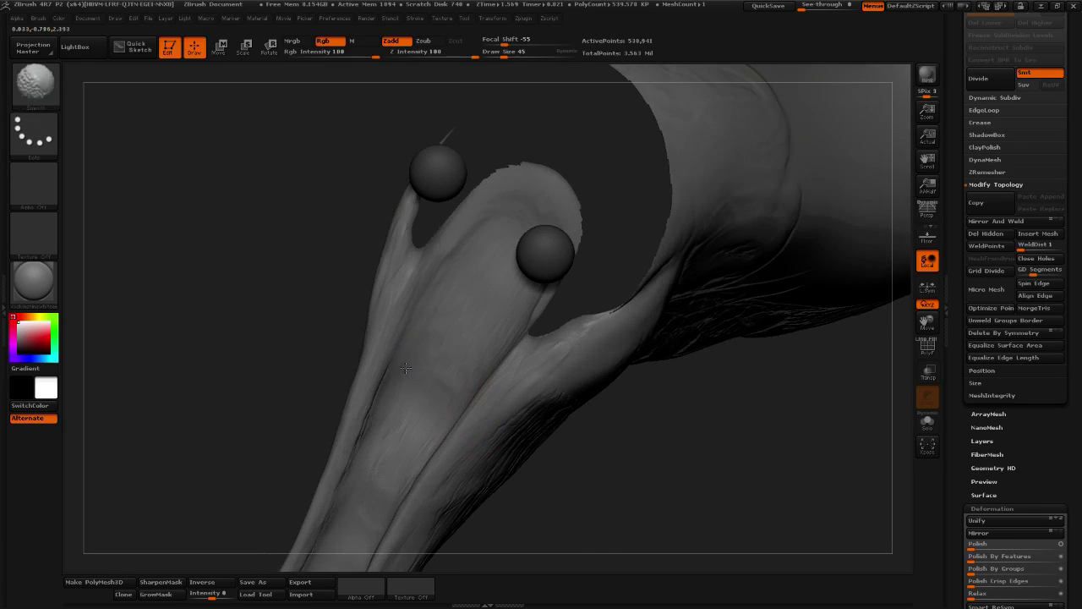
Build up the lower beak's floor with the Clay Tubes brush where the narrow middle widens toward the throat
key("b")
key("c")
key("t")
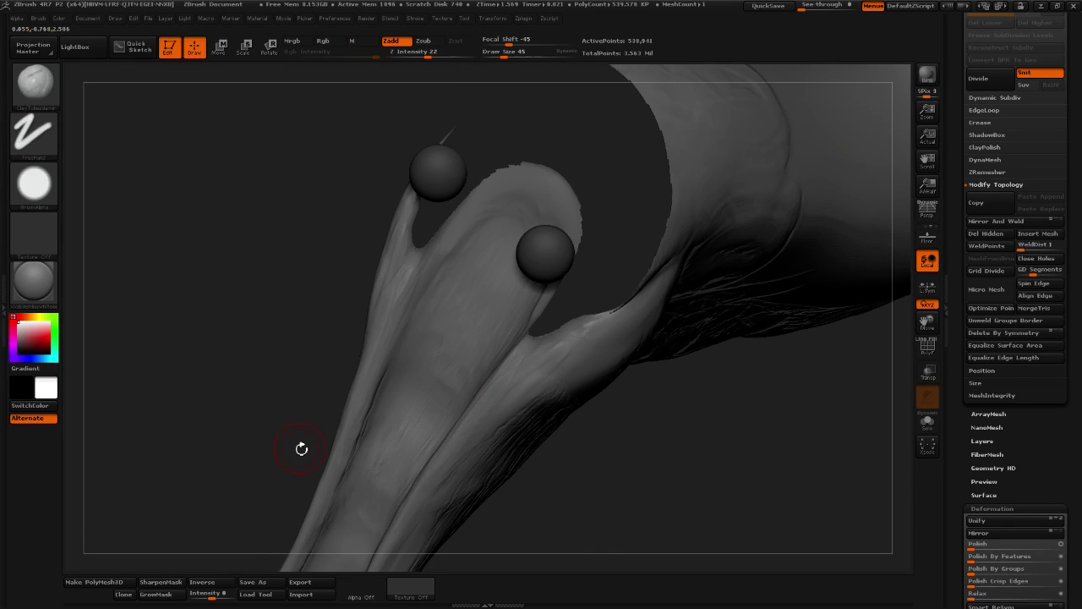
mouse_move(743, 386)
left_mouse_down()
mouse_move(367, 367)
mouse_move(440, 383)
mouse_move(490, 358)
left_mouse_up()
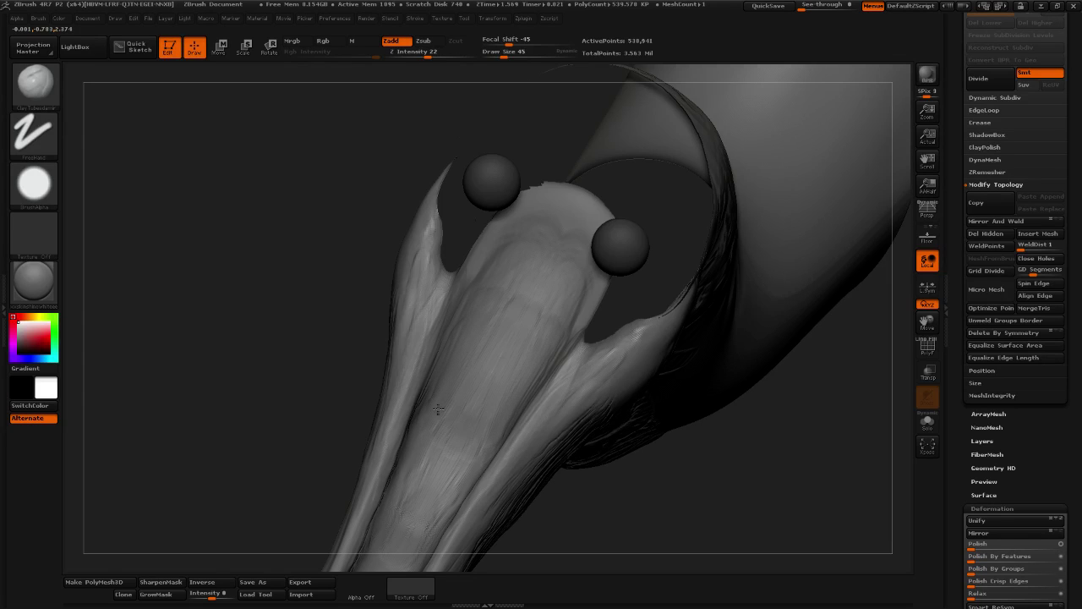
left_click_drag(658, 500, 686, 521)
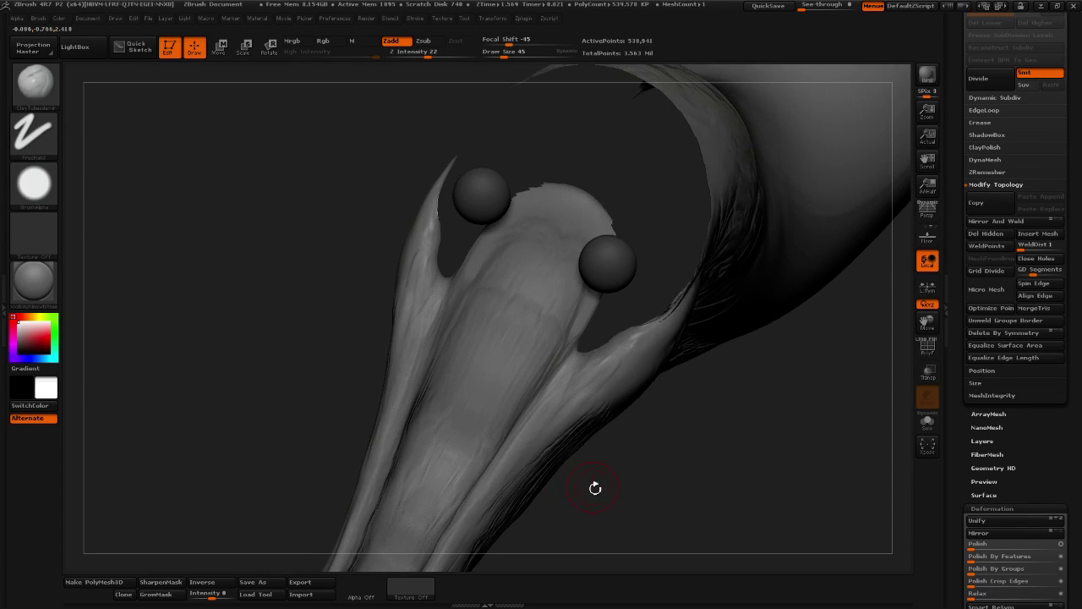
left_click_drag(595, 488, 702, 493)
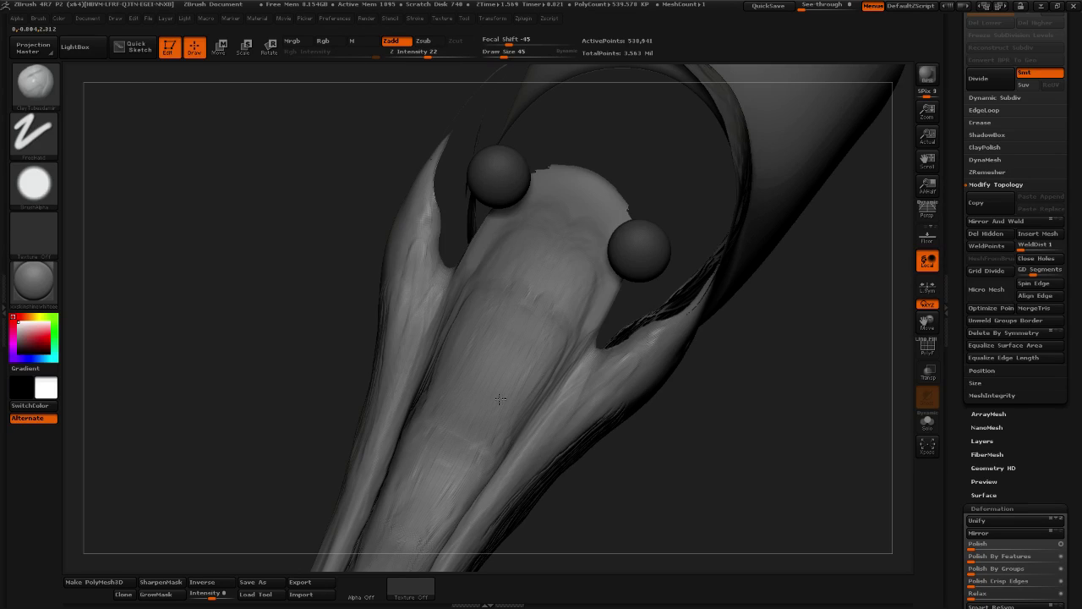
Sculpt lengthwise clay strokes over the wide rear section of the lower beak's floor, up to the throat edge
left_click_drag(518, 269, 563, 288)
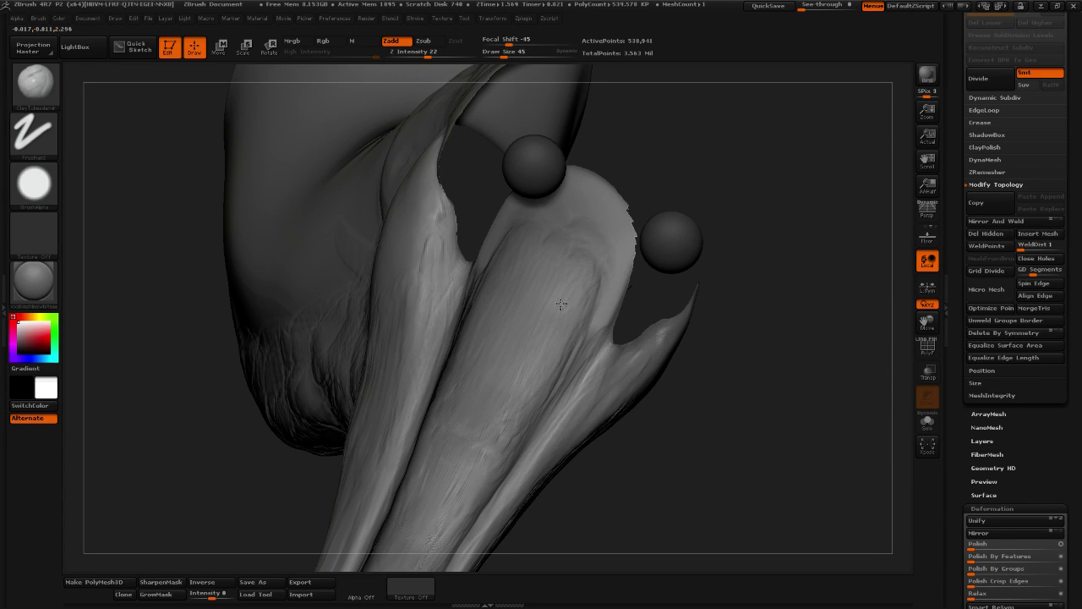
left_click_drag(724, 442, 672, 415)
key("shift")
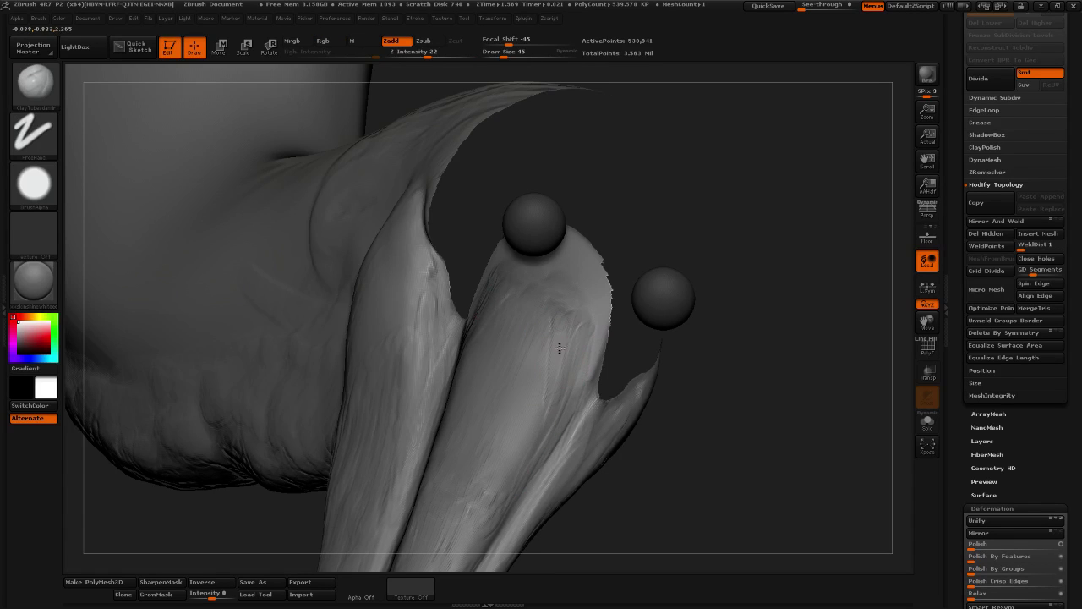
mouse_move(713, 455)
left_mouse_down()
mouse_move(773, 449)
mouse_move(775, 460)
mouse_move(763, 453)
left_mouse_up()
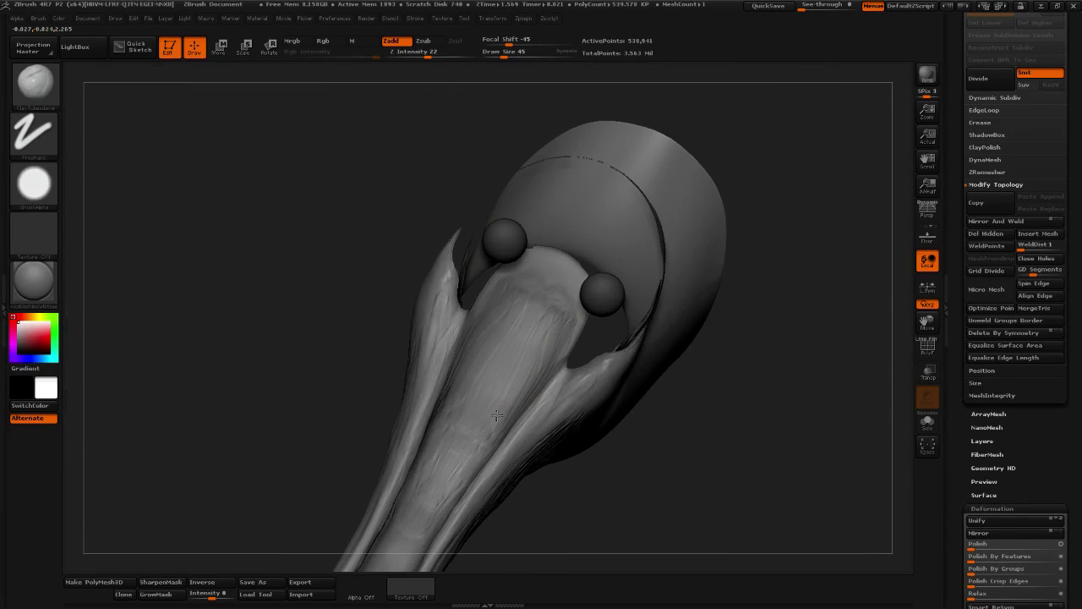
mouse_move(685, 522)
left_mouse_down()
mouse_move(732, 445)
mouse_move(678, 442)
left_mouse_up()
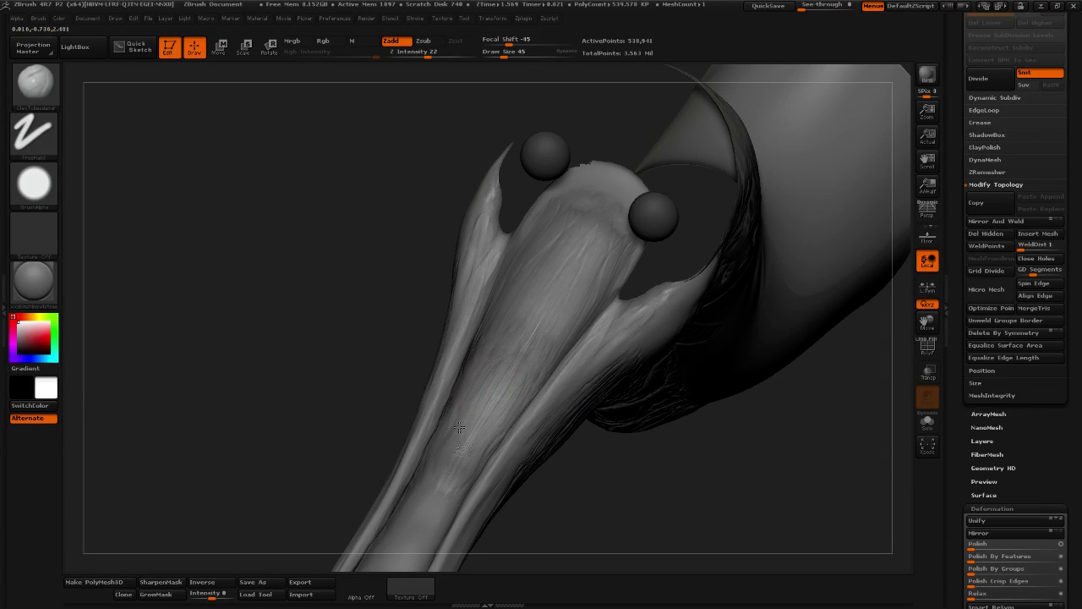
Continue the lengthwise clay strokes from the middle of the lower beak's floor down into the tip hollow
left_click_drag(605, 549, 616, 488)
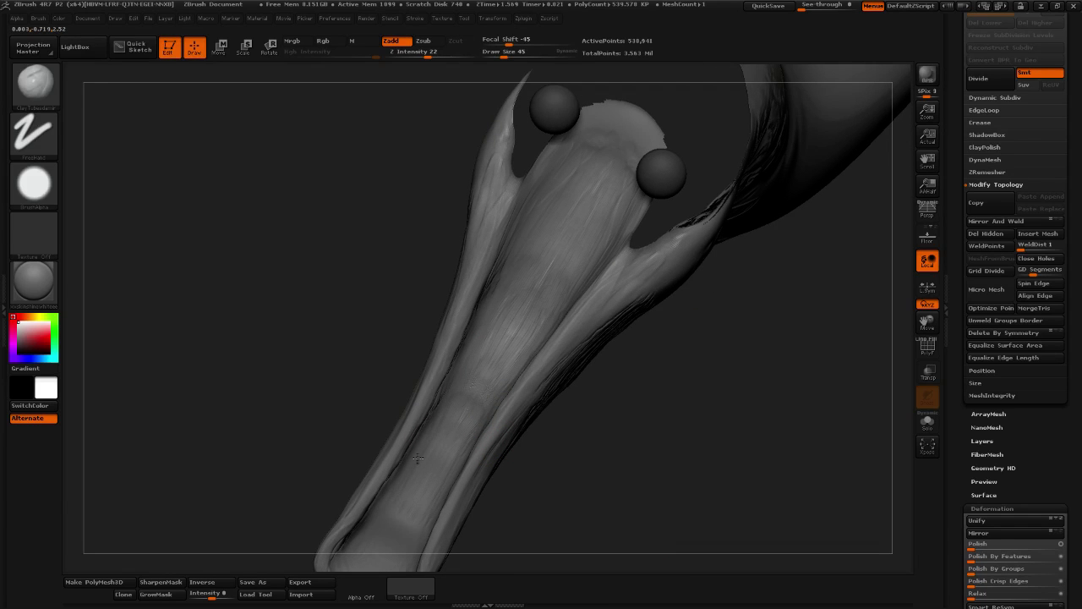
left_click_drag(528, 490, 642, 406)
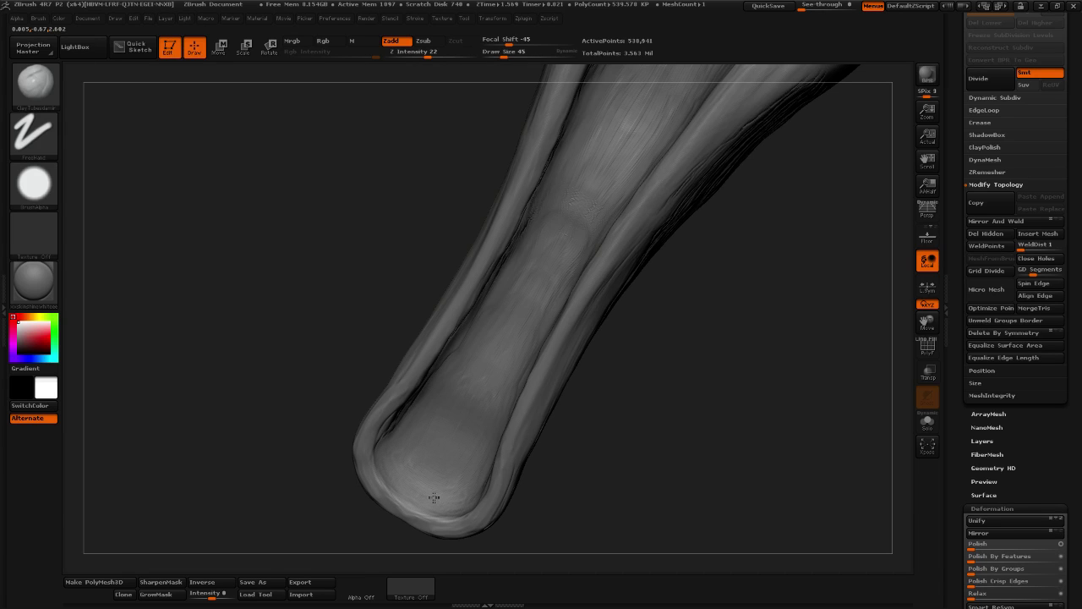
mouse_move(666, 489)
left_mouse_down()
mouse_move(659, 505)
mouse_move(688, 510)
mouse_move(550, 510)
mouse_move(526, 492)
mouse_move(541, 506)
left_mouse_up()
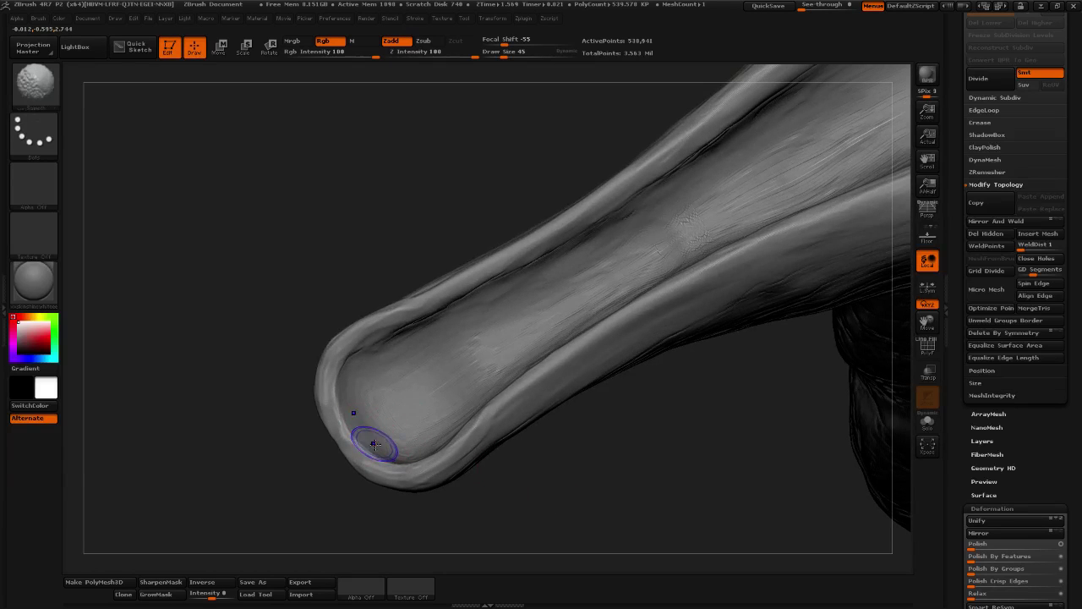
Smooth the tip hollow along its inner rim and the adjoining part of the lower beak's floor
left_click_drag(372, 443, 343, 437, "shift")
left_click_drag(394, 468, 418, 466, "shift")
mouse_move(500, 457)
left_mouse_down()
mouse_move(555, 503)
mouse_move(520, 522)
left_mouse_up()
left_click_drag(427, 462, 389, 482, "shift")
left_click_drag(465, 400, 433, 421, "shift")
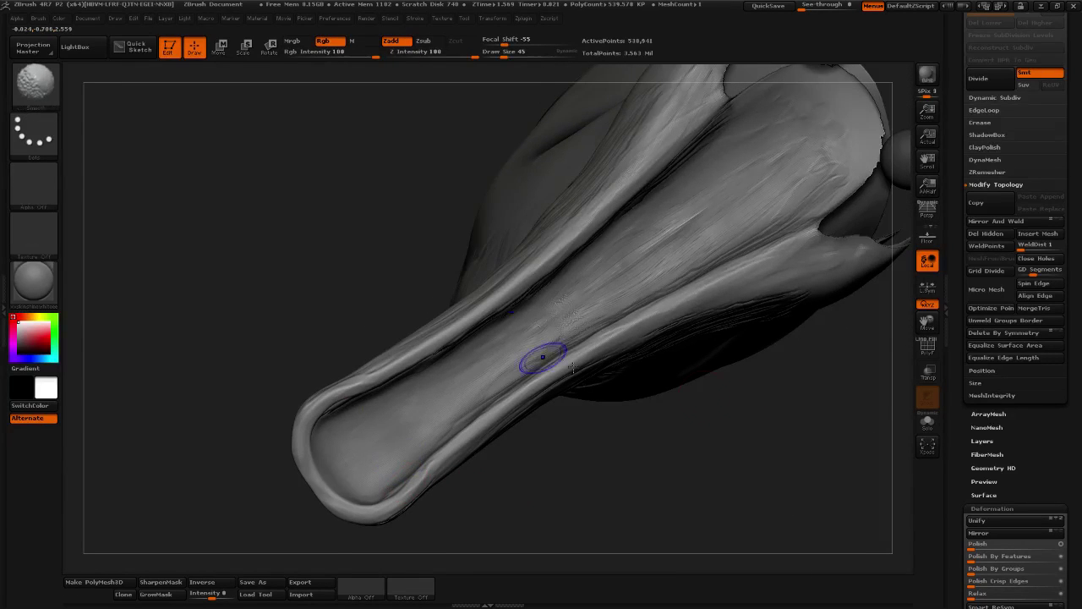
Layer long clay strokes along the whole lower beak floor and beside its inner side edge
mouse_move(643, 474)
left_mouse_down()
mouse_move(761, 459)
mouse_move(664, 520)
mouse_move(696, 476)
mouse_move(684, 461)
mouse_move(671, 513)
mouse_move(495, 448)
mouse_move(430, 452)
left_mouse_up()
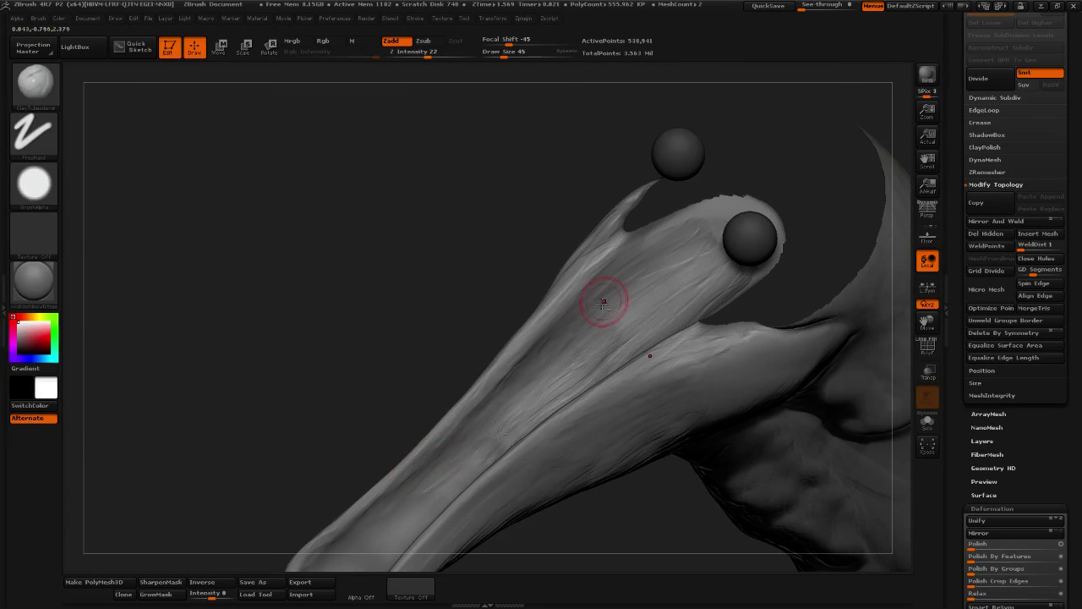
left_click_drag(587, 536, 587, 474)
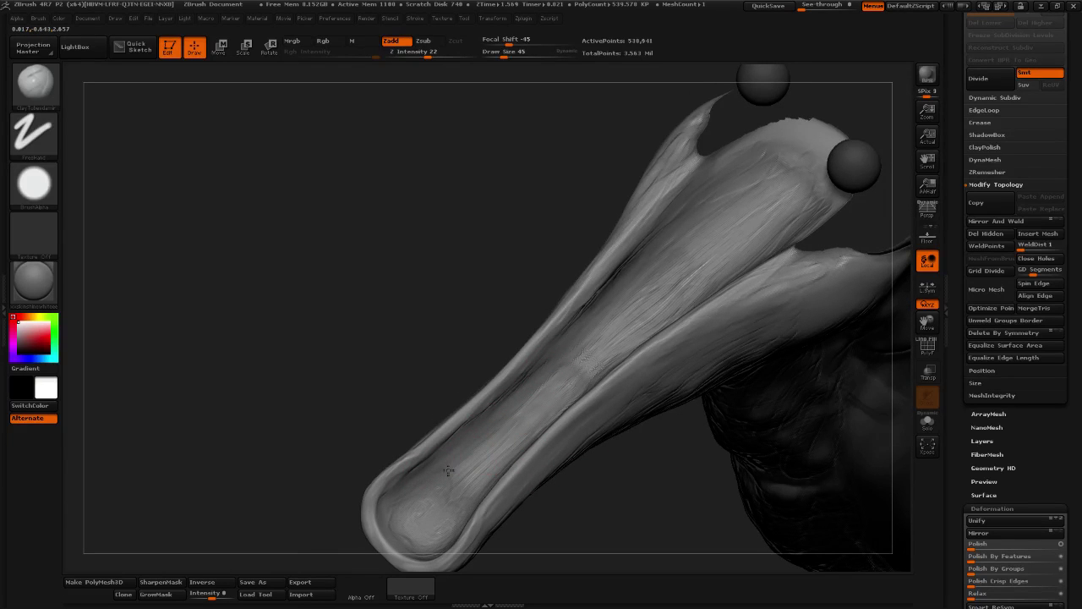
mouse_move(669, 498)
left_mouse_down()
mouse_move(635, 532)
mouse_move(617, 524)
left_mouse_up()
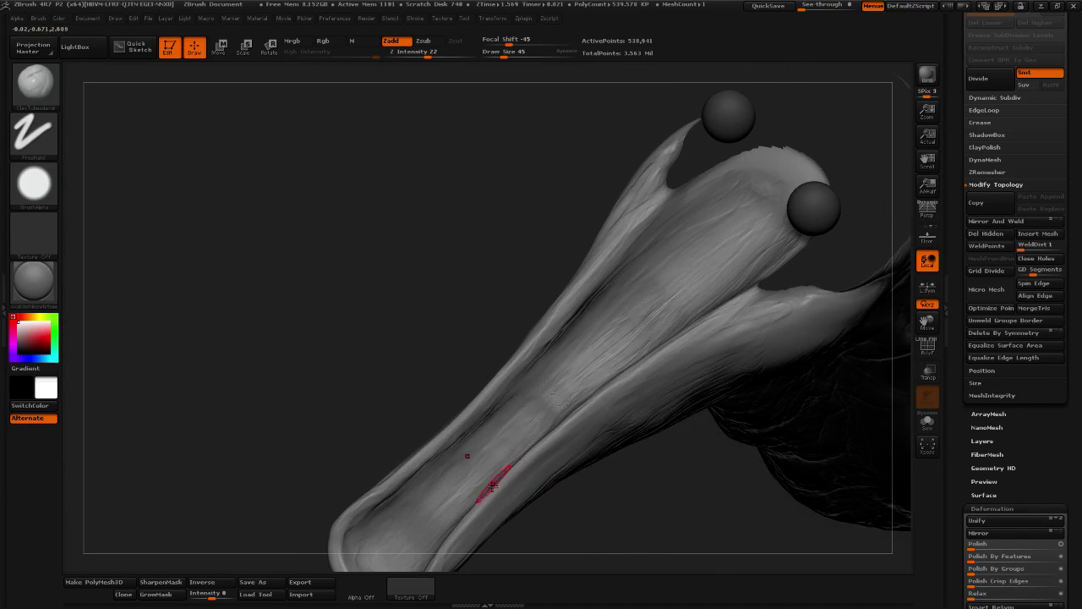
mouse_move(677, 485)
left_mouse_down()
mouse_move(635, 519)
mouse_move(604, 524)
mouse_move(640, 482)
mouse_move(546, 446)
left_mouse_up()
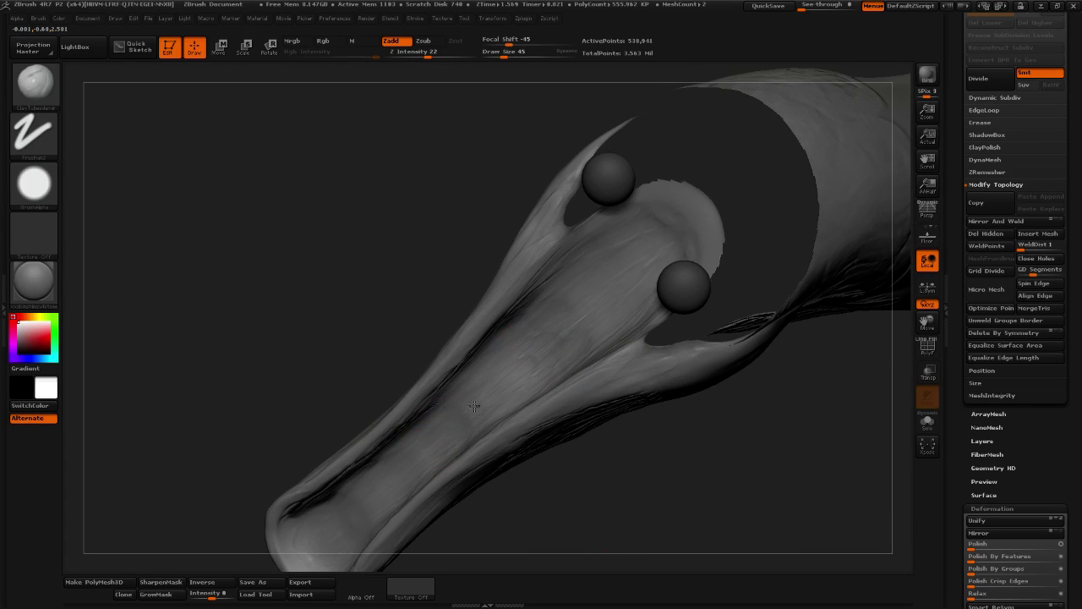
Fill the wide rear of the lower beak's floor with clay and smooth it toward the middle
mouse_move(648, 476)
left_mouse_down()
mouse_move(657, 476)
mouse_move(657, 515)
mouse_move(533, 386)
left_mouse_up()
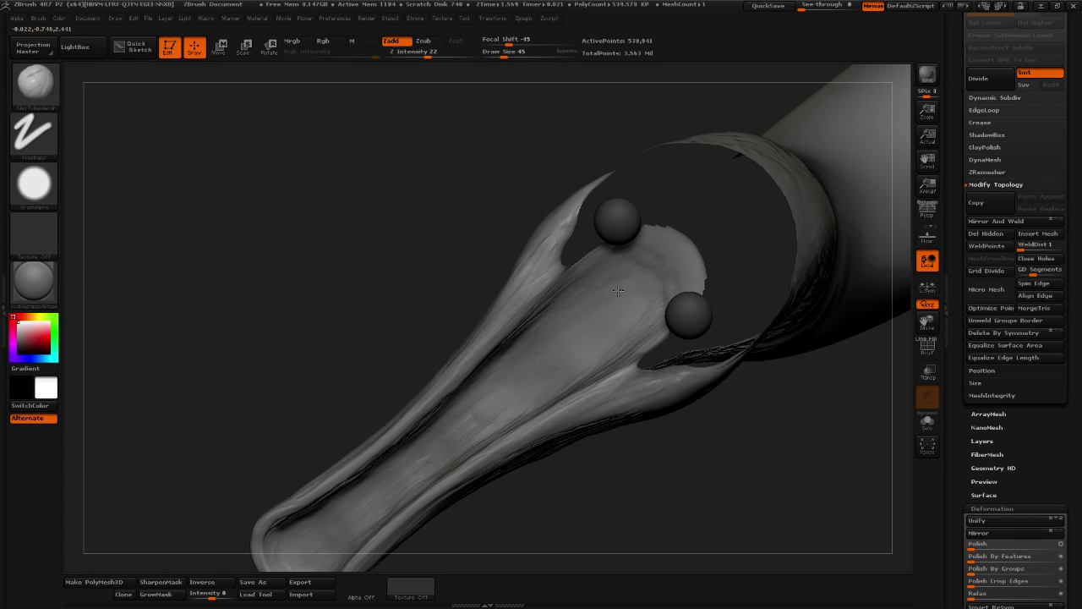
left_click_drag(649, 504, 583, 370)
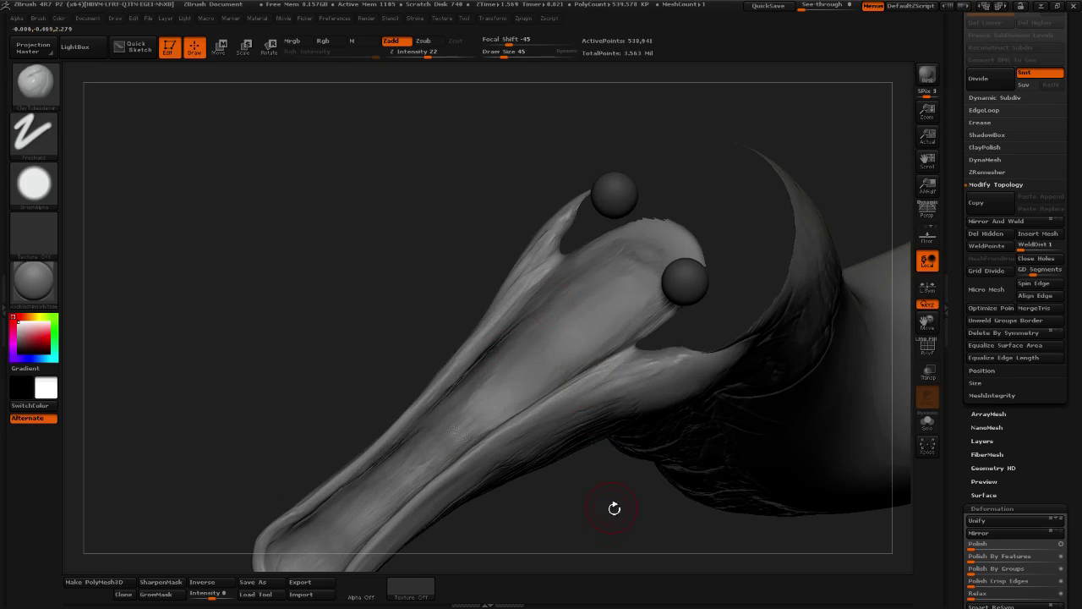
left_click_drag(615, 508, 544, 259)
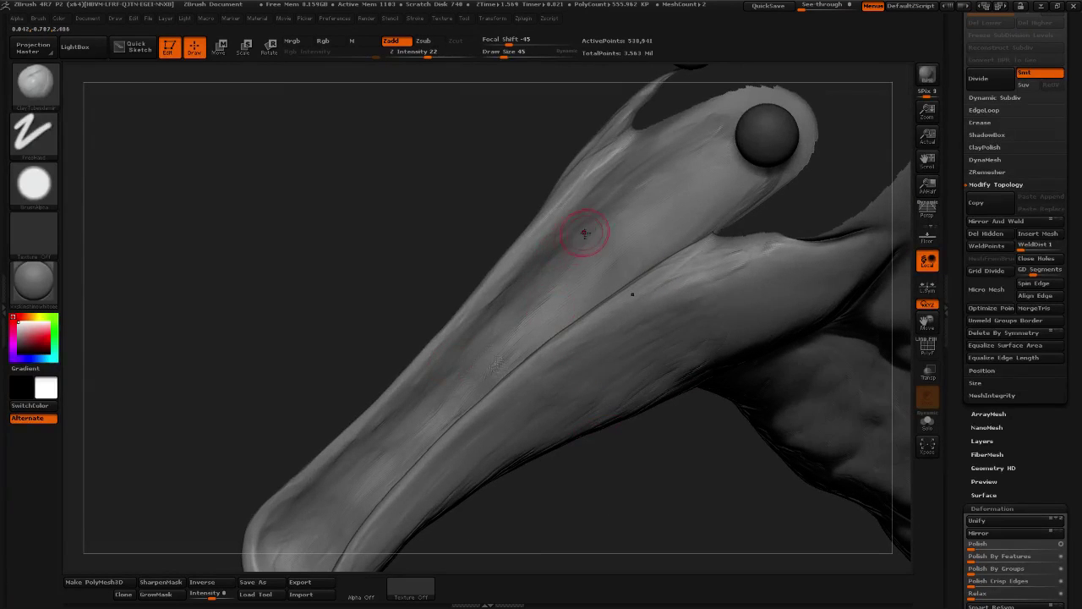
key("shift")
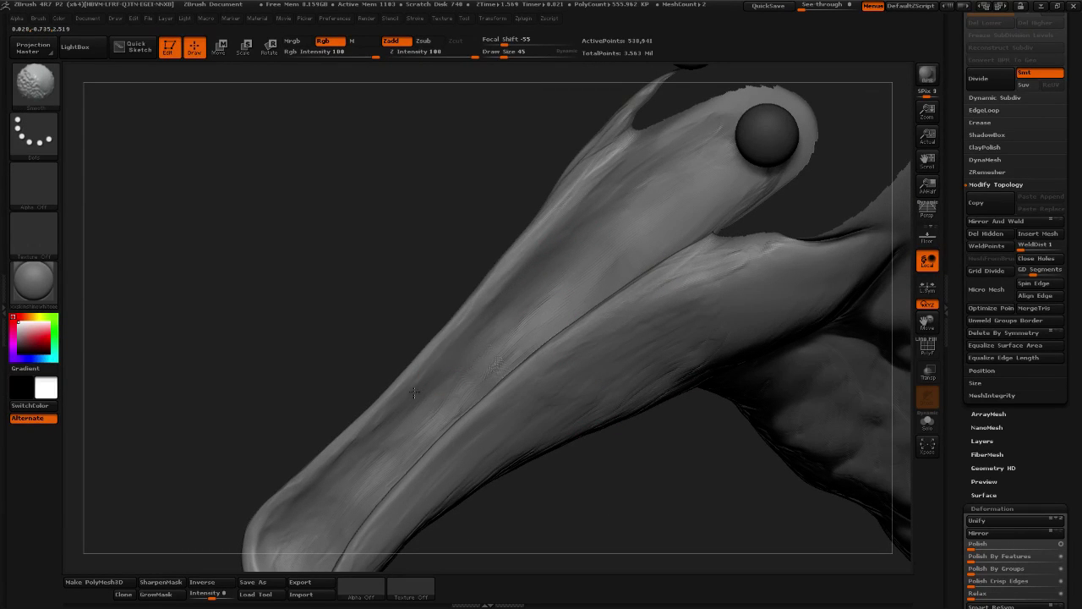
Build a soft rounded form with curved clay strokes inside the lower beak's tip hollow and smooth it
left_click_drag(557, 540, 512, 427)
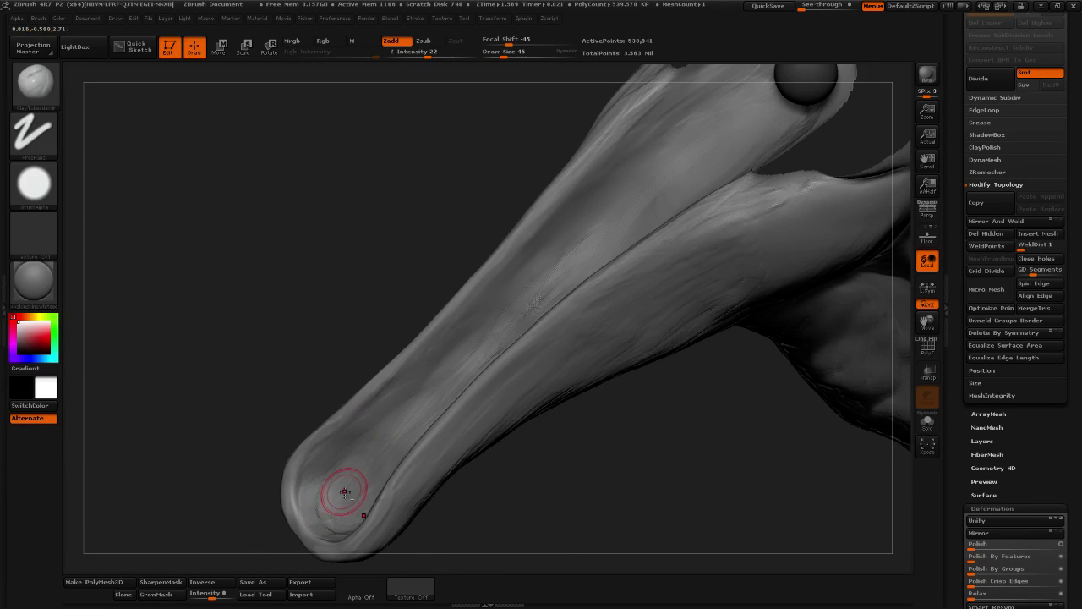
left_click_drag(602, 509, 474, 468)
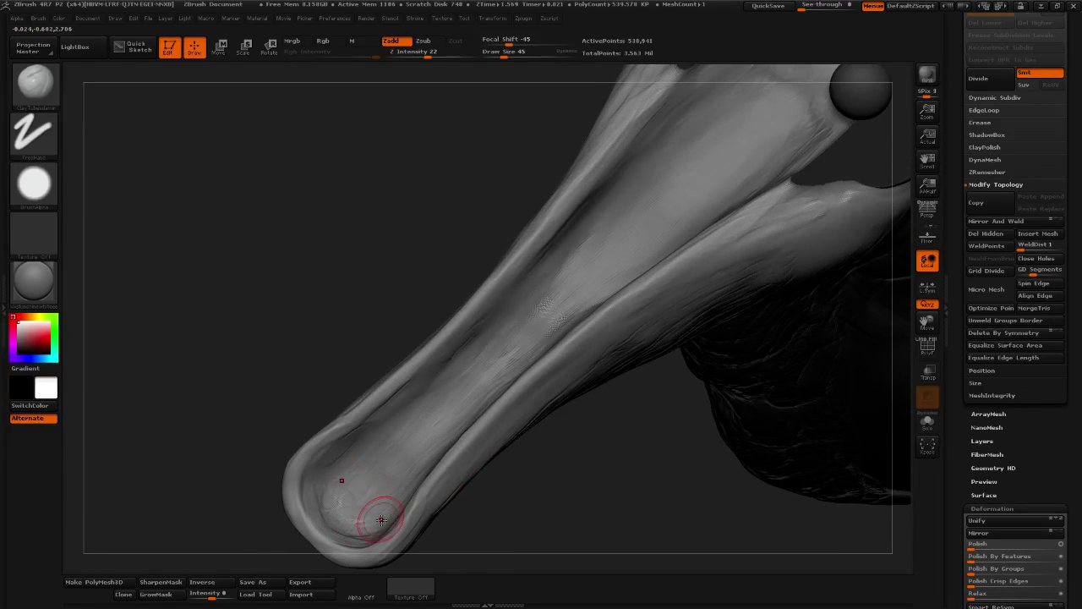
key("shift")
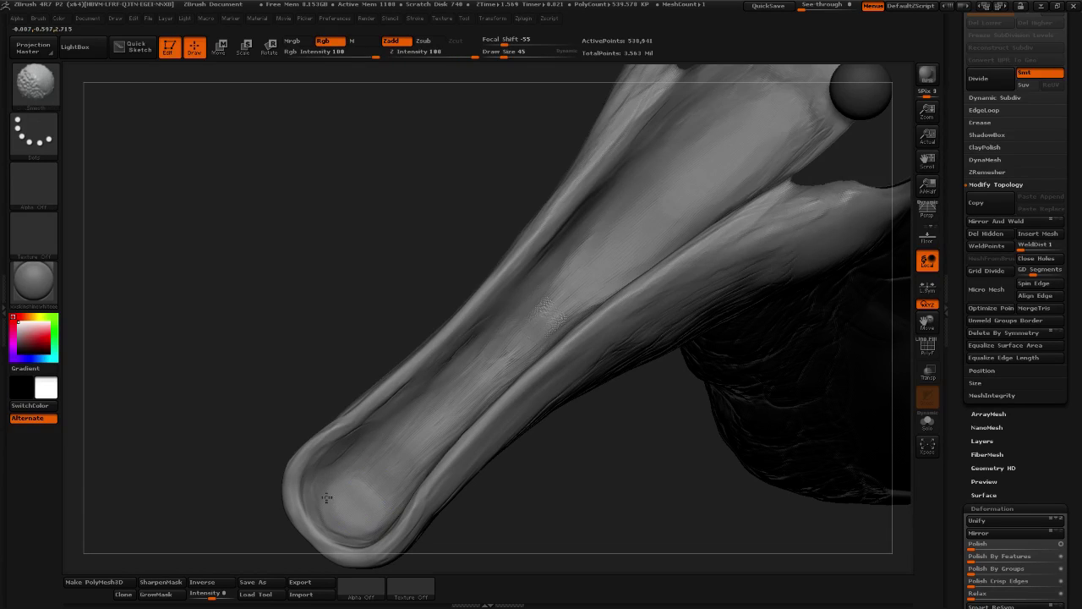
mouse_move(507, 516)
left_mouse_down()
mouse_move(551, 519)
mouse_move(532, 519)
mouse_move(561, 477)
mouse_move(548, 461)
left_mouse_up()
left_click_drag(385, 458, 359, 459)
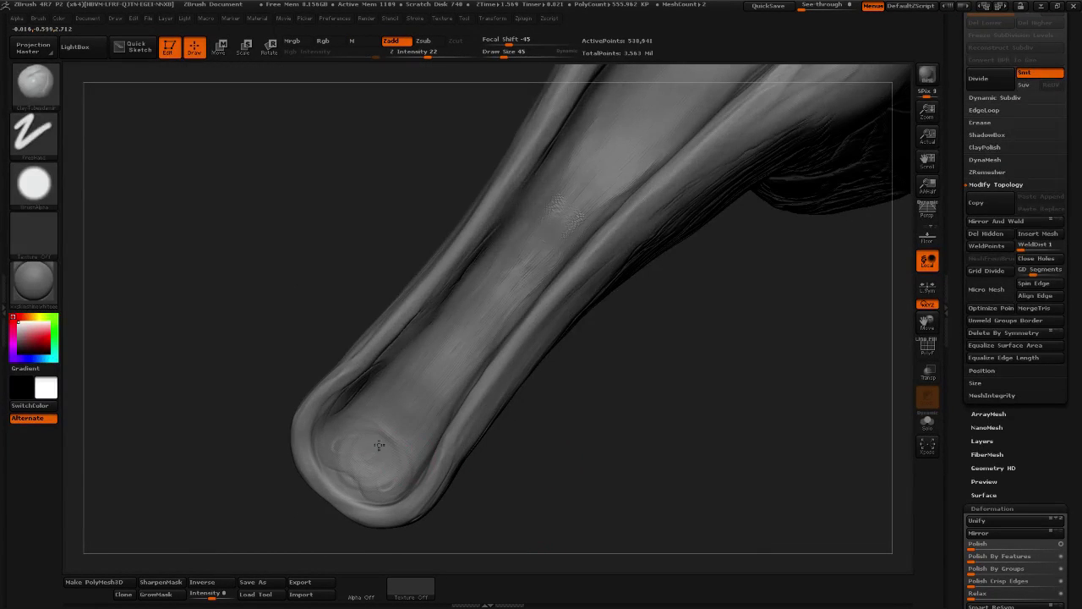
Refine the rear end of the lower beak's floor near the throat with clay strokes and smooth them
left_click_drag(605, 432, 575, 397)
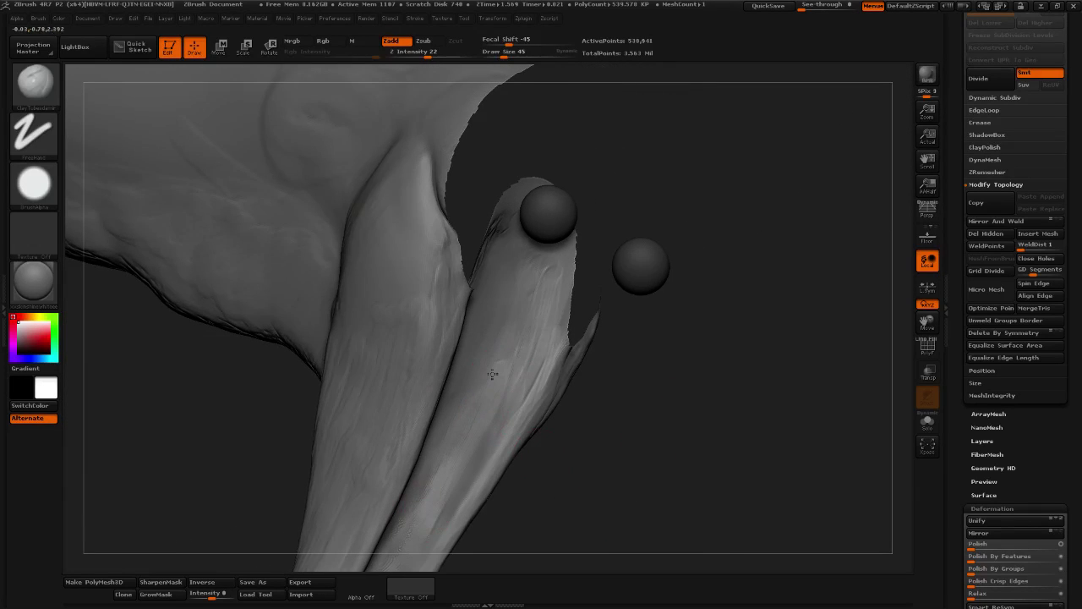
left_click_drag(718, 386, 683, 439)
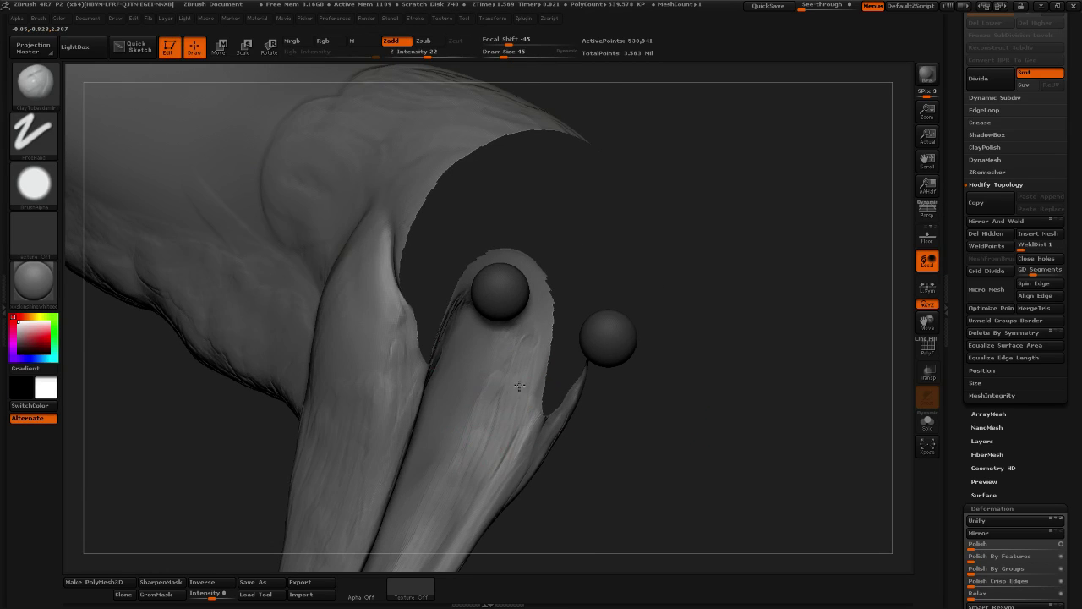
left_click_drag(520, 386, 501, 449)
left_click_drag(676, 457, 680, 423)
mouse_move(684, 491)
left_mouse_down()
mouse_move(698, 467)
mouse_move(594, 406)
left_mouse_up()
key("shift")
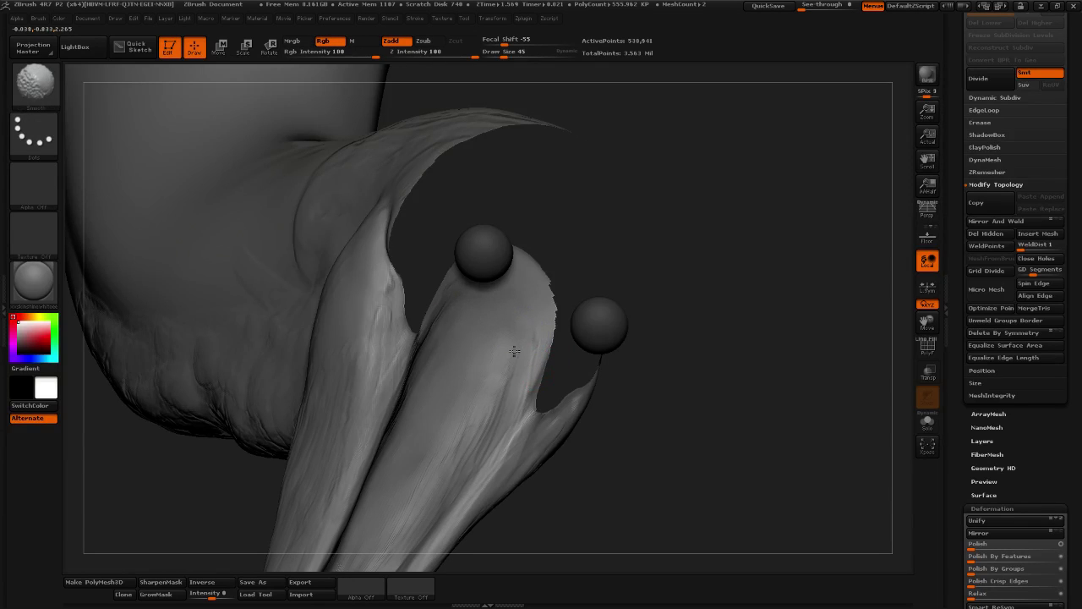
mouse_move(715, 442)
left_mouse_down()
mouse_move(730, 457)
mouse_move(695, 463)
mouse_move(694, 431)
mouse_move(592, 427)
left_mouse_up()
Smooth the lower beak's floor lengthwise from the throat end through the narrow middle toward the tip
left_click_drag(195, 420, 355, 355)
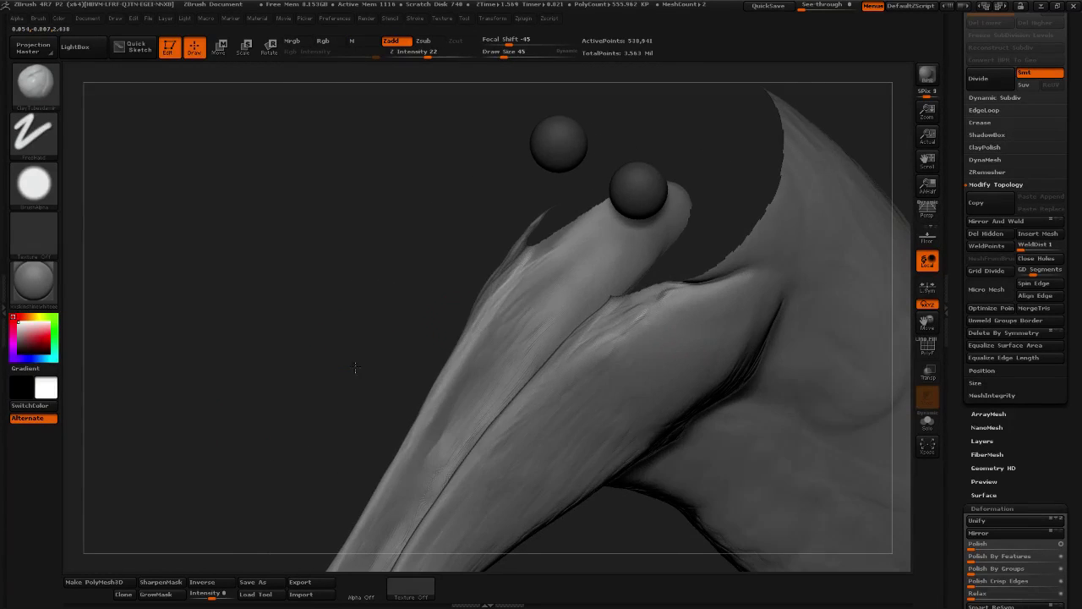
key("shift")
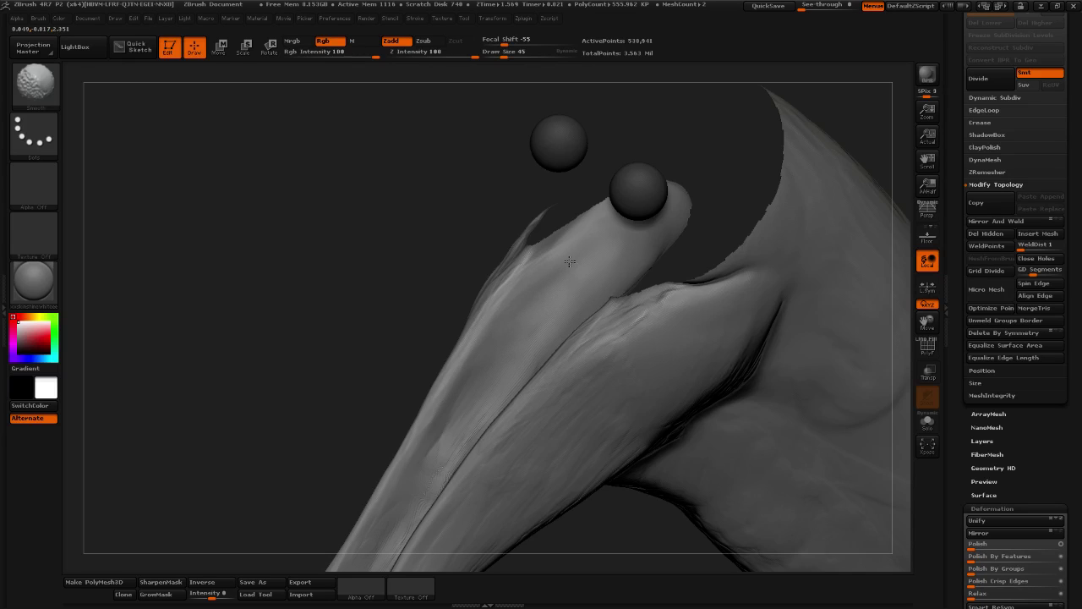
mouse_move(279, 397)
left_mouse_down()
mouse_move(310, 401)
mouse_move(295, 466)
mouse_move(286, 361)
left_mouse_up()
left_click_drag(505, 278, 488, 313, "shift")
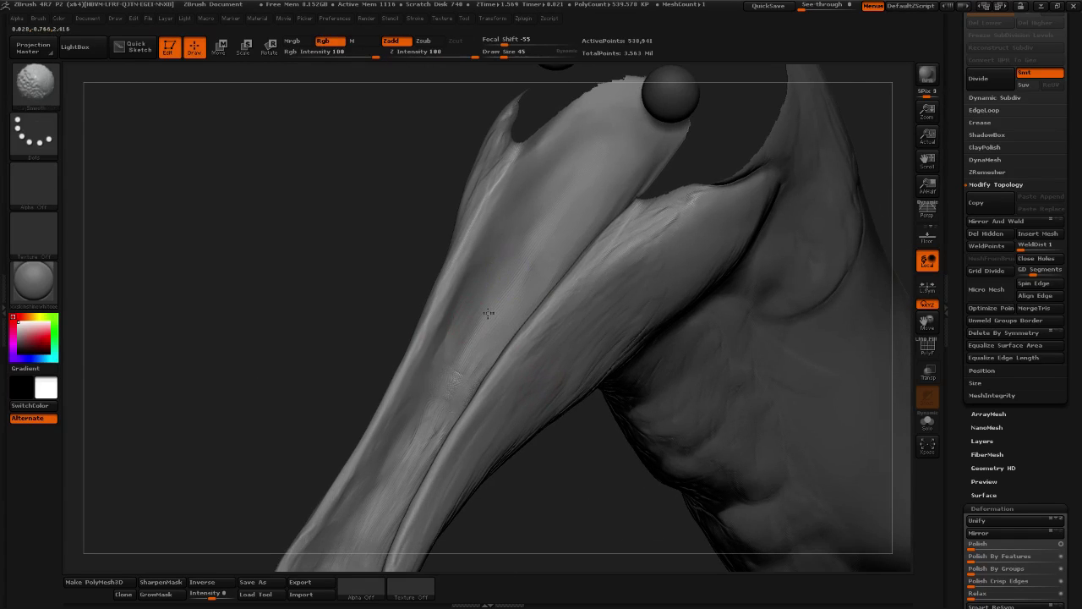
left_click_drag(271, 390, 276, 318, "alt")
left_click_drag(449, 326, 388, 420, "shift")
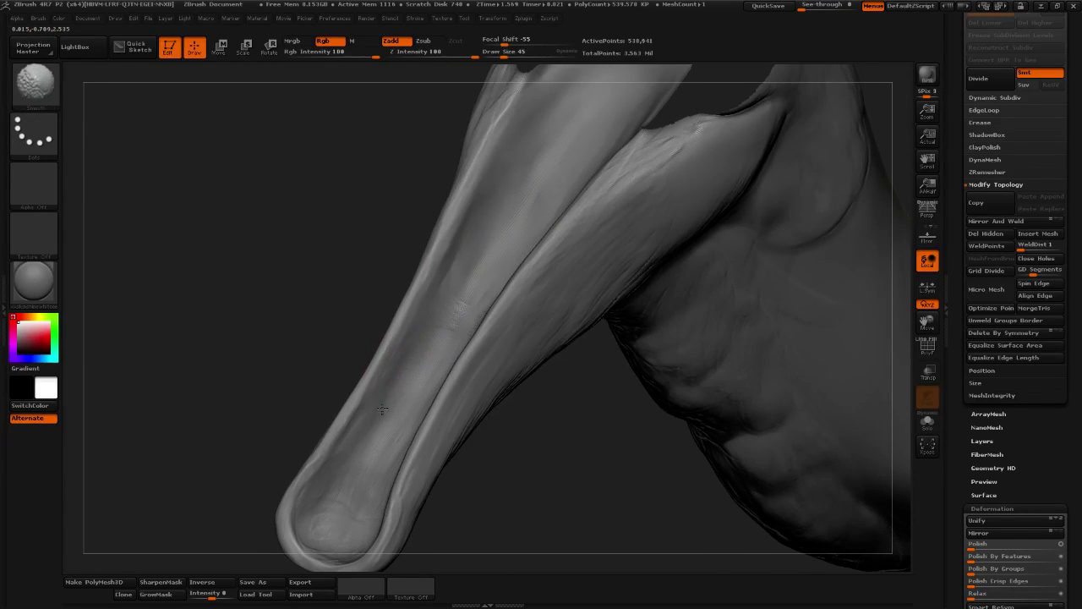
Smooth the narrow middle of the lower beak's floor from both sides, blending it into the wider rear section
mouse_move(471, 505)
left_mouse_down()
mouse_move(582, 508)
mouse_move(577, 457)
left_mouse_up()
key("shift")
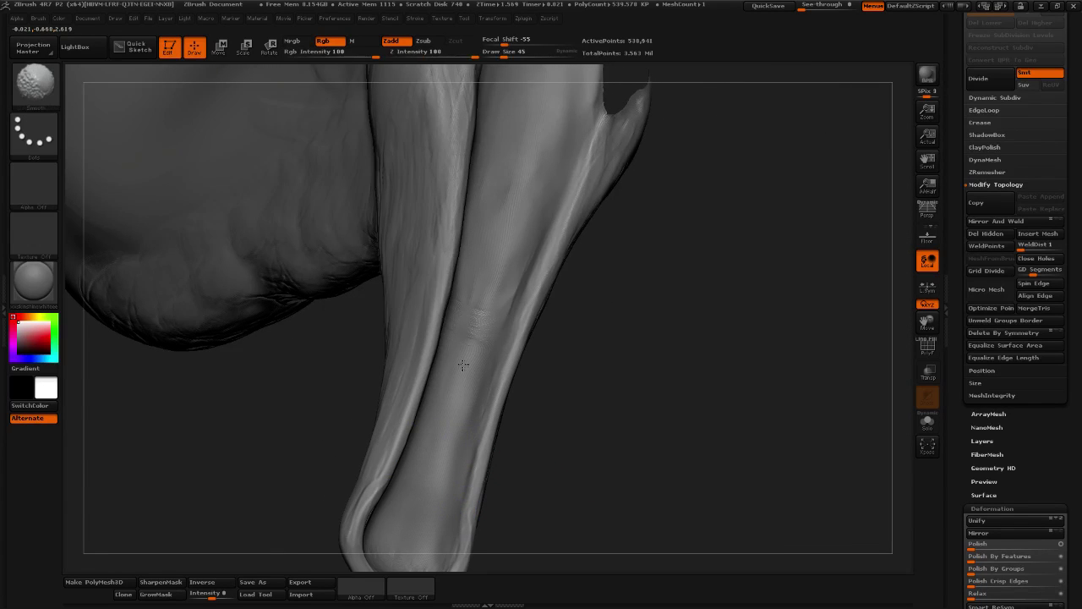
left_click_drag(664, 385, 636, 481, "alt")
key("shift")
mouse_move(592, 372)
left_mouse_down()
mouse_move(642, 381)
mouse_move(452, 454)
left_mouse_up()
key("shift")
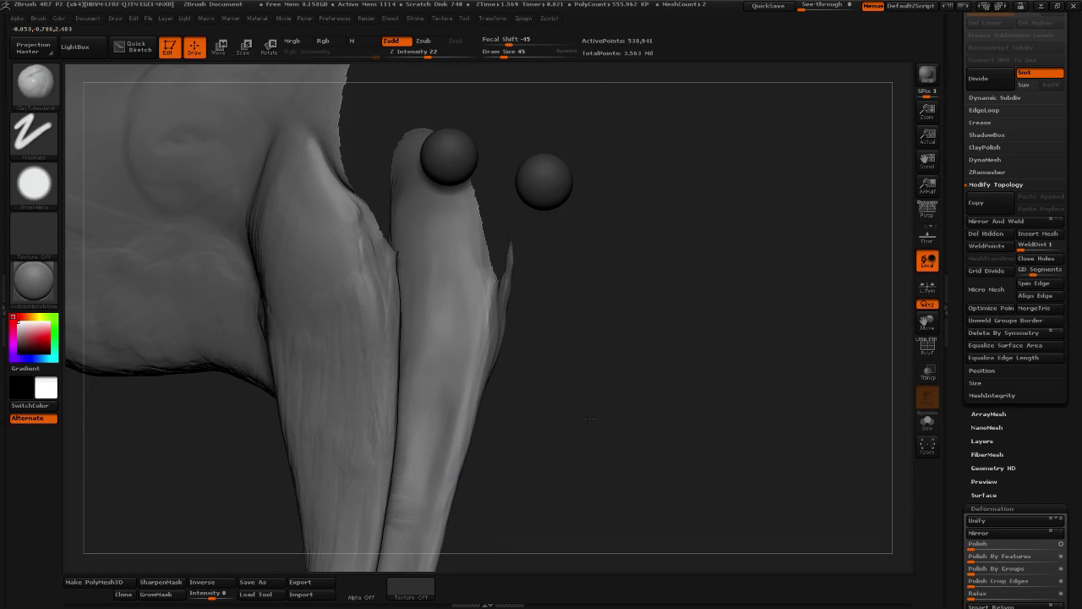
Add clay along the edge of the lower beak's rear floor below the mouth corner and smooth it
left_click_drag(556, 442, 556, 478, "alt")
mouse_move(432, 471)
left_mouse_down("shift")
mouse_move(437, 424)
mouse_move(421, 490)
left_mouse_up("shift")
mouse_move(570, 362)
left_mouse_down("alt")
mouse_move(529, 417)
mouse_move(534, 431)
left_mouse_up("alt")
key("shift")
left_click_drag(621, 369, 585, 373)
left_click_drag(450, 363, 453, 325)
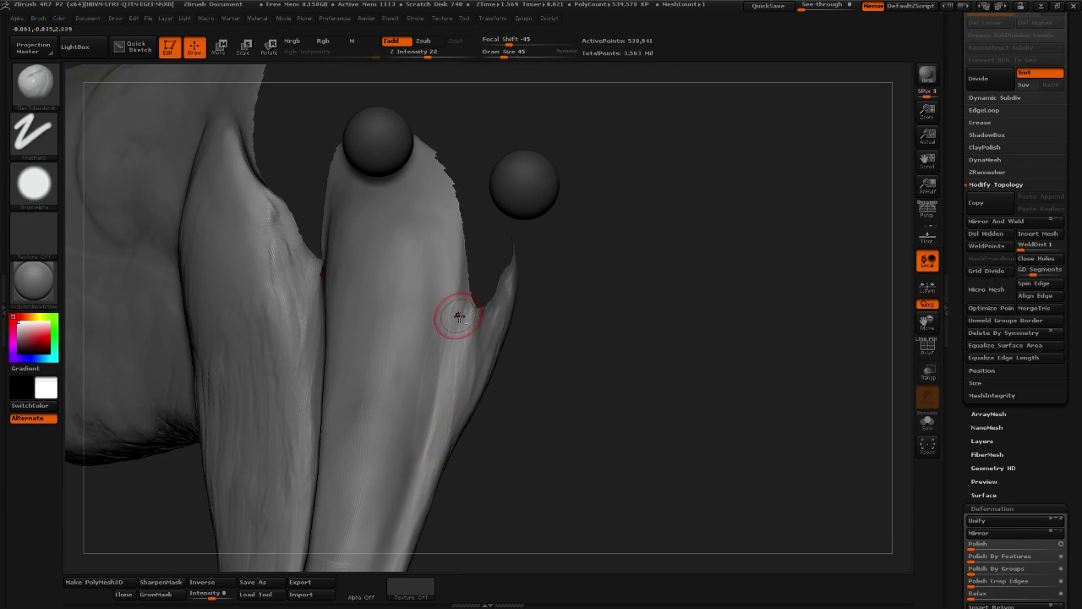
Shape the inner side wall of the lower beak with lengthwise clay strokes from the mouth corner and smooth them
left_click_drag(635, 491, 416, 292)
left_click_drag(398, 337, 374, 396)
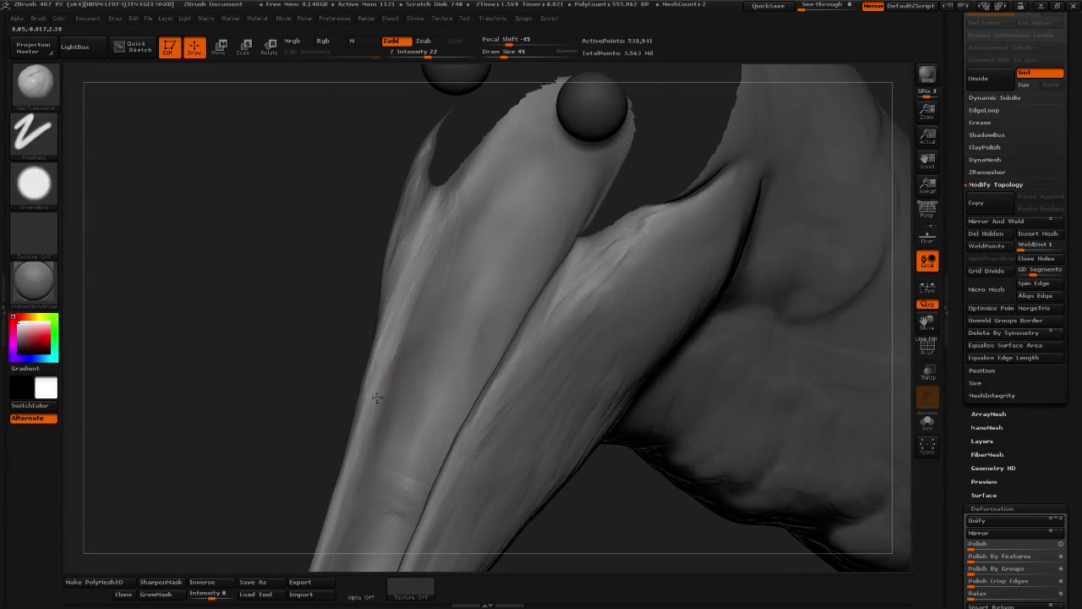
left_click_drag(398, 329, 391, 350)
left_click_drag(465, 251, 412, 345, "shift")
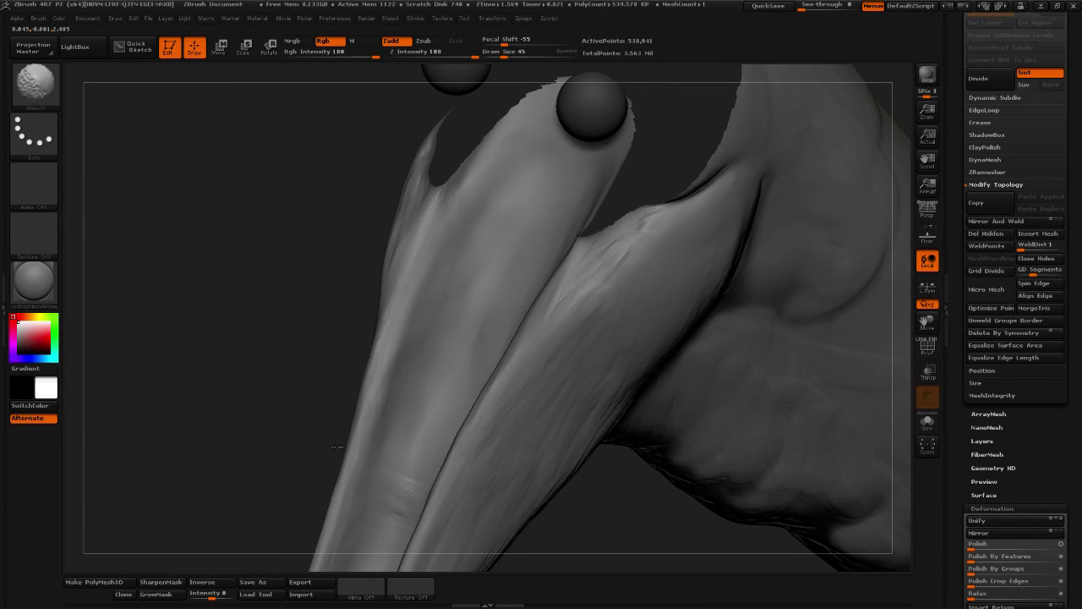
left_click_drag(337, 447, 373, 282, "alt")
Set the brush size to 101 and smooth the rough surface of the neck and throat below the jaw
mouse_move(679, 464)
left_mouse_down()
mouse_move(754, 454)
mouse_move(793, 382)
mouse_move(737, 400)
mouse_move(507, 410)
left_mouse_up()
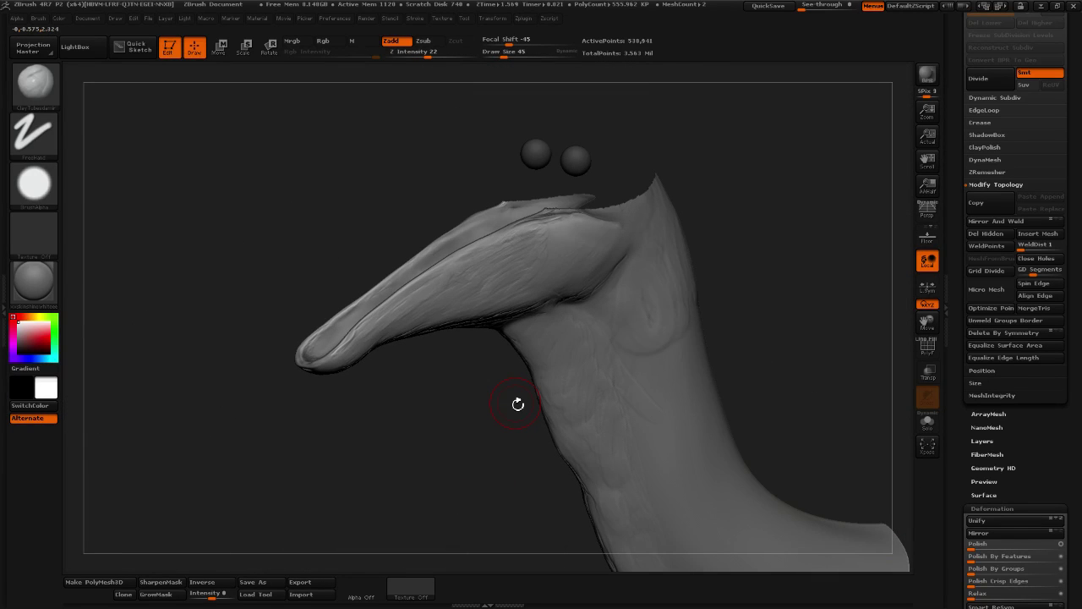
mouse_move(445, 405)
left_mouse_down()
mouse_move(454, 442)
mouse_move(541, 406)
mouse_move(680, 308)
mouse_move(584, 304)
left_mouse_up()
key("shift")
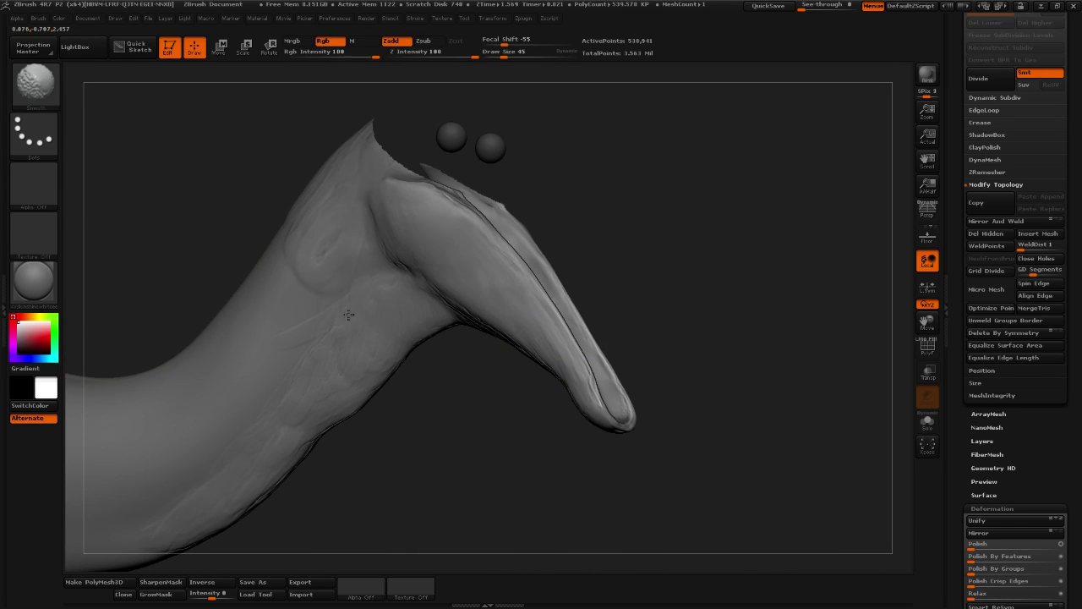
left_click_drag(601, 239, 711, 280)
left_click(512, 52)
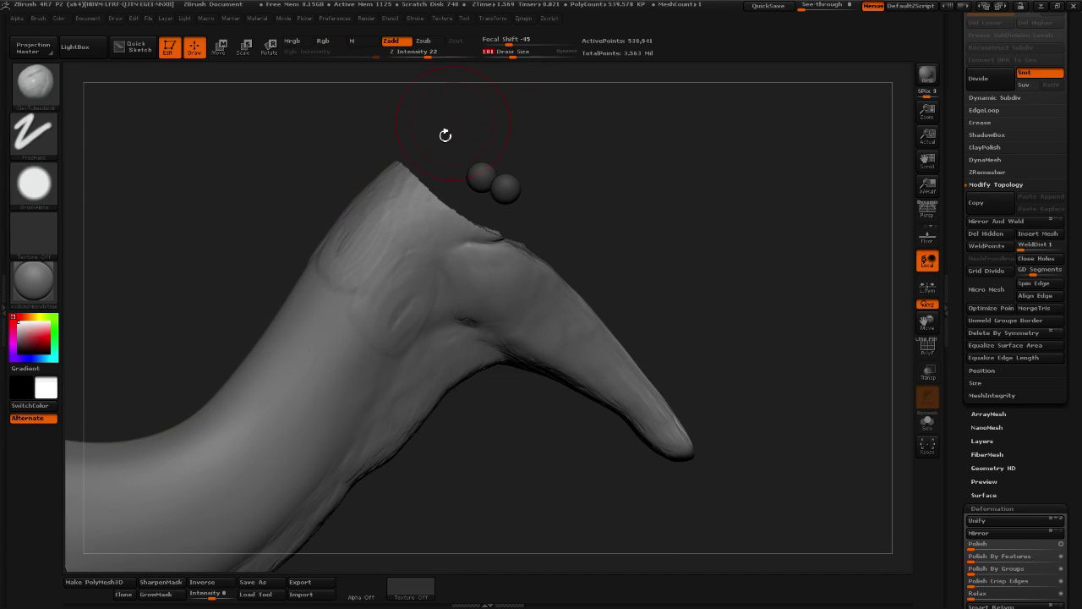
left_click_drag(357, 308, 367, 312, "shift")
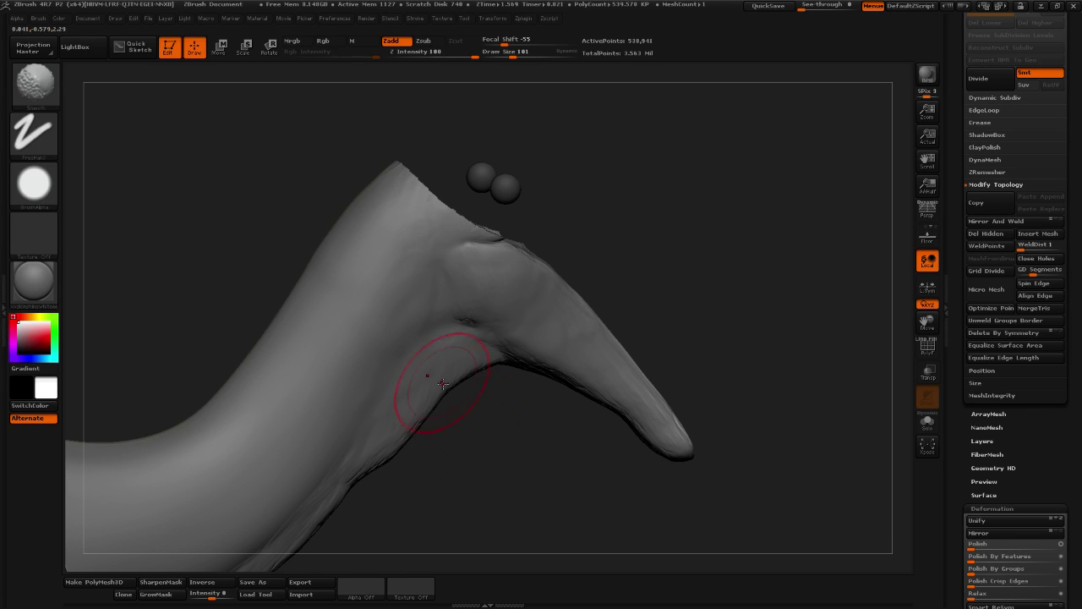
mouse_move(447, 401)
left_mouse_down()
mouse_move(526, 398)
mouse_move(387, 420)
left_mouse_up()
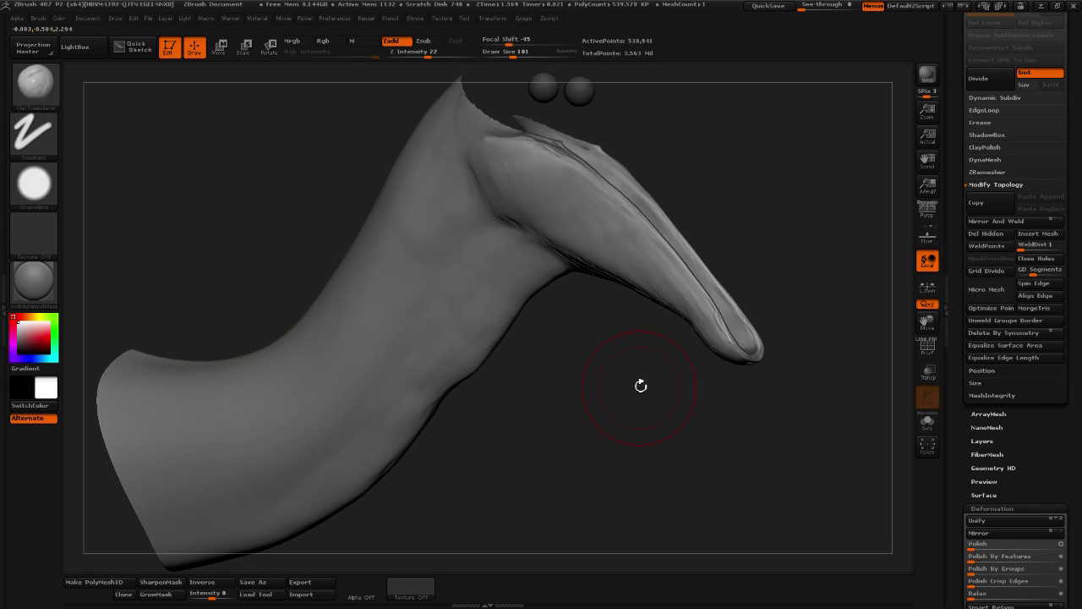
Smooth the outer side of the lower beak from the jaw to the tip
left_click_drag(643, 384, 609, 261)
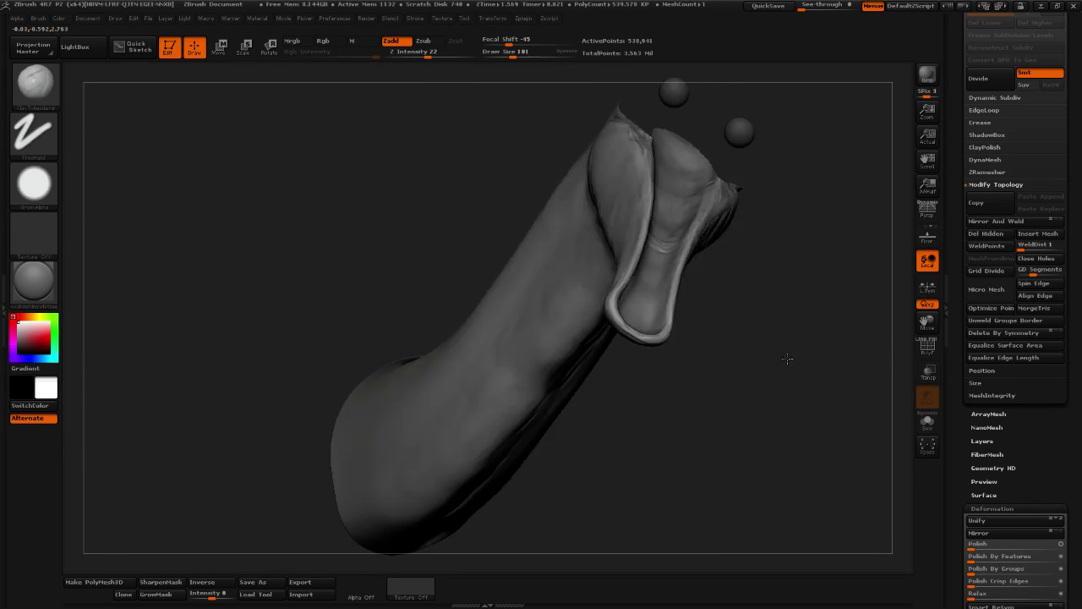
mouse_move(761, 363)
left_mouse_down()
mouse_move(716, 394)
mouse_move(694, 436)
mouse_move(673, 343)
left_mouse_up()
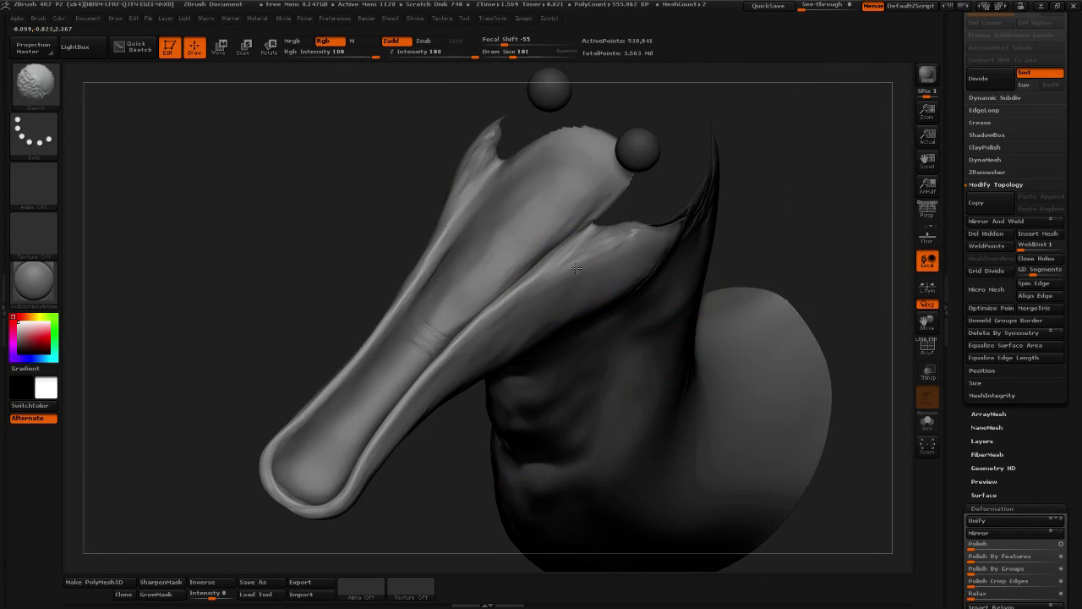
mouse_move(801, 243)
left_mouse_down()
mouse_move(821, 198)
mouse_move(803, 212)
left_mouse_up()
left_click_drag(561, 350, 530, 359, "shift")
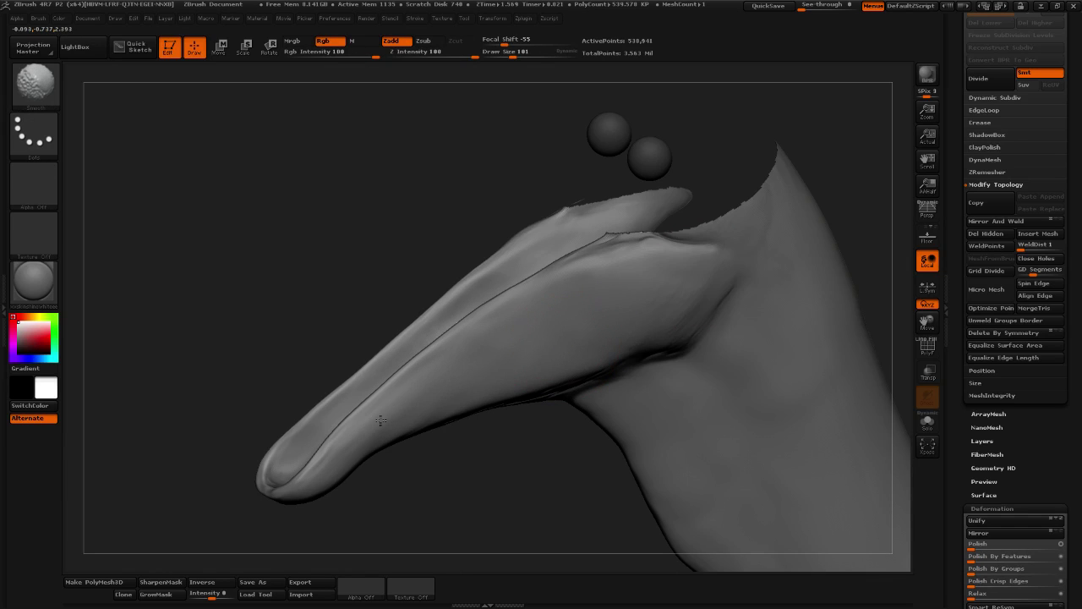
Unhide the full head and turn it to a side profile
key("ctrl+shift")
left_click(492, 518, "ctrl+shift")
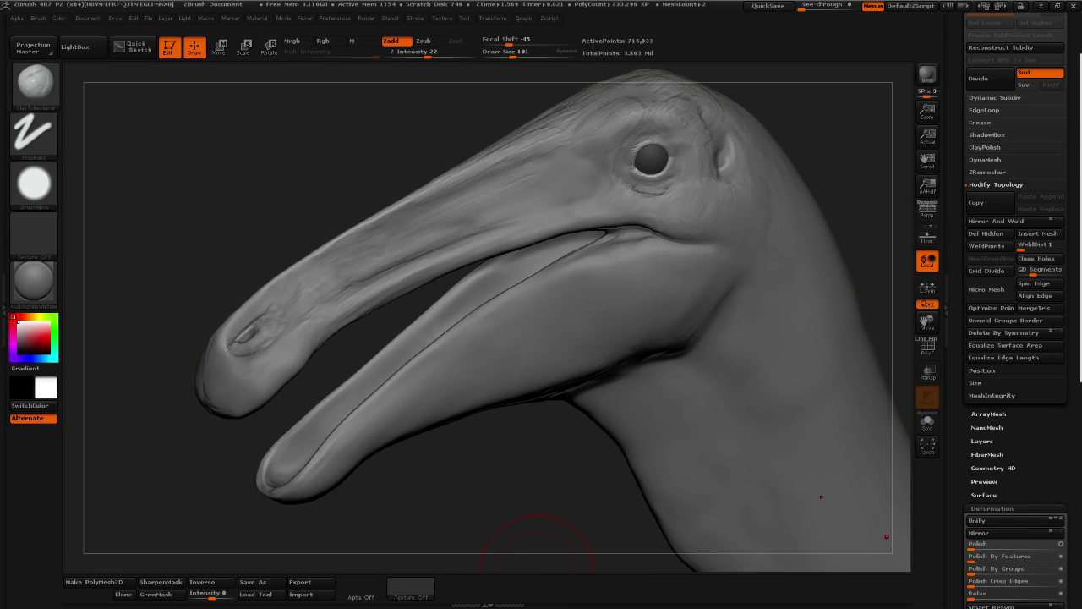
mouse_move(489, 504)
left_mouse_down()
mouse_move(542, 522)
mouse_move(568, 467)
mouse_move(511, 491)
left_mouse_up()
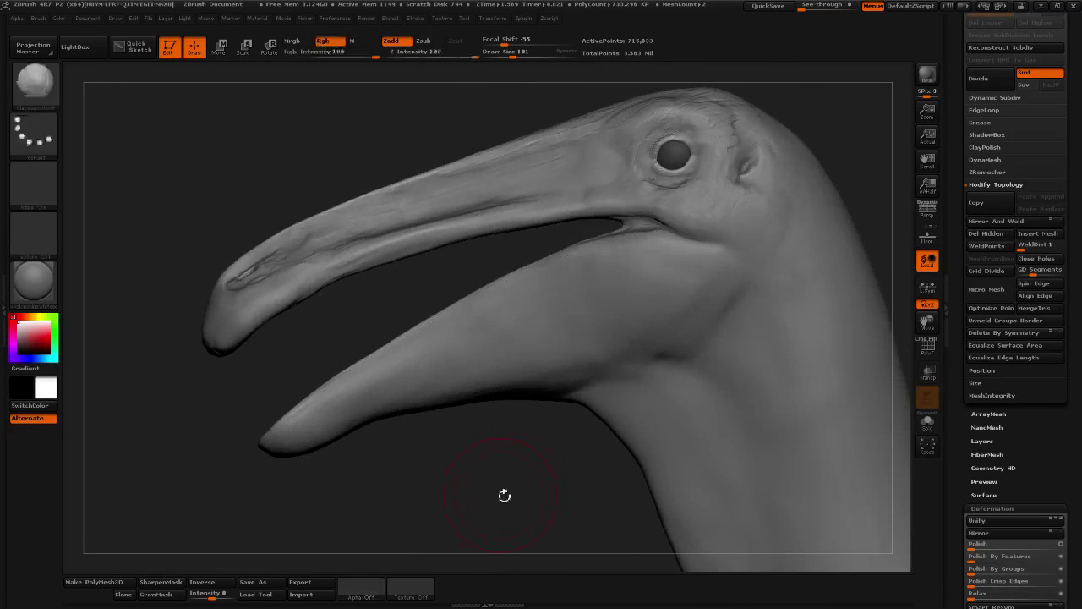
Isolate the inner surface of the upper beak by hiding the rest of the head, and frame it for clay sculpting
key("b")
key("c")
key("b")
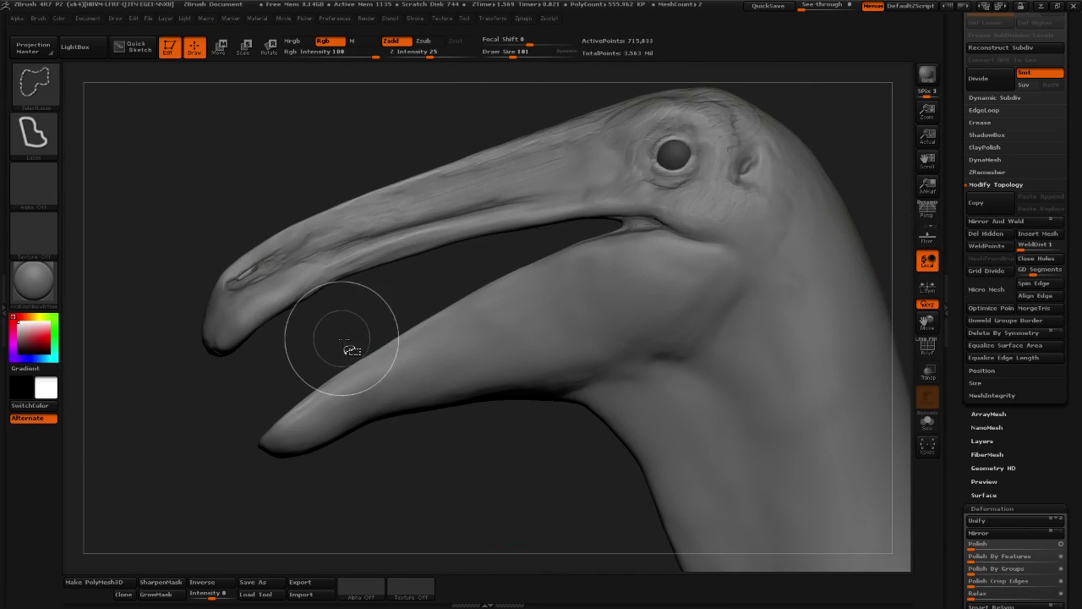
left_click(486, 372, "ctrl+shift")
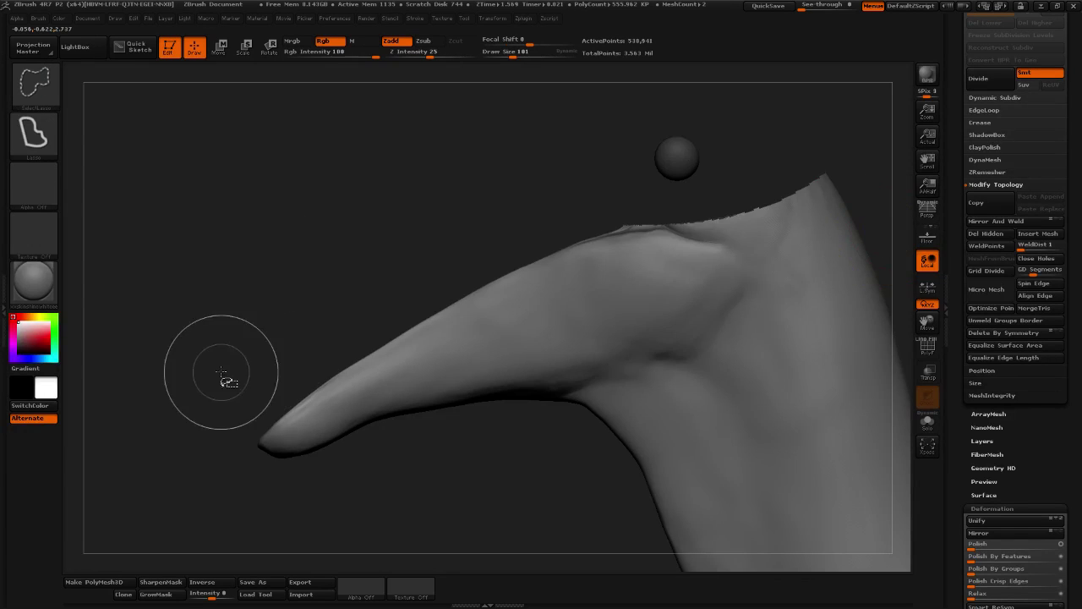
left_click(268, 397, "ctrl+shift")
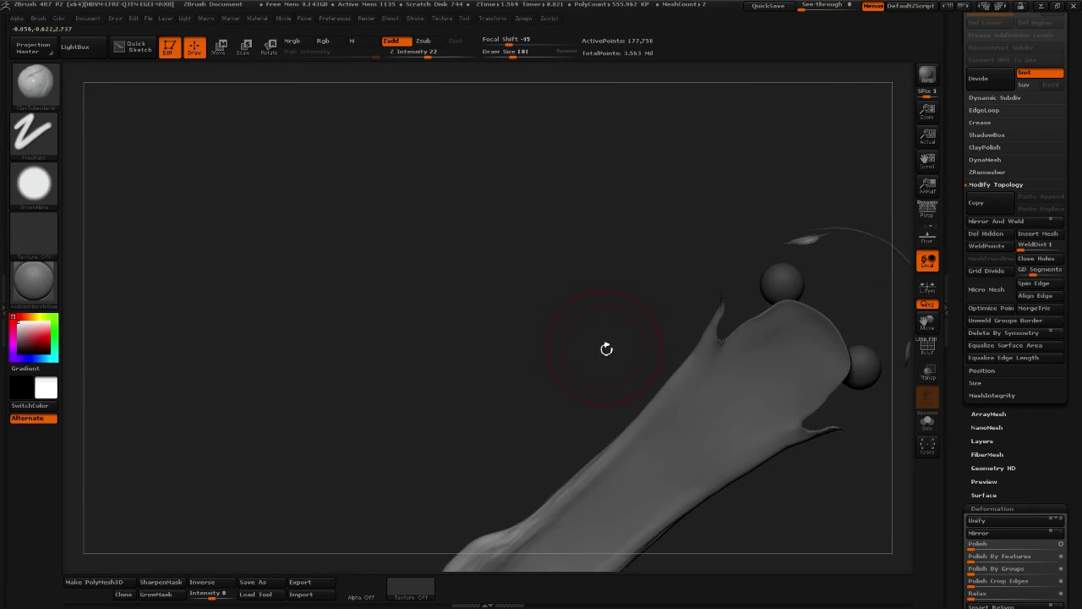
key("f")
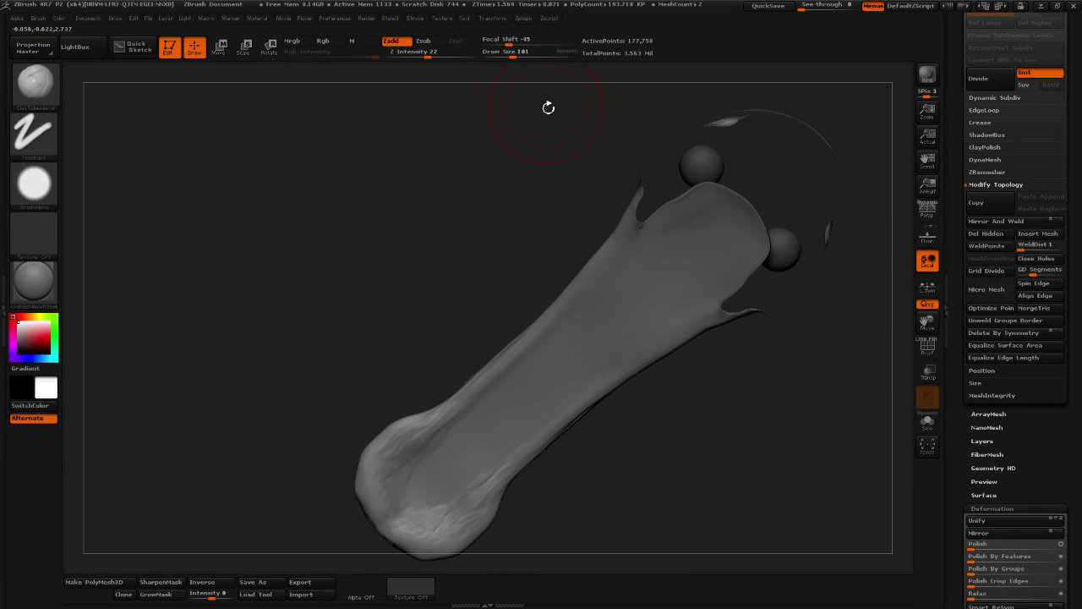
Set the brush size to 50 and shape a rounded hollow with a raised rim inside the upper beak's tip
left_click_drag(510, 58, 504, 57)
mouse_move(652, 488)
left_mouse_down("alt")
mouse_move(689, 435)
mouse_move(720, 476)
mouse_move(727, 418)
left_mouse_up("alt")
mouse_move(375, 451)
left_mouse_down()
mouse_move(402, 403)
mouse_move(363, 503)
mouse_move(306, 448)
left_mouse_up()
mouse_move(356, 485)
left_mouse_down()
mouse_move(311, 457)
mouse_move(315, 480)
mouse_move(338, 485)
mouse_move(301, 459)
mouse_move(334, 495)
mouse_move(302, 447)
mouse_move(326, 508)
mouse_move(309, 420)
mouse_move(336, 395)
mouse_move(320, 461)
mouse_move(336, 451)
mouse_move(311, 429)
mouse_move(364, 420)
mouse_move(328, 416)
mouse_move(354, 492)
mouse_move(339, 494)
mouse_move(326, 435)
mouse_move(360, 410)
mouse_move(340, 397)
mouse_move(427, 364)
left_mouse_up()
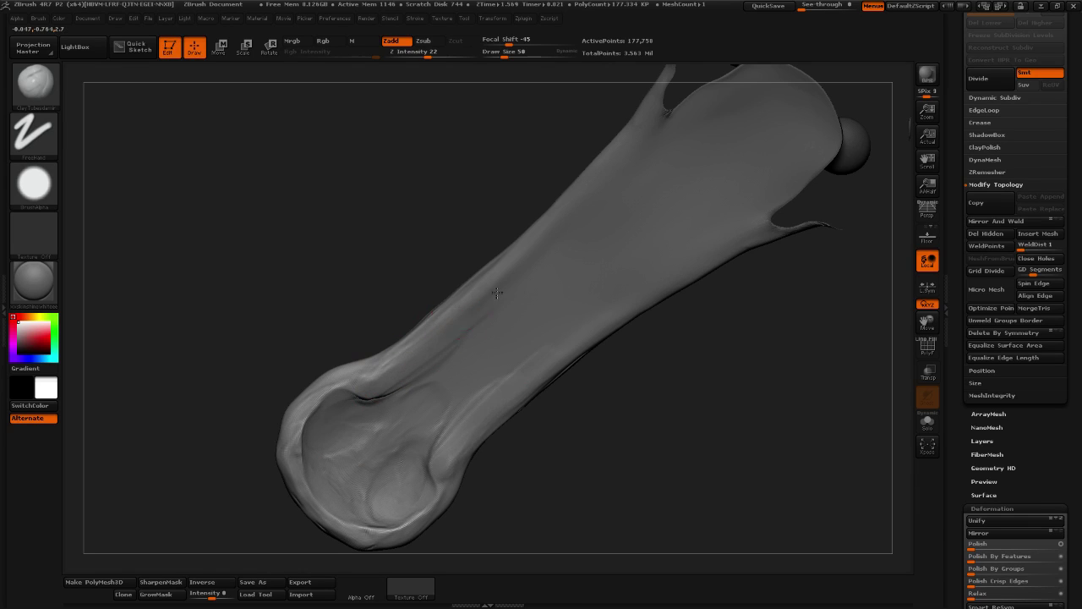
Sculpt a long channel along the upper beak's palate with lengthwise strokes between the throat end and the tip hollow
left_click_drag(686, 392, 615, 422)
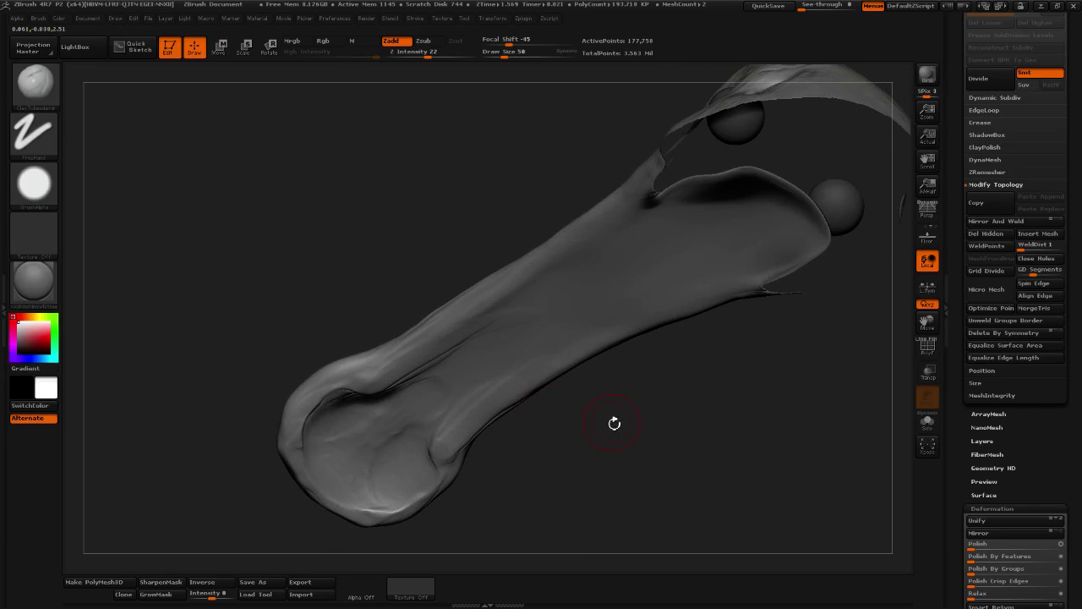
left_click_drag(379, 384, 365, 375)
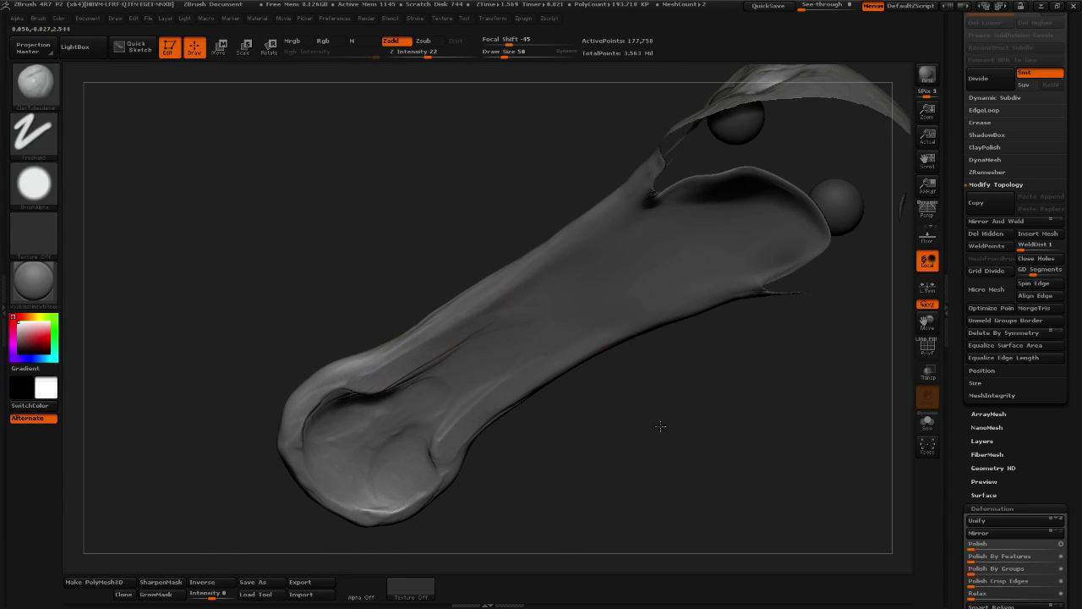
left_click_drag(660, 426, 362, 421)
mouse_move(663, 459)
left_mouse_down()
mouse_move(691, 476)
mouse_move(651, 440)
left_mouse_up()
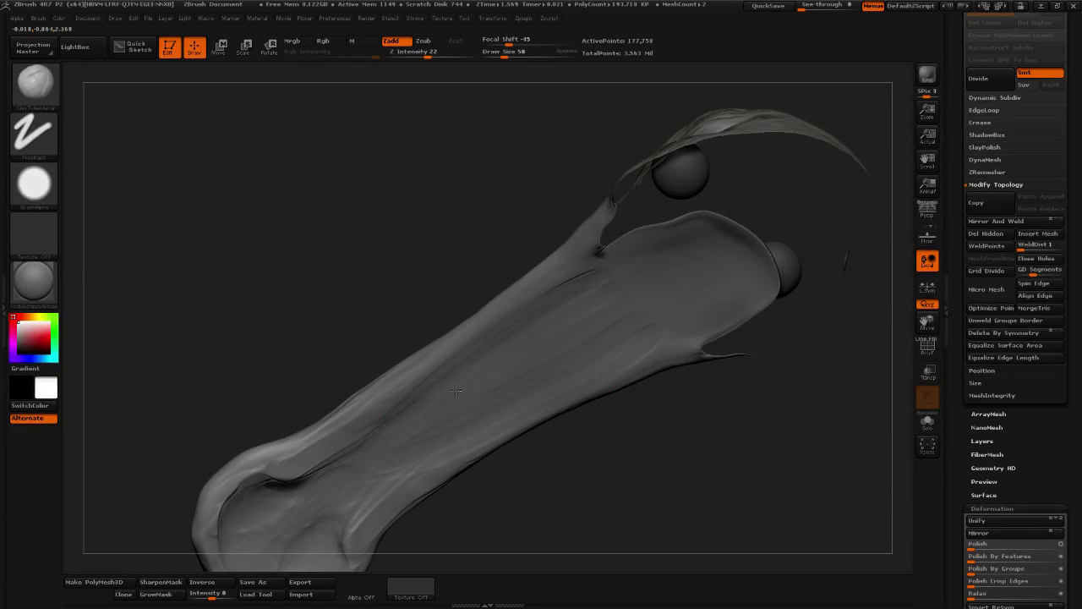
mouse_move(342, 481)
left_mouse_down()
mouse_move(510, 357)
mouse_move(342, 482)
mouse_move(484, 385)
left_mouse_up()
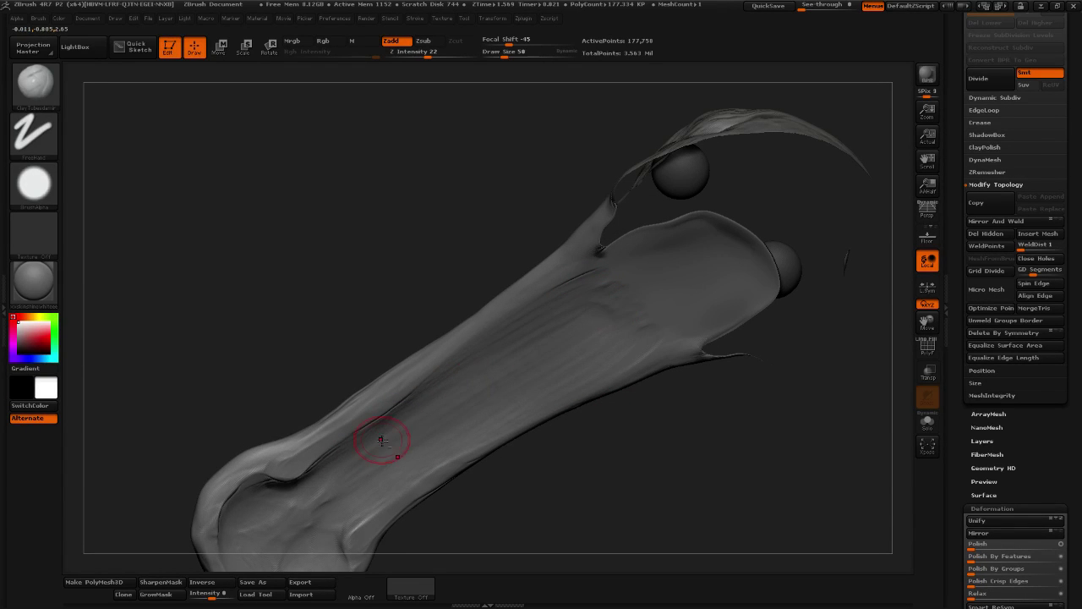
left_click_drag(521, 338, 352, 440)
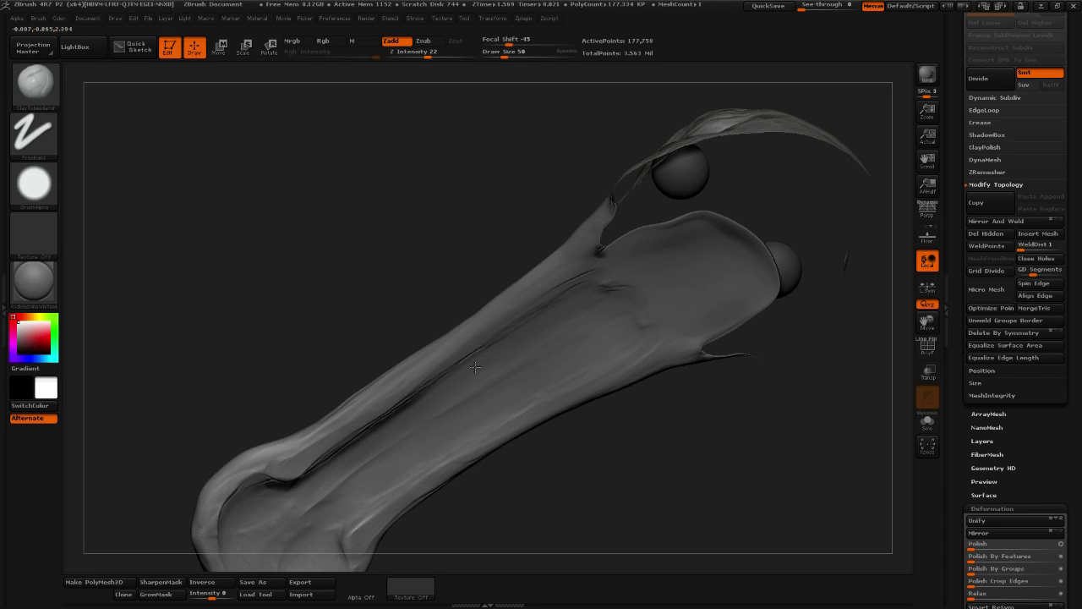
left_click_drag(456, 365, 325, 461)
Fill out the upper beak's tip hollow with clay strokes and blend it into the palate channel toward the throat
mouse_move(528, 452)
left_mouse_down()
mouse_move(583, 536)
mouse_move(656, 455)
mouse_move(532, 314)
left_mouse_up()
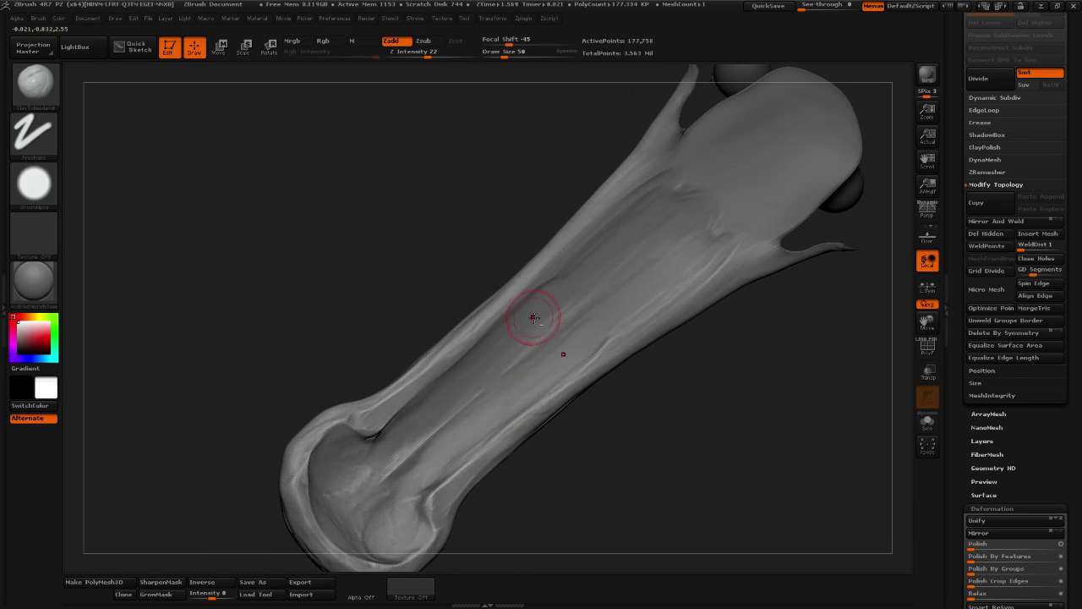
mouse_move(427, 511)
left_mouse_down()
mouse_move(416, 531)
mouse_move(374, 480)
mouse_move(366, 489)
left_mouse_up()
left_click_drag(340, 450, 397, 478)
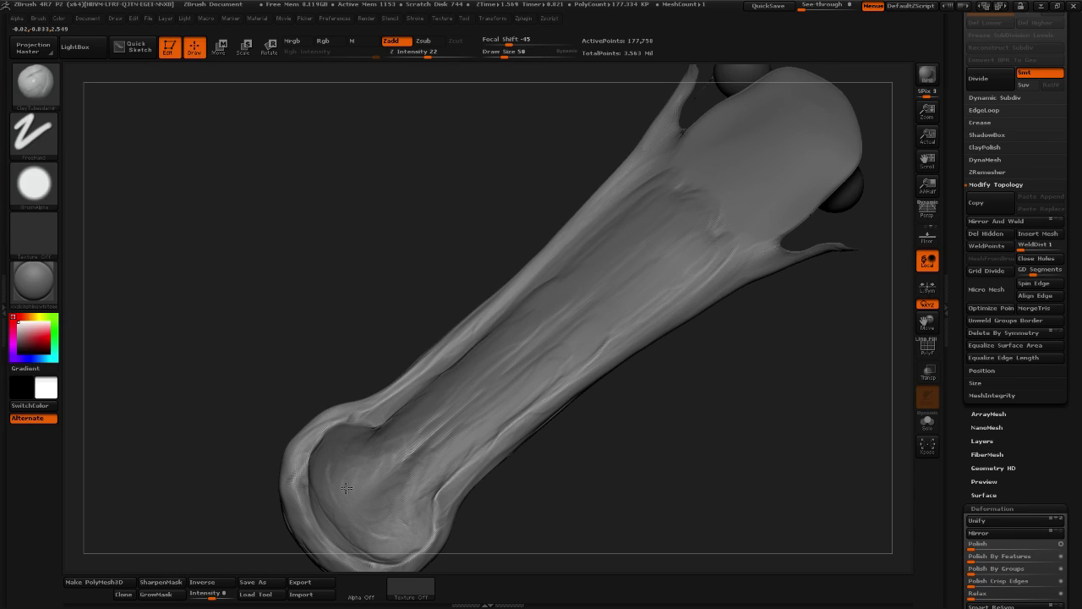
mouse_move(494, 400)
left_mouse_down()
mouse_move(413, 457)
mouse_move(495, 386)
left_mouse_up()
mouse_move(588, 339)
left_mouse_down()
mouse_move(660, 247)
mouse_move(579, 325)
left_mouse_up()
left_click_drag(588, 283, 591, 258)
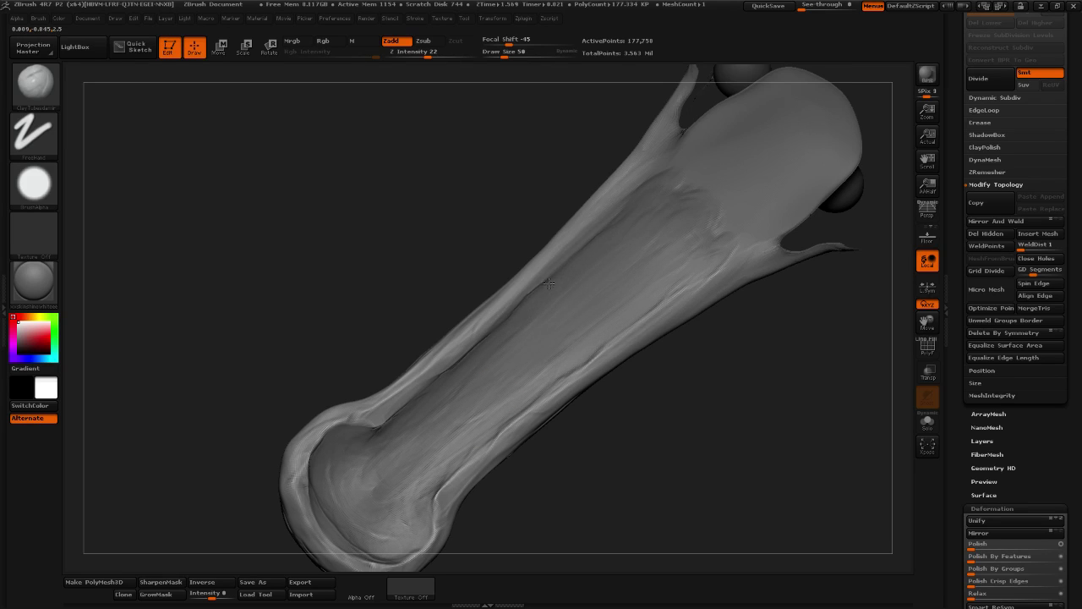
Define the side ridge of the palate channel down to where it meets the tip hollow
left_click_drag(746, 351, 703, 451)
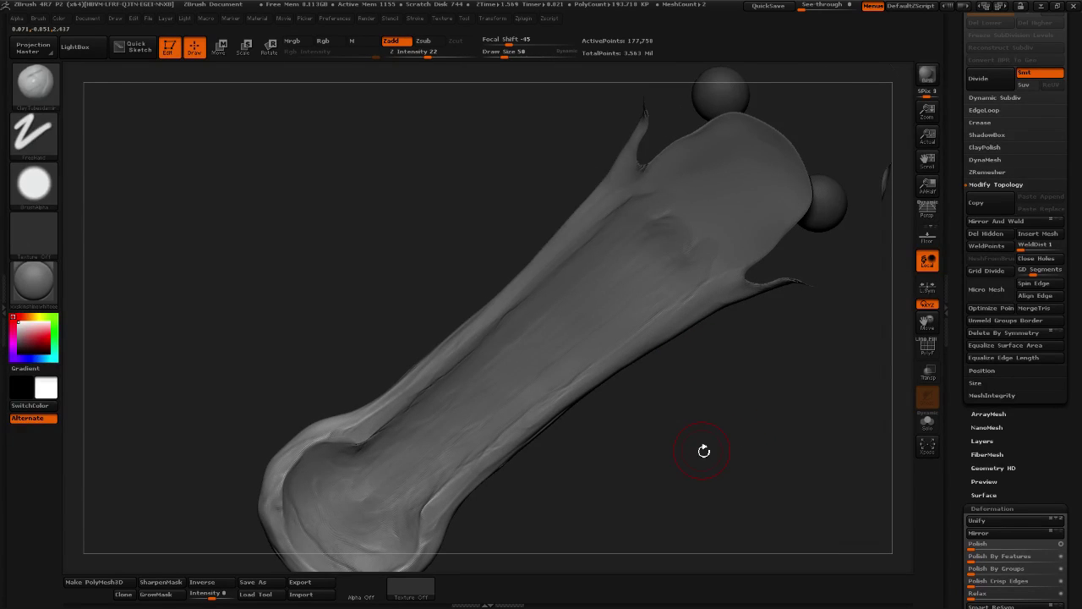
left_click_drag(676, 397, 564, 379)
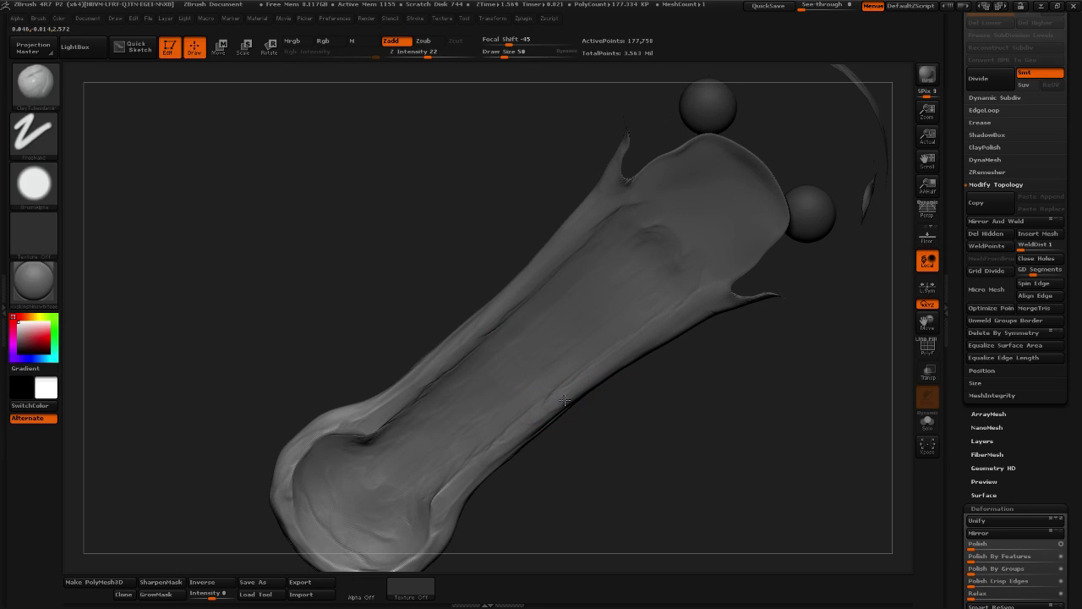
left_click_drag(443, 488, 433, 497)
Build up the raised rim around the upper beak's tip hollow and smooth its corner into the side ridge
mouse_move(559, 474)
left_mouse_down("alt")
mouse_move(643, 391)
mouse_move(561, 425)
left_mouse_up("alt")
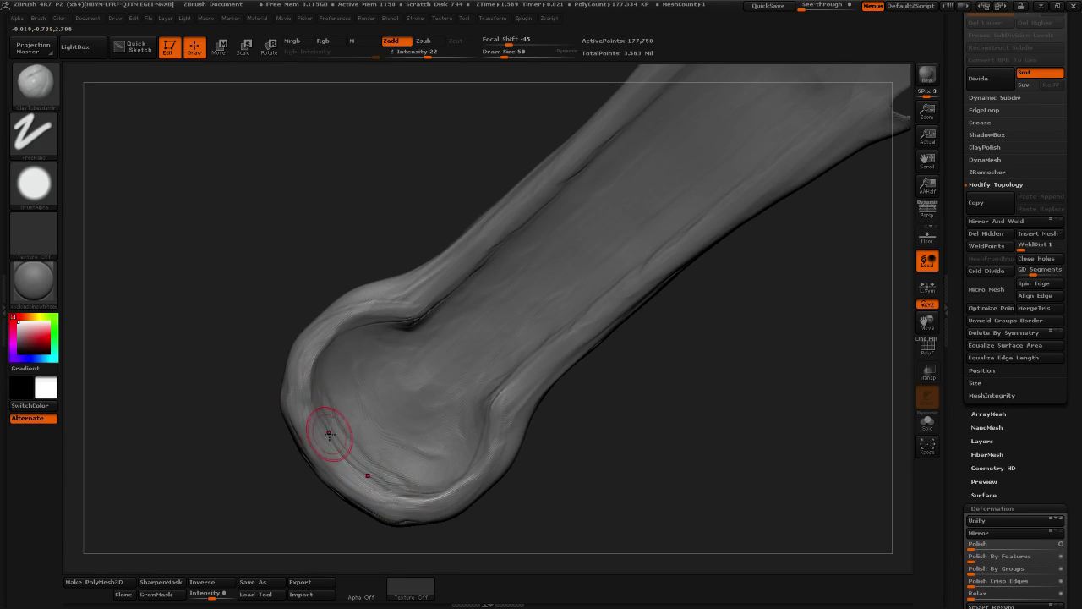
mouse_move(345, 327)
left_mouse_down()
mouse_move(314, 397)
mouse_move(301, 381)
mouse_move(295, 398)
left_mouse_up()
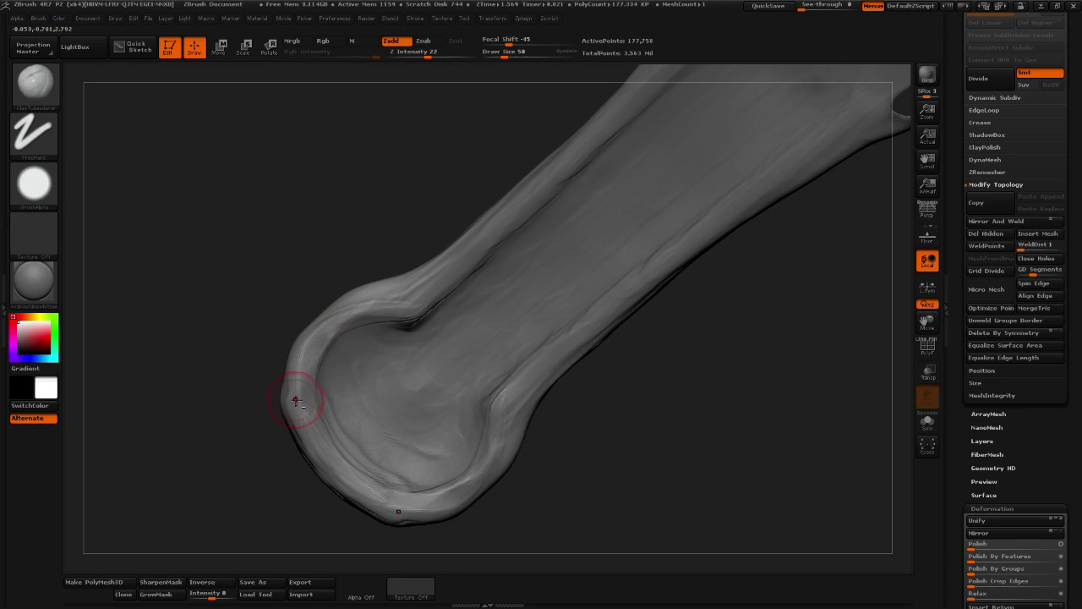
mouse_move(377, 331)
left_mouse_down("shift")
mouse_move(386, 303)
mouse_move(440, 316)
left_mouse_up("shift")
left_click_drag(711, 358, 643, 366)
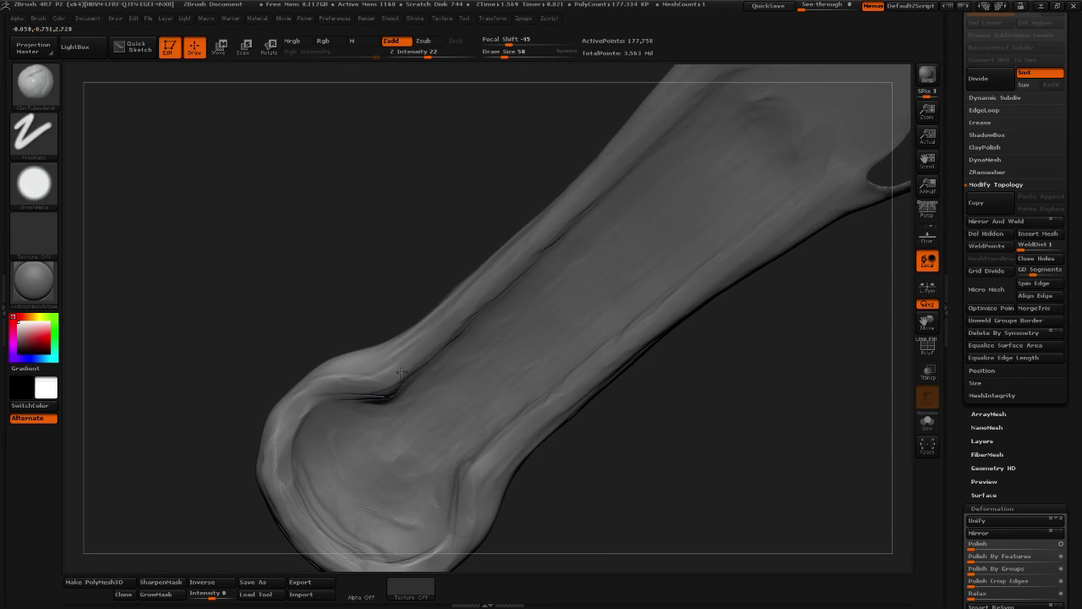
left_click_drag(706, 386, 557, 457, "alt")
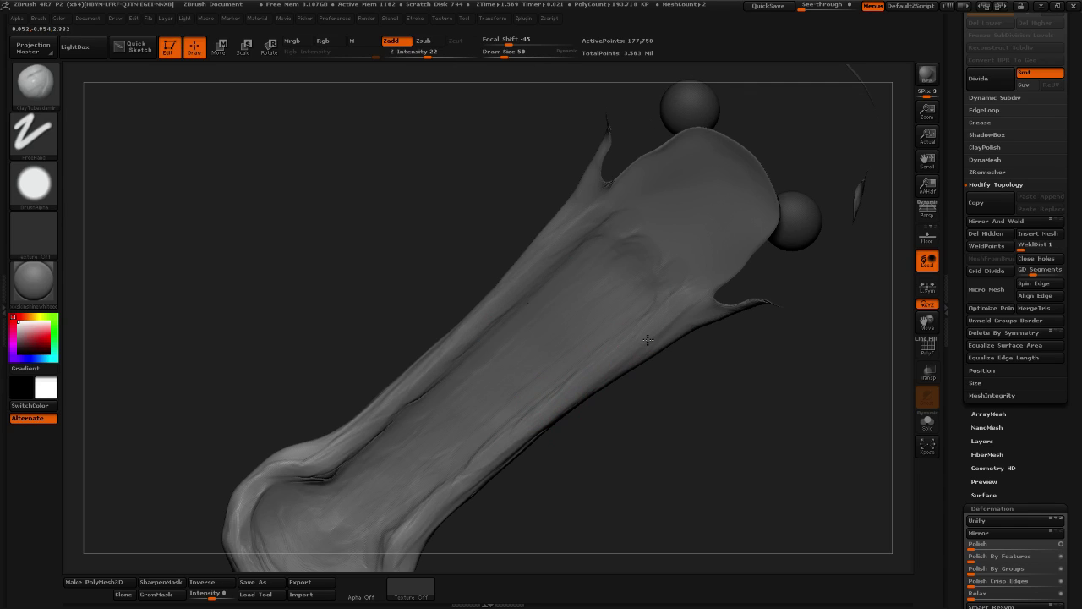
left_click_drag(615, 479, 677, 399, "alt")
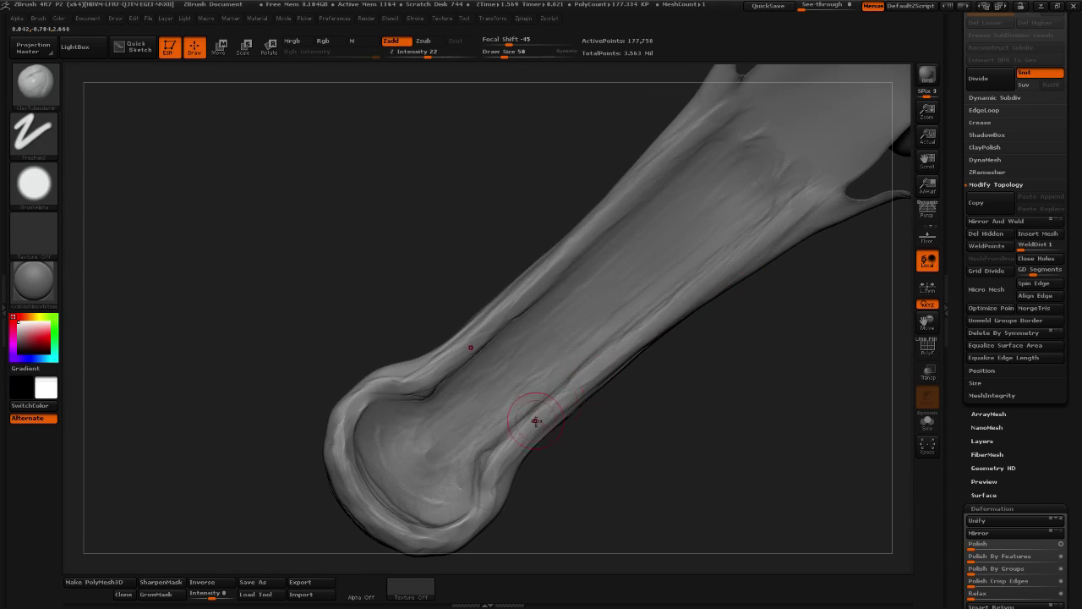
Refine the upper beak's palate channel and side ridges with lengthwise clay strokes between the throat and the tip hollow
key("ctrl+z")
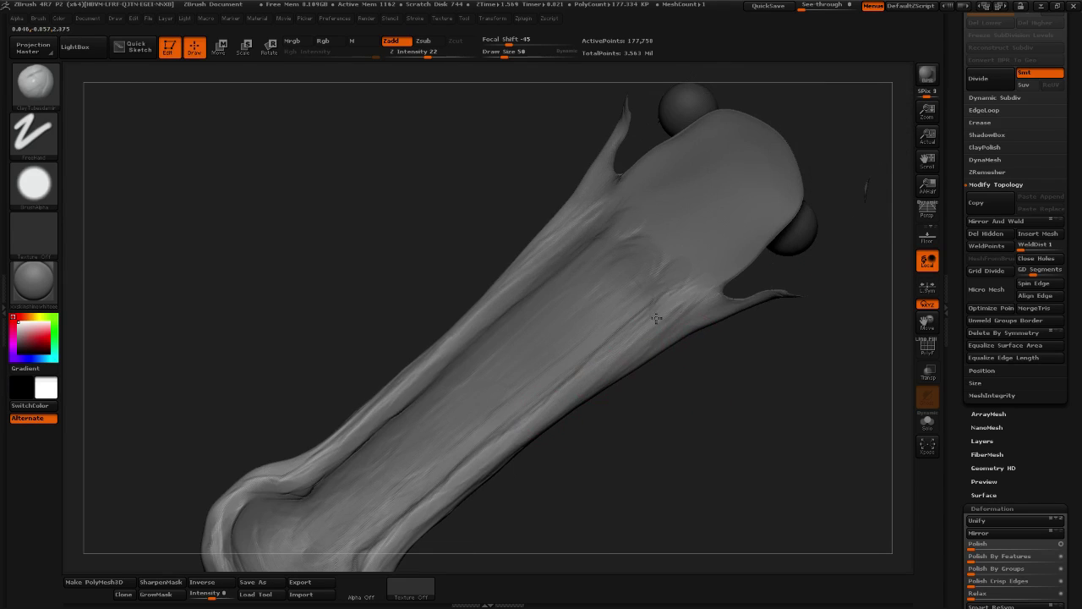
key("ctrl+z")
key("ctrl+z")
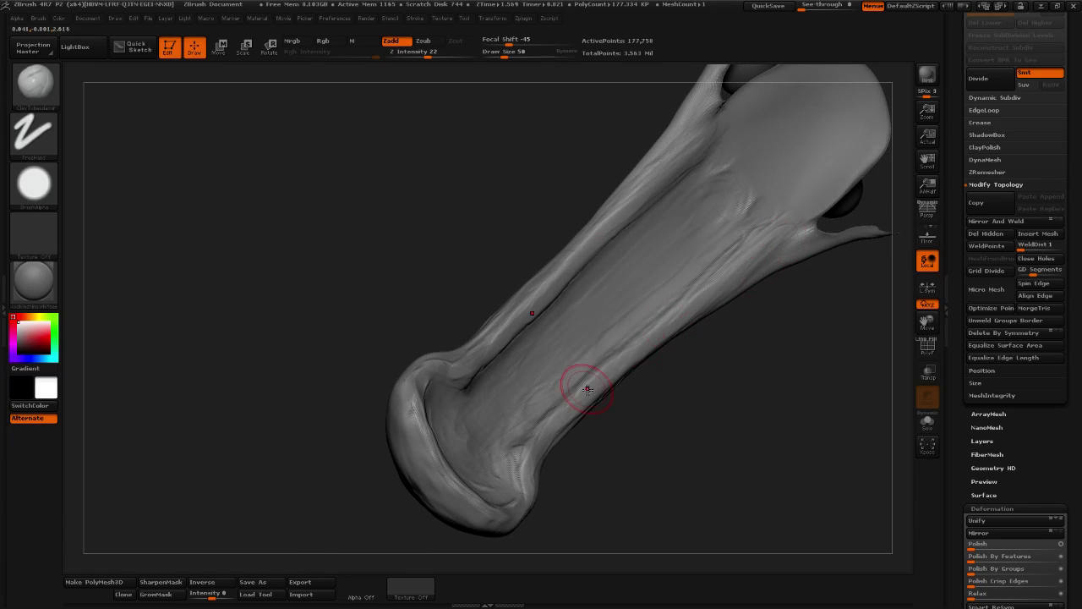
key("shift")
mouse_move(708, 378)
left_mouse_down()
mouse_move(730, 420)
mouse_move(718, 476)
mouse_move(727, 491)
mouse_move(723, 478)
left_mouse_up()
key("ctrl+z")
key("ctrl+z")
key("ctrl+z")
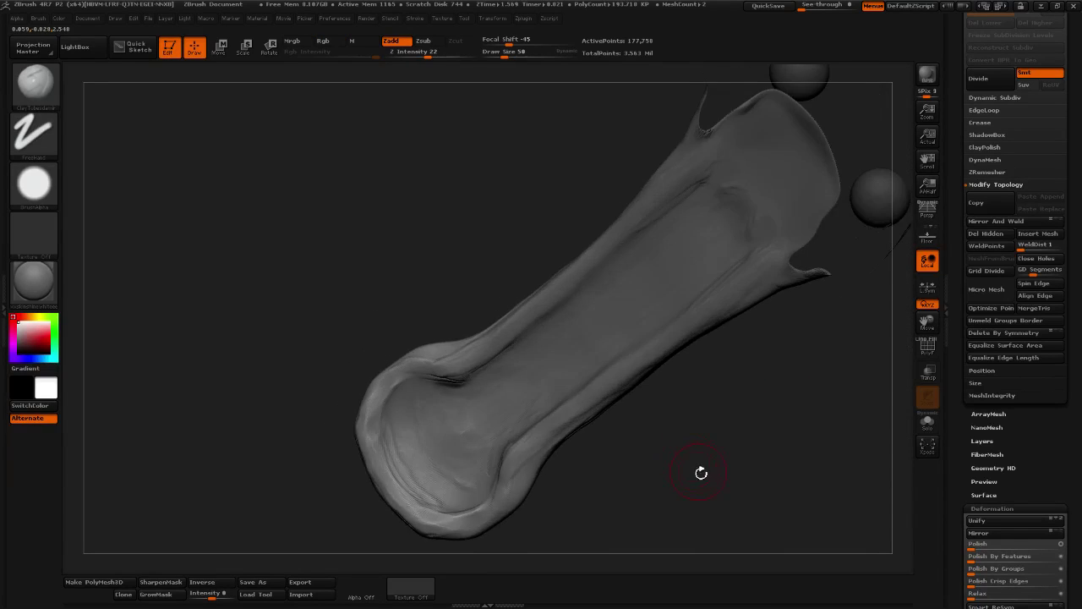
Smooth the palate channel from the tip hollow toward the throat and blend away the step at the throat end
key("shift")
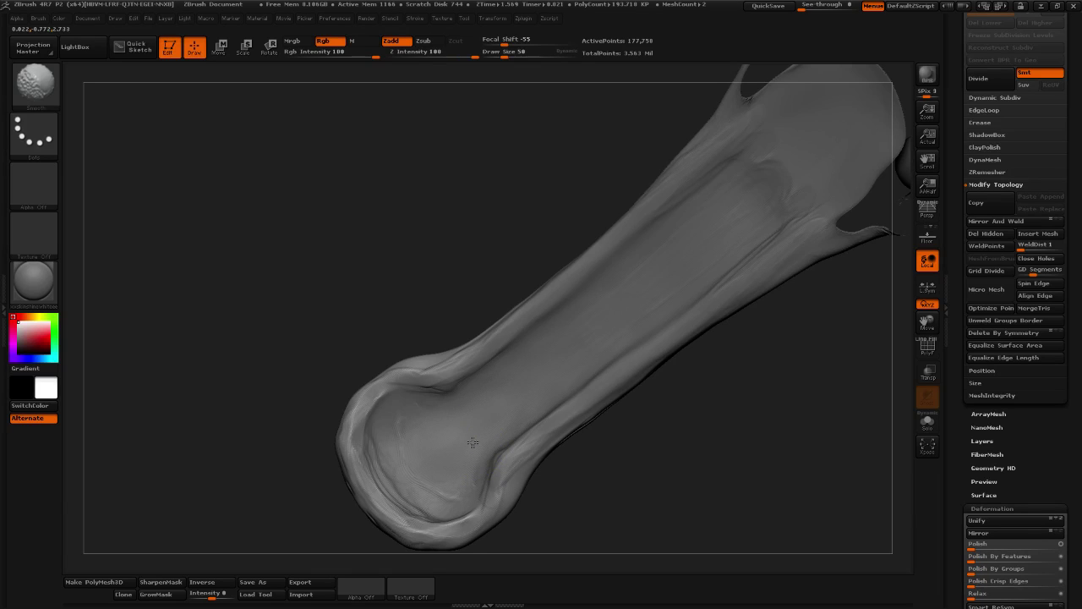
key("ctrl+z")
key("shift")
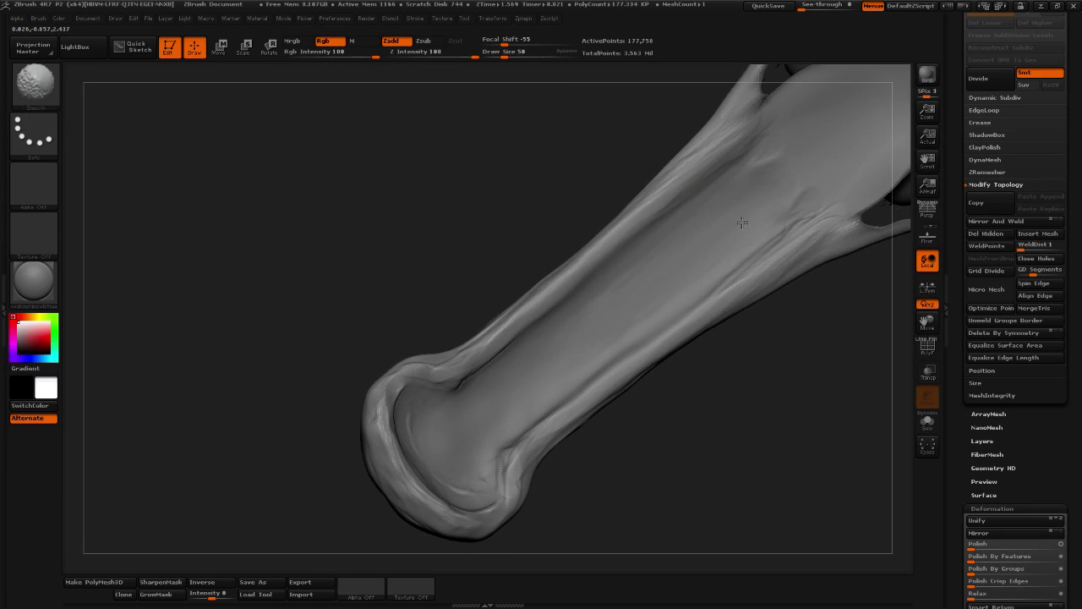
key("ctrl+z")
key("ctrl+z")
key("shift")
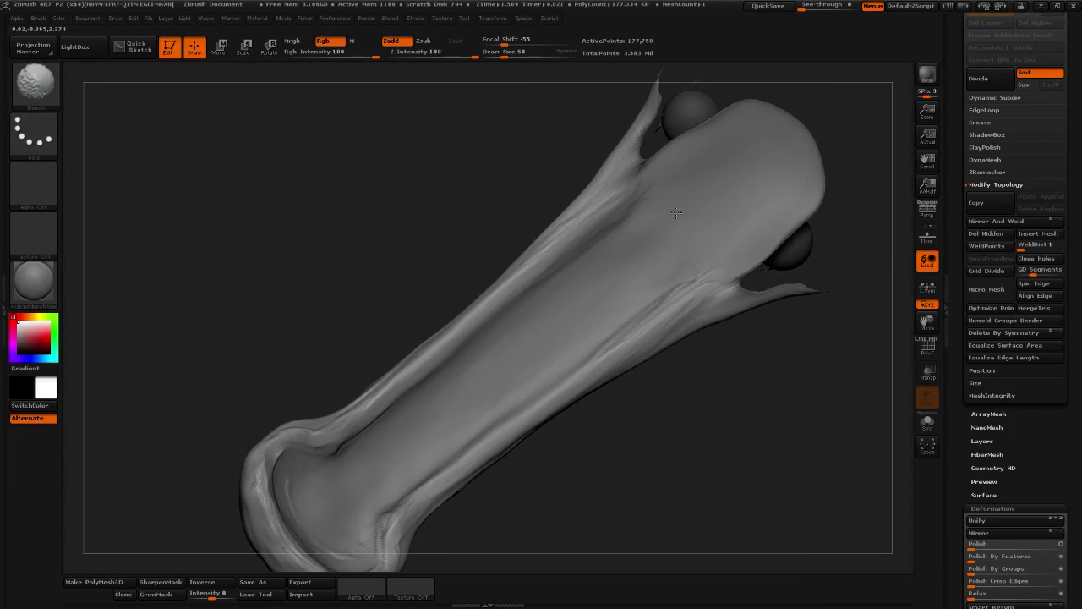
key("ctrl+z")
key("ctrl+z")
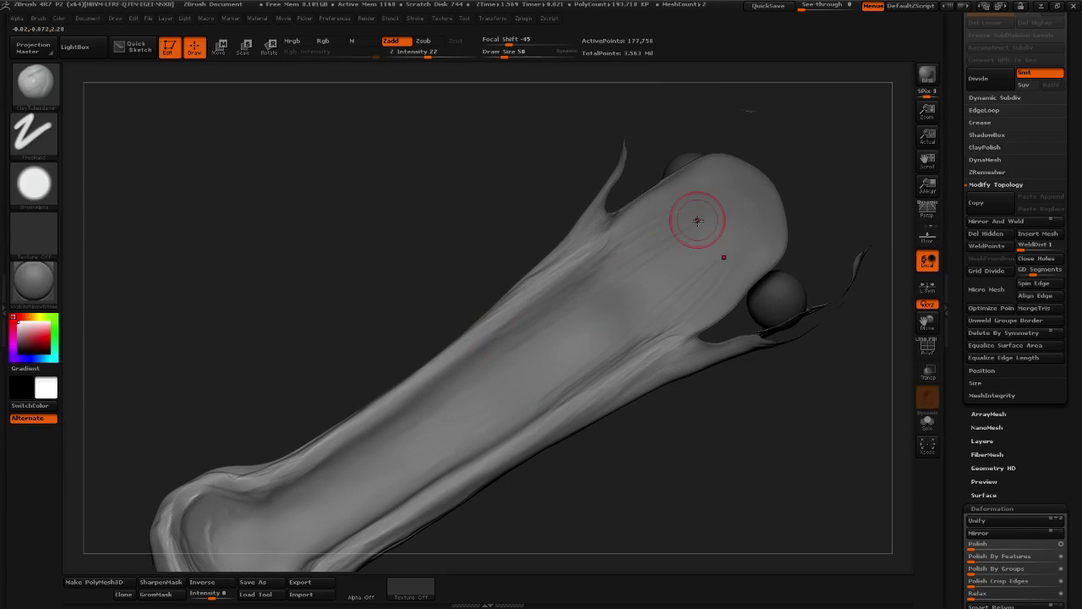
Extend the palate's side ridges into the throat end with long clay strokes and smooth them into the surface
left_click_drag(518, 335, 702, 187)
left_click_drag(657, 223, 667, 213)
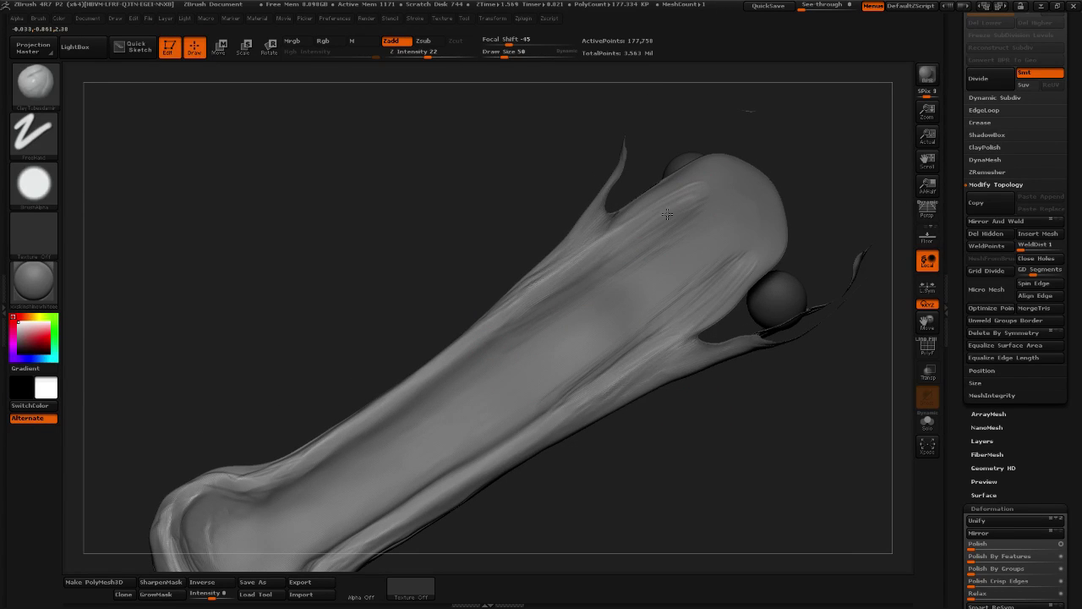
left_click_drag(590, 265, 652, 211)
left_click_drag(532, 302, 603, 273)
key("shift")
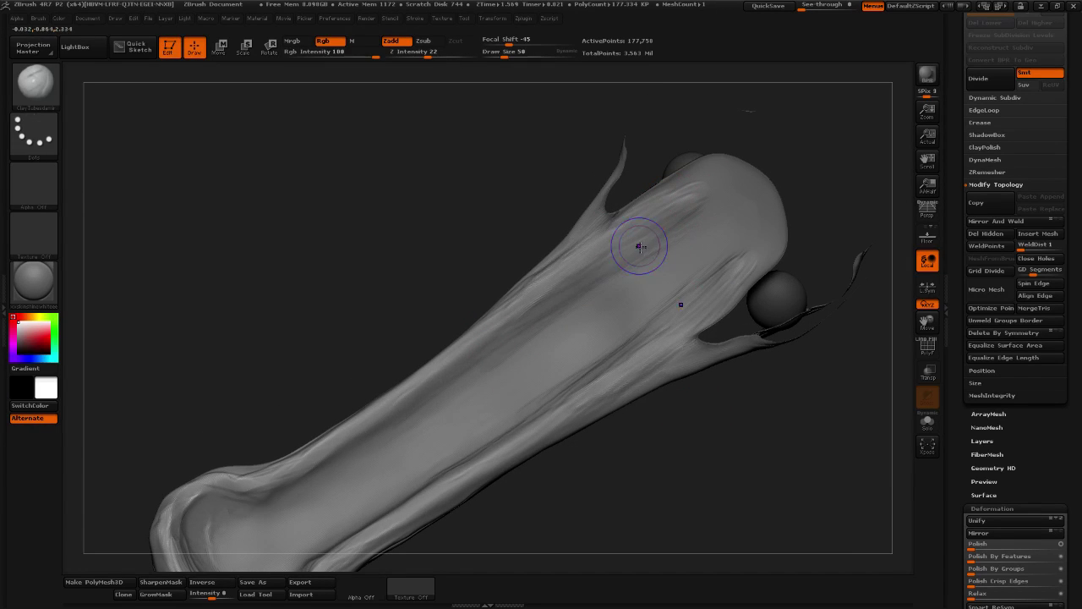
key("shift")
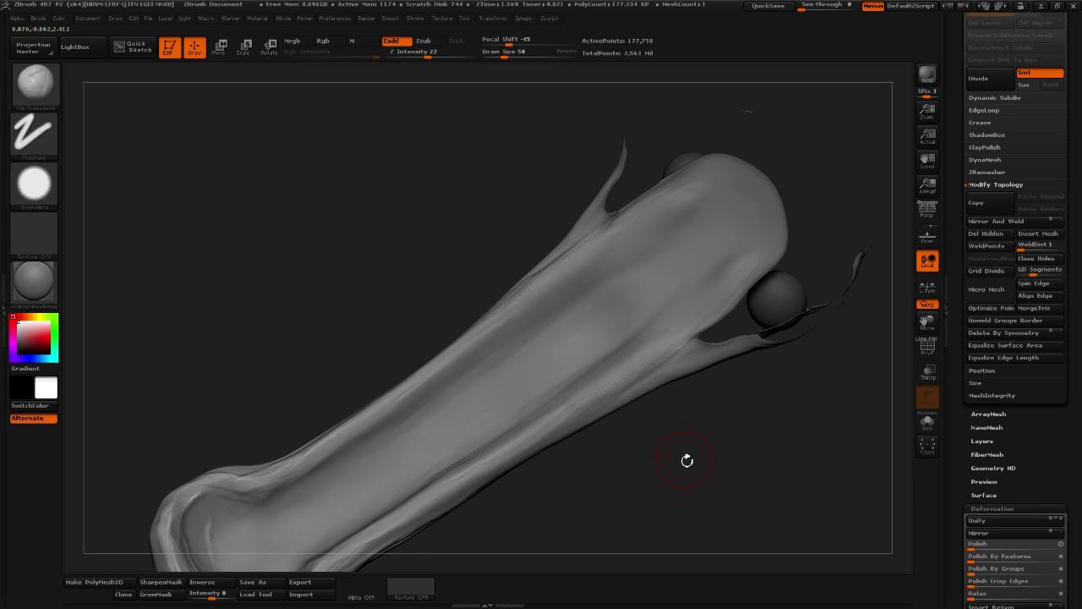
Fill in the inner edge of the tip hollow's rim with curved clay strokes and soften it
left_click_drag(688, 459, 679, 362)
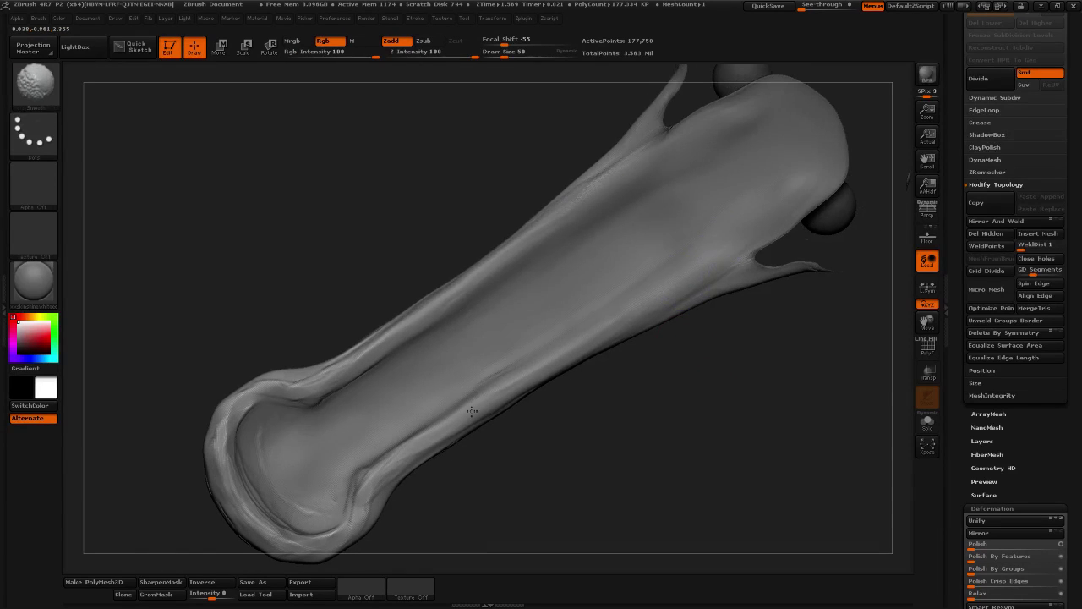
mouse_move(512, 505)
left_mouse_down("alt")
mouse_move(558, 459)
mouse_move(563, 485)
mouse_move(681, 442)
left_mouse_up("alt")
mouse_move(386, 438)
left_mouse_down()
mouse_move(365, 407)
mouse_move(374, 376)
left_mouse_up()
mouse_move(409, 315)
left_mouse_down()
mouse_move(358, 338)
mouse_move(470, 434)
left_mouse_up()
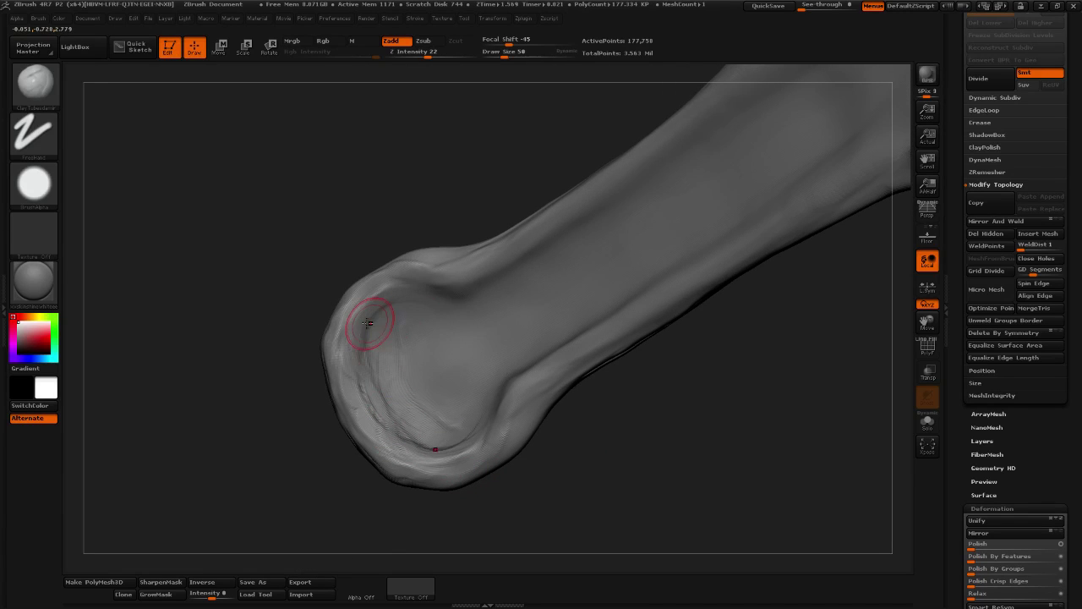
mouse_move(372, 324)
left_mouse_down()
mouse_move(419, 445)
mouse_move(374, 387)
mouse_move(391, 423)
left_mouse_up()
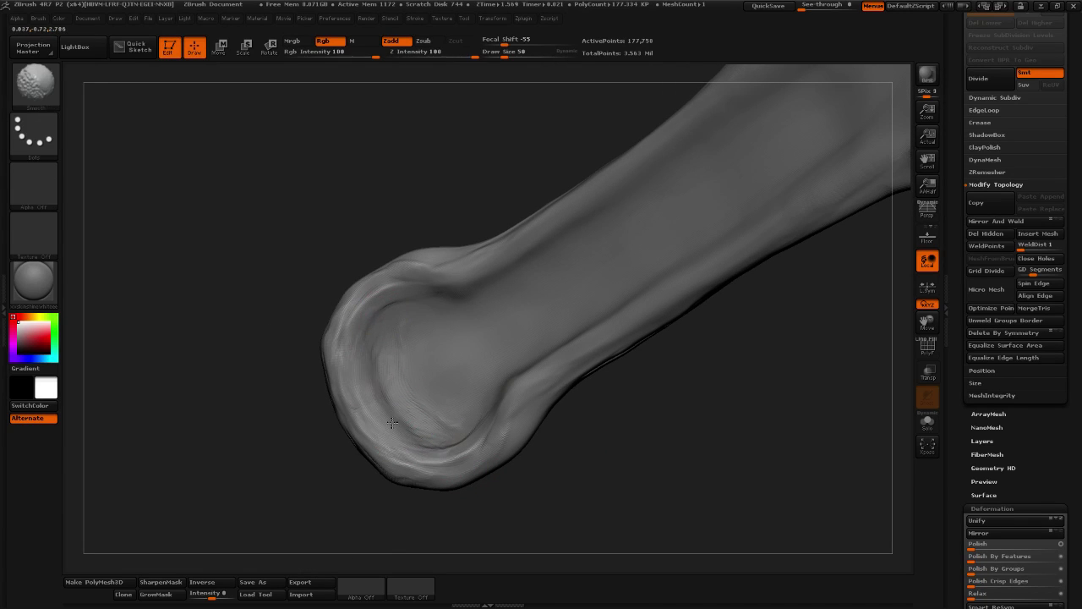
Sculpt lengthwise ridges along the palate channel from inside the tip hollow to the rounded throat end
left_click_drag(652, 376, 388, 514)
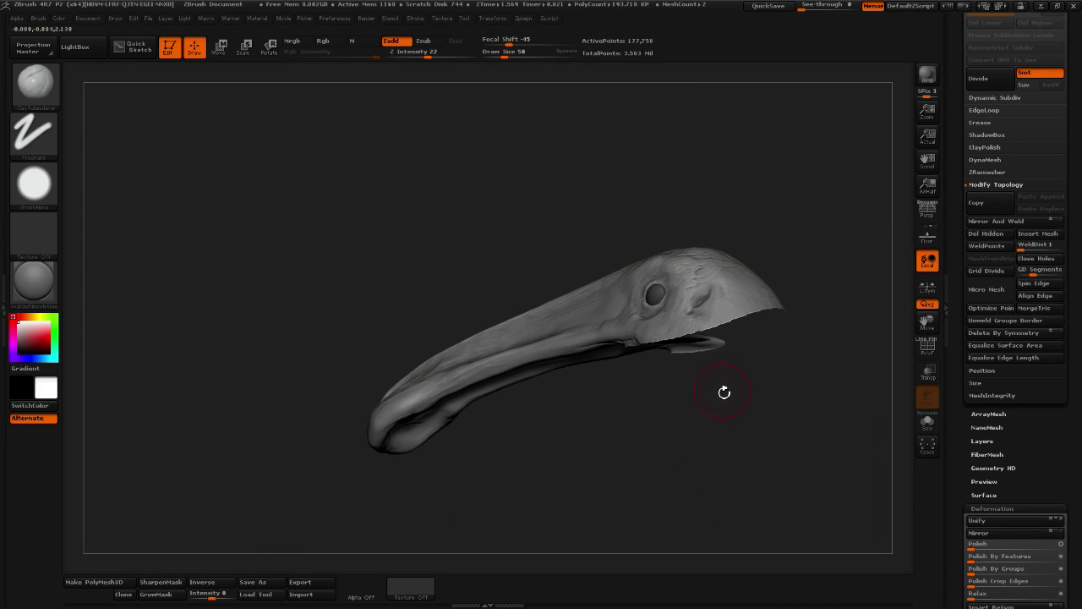
left_click_drag(724, 387, 624, 431)
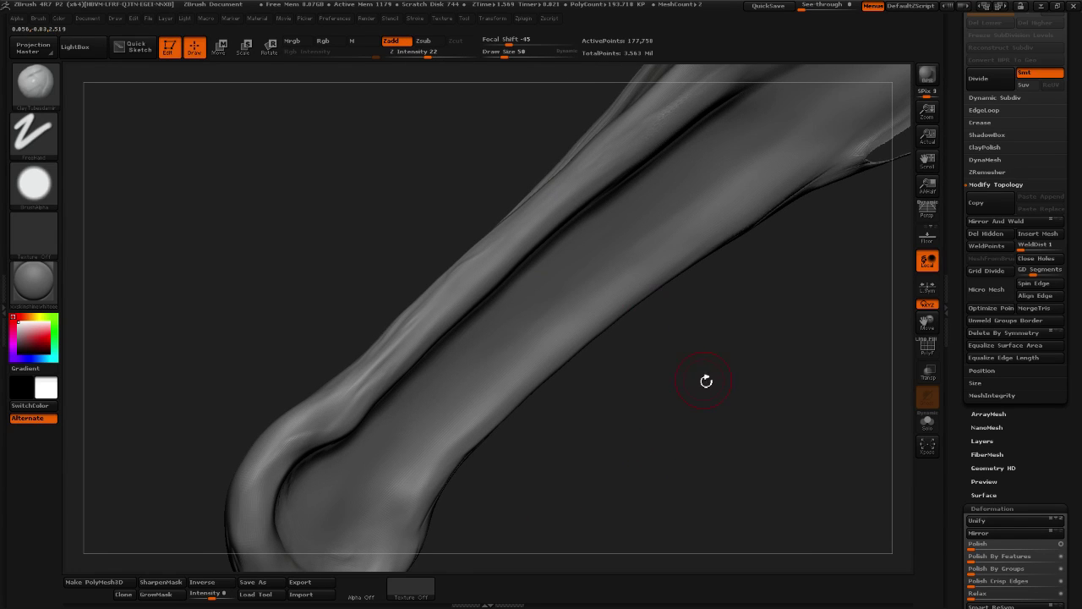
left_click_drag(705, 380, 502, 483)
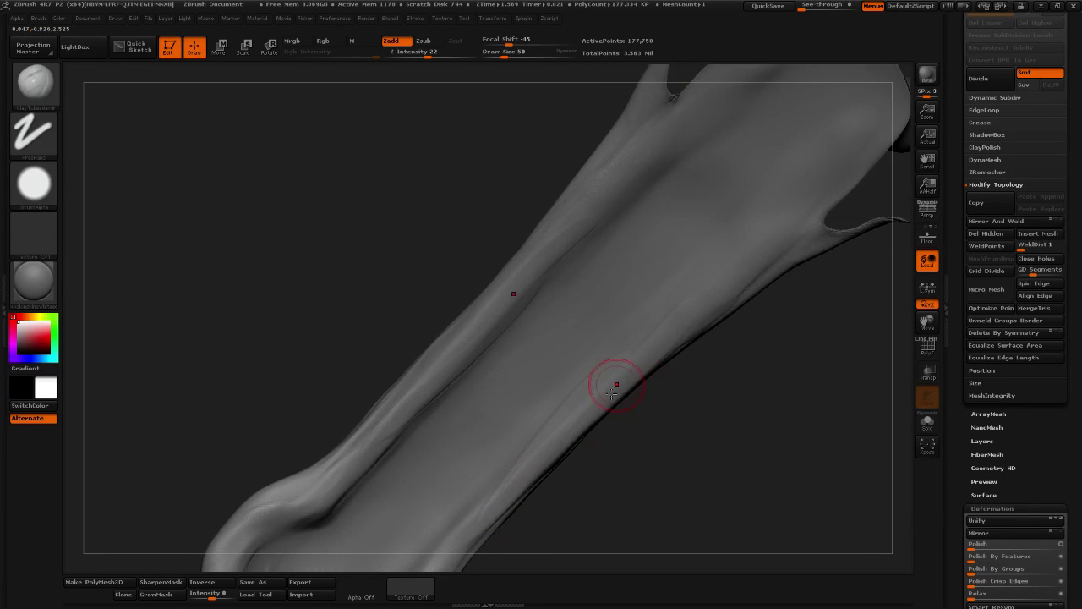
left_click_drag(792, 336, 728, 471, "alt")
mouse_move(620, 473)
left_mouse_down()
mouse_move(612, 466)
mouse_move(613, 514)
mouse_move(420, 435)
left_mouse_up()
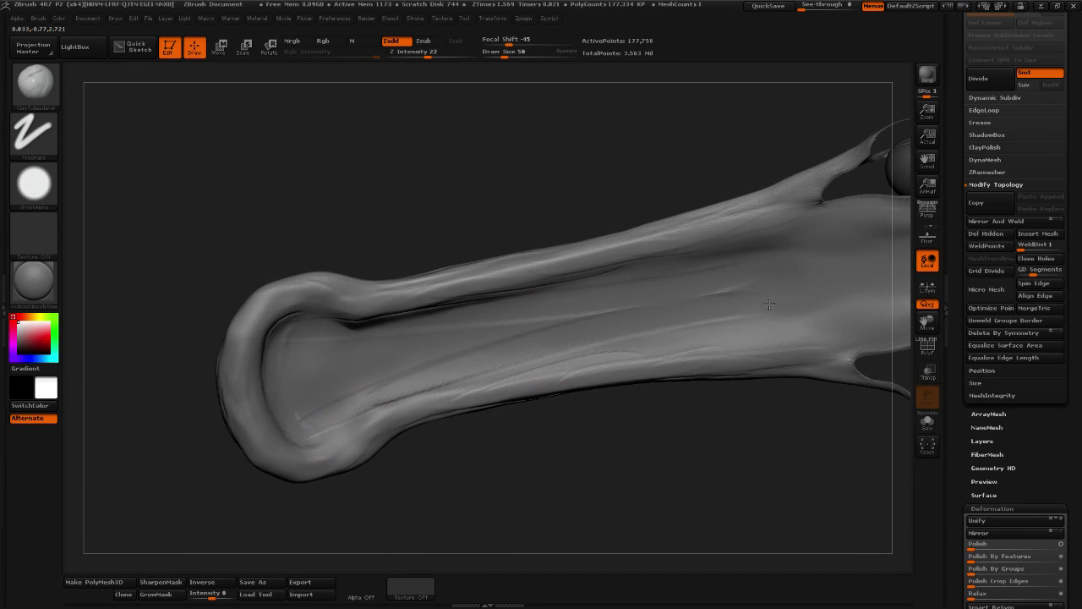
left_click_drag(719, 414, 357, 410)
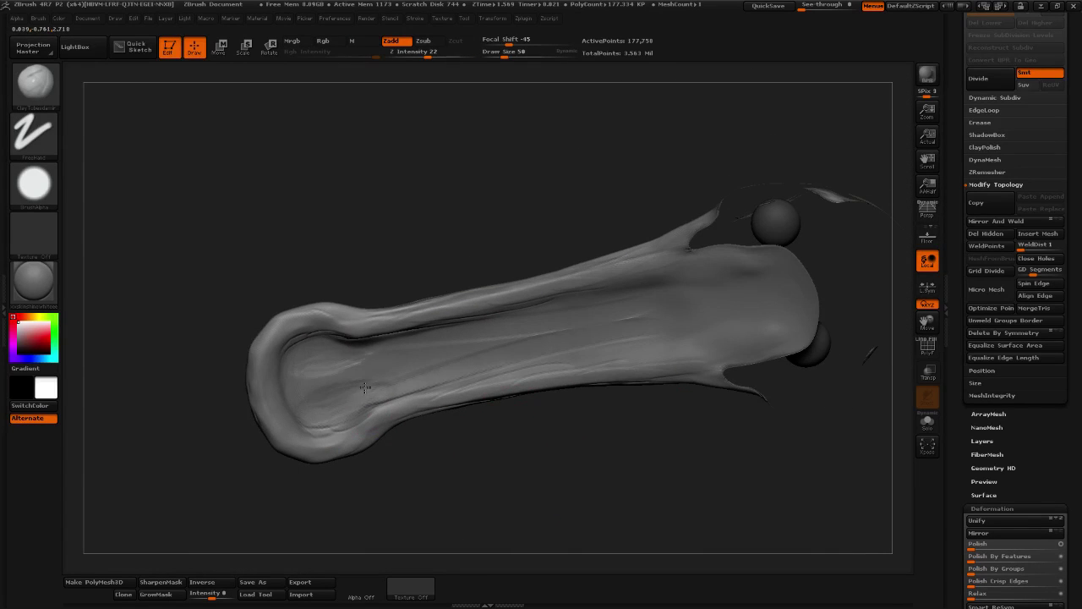
left_click_drag(530, 347, 333, 372)
mouse_move(333, 372)
left_mouse_down()
mouse_move(685, 338)
mouse_move(625, 342)
left_mouse_up()
mouse_move(704, 446)
left_mouse_down()
mouse_move(830, 485)
mouse_move(649, 496)
left_mouse_up()
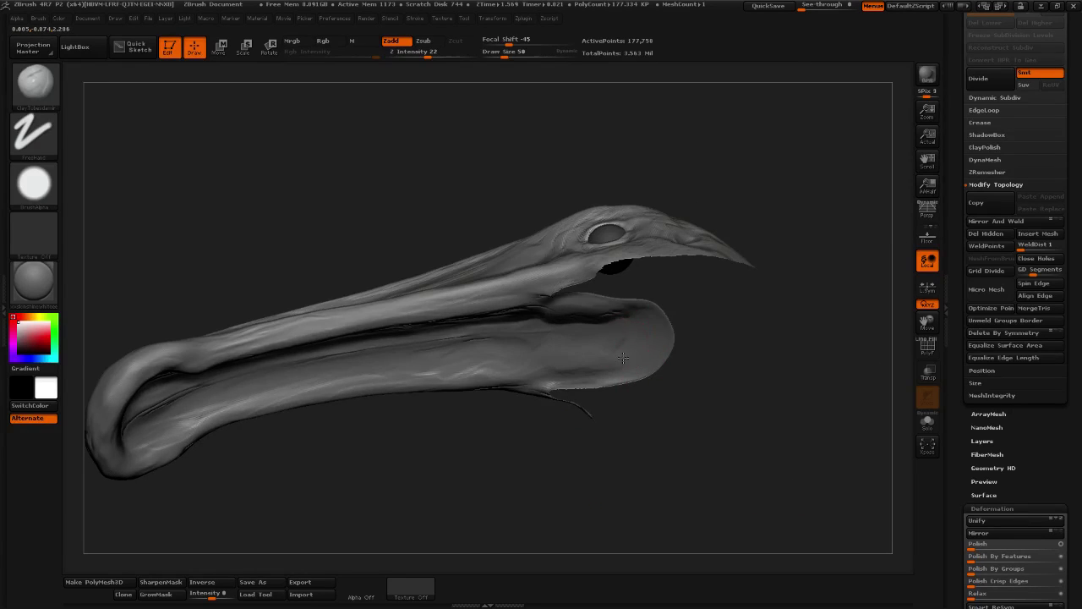
mouse_move(551, 365)
left_mouse_down()
mouse_move(474, 365)
mouse_move(650, 355)
mouse_move(415, 376)
mouse_move(626, 341)
left_mouse_up()
left_click_drag(762, 412, 752, 448)
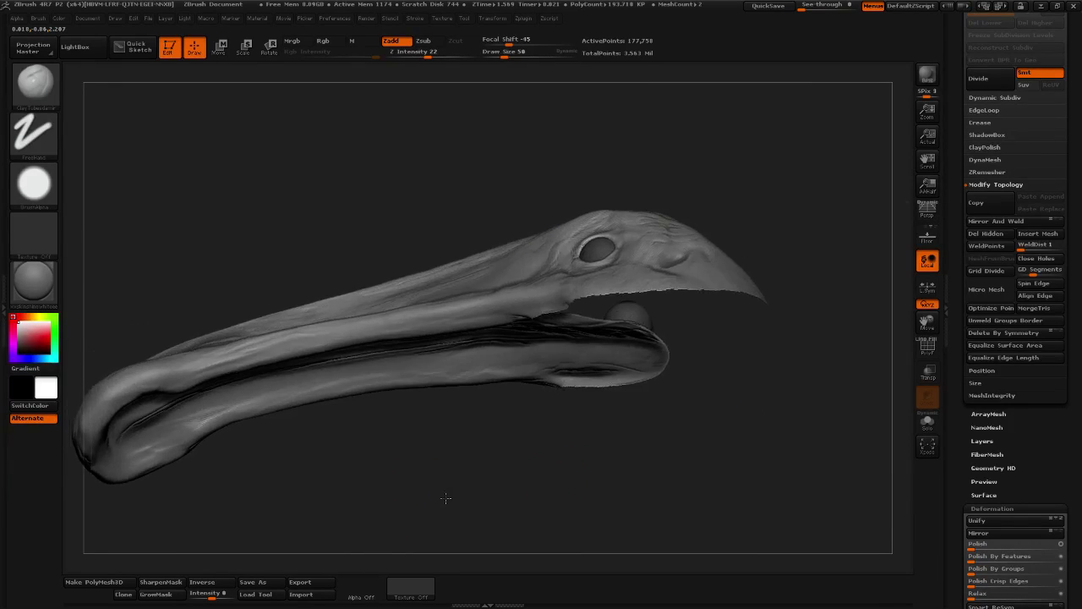
Build up the rim around the tip hollow with clay strokes, forming a row of shallow segments, and soften them
left_click_drag(445, 500, 689, 456, "alt")
mouse_move(689, 456)
left_mouse_down()
mouse_move(652, 432)
mouse_move(607, 470)
mouse_move(448, 423)
left_mouse_up()
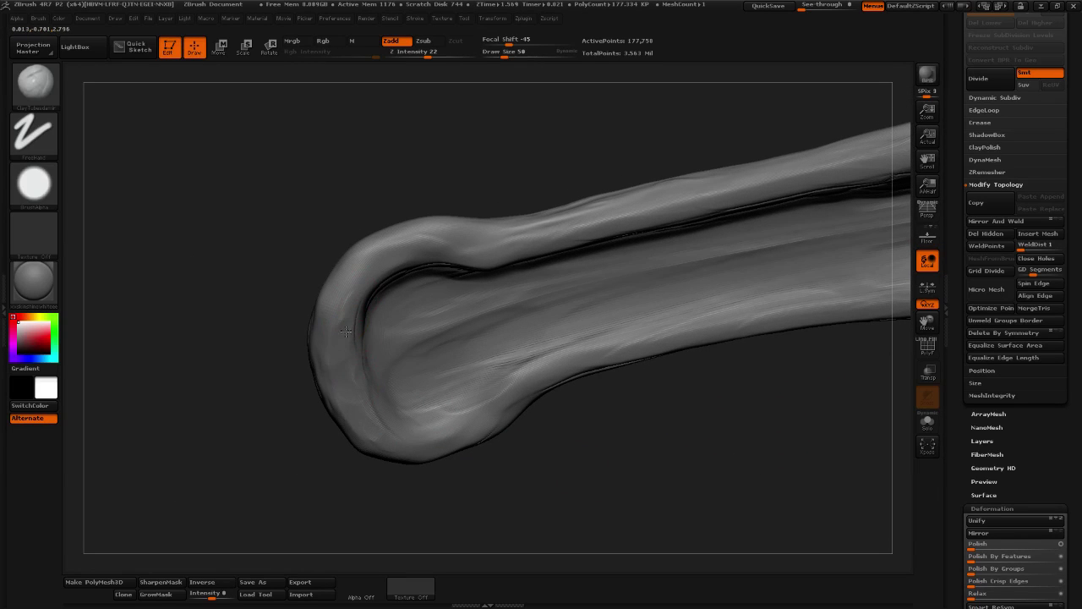
mouse_move(346, 331)
left_mouse_down()
mouse_move(343, 365)
mouse_move(344, 314)
mouse_move(381, 272)
mouse_move(513, 250)
left_mouse_up()
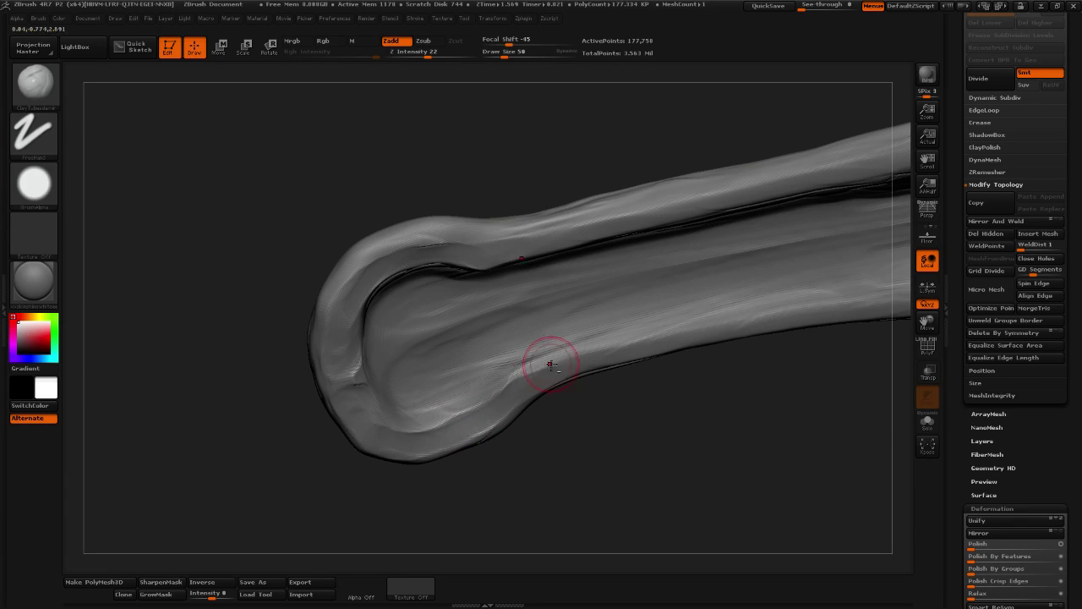
left_click_drag(395, 444, 481, 418)
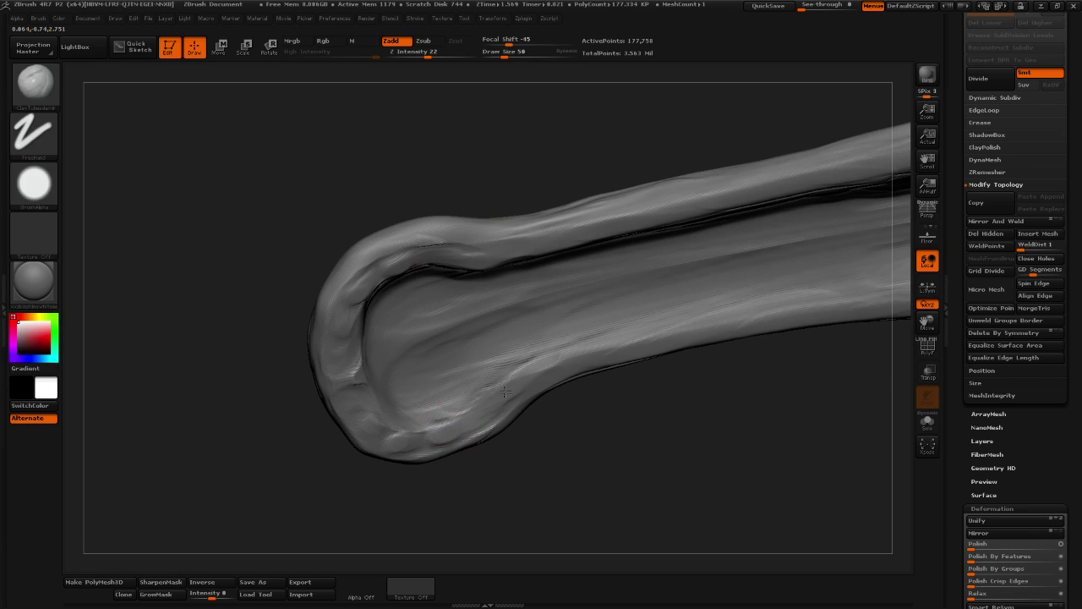
key("shift")
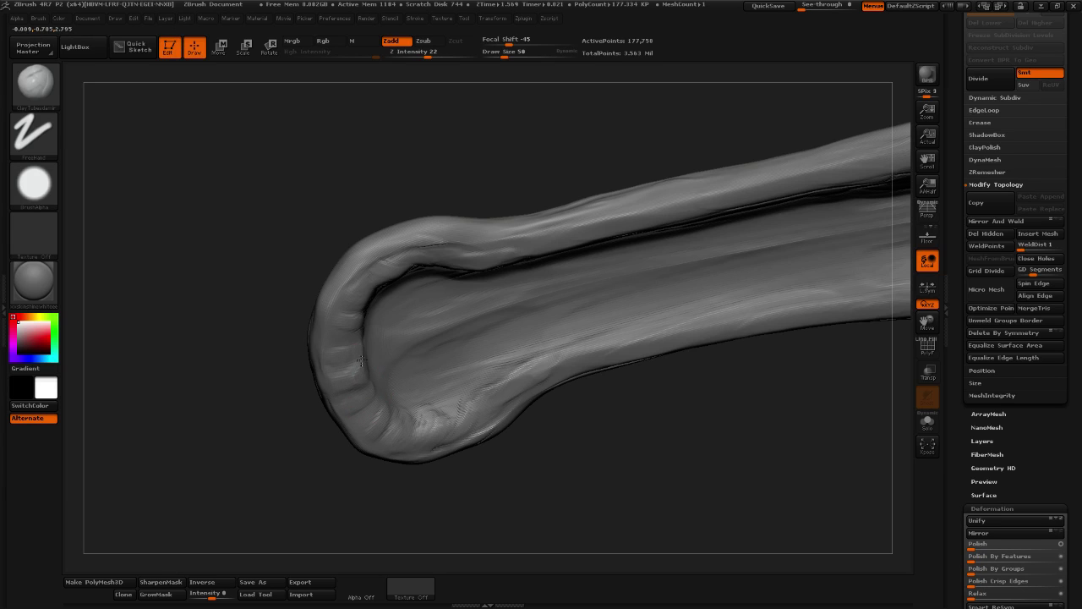
Sculpt the raised surface around the nostril pits on the outside of the beak tip and smooth the slope beside them
mouse_move(755, 474)
left_mouse_down()
mouse_move(756, 493)
mouse_move(764, 485)
mouse_move(616, 471)
mouse_move(640, 435)
mouse_move(565, 401)
mouse_move(544, 454)
mouse_move(605, 449)
mouse_move(473, 442)
left_mouse_up()
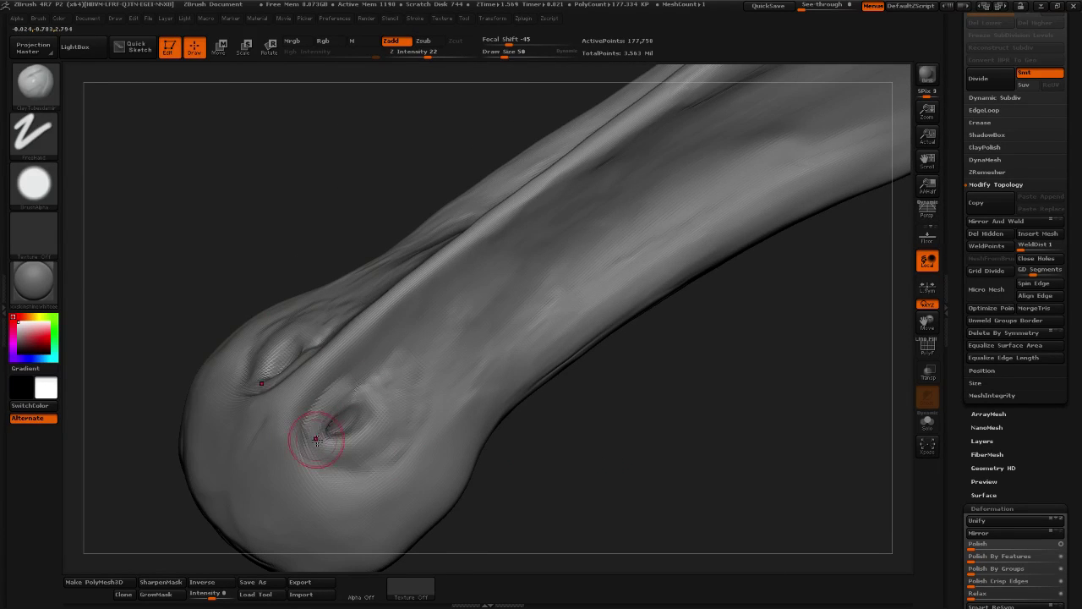
mouse_move(362, 370)
left_mouse_down()
mouse_move(404, 389)
mouse_move(382, 358)
left_mouse_up()
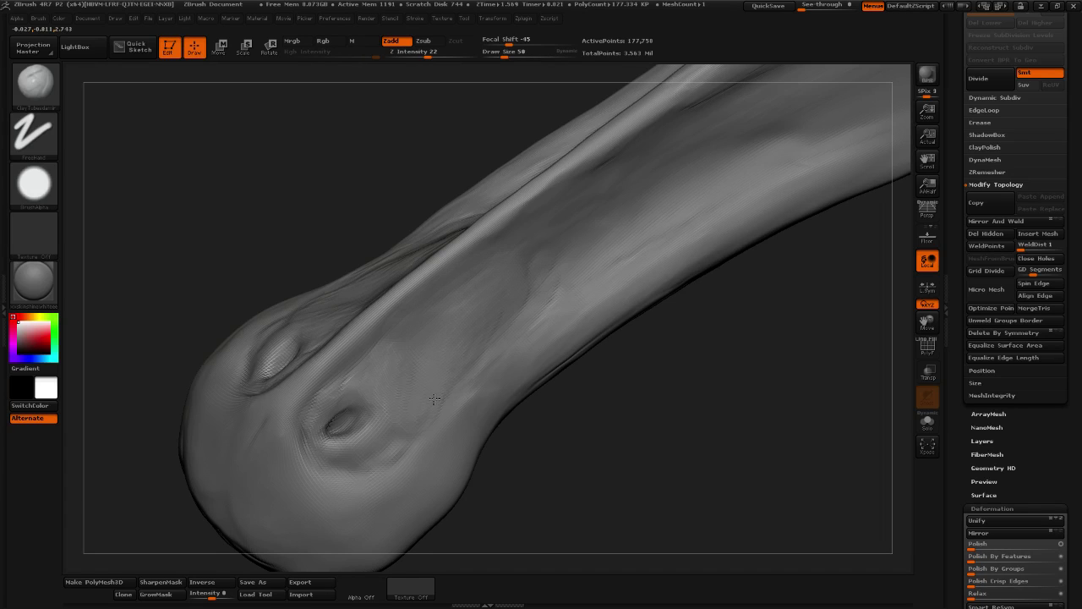
left_click_drag(629, 359, 761, 423)
left_click_drag(450, 459, 394, 430)
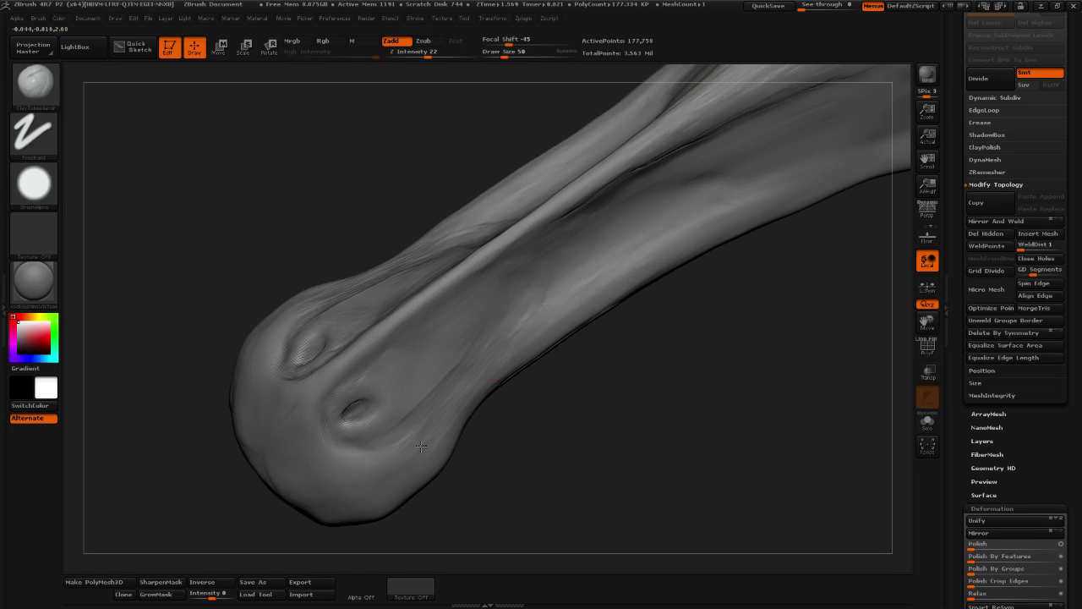
left_click_drag(486, 366, 441, 416)
key("shift")
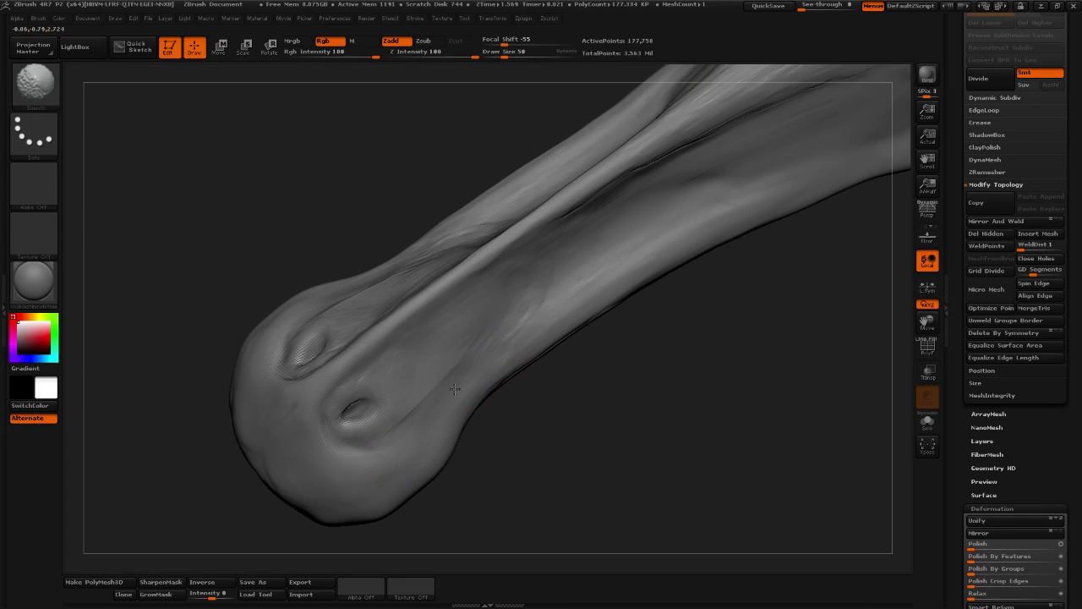
Add ClayTubes strokes behind the nostril along the side of the upper beak and smooth them
key("b")
key("c")
key("t")
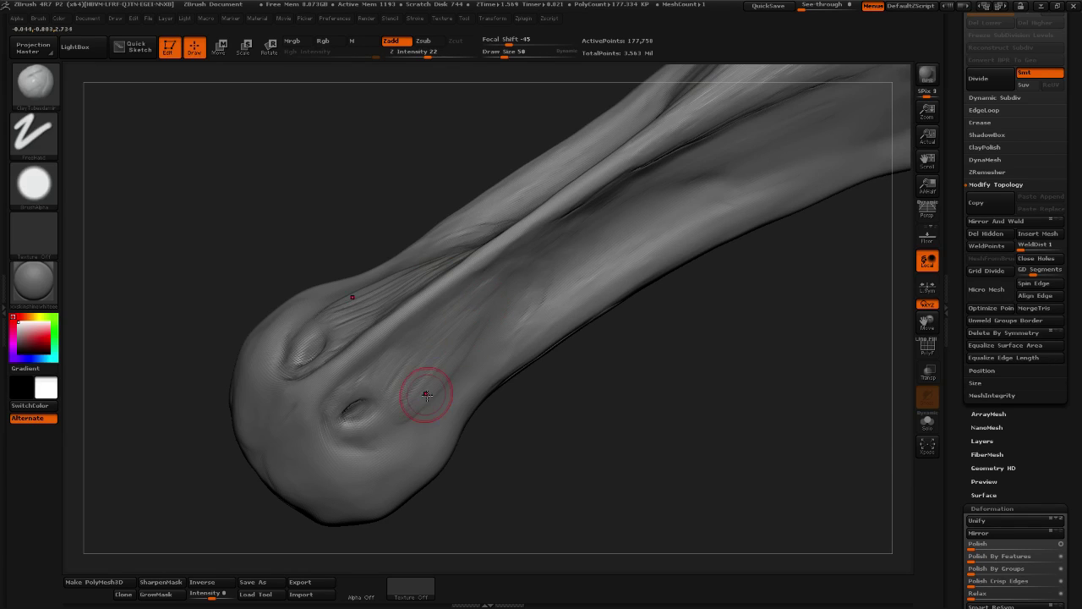
key("shift")
Set the clay brush to Z Intensity 19 and Draw Size 30, and smooth the front of the beak tip
left_click_drag(618, 372, 621, 425)
mouse_move(620, 426)
right_mouse_down()
mouse_move(601, 431)
mouse_move(600, 418)
mouse_move(575, 431)
mouse_move(626, 403)
mouse_move(649, 415)
mouse_move(637, 440)
mouse_move(587, 443)
mouse_move(580, 513)
mouse_move(631, 422)
right_mouse_up()
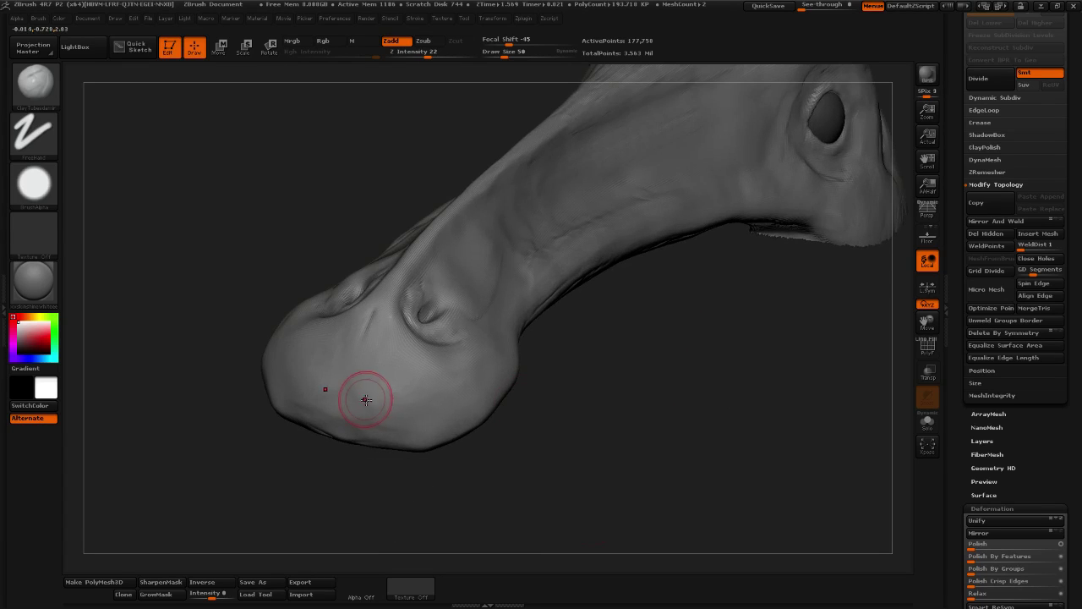
mouse_move(364, 398)
left_mouse_down()
mouse_move(341, 387)
mouse_move(355, 385)
left_mouse_up()
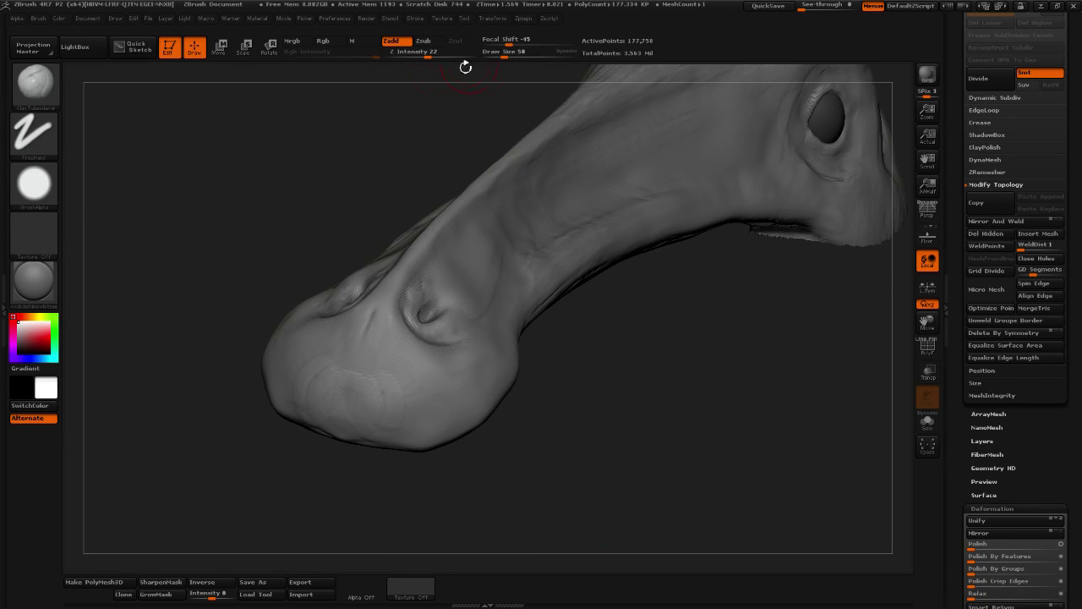
left_click(426, 55)
left_click_drag(505, 56, 499, 58)
key("shift")
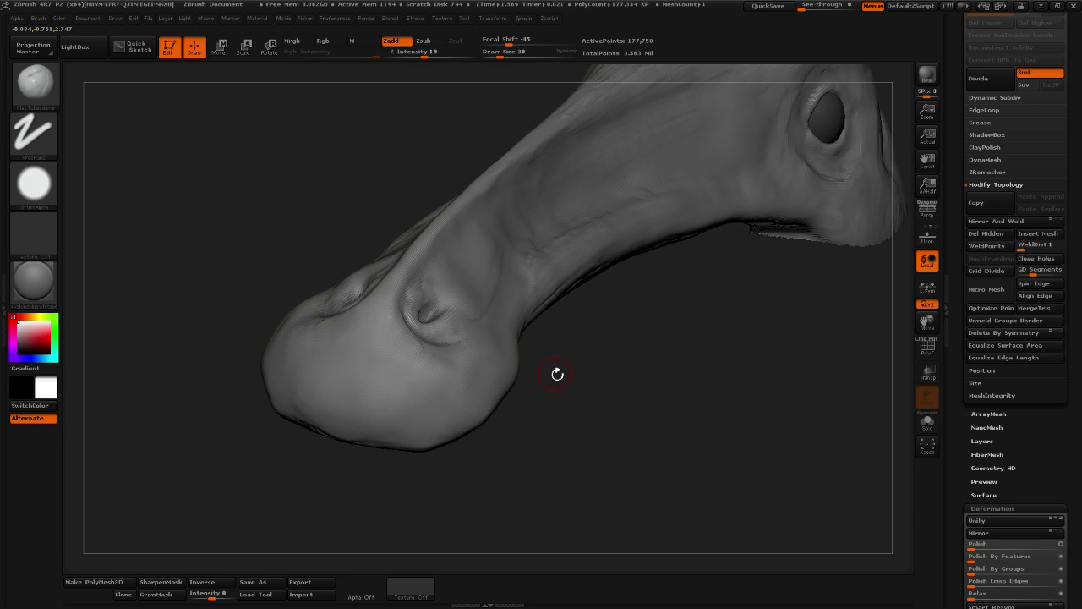
Sculpt small irregular bumps along the inner rim of the tip hollow with short clay strokes
left_click_drag(713, 398, 563, 383)
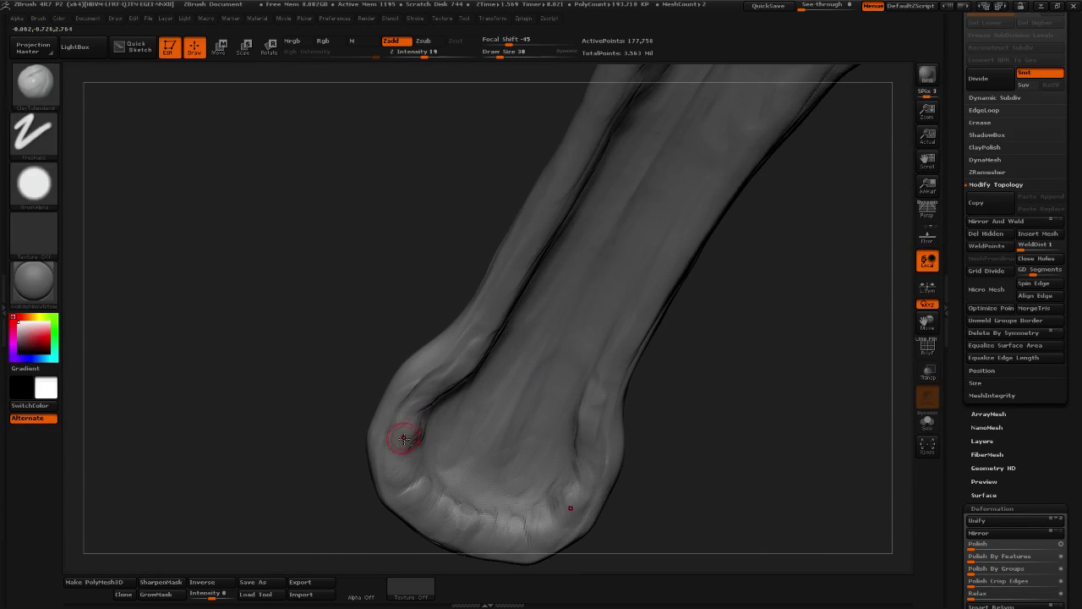
left_click_drag(396, 431, 404, 407)
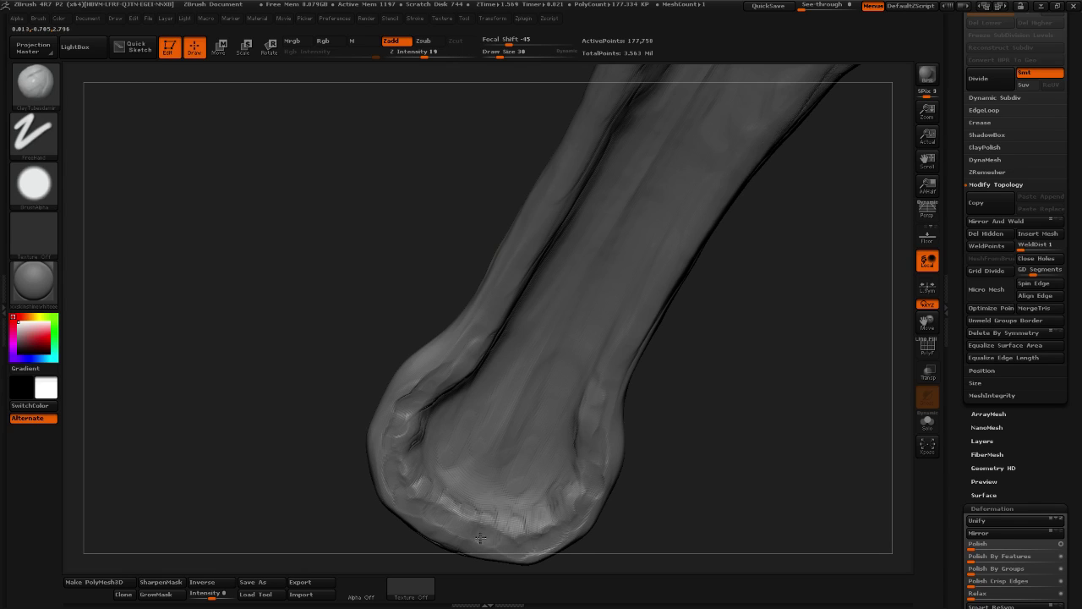
left_click_drag(748, 488, 445, 451)
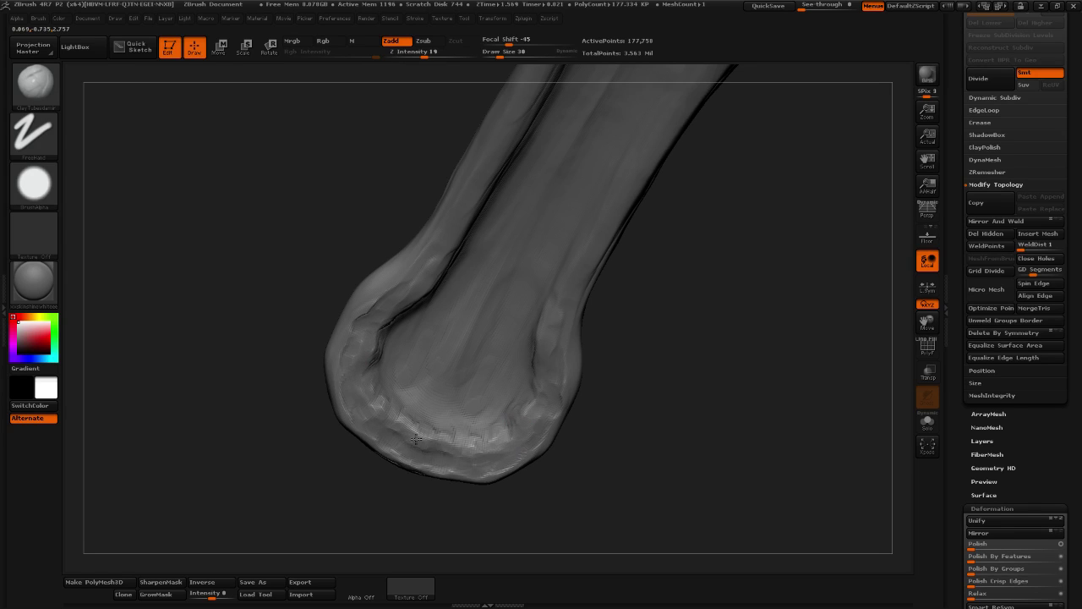
Smooth the bumpy inner rim of the upper beak's tip and the floor of its hollow on the underside
mouse_move(709, 303)
left_mouse_down()
mouse_move(732, 363)
mouse_move(705, 375)
mouse_move(725, 379)
mouse_move(740, 407)
mouse_move(710, 464)
left_mouse_up()
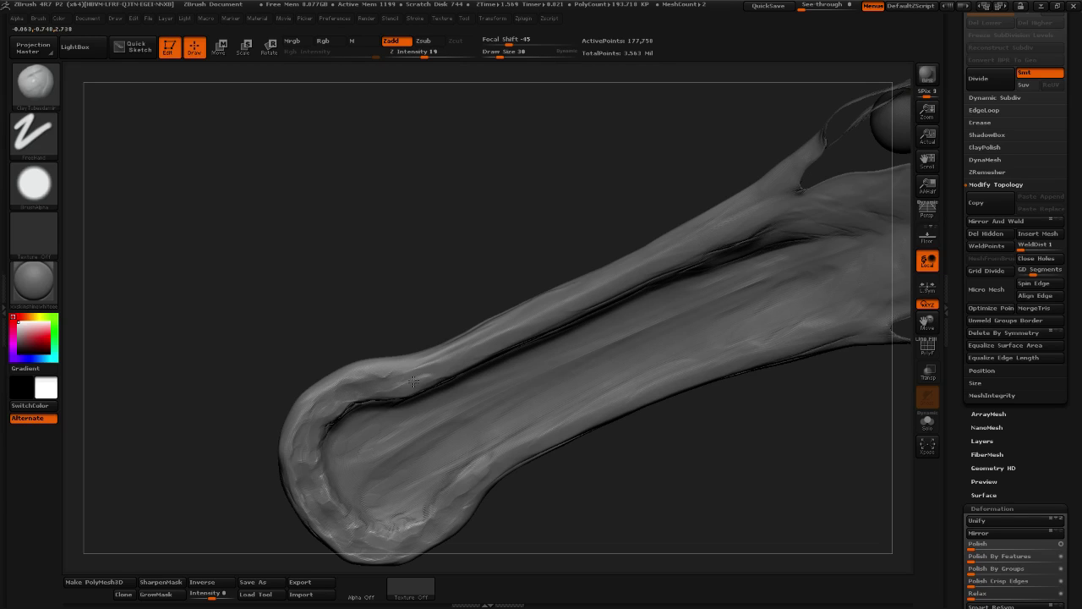
left_click_drag(805, 448, 715, 459, "alt")
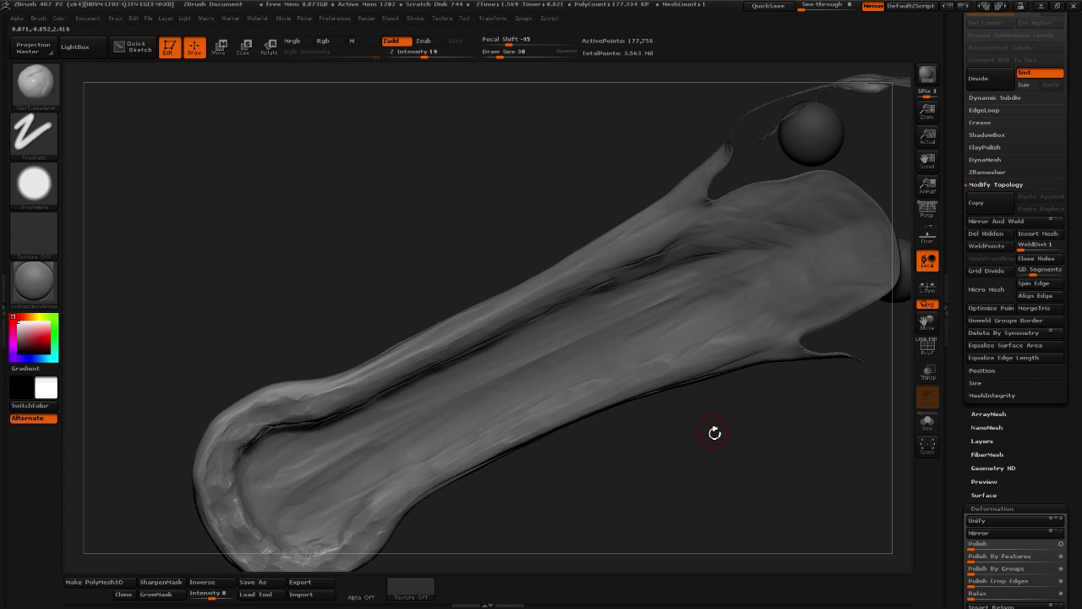
left_click_drag(715, 433, 435, 483)
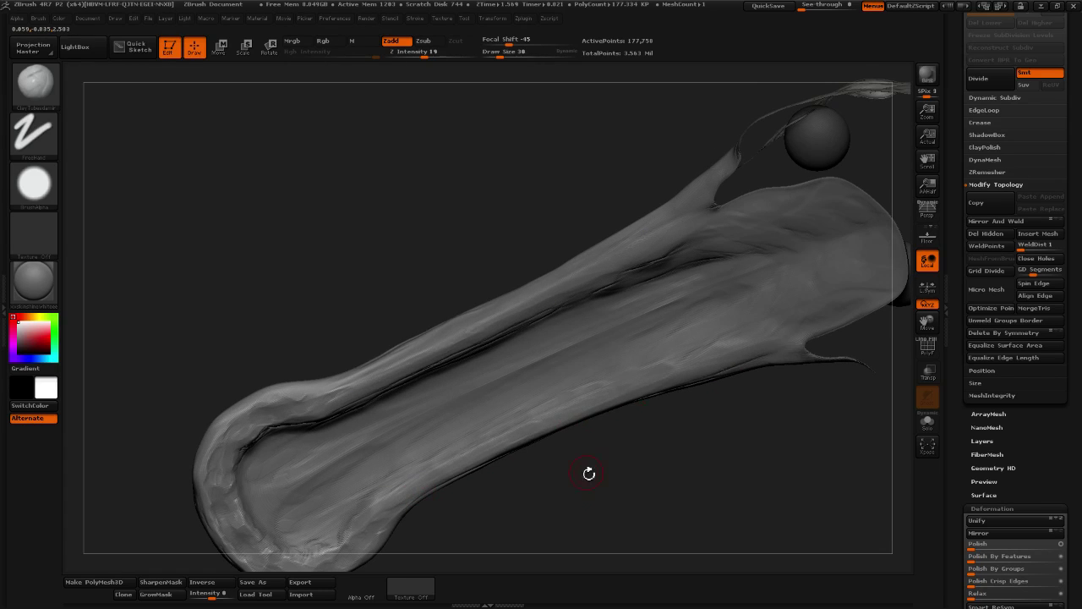
mouse_move(589, 474)
left_mouse_down()
mouse_move(546, 530)
mouse_move(608, 432)
left_mouse_up()
key("shift")
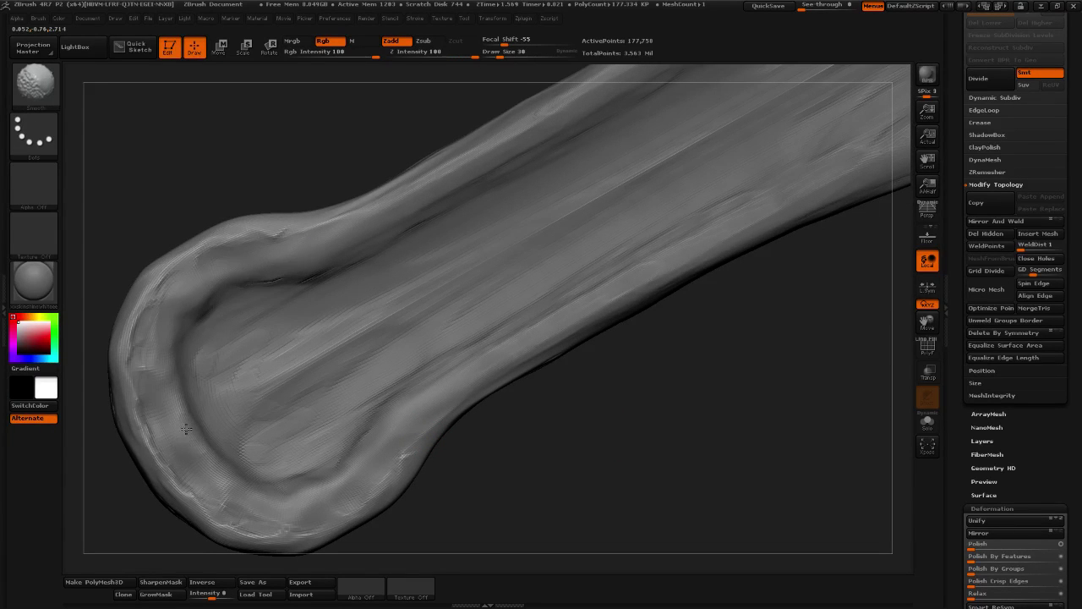
mouse_move(550, 483)
left_mouse_down("alt")
mouse_move(524, 486)
mouse_move(575, 459)
mouse_move(558, 440)
left_mouse_up("alt")
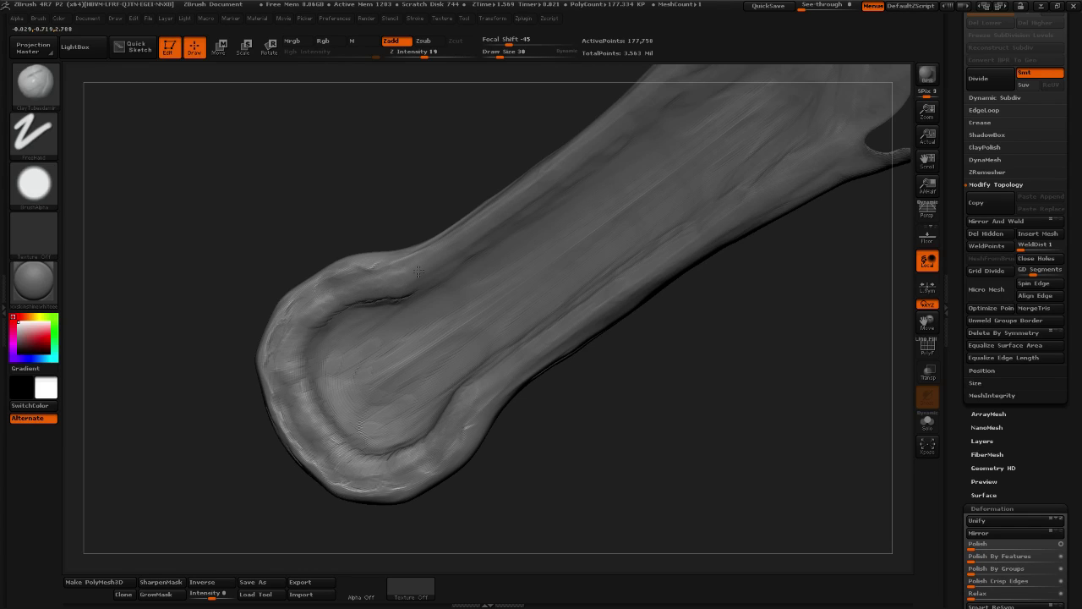
Add ClayTubes strokes along the inner side ridges of the upper beak, from the tip hollow back to the base
left_click_drag(642, 410, 684, 393)
left_click_drag(458, 396, 496, 378)
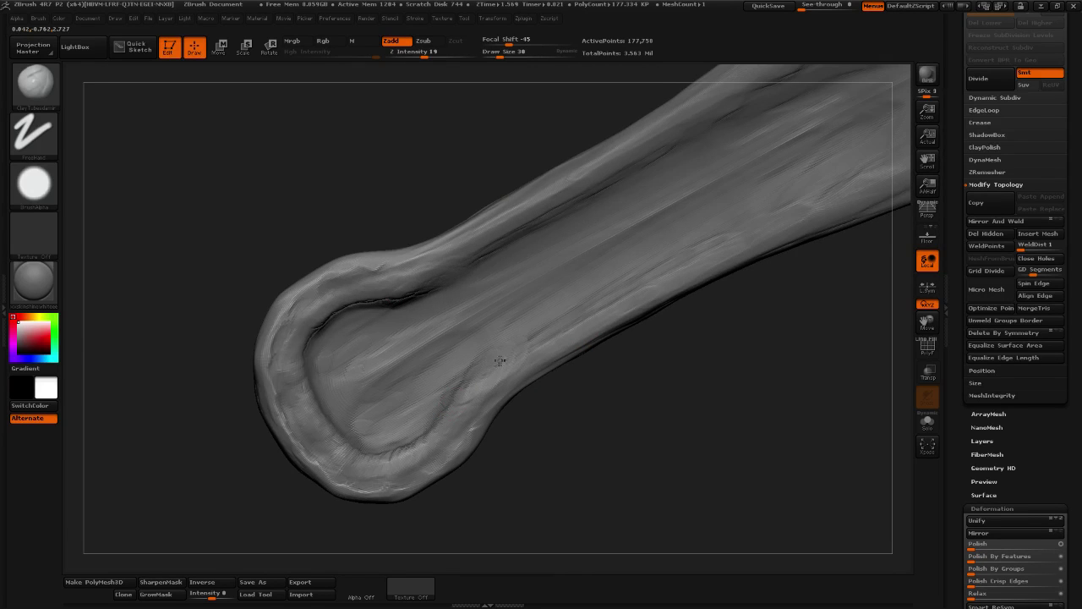
mouse_move(763, 356)
left_mouse_down()
mouse_move(679, 435)
mouse_move(476, 421)
left_mouse_up()
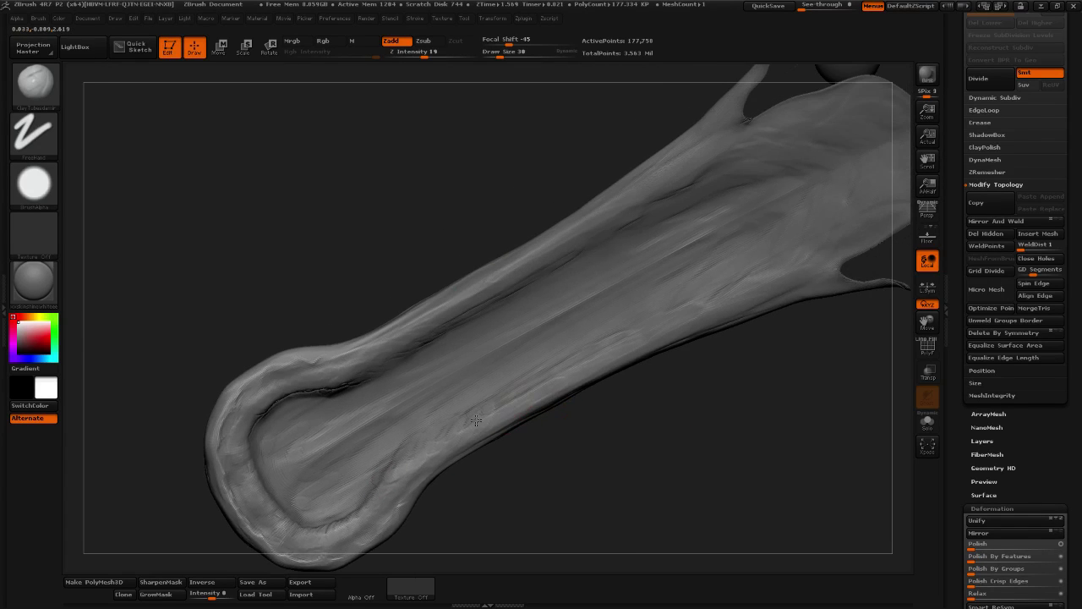
left_click_drag(729, 379, 450, 429)
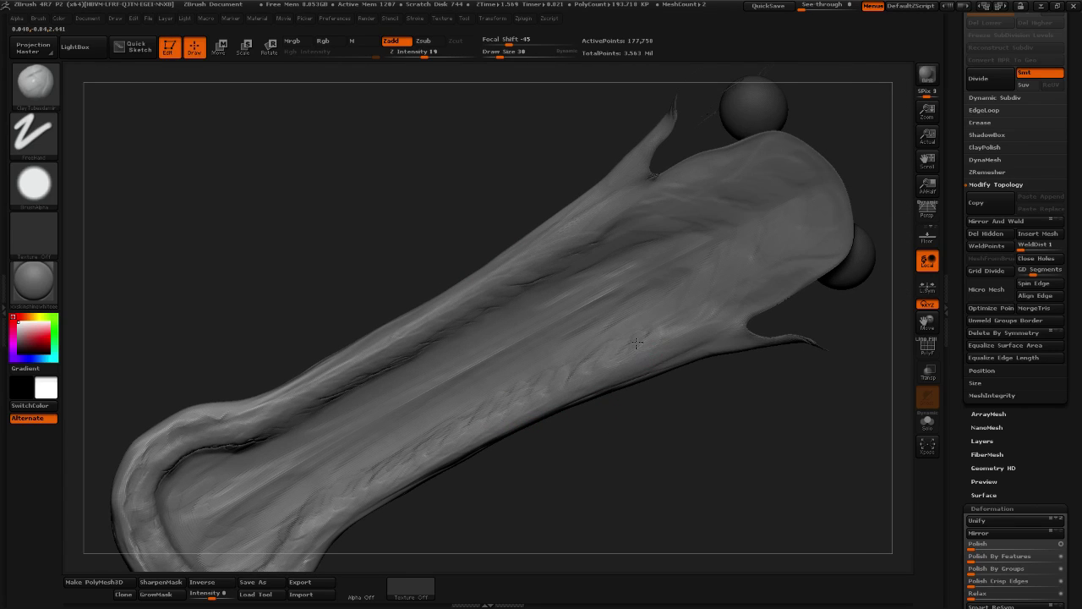
left_click_drag(726, 328, 673, 357)
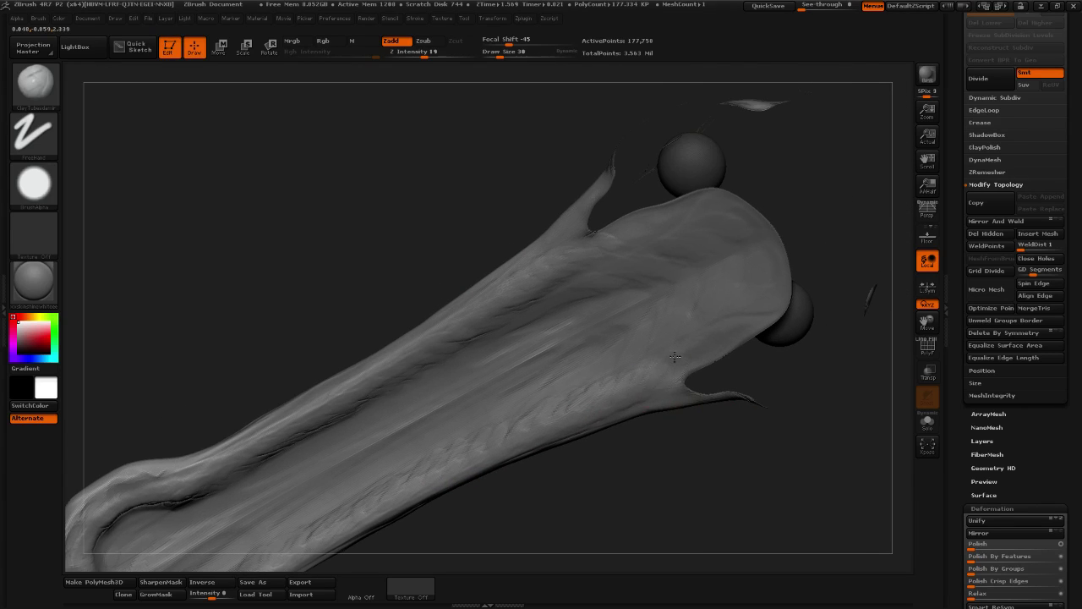
left_click_drag(680, 426, 570, 350)
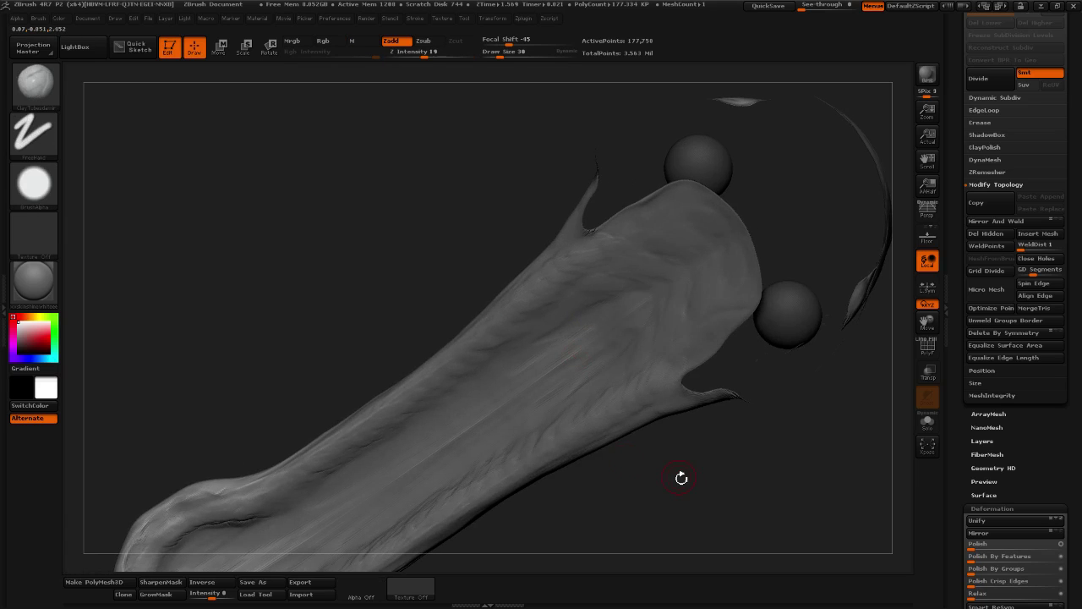
Build up the outer side ridge of the upper beak, set Draw Size to 42 and smooth the strokes
mouse_move(682, 476)
left_mouse_down()
mouse_move(703, 491)
mouse_move(640, 505)
mouse_move(696, 430)
mouse_move(571, 442)
left_mouse_up()
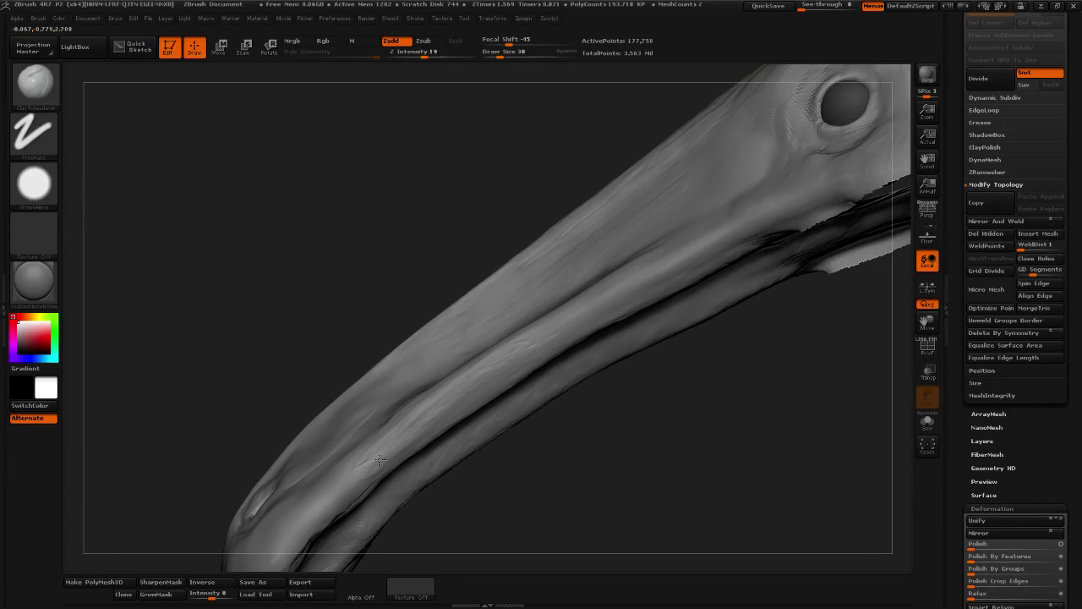
key("shift")
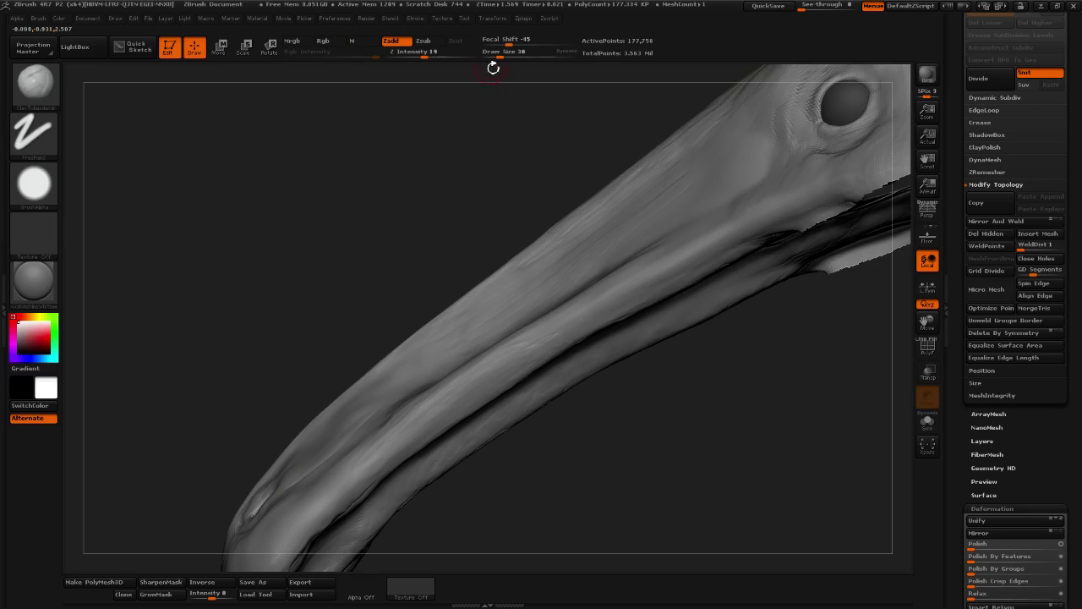
left_click(504, 54)
left_click_drag(676, 423, 674, 461)
key("shift")
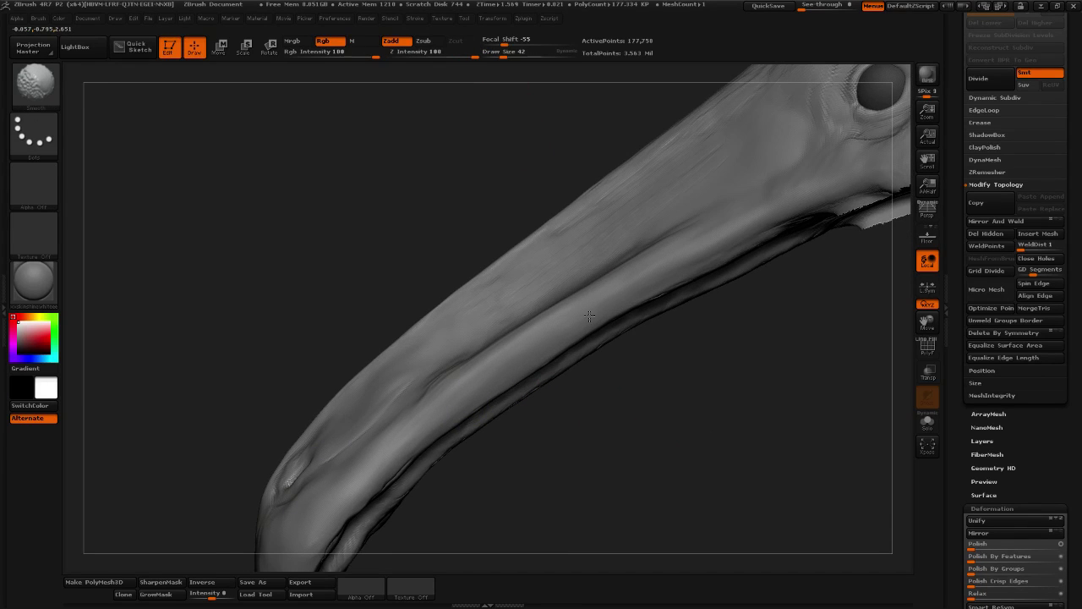
Sculpt short clay strokes along the groove on the upper beak's outer side behind the nostril
left_click_drag(608, 457, 575, 409)
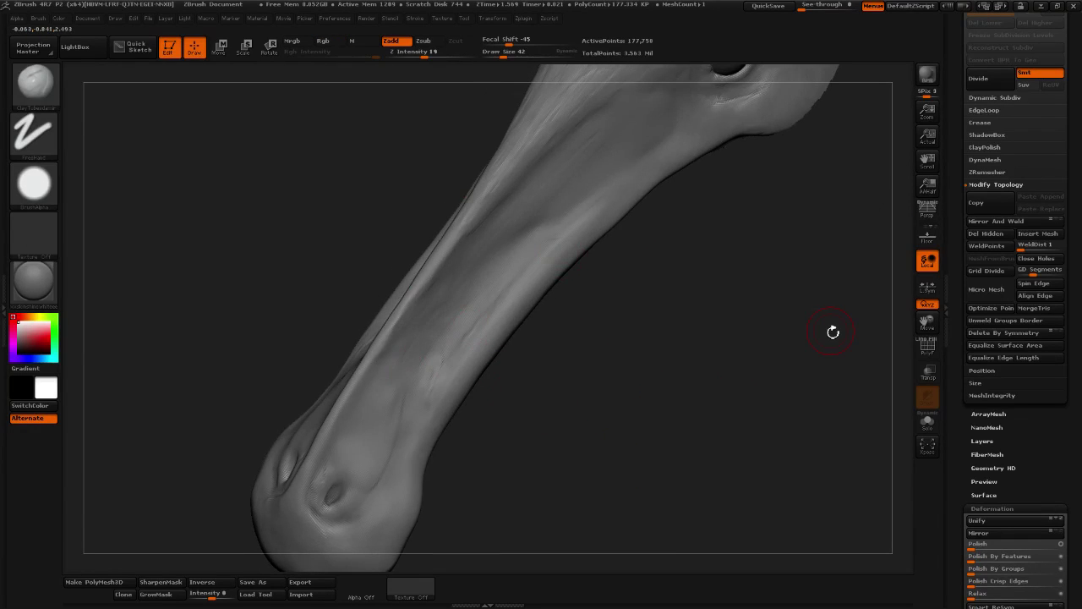
left_click_drag(637, 441, 529, 412)
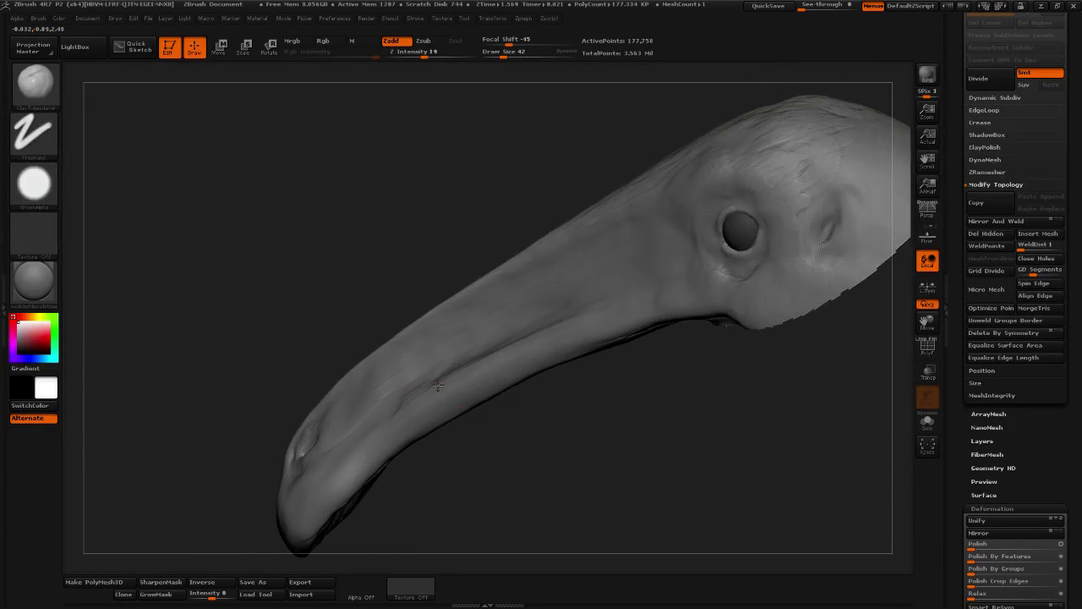
left_click_drag(438, 386, 496, 382)
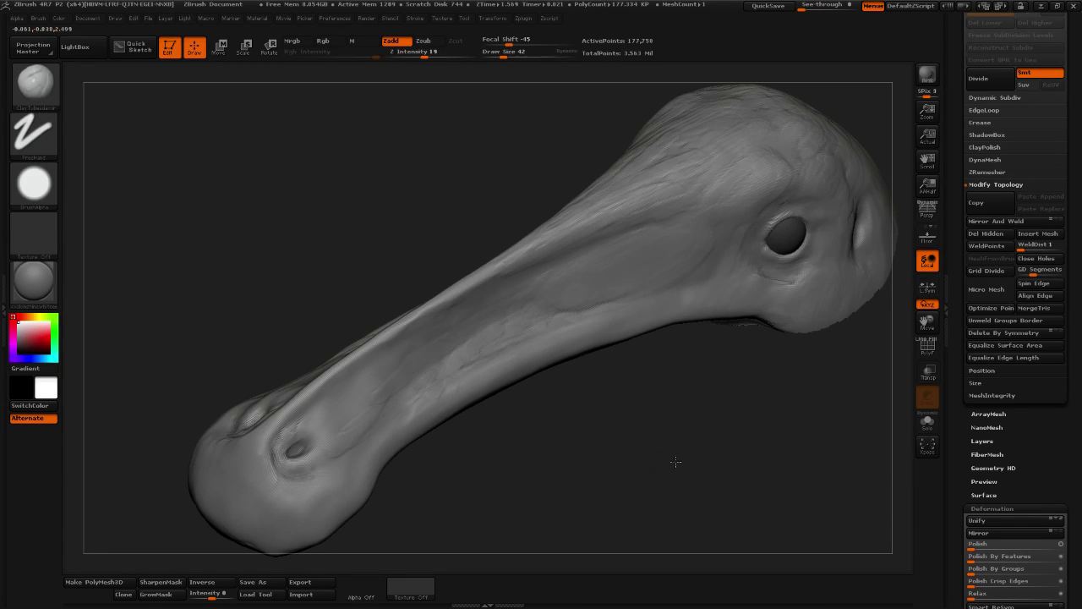
mouse_move(676, 462)
left_mouse_down()
mouse_move(652, 402)
mouse_move(548, 417)
mouse_move(659, 462)
left_mouse_up()
mouse_move(709, 407)
left_mouse_down()
mouse_move(706, 437)
mouse_move(739, 441)
mouse_move(702, 443)
mouse_move(739, 445)
mouse_move(696, 449)
left_mouse_up()
Unhide the rest of the head and refine the beak surface behind the nostril with clay strokes
left_click(309, 458, "ctrl+shift")
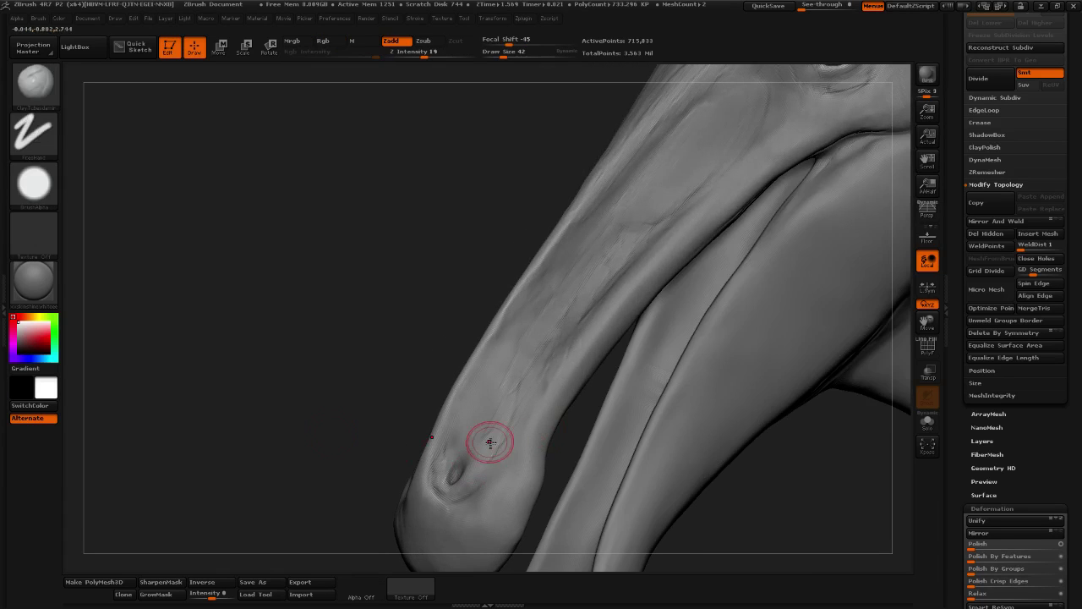
mouse_move(356, 423)
left_mouse_down()
mouse_move(302, 413)
mouse_move(285, 363)
left_mouse_up()
mouse_move(700, 425)
left_mouse_down()
mouse_move(738, 463)
mouse_move(767, 459)
mouse_move(754, 483)
mouse_move(732, 488)
mouse_move(716, 438)
mouse_move(592, 474)
mouse_move(654, 517)
mouse_move(623, 466)
mouse_move(572, 453)
mouse_move(541, 475)
mouse_move(547, 436)
mouse_move(564, 427)
mouse_move(479, 459)
left_mouse_up()
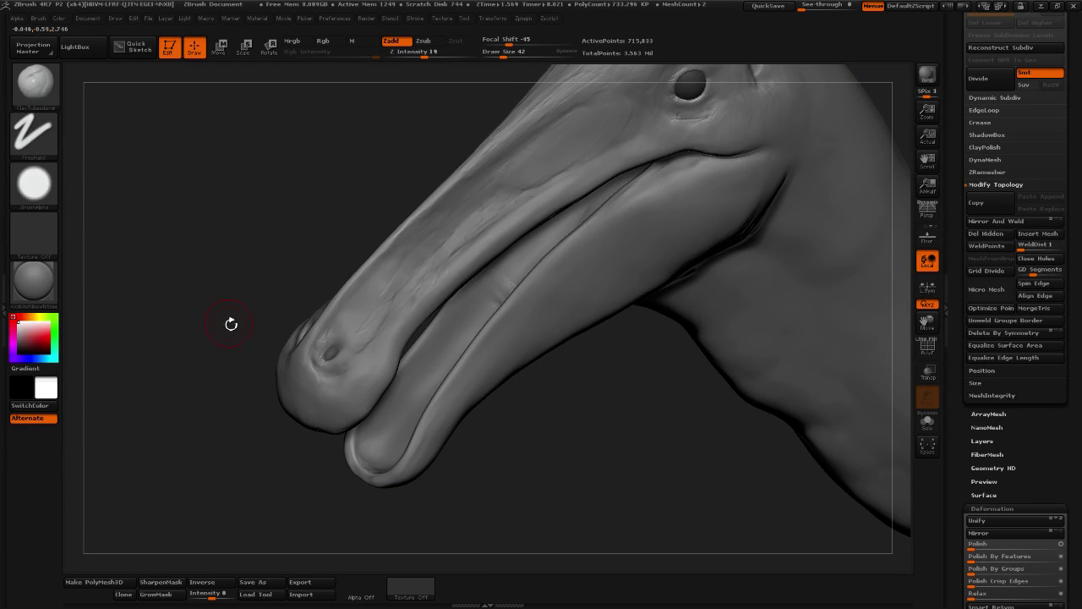
left_click_drag(678, 389, 735, 353)
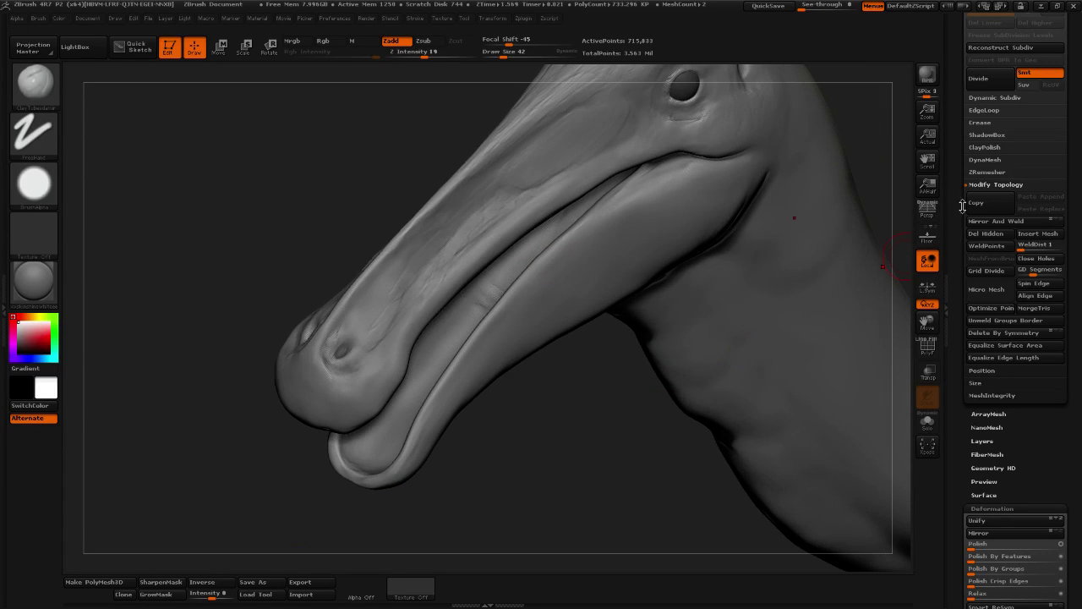
Choose a golden yellow (R 245, G 199, B 40) and set the brush to paint Rgb only, with Zadd off
left_click_drag(963, 205, 928, 259)
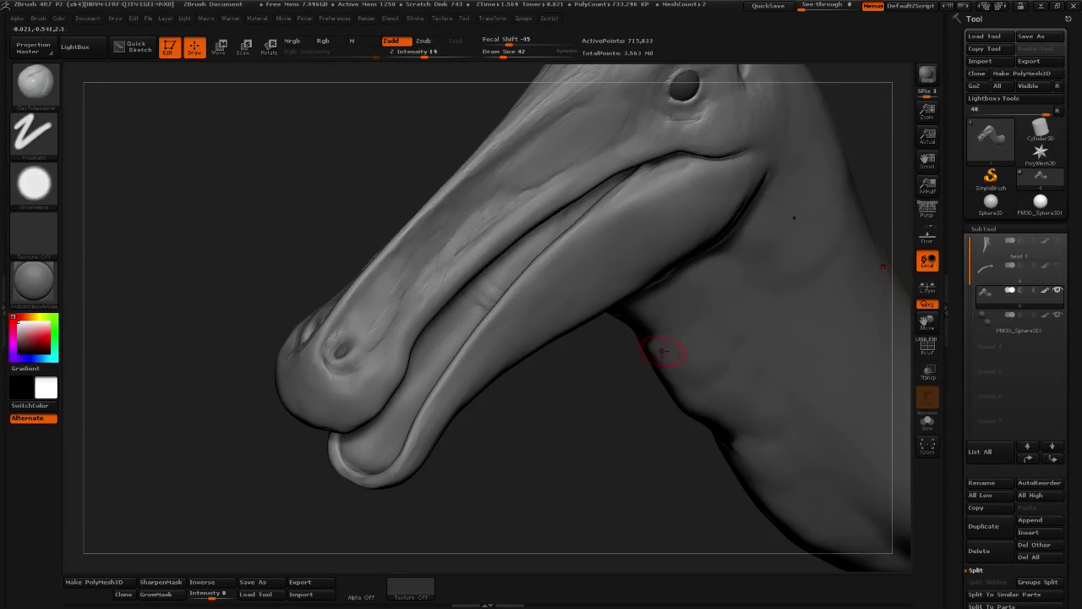
left_click(40, 319)
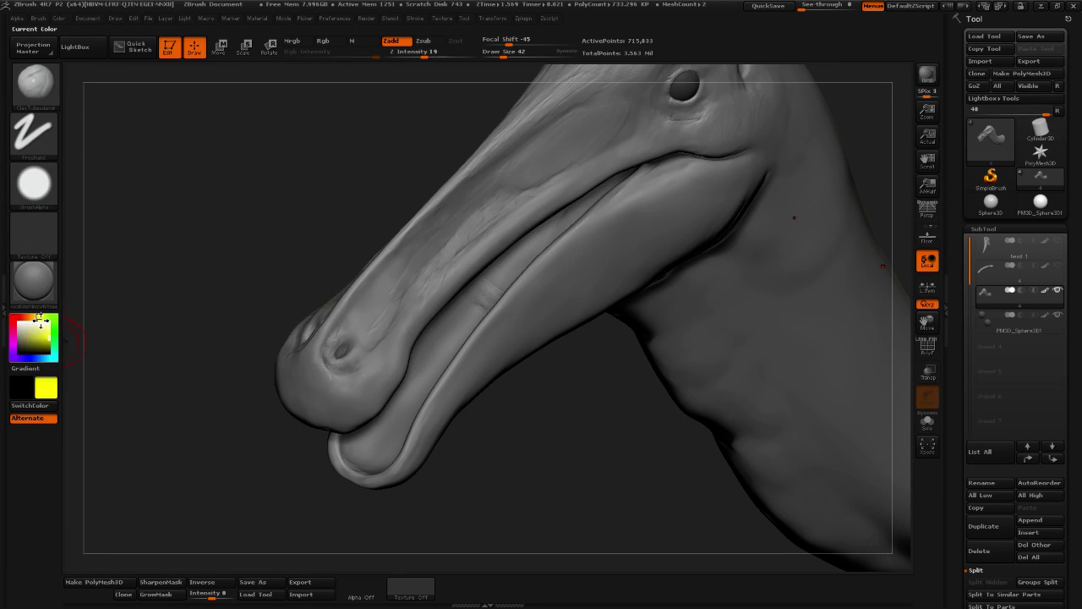
left_click_drag(51, 324, 38, 329)
left_click(47, 337)
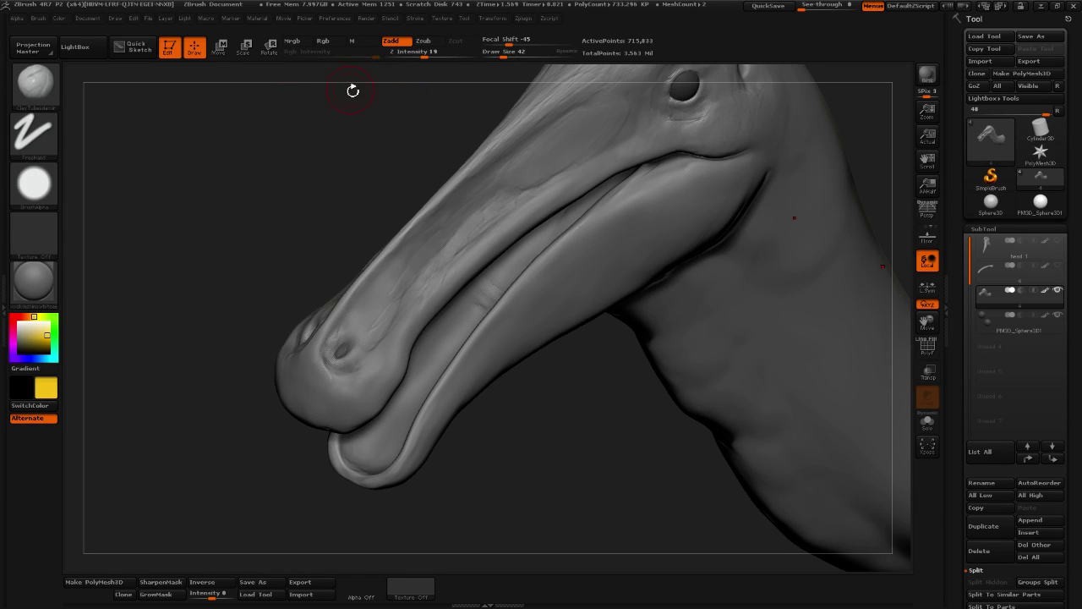
left_click(324, 40)
left_click(390, 40)
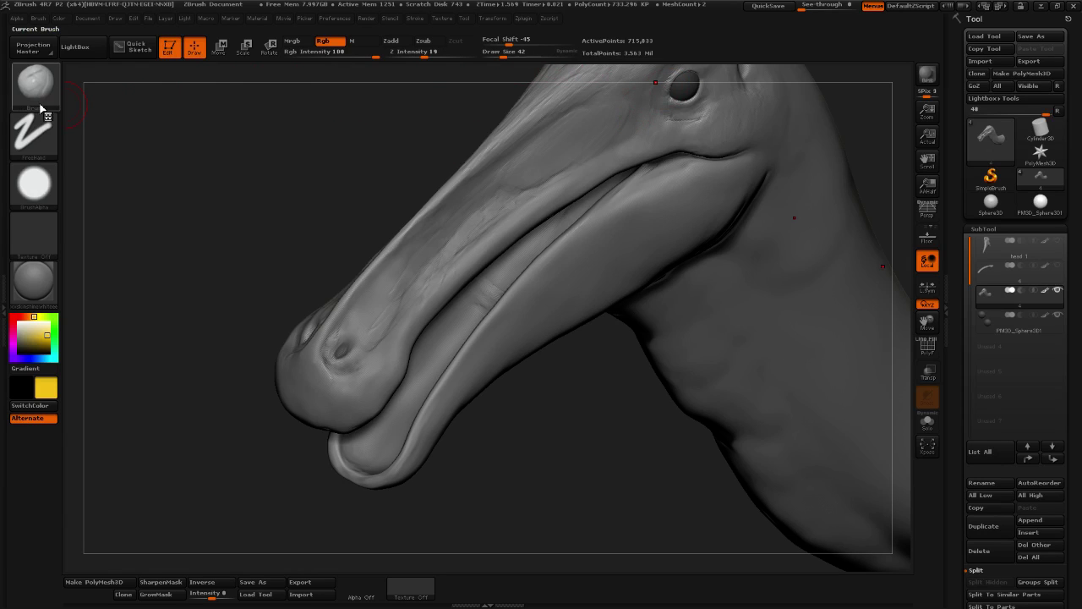
Try a yellow stroke on the upper beak, set Draw Size to 175 and fill the whole object with that colour
left_click_drag(419, 247, 370, 312)
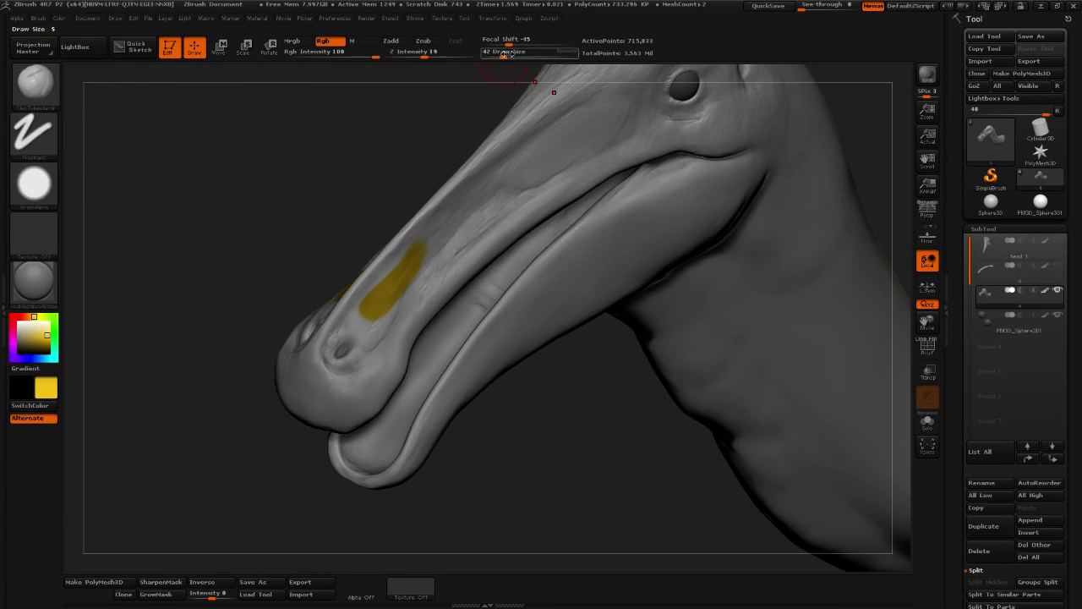
left_click(522, 53)
left_click_drag(559, 389, 499, 463)
left_click(57, 19)
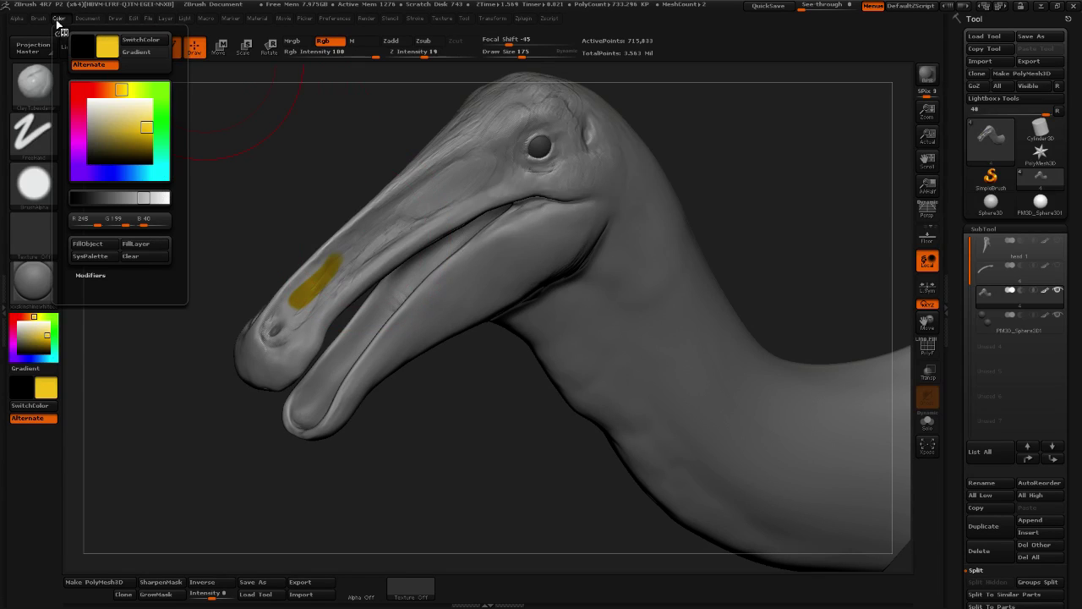
left_click(87, 243)
Paint the neck below the head in salmon and go over it with a paler pink
left_click_drag(489, 439, 115, 367)
left_click_drag(29, 318, 39, 335)
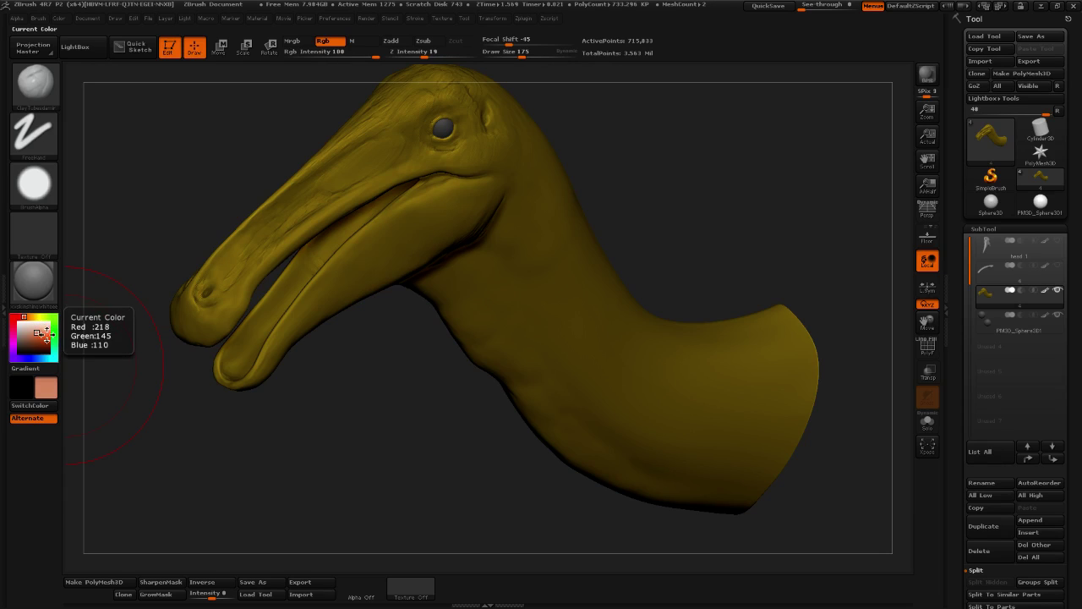
mouse_move(386, 437)
left_mouse_down()
mouse_move(426, 450)
mouse_move(315, 402)
left_mouse_up()
mouse_move(452, 312)
left_mouse_down()
mouse_move(515, 338)
mouse_move(569, 403)
mouse_move(670, 386)
left_mouse_up()
left_click(34, 329)
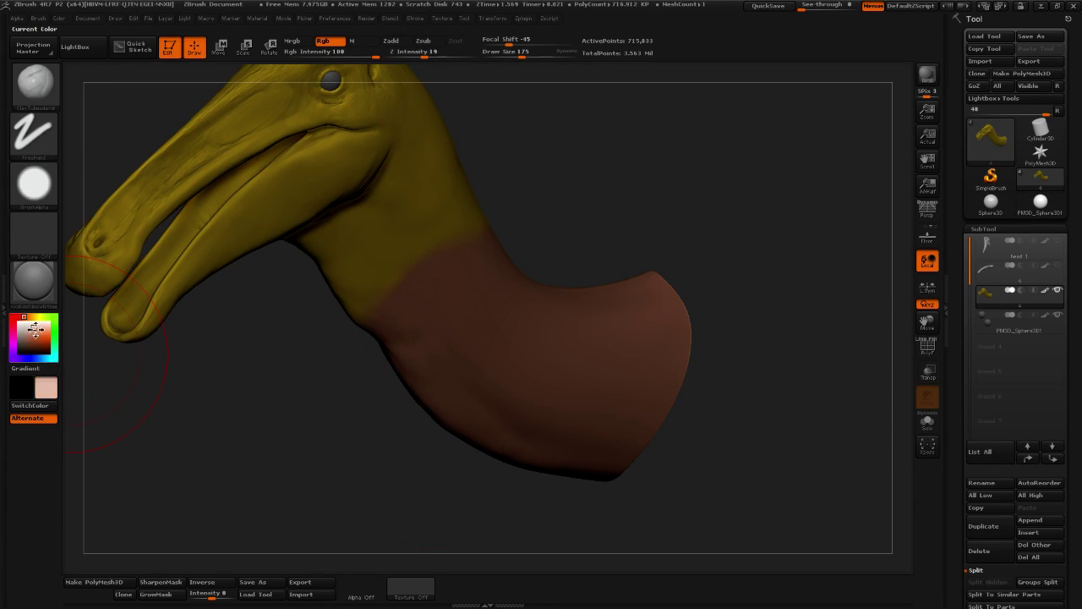
mouse_move(448, 321)
left_mouse_down()
mouse_move(528, 363)
mouse_move(677, 327)
left_mouse_up()
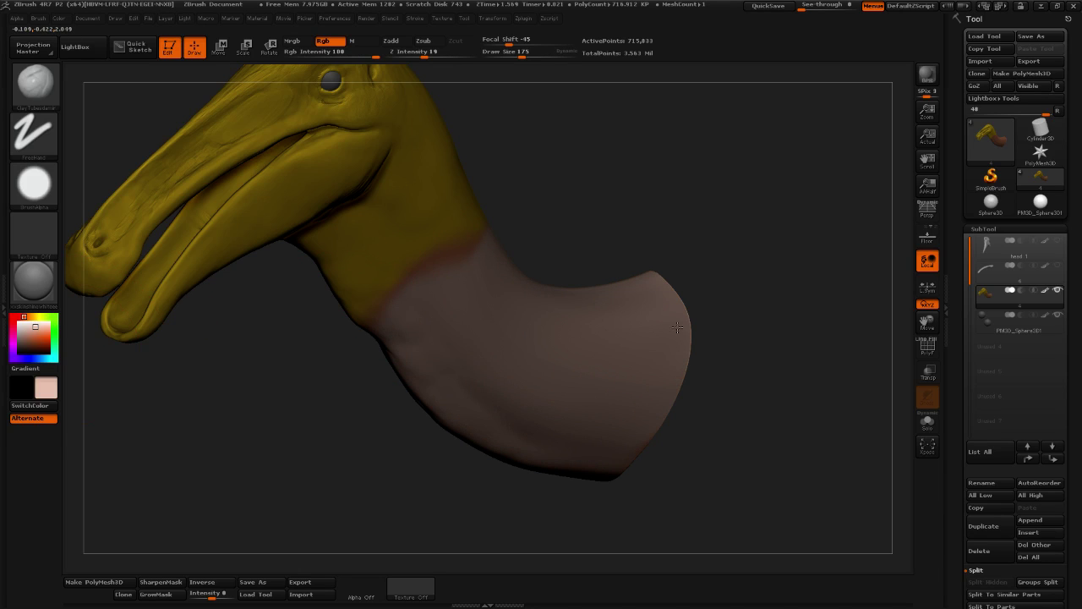
Paint the neck pale pink up to the head, then choose a more saturated salmon colour and paint over the neck
left_click_drag(479, 406, 462, 225)
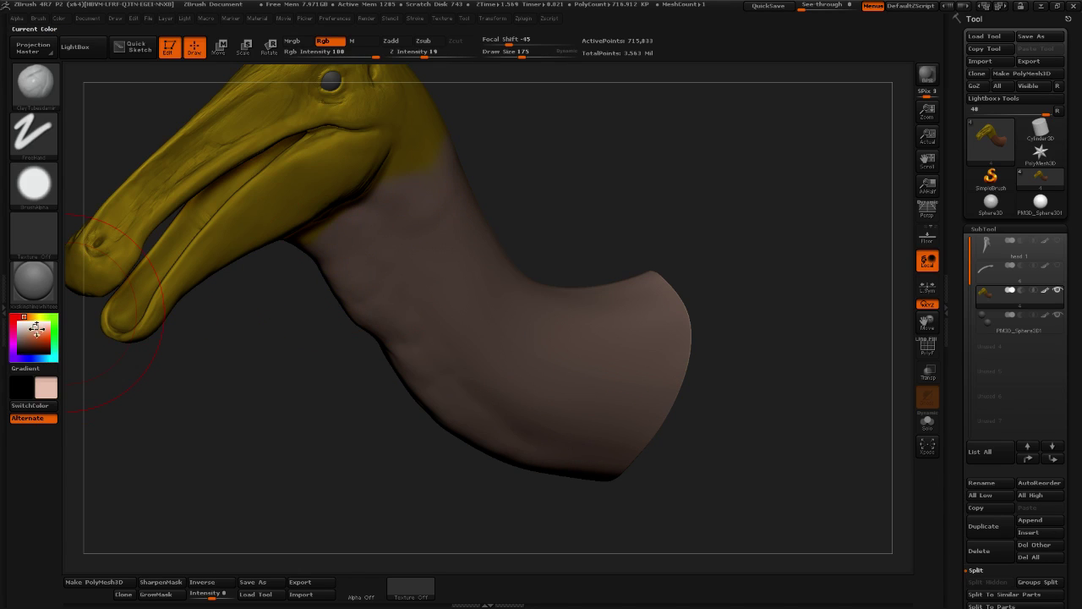
left_click_drag(36, 328, 43, 331)
mouse_move(414, 279)
left_mouse_down()
mouse_move(449, 321)
mouse_move(618, 338)
mouse_move(656, 455)
left_mouse_up()
left_click_drag(478, 276, 343, 264)
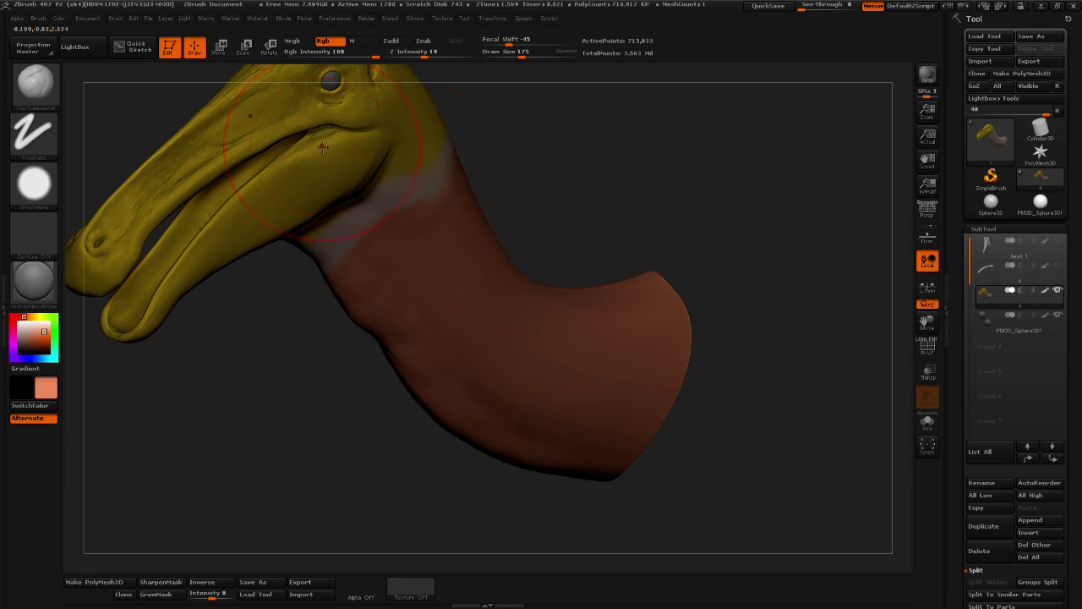
Adjust the material modifiers: raise Intensity A to about 1.55, lower Cavity Detection to near zero and set Opacity to 82
left_click(256, 18)
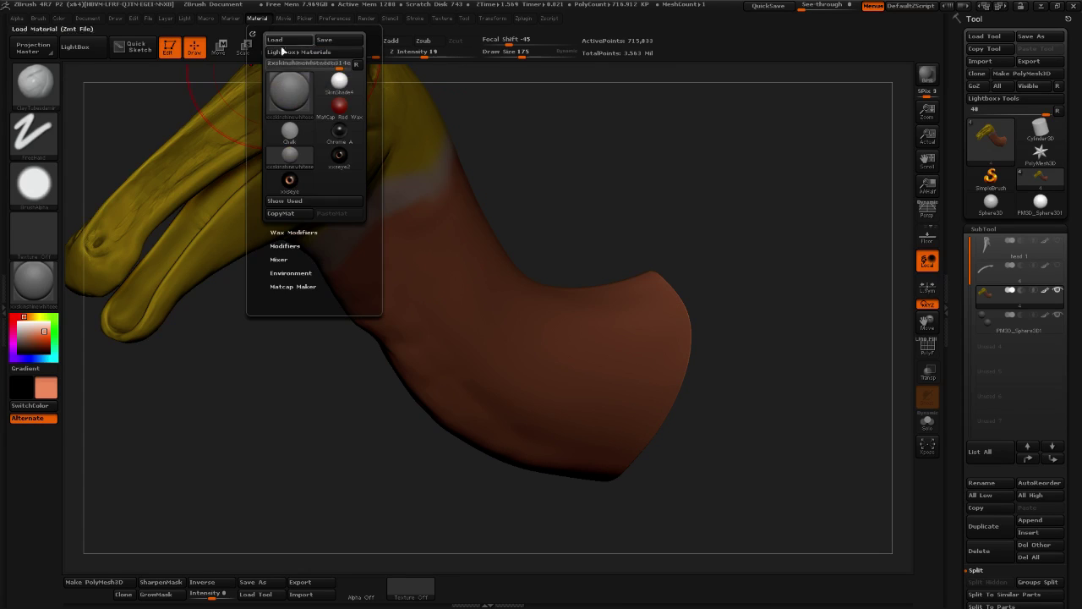
left_click(300, 248)
left_click_drag(374, 211, 367, 304)
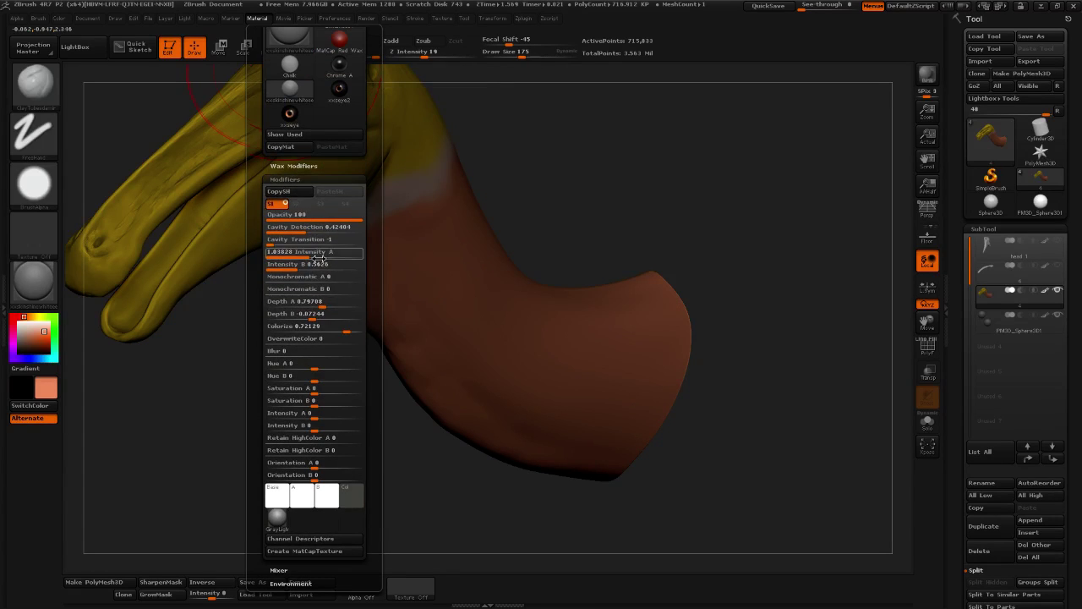
left_click_drag(320, 257, 322, 257)
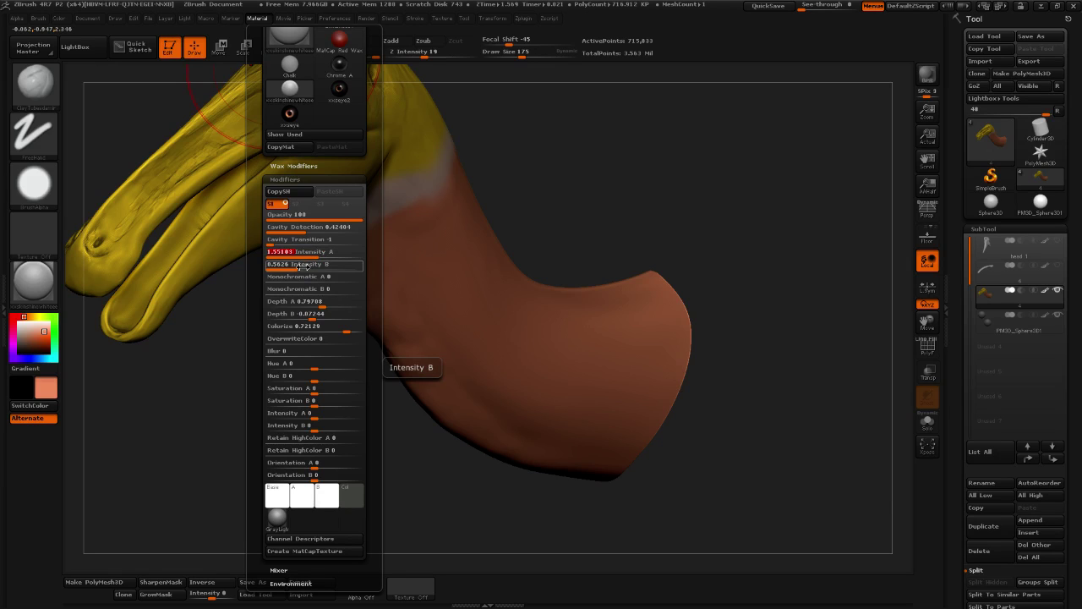
left_click_drag(299, 228, 286, 228)
left_click(345, 217)
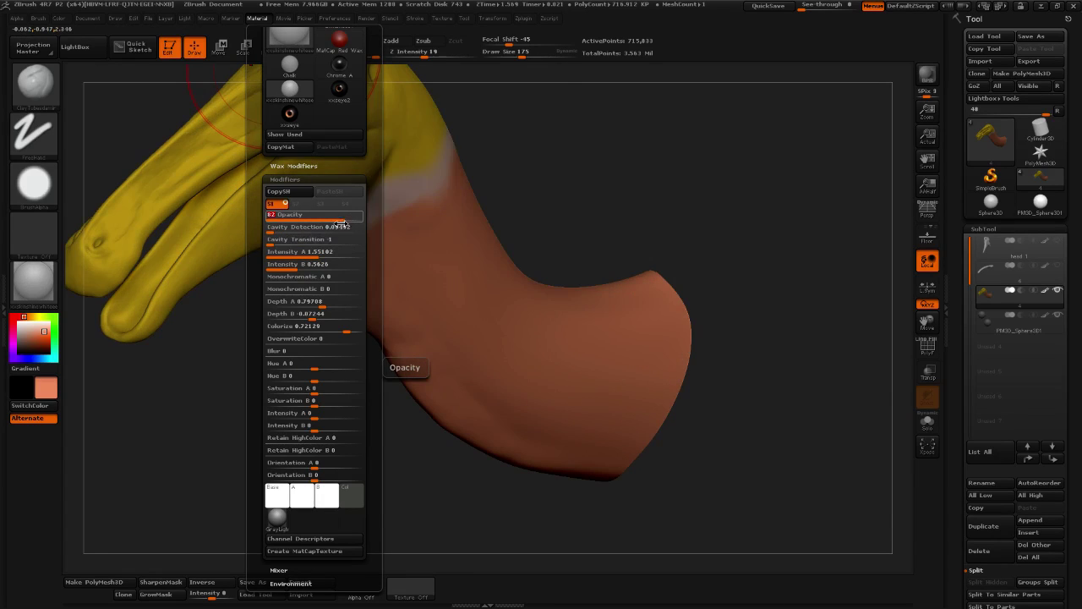
Paint the pale band behind the head, the throat and the rear of the lower jaw salmon, using a smaller brush with Focal Shift 0
left_click_drag(769, 225, 777, 250, "alt")
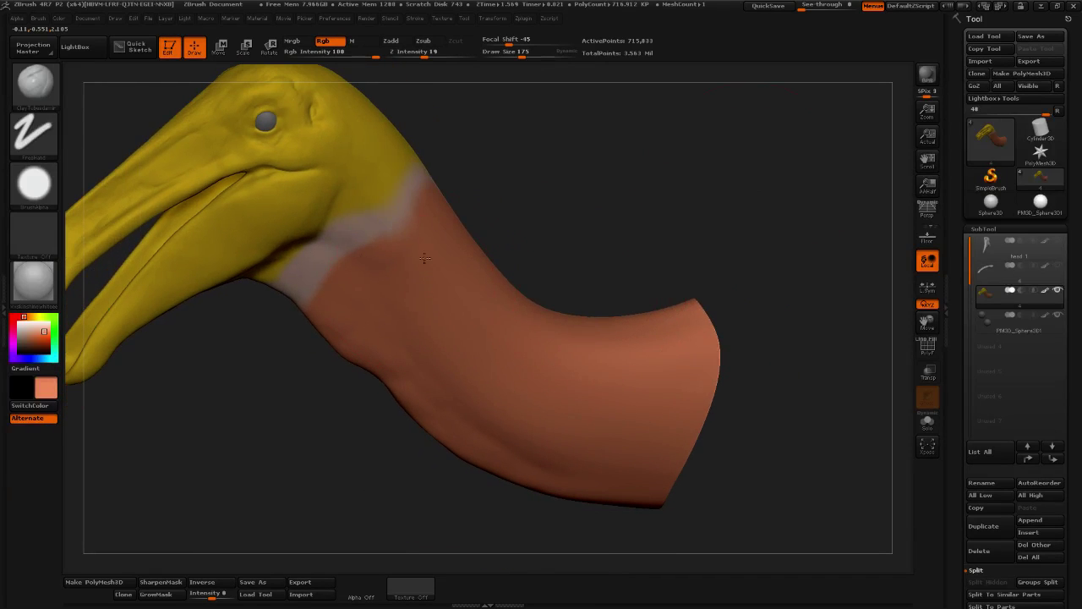
left_click_drag(424, 258, 364, 266)
left_click(507, 54)
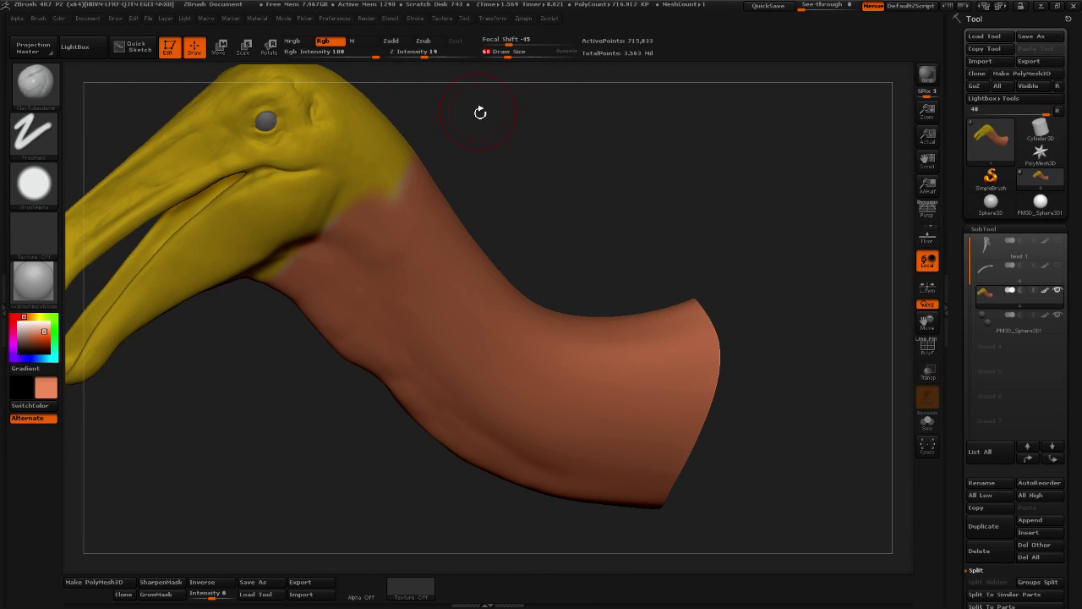
left_click_drag(509, 44, 530, 44)
mouse_move(511, 156)
left_mouse_down()
mouse_move(476, 125)
mouse_move(613, 120)
mouse_move(567, 164)
left_mouse_up()
left_click_drag(309, 361, 365, 415, "alt")
left_click_drag(456, 315, 405, 340)
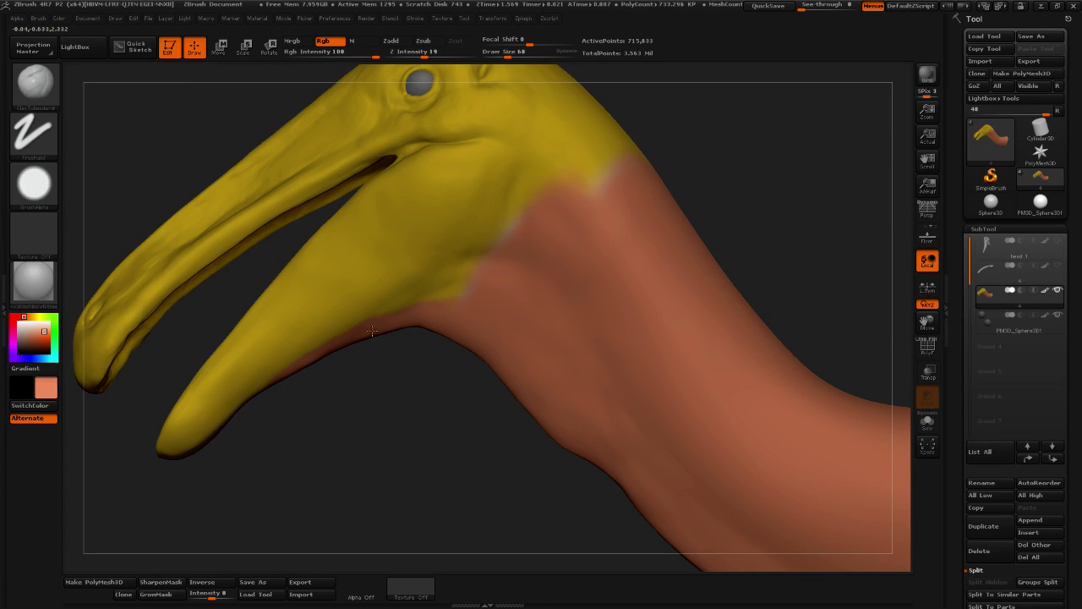
mouse_move(372, 332)
left_mouse_down()
mouse_move(398, 298)
mouse_move(314, 354)
mouse_move(470, 233)
mouse_move(446, 221)
mouse_move(471, 198)
mouse_move(522, 220)
left_mouse_up()
mouse_move(444, 355)
left_mouse_down()
mouse_move(558, 295)
mouse_move(729, 145)
left_mouse_up()
mouse_move(729, 146)
left_mouse_down("alt")
mouse_move(670, 229)
mouse_move(623, 248)
left_mouse_up("alt")
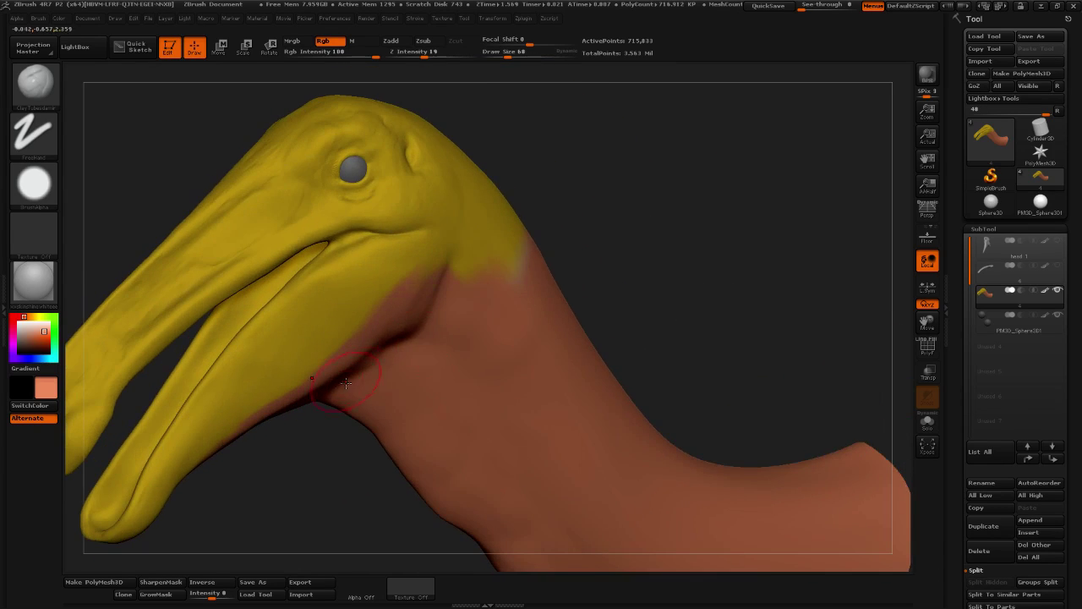
mouse_move(296, 403)
left_mouse_down()
mouse_move(348, 279)
mouse_move(389, 270)
mouse_move(415, 247)
mouse_move(477, 249)
mouse_move(506, 235)
mouse_move(379, 268)
left_mouse_up()
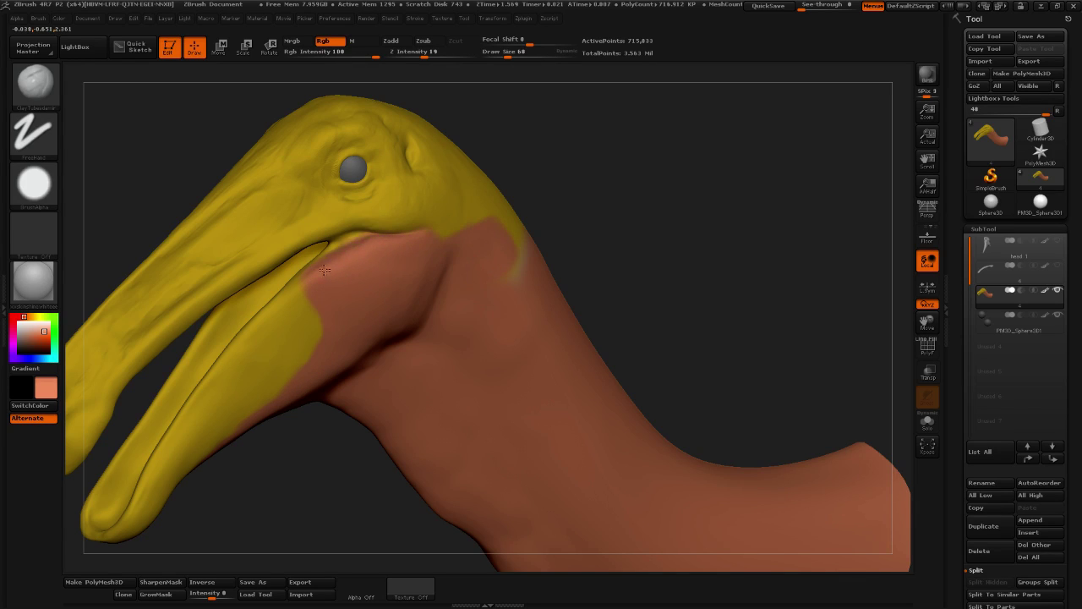
Paint the back of the head, the area around the eye and the neck's cut end salmon, leaving the beak yellow
mouse_move(584, 170)
left_mouse_down()
mouse_move(637, 200)
mouse_move(622, 216)
left_mouse_up()
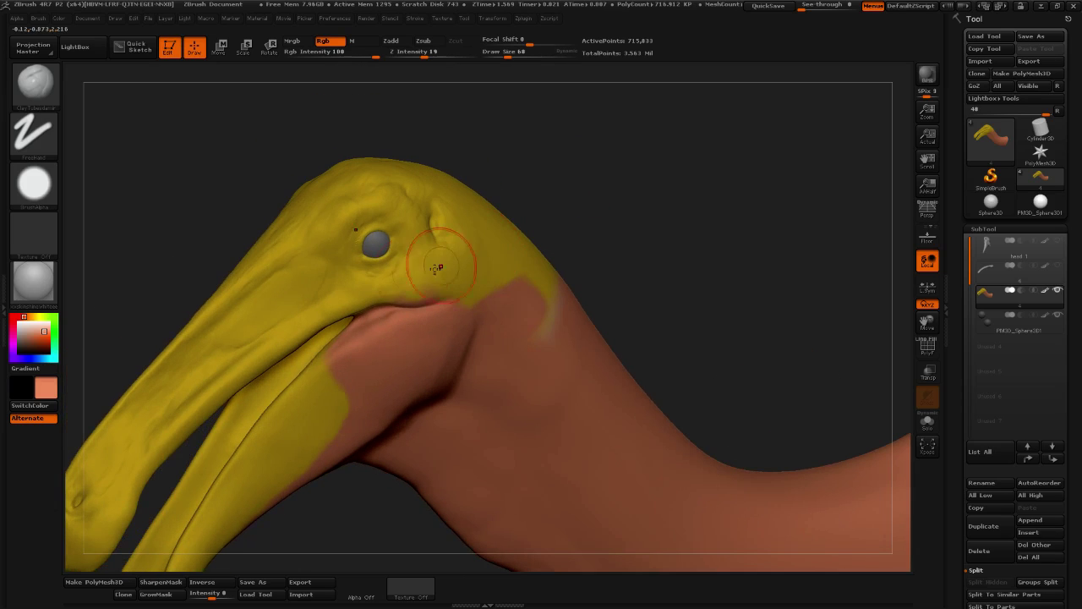
mouse_move(410, 277)
left_mouse_down()
mouse_move(366, 272)
mouse_move(332, 230)
mouse_move(337, 202)
mouse_move(369, 203)
mouse_move(372, 185)
left_mouse_up()
mouse_move(587, 172)
left_mouse_down()
mouse_move(647, 152)
mouse_move(643, 127)
left_mouse_up()
mouse_move(380, 170)
left_mouse_down()
mouse_move(371, 201)
mouse_move(439, 181)
mouse_move(482, 211)
mouse_move(483, 288)
left_mouse_up()
left_click_drag(679, 221, 541, 338)
left_click_drag(657, 478, 727, 369, "alt")
left_click_drag(326, 433, 320, 362)
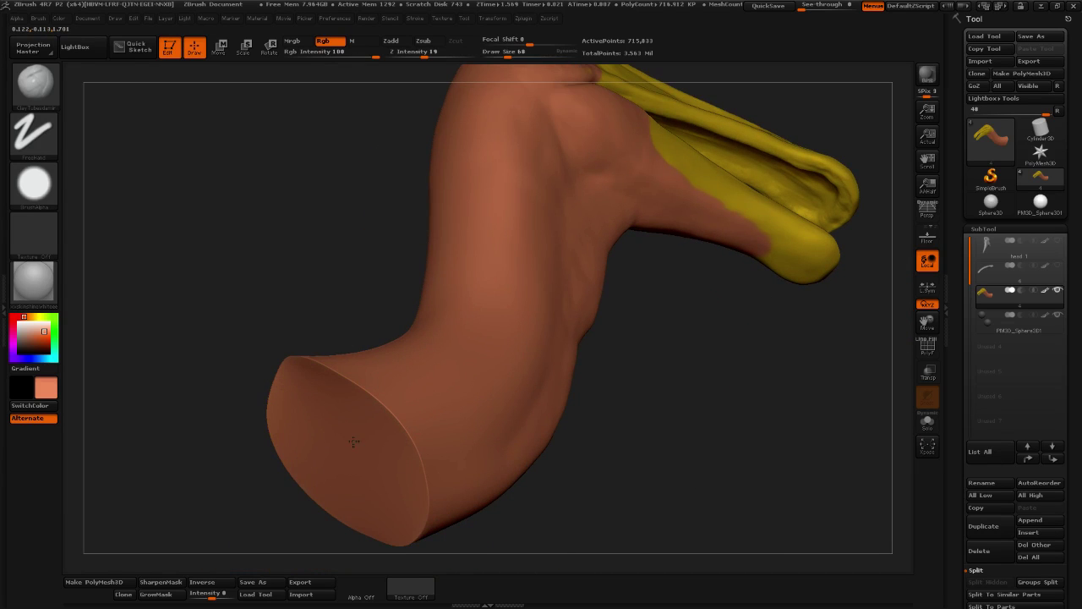
left_click_drag(696, 381, 794, 361)
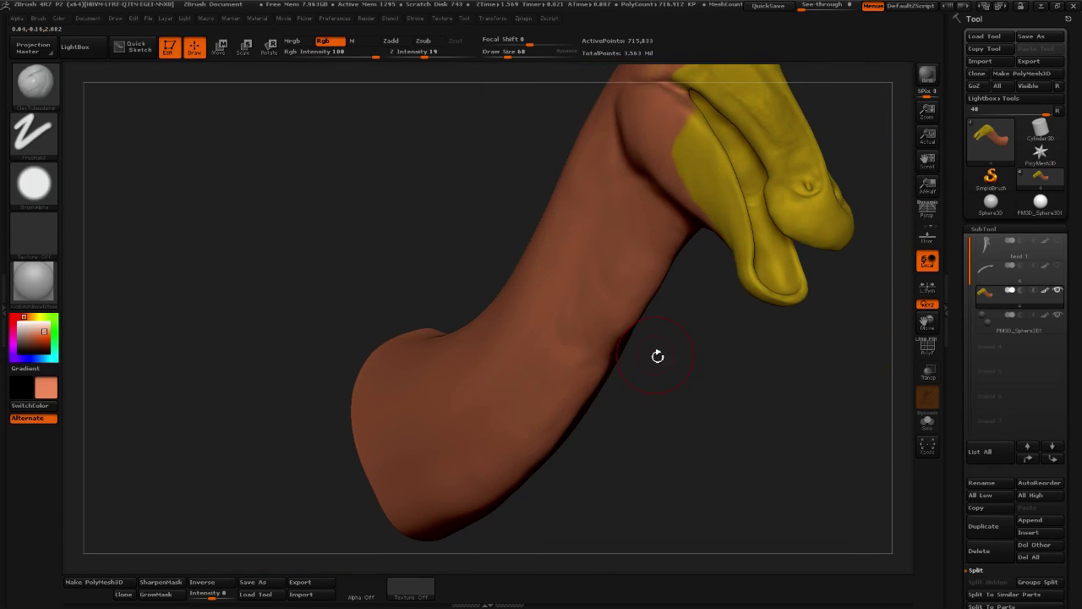
left_click_drag(658, 356, 634, 365)
Switch to the Standard brush with Zadd off and Rgb on, and extend the salmon colour evenly along the top of the beak's base
left_click_drag(537, 221, 769, 380, "alt")
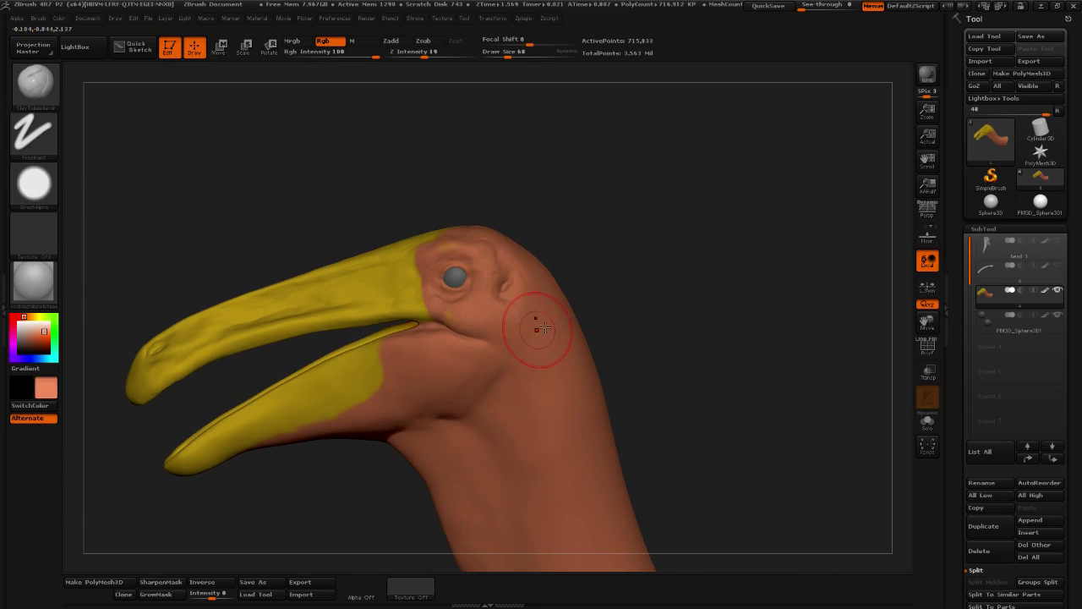
left_click_drag(618, 263, 729, 369)
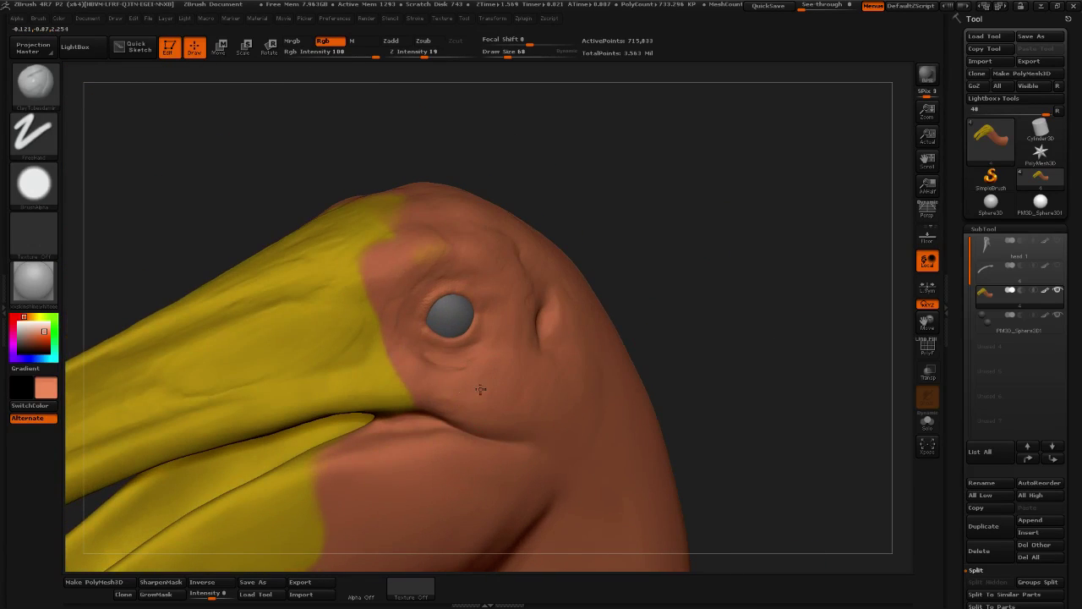
mouse_move(710, 289)
left_mouse_down()
mouse_move(614, 331)
mouse_move(739, 290)
mouse_move(542, 360)
left_mouse_up()
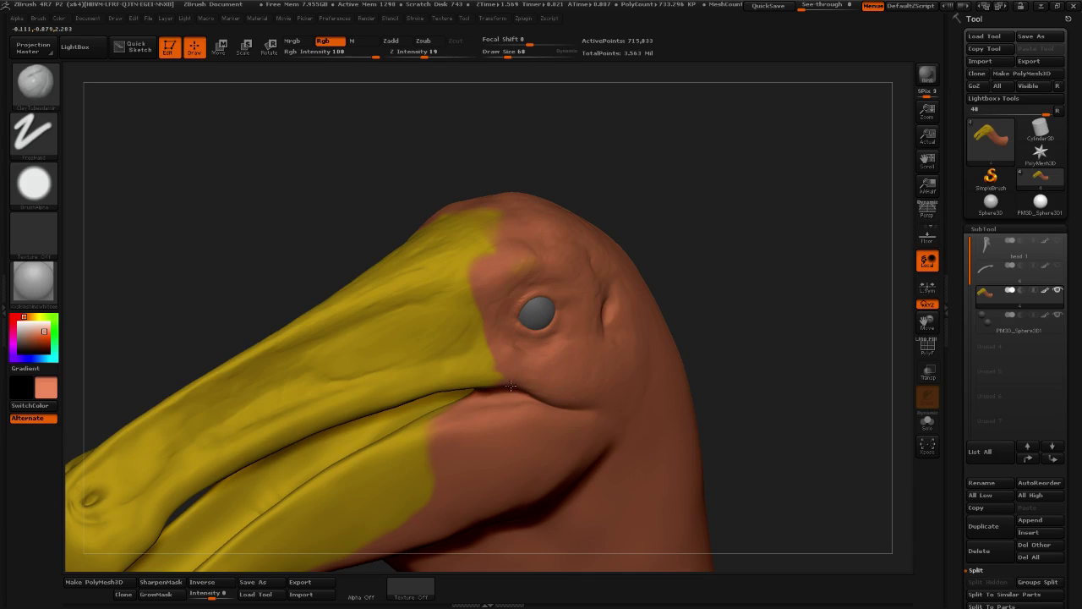
left_click(38, 84)
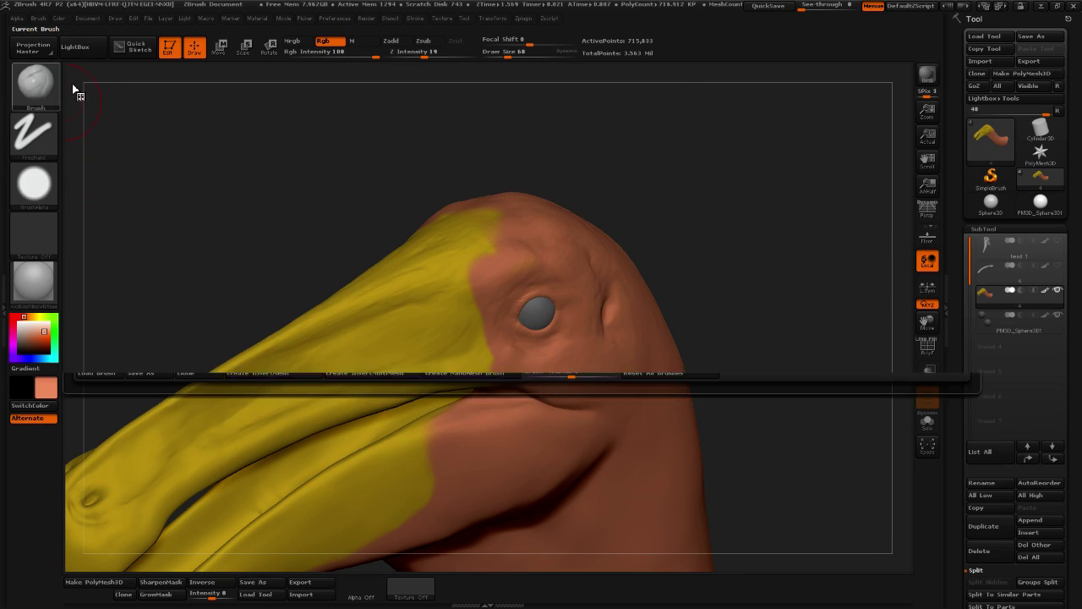
left_click(519, 99)
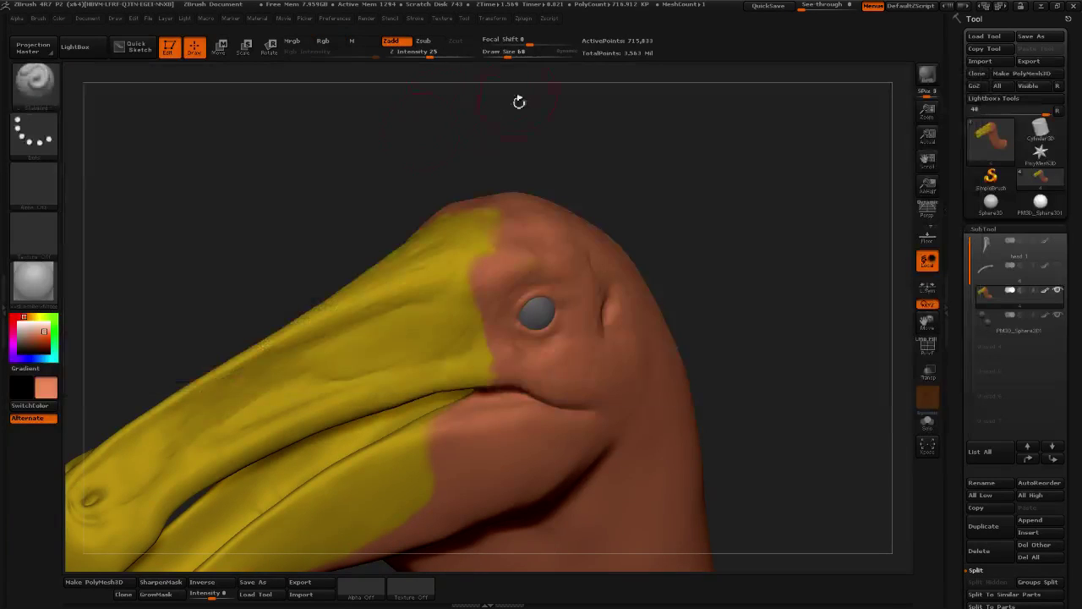
left_click(506, 54)
key("Return")
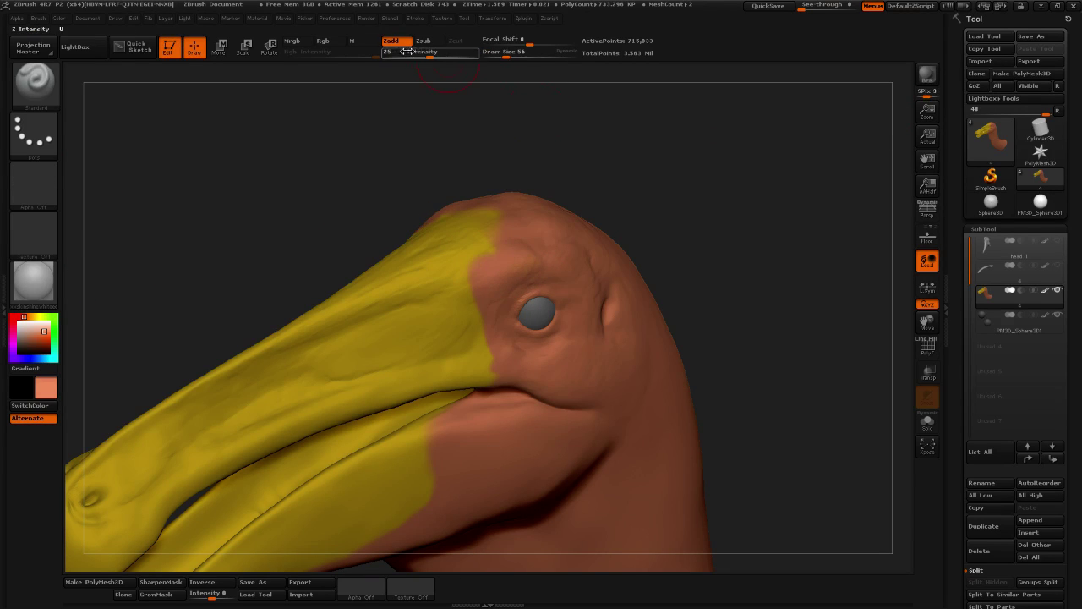
left_click(401, 47)
left_click(330, 44)
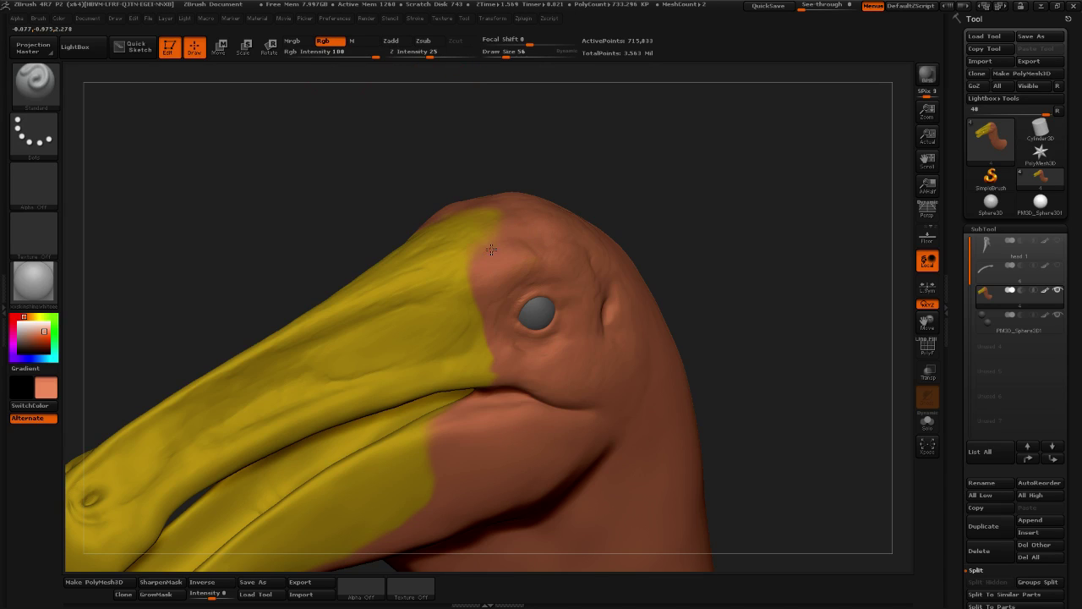
mouse_move(491, 250)
left_mouse_down()
mouse_move(472, 225)
mouse_move(465, 233)
left_mouse_up()
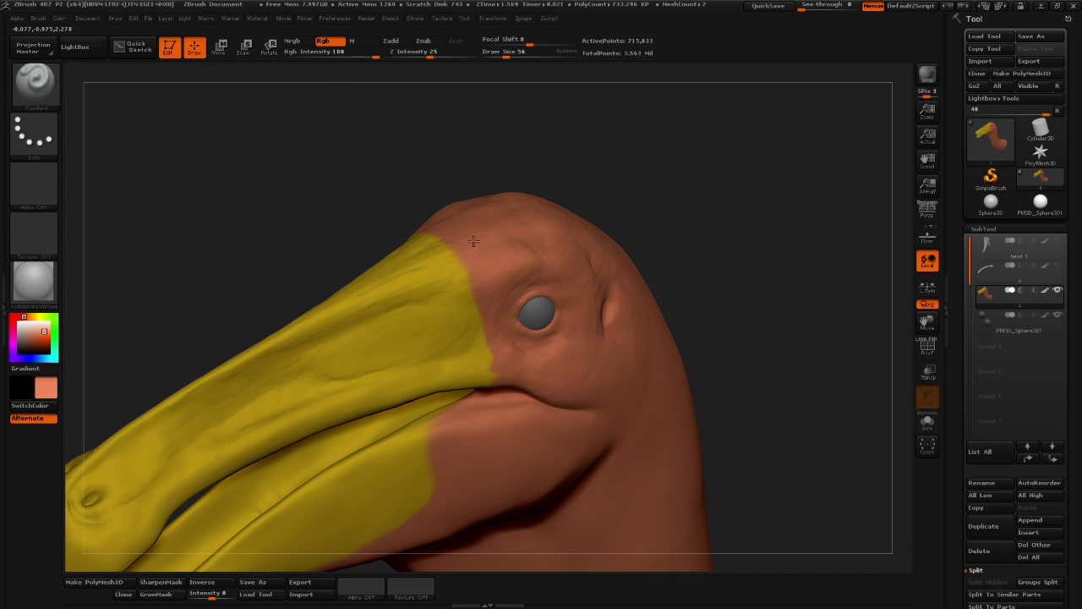
Reduce the Draw Size to 39 and paint a salmon patch around the nostril near the beak's tip
left_click_drag(713, 239, 715, 205)
mouse_move(335, 491)
left_mouse_down("alt")
mouse_move(508, 420)
mouse_move(511, 461)
mouse_move(476, 491)
mouse_move(583, 454)
mouse_move(580, 470)
left_mouse_up("alt")
left_click(503, 55)
mouse_move(337, 333)
left_mouse_down()
mouse_move(324, 321)
mouse_move(338, 298)
mouse_move(371, 284)
mouse_move(344, 320)
left_mouse_up()
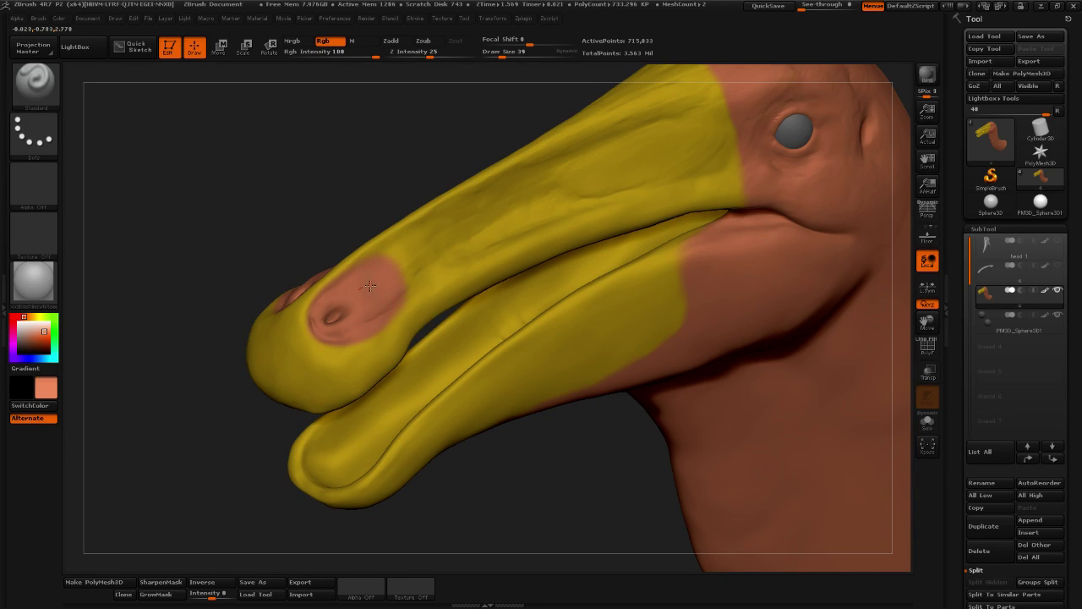
left_click_drag(507, 447, 525, 462)
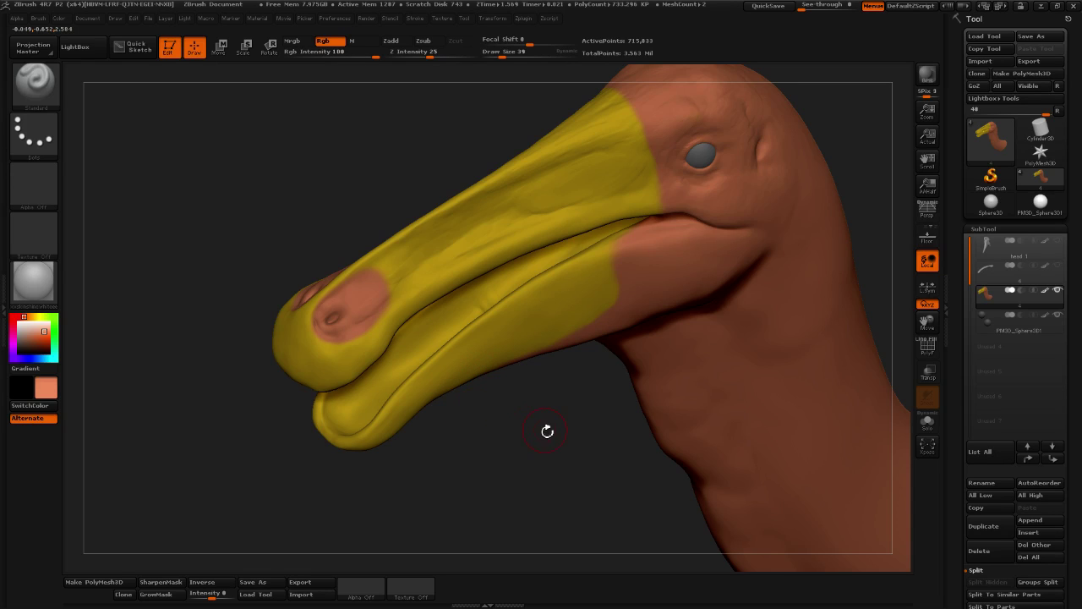
left_click_drag(551, 438, 447, 385)
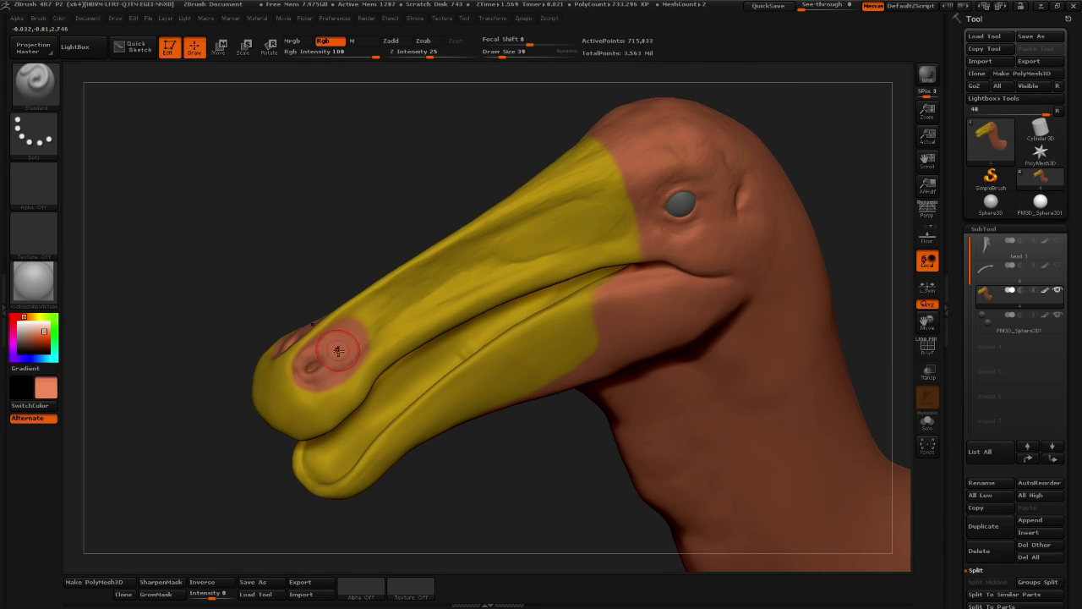
left_click_drag(458, 474, 510, 480, "alt")
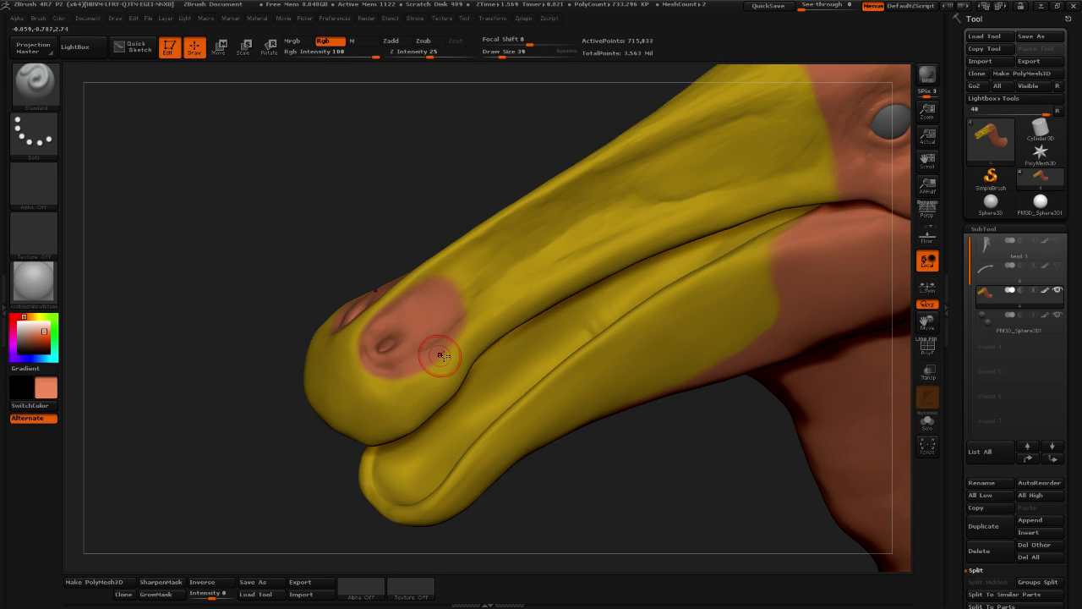
Set the Draw Size to 59, pick yellow and paint in the edges of the nostril patch to make it smaller
mouse_move(660, 485)
left_mouse_down()
mouse_move(654, 473)
mouse_move(663, 478)
mouse_move(616, 482)
mouse_move(671, 471)
mouse_move(654, 461)
mouse_move(667, 461)
mouse_move(666, 480)
mouse_move(657, 446)
mouse_move(682, 459)
mouse_move(667, 437)
mouse_move(648, 441)
mouse_move(679, 466)
mouse_move(677, 452)
mouse_move(689, 451)
mouse_move(696, 479)
mouse_move(752, 403)
mouse_move(739, 530)
mouse_move(713, 515)
mouse_move(676, 517)
mouse_move(706, 527)
mouse_move(686, 486)
mouse_move(685, 498)
mouse_move(701, 508)
mouse_move(705, 479)
mouse_move(698, 496)
mouse_move(677, 437)
mouse_move(761, 364)
mouse_move(867, 299)
mouse_move(484, 244)
mouse_move(568, 314)
left_mouse_up()
left_click(506, 55)
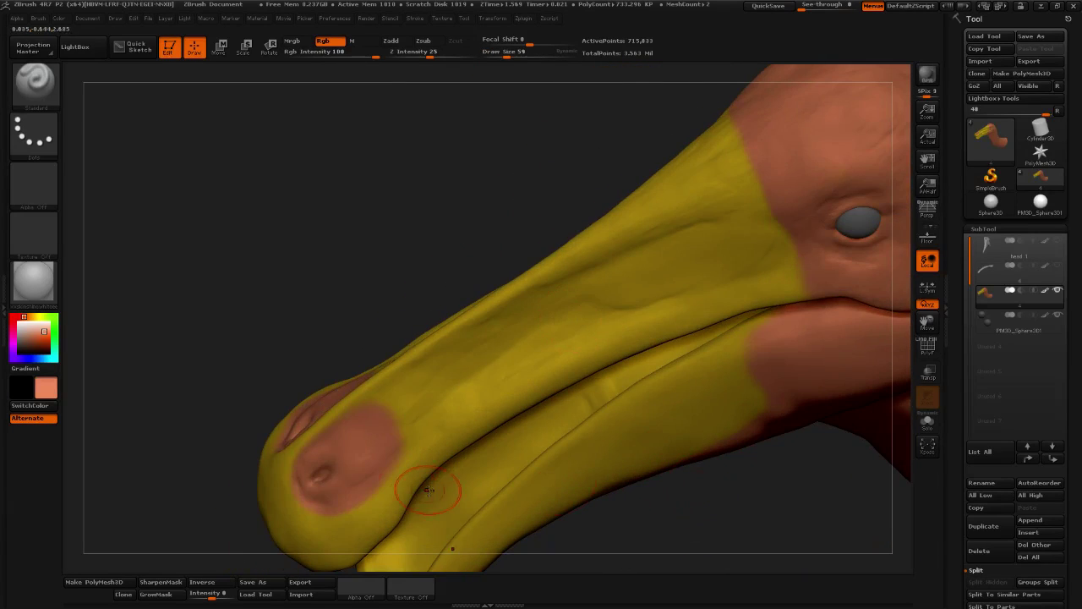
left_click_drag(694, 506, 641, 499, "alt")
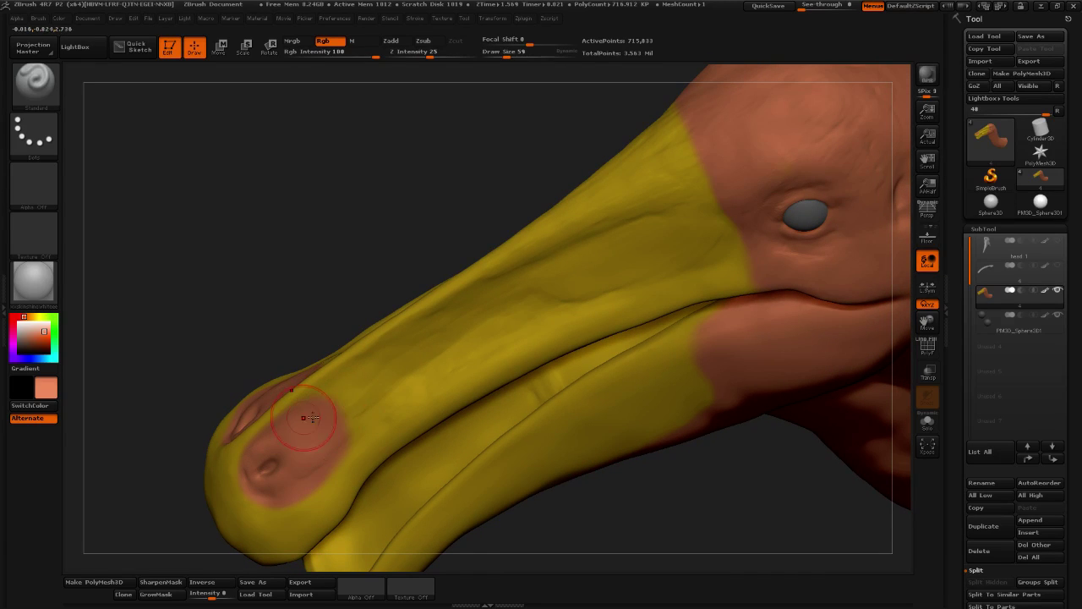
left_click_drag(676, 521, 645, 473)
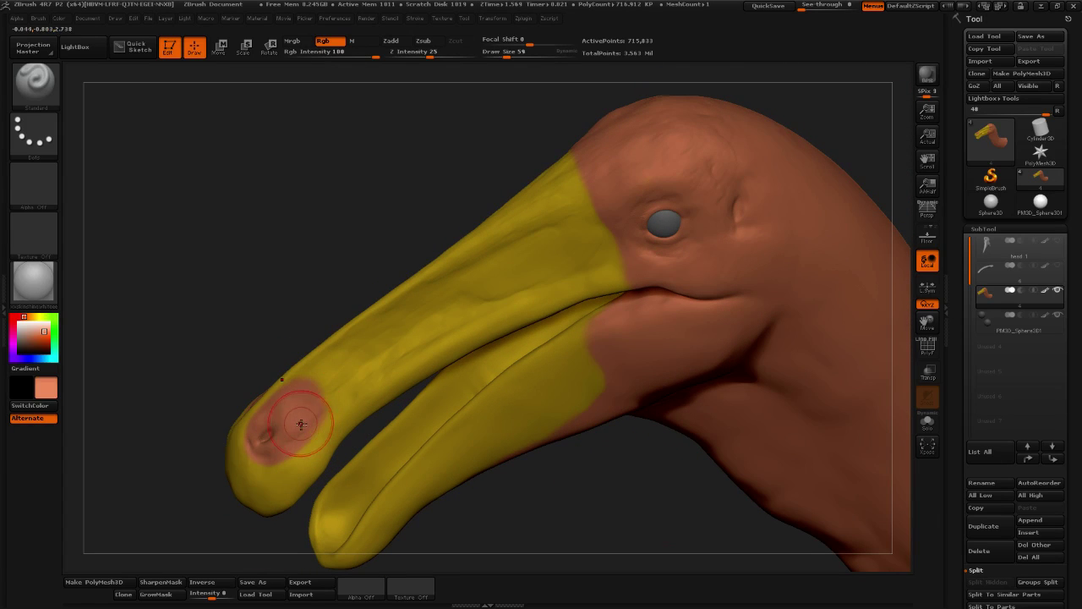
left_click_drag(43, 341, 387, 333)
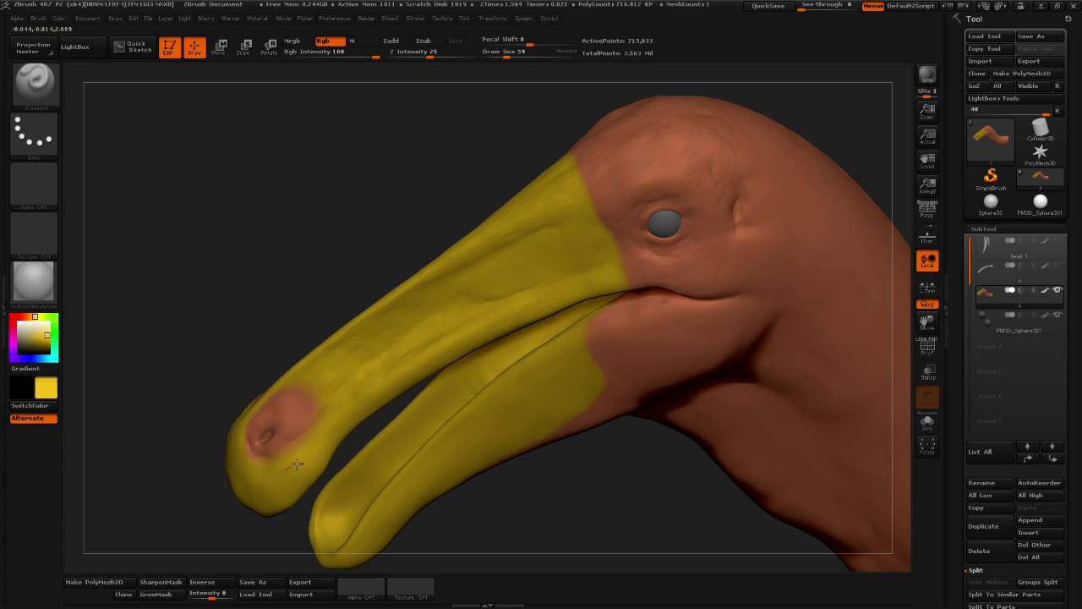
mouse_move(195, 511)
left_mouse_down()
mouse_move(250, 493)
mouse_move(254, 541)
left_mouse_up()
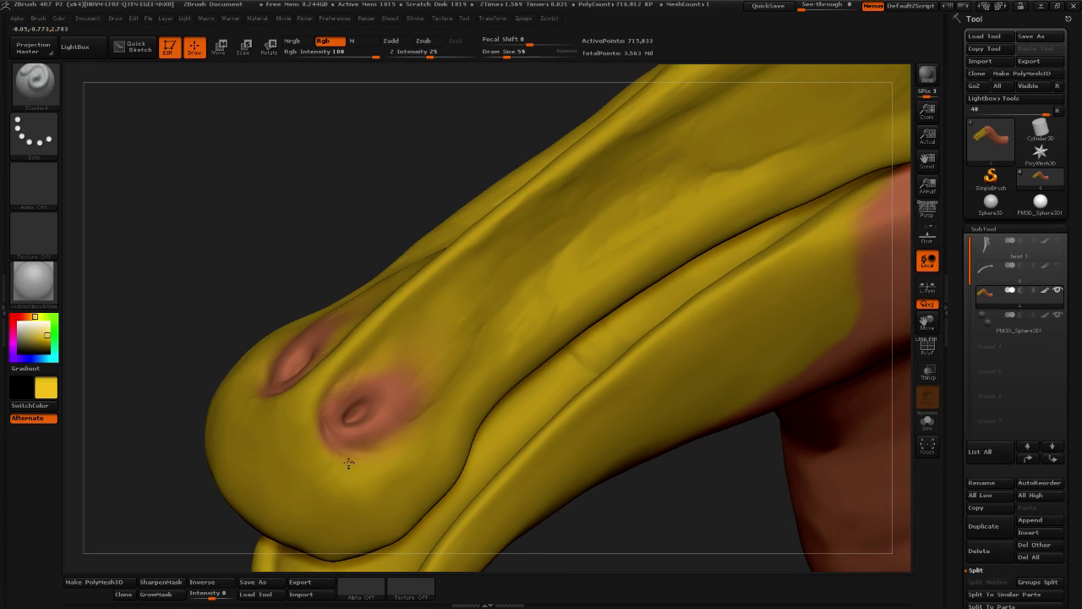
mouse_move(649, 487)
left_mouse_down("alt")
mouse_move(590, 473)
mouse_move(622, 489)
left_mouse_up("alt")
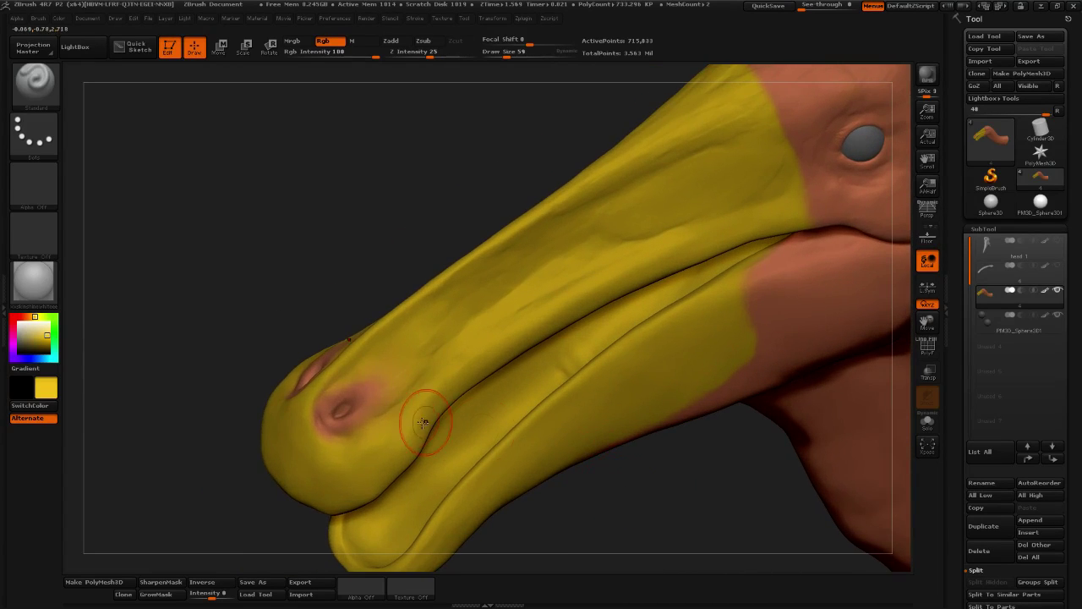
Return to the salmon colour and repaint the nostril patch with a crisp outline at Draw Size 22
left_click_drag(25, 316, 778, 272)
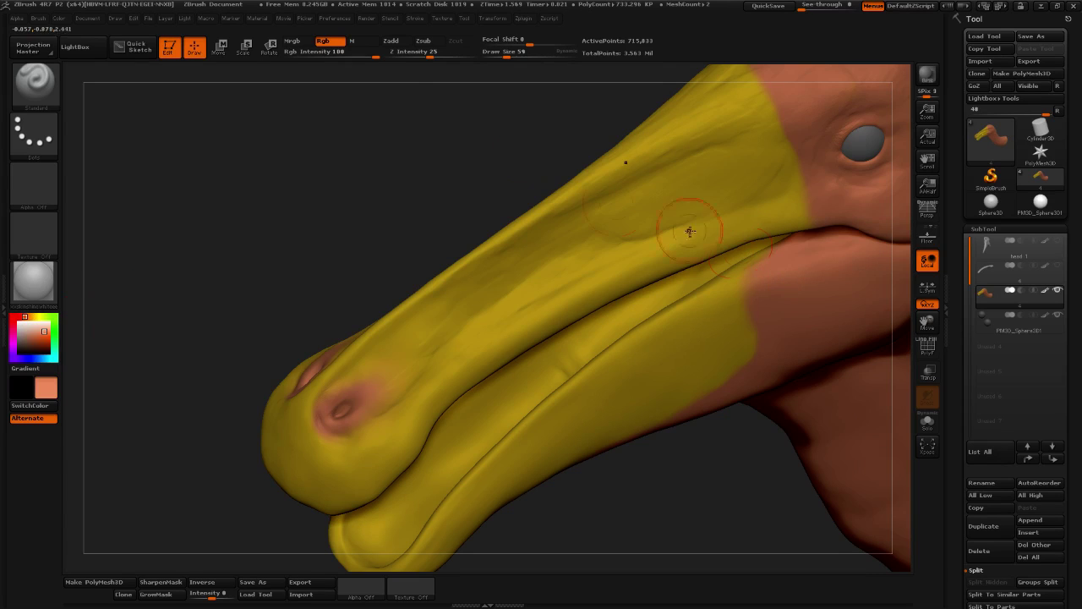
left_click(497, 58)
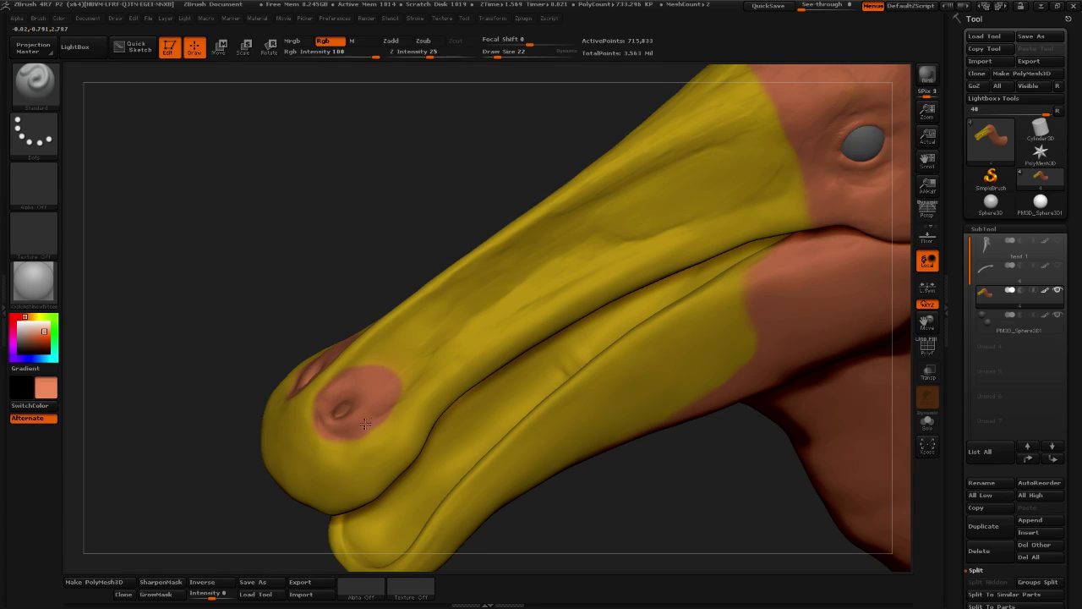
left_click_drag(679, 481, 653, 472)
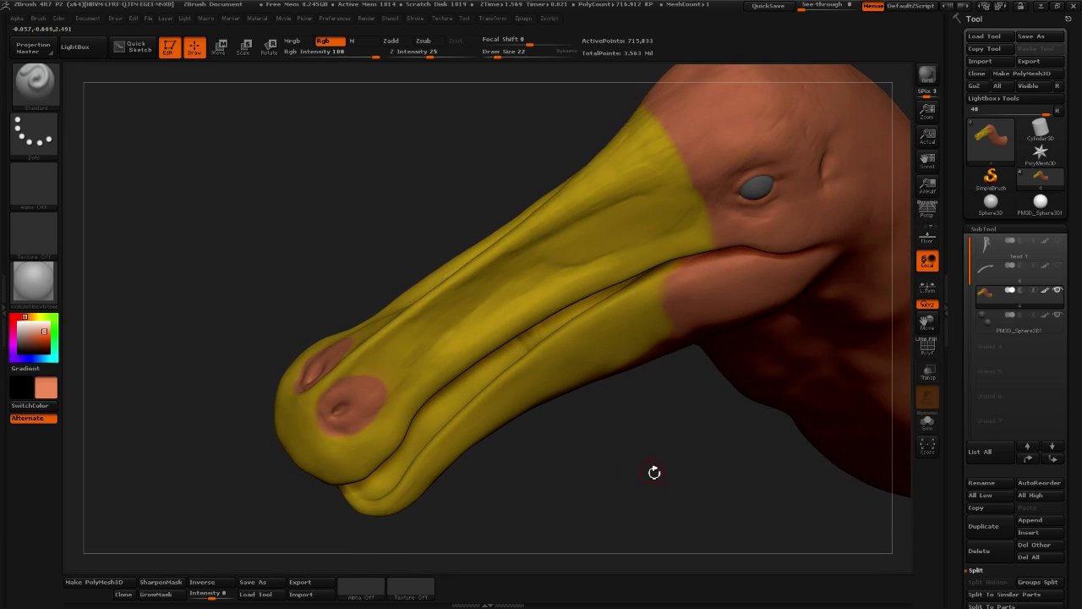
Pick yellow with a larger brush and paint over the outer edge of the nostril patch to shrink and soften it
mouse_move(670, 434)
left_mouse_down()
mouse_move(613, 465)
mouse_move(705, 273)
mouse_move(735, 142)
left_mouse_up()
left_click_drag(499, 54, 516, 54)
mouse_move(776, 213)
left_mouse_down()
mouse_move(786, 200)
mouse_move(785, 215)
mouse_move(719, 245)
mouse_move(592, 279)
left_mouse_up()
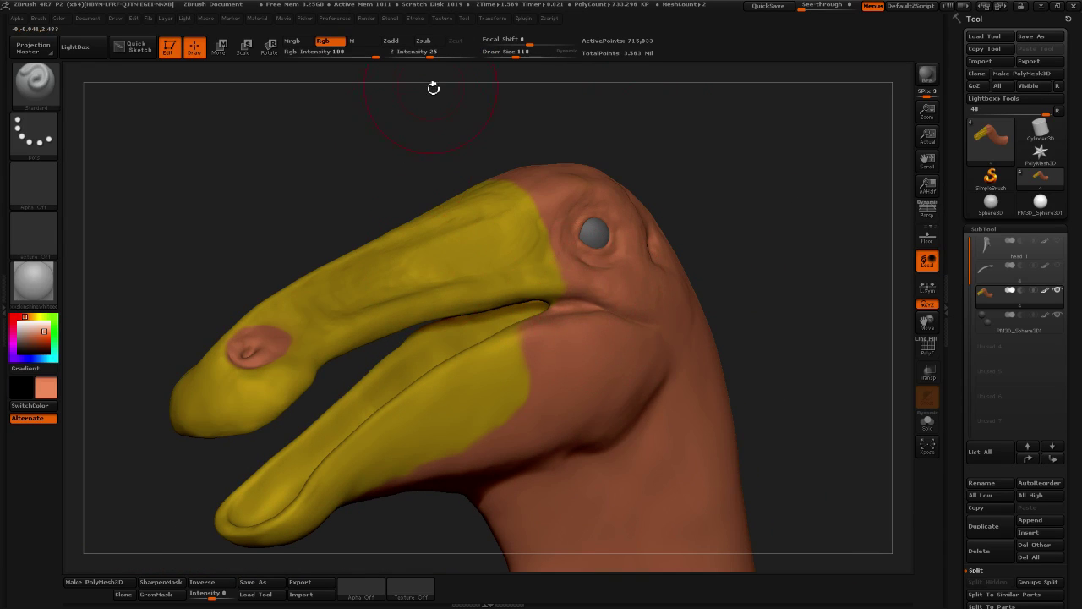
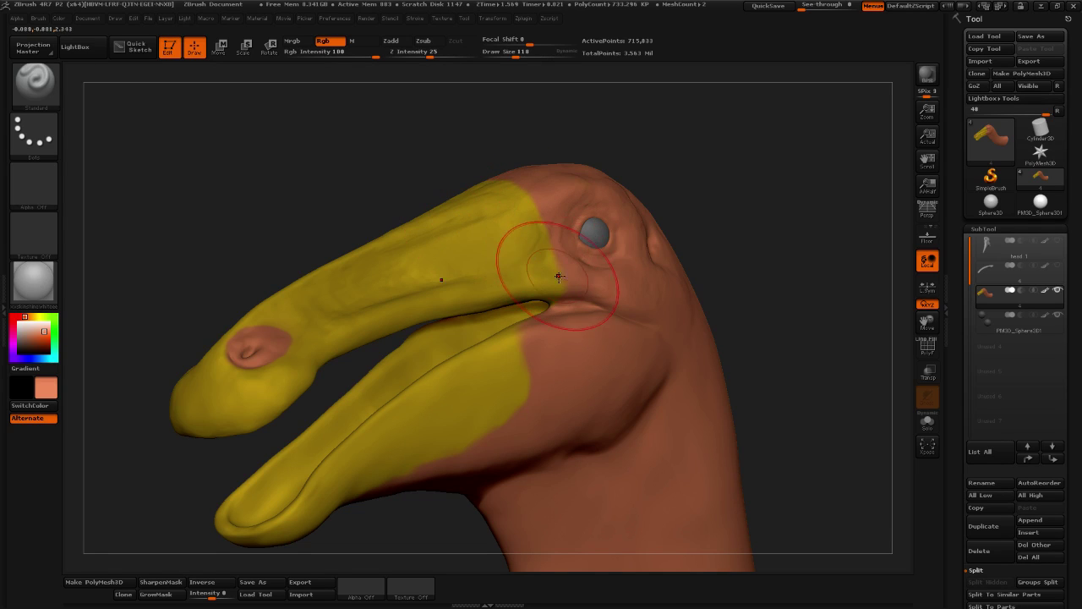
left_click_drag(722, 202, 473, 212)
mouse_move(370, 227)
left_mouse_down()
mouse_move(362, 217)
mouse_move(421, 239)
mouse_move(397, 239)
mouse_move(519, 320)
mouse_move(575, 376)
mouse_move(628, 387)
mouse_move(647, 377)
mouse_move(674, 411)
mouse_move(660, 414)
mouse_move(687, 381)
mouse_move(646, 414)
mouse_move(578, 195)
mouse_move(594, 313)
mouse_move(631, 417)
mouse_move(635, 406)
left_mouse_up()
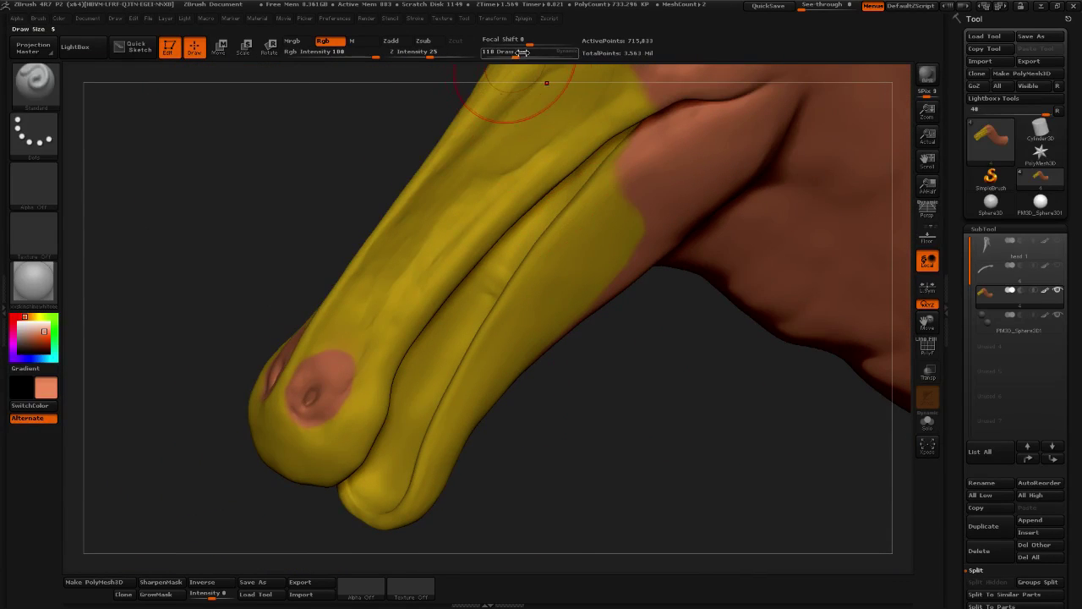
left_click_drag(517, 52, 511, 52)
mouse_move(589, 422)
left_mouse_down()
mouse_move(633, 462)
mouse_move(574, 469)
mouse_move(587, 445)
mouse_move(601, 466)
mouse_move(666, 501)
mouse_move(551, 449)
mouse_move(617, 423)
mouse_move(648, 388)
mouse_move(640, 447)
mouse_move(655, 452)
mouse_move(654, 471)
left_mouse_up()
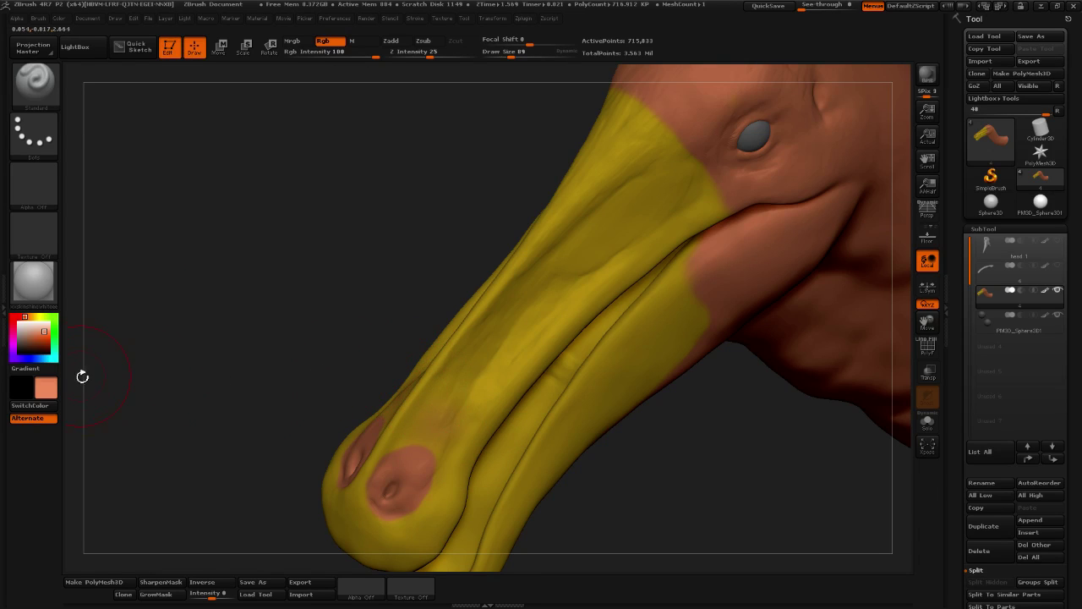
left_click_drag(52, 356, 448, 382)
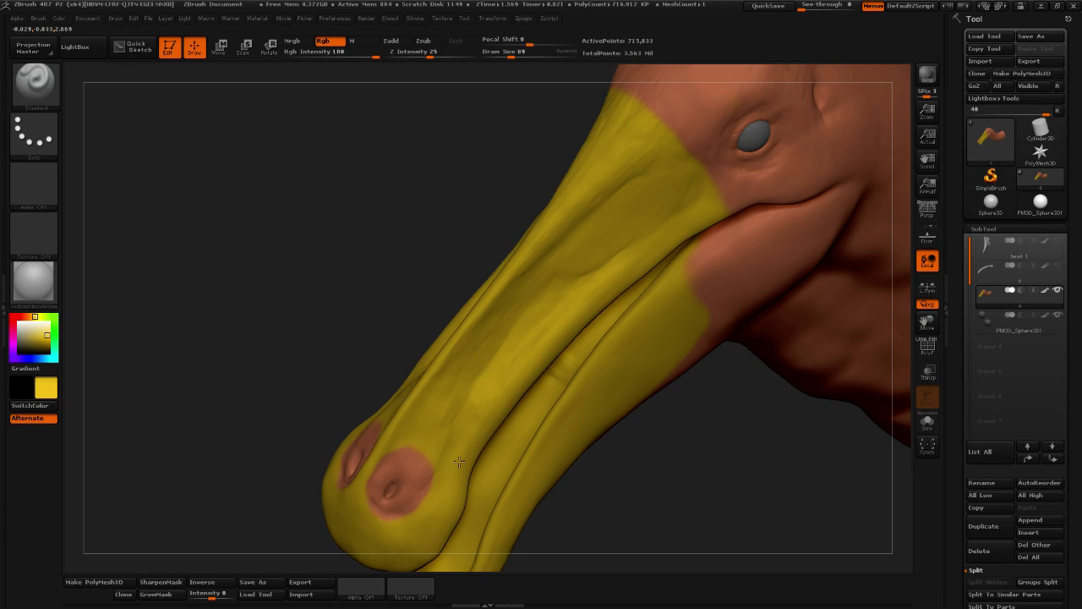
mouse_move(459, 462)
left_mouse_down()
mouse_move(427, 474)
mouse_move(450, 476)
left_mouse_up()
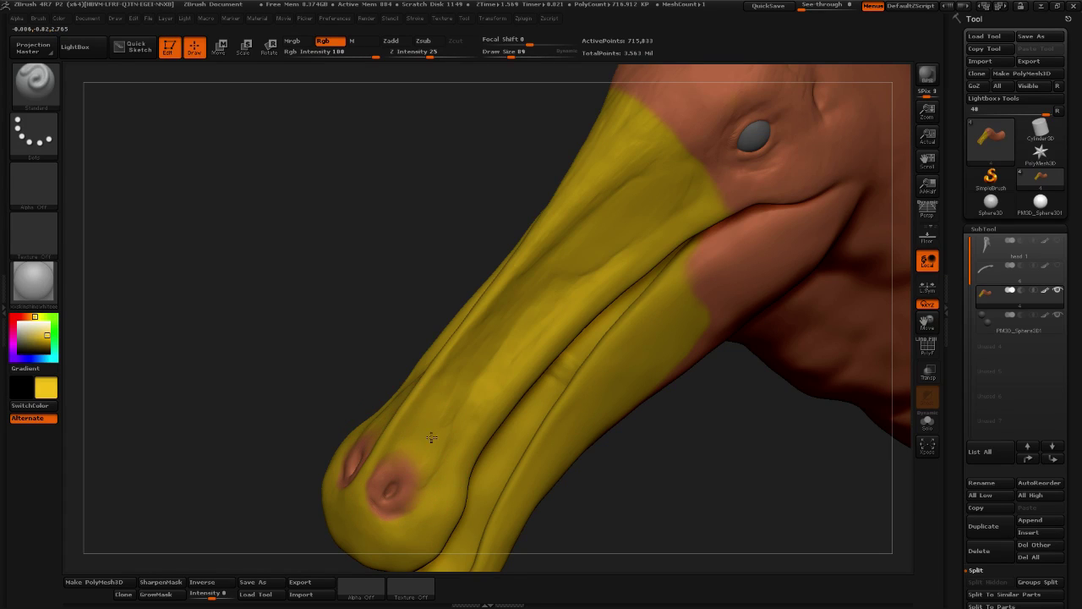
Return to the salmon colour and paint a broad band along the beak's side from the nostril to the eye area
left_click_drag(53, 336, 741, 200)
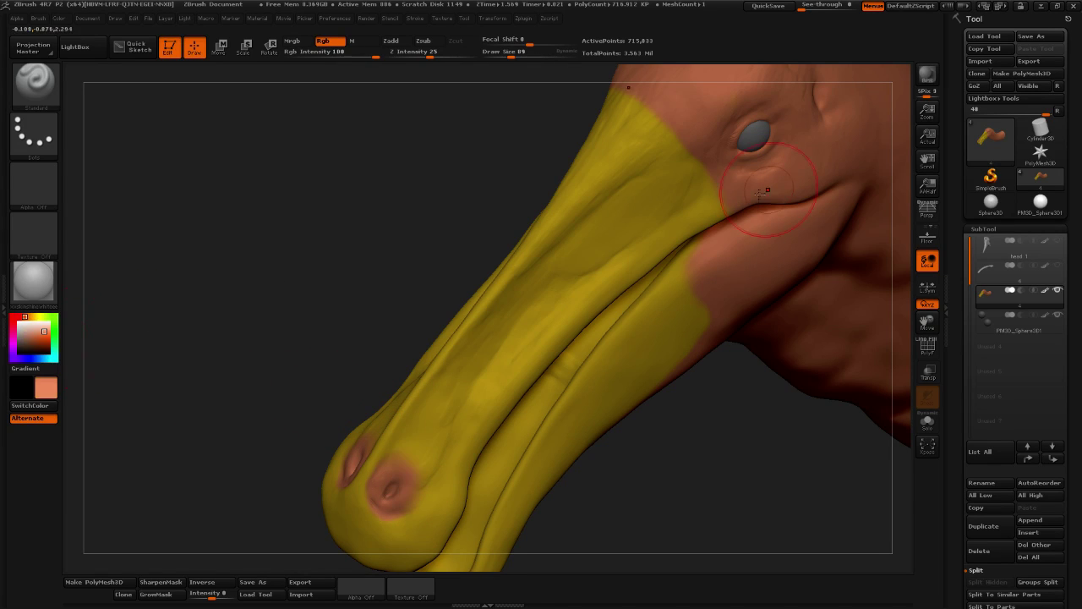
mouse_move(424, 436)
left_mouse_down()
mouse_move(418, 444)
mouse_move(465, 372)
mouse_move(654, 204)
mouse_move(628, 218)
mouse_move(646, 206)
mouse_move(615, 229)
mouse_move(690, 177)
left_mouse_up()
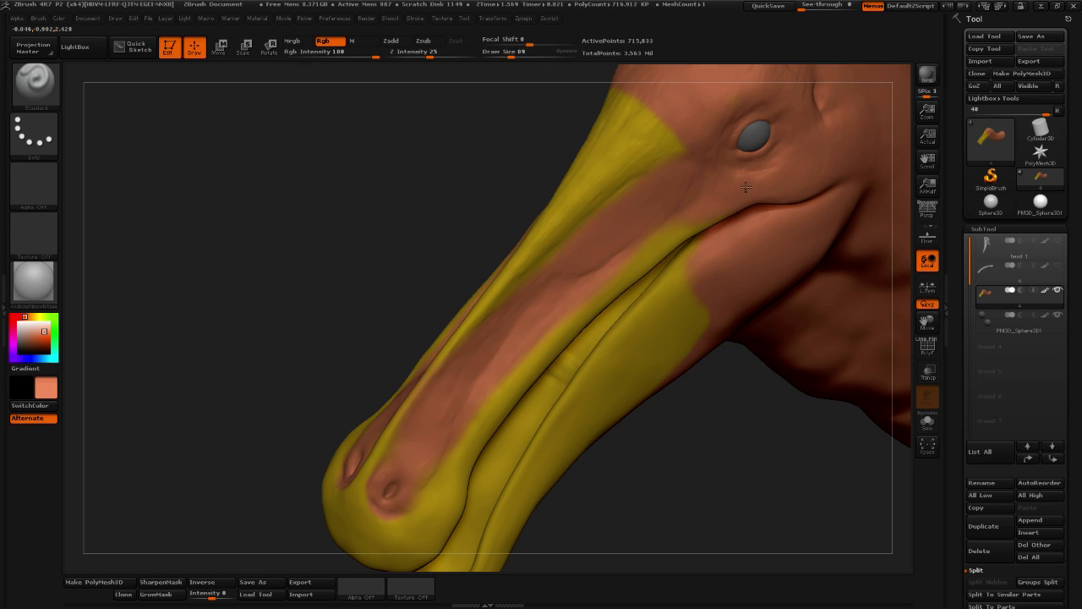
left_click_drag(672, 185, 678, 172)
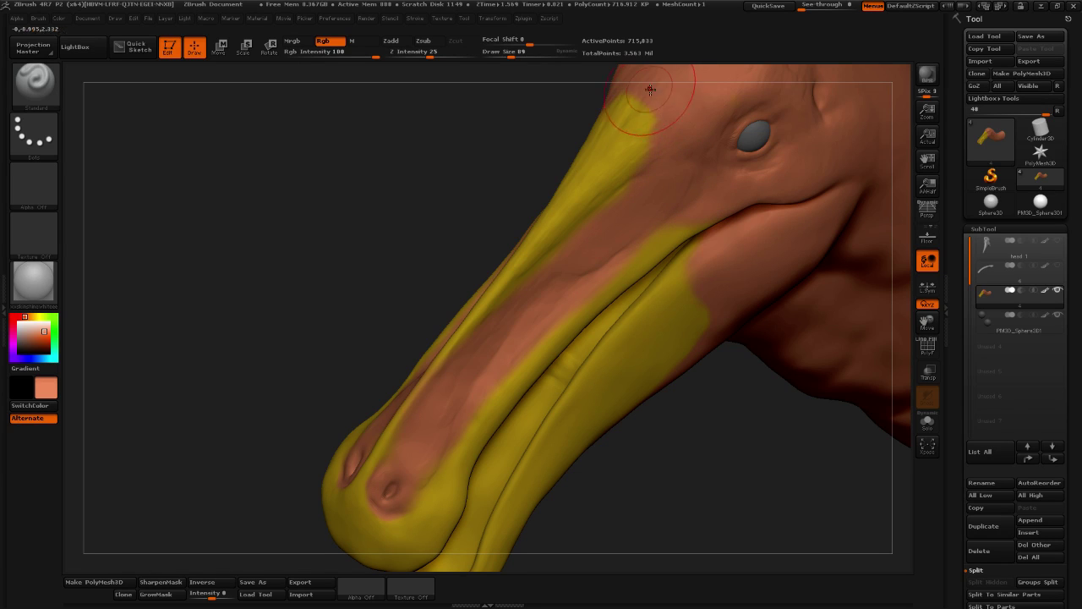
left_click_drag(720, 452, 895, 253)
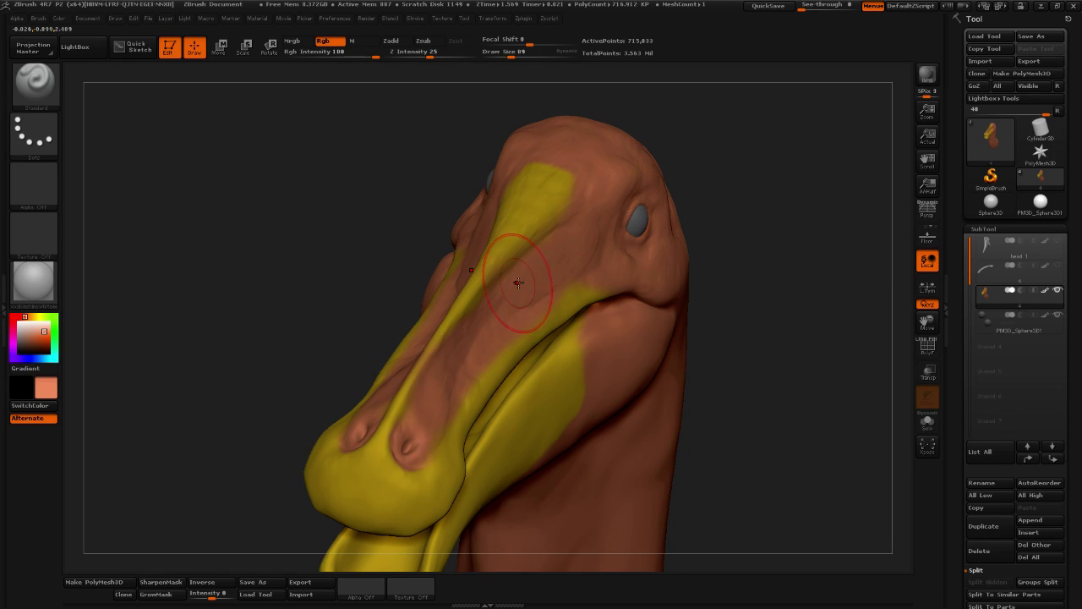
left_click_drag(717, 134, 731, 133)
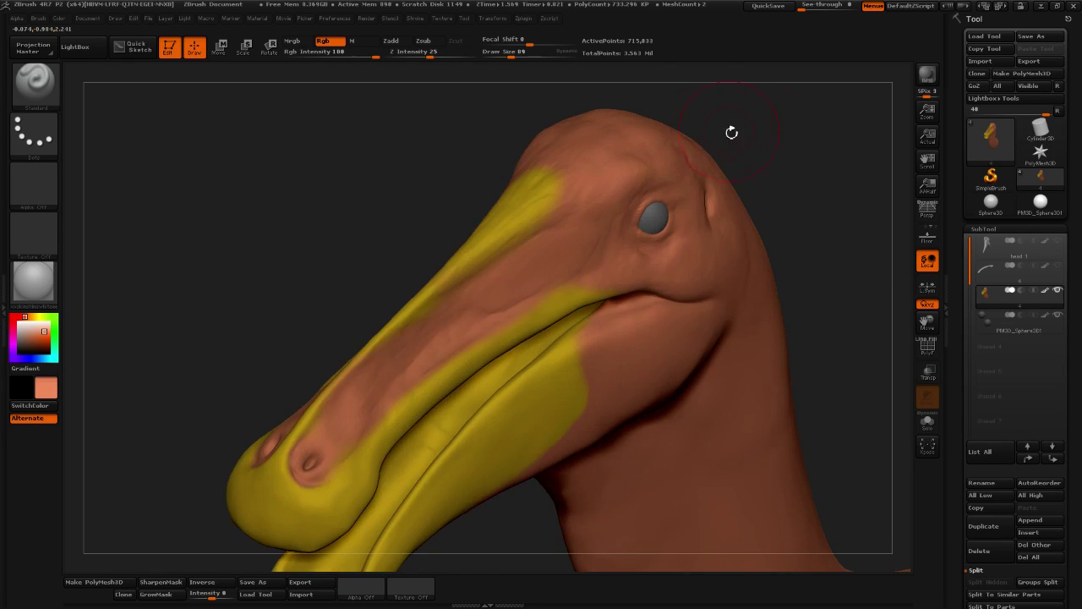
Reduce the brush size and widen the salmon band behind the nostril and along its lower edge towards the mouth corner
left_click_drag(777, 134, 515, 151, "alt")
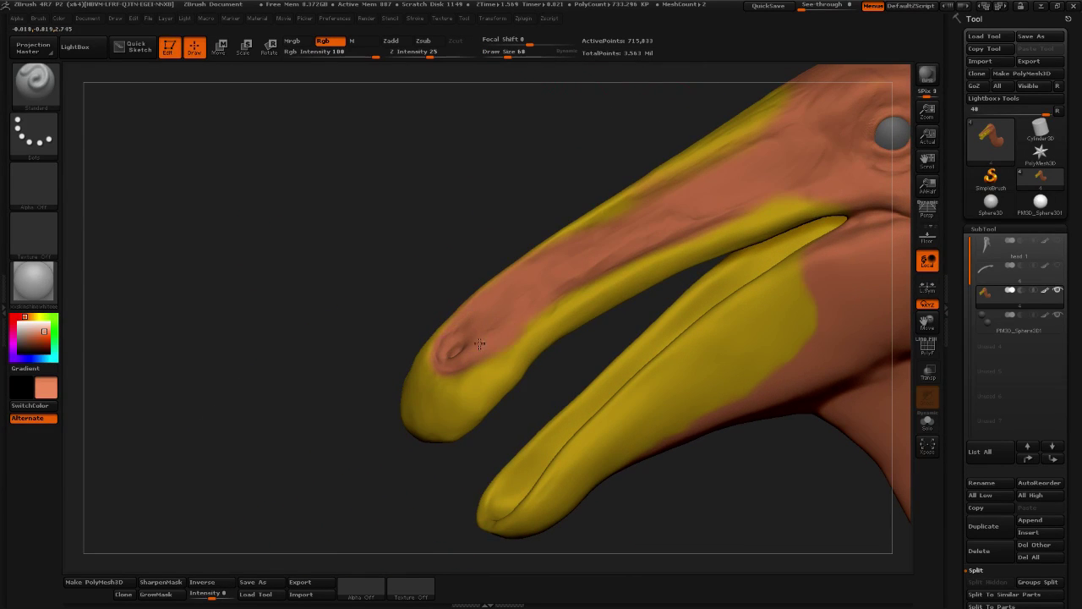
left_click_drag(610, 351, 725, 442)
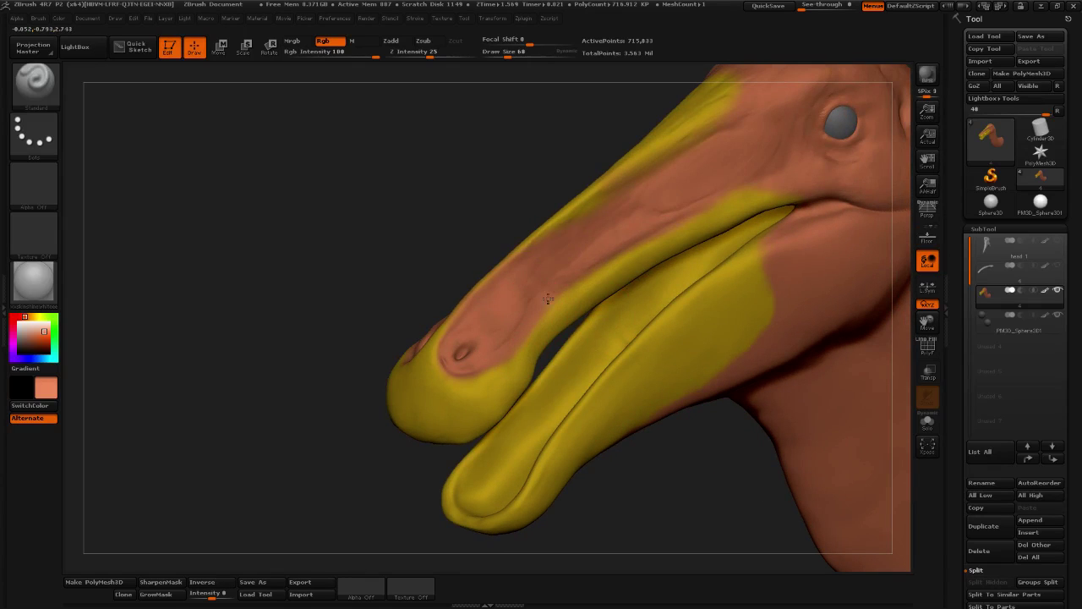
left_click_drag(615, 240, 672, 209)
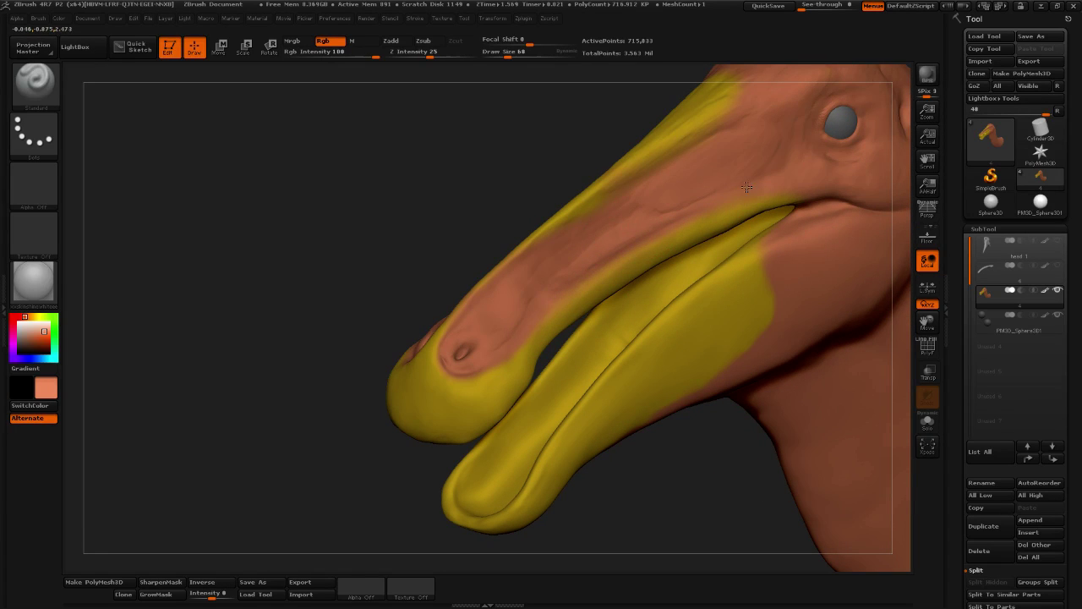
left_click_drag(713, 471, 273, 336)
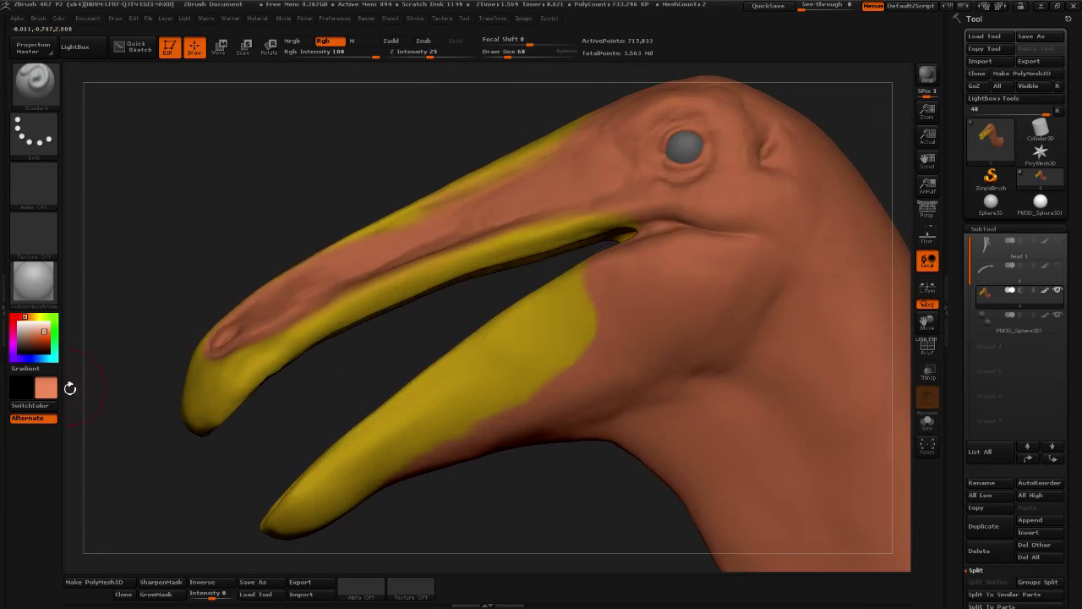
Pick yellow, set Z Intensity to 42 and, with a smaller brush, extend yellow lip lines around the corner of the mouth
left_click_drag(46, 388, 235, 388)
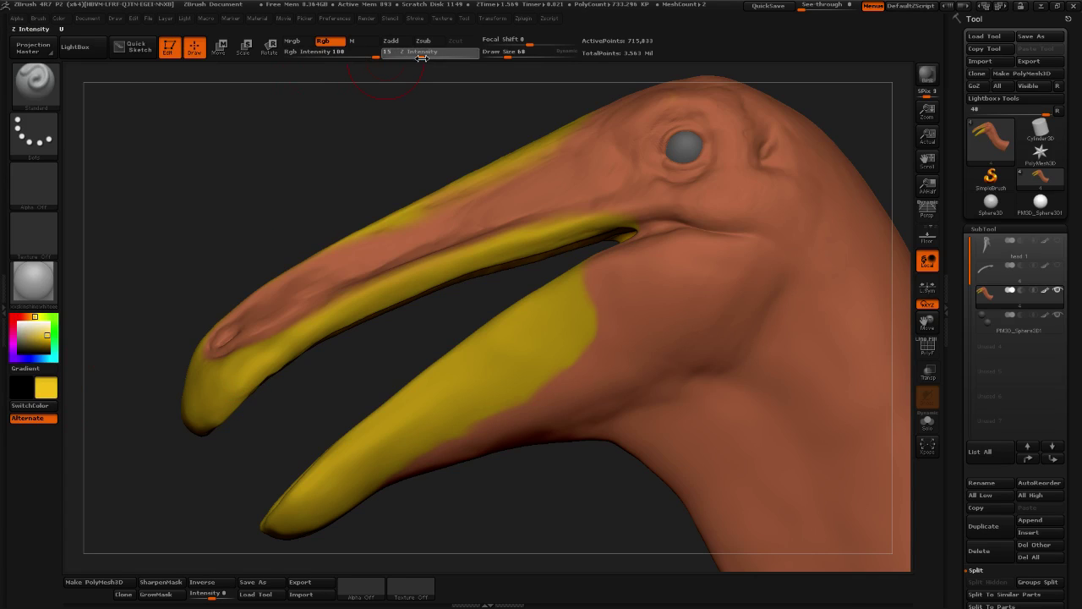
left_click_drag(406, 58, 442, 57)
left_click_drag(509, 57, 501, 58)
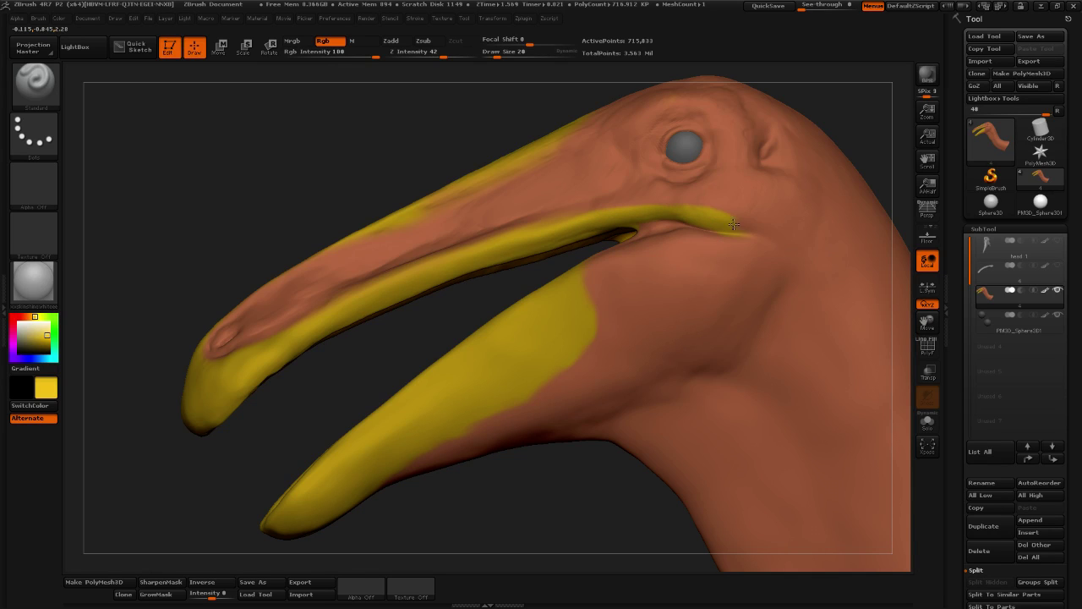
left_click_drag(492, 300, 606, 255)
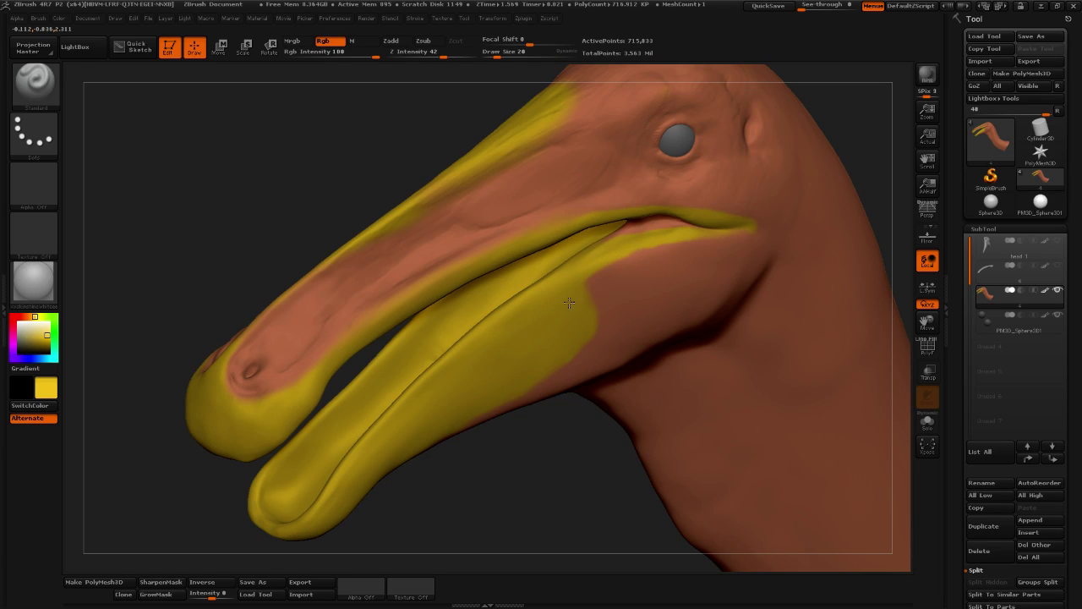
left_click_drag(531, 457, 533, 427, "alt")
left_click_drag(533, 452, 348, 463)
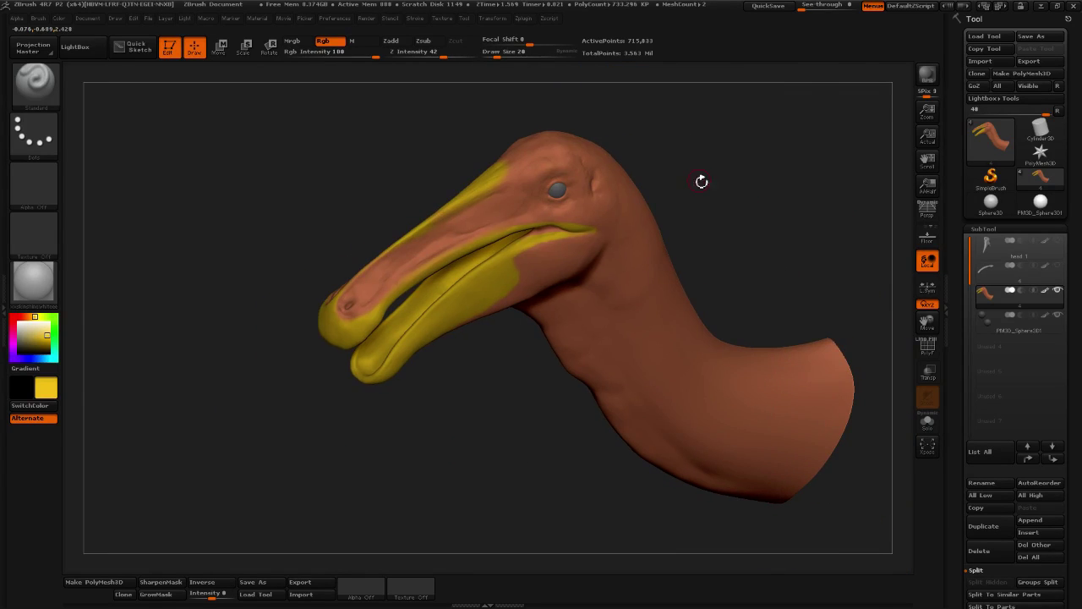
Pick white, enlarge the brush considerably and paint the base of the neck white
left_click_drag(702, 181, 148, 297)
left_click_drag(29, 334, 19, 318)
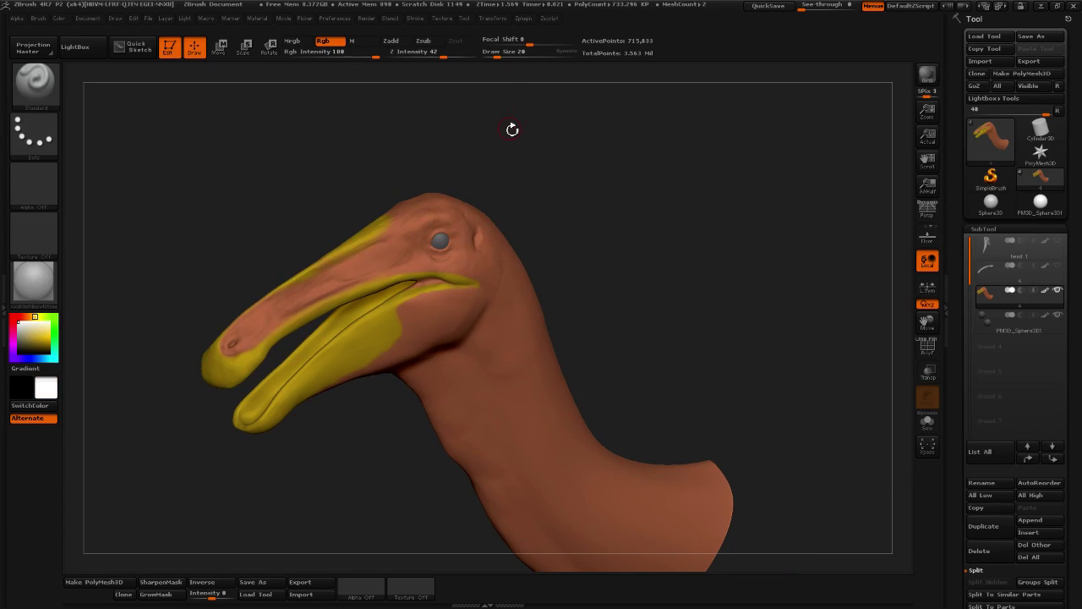
left_click_drag(512, 53, 537, 53)
mouse_move(679, 211)
left_mouse_down()
mouse_move(676, 186)
mouse_move(632, 161)
left_mouse_up()
left_click_drag(537, 52, 531, 54)
left_click_drag(561, 87, 638, 259, "shift")
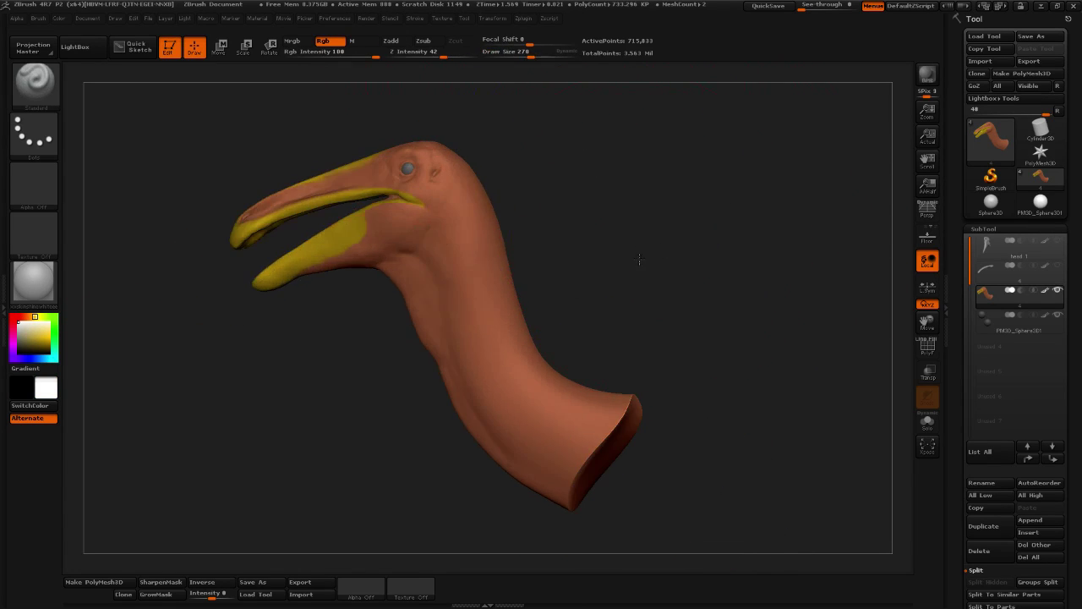
left_click_drag(602, 381, 610, 369)
left_click(592, 390)
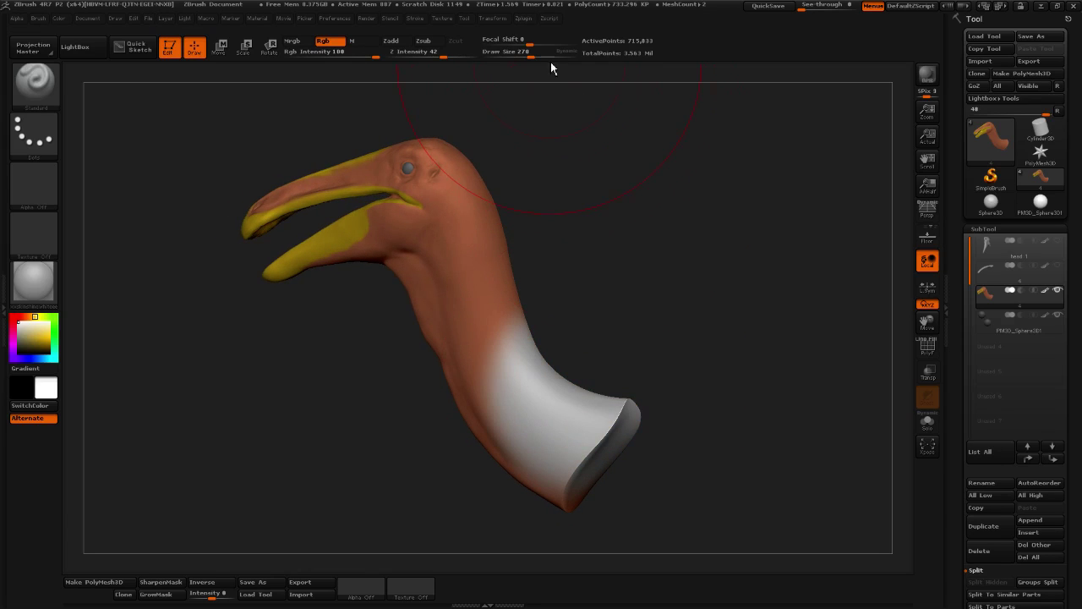
Extend the white up the back and side of the neck to the head, using Draw Size 122
mouse_move(526, 254)
left_mouse_down()
mouse_move(549, 313)
mouse_move(568, 323)
left_mouse_up()
mouse_move(545, 368)
left_mouse_down()
mouse_move(519, 367)
mouse_move(520, 404)
mouse_move(558, 484)
mouse_move(592, 478)
mouse_move(499, 436)
mouse_move(494, 480)
mouse_move(560, 510)
left_mouse_up()
mouse_move(483, 415)
left_mouse_down()
mouse_move(473, 421)
mouse_move(470, 304)
mouse_move(485, 336)
mouse_move(488, 246)
left_mouse_up()
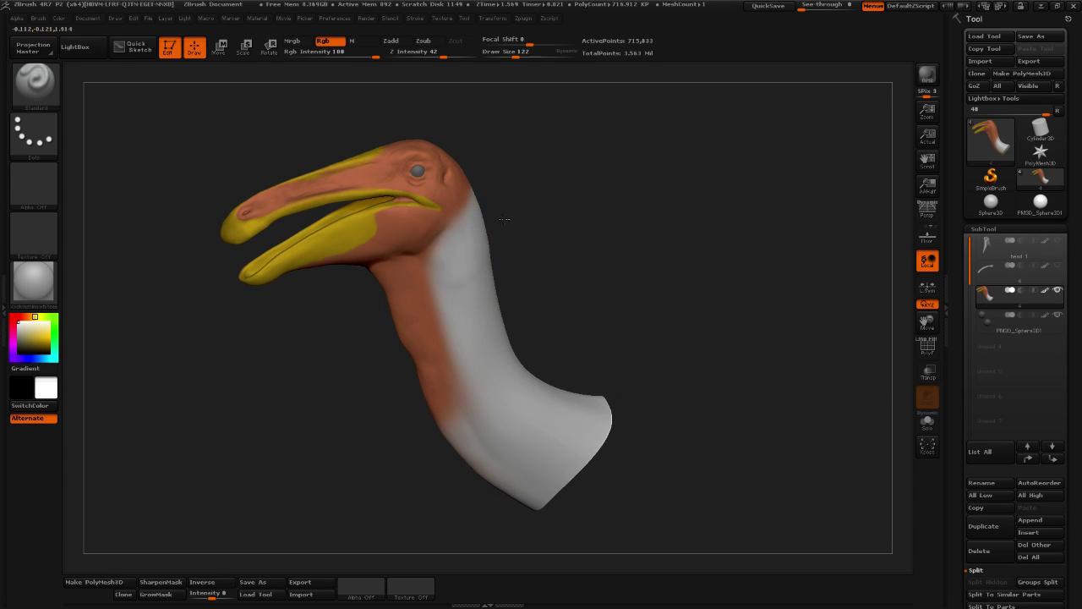
Paint the upper neck and rear of the lower jaw white, plus an area just behind the eye
left_click_drag(579, 144, 567, 322, "alt")
left_click_drag(550, 215, 566, 345, "alt")
left_click_drag(558, 296, 524, 279)
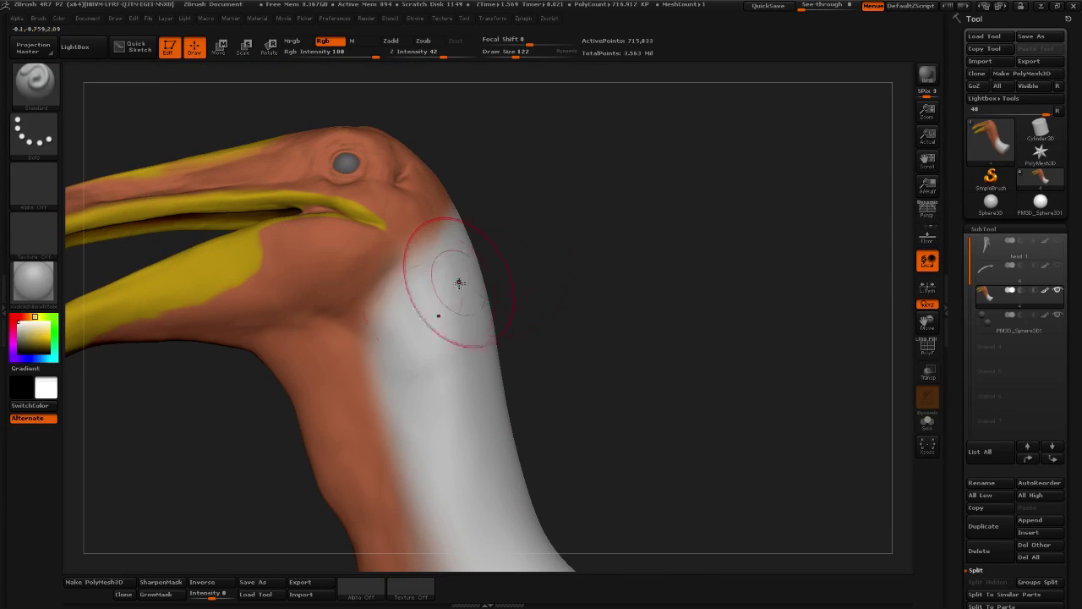
mouse_move(459, 282)
left_mouse_down()
mouse_move(417, 295)
mouse_move(357, 290)
mouse_move(321, 256)
mouse_move(318, 274)
mouse_move(392, 345)
left_mouse_up()
mouse_move(516, 355)
left_mouse_down()
mouse_move(559, 294)
mouse_move(587, 344)
left_mouse_up()
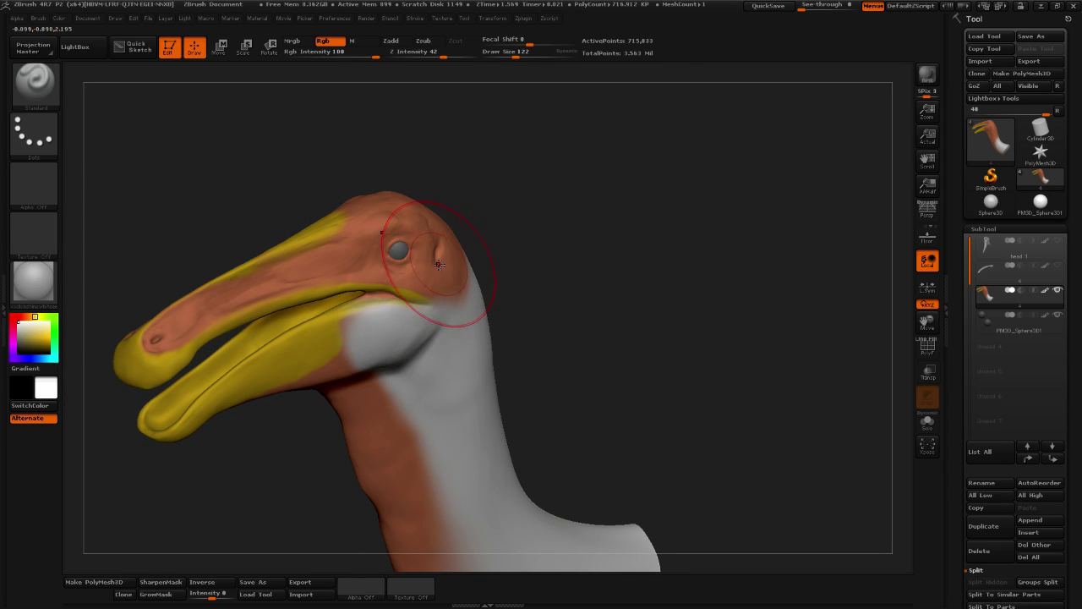
mouse_move(446, 272)
left_mouse_down()
mouse_move(415, 277)
mouse_move(440, 258)
left_mouse_up()
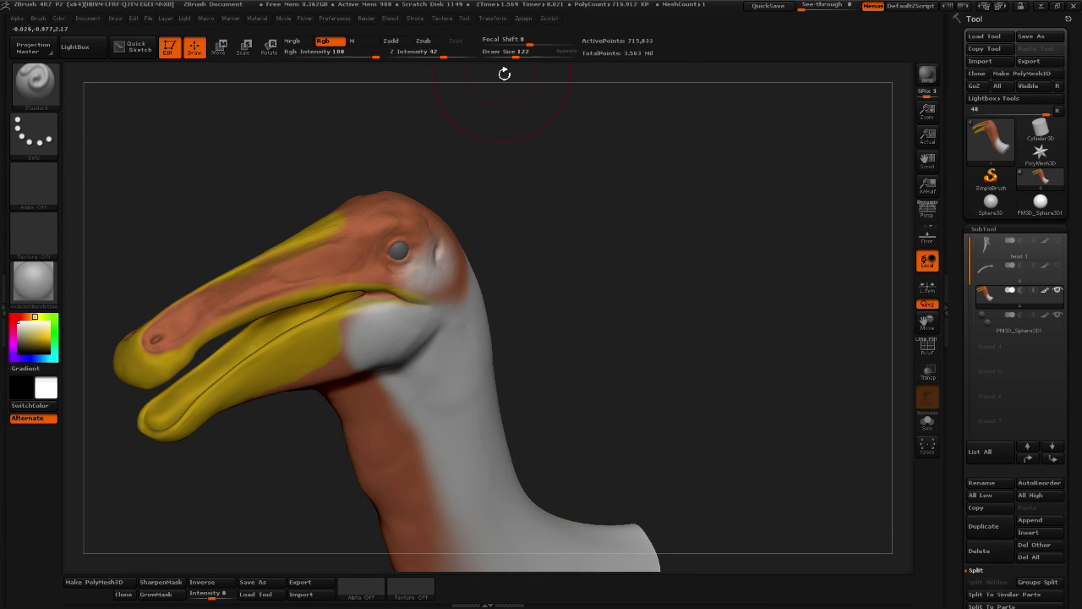
Reduce the Draw Size to 72 and paint the back and crown of the head white behind the eye
mouse_move(517, 53)
left_mouse_down()
mouse_move(586, 212)
mouse_move(568, 208)
left_mouse_up()
mouse_move(453, 354)
left_mouse_down()
mouse_move(463, 360)
mouse_move(511, 333)
mouse_move(477, 342)
left_mouse_up()
left_click_drag(466, 265, 512, 367)
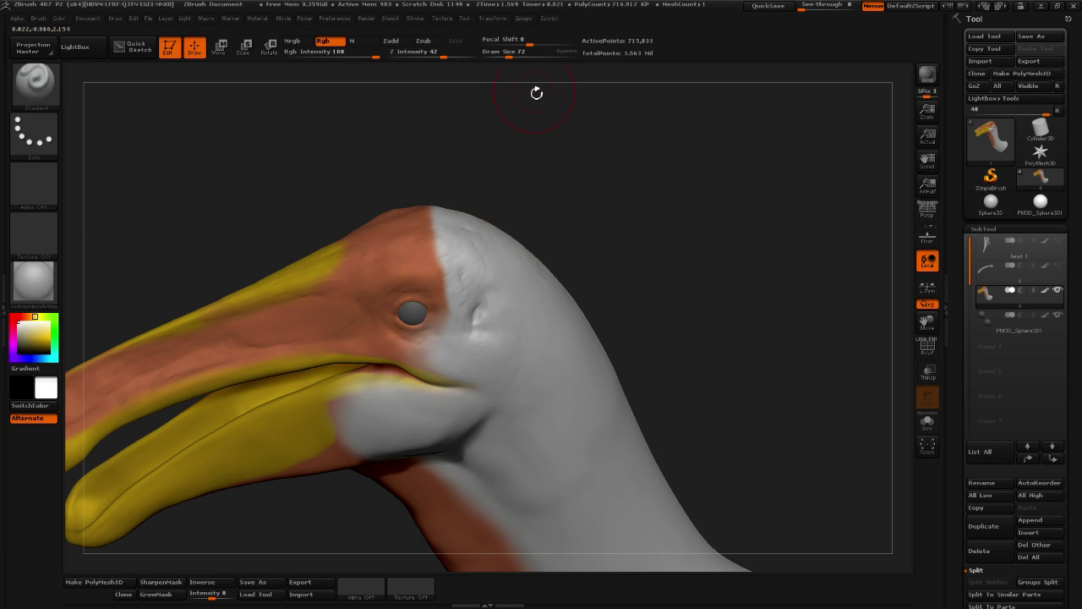
Set the Draw Size to 53 and refine the white boundary so it curves around the back of the eye
left_click_drag(509, 53, 505, 53)
left_click_drag(567, 135, 558, 124, "alt")
left_click_drag(469, 279, 452, 260)
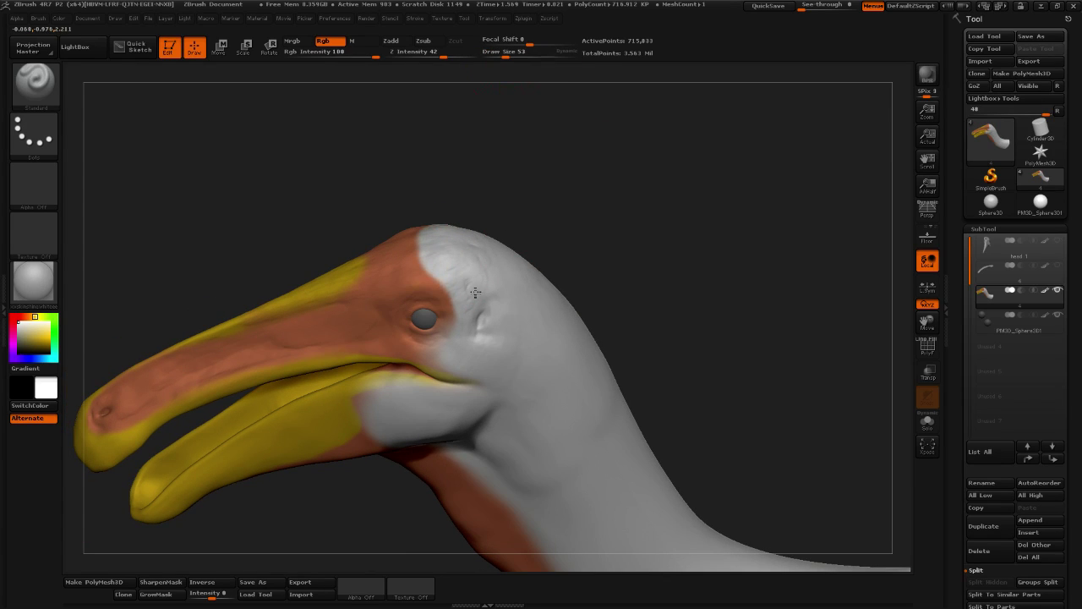
Return to the salmon colour, clean up the edge behind and below the eye and repaint the lower jaw's cheek salmon
left_click_drag(592, 279, 528, 279)
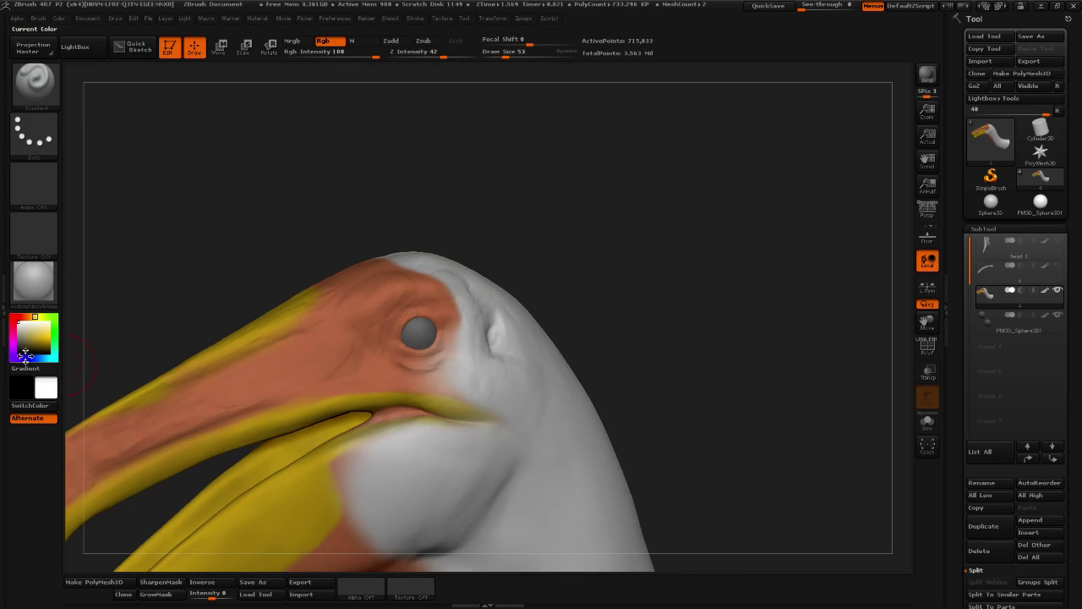
left_click_drag(25, 355, 275, 342)
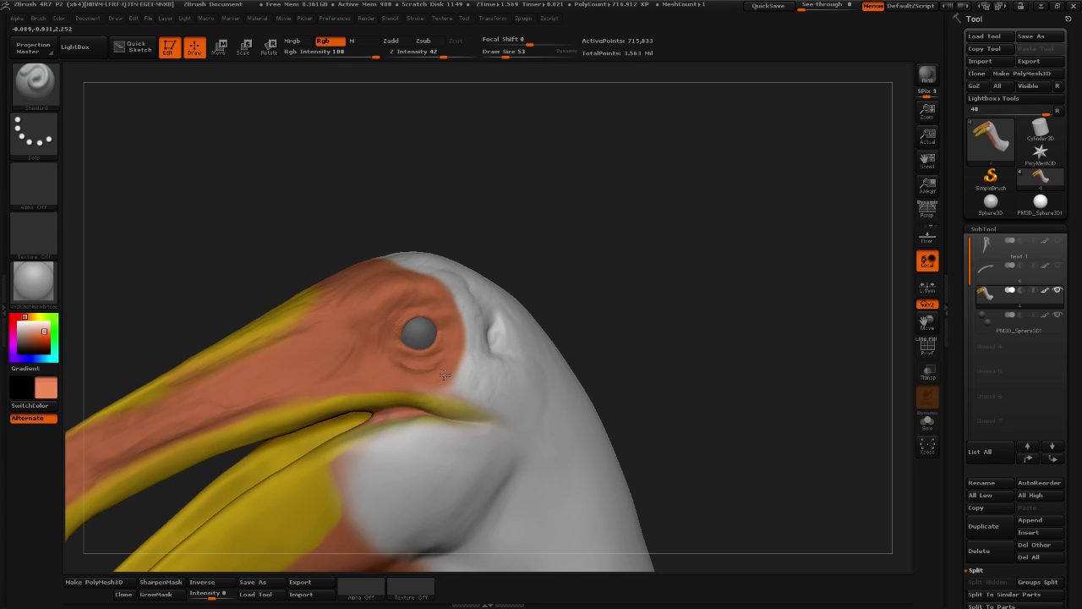
left_click_drag(650, 318, 621, 280)
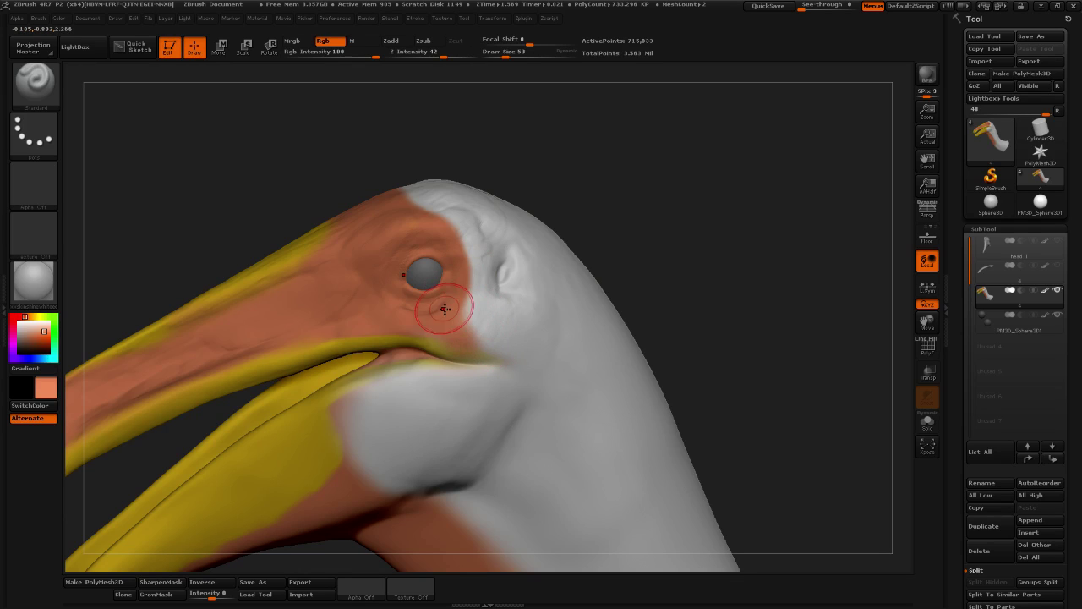
left_click_drag(683, 254, 676, 209)
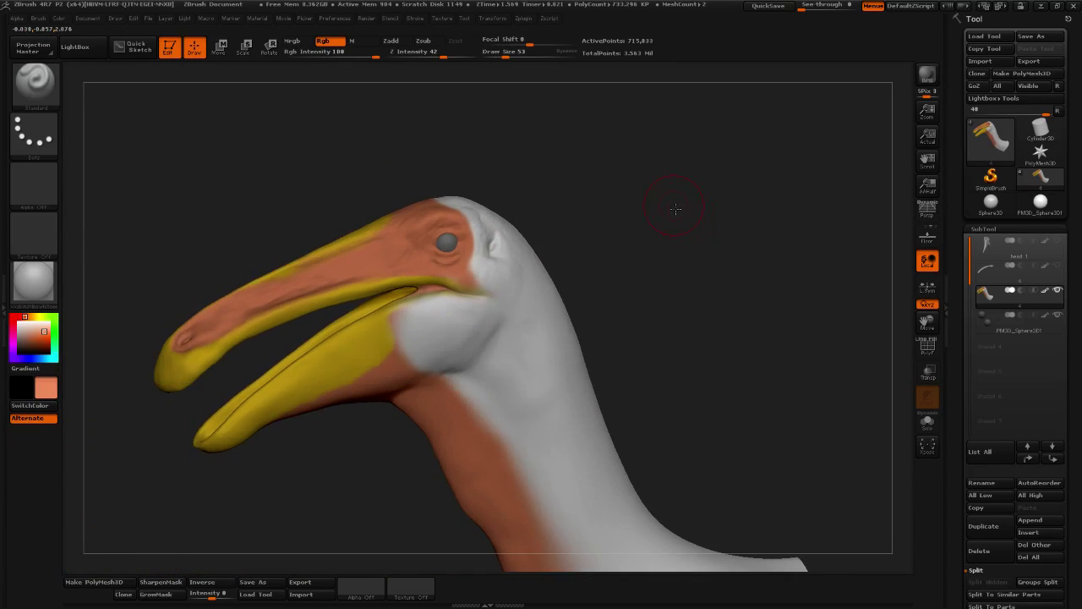
left_click_drag(446, 323, 433, 336)
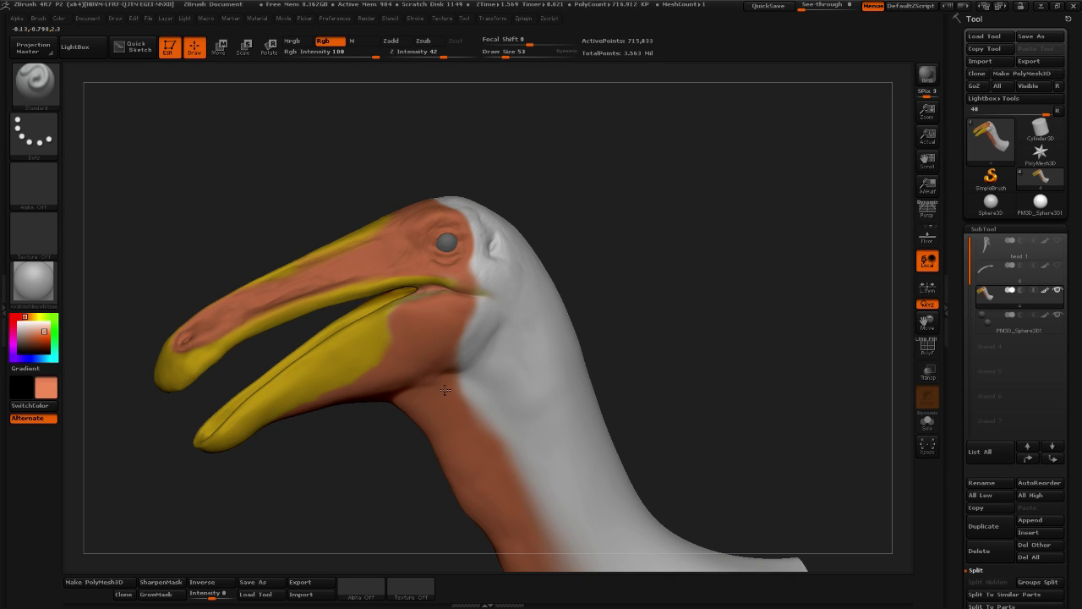
Pick yellow and extend the lower beak's yellow below the mouth corner, softening its transition into the salmon cheek
left_click_drag(765, 289, 669, 295)
left_click_drag(54, 394, 267, 356)
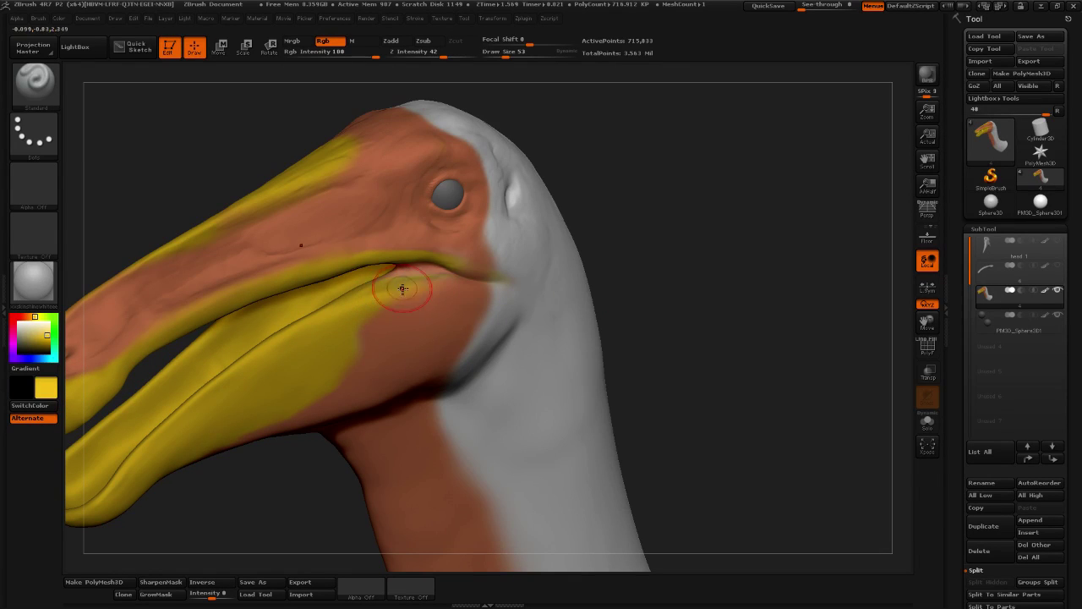
left_click_drag(691, 224, 690, 242)
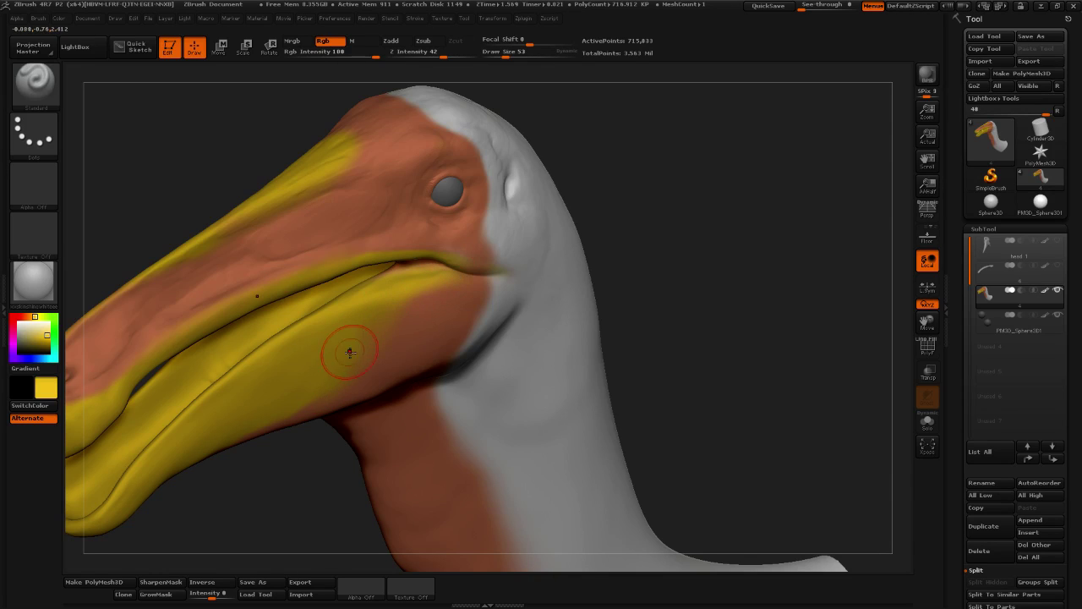
Touch up the yellow just below the mouth corner, where it meets the salmon cheek
left_click_drag(663, 266, 676, 279)
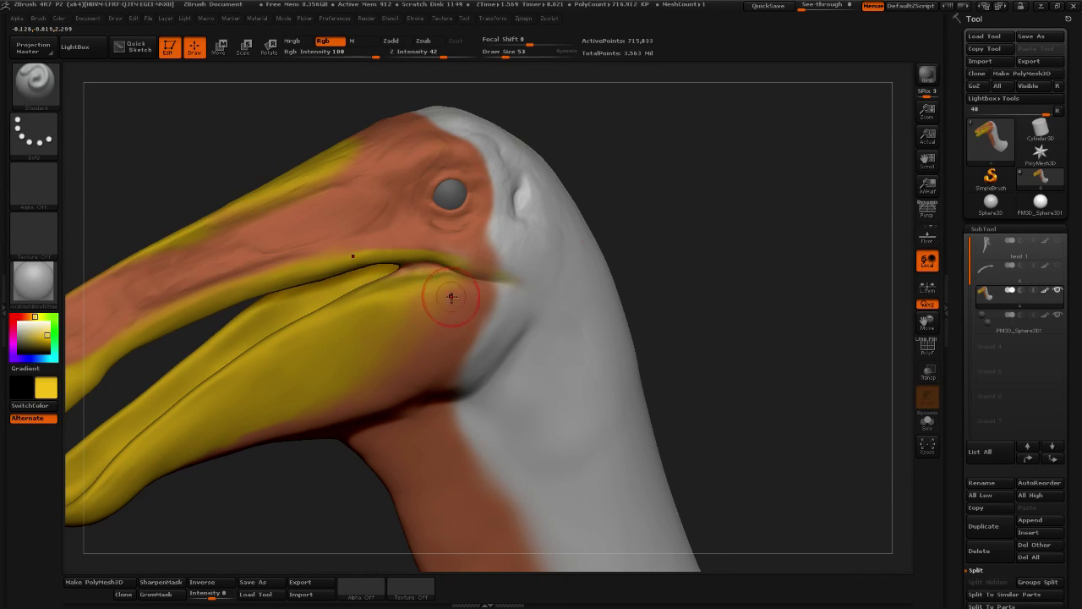
left_click_drag(452, 296, 488, 279)
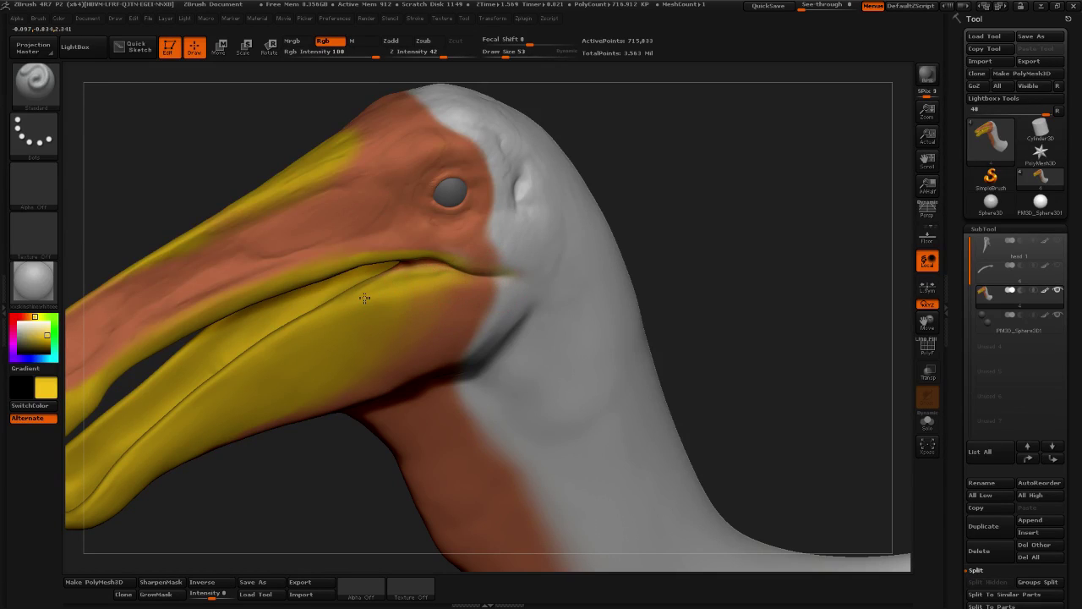
left_click_drag(643, 241, 663, 231)
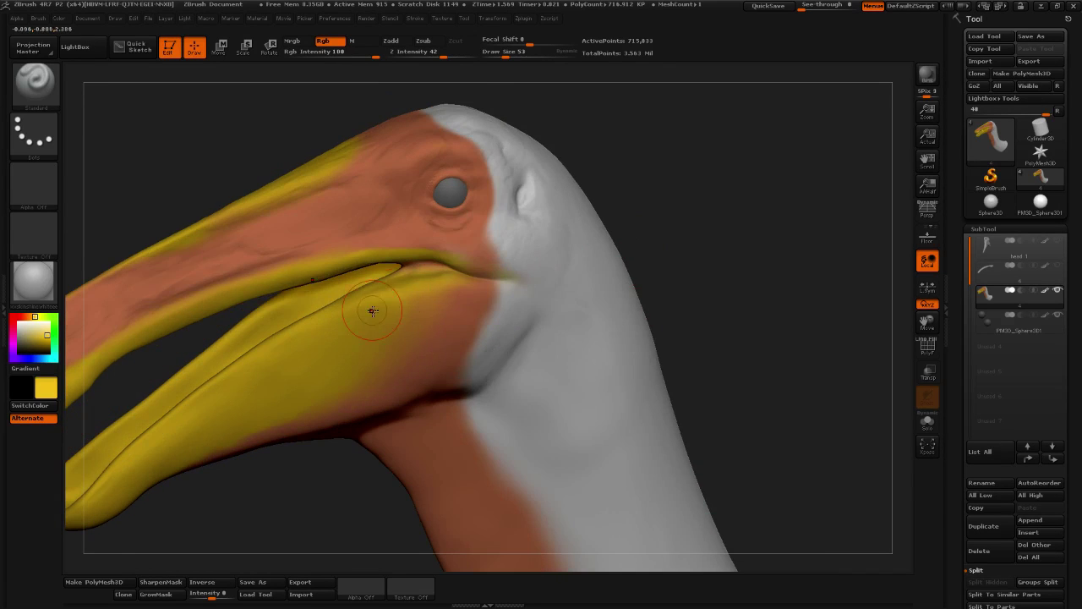
mouse_move(757, 253)
left_mouse_down()
mouse_move(764, 239)
mouse_move(750, 224)
mouse_move(737, 228)
mouse_move(725, 268)
mouse_move(754, 229)
mouse_move(727, 274)
mouse_move(778, 263)
mouse_move(709, 262)
mouse_move(688, 229)
mouse_move(670, 251)
mouse_move(678, 186)
left_mouse_up()
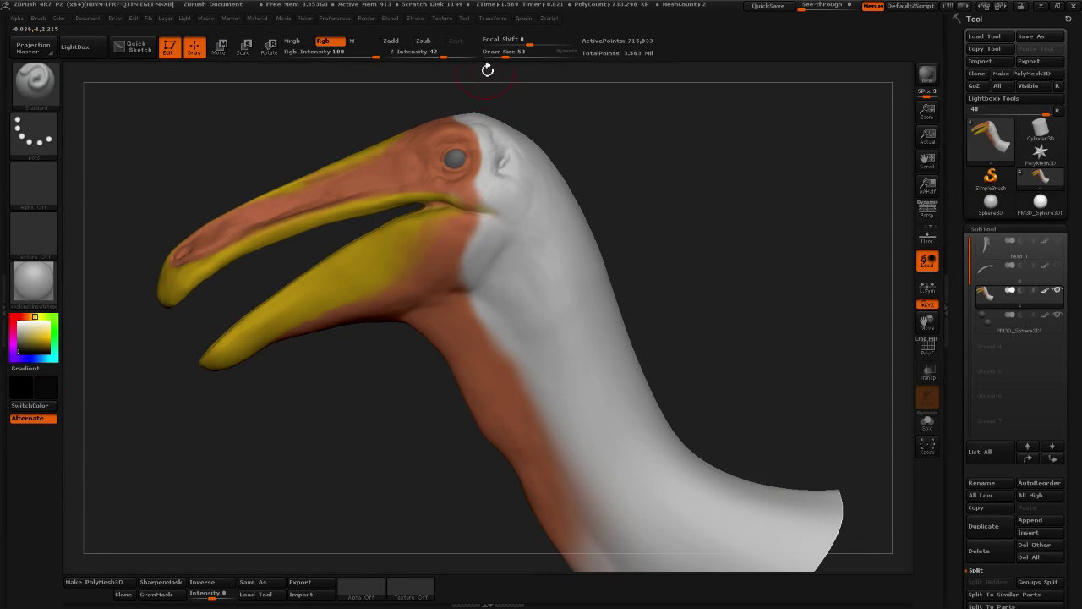
Switch to black, set the Draw Size to 126 and paint over the salmon band on the front of the neck
left_click_drag(490, 54, 521, 65)
left_click_drag(692, 226, 529, 225)
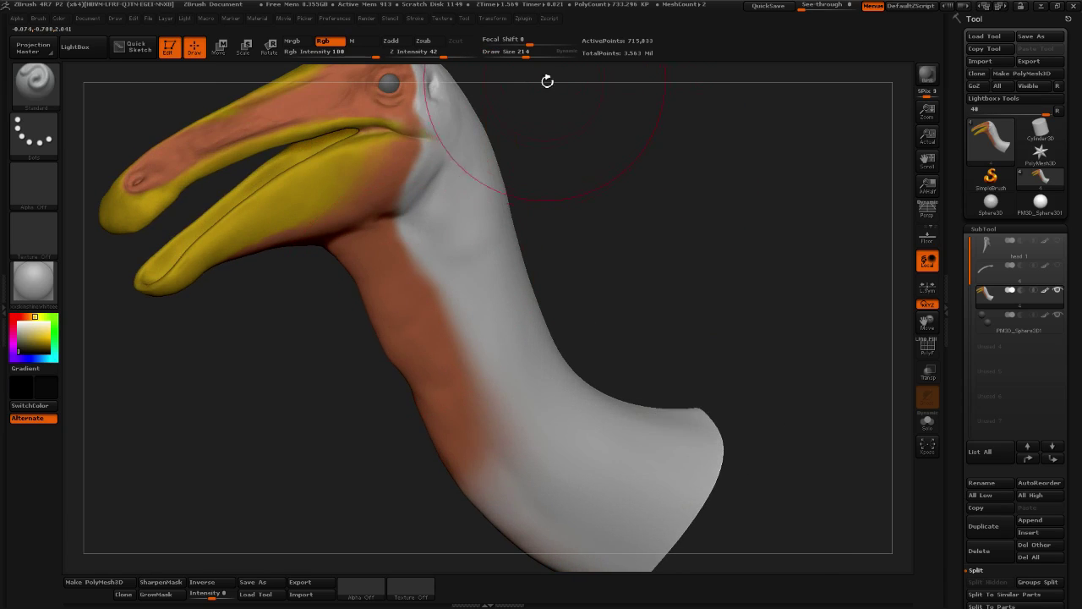
left_click_drag(527, 54, 517, 54)
mouse_move(384, 298)
left_mouse_down()
mouse_move(477, 475)
mouse_move(361, 222)
left_mouse_up()
left_click_drag(558, 241, 473, 279)
left_click(409, 288)
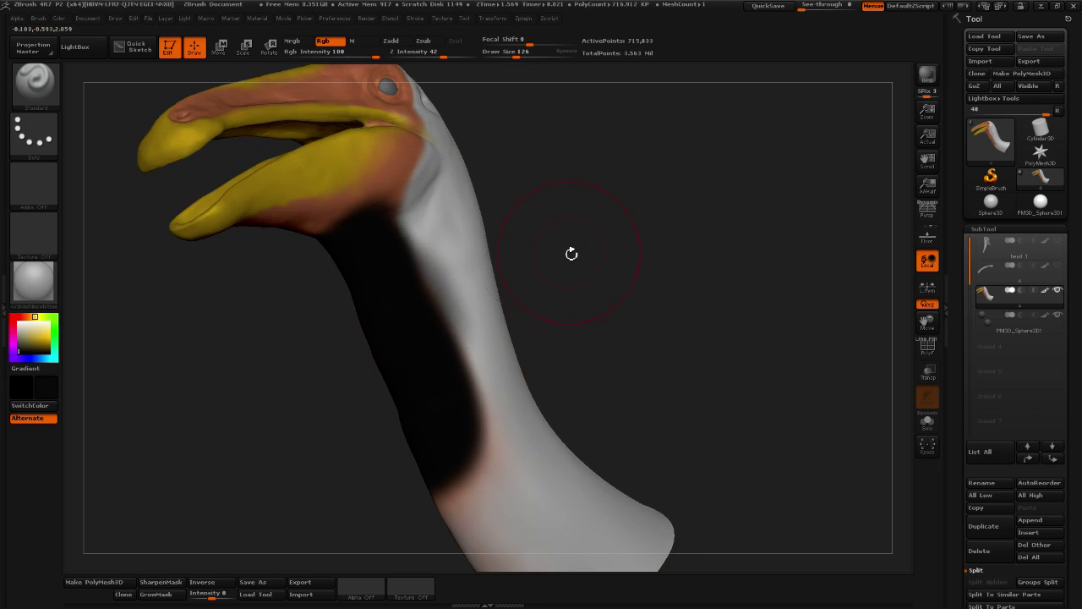
Cover the face around the eye, the lower jaw and most of the upper beak with near-black
left_click_drag(570, 254, 474, 243)
left_click_drag(362, 232, 296, 237)
mouse_move(621, 175)
left_mouse_down()
mouse_move(604, 162)
mouse_move(720, 215)
mouse_move(720, 279)
left_mouse_up()
mouse_move(422, 246)
left_mouse_down()
mouse_move(377, 279)
mouse_move(337, 271)
mouse_move(313, 249)
mouse_move(507, 203)
mouse_move(541, 228)
mouse_move(550, 193)
mouse_move(567, 188)
left_mouse_up()
mouse_move(773, 159)
left_mouse_down()
mouse_move(840, 213)
mouse_move(812, 256)
mouse_move(810, 241)
left_mouse_up()
mouse_move(218, 283)
left_mouse_down()
mouse_move(292, 241)
mouse_move(503, 157)
mouse_move(533, 124)
mouse_move(562, 173)
mouse_move(541, 228)
mouse_move(587, 222)
left_mouse_up()
left_click_drag(19, 344, 15, 351)
mouse_move(362, 242)
left_mouse_down()
mouse_move(329, 262)
mouse_move(451, 188)
mouse_move(543, 152)
mouse_move(584, 237)
mouse_move(515, 270)
mouse_move(567, 266)
mouse_move(452, 317)
mouse_move(355, 288)
mouse_move(249, 406)
mouse_move(287, 389)
left_mouse_up()
left_click_drag(548, 248, 385, 306)
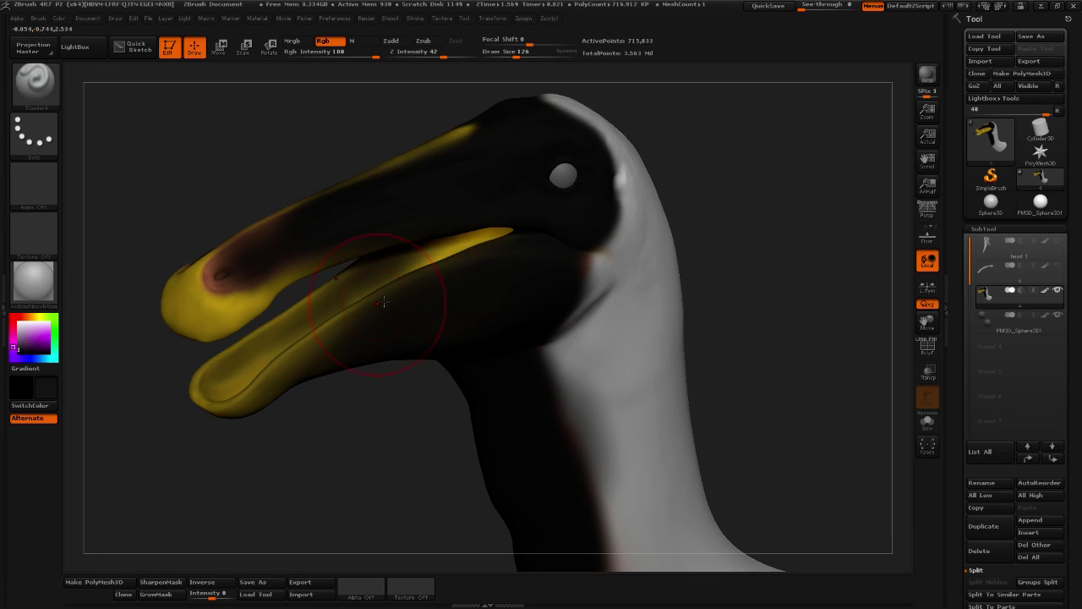
Extend the near-black over the upper beak's tip and ridge and the outside of the lower beak, keeping the inner lining yellow
left_click_drag(814, 196, 871, 200)
left_click_drag(442, 297, 309, 350)
mouse_move(321, 283)
left_mouse_down()
mouse_move(271, 262)
mouse_move(355, 207)
left_mouse_up()
left_click_drag(728, 186, 643, 190)
mouse_move(298, 300)
left_mouse_down()
mouse_move(290, 304)
mouse_move(508, 159)
left_mouse_up()
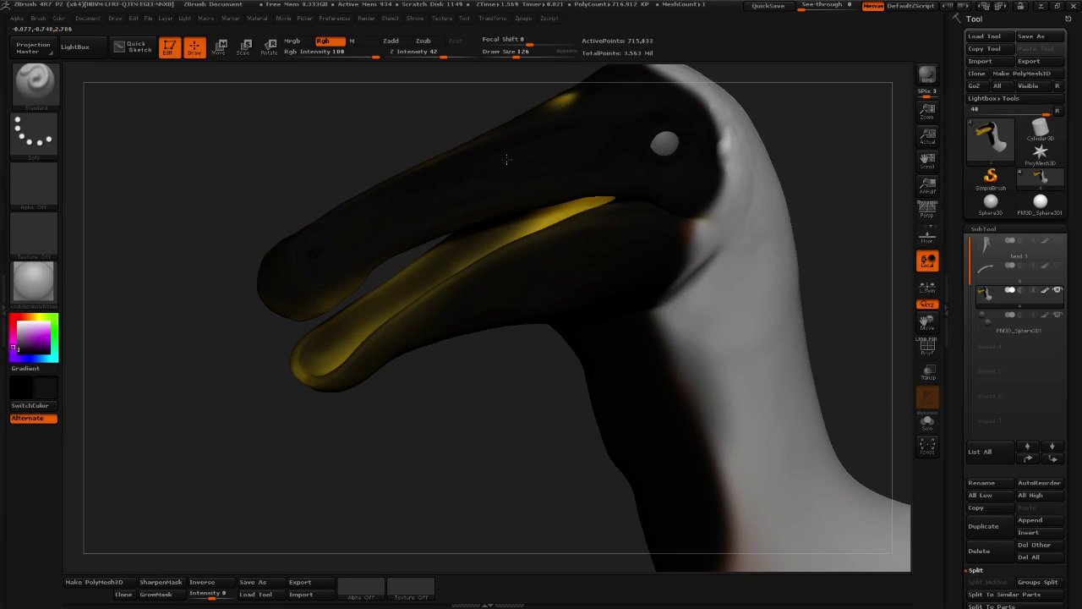
left_click_drag(811, 169, 833, 205)
left_click_drag(427, 257, 114, 351)
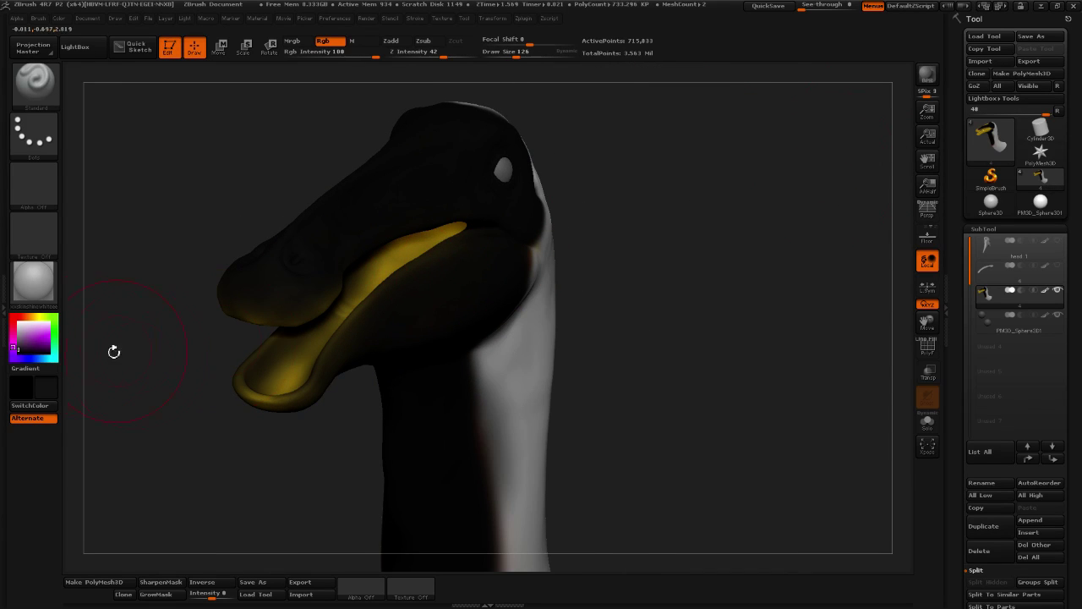
Pick a muted grey-blue and paint the inner lining of the lower beak
left_click(42, 361)
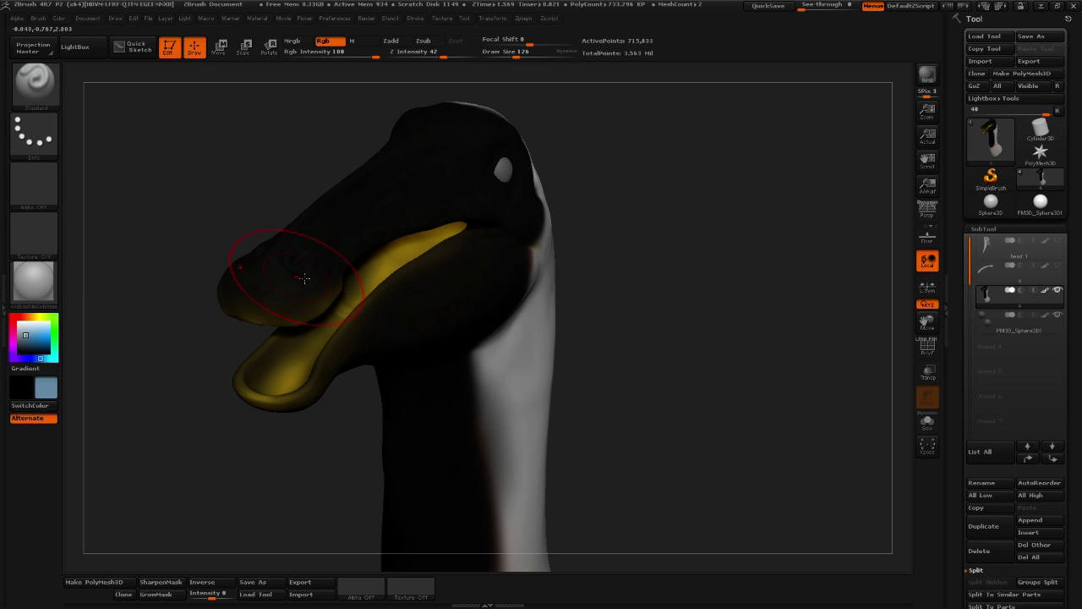
mouse_move(383, 268)
left_mouse_down()
mouse_move(284, 365)
mouse_move(250, 377)
left_mouse_up()
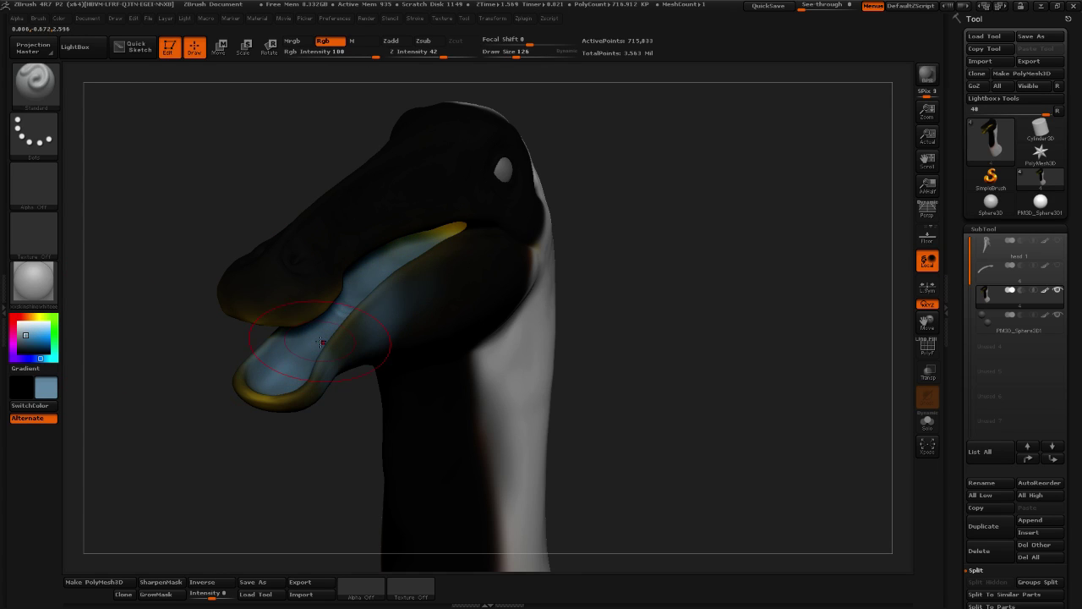
left_click_drag(639, 246, 540, 197)
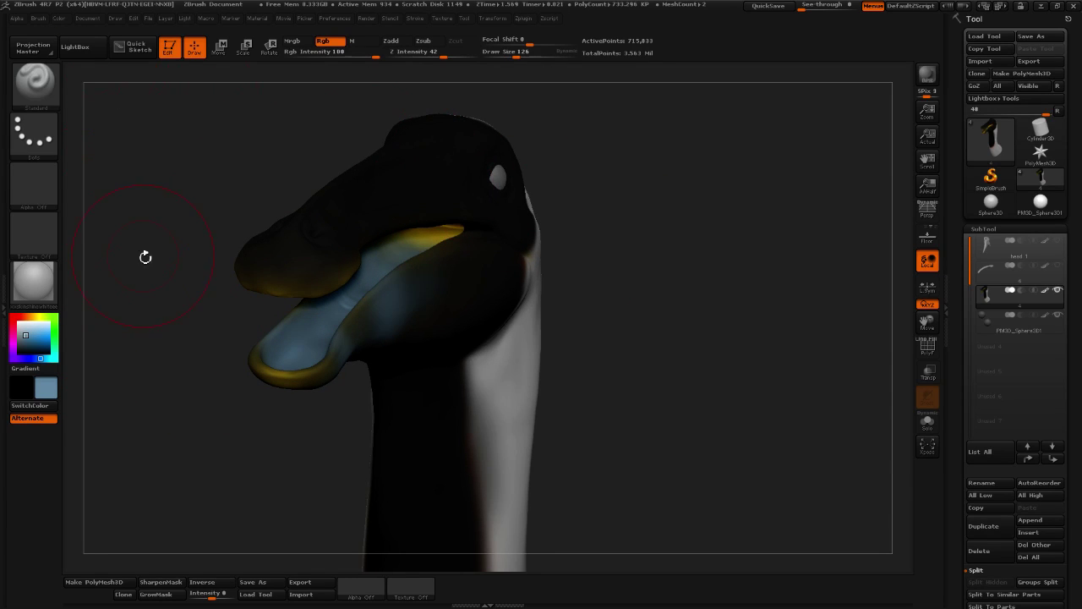
Open the brush's Auto Masking settings and extend the grey-blue through the inside of the beak
left_click(39, 19)
left_click(76, 544)
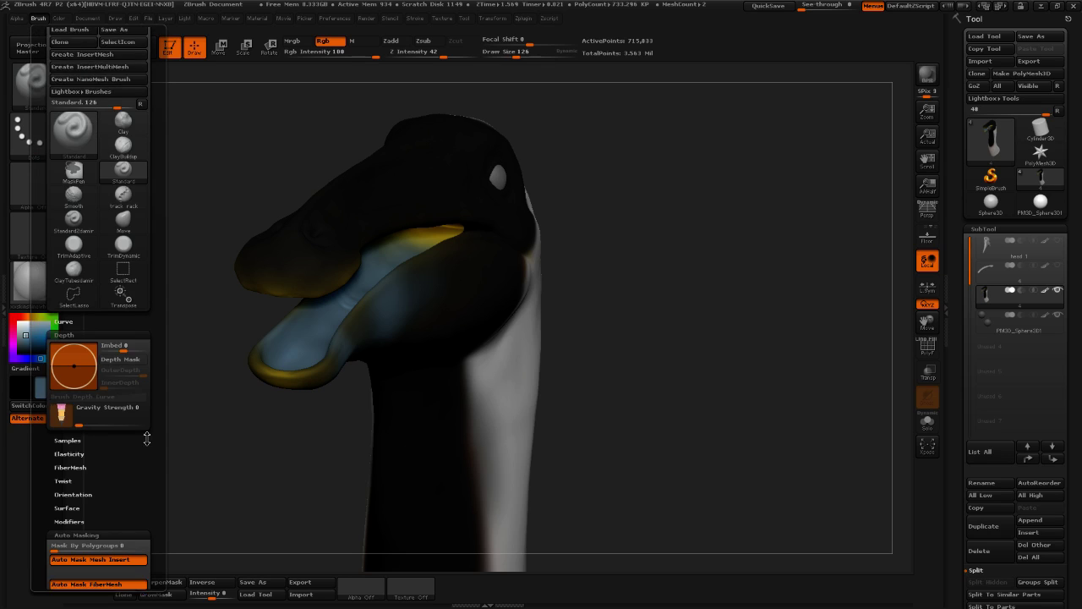
left_click(73, 522)
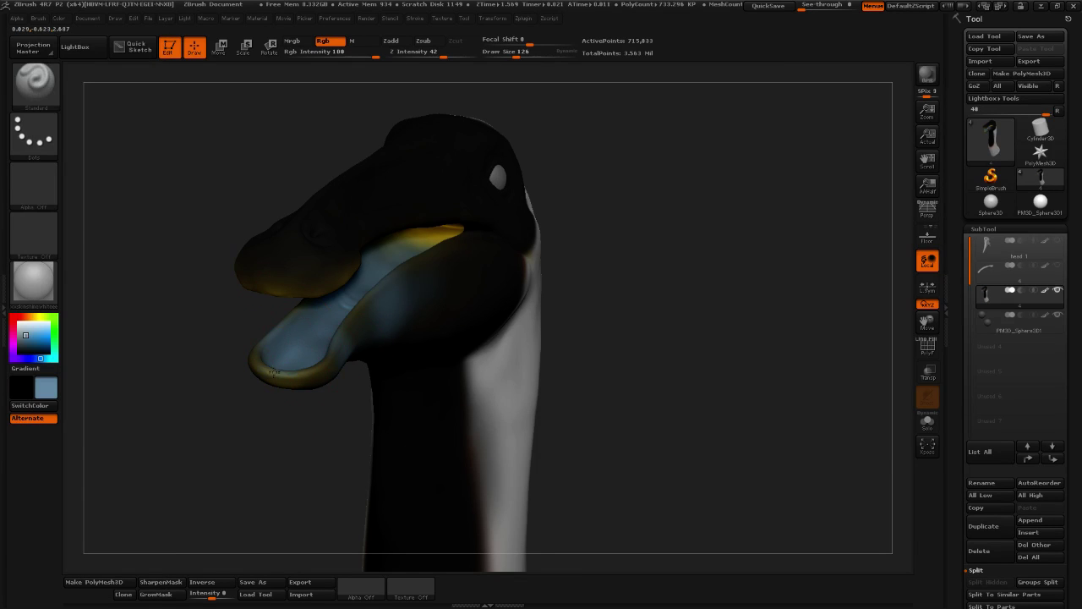
left_click_drag(496, 290, 325, 337)
left_click_drag(463, 307, 248, 314)
mouse_move(443, 268)
left_mouse_down()
mouse_move(555, 259)
mouse_move(573, 283)
mouse_move(532, 280)
mouse_move(553, 241)
mouse_move(302, 266)
left_mouse_up()
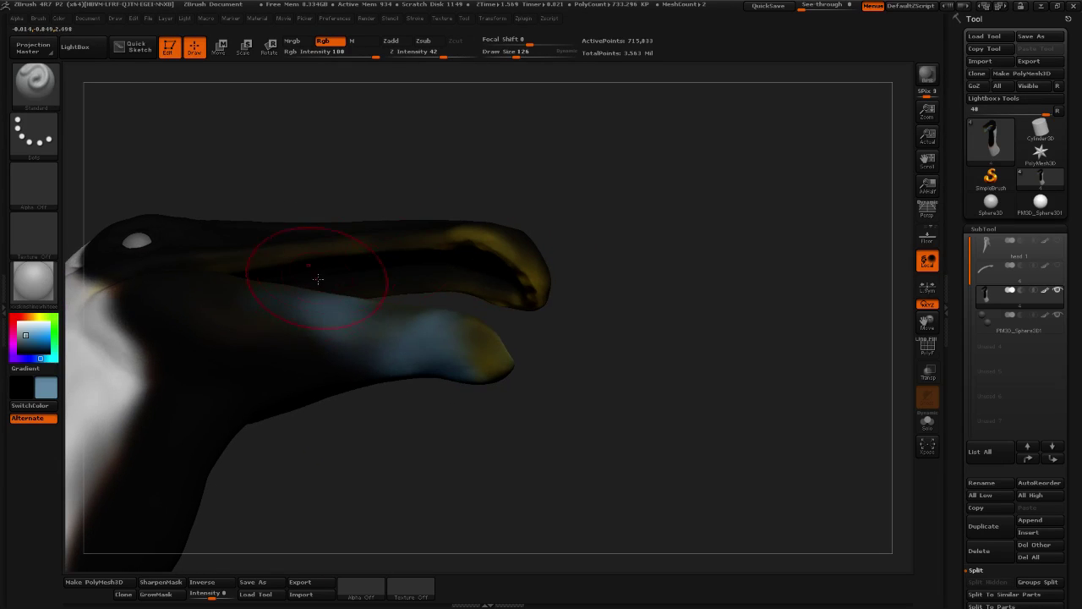
mouse_move(580, 295)
left_mouse_down()
mouse_move(596, 337)
mouse_move(492, 258)
mouse_move(523, 278)
left_mouse_up()
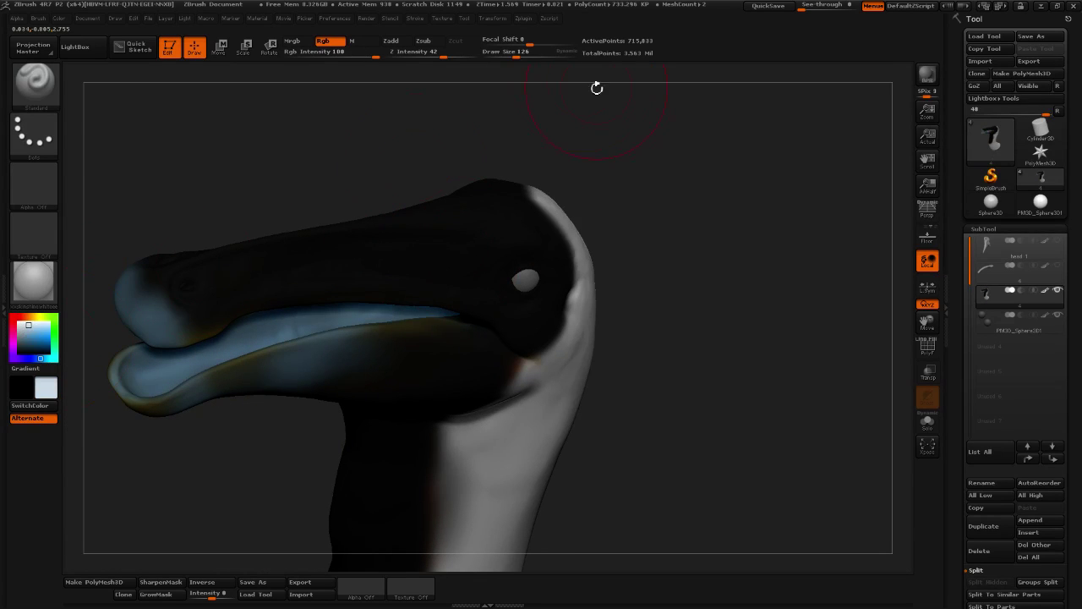
Pick a pale blue, reduce the Draw Size and lighten the centre of the lower beak's inner lining
left_click_drag(516, 54, 507, 53)
left_click_drag(486, 111, 672, 92, "alt")
left_click_drag(355, 353, 558, 295)
left_click_drag(406, 442, 341, 371)
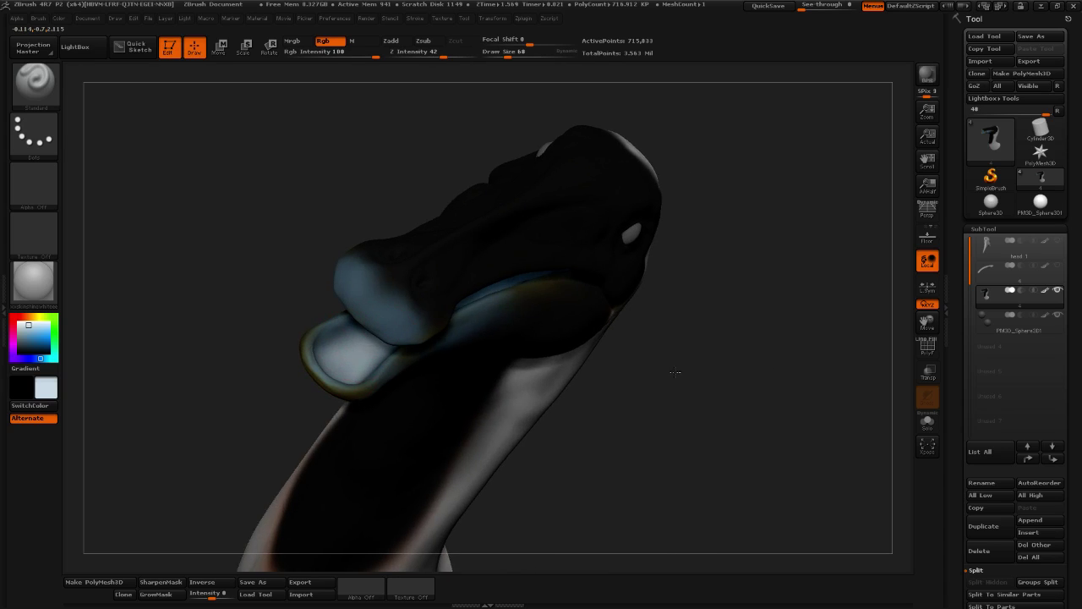
left_click_drag(676, 370, 194, 323)
left_click_drag(469, 311, 761, 212)
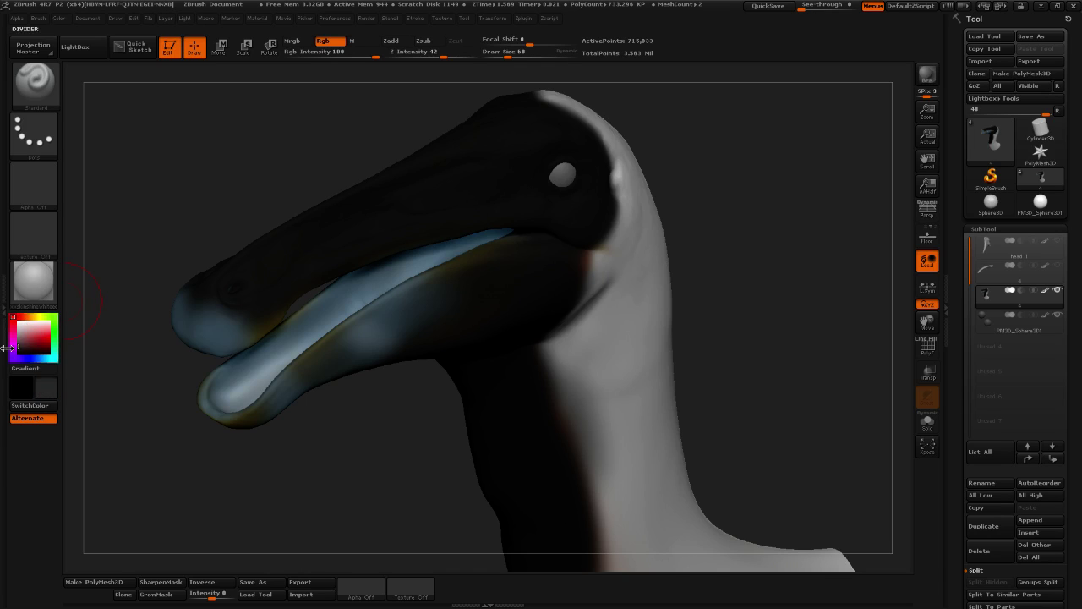
Pick dark grey, set the Draw Size to 126 and repaint the upper beak's tip, the outer lower beak and the jaw corner
mouse_move(211, 319)
left_mouse_down()
mouse_move(198, 325)
mouse_move(230, 318)
left_mouse_up()
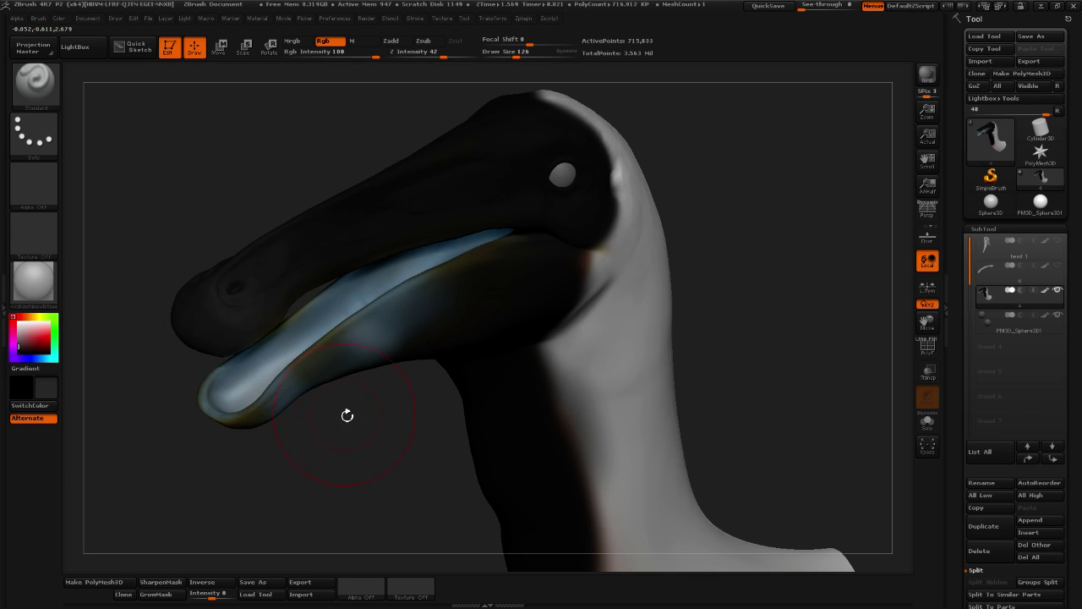
mouse_move(347, 415)
left_mouse_down()
mouse_move(302, 423)
mouse_move(458, 352)
left_mouse_up()
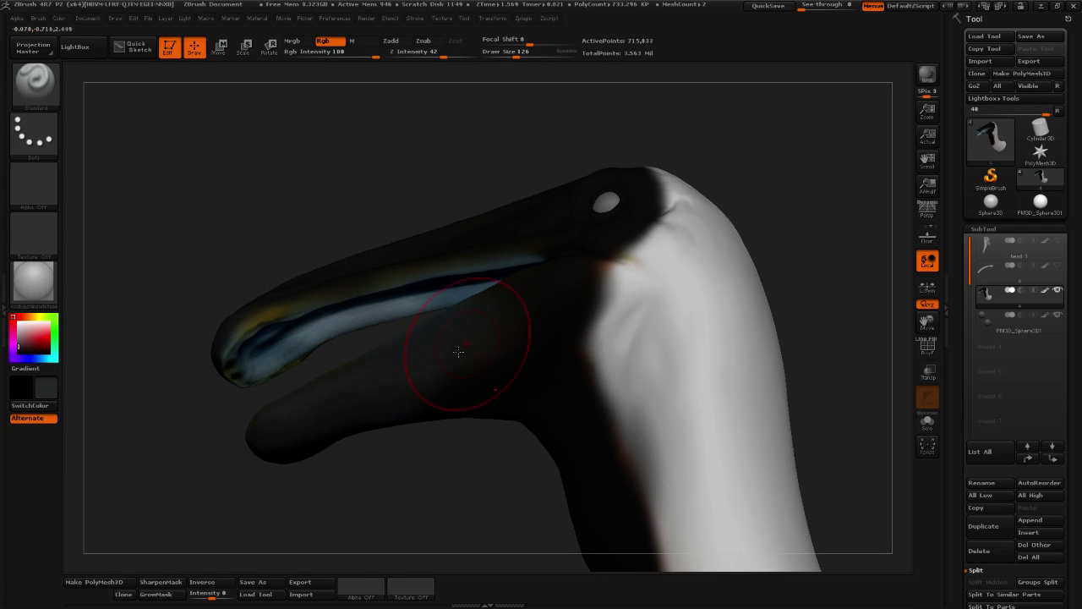
mouse_move(800, 205)
left_mouse_down()
mouse_move(853, 244)
mouse_move(812, 262)
left_mouse_up()
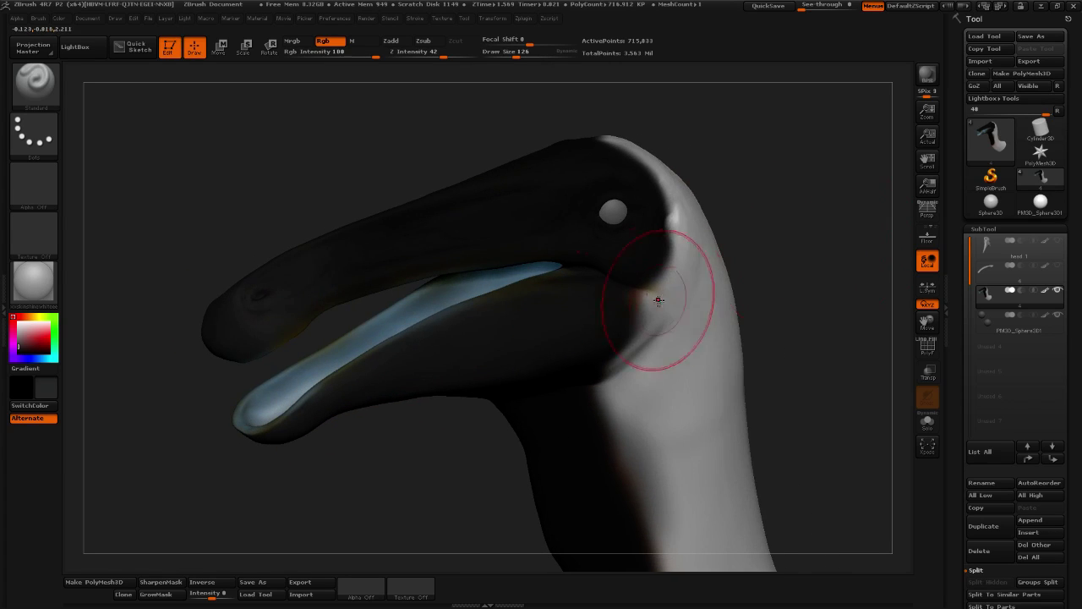
left_click_drag(658, 300, 604, 291)
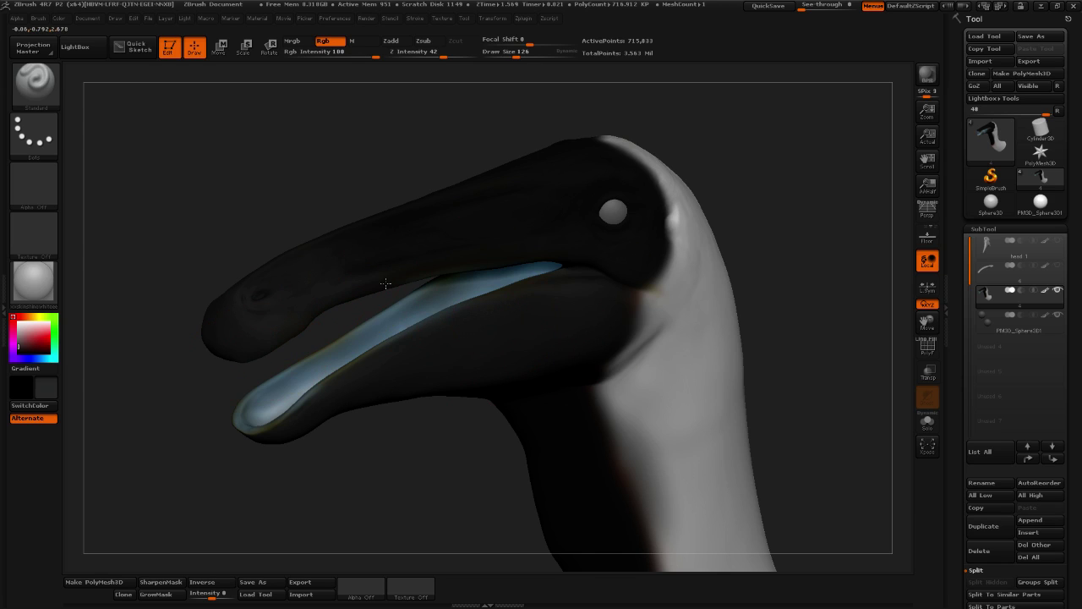
Cover the leftover blue and yellow along the upper beak's lower edge and the beak tips with dark grey
left_click_drag(795, 236, 775, 176)
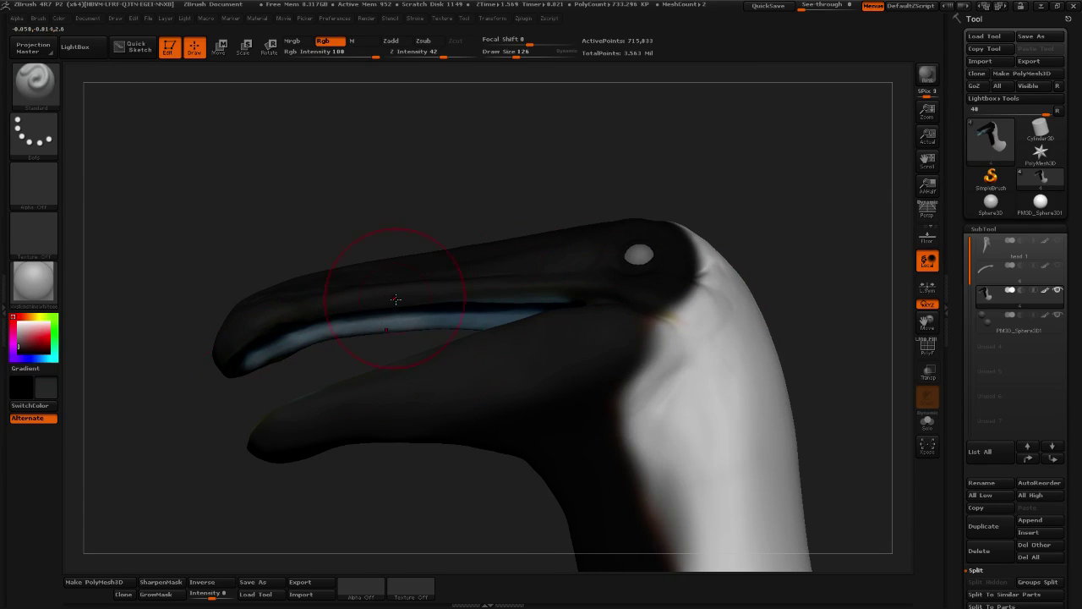
left_click_drag(702, 203, 740, 221)
left_click_drag(423, 283, 322, 355)
left_click_drag(376, 398, 309, 394)
mouse_move(718, 295)
left_mouse_down()
mouse_move(660, 320)
mouse_move(757, 283)
mouse_move(606, 271)
mouse_move(569, 302)
mouse_move(571, 339)
left_mouse_up()
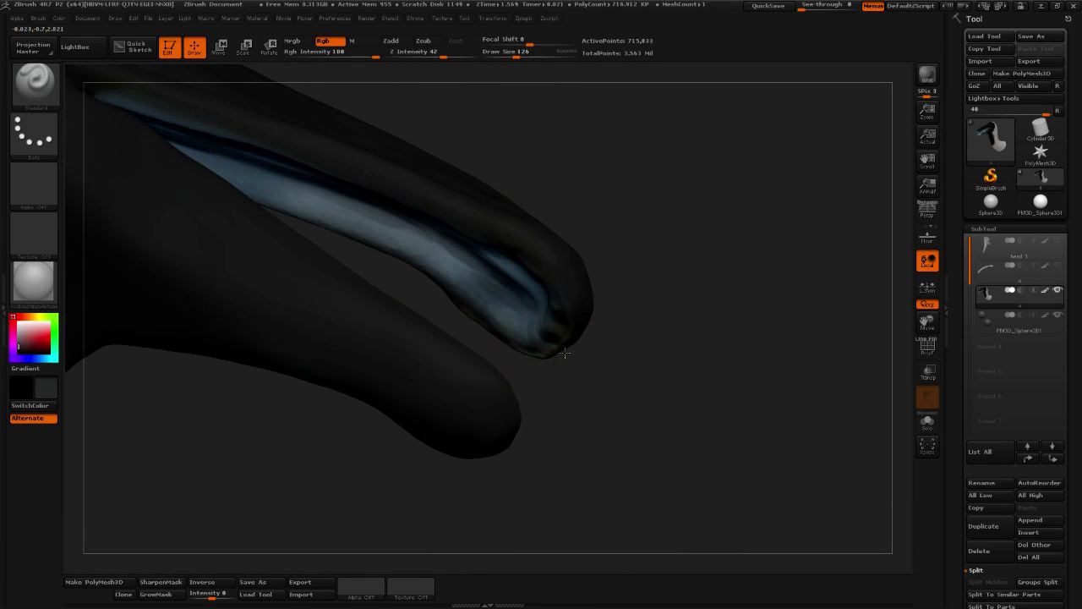
Pick a medium blue and paint a broad stripe down the middle of the black throat patch
mouse_move(719, 326)
left_mouse_down("alt")
mouse_move(599, 287)
mouse_move(647, 336)
mouse_move(599, 335)
mouse_move(372, 398)
mouse_move(724, 287)
mouse_move(708, 237)
mouse_move(659, 241)
left_mouse_up("alt")
mouse_move(464, 263)
left_mouse_down()
mouse_move(441, 288)
mouse_move(492, 450)
left_mouse_up()
mouse_move(720, 338)
left_mouse_down("alt")
mouse_move(696, 316)
mouse_move(676, 338)
mouse_move(693, 351)
mouse_move(709, 360)
mouse_move(642, 284)
mouse_move(669, 324)
mouse_move(718, 330)
left_mouse_up("alt")
mouse_move(36, 357)
left_mouse_down()
mouse_move(47, 350)
mouse_move(33, 338)
mouse_move(40, 358)
left_mouse_up()
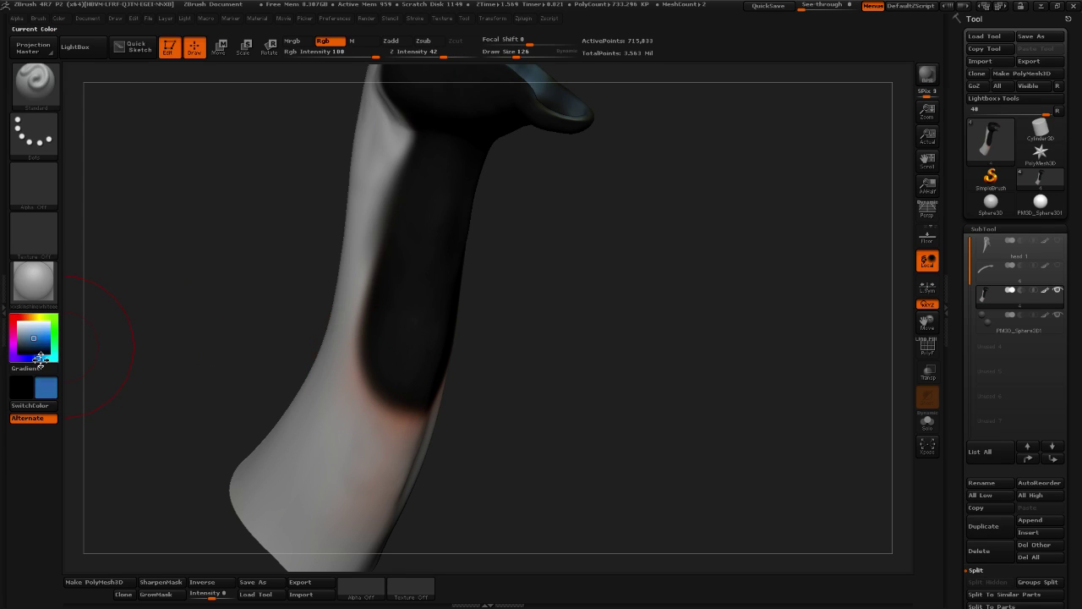
mouse_move(421, 354)
left_mouse_down()
mouse_move(413, 378)
mouse_move(454, 188)
mouse_move(478, 142)
left_mouse_up()
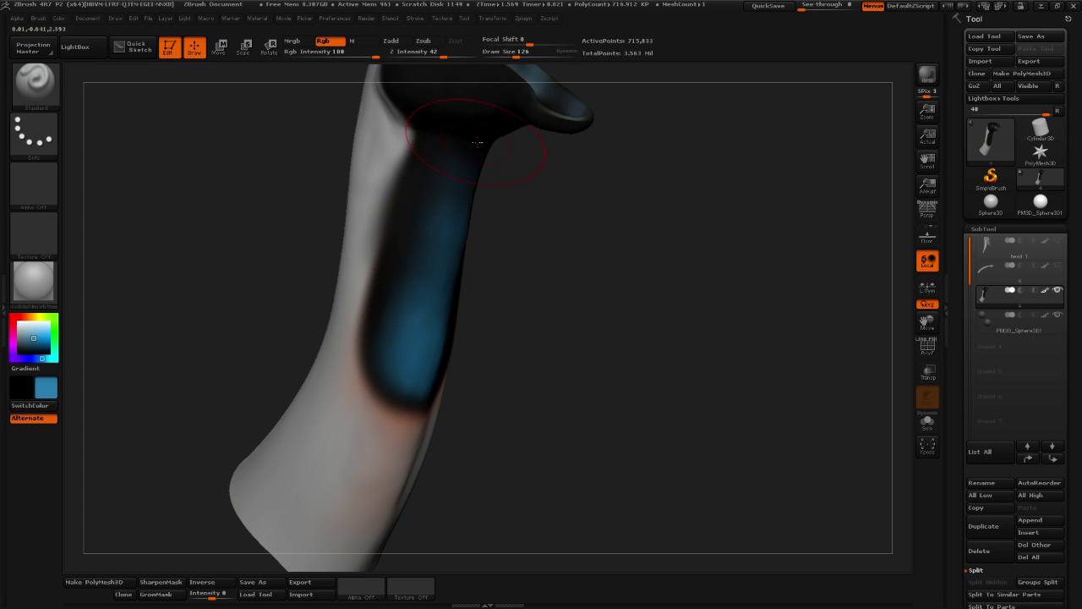
left_click_drag(414, 373, 452, 337)
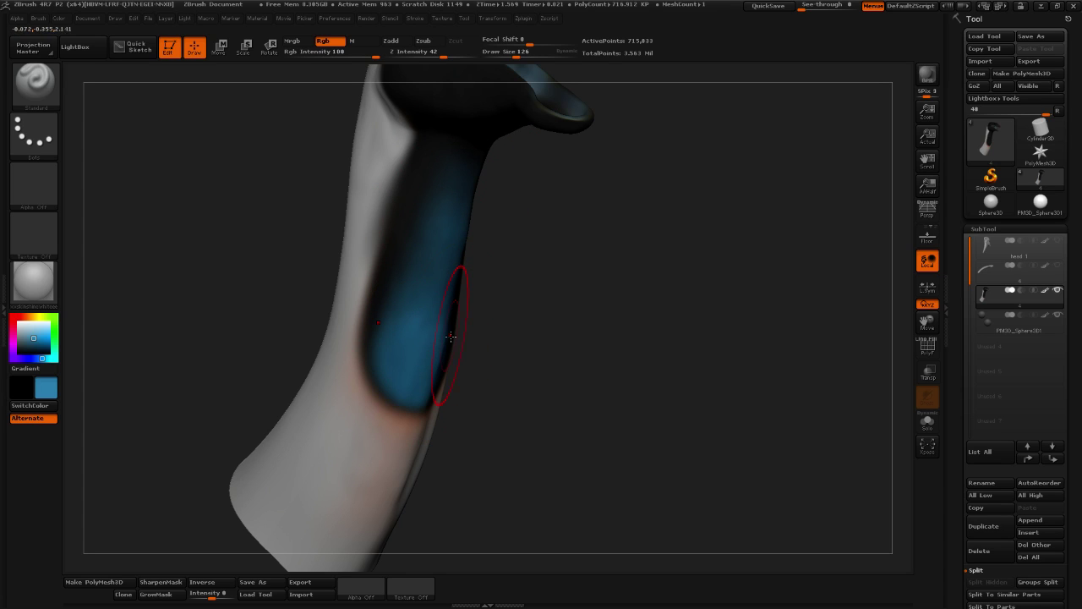
left_click_drag(515, 54, 506, 54)
mouse_move(560, 223)
left_mouse_down("alt")
mouse_move(550, 358)
mouse_move(578, 395)
mouse_move(465, 417)
left_mouse_up("alt")
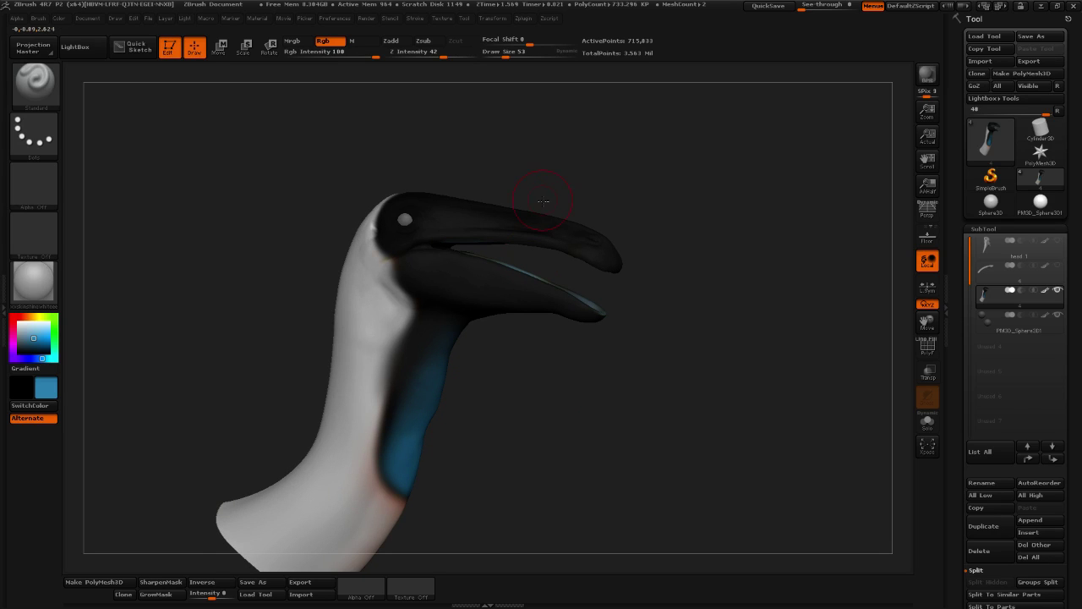
Set the Draw Size to 145, pick white and paint over the salmon fringe and dark edge around the blue throat patch
left_click_drag(505, 54, 518, 54)
left_click_drag(694, 321, 579, 411)
mouse_move(580, 412)
left_mouse_down("alt")
mouse_move(578, 317)
mouse_move(524, 348)
left_mouse_up("alt")
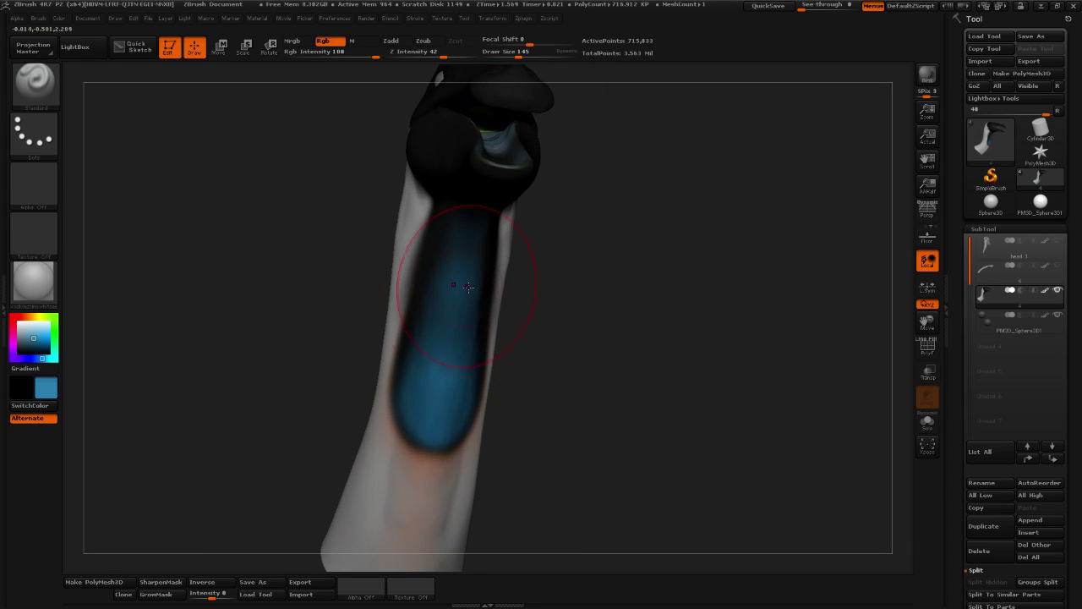
left_click_drag(541, 397, 73, 373)
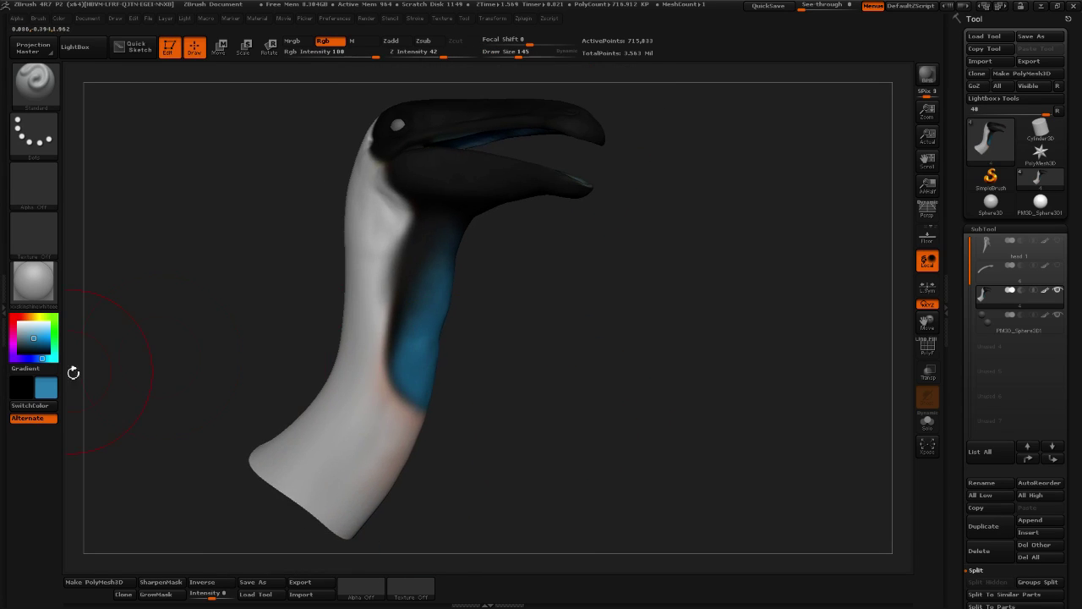
left_click_drag(27, 339, 18, 322)
mouse_move(59, 311)
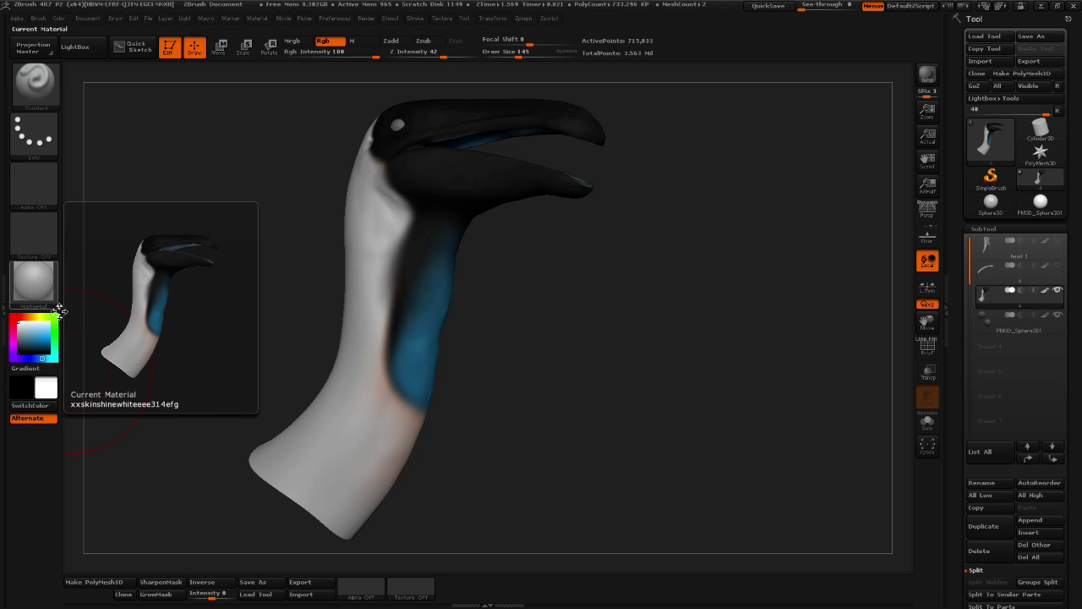
left_click_drag(549, 246, 240, 374)
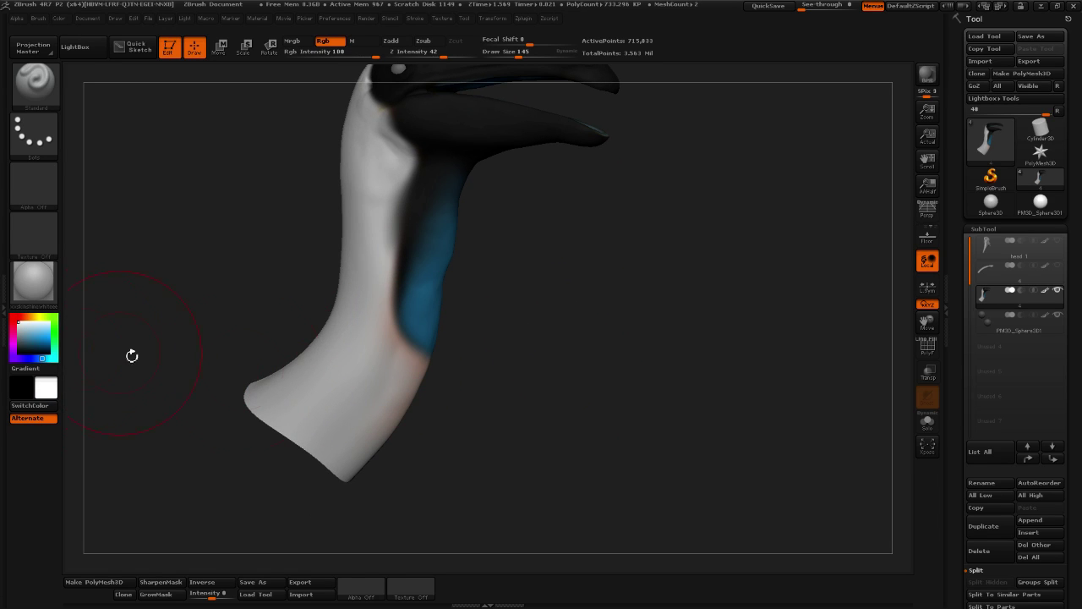
mouse_move(362, 443)
left_mouse_down()
mouse_move(398, 415)
mouse_move(375, 367)
mouse_move(409, 364)
mouse_move(388, 369)
mouse_move(377, 253)
left_mouse_up()
mouse_move(559, 283)
left_mouse_down()
mouse_move(595, 304)
mouse_move(398, 339)
left_mouse_up()
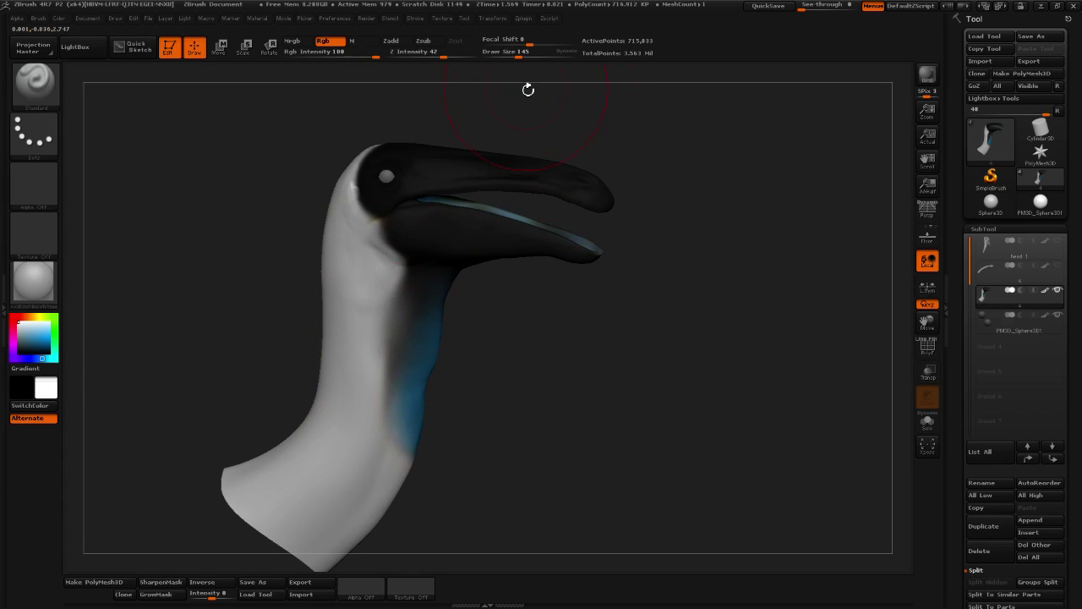
Paint white over the brownish fringe at the jaw corner at Draw Size 59, and soften the cheek below at Draw Size 93
mouse_move(594, 306)
left_mouse_down()
mouse_move(577, 321)
mouse_move(587, 423)
left_mouse_up()
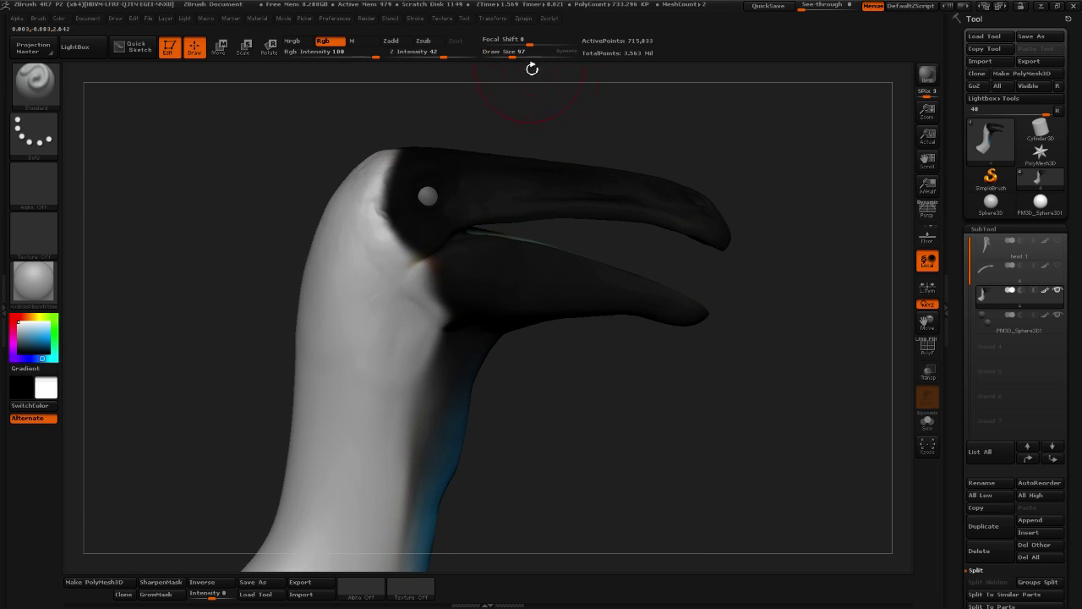
mouse_move(513, 56)
left_mouse_down()
mouse_move(572, 119)
mouse_move(575, 173)
left_mouse_up()
left_click_drag(486, 282, 470, 287)
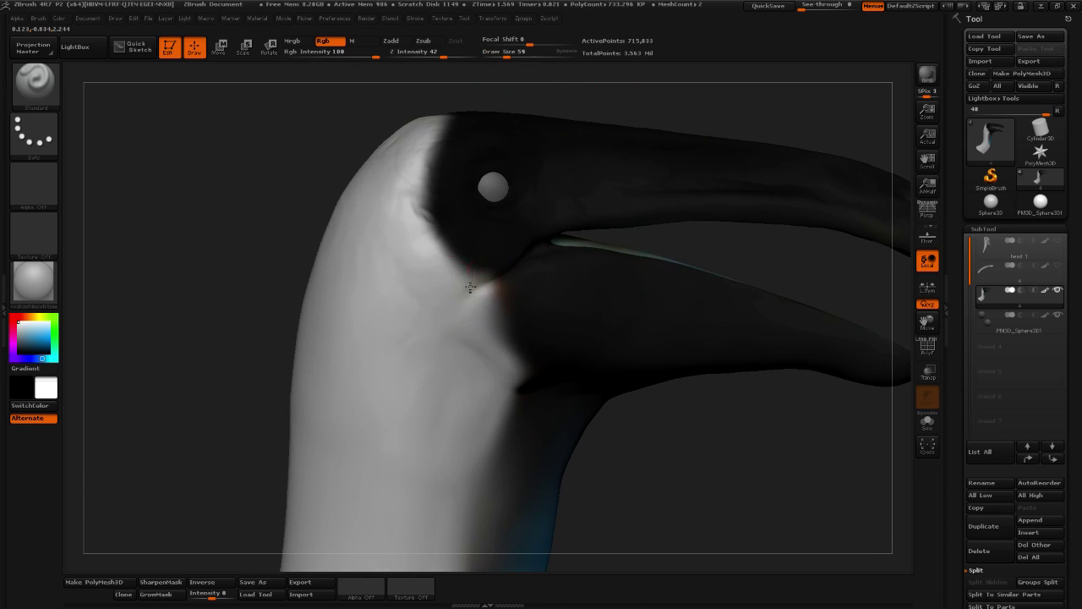
mouse_move(507, 57)
left_mouse_down()
mouse_move(487, 57)
mouse_move(511, 56)
mouse_move(521, 71)
mouse_move(536, 176)
left_mouse_up()
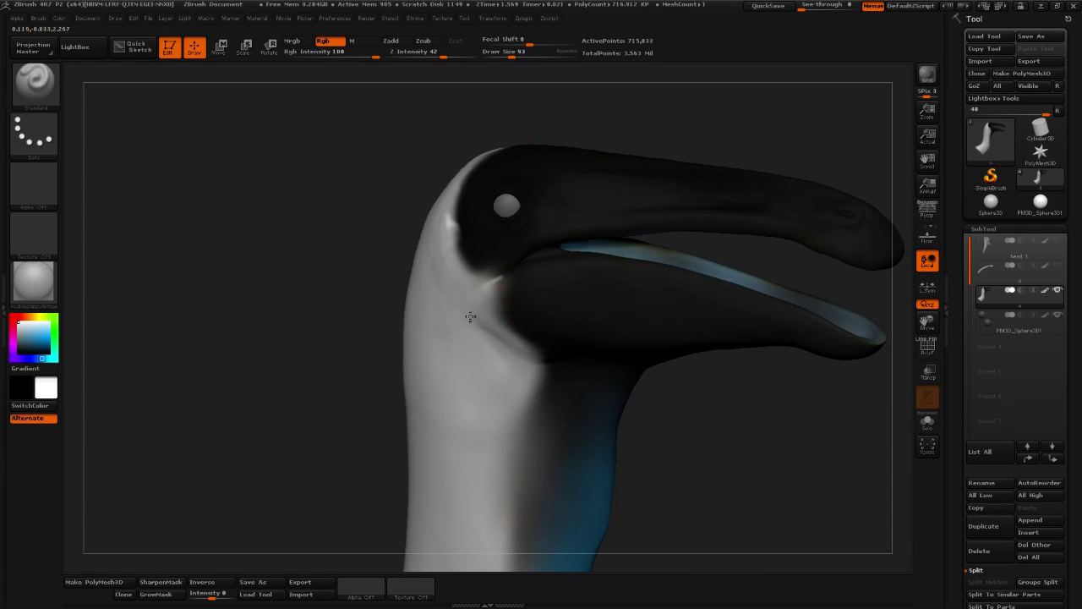
mouse_move(470, 317)
left_mouse_down("shift")
mouse_move(537, 385)
mouse_move(503, 423)
left_mouse_up("shift")
left_click_drag(722, 443, 661, 129)
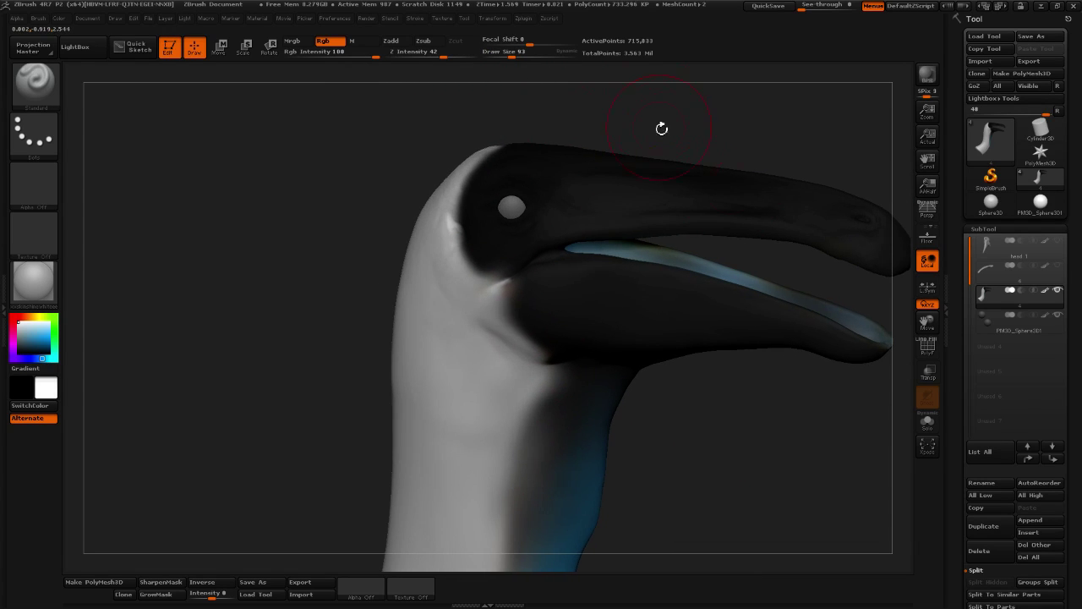
Set the Draw Size to 62 and paint white along the rear edge of the black face patch behind the eye on both sides
left_click(507, 57)
mouse_move(592, 85)
left_mouse_down("alt")
mouse_move(451, 150)
mouse_move(481, 164)
mouse_move(485, 138)
mouse_move(406, 179)
left_mouse_up("alt")
left_click_drag(404, 130, 454, 181, "alt")
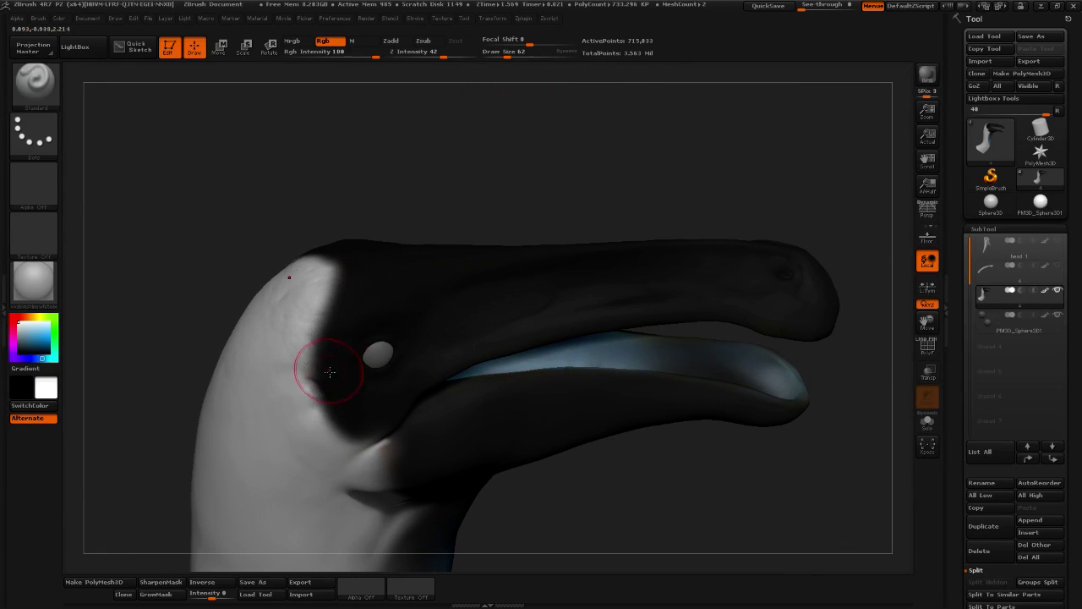
mouse_move(329, 374)
left_mouse_down()
mouse_move(320, 369)
mouse_move(321, 388)
mouse_move(323, 373)
left_mouse_up()
left_click_drag(322, 374, 335, 384)
left_click_drag(307, 350, 317, 312)
left_click_drag(534, 193, 627, 184)
left_click_drag(575, 233, 642, 180, "alt")
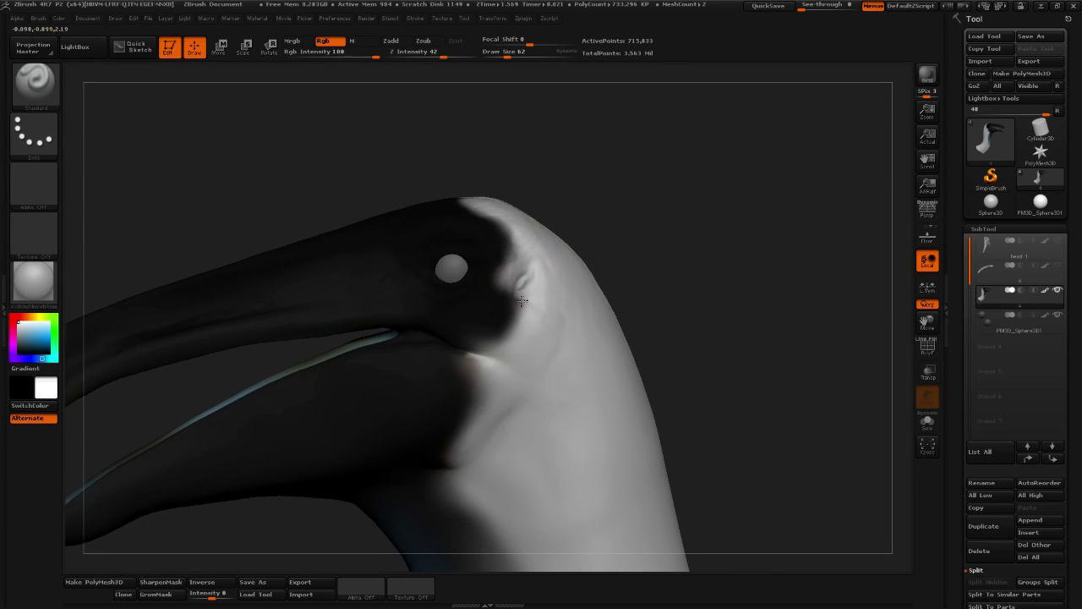
mouse_move(520, 327)
left_mouse_down()
mouse_move(495, 334)
mouse_move(510, 310)
left_mouse_up()
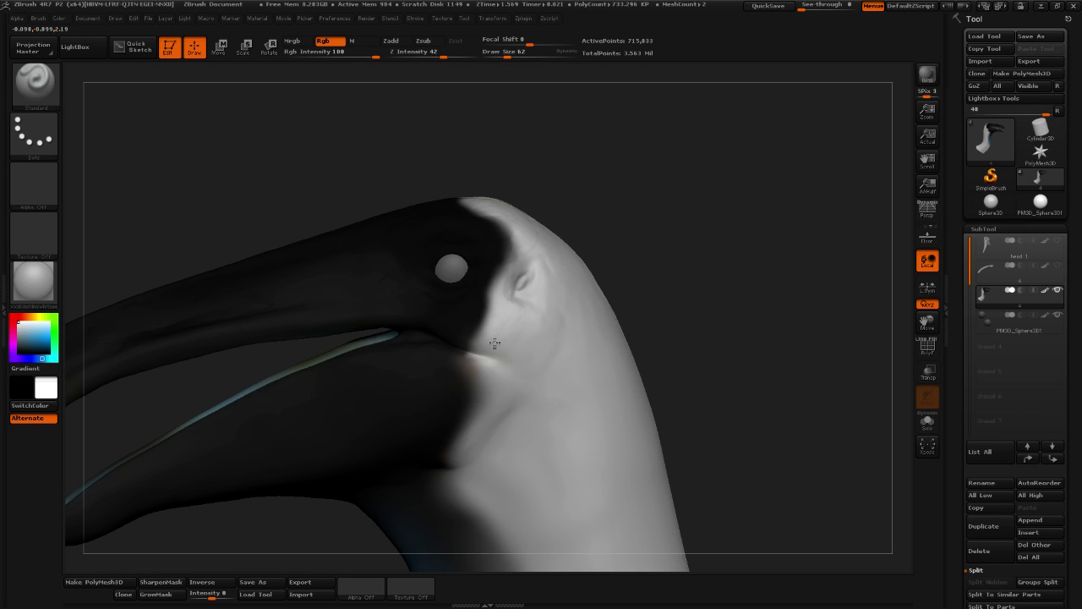
Pick dark grey to even out the face patch behind the eye, and paint a streak from the mouth corner onto the cheek at Draw Size 30
left_click_drag(53, 391, 381, 309)
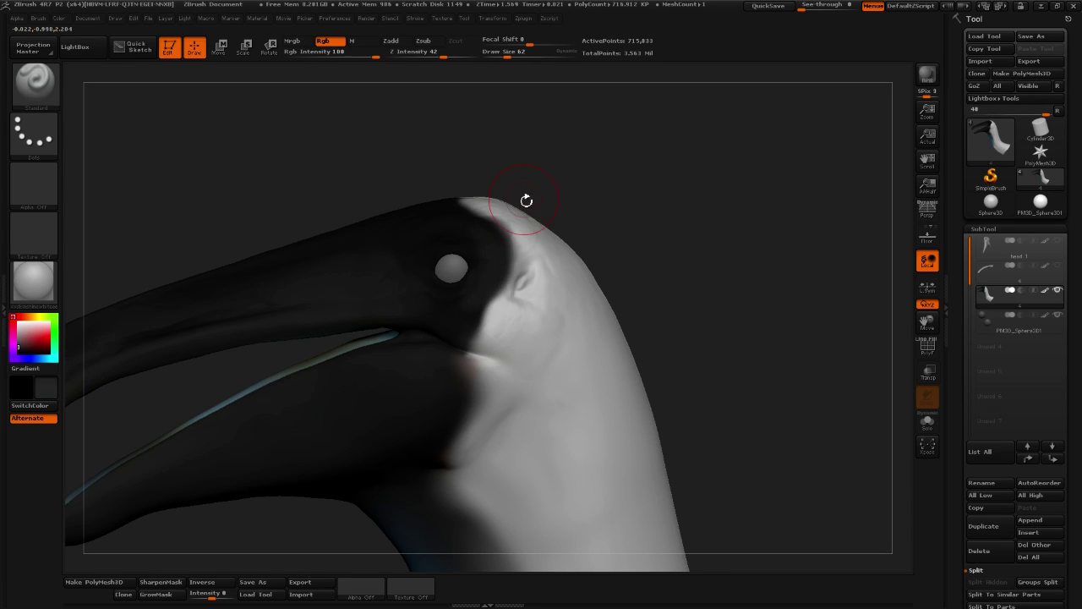
left_click(500, 56)
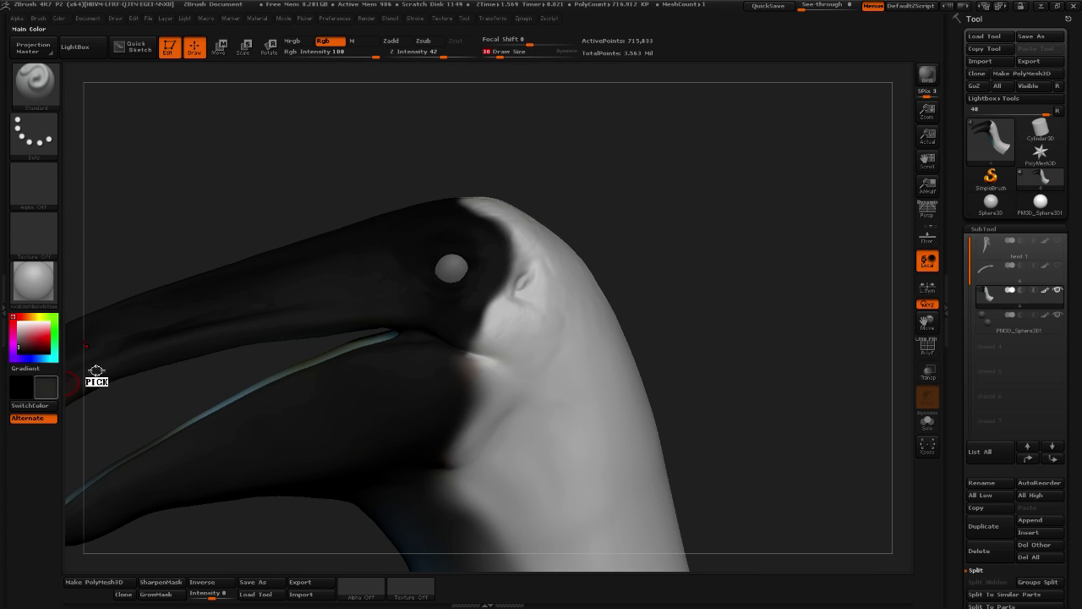
left_click_drag(96, 371, 421, 243)
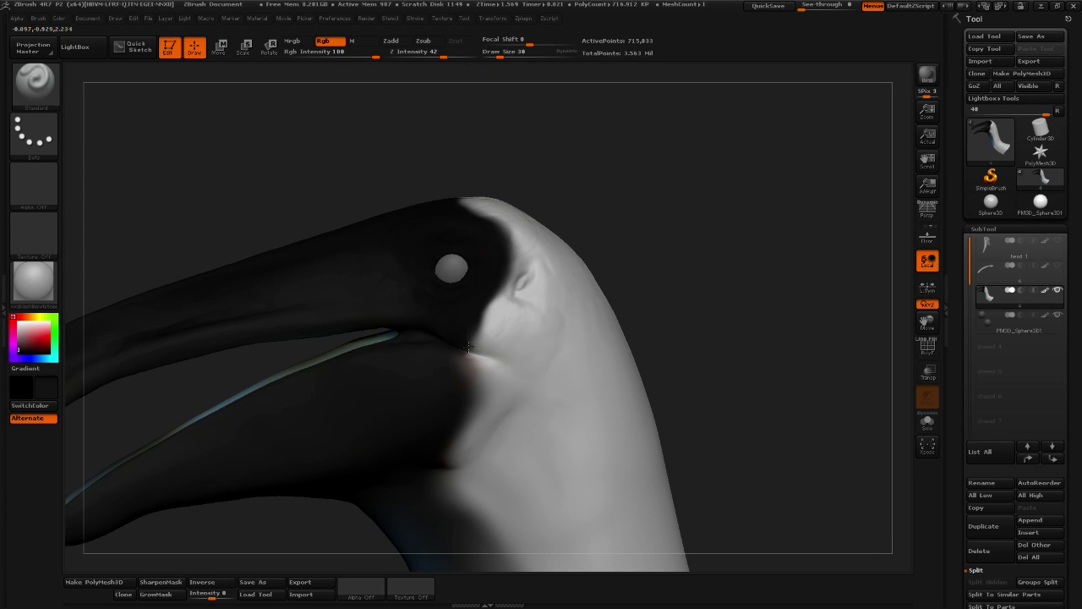
left_click_drag(457, 348, 537, 379)
left_click_drag(471, 363, 456, 358)
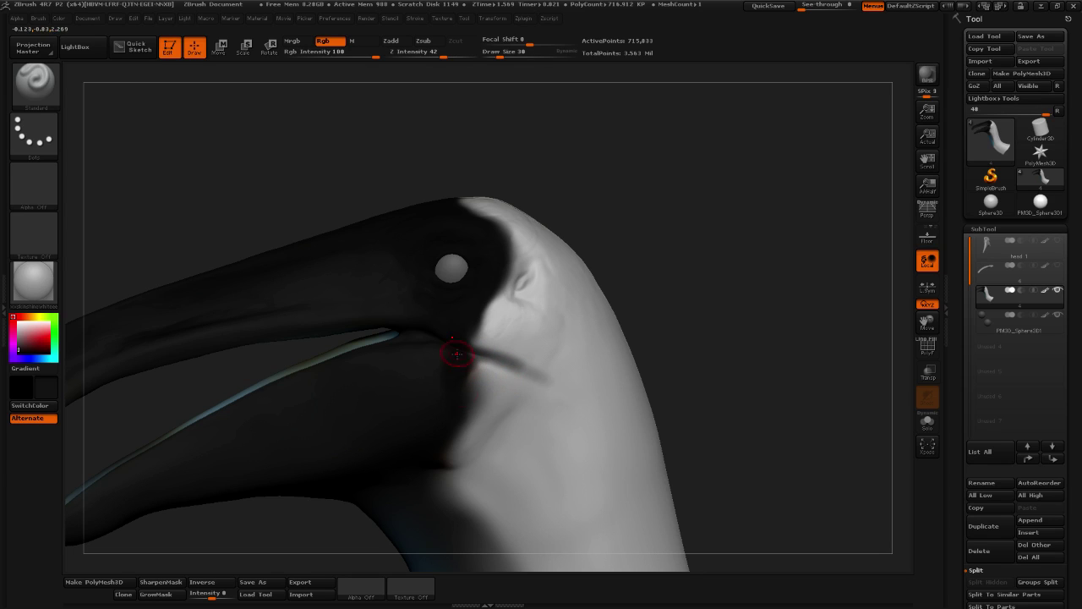
left_click_drag(744, 337, 667, 284)
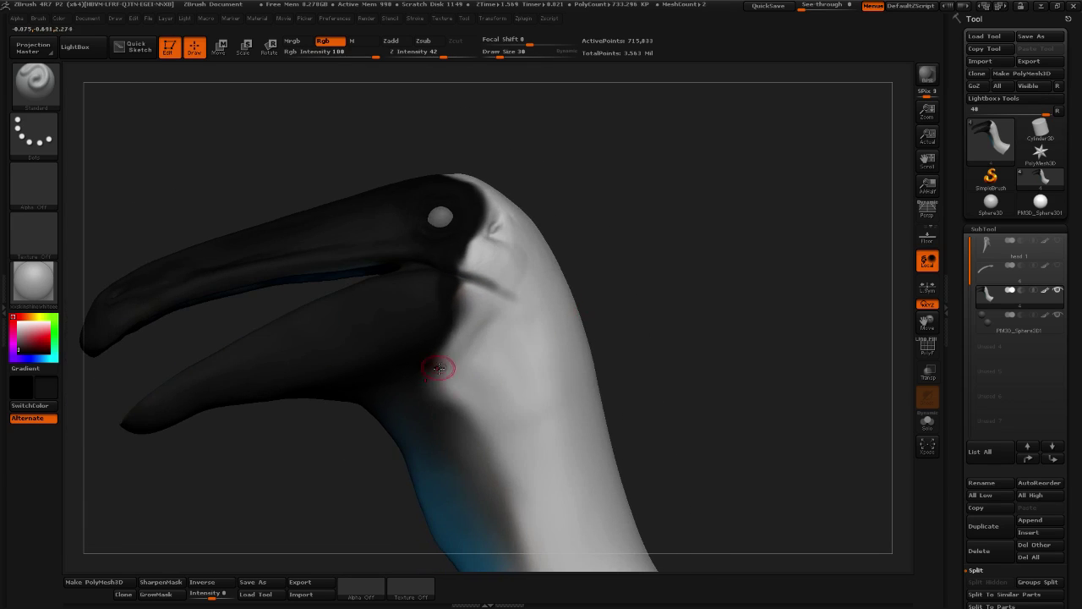
left_click_drag(628, 406, 416, 317)
Pick white, set the Draw Size to 192 and softly paint over the dark jaw corner and the dark rear edge of the throat patch
left_click_drag(35, 335, 482, 330)
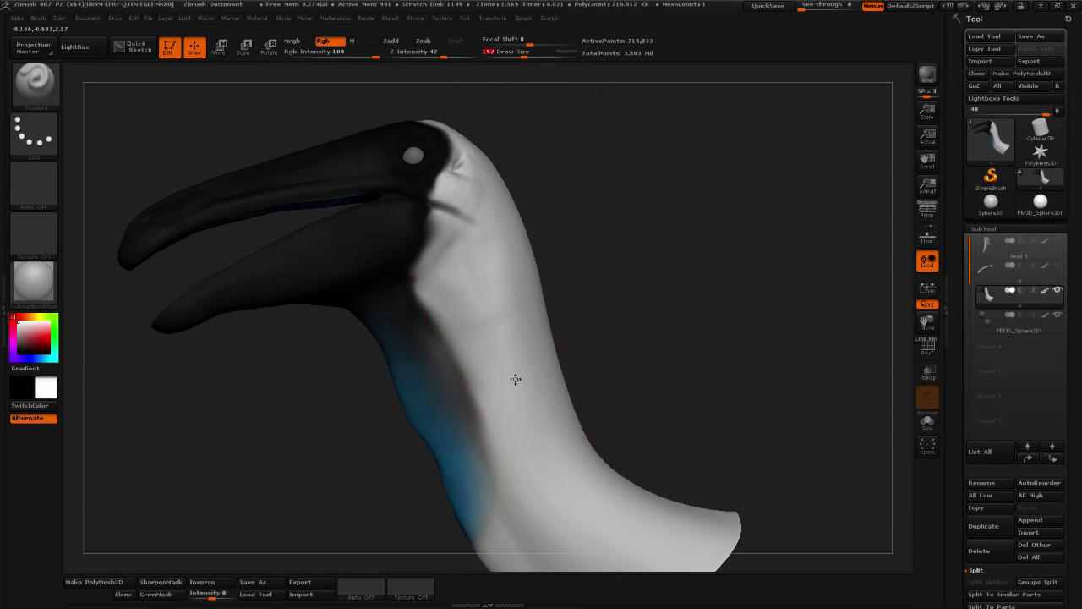
mouse_move(483, 307)
left_mouse_down()
mouse_move(454, 273)
mouse_move(500, 479)
mouse_move(459, 265)
left_mouse_up()
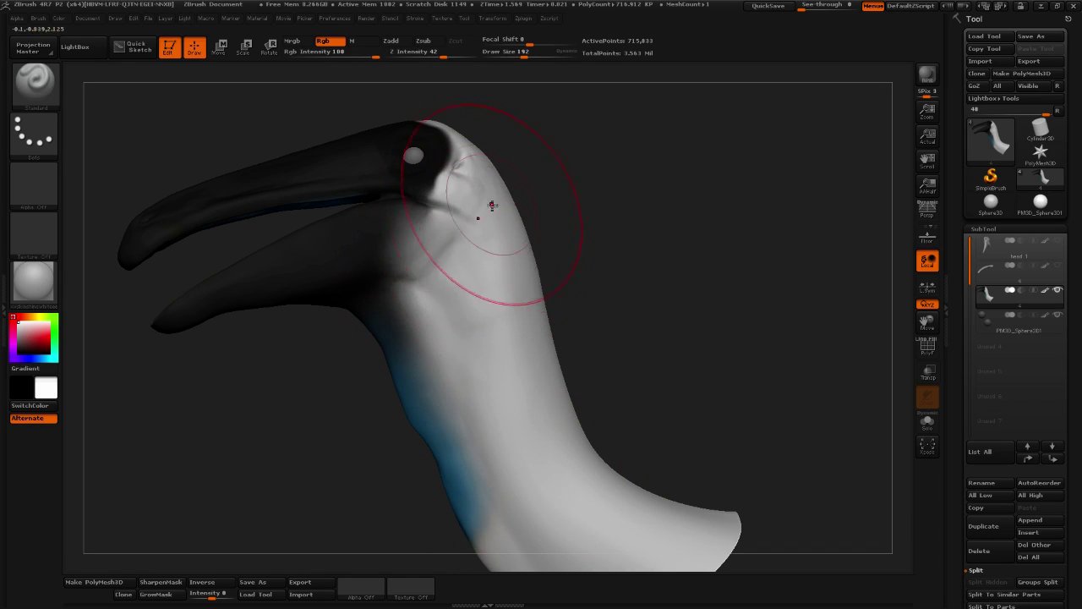
mouse_move(580, 229)
left_mouse_down()
mouse_move(630, 218)
mouse_move(616, 164)
left_mouse_up()
left_click_drag(526, 54, 501, 54)
key("f")
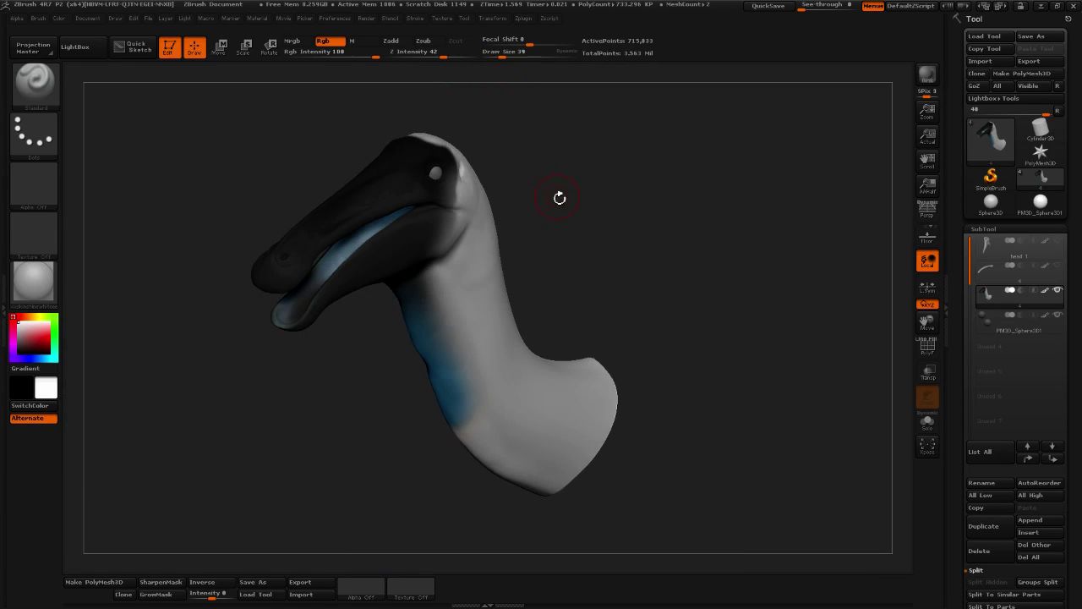
left_click_drag(561, 198, 651, 224)
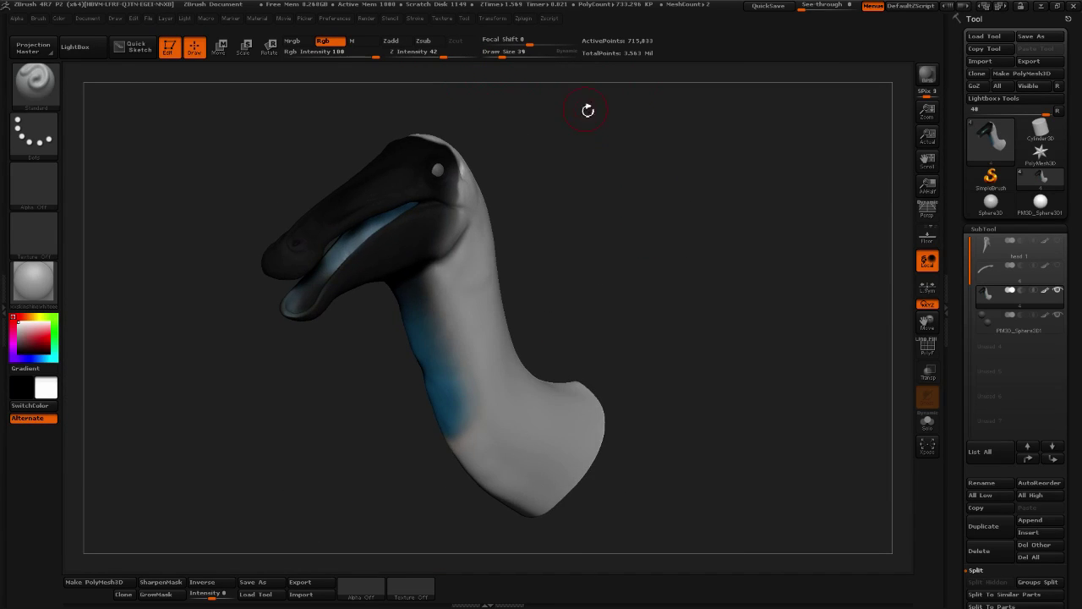
left_click_drag(506, 55, 516, 55)
left_click_drag(523, 88, 592, 220, "alt")
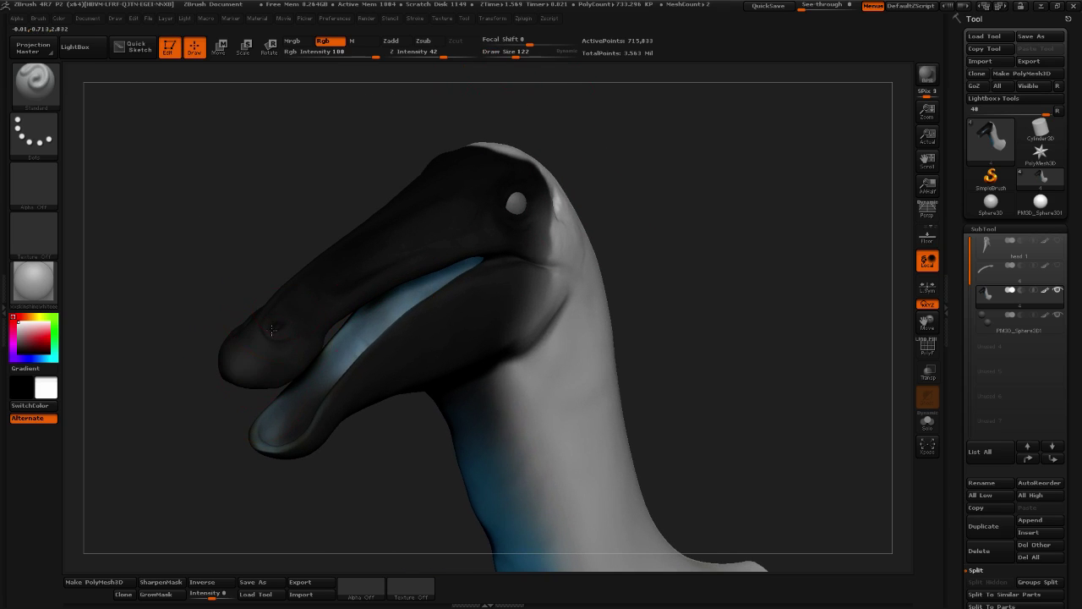
left_click_drag(277, 388, 240, 364)
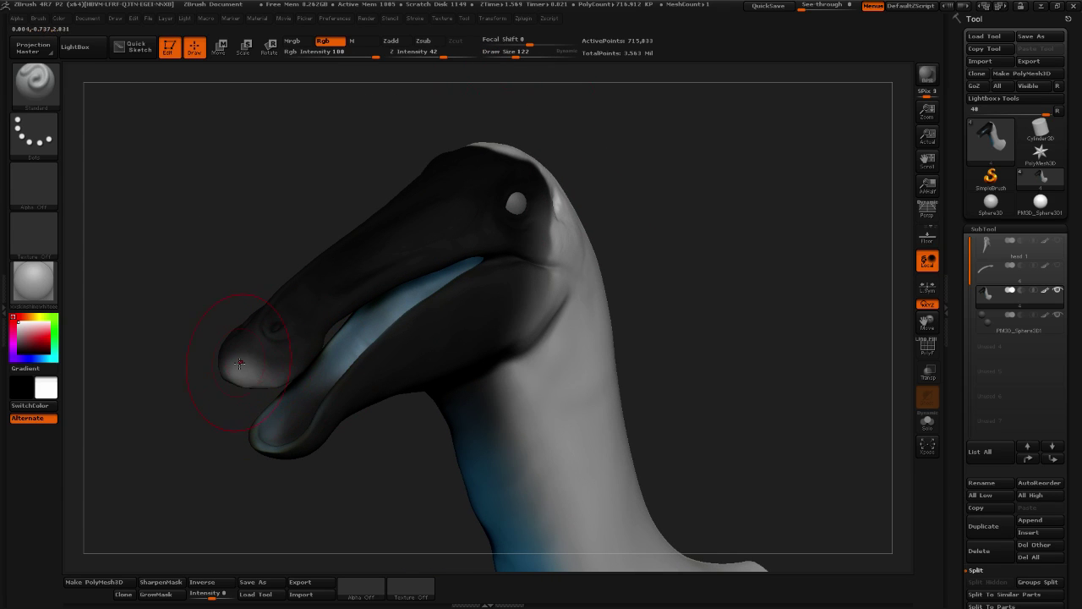
left_click_drag(574, 140, 631, 131, "alt")
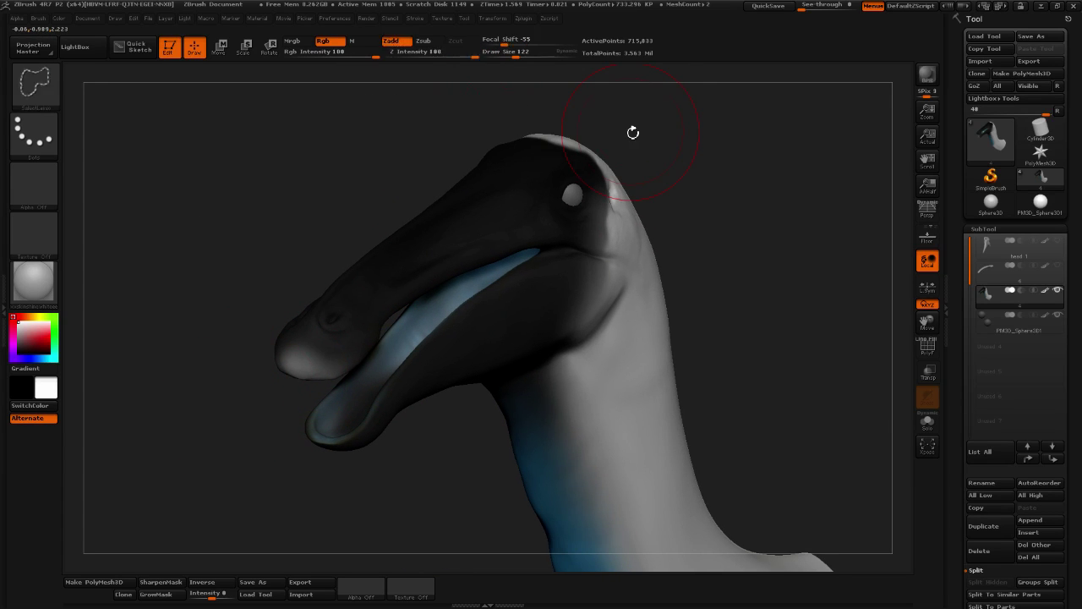
key("ctrl+z")
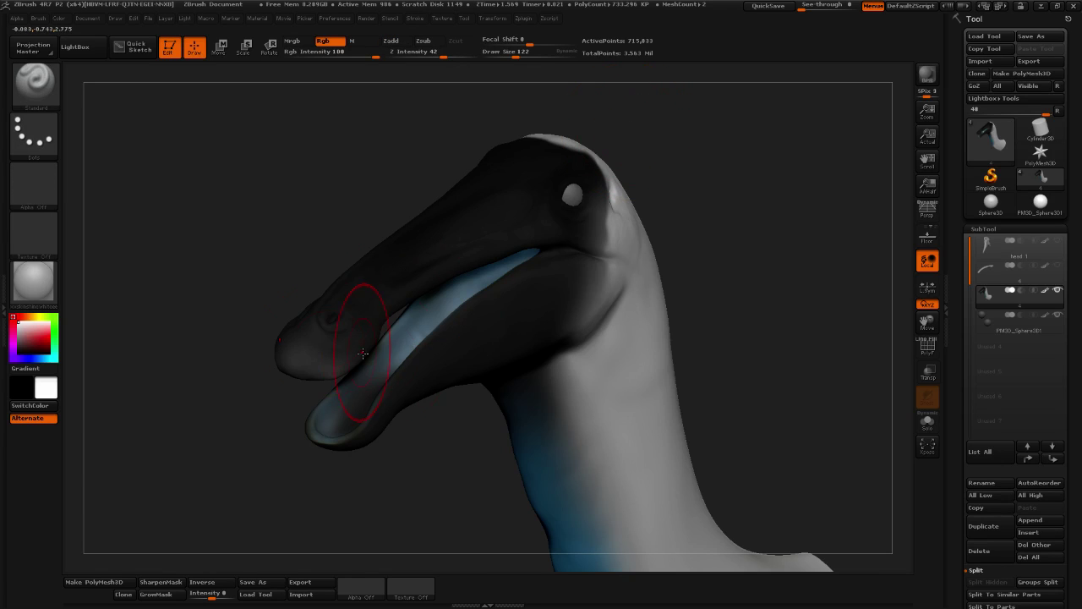
Set the Rgb Intensity to 45 and the Draw Size to 56, and lightly brighten the upper beak's tip with white
left_click_drag(251, 365, 437, 65)
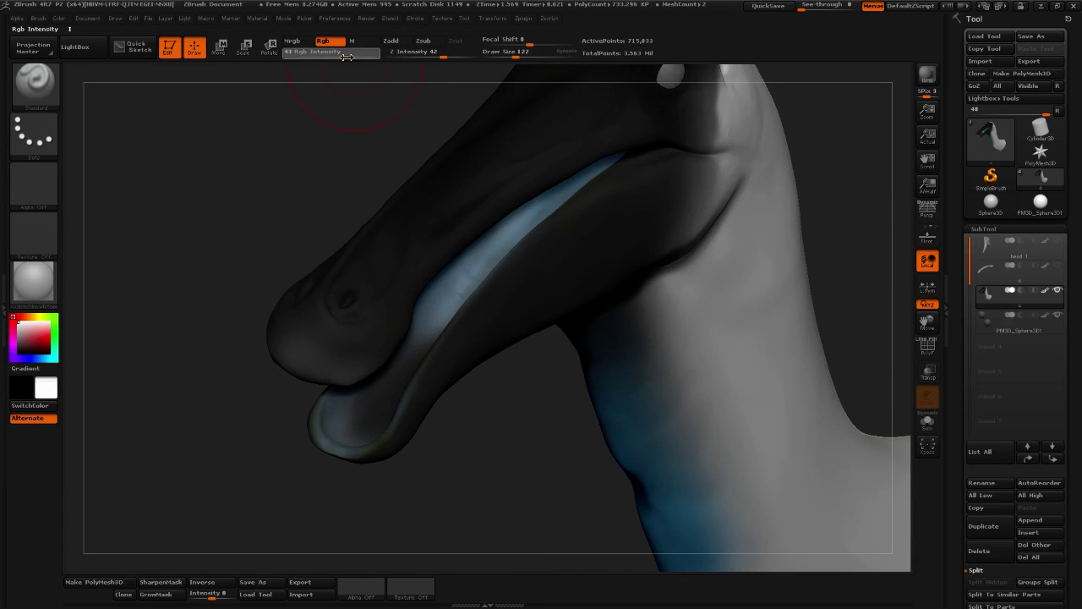
left_click_drag(533, 56, 507, 56)
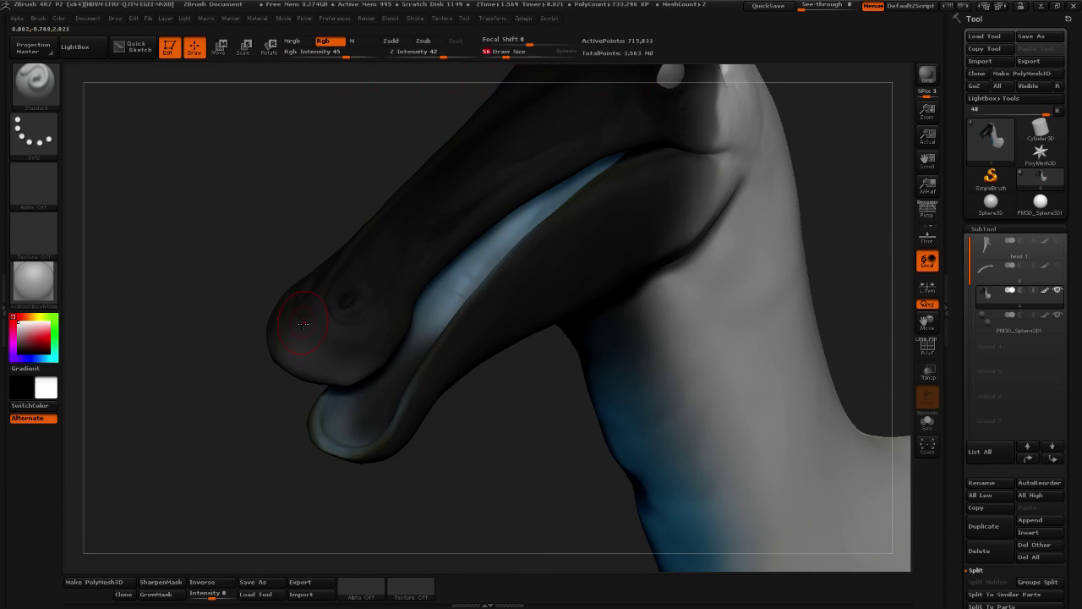
mouse_move(277, 410)
left_mouse_down("alt")
mouse_move(304, 462)
mouse_move(308, 431)
mouse_move(386, 404)
mouse_move(368, 416)
left_mouse_up("alt")
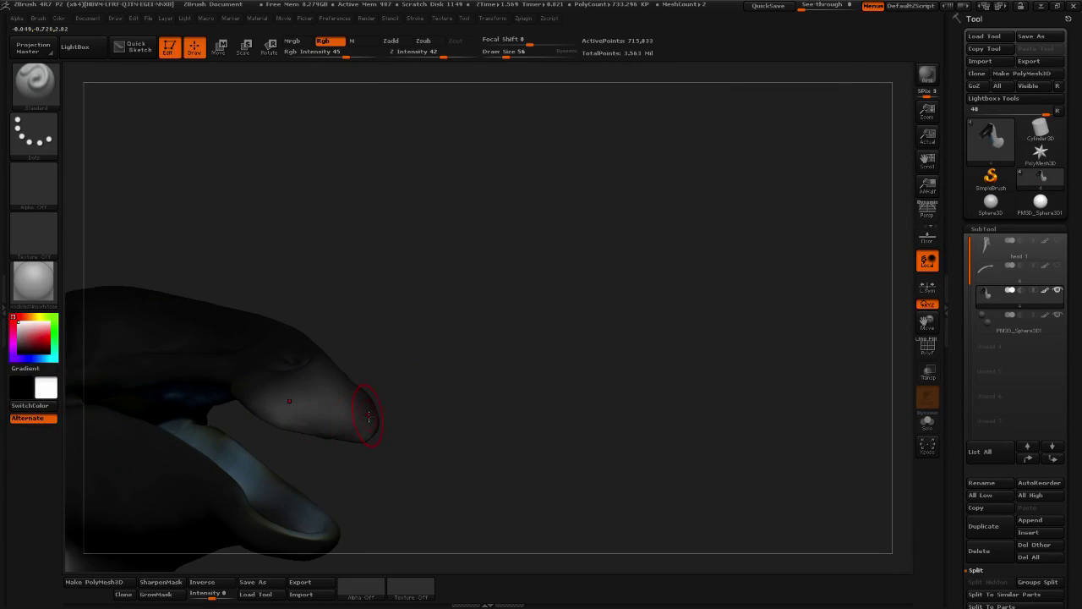
left_click_drag(455, 409, 383, 432)
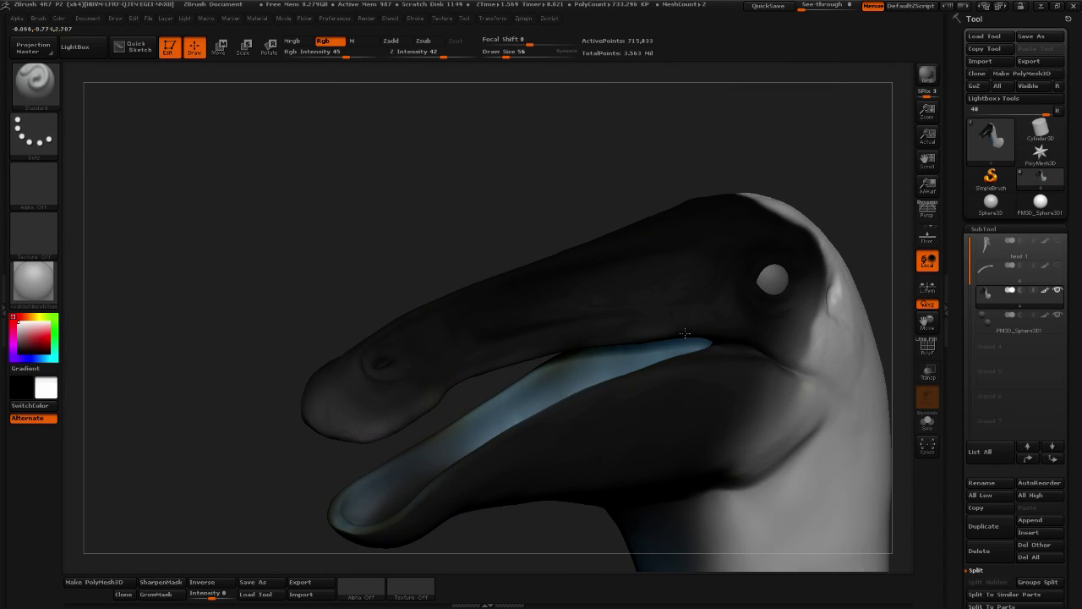
mouse_move(169, 406)
left_mouse_down()
mouse_move(245, 445)
mouse_move(223, 510)
left_mouse_up()
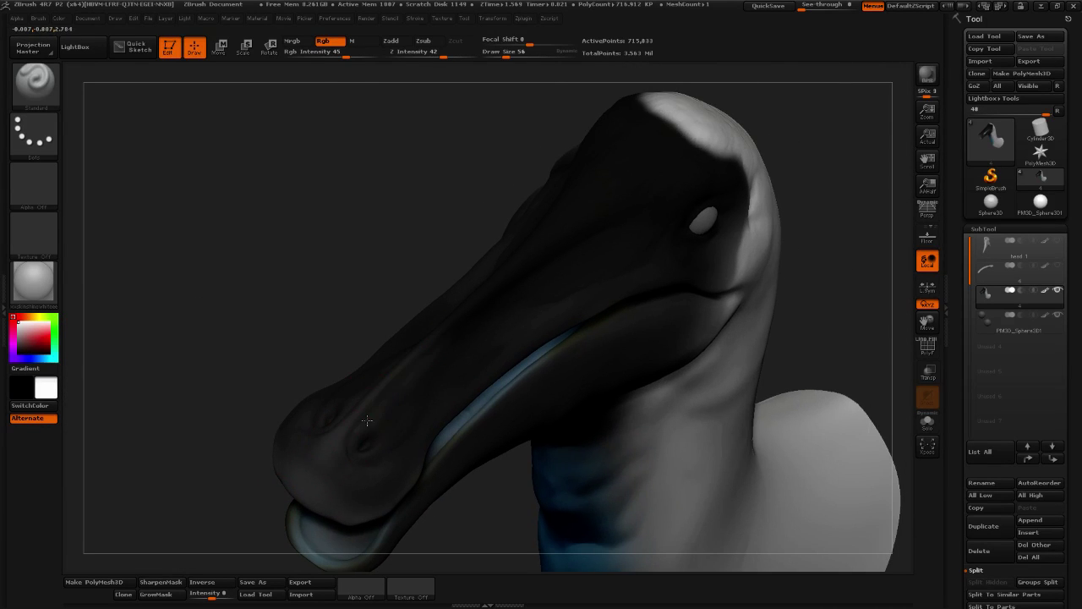
Brush faint white highlights along the top of the upper beak up to the forehead and smooth them into the black
mouse_move(499, 290)
left_mouse_down()
mouse_move(657, 169)
mouse_move(740, 163)
left_mouse_up()
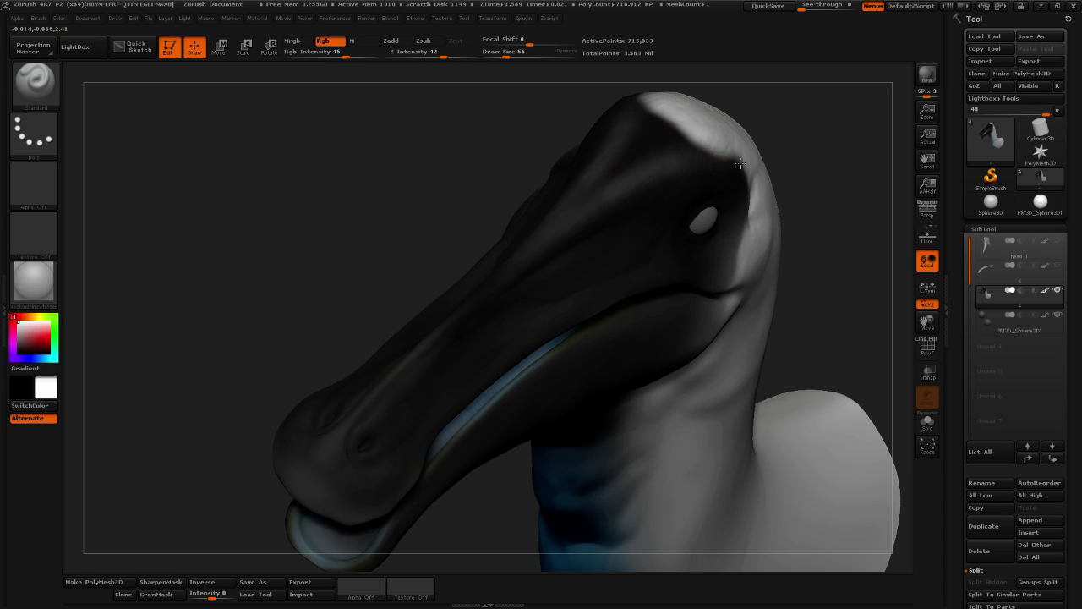
left_click_drag(848, 172, 838, 150)
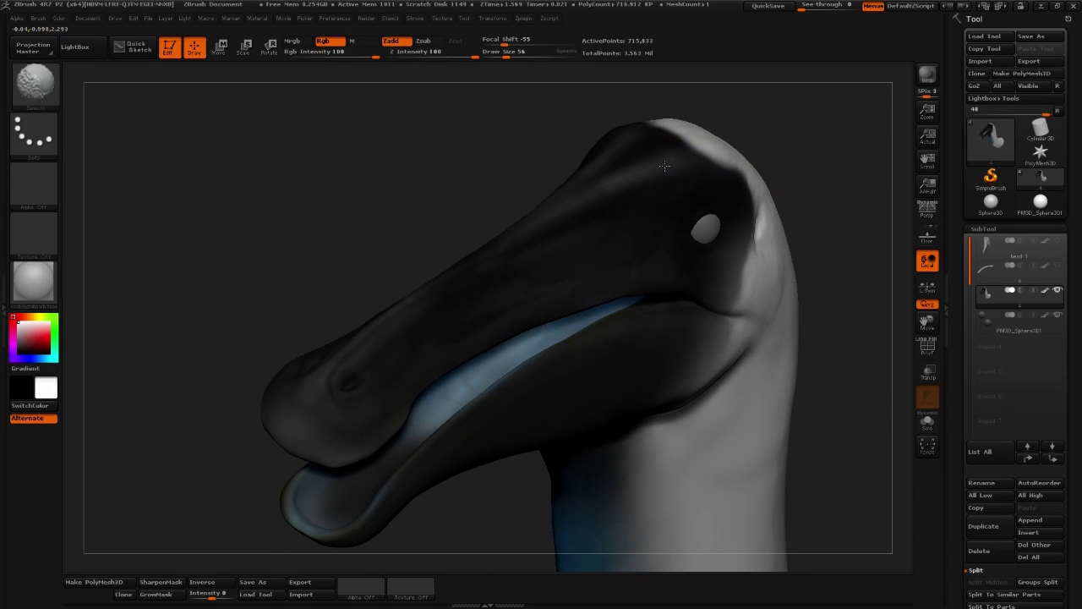
mouse_move(837, 153)
left_mouse_down()
mouse_move(769, 157)
mouse_move(740, 195)
mouse_move(838, 225)
mouse_move(812, 232)
mouse_move(807, 288)
left_mouse_up()
Pick greyish blue from the mouth lining and paint the inside of the lower beak evenly out to its tip
left_click_drag(63, 389, 465, 294)
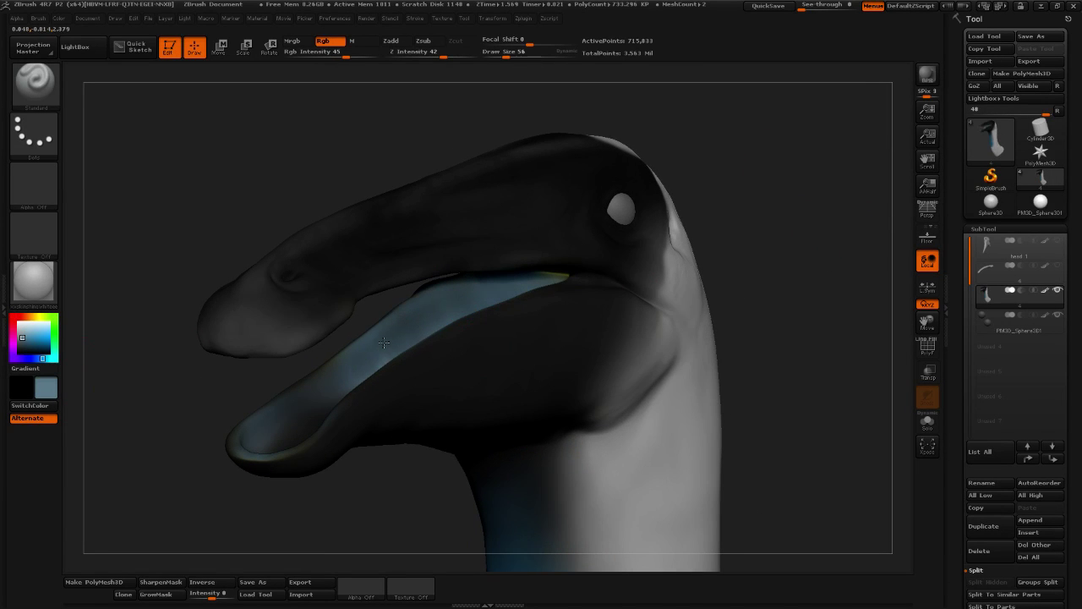
left_click_drag(325, 375, 309, 384)
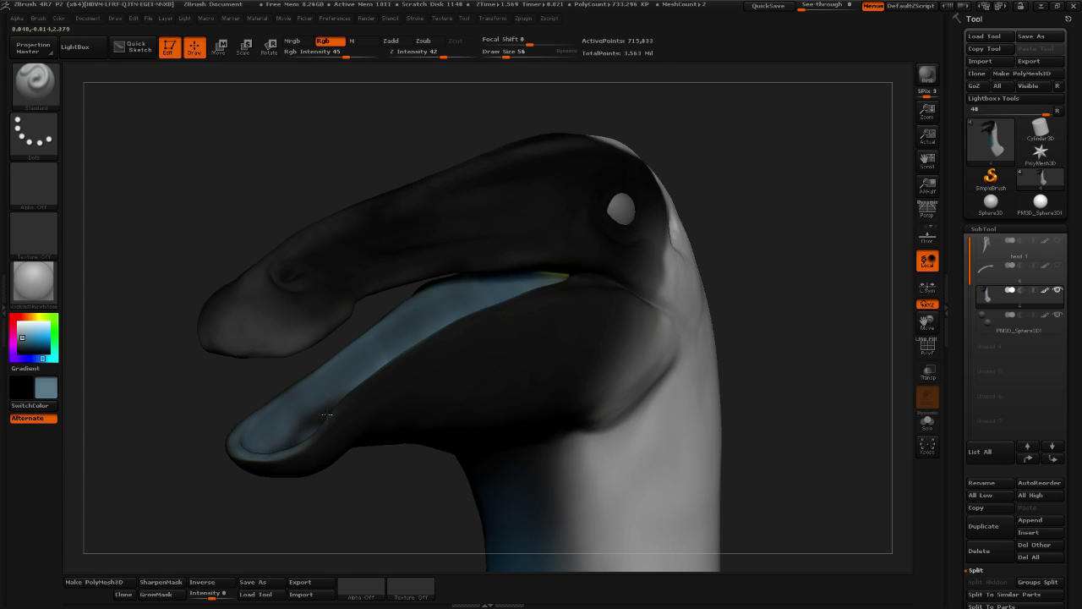
left_click_drag(210, 379, 316, 382)
left_click_drag(734, 341, 795, 288, "alt")
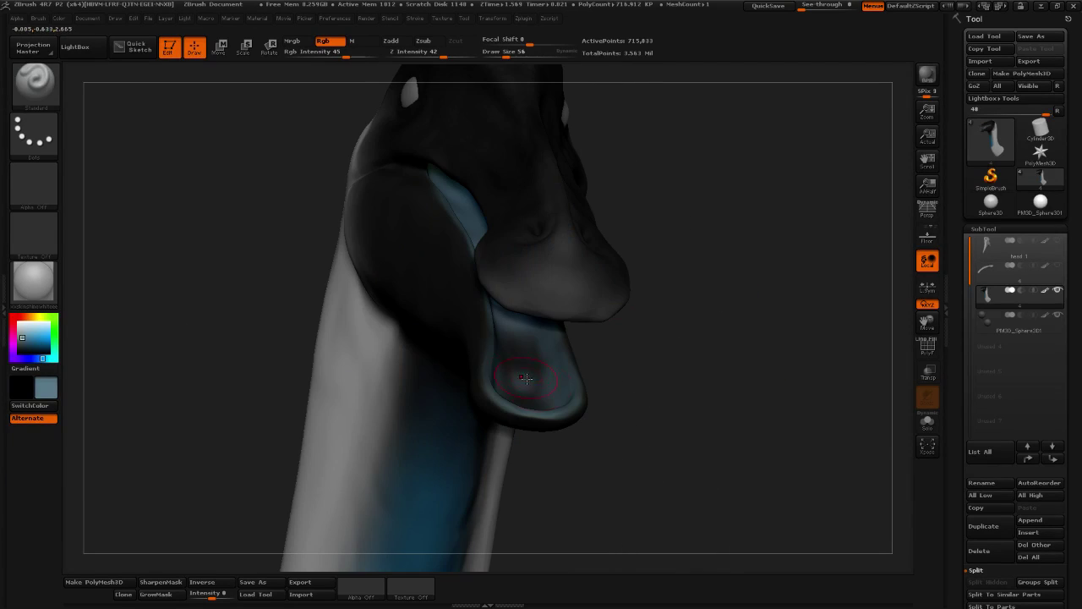
left_click_drag(526, 377, 534, 340)
left_click_drag(548, 399, 517, 402)
left_click_drag(701, 359, 577, 344)
mouse_move(817, 268)
left_mouse_down()
mouse_move(809, 277)
mouse_move(680, 262)
left_mouse_up()
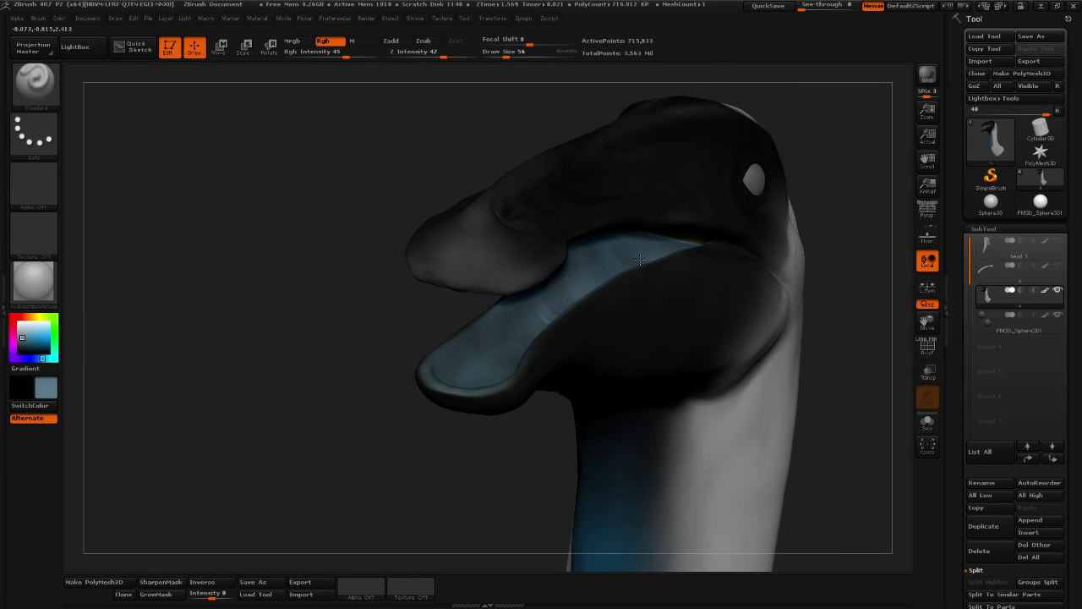
Paint the underside of the upper beak greyish blue from the mouth corner out to its tip
mouse_move(853, 251)
left_mouse_down()
mouse_move(865, 244)
mouse_move(631, 275)
mouse_move(758, 290)
mouse_move(580, 306)
mouse_move(733, 245)
mouse_move(702, 271)
mouse_move(718, 292)
left_mouse_up()
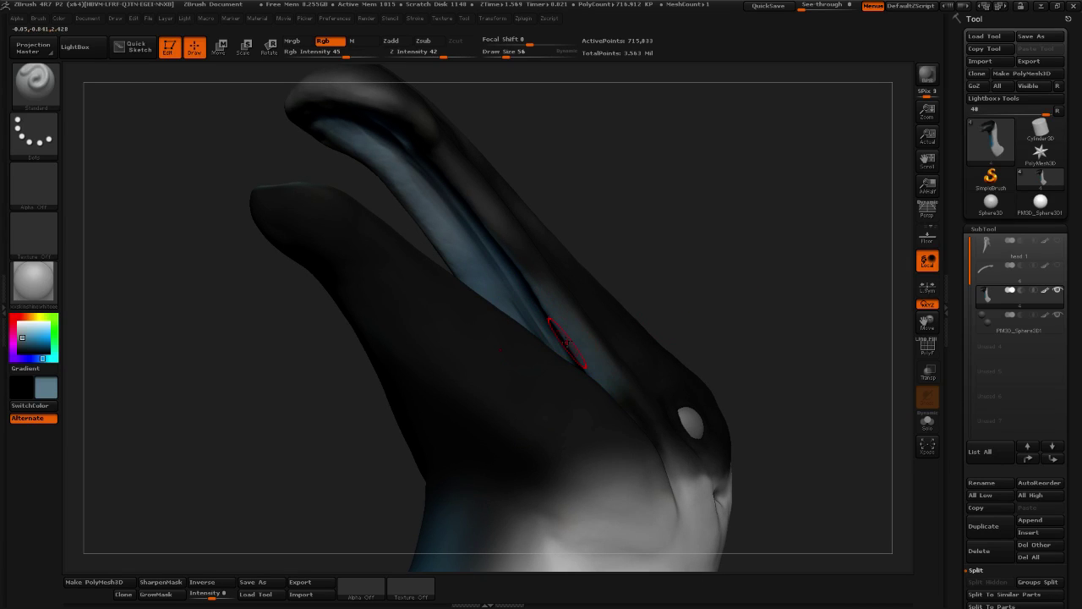
left_click_drag(463, 188, 532, 282)
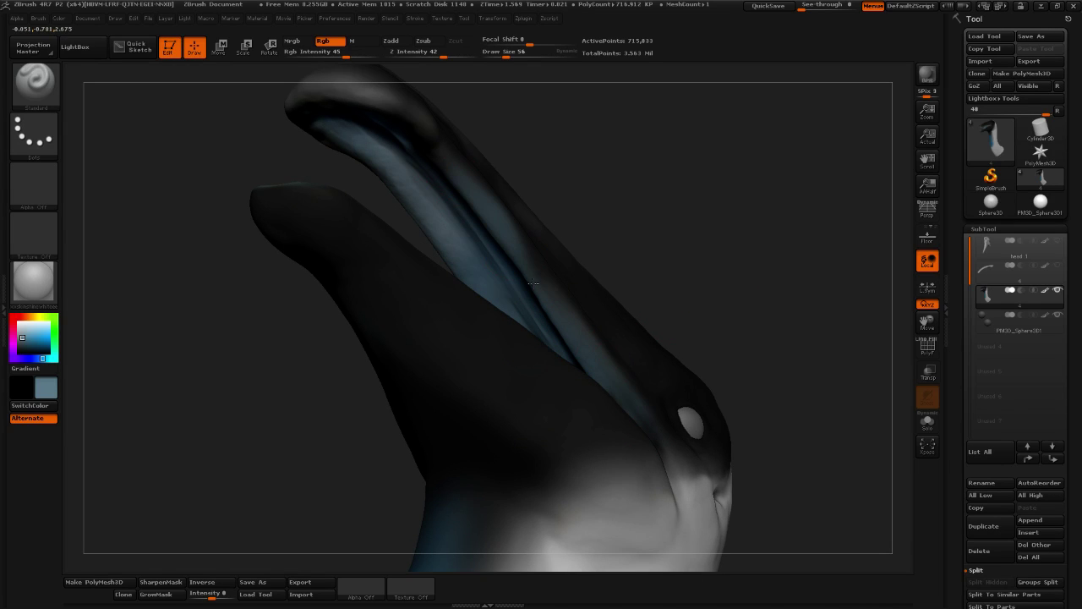
left_click_drag(509, 226, 553, 314)
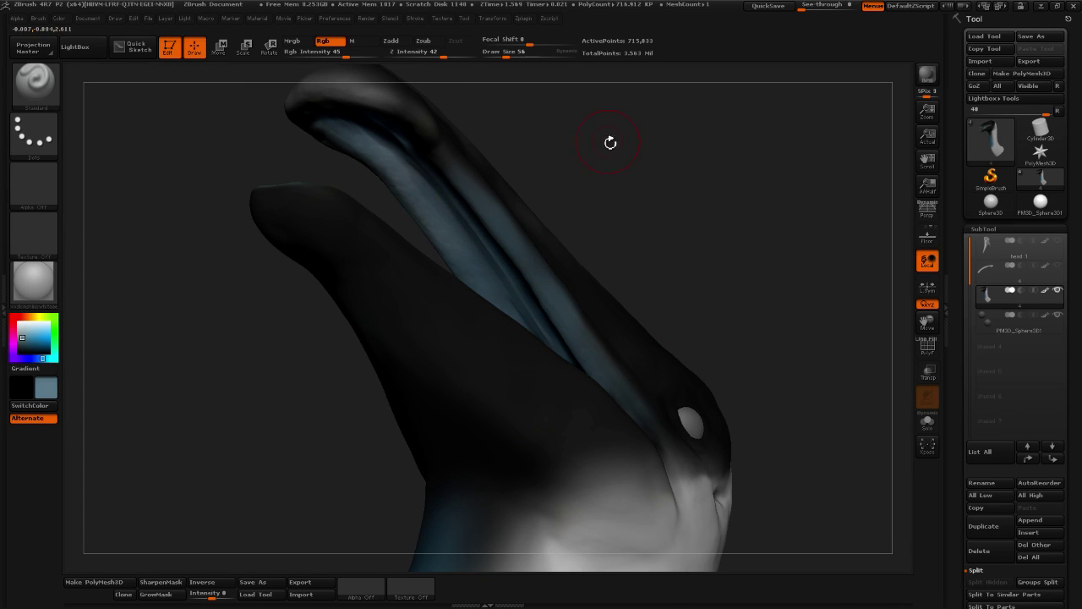
left_click_drag(610, 143, 627, 242)
left_click_drag(446, 247, 386, 190)
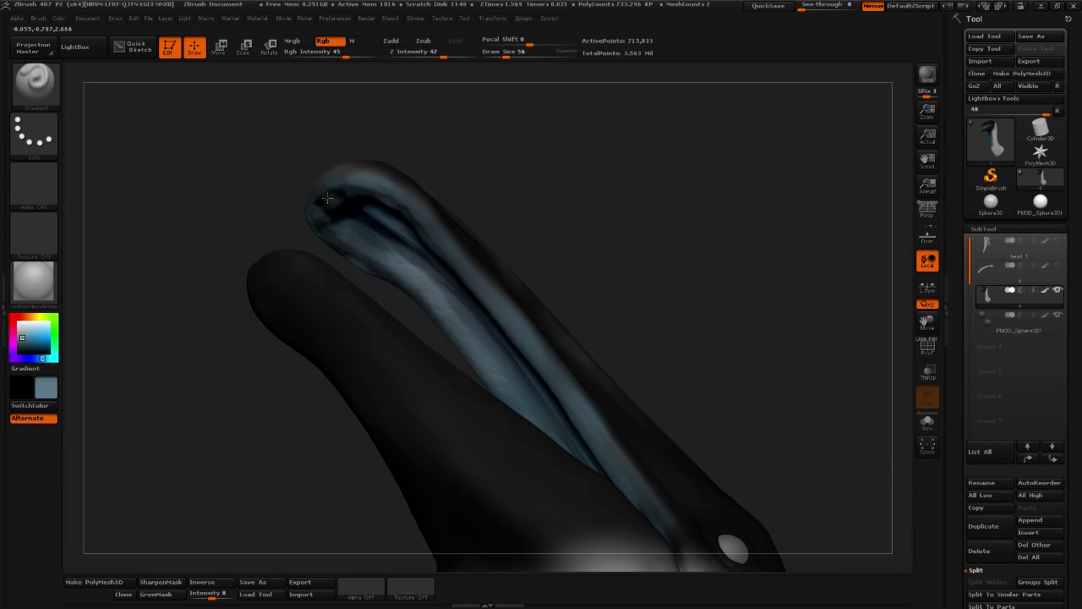
Pick black and darken the outer edge of the upper beak and the rim around the lower beak's tip
left_click_drag(718, 290, 715, 258)
mouse_move(47, 387)
left_mouse_down()
mouse_move(98, 379)
mouse_move(178, 406)
mouse_move(159, 411)
left_mouse_up()
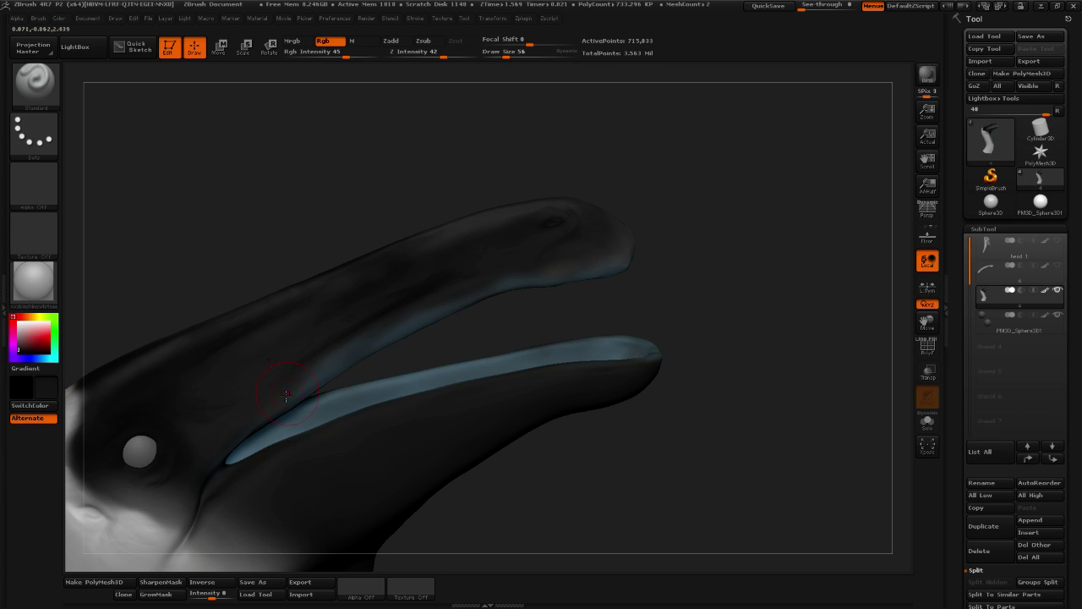
mouse_move(292, 390)
left_mouse_down()
mouse_move(326, 358)
mouse_move(512, 286)
mouse_move(622, 260)
mouse_move(630, 243)
left_mouse_up()
mouse_move(707, 211)
left_mouse_down()
mouse_move(734, 279)
mouse_move(613, 283)
left_mouse_up()
left_click_drag(456, 345, 452, 324)
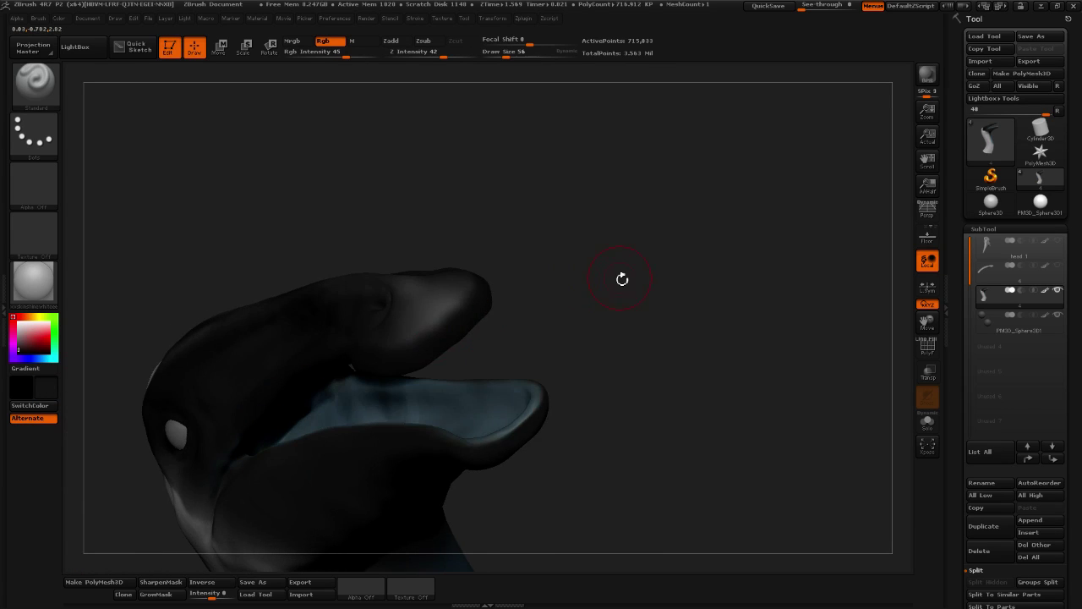
mouse_move(620, 279)
left_mouse_down()
mouse_move(427, 400)
mouse_move(462, 480)
mouse_move(486, 487)
left_mouse_up()
mouse_move(585, 502)
left_mouse_down()
mouse_move(604, 502)
mouse_move(502, 455)
left_mouse_up()
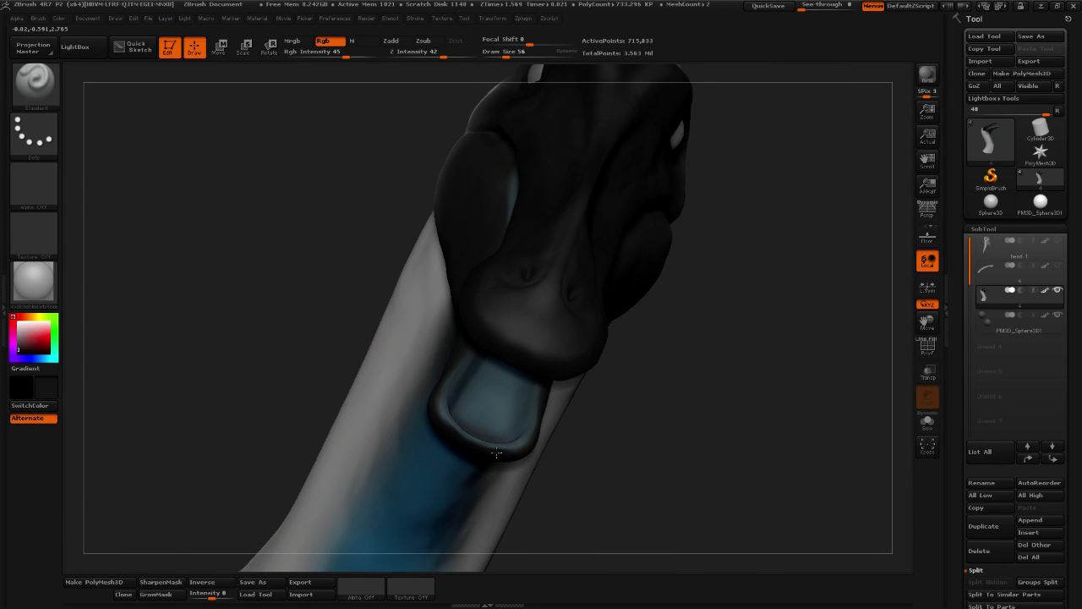
Pick white and cover the stray black spot on the side of the neck
mouse_move(521, 453)
left_mouse_down()
mouse_move(580, 423)
mouse_move(659, 425)
mouse_move(305, 343)
mouse_move(760, 244)
left_mouse_up()
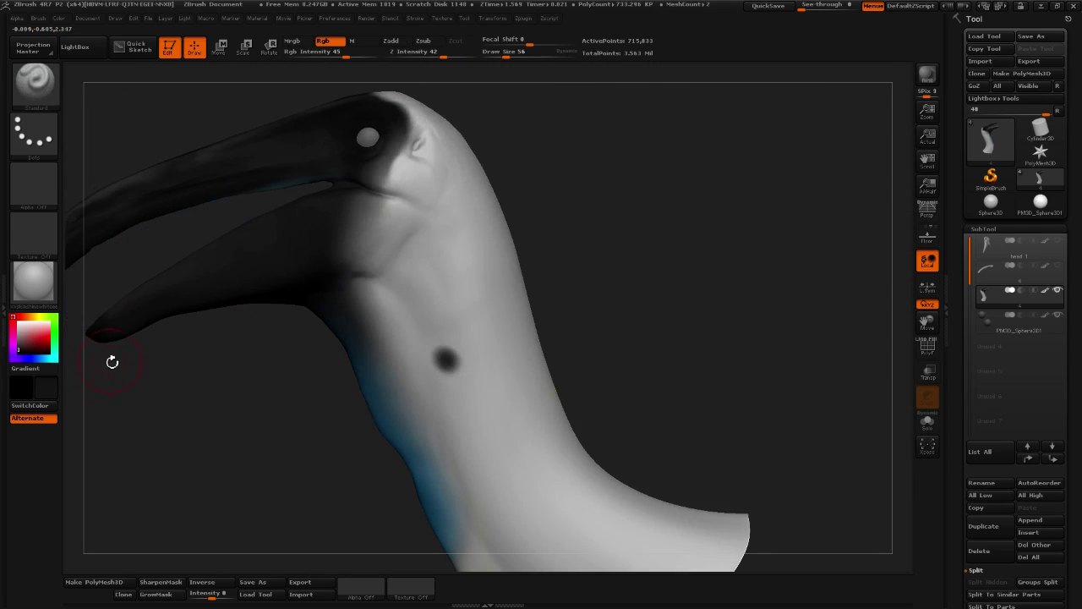
left_click_drag(37, 339, 448, 352)
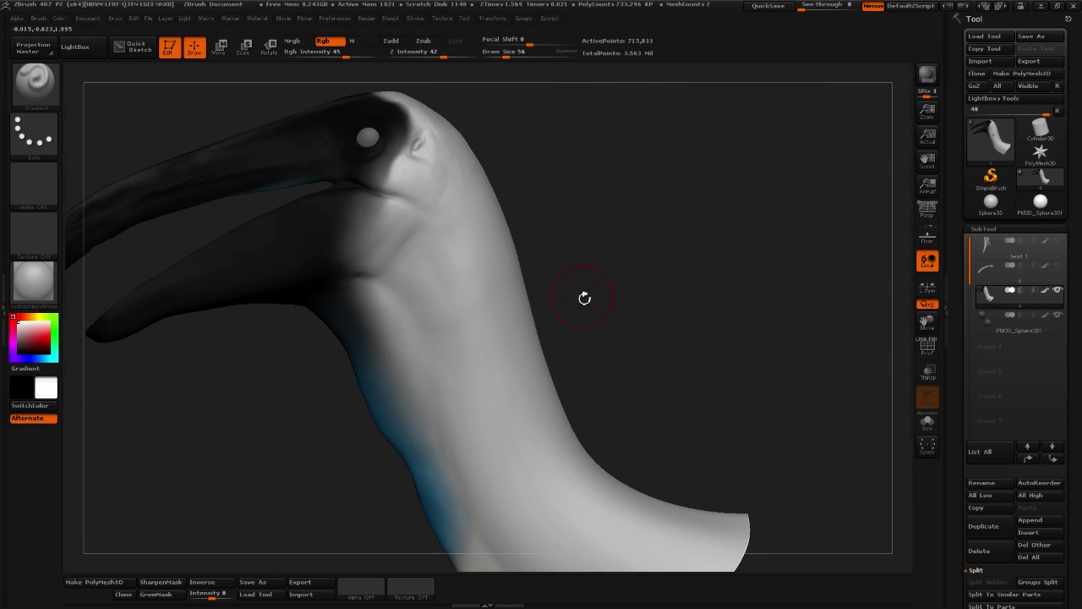
left_click_drag(669, 254, 768, 279)
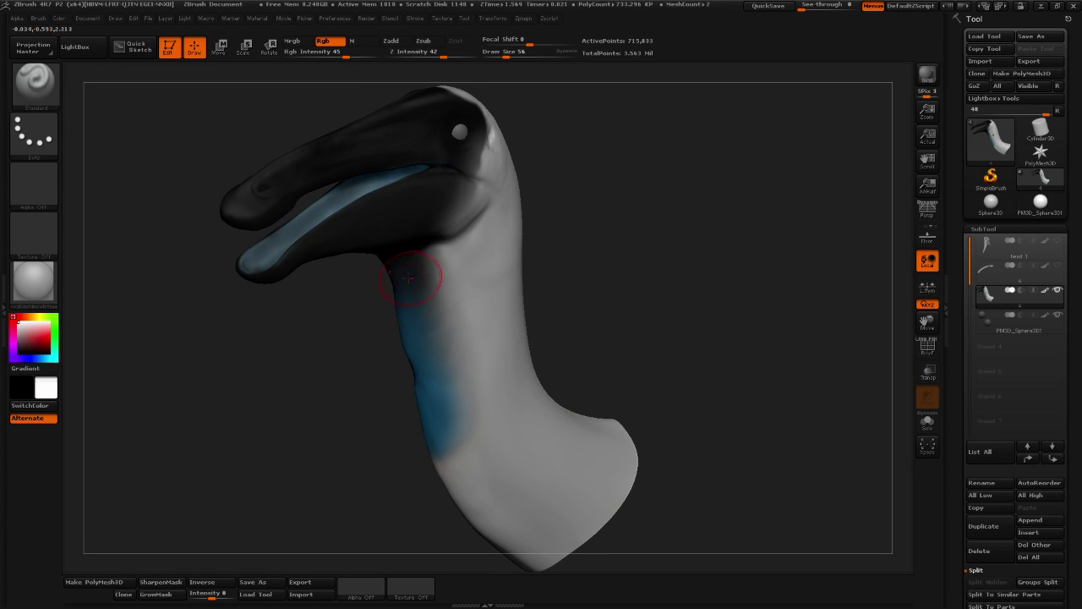
Export a screen grab of the painted head as a JPEG named wip color layout 1 at the default export settings
left_click(65, 19)
mouse_move(80, 19)
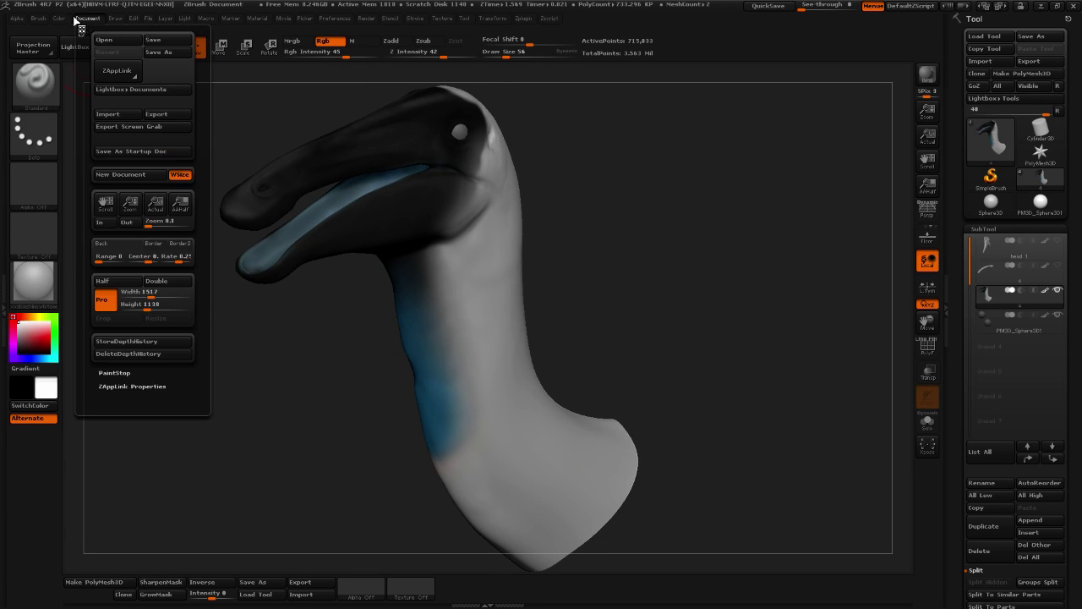
left_click(151, 127)
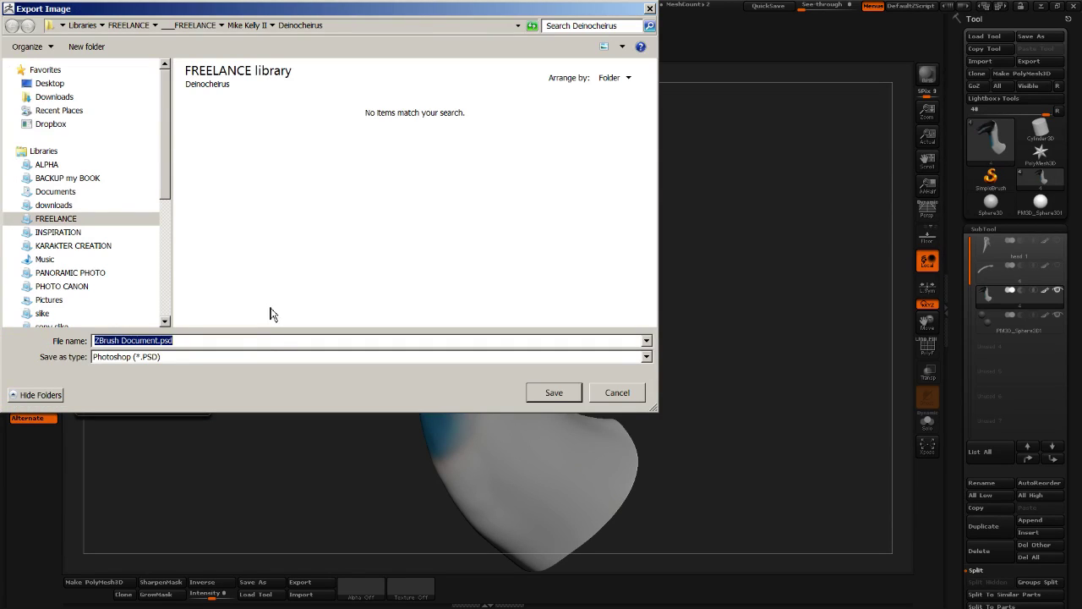
type("wip color layout 1")
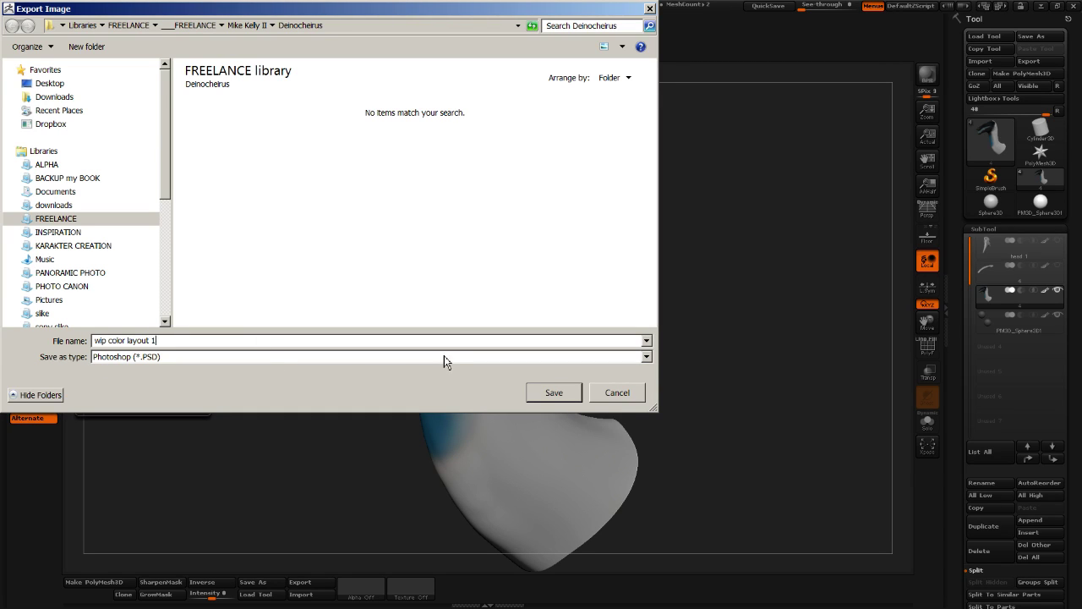
left_click(444, 356)
left_click(250, 380)
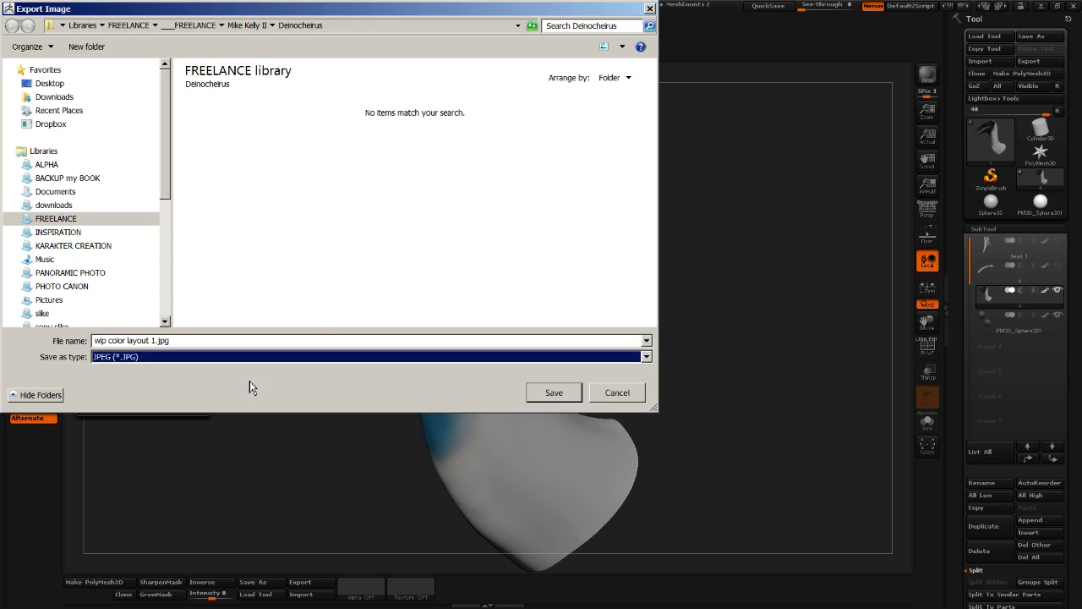
left_click(555, 393)
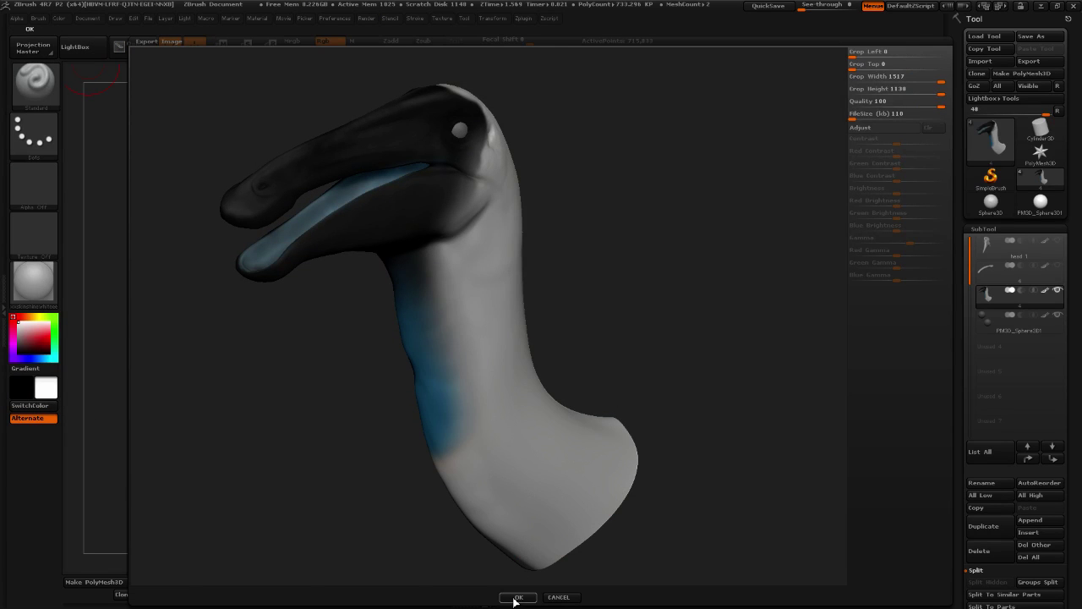
left_click(518, 597)
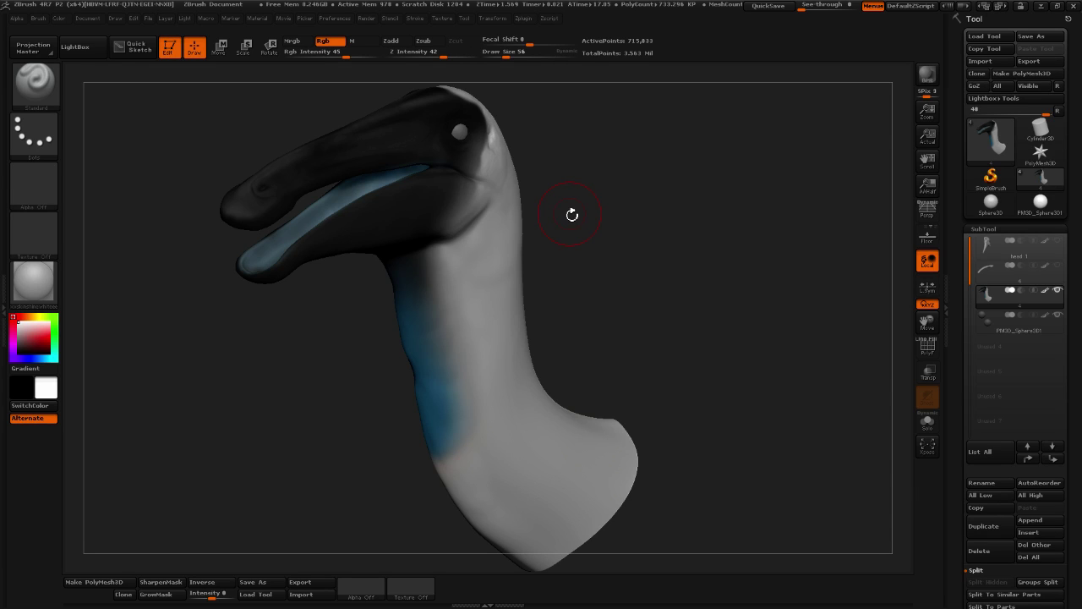
Examine the color layout on the beak, face, throat and neck from the front and the side
left_click_drag(595, 229, 627, 237)
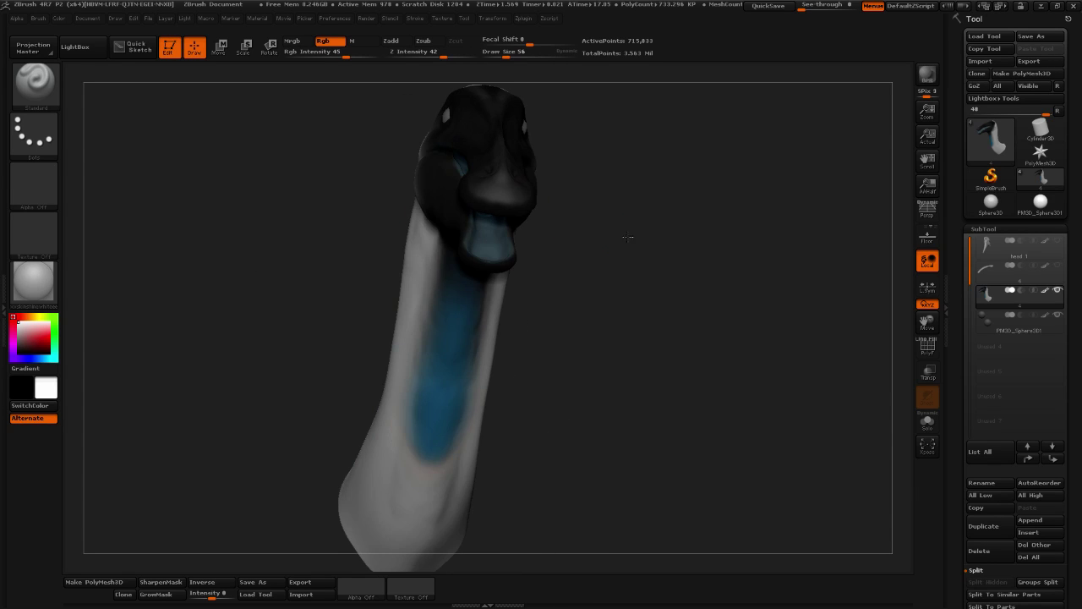
left_click_drag(654, 278, 648, 229)
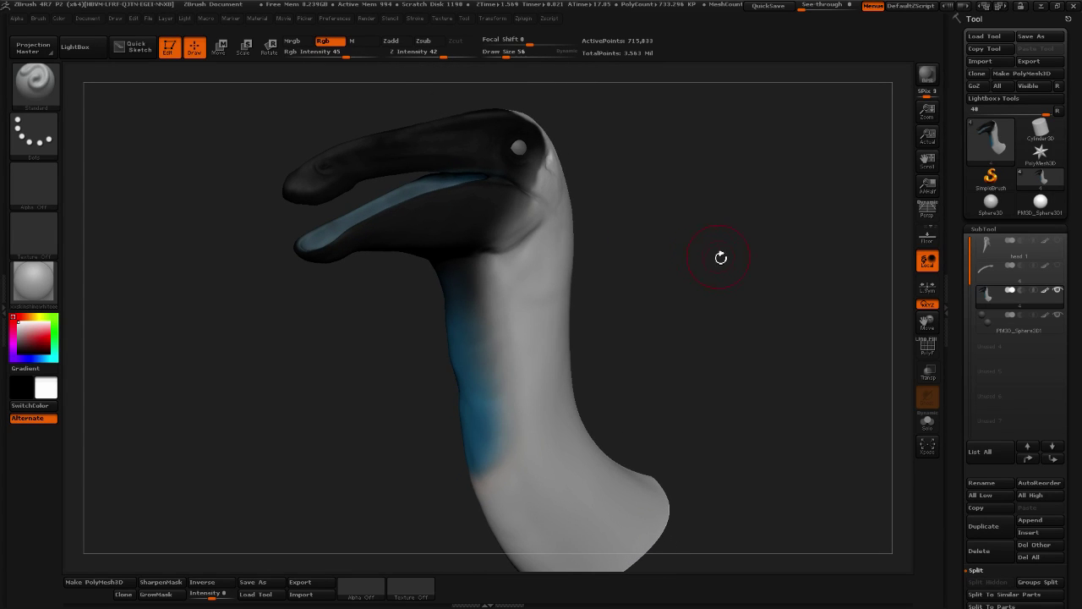
left_click_drag(723, 251, 812, 336)
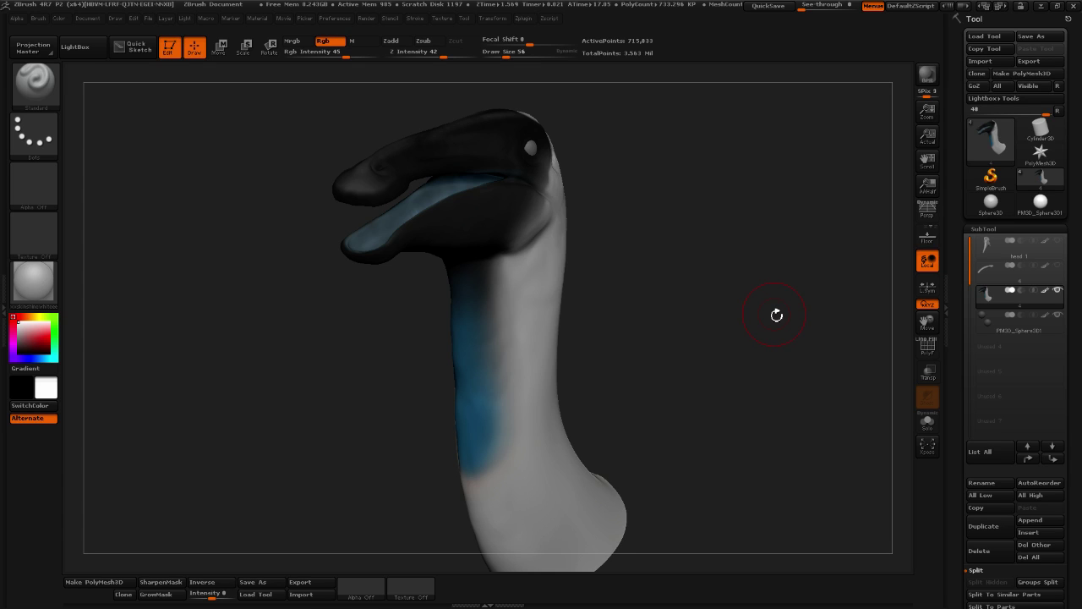
left_click_drag(753, 316, 696, 335)
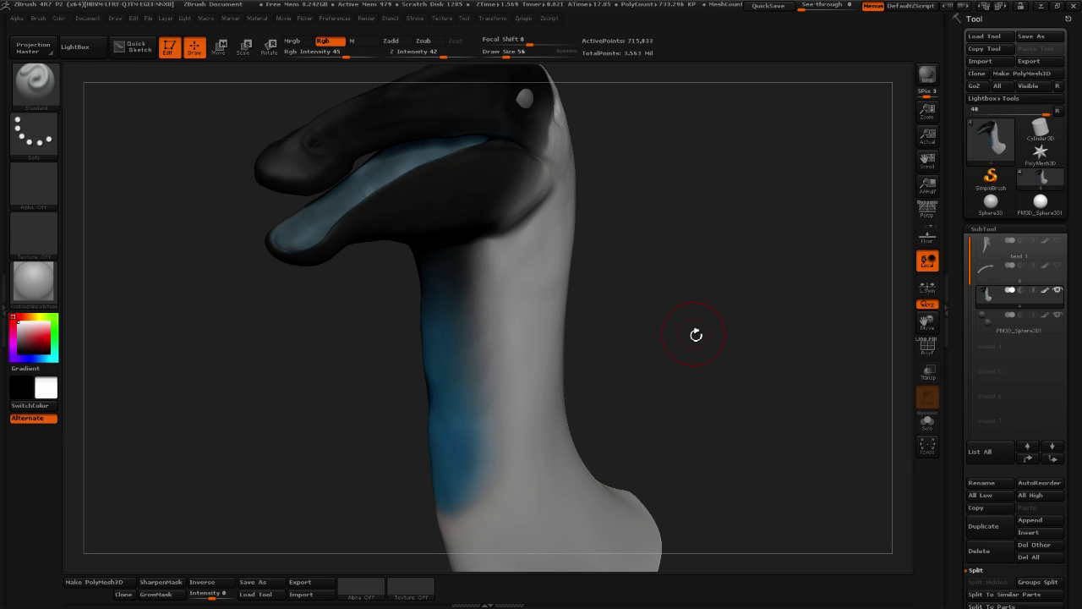
left_click_drag(688, 281, 659, 259)
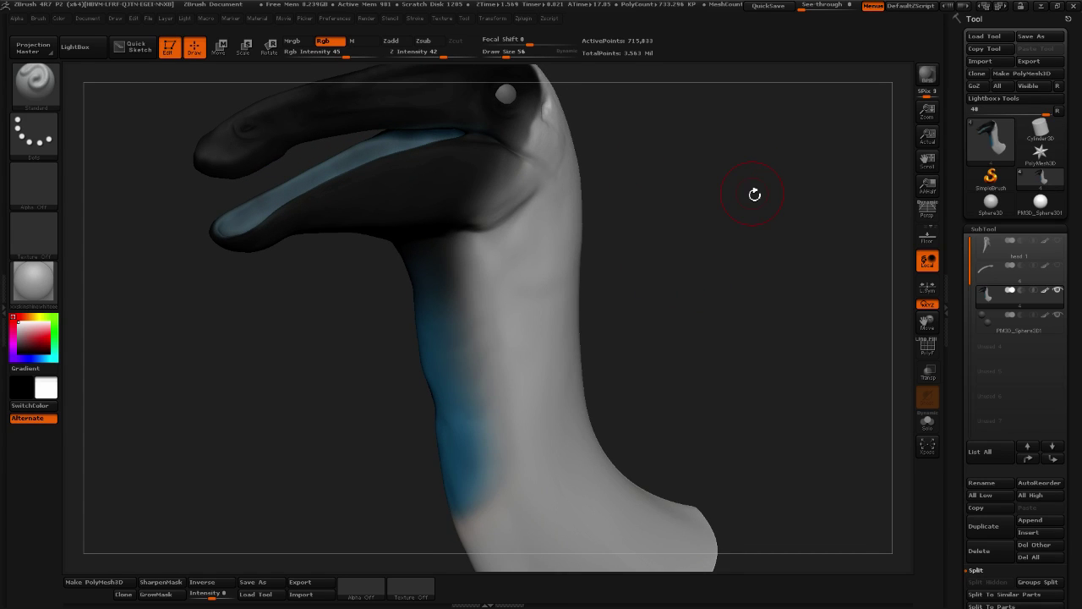
left_click_drag(710, 329, 679, 325)
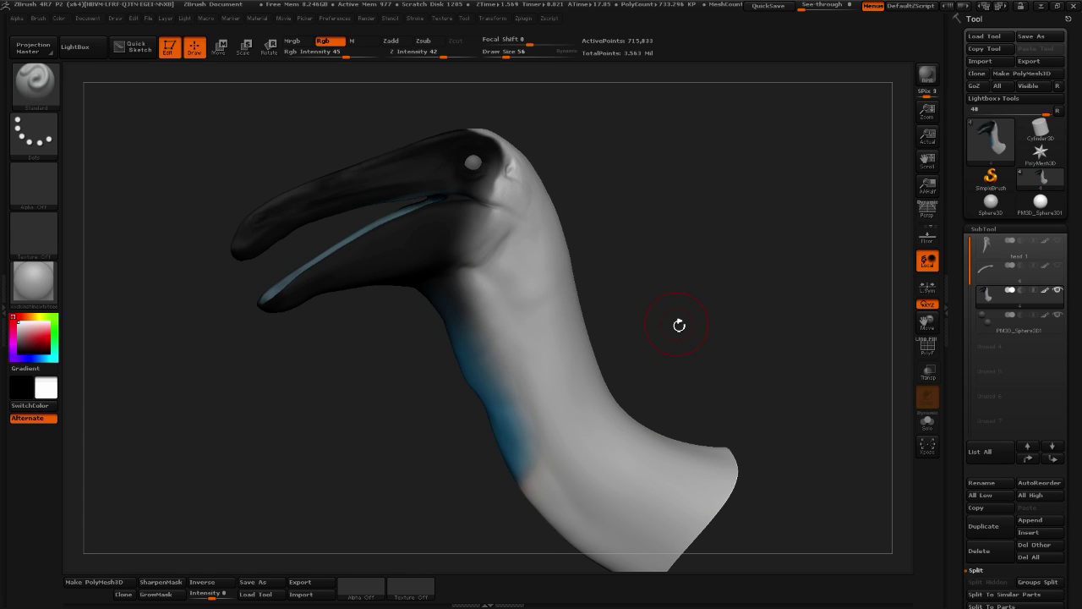
mouse_move(693, 289)
left_mouse_down()
mouse_move(731, 306)
mouse_move(696, 295)
mouse_move(648, 249)
mouse_move(667, 136)
left_mouse_up()
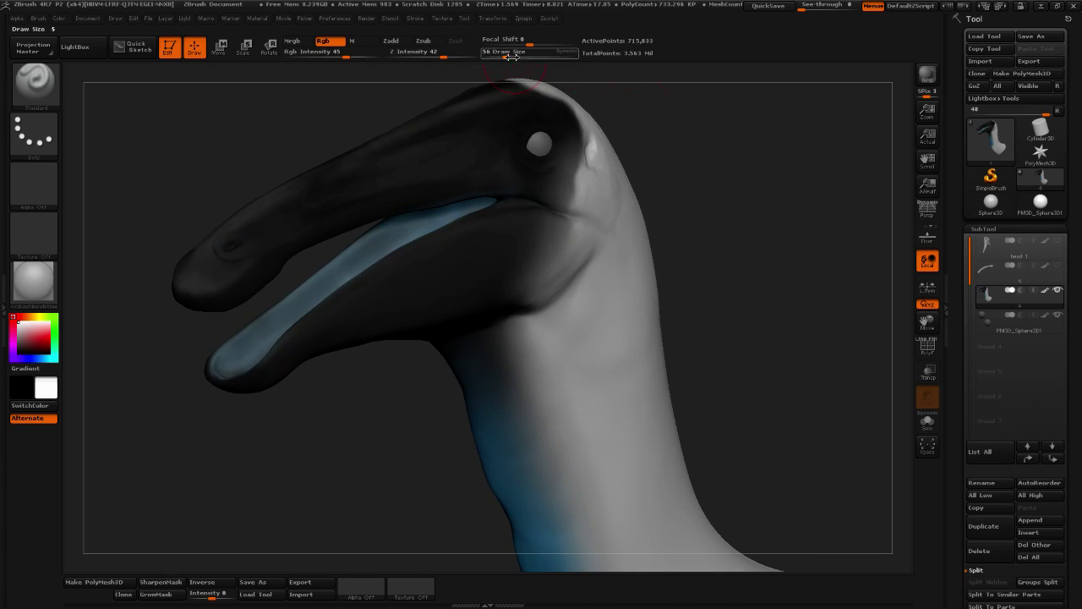
Set the Draw Size to 42 and the Rgb Intensity to 100, and fill the whole object with white
left_click_drag(512, 56, 505, 55)
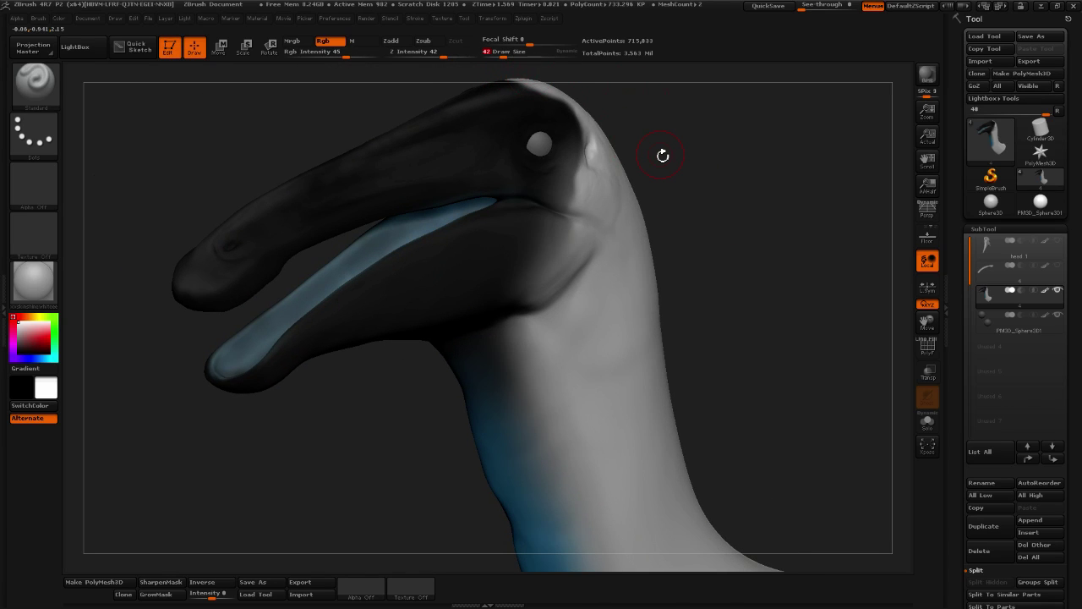
left_click_drag(749, 304, 669, 282)
left_click_drag(708, 330, 761, 310)
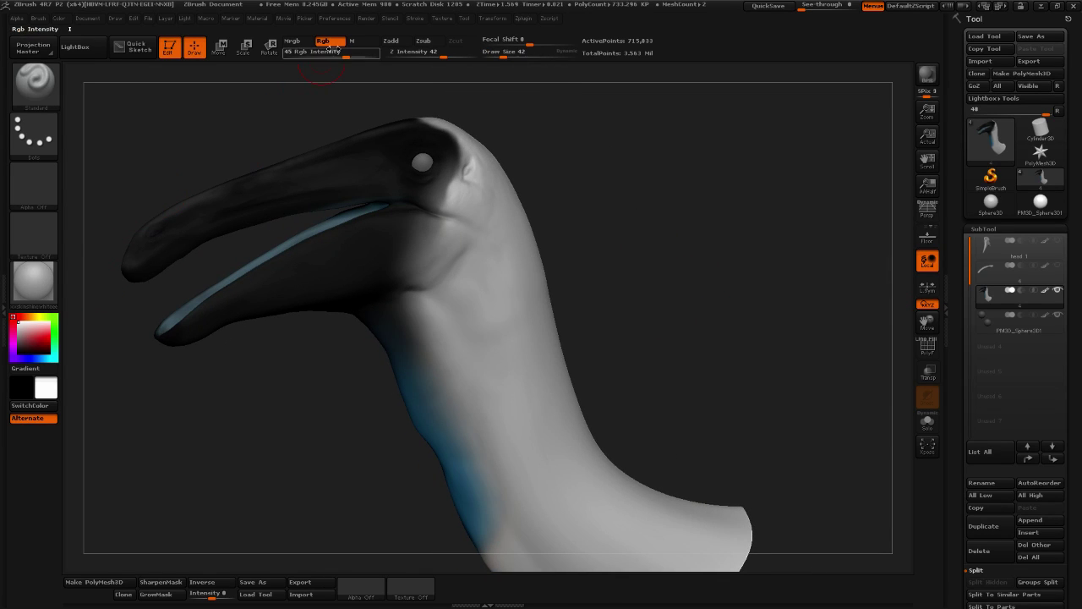
left_click_drag(347, 54, 376, 53)
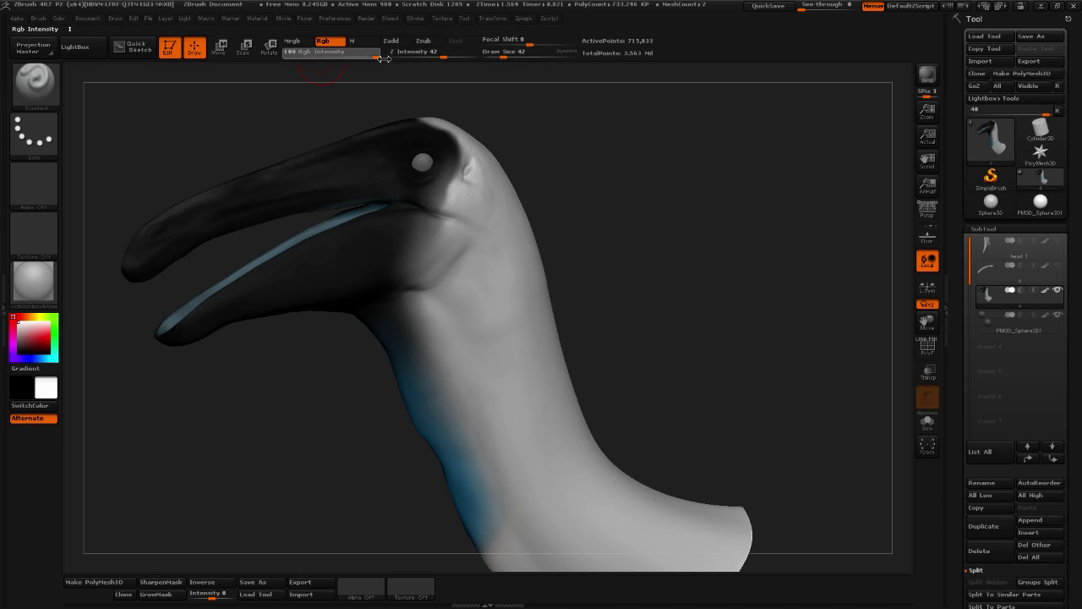
left_click(87, 18)
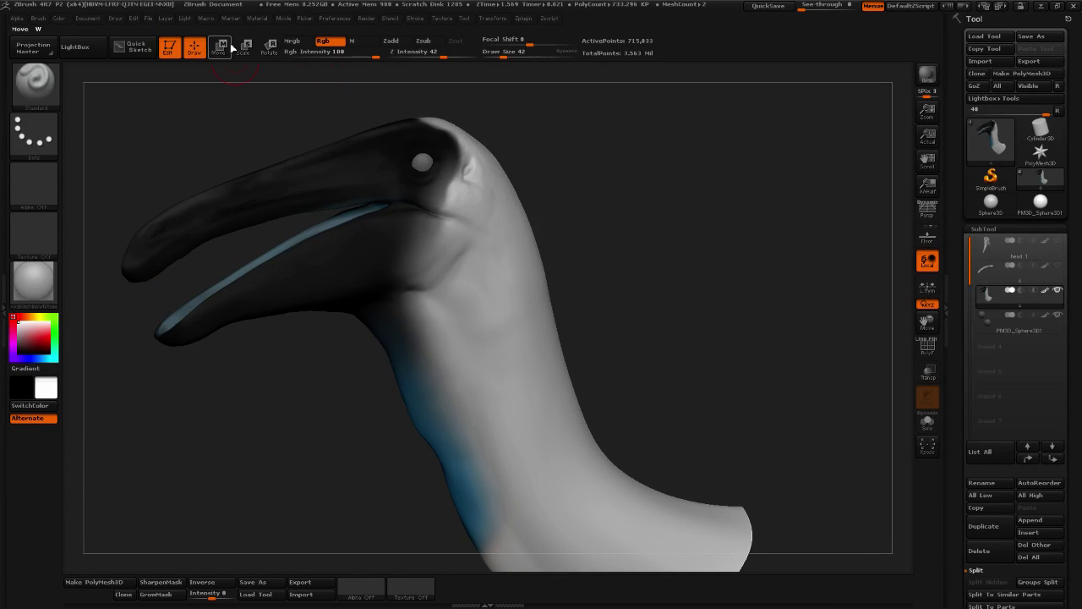
left_click(58, 18)
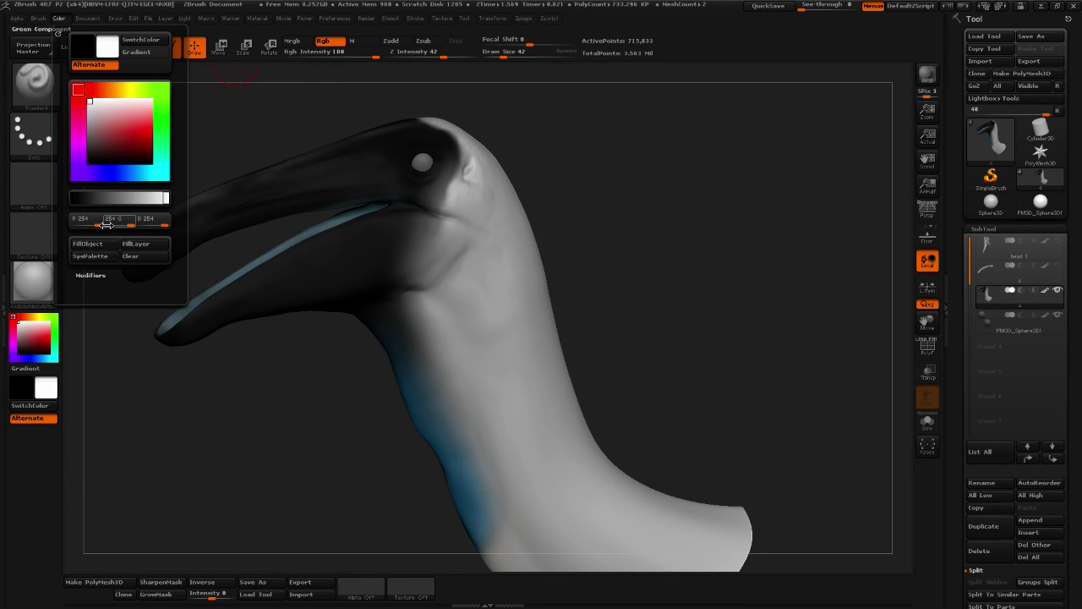
left_click(95, 245)
left_click_drag(707, 231, 720, 238)
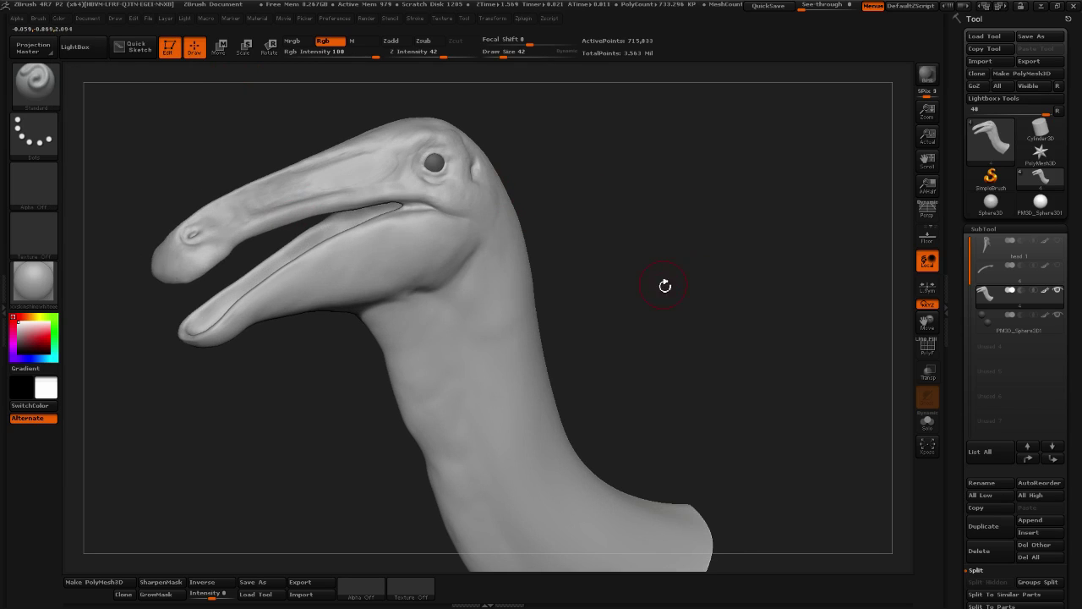
Set the current material's Opacity to 100, Intensity A to about 0.95 and Cavity Detection to about 0.27
left_click_drag(665, 287, 679, 246, "alt")
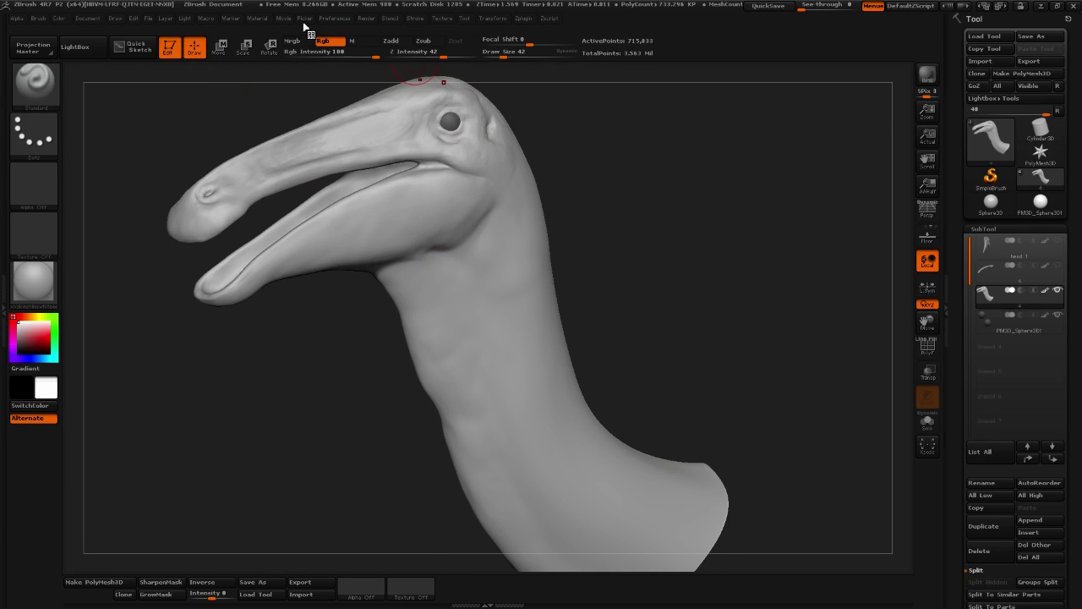
left_click(262, 19)
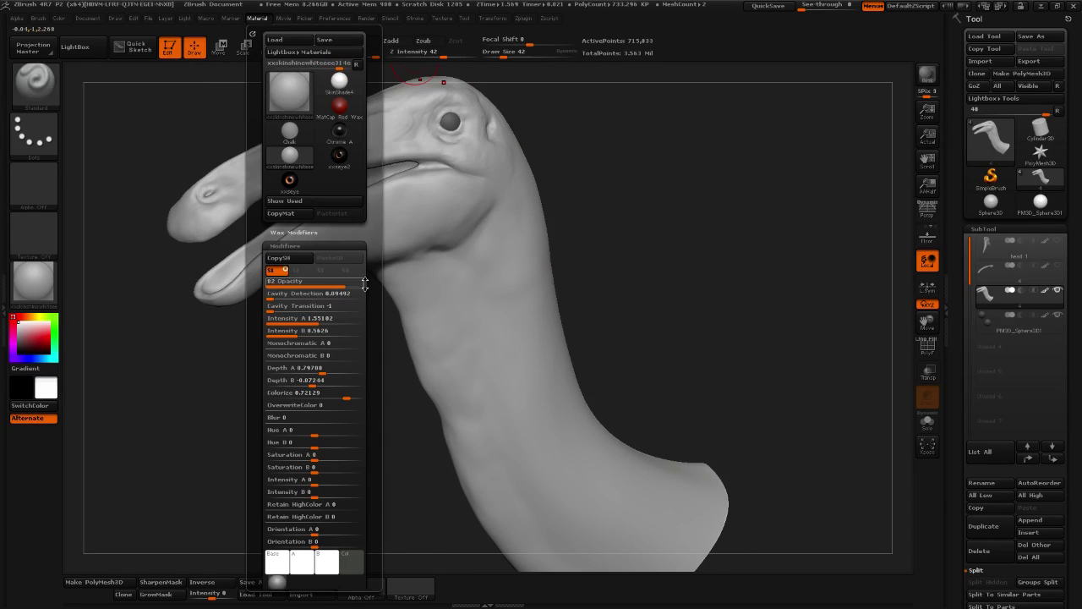
left_click_drag(348, 287, 365, 287)
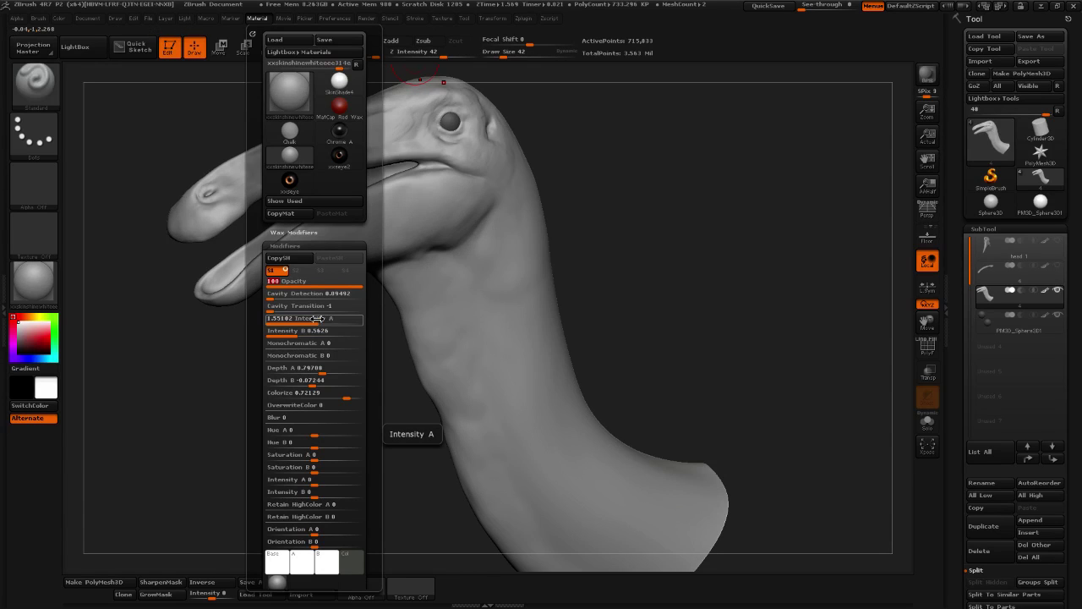
mouse_move(326, 319)
left_mouse_down()
mouse_move(286, 300)
mouse_move(311, 322)
left_mouse_up()
left_click(307, 322)
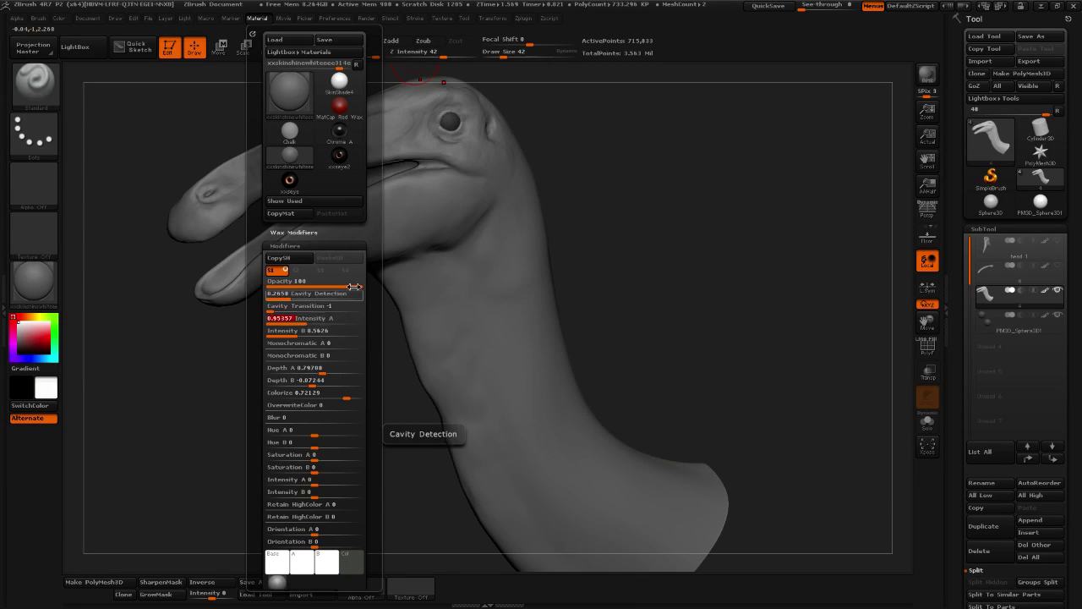
left_click_drag(643, 279, 752, 313)
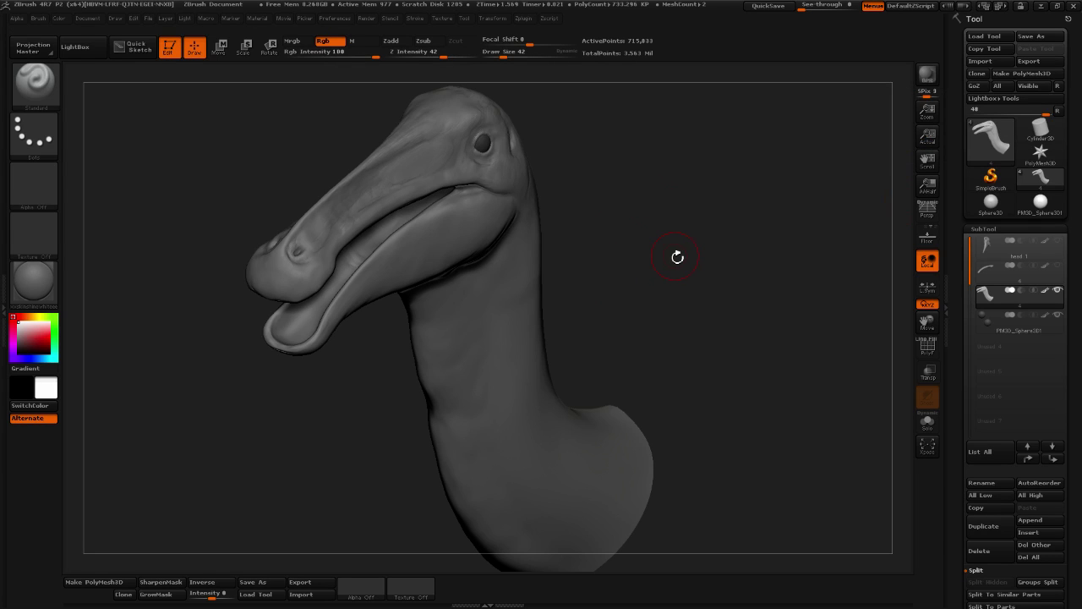
left_click_drag(677, 256, 546, 75)
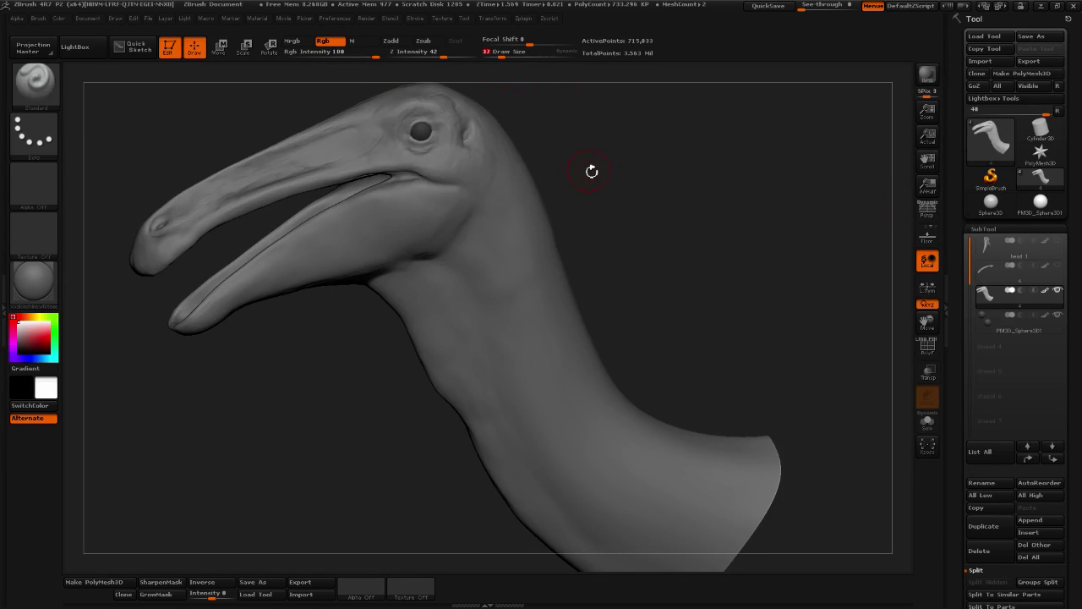
Switch to the custom ClayTubes brush at Draw Size 37 with Rgb off and Zadd on, and start building up the lower beak's tip
mouse_move(592, 171)
left_mouse_down()
mouse_move(821, 169)
mouse_move(604, 249)
mouse_move(750, 240)
mouse_move(730, 178)
mouse_move(498, 183)
mouse_move(740, 177)
mouse_move(752, 135)
left_mouse_up()
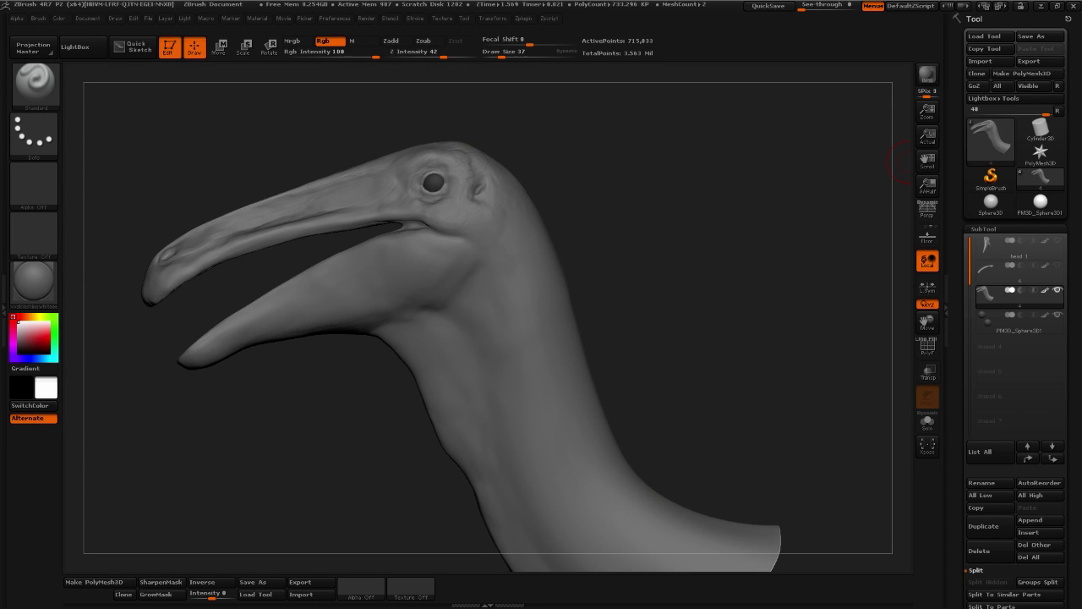
left_click_drag(661, 300, 655, 300)
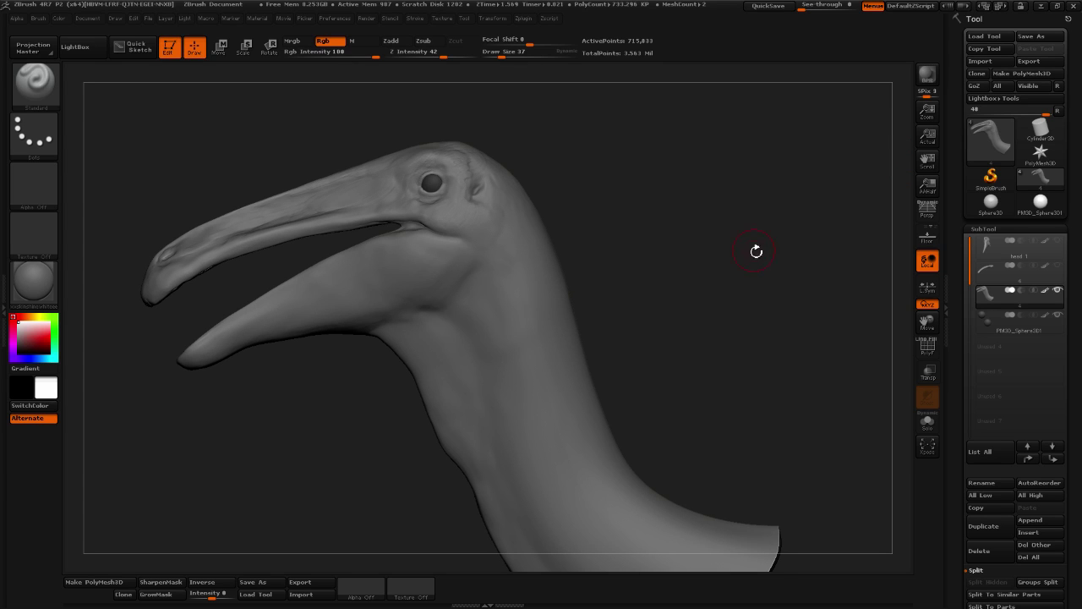
mouse_move(686, 236)
left_mouse_down()
mouse_move(719, 194)
mouse_move(773, 185)
left_mouse_up()
left_click_drag(485, 486, 451, 508, "shift")
key("shift")
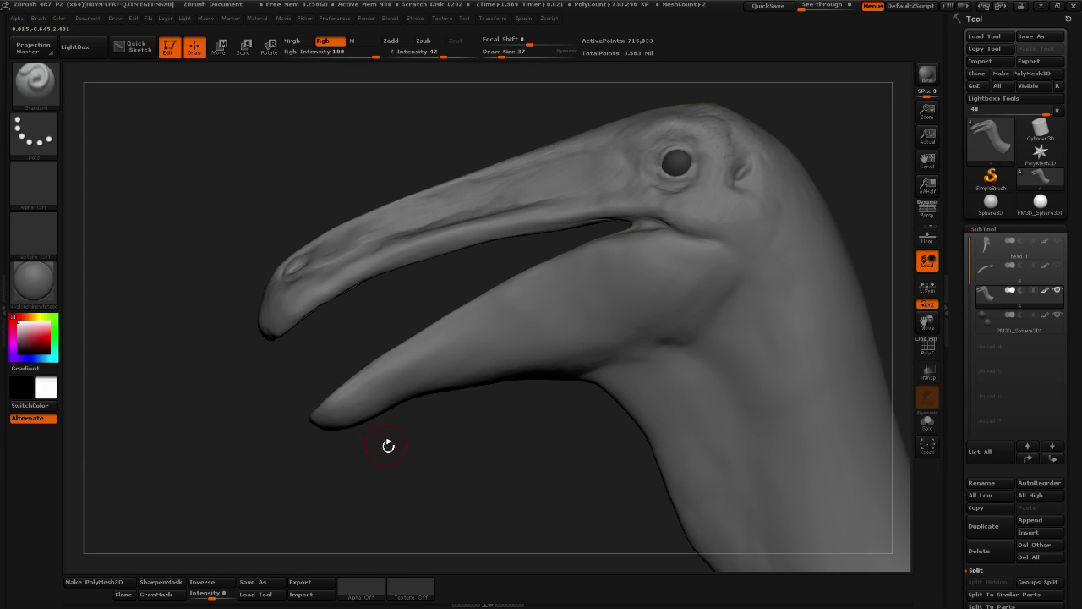
mouse_move(389, 449)
left_mouse_down()
mouse_move(415, 473)
mouse_move(382, 405)
left_mouse_up()
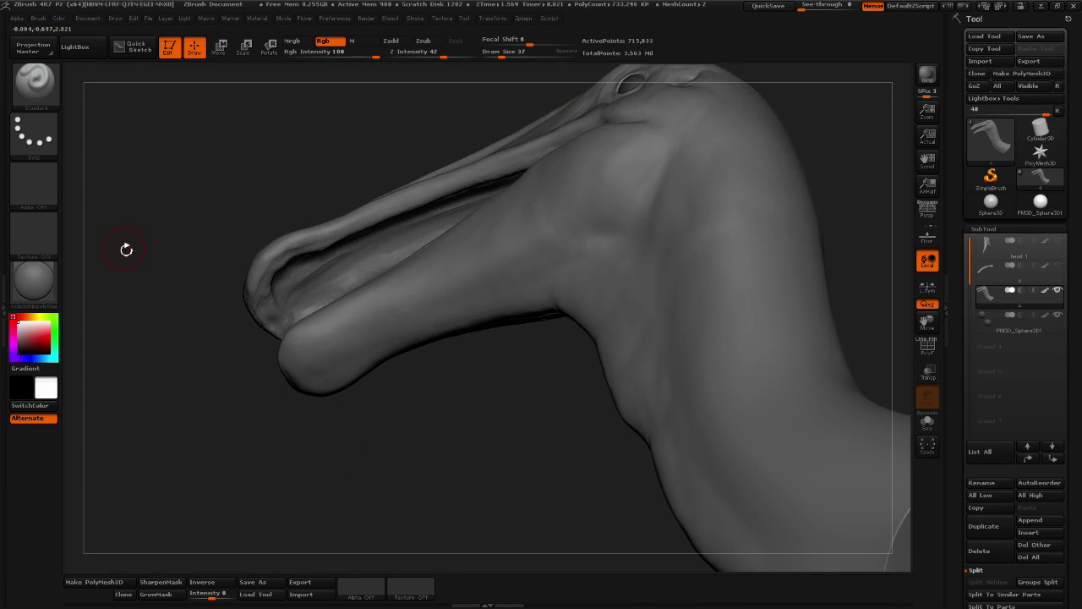
left_click(47, 101)
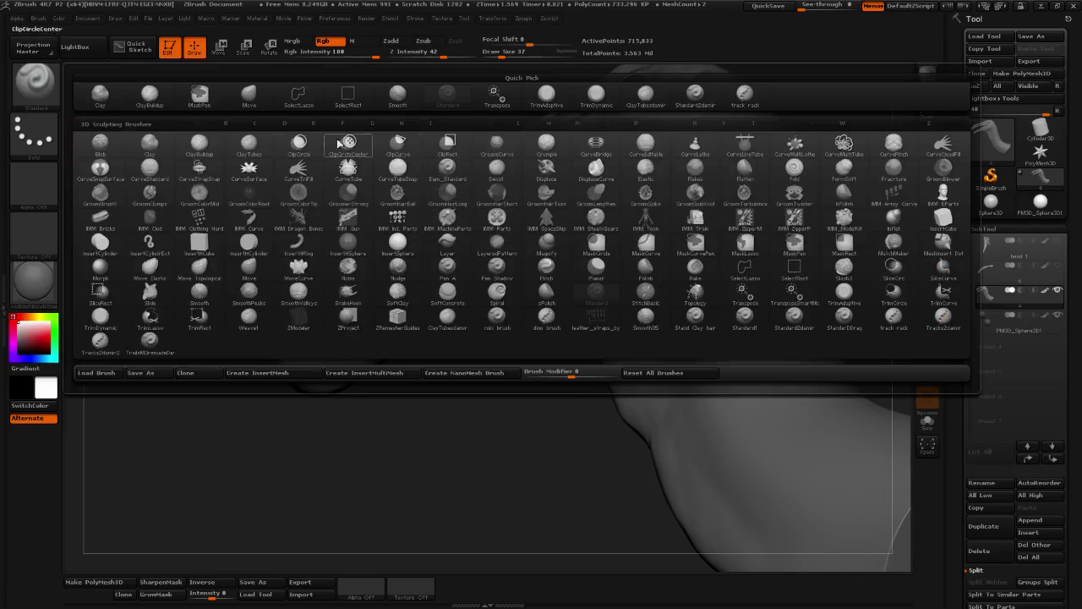
left_click(640, 105)
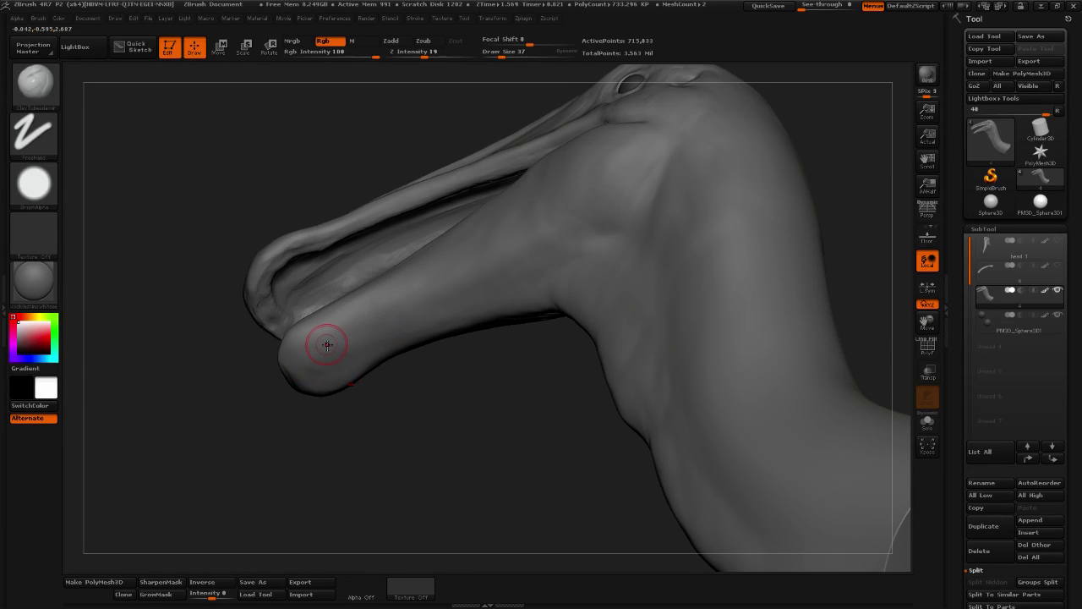
left_click(329, 42)
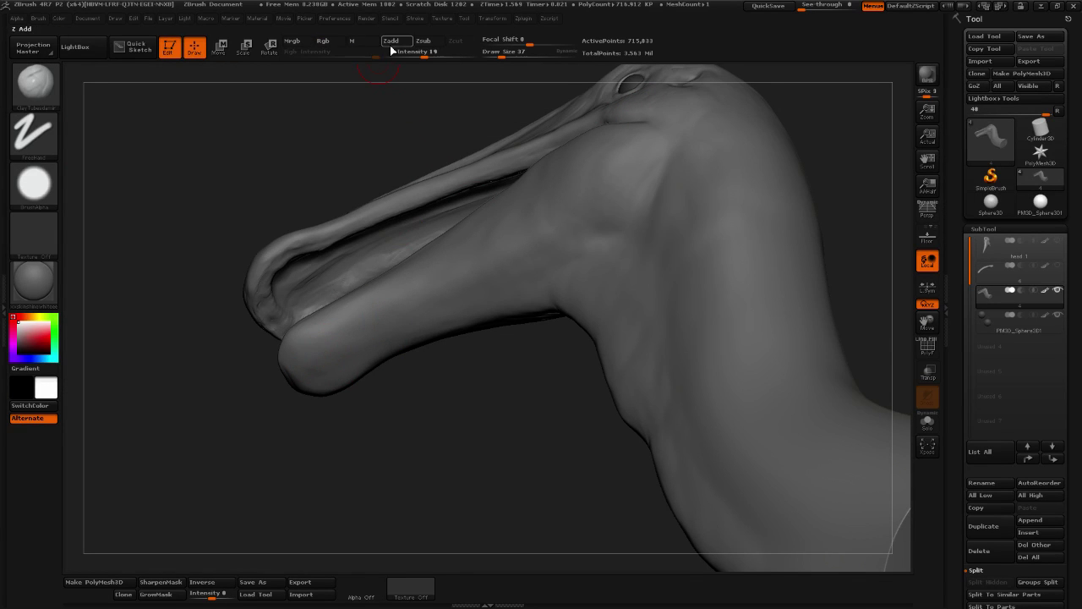
left_click(390, 41)
mouse_move(328, 359)
left_mouse_down()
mouse_move(297, 361)
mouse_move(318, 342)
mouse_move(324, 362)
left_mouse_up()
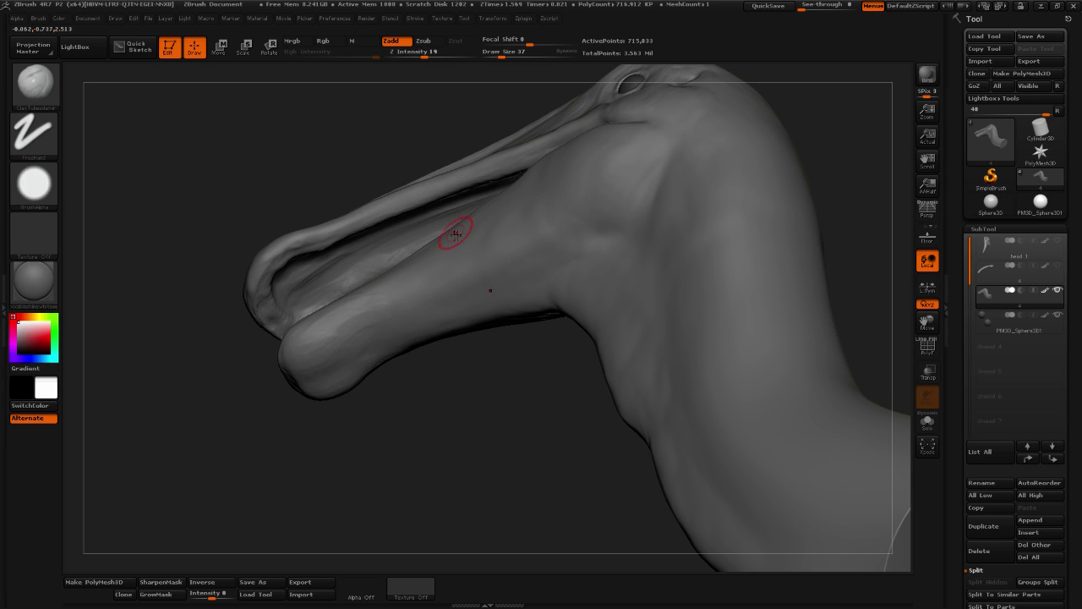
Build up the side and underside of the lower beak near its tip with clay strokes
mouse_move(448, 413)
left_mouse_down()
mouse_move(442, 420)
mouse_move(363, 347)
mouse_move(337, 339)
left_mouse_up()
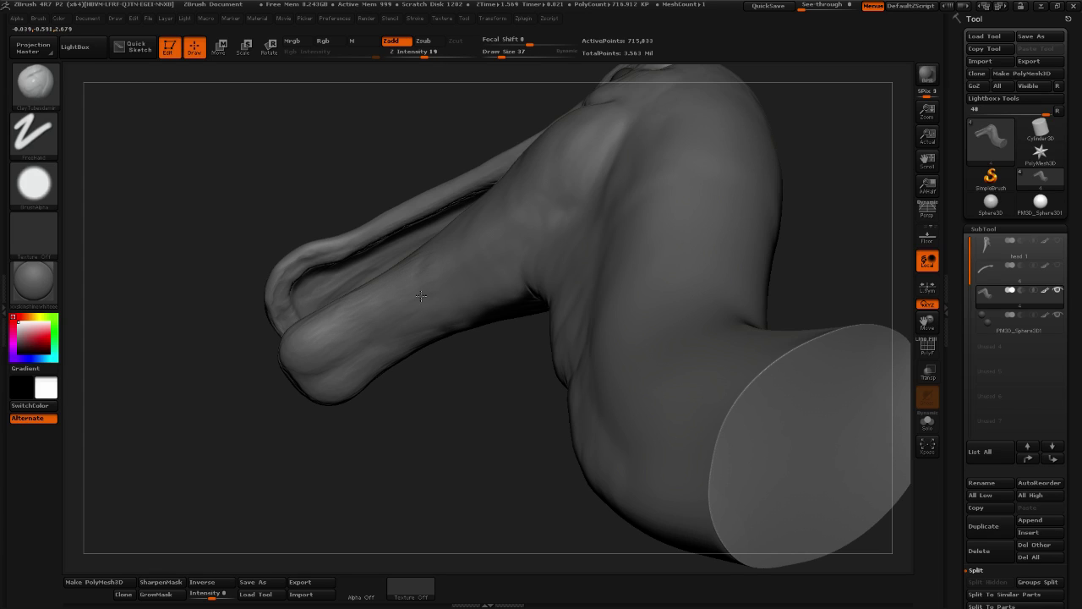
left_click_drag(420, 296, 406, 358)
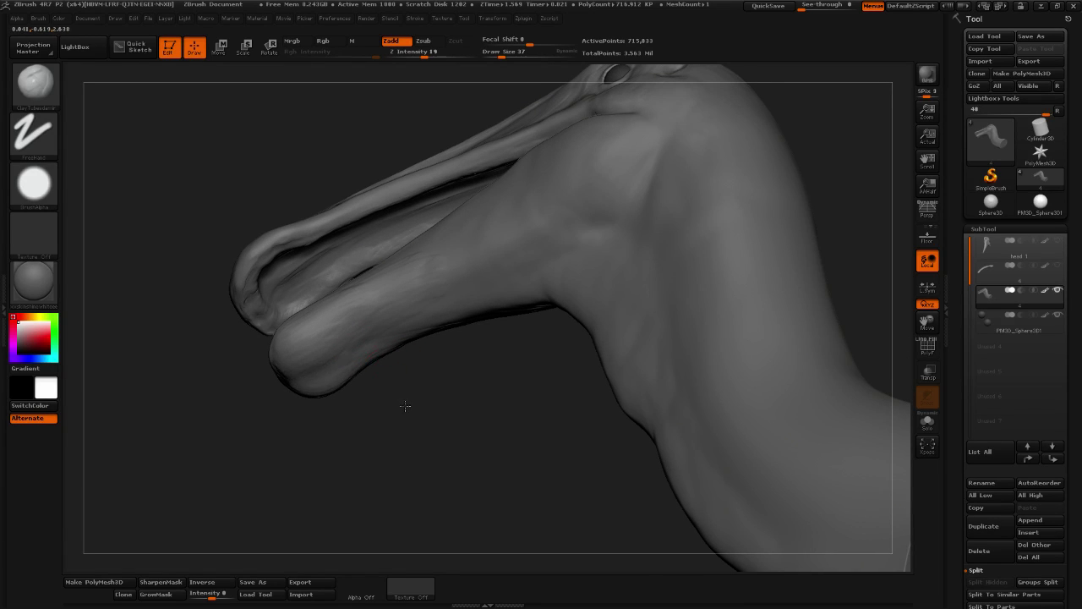
mouse_move(403, 403)
left_mouse_down()
mouse_move(322, 380)
mouse_move(338, 346)
left_mouse_up()
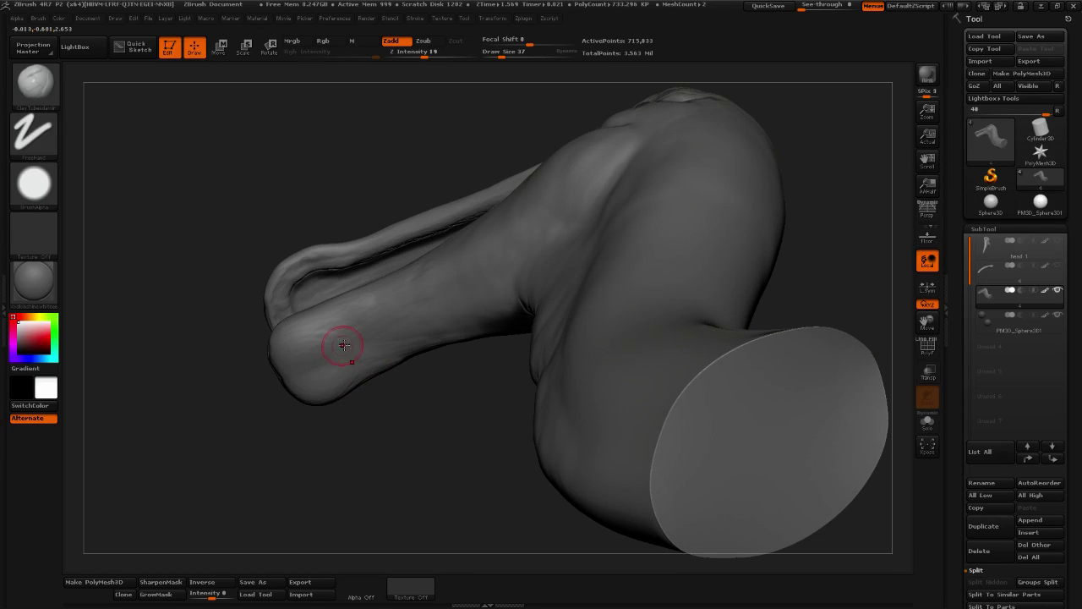
left_click_drag(347, 392, 386, 321)
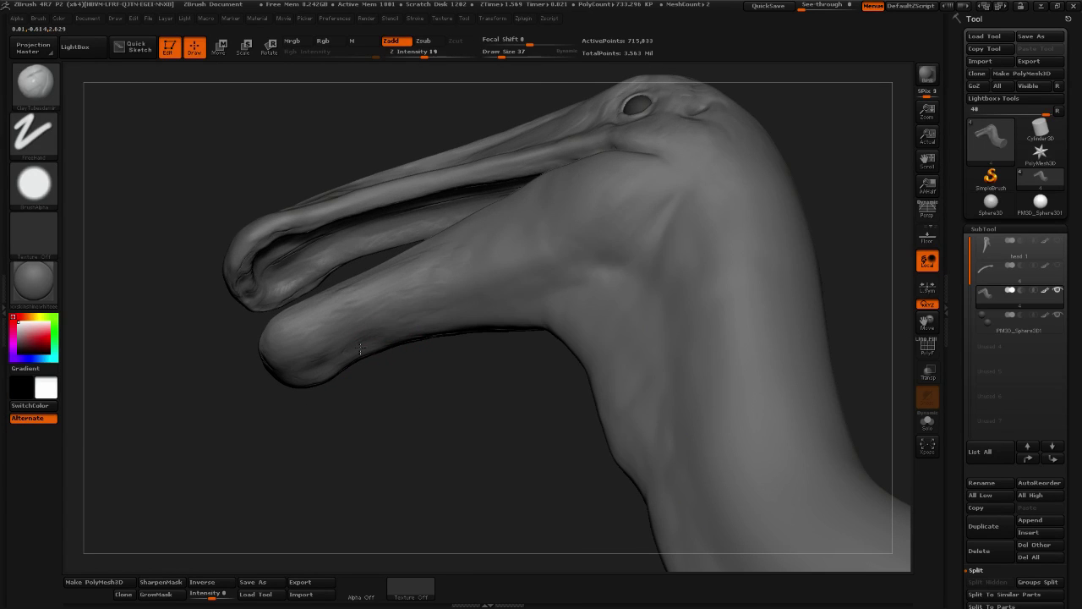
left_click_drag(423, 386, 411, 345)
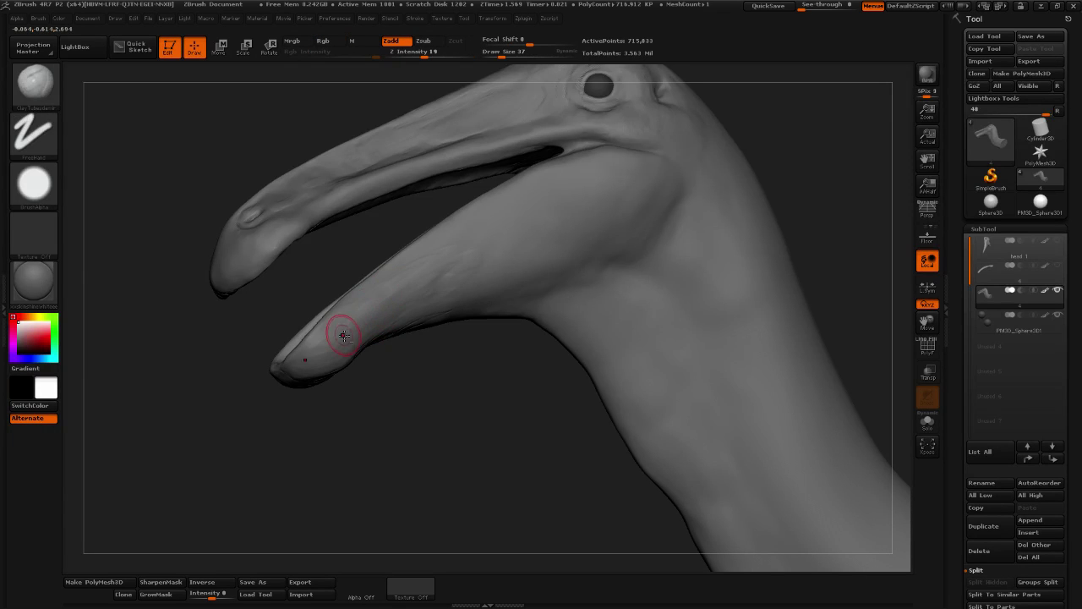
mouse_move(411, 374)
left_mouse_down()
mouse_move(490, 428)
mouse_move(532, 407)
mouse_move(724, 393)
mouse_move(524, 375)
mouse_move(440, 389)
mouse_move(338, 345)
mouse_move(366, 337)
mouse_move(349, 341)
left_mouse_up()
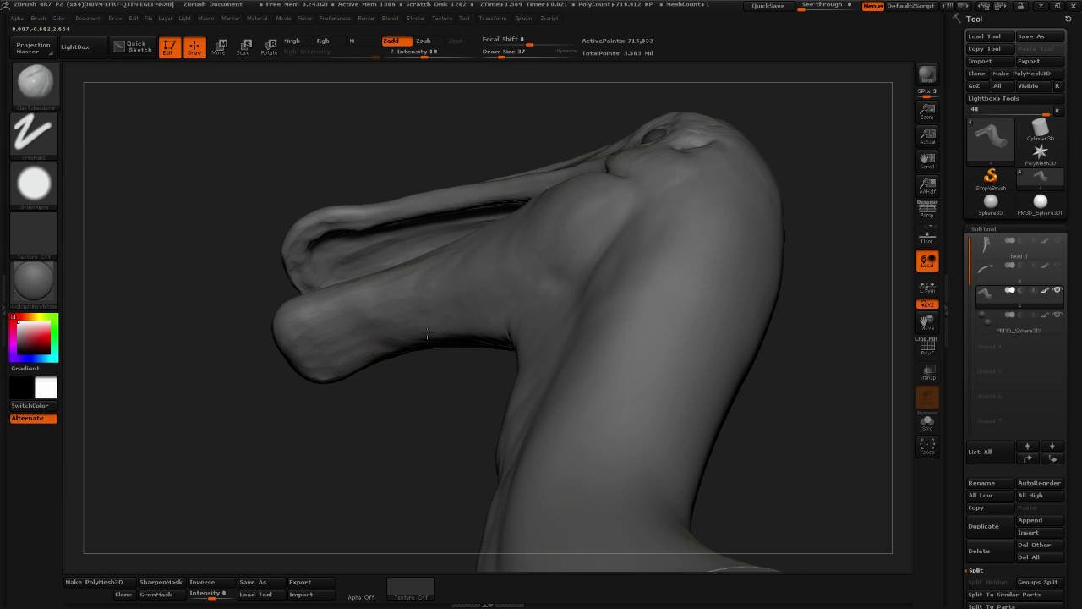
Extend the clay strokes along the side of the lower beak and smooth the form around its rounded tip
left_click_drag(449, 386, 426, 382)
mouse_move(309, 344)
left_mouse_down()
mouse_move(364, 316)
mouse_move(312, 337)
left_mouse_up()
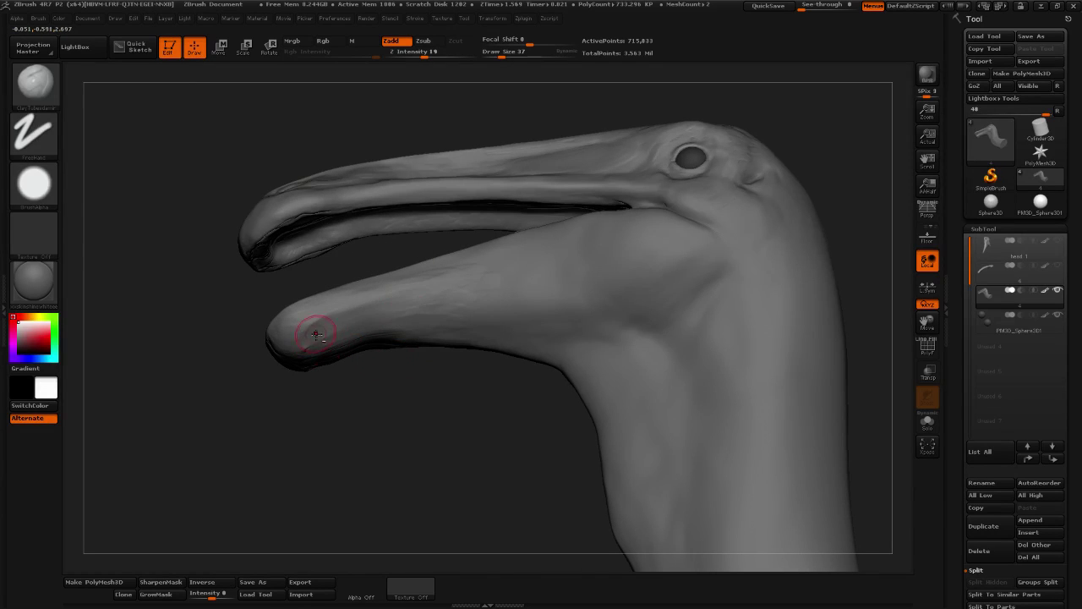
left_click_drag(448, 393, 440, 425)
left_click_drag(308, 344, 318, 338, "shift")
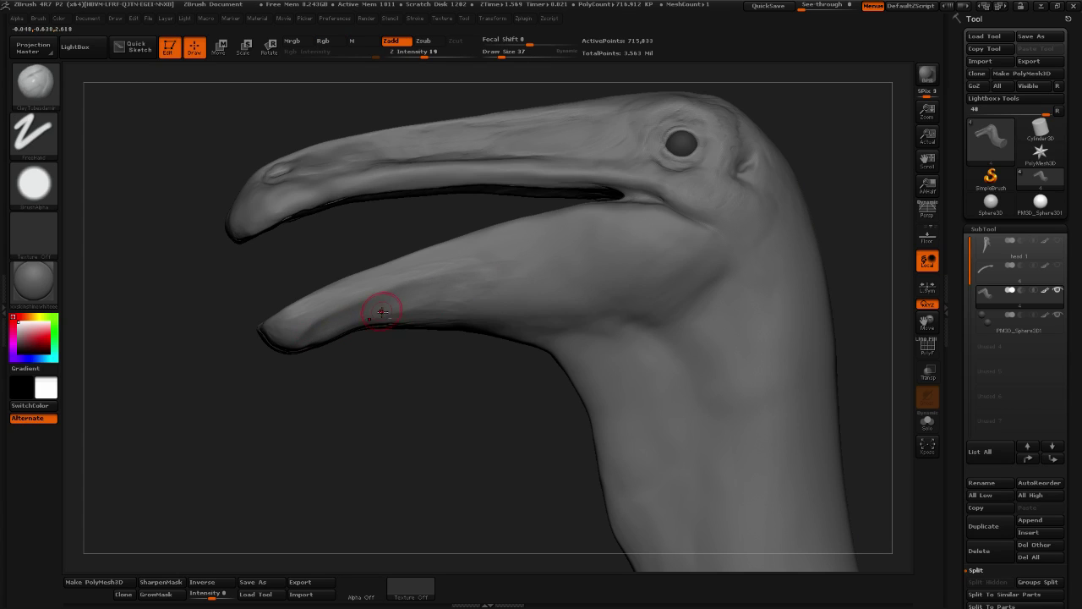
left_click_drag(423, 407, 440, 398)
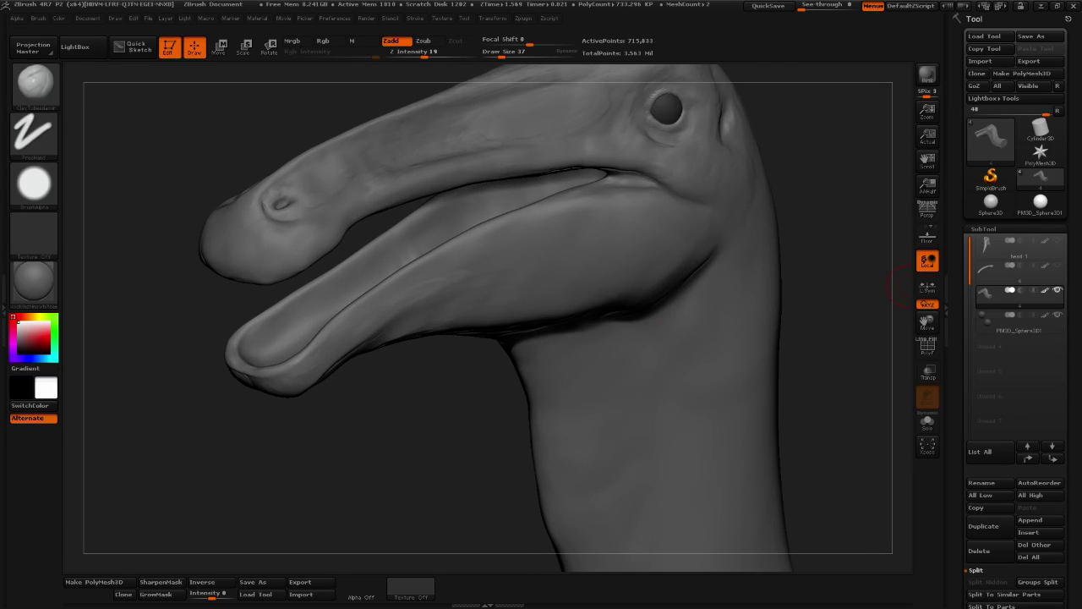
mouse_move(376, 409)
left_mouse_down()
mouse_move(392, 428)
mouse_move(372, 366)
left_mouse_up()
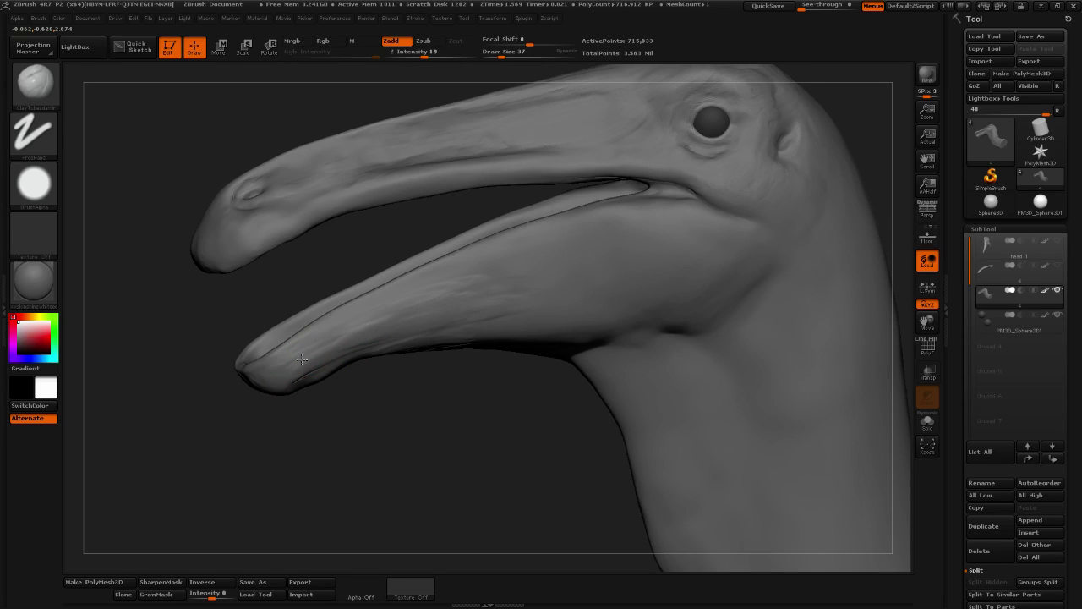
Select the TrimDynamic brush, set Draw Size to 62 and Z Intensity to 26, and flatten the clay strokes on the lower beak's side
left_click(34, 82)
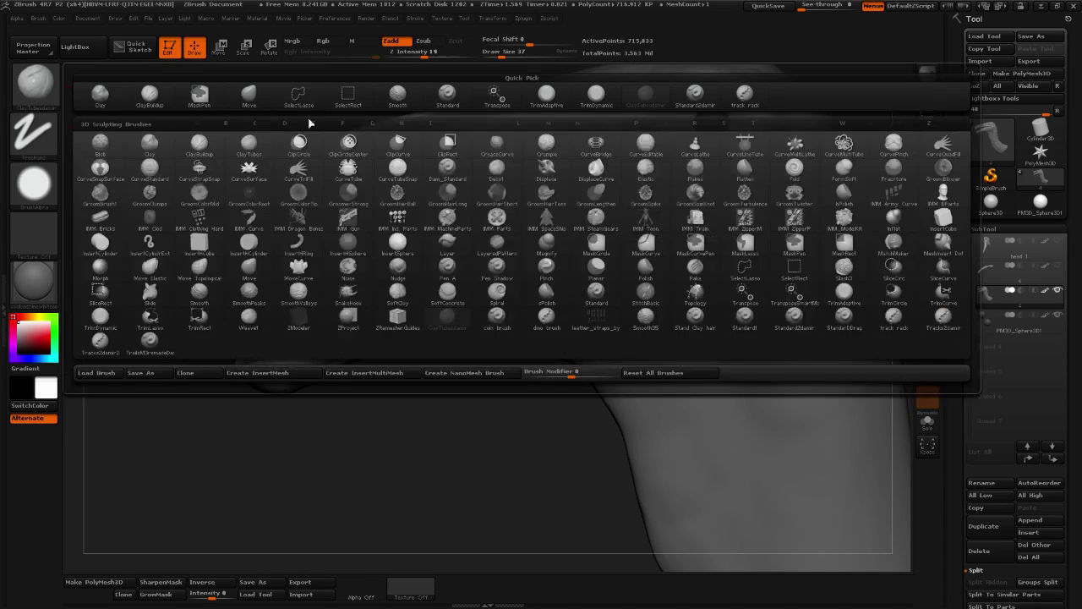
left_click(600, 105)
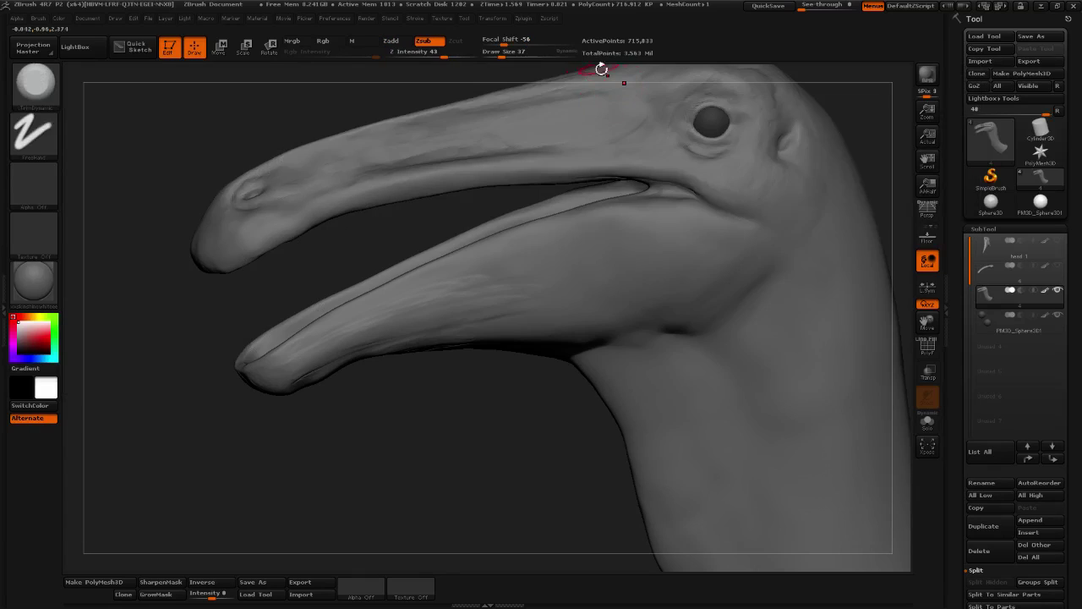
left_click(507, 57)
left_click(430, 56)
left_click_drag(388, 425, 355, 366, "alt")
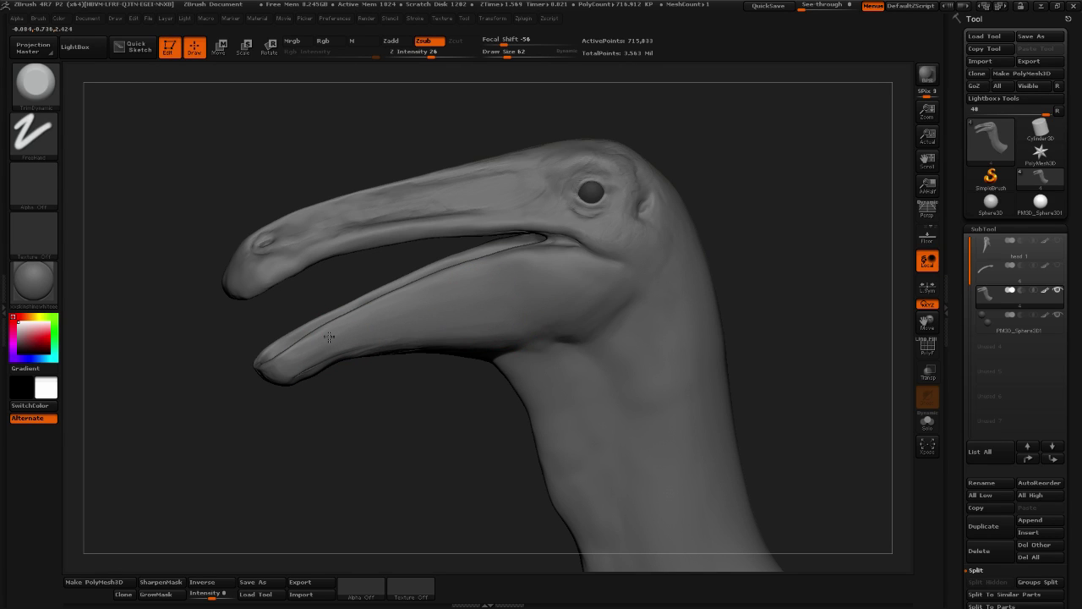
Trim and even out the rim and outer edge of the lower beak's tip
mouse_move(507, 302)
right_mouse_down()
mouse_move(441, 449)
mouse_move(629, 389)
mouse_move(646, 267)
mouse_move(671, 248)
mouse_move(297, 301)
right_mouse_up()
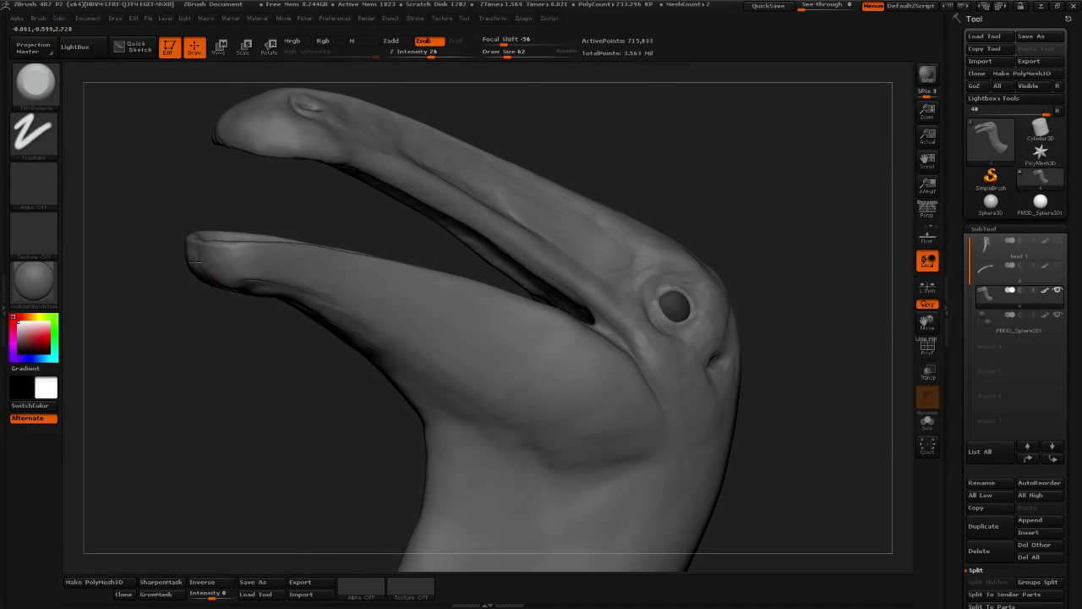
mouse_move(226, 365)
right_mouse_down("alt")
mouse_move(339, 394)
mouse_move(393, 299)
mouse_move(355, 313)
right_mouse_up("alt")
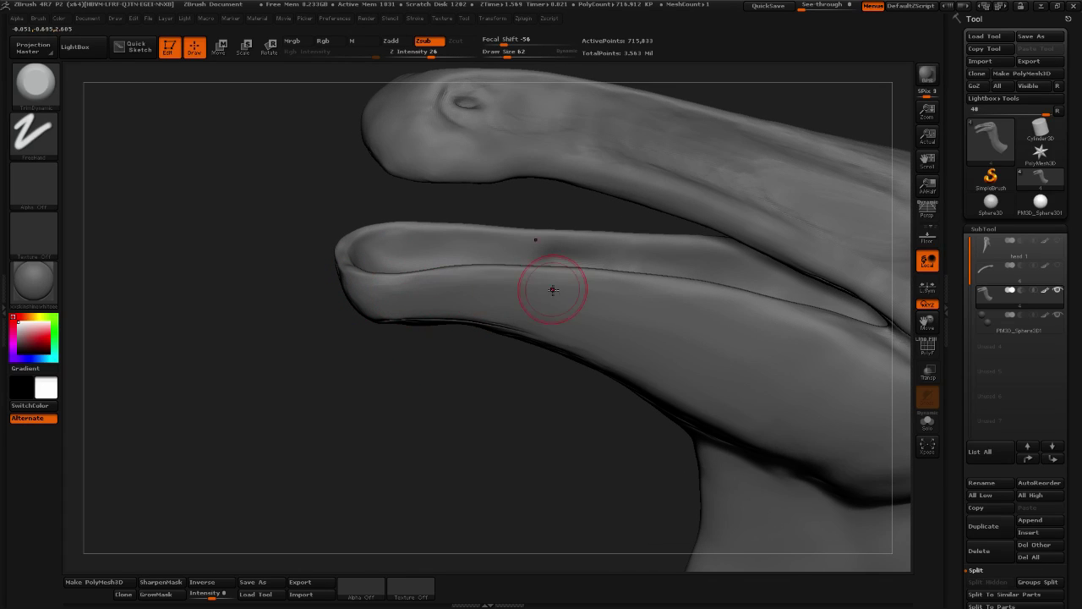
mouse_move(478, 374)
right_mouse_down()
mouse_move(344, 415)
mouse_move(406, 328)
right_mouse_up()
mouse_move(426, 309)
left_mouse_down()
mouse_move(386, 256)
mouse_move(425, 321)
left_mouse_up()
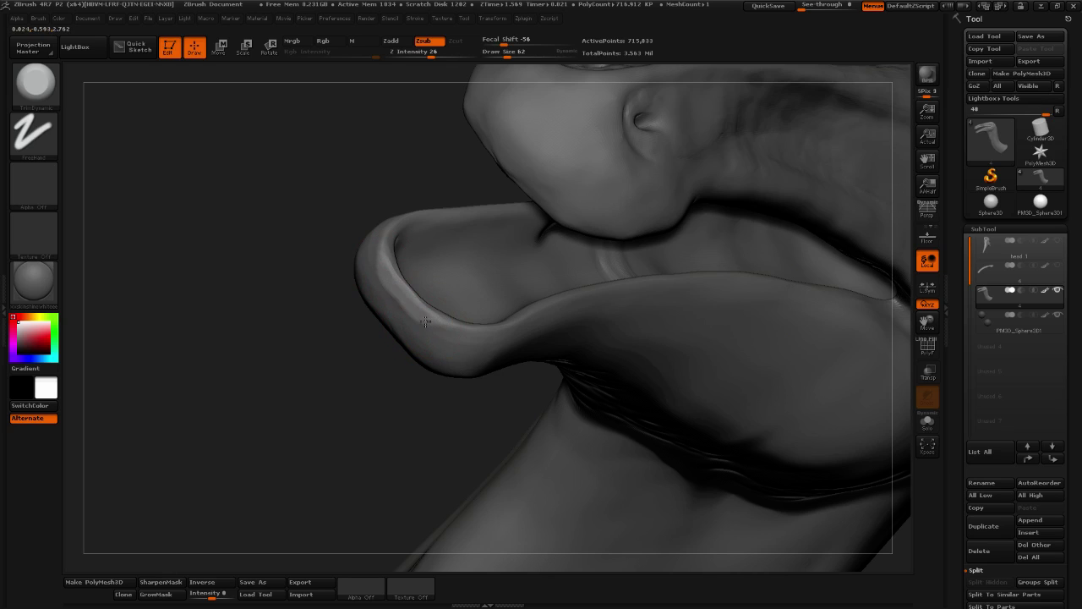
left_click_drag(388, 272, 454, 333)
mouse_move(493, 392)
left_mouse_down()
mouse_move(476, 434)
mouse_move(520, 471)
mouse_move(484, 426)
left_mouse_up()
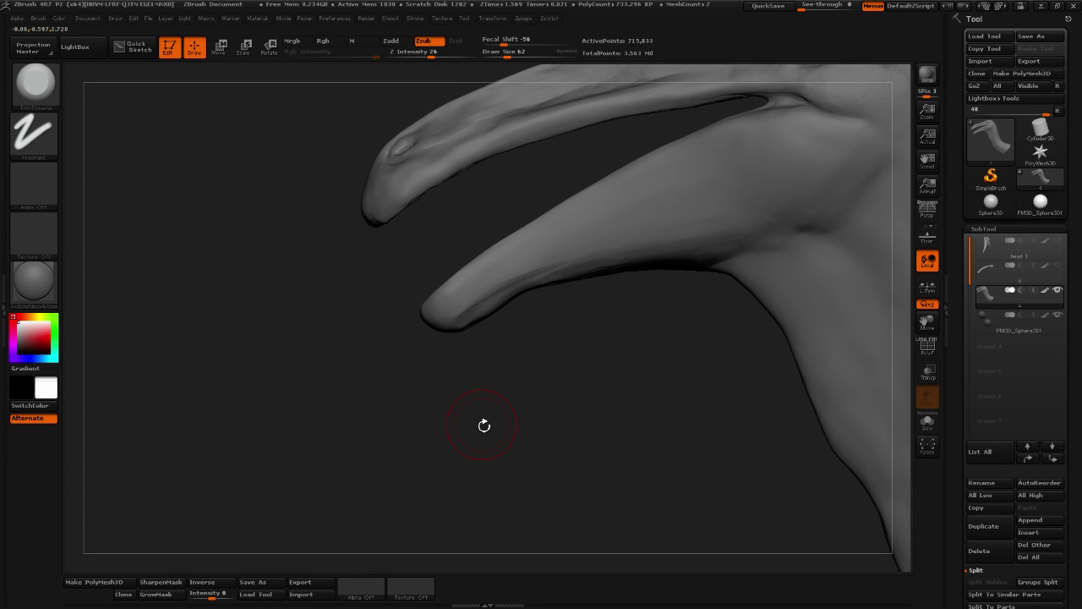
Refine the upper beak's surface around the nostrils and along its side with the TrimDynamic brush
mouse_move(442, 429)
left_mouse_down()
mouse_move(556, 435)
mouse_move(505, 432)
mouse_move(505, 403)
mouse_move(539, 449)
mouse_move(626, 453)
mouse_move(610, 450)
left_mouse_up()
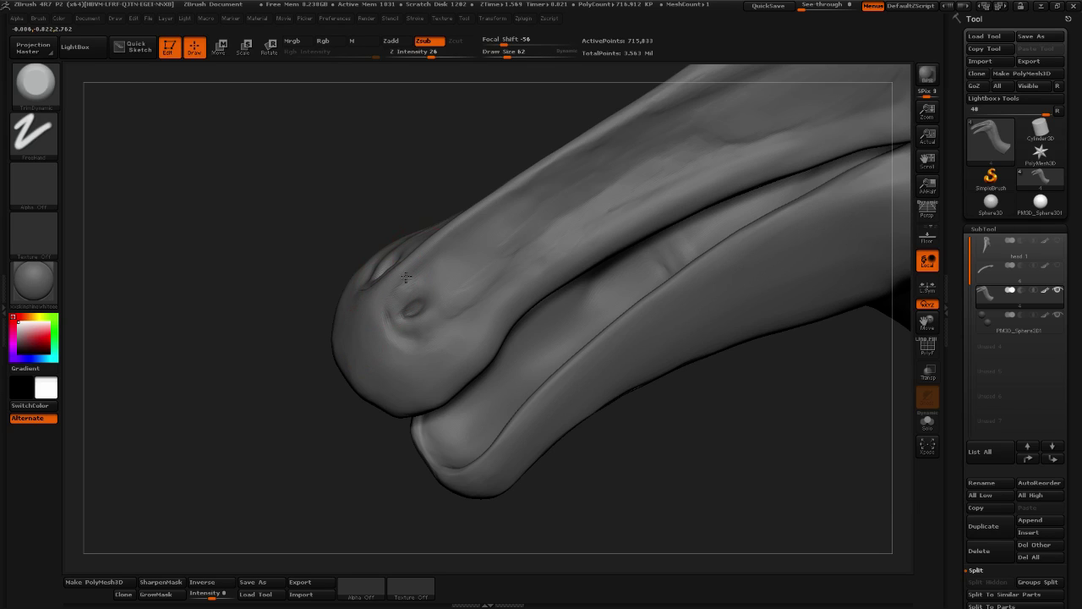
left_click_drag(565, 457, 622, 474)
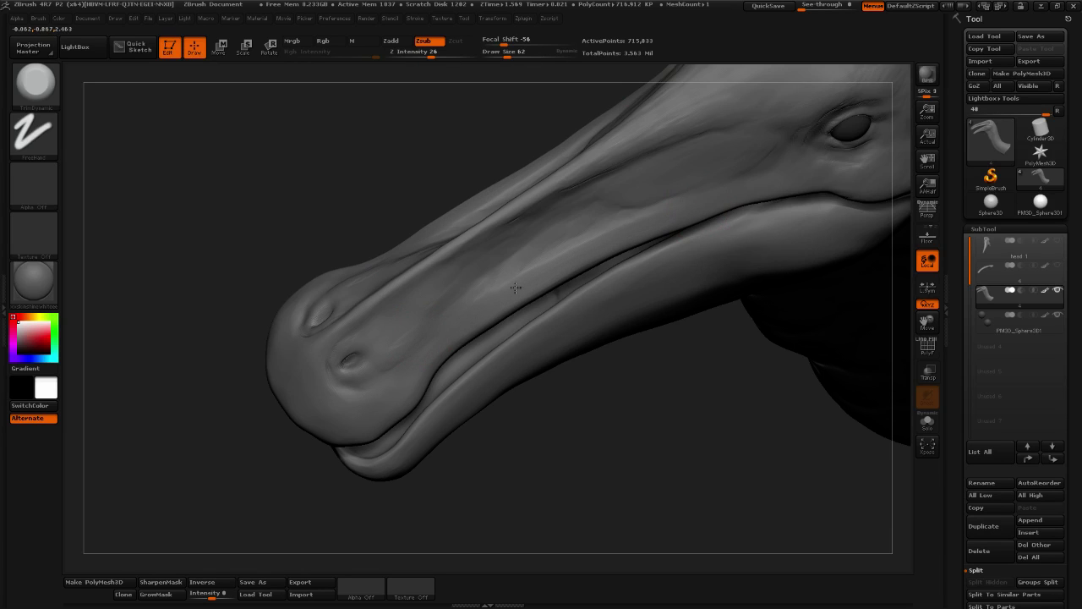
mouse_move(687, 373)
left_mouse_down()
mouse_move(651, 406)
mouse_move(710, 345)
mouse_move(522, 259)
left_mouse_up()
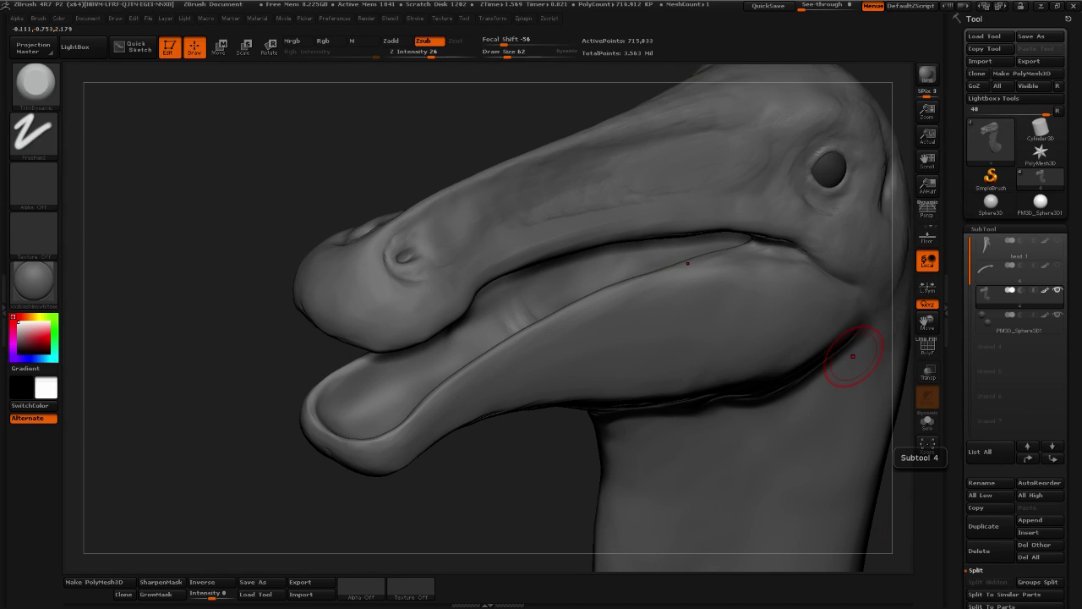
Adjust the TrimDynamic brush's auto masking options and smooth out the bumps on the inner surface of the lower beak
left_click_drag(488, 509, 495, 490)
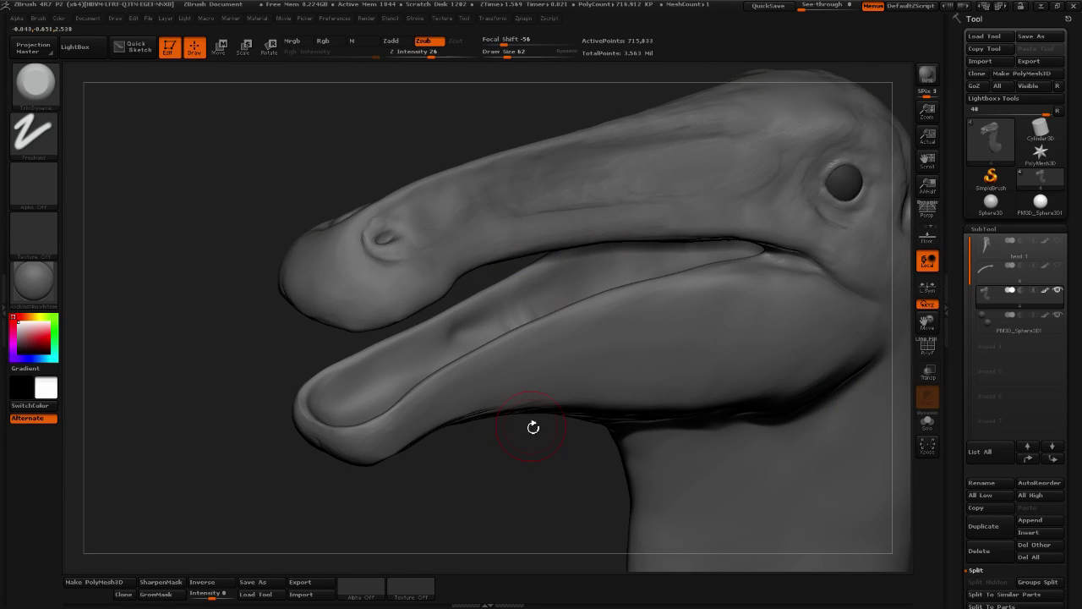
mouse_move(532, 428)
left_mouse_down()
mouse_move(423, 452)
mouse_move(423, 283)
mouse_move(318, 291)
left_mouse_up()
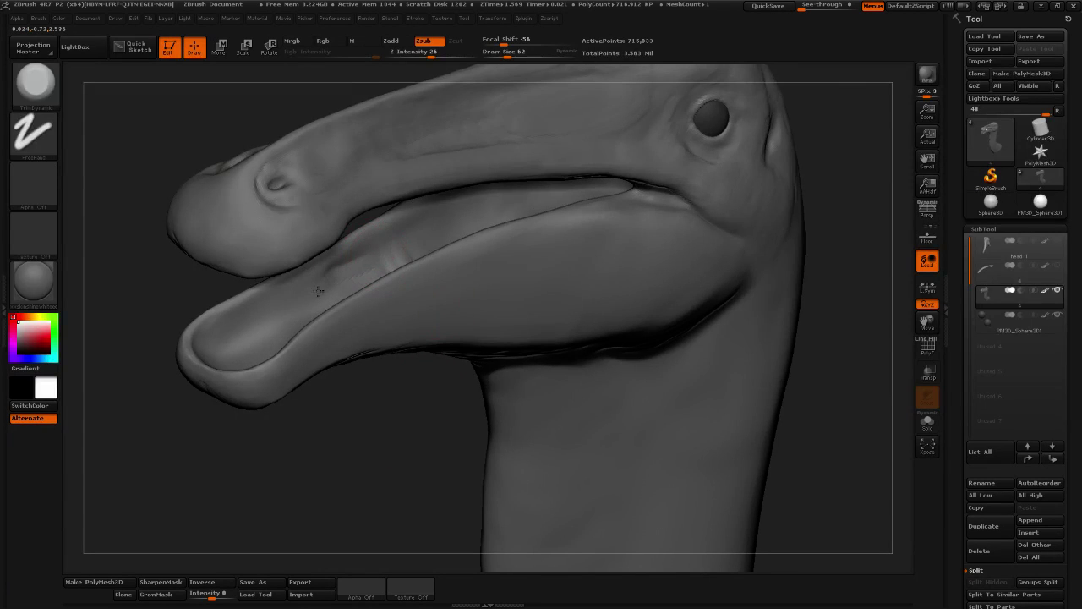
left_click(38, 18)
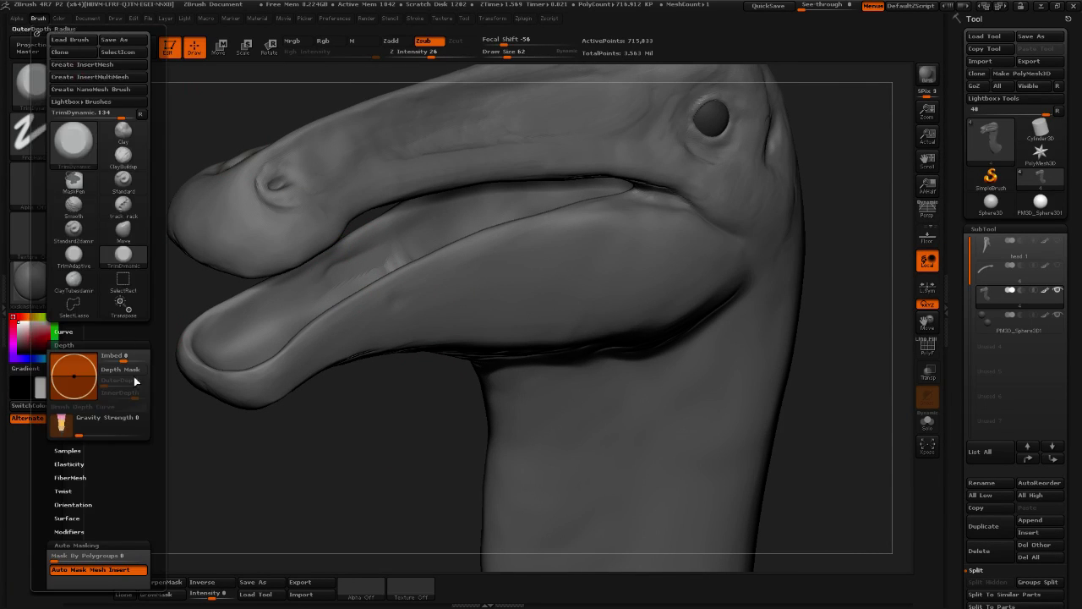
left_click_drag(160, 433, 160, 190)
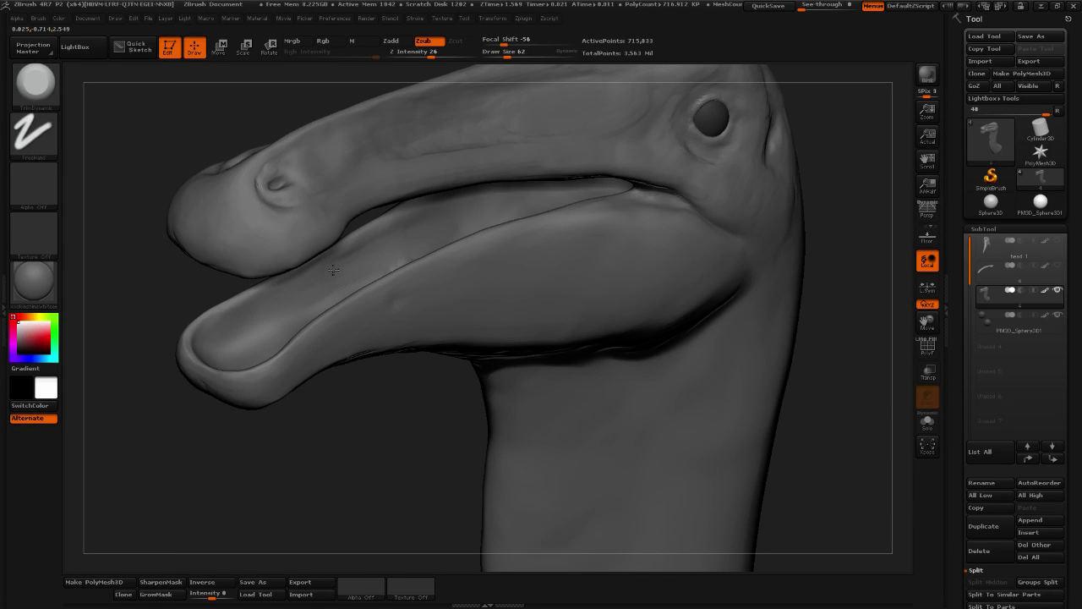
left_click_drag(336, 406, 441, 223)
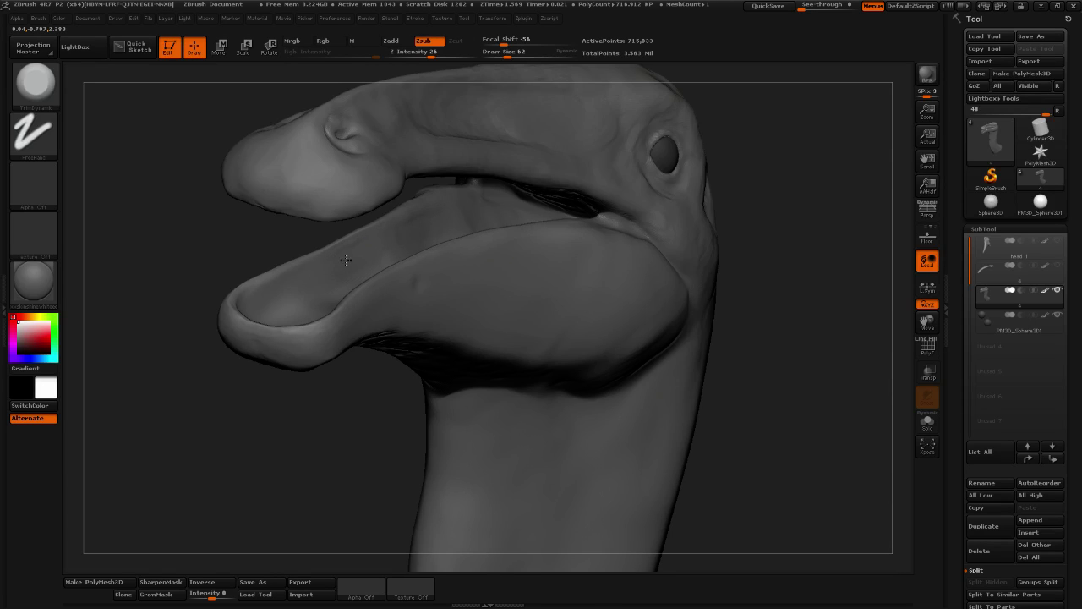
left_click_drag(736, 338, 476, 290)
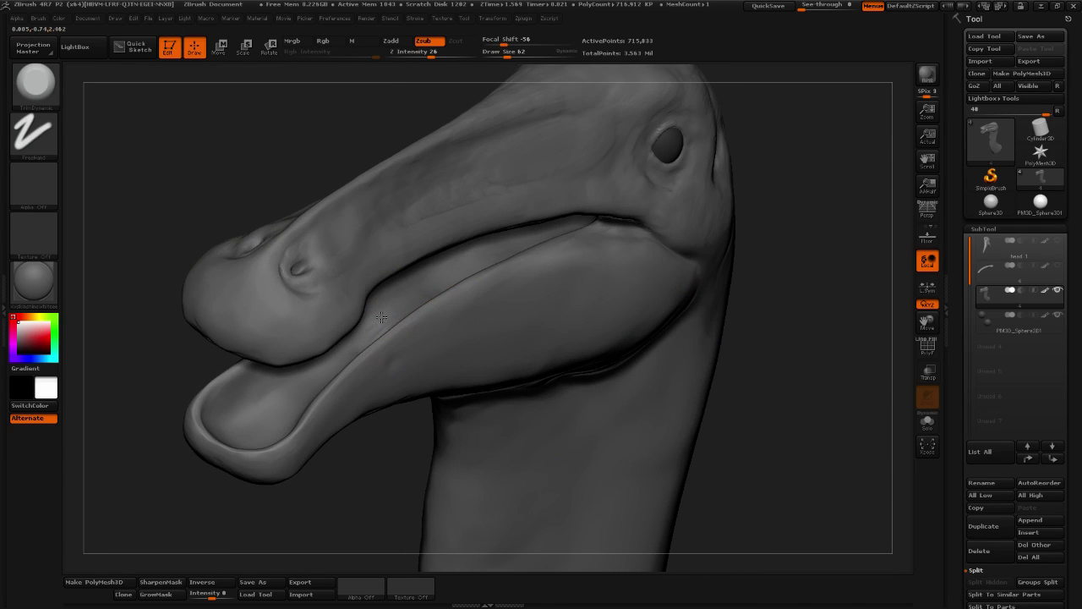
left_click_drag(344, 482, 616, 334)
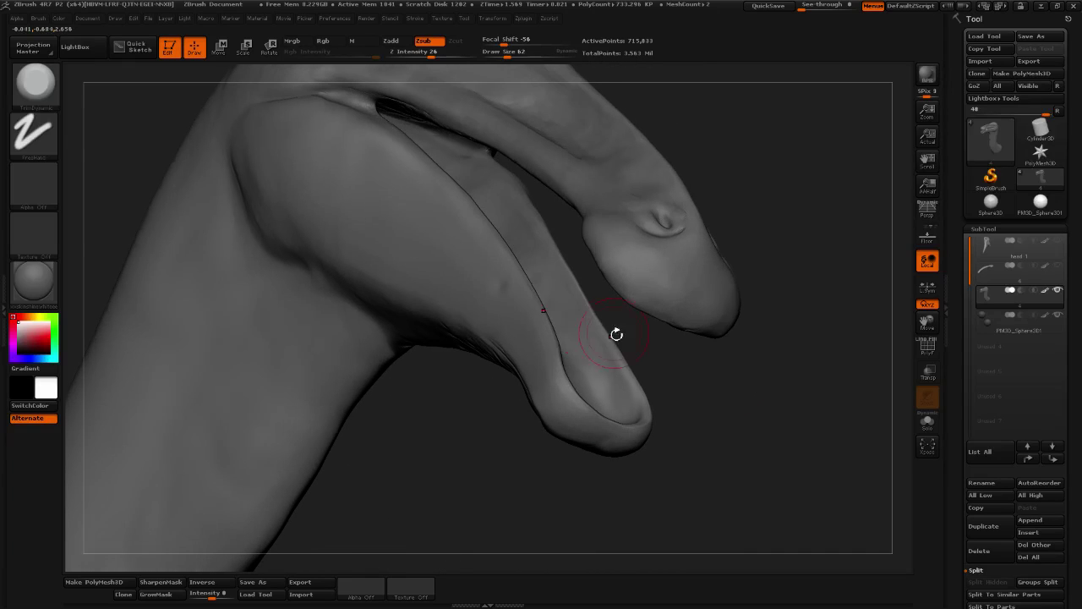
Even out the lower beak's side and underside with the TrimDynamic brush
mouse_move(504, 287)
left_mouse_down()
mouse_move(508, 317)
mouse_move(510, 297)
mouse_move(555, 346)
left_mouse_up()
mouse_move(803, 341)
left_mouse_down("shift")
mouse_move(666, 417)
mouse_move(640, 457)
mouse_move(434, 464)
mouse_move(369, 389)
left_mouse_up("shift")
left_click_drag(343, 431, 330, 371)
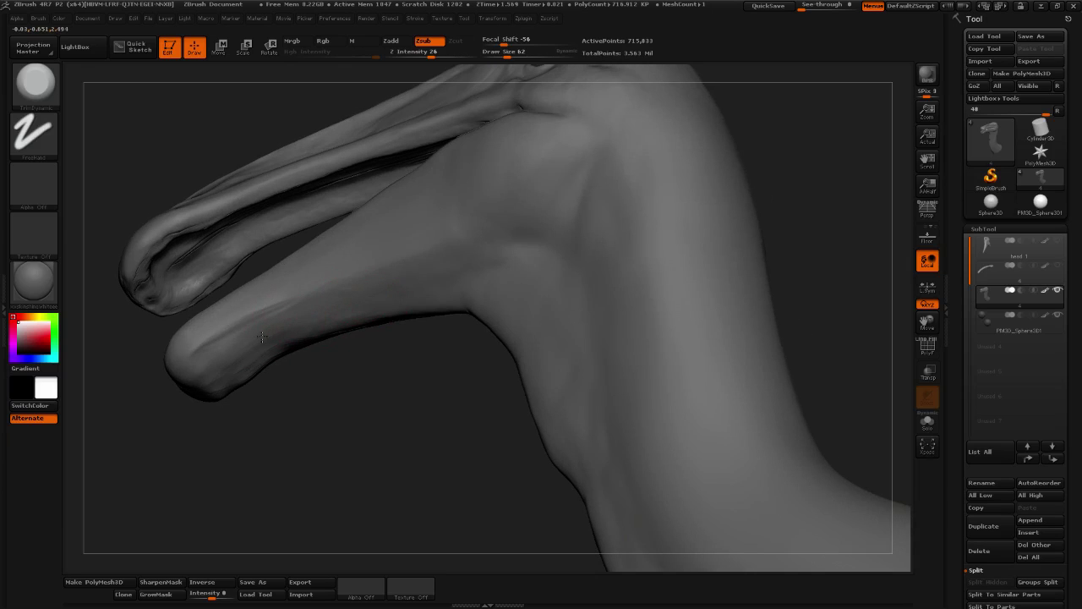
left_click_drag(288, 336, 302, 338)
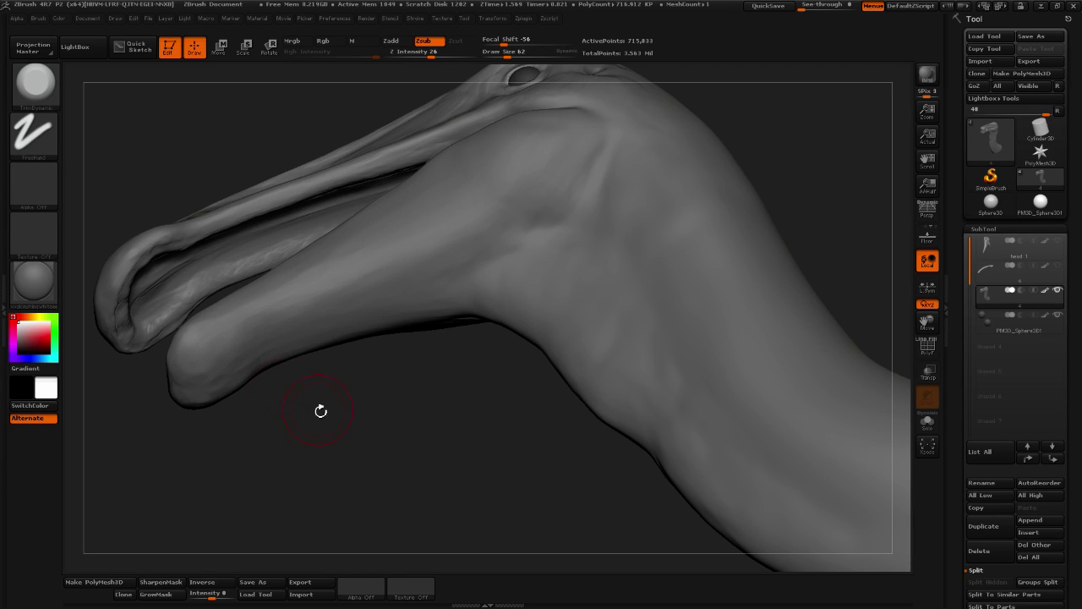
mouse_move(321, 408)
left_mouse_down()
mouse_move(265, 368)
mouse_move(295, 340)
mouse_move(318, 339)
left_mouse_up()
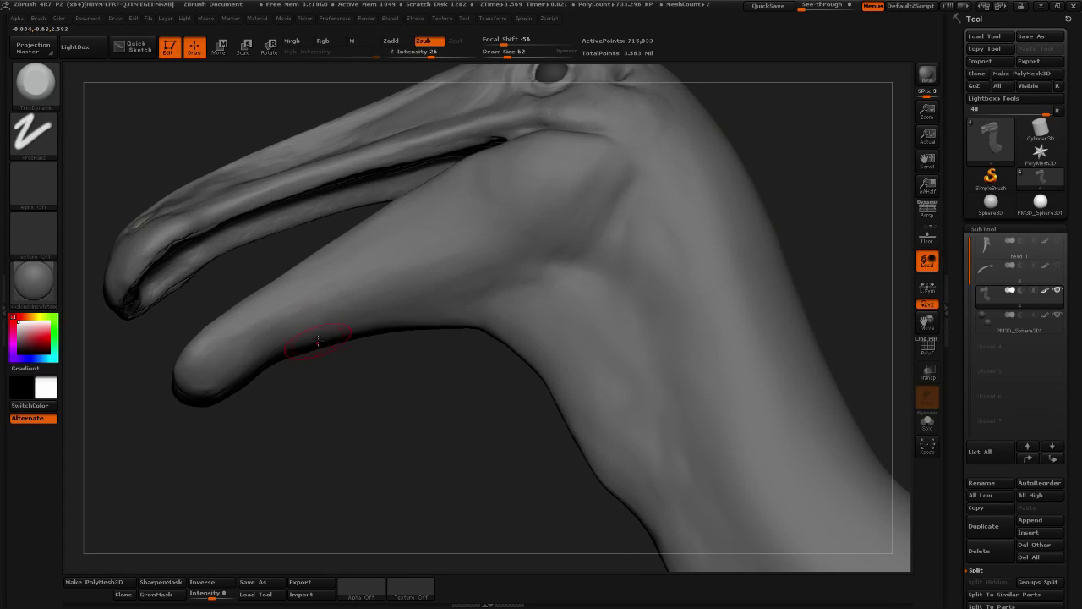
left_click_drag(375, 304, 452, 423, "shift")
left_click_drag(857, 242, 786, 280)
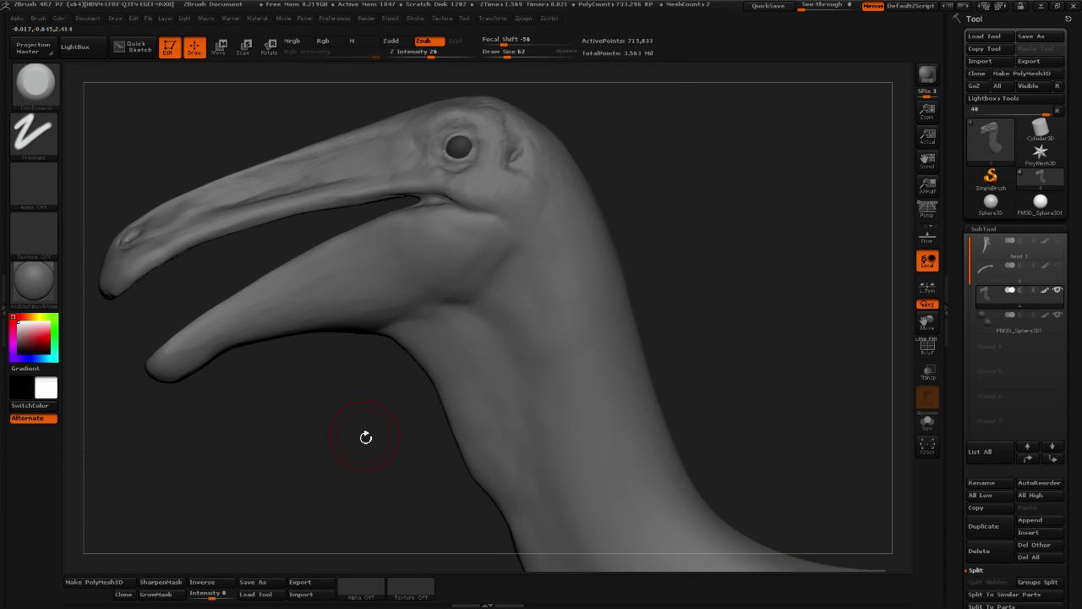
mouse_move(364, 437)
left_mouse_down("alt")
mouse_move(350, 440)
mouse_move(308, 367)
left_mouse_up("alt")
Adjust the lower beak's underside curve with the Move brush at Draw Size 97, and set Draw Size to 47
left_click(36, 85)
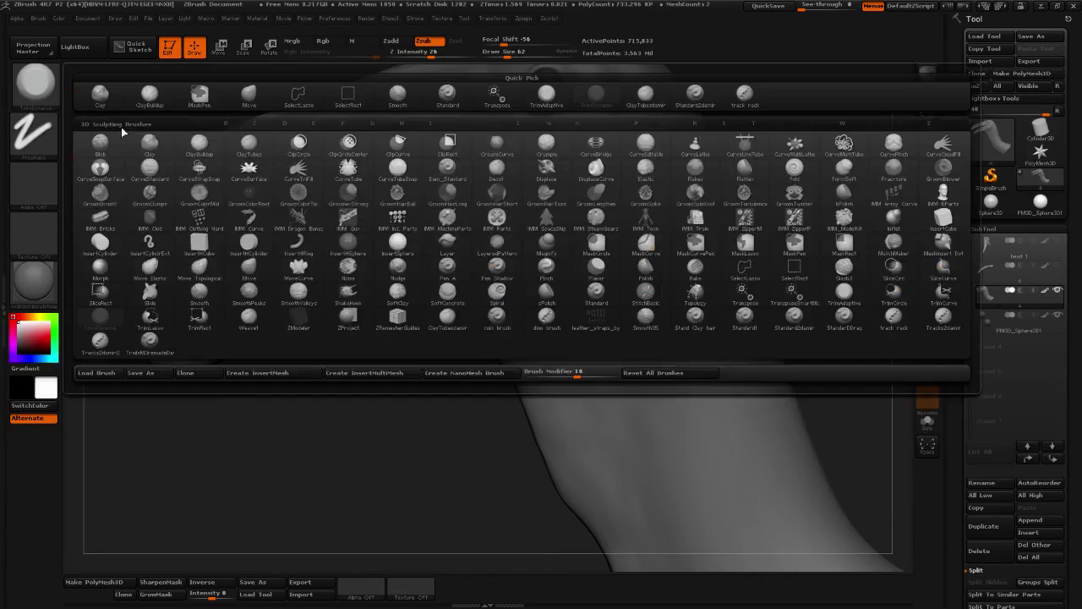
left_click(258, 98)
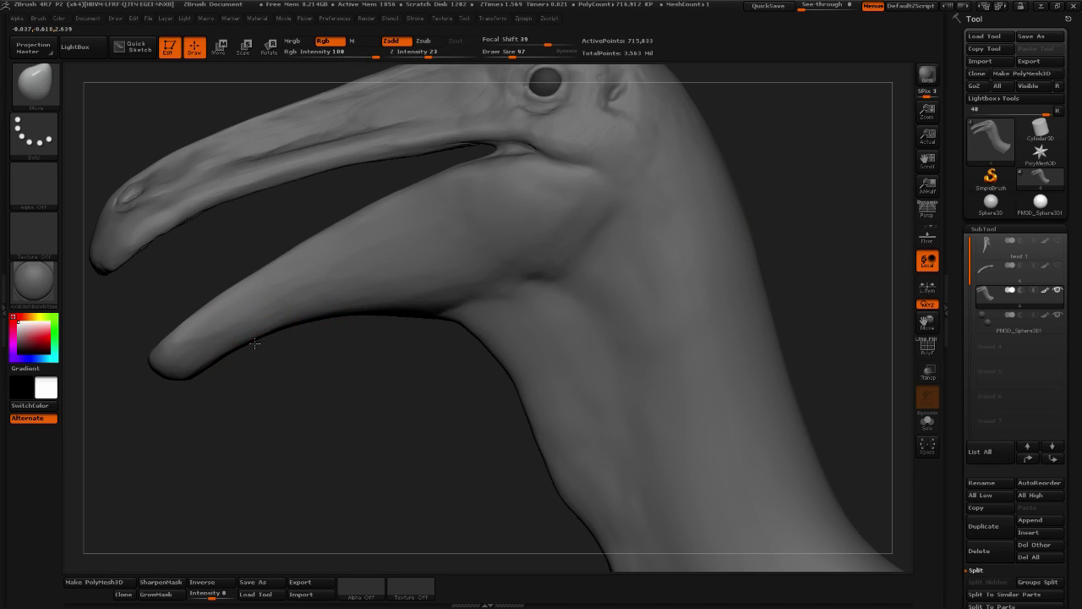
left_click_drag(426, 392, 614, 293, "alt")
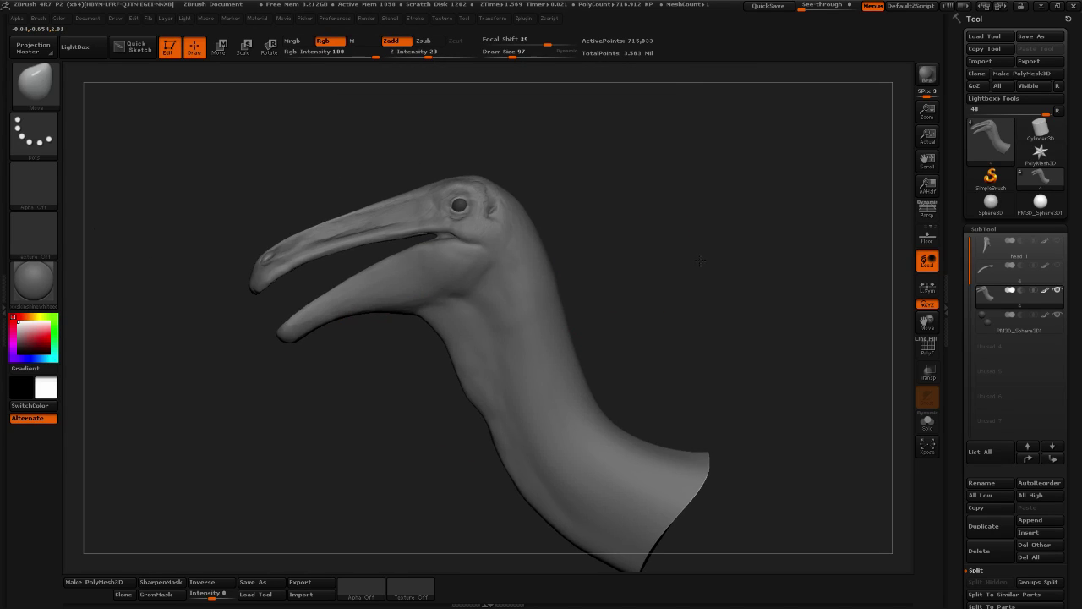
left_click_drag(687, 261, 705, 309)
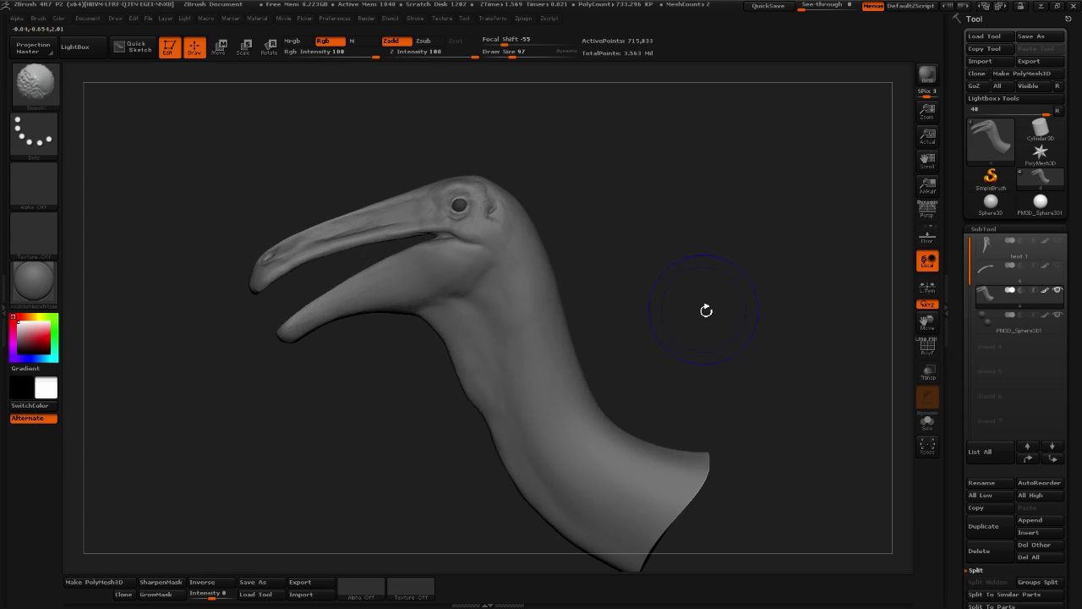
left_click_drag(396, 437, 396, 467, "alt")
left_click_drag(659, 126, 679, 173, "alt")
left_click_drag(516, 56, 508, 59)
mouse_move(688, 170)
left_mouse_down("alt")
mouse_move(673, 155)
mouse_move(672, 181)
left_mouse_up("alt")
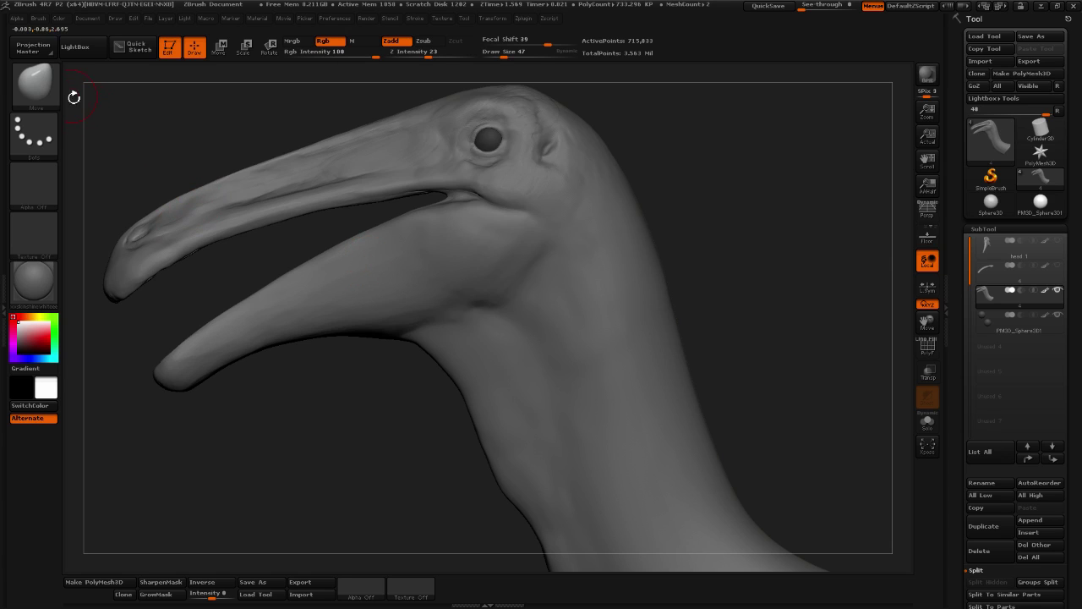
Select the Standard brush with only Rgb active, pick a bright cyan-blue, and paint the lower beak's outer side
left_click(33, 83)
left_click(34, 83)
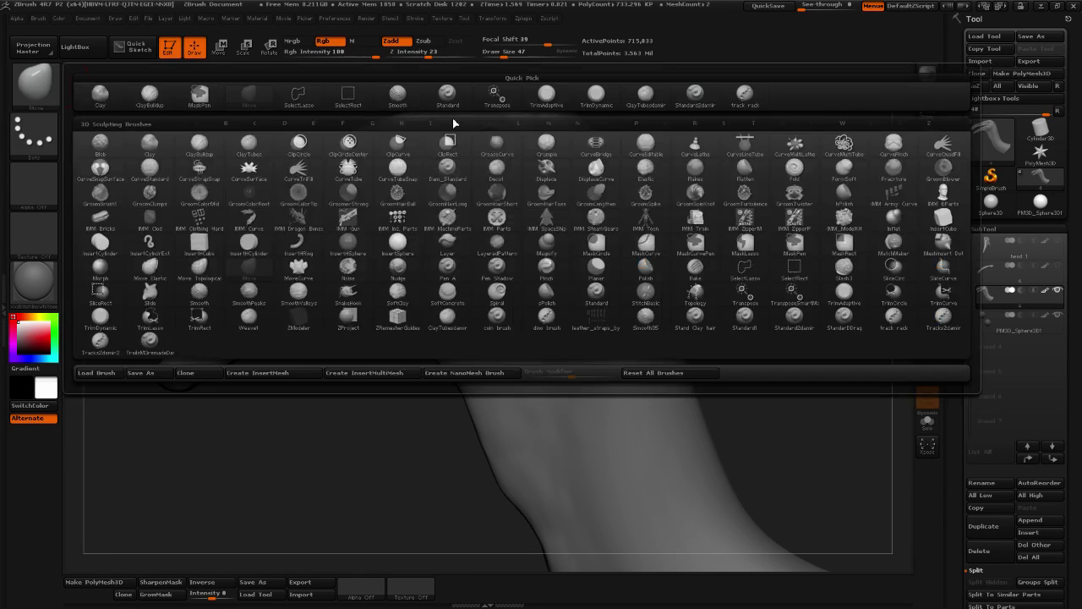
left_click(448, 95)
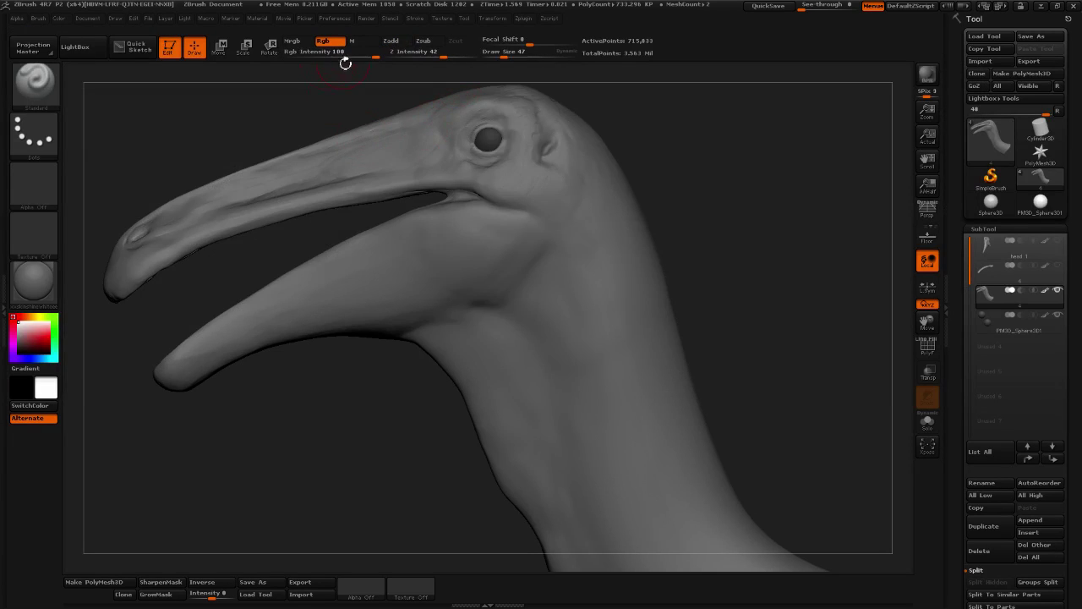
left_click(51, 340)
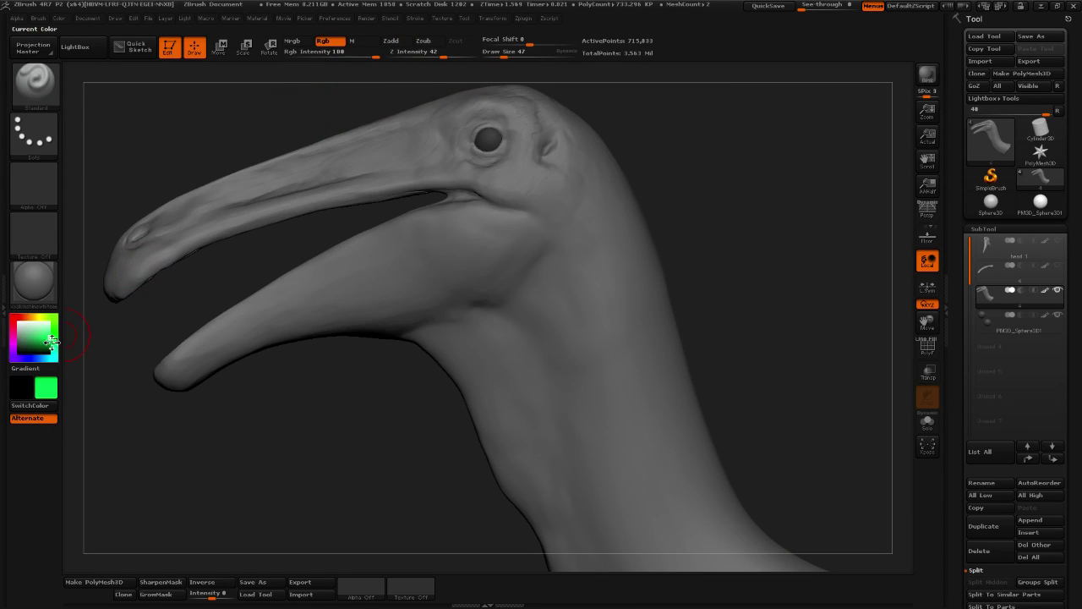
left_click(41, 359)
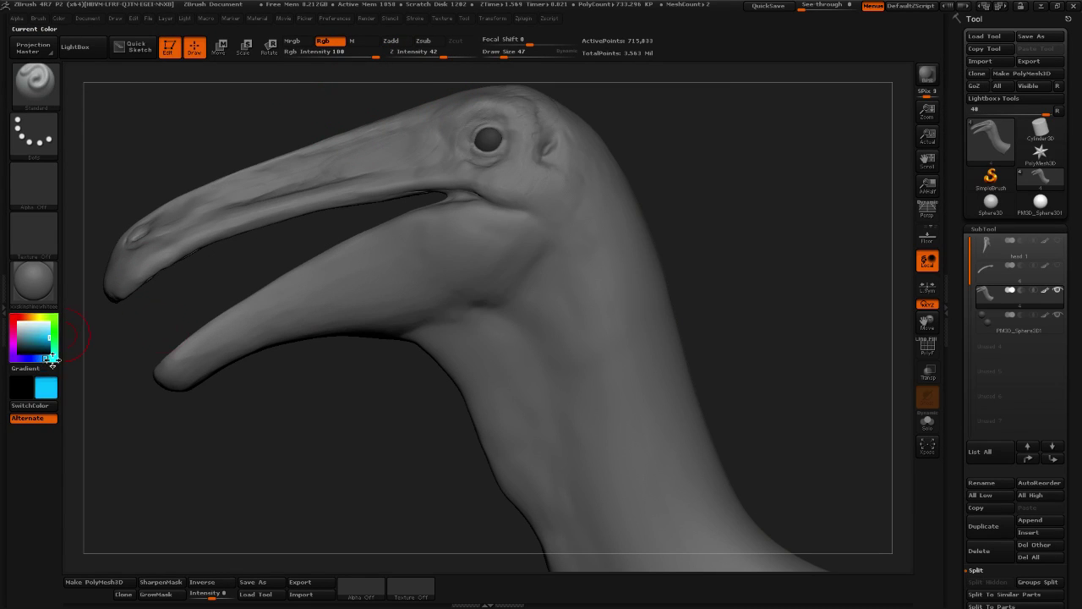
mouse_move(258, 324)
left_mouse_down()
mouse_move(173, 372)
mouse_move(355, 280)
mouse_move(423, 303)
mouse_move(499, 270)
left_mouse_up()
mouse_move(450, 298)
left_mouse_down()
mouse_move(507, 262)
mouse_move(474, 252)
mouse_move(391, 271)
mouse_move(431, 230)
mouse_move(413, 234)
mouse_move(482, 210)
mouse_move(452, 223)
mouse_move(475, 220)
mouse_move(504, 236)
left_mouse_up()
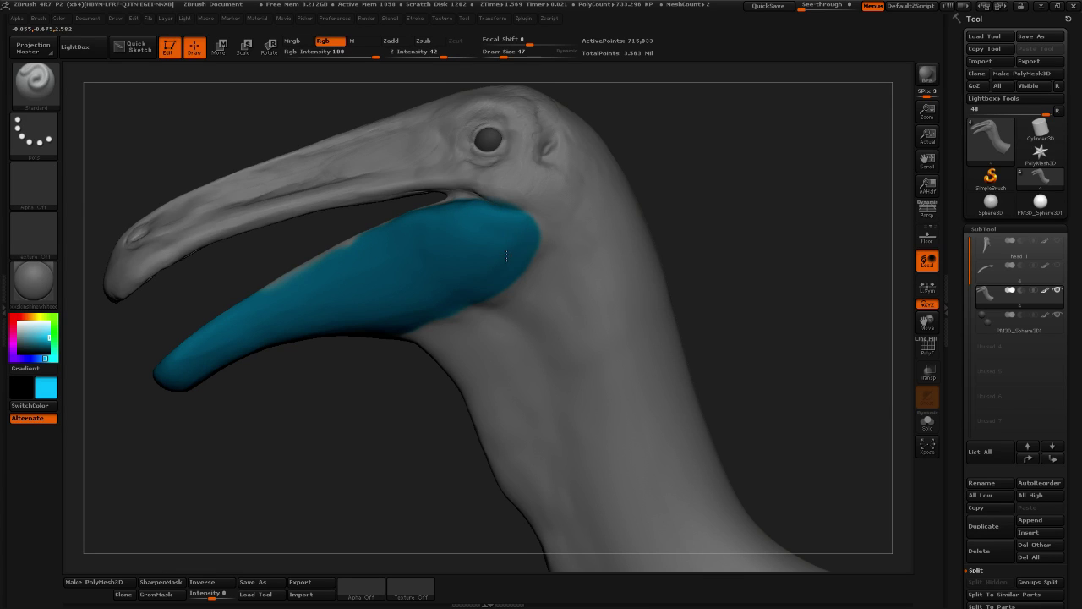
Set Draw Size to 97 and paint the rim and inside of the lower beak's tip cyan-blue
right_click_drag(530, 241, 380, 266)
left_click_drag(379, 266, 318, 275)
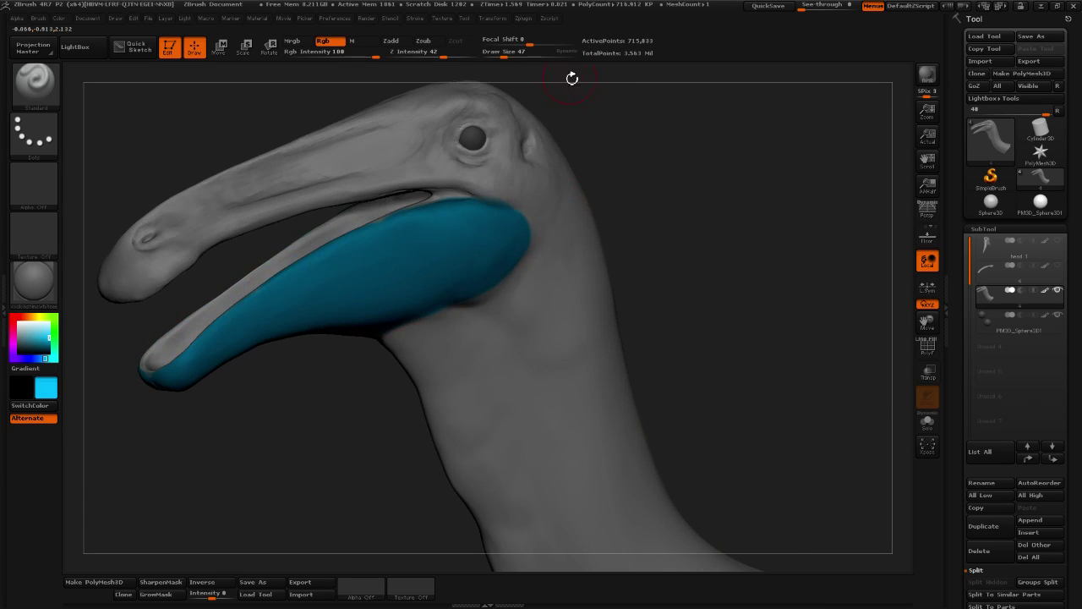
left_click(505, 54)
left_click_drag(506, 54, 512, 54)
mouse_move(732, 157)
right_mouse_down("ctrl")
mouse_move(745, 155)
mouse_move(719, 160)
right_mouse_up("ctrl")
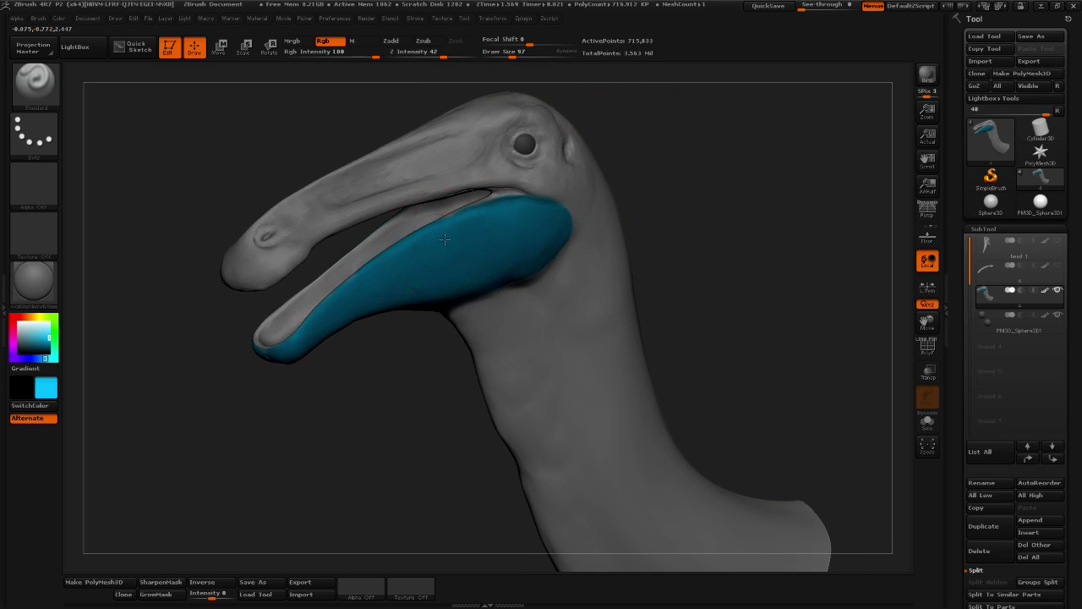
left_click_drag(320, 283, 338, 254)
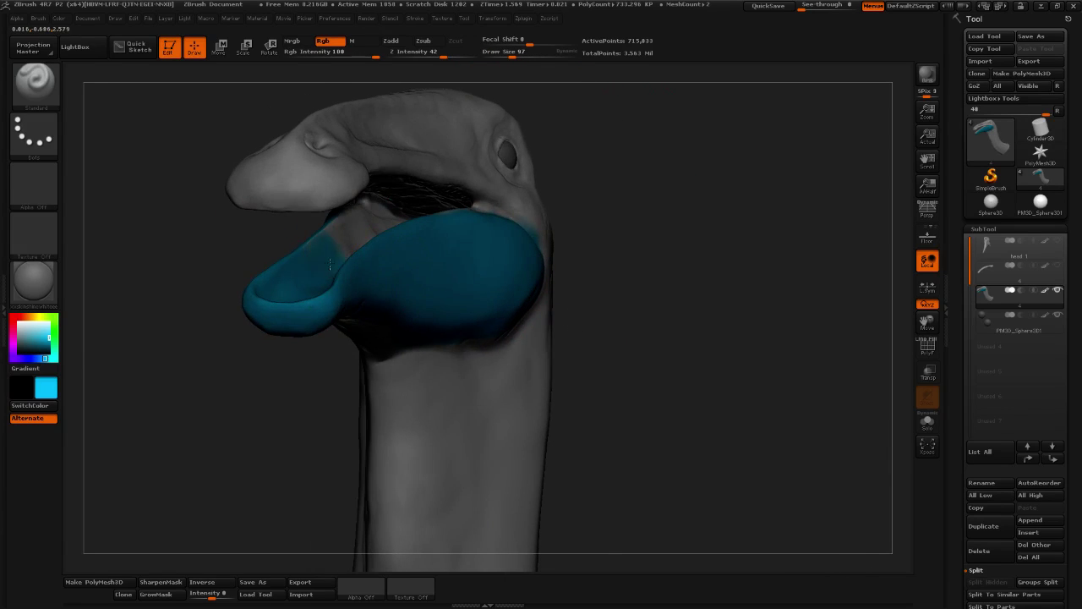
left_click_drag(694, 190, 549, 207)
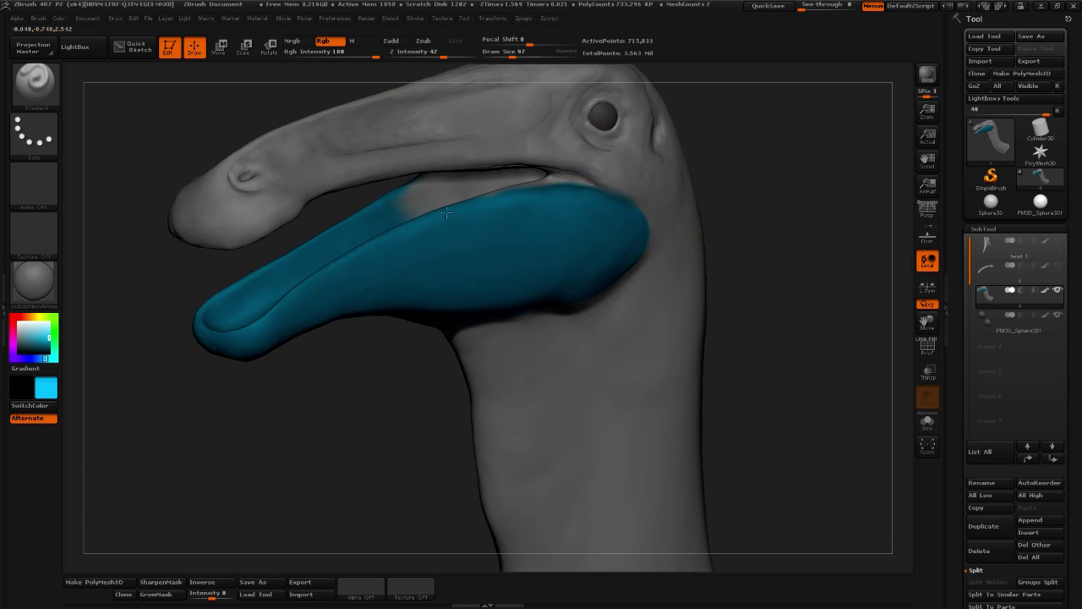
Extend the cyan-blue paint along the lower beak's inner surface and upper edge toward the mouth corner
mouse_move(770, 171)
left_mouse_down()
mouse_move(811, 161)
mouse_move(673, 249)
mouse_move(748, 317)
left_mouse_up()
left_click_drag(741, 161, 728, 133, "alt")
left_click_drag(372, 241, 332, 258)
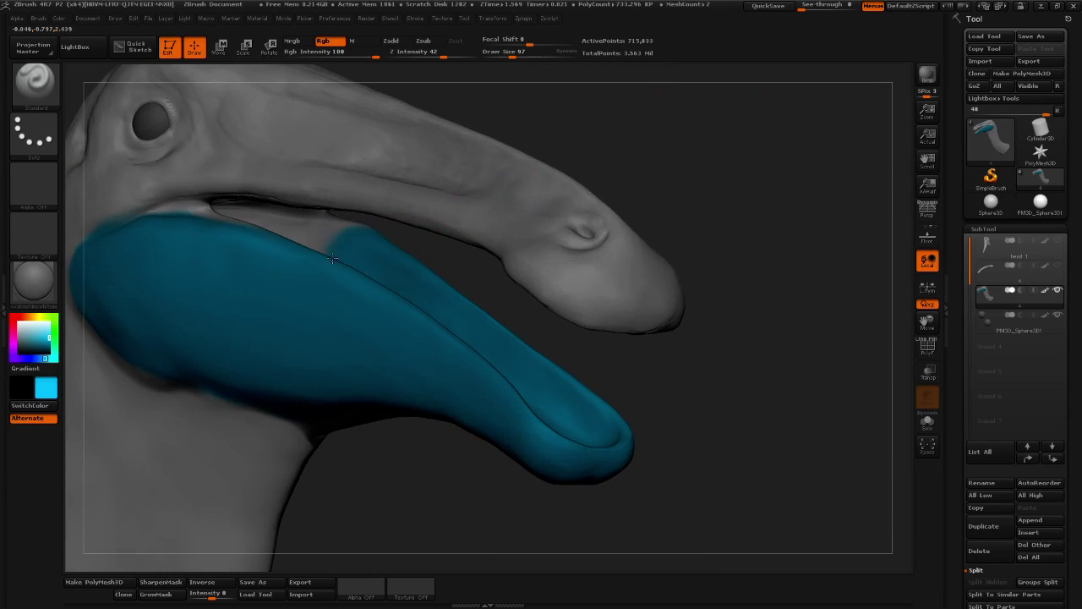
left_click_drag(734, 308, 628, 258)
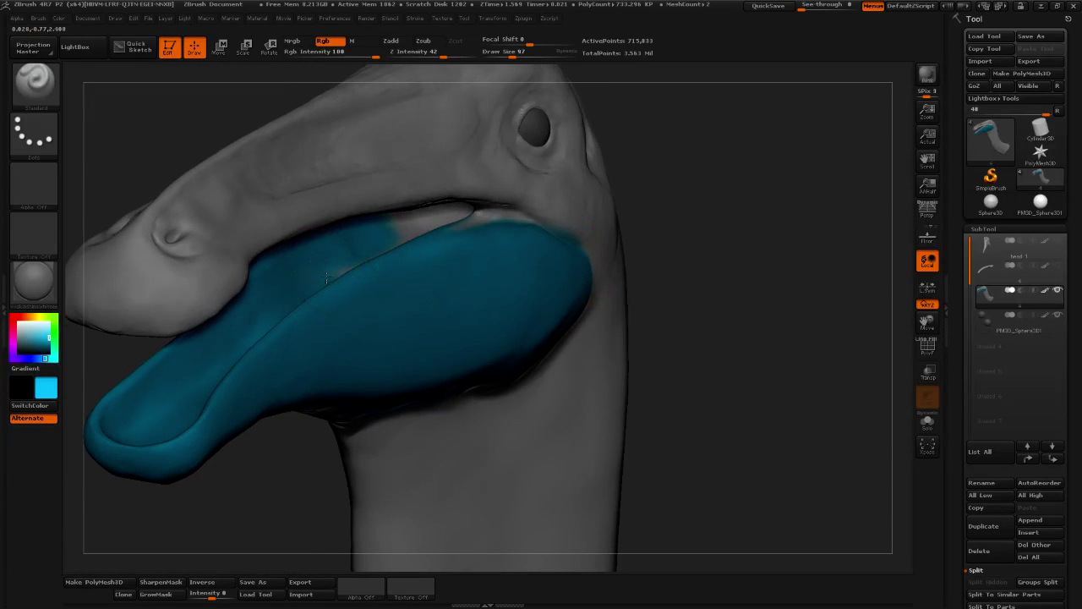
left_click_drag(713, 191, 380, 279)
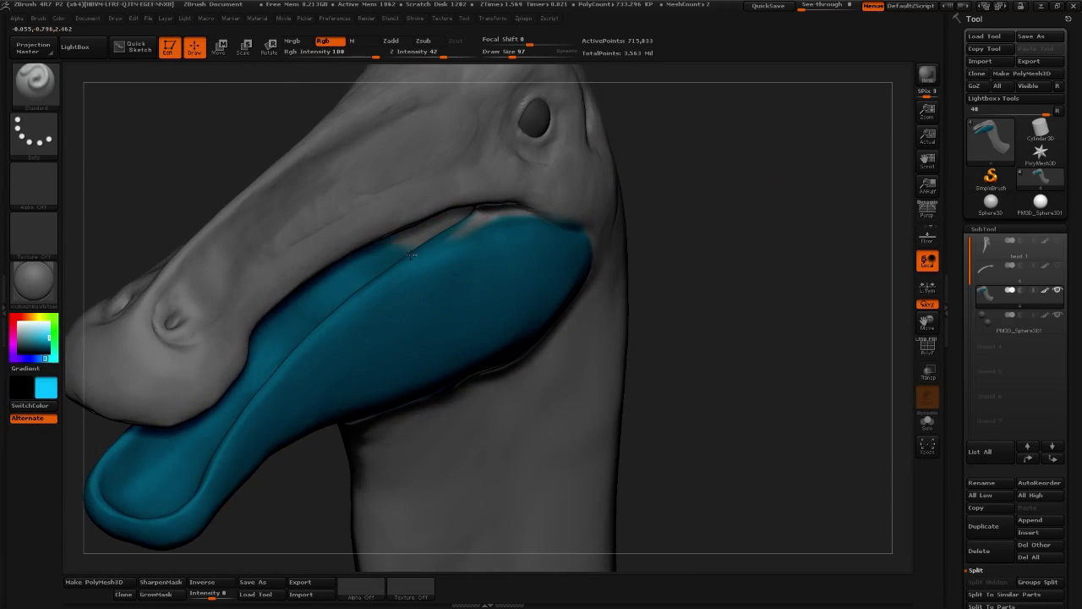
left_click_drag(681, 222, 746, 233)
left_click_drag(526, 186, 339, 218)
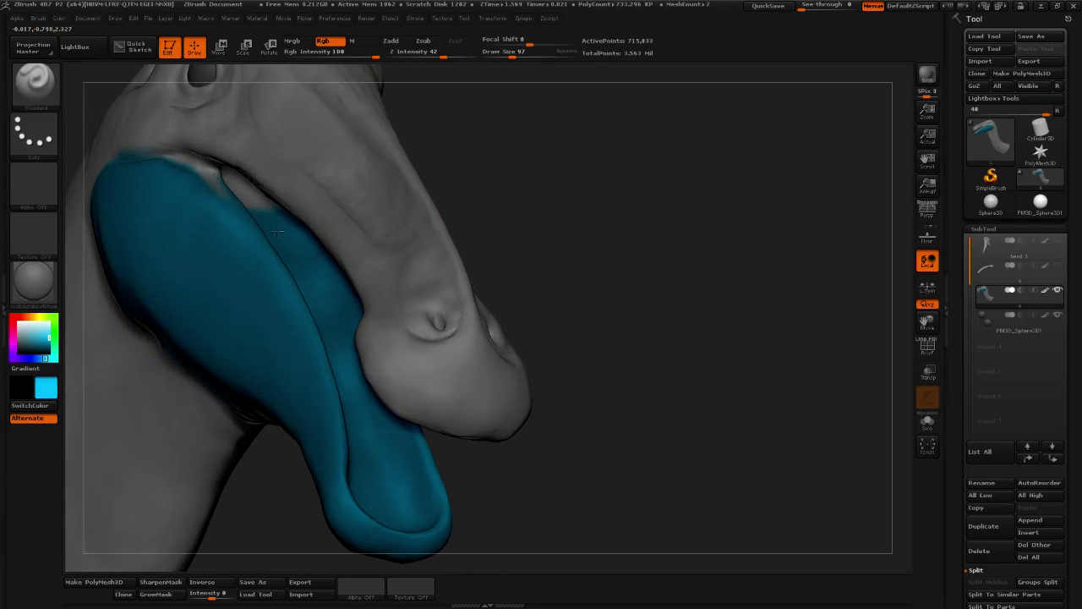
left_click_drag(277, 231, 241, 195)
left_click_drag(566, 203, 559, 195)
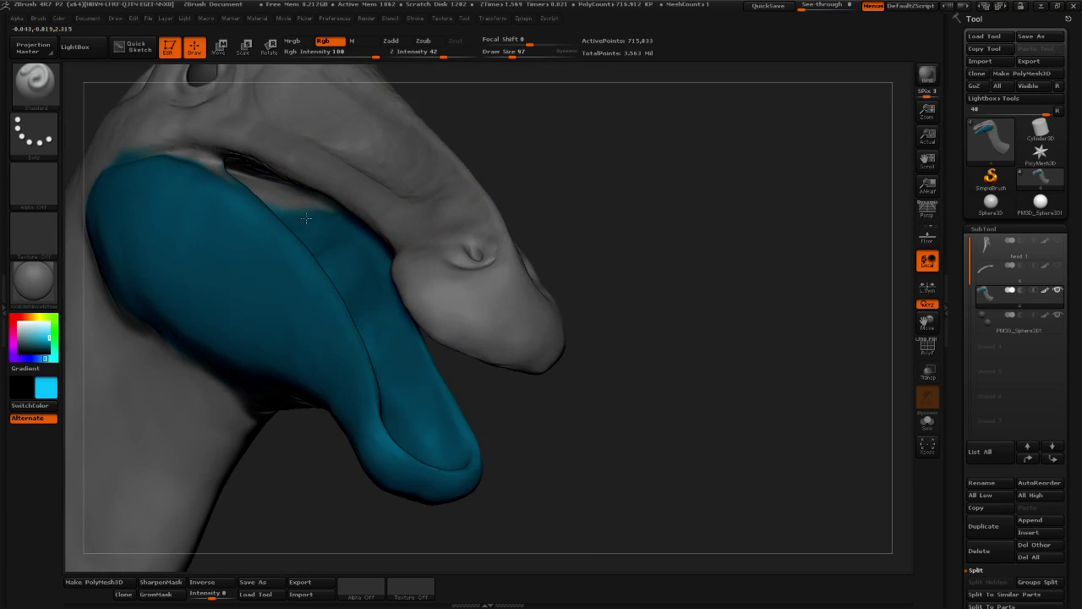
left_click_drag(523, 227, 575, 216)
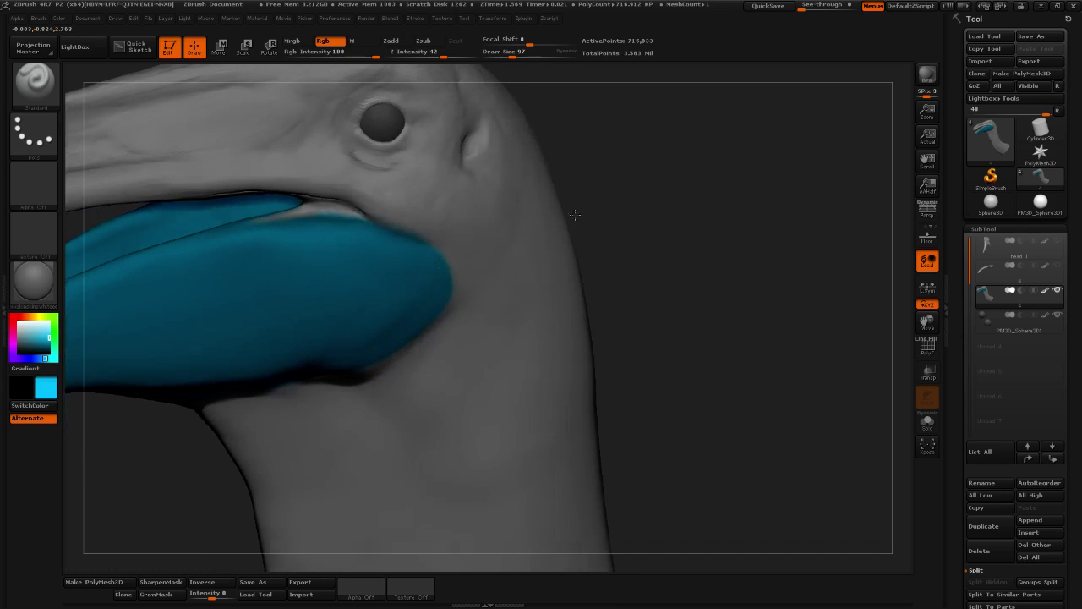
Set Draw Size to 47 and fill the unpainted patch at the mouth corner with cyan-blue
left_click_drag(520, 52, 504, 53)
mouse_move(638, 116)
left_mouse_down()
mouse_move(667, 152)
mouse_move(667, 181)
left_mouse_up()
left_click_drag(324, 237, 267, 245)
left_click_drag(320, 222, 335, 219)
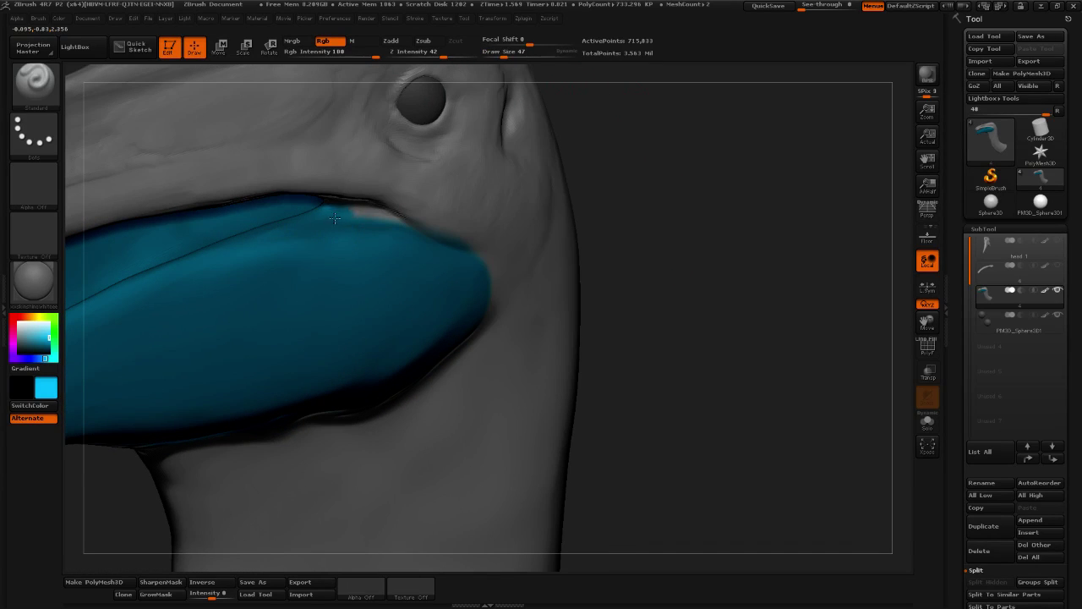
mouse_move(728, 260)
left_mouse_down()
mouse_move(643, 205)
mouse_move(698, 181)
left_mouse_up()
Set Draw Size to 232 and fade the cyan-blue softly from the lower beak's base onto the throat
left_click_drag(507, 54, 517, 55)
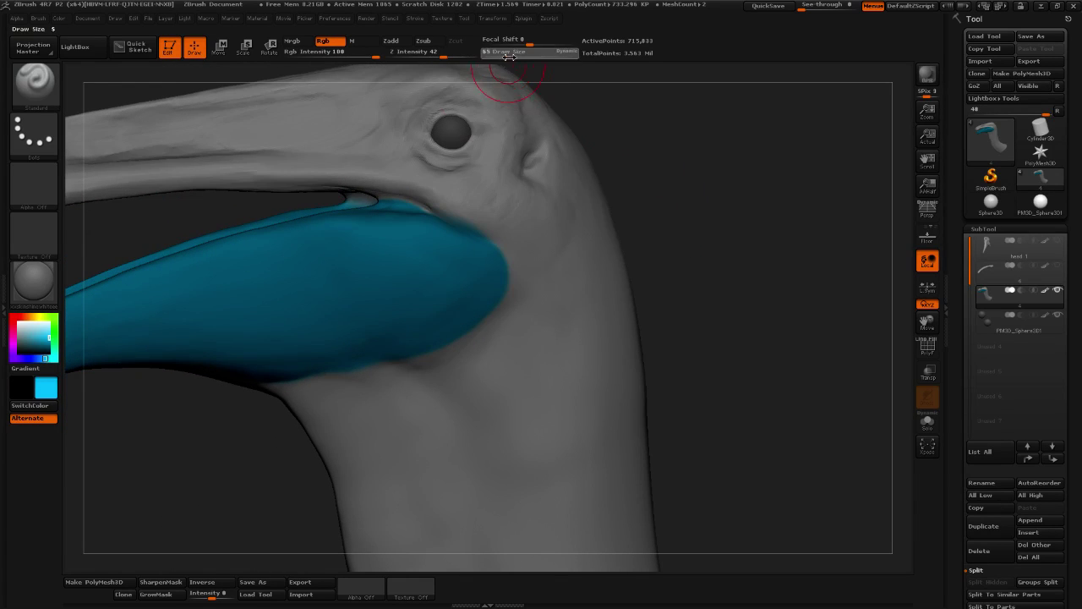
mouse_move(719, 174)
left_mouse_down("alt")
mouse_move(744, 164)
mouse_move(631, 96)
left_mouse_up("alt")
left_click_drag(531, 56, 527, 57)
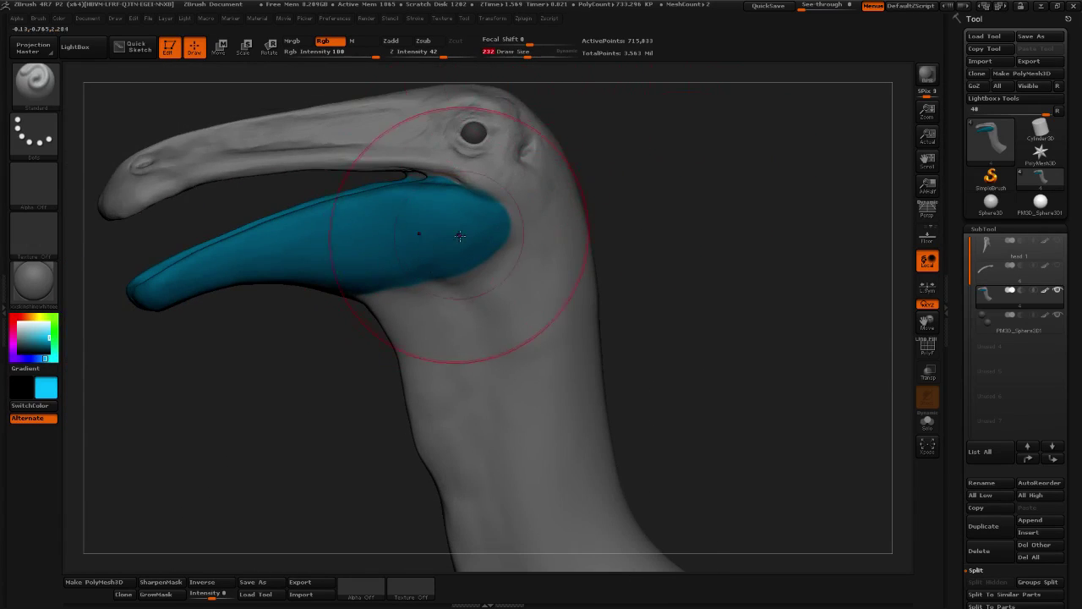
mouse_move(454, 237)
left_mouse_down()
mouse_move(462, 253)
mouse_move(423, 279)
left_mouse_up()
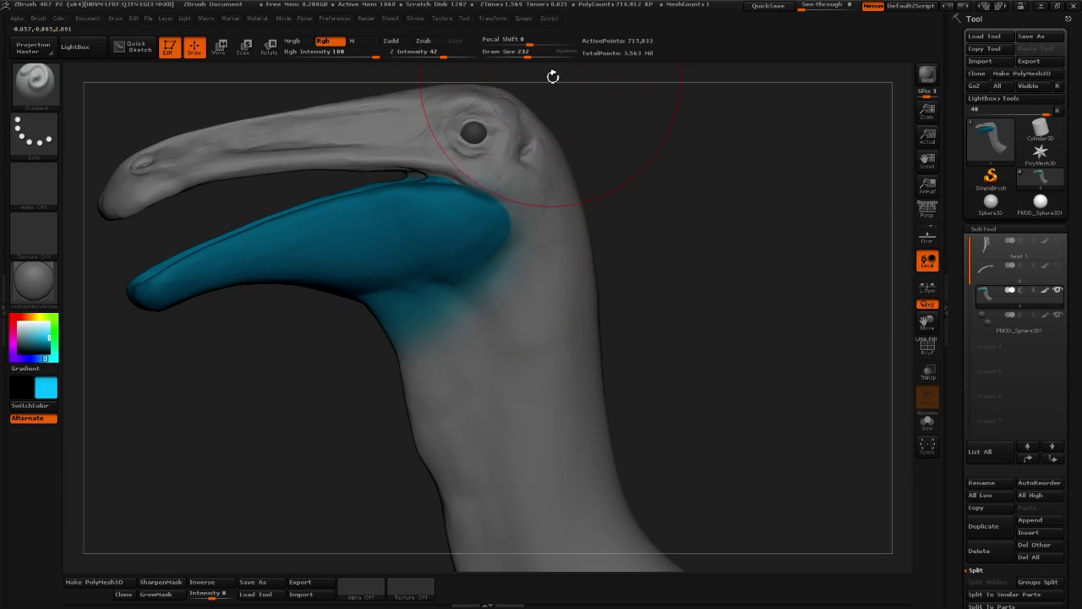
Set Draw Size to 126 and cover the lower beak's underside and rim with cyan-blue
left_click_drag(532, 56, 521, 63)
left_click_drag(665, 171, 666, 105)
left_click_drag(187, 297, 265, 293)
left_click_drag(333, 314, 623, 269)
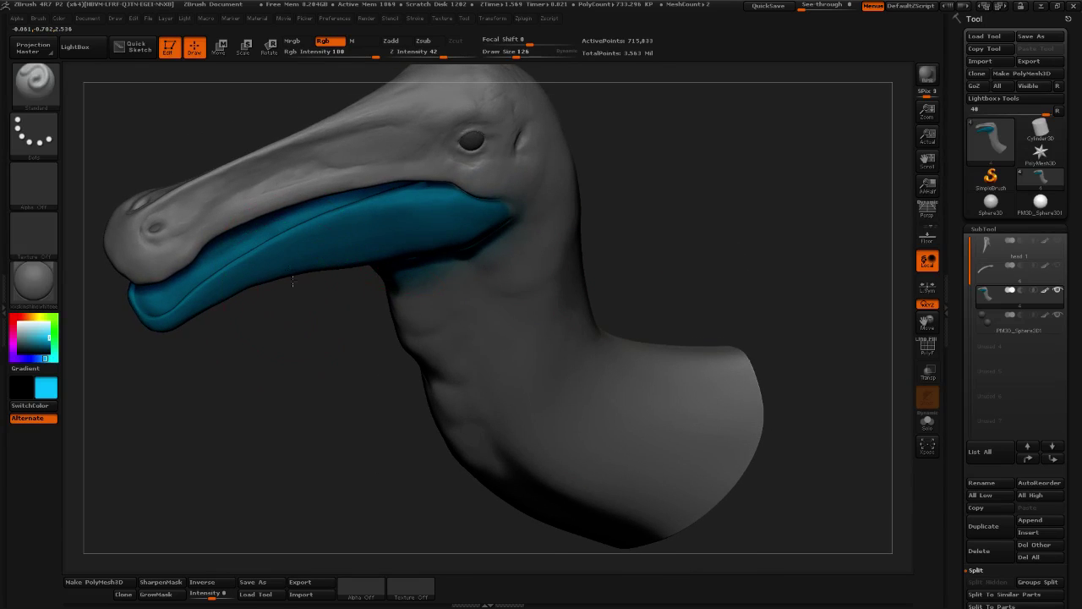
mouse_move(292, 282)
left_mouse_down()
mouse_move(290, 350)
mouse_move(313, 387)
mouse_move(160, 317)
left_mouse_up()
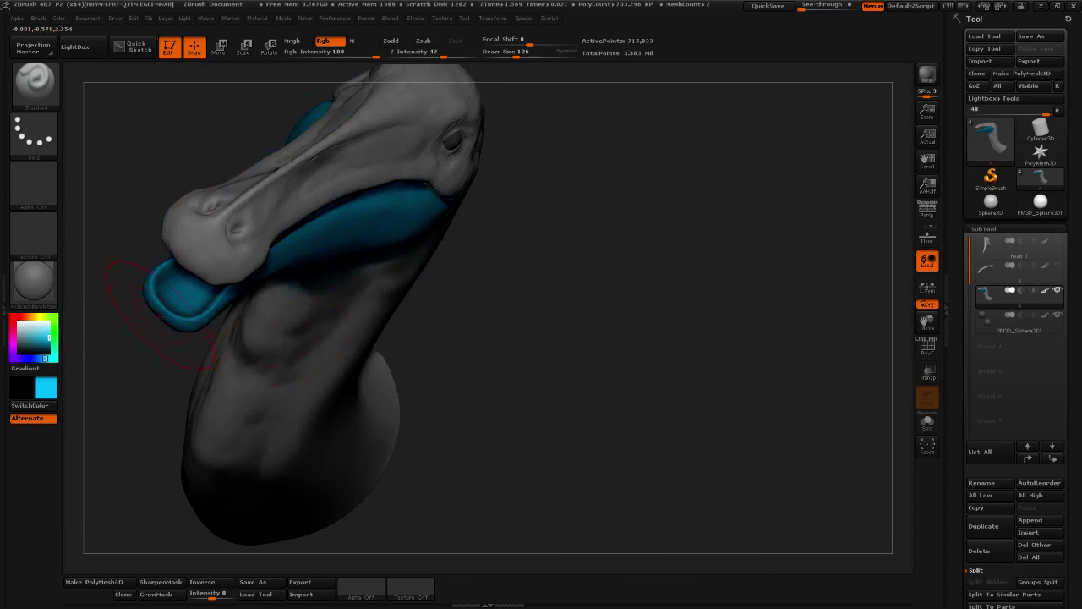
left_click_drag(523, 273, 317, 258)
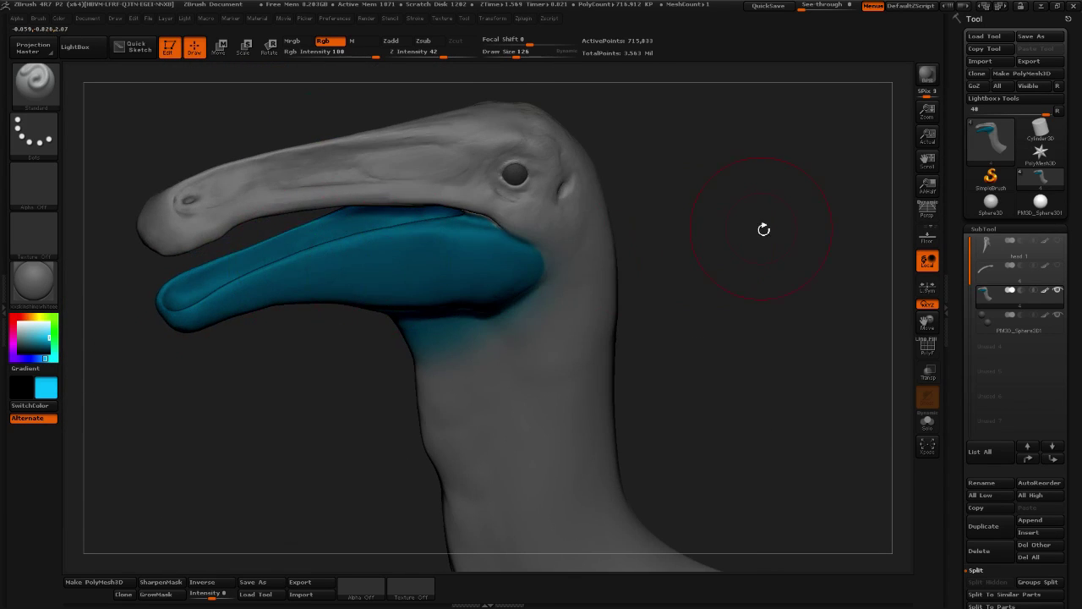
left_click_drag(764, 229, 758, 213)
Pick white, set Draw Size to 208 and paint over the cyan-blue on the throat below the lower beak's base
left_click_drag(516, 54, 511, 54)
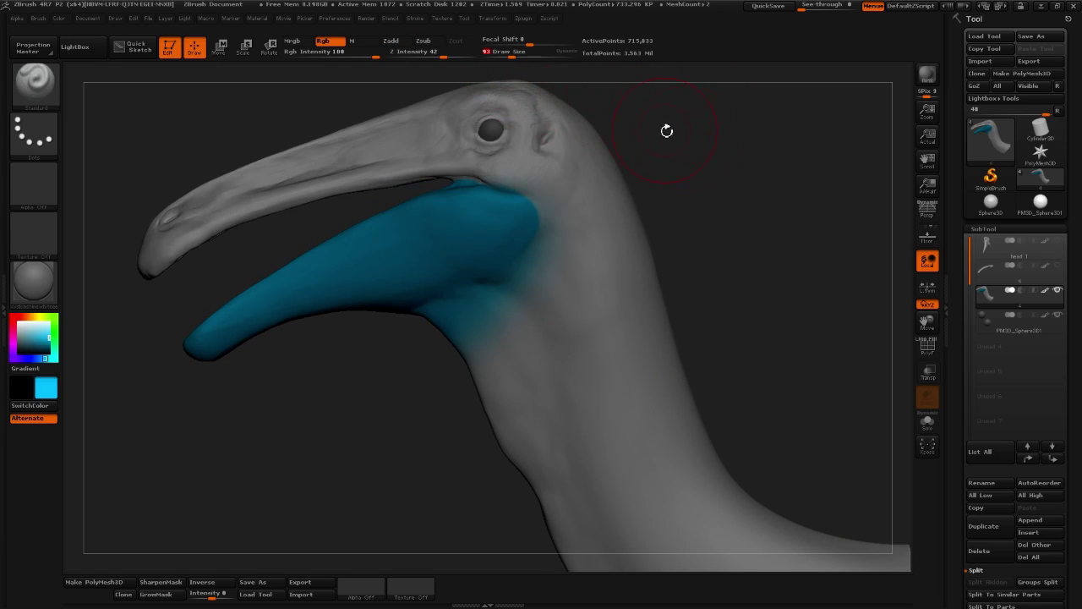
left_click_drag(666, 130, 414, 203)
left_click(14, 318)
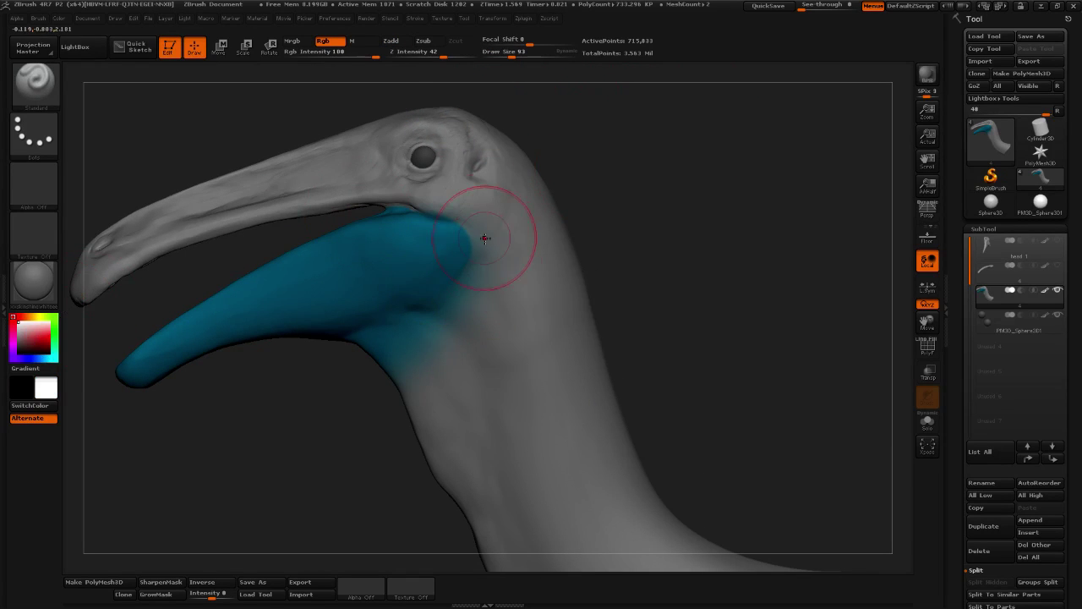
left_click_drag(685, 184, 582, 163, "alt")
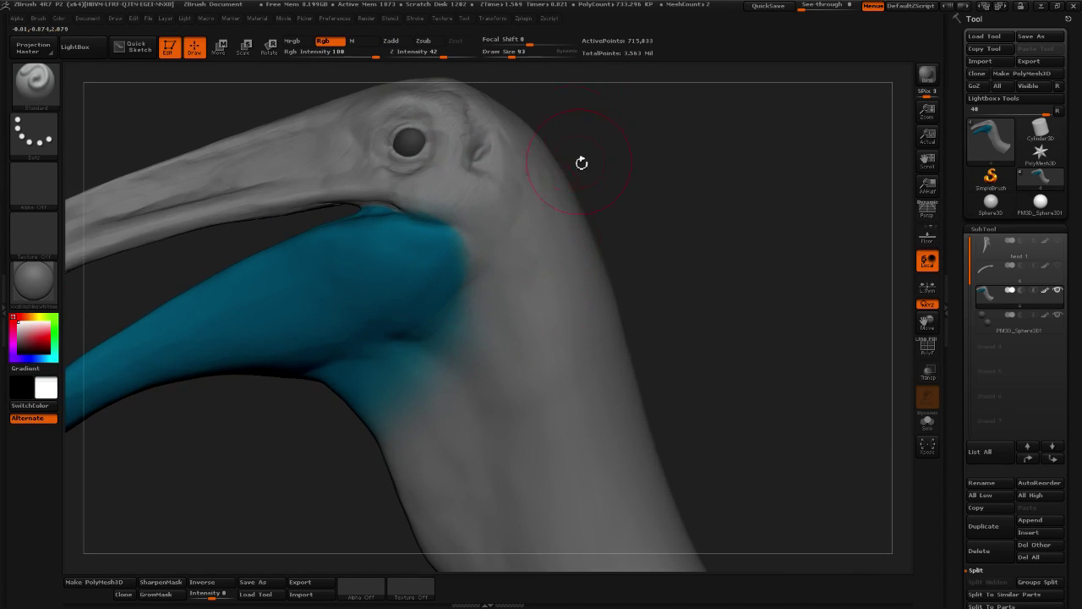
left_click(525, 53)
left_click_drag(415, 437, 454, 377)
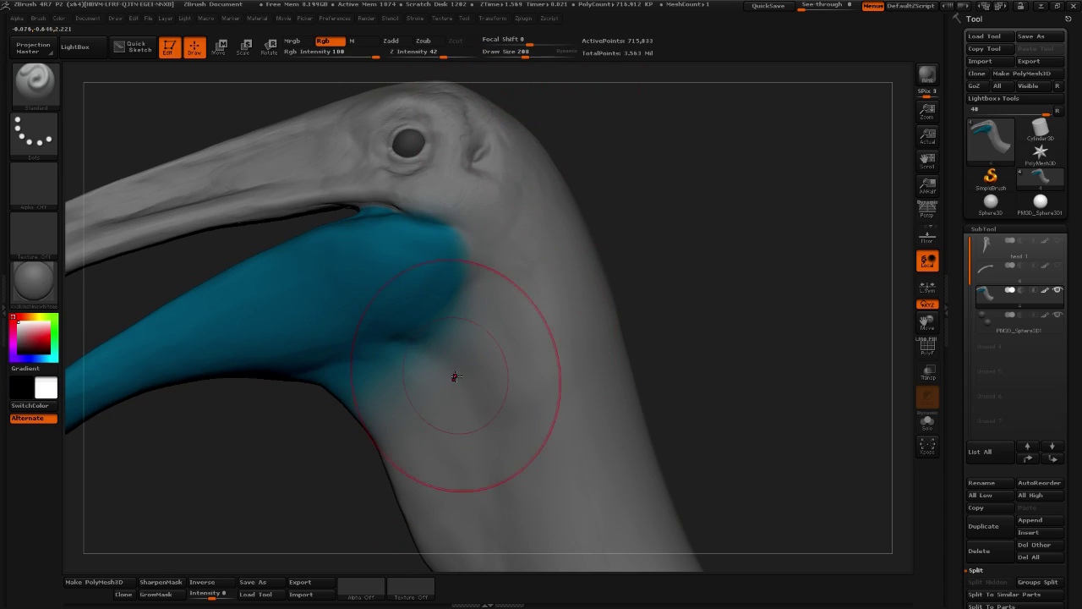
mouse_move(717, 266)
left_mouse_down()
mouse_move(730, 237)
mouse_move(454, 404)
mouse_move(415, 394)
left_mouse_up()
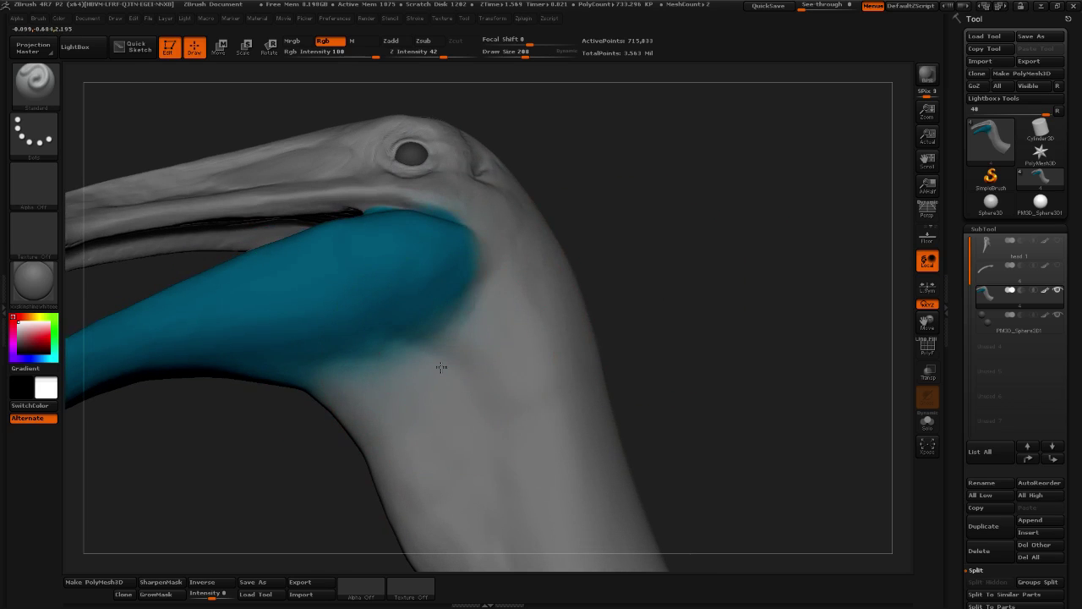
left_click_drag(693, 234, 517, 285)
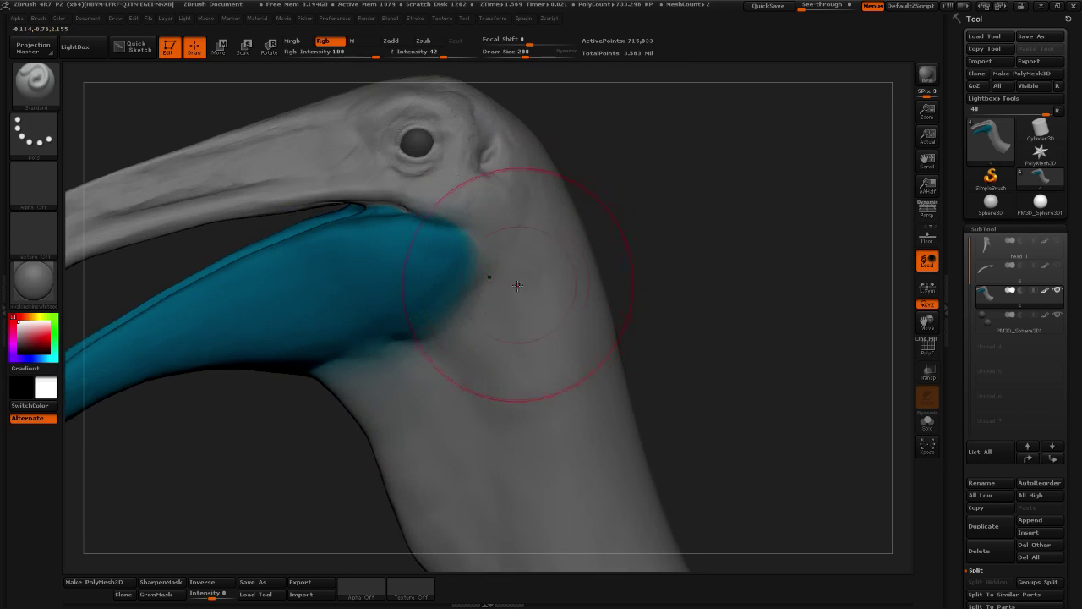
Set Draw Size to 78 and paint white along the mouth corner above the lower beak's edge
left_click_drag(523, 54, 509, 54)
left_click_drag(627, 111, 630, 155, "alt")
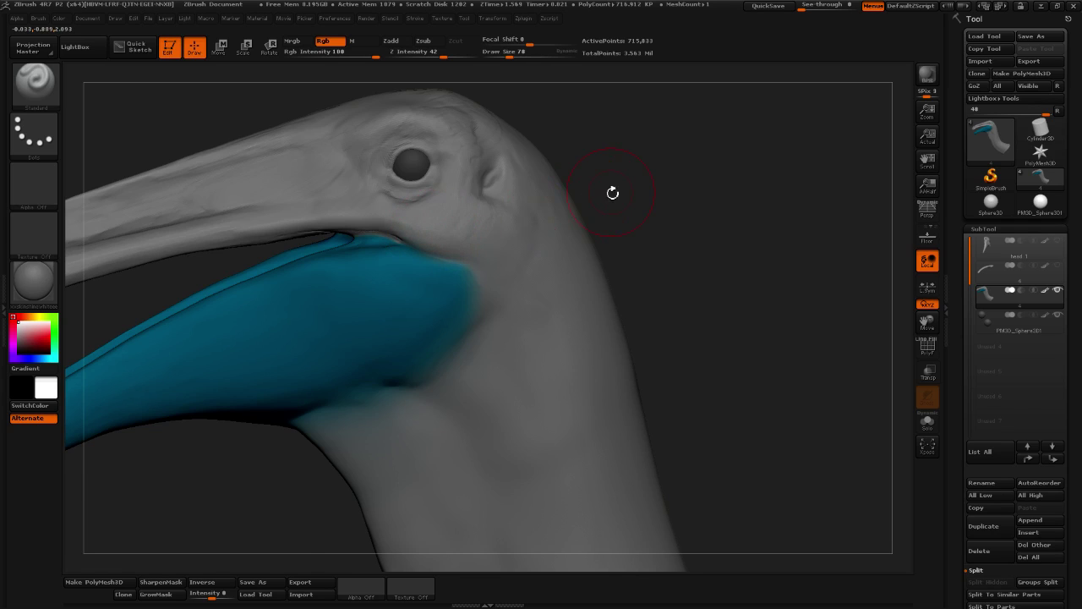
left_click_drag(612, 193, 636, 233)
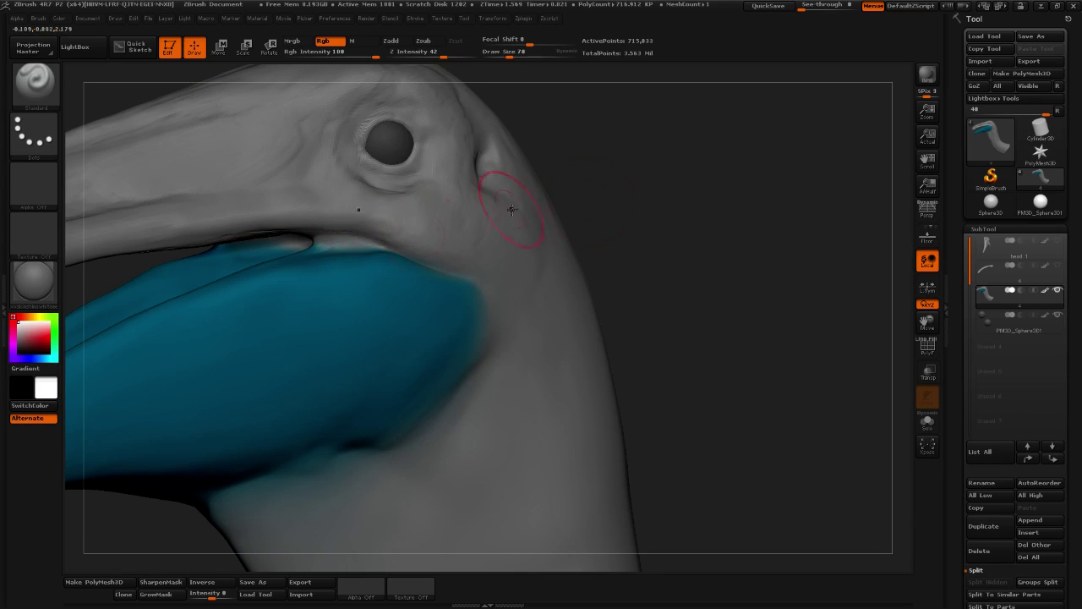
left_click_drag(585, 195, 660, 184)
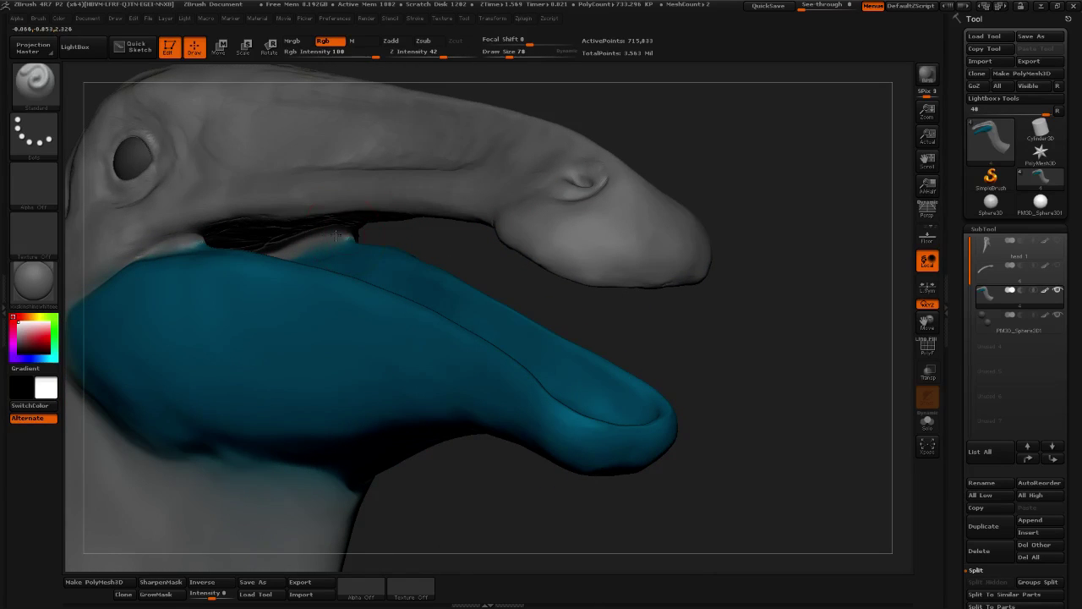
left_click_drag(688, 142, 659, 253, "alt")
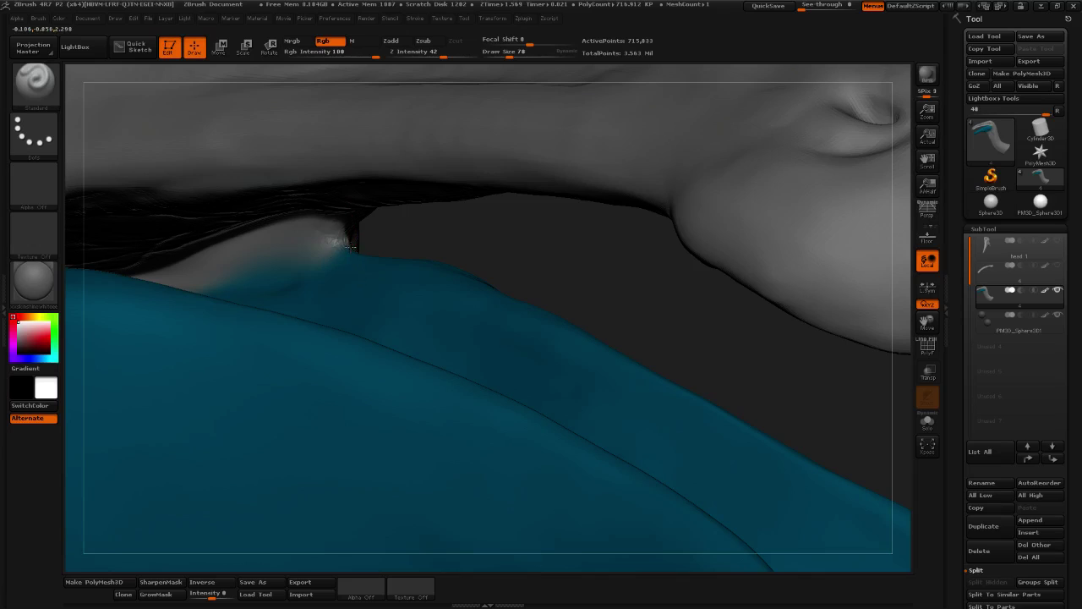
left_click_drag(526, 241, 273, 257, "alt")
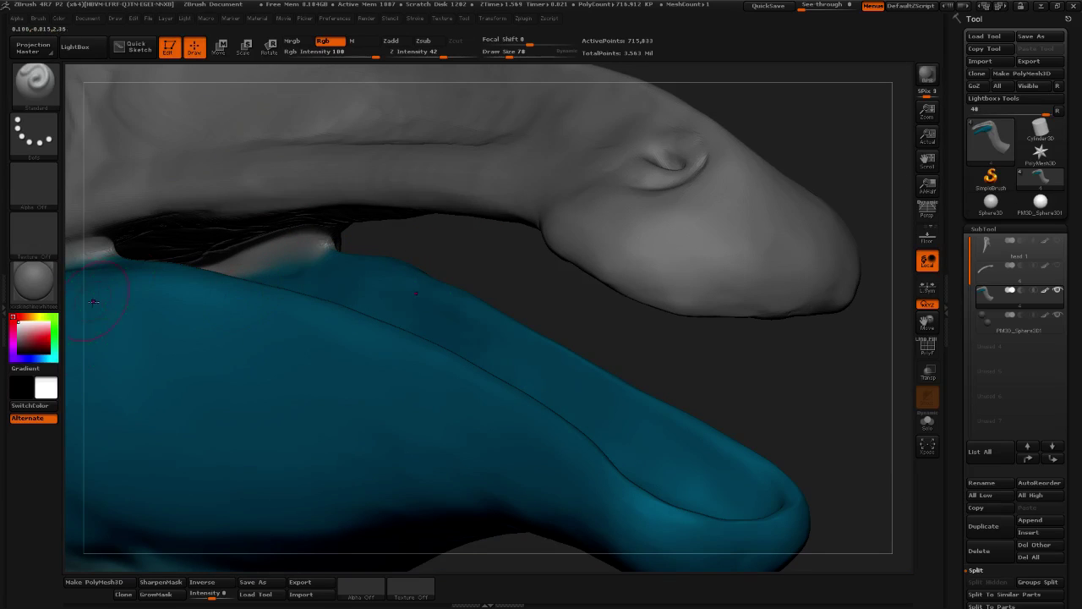
Pick cyan-blue again and repaint the lower beak's inner edge near the mouth corner
left_click_drag(38, 338, 146, 361)
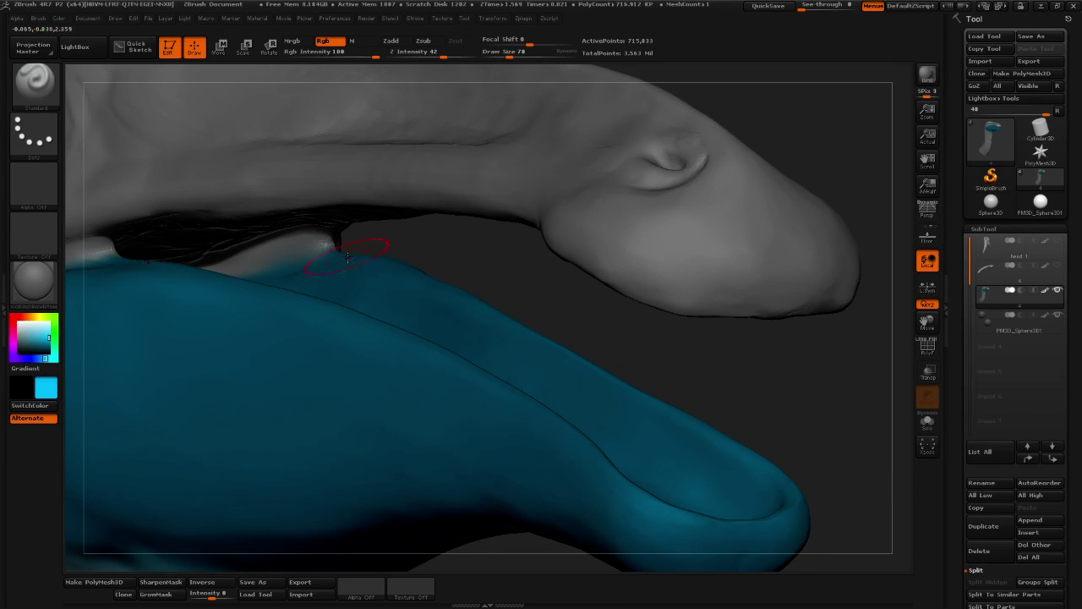
left_click_drag(405, 264, 292, 298)
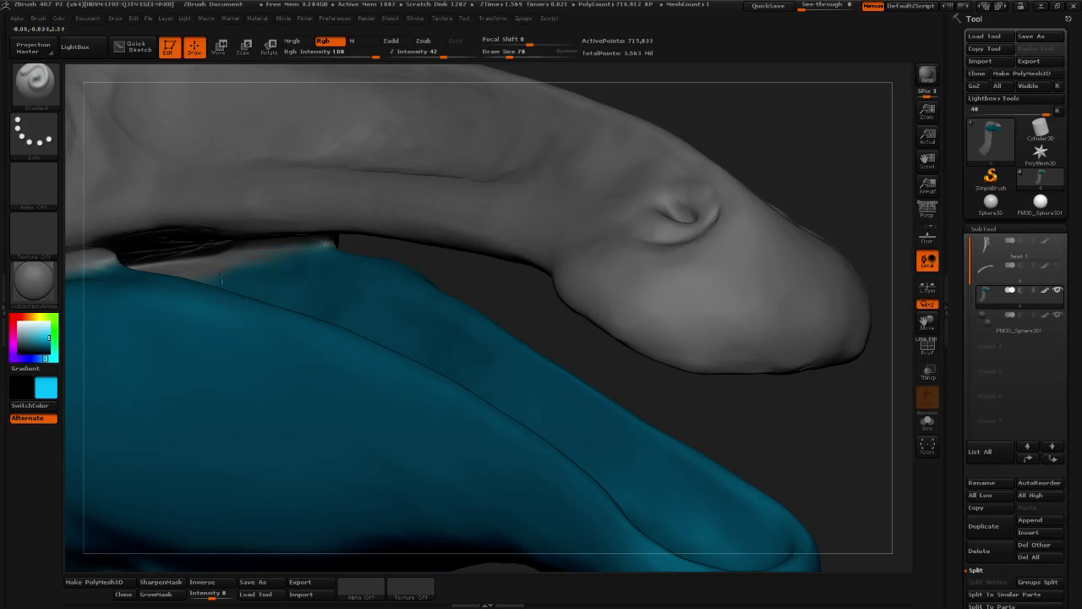
left_click_drag(766, 394, 695, 405)
left_click_drag(220, 289, 385, 293)
left_click_drag(686, 307, 724, 227)
left_click_drag(785, 262, 781, 241)
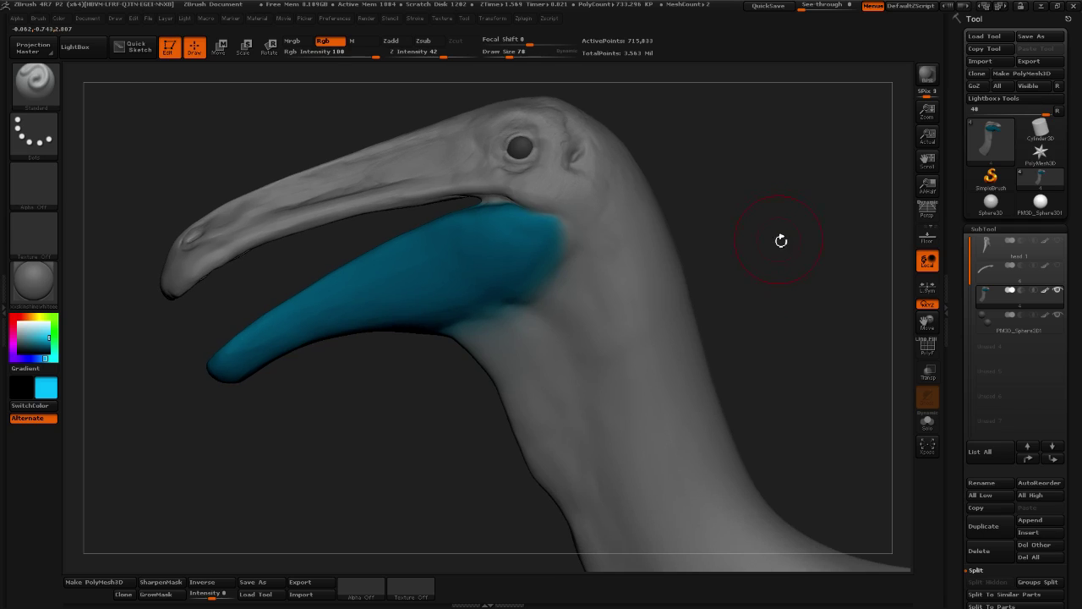
Toggle the head's polypaint off and on, and mask the painted lower beak with Mask By Intensity
left_click(1046, 290)
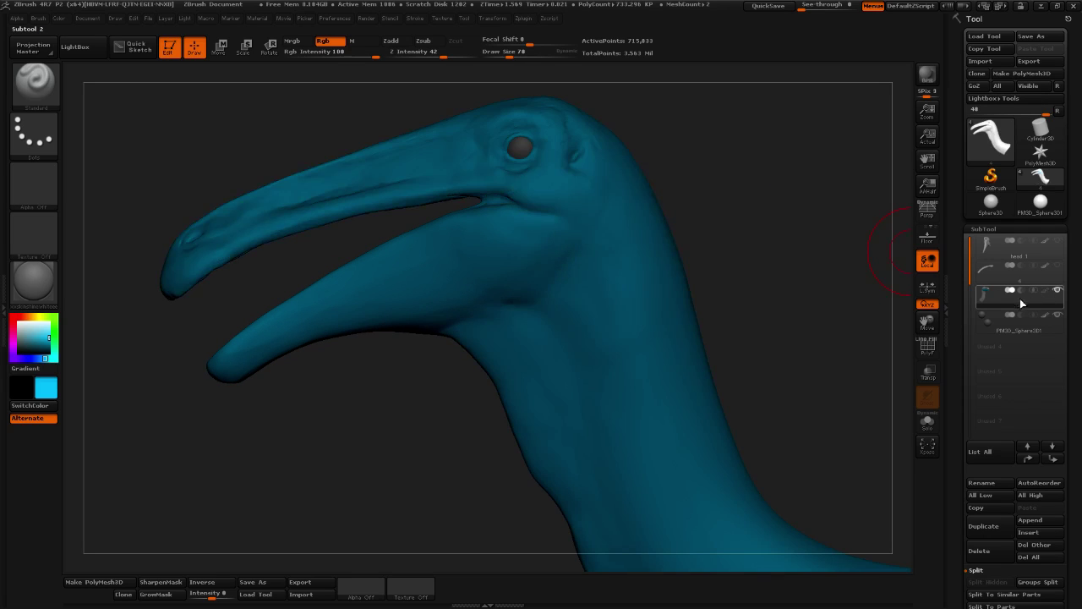
left_click(994, 295)
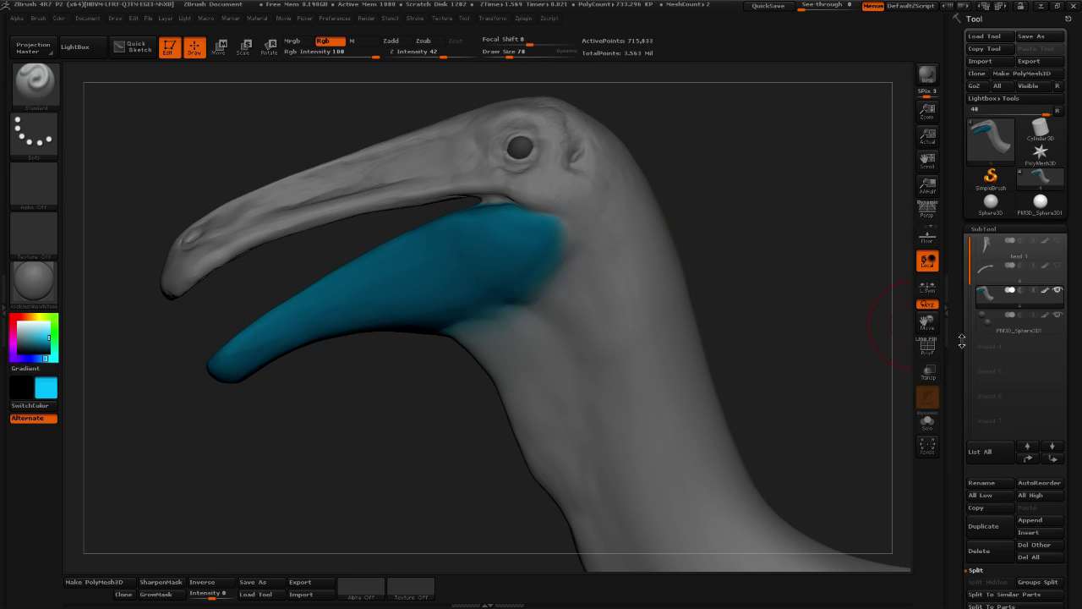
left_click_drag(961, 346, 981, 234)
left_click(993, 211)
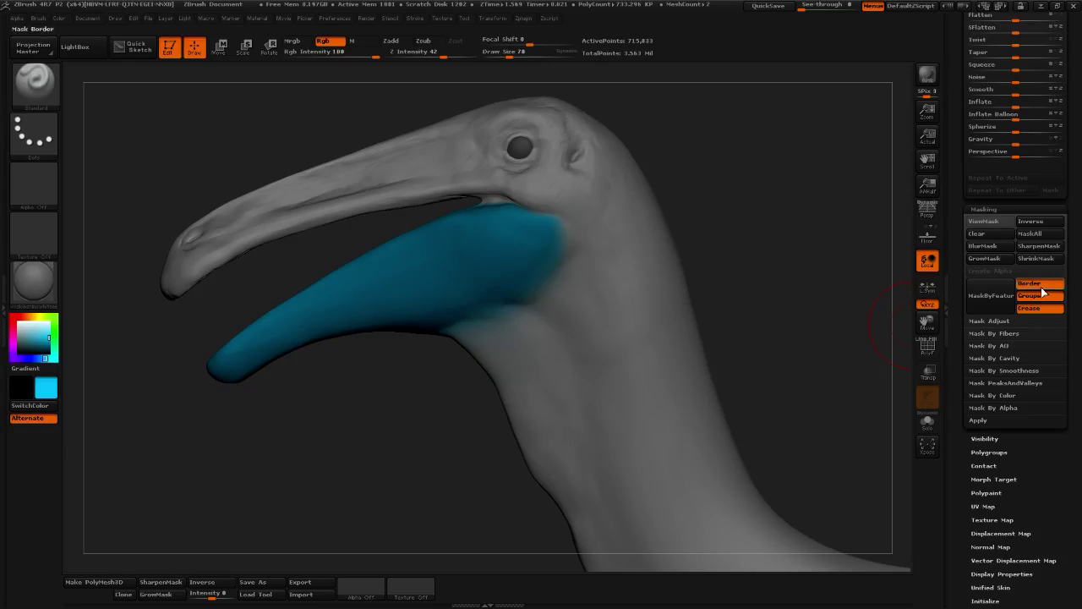
left_click(1016, 397)
left_click(1008, 408)
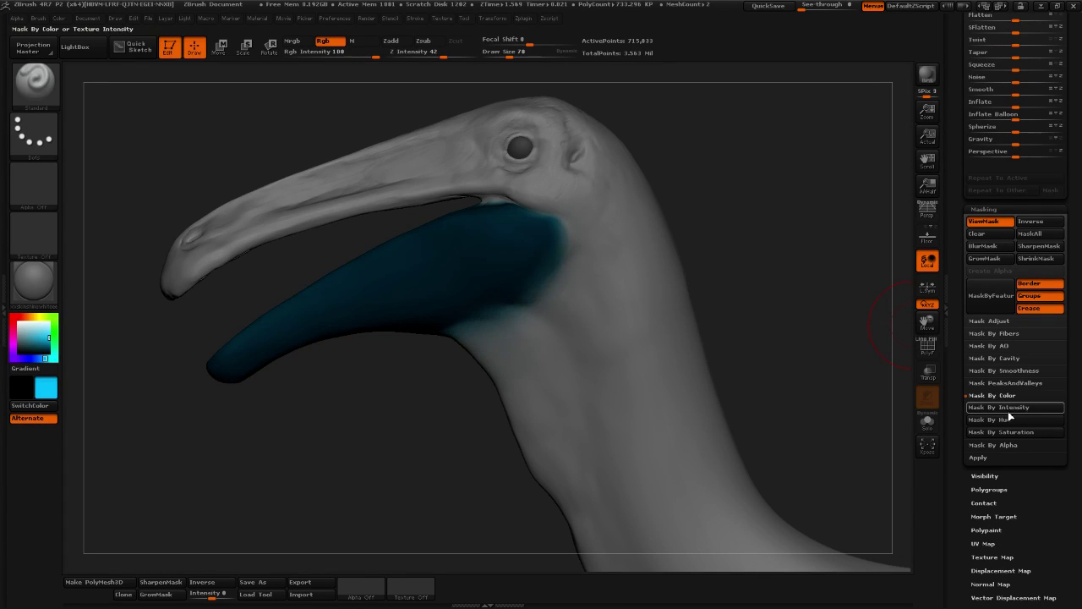
Set Draw Size to 264, turn off the head's polypaint display and switch the main color to white
left_click_drag(515, 55, 531, 54)
left_click_drag(957, 149, 965, 329)
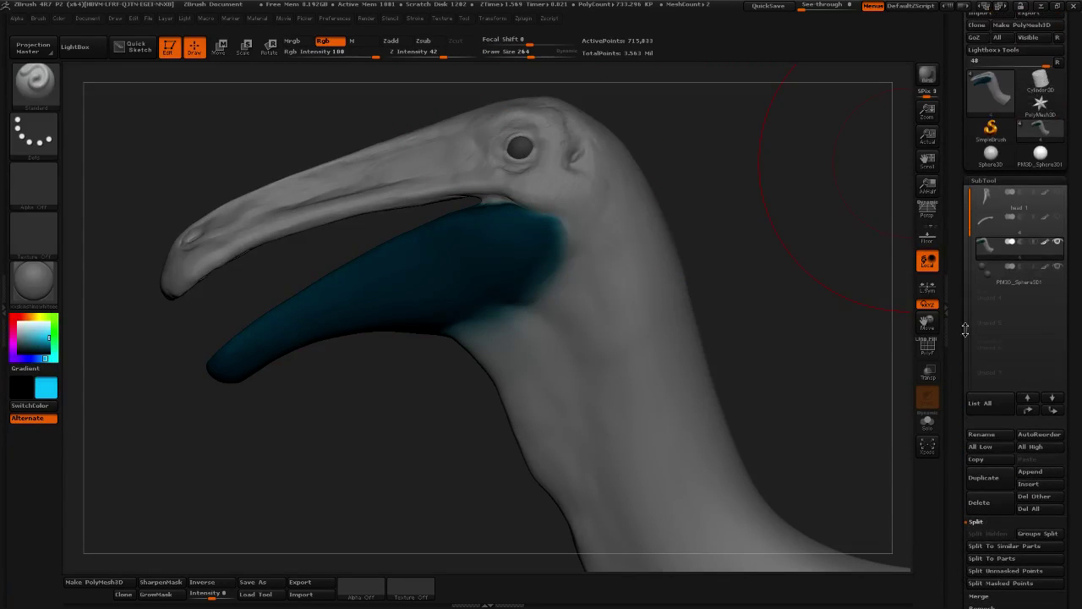
left_click(1045, 243)
left_click_drag(24, 338, 11, 317)
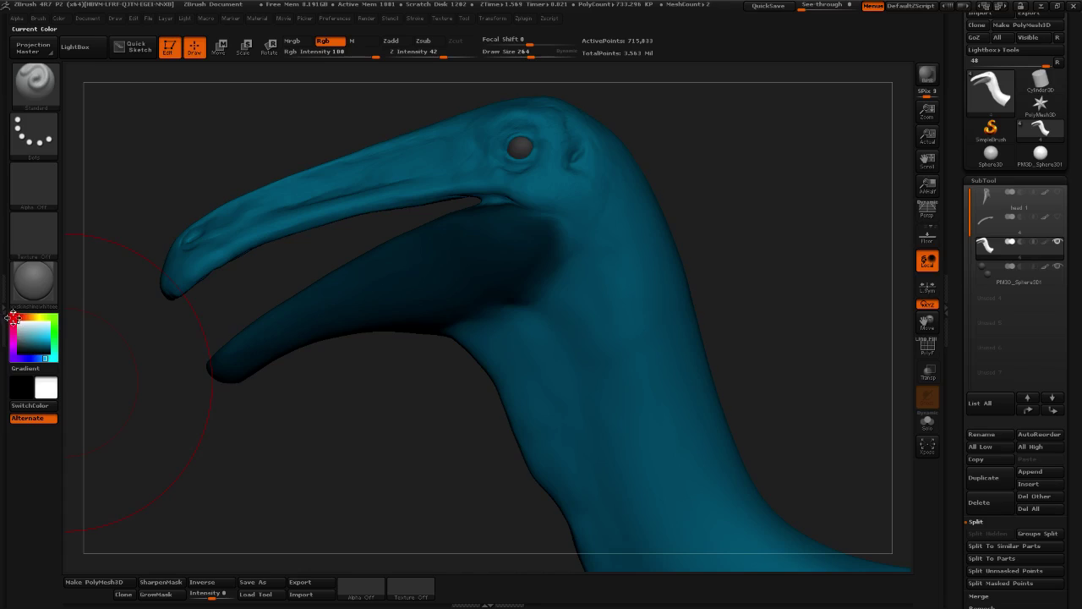
Invert the mask and rotate the lower beak upward about the jaw hinge with a Transpose line to close the mouth
left_click(269, 52)
left_click(547, 225, "ctrl")
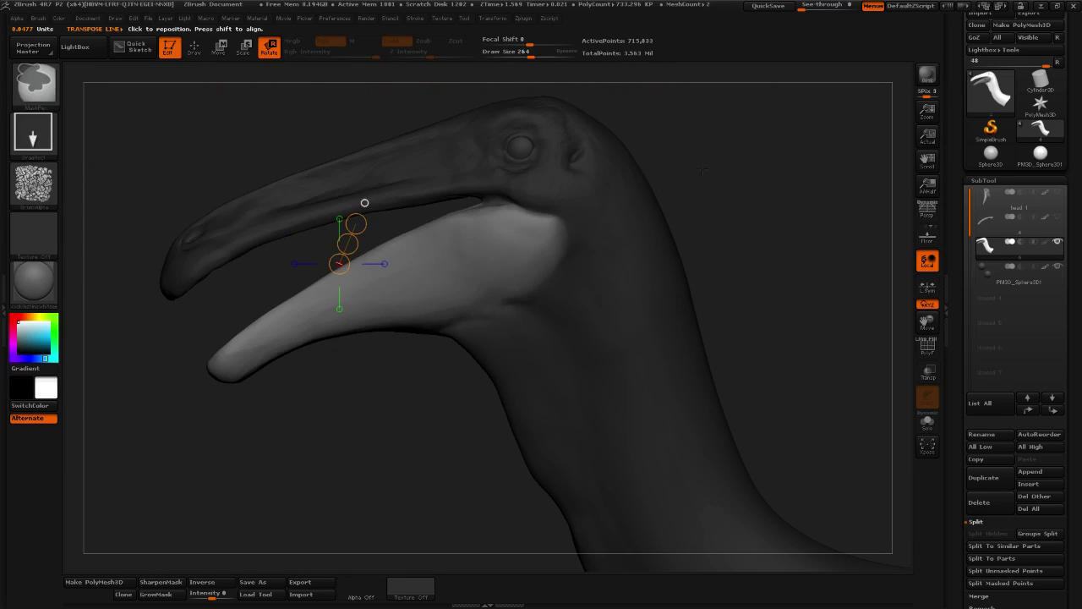
left_click_drag(549, 224, 348, 427)
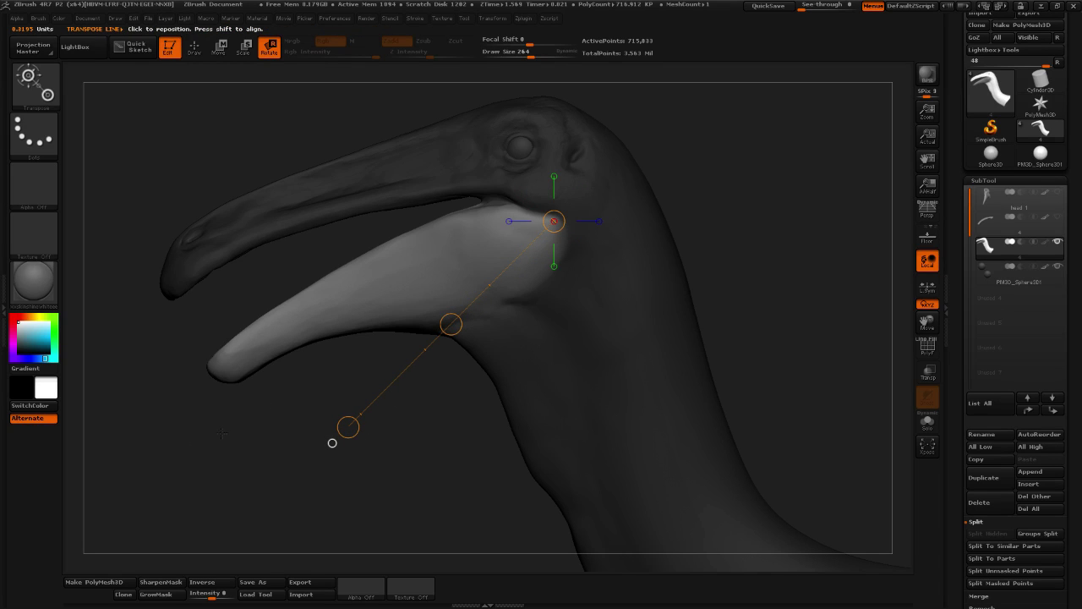
left_click_drag(462, 336, 474, 325)
left_click_drag(569, 218, 348, 440, "shift")
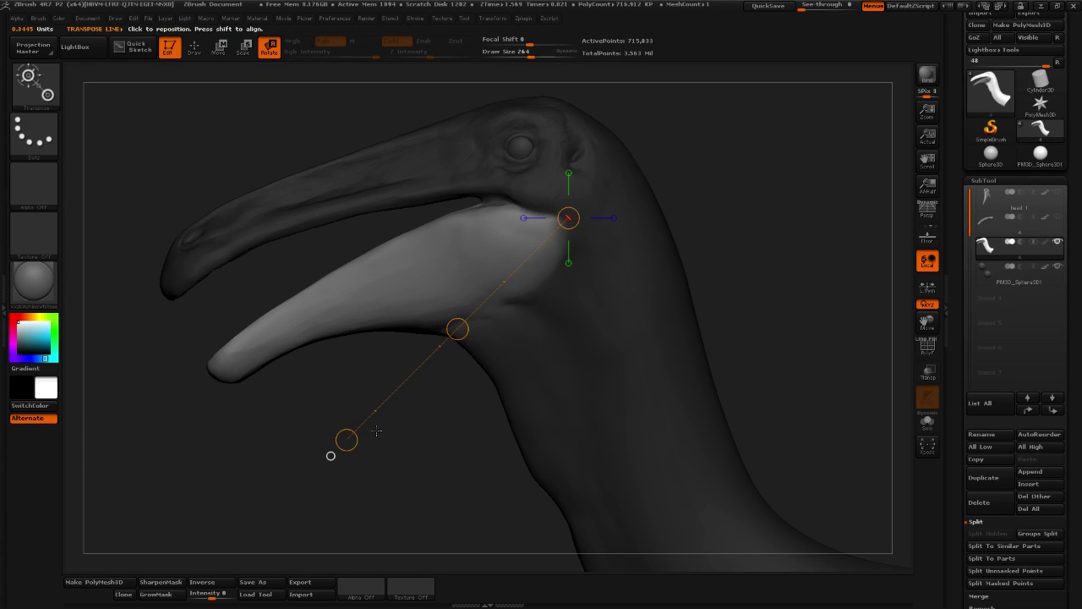
left_click_drag(346, 438, 211, 355)
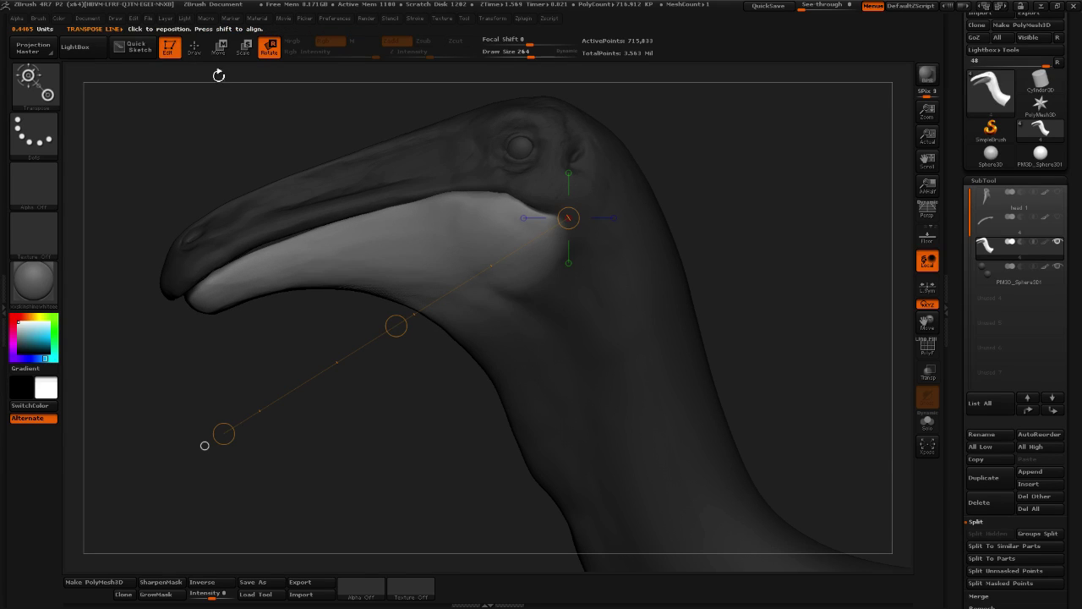
Select the Move brush, set Draw Size to 393 and pull the lower beak's tip and edge to fit the upper beak
left_click(196, 49)
left_click_drag(248, 94, 200, 145)
left_click(34, 85)
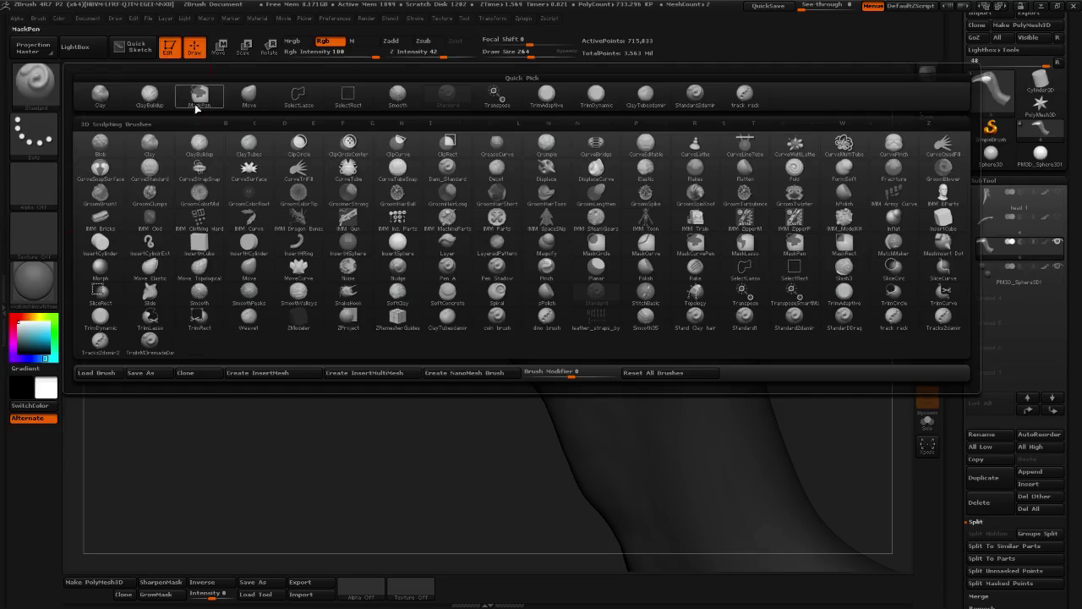
left_click(251, 97)
left_click_drag(552, 63, 557, 62)
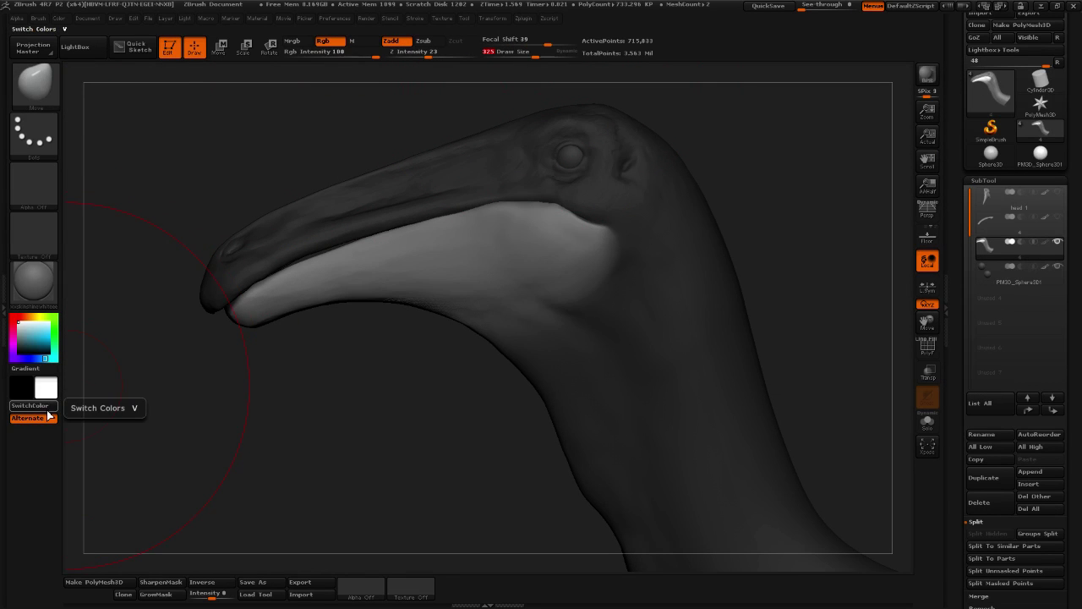
left_click_drag(230, 380, 295, 369, "alt")
left_click_drag(535, 56, 542, 55)
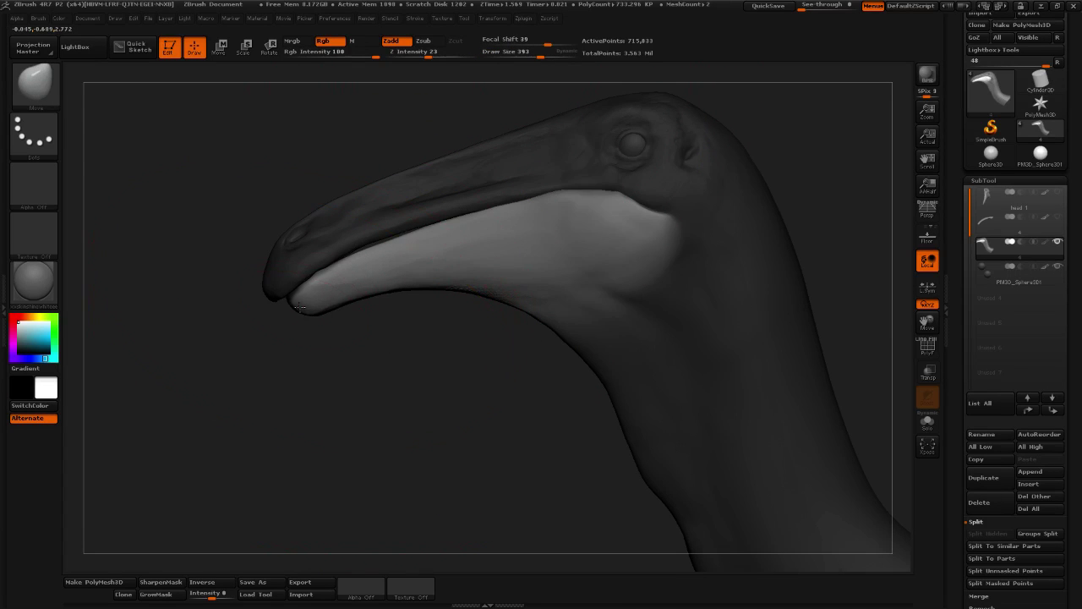
mouse_move(298, 308)
left_mouse_down()
mouse_move(274, 335)
mouse_move(284, 328)
left_mouse_up()
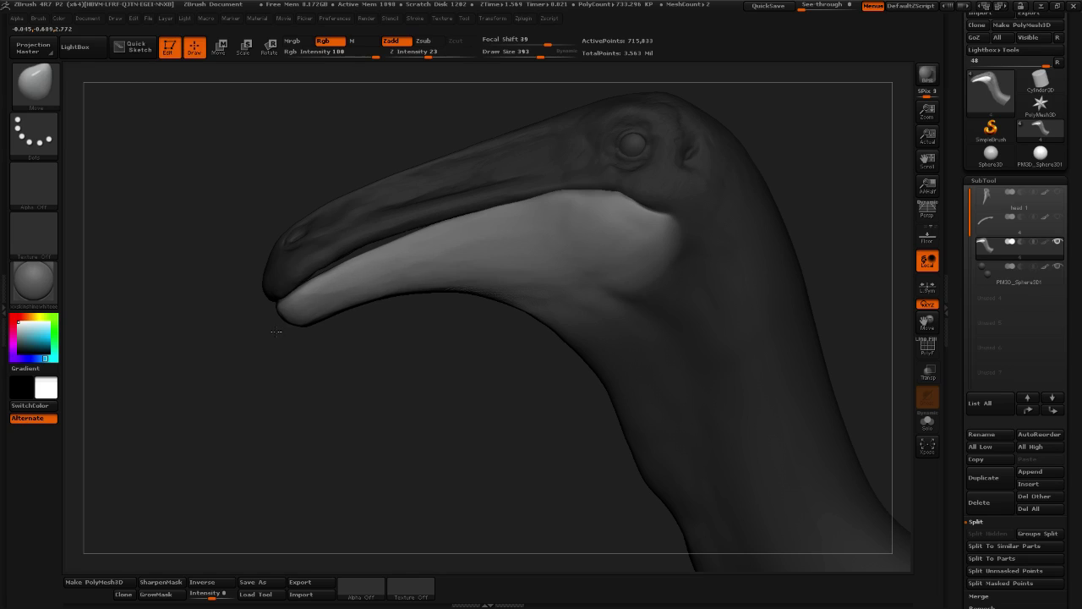
left_click_drag(380, 285, 377, 271)
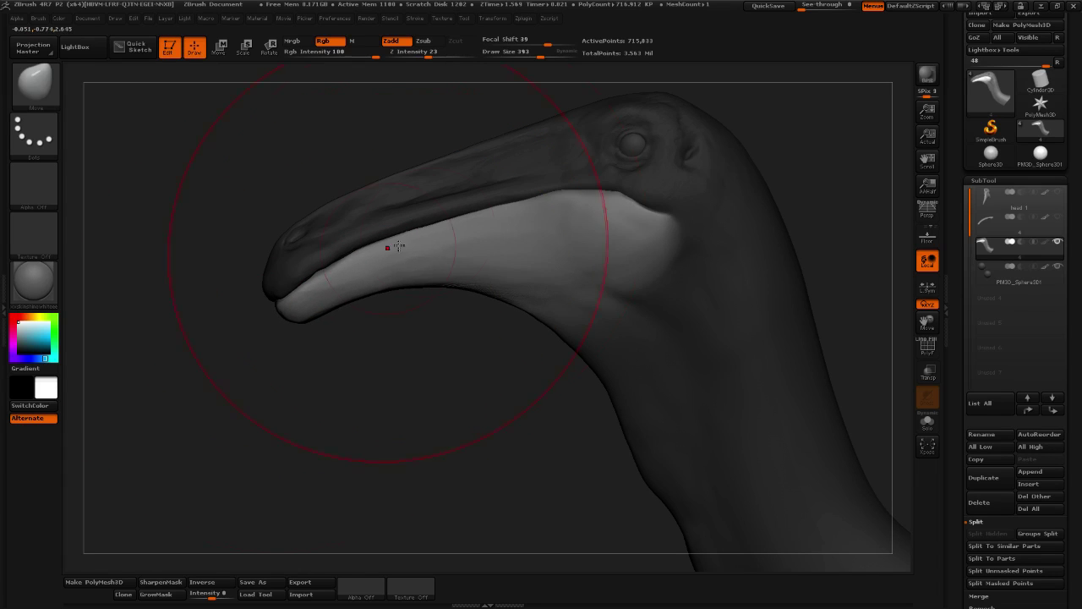
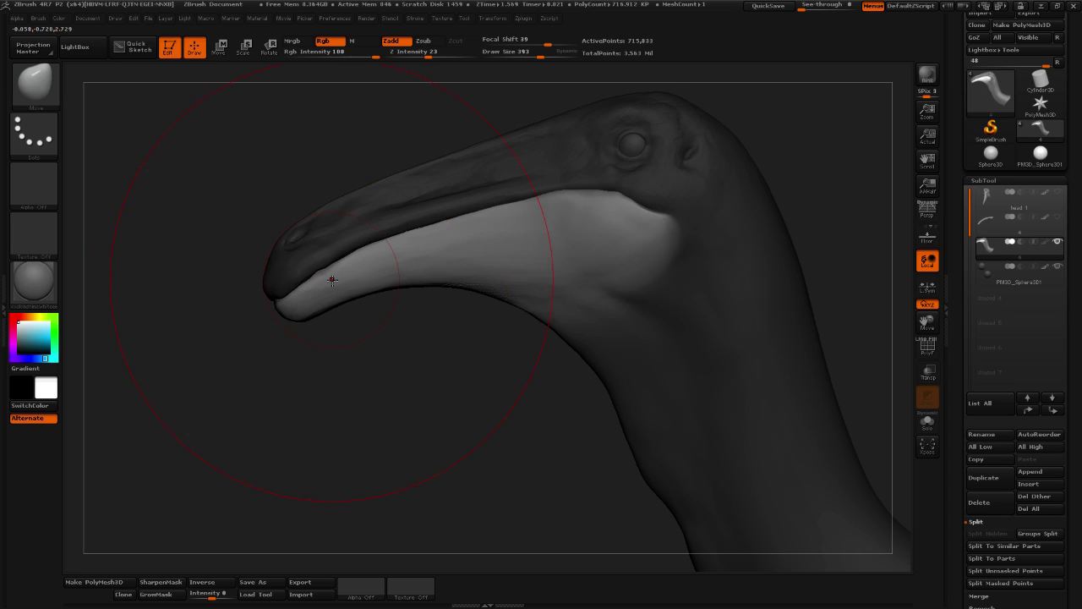
Set Draw Size to 158 and undo the last edits to the lower beak
left_click_drag(555, 57, 514, 78)
left_click_drag(391, 361, 415, 431, "alt")
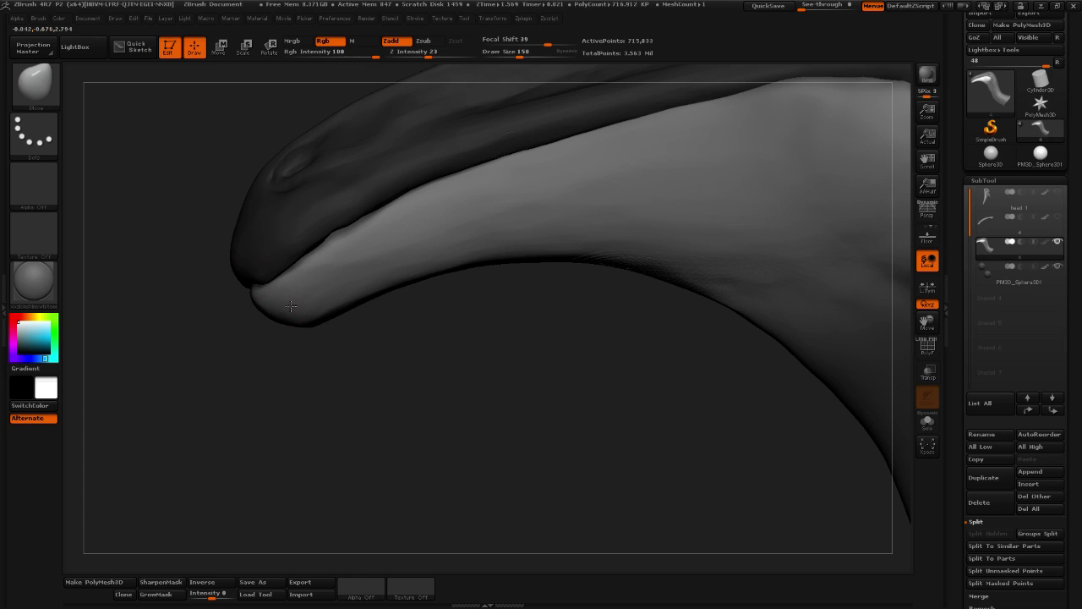
left_click_drag(465, 351, 659, 298)
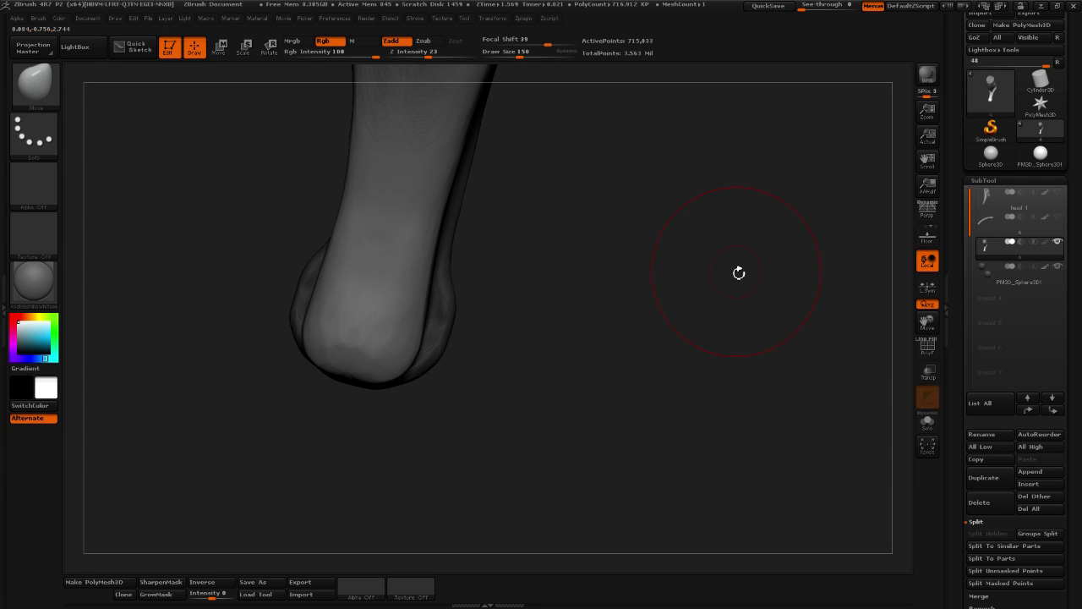
key("ctrl+z")
key("ctrl+z")
key("ctrl+z")
key("ctrl+z")
key("ctrl+z")
key("ctrl+z")
Smooth the lower beak's tip and move its edge to fit against the upper beak
left_click_drag(544, 301, 529, 310)
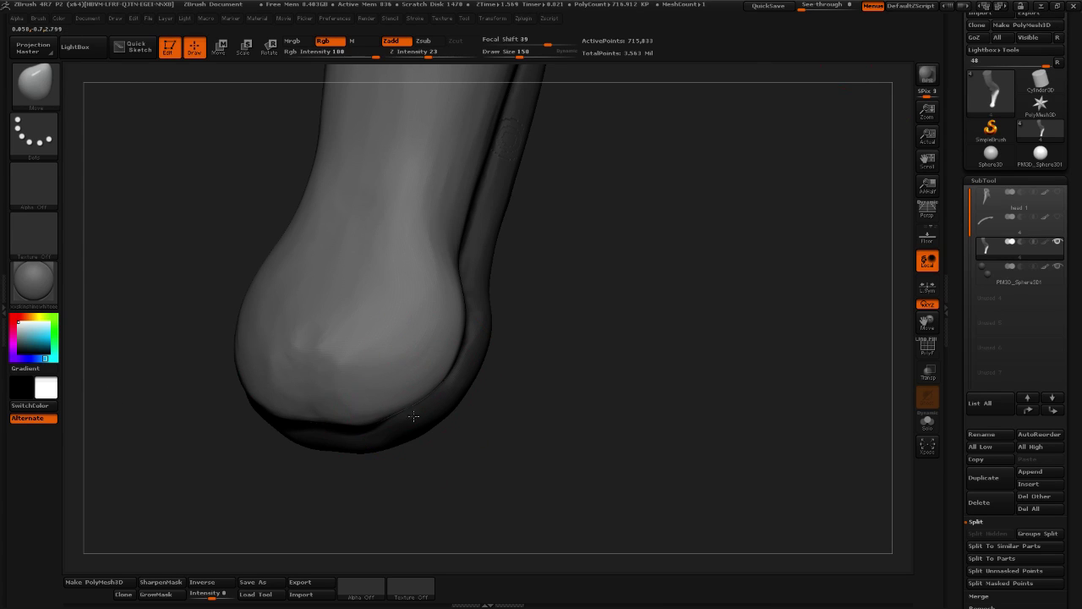
key("shift")
left_click_drag(359, 426, 431, 380, "shift")
left_click_drag(580, 389, 504, 399)
left_click_drag(414, 414, 391, 424)
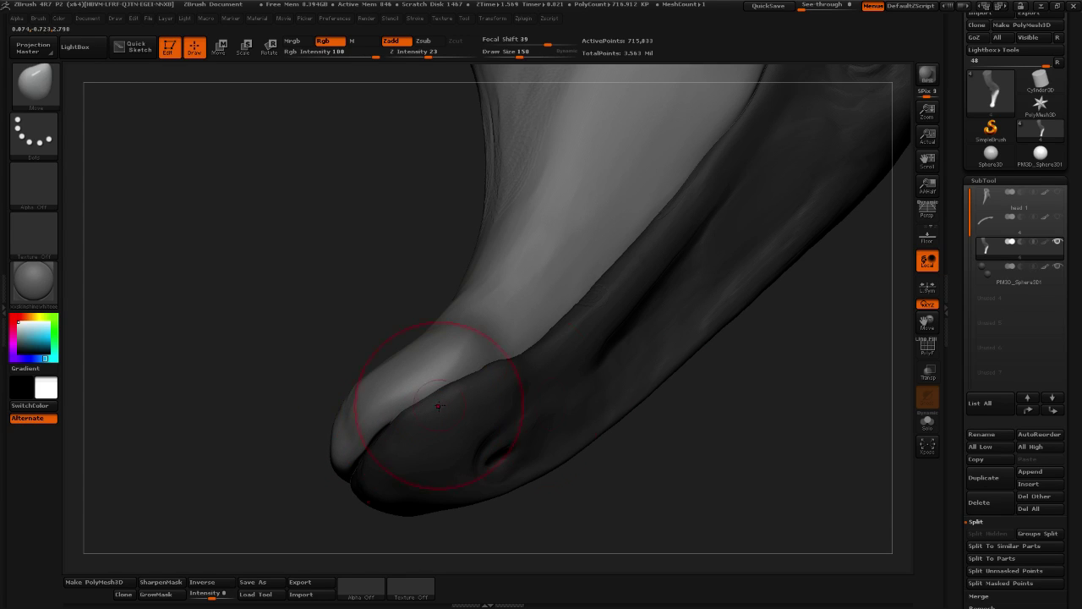
left_click_drag(439, 406, 452, 410)
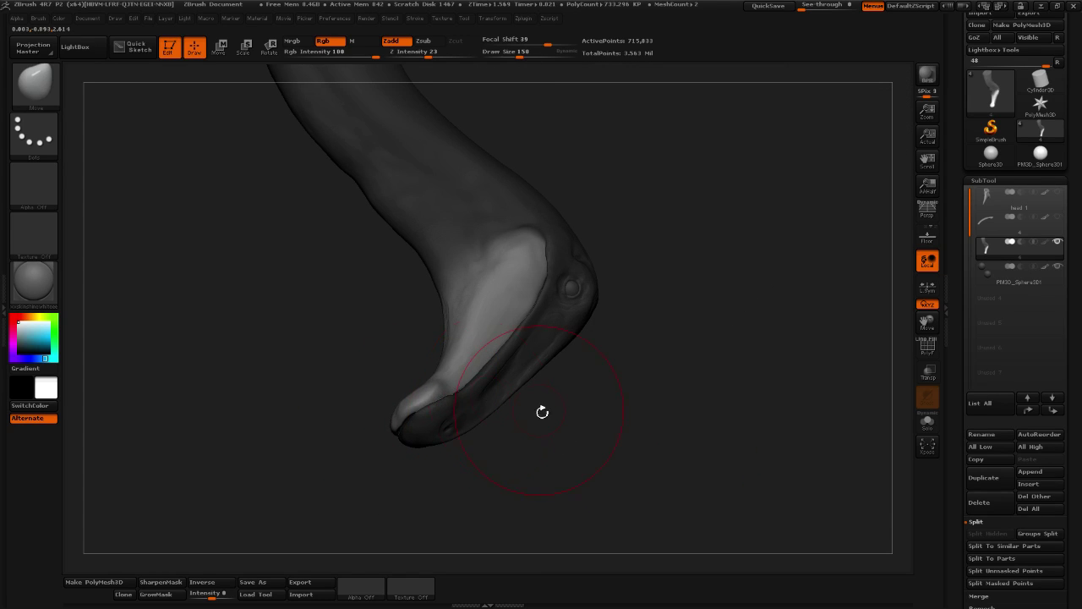
Pull the lower beak's tip into line with the upper beak using the Move brush, reducing Draw Size to 93
mouse_move(542, 412)
left_mouse_down()
mouse_move(603, 510)
mouse_move(398, 425)
mouse_move(441, 381)
left_mouse_up()
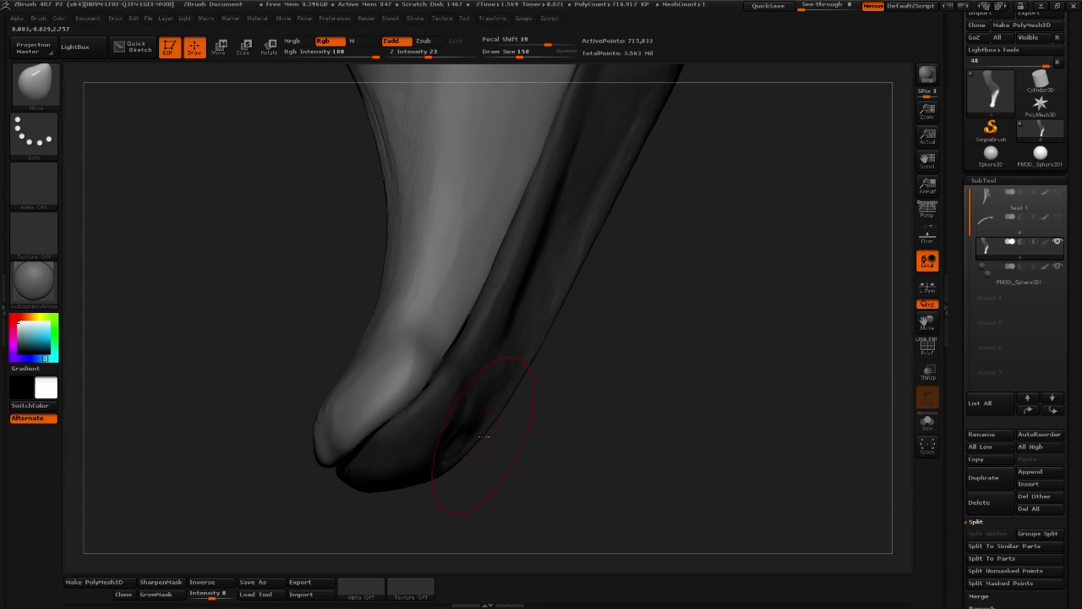
mouse_move(483, 437)
left_mouse_down()
mouse_move(597, 392)
mouse_move(626, 471)
mouse_move(609, 483)
mouse_move(583, 436)
mouse_move(437, 527)
mouse_move(499, 278)
mouse_move(521, 55)
mouse_move(381, 375)
mouse_move(371, 362)
left_mouse_up()
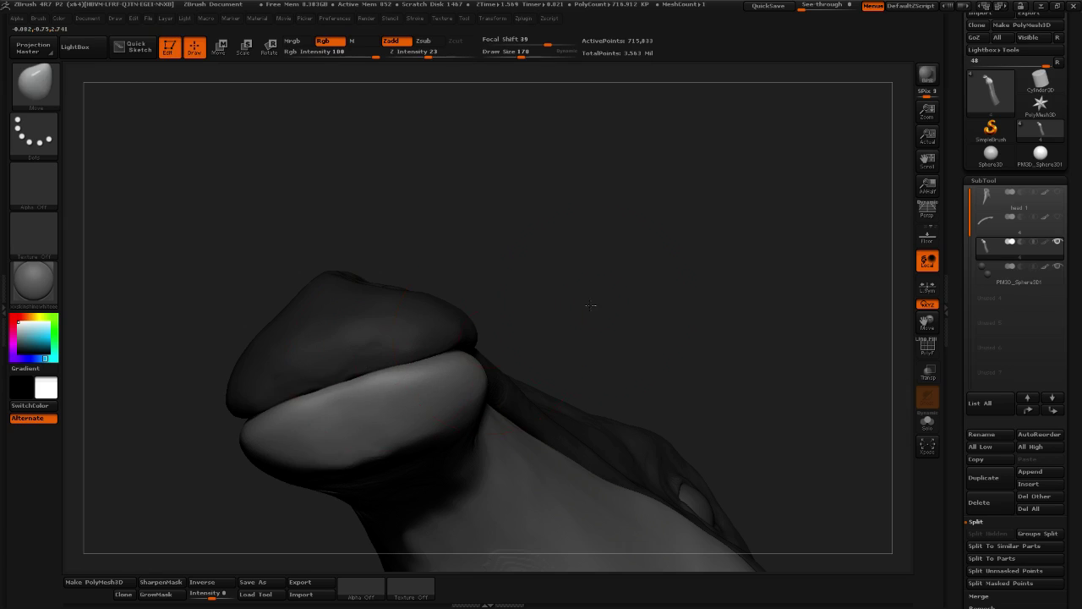
mouse_move(590, 305)
left_mouse_down()
mouse_move(570, 304)
mouse_move(604, 304)
left_mouse_up()
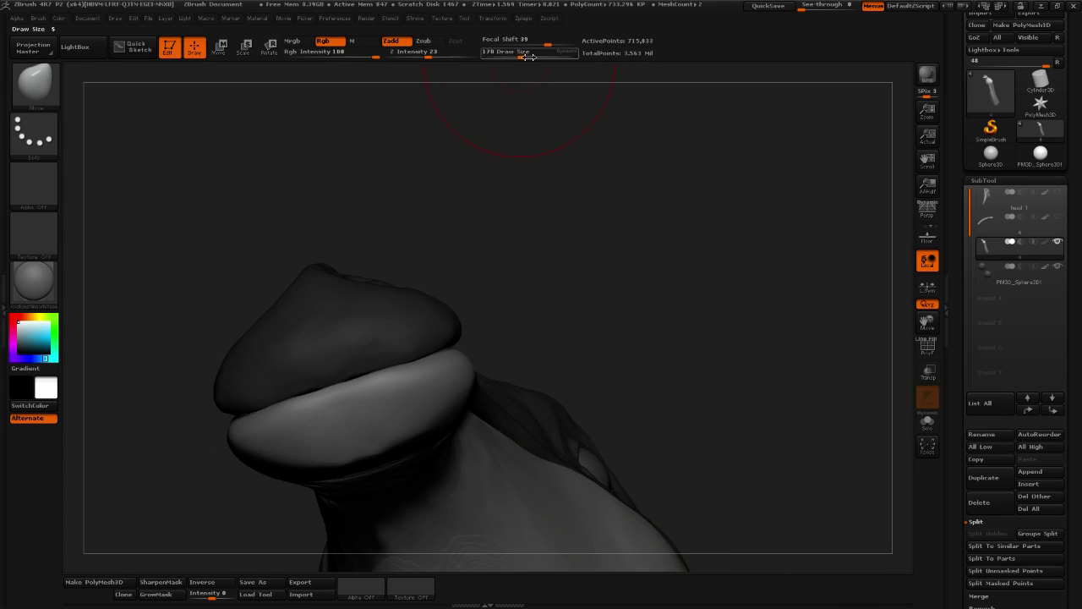
left_click_drag(530, 56, 520, 56)
left_click_drag(519, 161, 503, 337)
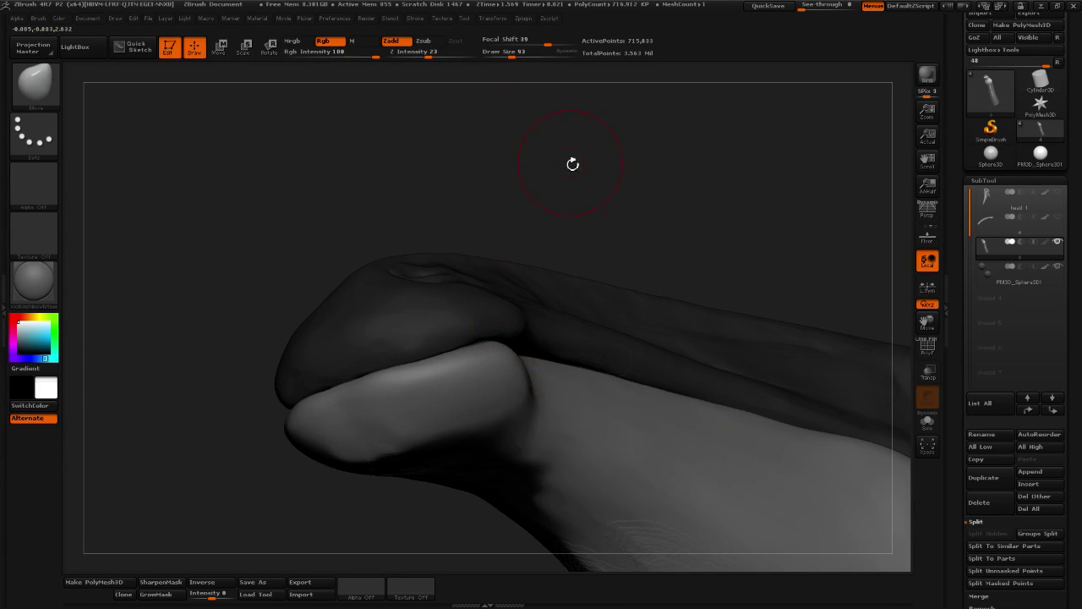
Set Draw Size to 155 and move the lower beak's front edge against the upper beak
left_click_drag(513, 57, 522, 57)
left_click_drag(528, 169, 599, 173)
left_click_drag(553, 355, 565, 341)
left_click_drag(646, 211, 442, 294)
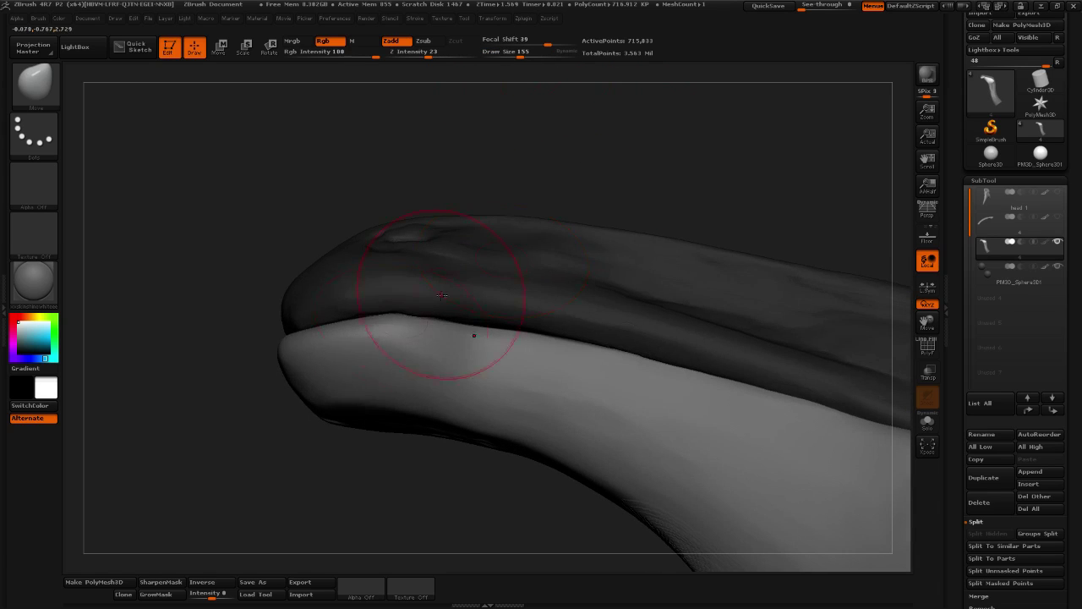
left_click_drag(599, 182, 575, 185)
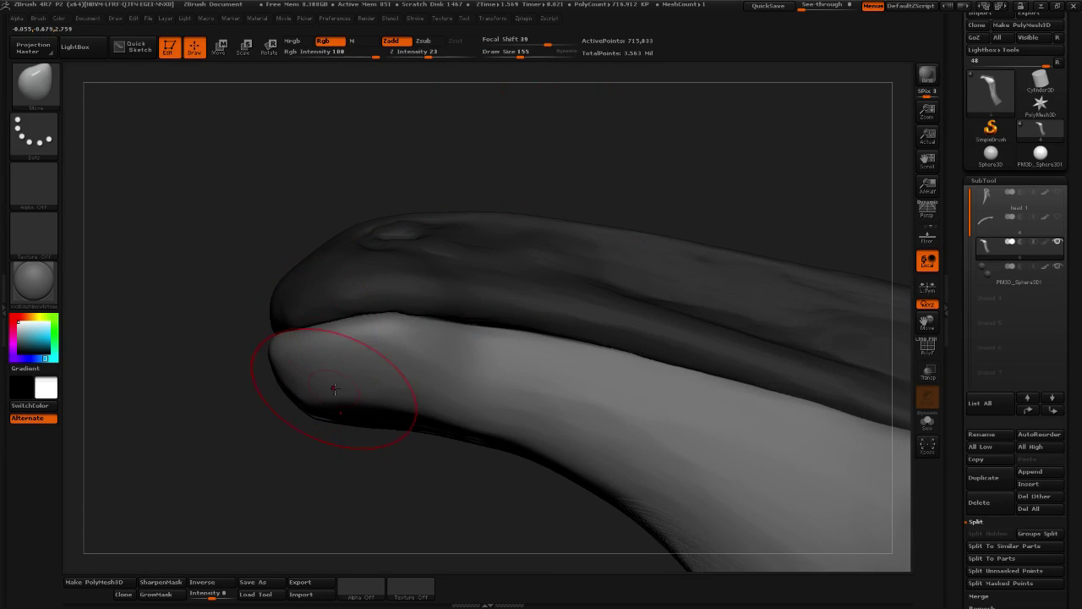
mouse_move(258, 435)
left_mouse_down()
mouse_move(372, 397)
mouse_move(288, 392)
mouse_move(249, 406)
mouse_move(289, 389)
mouse_move(308, 343)
mouse_move(530, 265)
mouse_move(452, 302)
left_mouse_up()
Shape the rounded tip and narrow shaft of the lower beak from its underside with the Move brush
mouse_move(505, 379)
left_mouse_down("alt")
mouse_move(510, 420)
mouse_move(527, 420)
mouse_move(495, 469)
left_mouse_up("alt")
mouse_move(471, 401)
left_mouse_down()
mouse_move(444, 359)
mouse_move(561, 430)
mouse_move(434, 326)
left_mouse_up()
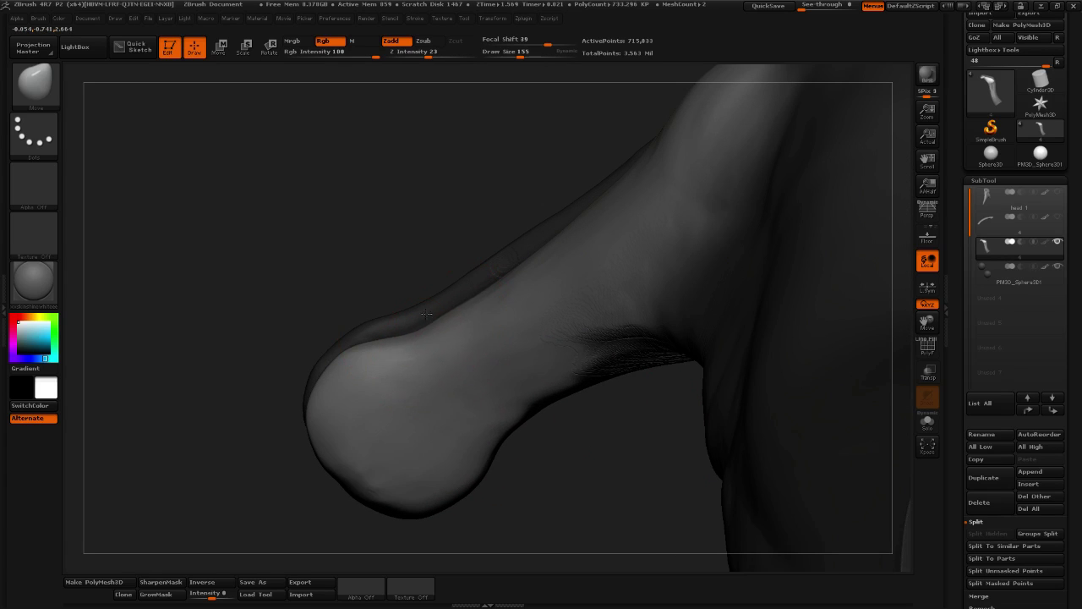
mouse_move(505, 363)
left_mouse_down()
mouse_move(461, 388)
mouse_move(485, 405)
left_mouse_up()
left_click_drag(496, 345, 523, 333)
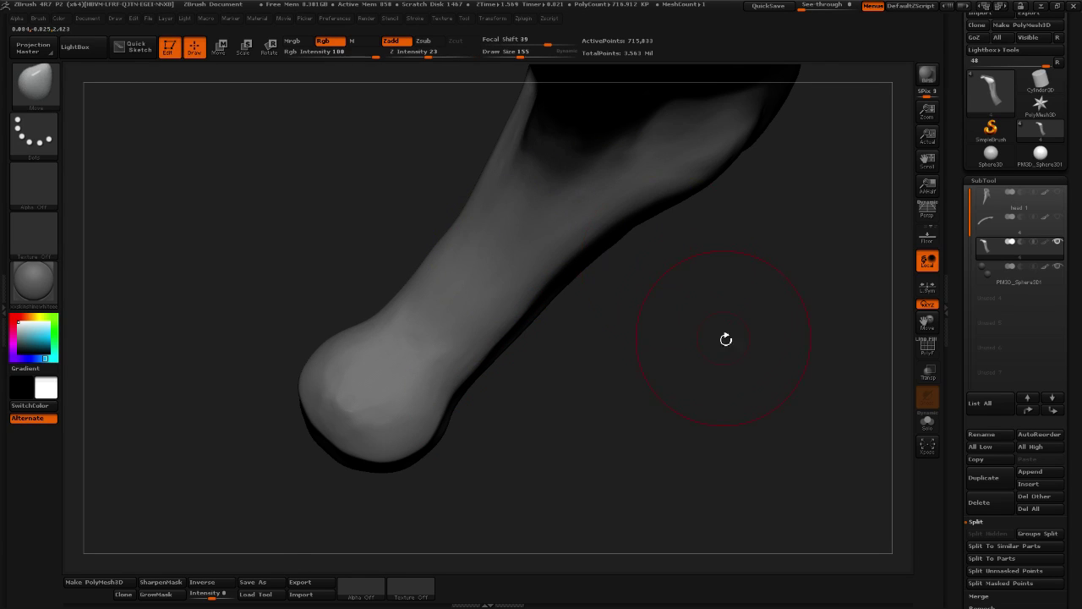
mouse_move(724, 338)
left_mouse_down()
mouse_move(508, 379)
mouse_move(449, 410)
left_mouse_up()
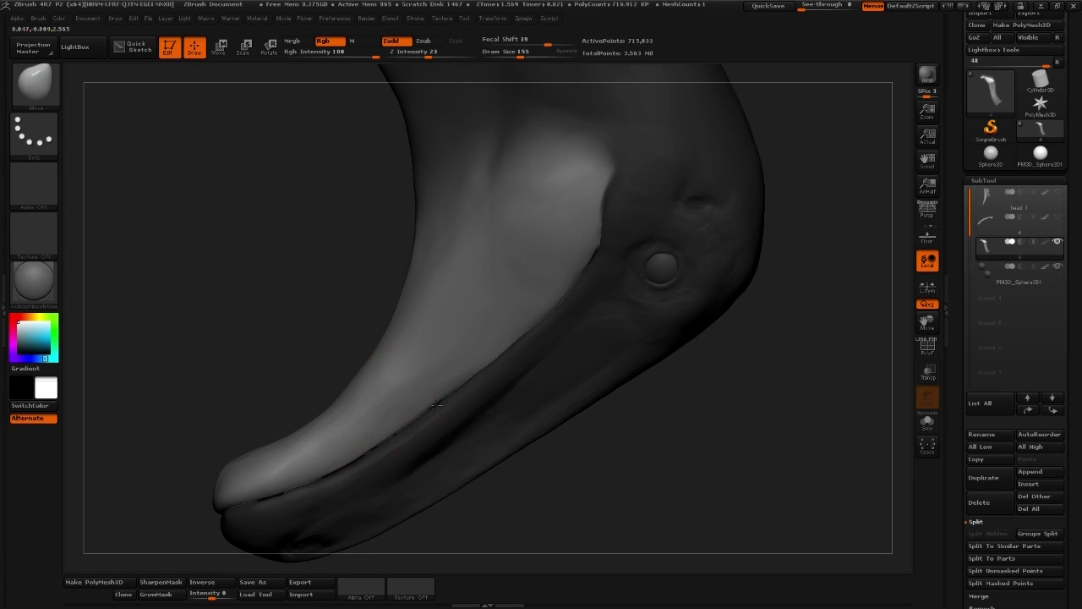
Move the middle of the lower beak's edge against the upper beak to close the gap along the mouth line
left_click_drag(635, 429, 515, 386, "alt")
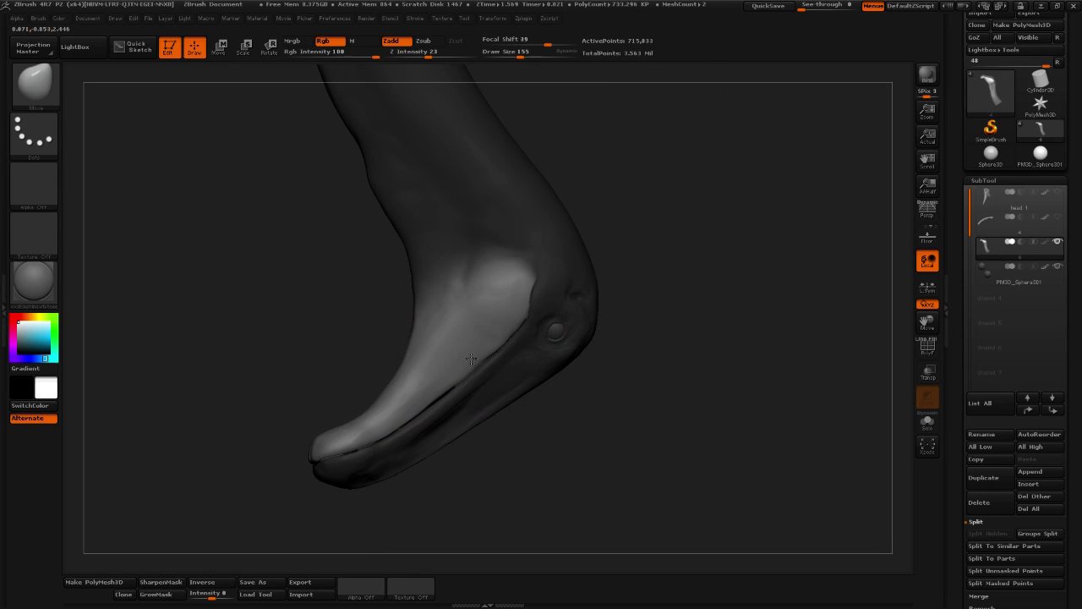
left_click_drag(591, 426, 611, 475, "alt")
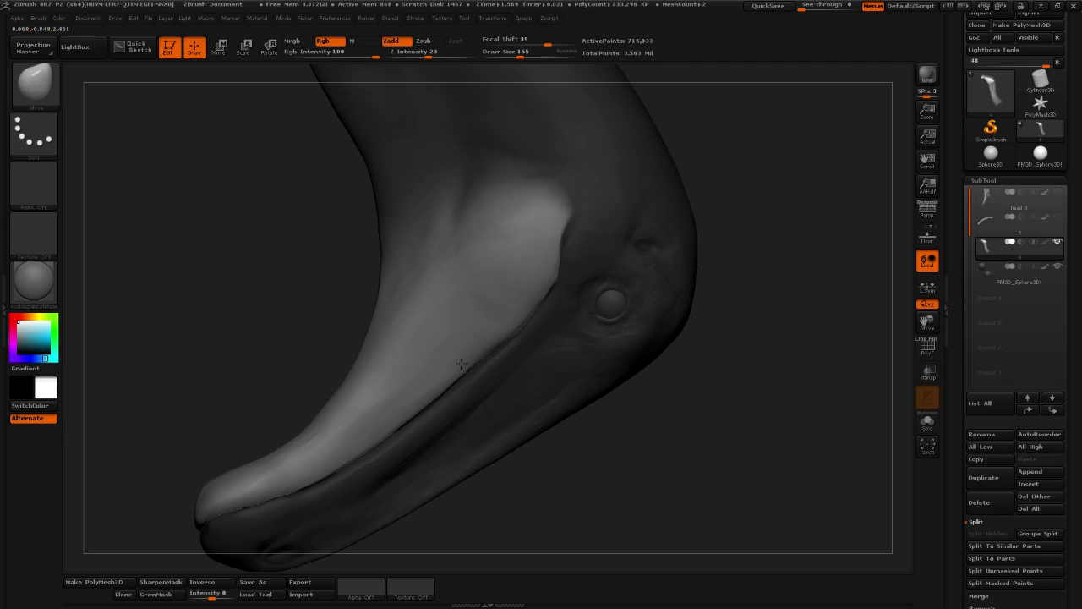
left_click_drag(507, 341, 476, 363)
left_click_drag(652, 452, 478, 350)
mouse_move(816, 299)
left_mouse_down()
mouse_move(800, 223)
mouse_move(739, 211)
mouse_move(701, 221)
left_mouse_up()
mouse_move(474, 377)
left_mouse_down()
mouse_move(472, 366)
mouse_move(408, 394)
left_mouse_up()
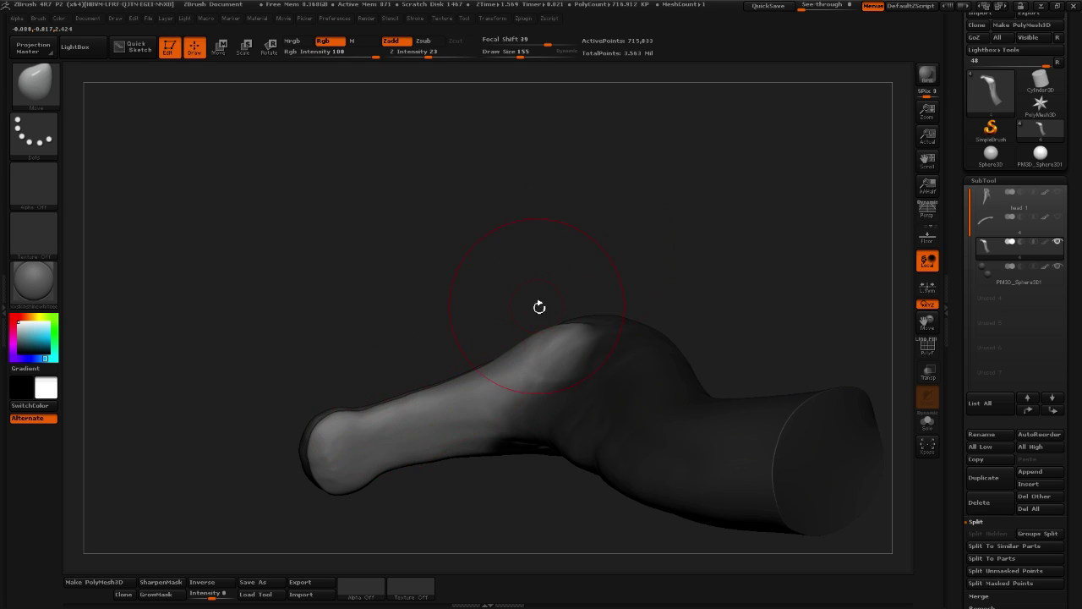
Invert the mask to free the upper beak, then smooth and move its lower edge along the mouth line
mouse_move(539, 307)
right_mouse_down()
mouse_move(415, 515)
mouse_move(473, 519)
mouse_move(587, 464)
mouse_move(729, 366)
mouse_move(671, 287)
mouse_move(338, 483)
mouse_move(398, 491)
mouse_move(227, 494)
right_mouse_up()
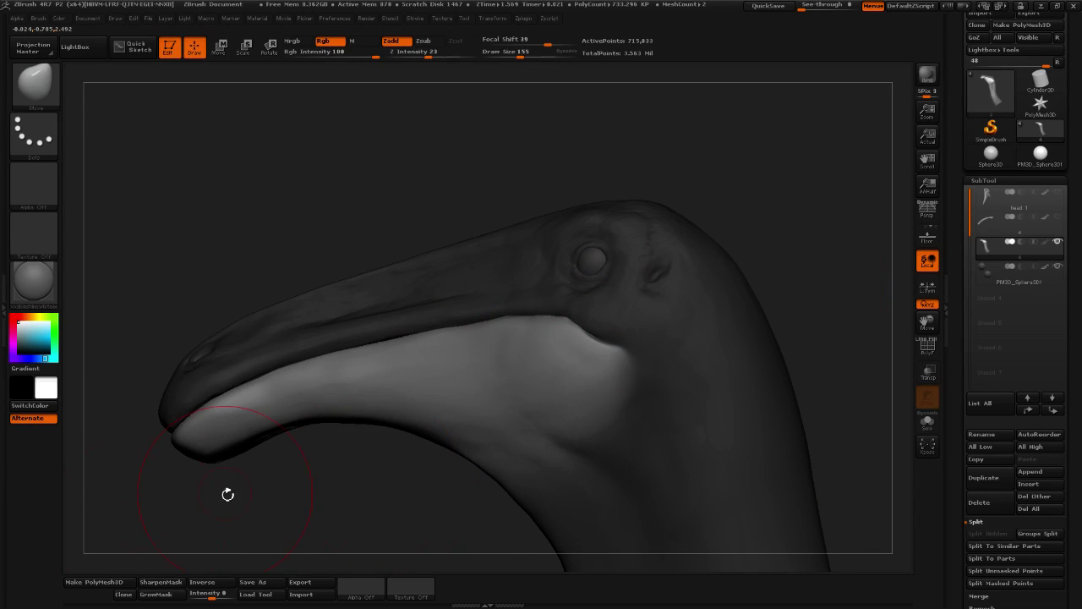
left_click(321, 457, "ctrl")
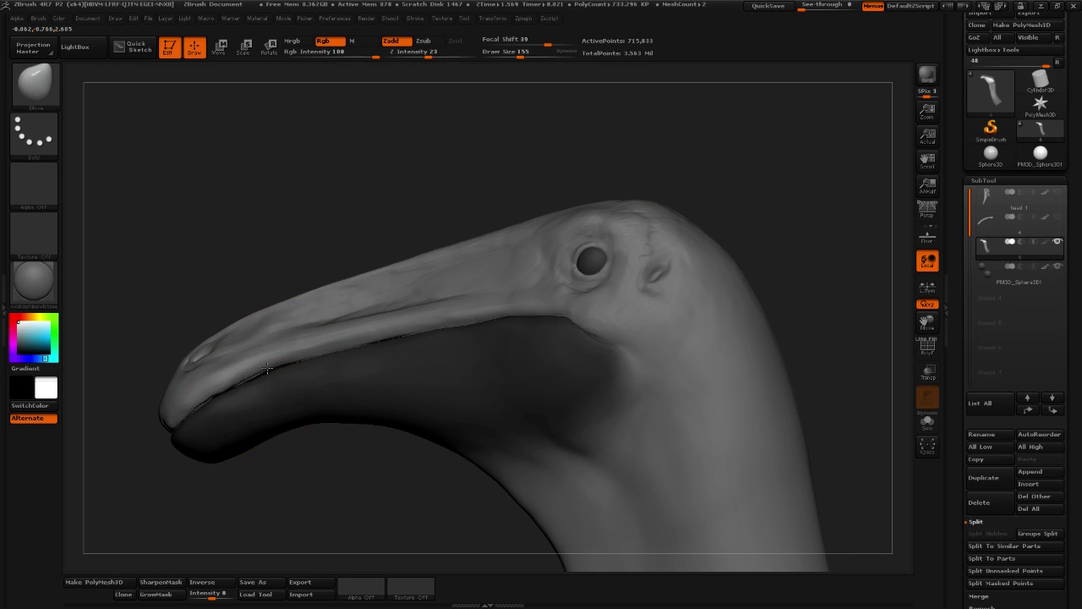
right_click_drag(359, 485, 365, 507, "ctrl")
left_click_drag(327, 342, 305, 345, "shift")
left_click_drag(218, 368, 254, 359, "shift")
mouse_move(445, 335)
left_mouse_down("shift")
mouse_move(490, 330)
mouse_move(421, 323)
left_mouse_up("shift")
left_click_drag(523, 326, 523, 320)
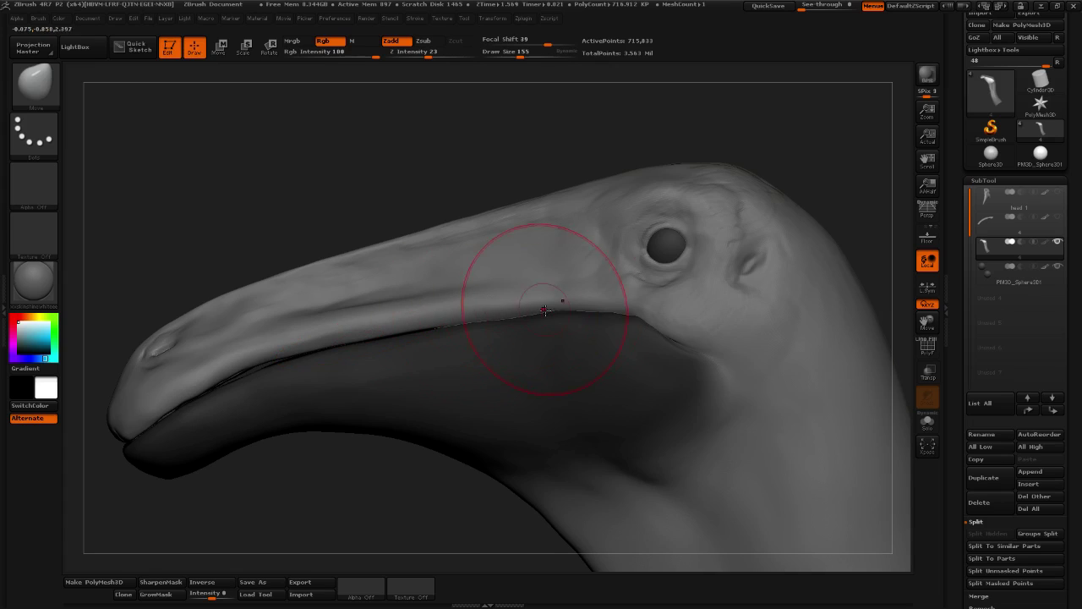
Invert the mask again and move the lower beak's upper edge to follow the upper beak's curve
left_click(374, 474, "ctrl")
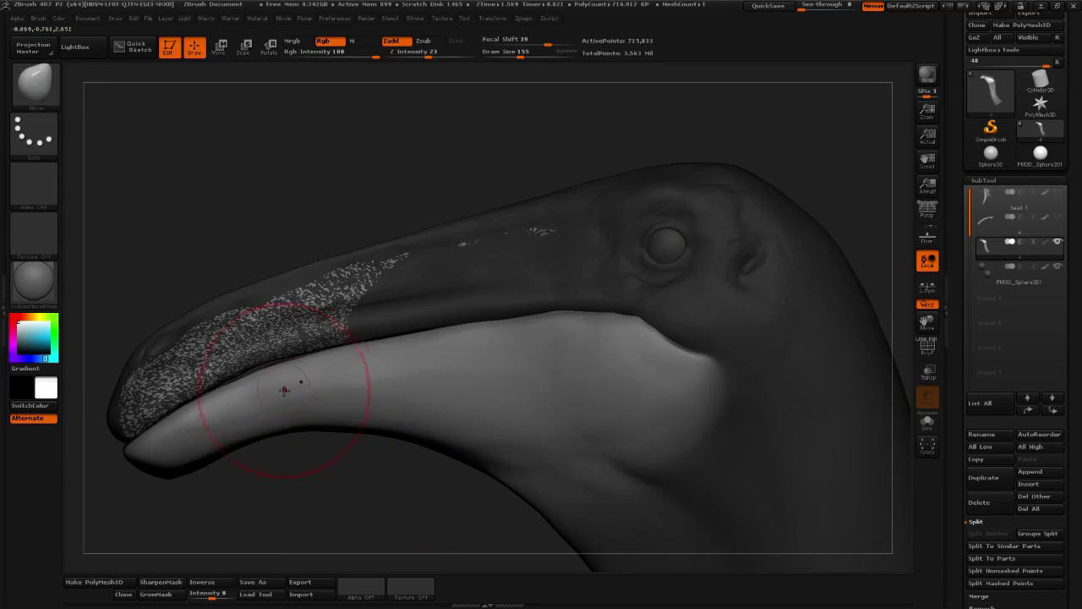
left_click_drag(300, 493, 246, 393)
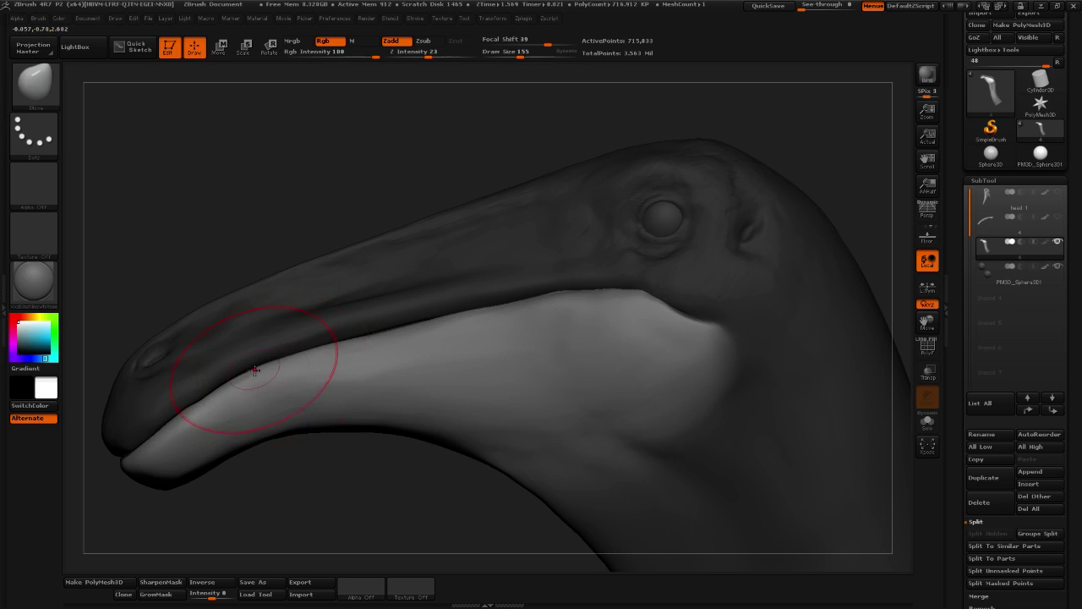
mouse_move(355, 469)
left_mouse_down()
mouse_move(400, 458)
mouse_move(323, 444)
left_mouse_up()
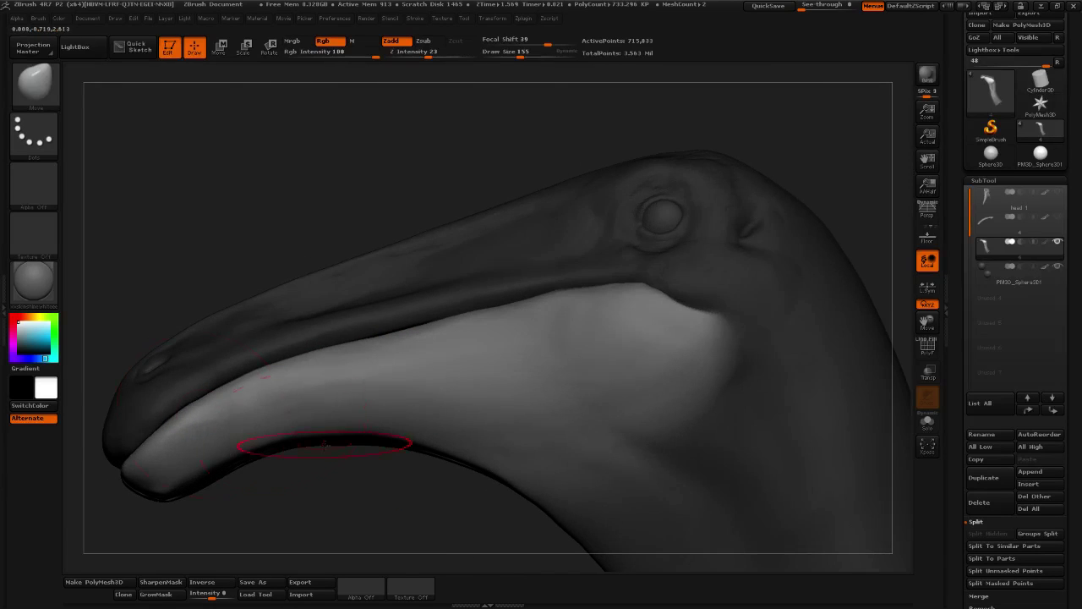
left_click_drag(375, 472, 398, 339)
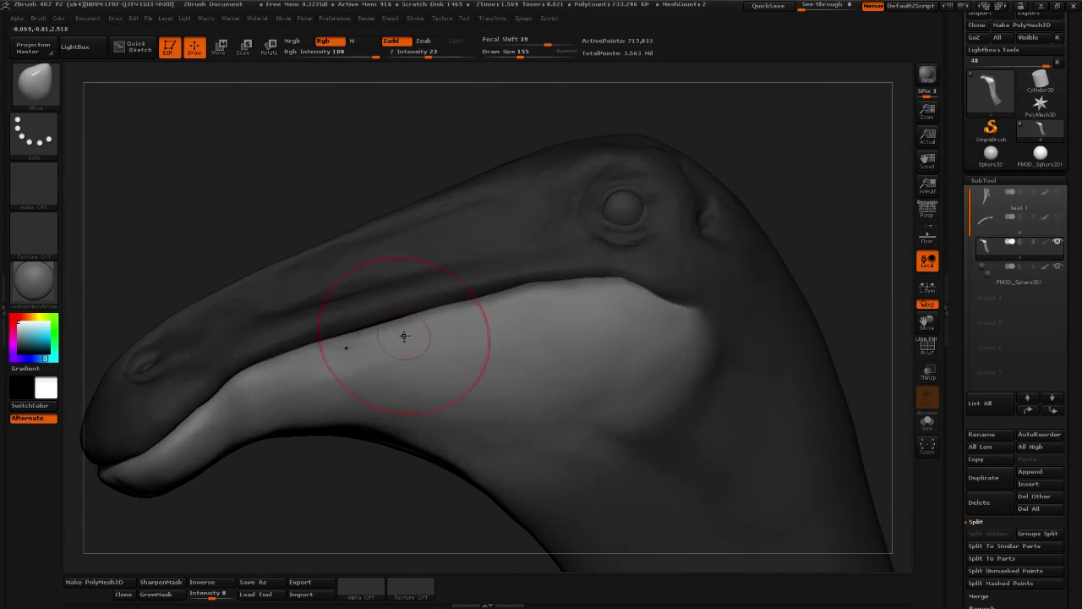
mouse_move(367, 462)
left_mouse_down()
mouse_move(404, 464)
mouse_move(448, 423)
mouse_move(500, 289)
left_mouse_up()
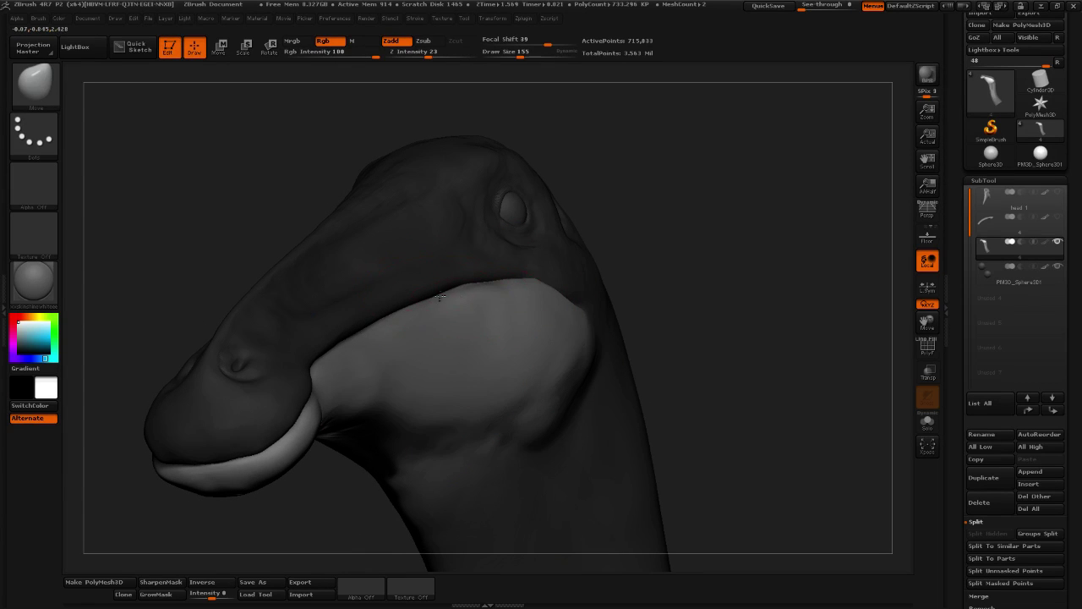
left_click_drag(748, 278, 719, 280)
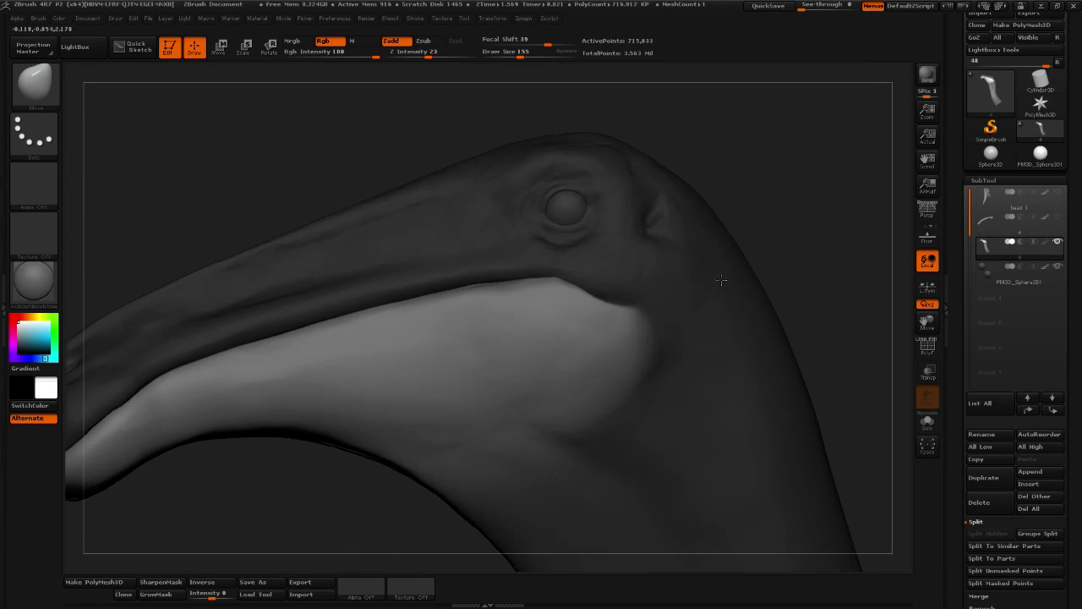
left_click_drag(833, 243, 701, 289, "alt")
Reshape the lower beak's rear edge at the mouth corner below the eye, using Draw Sizes of 118 and 131
left_click_drag(574, 287, 398, 326)
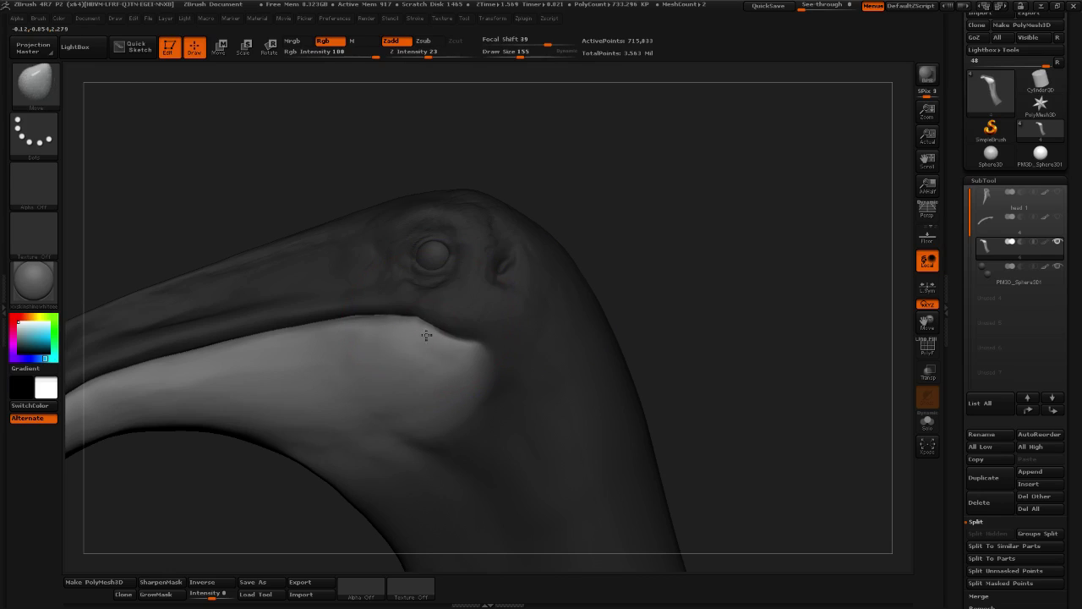
left_click_drag(662, 264, 640, 98, "alt")
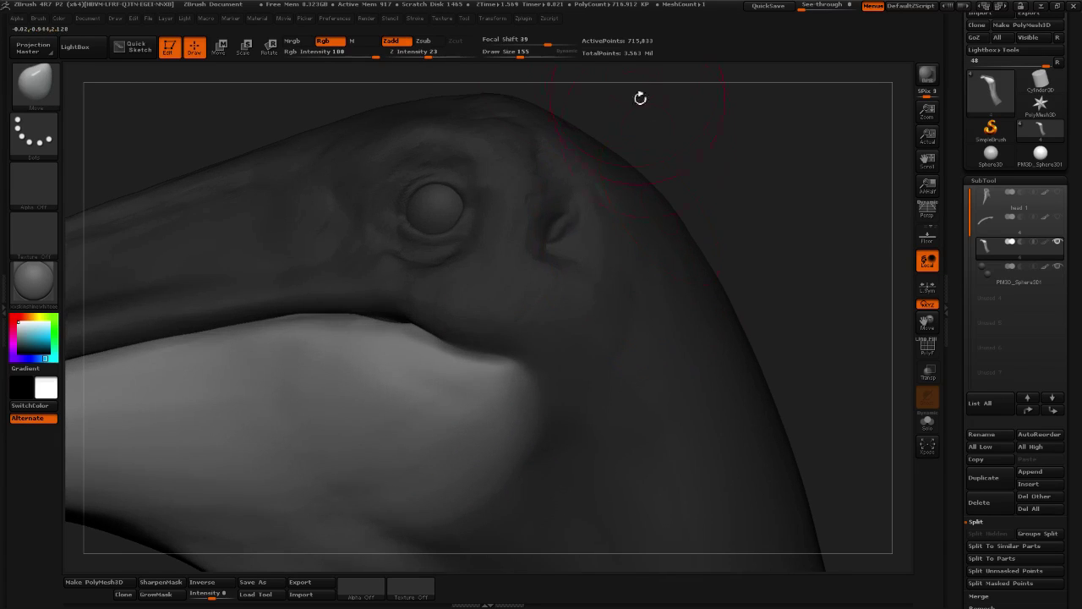
left_click_drag(522, 60, 515, 61)
left_click_drag(737, 164, 549, 231)
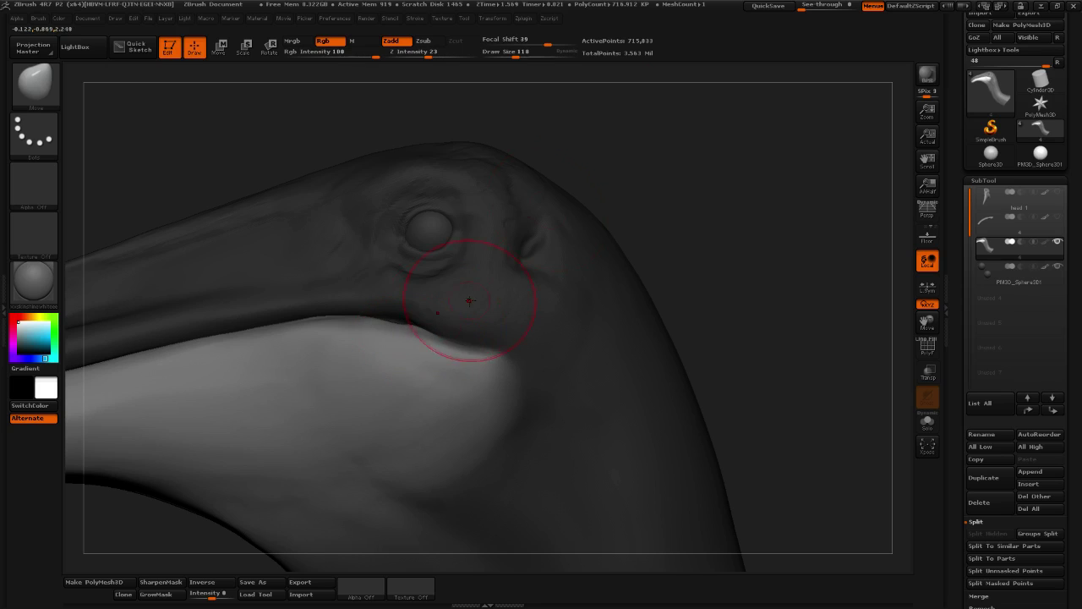
key("shift")
left_click_drag(509, 53, 516, 53)
left_click_drag(628, 124, 653, 152)
left_click_drag(395, 314, 414, 308)
Move and smooth the rear half of the lower beak's edge so it fits the upper beak up to the mouth corner
left_click_drag(675, 229, 773, 244, "alt")
left_click_drag(773, 176, 728, 180, "alt")
mouse_move(462, 280)
left_mouse_down()
mouse_move(459, 299)
mouse_move(470, 284)
mouse_move(442, 286)
left_mouse_up()
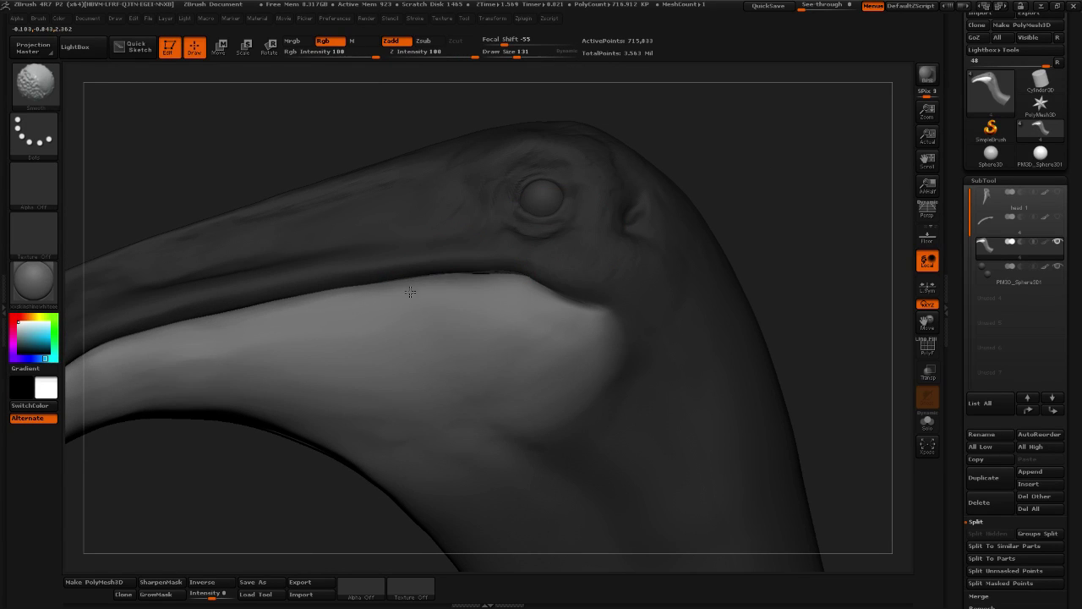
left_click_drag(410, 292, 486, 268, "shift")
left_click_drag(744, 237, 719, 233)
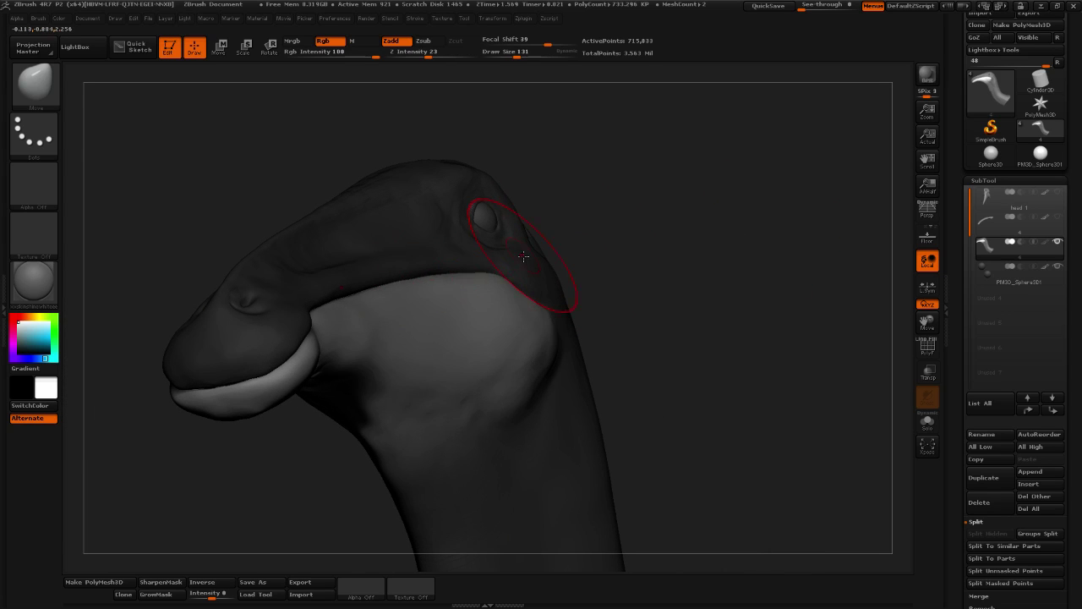
left_click_drag(525, 256, 708, 215)
Set Draw Size to 278, invert the mask and reshape the upper beak along the mouth line and top profile
left_click(531, 54)
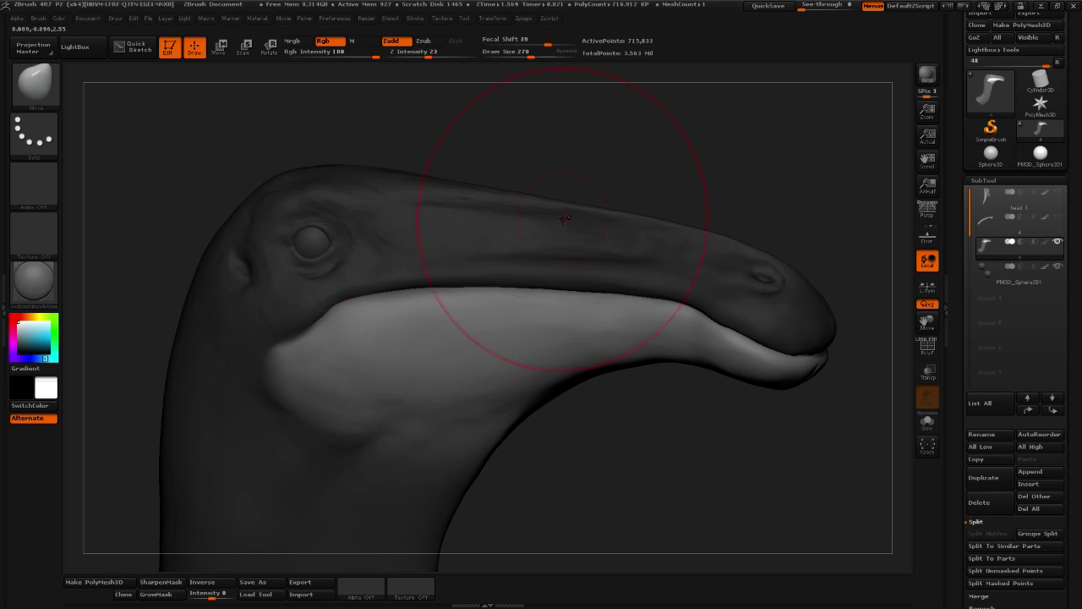
left_click(600, 194, "ctrl")
left_click_drag(412, 286, 406, 262)
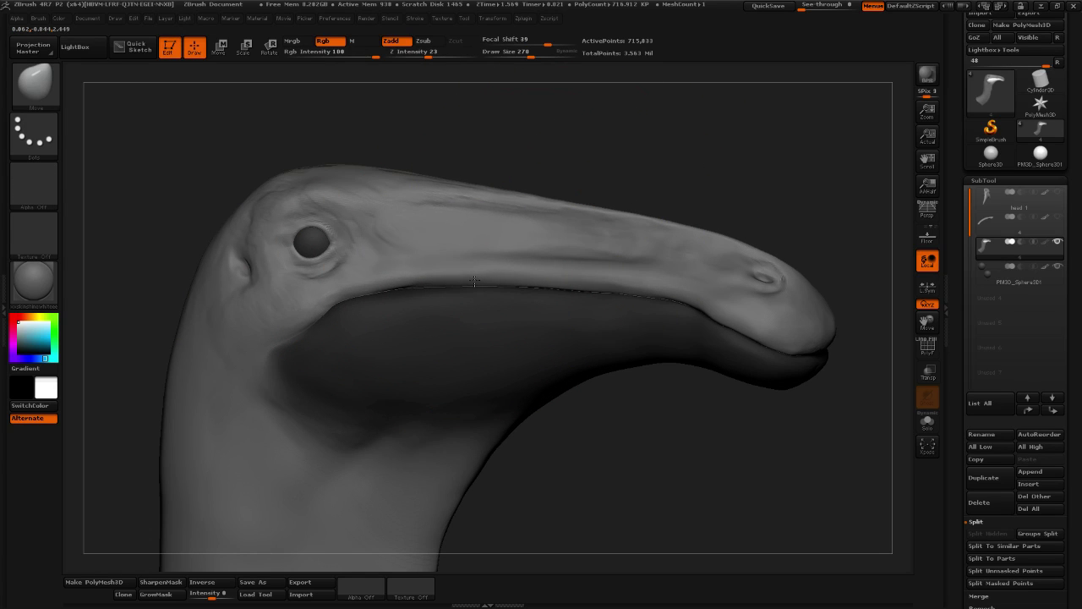
left_click_drag(771, 218, 739, 208)
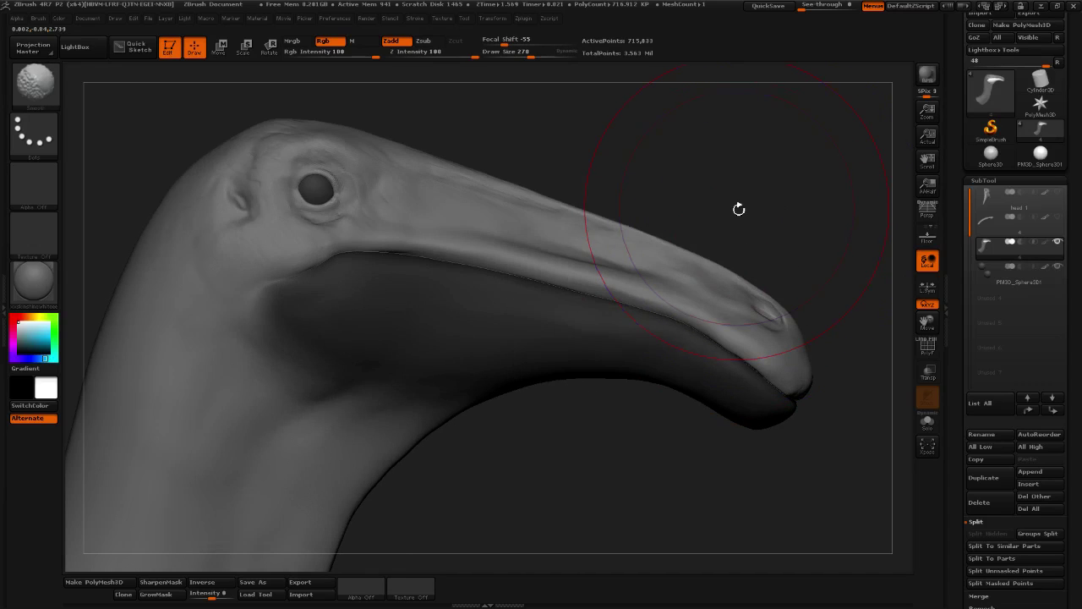
key("shift")
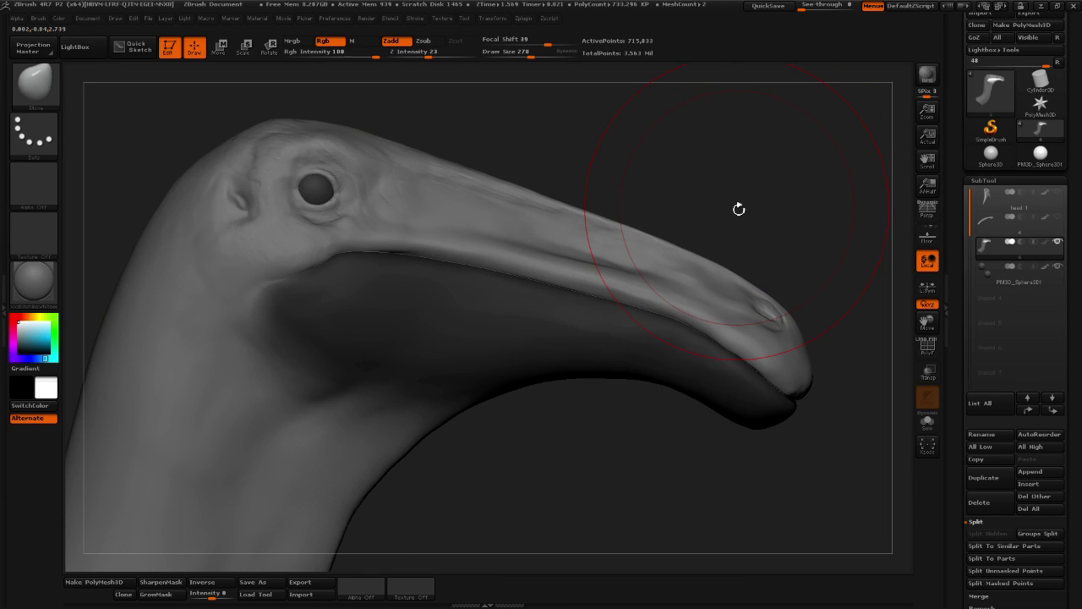
left_click_drag(597, 183, 656, 186)
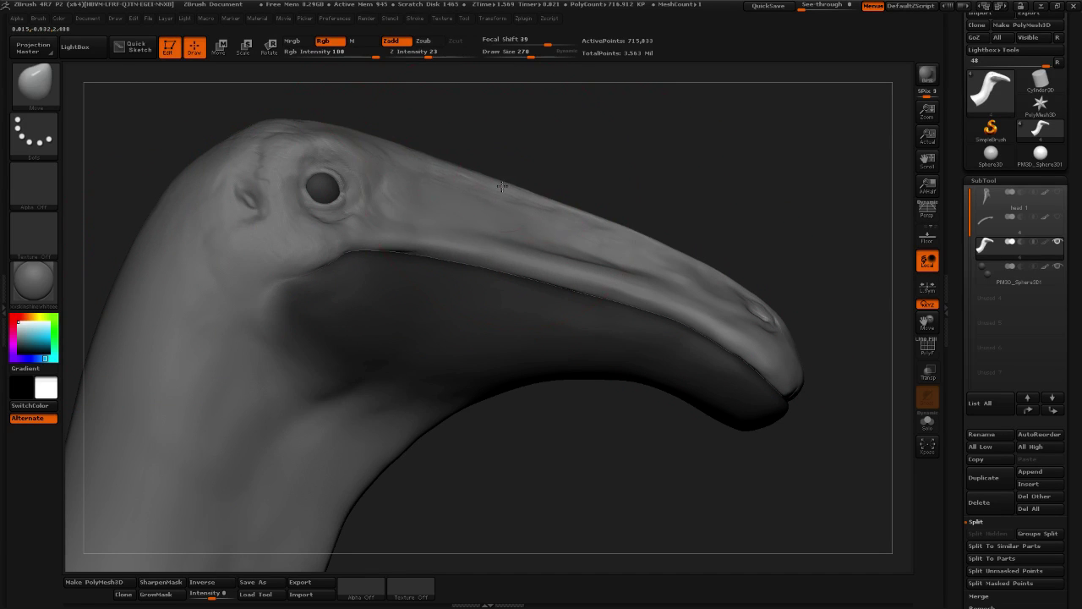
Invert the mask to free the lower beak and set Draw Size to 175
left_click_drag(759, 199, 696, 129)
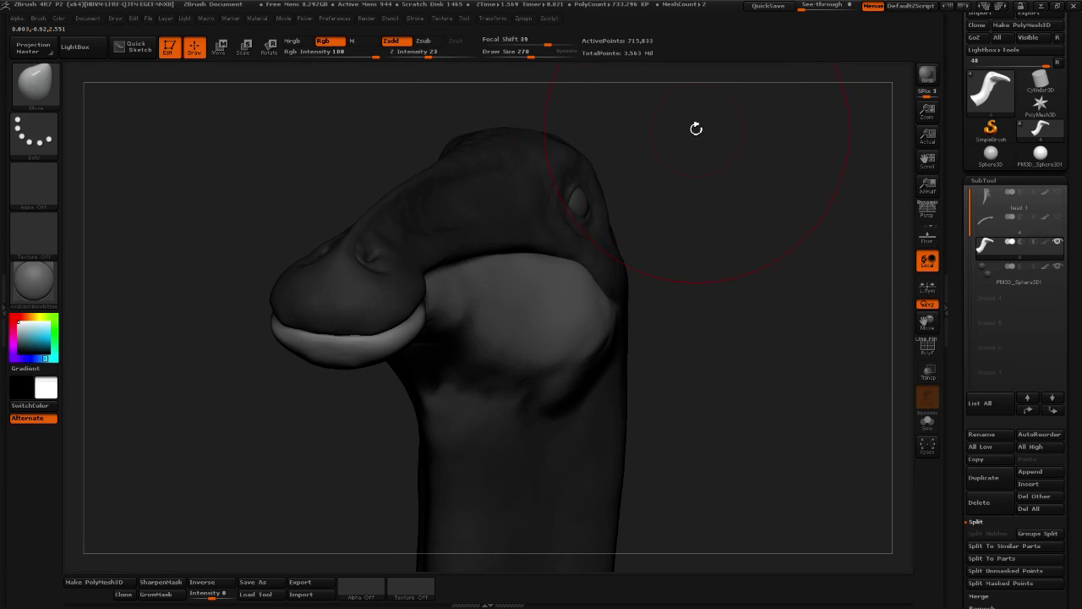
left_click(522, 54)
left_click_drag(694, 211, 706, 200, "alt")
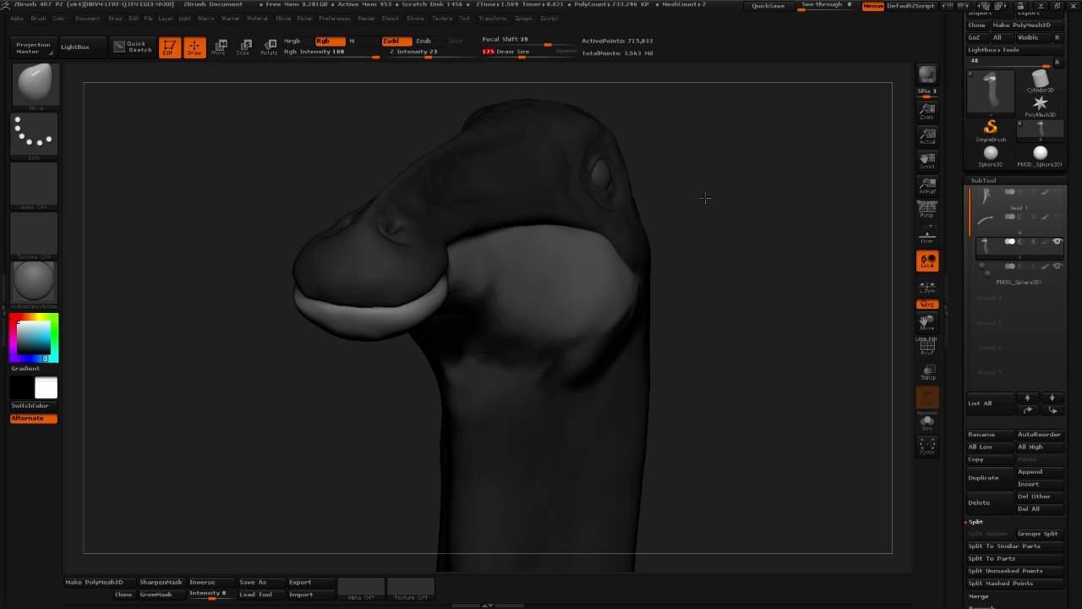
Reshape the unmasked lower jaw with the Move brush at draw size 89
mouse_move(688, 246)
left_mouse_down()
mouse_move(676, 274)
mouse_move(692, 287)
mouse_move(720, 251)
mouse_move(640, 258)
left_mouse_up()
left_click_drag(537, 55, 510, 55)
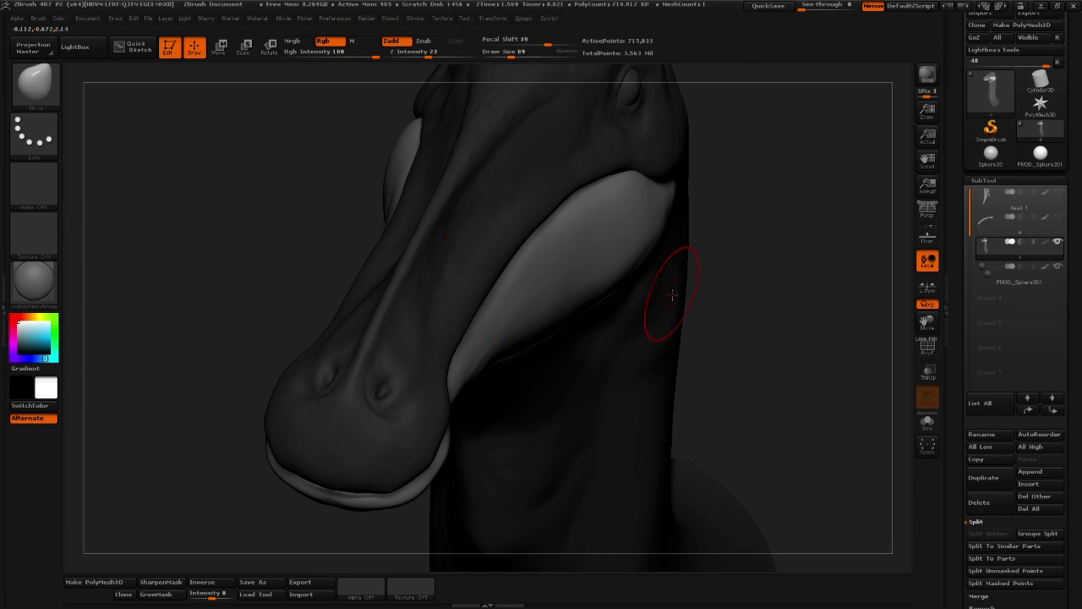
left_click_drag(706, 279, 727, 185, "alt")
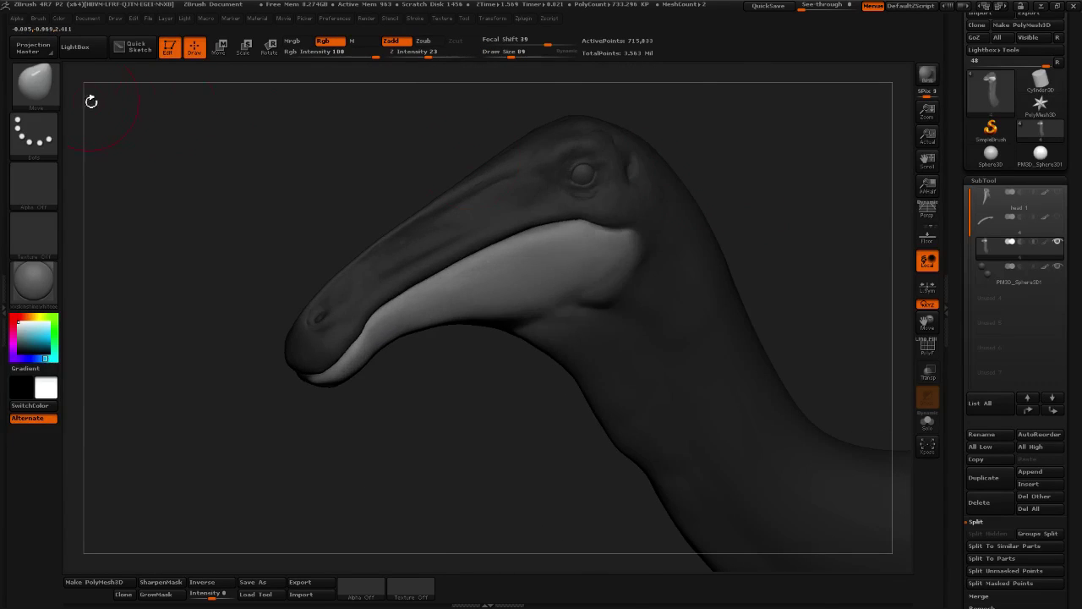
Choose the TrimDynamic brush and flatten the side of the lower jaw at draw size 47
left_click(35, 84)
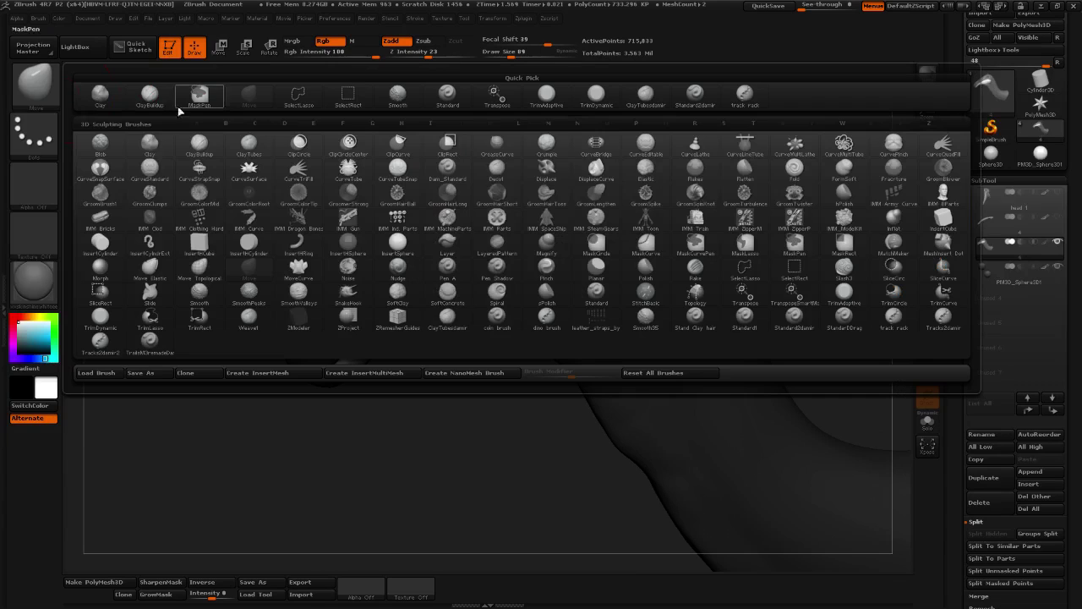
left_click(596, 108)
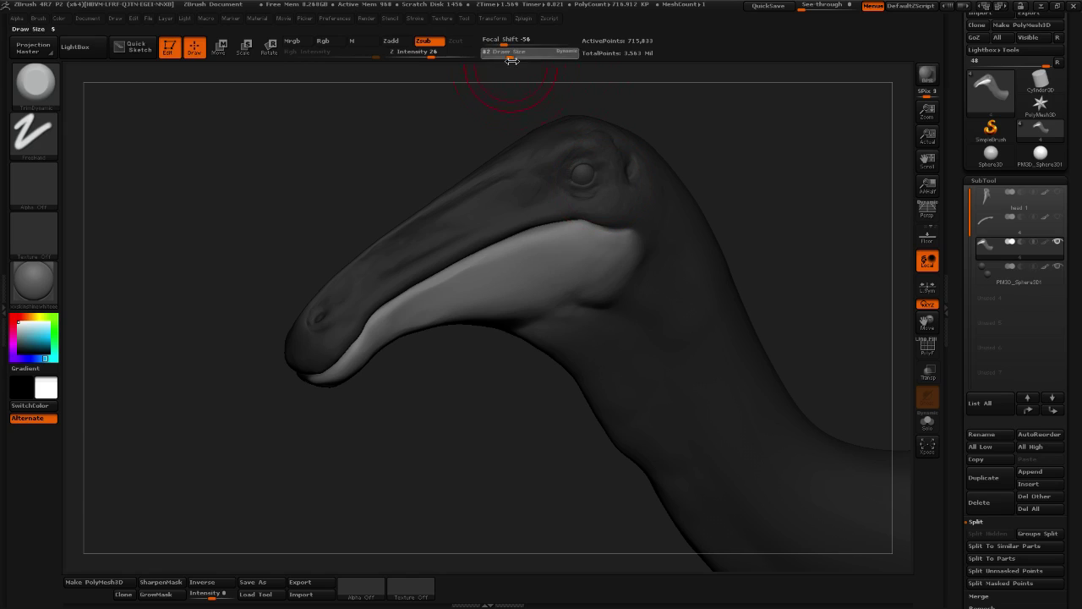
left_click_drag(511, 56, 504, 57)
mouse_move(476, 359)
left_mouse_down("alt")
mouse_move(459, 318)
mouse_move(467, 322)
left_mouse_up("alt")
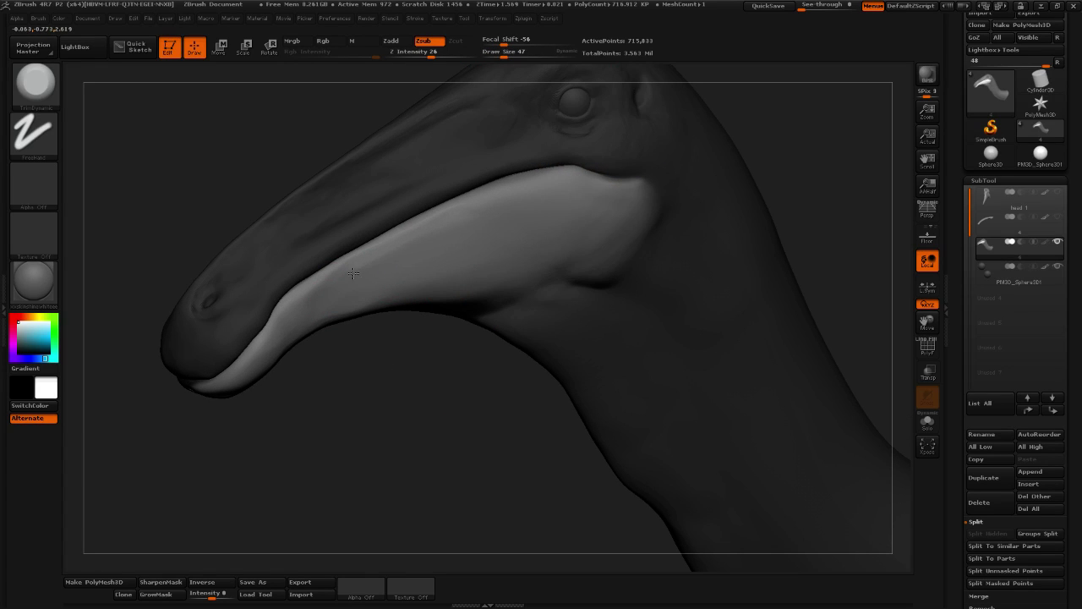
Flatten the broader planes on the side and underside of the lower jaw with TrimDynamic at draw size 82
left_click_drag(504, 55, 510, 55)
left_click_drag(388, 382, 425, 364, "alt")
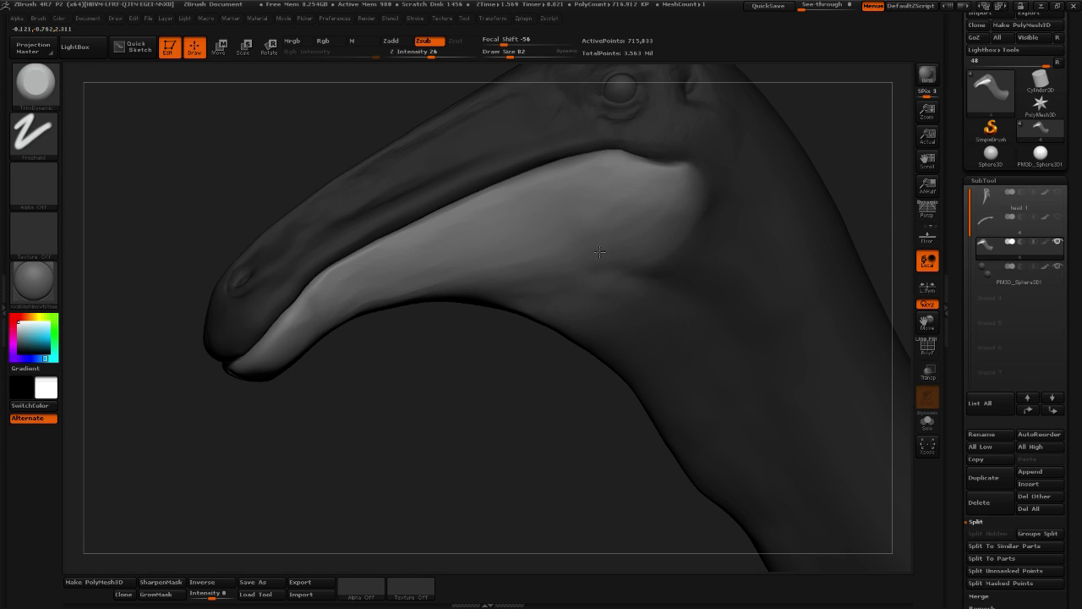
mouse_move(529, 339)
left_mouse_down()
mouse_move(514, 422)
mouse_move(626, 212)
left_mouse_up()
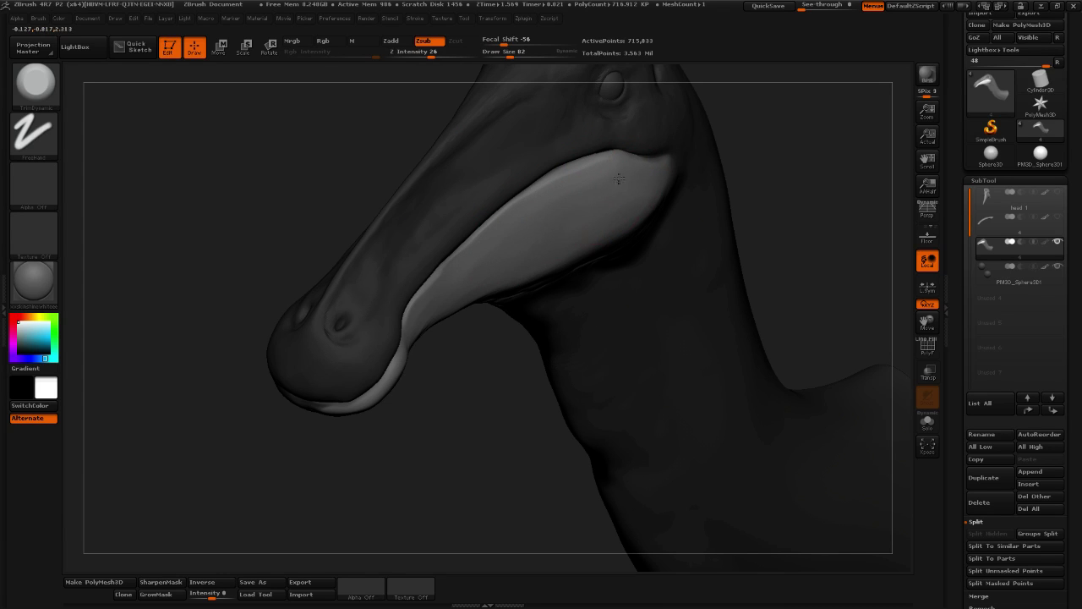
mouse_move(501, 353)
left_mouse_down()
mouse_move(483, 342)
mouse_move(456, 352)
mouse_move(454, 377)
mouse_move(522, 372)
mouse_move(601, 213)
left_mouse_up()
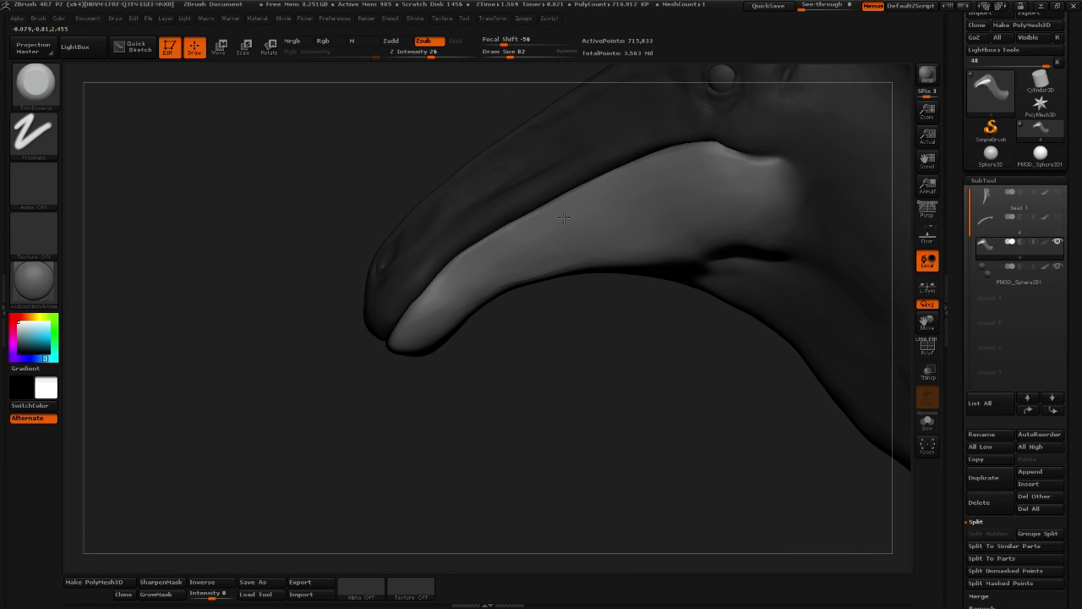
left_click_drag(554, 331, 580, 271)
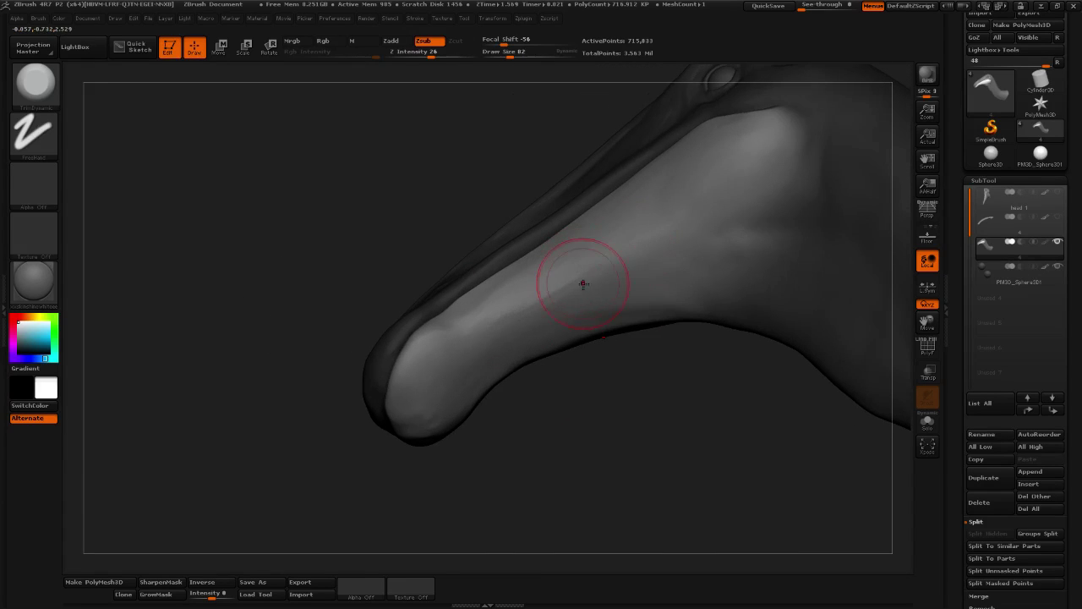
mouse_move(545, 351)
left_mouse_down()
mouse_move(586, 386)
mouse_move(551, 266)
mouse_move(513, 284)
left_mouse_up()
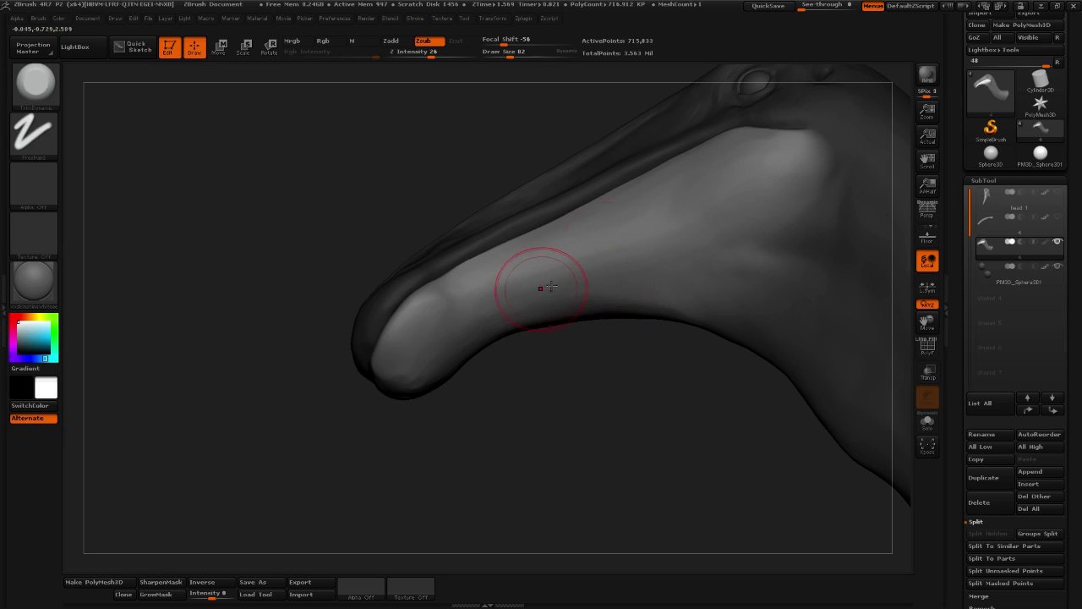
Even out the lower jaw's surface from the chin to the cheek with more TrimDynamic strokes, working from several angles
left_click_drag(588, 365, 594, 279)
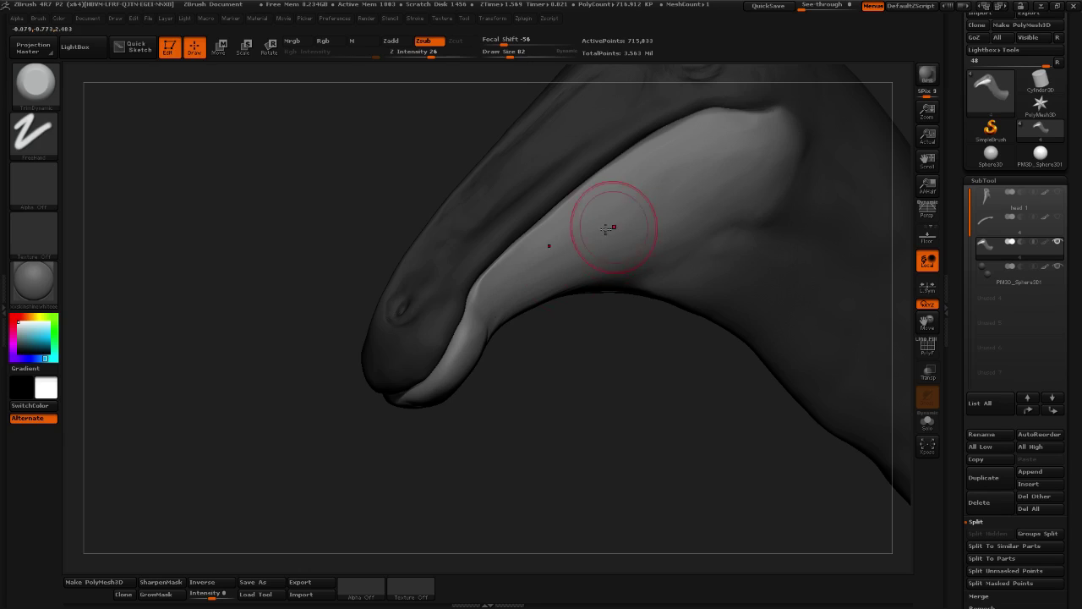
left_click_drag(572, 346, 640, 251)
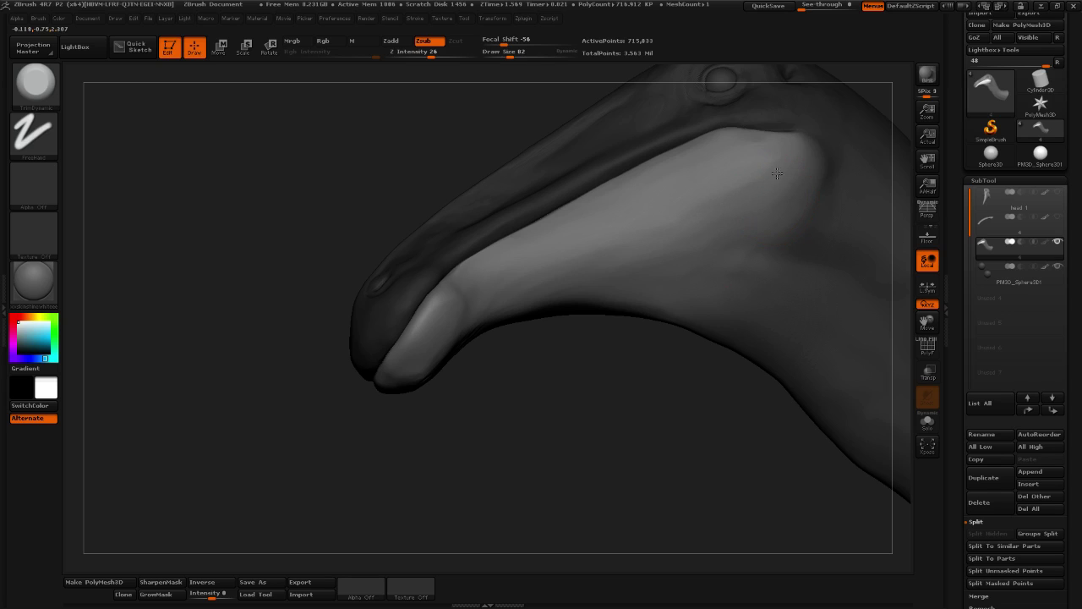
left_click_drag(599, 331, 746, 437)
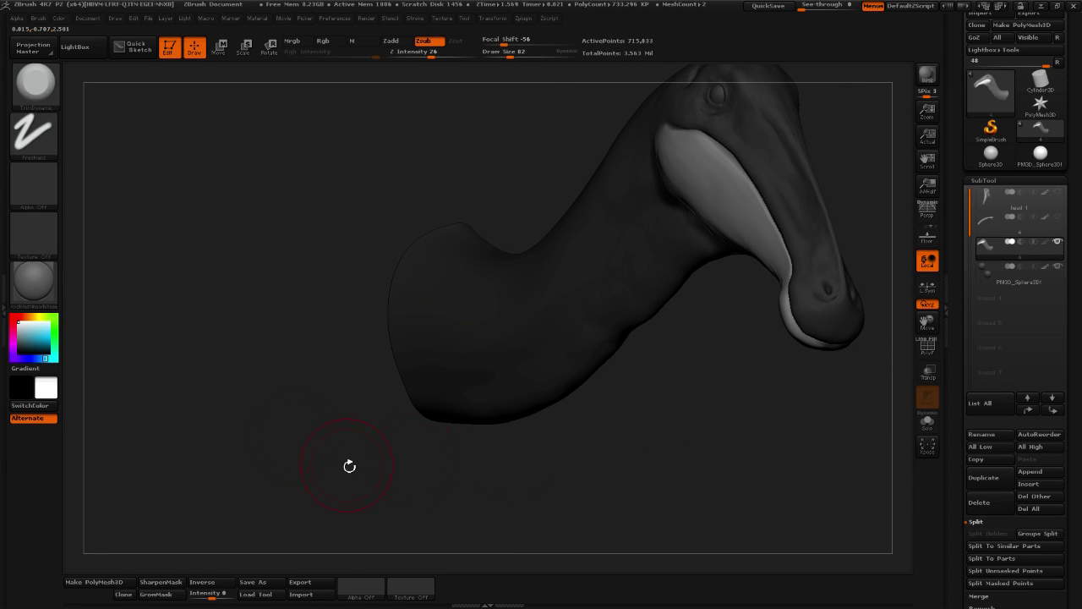
left_click_drag(678, 352, 518, 423)
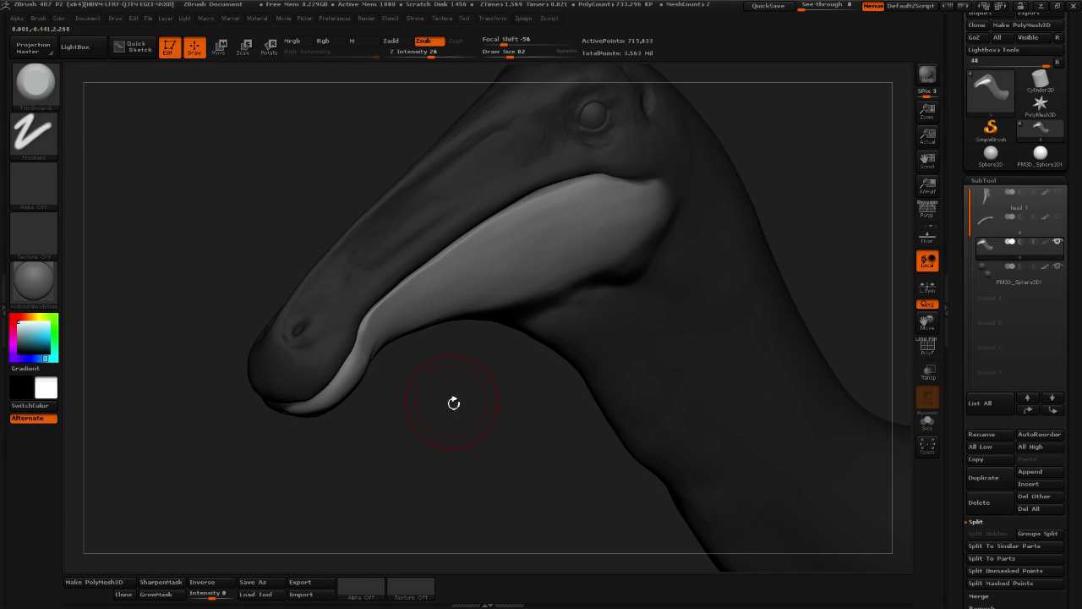
left_click_drag(443, 421, 533, 257)
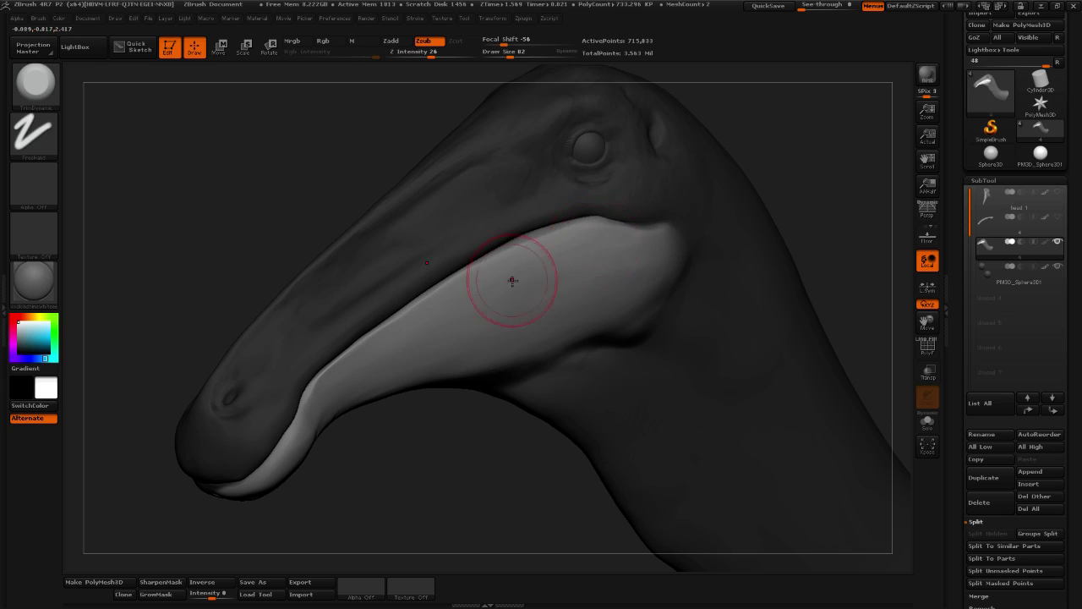
Refine the lower jaw's planes with TrimDynamic, first at draw size 53 and with a larger brush at 136
left_click_drag(514, 54, 505, 55)
left_click_drag(461, 432, 447, 439)
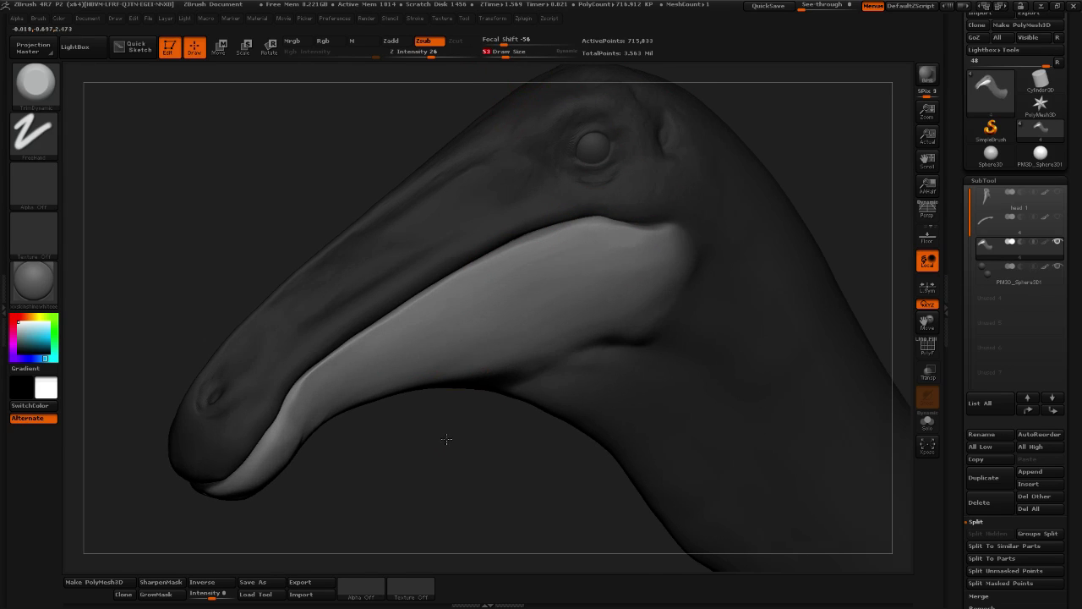
left_click_drag(505, 54, 516, 54)
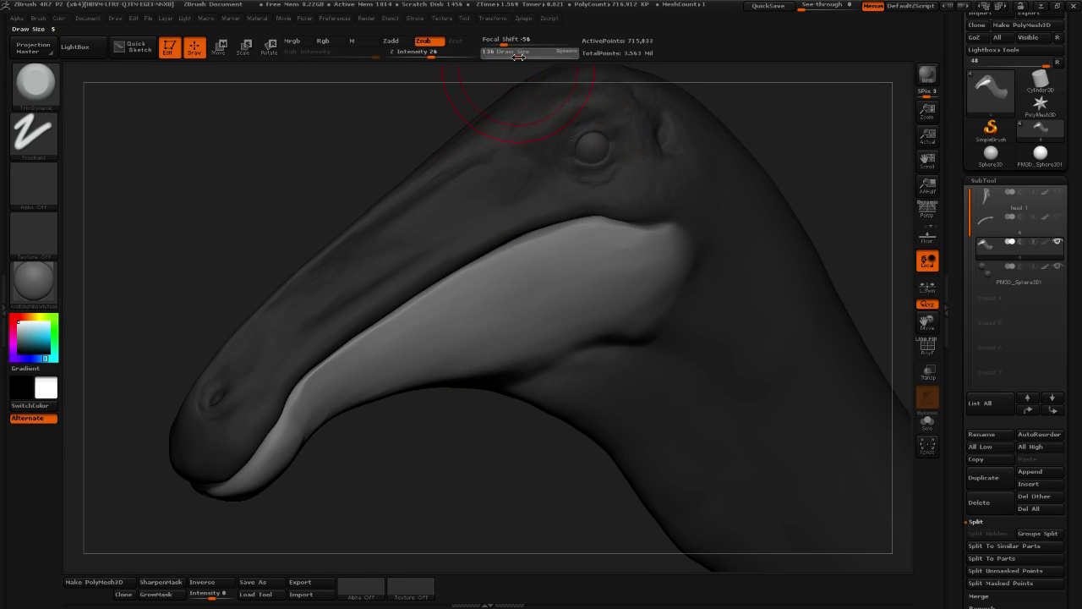
left_click_drag(457, 413, 477, 403, "alt")
Trim the cheek area of the lower jaw at draw size 72 and smooth its surface
left_click_drag(516, 54, 508, 52)
left_click_drag(530, 414, 492, 427)
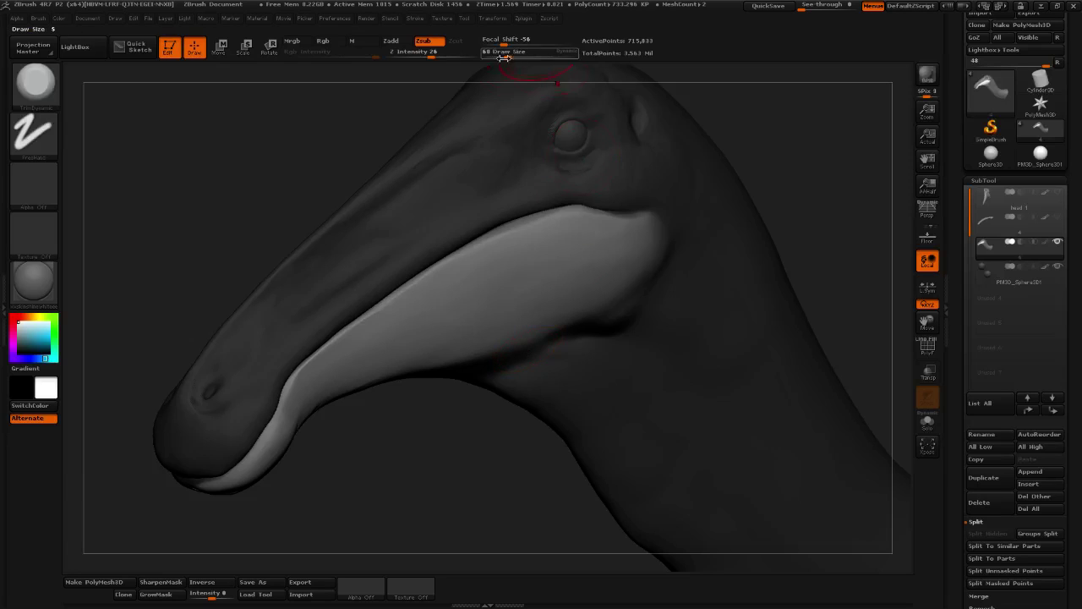
left_click_drag(508, 53, 509, 53)
mouse_move(784, 142)
left_mouse_down()
mouse_move(763, 137)
mouse_move(744, 152)
left_mouse_up()
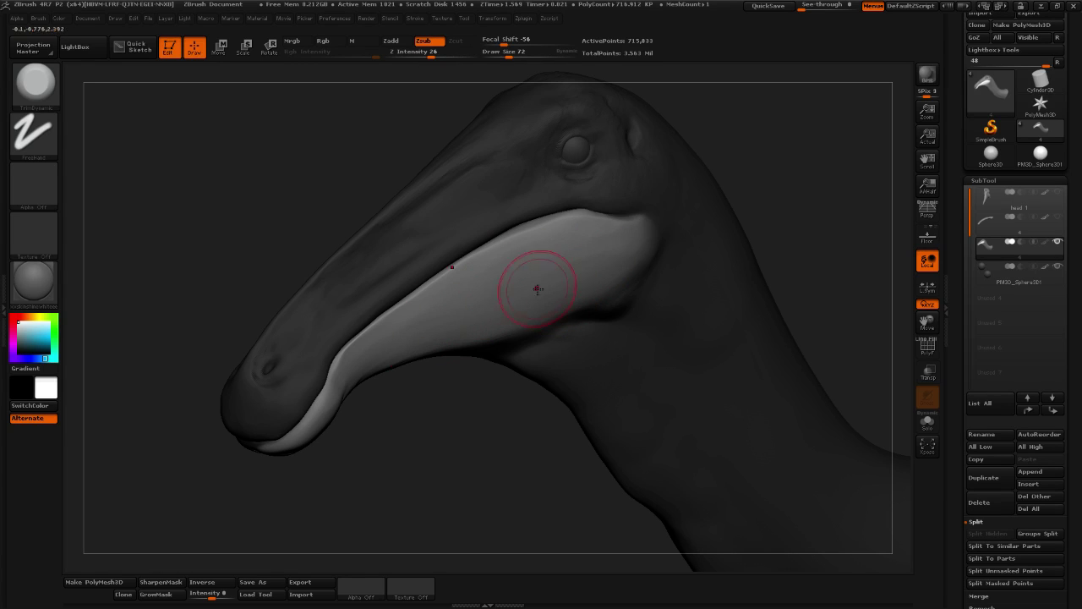
key("shift")
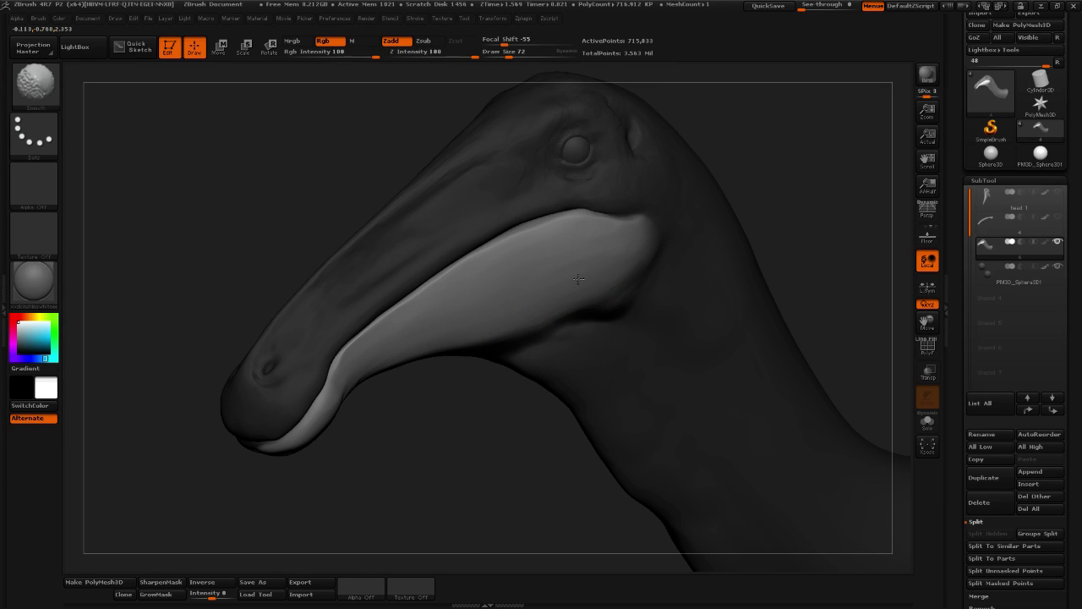
Invert the mask to protect the lower jaw, and flatten the upper jaw along the mouth line with TrimDynamic at draw size 72
mouse_move(783, 229)
left_mouse_down()
mouse_move(783, 198)
mouse_move(795, 195)
mouse_move(784, 239)
mouse_move(776, 174)
mouse_move(791, 191)
mouse_move(814, 141)
mouse_move(849, 169)
left_mouse_up()
left_click(792, 206, "ctrl")
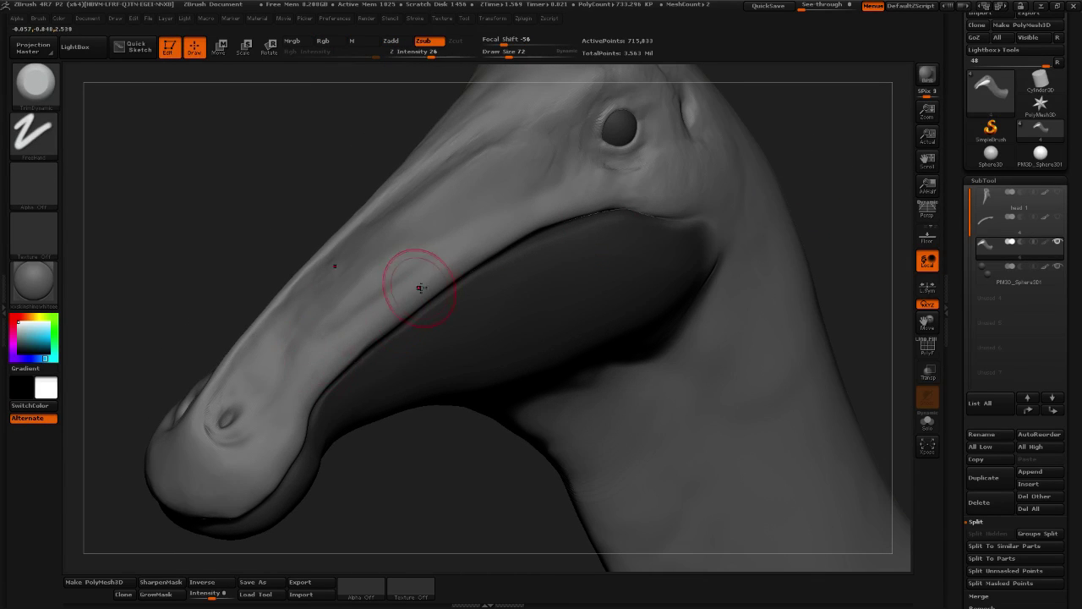
left_click_drag(318, 355, 414, 283)
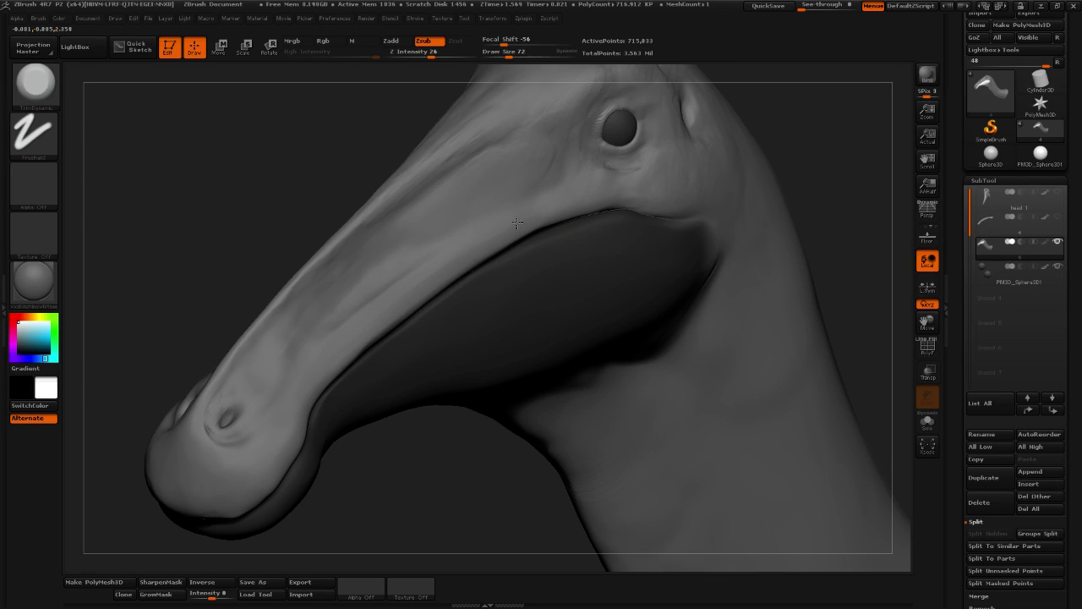
left_click_drag(432, 269, 665, 195)
left_click_drag(791, 191, 833, 196)
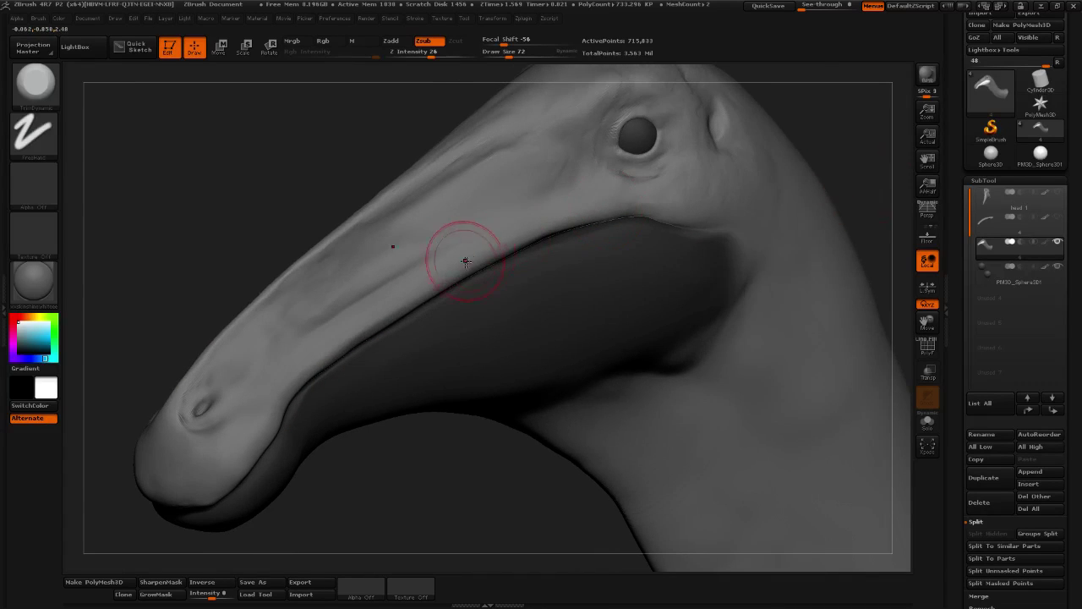
mouse_move(464, 259)
left_mouse_down()
mouse_move(674, 199)
mouse_move(529, 220)
left_mouse_up()
mouse_move(850, 169)
left_mouse_down()
mouse_move(890, 162)
mouse_move(842, 138)
mouse_move(681, 149)
left_mouse_up()
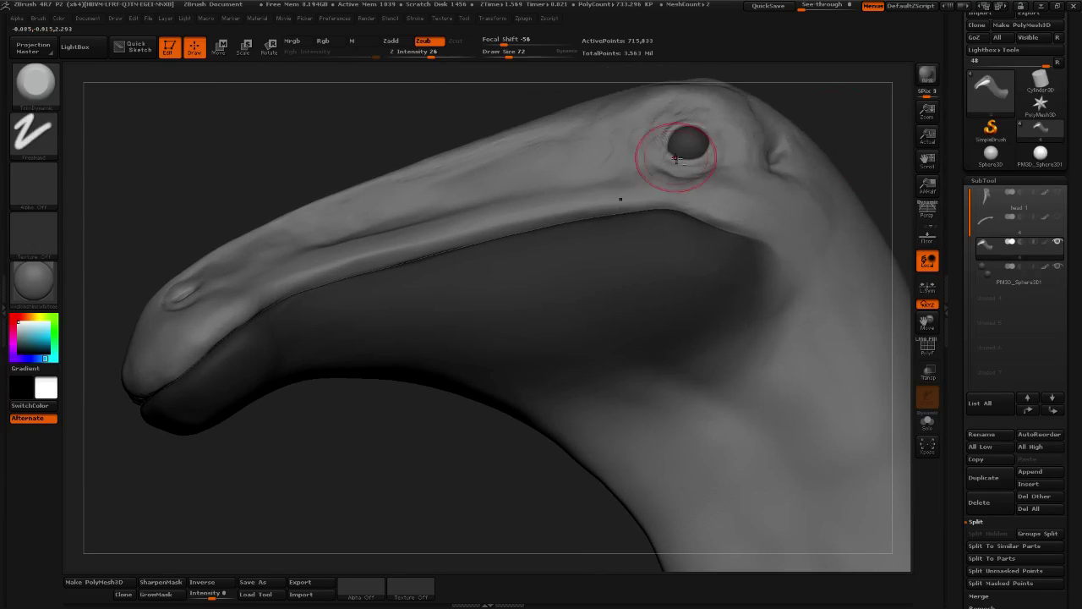
Choose the ClayTubesdamir brush and add clay strokes around the eye socket at draw size 35
left_click(35, 83)
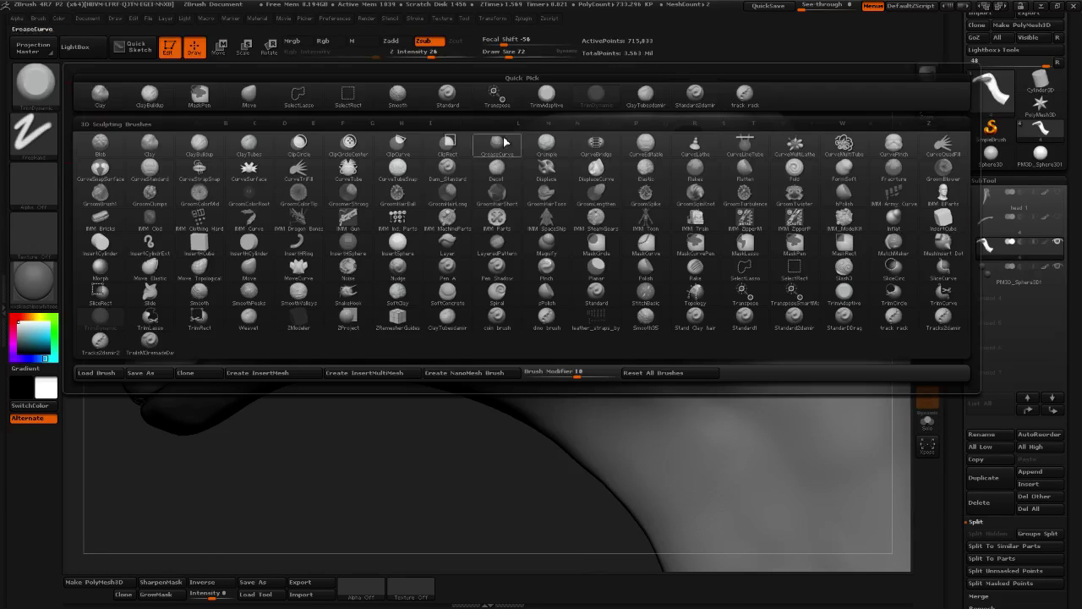
left_click(645, 93)
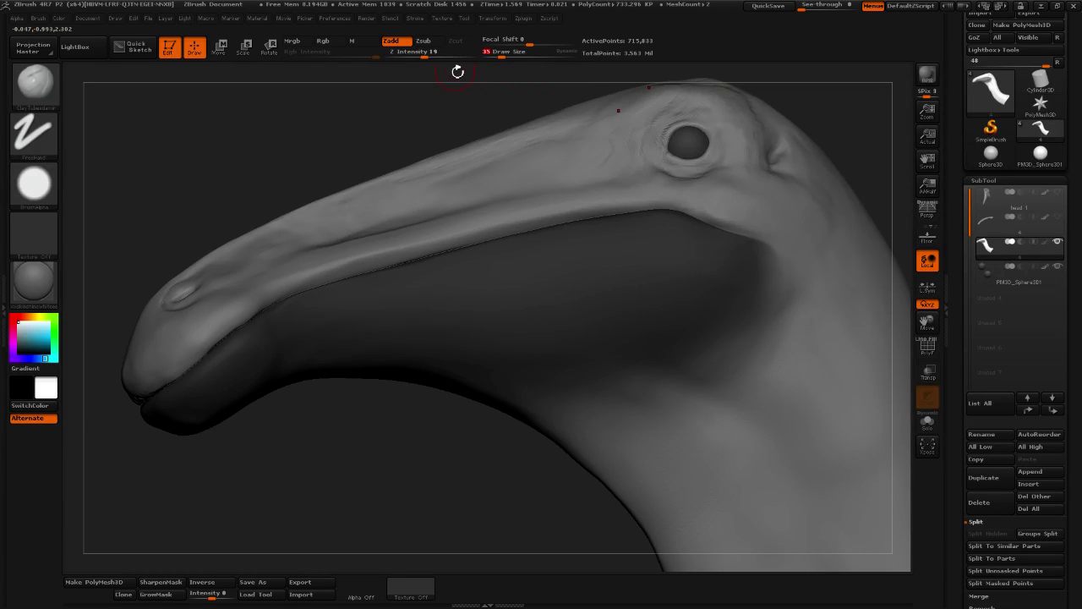
mouse_move(1019, 271)
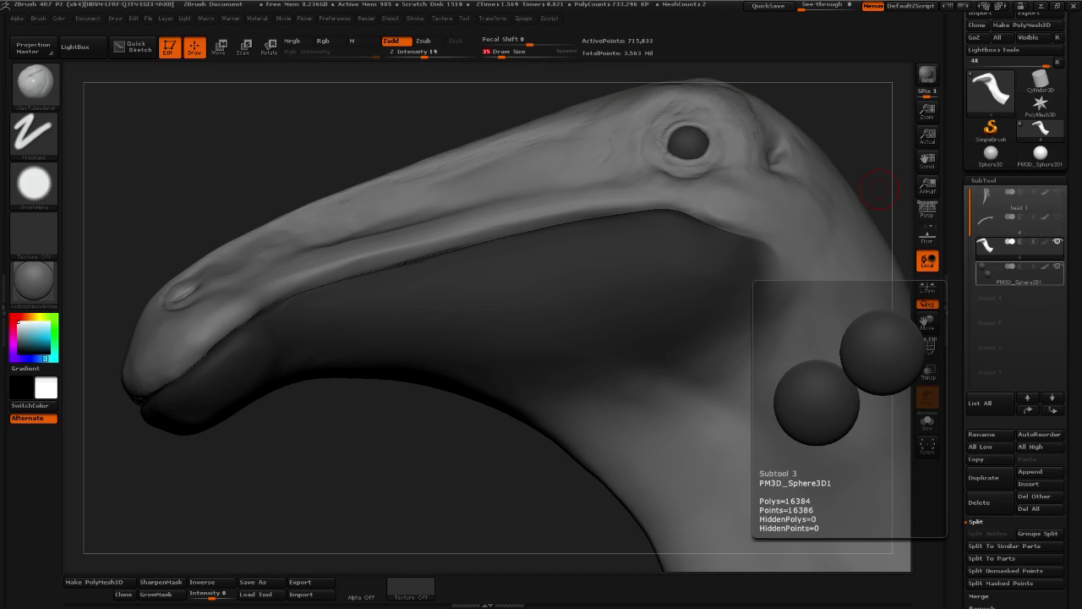
Build up the upper lip edge along the mouth line with clay strokes at draw size 26
left_click(498, 54)
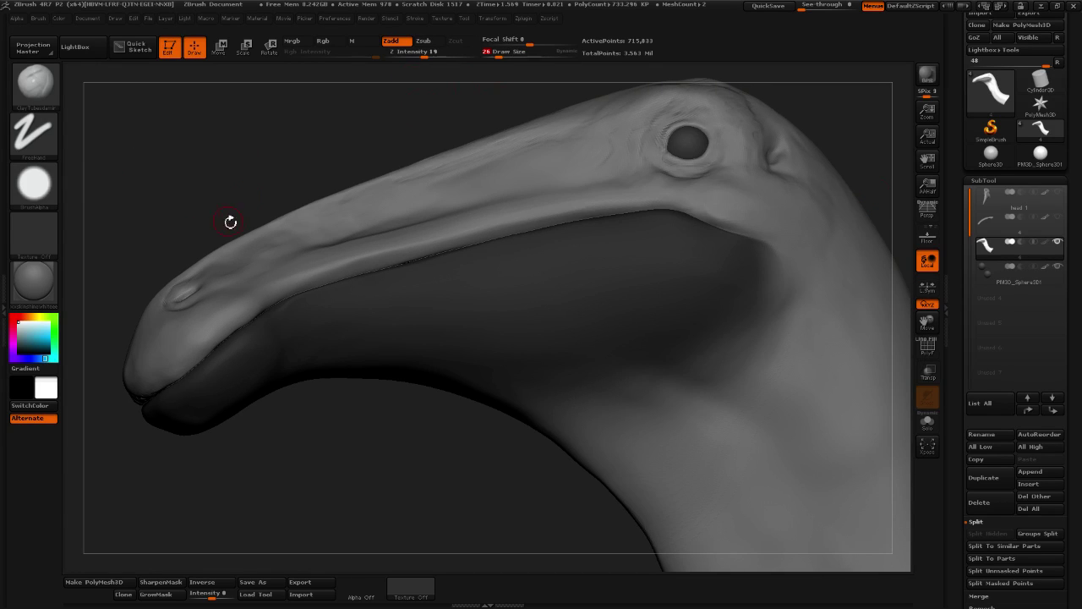
left_click_drag(267, 184, 278, 253, "alt")
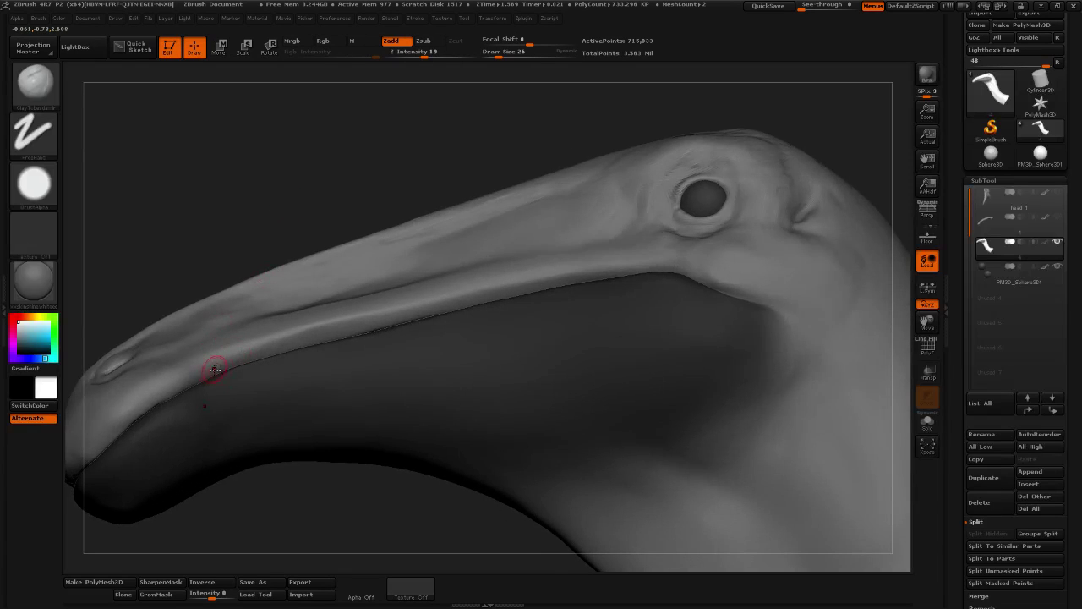
left_click_drag(215, 369, 285, 347)
mouse_move(333, 198)
left_mouse_down()
mouse_move(331, 212)
mouse_move(362, 198)
mouse_move(412, 203)
mouse_move(440, 259)
left_mouse_up()
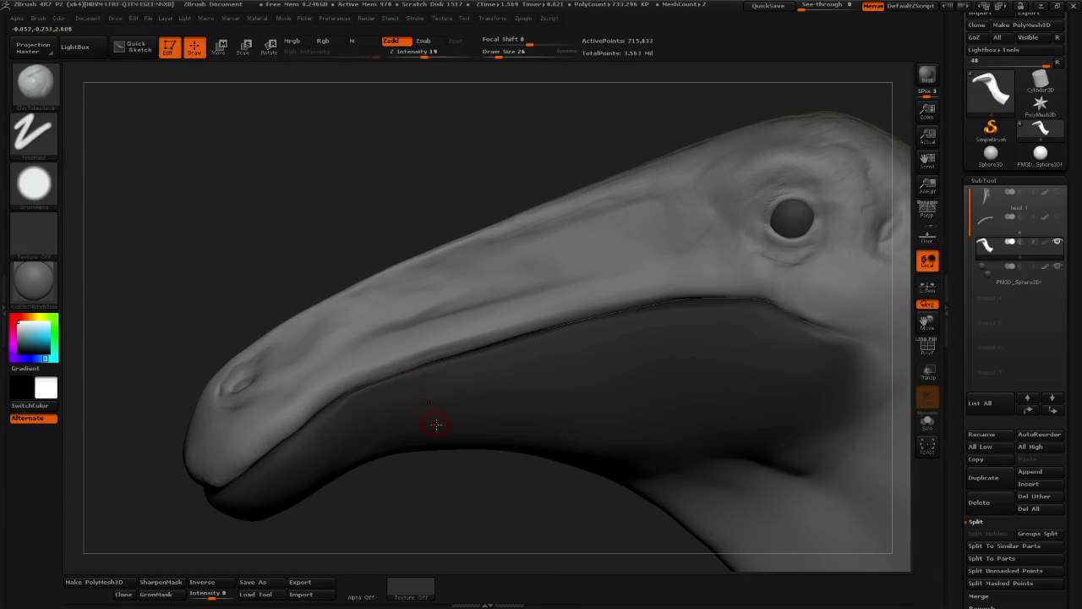
left_click_drag(459, 495, 415, 382)
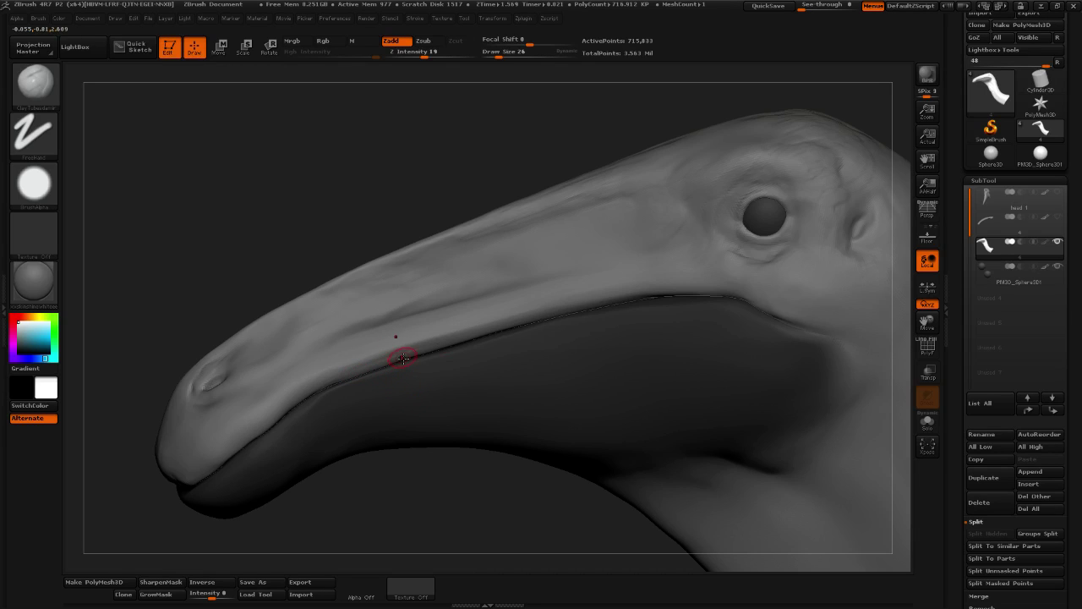
Sculpt the snout tip around the nostrils and the ridge behind them with clay strokes at draw size 26
mouse_move(376, 456)
left_mouse_down()
mouse_move(408, 515)
mouse_move(460, 466)
left_mouse_up()
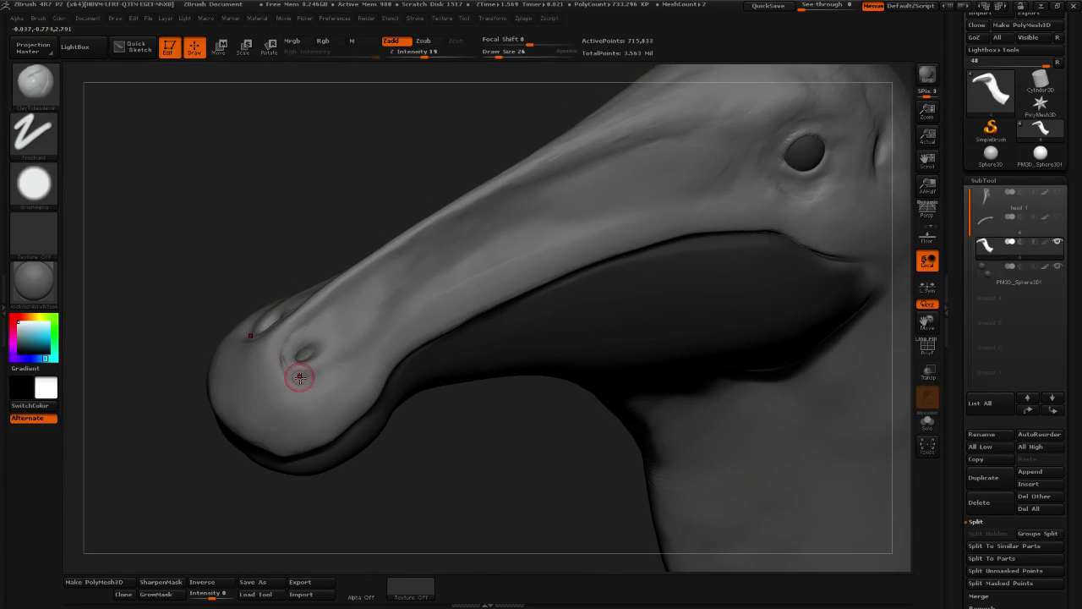
mouse_move(381, 411)
left_mouse_down()
mouse_move(411, 442)
mouse_move(466, 436)
mouse_move(310, 357)
left_mouse_up()
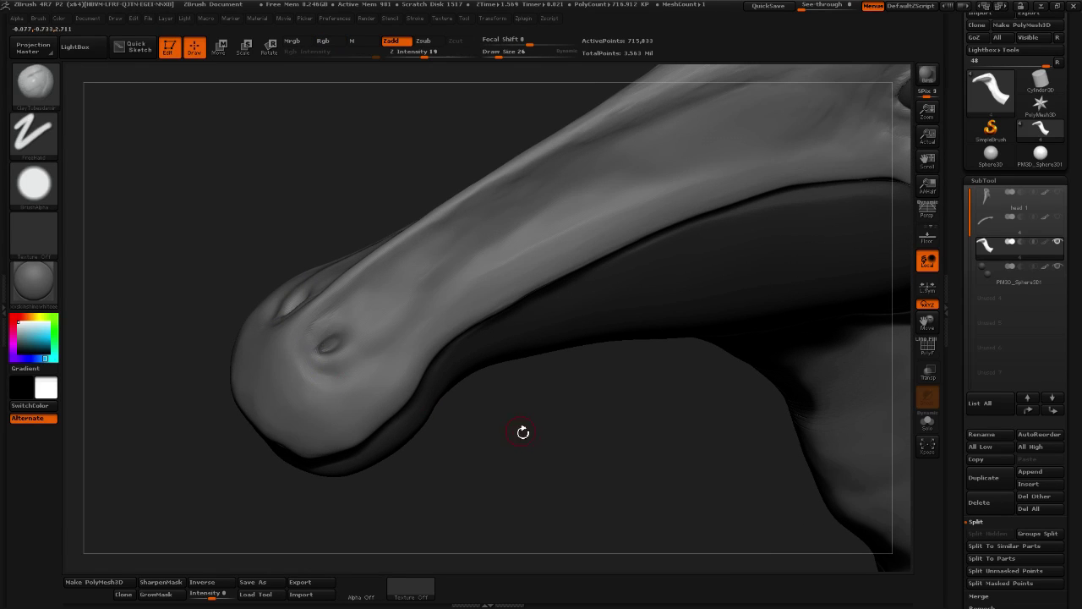
left_click_drag(521, 432, 533, 430)
left_click_drag(485, 464, 279, 390)
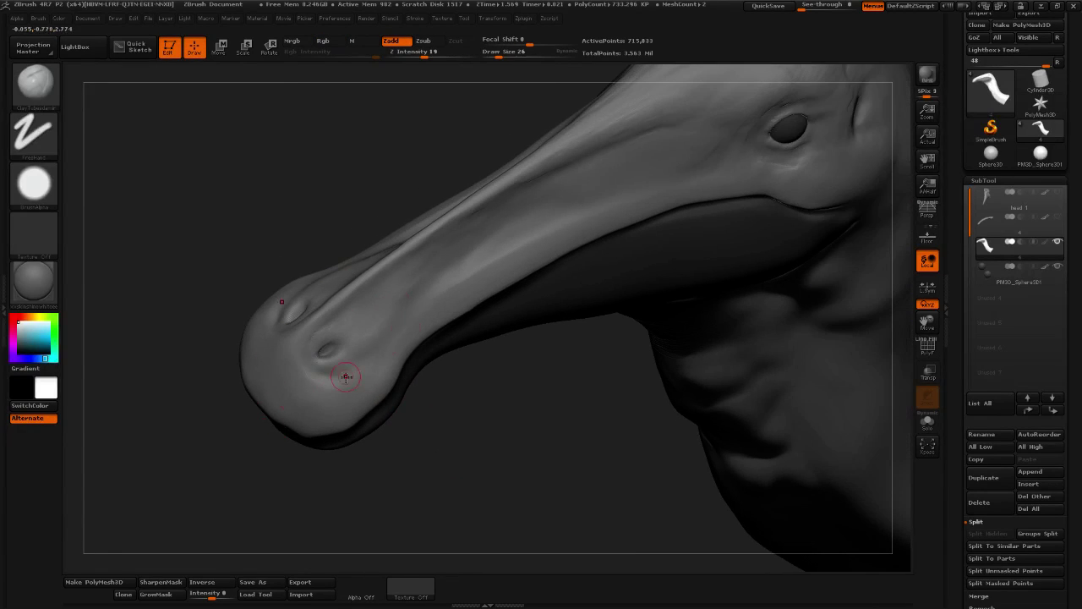
mouse_move(559, 383)
left_mouse_down()
mouse_move(551, 457)
mouse_move(573, 435)
mouse_move(504, 465)
mouse_move(463, 431)
left_mouse_up()
left_click_drag(377, 249, 446, 284, "alt")
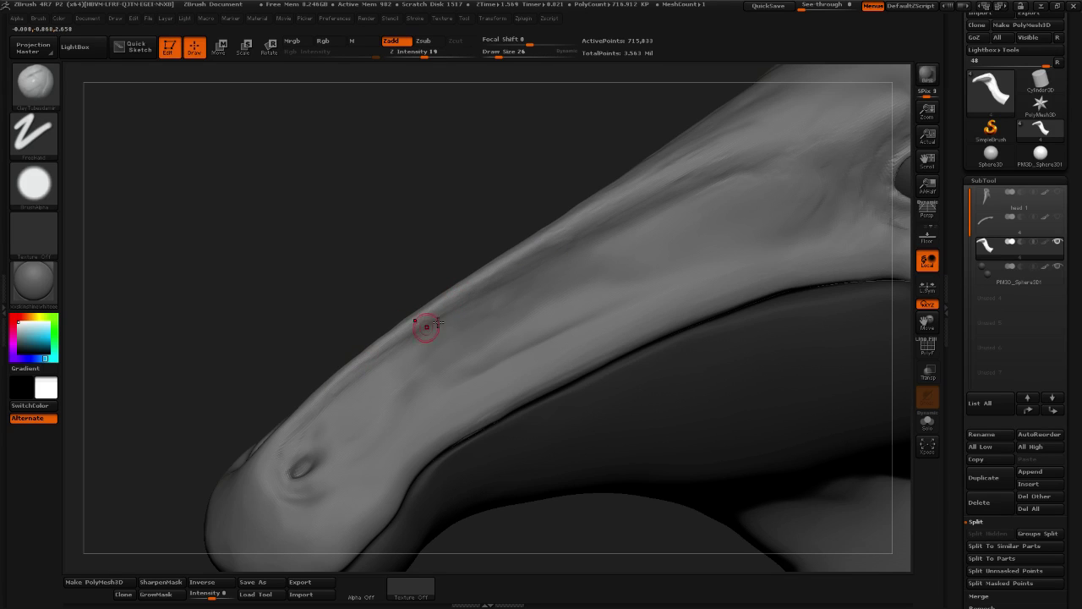
Smooth the side of the snout between the nostril and the eye
left_click_drag(423, 269, 372, 245, "alt")
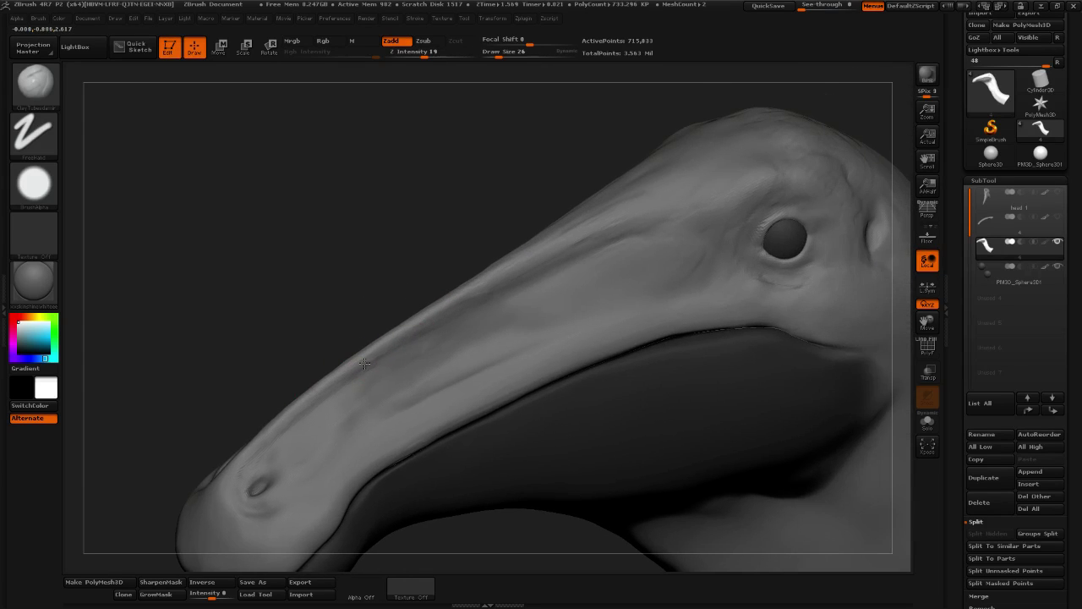
key("shift")
mouse_move(477, 232)
left_mouse_down("alt")
mouse_move(445, 236)
mouse_move(601, 217)
left_mouse_up("alt")
mouse_move(803, 222)
left_mouse_down()
mouse_move(754, 251)
mouse_move(448, 223)
mouse_move(570, 116)
left_mouse_up()
mouse_move(519, 454)
left_mouse_down("alt")
mouse_move(581, 473)
mouse_move(459, 493)
mouse_move(428, 473)
mouse_move(375, 358)
left_mouse_up("alt")
left_click_drag(399, 476, 440, 363)
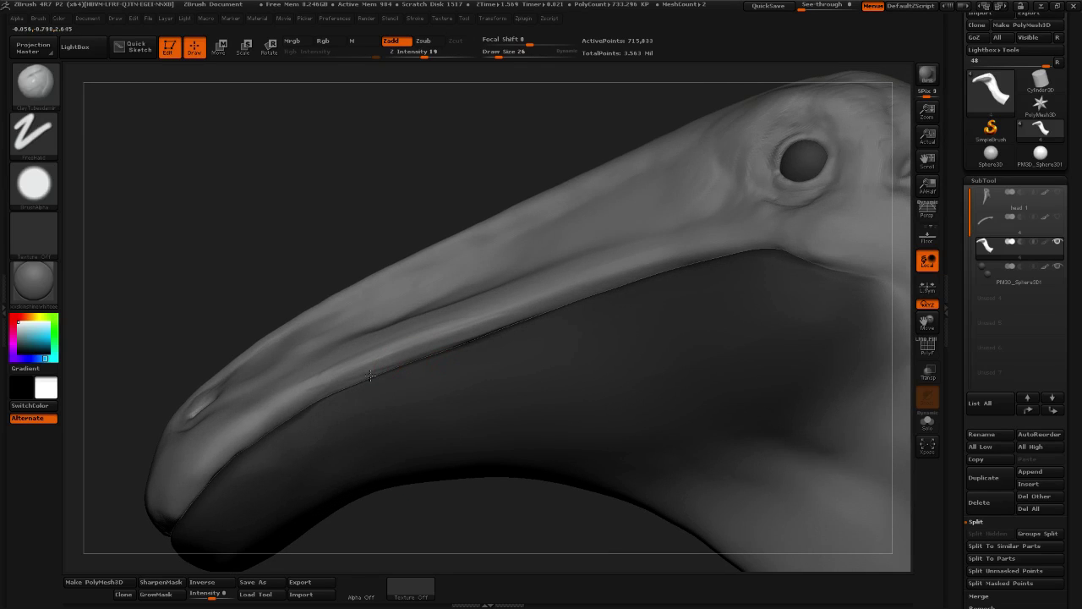
Add clay strokes along the front half of the upper lip edge at draw size 26 and smooth them
key("shift")
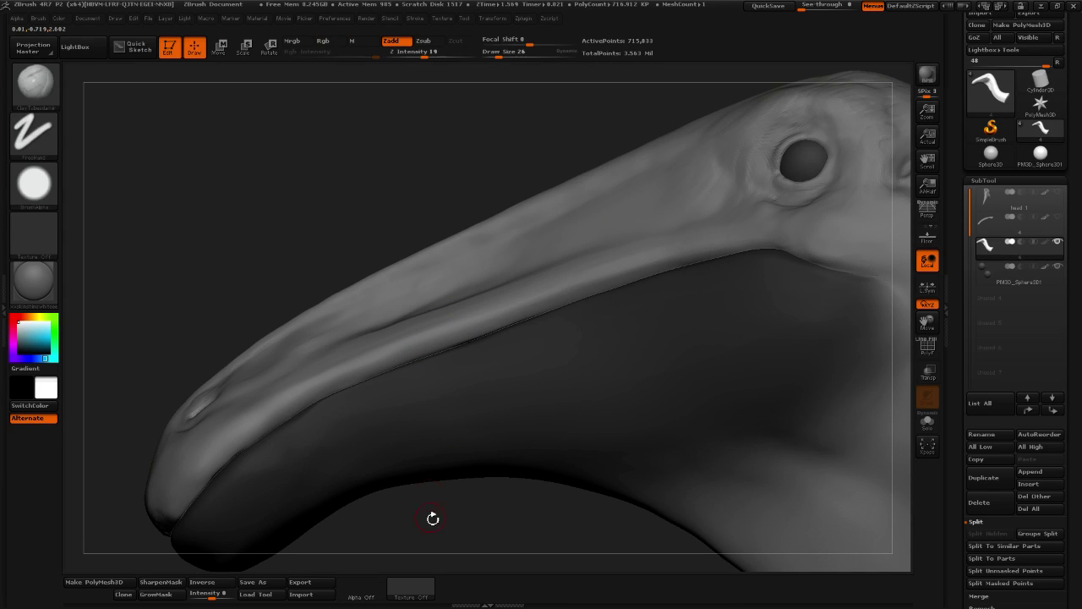
mouse_move(433, 517)
left_mouse_down("alt")
mouse_move(451, 485)
mouse_move(448, 457)
left_mouse_up("alt")
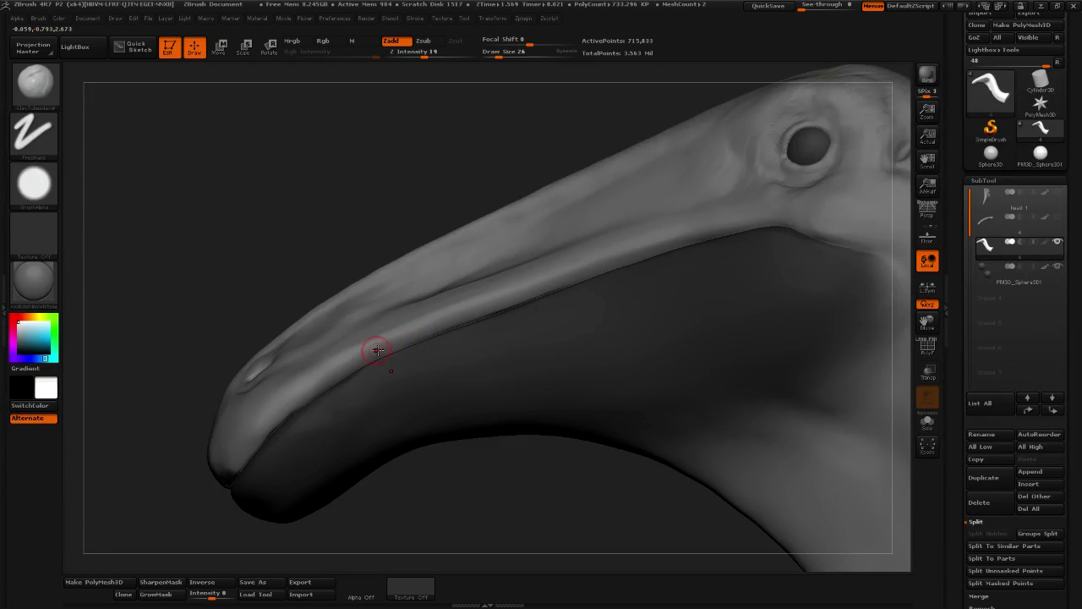
left_click_drag(393, 337, 510, 296)
left_click_drag(357, 355, 419, 333)
key("shift")
Set the draw size to 37, then thicken and smooth the middle of the upper lip ridge
left_click_drag(495, 58, 505, 60)
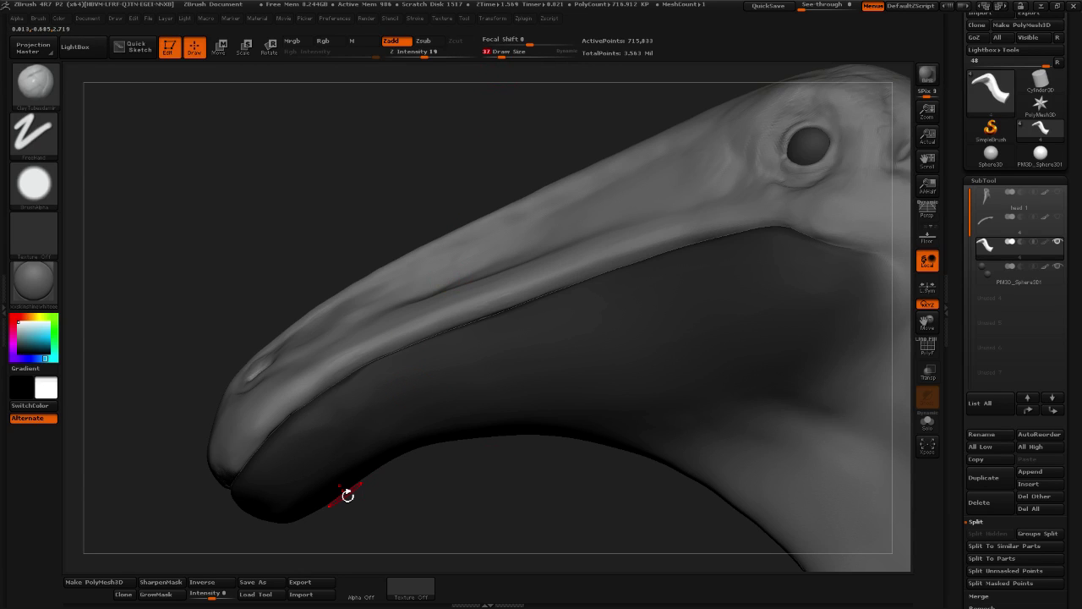
left_click_drag(522, 502, 491, 498)
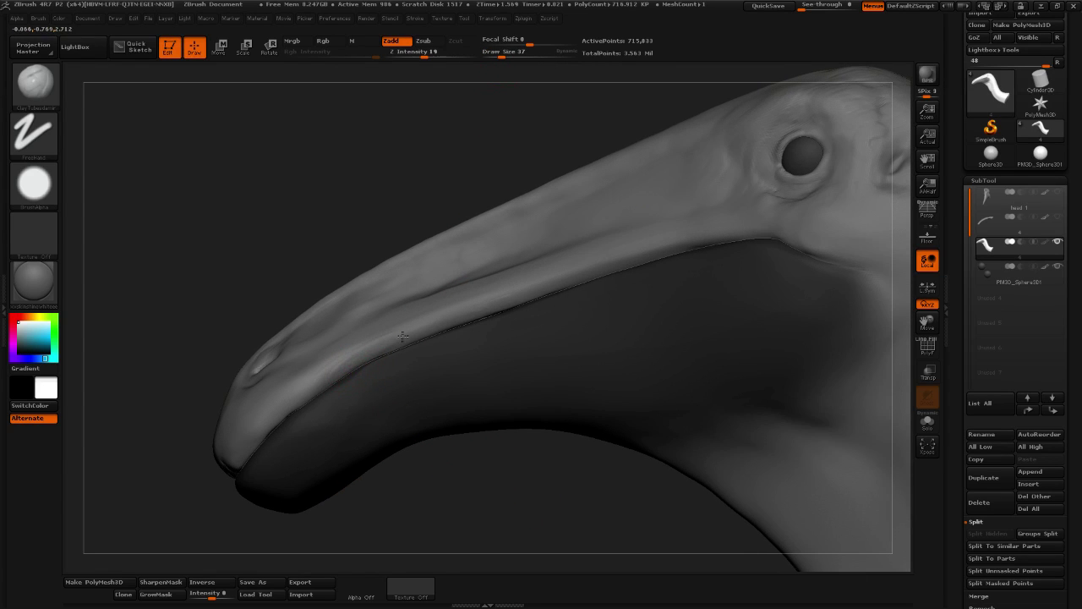
key("shift")
mouse_move(575, 471)
left_mouse_down()
mouse_move(515, 493)
mouse_move(512, 457)
left_mouse_up()
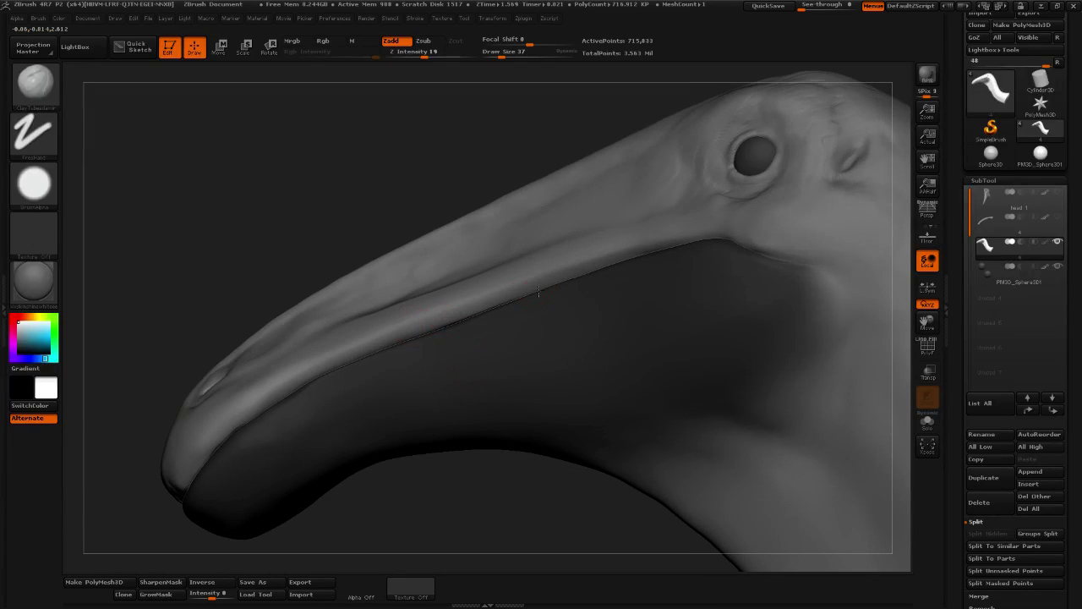
key("shift")
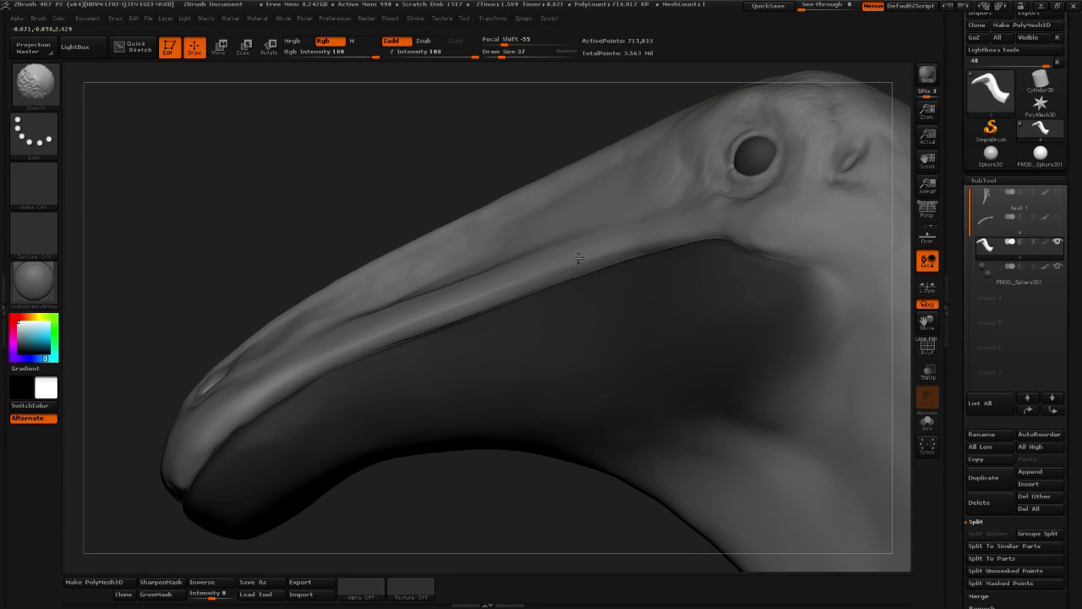
left_click_drag(410, 325, 412, 385, "shift")
left_click_drag(476, 500, 516, 497)
left_click_drag(487, 293, 449, 316, "shift")
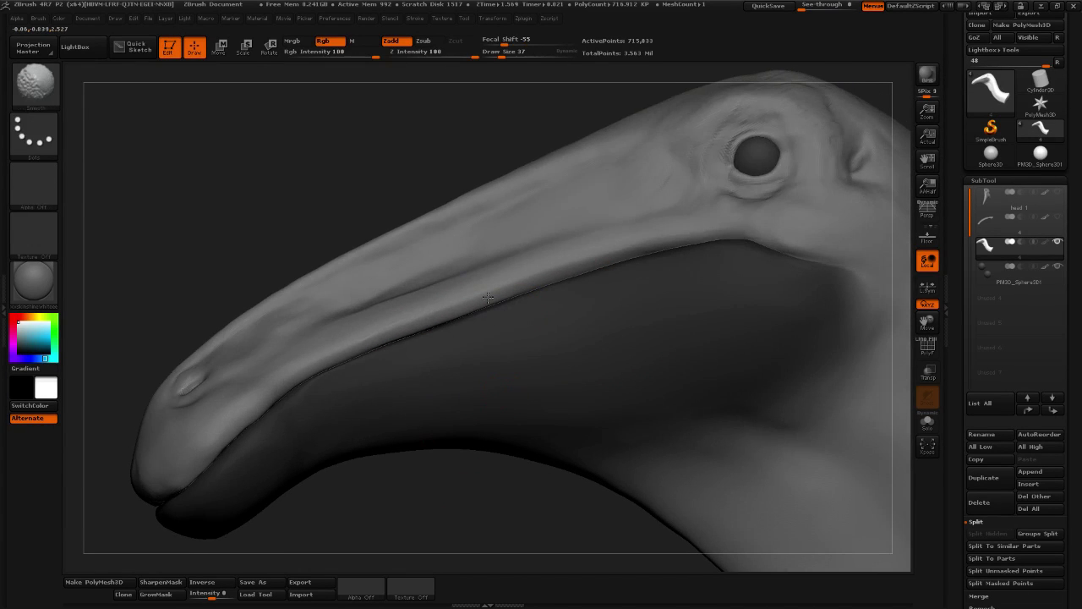
Refine the upper lip ridge above the masked lower jaw with alternating clay strokes and smoothing at draw size 37
left_click_drag(465, 505, 473, 503)
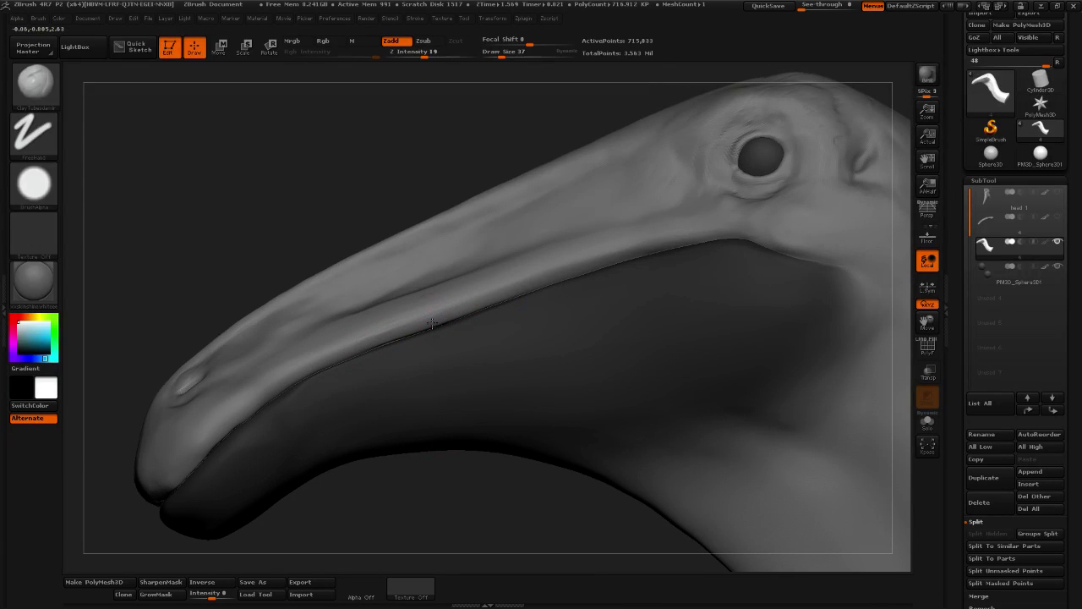
key("shift")
left_click_drag(431, 318, 394, 333, "shift")
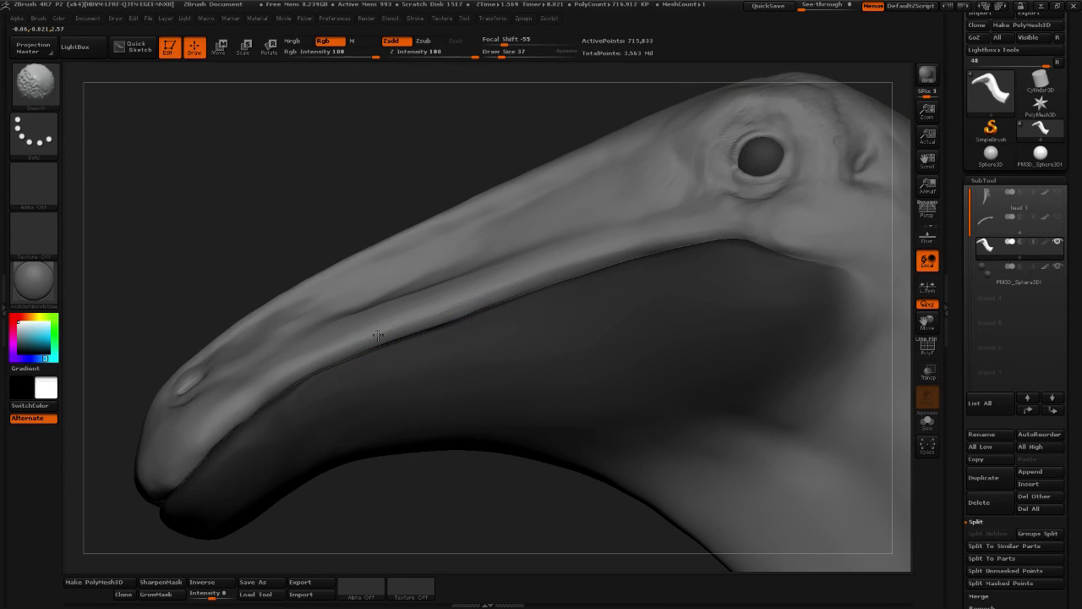
left_click_drag(507, 488, 319, 351)
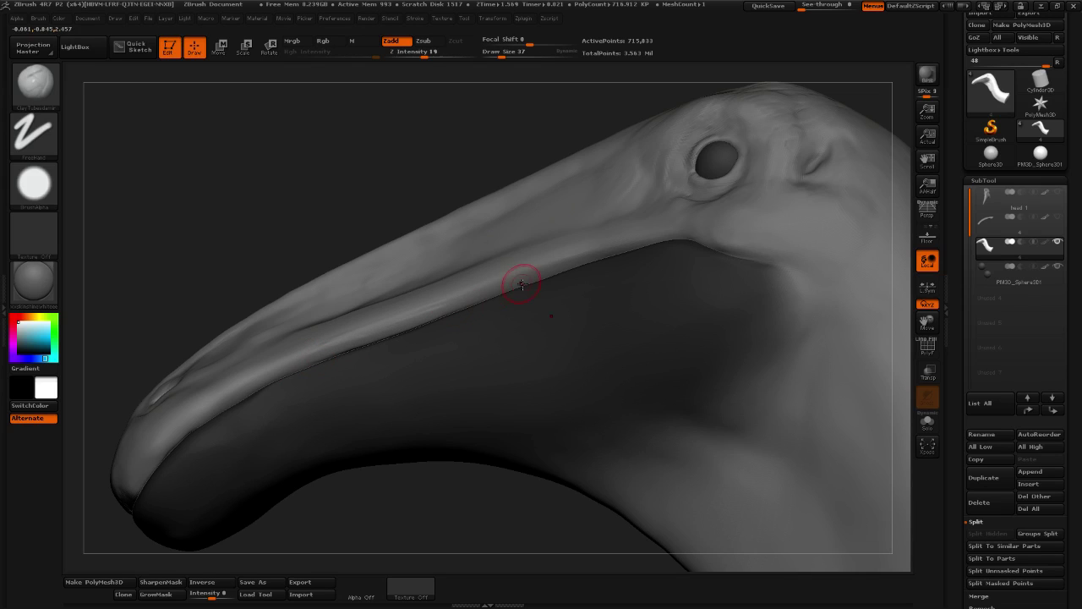
key("shift")
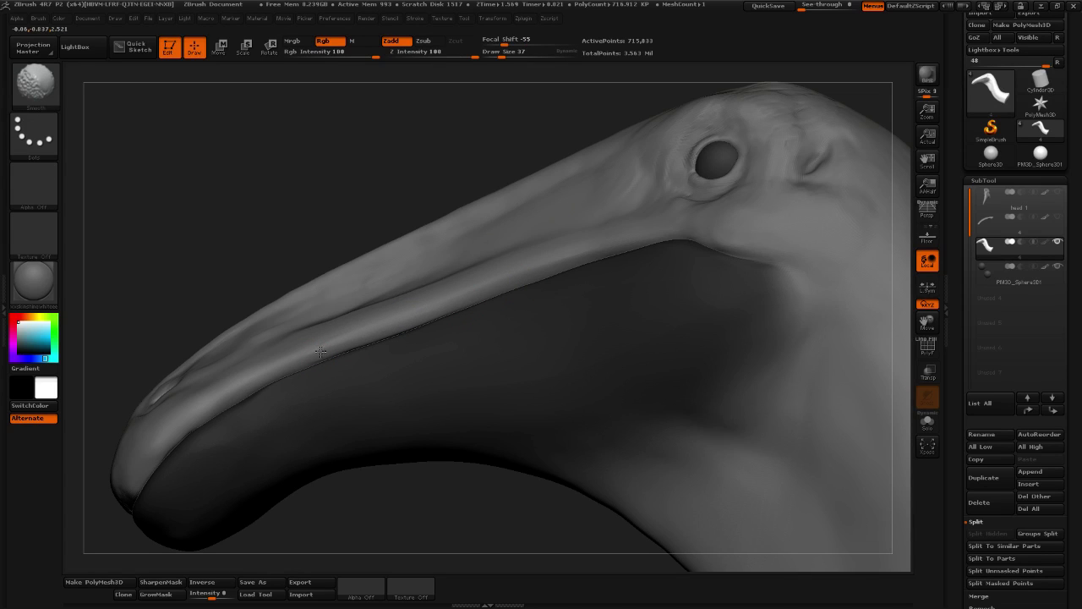
left_click_drag(437, 299, 461, 301, "shift")
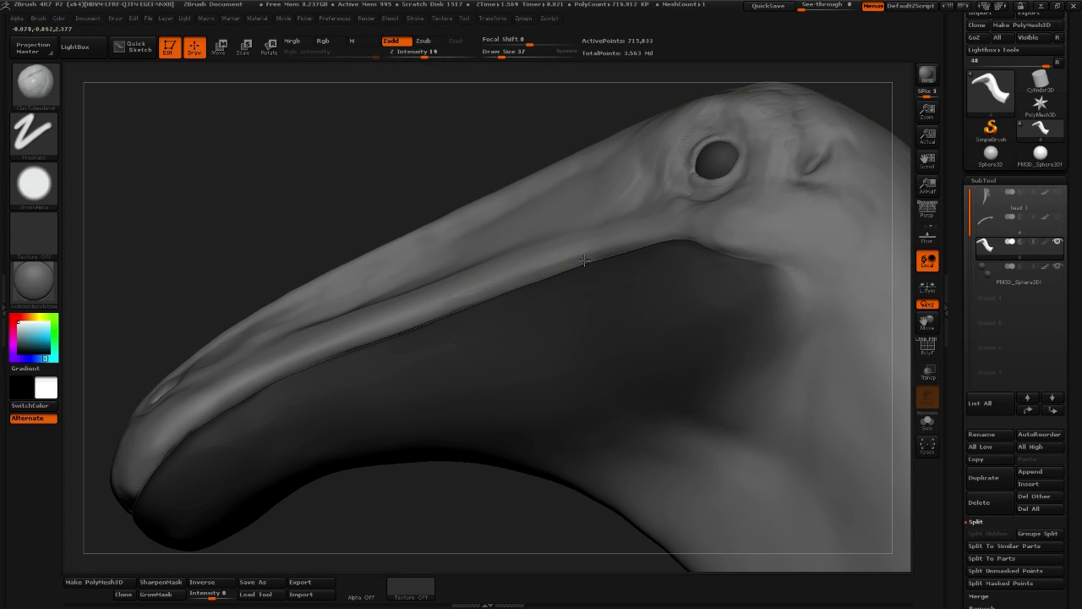
key("shift")
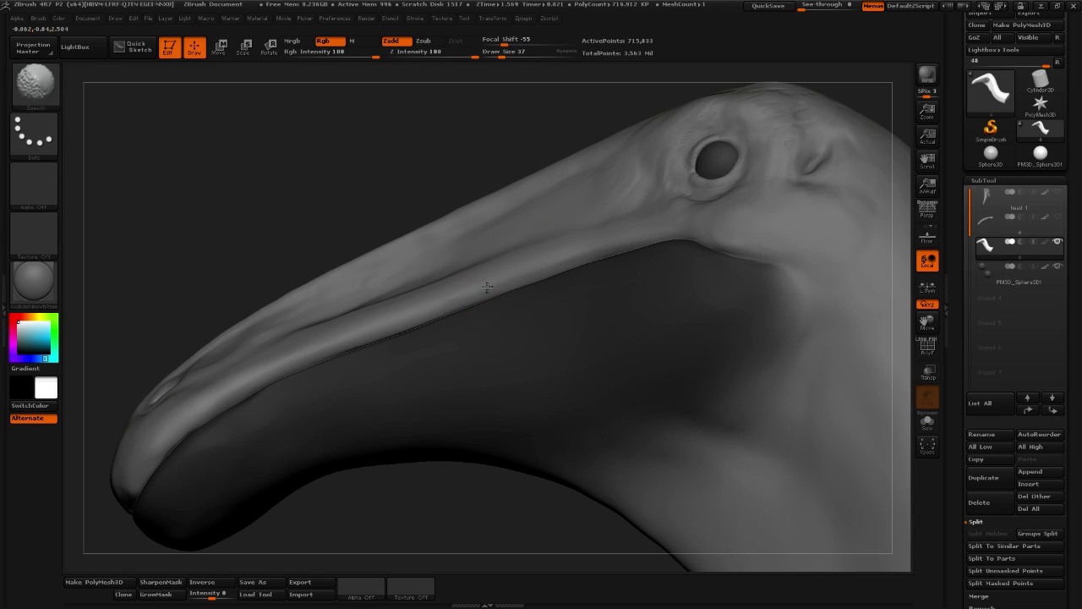
Build up and smooth the rear part of the upper lip toward the mouth corner below the eye
mouse_move(452, 486)
left_mouse_down()
mouse_move(464, 513)
mouse_move(481, 502)
mouse_move(499, 440)
left_mouse_up()
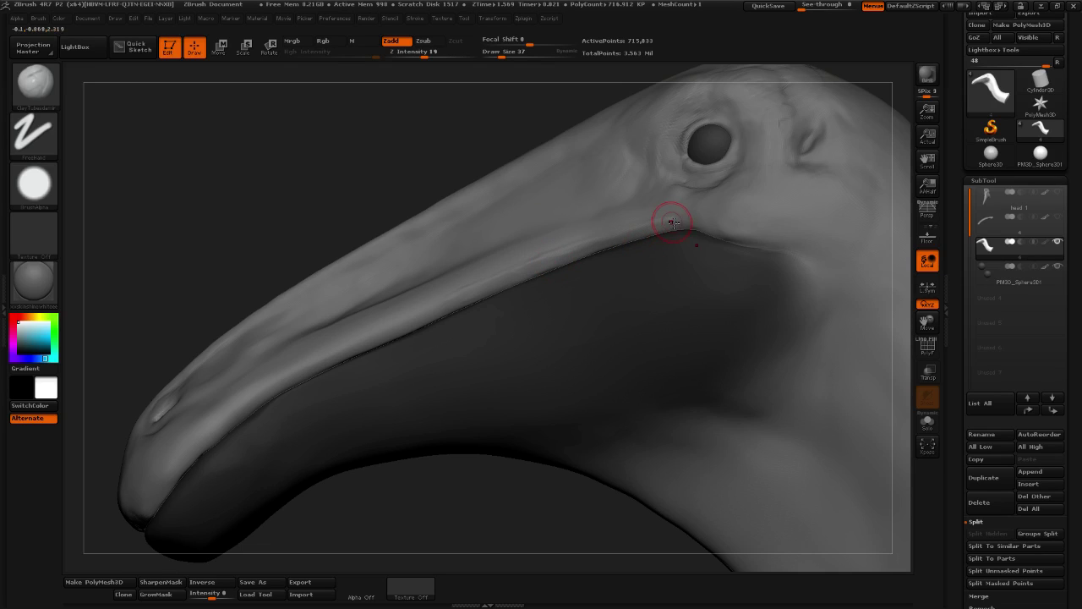
key("shift")
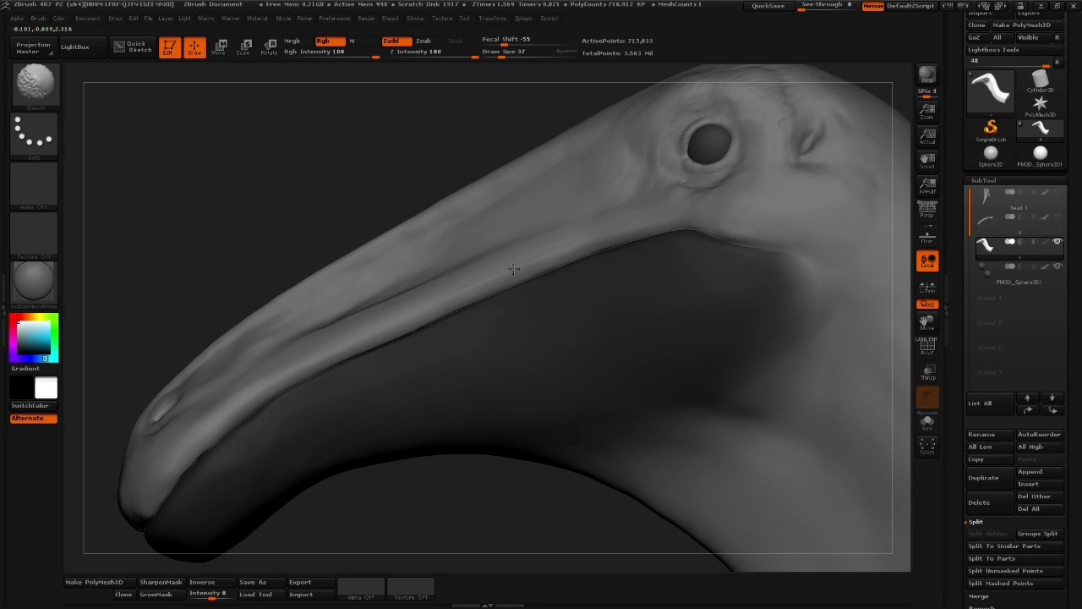
mouse_move(388, 479)
left_mouse_down()
mouse_move(476, 505)
mouse_move(520, 502)
left_mouse_up()
key("shift")
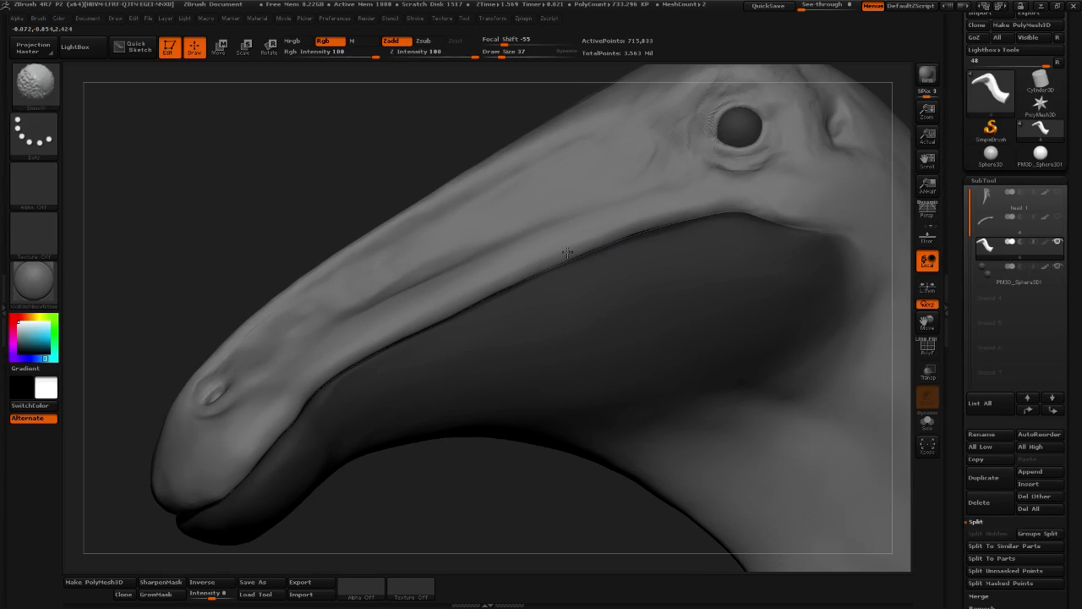
Shape the upper lip beside the snout tip with clay strokes at draw size 37 and smooth it
left_click_drag(489, 452, 484, 416)
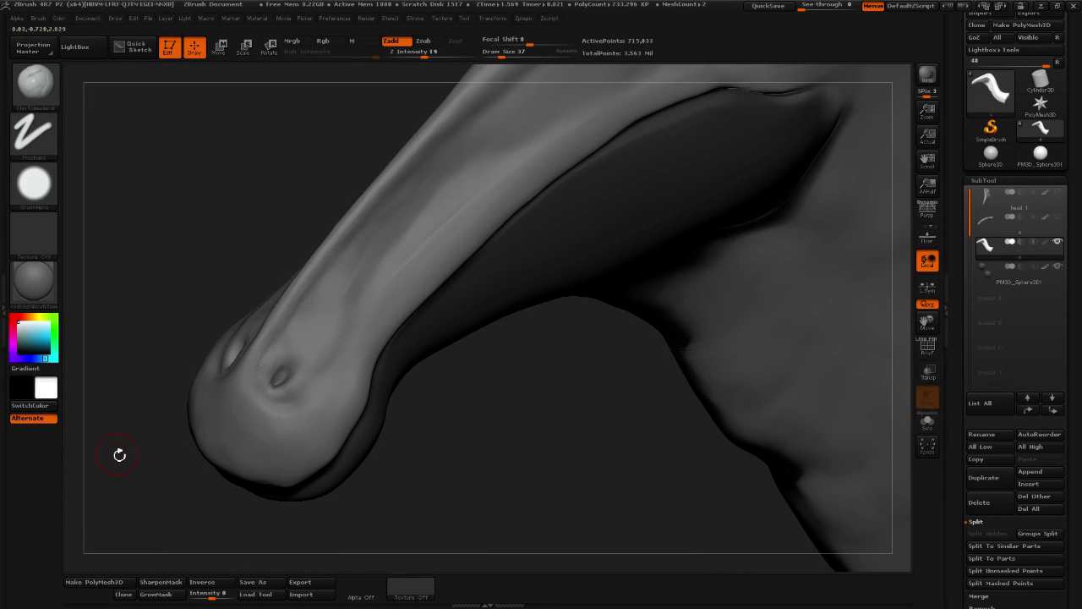
left_click_drag(503, 411, 495, 459)
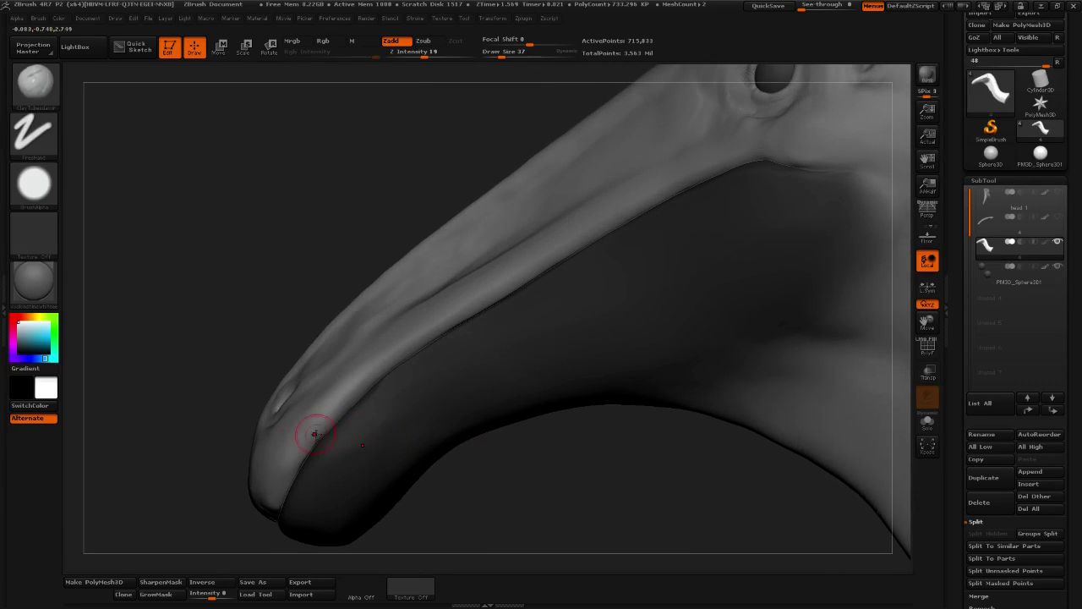
mouse_move(406, 459)
left_mouse_down()
mouse_move(485, 507)
mouse_move(521, 473)
mouse_move(495, 448)
left_mouse_up()
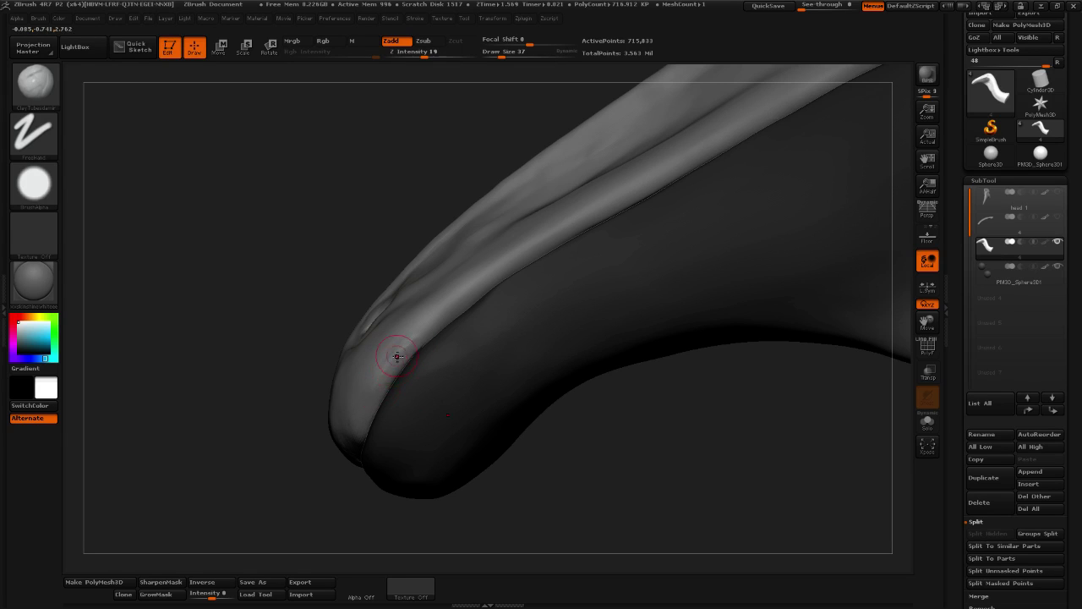
key("shift")
Sculpt the front edge of the upper lip across the snout tip and smooth its surface
mouse_move(570, 499)
left_mouse_down()
mouse_move(642, 483)
mouse_move(618, 439)
mouse_move(562, 399)
mouse_move(634, 367)
mouse_move(636, 385)
left_mouse_up()
key("shift")
left_click_drag(464, 364, 412, 382, "shift")
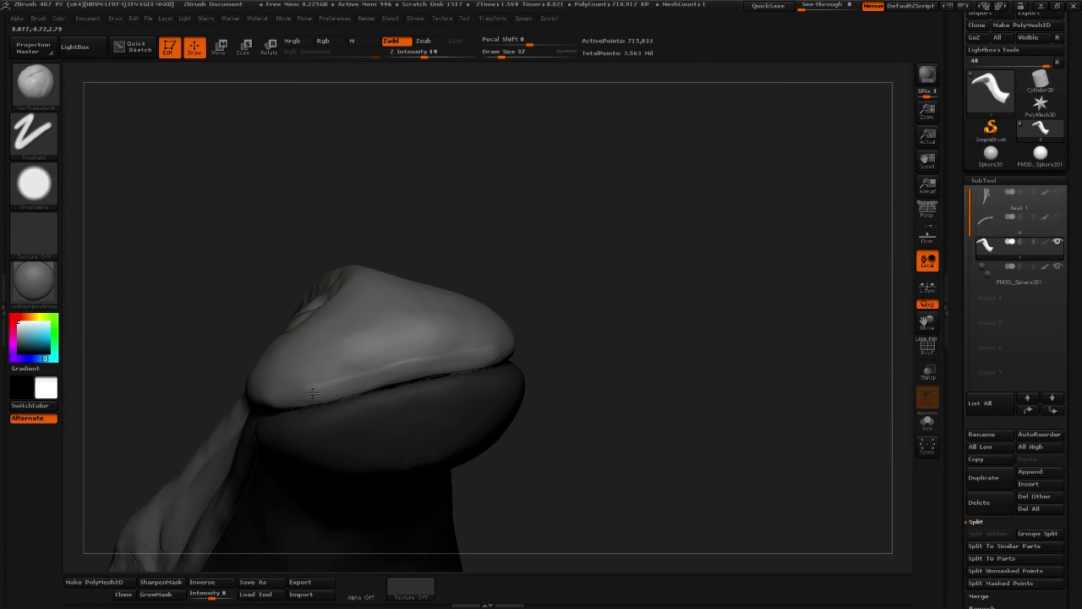
key("shift")
mouse_move(563, 362)
left_mouse_down()
mouse_move(638, 418)
mouse_move(555, 471)
mouse_move(573, 476)
mouse_move(531, 502)
mouse_move(465, 462)
left_mouse_up()
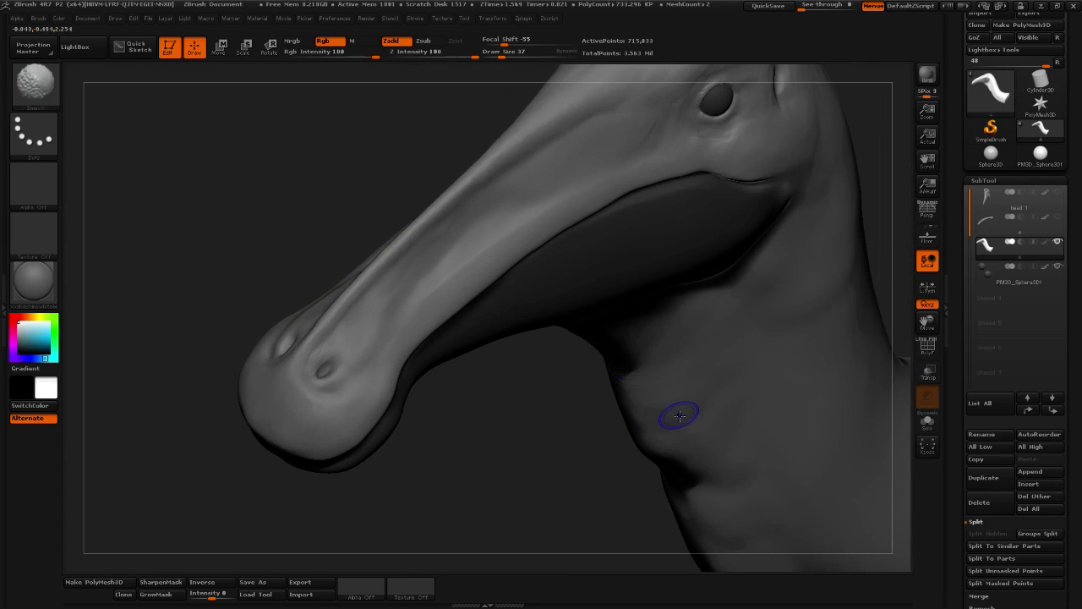
Add clay strokes on the front of the throat below the jaw and smooth them
mouse_move(561, 448)
left_mouse_down("alt")
mouse_move(554, 439)
mouse_move(625, 381)
left_mouse_up("alt")
left_click_drag(821, 369, 720, 380, "alt")
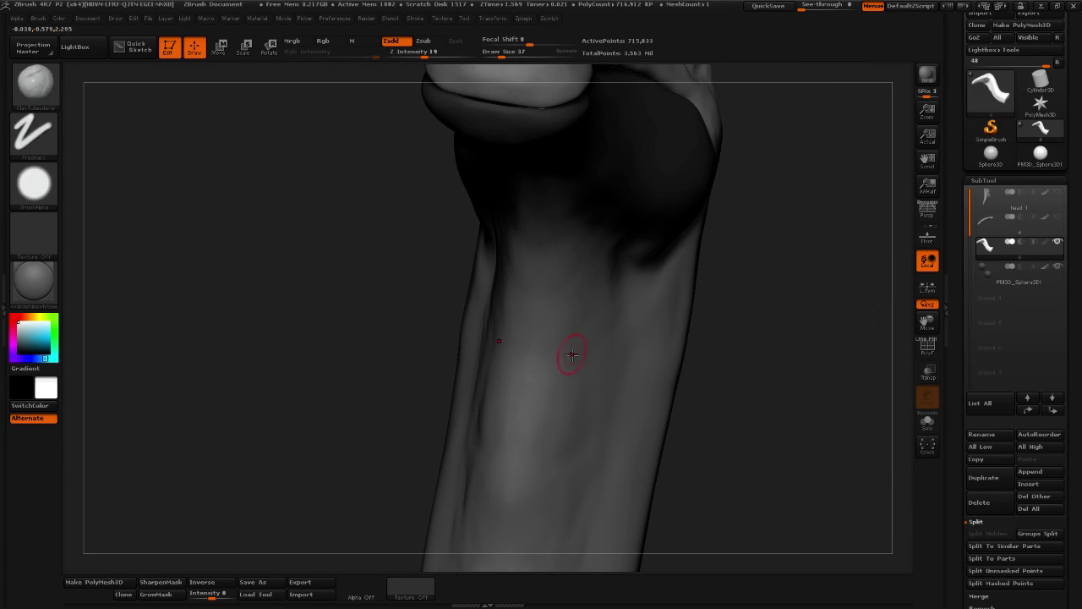
key("shift")
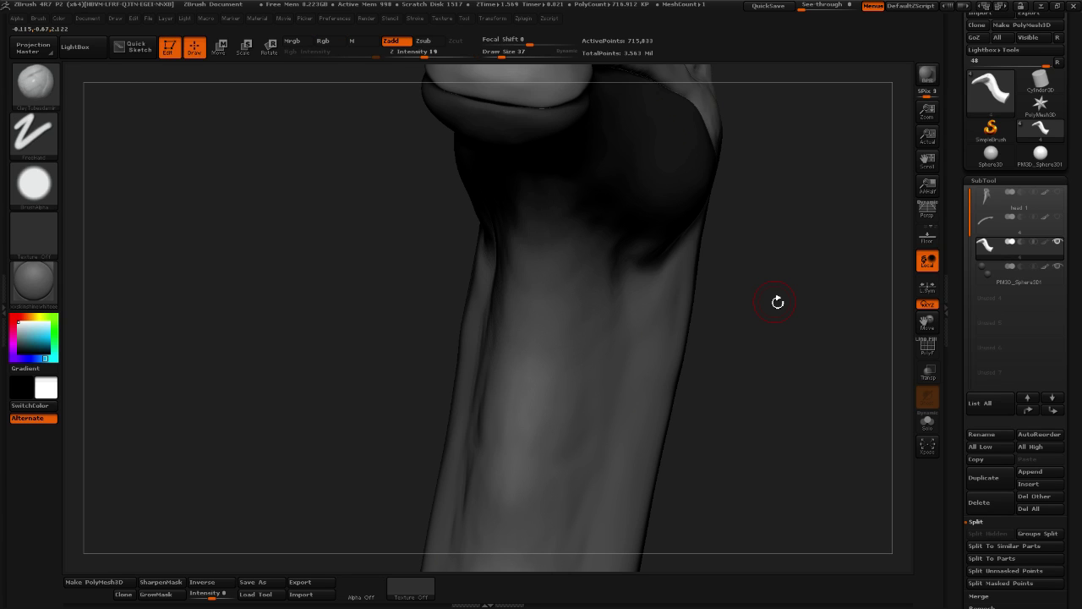
left_click_drag(696, 300, 464, 449)
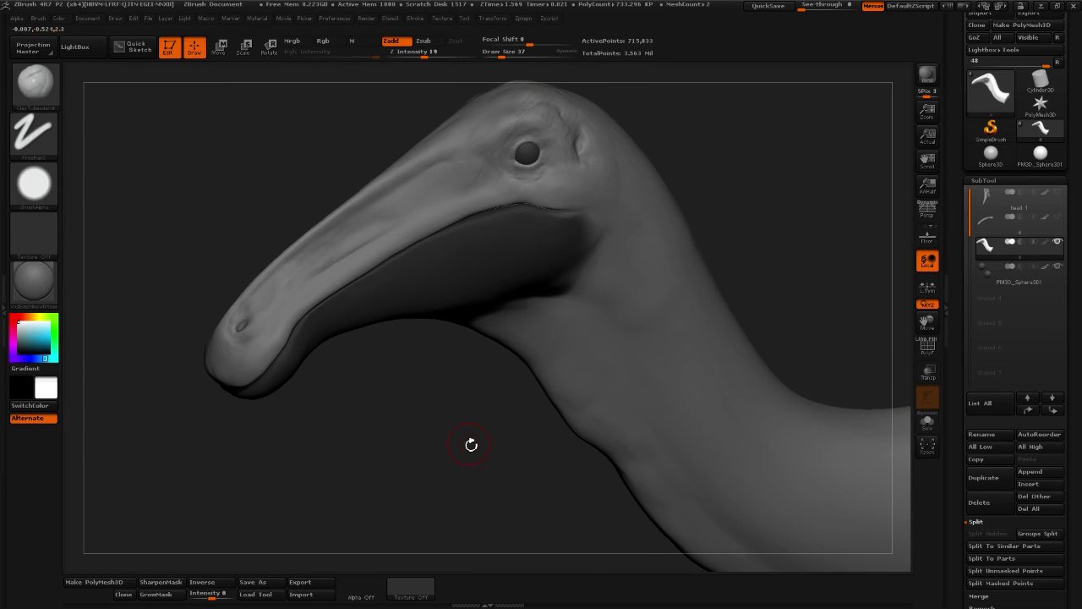
Rework the rim of the nostril with clay strokes at draw size 37
left_click_drag(417, 409, 479, 449)
left_click_drag(761, 261, 686, 250, "alt")
left_click_drag(285, 496, 441, 455)
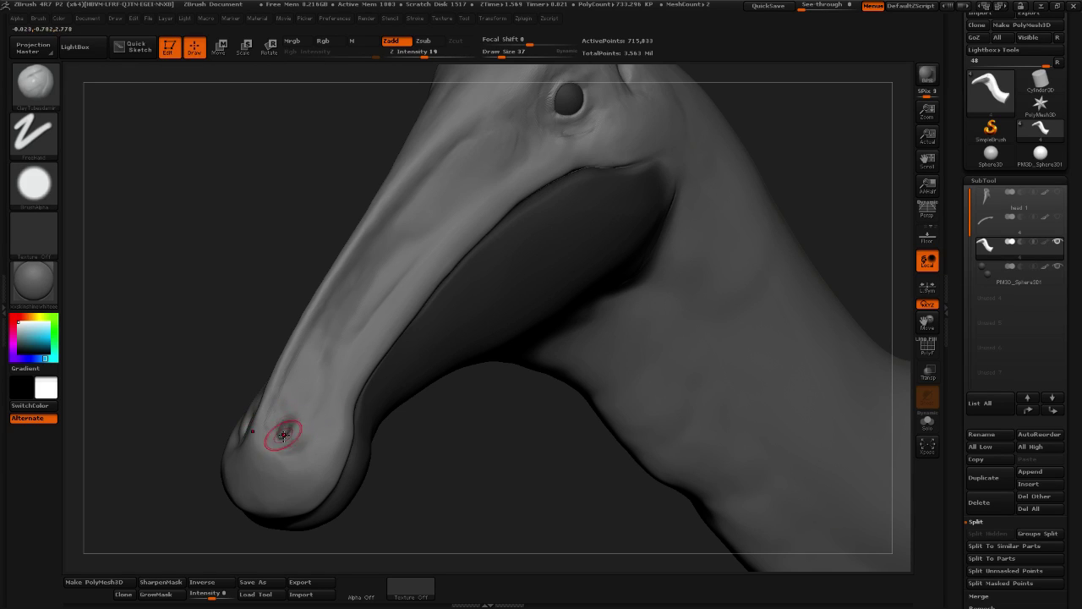
left_click_drag(284, 436, 292, 418)
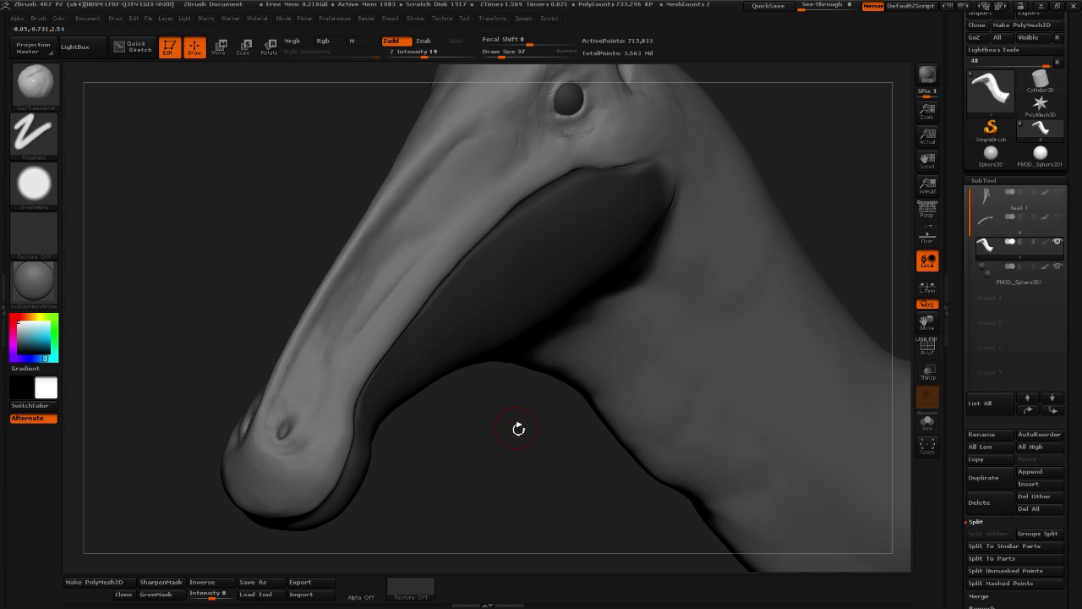
left_click_drag(518, 429, 469, 463)
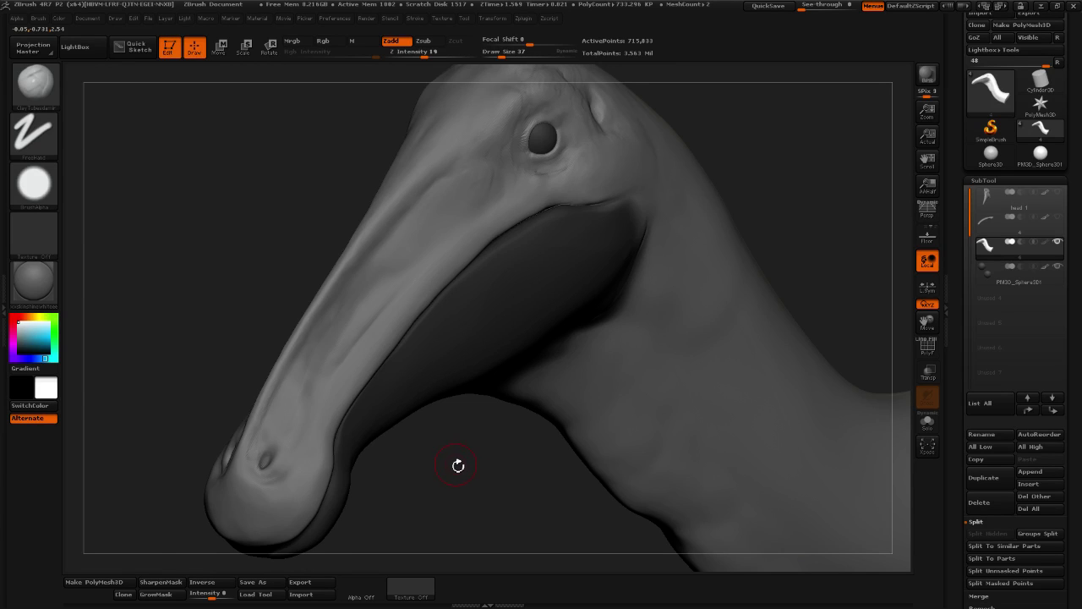
Build up the side of the snout between the nostril and the eye with clay strokes and smooth the surface
mouse_move(458, 465)
left_mouse_down()
mouse_move(459, 449)
mouse_move(514, 502)
mouse_move(513, 312)
left_mouse_up()
key("shift")
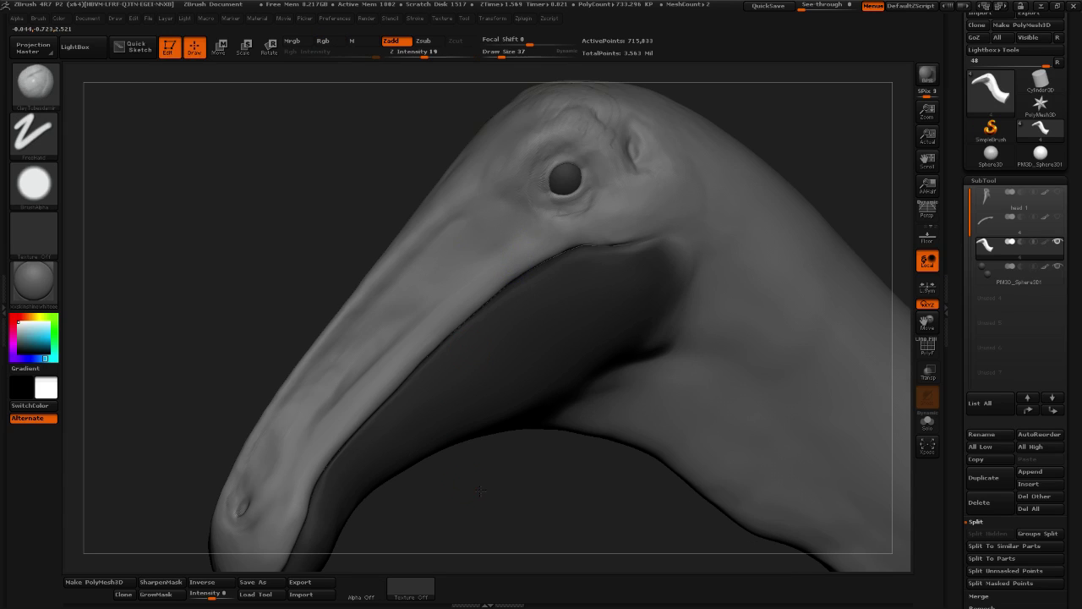
left_click_drag(461, 499, 517, 480)
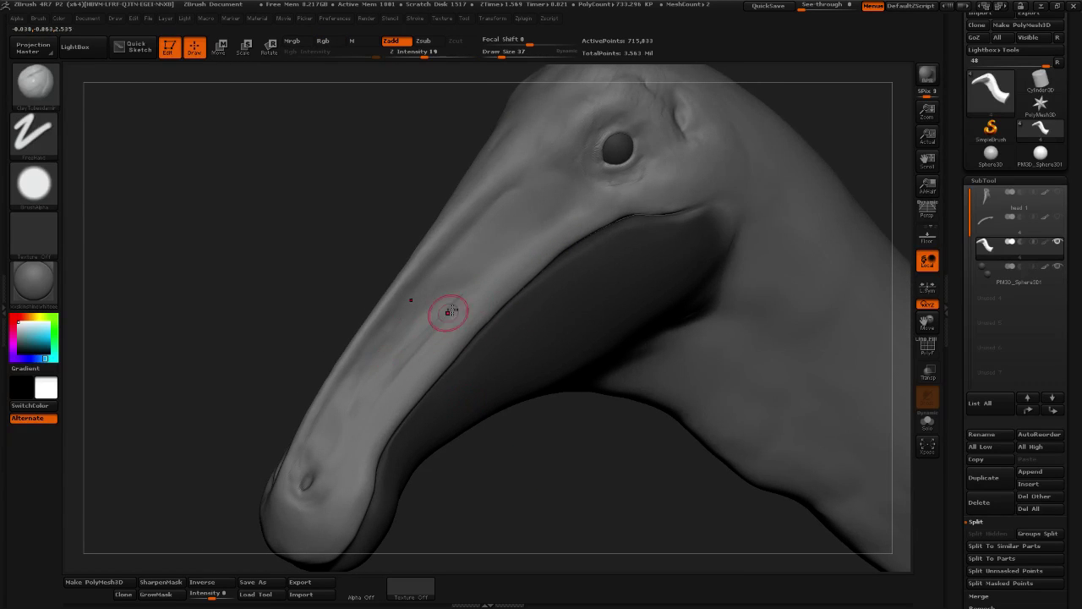
key("shift")
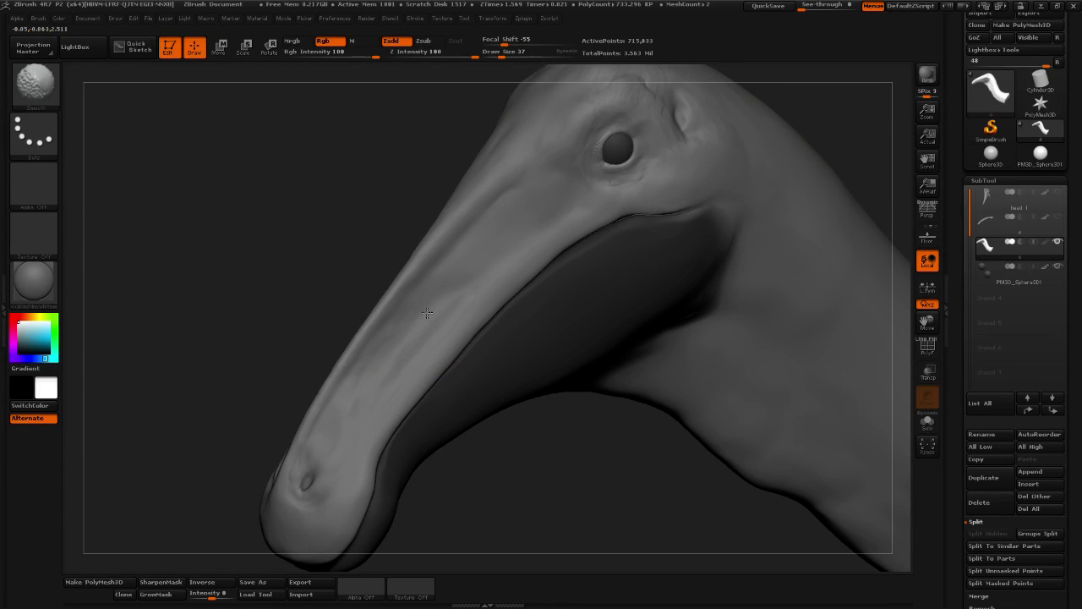
left_click_drag(459, 471, 478, 462)
left_click_drag(386, 391, 356, 398, "shift")
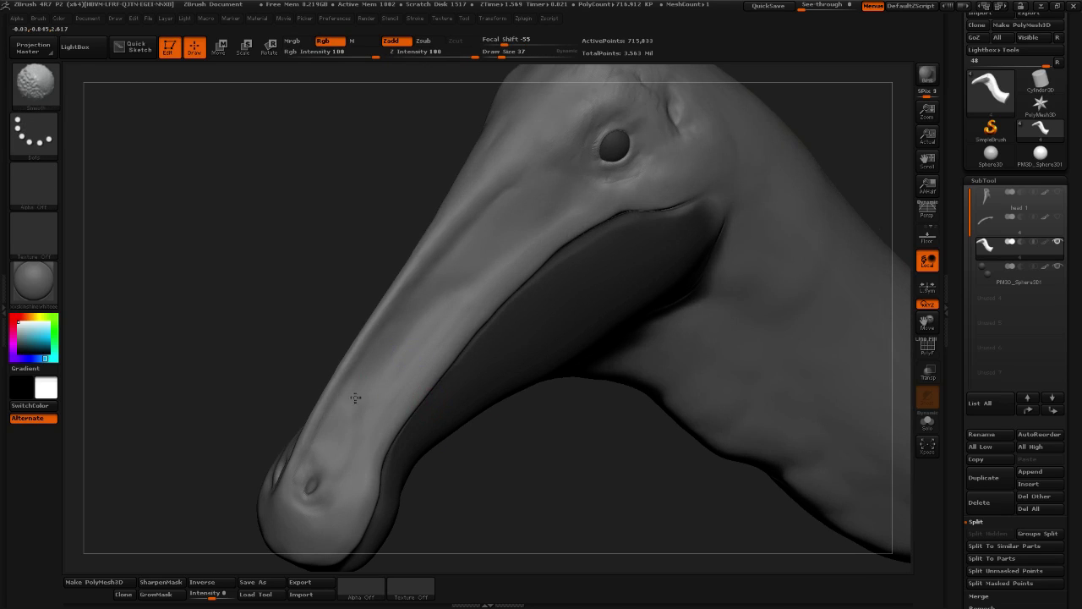
mouse_move(487, 503)
left_mouse_down()
mouse_move(476, 527)
mouse_move(370, 415)
left_mouse_up()
key("shift")
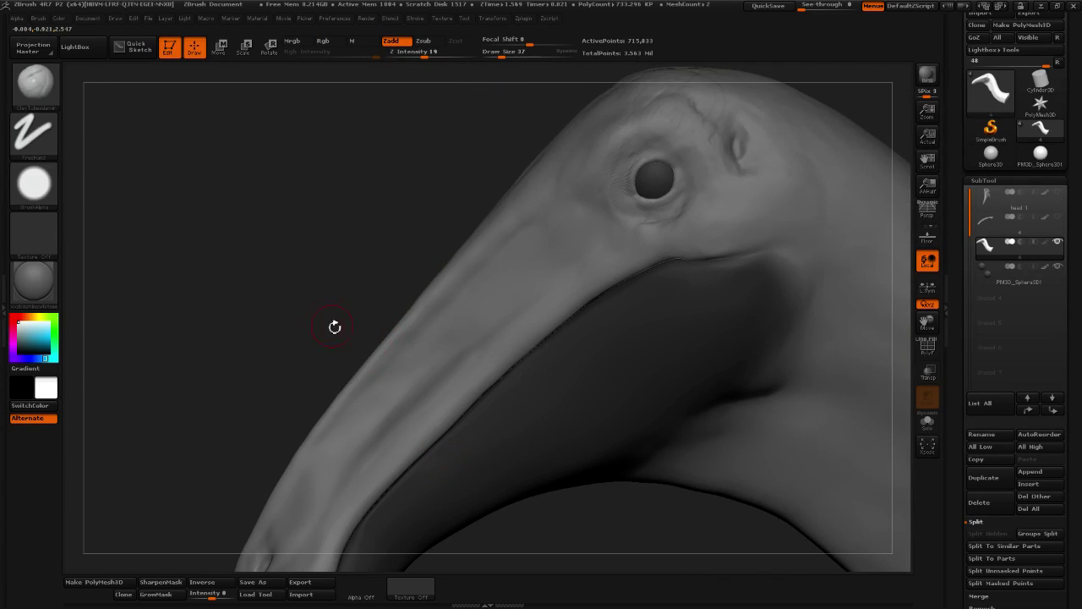
key("shift")
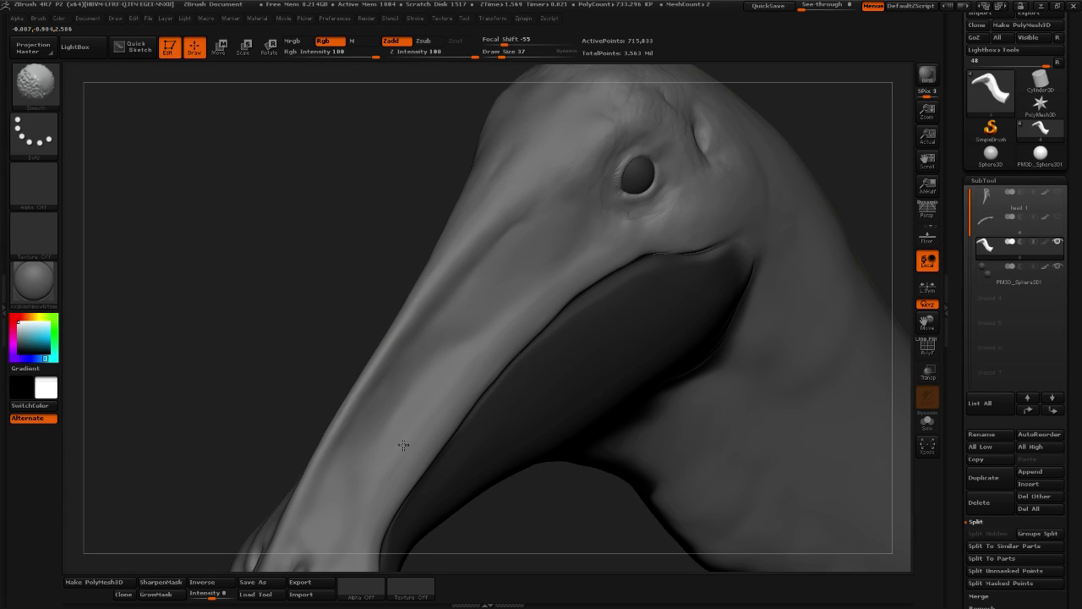
Refine the lower edge of the upper lip along the side of the snout with clay strokes and smooth it against the masked jaw
mouse_move(487, 498)
left_mouse_down()
mouse_move(447, 536)
mouse_move(681, 329)
left_mouse_up()
mouse_move(789, 251)
left_mouse_down("shift")
mouse_move(741, 263)
mouse_move(756, 206)
mouse_move(689, 203)
mouse_move(685, 174)
mouse_move(705, 172)
mouse_move(668, 174)
left_mouse_up("shift")
left_click_drag(289, 180, 408, 209, "alt")
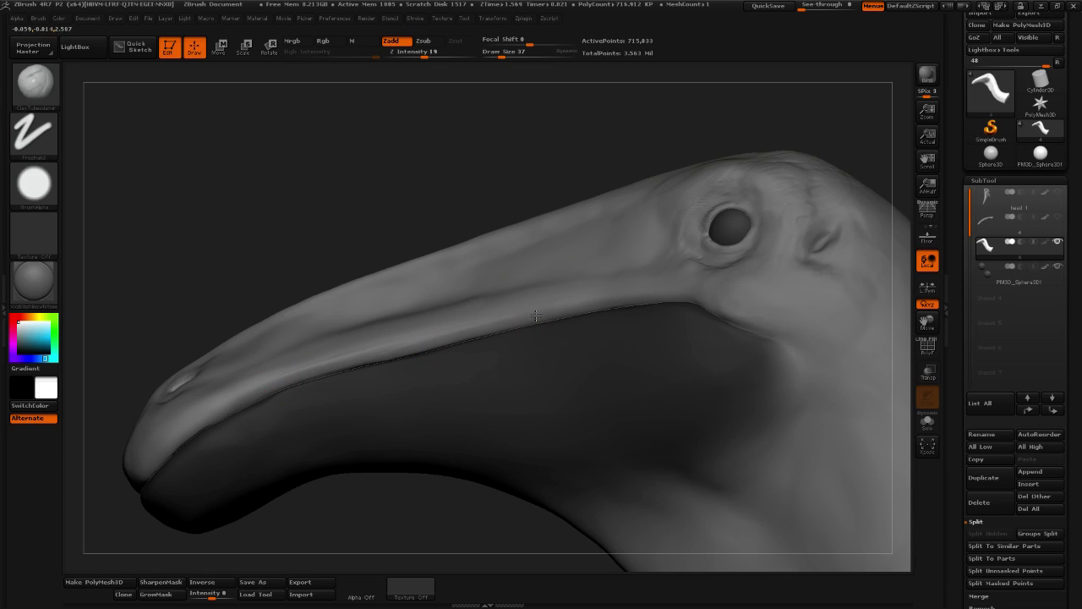
key("shift")
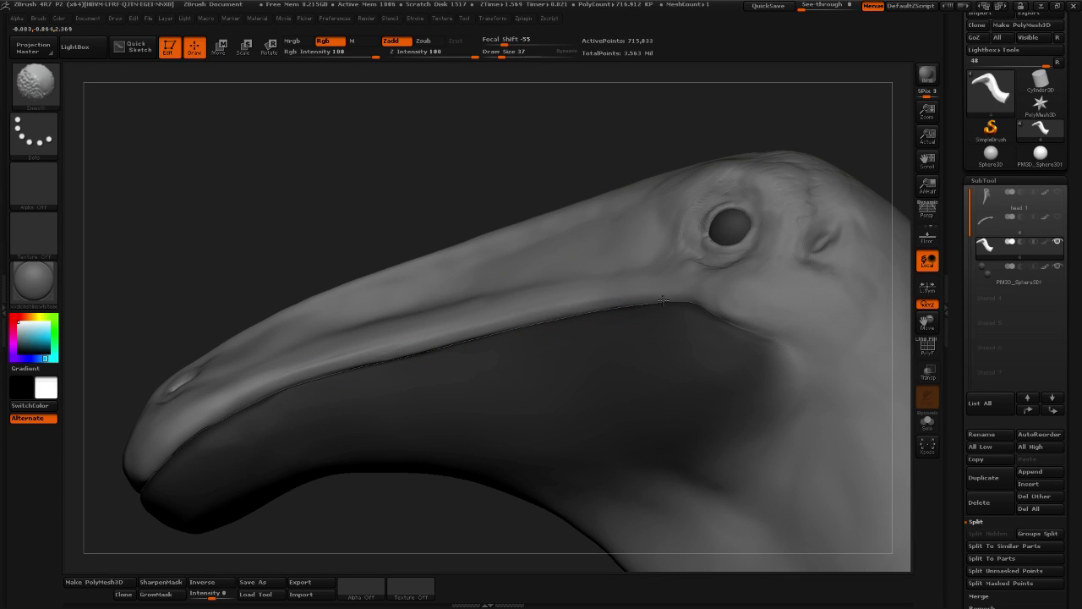
mouse_move(355, 491)
left_mouse_down()
mouse_move(434, 481)
mouse_move(408, 474)
mouse_move(447, 519)
left_mouse_up()
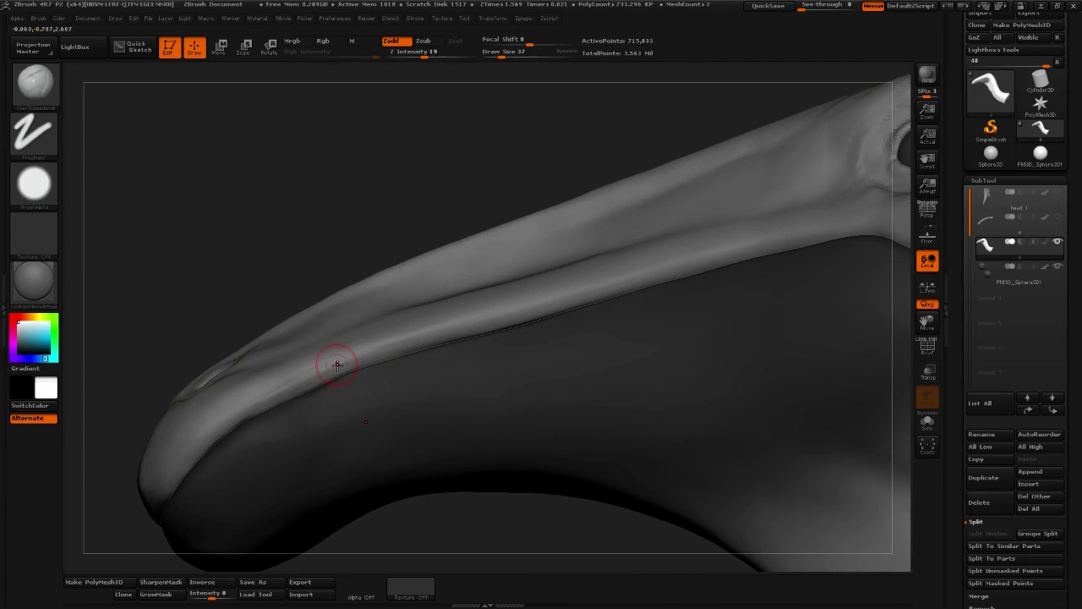
left_click_drag(530, 517, 399, 489, "alt")
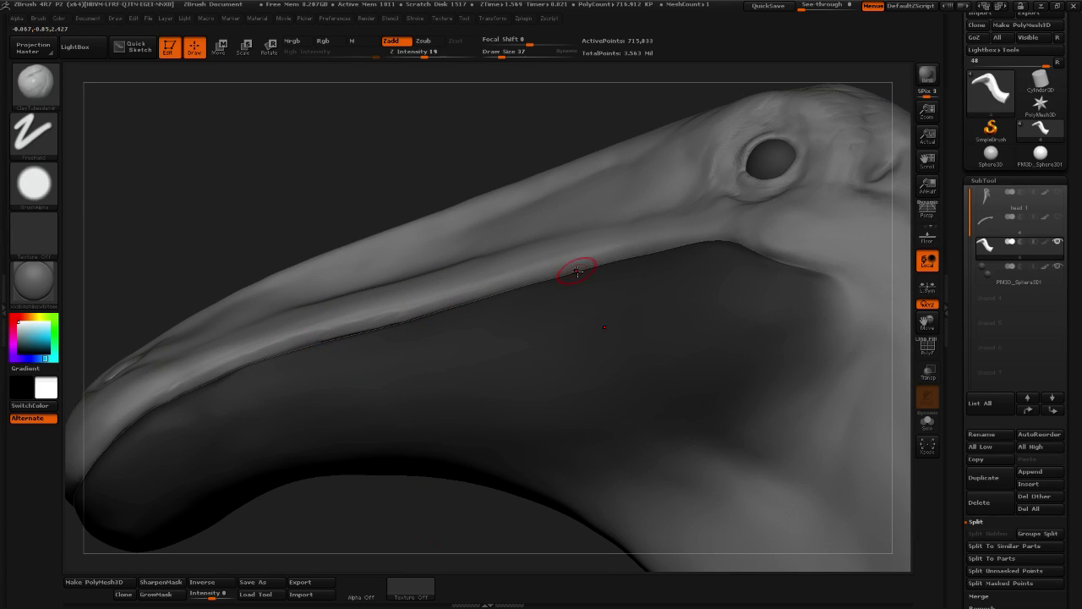
left_click_drag(427, 481, 485, 467)
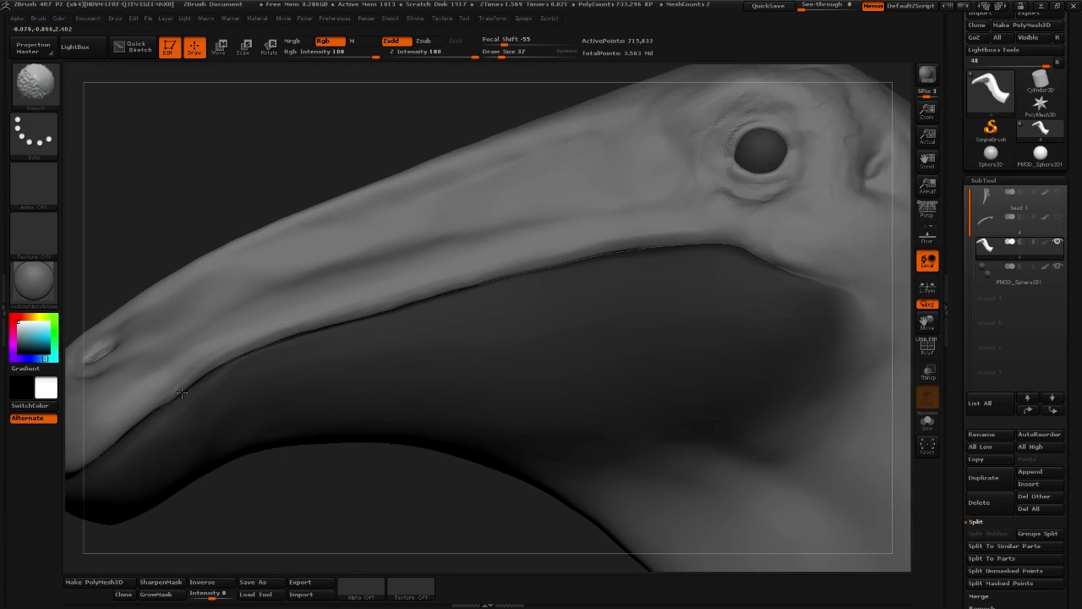
mouse_move(457, 491)
left_mouse_down()
mouse_move(420, 459)
mouse_move(358, 435)
mouse_move(445, 468)
mouse_move(405, 449)
left_mouse_up()
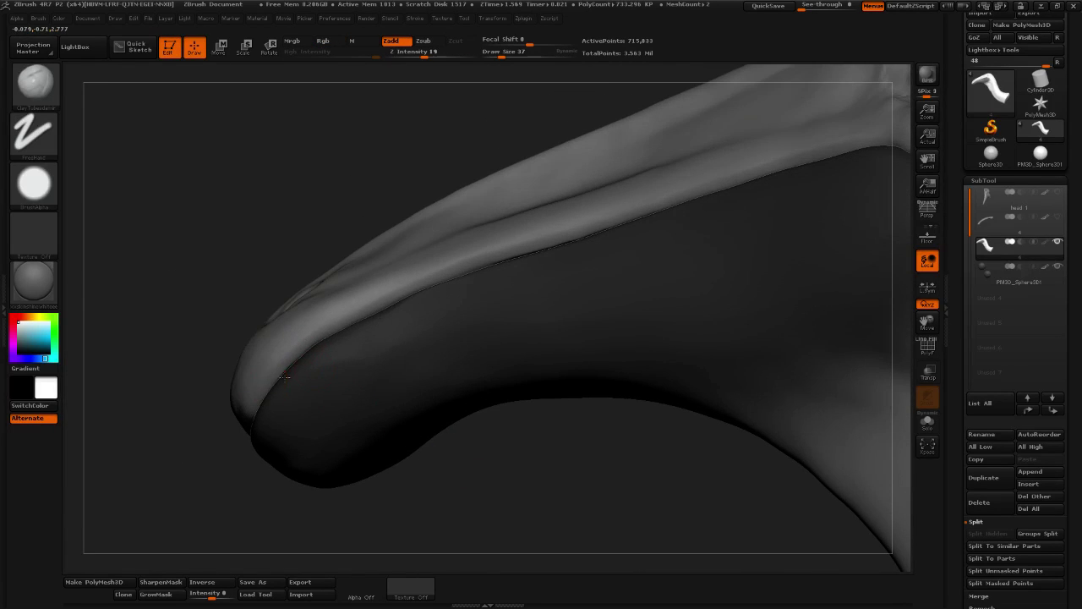
key("shift")
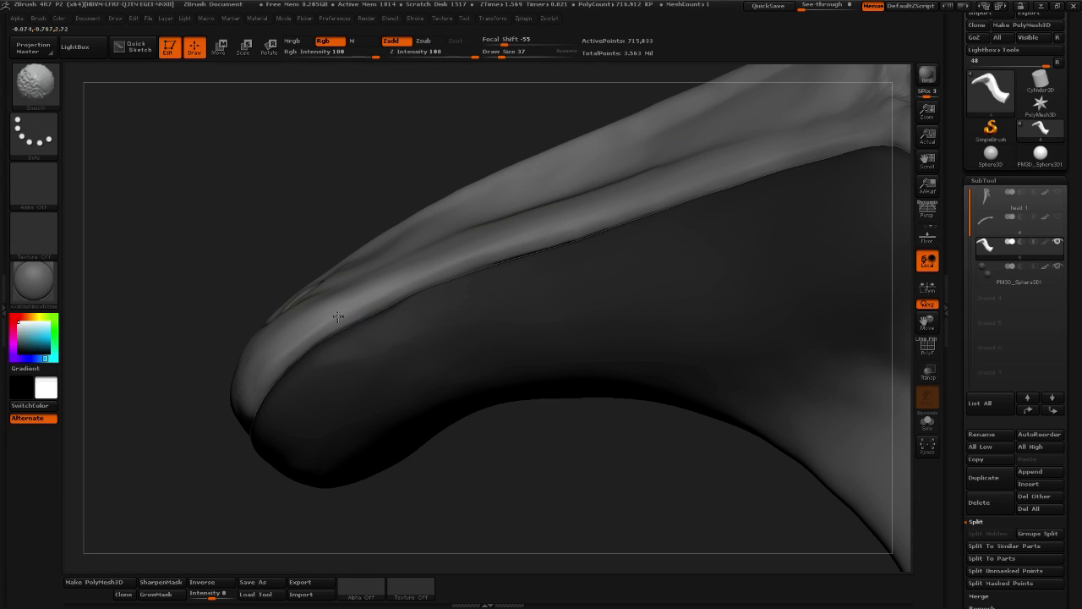
mouse_move(524, 454)
left_mouse_down()
mouse_move(553, 435)
mouse_move(474, 474)
mouse_move(457, 454)
left_mouse_up()
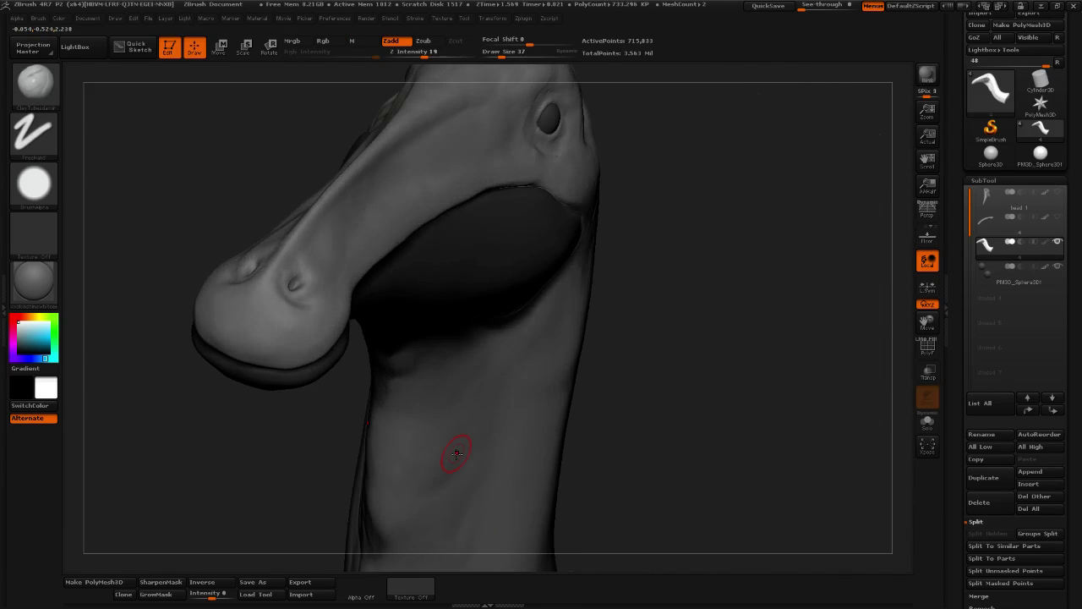
Build a raised rim along the front edge of the upper lip around the snout tip with clay strokes and smooth it
mouse_move(771, 367)
left_mouse_down()
mouse_move(458, 417)
mouse_move(469, 411)
mouse_move(477, 430)
mouse_move(488, 420)
mouse_move(474, 394)
mouse_move(448, 411)
mouse_move(431, 457)
mouse_move(524, 518)
left_mouse_up()
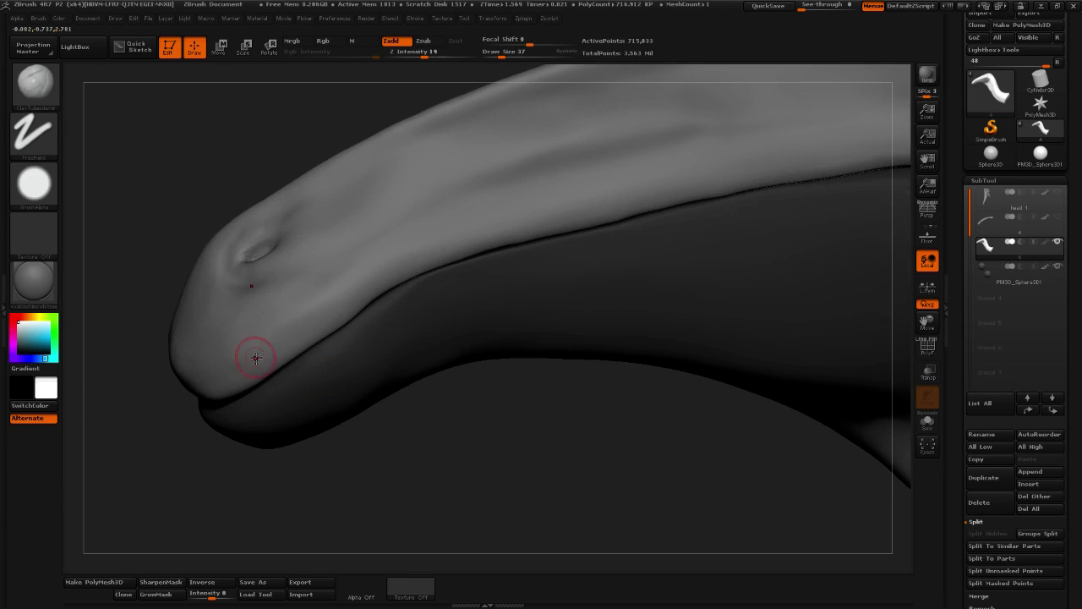
left_click_drag(269, 350, 250, 366)
left_click_drag(354, 483, 372, 376)
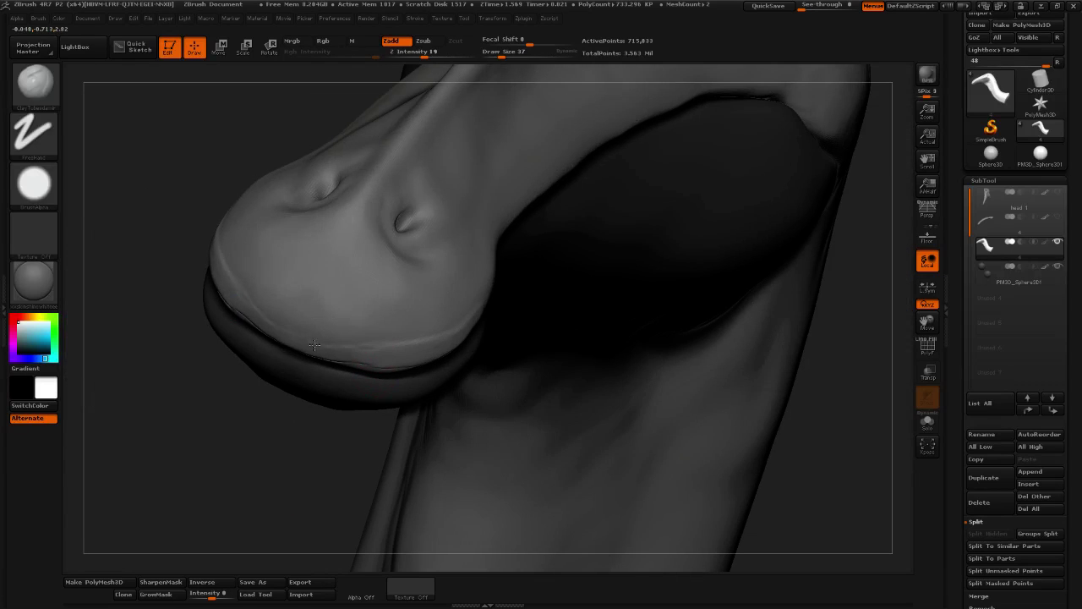
left_click_drag(330, 346, 308, 331)
left_click_drag(307, 342, 334, 347)
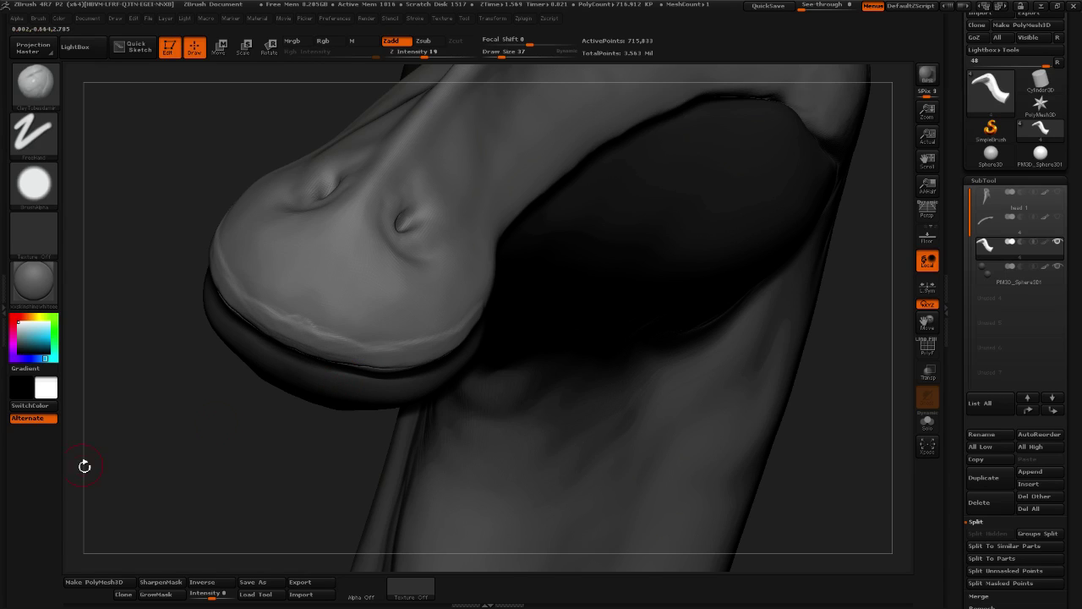
mouse_move(229, 459)
left_mouse_down()
mouse_move(213, 446)
mouse_move(334, 369)
left_mouse_up()
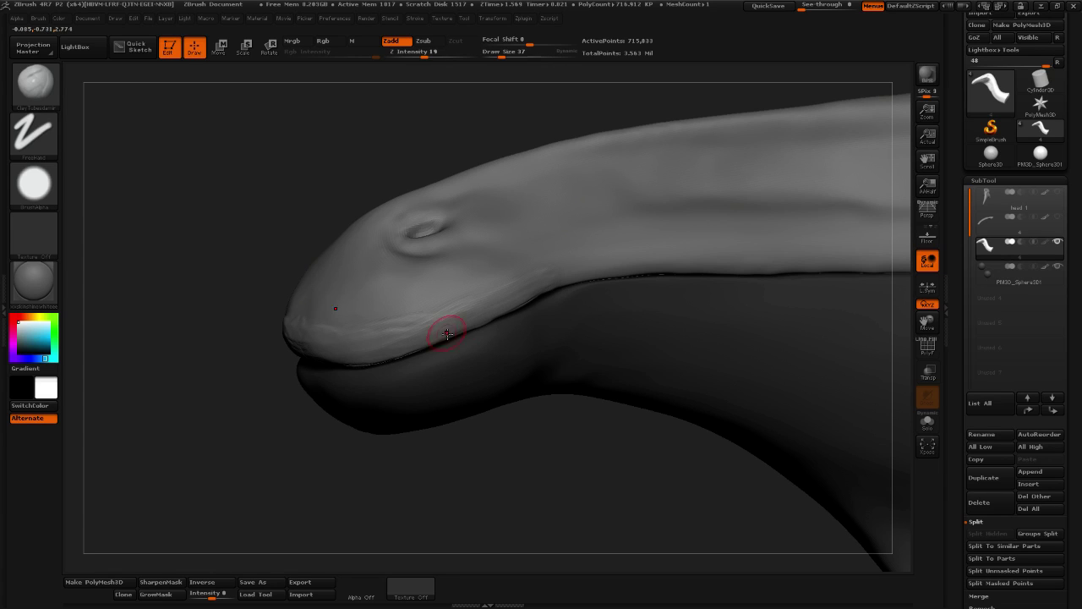
left_click_drag(496, 516, 504, 465)
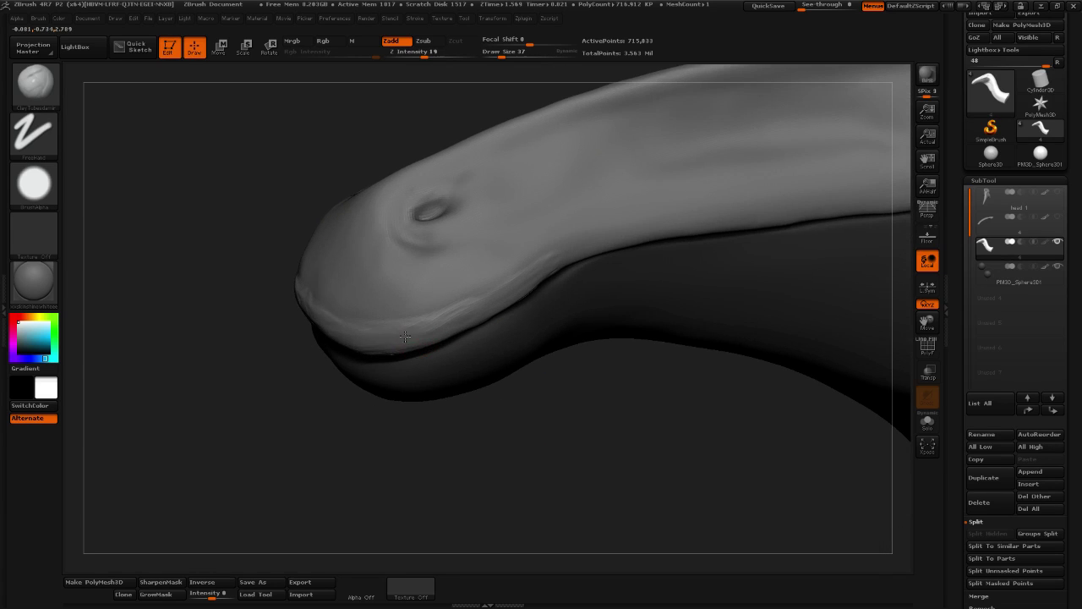
right_click_drag(335, 339, 308, 332)
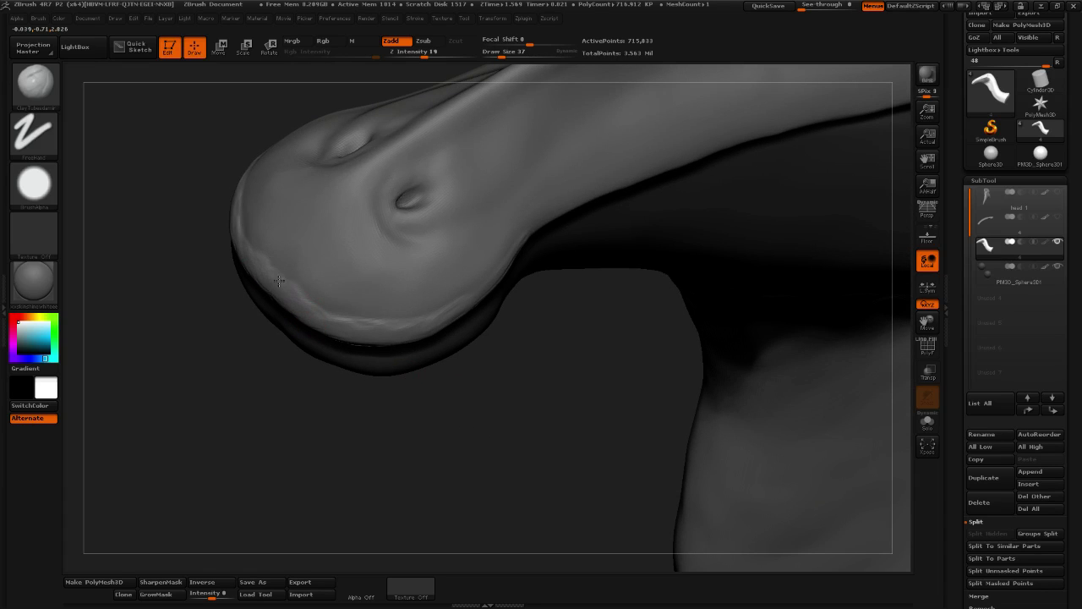
key("shift")
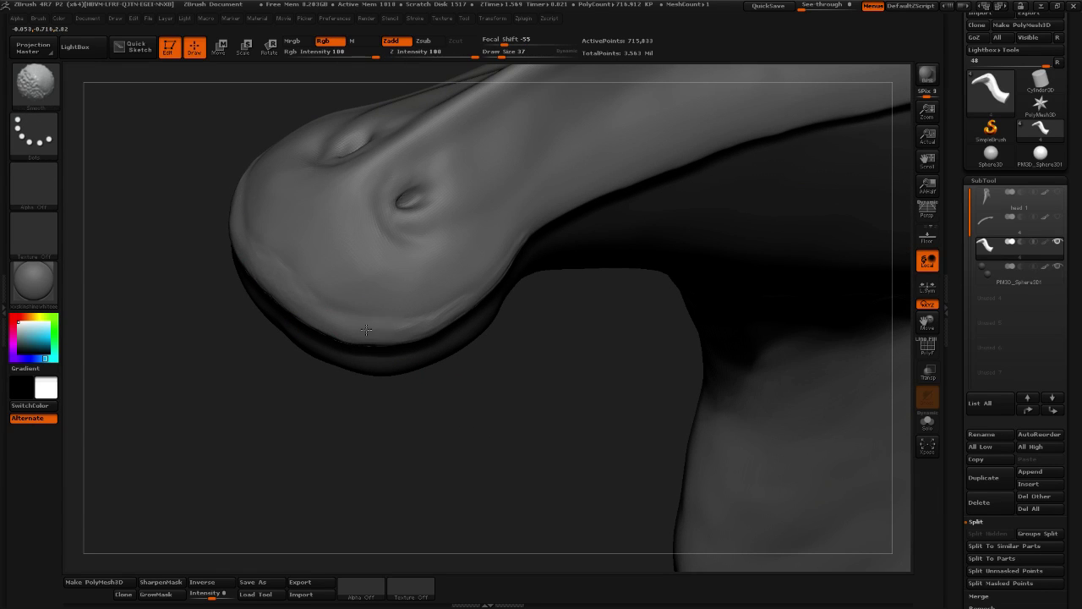
right_click_drag(496, 420, 363, 318)
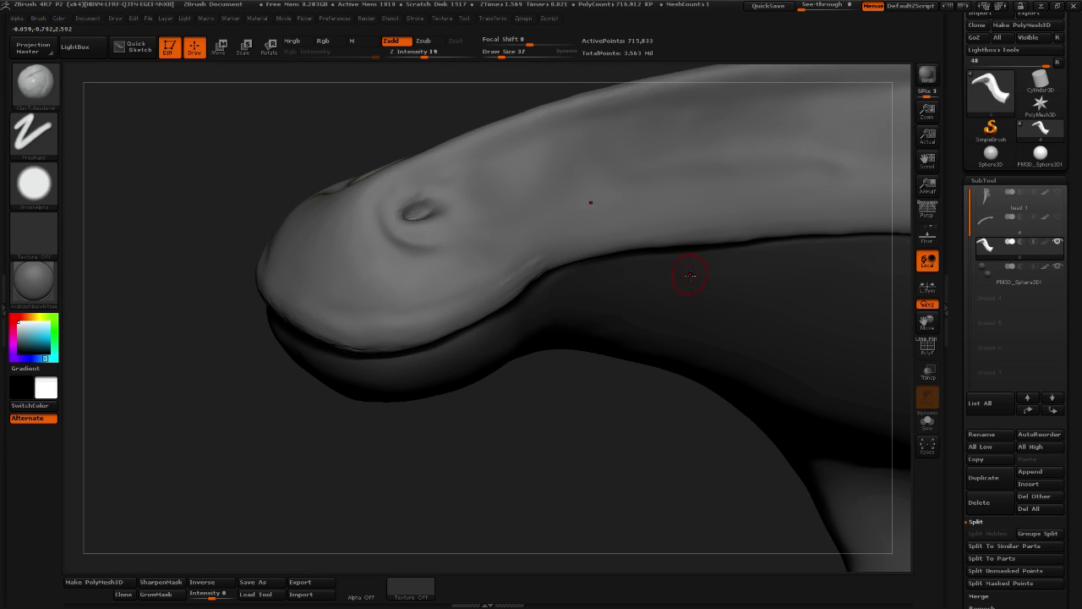
Lift the middle of the upper lip's front edge with the Move brush, first at draw size 214 and then at 89
mouse_move(338, 476)
left_mouse_down()
mouse_move(614, 360)
mouse_move(537, 343)
mouse_move(665, 341)
mouse_move(669, 316)
left_mouse_up()
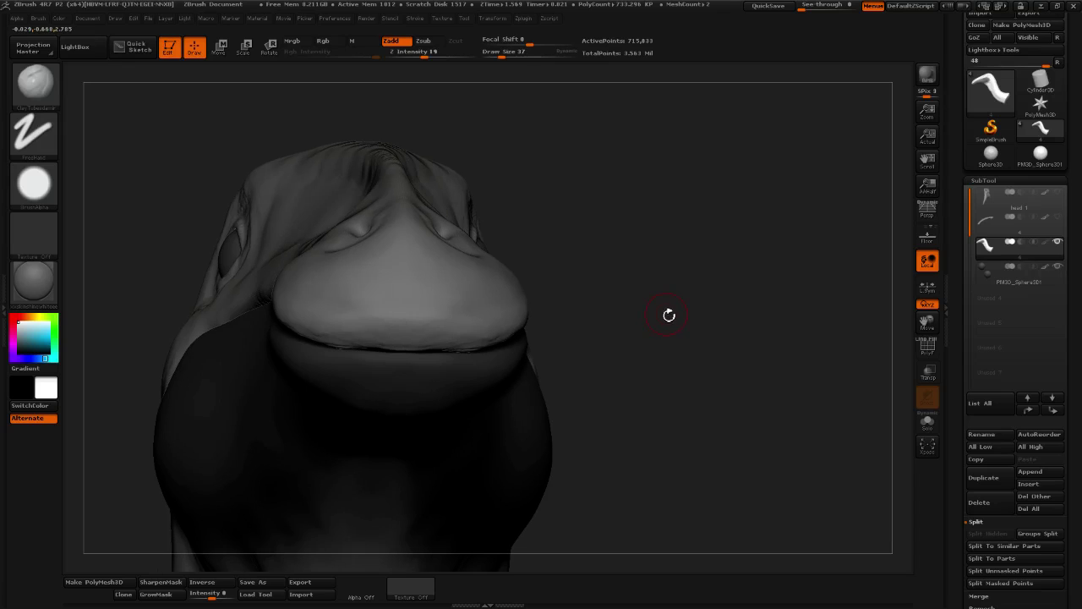
left_click(35, 84)
left_click(541, 88)
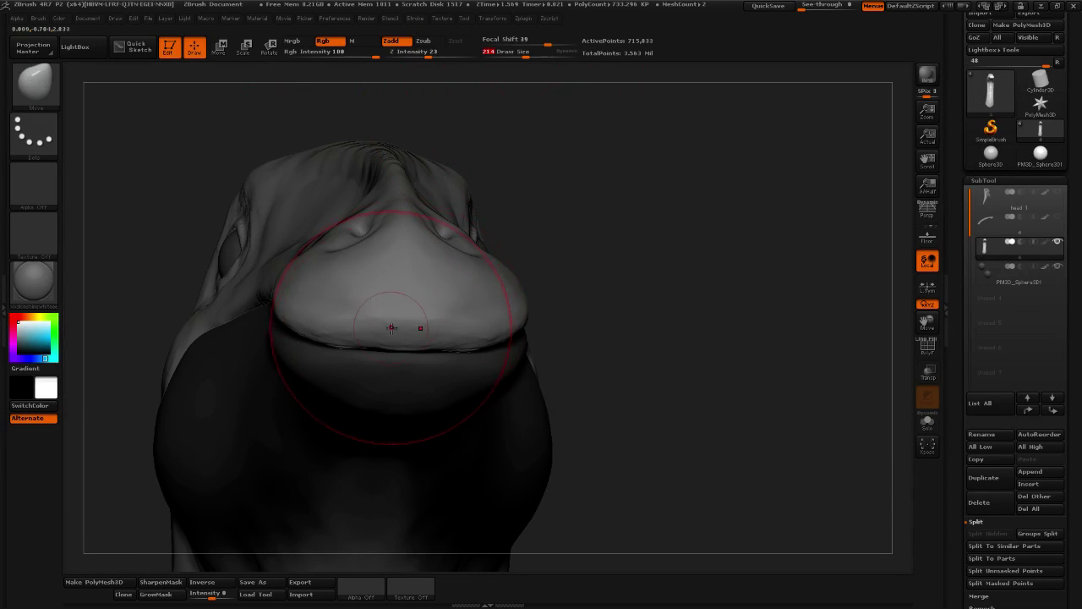
left_click_drag(404, 349, 404, 330)
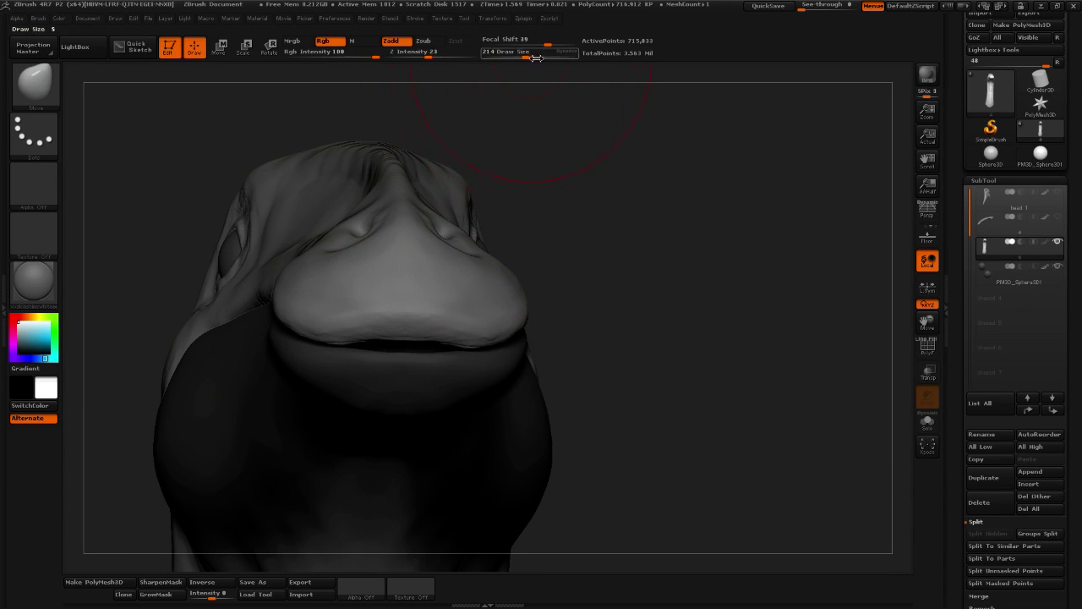
left_click_drag(530, 55, 514, 63)
left_click_drag(404, 341, 404, 335)
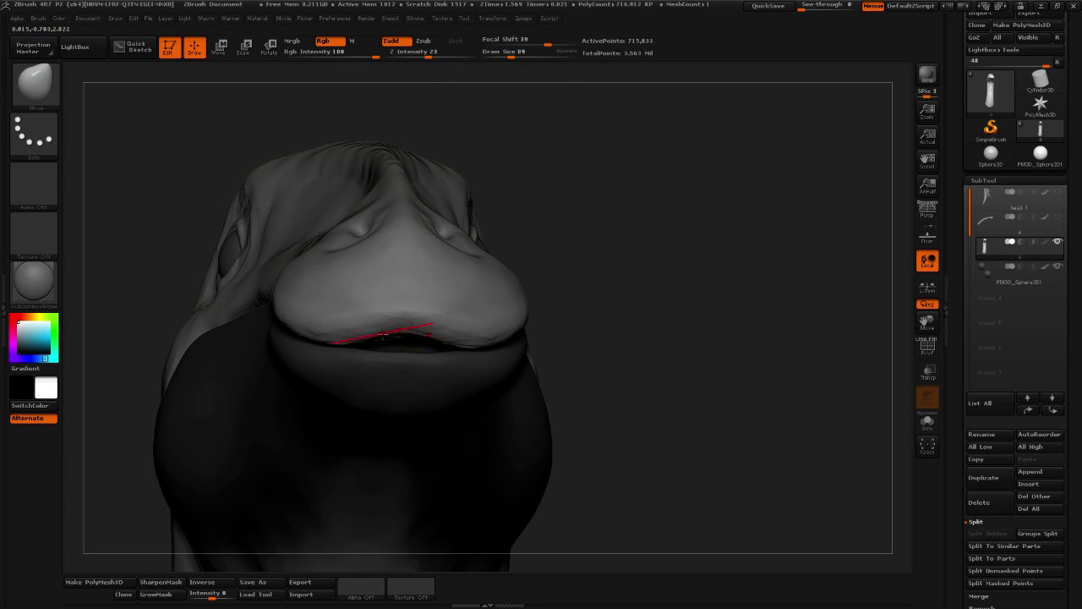
Widen and raise the arch in the front of the upper lip with the Move brush at draw sizes 203 and 148
left_click_drag(510, 55, 526, 55)
mouse_move(526, 112)
left_mouse_down()
mouse_move(536, 129)
mouse_move(643, 135)
left_mouse_up()
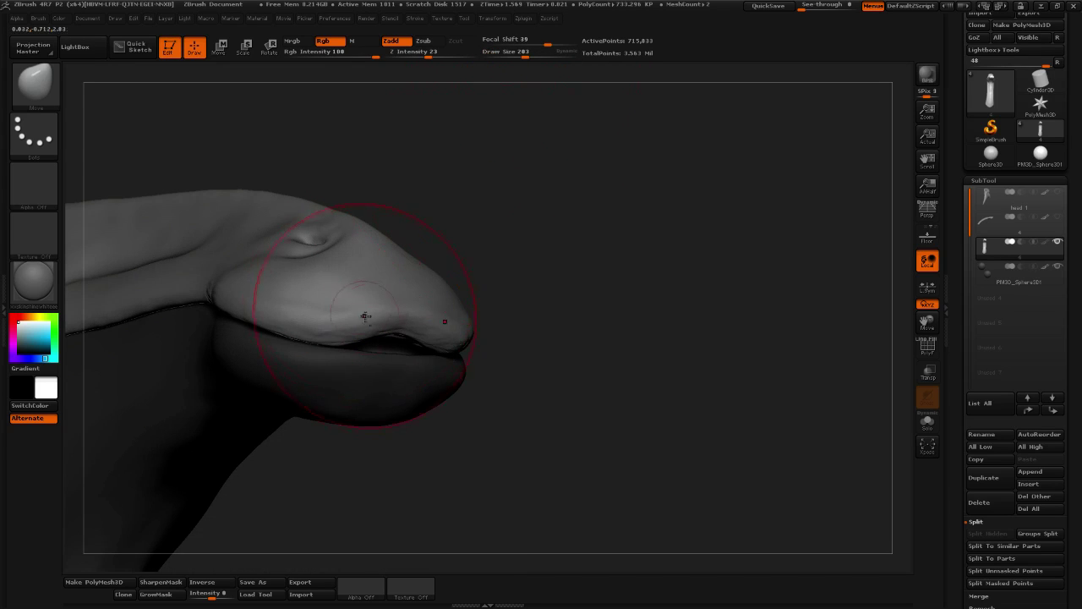
mouse_move(324, 340)
left_mouse_down()
mouse_move(325, 323)
mouse_move(284, 340)
left_mouse_up()
left_click_drag(280, 341, 275, 350)
left_click_drag(343, 337, 346, 319)
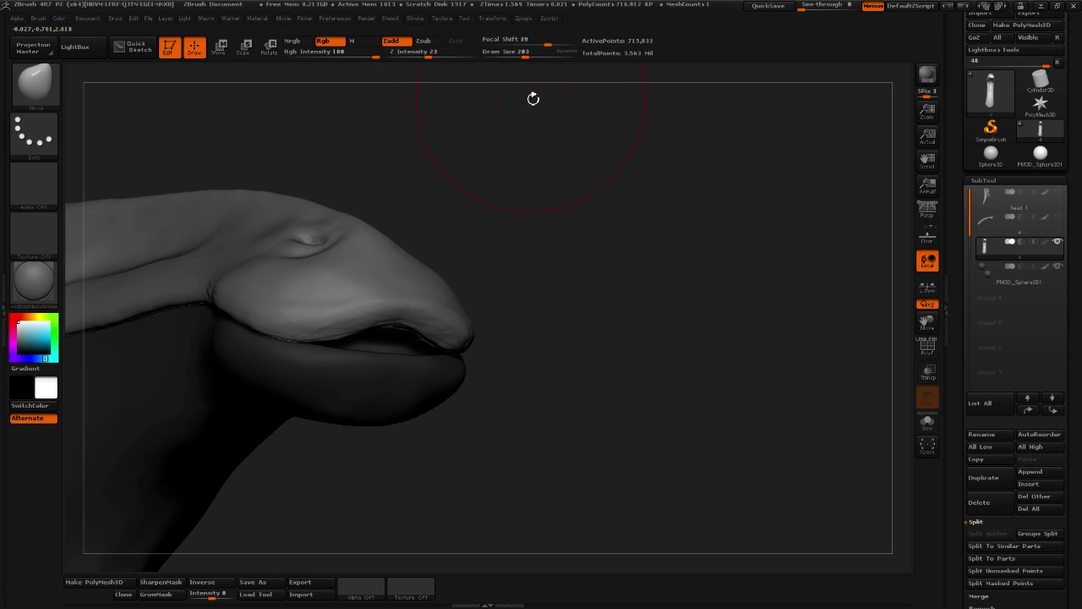
left_click_drag(525, 55, 518, 55)
left_click_drag(569, 196, 516, 206)
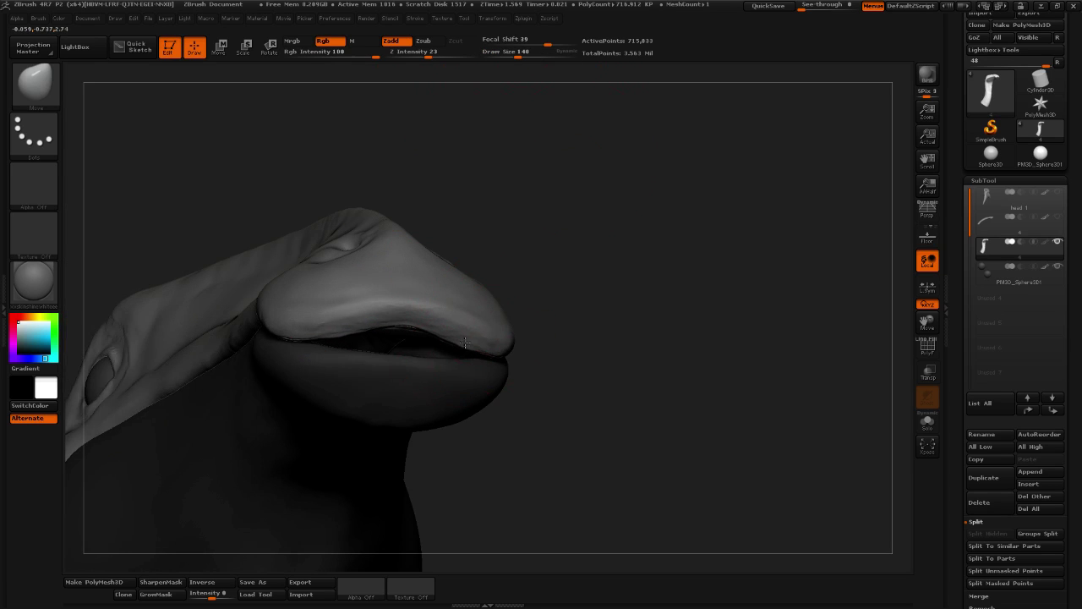
left_click_drag(677, 338, 503, 333)
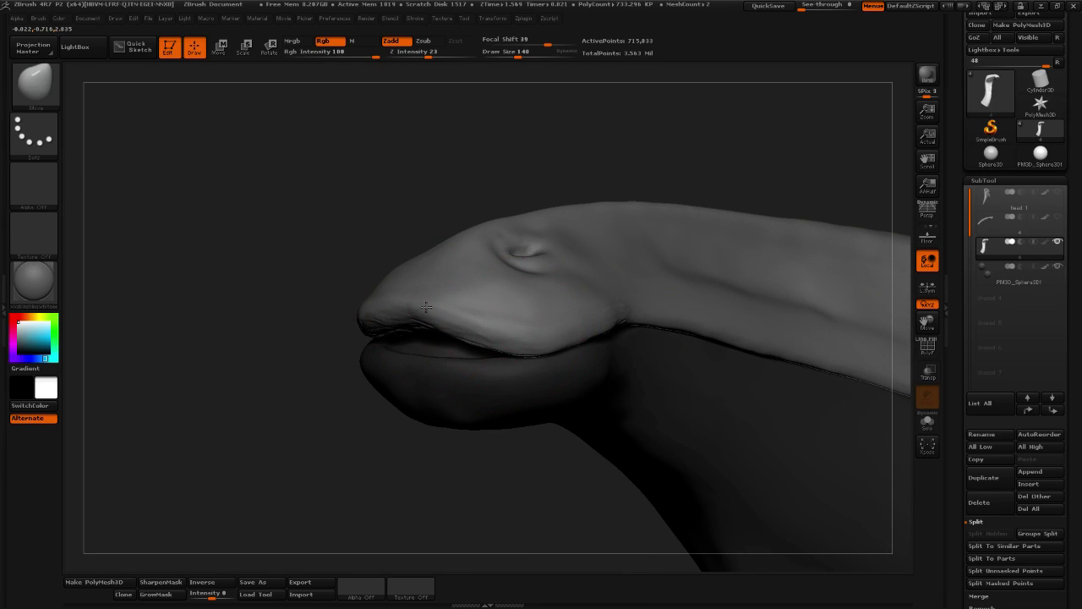
Invert the mask to free the lower jaw and pull the middle of the lower lip upward with the Move brush at draw size 165
left_click_drag(384, 428, 555, 356)
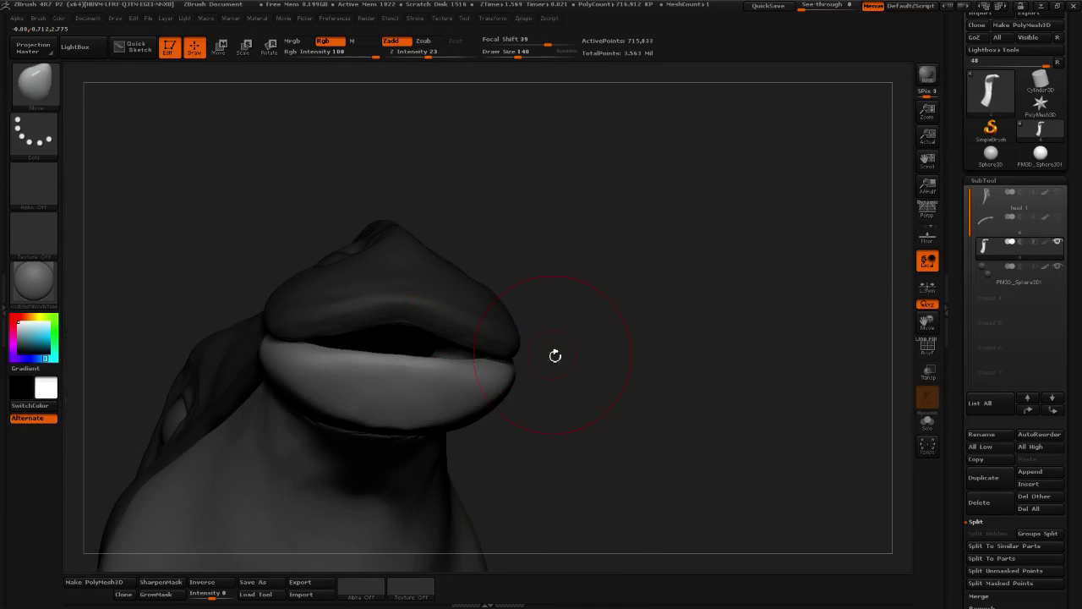
left_click(522, 56)
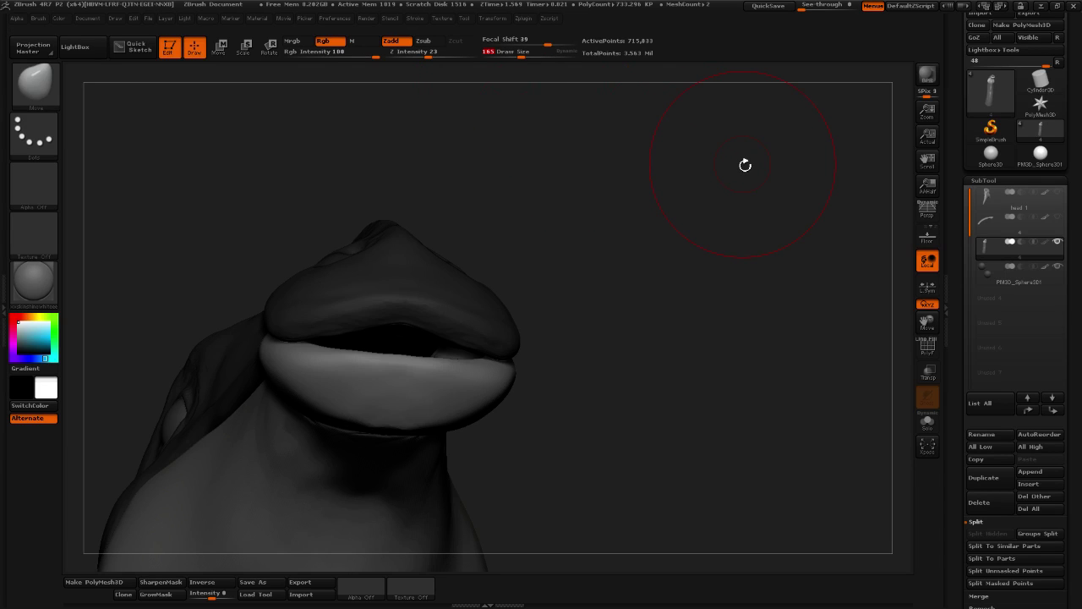
key("Return")
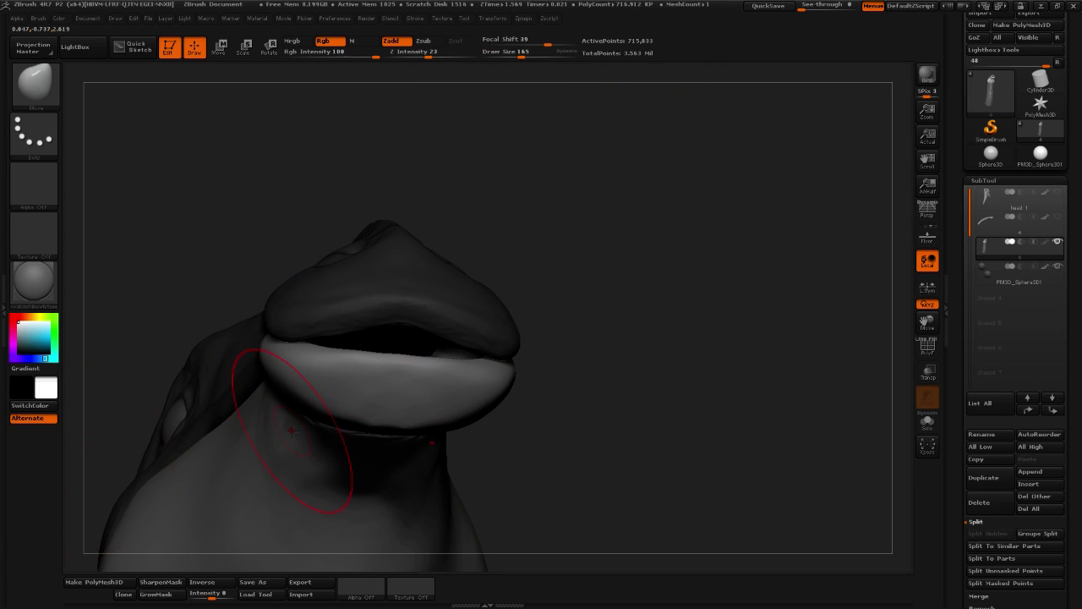
left_click_drag(402, 380, 414, 371)
mouse_move(403, 418)
left_mouse_down()
mouse_move(405, 405)
mouse_move(449, 387)
mouse_move(424, 370)
left_mouse_up()
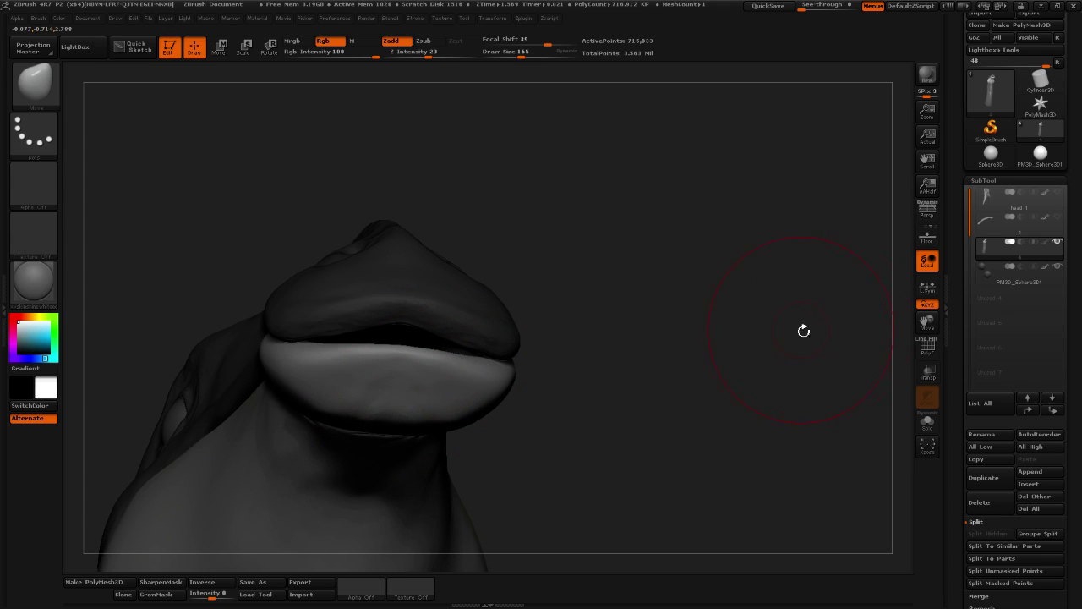
left_click_drag(786, 336, 705, 344)
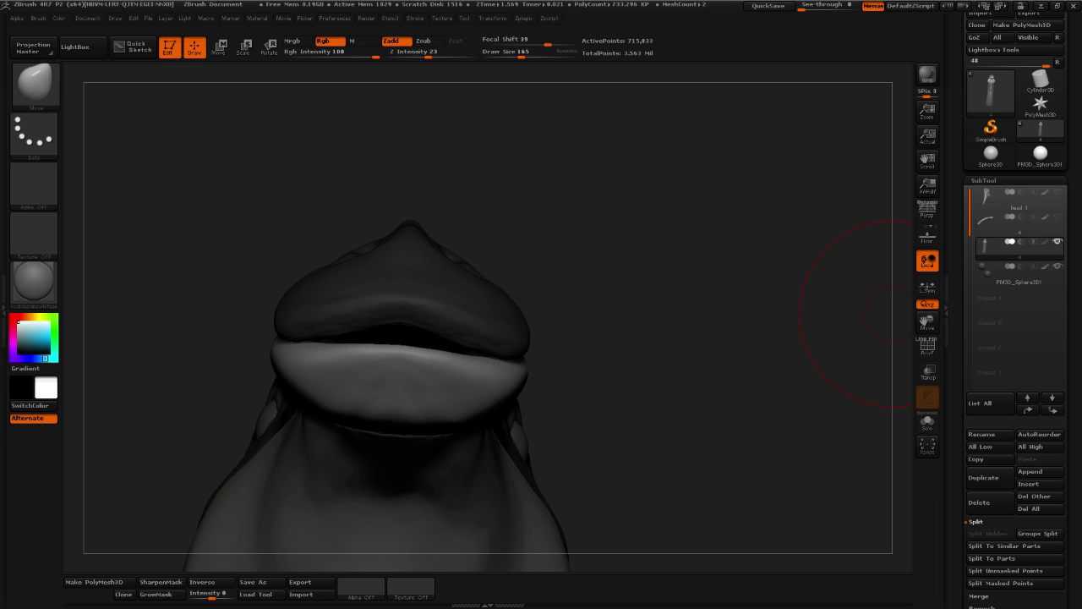
left_click_drag(619, 277, 592, 282)
left_click_drag(433, 367, 431, 360)
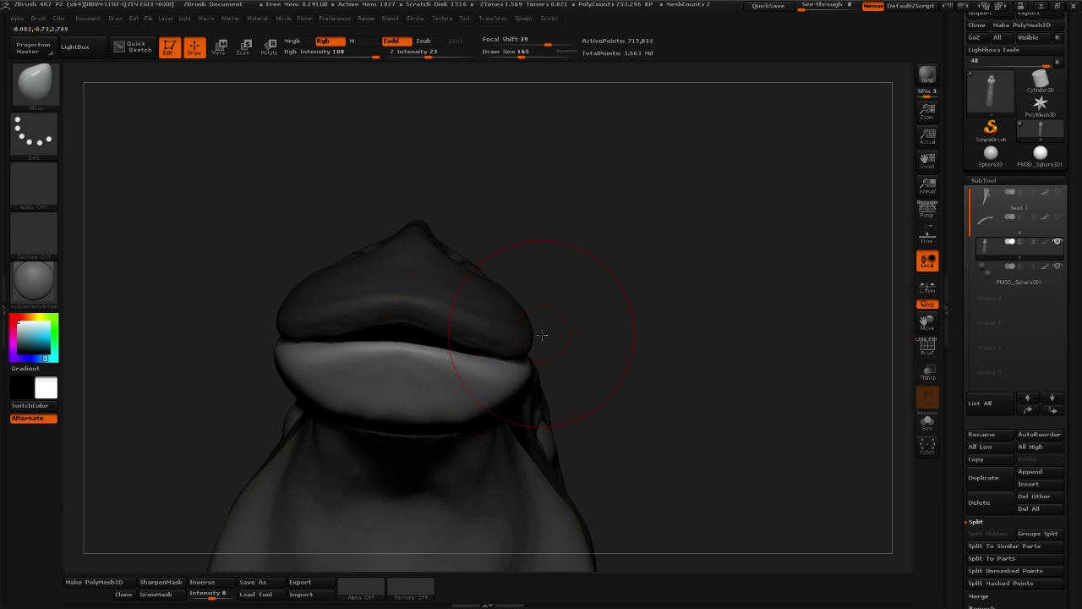
Raise the lower lip to fit the arched upper lip and adjust the lower jaw's tip with the Move brush
mouse_move(543, 335)
left_mouse_down()
mouse_move(417, 358)
mouse_move(409, 392)
left_mouse_up()
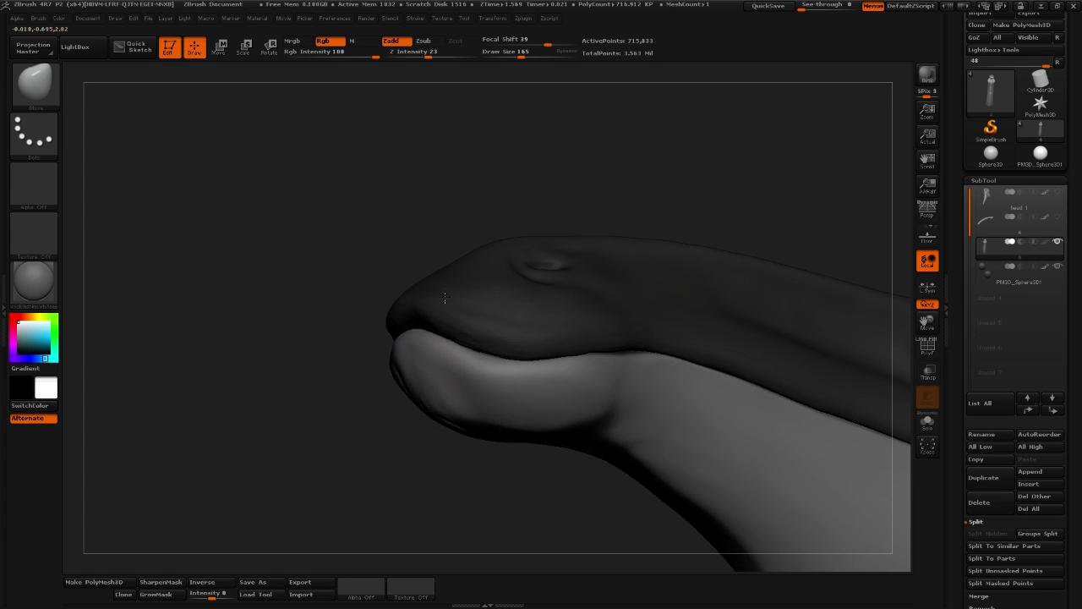
mouse_move(421, 431)
left_mouse_down()
mouse_move(450, 459)
mouse_move(482, 469)
left_mouse_up()
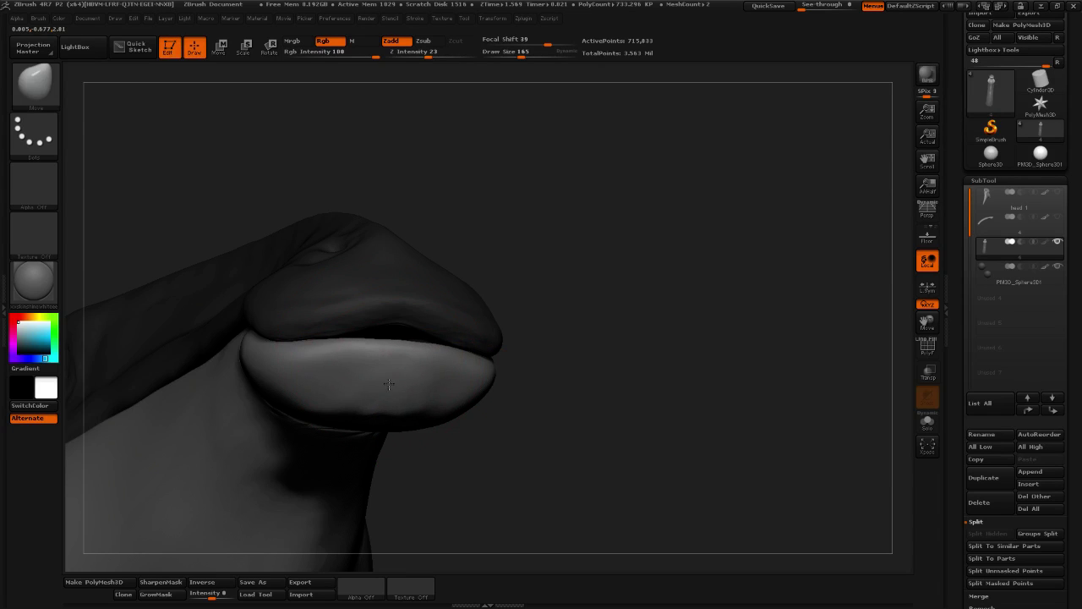
mouse_move(620, 355)
left_mouse_down()
mouse_move(479, 340)
mouse_move(498, 361)
mouse_move(508, 431)
left_mouse_up()
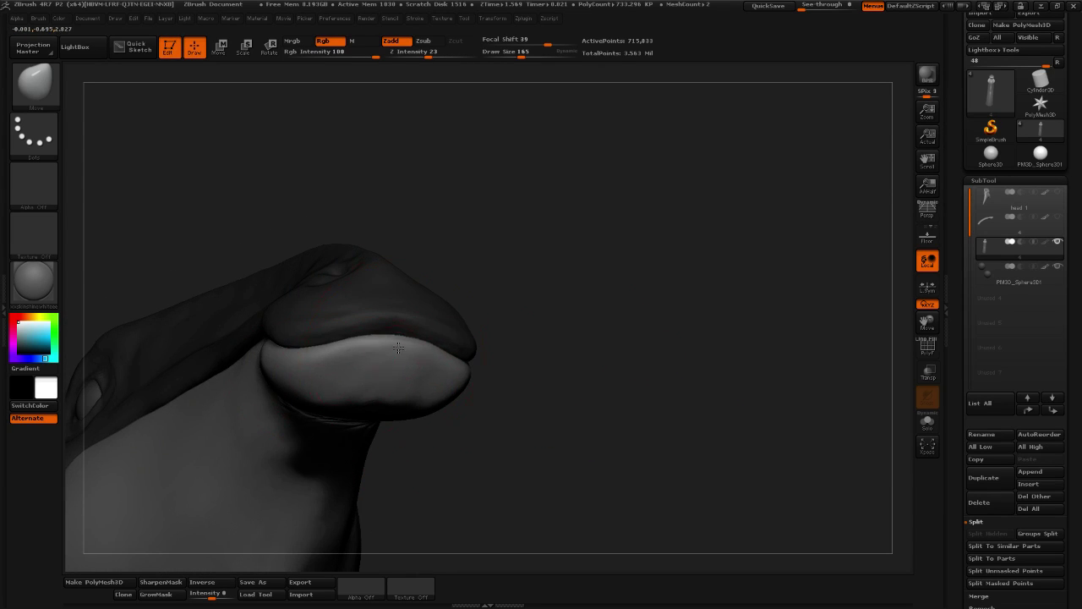
mouse_move(475, 342)
left_mouse_down()
mouse_move(522, 358)
mouse_move(427, 348)
mouse_move(508, 367)
mouse_move(389, 376)
left_mouse_up()
mouse_move(456, 388)
left_mouse_down()
mouse_move(427, 404)
mouse_move(667, 321)
mouse_move(710, 367)
mouse_move(688, 386)
mouse_move(715, 374)
mouse_move(701, 379)
mouse_move(712, 396)
mouse_move(705, 375)
mouse_move(681, 362)
left_mouse_up()
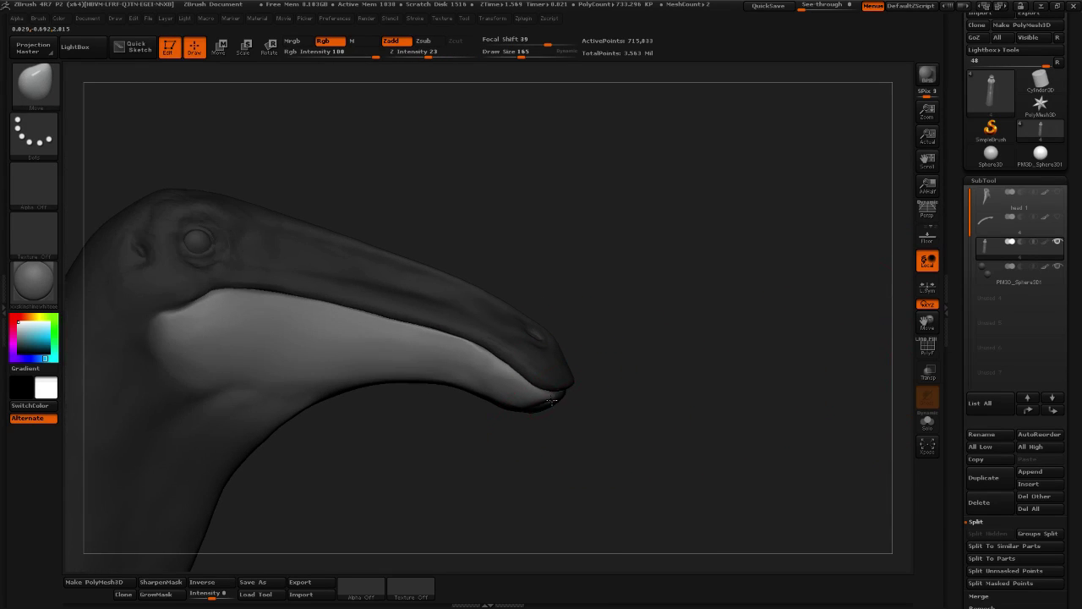
mouse_move(555, 399)
left_mouse_down()
mouse_move(559, 420)
mouse_move(669, 449)
mouse_move(755, 316)
mouse_move(814, 321)
mouse_move(785, 329)
mouse_move(737, 316)
mouse_move(797, 318)
left_mouse_up()
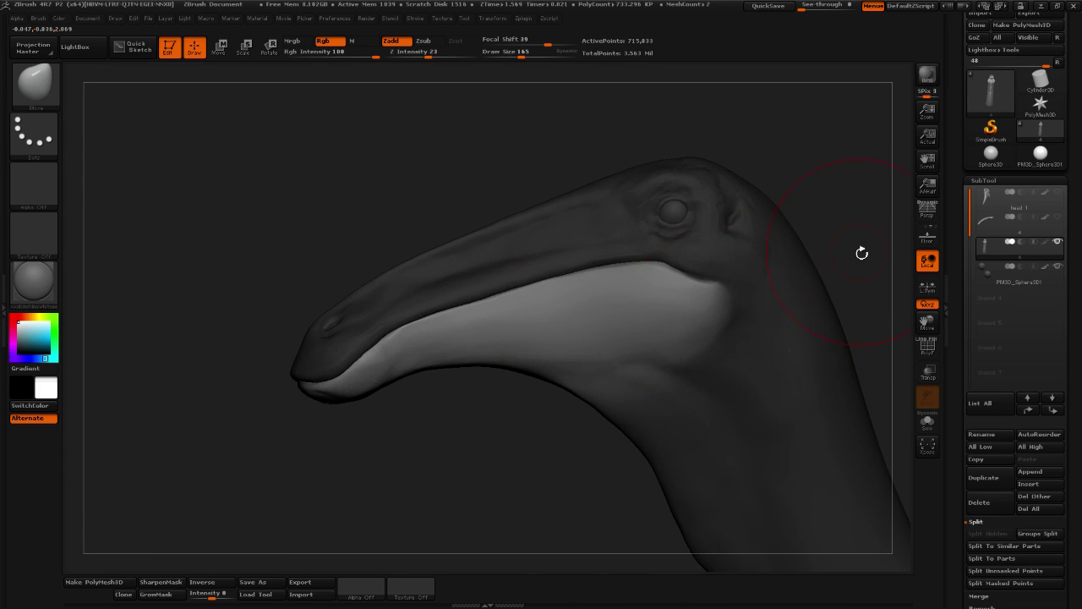
Open the mouth slightly by rotating the unmasked lower jaw about the jaw joint with a transpose line
mouse_move(862, 253)
left_mouse_down()
mouse_move(674, 290)
mouse_move(719, 295)
mouse_move(690, 263)
mouse_move(755, 227)
mouse_move(731, 195)
left_mouse_up()
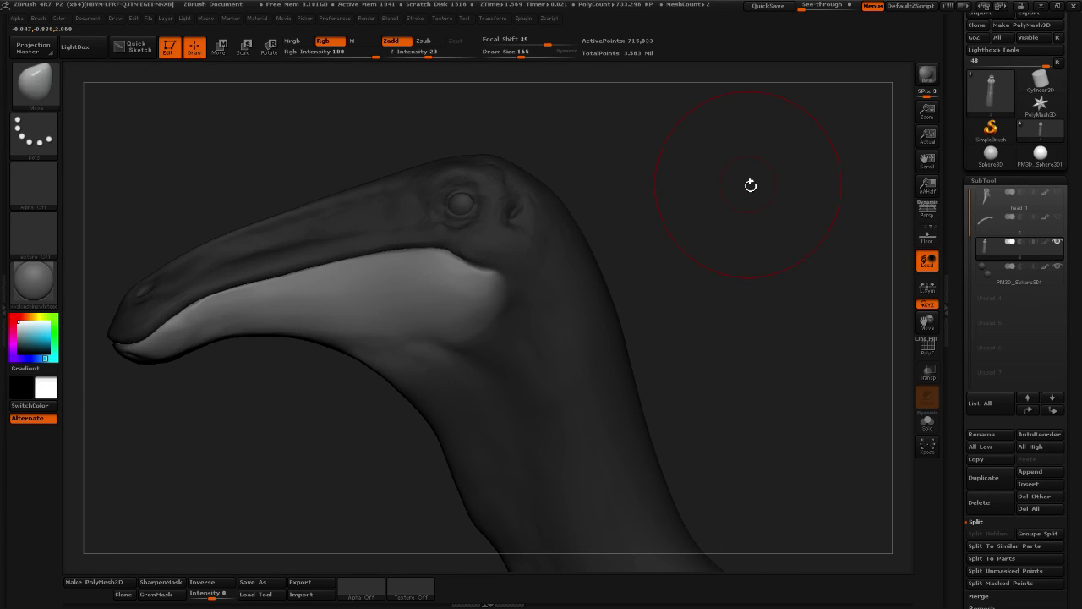
left_click(269, 45)
left_click_drag(400, 374, 381, 415)
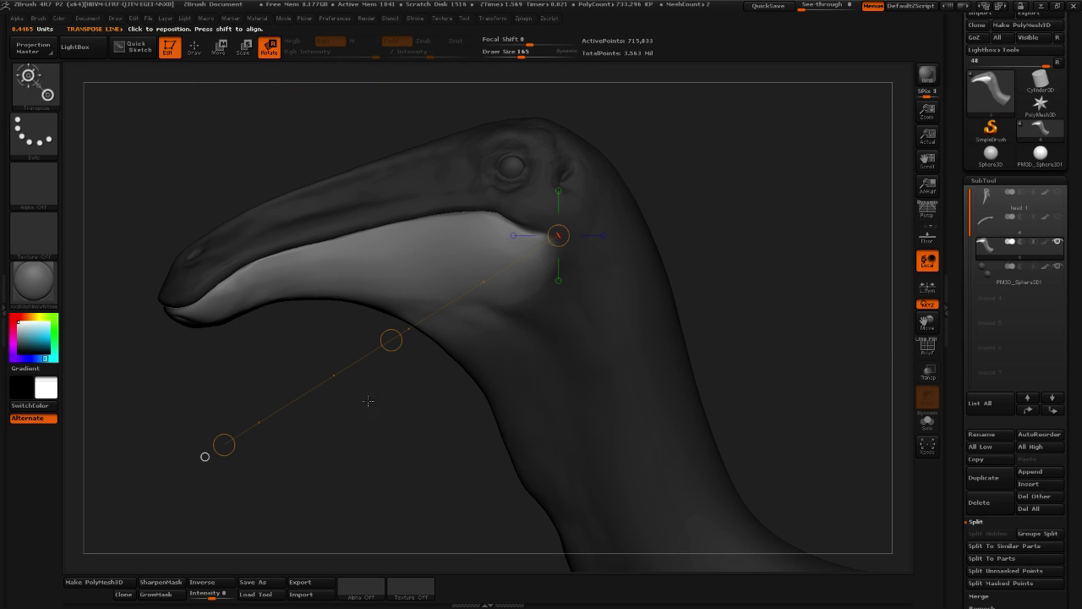
left_click_drag(223, 446, 261, 466)
mouse_move(422, 452)
left_mouse_down("alt")
mouse_move(350, 380)
mouse_move(350, 422)
left_mouse_up("alt")
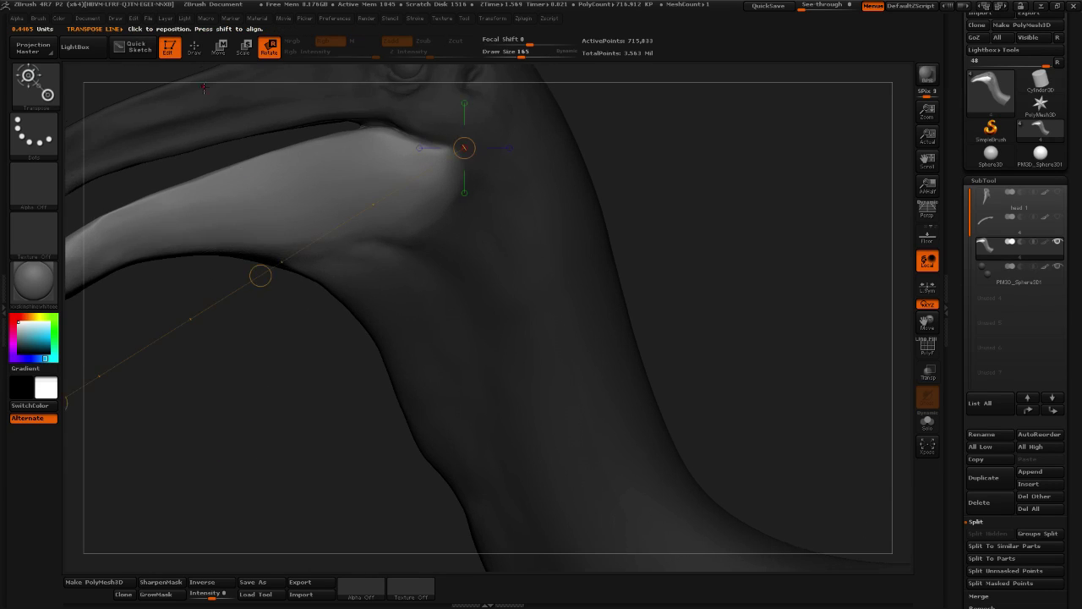
Invert the mask and extend it under the jaw onto the throat with MaskPen using the FreeHand stroke, no alpha and draw size 226
left_click(194, 48)
left_click_drag(279, 432, 346, 436, "alt")
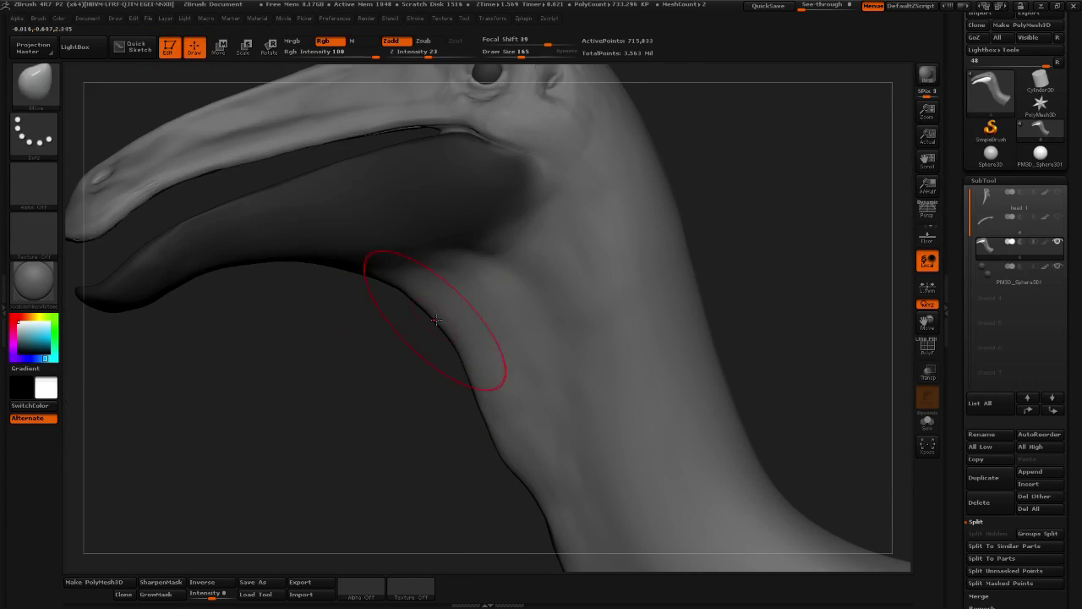
left_click_drag(518, 51, 531, 52)
left_click(431, 287, "ctrl")
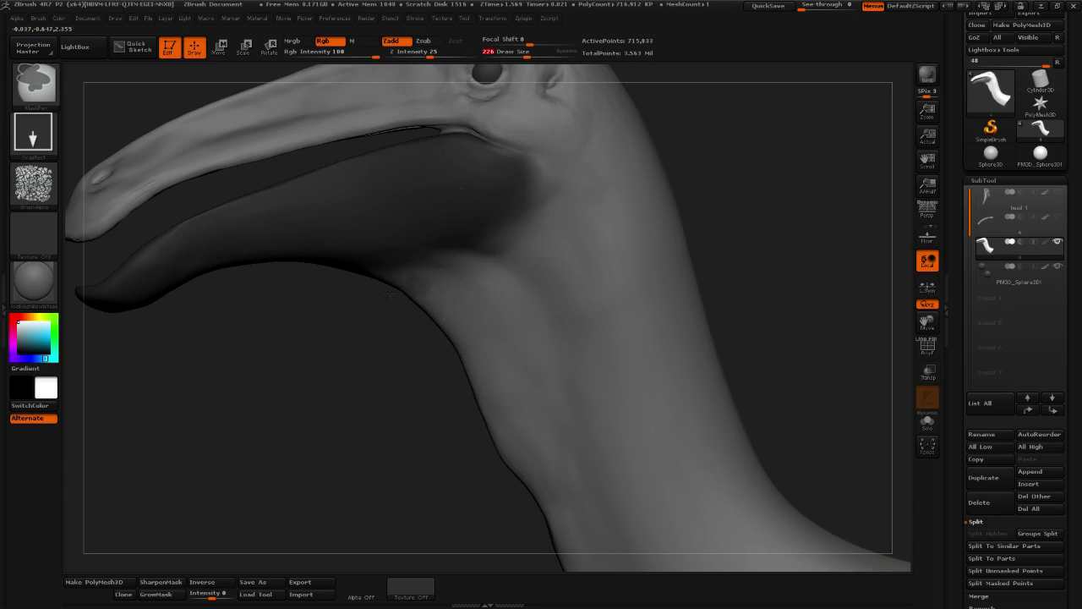
mouse_move(1040, 155)
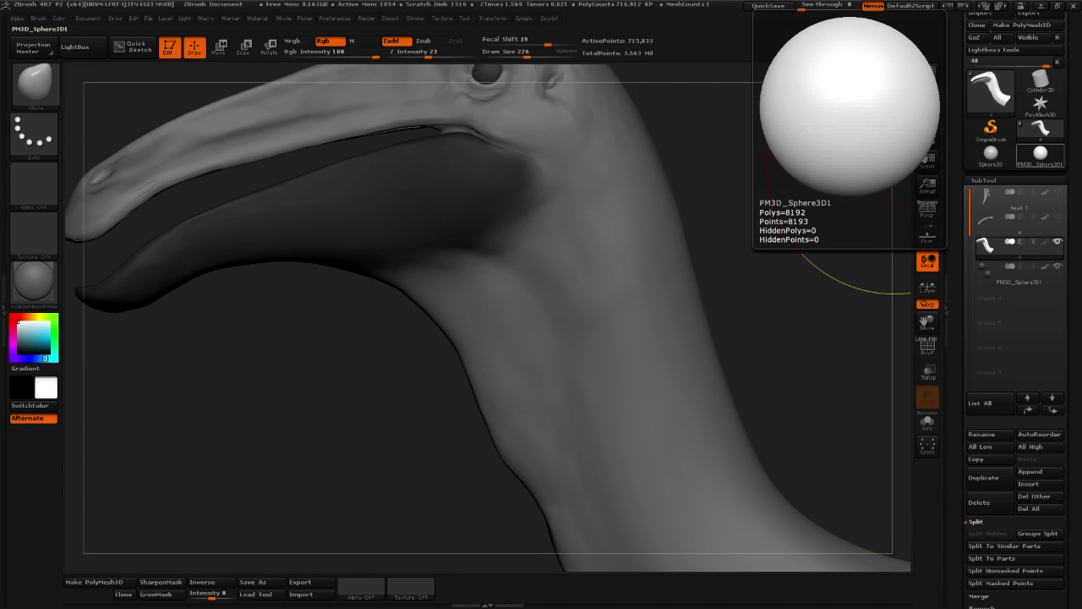
left_click(47, 144, "ctrl")
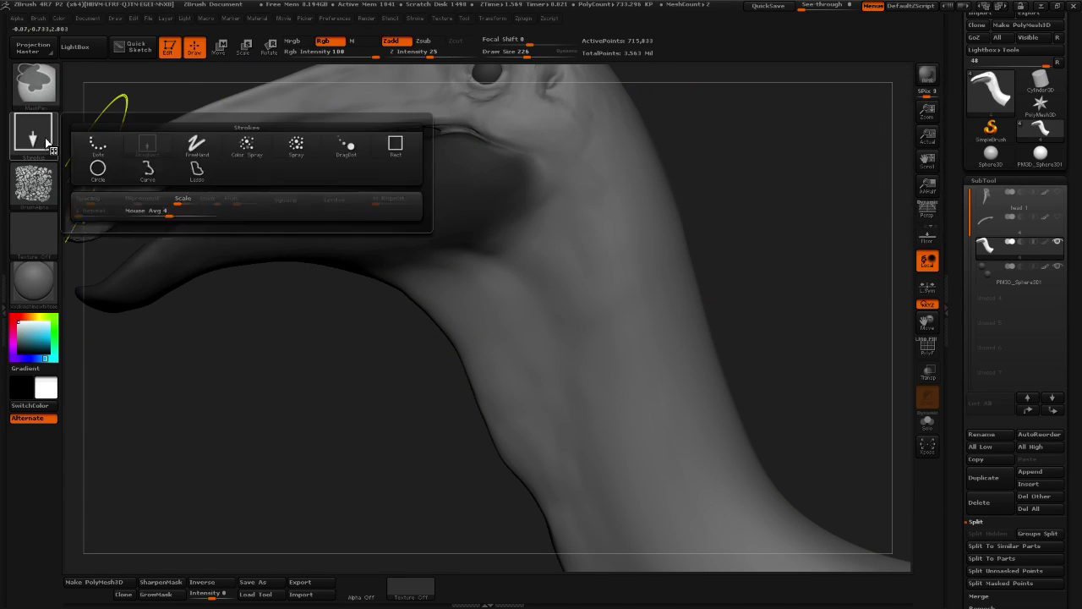
left_click(192, 149)
left_click(54, 188)
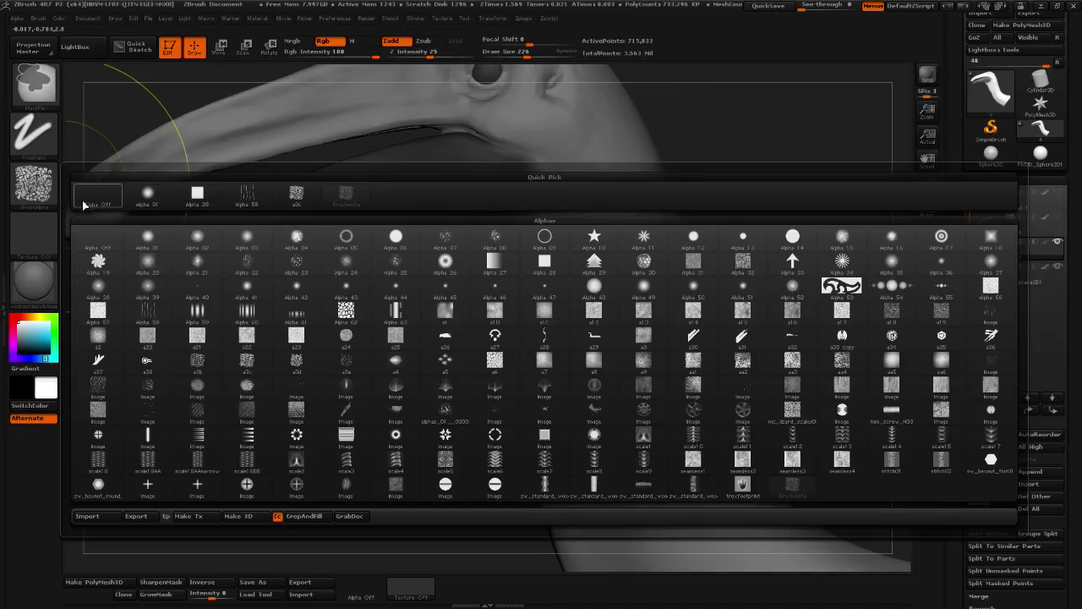
left_click(95, 244)
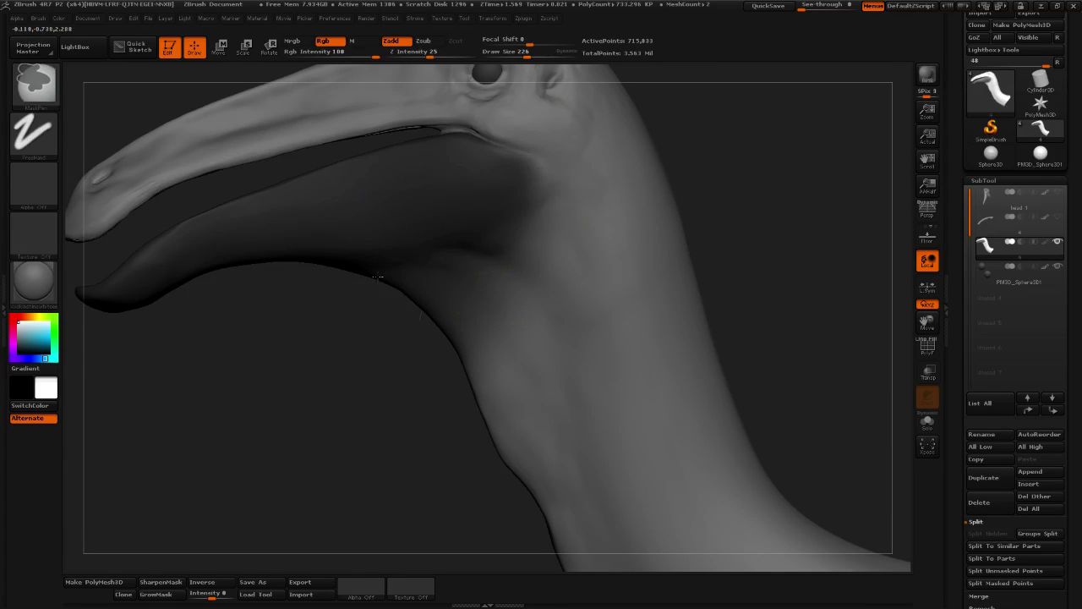
mouse_move(803, 203)
left_mouse_down()
mouse_move(715, 203)
mouse_move(778, 169)
mouse_move(423, 101)
left_mouse_up()
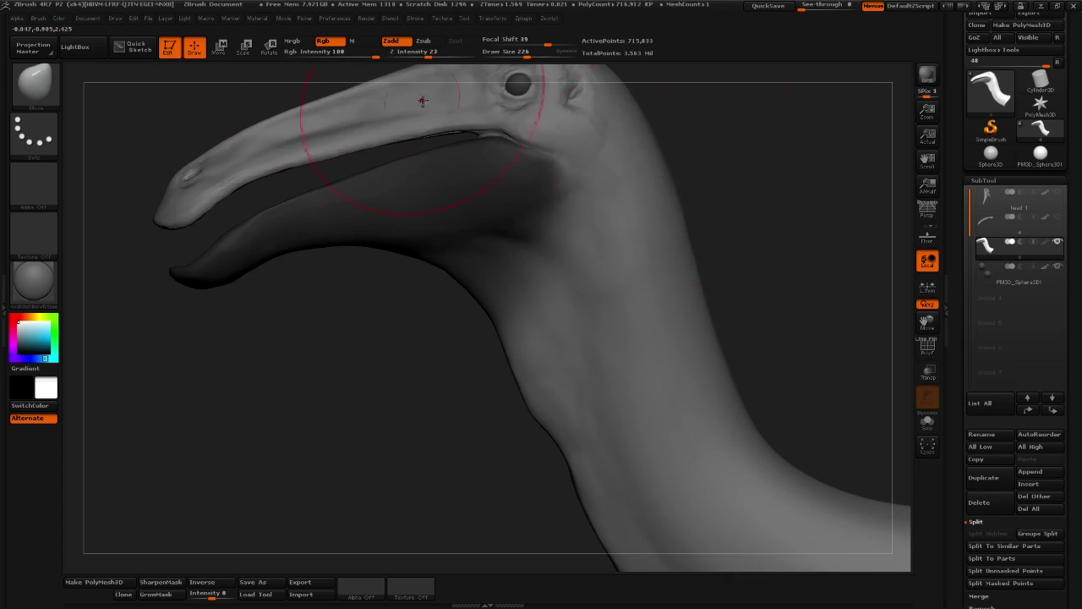
left_click(278, 54)
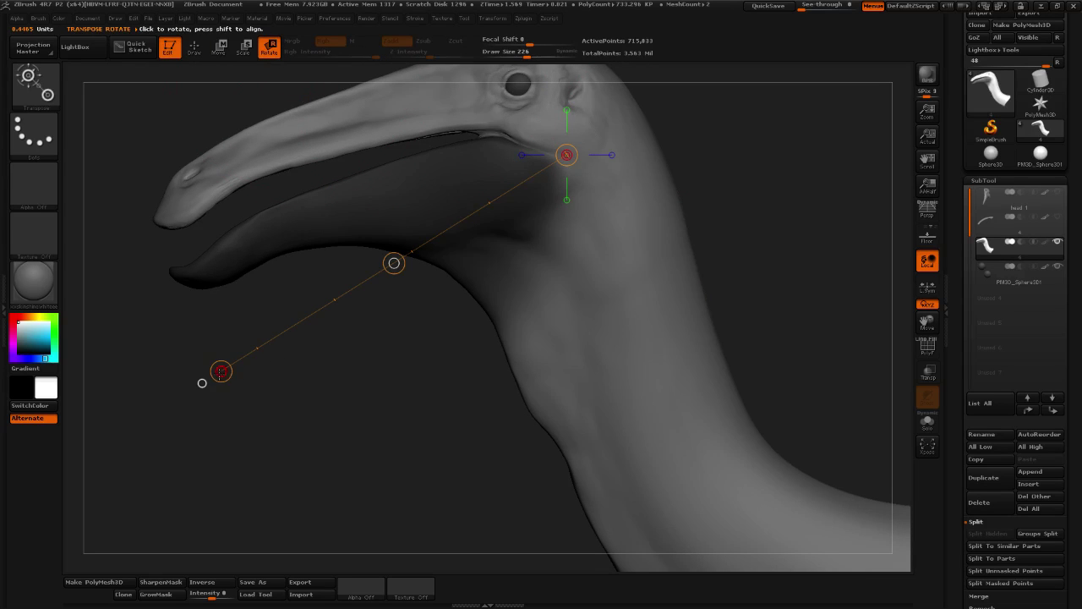
left_click_drag(219, 373, 229, 390)
key("ctrl+z")
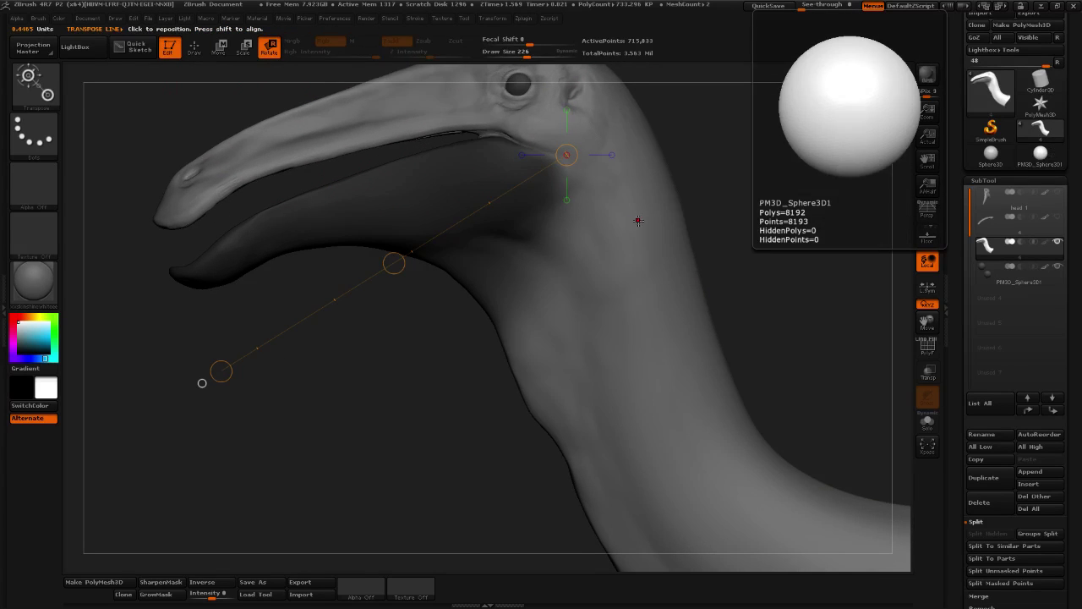
Invert the mask to free the lower jaw and throat, then rotate the jaw wide open about the jaw joint
left_click(364, 415, "ctrl")
mouse_move(221, 371)
left_mouse_down()
mouse_move(237, 431)
mouse_move(202, 381)
left_mouse_up()
left_click(194, 48)
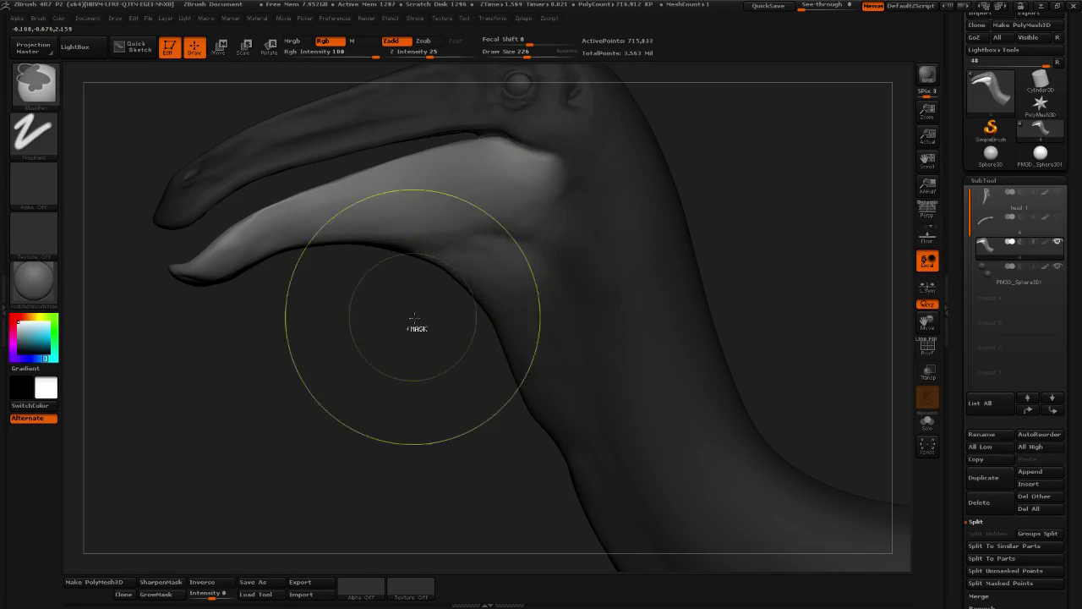
key("r")
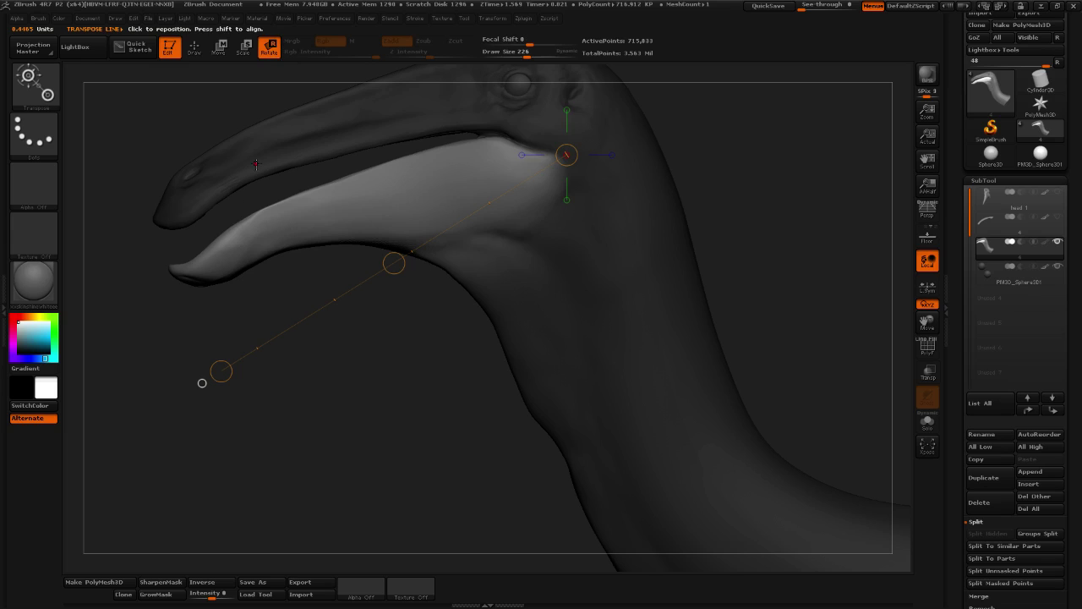
mouse_move(202, 383)
left_mouse_down()
mouse_move(242, 394)
mouse_move(294, 462)
left_mouse_up()
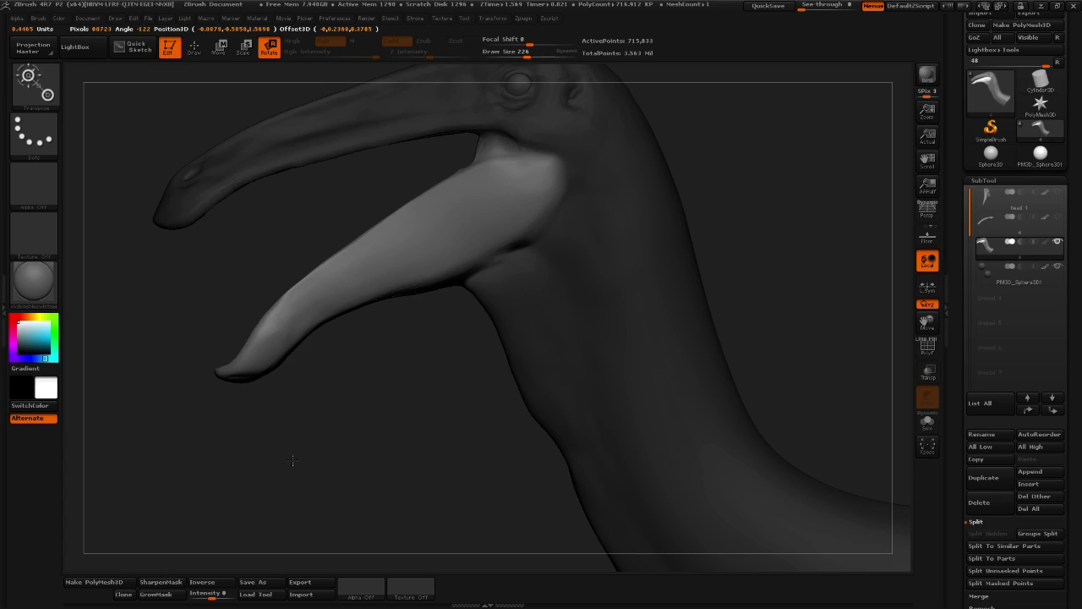
left_click_drag(700, 246, 734, 229)
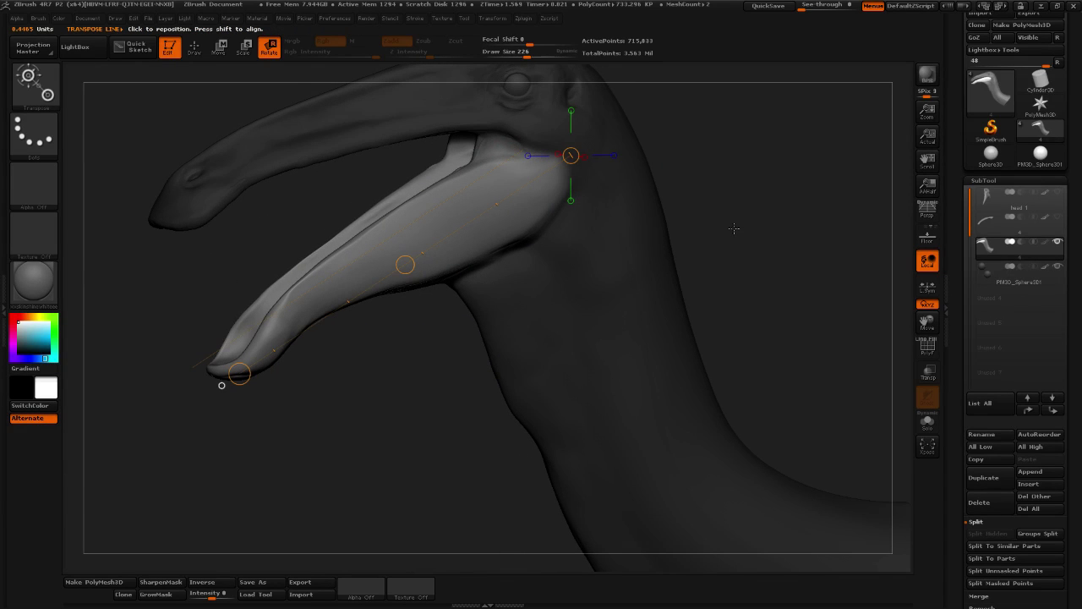
left_click_drag(781, 222, 765, 220)
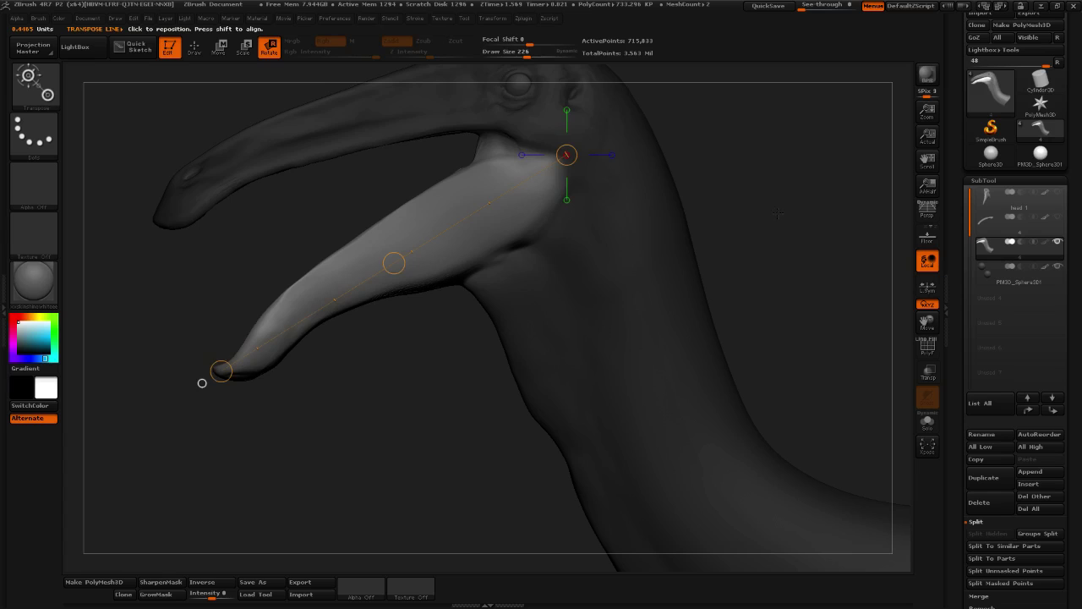
Smooth the stretched skin and lip edge at the corner of the opened mouth with the Smooth brush
left_click_drag(798, 163, 715, 211, "alt")
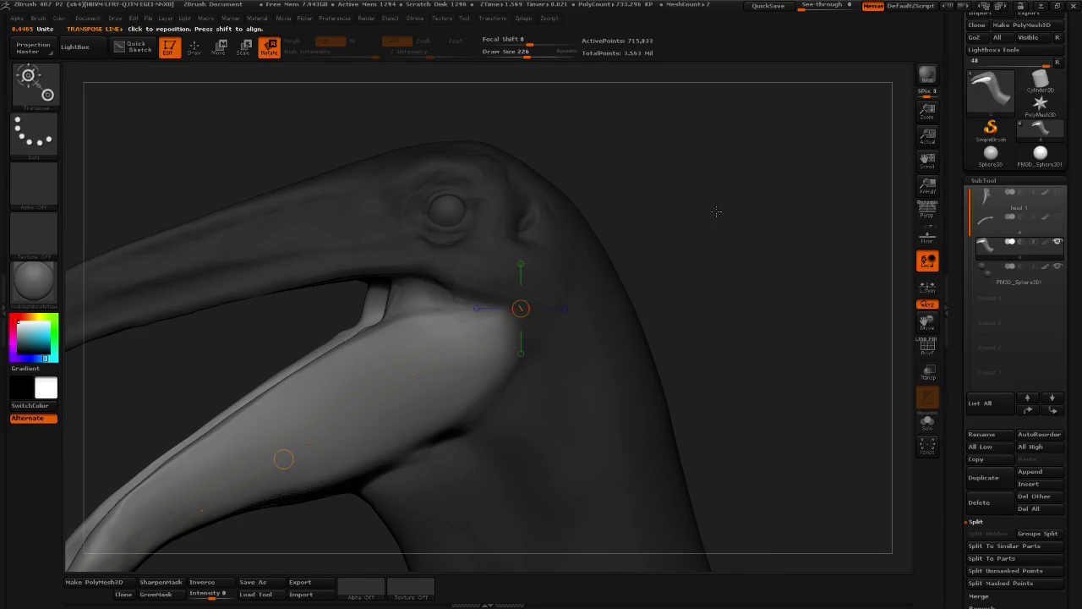
key("q")
left_click_drag(519, 54, 506, 54)
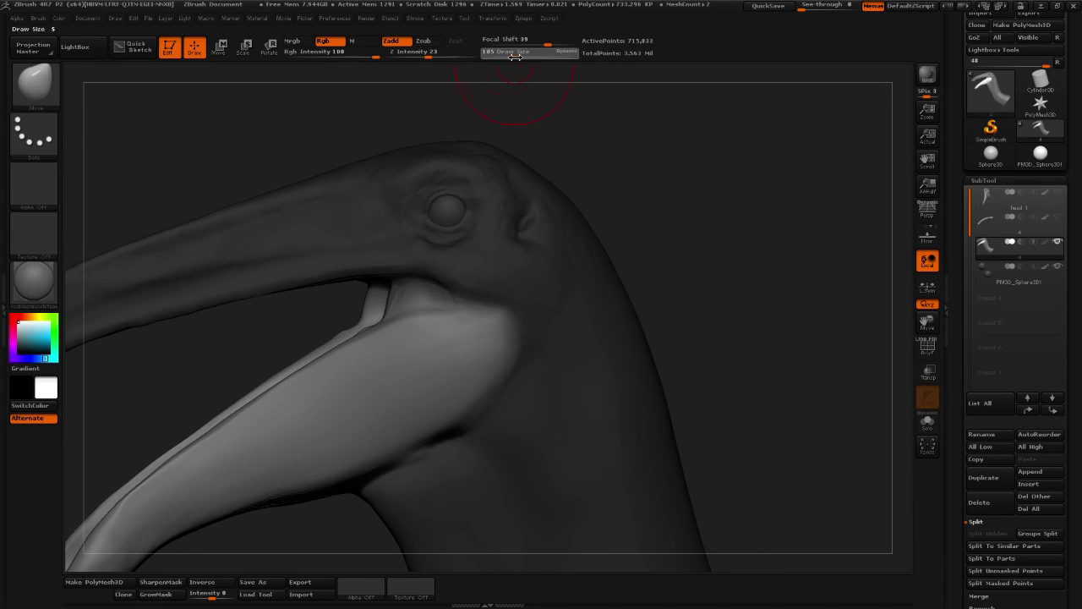
mouse_move(611, 116)
left_mouse_down()
mouse_move(676, 165)
mouse_move(694, 220)
mouse_move(728, 245)
left_mouse_up()
left_click_drag(377, 284, 354, 301, "shift")
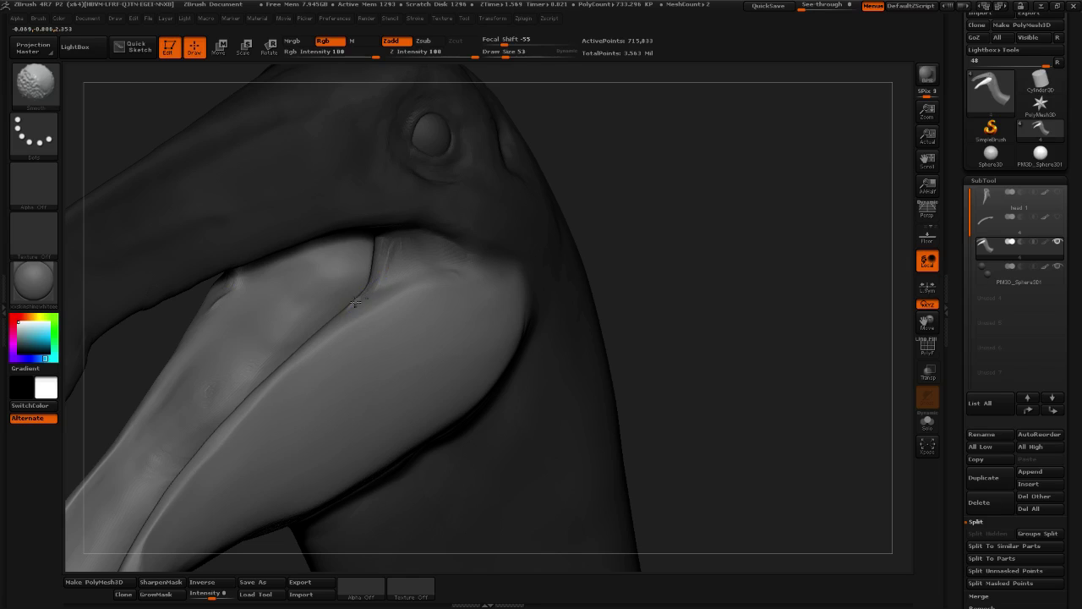
mouse_move(698, 238)
left_mouse_down()
mouse_move(561, 219)
mouse_move(701, 169)
left_mouse_up()
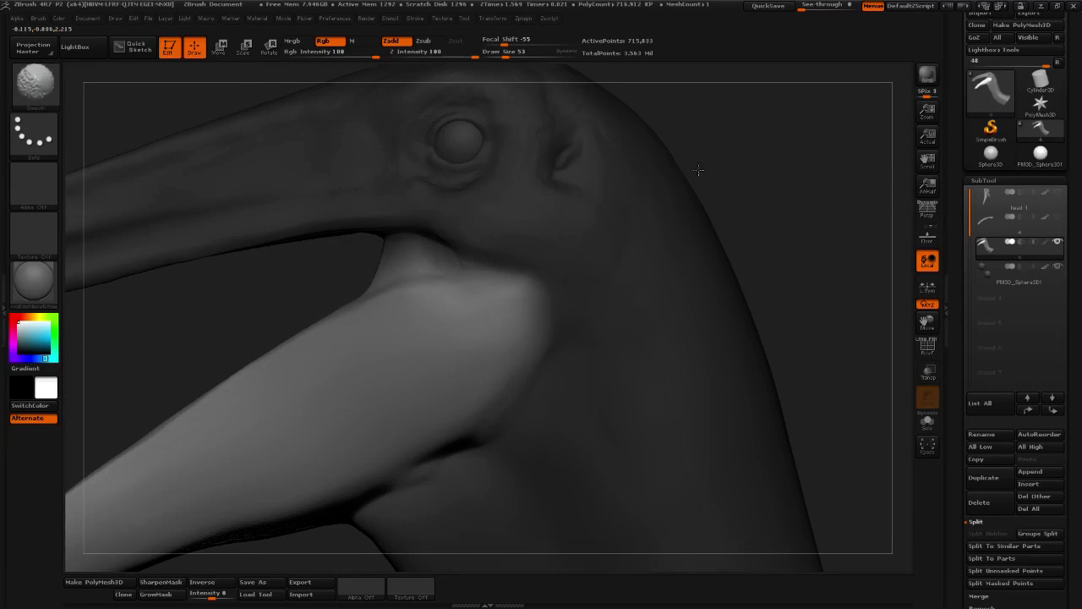
Pull the skin at the mouth corner back with the Move brush at draw size 82 and clear the mask
left_click(509, 54)
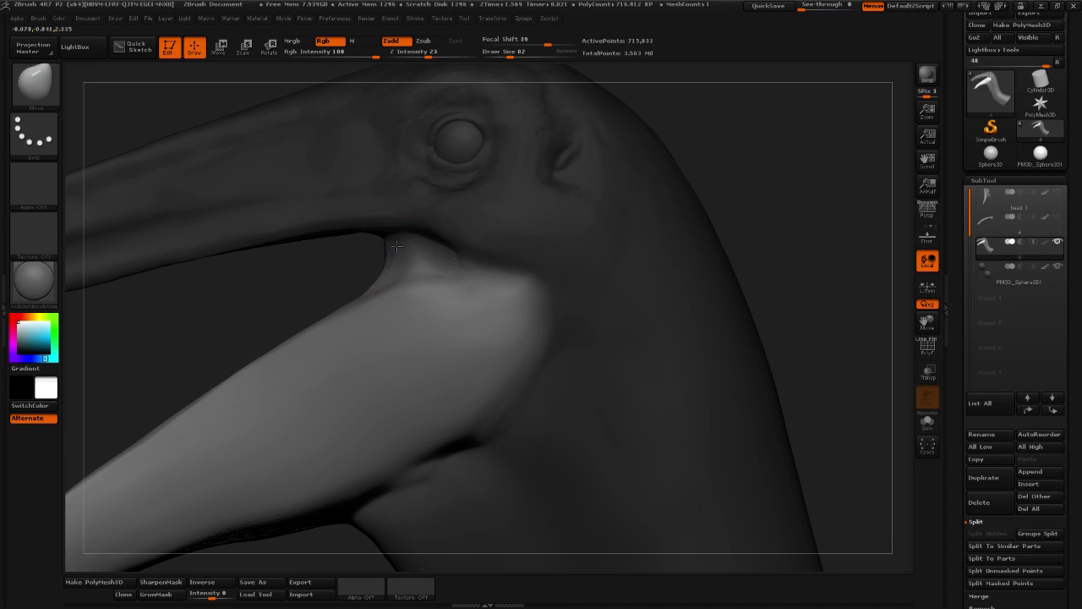
mouse_move(396, 246)
left_mouse_down()
mouse_move(514, 267)
mouse_move(397, 270)
mouse_move(541, 230)
mouse_move(715, 211)
mouse_move(756, 184)
left_mouse_up()
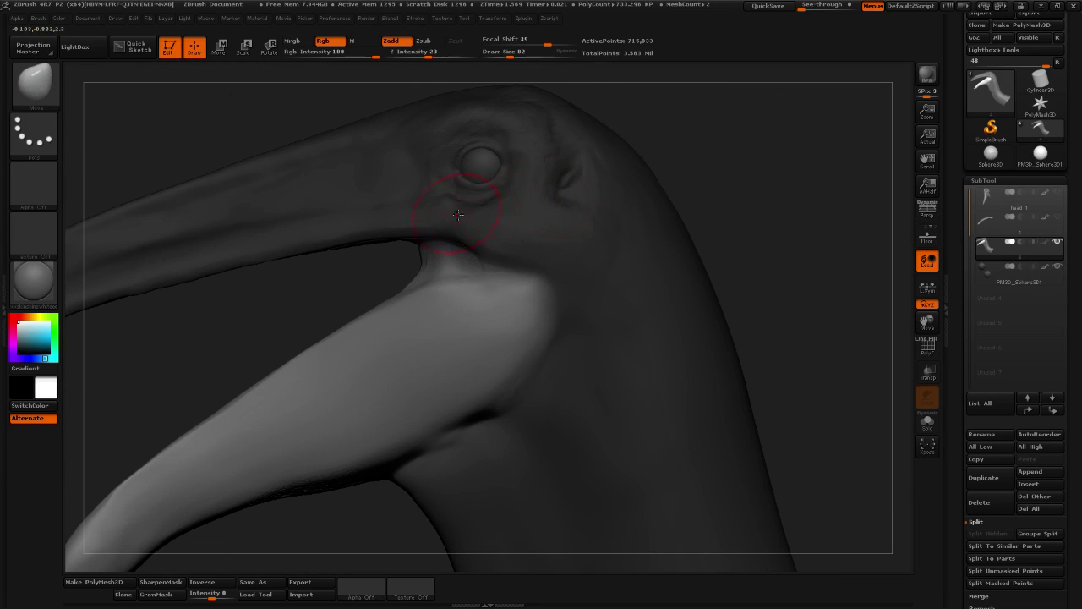
left_click_drag(764, 159, 726, 165)
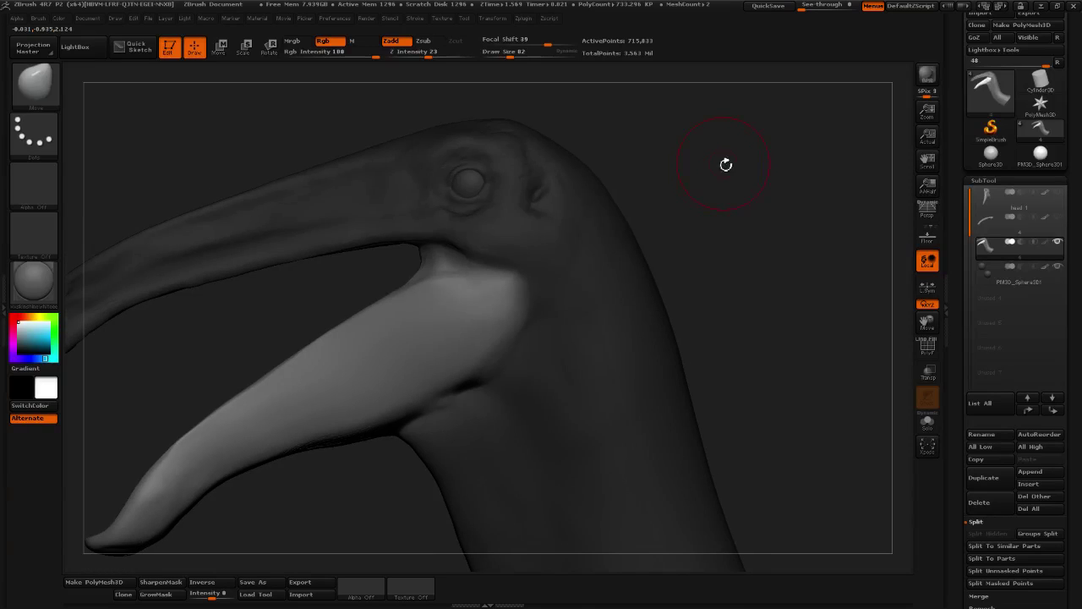
mouse_move(729, 203)
left_mouse_down()
mouse_move(756, 205)
mouse_move(721, 218)
mouse_move(776, 245)
mouse_move(718, 249)
mouse_move(751, 292)
left_mouse_up()
mouse_move(752, 175)
left_mouse_down()
mouse_move(775, 174)
mouse_move(789, 138)
mouse_move(759, 188)
mouse_move(785, 174)
left_mouse_up()
left_click_drag(686, 186, 657, 191)
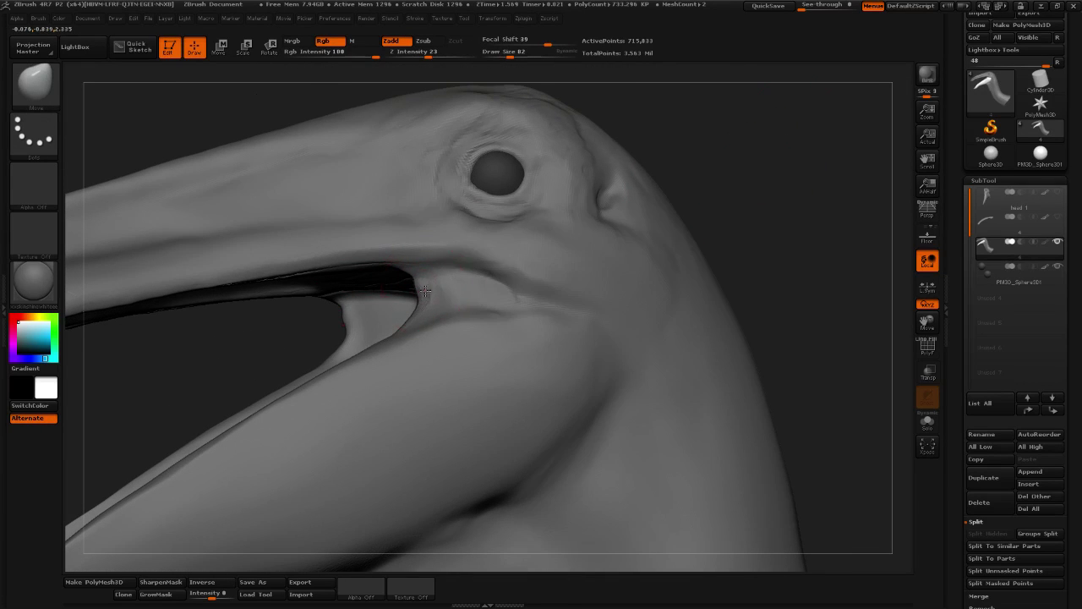
key("shift")
mouse_move(758, 238)
left_mouse_down("alt")
mouse_move(722, 203)
mouse_move(714, 255)
mouse_move(736, 252)
mouse_move(699, 253)
mouse_move(698, 263)
left_mouse_up("alt")
left_click_drag(686, 299, 738, 228, "alt")
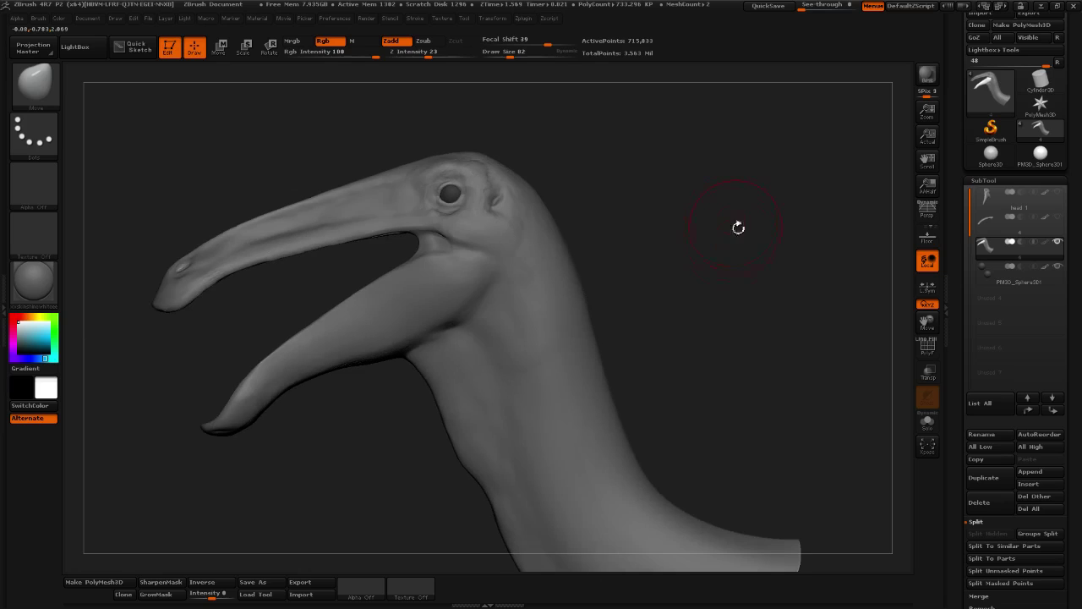
Adjust the neck's contour with the Move brush at draw size 228 and reduce the draw size to 105
left_click_drag(732, 268, 727, 204)
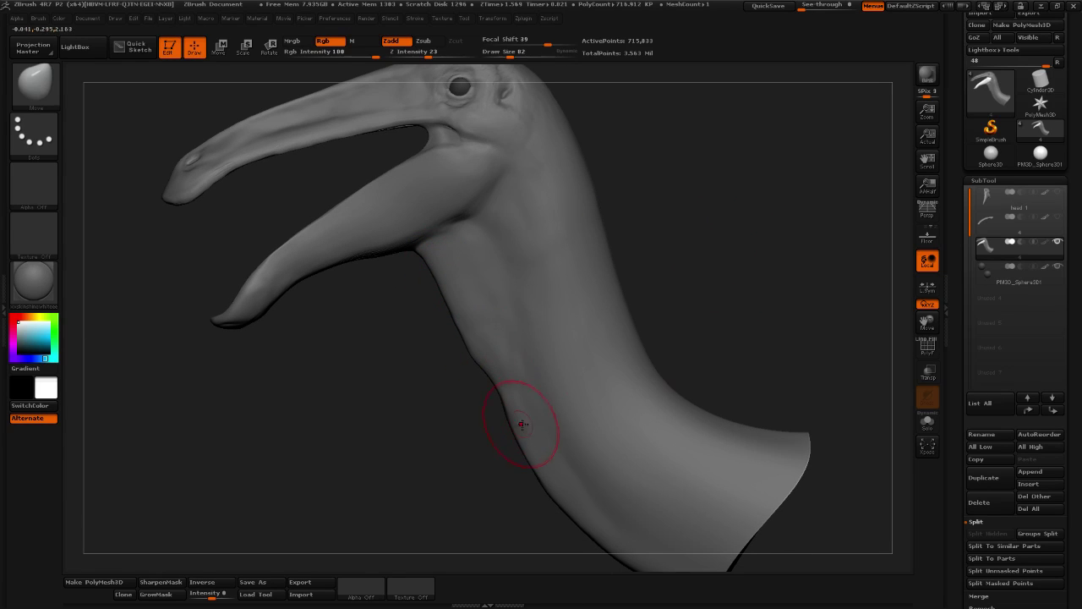
left_click_drag(781, 314, 740, 270, "alt")
left_click_drag(509, 54, 525, 56)
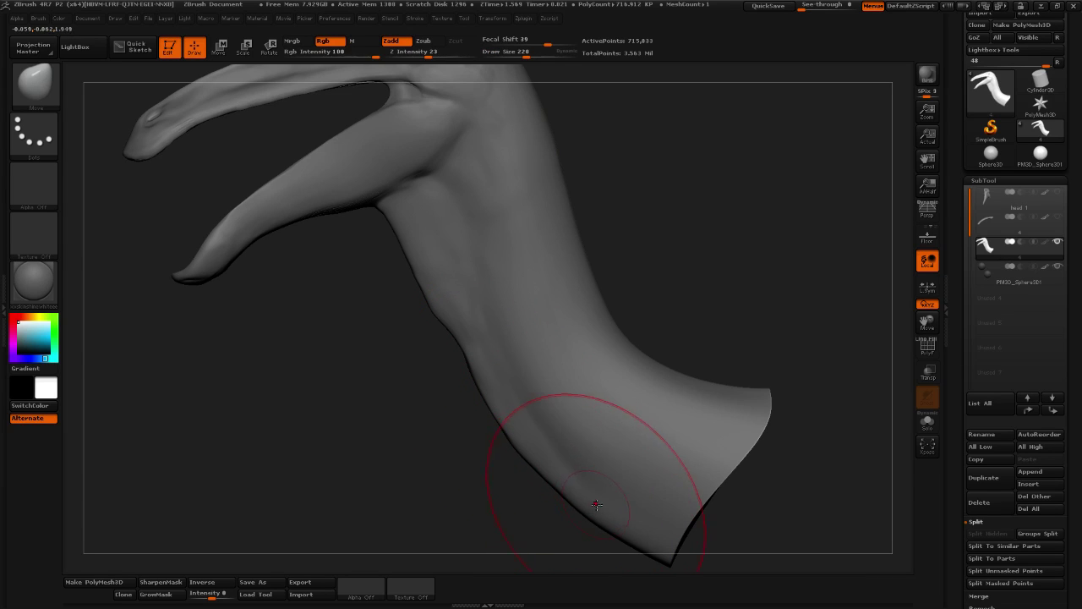
mouse_move(690, 311)
left_mouse_down()
mouse_move(577, 300)
mouse_move(764, 403)
mouse_move(723, 289)
mouse_move(718, 337)
left_mouse_up()
left_click_drag(533, 57, 514, 58)
left_click_drag(629, 141, 651, 209, "alt")
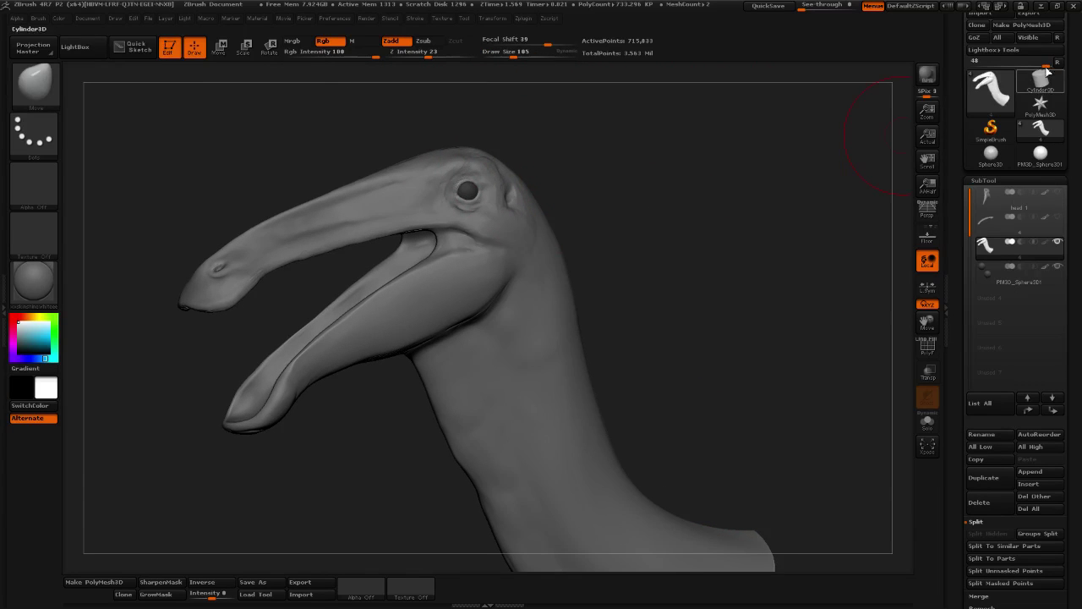
Save the tool as a new file named head 2 in the Deinocheirus folder
scroll(962, 66, "up", 2)
left_click(1032, 37)
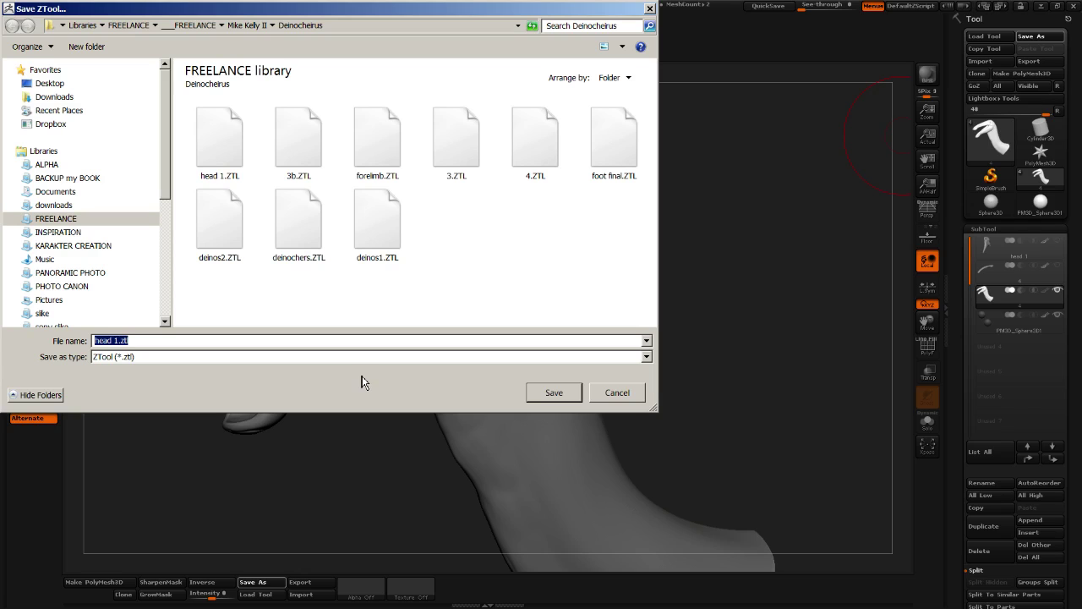
type("head 2")
key("Return")
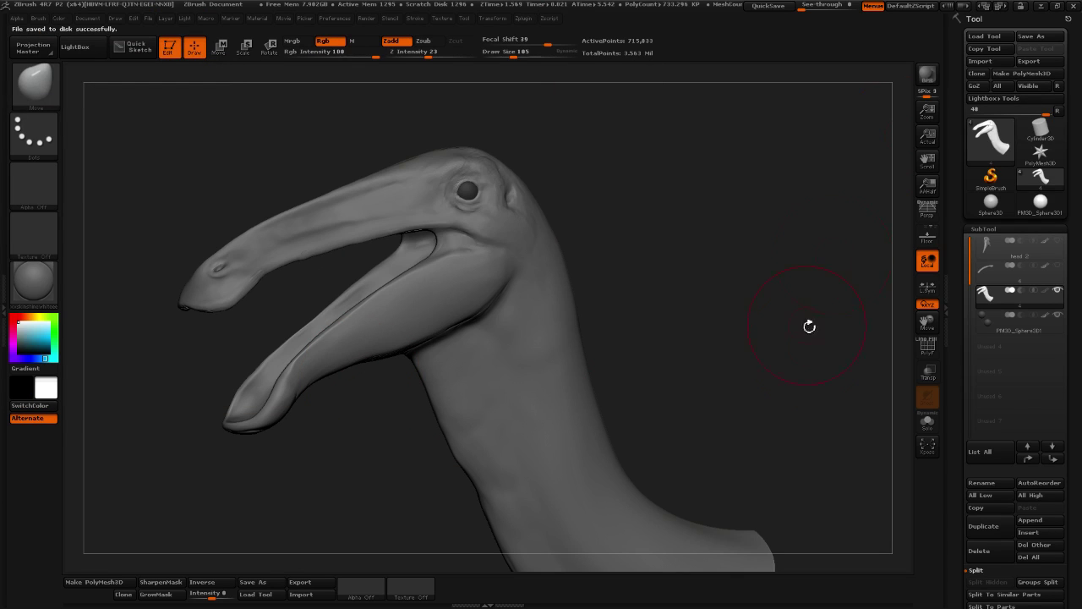
Load head 1.ZTL and raise its head mesh to subdivision level 5 to view it in detail
left_click(985, 37)
left_click(281, 159)
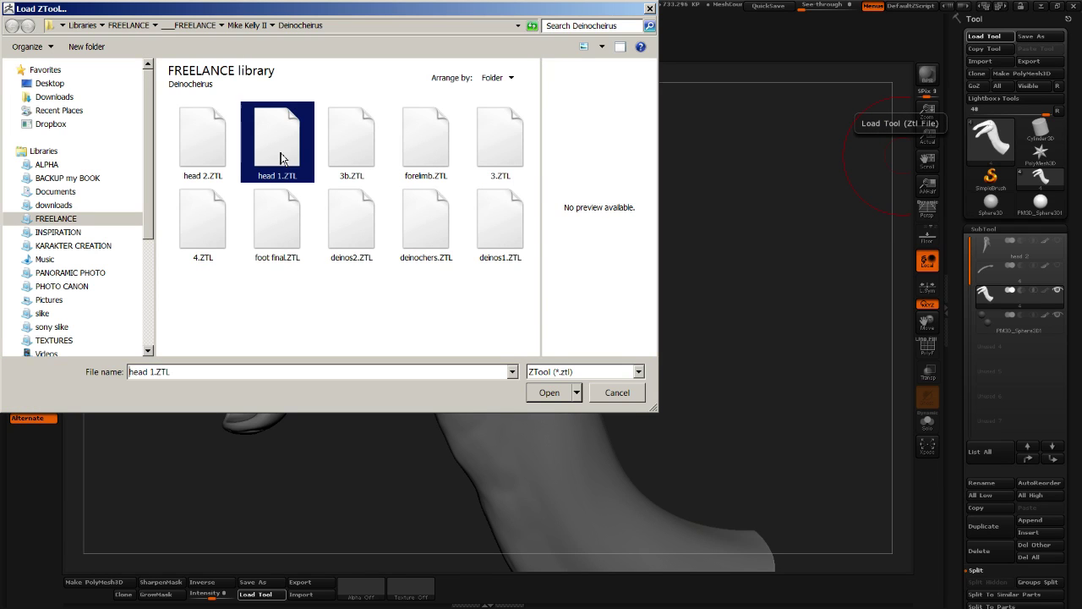
left_click(549, 392)
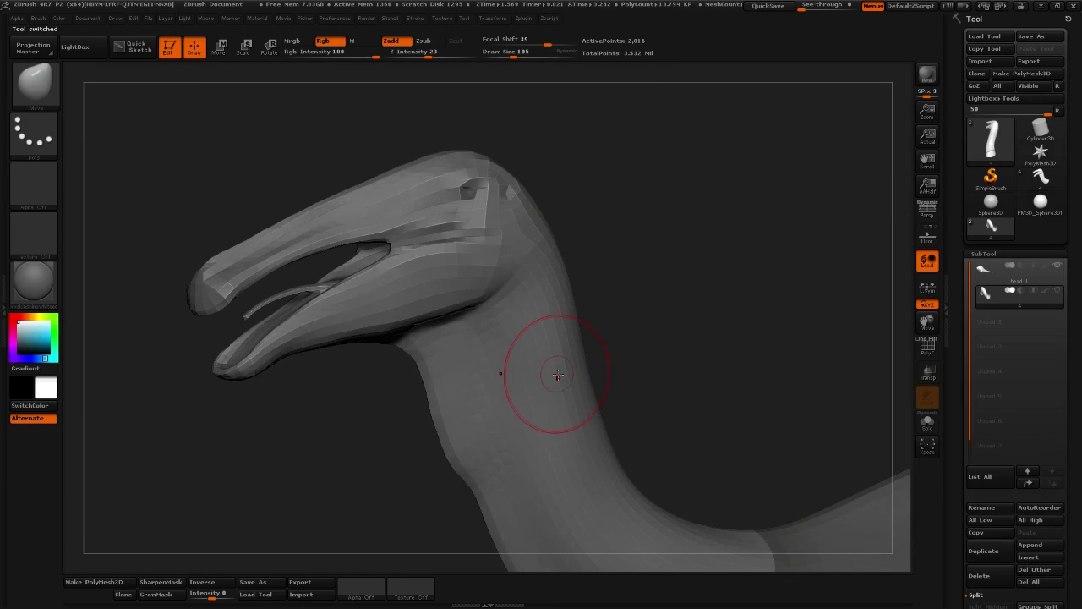
left_click_drag(954, 451, 970, 332)
left_click_drag(1032, 378, 1035, 377)
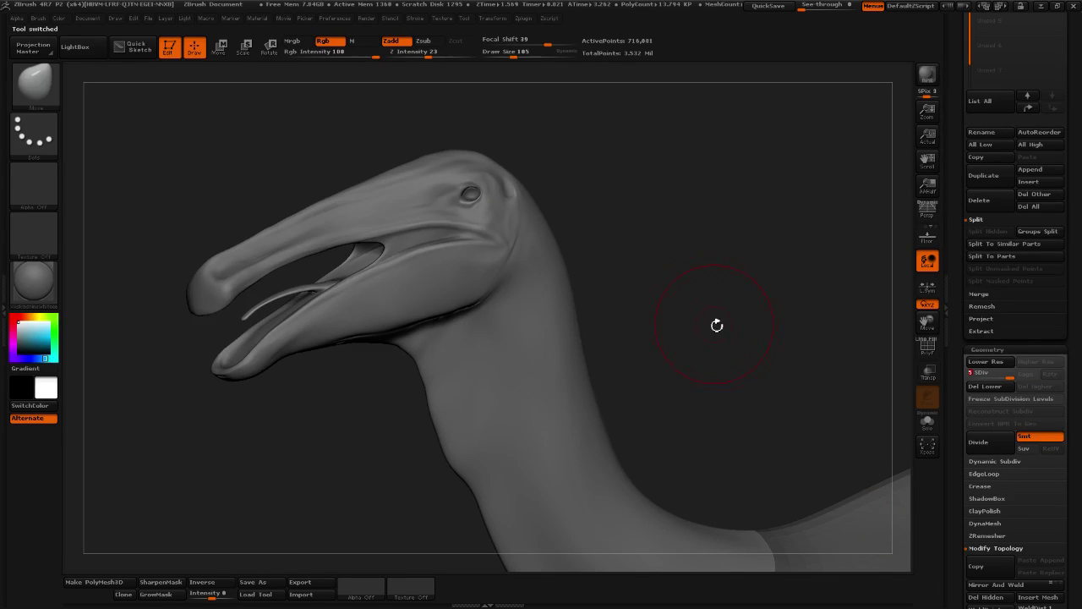
left_click_drag(717, 326, 833, 259)
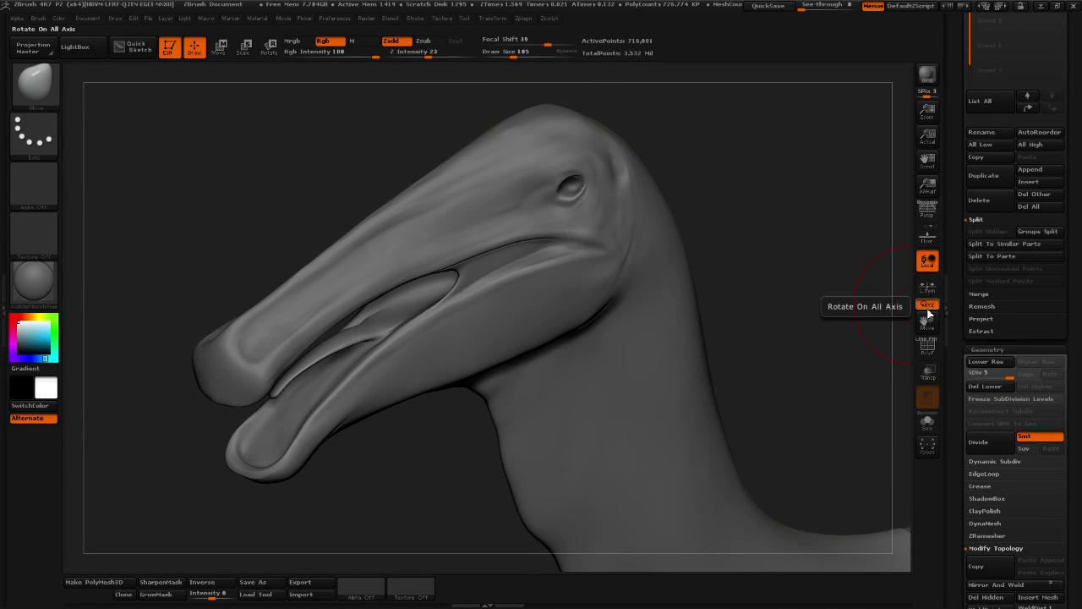
Examine the head 1 mesh from the front and both sides, and reduce the draw size to 59
mouse_move(853, 304)
left_mouse_down()
mouse_move(853, 264)
mouse_move(862, 269)
left_mouse_up()
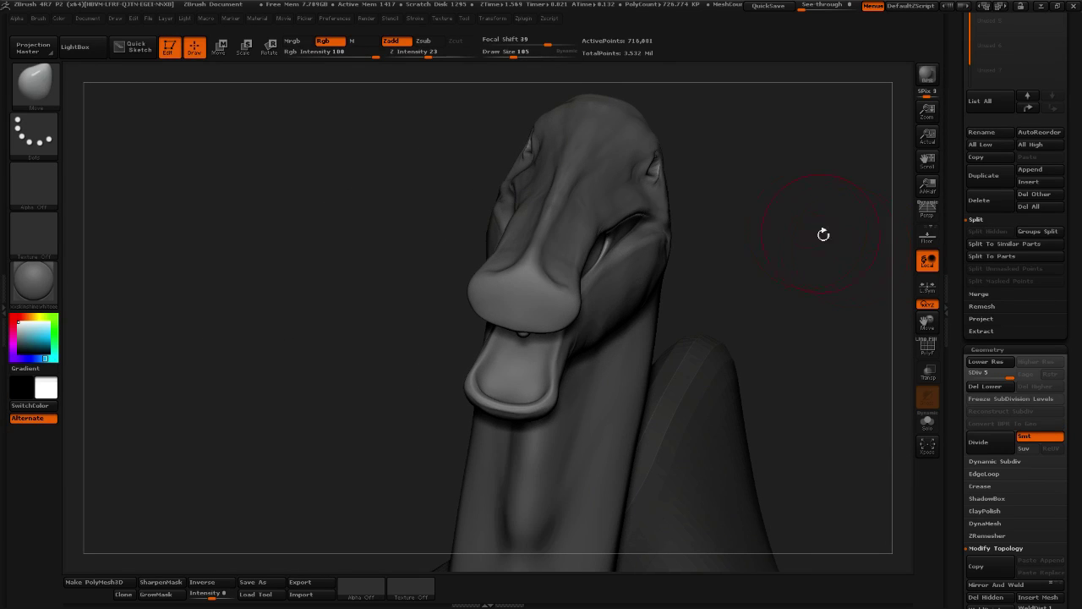
mouse_move(823, 235)
left_mouse_down()
mouse_move(804, 242)
mouse_move(816, 304)
mouse_move(703, 275)
mouse_move(729, 308)
left_mouse_up()
mouse_move(812, 217)
left_mouse_down()
mouse_move(835, 246)
mouse_move(723, 255)
left_mouse_up()
left_click_drag(640, 216, 326, 277, "alt")
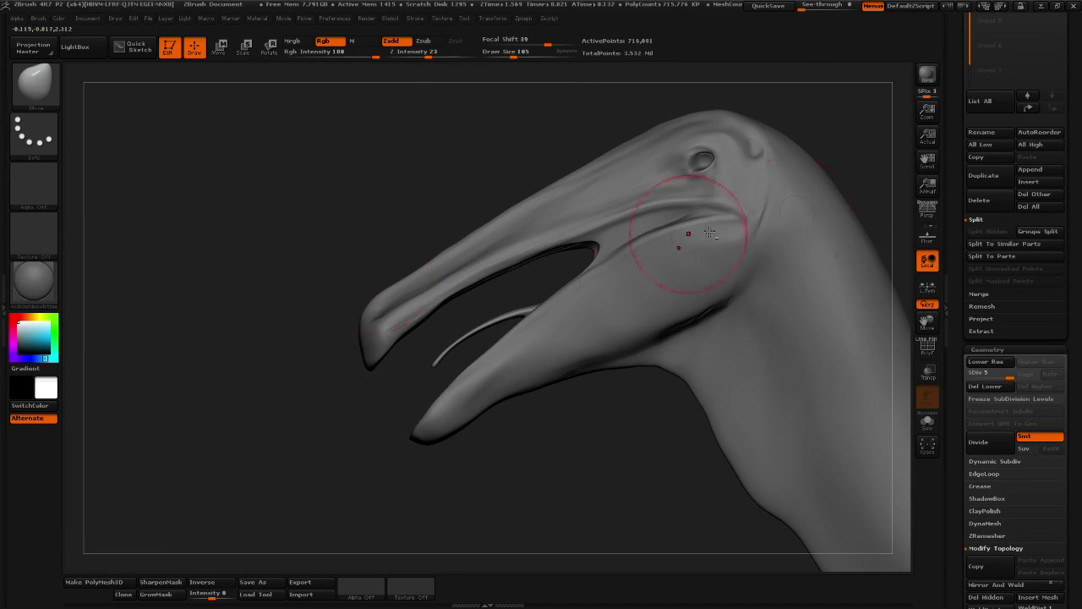
left_click_drag(863, 167, 674, 164, "alt")
left_click_drag(514, 54, 513, 55)
mouse_move(601, 102)
left_mouse_down()
mouse_move(703, 186)
mouse_move(782, 196)
left_mouse_up()
left_click_drag(960, 160, 972, 274)
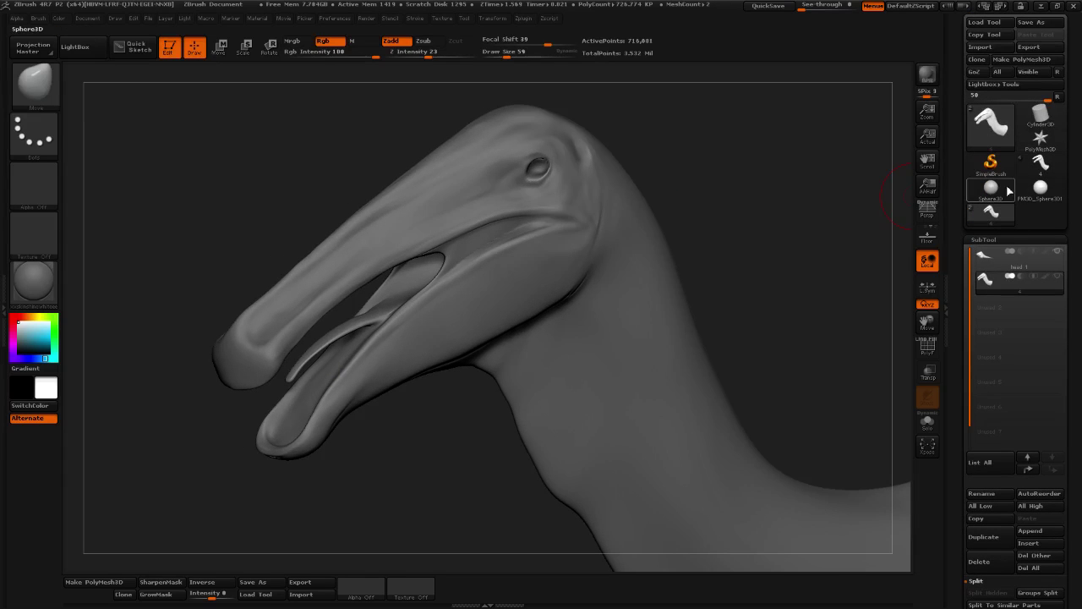
Compare the head 2 and head 1 tools by switching between them and viewing both from each side, ending on head 2
left_click(1049, 167)
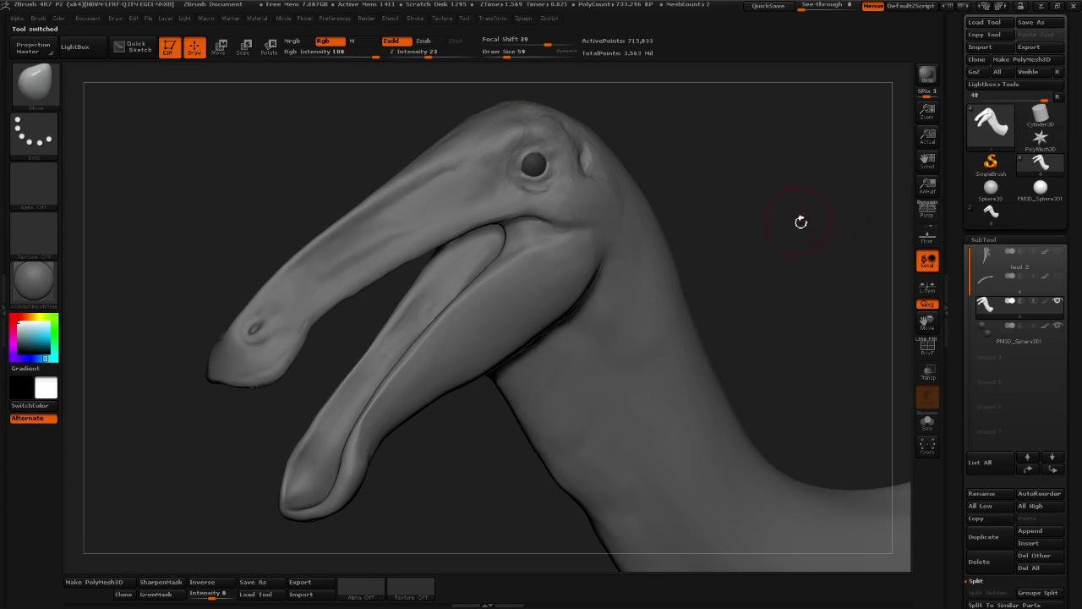
left_click_drag(800, 220, 724, 170)
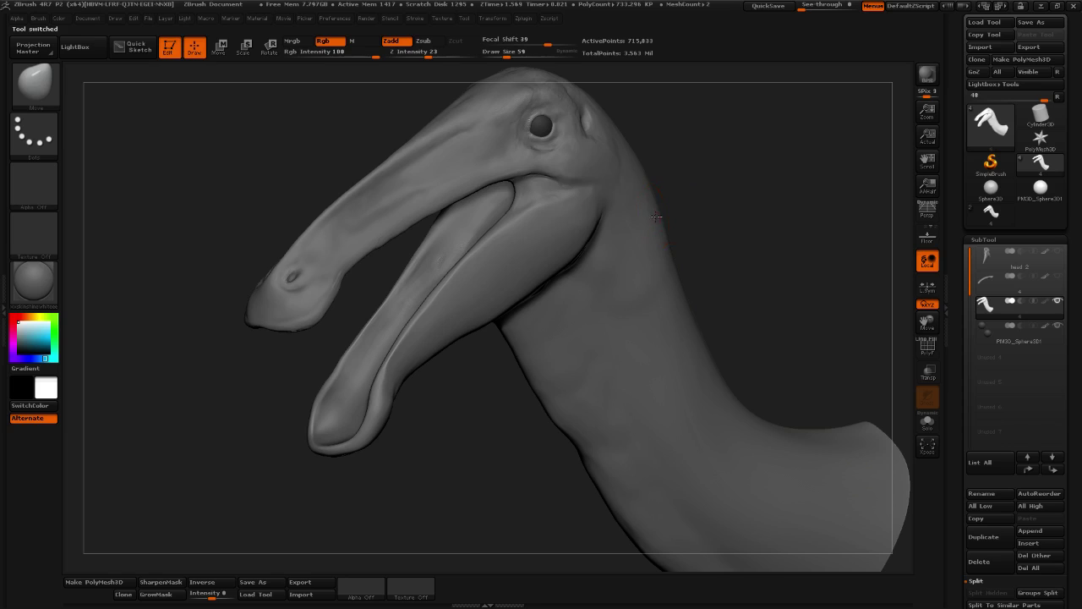
mouse_move(656, 217)
left_mouse_down()
mouse_move(685, 203)
mouse_move(743, 206)
left_mouse_up()
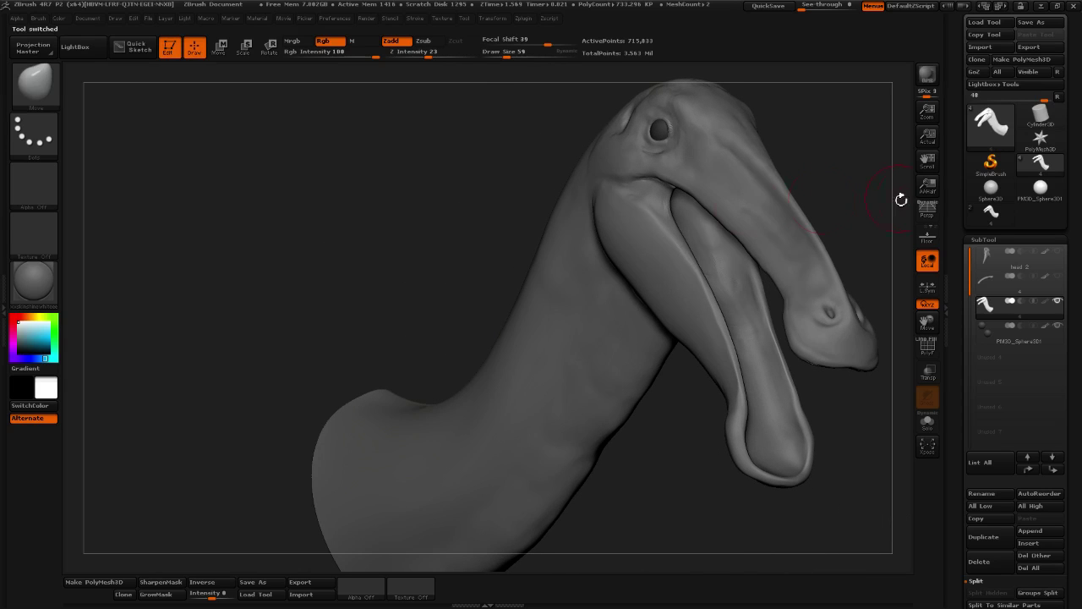
left_click(1006, 220)
left_click_drag(854, 188, 685, 200)
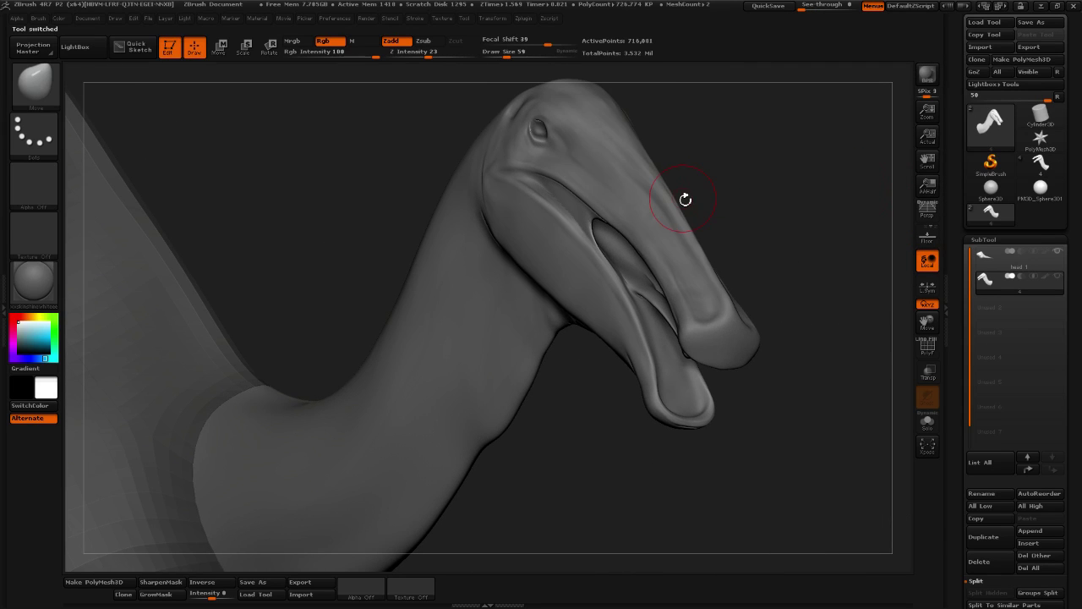
mouse_move(761, 209)
left_mouse_down()
mouse_move(669, 174)
mouse_move(778, 161)
left_mouse_up()
left_click(1057, 167)
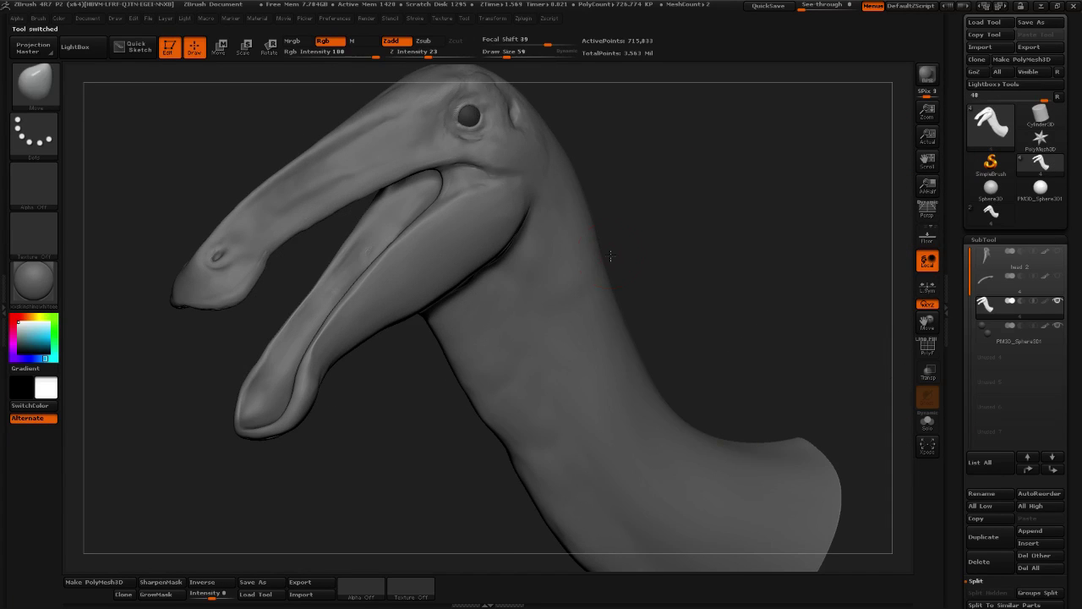
left_click_drag(611, 255, 787, 231)
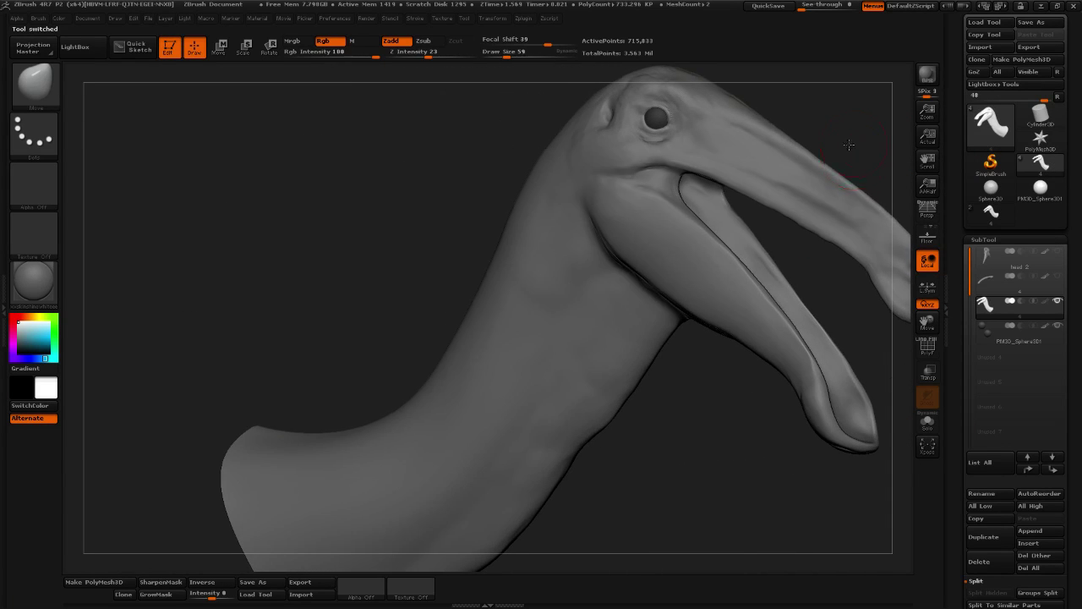
left_click_drag(849, 146, 792, 161)
left_click(995, 221)
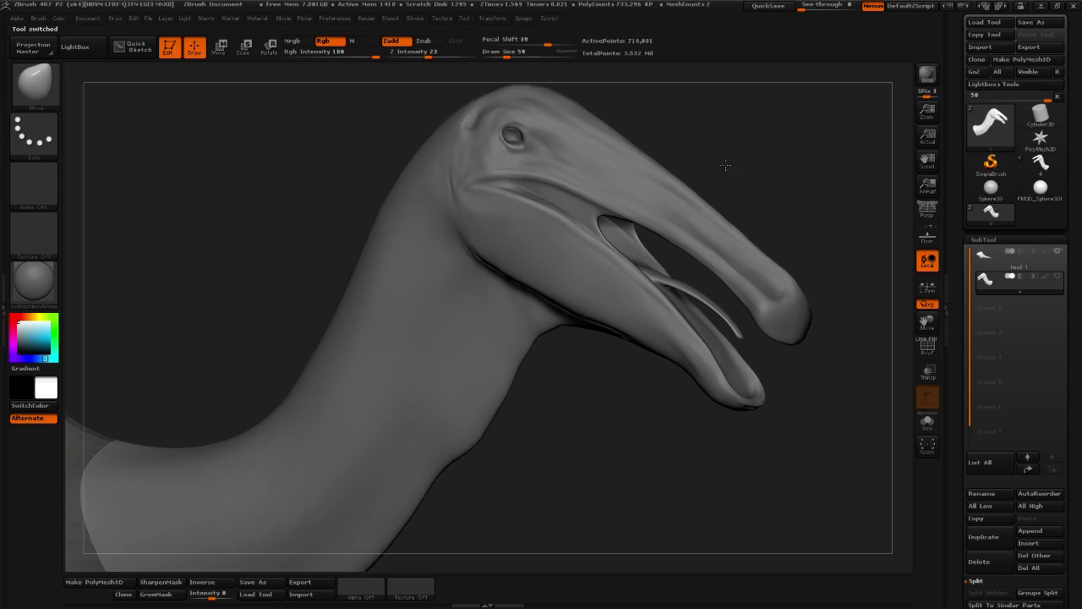
mouse_move(725, 164)
left_mouse_down()
mouse_move(722, 214)
mouse_move(713, 213)
mouse_move(772, 191)
mouse_move(699, 191)
mouse_move(962, 185)
left_mouse_up()
left_click(1057, 166)
left_click(996, 212)
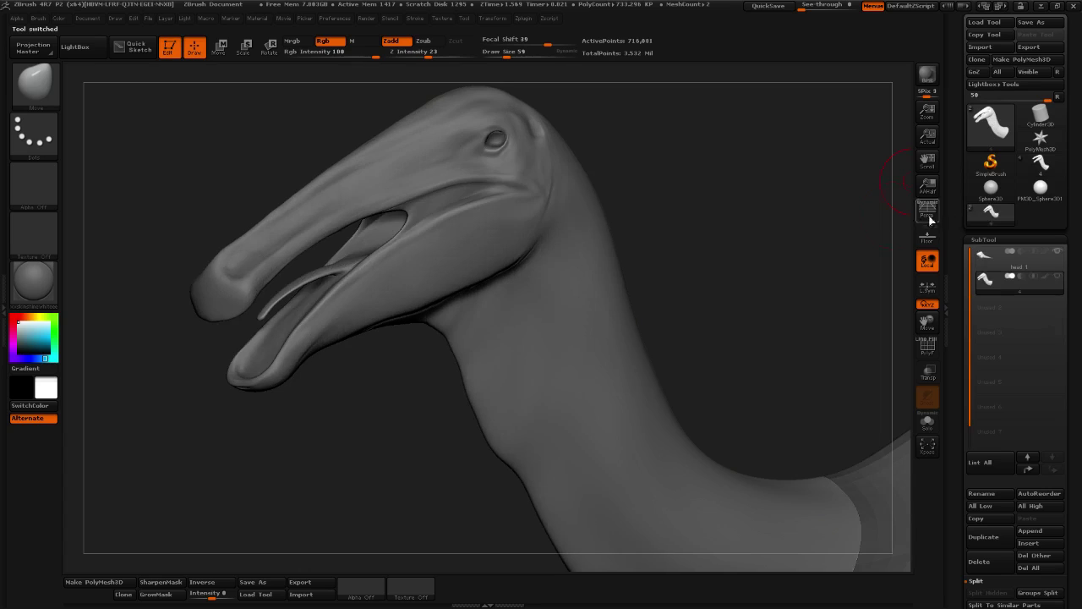
left_click(1038, 165)
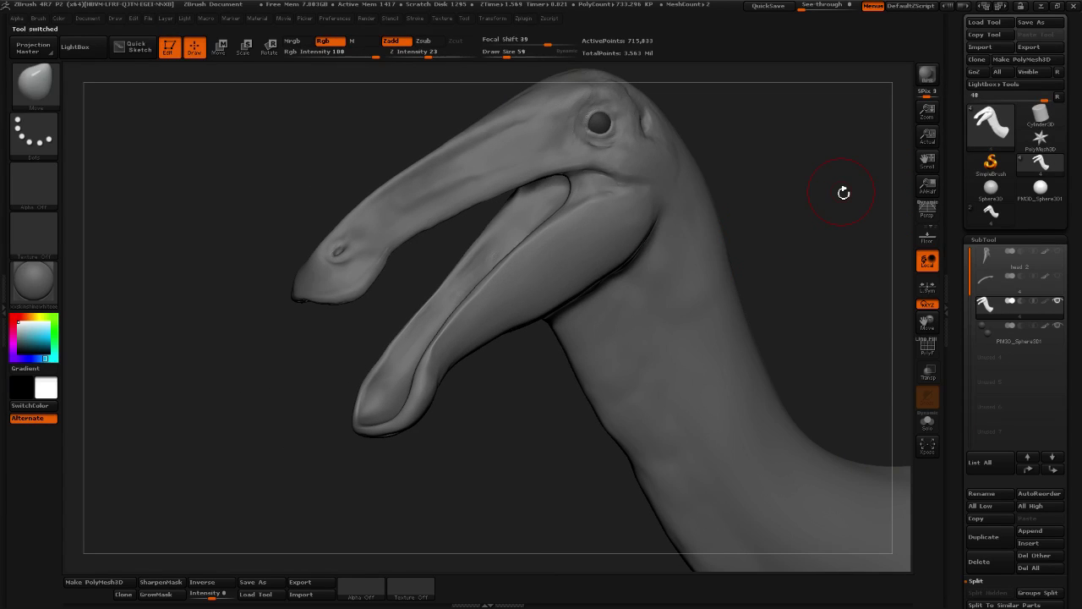
left_click_drag(843, 193, 896, 194)
left_click_drag(839, 126, 614, 146, "alt")
left_click_drag(614, 145, 730, 150)
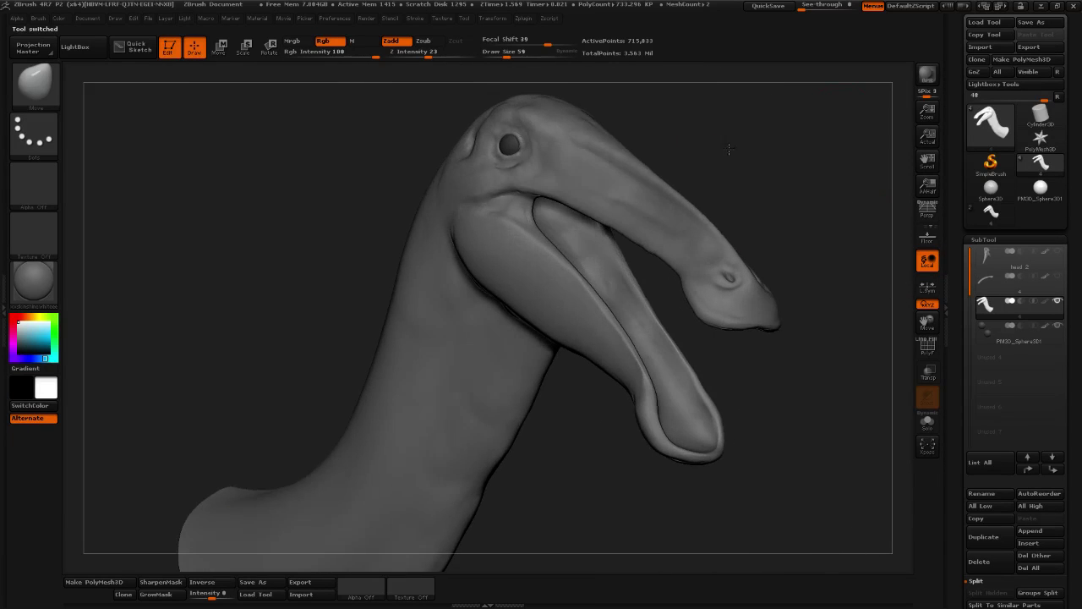
left_click(990, 214)
mouse_move(766, 182)
left_mouse_down()
mouse_move(837, 198)
mouse_move(713, 181)
mouse_move(893, 176)
left_mouse_up()
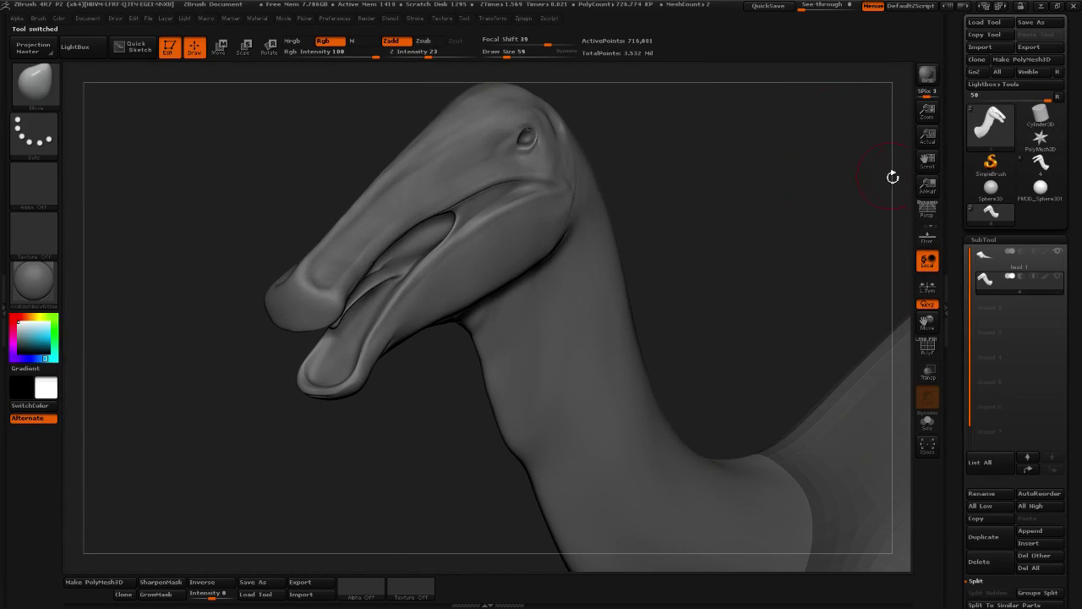
left_click(1039, 165)
mouse_move(744, 174)
left_mouse_down()
mouse_move(809, 174)
mouse_move(616, 165)
mouse_move(766, 166)
left_mouse_up()
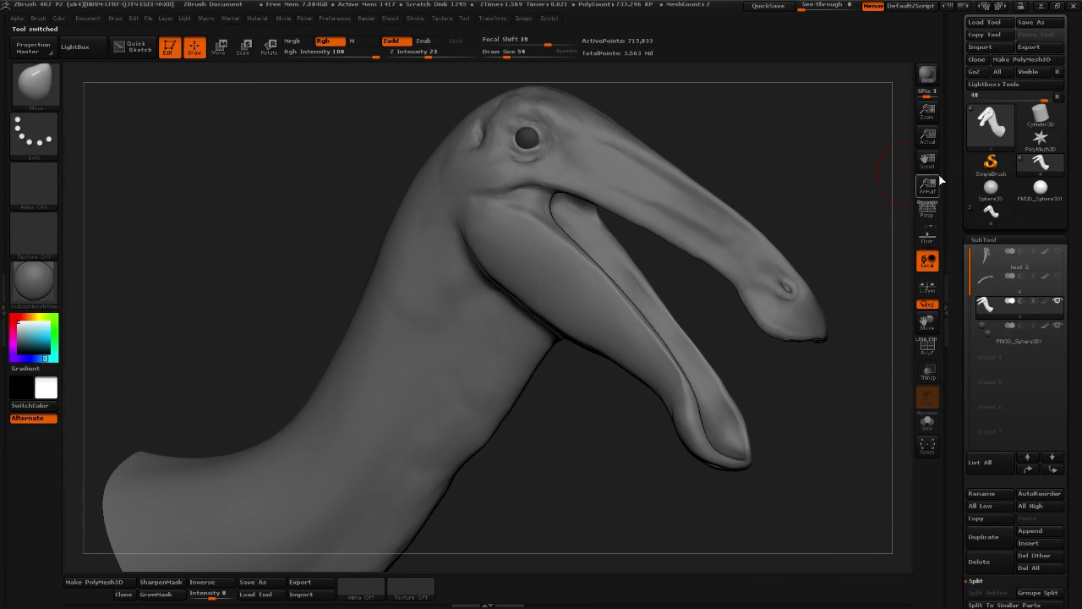
left_click(995, 213)
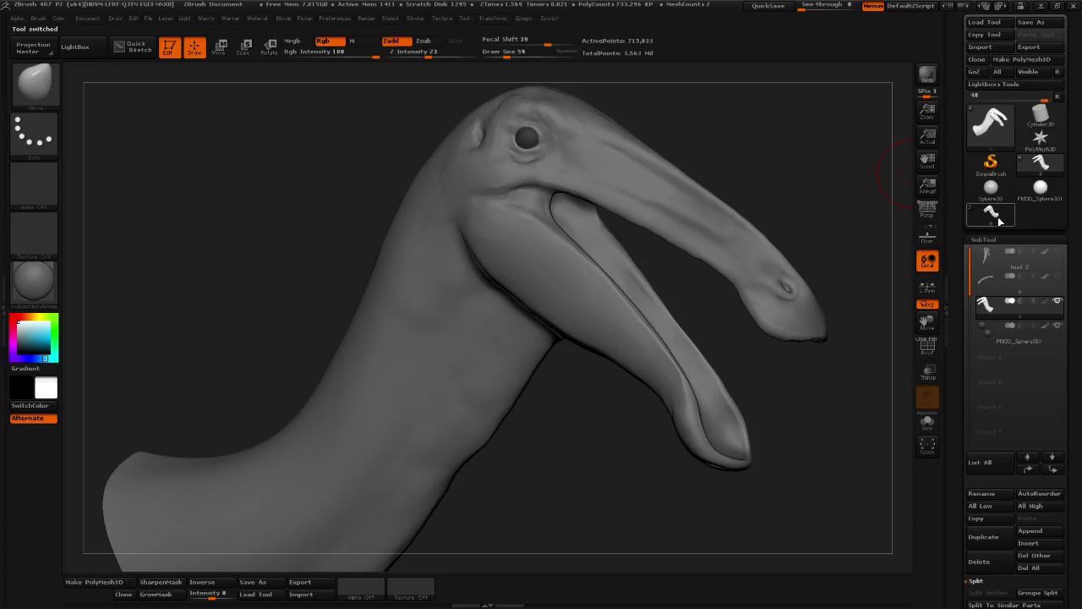
left_click(1039, 165)
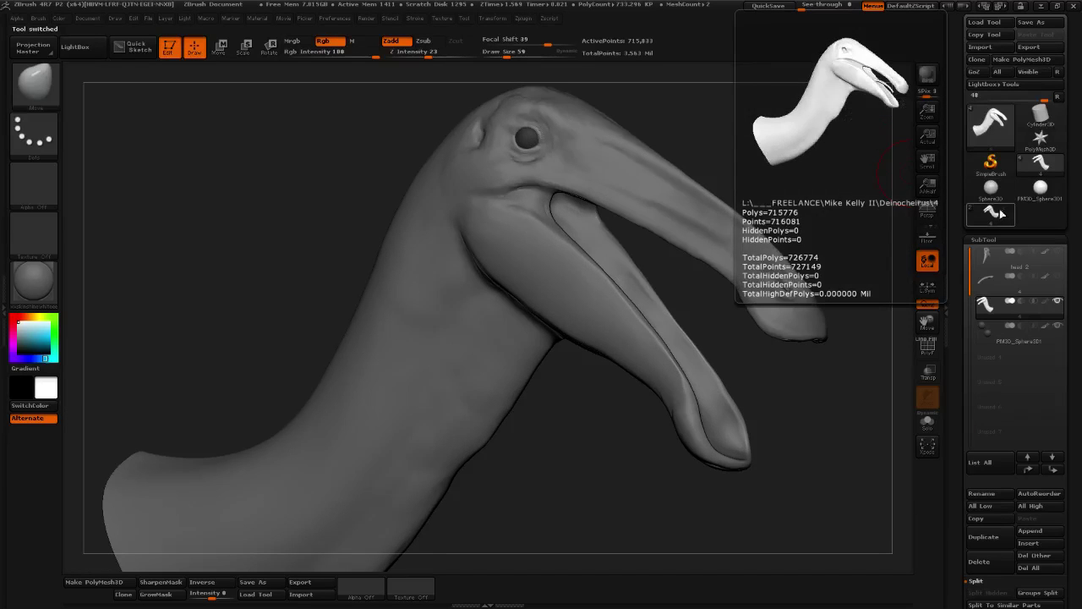
left_click(1000, 213)
left_click(1041, 168)
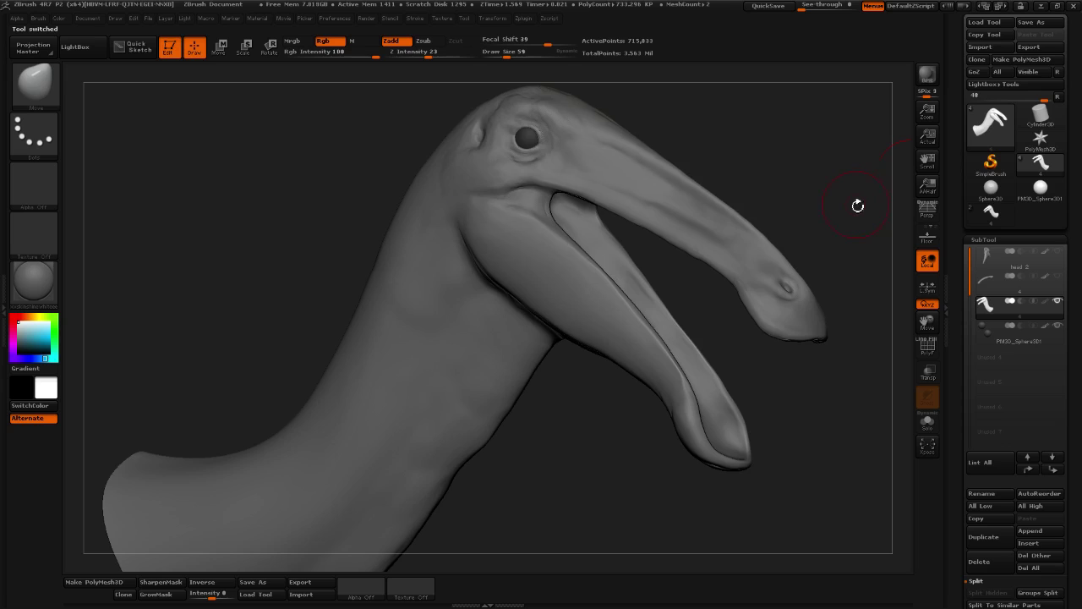
left_click_drag(859, 203, 858, 205)
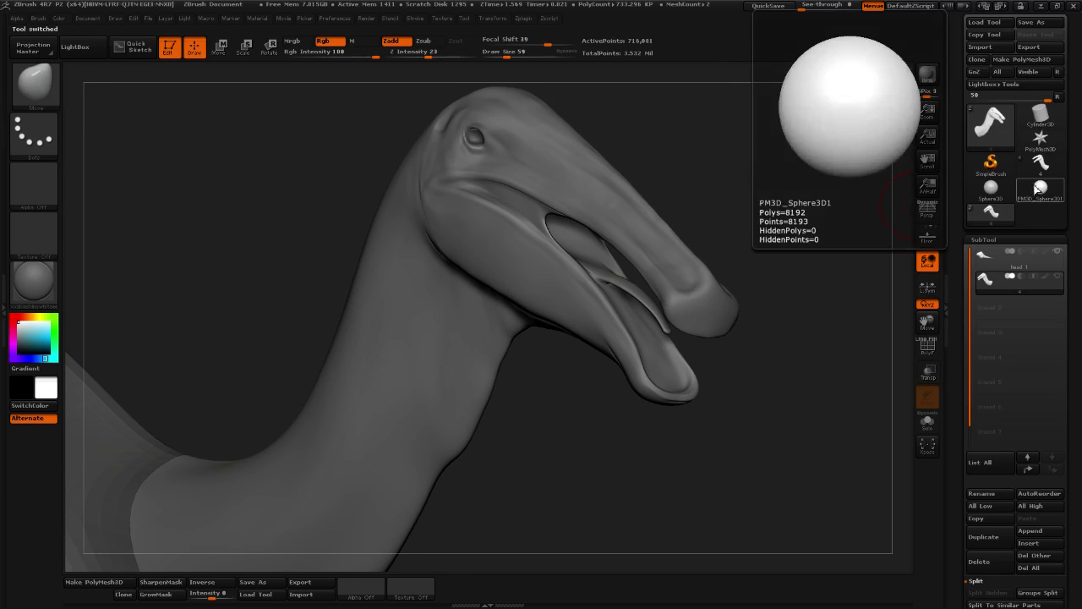
left_click_drag(778, 251, 899, 222)
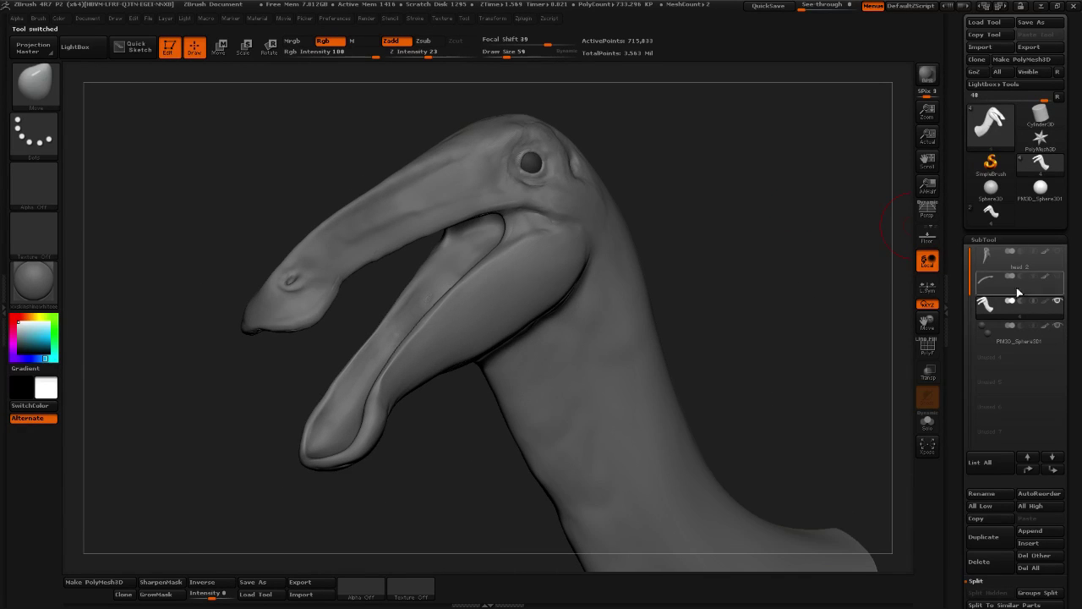
left_click(1028, 25)
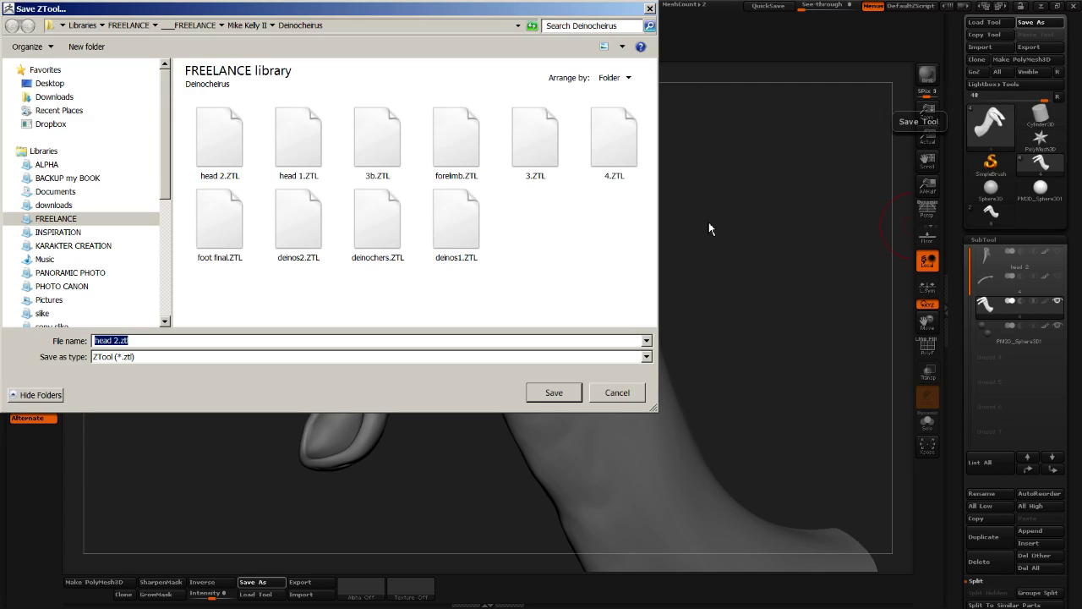
left_click(617, 394)
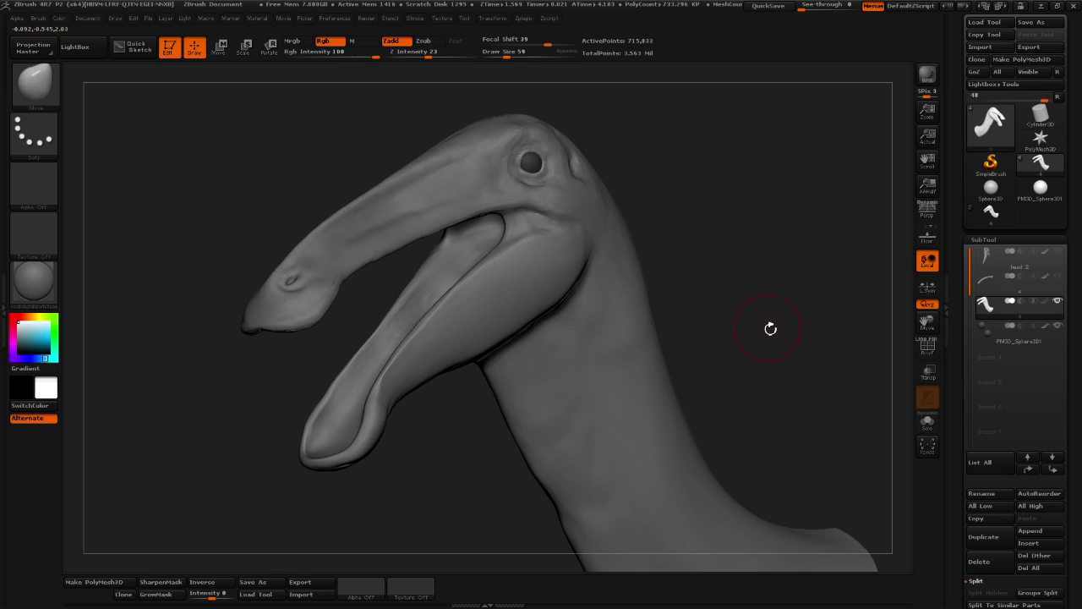
Show the tongue subtool inside the head 2 beak and make it the active subtool
left_click_drag(768, 326, 697, 287, "alt")
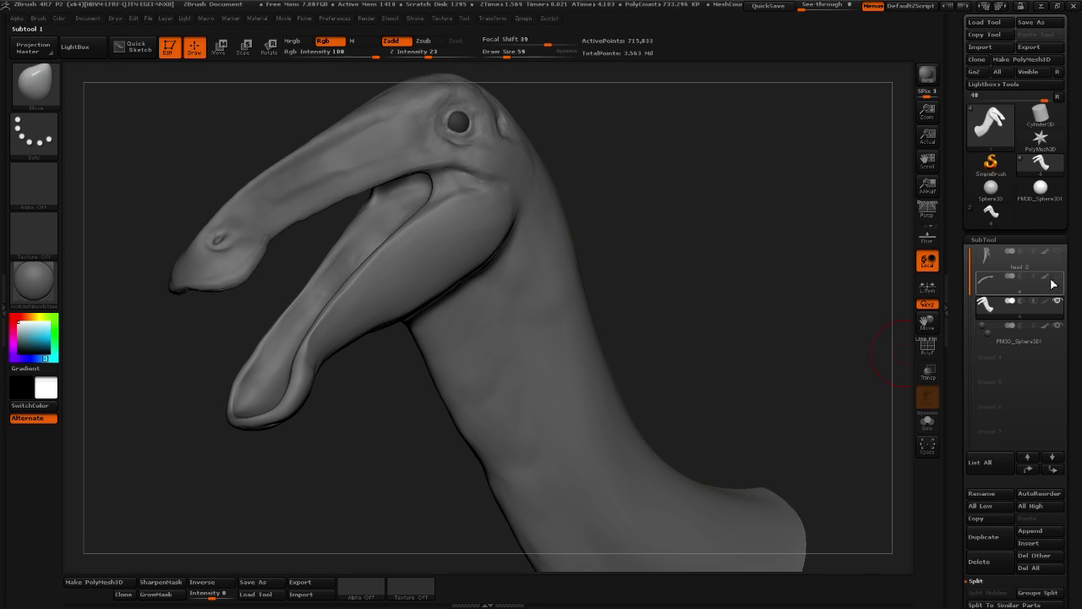
mouse_move(1060, 278)
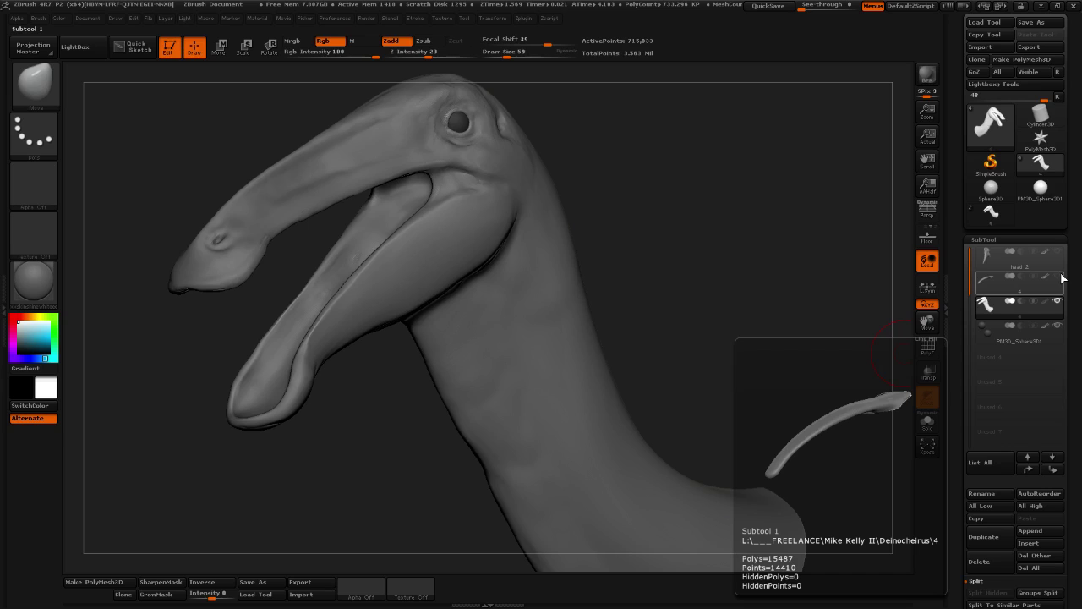
left_click(1061, 279)
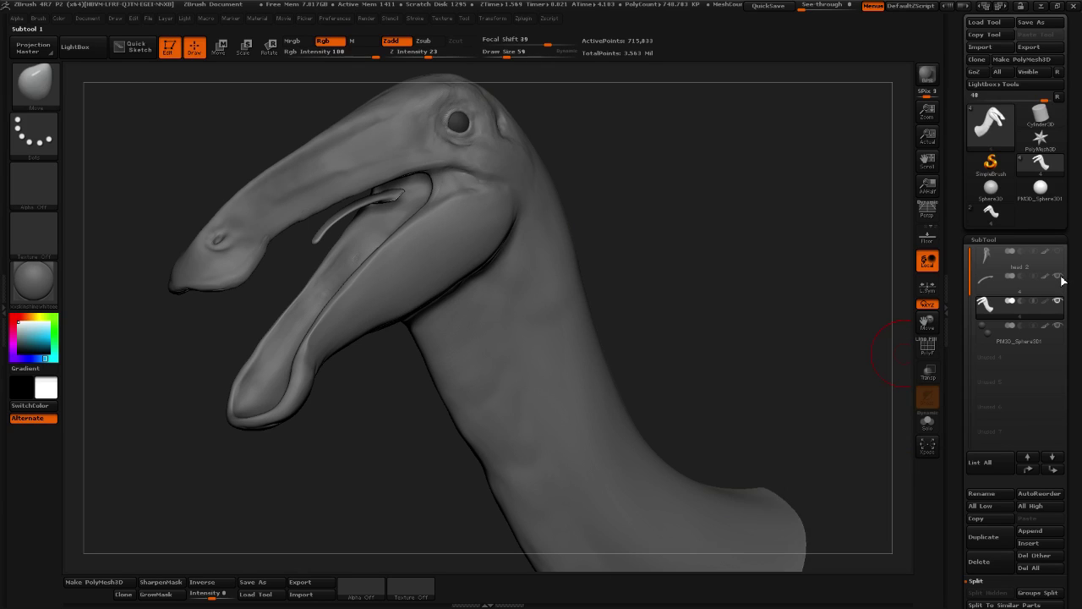
left_click_drag(619, 215, 567, 232)
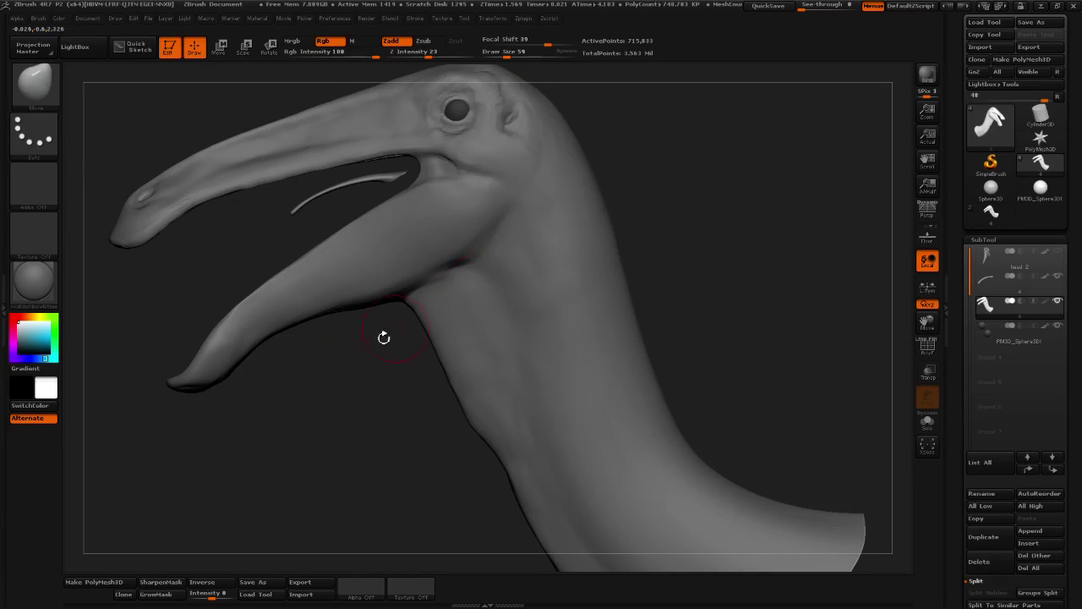
left_click_drag(329, 382, 401, 484, "alt")
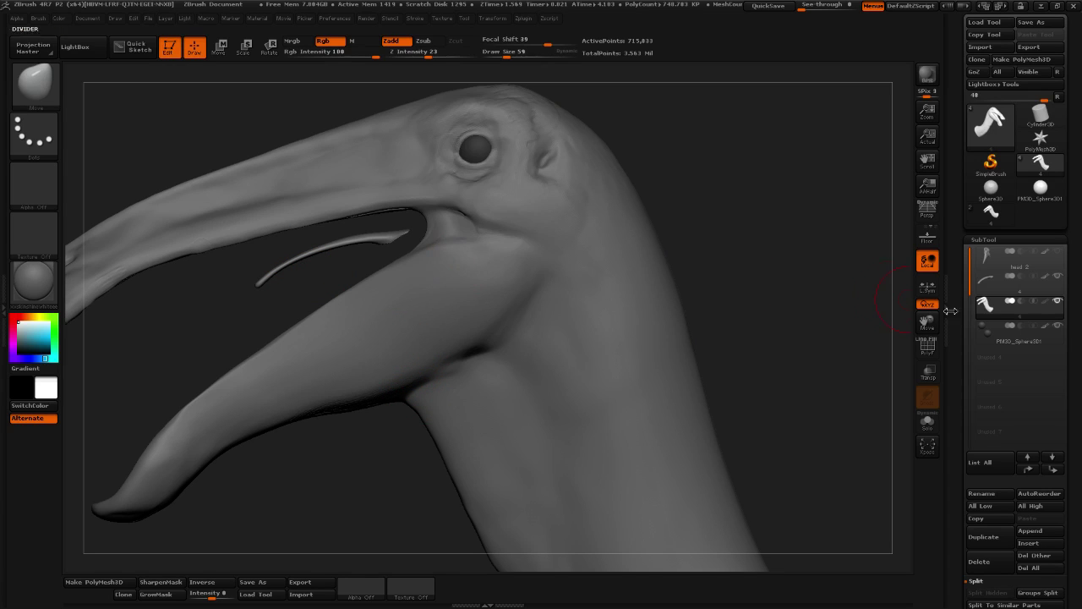
left_click(1015, 279)
left_click_drag(680, 236, 812, 236, "alt")
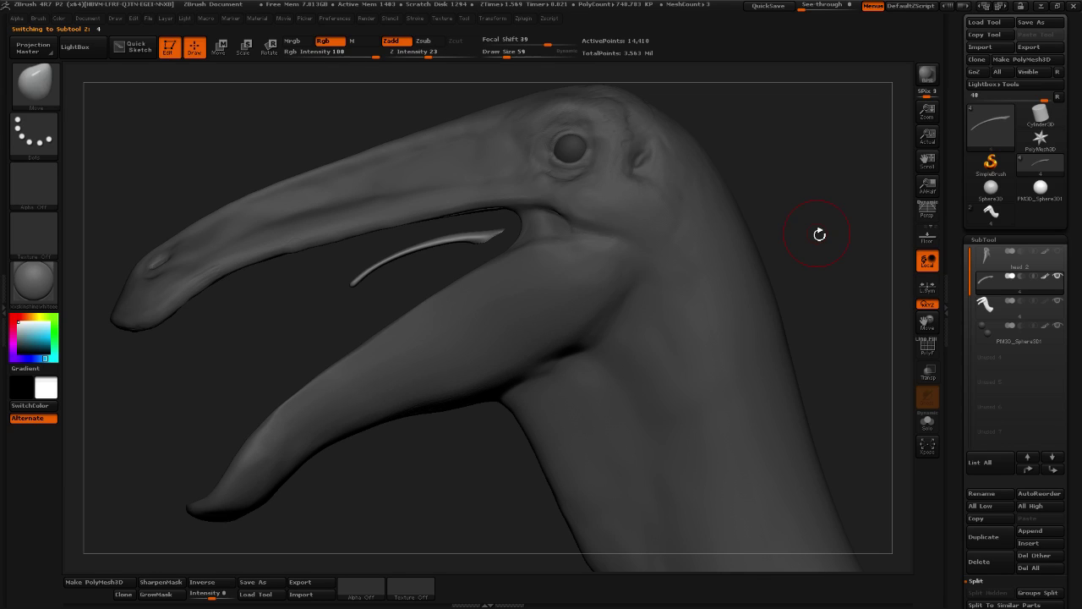
left_click(1046, 302)
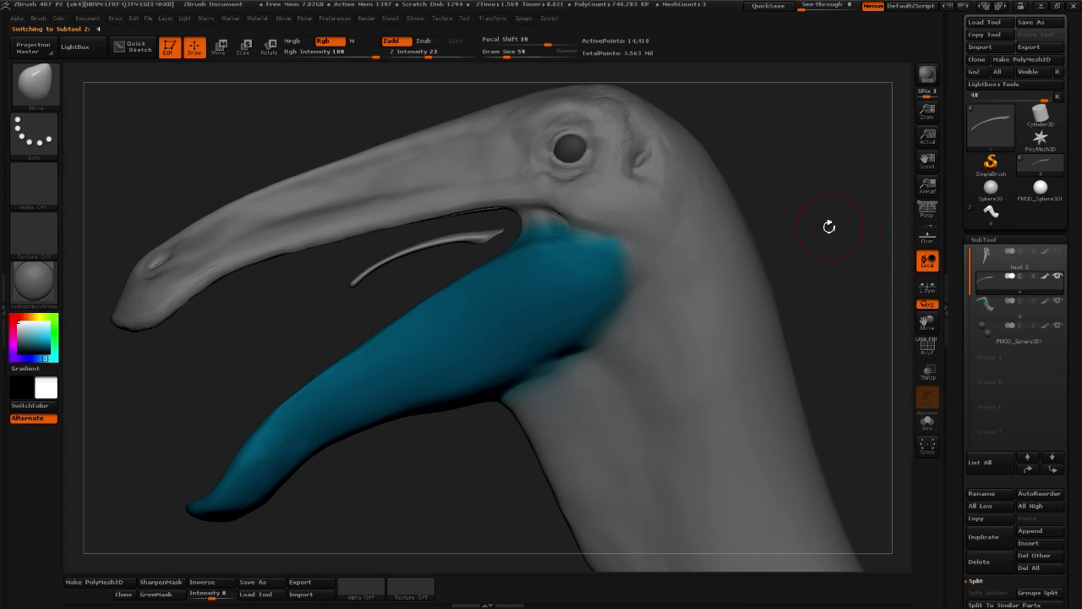
mouse_move(810, 211)
left_mouse_down()
mouse_move(851, 212)
mouse_move(822, 195)
left_mouse_up()
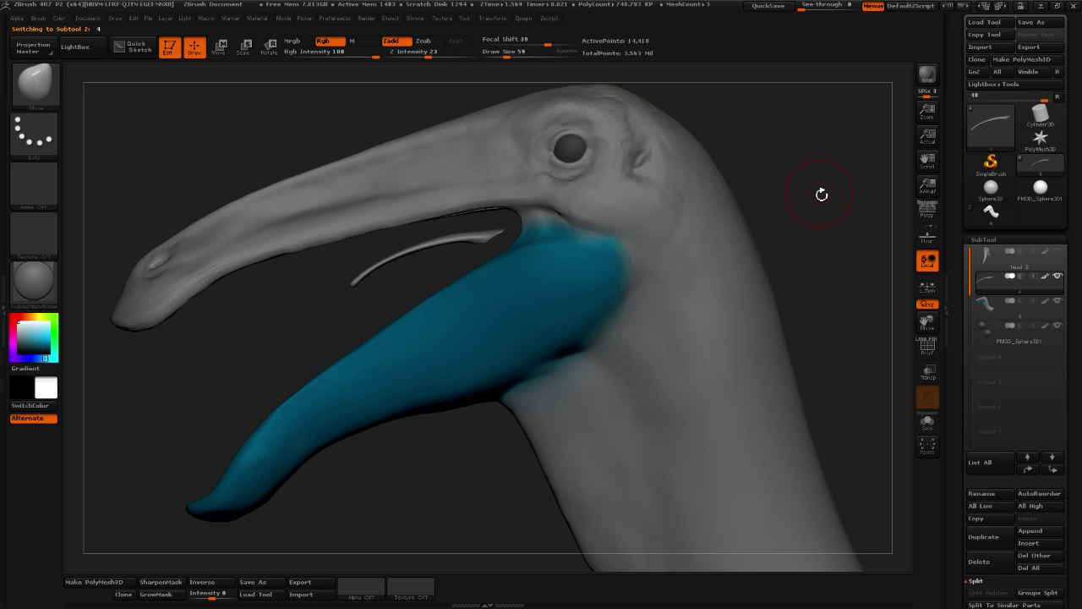
Scale the tongue up with a transpose line running from its base towards its tip so it fills more of the beak
left_click(220, 48)
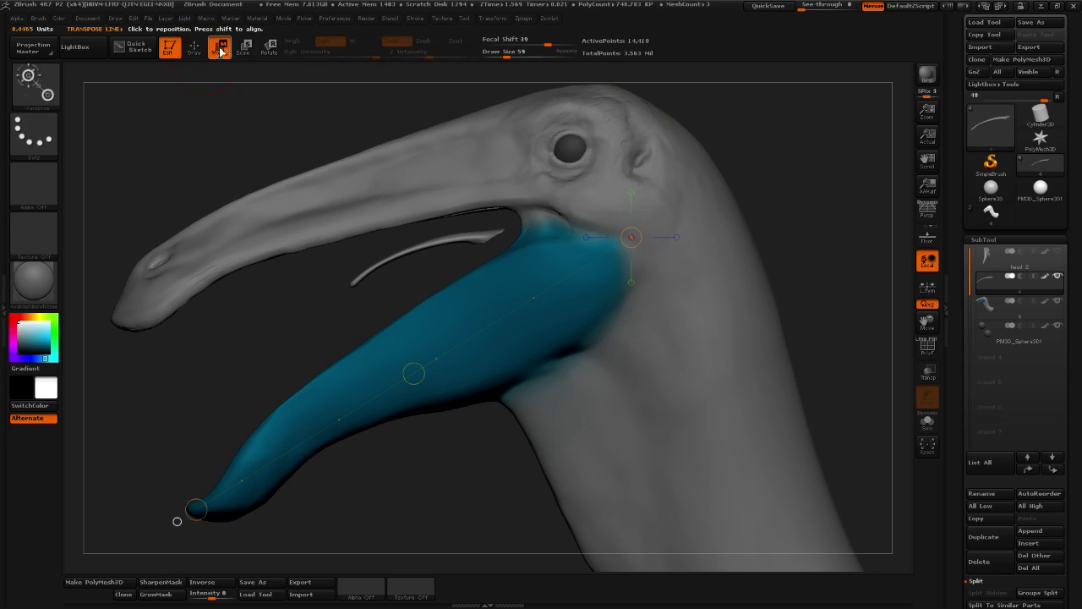
left_click_drag(442, 247, 531, 481)
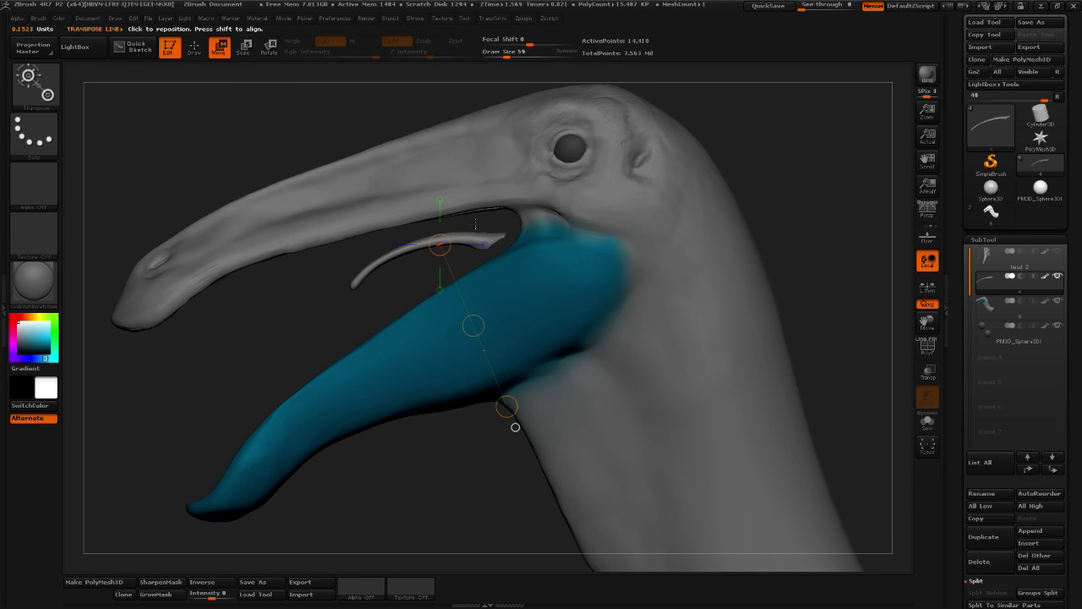
left_click_drag(496, 242, 335, 310)
mouse_move(317, 353)
left_mouse_down()
mouse_move(384, 340)
mouse_move(385, 321)
mouse_move(324, 314)
mouse_move(282, 342)
mouse_move(295, 329)
left_mouse_up()
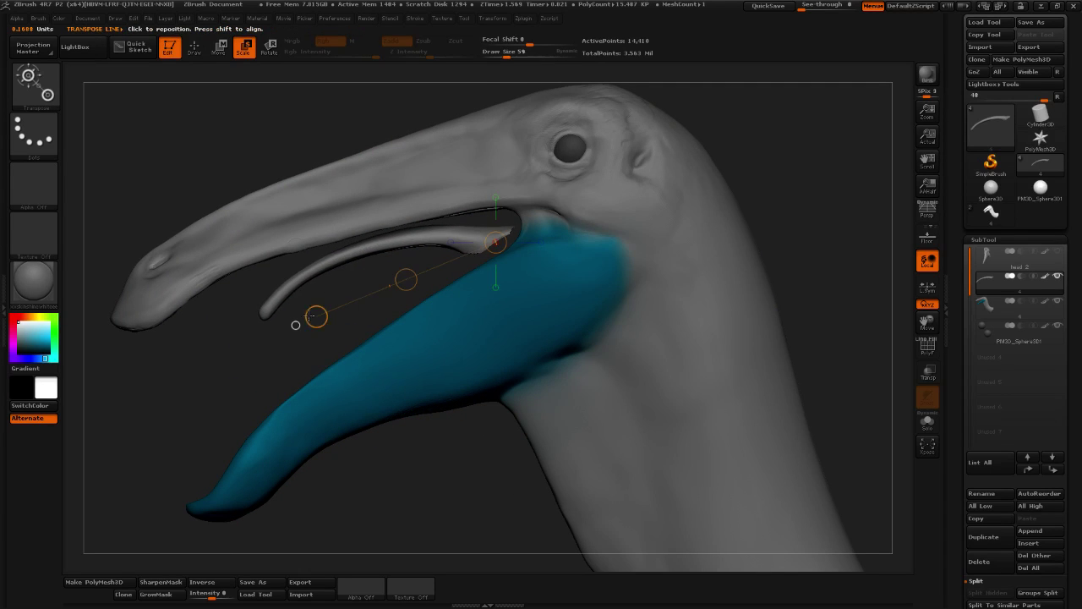
Isolate the tongue by hiding the other subtools and bring its open base end into close view
left_click_drag(819, 144, 793, 154, "alt")
left_click(1057, 278)
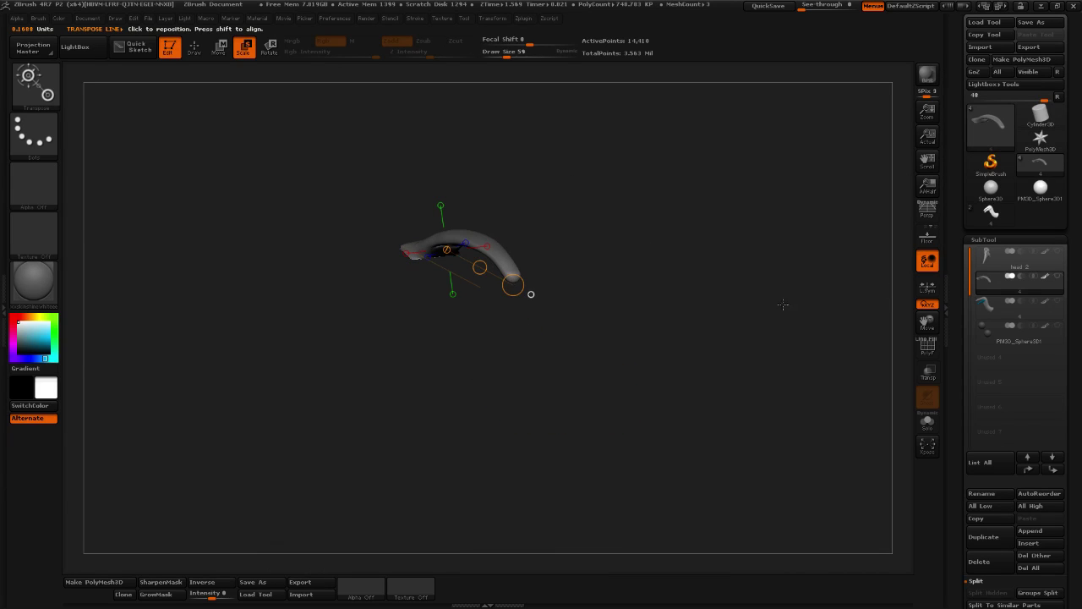
left_click_drag(783, 304, 684, 213)
left_click_drag(589, 137, 679, 331, "alt")
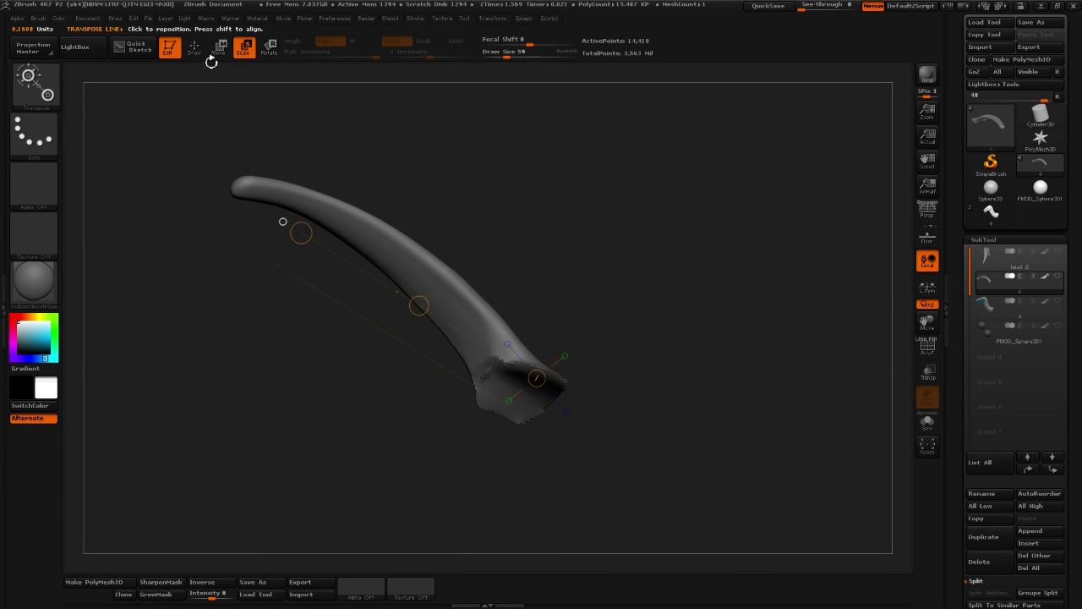
Return to sculpting and smooth the tongue's ragged open base end into a rounded shape
key("q")
left_click_drag(545, 376, 551, 368, "shift")
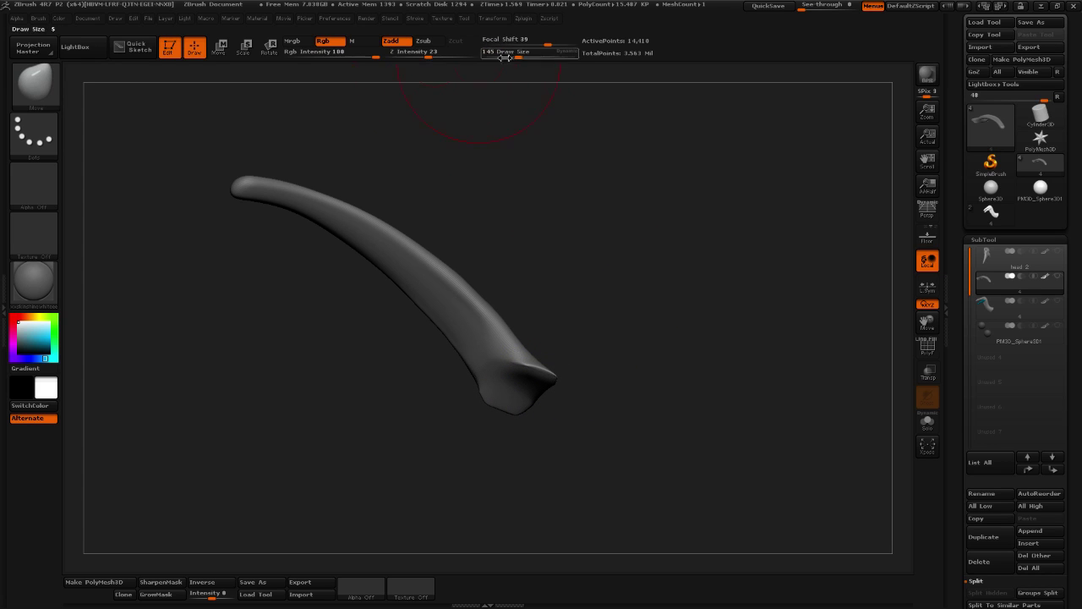
mouse_move(541, 116)
left_mouse_down()
mouse_move(686, 222)
mouse_move(690, 300)
mouse_move(667, 332)
left_mouse_up()
mouse_move(735, 317)
left_mouse_down()
mouse_move(645, 295)
mouse_move(638, 232)
mouse_move(561, 197)
left_mouse_up()
Build up the tongue's surface behind the tip and near its base with ClayTubes strokes
left_click(35, 85)
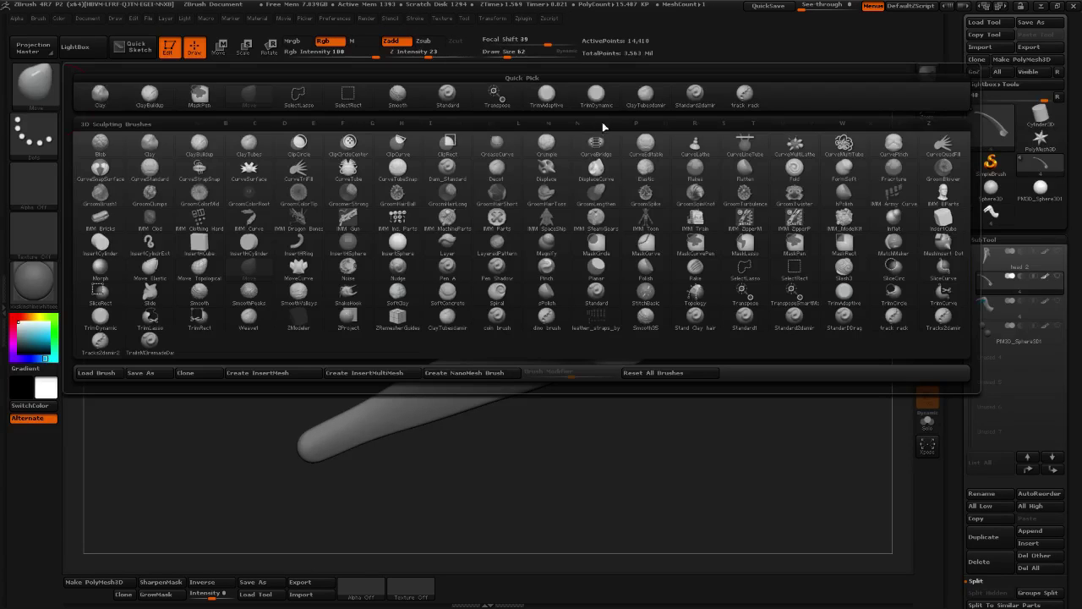
left_click(645, 91)
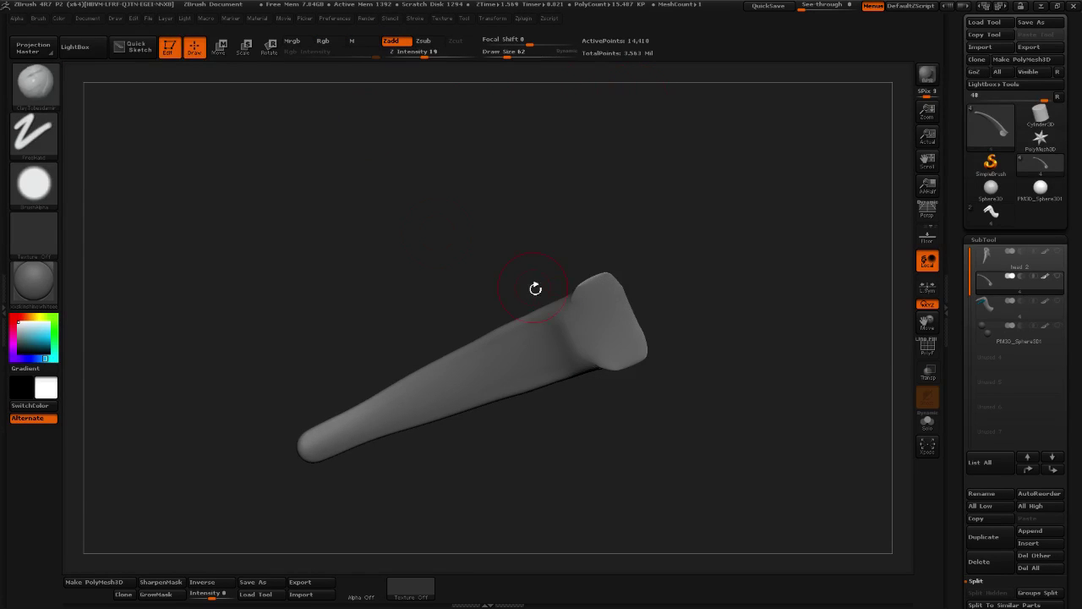
left_click_drag(535, 289, 365, 404)
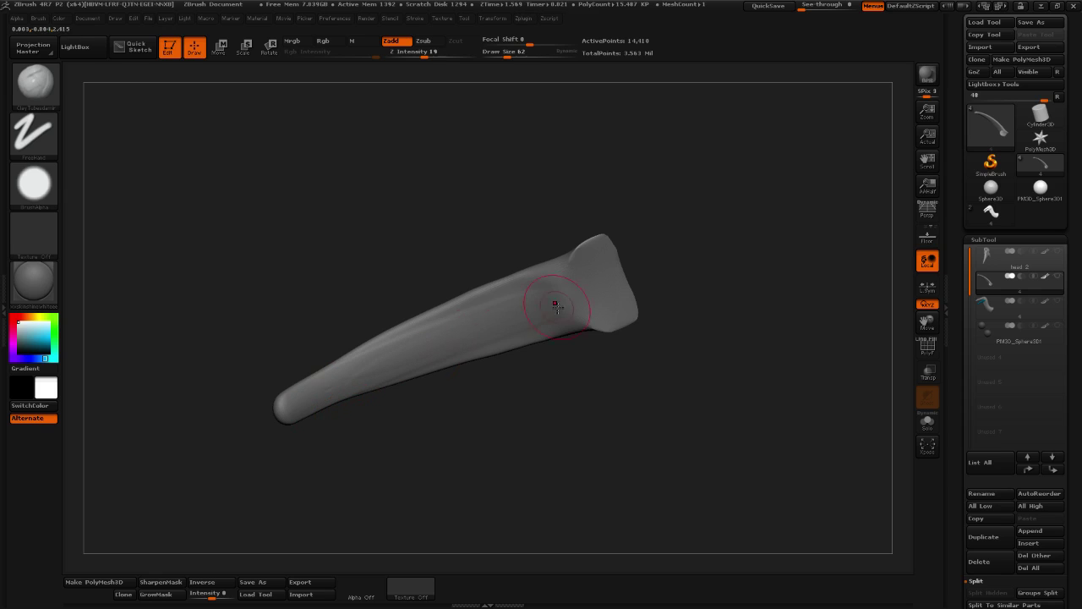
left_click_drag(555, 306, 486, 338)
left_click_drag(556, 302, 515, 315)
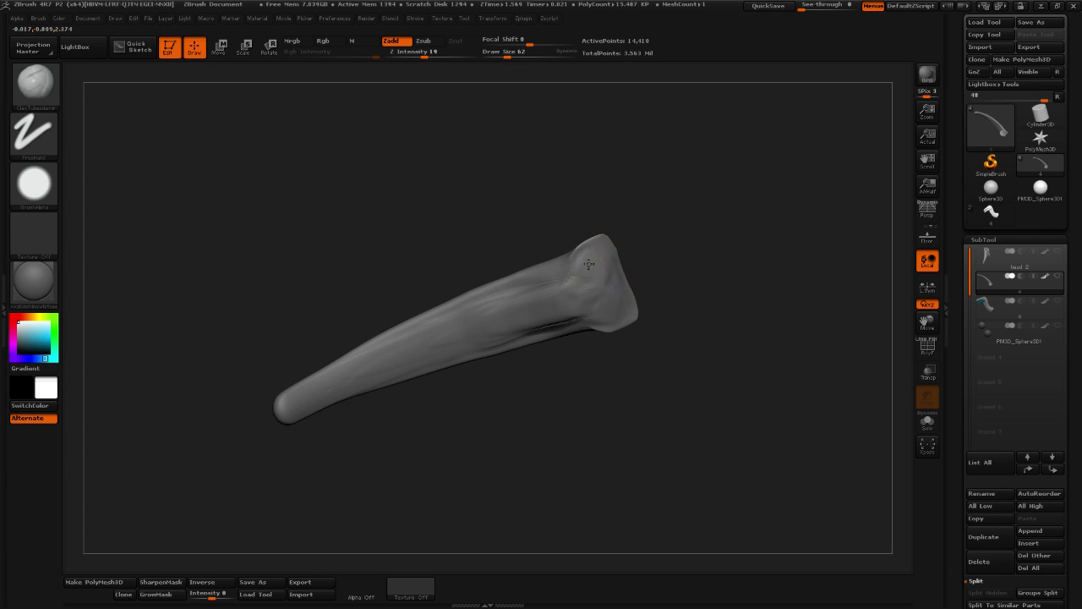
Thicken the two lobes of the tongue's base and smooth the strokes where they join the shaft
left_click_drag(659, 279, 693, 340)
left_click_drag(618, 288, 606, 260)
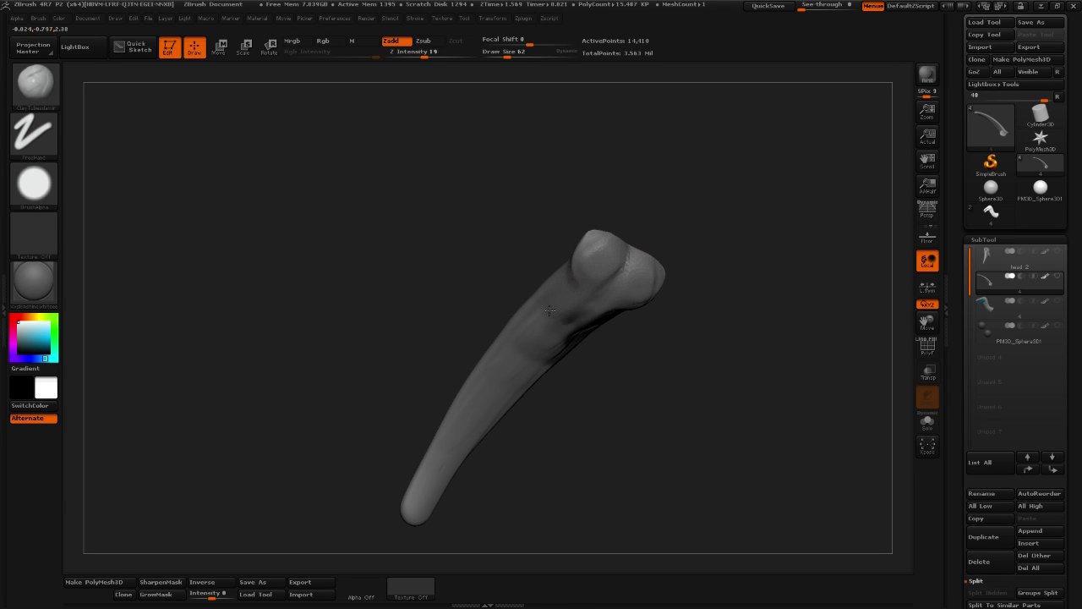
left_click_drag(590, 267, 524, 340)
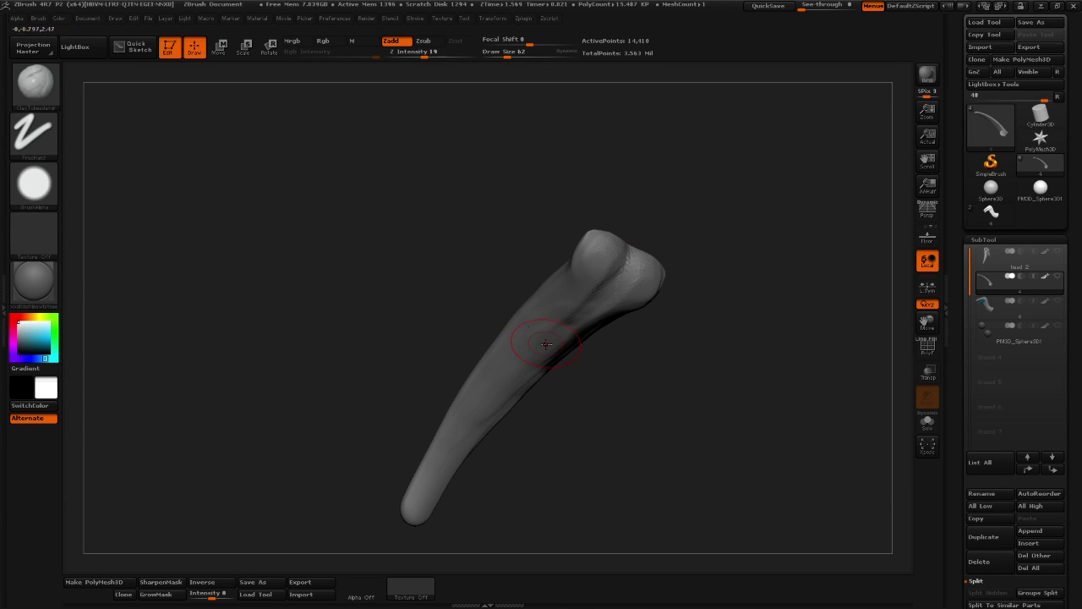
left_click_drag(695, 327, 708, 381)
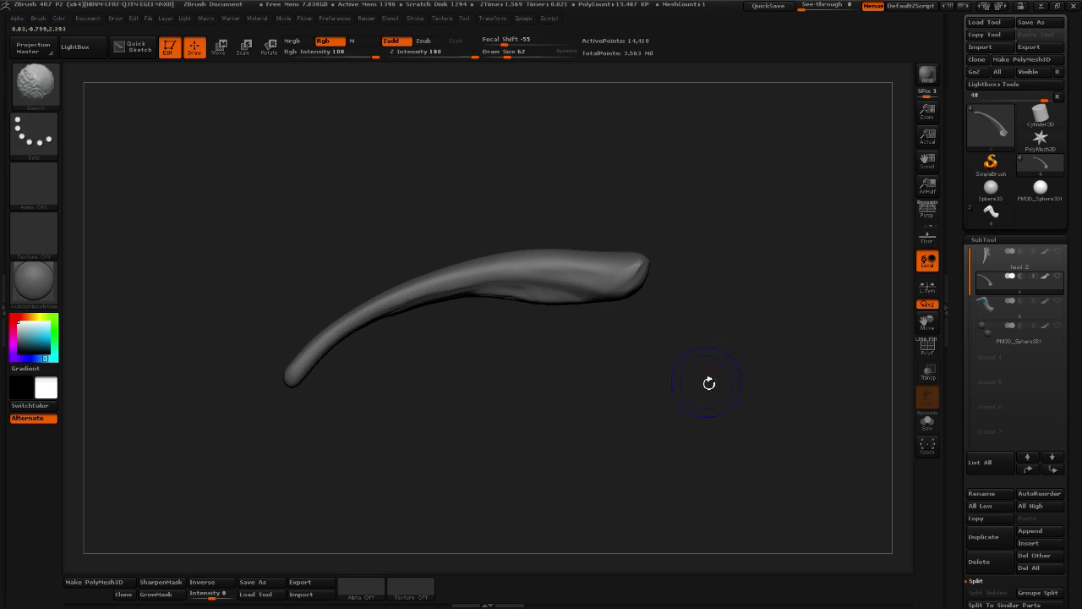
Pull the underside and rear corner of the tongue's base downward with the Move brush at draw size 186
left_click(35, 82)
left_click(248, 93)
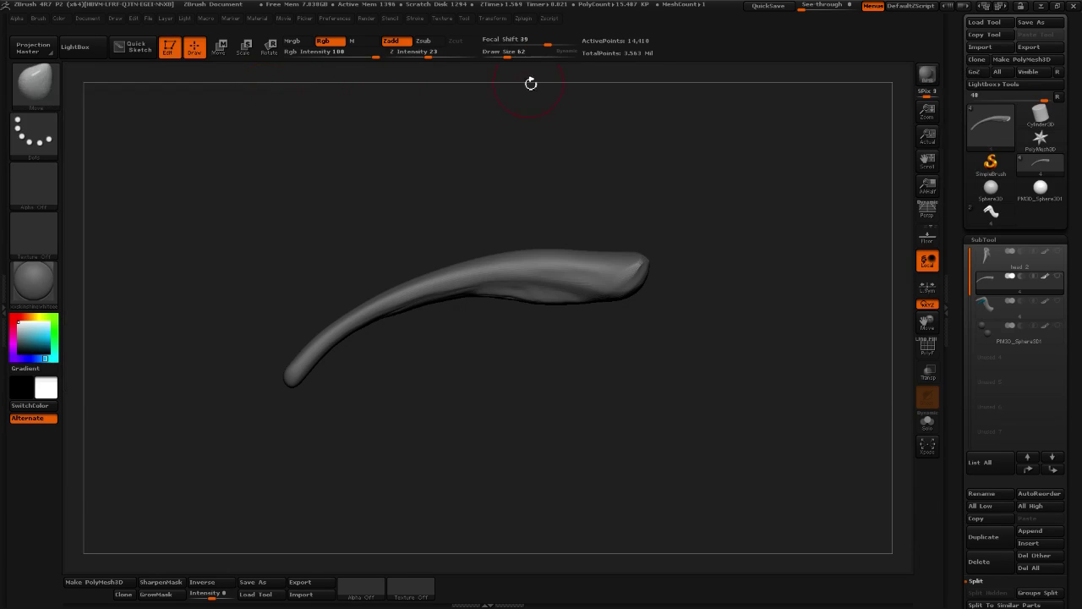
left_click_drag(553, 311, 551, 333)
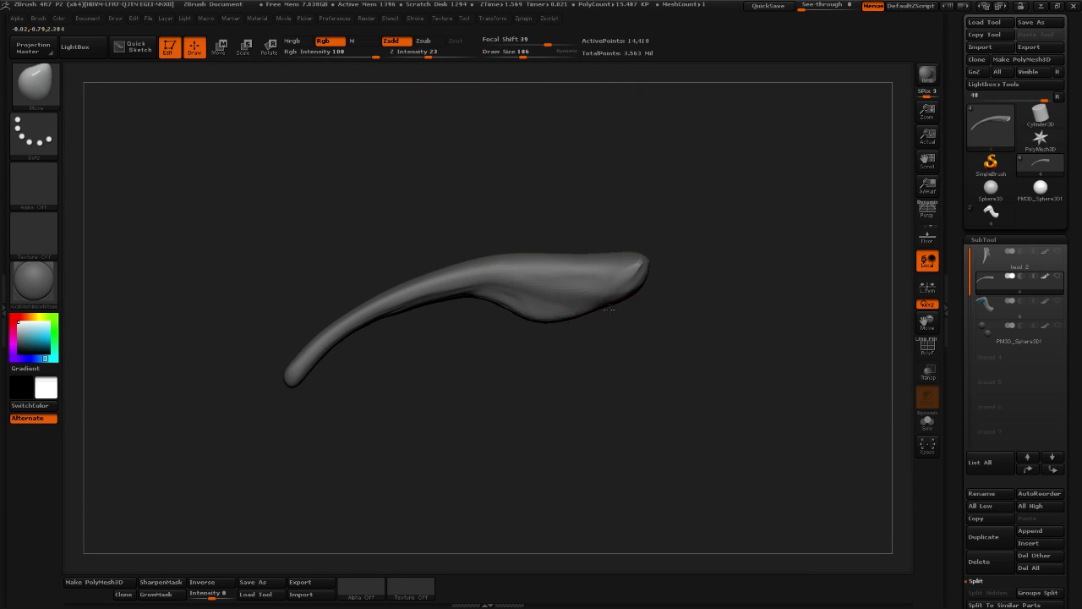
left_click_drag(617, 297, 637, 319)
left_click_drag(554, 315, 552, 328)
Reshape the tongue's base into a deeper, longer block with the Move brush at draw size 145, undoing unwanted pulls
left_click_drag(523, 54, 517, 54)
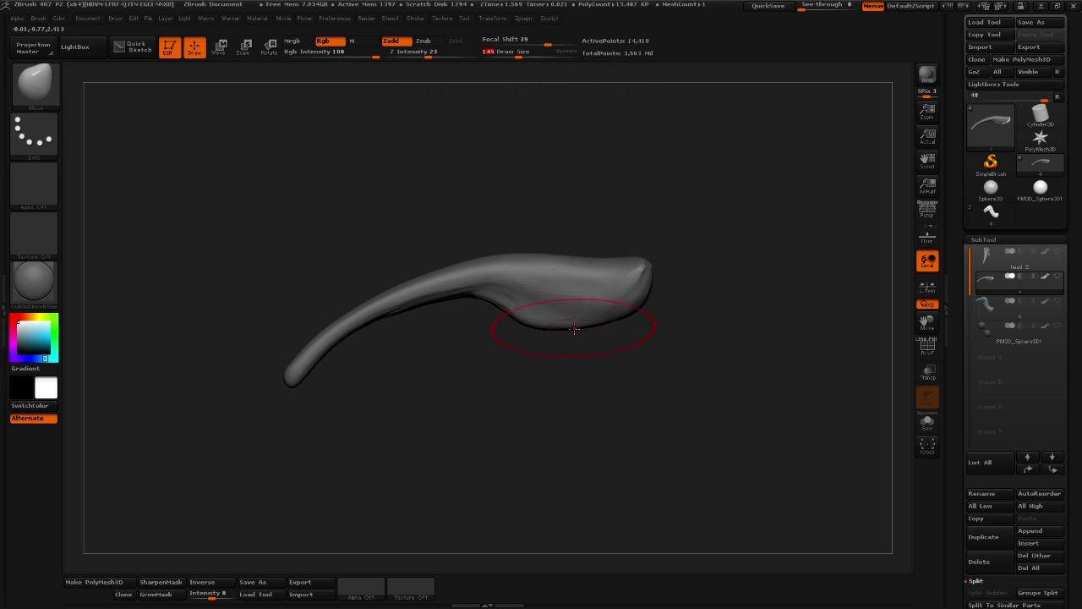
mouse_move(572, 336)
left_mouse_down()
mouse_move(534, 349)
mouse_move(536, 339)
left_mouse_up()
mouse_move(619, 317)
left_mouse_down()
mouse_move(638, 337)
mouse_move(667, 330)
left_mouse_up()
left_click_drag(650, 272, 671, 267)
key("ctrl+z")
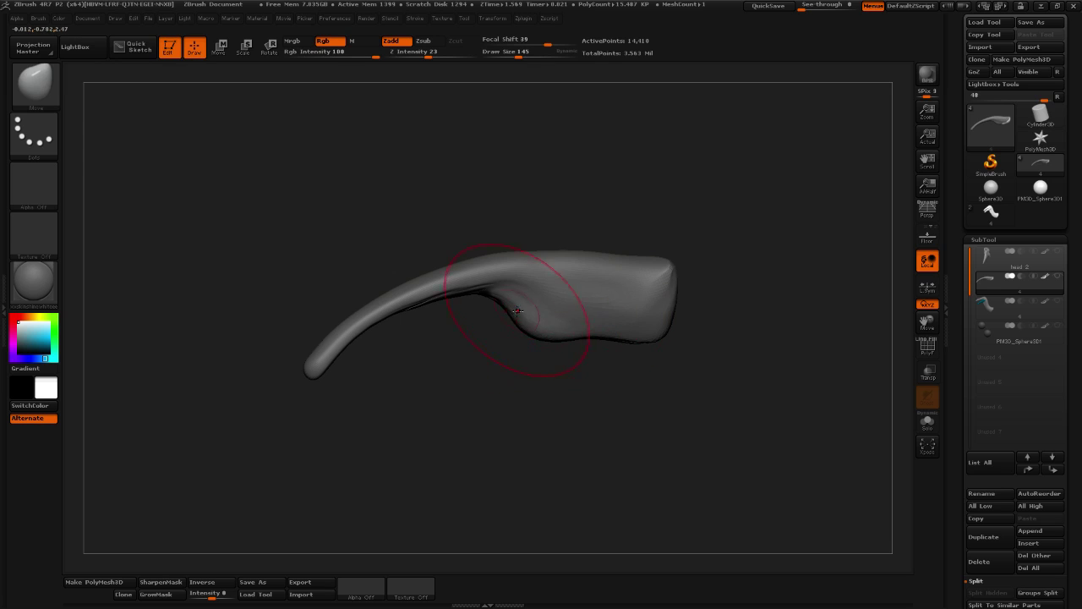
key("ctrl+z")
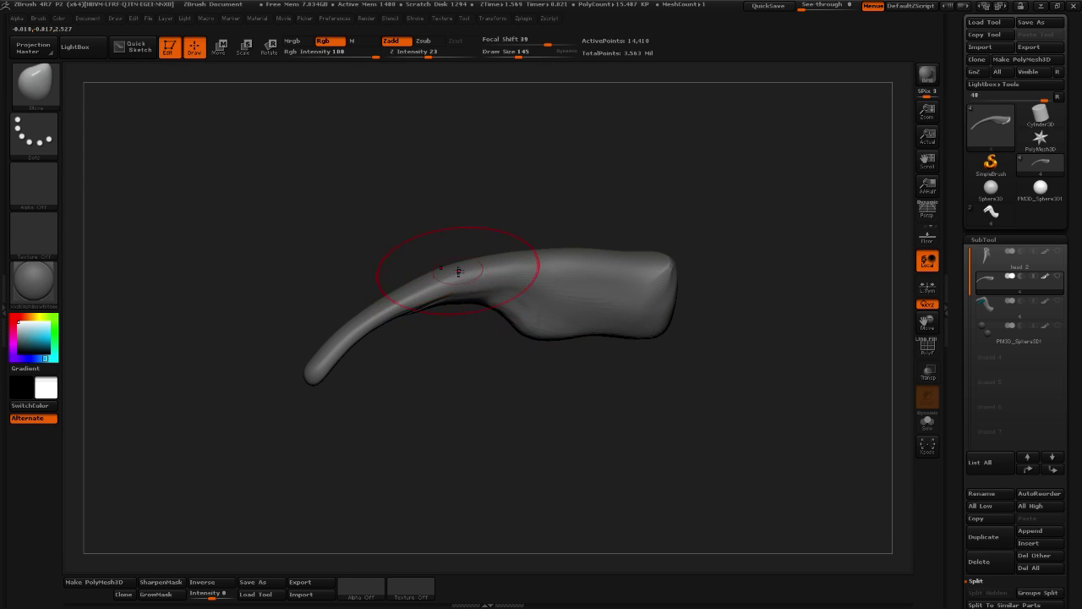
Thicken the tongue's shaft with the Inflat brush and smooth its transition into the base
left_click(35, 84)
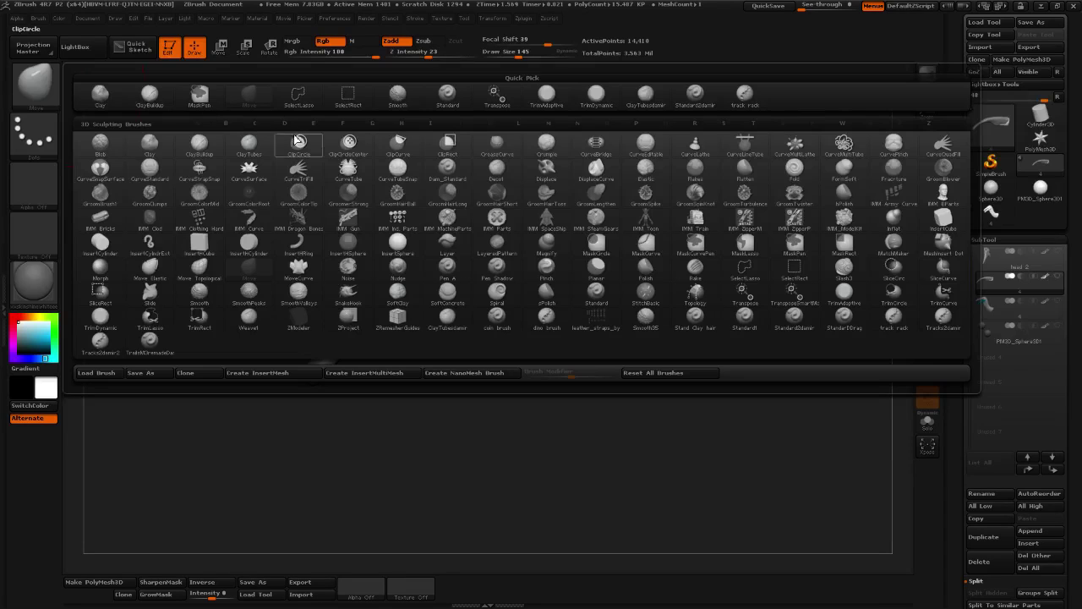
key("i")
key("n")
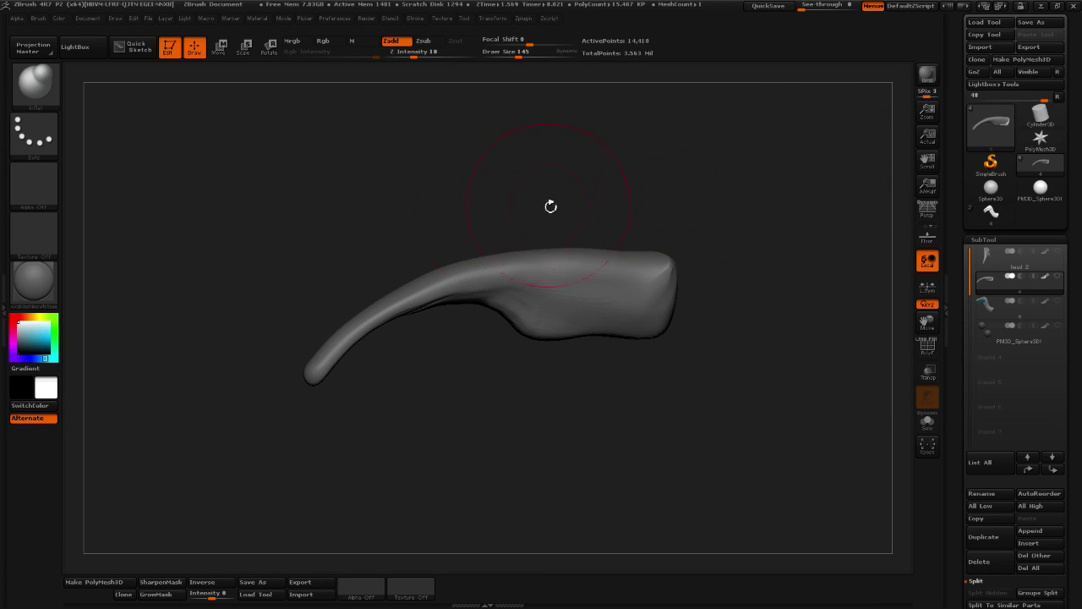
left_click_drag(476, 355, 475, 402)
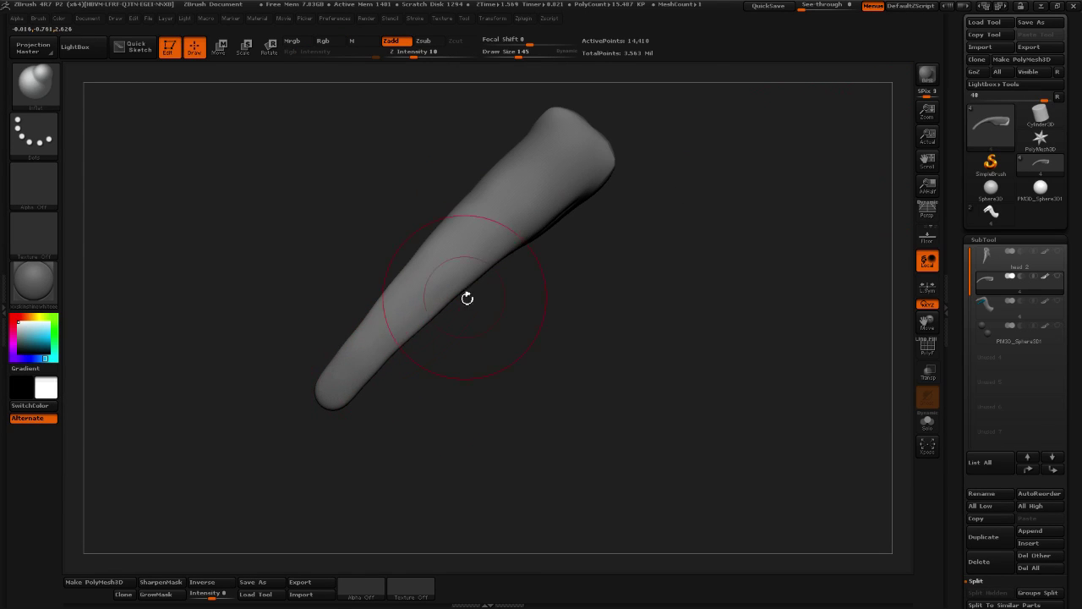
left_click_drag(623, 186, 442, 340)
left_click_drag(565, 323, 549, 345)
left_click_drag(528, 283, 472, 294, "shift")
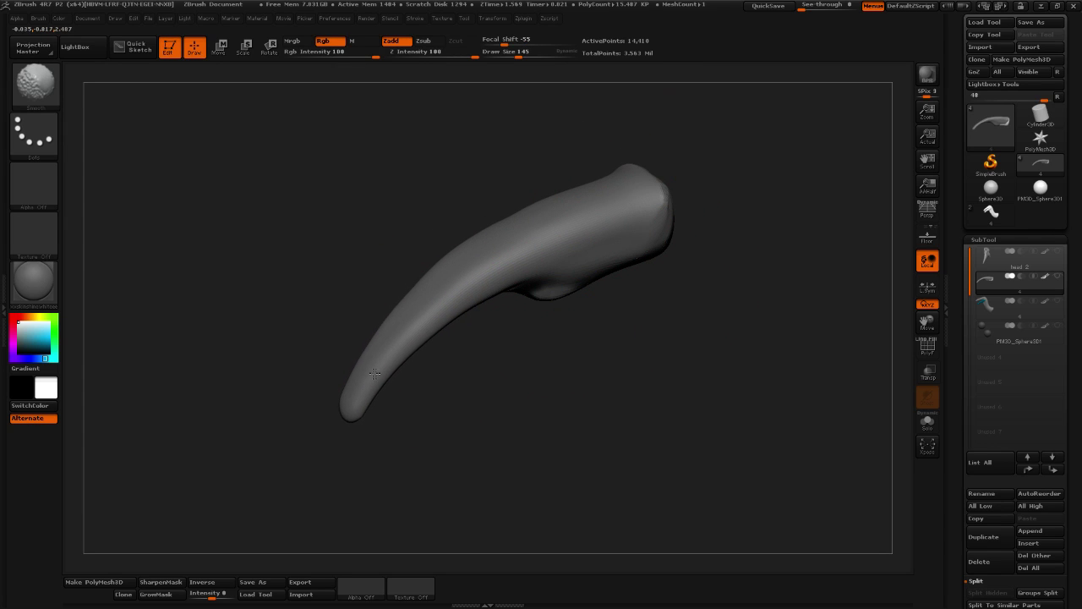
Smooth and even out the inflated tongue along its length from the tip to the base
left_click_drag(374, 373, 643, 212, "shift")
mouse_move(626, 322)
left_mouse_down()
mouse_move(589, 338)
mouse_move(479, 320)
left_mouse_up()
left_click_drag(381, 380, 432, 325)
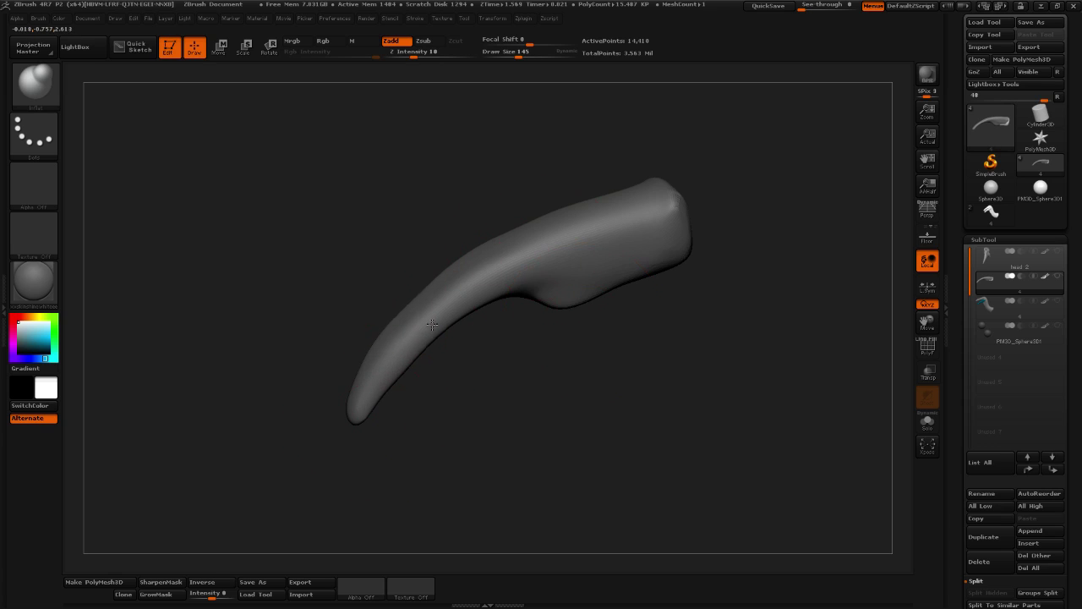
mouse_move(676, 338)
left_mouse_down()
mouse_move(668, 313)
mouse_move(688, 249)
mouse_move(498, 237)
left_mouse_up()
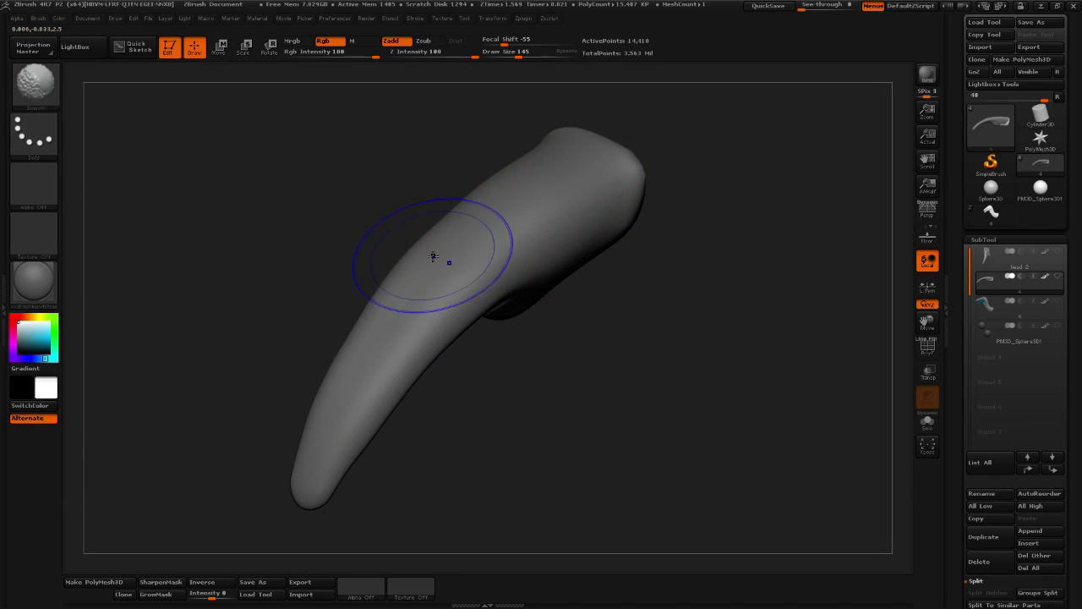
left_click_drag(409, 281, 353, 368, "shift")
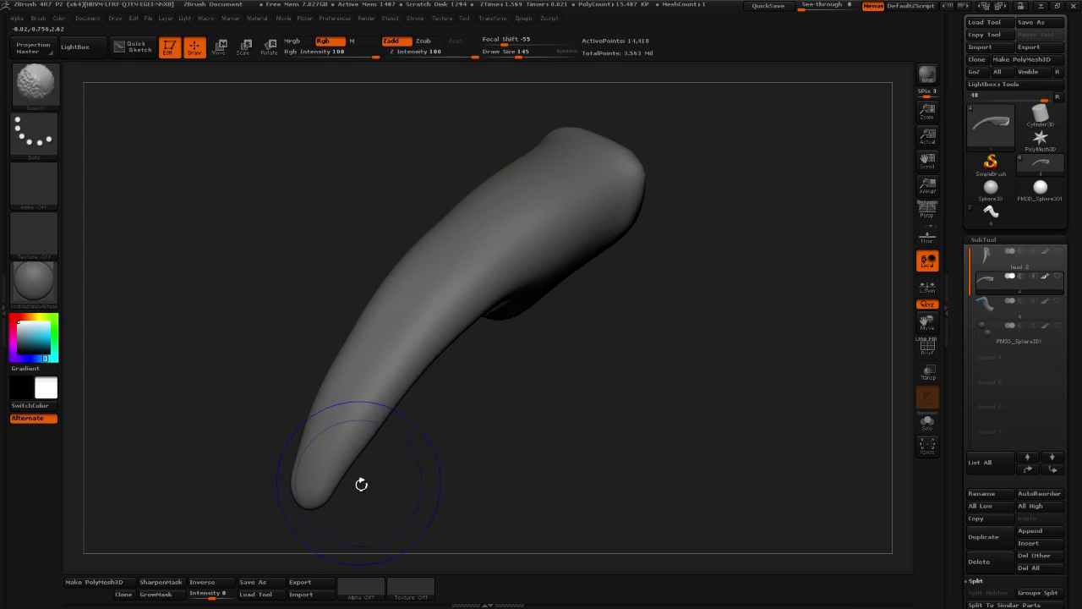
left_click_drag(361, 484, 451, 348, "shift")
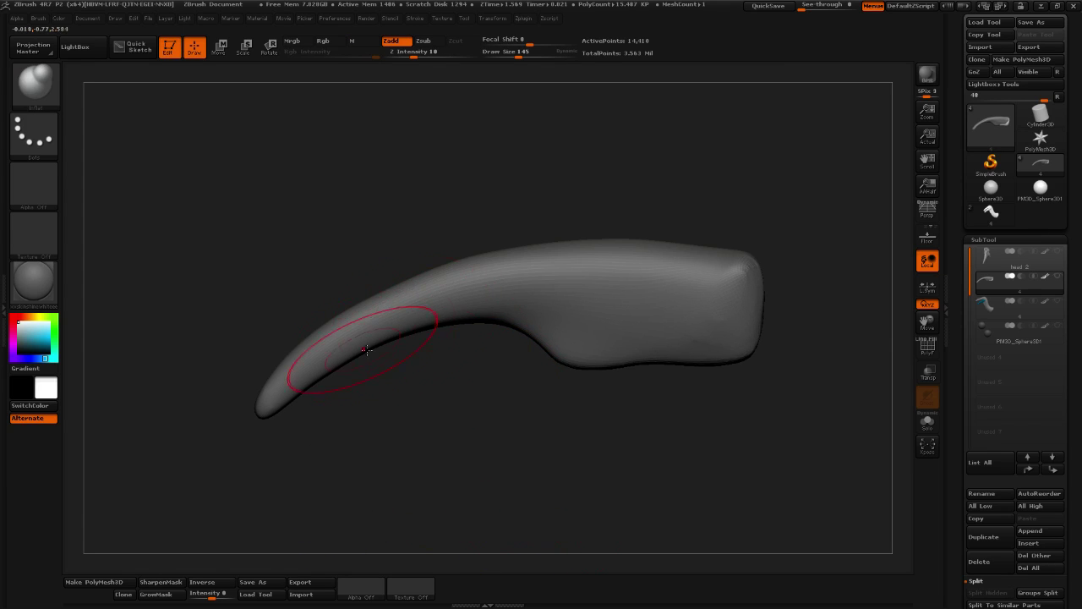
Mask the tongue's front half, soften the mask edge, and invert it so the base is protected
left_click(538, 52)
mouse_move(420, 306)
left_mouse_down("ctrl")
mouse_move(326, 377)
mouse_move(291, 423)
left_mouse_up("ctrl")
mouse_move(474, 246)
left_mouse_down("ctrl")
mouse_move(282, 377)
mouse_move(253, 419)
left_mouse_up("ctrl")
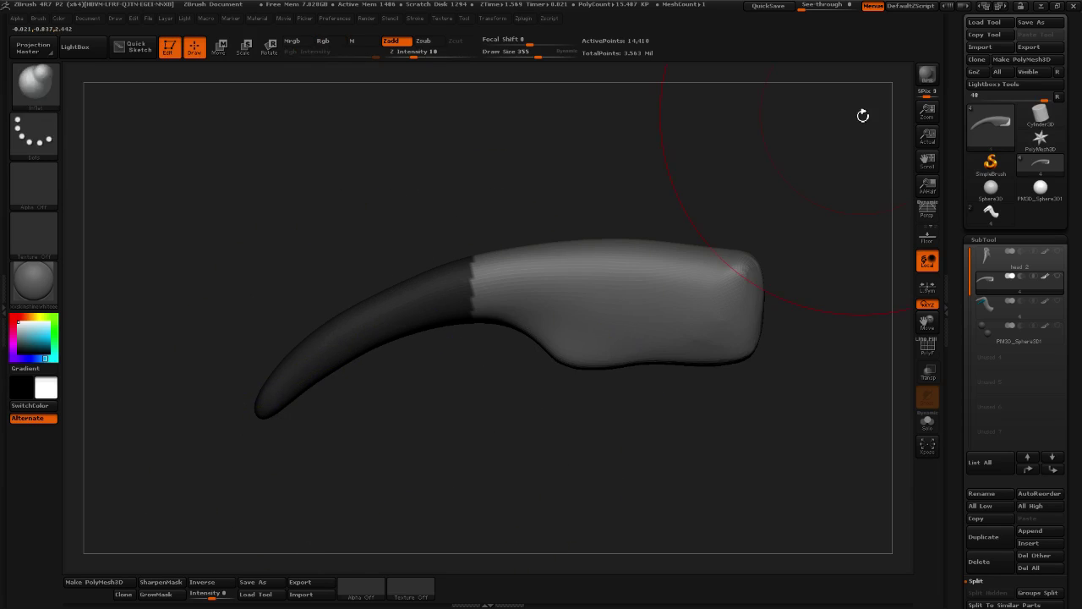
left_click_drag(862, 115, 896, 139, "ctrl")
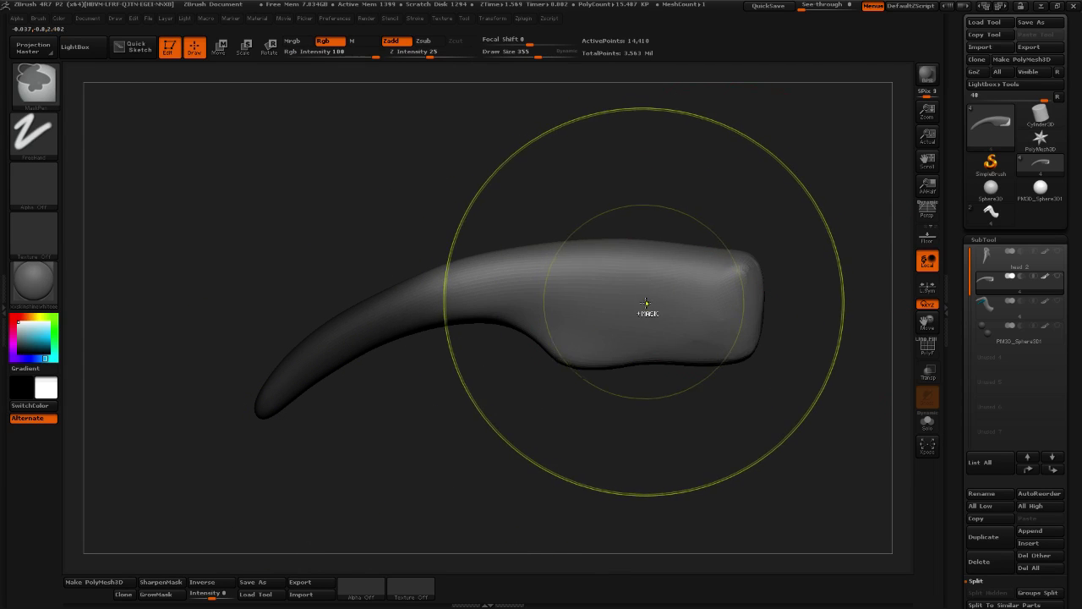
left_click(584, 402, "ctrl")
left_click_drag(457, 413, 488, 368, "alt")
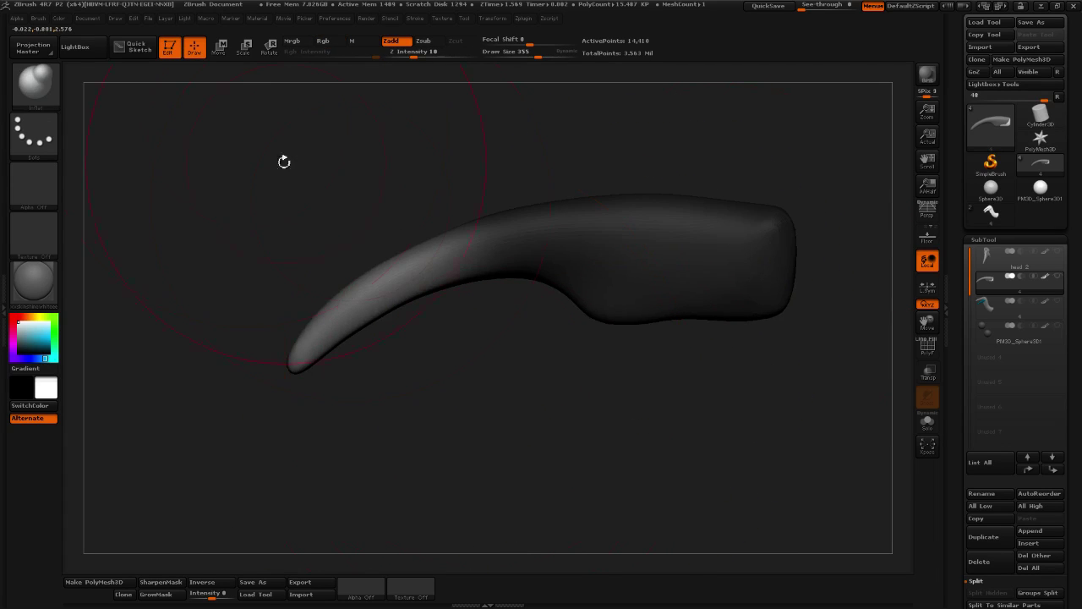
Thin the unmasked front of the tongue and extend its tip forward with a Transpose Move line
key("w")
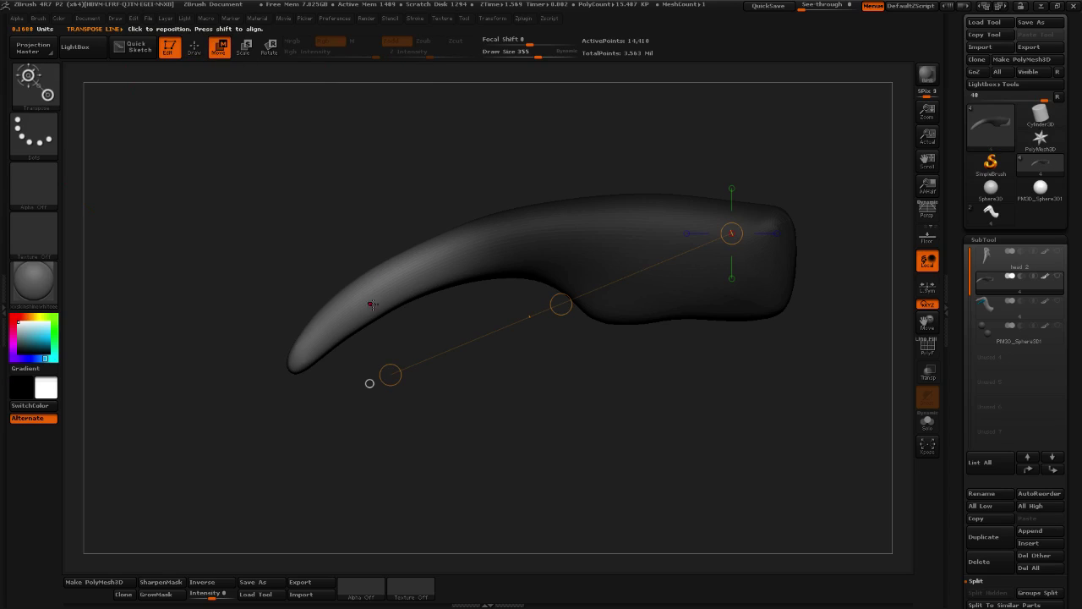
mouse_move(369, 302)
left_mouse_down()
mouse_move(445, 401)
mouse_move(414, 384)
left_mouse_up()
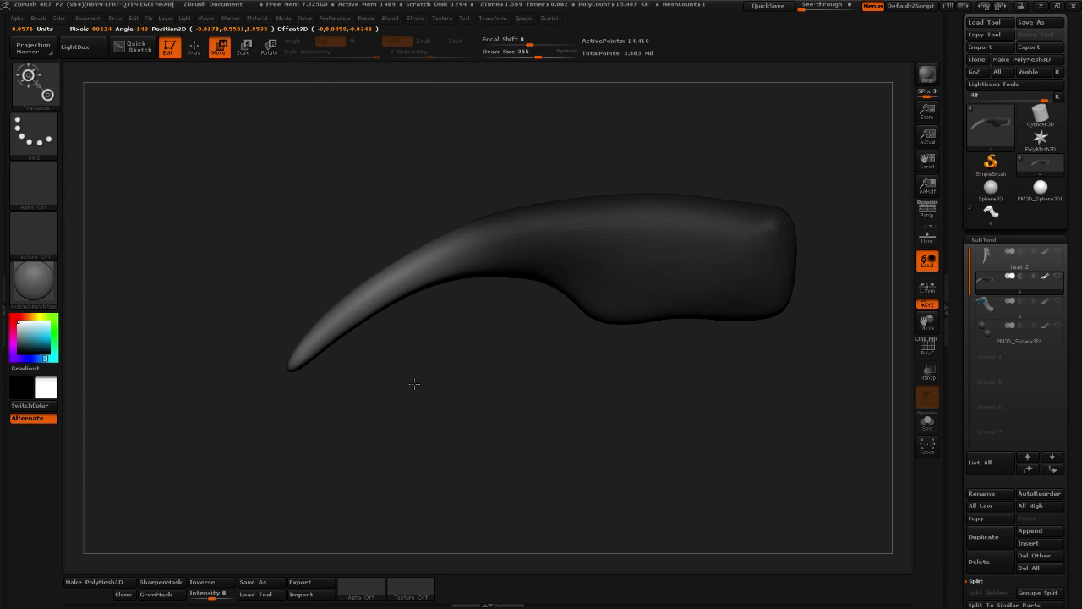
mouse_move(530, 378)
left_mouse_down()
mouse_move(568, 406)
mouse_move(528, 379)
left_mouse_up()
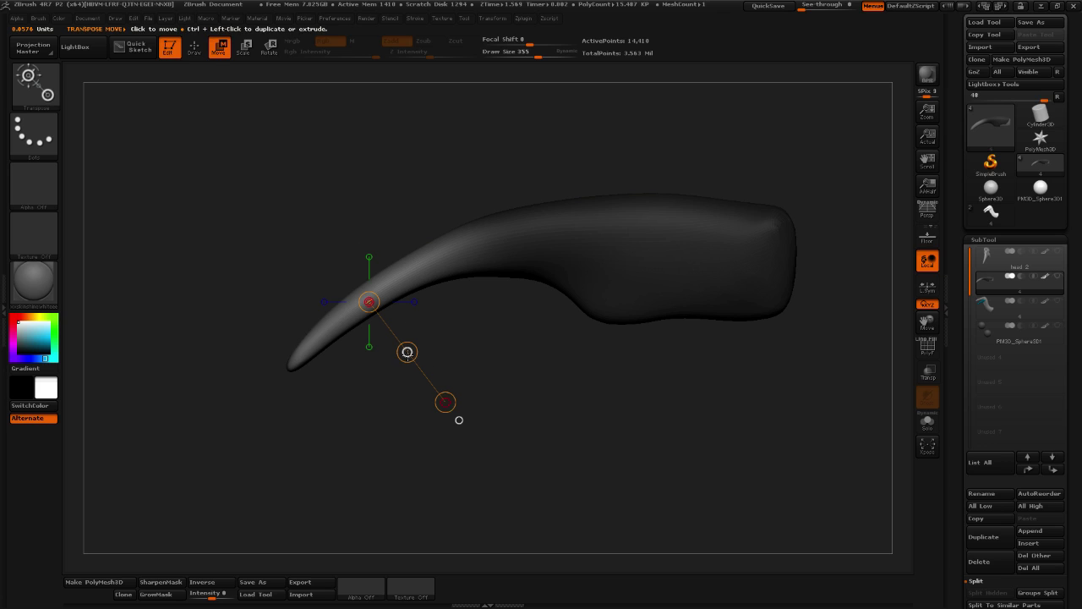
left_click_drag(407, 353, 372, 361)
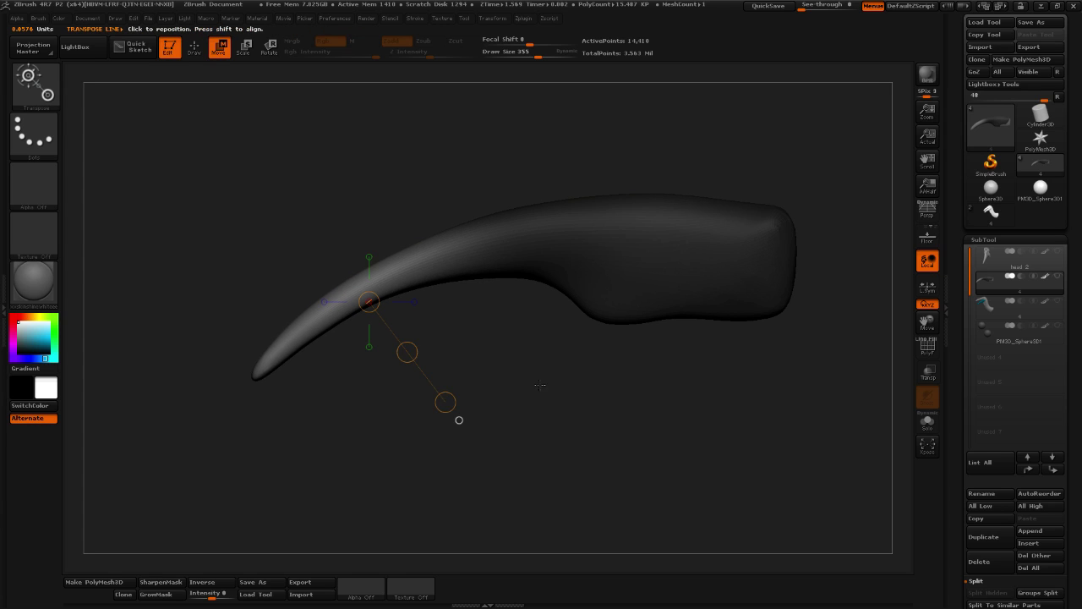
left_click_drag(459, 415, 405, 405)
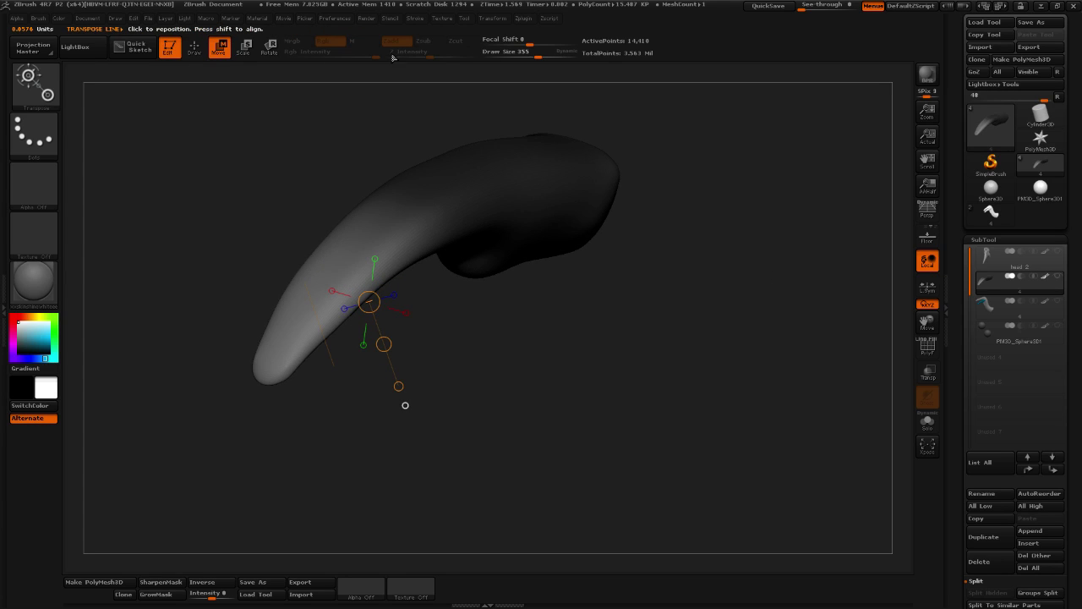
Switch back to brush sculpting and clear the mask from the tongue
left_click(196, 50)
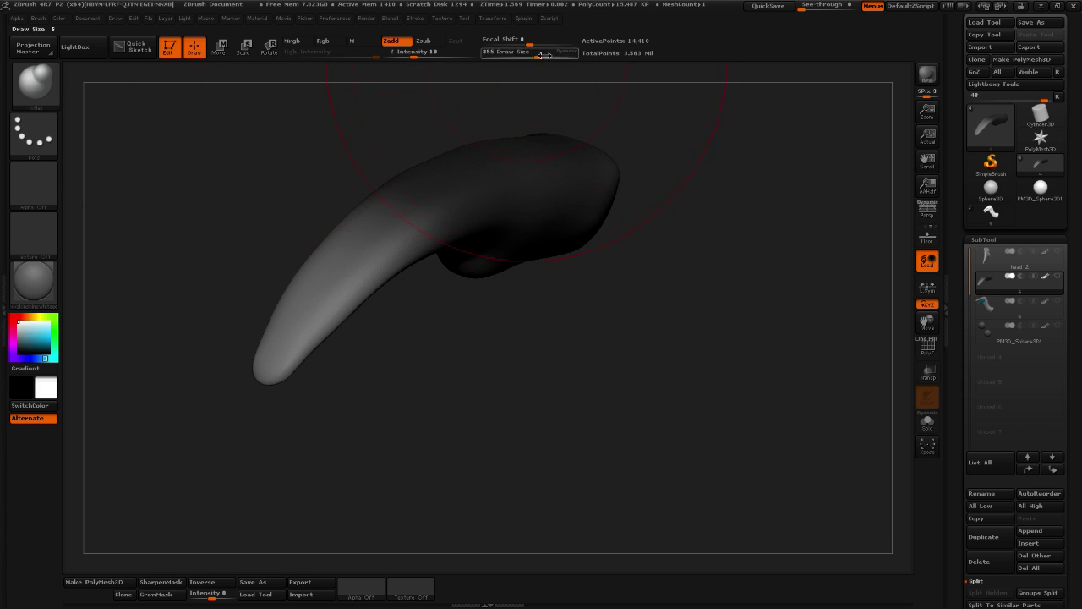
left_click_drag(537, 54, 515, 54)
left_click_drag(385, 126, 355, 169, "ctrl")
left_click_drag(500, 355, 511, 314)
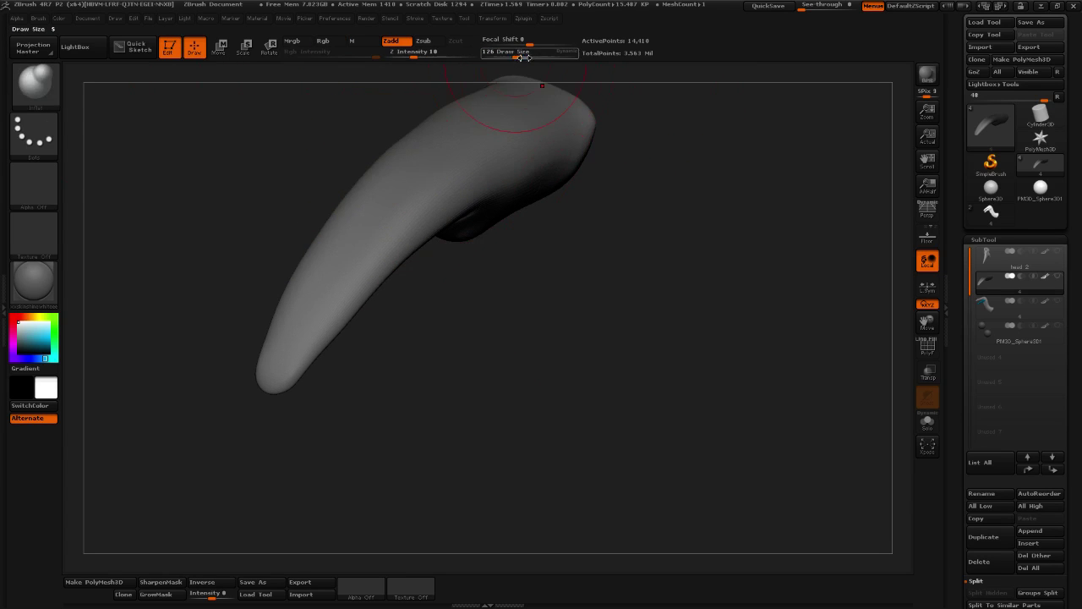
Paint a mask stripe along the tongue's length from the tip to the base at draw size 82
left_click_drag(517, 54, 509, 54)
left_click_drag(589, 152, 553, 235, "alt")
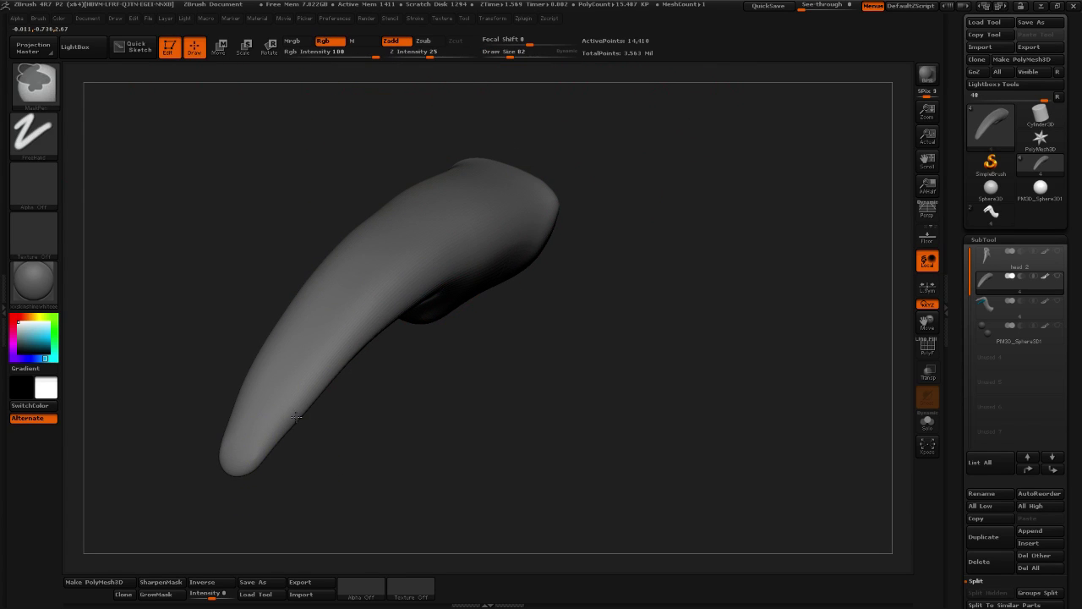
mouse_move(237, 467)
left_mouse_down("ctrl")
mouse_move(381, 308)
mouse_move(542, 224)
left_mouse_up("ctrl")
mouse_move(718, 205)
left_mouse_down()
mouse_move(688, 282)
mouse_move(596, 250)
left_mouse_up()
Inflate the tongue's sides into raised ridges around a central groove with the Inflat brush at draw sizes 347 and 228, using focal shift 31 at the smaller size
left_click_drag(510, 54, 537, 54)
left_click_drag(543, 114, 491, 292)
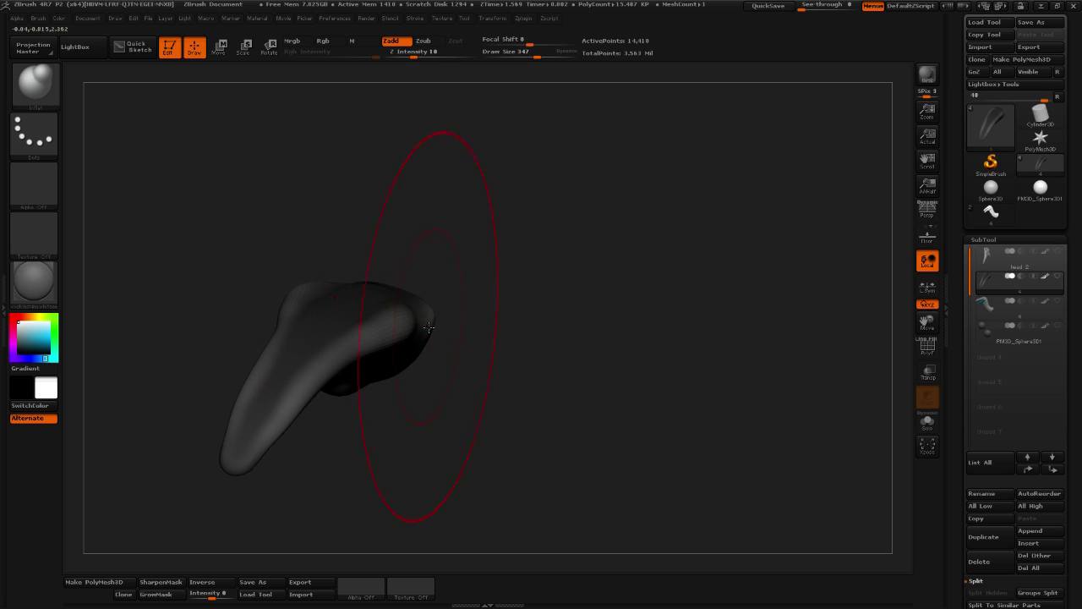
mouse_move(516, 304)
left_mouse_down()
mouse_move(520, 319)
mouse_move(431, 324)
mouse_move(504, 345)
left_mouse_up()
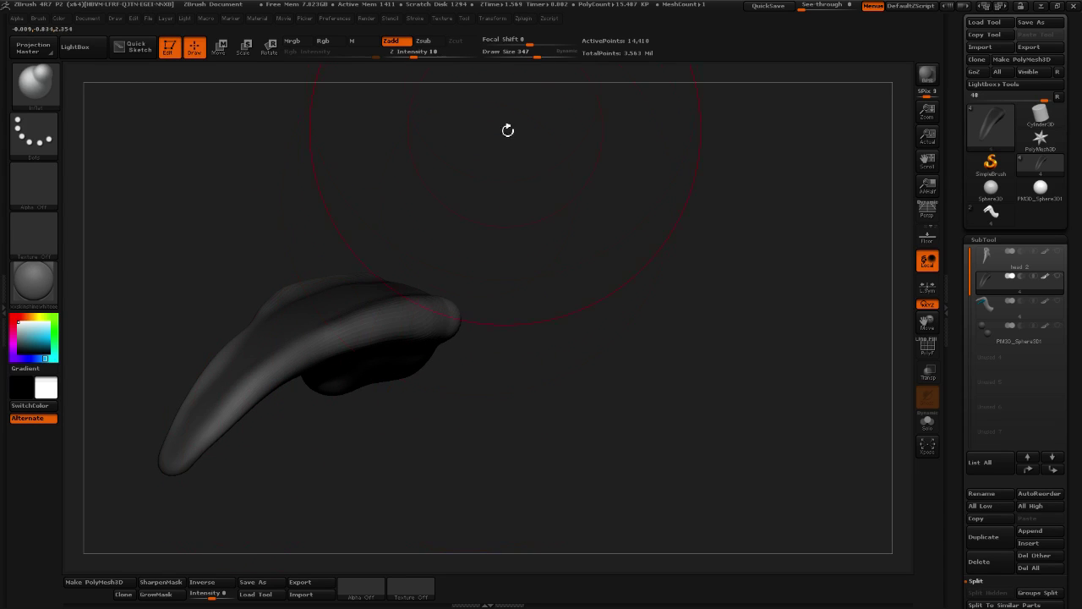
mouse_move(540, 53)
left_mouse_down()
mouse_move(526, 53)
mouse_move(545, 41)
left_mouse_up()
mouse_move(536, 248)
left_mouse_down()
mouse_move(580, 269)
mouse_move(501, 276)
left_mouse_up()
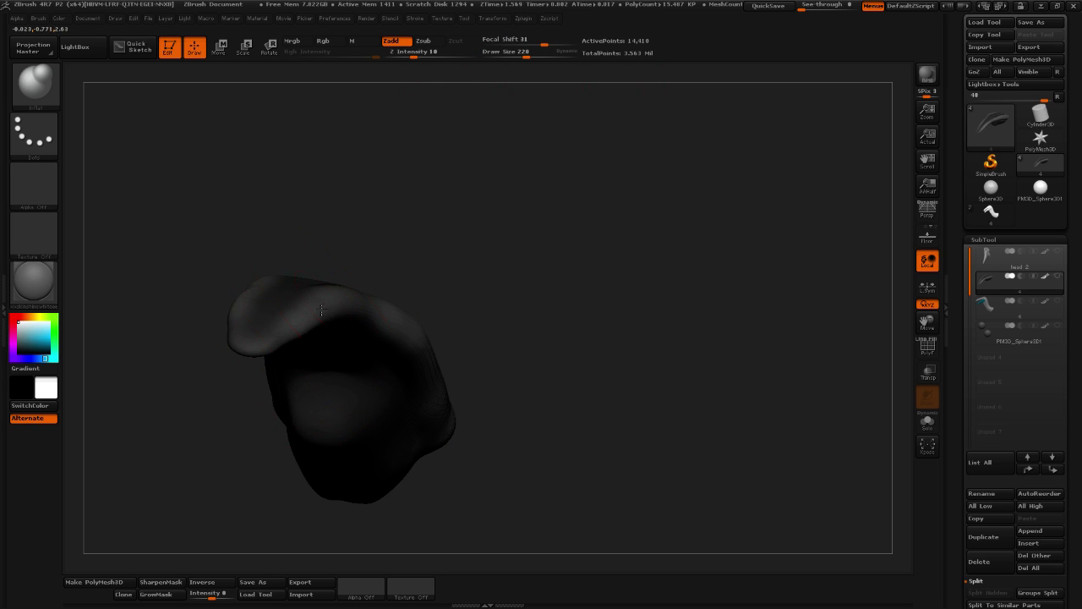
left_click_drag(372, 286, 263, 397)
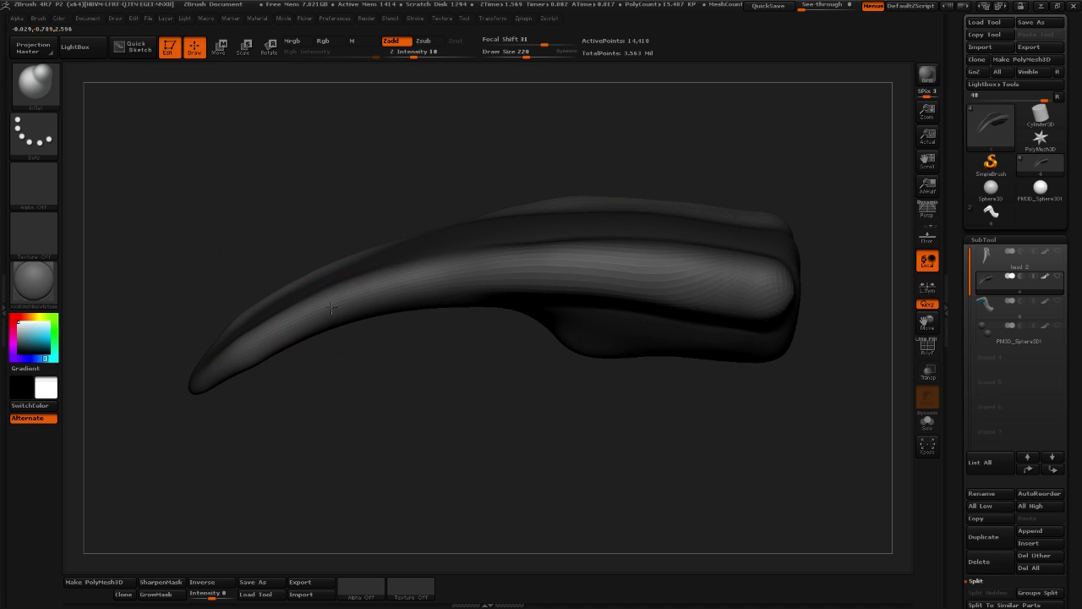
Reshape the tongue's side contours and rear corners with the Move brush at draw sizes 228 and 122, smoothing the surface
left_click(34, 82)
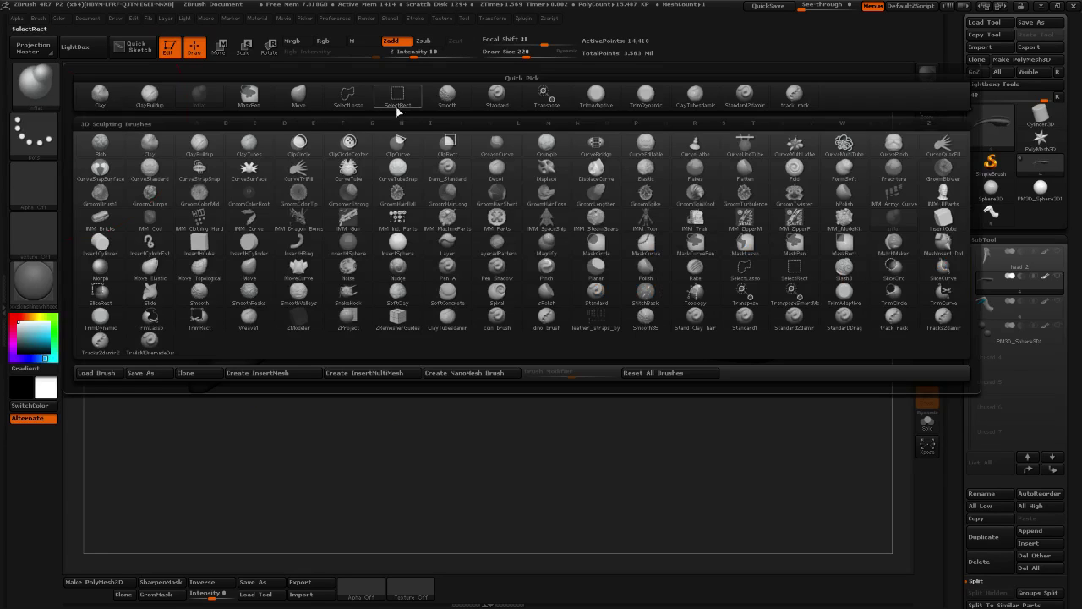
left_click(300, 98)
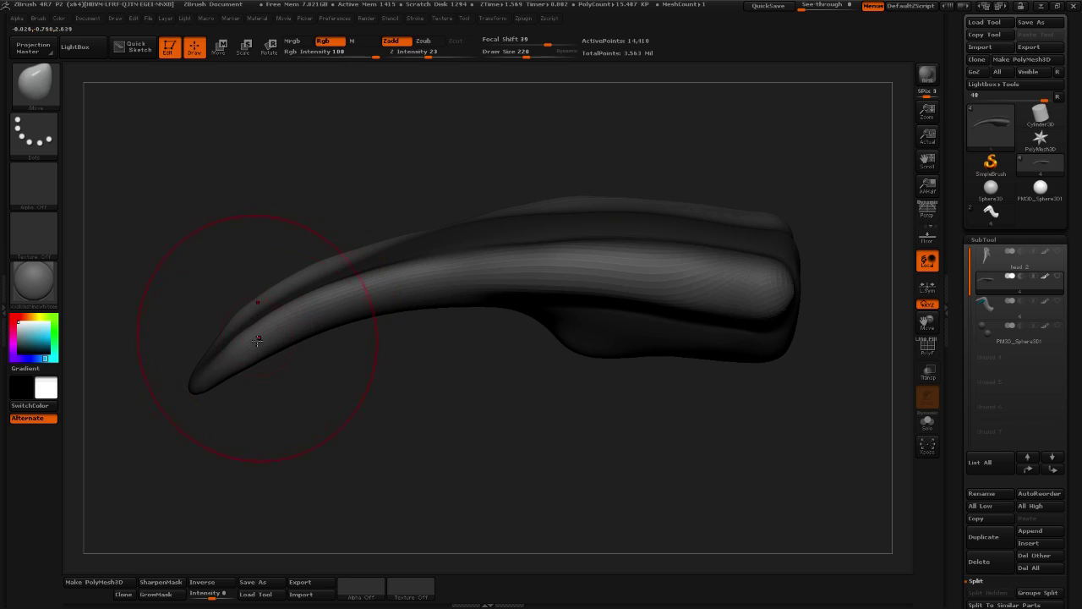
key("shift")
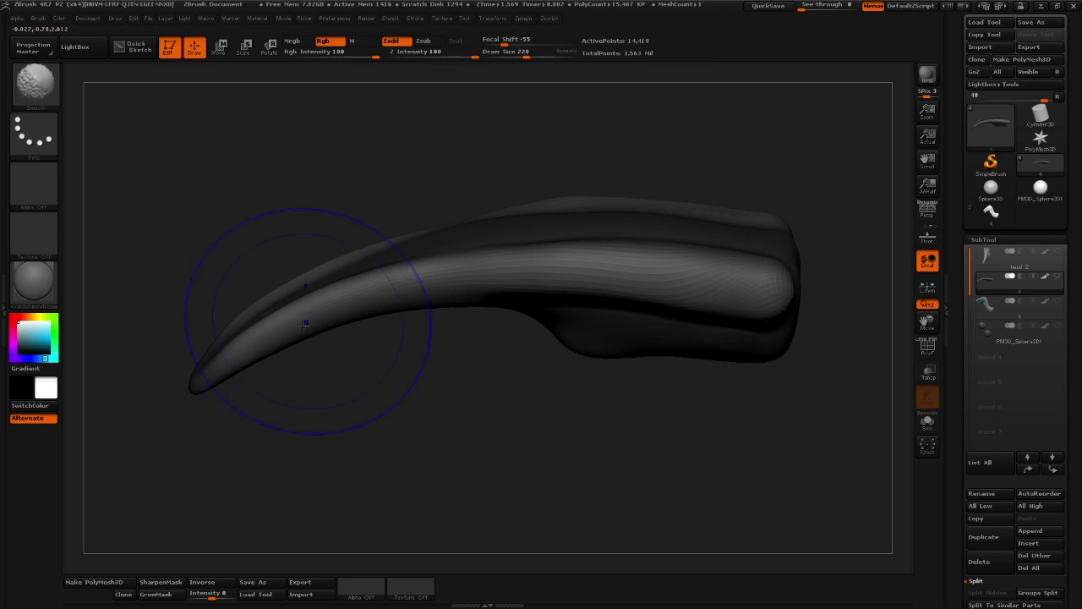
right_click_drag(696, 279, 669, 276, "ctrl")
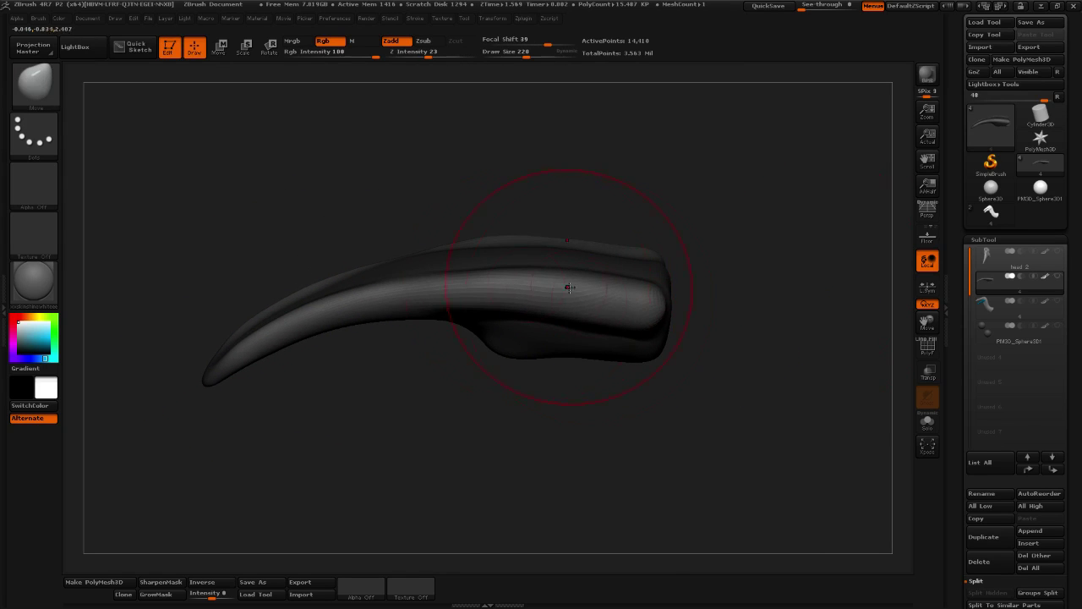
left_click_drag(720, 298, 747, 311)
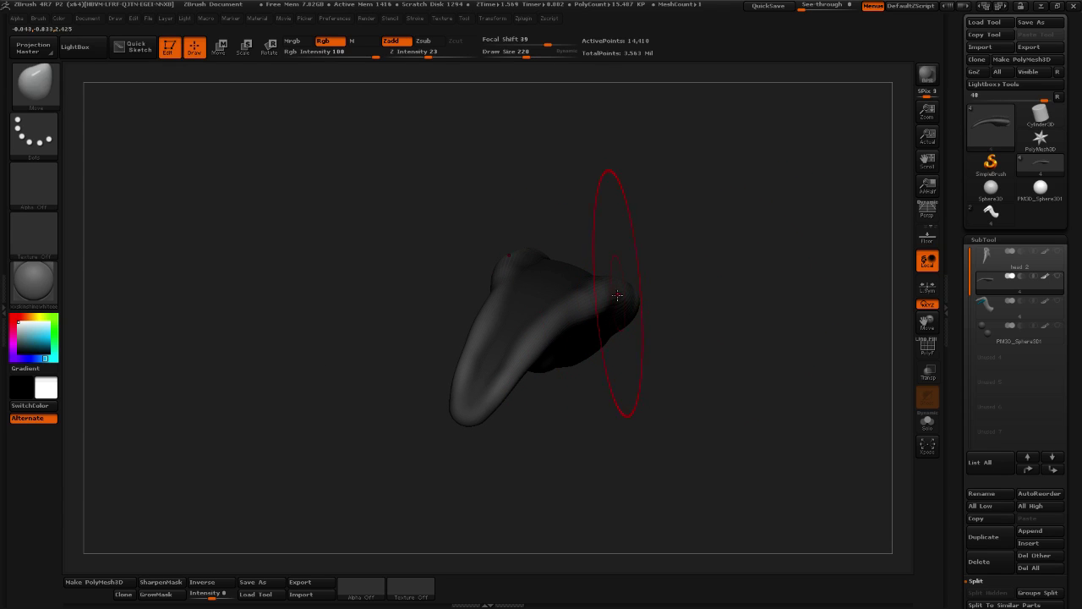
key("shift")
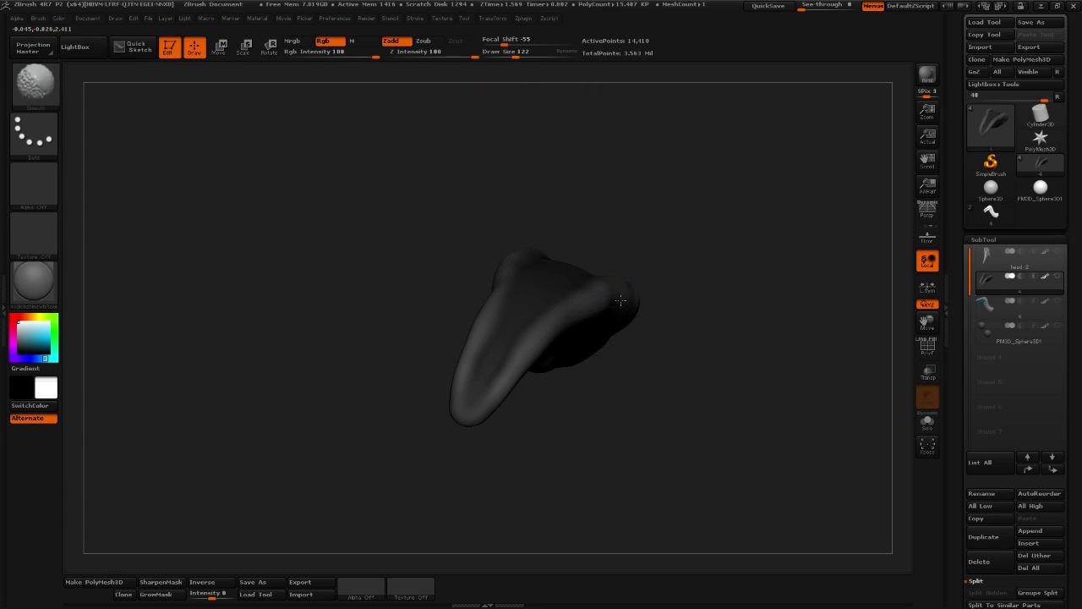
left_click_drag(753, 272, 699, 271)
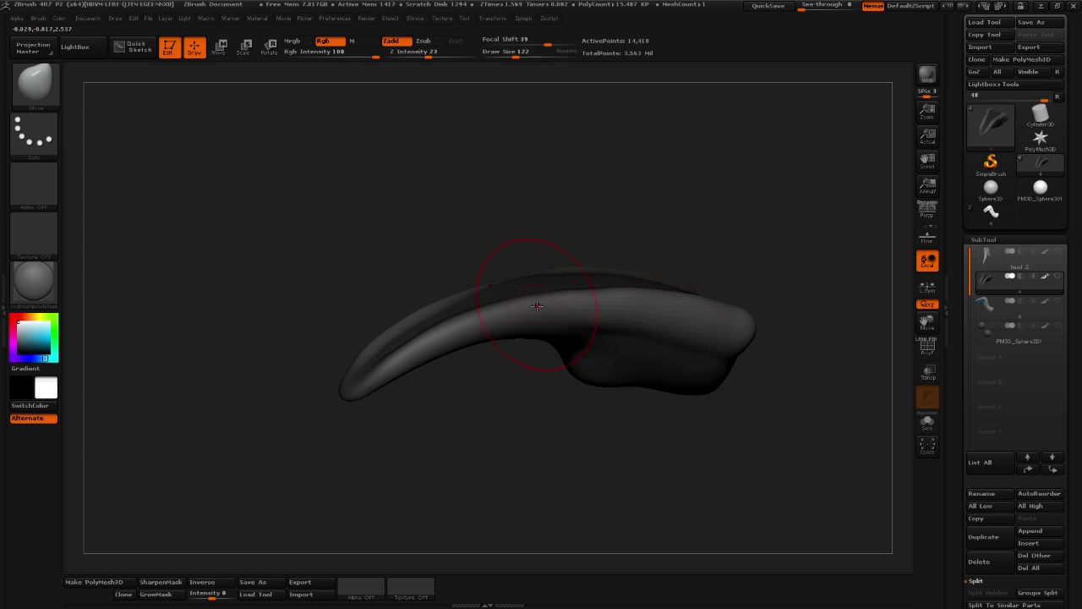
left_click_drag(580, 300, 171, 174)
Sculpt lengthwise ridges along the tongue's sides from base to tip with the Standard2damir brush at draw size 72
left_click(34, 83)
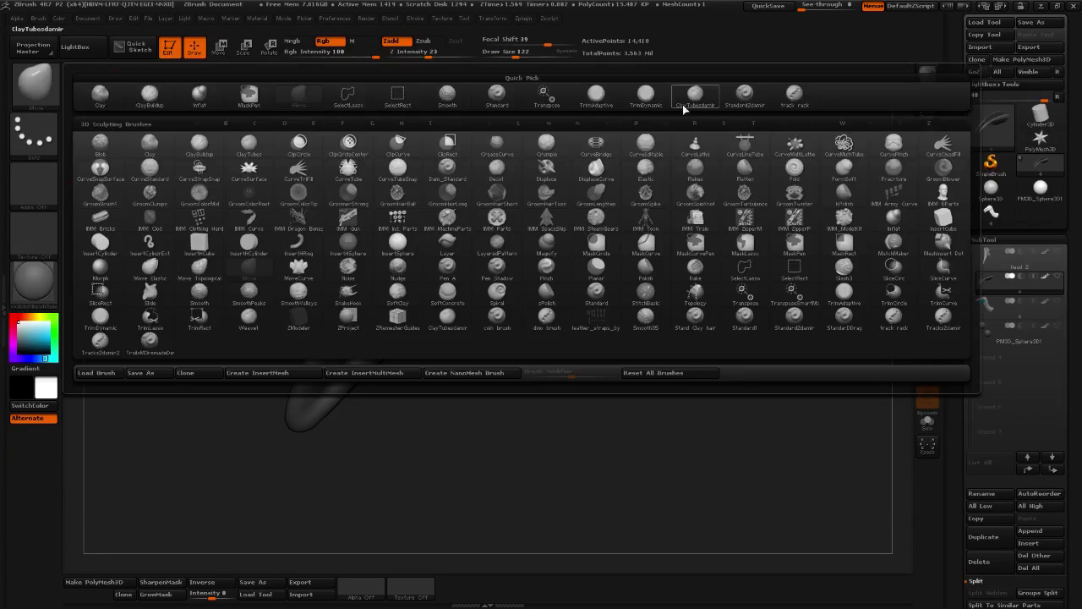
left_click(744, 95)
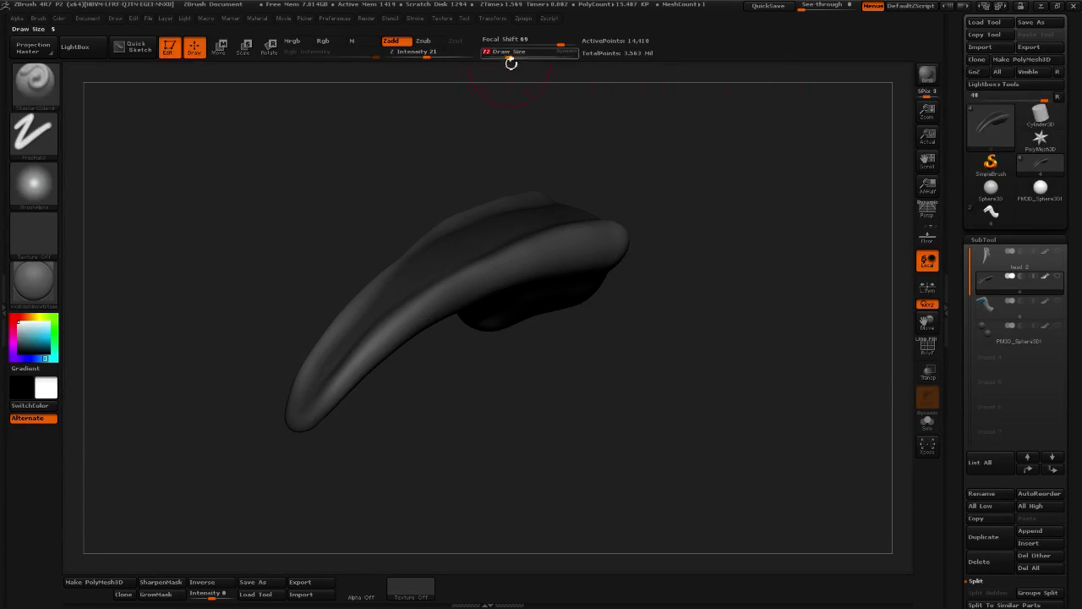
mouse_move(516, 80)
left_mouse_down()
mouse_move(582, 102)
mouse_move(383, 411)
mouse_move(361, 380)
mouse_move(415, 328)
mouse_move(561, 234)
mouse_move(657, 201)
left_mouse_up()
mouse_move(704, 239)
left_mouse_down()
mouse_move(724, 261)
mouse_move(701, 248)
mouse_move(715, 266)
mouse_move(732, 230)
mouse_move(719, 193)
left_mouse_up()
left_click_drag(552, 294, 610, 274)
left_click_drag(773, 224, 736, 193)
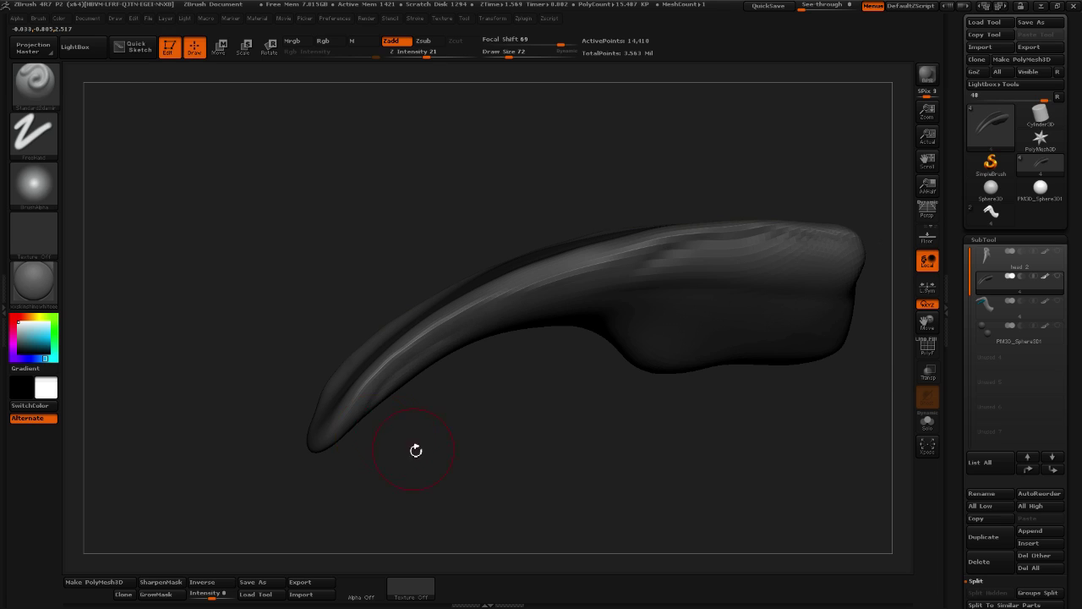
mouse_move(415, 451)
left_mouse_down()
mouse_move(336, 412)
mouse_move(405, 341)
mouse_move(495, 308)
left_mouse_up()
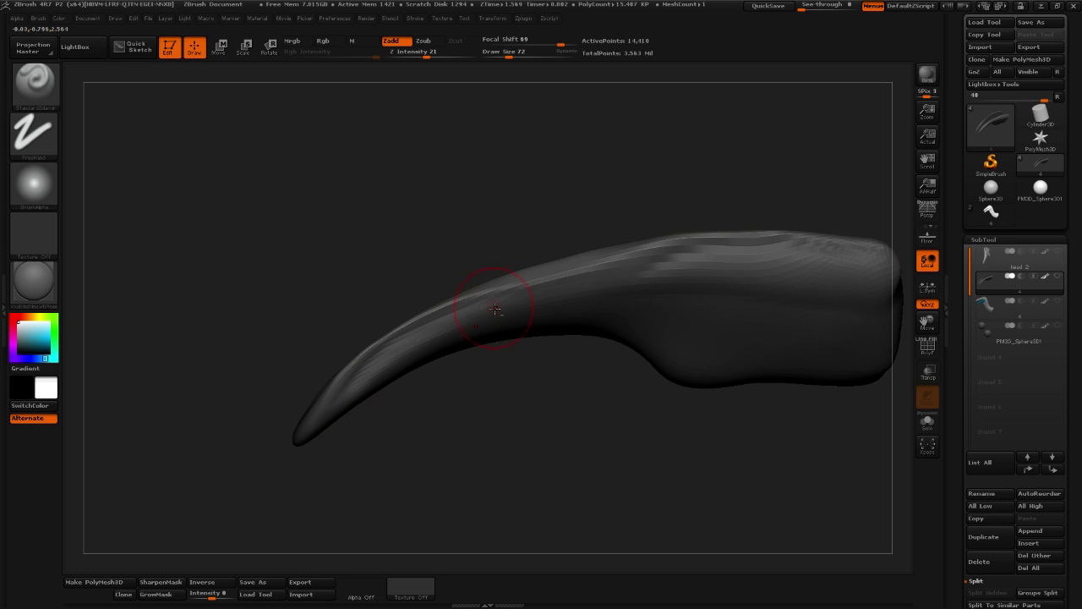
left_click_drag(587, 362, 517, 390)
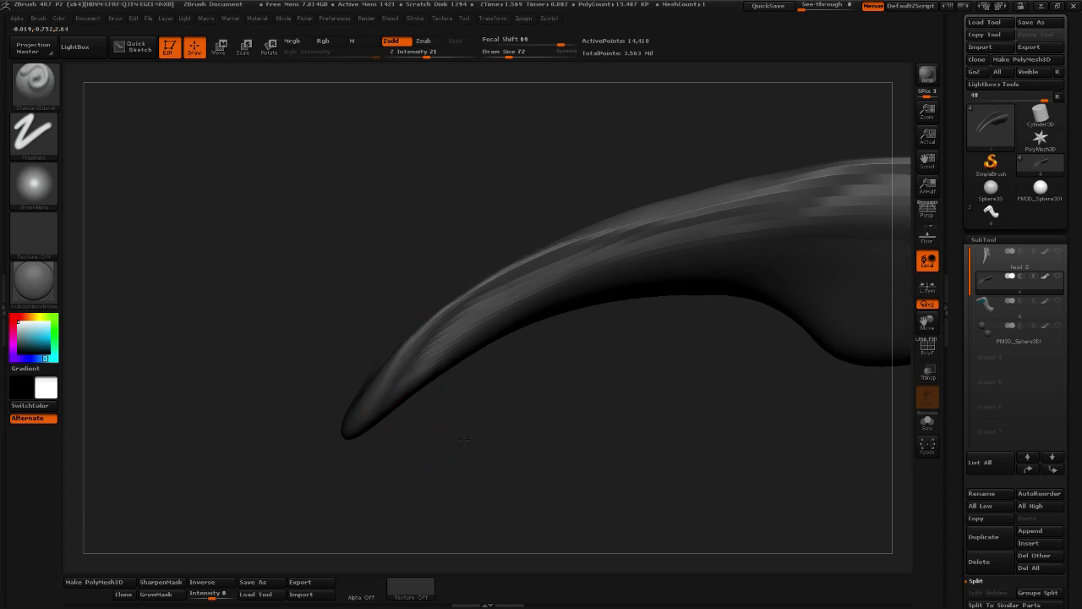
left_click_drag(457, 461, 590, 205)
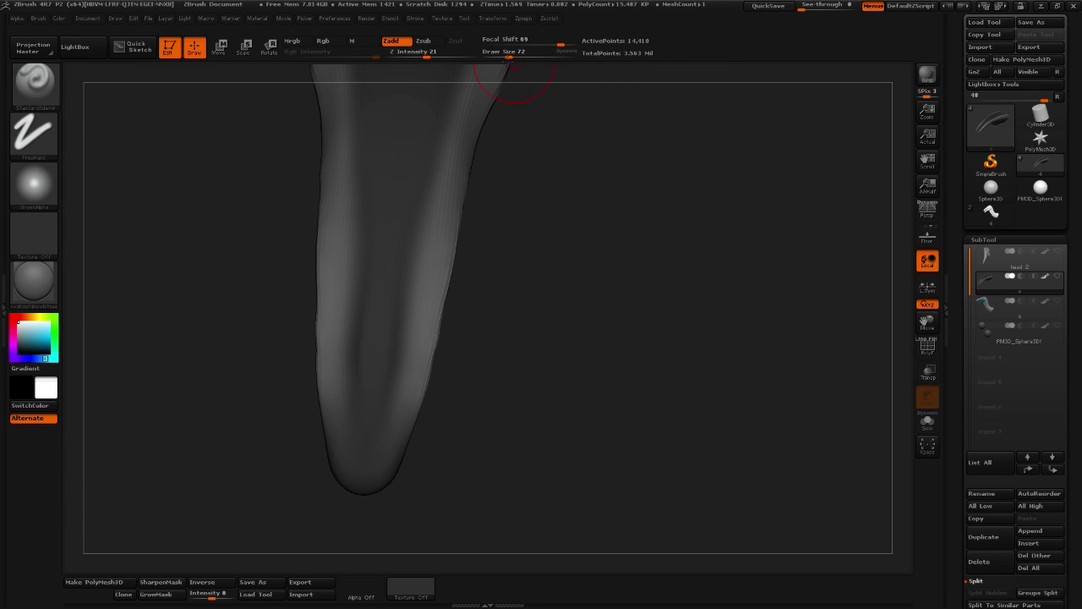
Add finer ridges along the tongue's side at draw size 56 and smooth them toward the base
left_click_drag(508, 53, 505, 52)
mouse_move(583, 302)
left_mouse_down()
mouse_move(590, 253)
mouse_move(690, 336)
mouse_move(592, 375)
mouse_move(555, 415)
mouse_move(579, 280)
left_mouse_up()
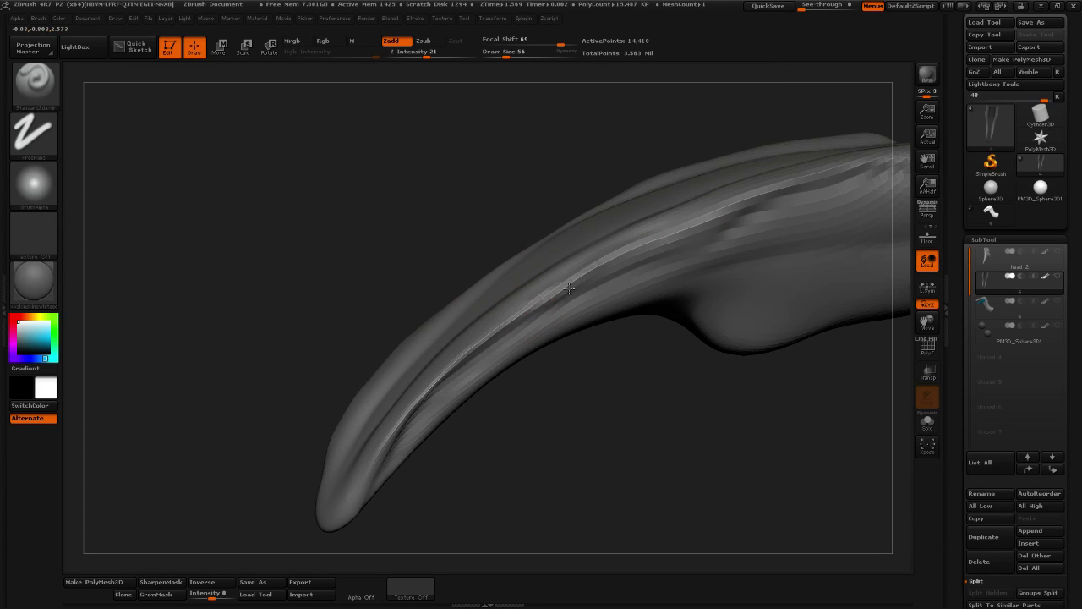
key("shift")
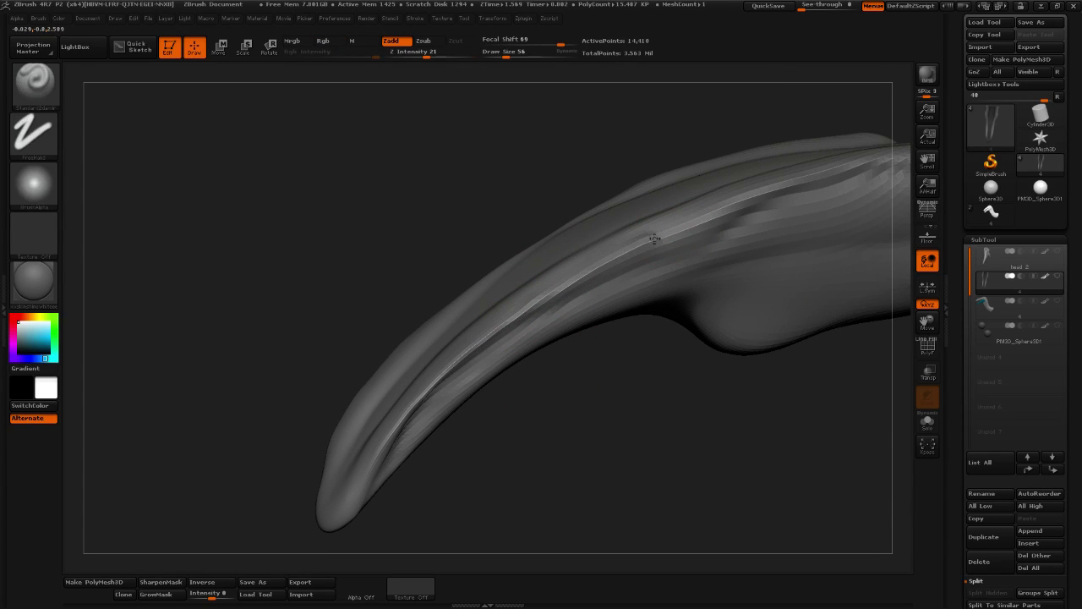
left_click_drag(729, 205, 573, 289, "shift")
left_click_drag(592, 364, 655, 411)
key("shift")
left_click_drag(723, 218, 737, 198, "shift")
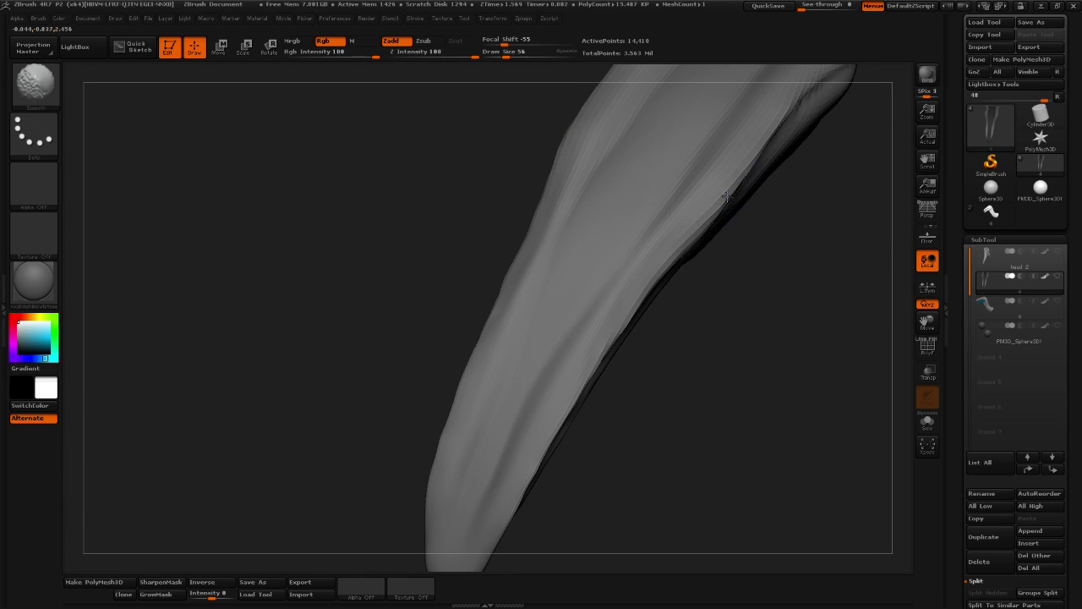
mouse_move(667, 336)
left_mouse_down()
mouse_move(737, 339)
mouse_move(744, 309)
mouse_move(729, 304)
left_mouse_up()
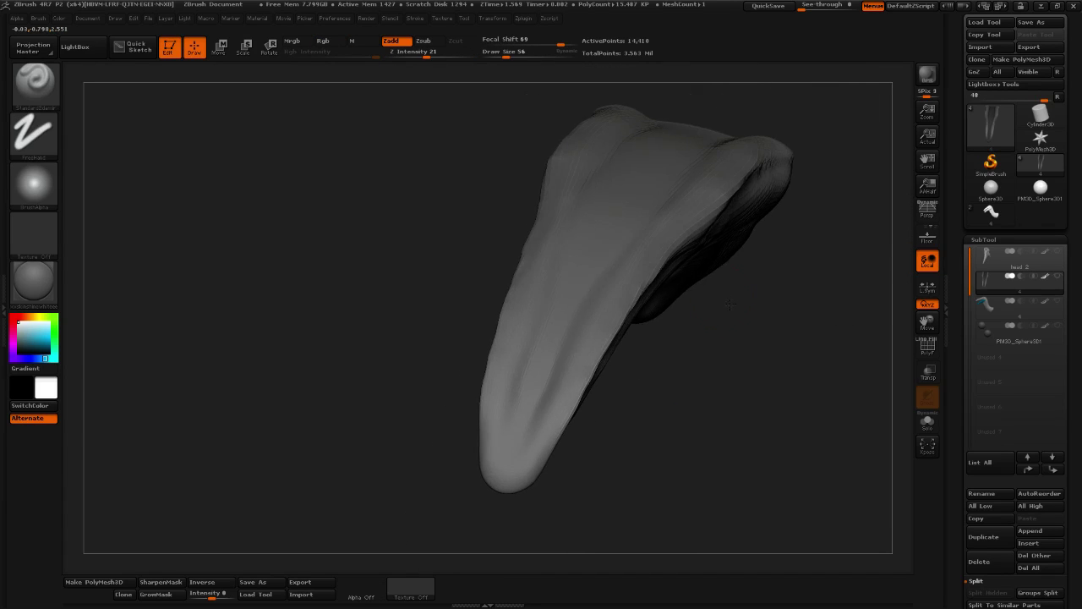
Build up muscle strands along the tongue's upper edges and sides with the ClayTubesdamir brush at draw size 56 and smooth them
key("b")
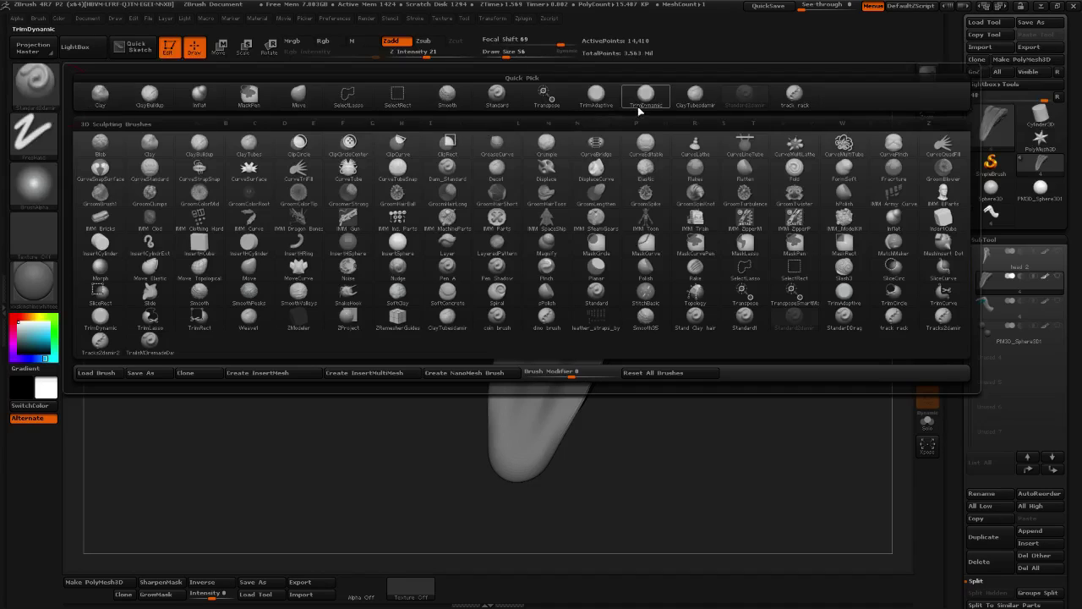
left_click(694, 97)
mouse_move(729, 320)
left_mouse_down()
mouse_move(732, 390)
mouse_move(717, 463)
mouse_move(631, 421)
left_mouse_up()
left_click_drag(546, 308, 553, 302)
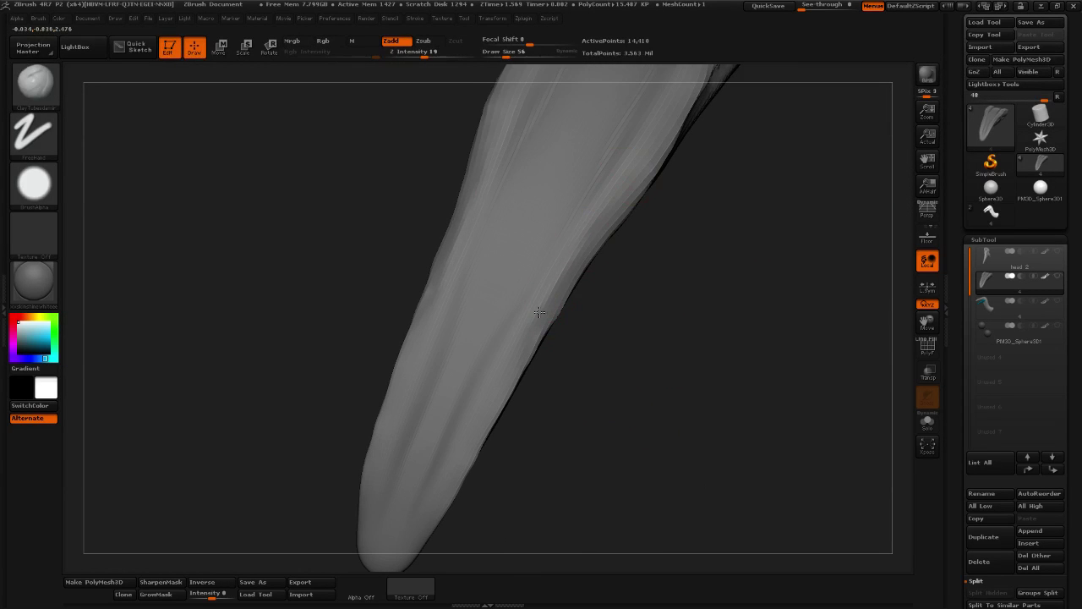
mouse_move(531, 350)
left_mouse_down()
mouse_move(592, 321)
mouse_move(668, 338)
mouse_move(603, 477)
mouse_move(622, 432)
mouse_move(573, 321)
left_mouse_up()
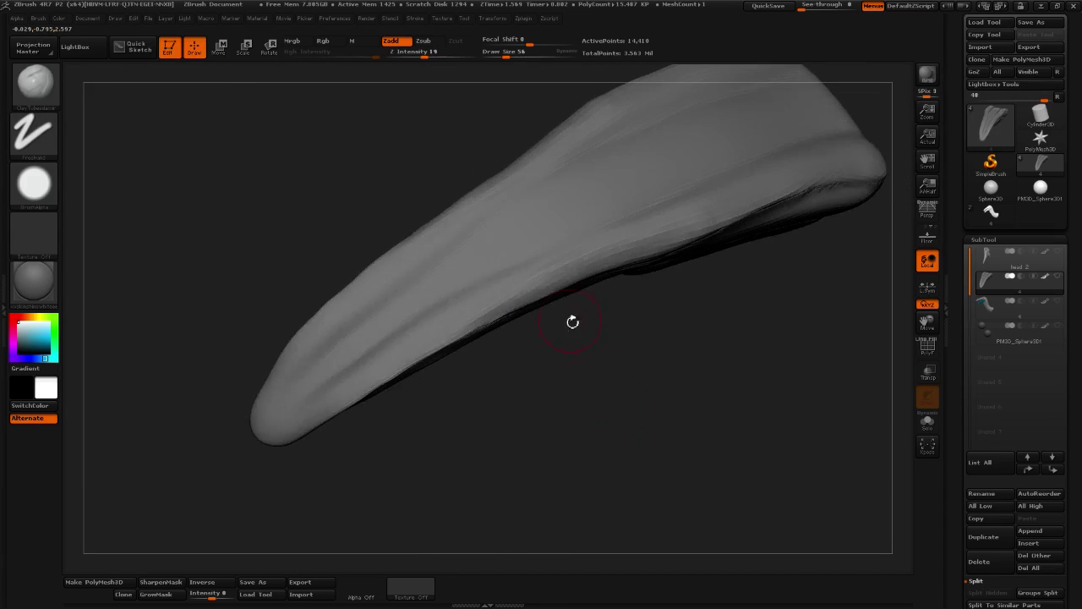
mouse_move(524, 288)
left_mouse_down("shift")
mouse_move(490, 303)
mouse_move(612, 245)
mouse_move(773, 190)
left_mouse_up("shift")
mouse_move(641, 238)
left_mouse_down("shift")
mouse_move(894, 147)
mouse_move(871, 221)
left_mouse_up("shift")
left_click_drag(688, 274, 667, 279)
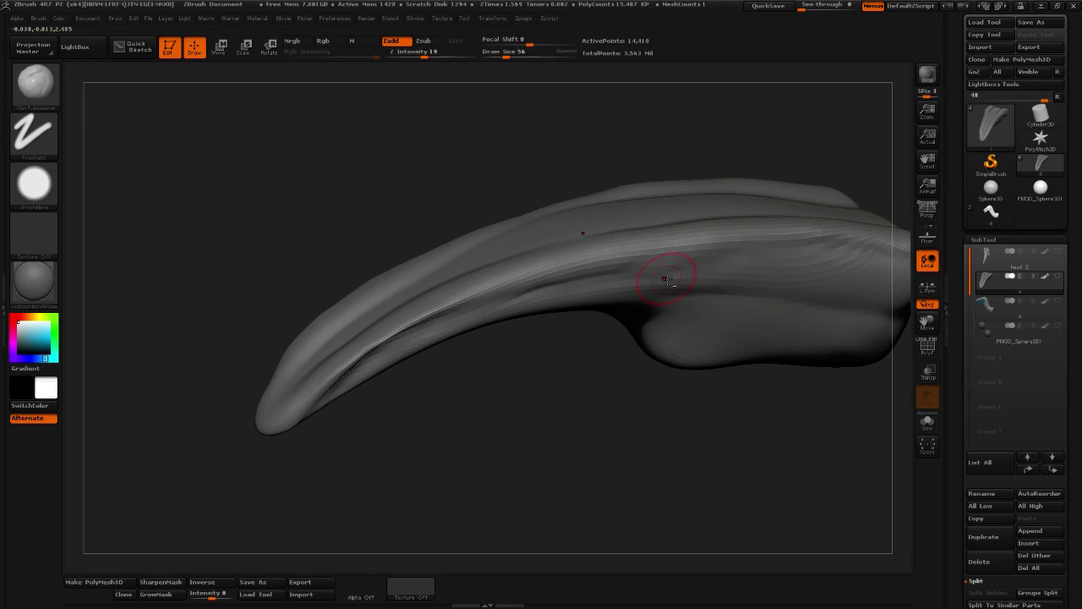
right_click_drag(702, 338, 639, 331, "alt")
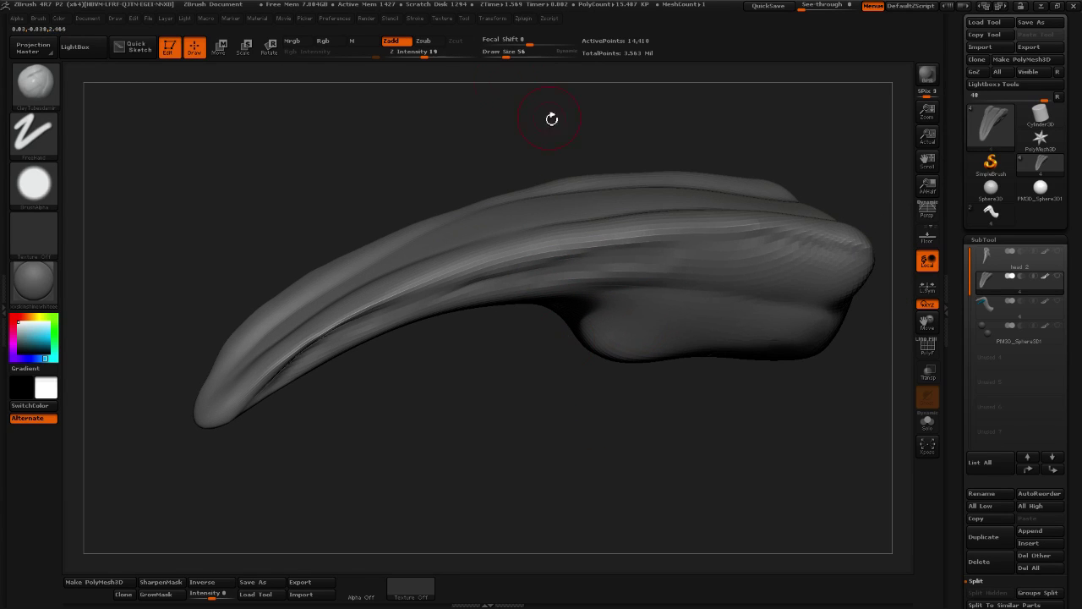
Carve and smooth long muscle grooves along the tongue's side with the clay brush at draw size 42 and Z intensity 35
left_click(504, 55)
left_click(438, 55)
right_click_drag(498, 250, 424, 251, "alt")
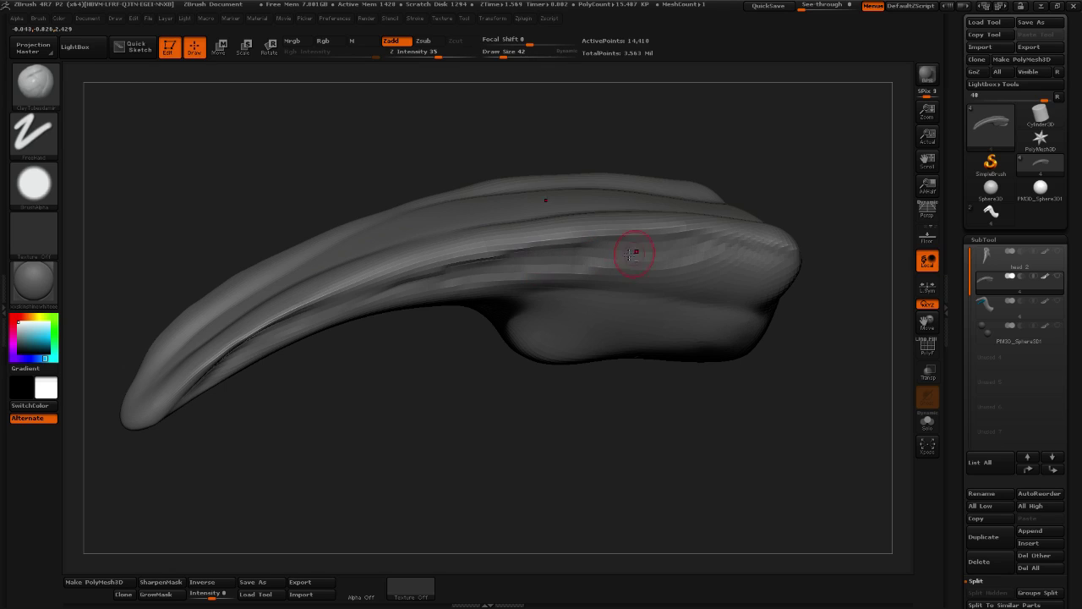
left_click_drag(764, 270, 491, 261, "shift")
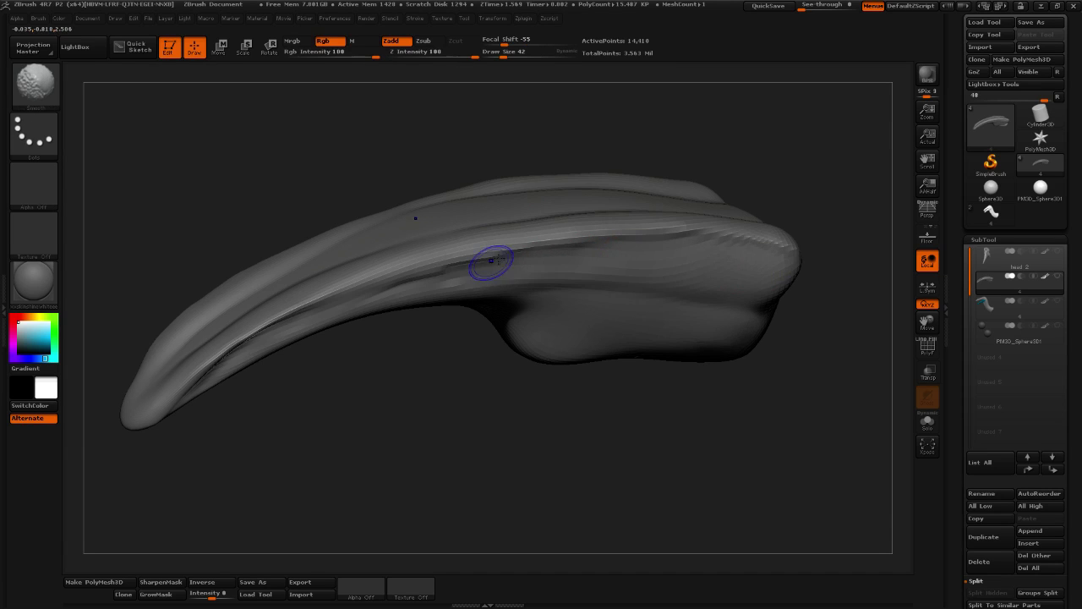
mouse_move(490, 261)
right_mouse_down()
mouse_move(628, 215)
mouse_move(568, 399)
right_mouse_up()
left_click_drag(569, 399, 281, 356)
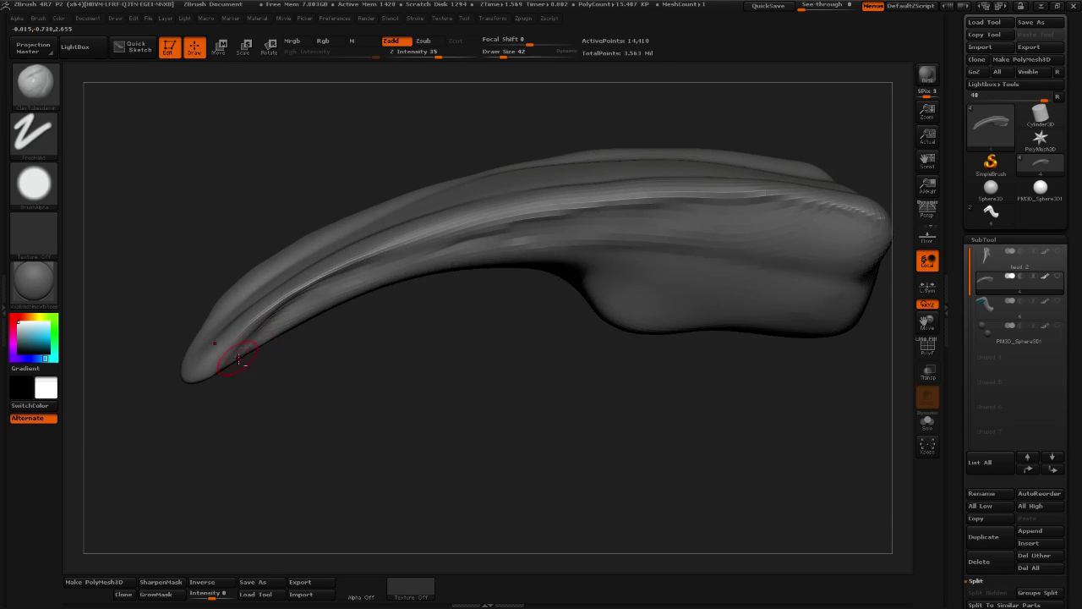
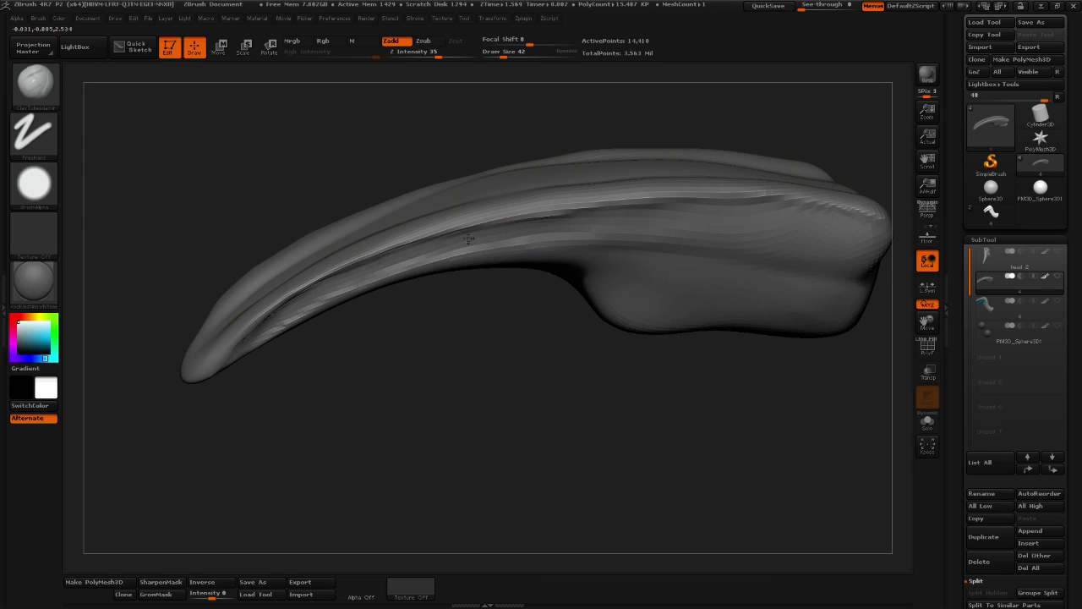
left_click_drag(468, 239, 611, 211)
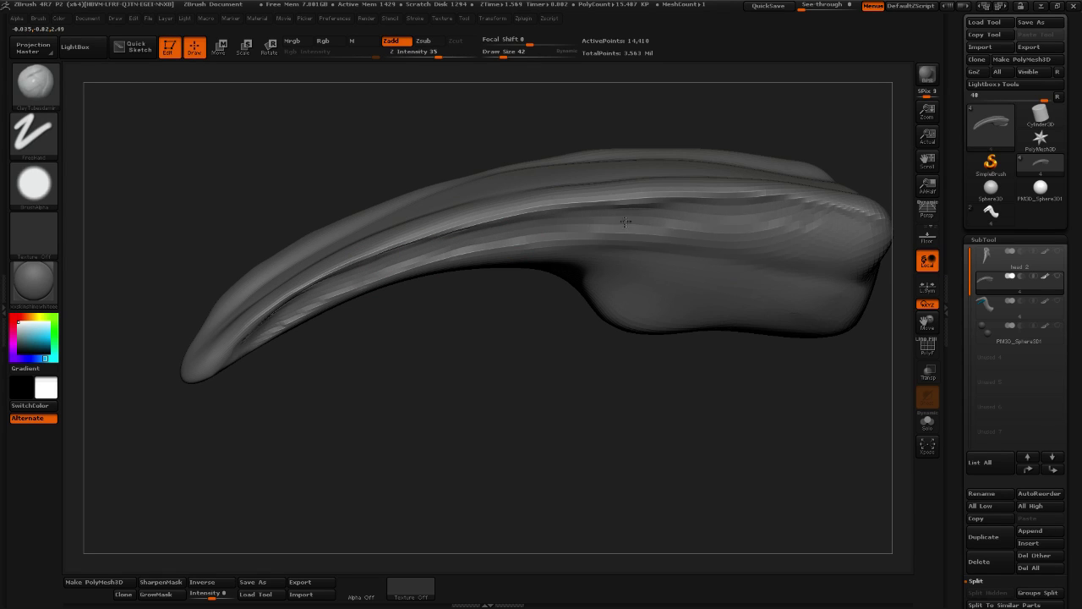
key("shift")
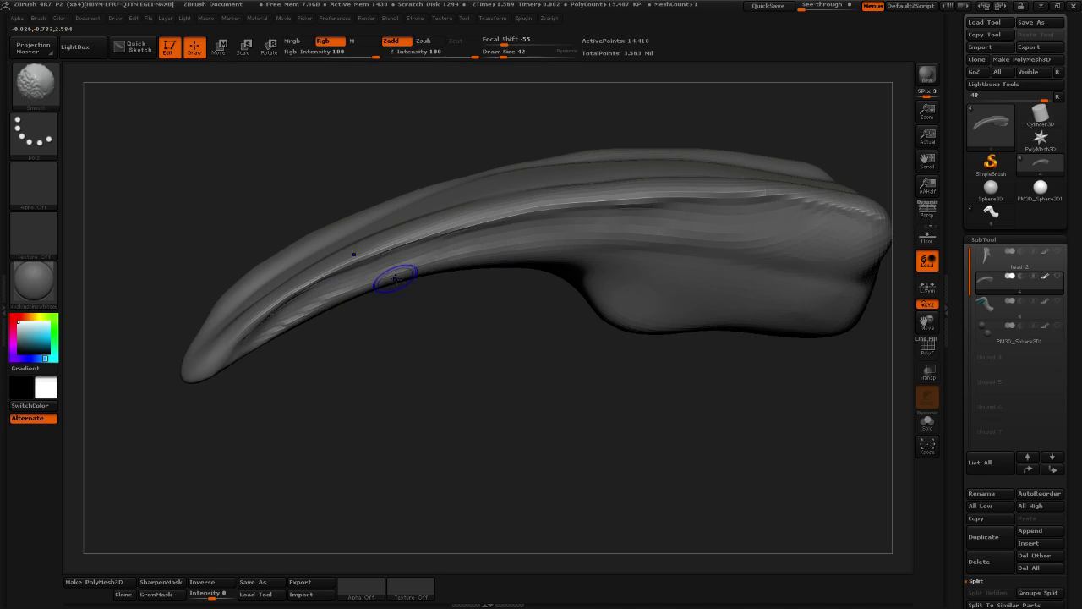
Shape the side of the tongue's tip with clay strokes and smooth where it blends into the side ridges
mouse_move(380, 389)
left_mouse_down()
mouse_move(398, 415)
mouse_move(342, 305)
left_mouse_up()
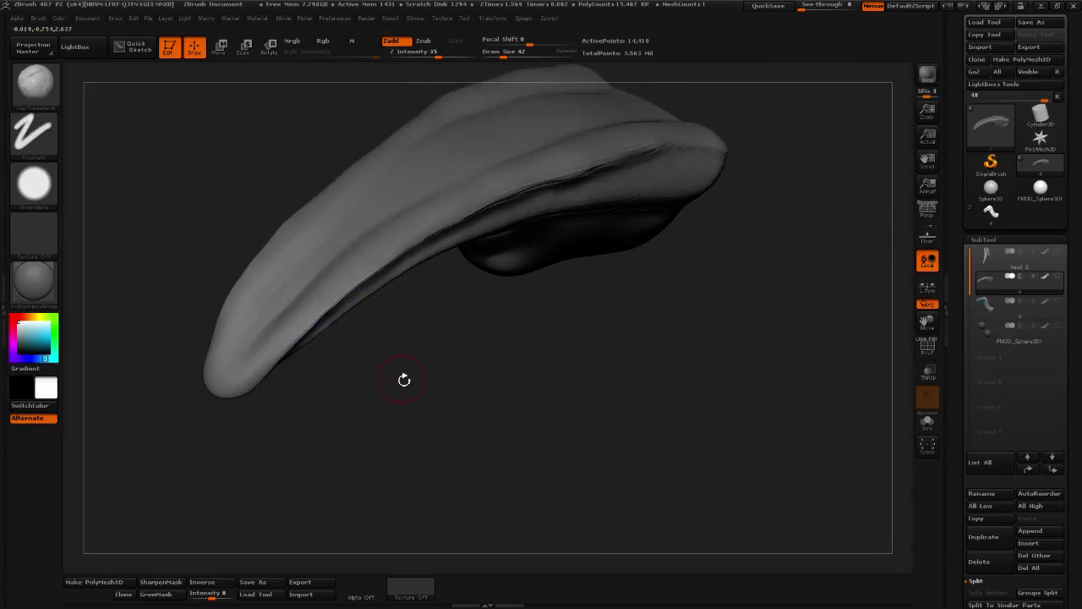
mouse_move(403, 380)
left_mouse_down()
mouse_move(380, 354)
mouse_move(416, 309)
mouse_move(307, 383)
mouse_move(350, 423)
mouse_move(349, 322)
mouse_move(404, 302)
mouse_move(407, 323)
left_mouse_up()
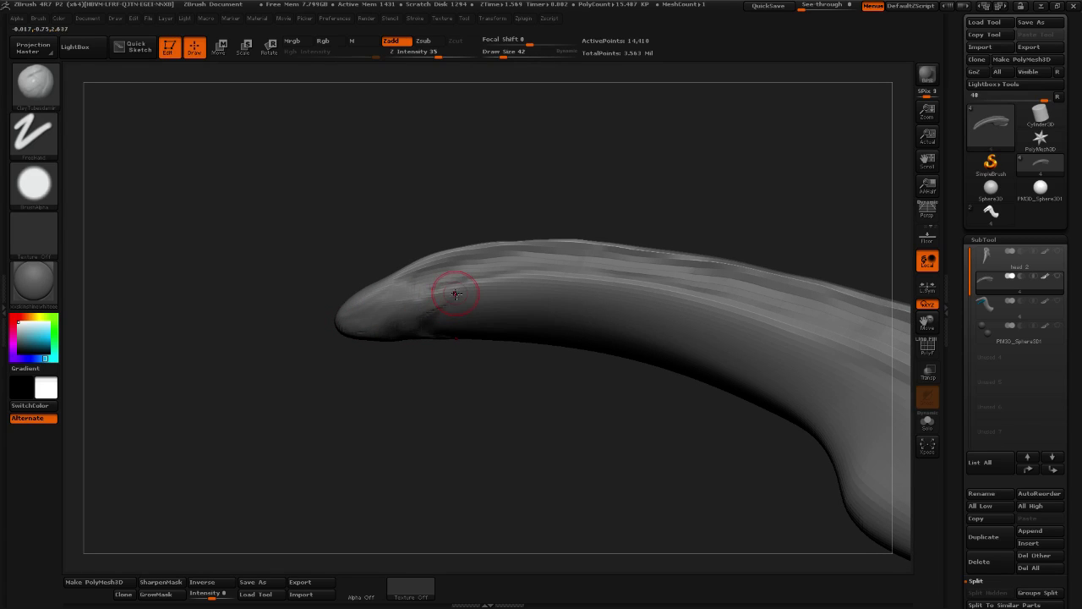
mouse_move(454, 295)
left_mouse_down()
mouse_move(430, 333)
mouse_move(443, 281)
left_mouse_up()
key("shift")
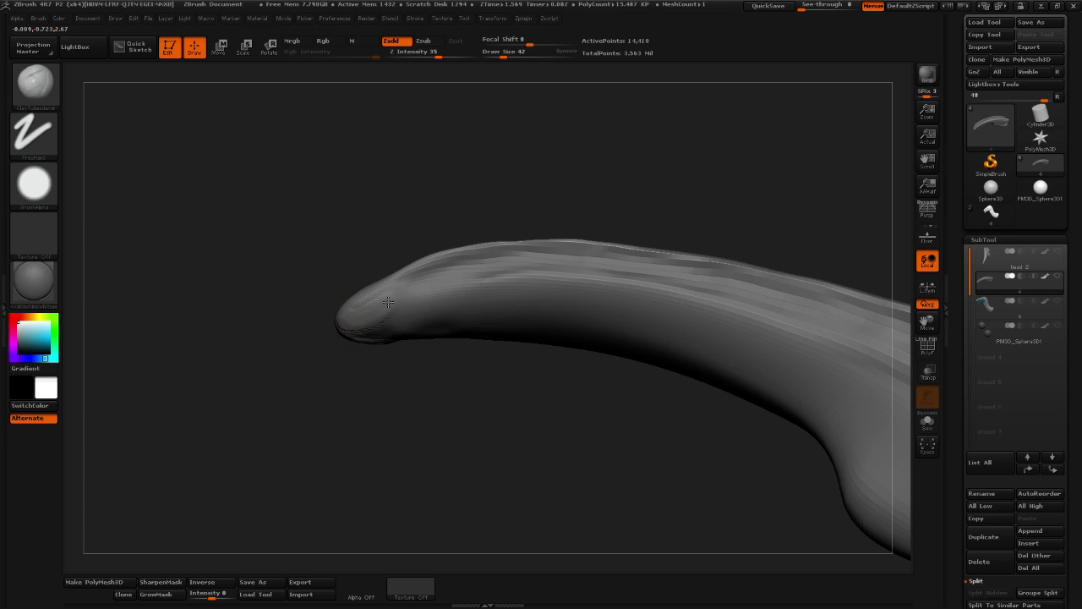
Smooth the clay strokes at the side of the tongue's tip and blend them into the side grooves
left_click_drag(393, 288, 391, 312, "shift")
left_click_drag(419, 315, 476, 303, "shift")
mouse_move(478, 381)
left_mouse_down()
mouse_move(481, 415)
mouse_move(461, 389)
left_mouse_up()
left_click_drag(338, 314, 371, 301, "shift")
mouse_move(397, 359)
left_mouse_down()
mouse_move(408, 345)
mouse_move(423, 397)
left_mouse_up()
mouse_move(514, 211)
left_mouse_down()
mouse_move(550, 254)
mouse_move(457, 322)
mouse_move(413, 319)
mouse_move(381, 279)
left_mouse_up()
left_click_drag(436, 362, 437, 345)
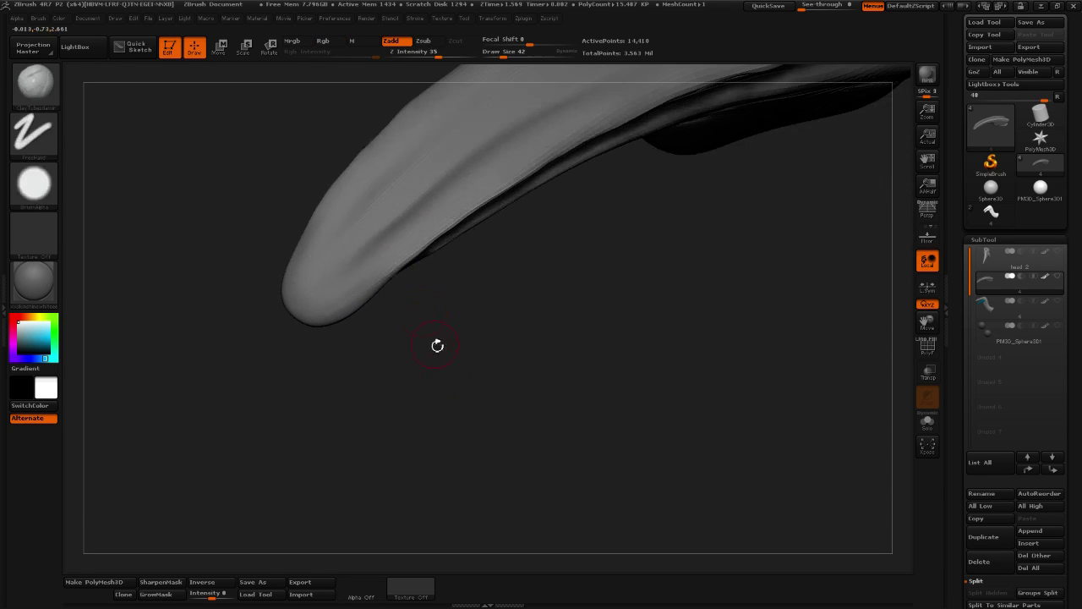
Smooth the grooves and the lower side edge of the tongue from the tip toward the base
left_click_drag(394, 258, 494, 194, "shift")
mouse_move(542, 254)
left_mouse_down()
mouse_move(567, 285)
mouse_move(538, 380)
left_mouse_up()
left_click_drag(446, 342, 441, 340)
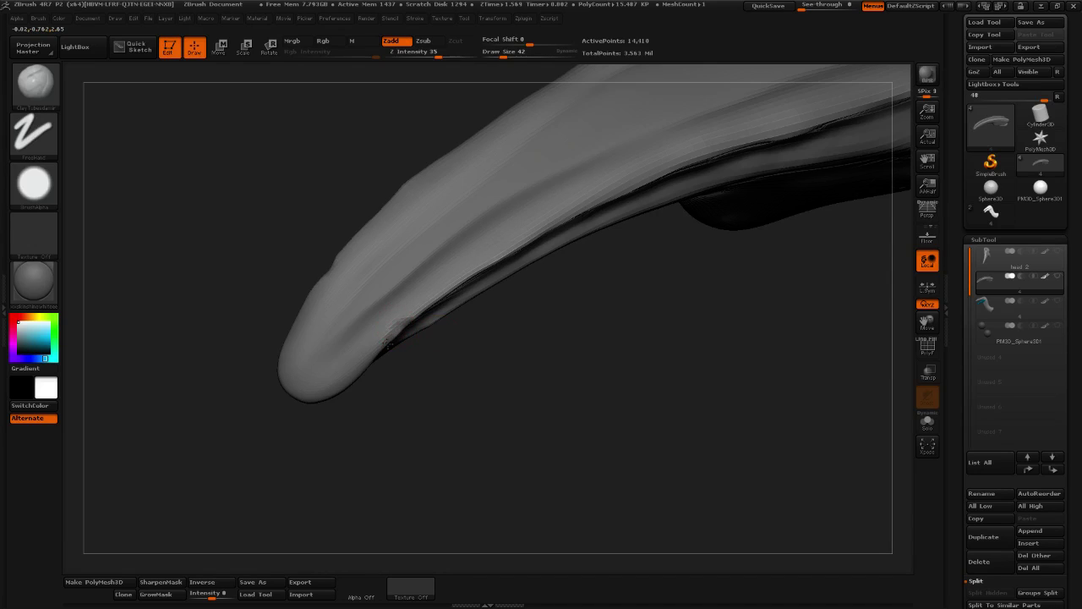
key("shift")
left_click_drag(629, 302, 513, 339)
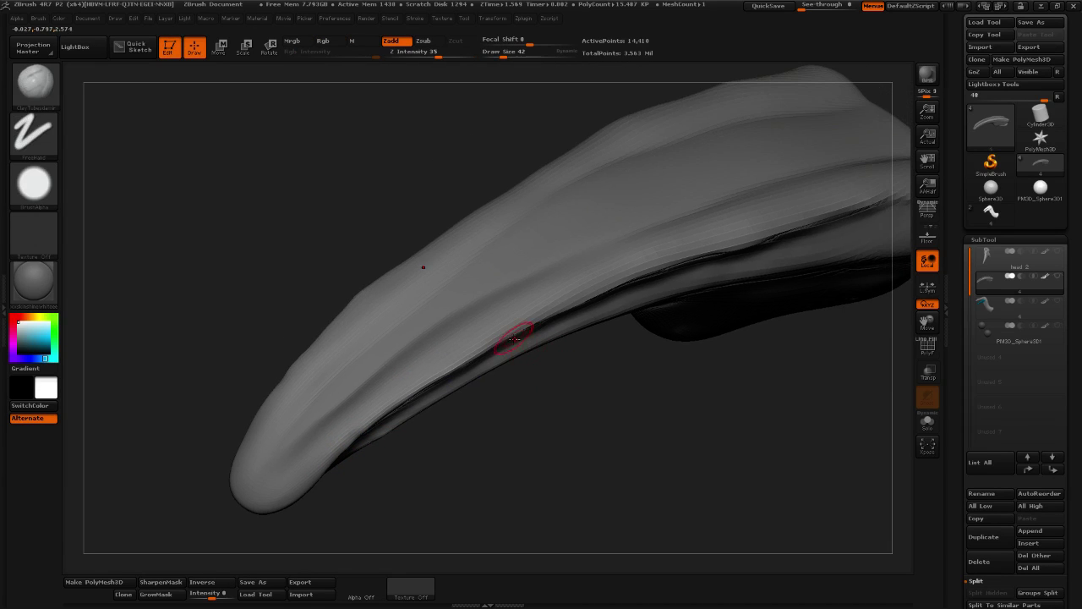
left_click_drag(688, 417, 710, 384)
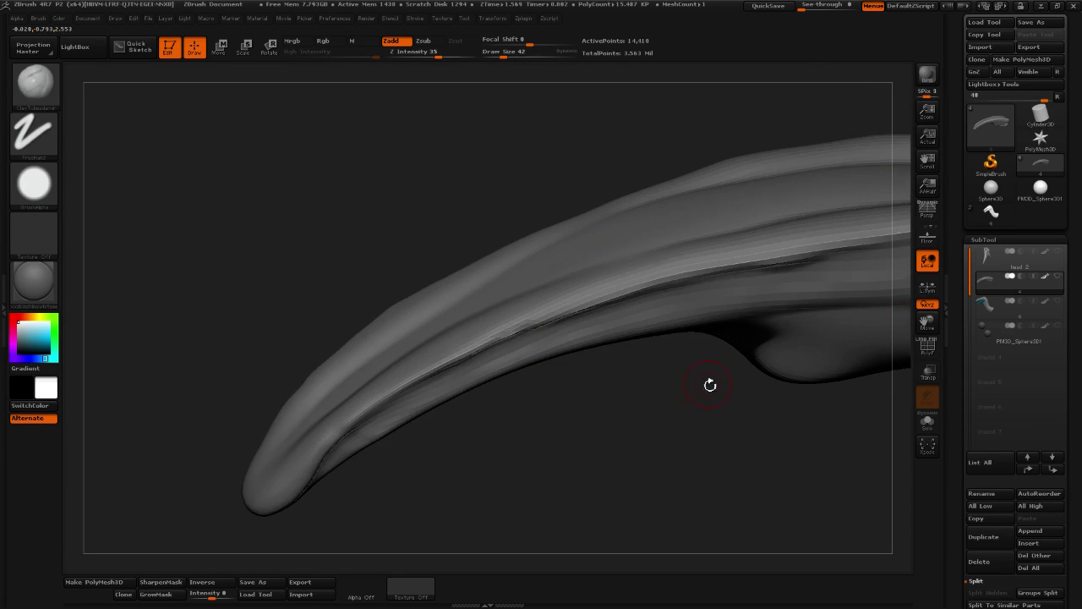
Unhide the masked head model and rotate the tongue downward about its base with the transpose line
left_click(1057, 302)
left_click_drag(512, 440, 583, 504, "alt")
left_click_drag(629, 556, 615, 537)
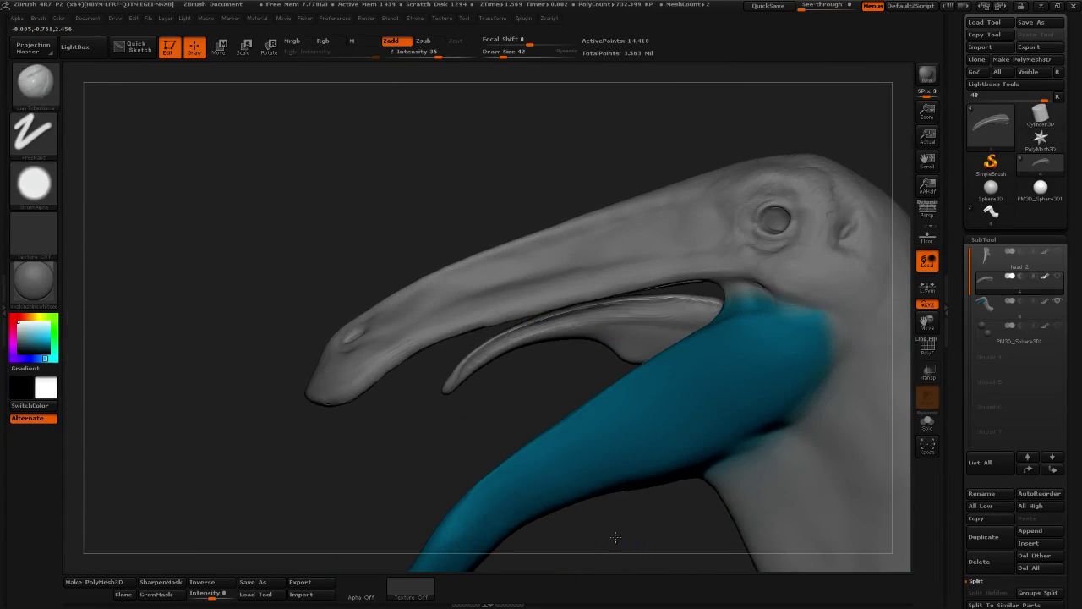
left_click_drag(425, 459, 550, 437)
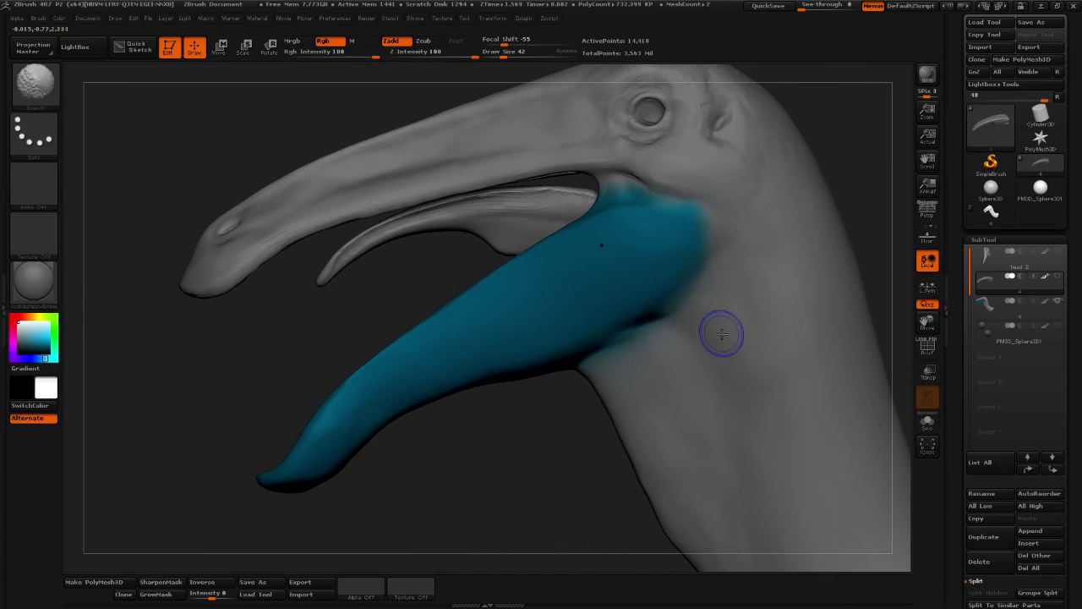
key("r")
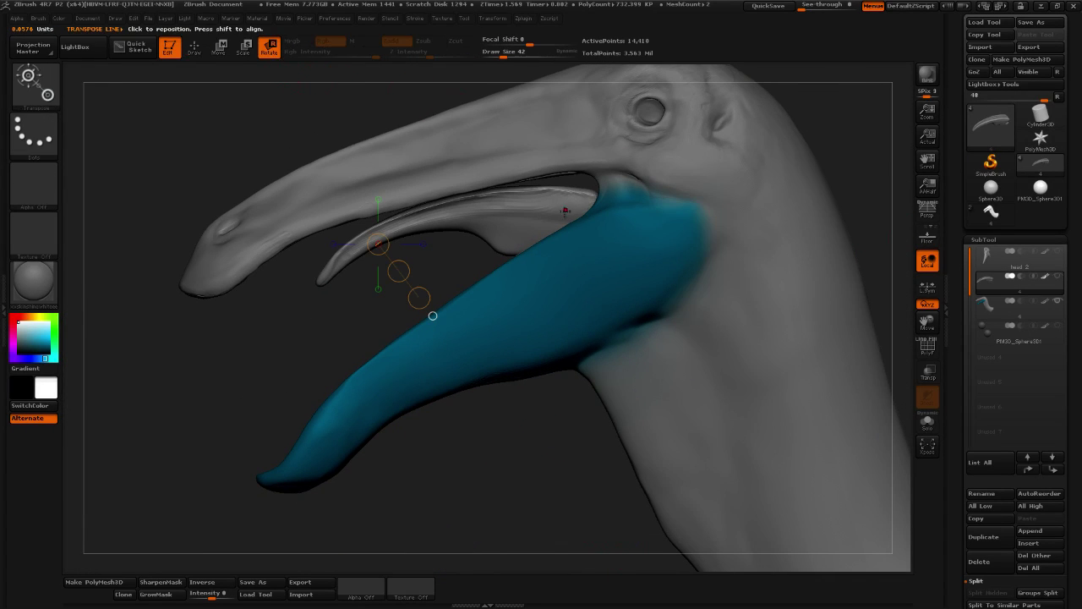
mouse_move(581, 208)
left_mouse_down()
mouse_move(476, 461)
mouse_move(523, 474)
mouse_move(538, 500)
mouse_move(499, 414)
left_mouse_up()
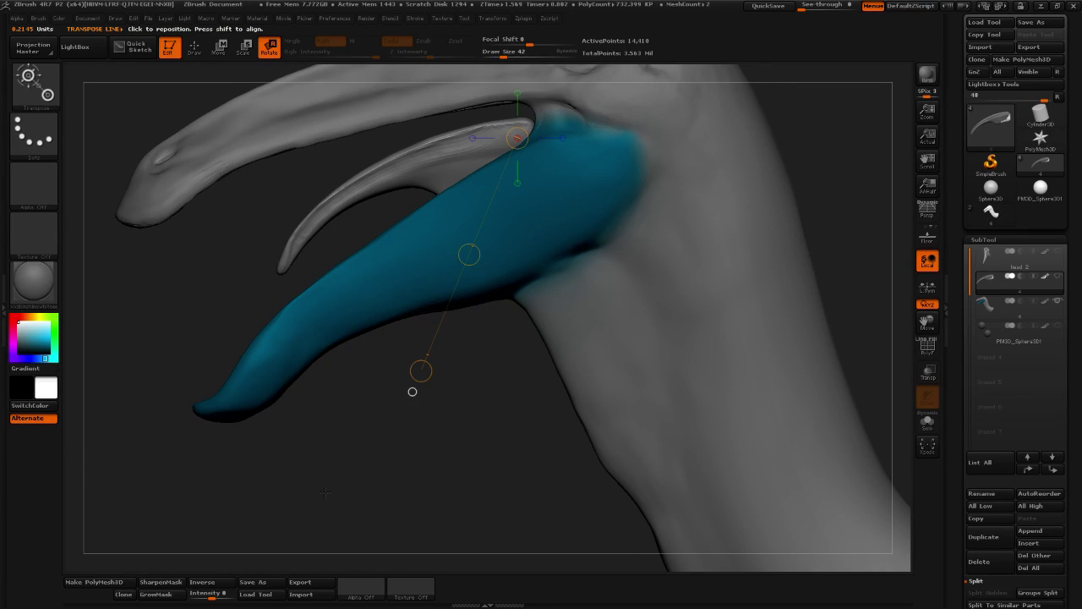
Move the tongue down into the lower jaw with the transpose line
left_click(219, 47)
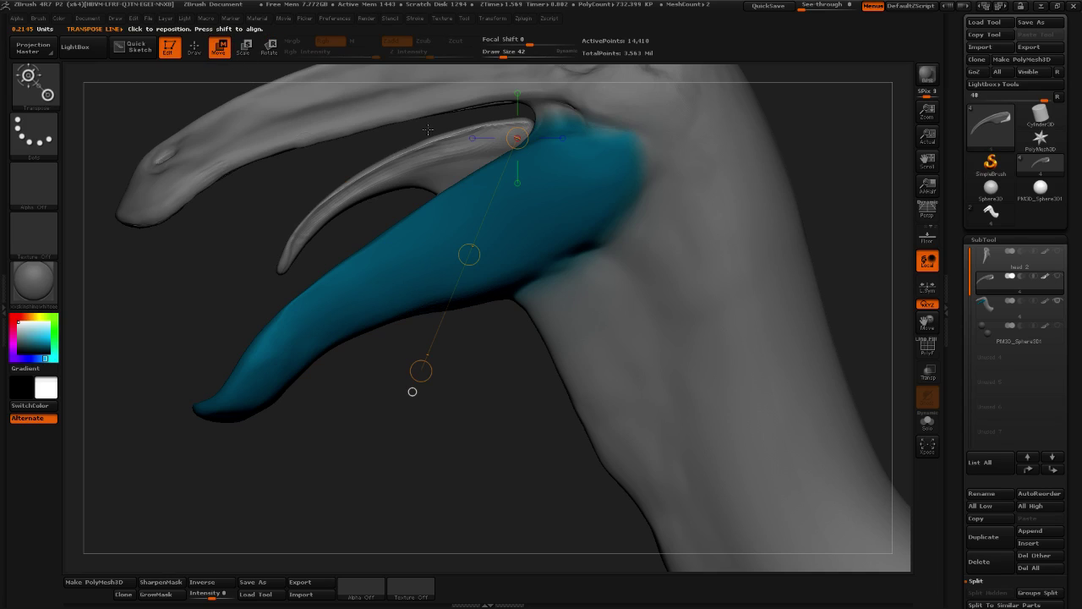
left_click_drag(476, 157, 488, 382, "shift")
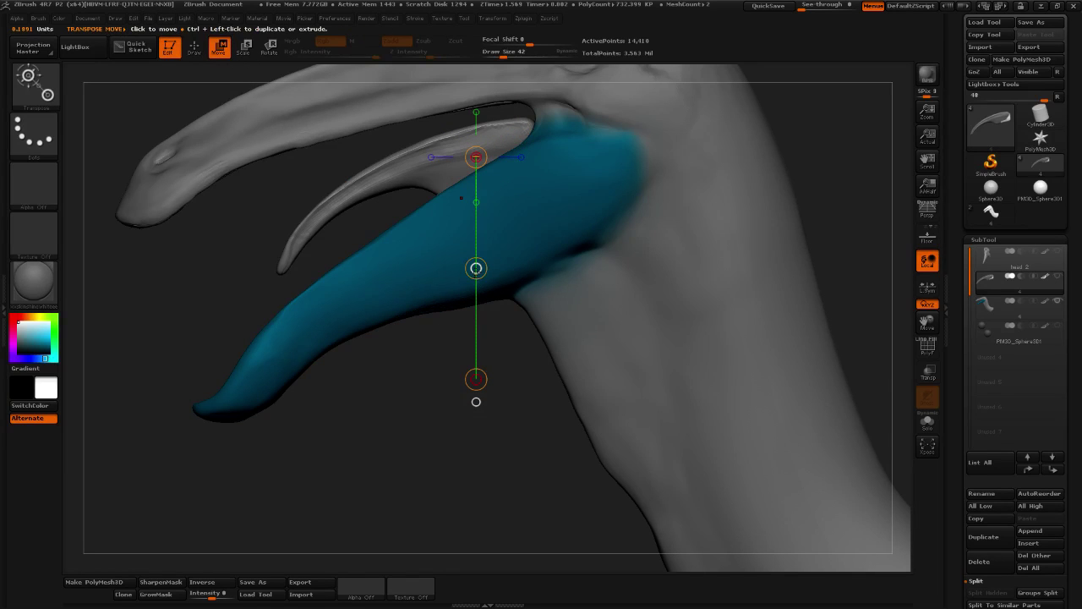
left_click_drag(476, 268, 482, 292)
left_click_drag(387, 386, 396, 318)
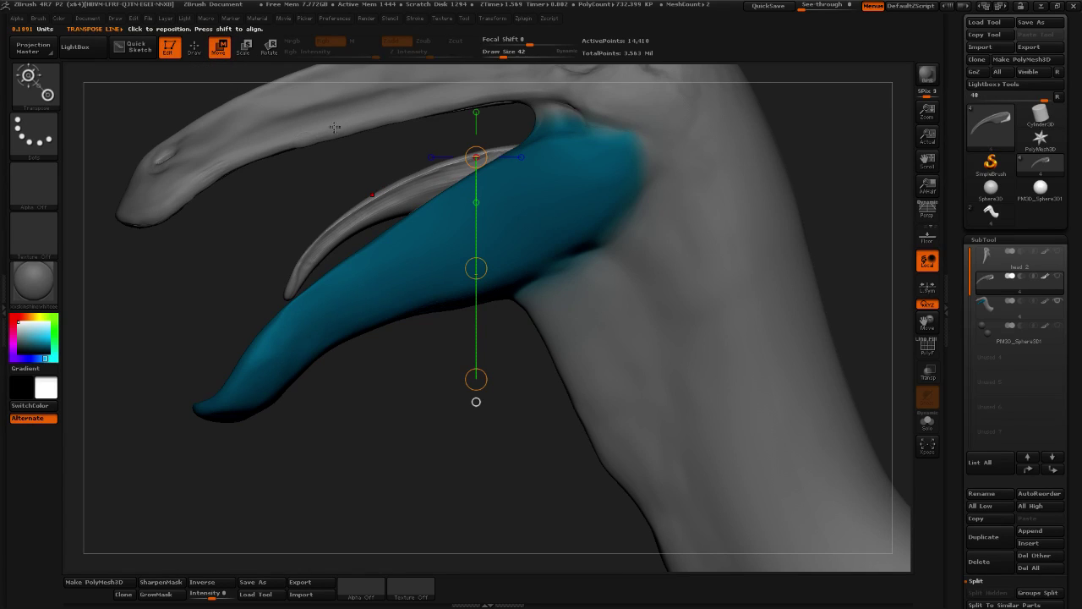
mouse_move(427, 185)
left_mouse_down()
mouse_move(505, 377)
mouse_move(474, 357)
left_mouse_up()
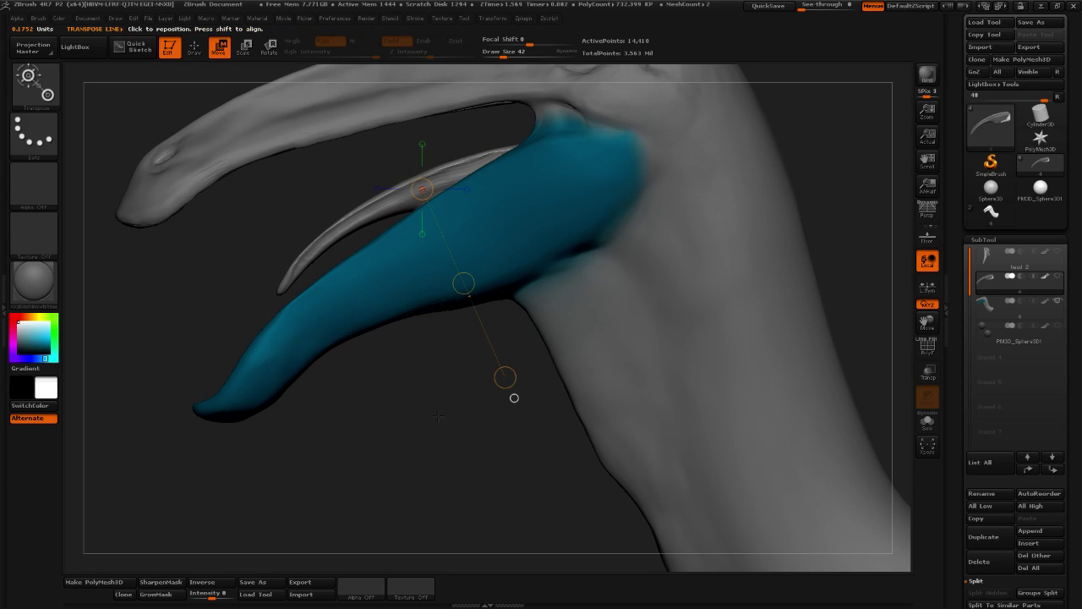
Rotate the tongue's tip upward about its base and nudge the tongue's position inside the lower jaw
left_click_drag(404, 427, 575, 353)
left_click_drag(393, 344, 358, 356, "alt")
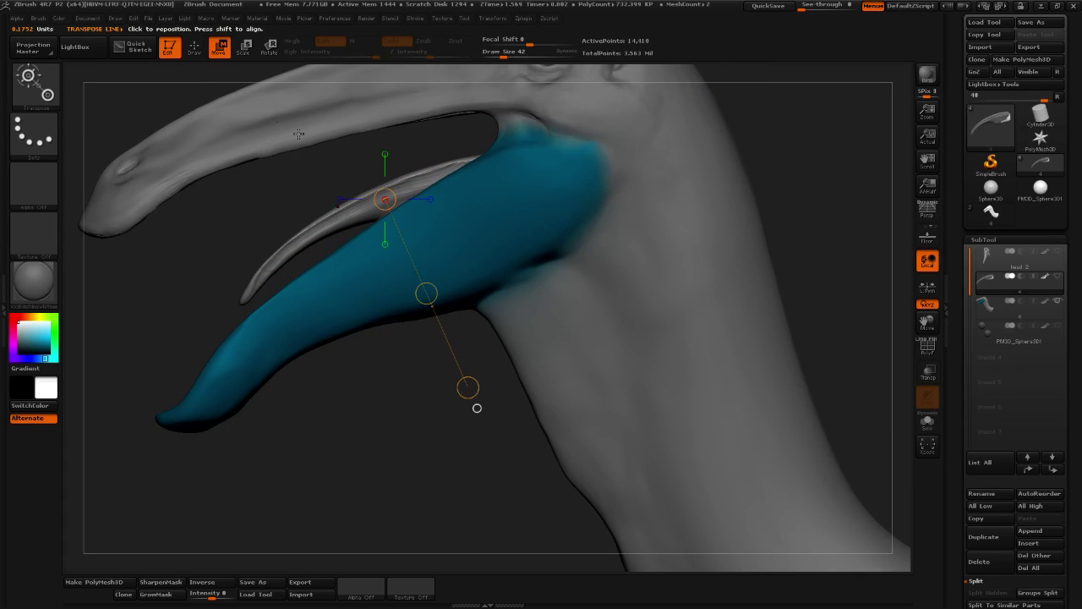
key("r")
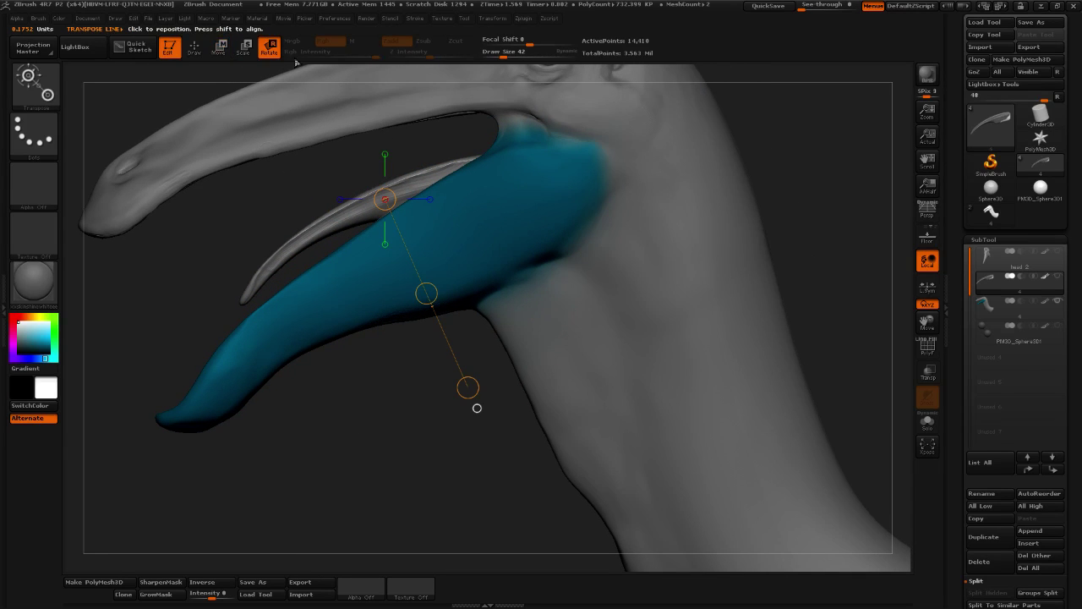
mouse_move(491, 169)
left_mouse_down()
mouse_move(338, 423)
mouse_move(316, 410)
mouse_move(321, 377)
mouse_move(303, 350)
left_mouse_up()
left_click(221, 51)
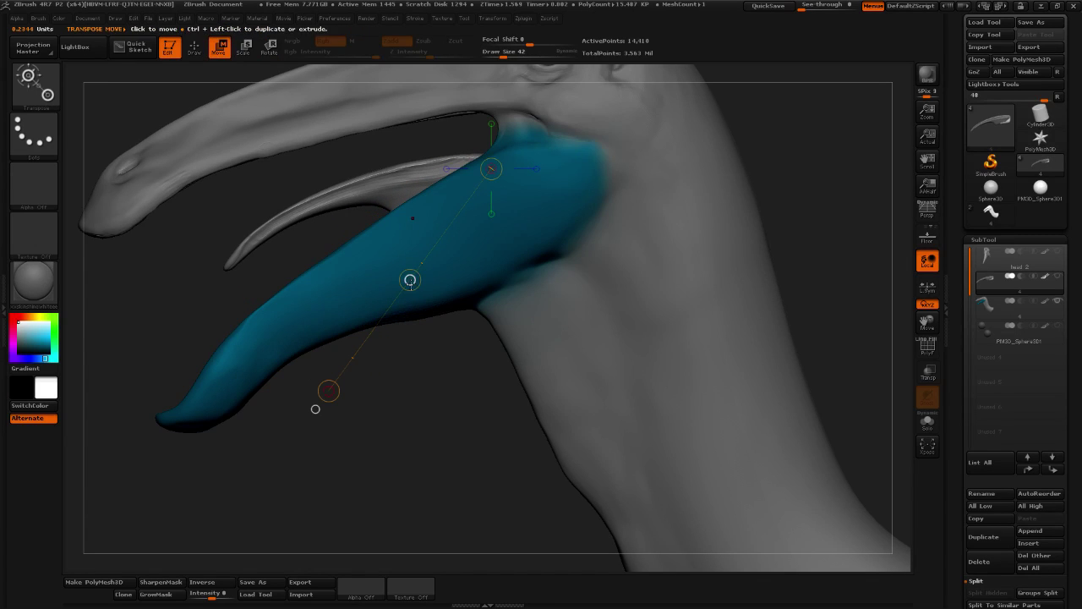
mouse_move(409, 278)
left_mouse_down()
mouse_move(414, 293)
mouse_move(409, 281)
left_mouse_up()
left_click_drag(440, 448, 499, 440)
left_click_drag(423, 280, 675, 159)
left_click_drag(800, 98, 741, 218, "alt")
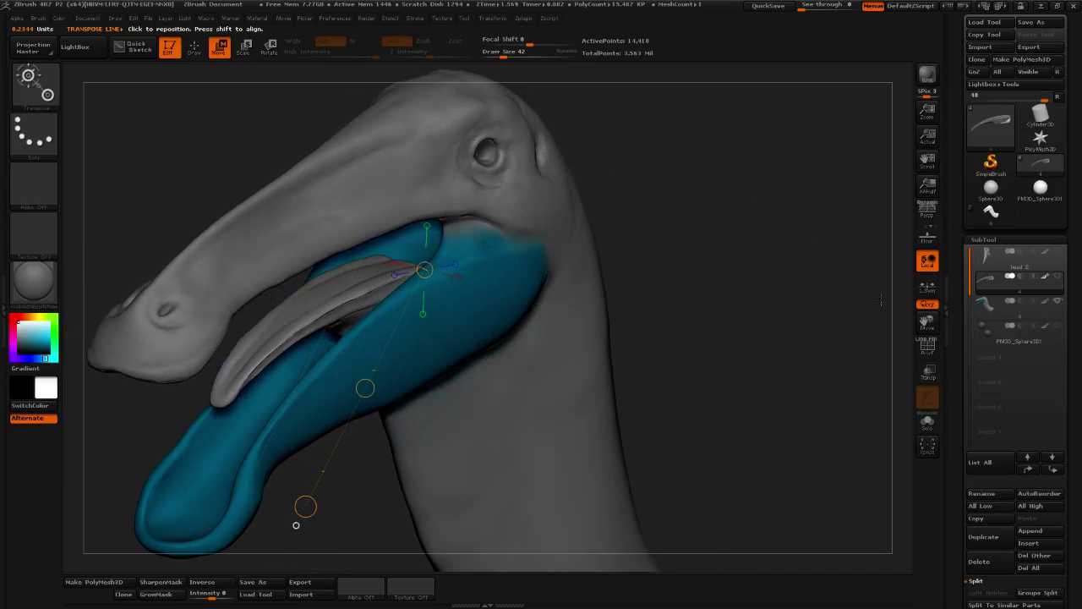
Turn on ghost transparency and pull the tongue's rear end back and up into the throat with the Move brush at draw size 175
left_click(931, 371)
left_click_drag(800, 340, 731, 304)
left_click(194, 47)
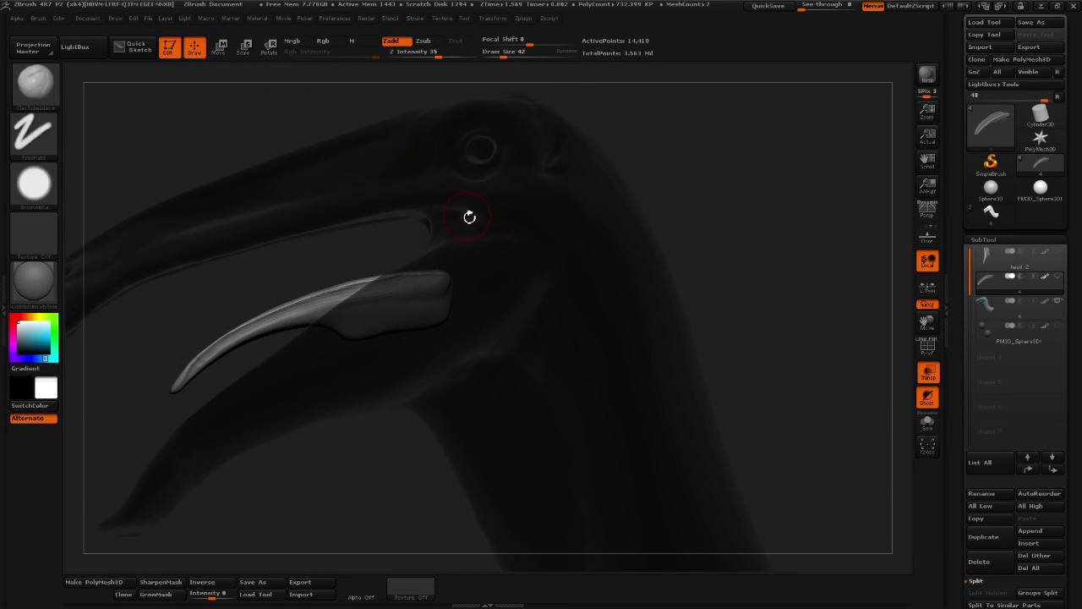
left_click(38, 84)
left_click(298, 95)
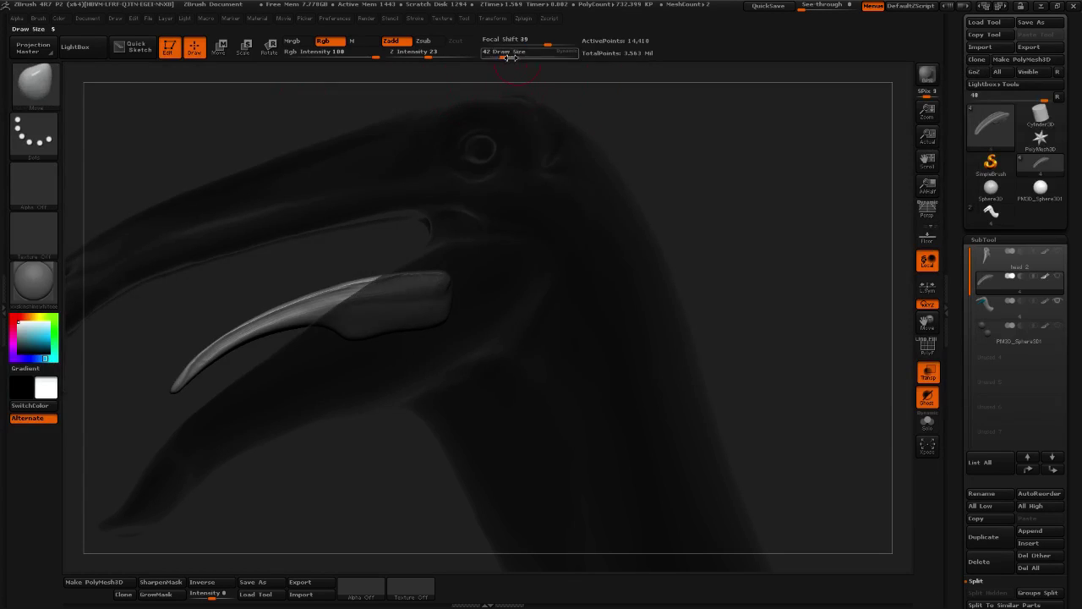
left_click_drag(446, 286, 494, 247)
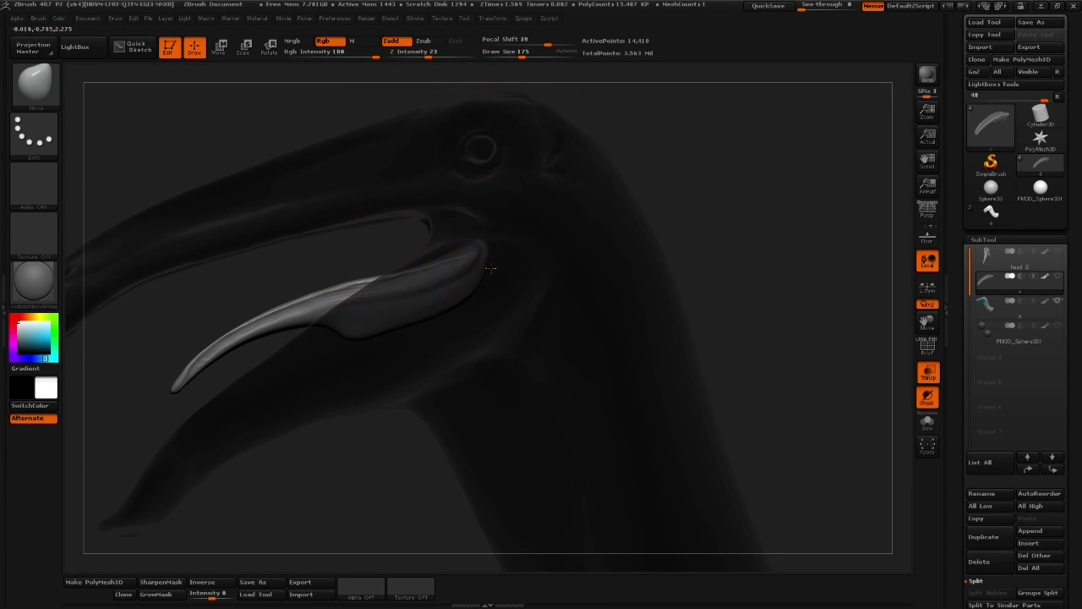
mouse_move(467, 262)
left_mouse_down()
mouse_move(479, 268)
mouse_move(494, 239)
left_mouse_up()
mouse_move(387, 286)
left_mouse_down()
mouse_move(375, 273)
mouse_move(296, 295)
left_mouse_up()
Adjust the sides of the tongue's base with the Move brush and stretch its rear end farther into the throat
mouse_move(686, 166)
left_mouse_down()
mouse_move(729, 180)
mouse_move(688, 167)
left_mouse_up()
left_click_drag(571, 223, 507, 244)
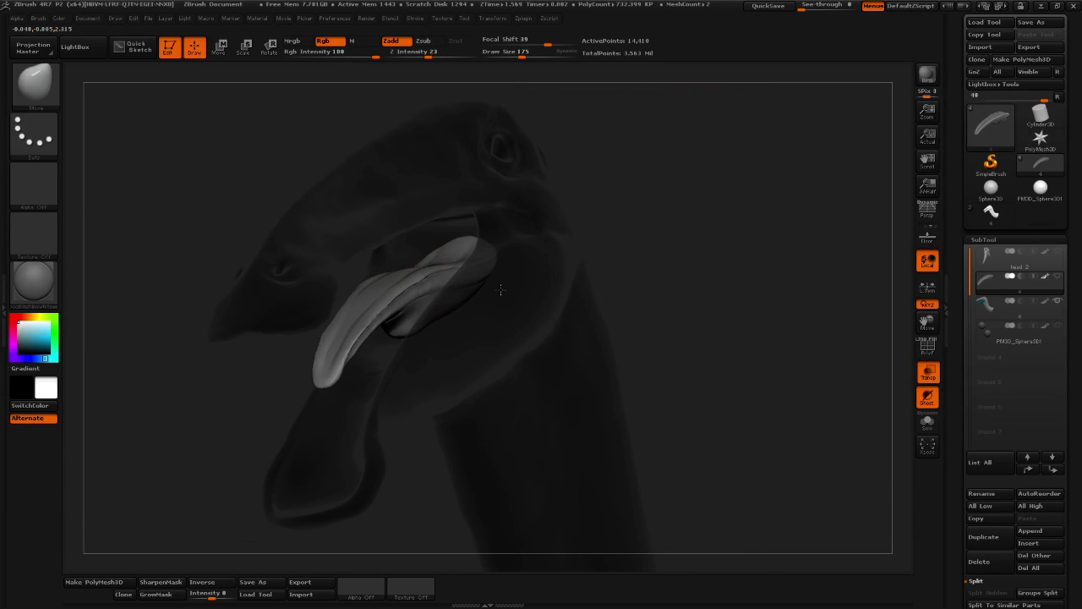
mouse_move(501, 290)
left_mouse_down()
mouse_move(512, 271)
mouse_move(465, 252)
left_mouse_up()
mouse_move(634, 197)
left_mouse_down()
mouse_move(685, 198)
mouse_move(691, 220)
mouse_move(502, 279)
left_mouse_up()
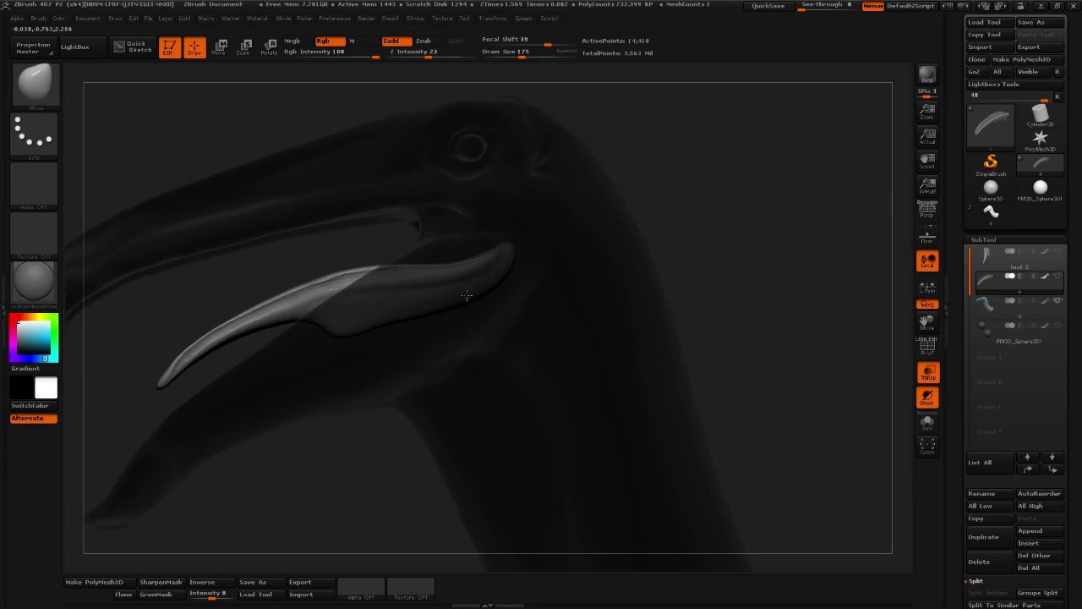
mouse_move(590, 217)
left_mouse_down()
mouse_move(713, 218)
mouse_move(508, 270)
left_mouse_up()
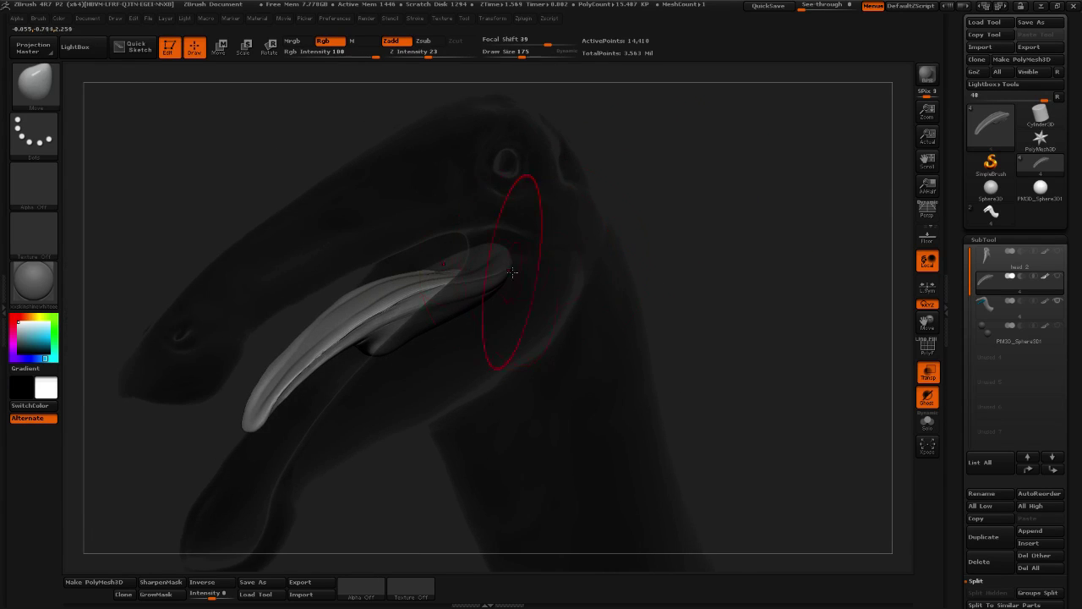
mouse_move(662, 261)
left_mouse_down()
mouse_move(628, 240)
mouse_move(763, 208)
mouse_move(725, 208)
left_mouse_up()
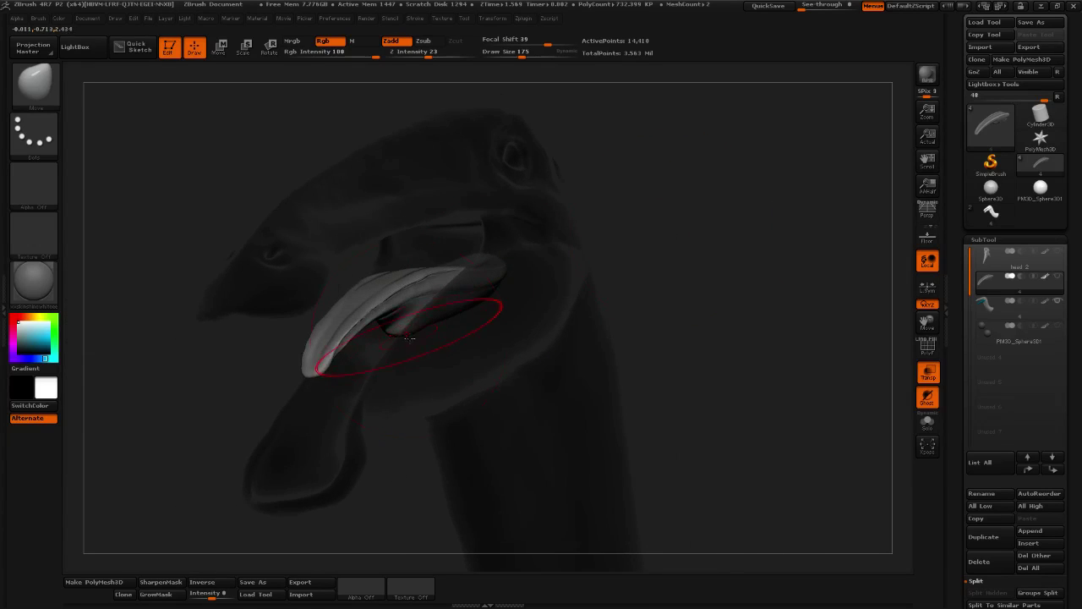
Pull the underside of the tongue down toward the jaw floor with the Move brush, refining its foot at draw size 72
right_click_drag(406, 336, 663, 196)
left_click_drag(664, 196, 670, 211)
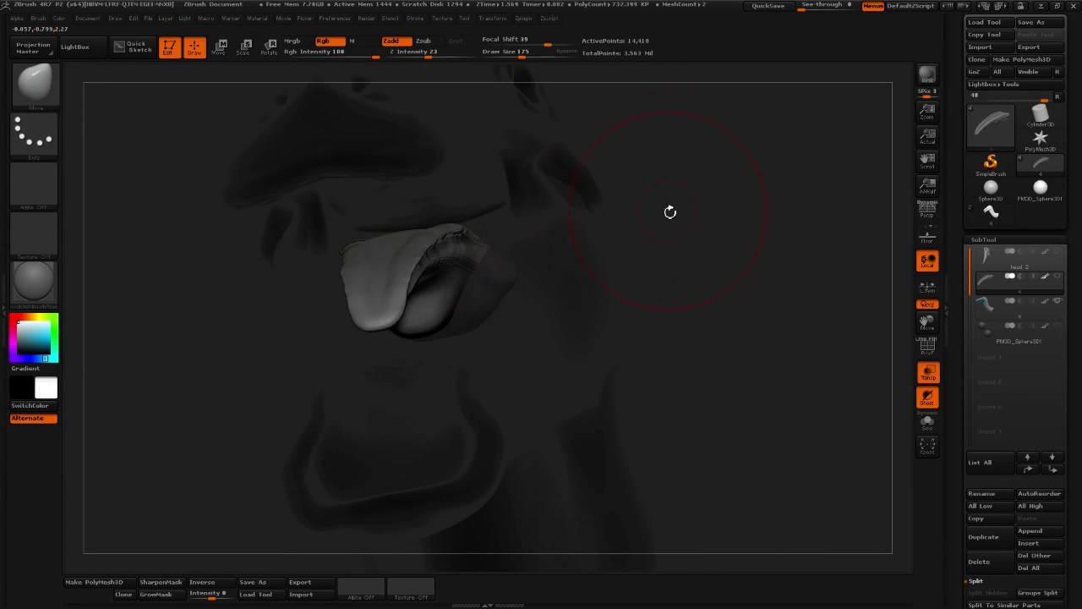
mouse_move(454, 301)
left_mouse_down()
mouse_move(418, 307)
mouse_move(450, 320)
mouse_move(434, 355)
mouse_move(440, 397)
left_mouse_up()
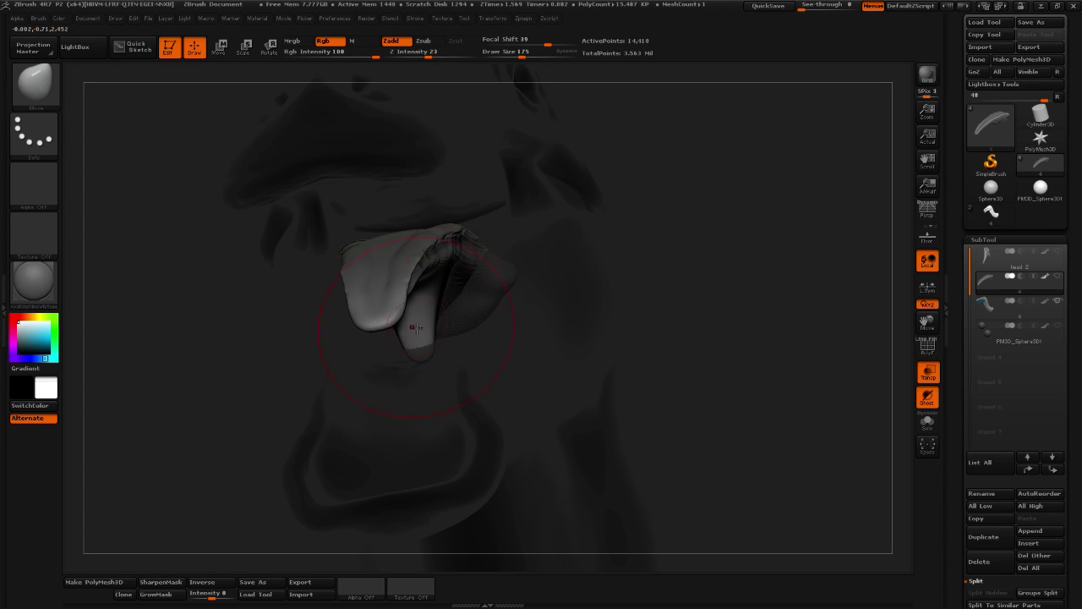
left_click_drag(416, 328, 411, 329)
left_click_drag(522, 52, 508, 53)
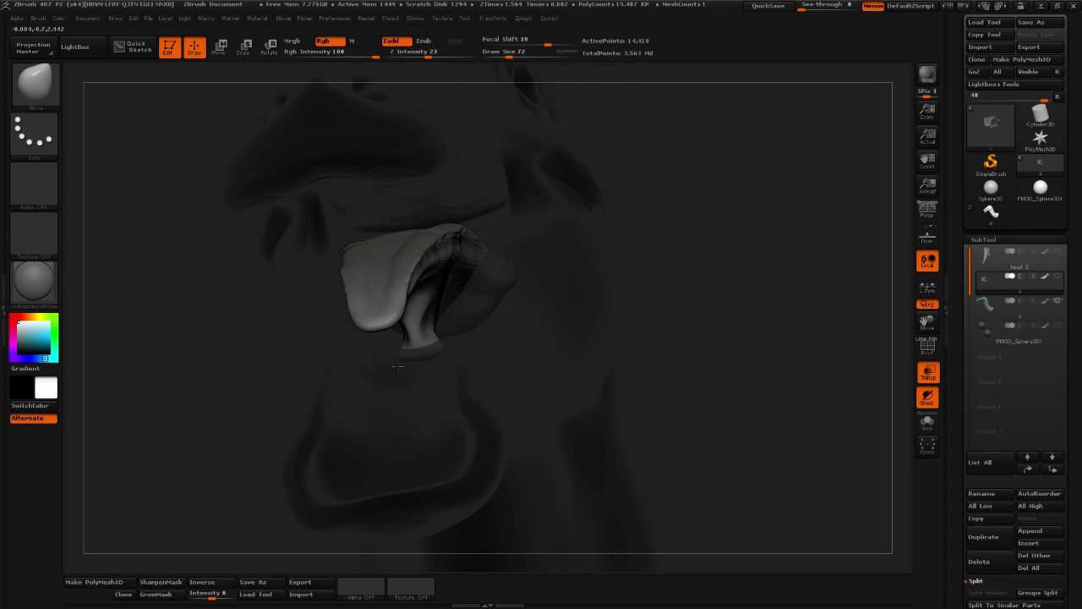
left_click_drag(599, 317, 613, 254)
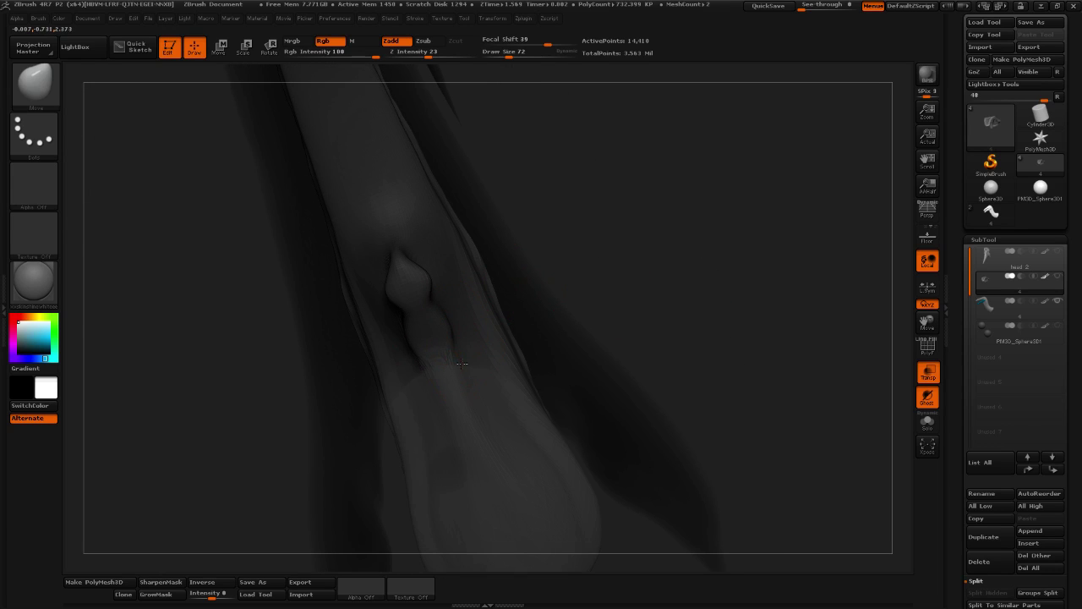
Smooth the bumpy ridge beneath the tongue and adjust its outline with the Move brush at draw size 72
key("b")
key("s")
key("t")
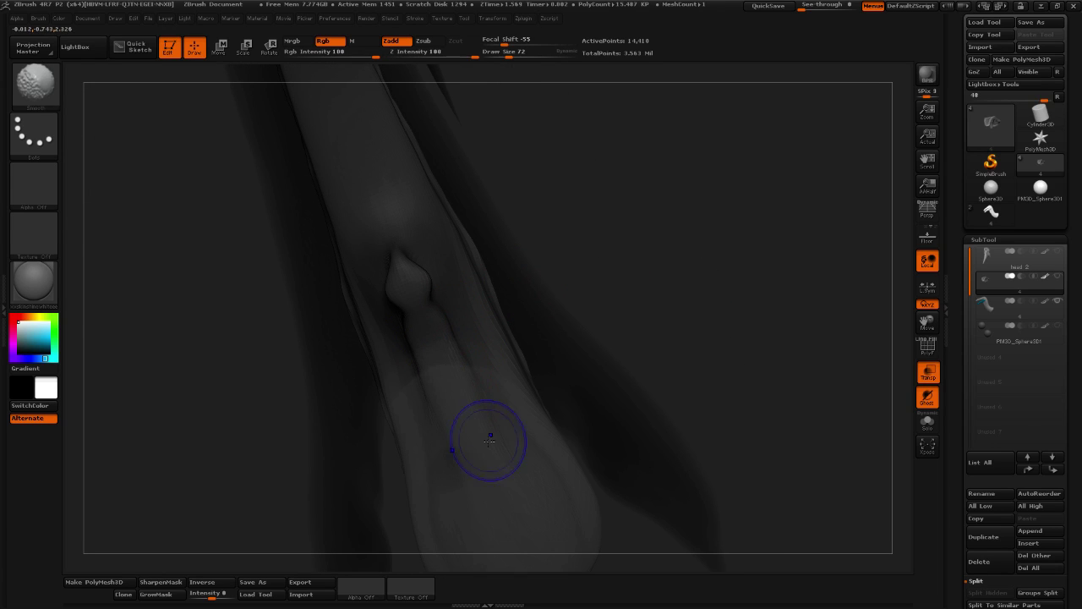
key("b")
key("m")
key("v")
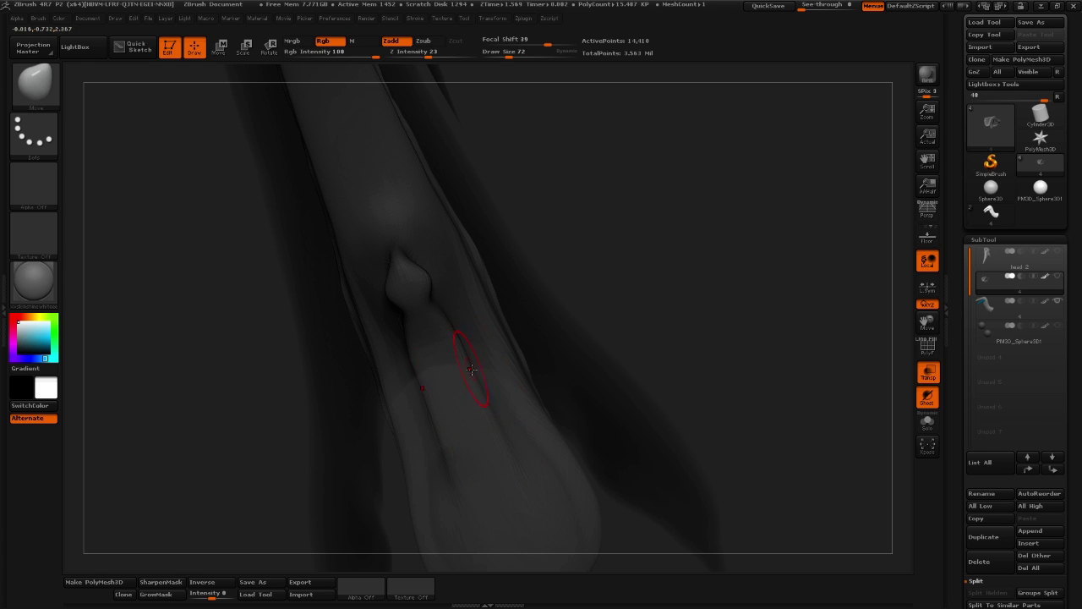
left_click_drag(709, 290, 591, 302)
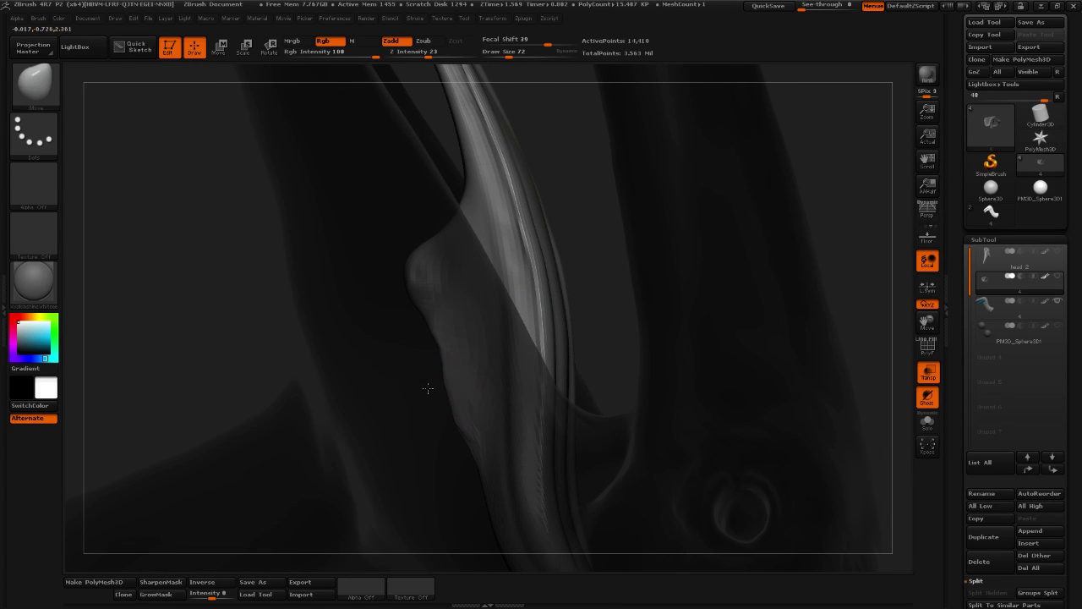
left_click_drag(429, 387, 457, 352)
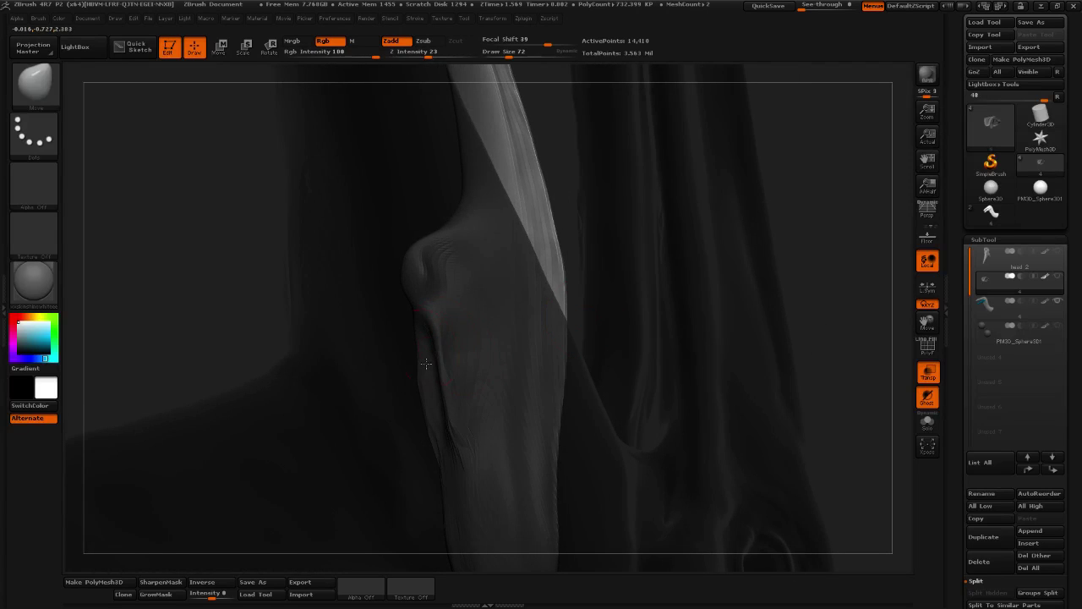
Reshape and smooth the ridge under the tongue with the Move brush at draw size 118, and reduce the draw size to 20
left_click_drag(509, 54, 515, 55)
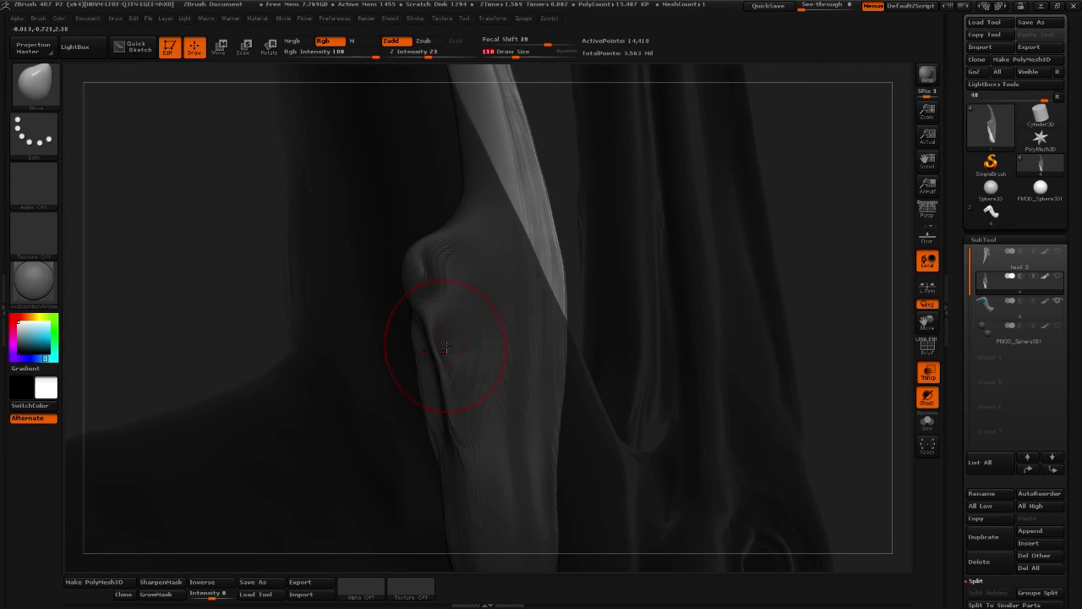
left_click_drag(448, 345, 435, 362)
left_click_drag(446, 422, 440, 447)
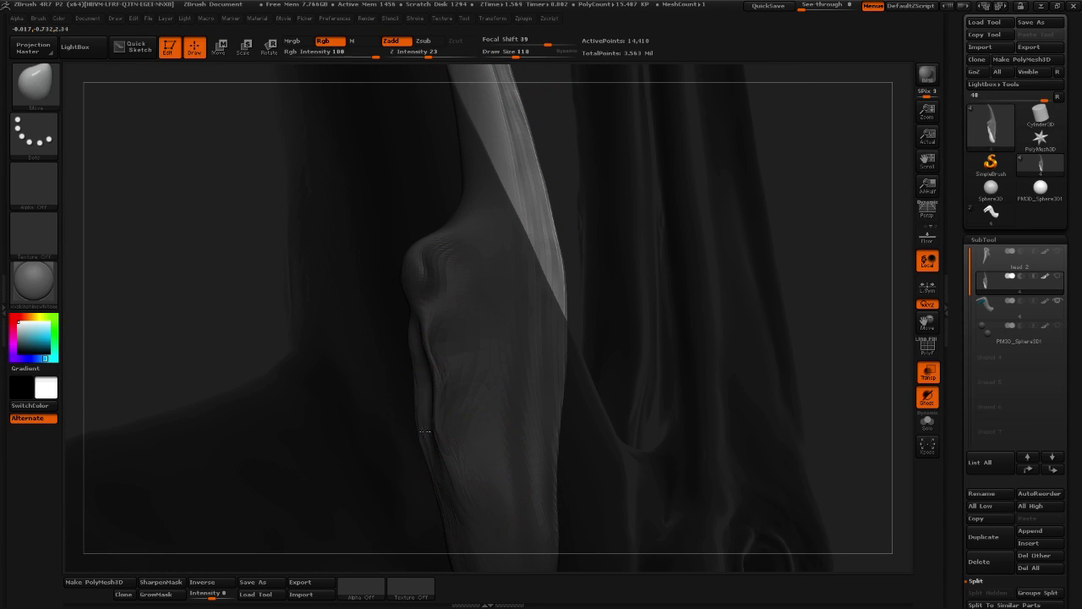
key("shift")
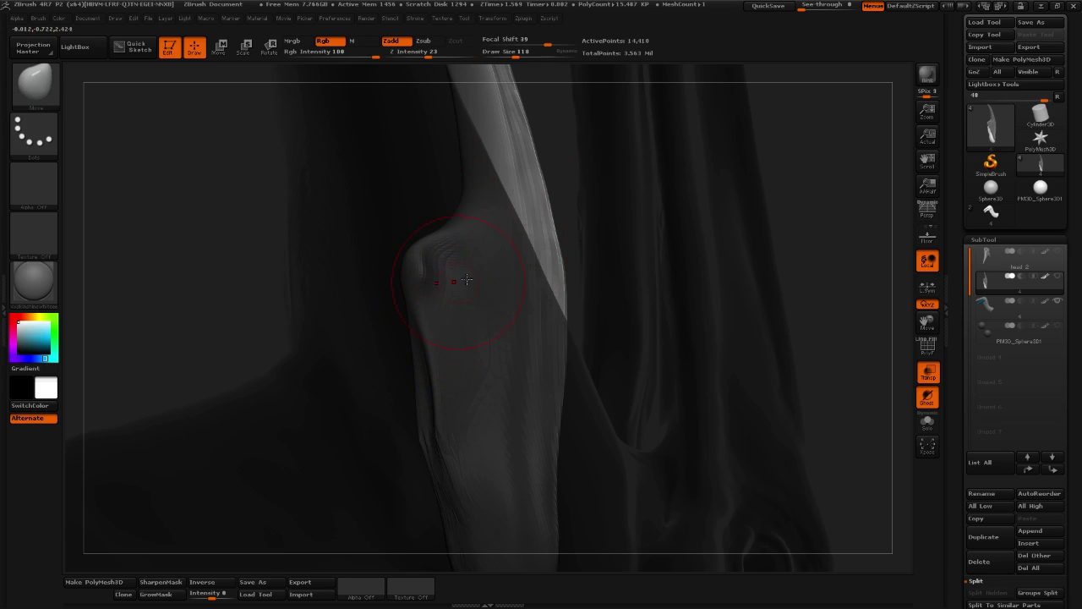
left_click(496, 54)
left_click_drag(240, 325, 301, 313)
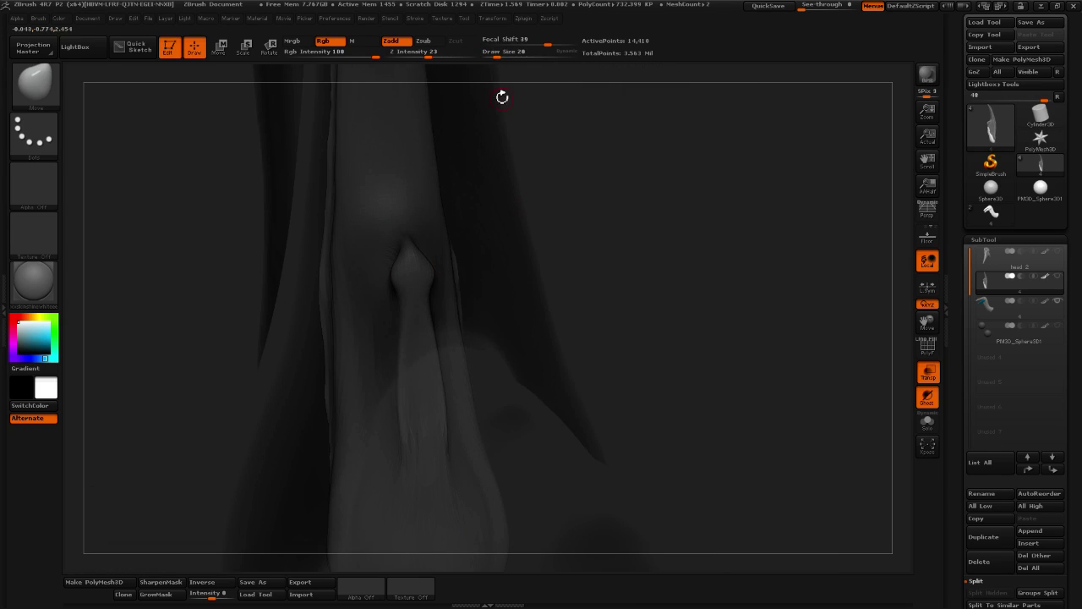
Smooth the front of the ridge beneath the tongue at draw size 45
left_click(504, 54)
left_click_drag(443, 314, 442, 290, "shift")
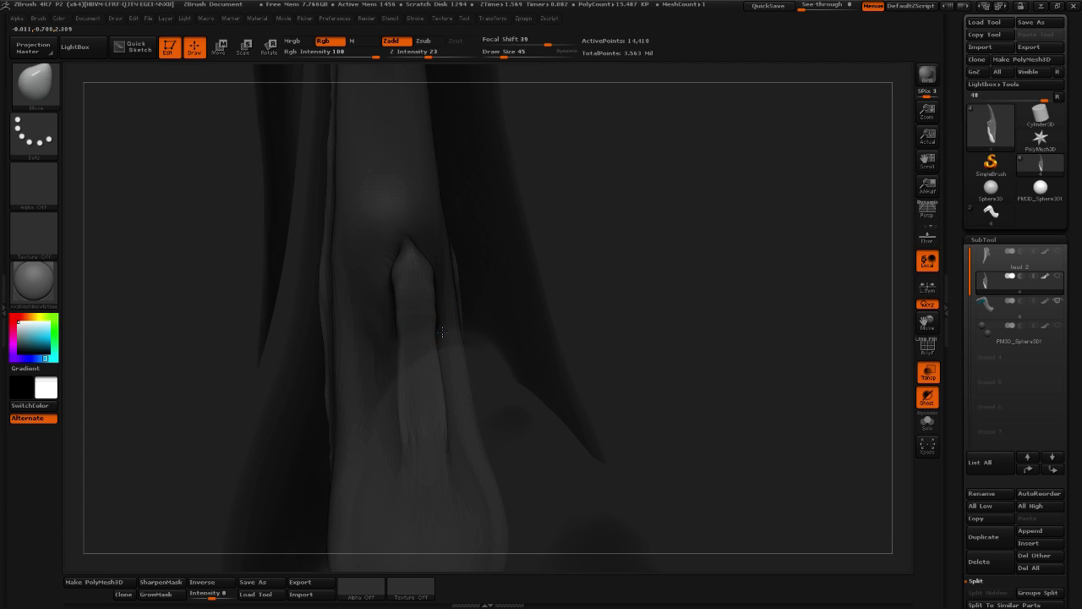
left_click_drag(626, 252, 551, 329)
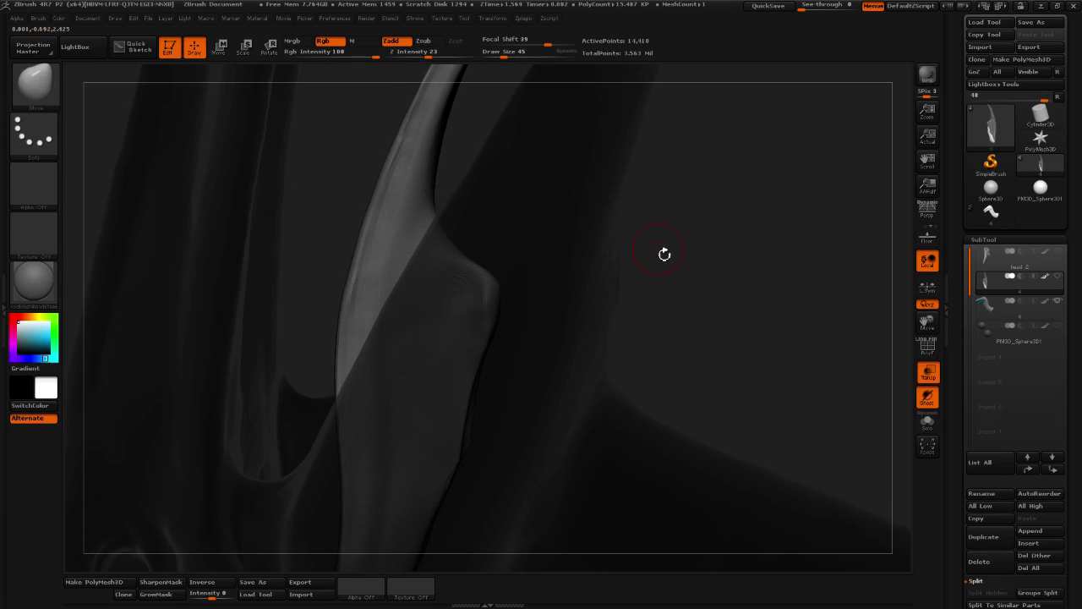
mouse_move(665, 251)
left_mouse_down()
mouse_move(686, 321)
mouse_move(753, 279)
mouse_move(770, 185)
mouse_move(800, 247)
mouse_move(617, 223)
left_mouse_up()
Sculpt fleshy folds where the tongue's underside meets its supporting ridge, using the ClayTubesdamir brush at draw size 50
left_click(49, 91)
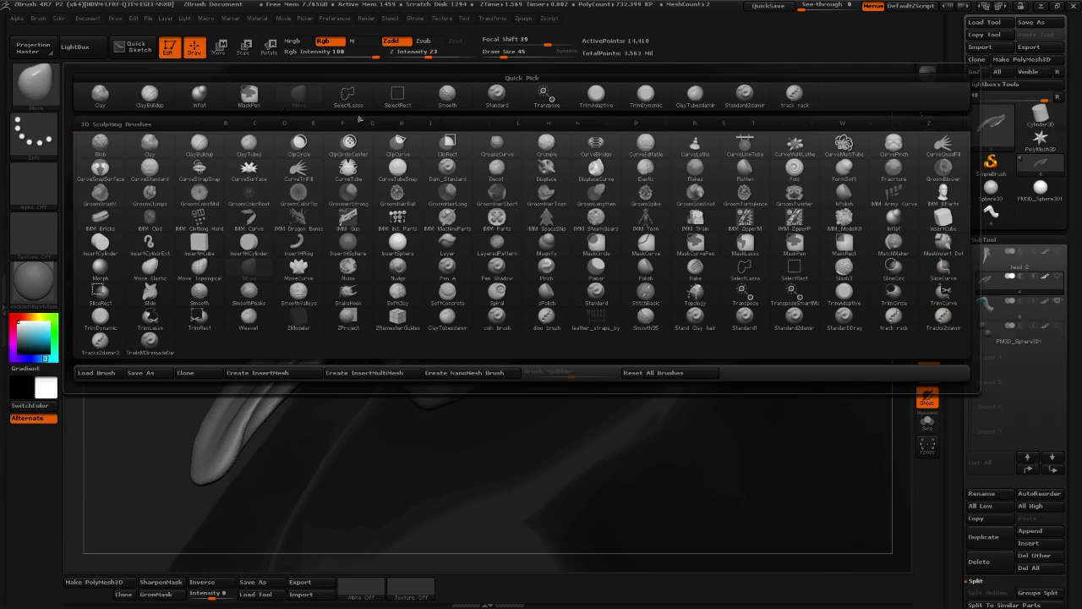
left_click(695, 94)
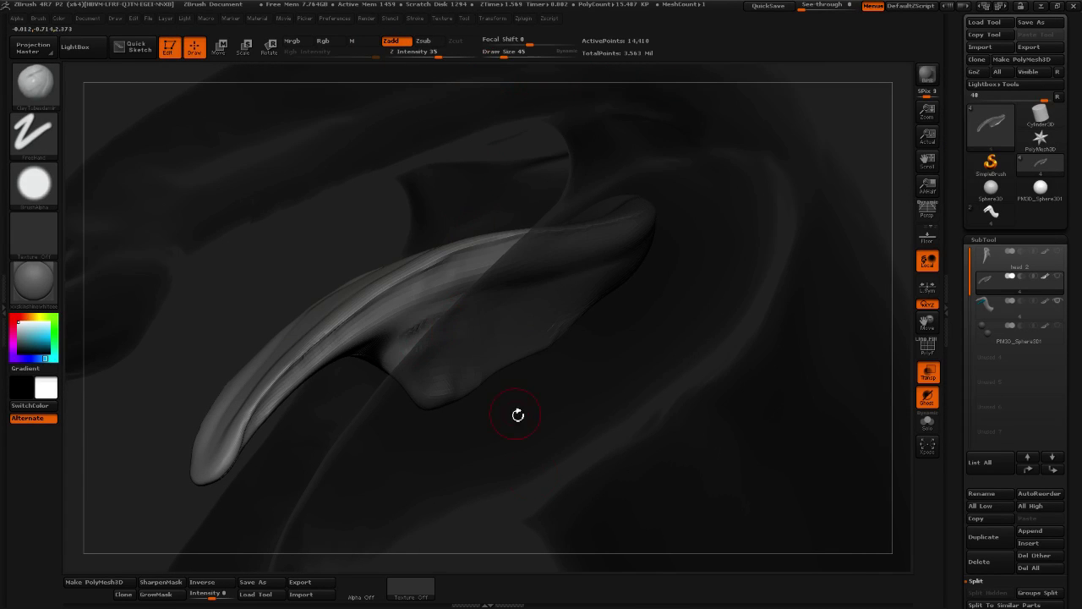
mouse_move(517, 415)
left_mouse_down("alt")
mouse_move(546, 462)
mouse_move(518, 392)
left_mouse_up("alt")
left_click_drag(503, 56, 507, 56)
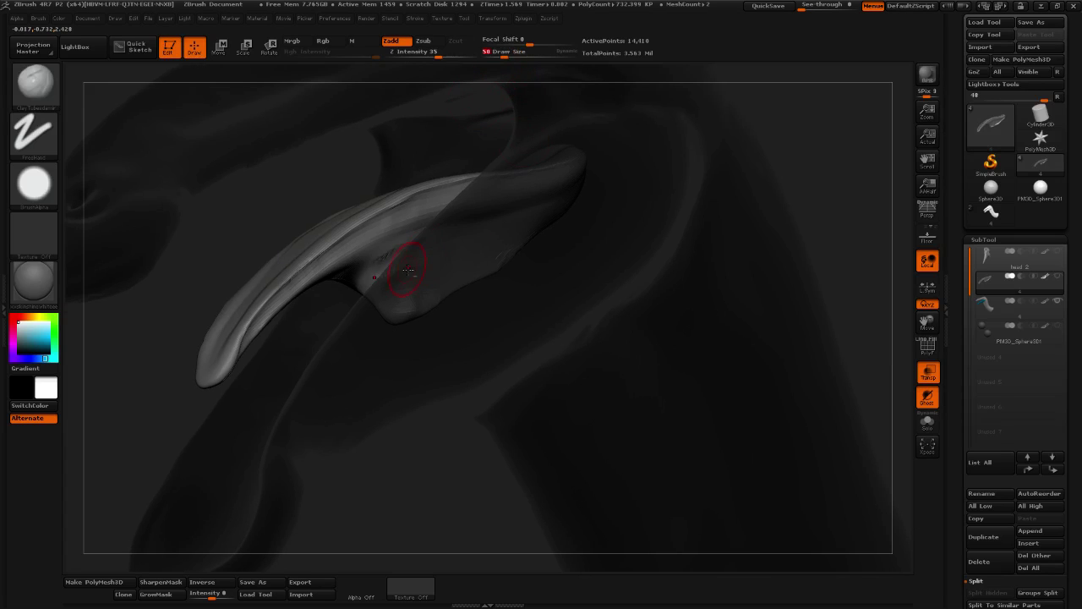
mouse_move(404, 249)
left_mouse_down()
mouse_move(361, 265)
mouse_move(414, 238)
left_mouse_up()
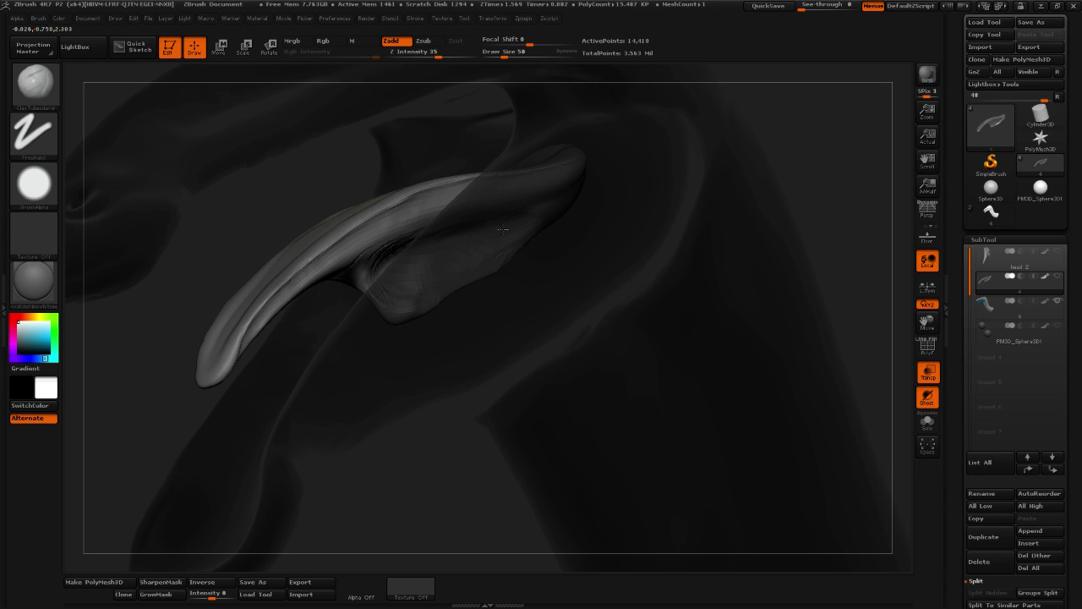
mouse_move(457, 332)
left_mouse_down()
mouse_move(499, 313)
mouse_move(542, 262)
mouse_move(448, 264)
mouse_move(461, 229)
mouse_move(450, 242)
left_mouse_up()
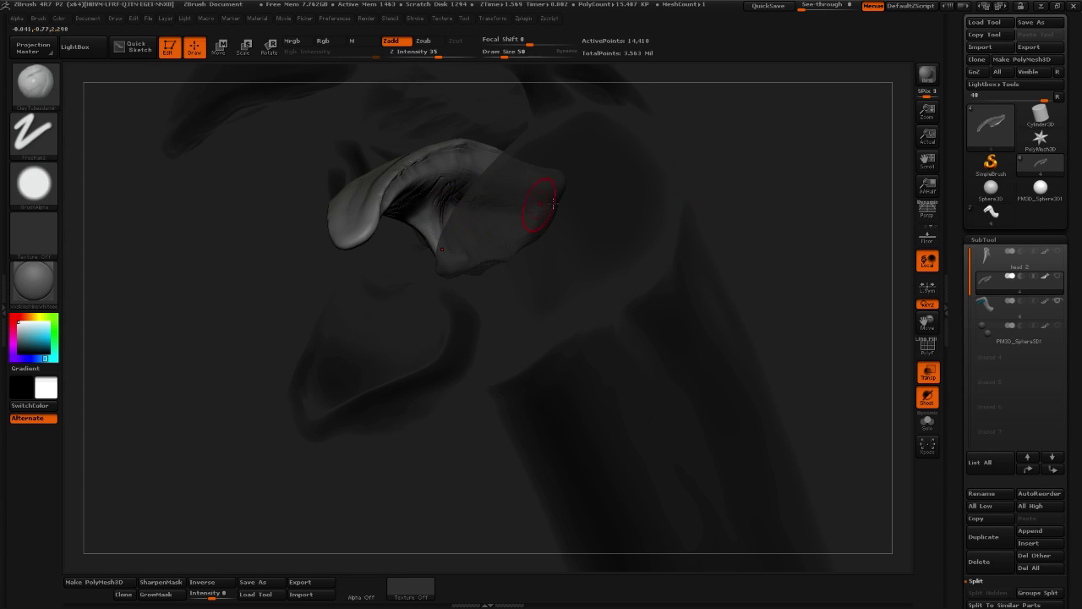
left_click_drag(553, 203, 601, 169)
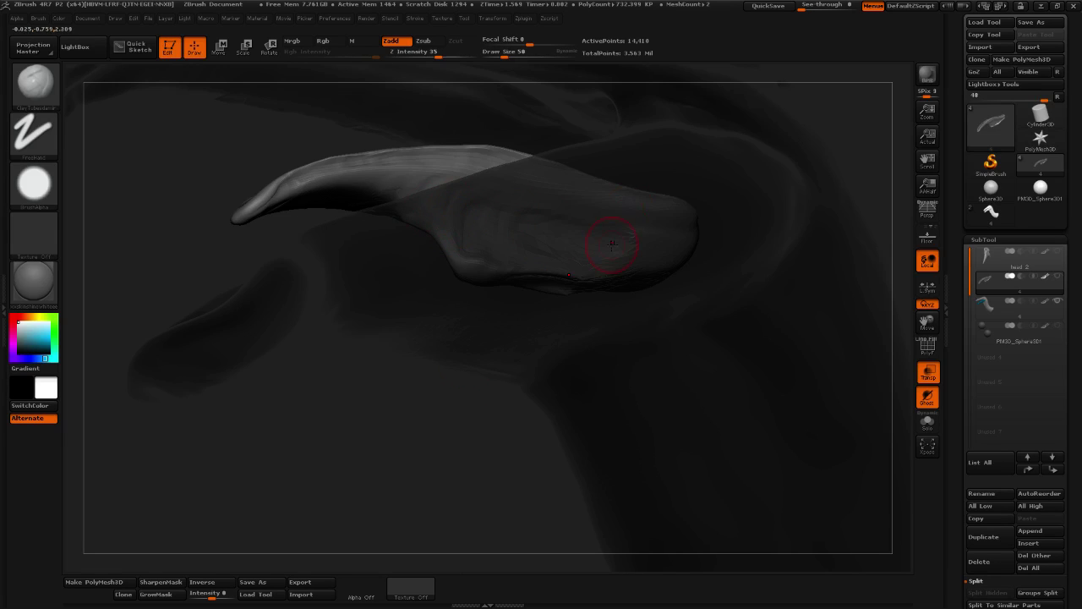
left_click_drag(541, 338, 409, 503)
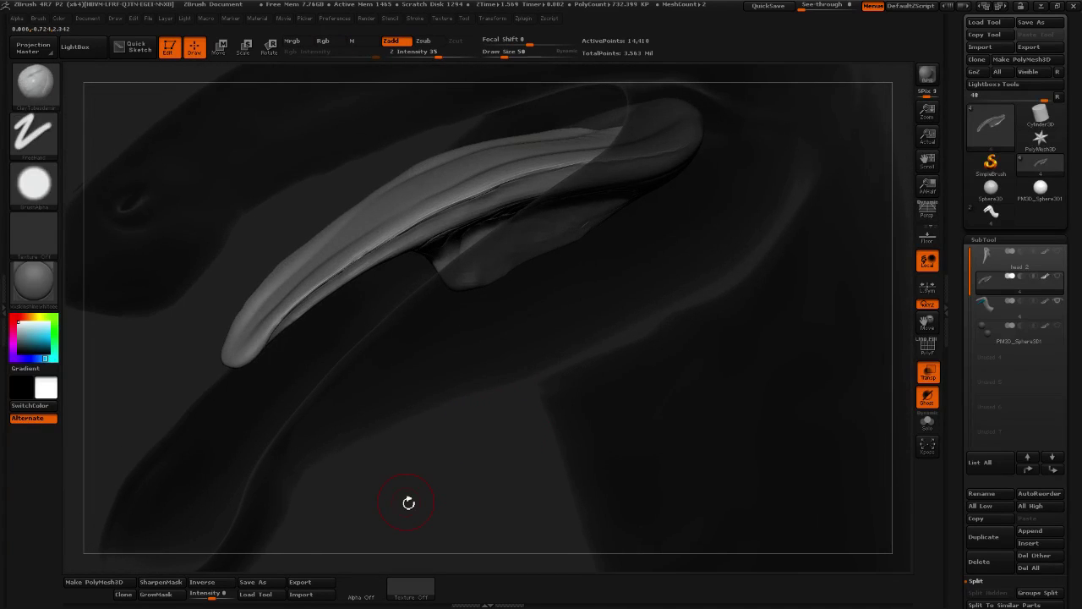
left_click_drag(456, 409, 464, 365)
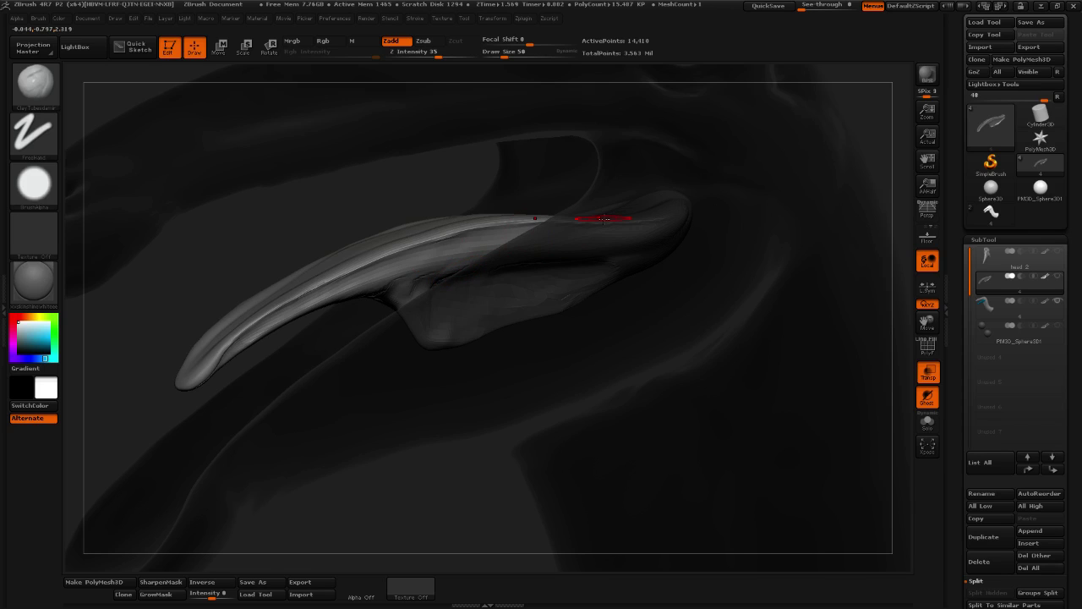
Switch to Windows Photo Viewer, examine the tongue and its attachment in the open-beaked goose reference photo, and return to ZBrush
mouse_move(1018, 332)
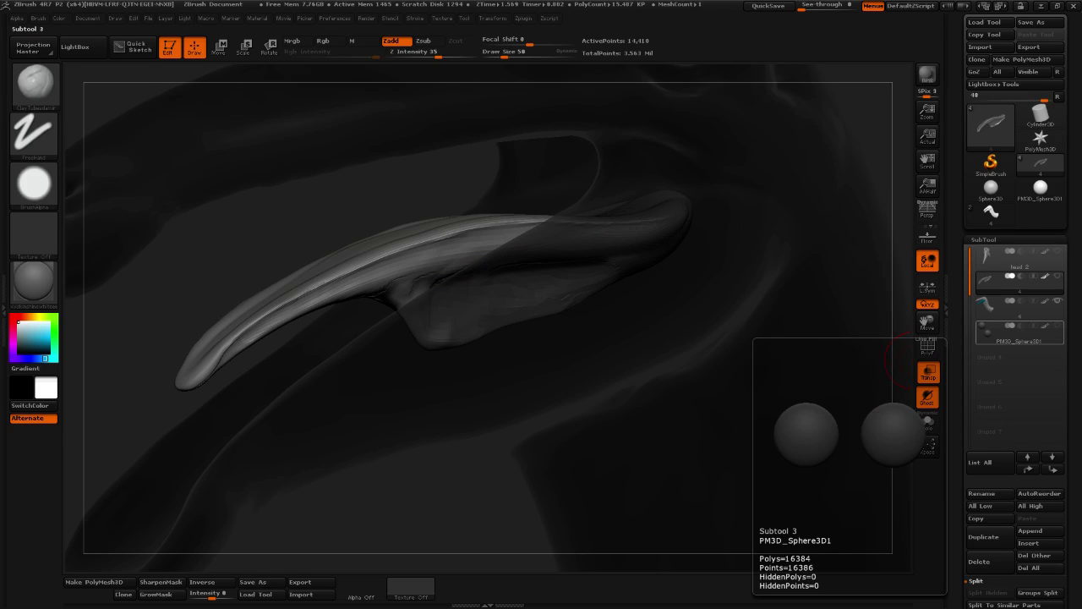
key("alt+Tab")
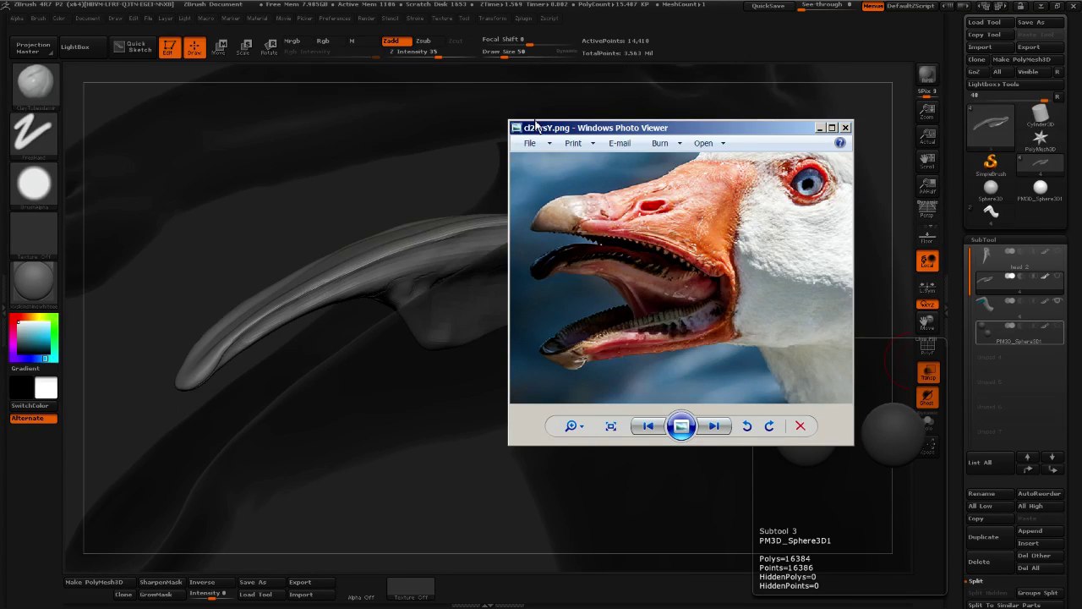
left_click_drag(535, 124, 303, 114)
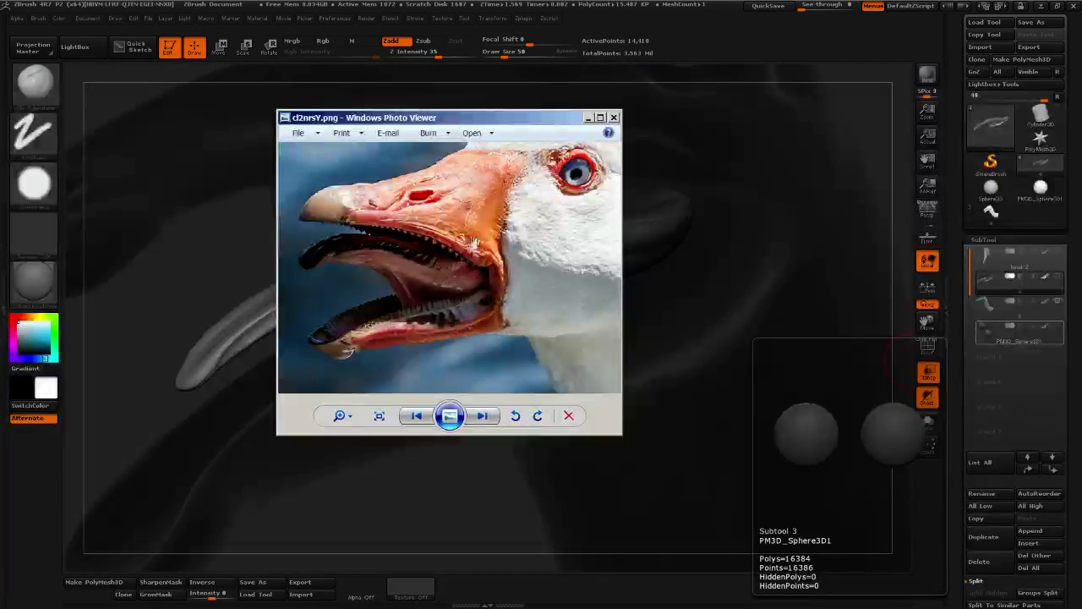
left_click_drag(474, 244, 468, 230)
scroll(468, 245, "down", 2)
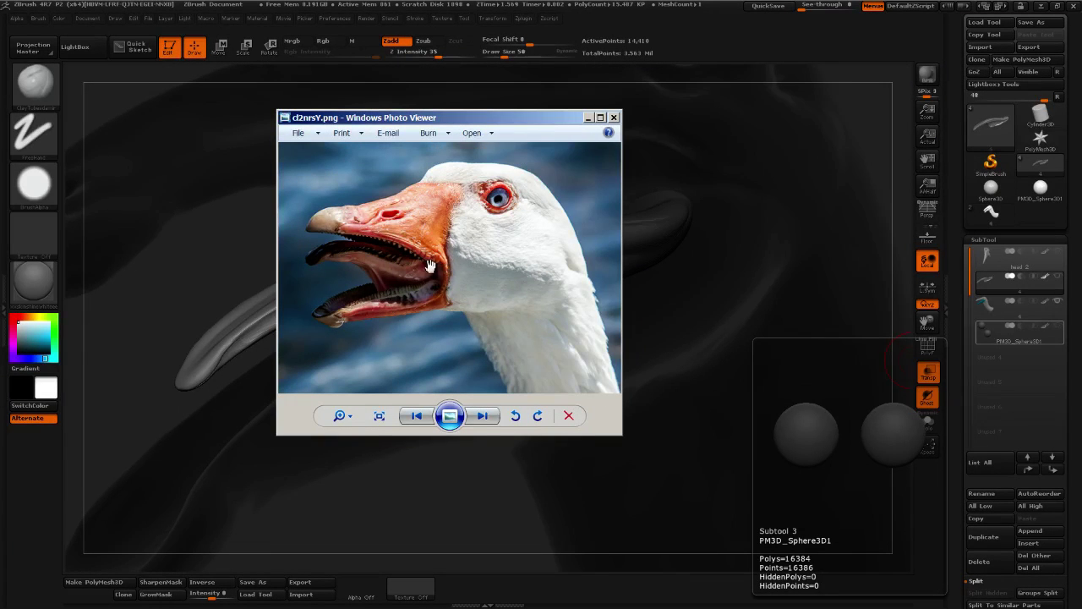
scroll(430, 266, "up", 4, "ctrl")
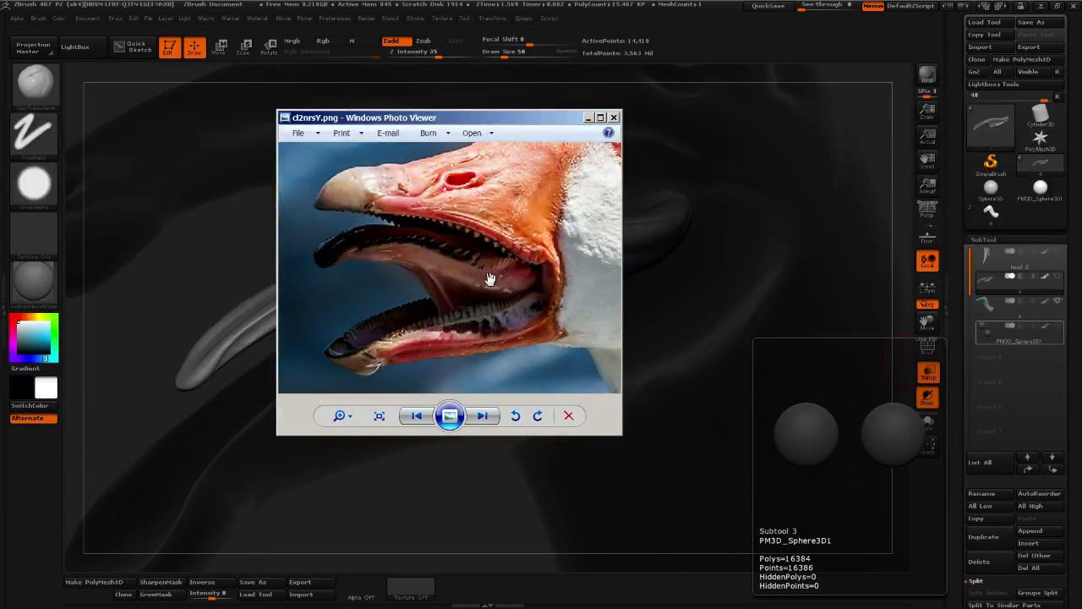
left_click_drag(491, 271, 465, 298)
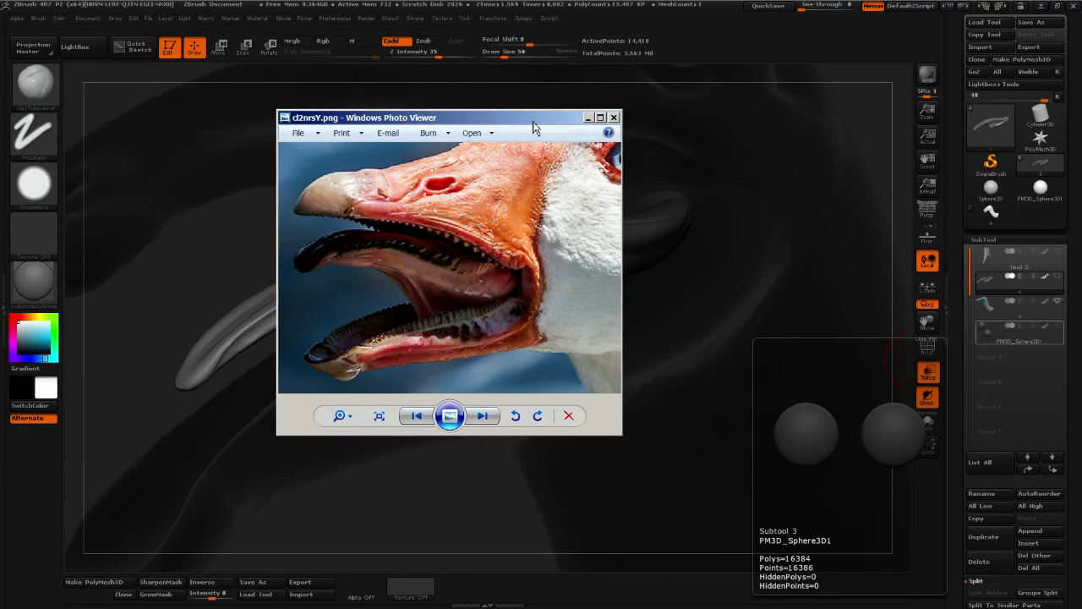
left_click_drag(533, 126, 562, 128)
scroll(566, 248, "down", 2)
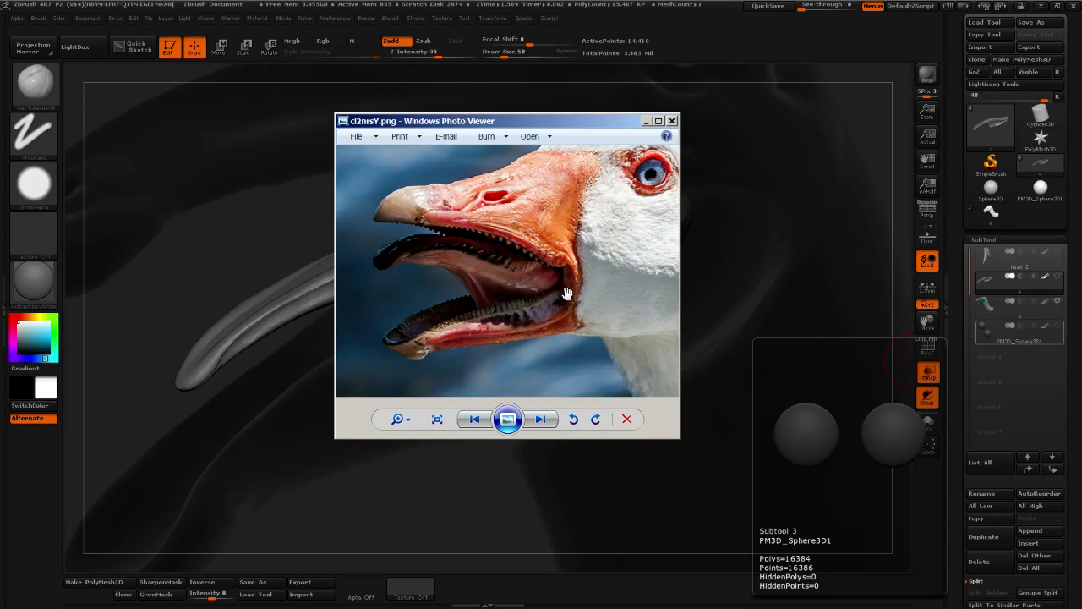
scroll(558, 296, "down", 1)
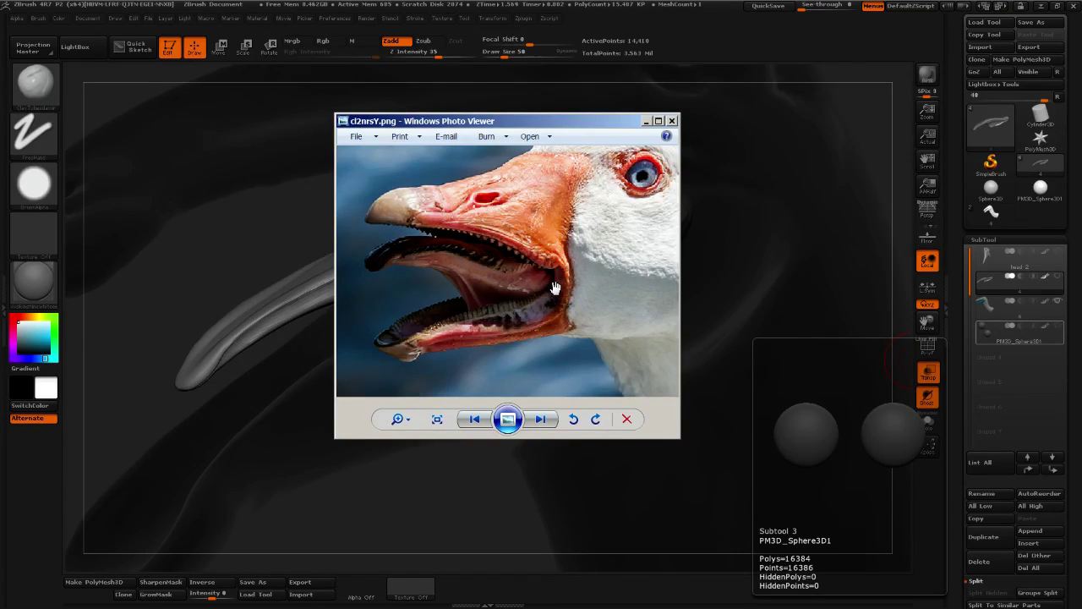
scroll(558, 287, "down", 2)
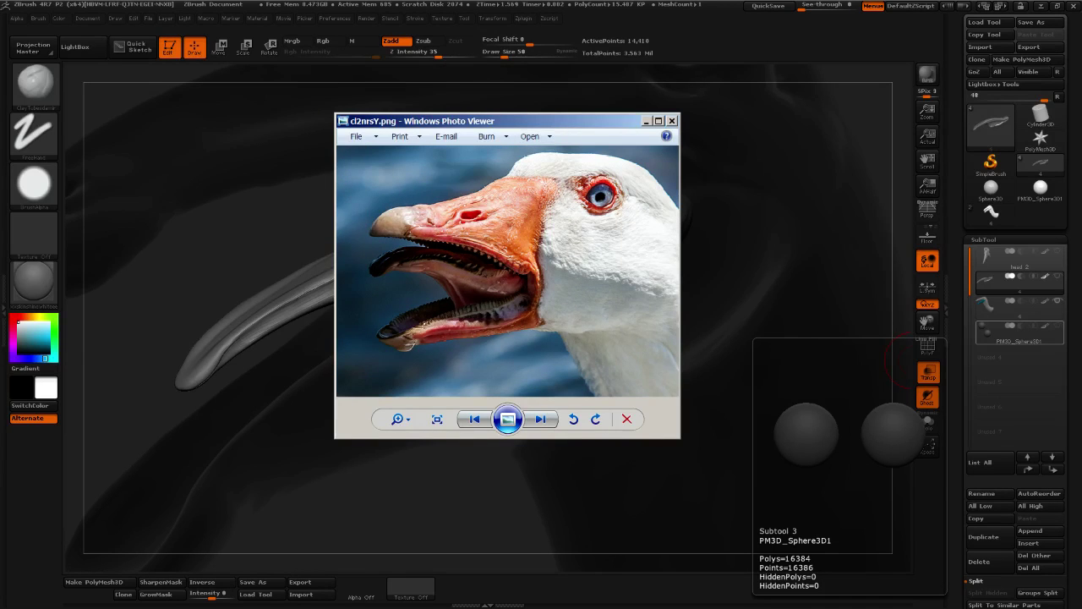
key("alt+Tab")
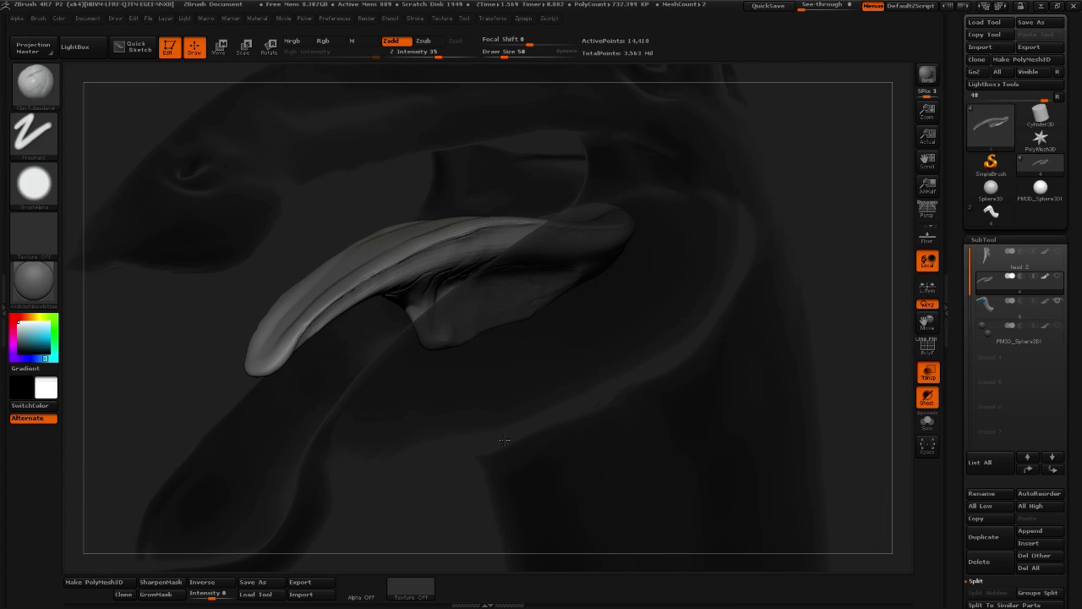
Adjust the front foot of the ridge under the tongue with the Move brush at draw size 148
mouse_move(837, 164)
left_mouse_down()
mouse_move(809, 229)
mouse_move(217, 165)
left_mouse_up()
left_click(35, 133)
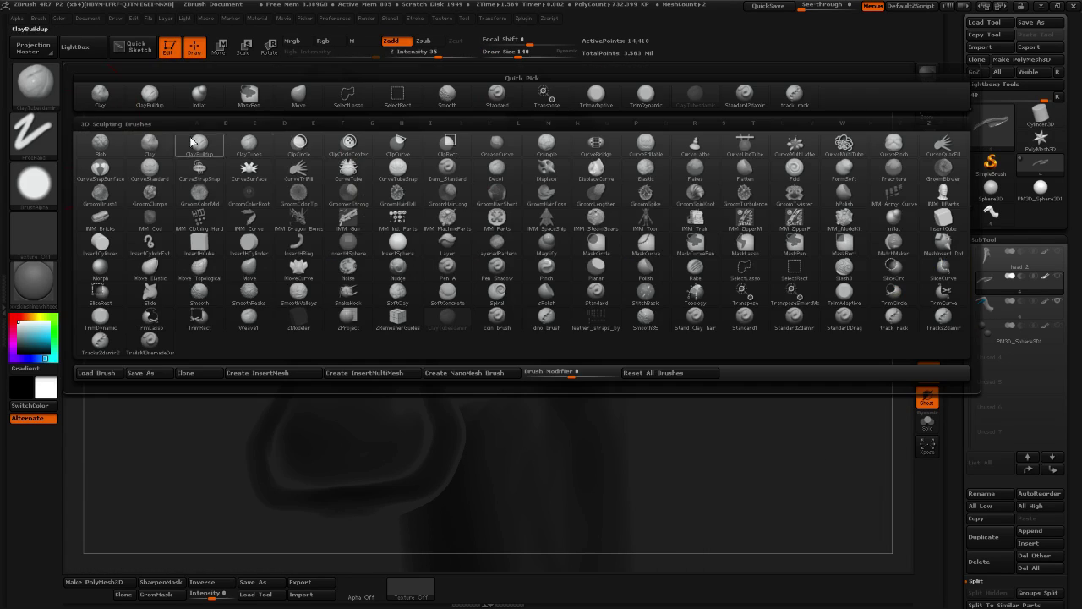
left_click(300, 99)
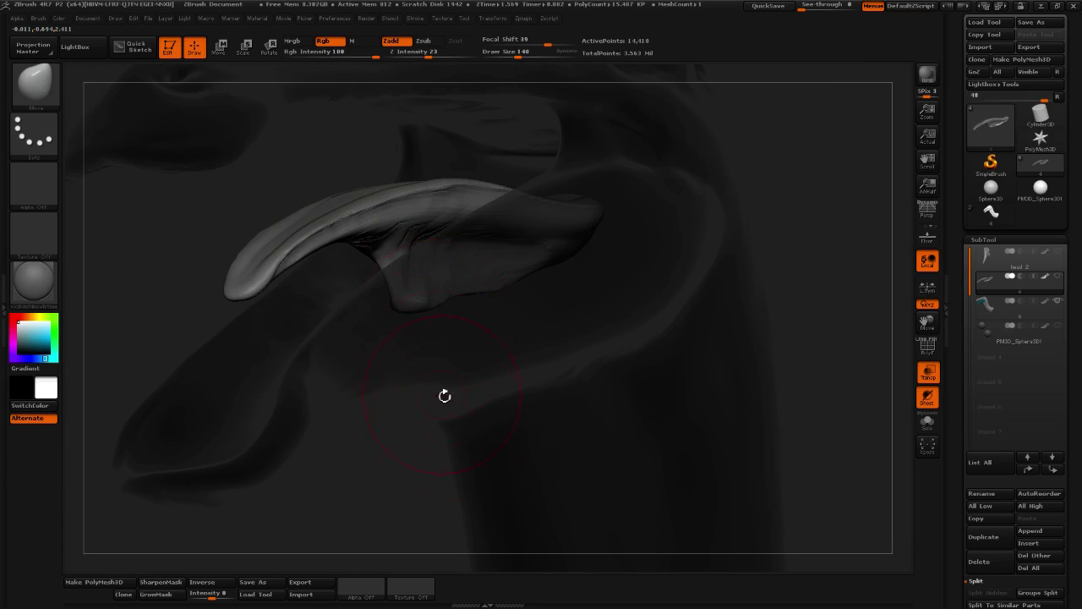
left_click_drag(445, 395, 425, 345)
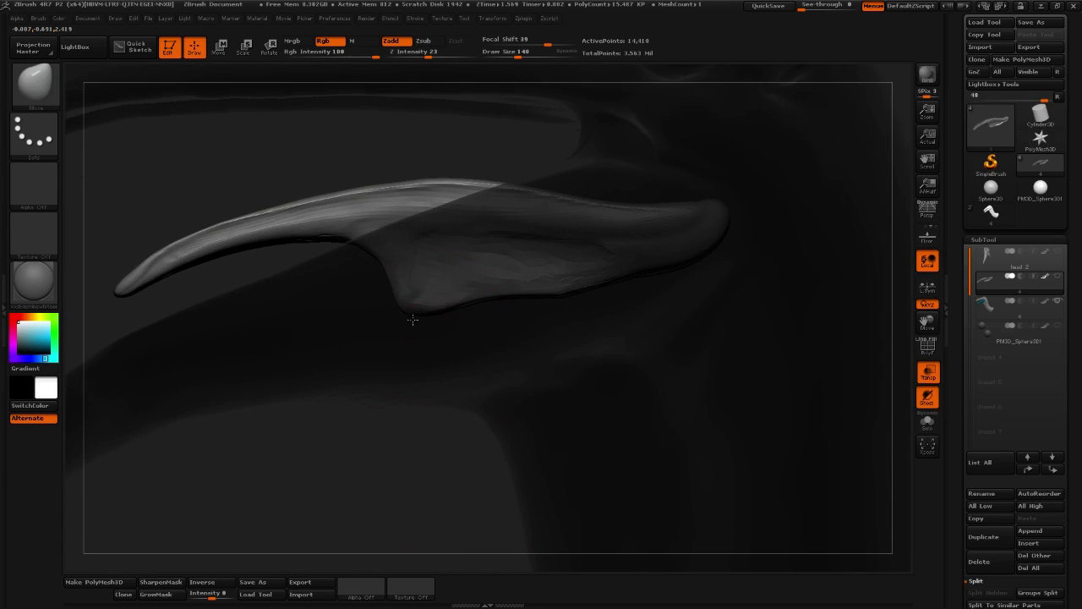
mouse_move(446, 398)
left_mouse_down()
mouse_move(515, 410)
mouse_move(479, 423)
left_mouse_up()
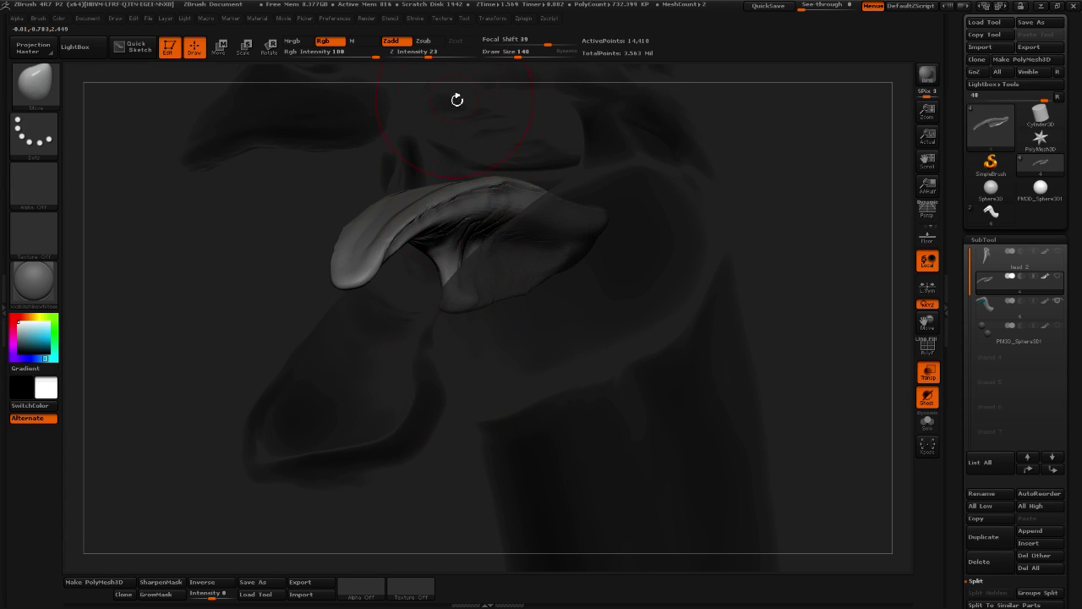
Refine the curve of the tongue's upper surface and front half with the Move brush at draw size 155
left_click_drag(518, 57, 521, 57)
left_click_drag(758, 168, 677, 190)
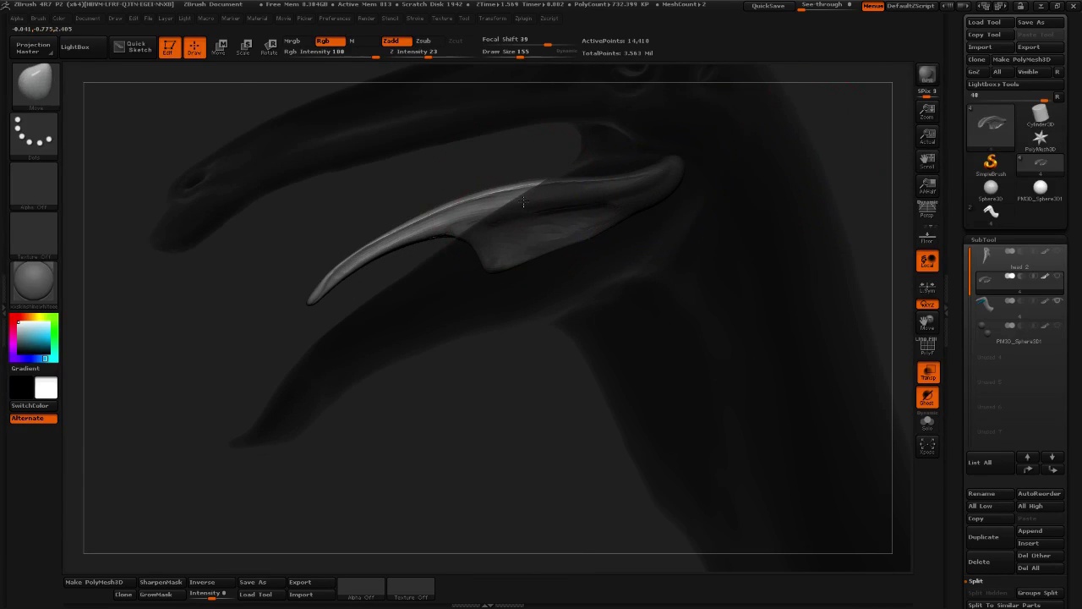
left_click_drag(501, 202, 502, 198)
left_click_drag(391, 236, 344, 276)
mouse_move(387, 242)
left_mouse_down()
mouse_move(453, 214)
mouse_move(402, 227)
left_mouse_up()
left_click_drag(418, 223, 412, 222)
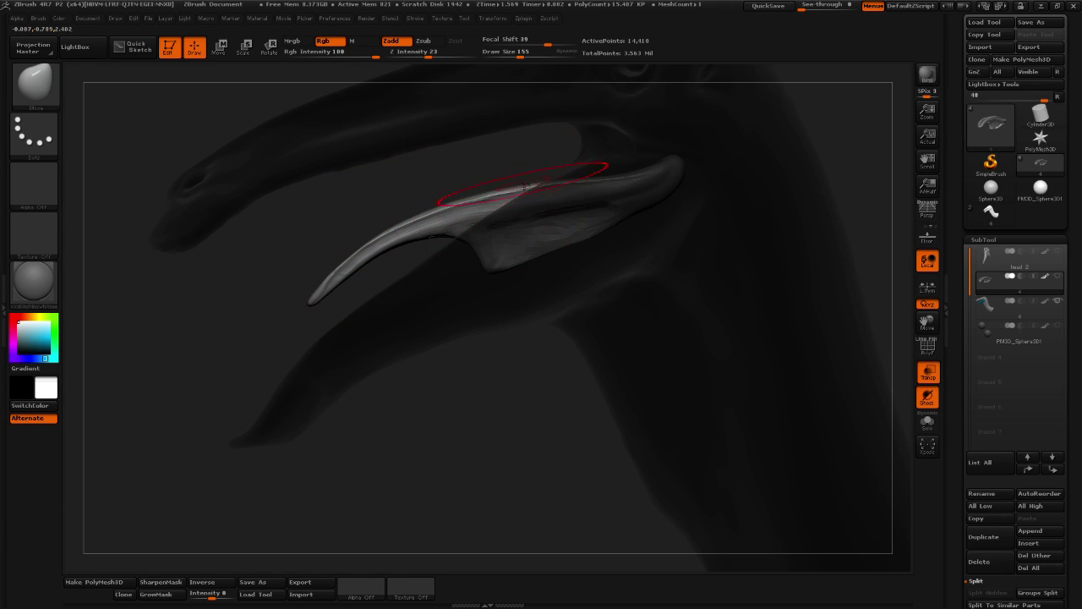
mouse_move(492, 435)
left_mouse_down()
mouse_move(563, 431)
mouse_move(531, 416)
left_mouse_up()
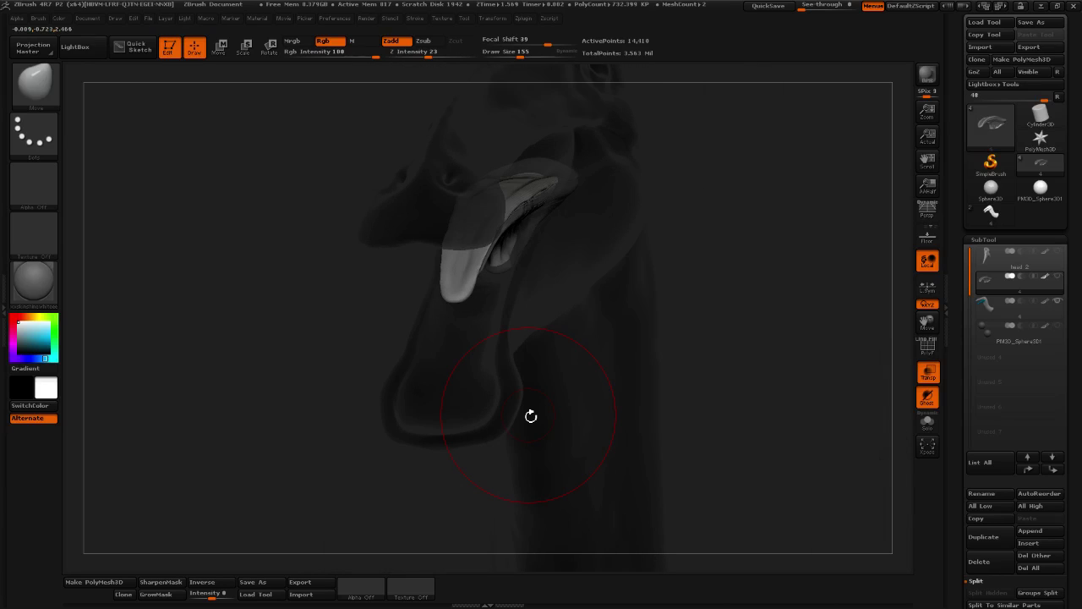